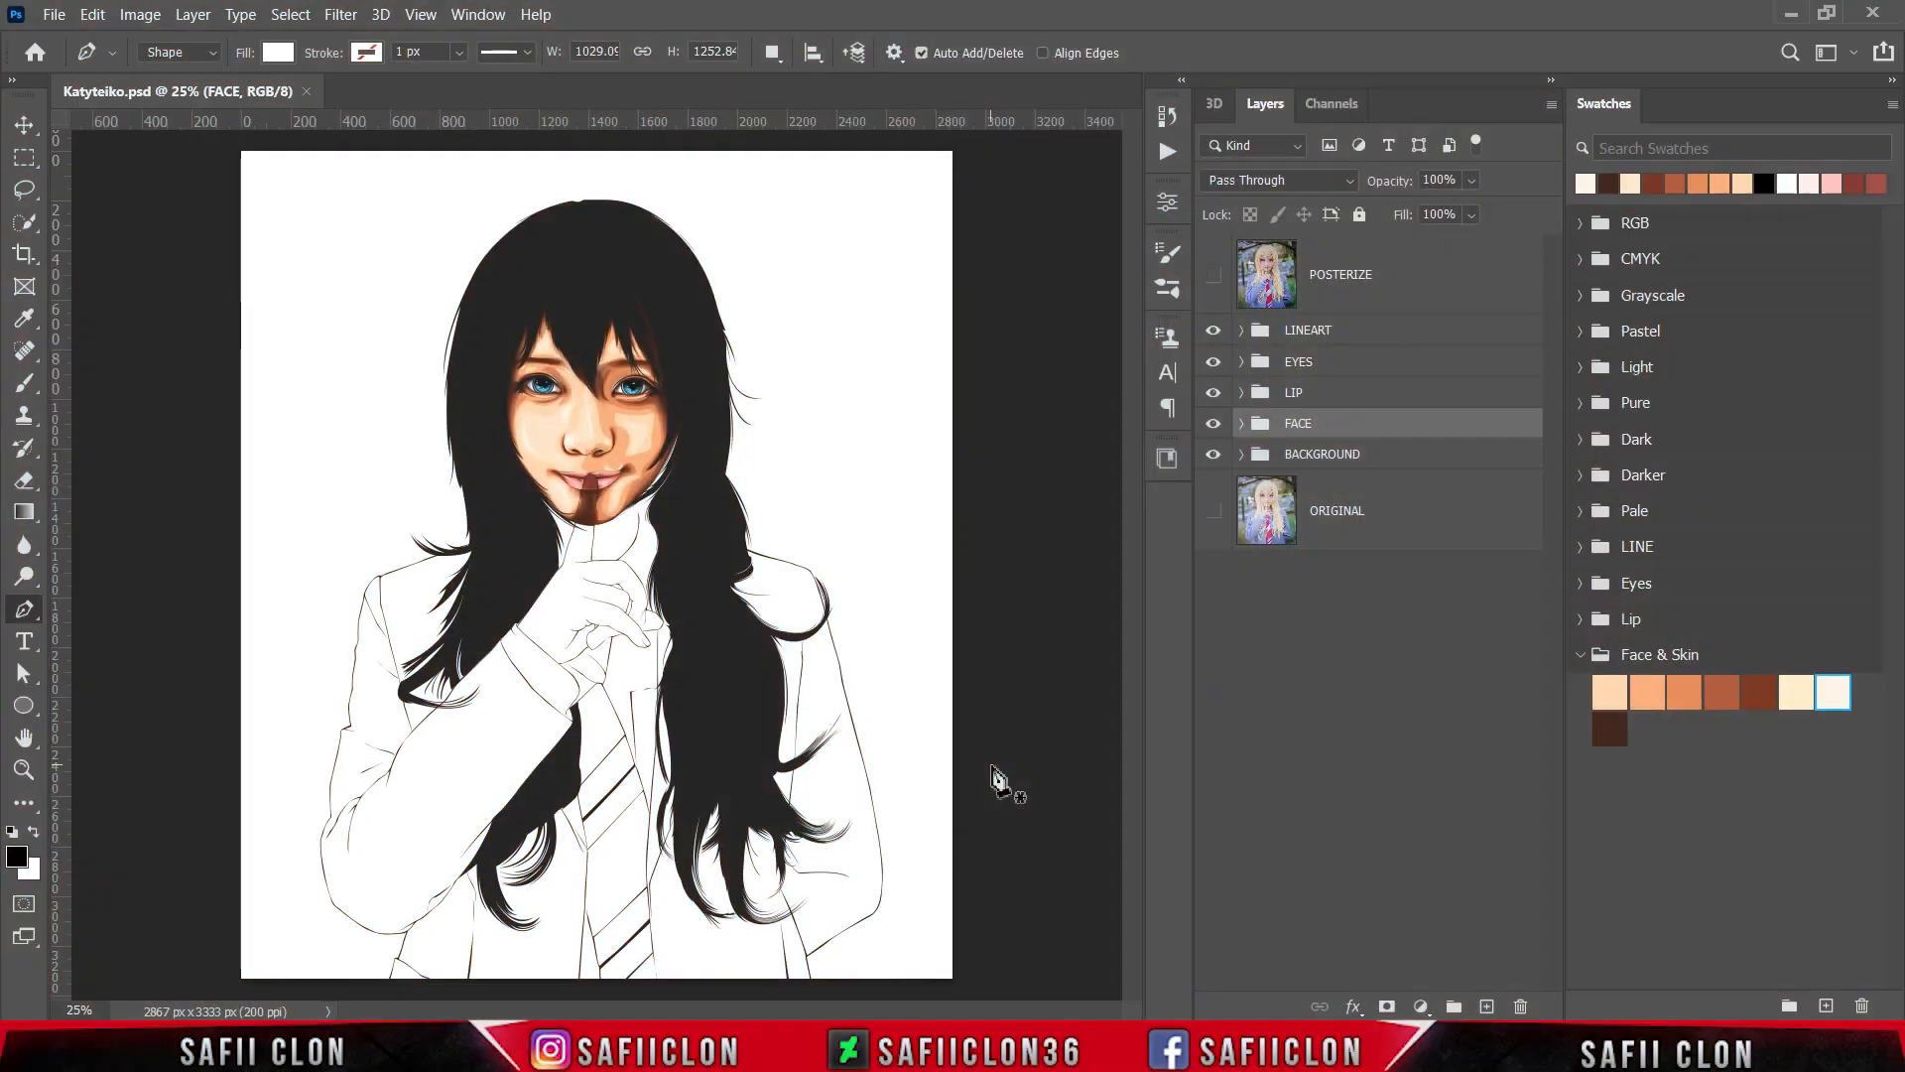
# Step: Compare the drawing with the photo by showing and hiding the POSTERIZE reference layer
pyautogui.scroll(-1, 994, 769)
pyautogui.scroll(1, 992, 766)
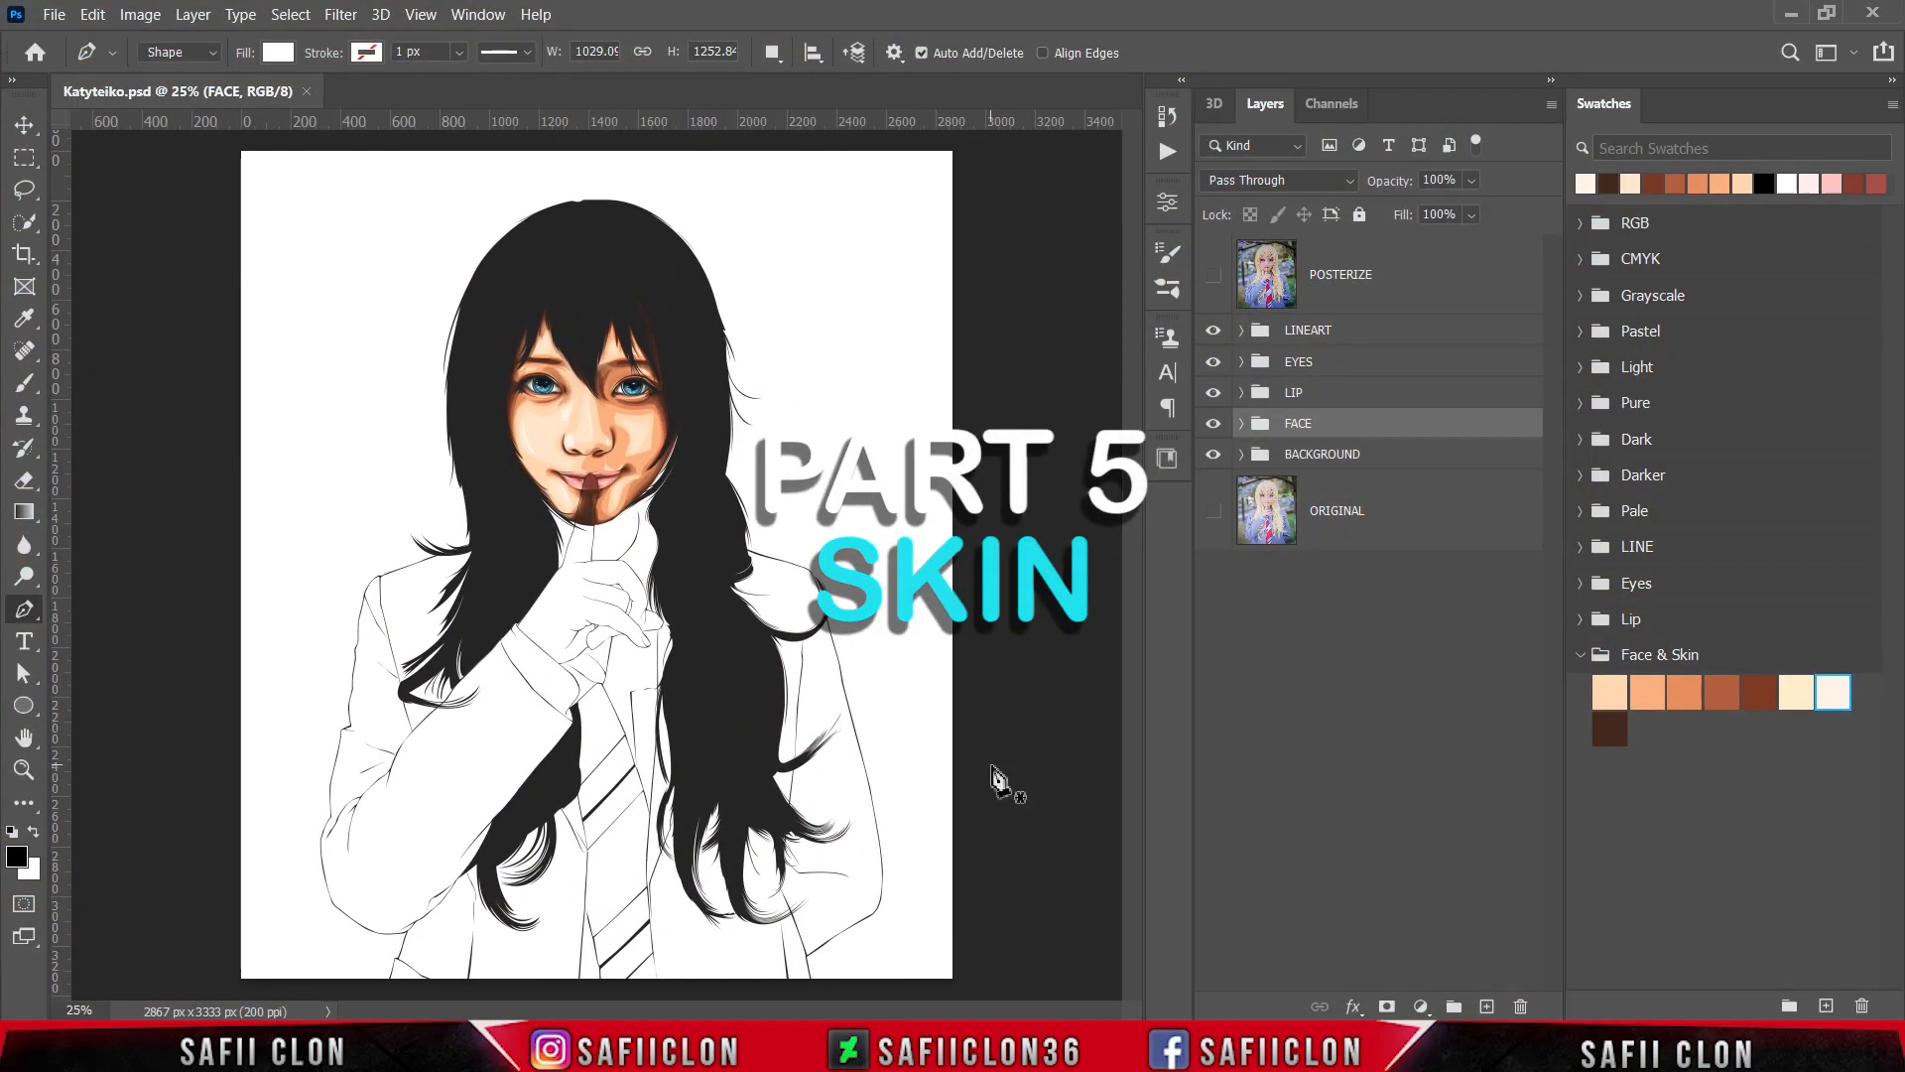
pyautogui.click(1214, 286)
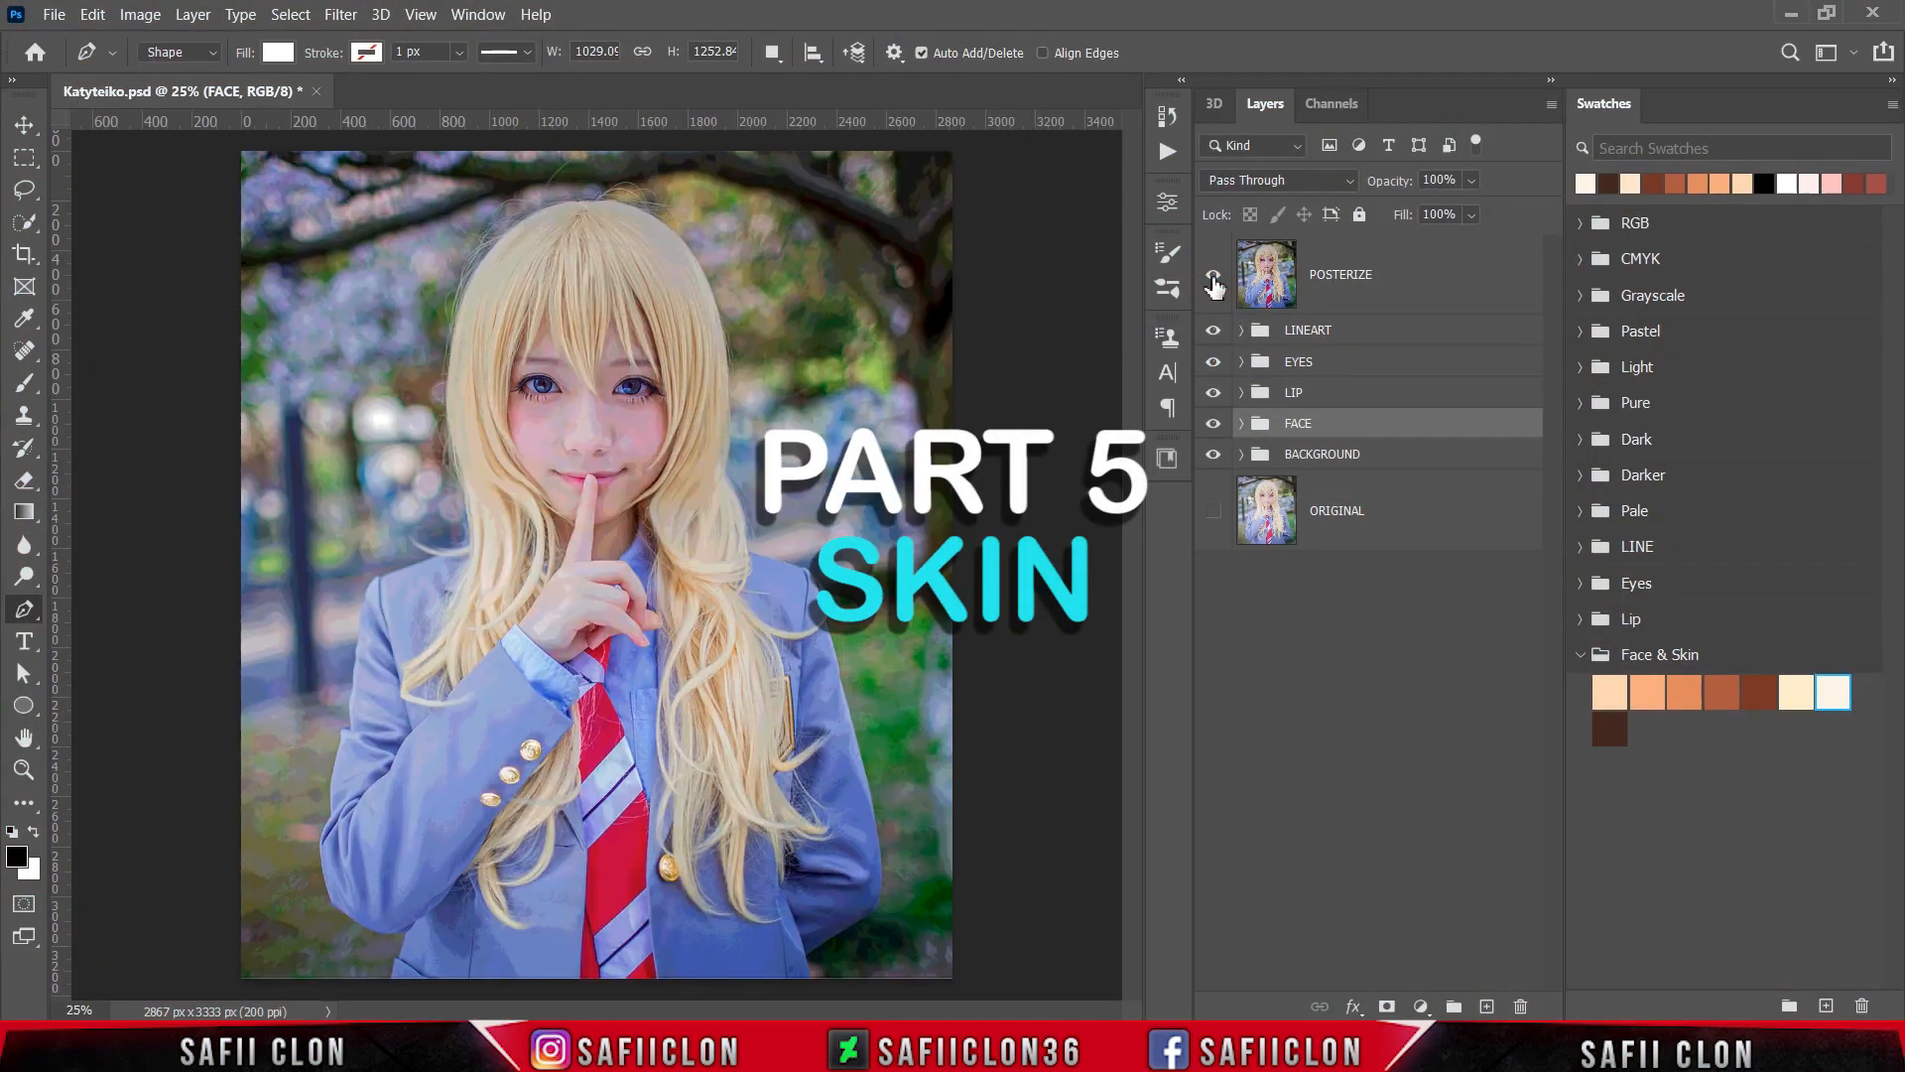
pyautogui.click(1215, 286)
pyautogui.click(1214, 286)
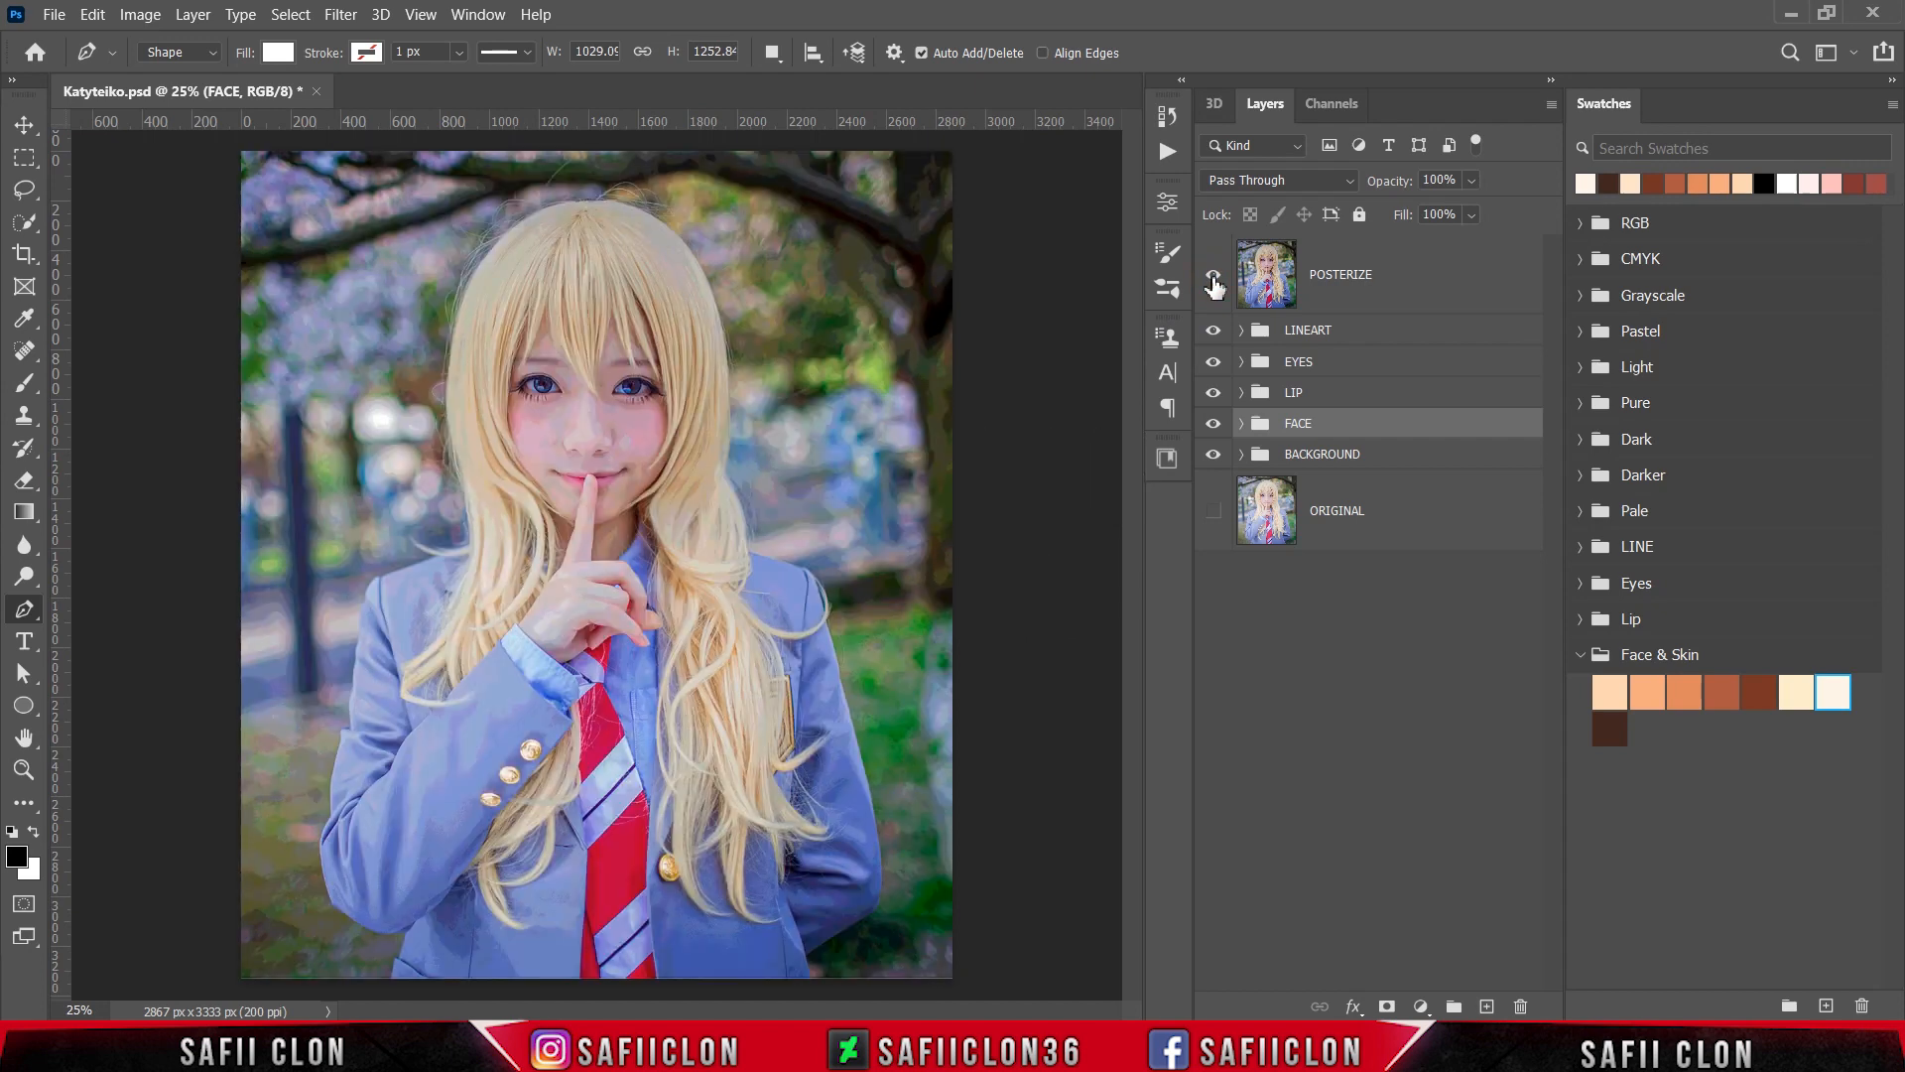
pyautogui.click(1215, 286)
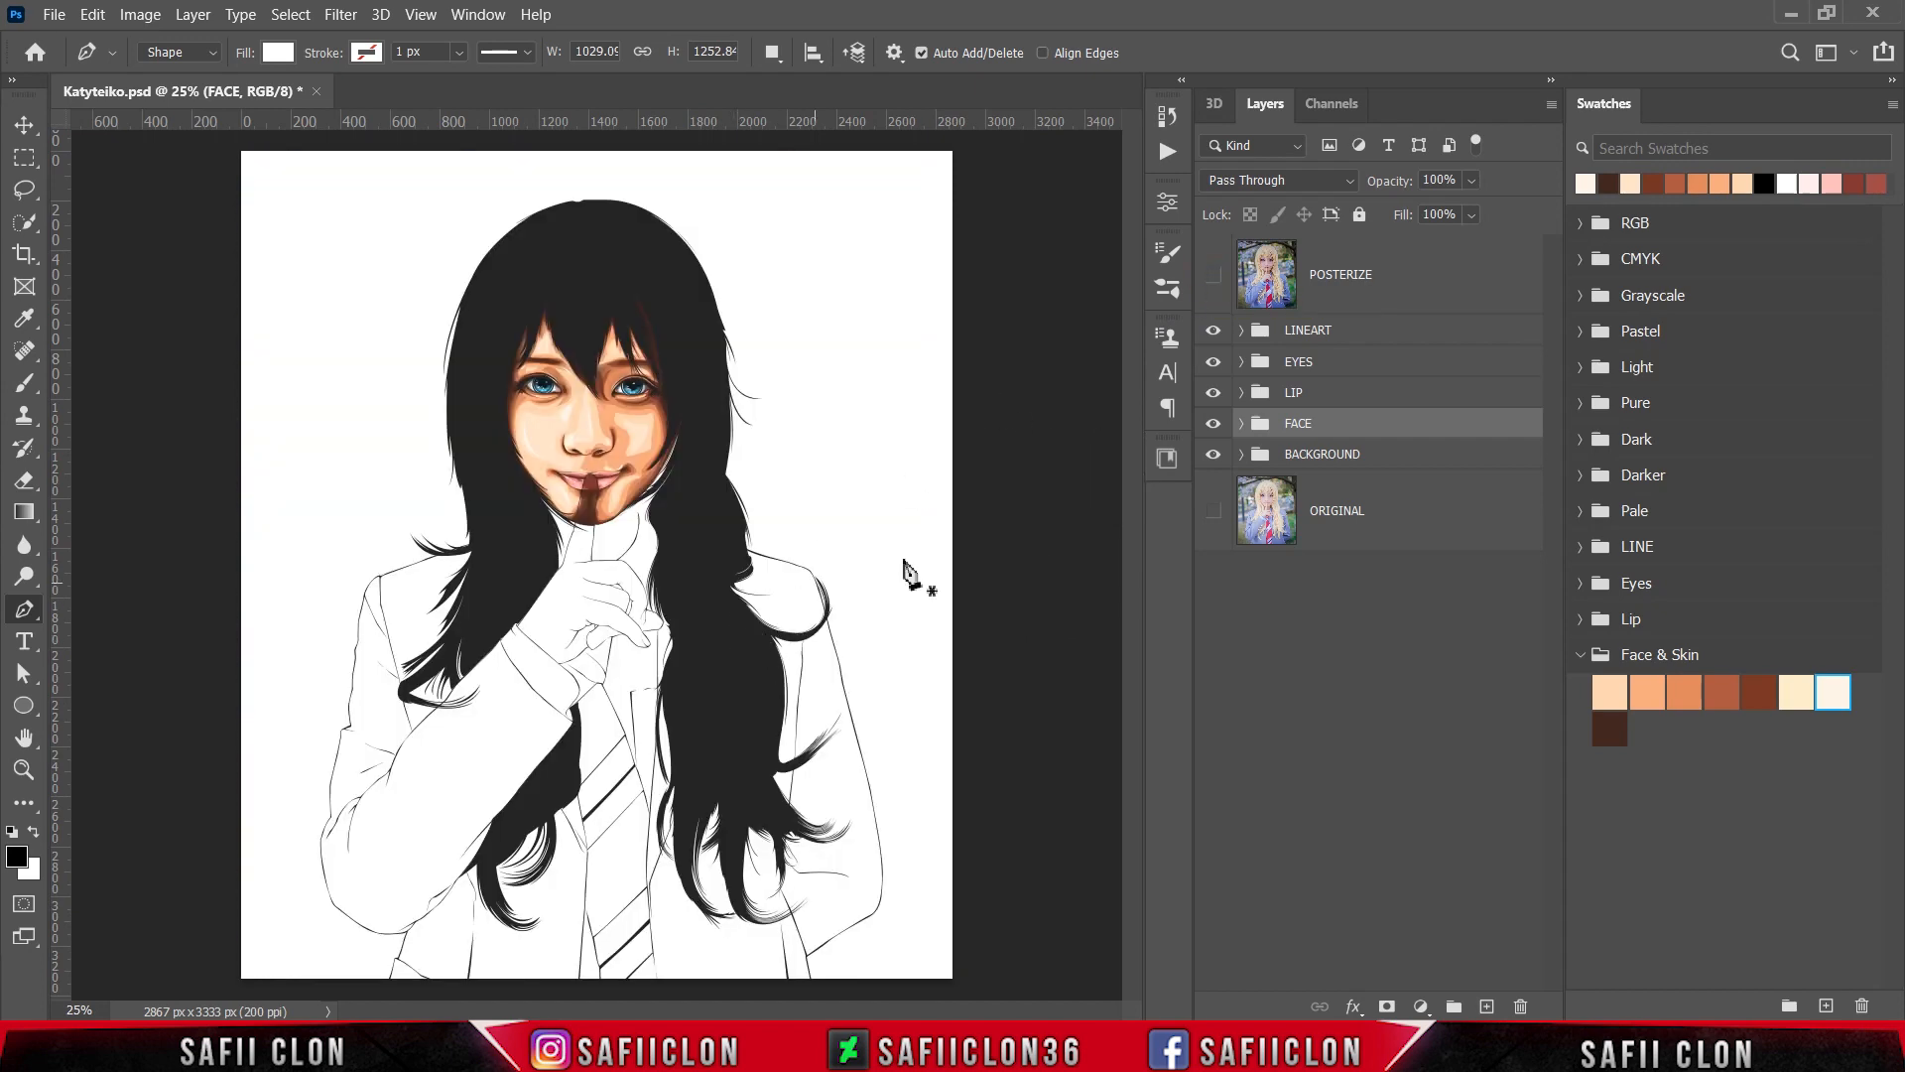
# Step: Set up the Pen Tool in Shape mode with the New Layer path operation, above the BACKGROUND group
pyautogui.click(1383, 461)
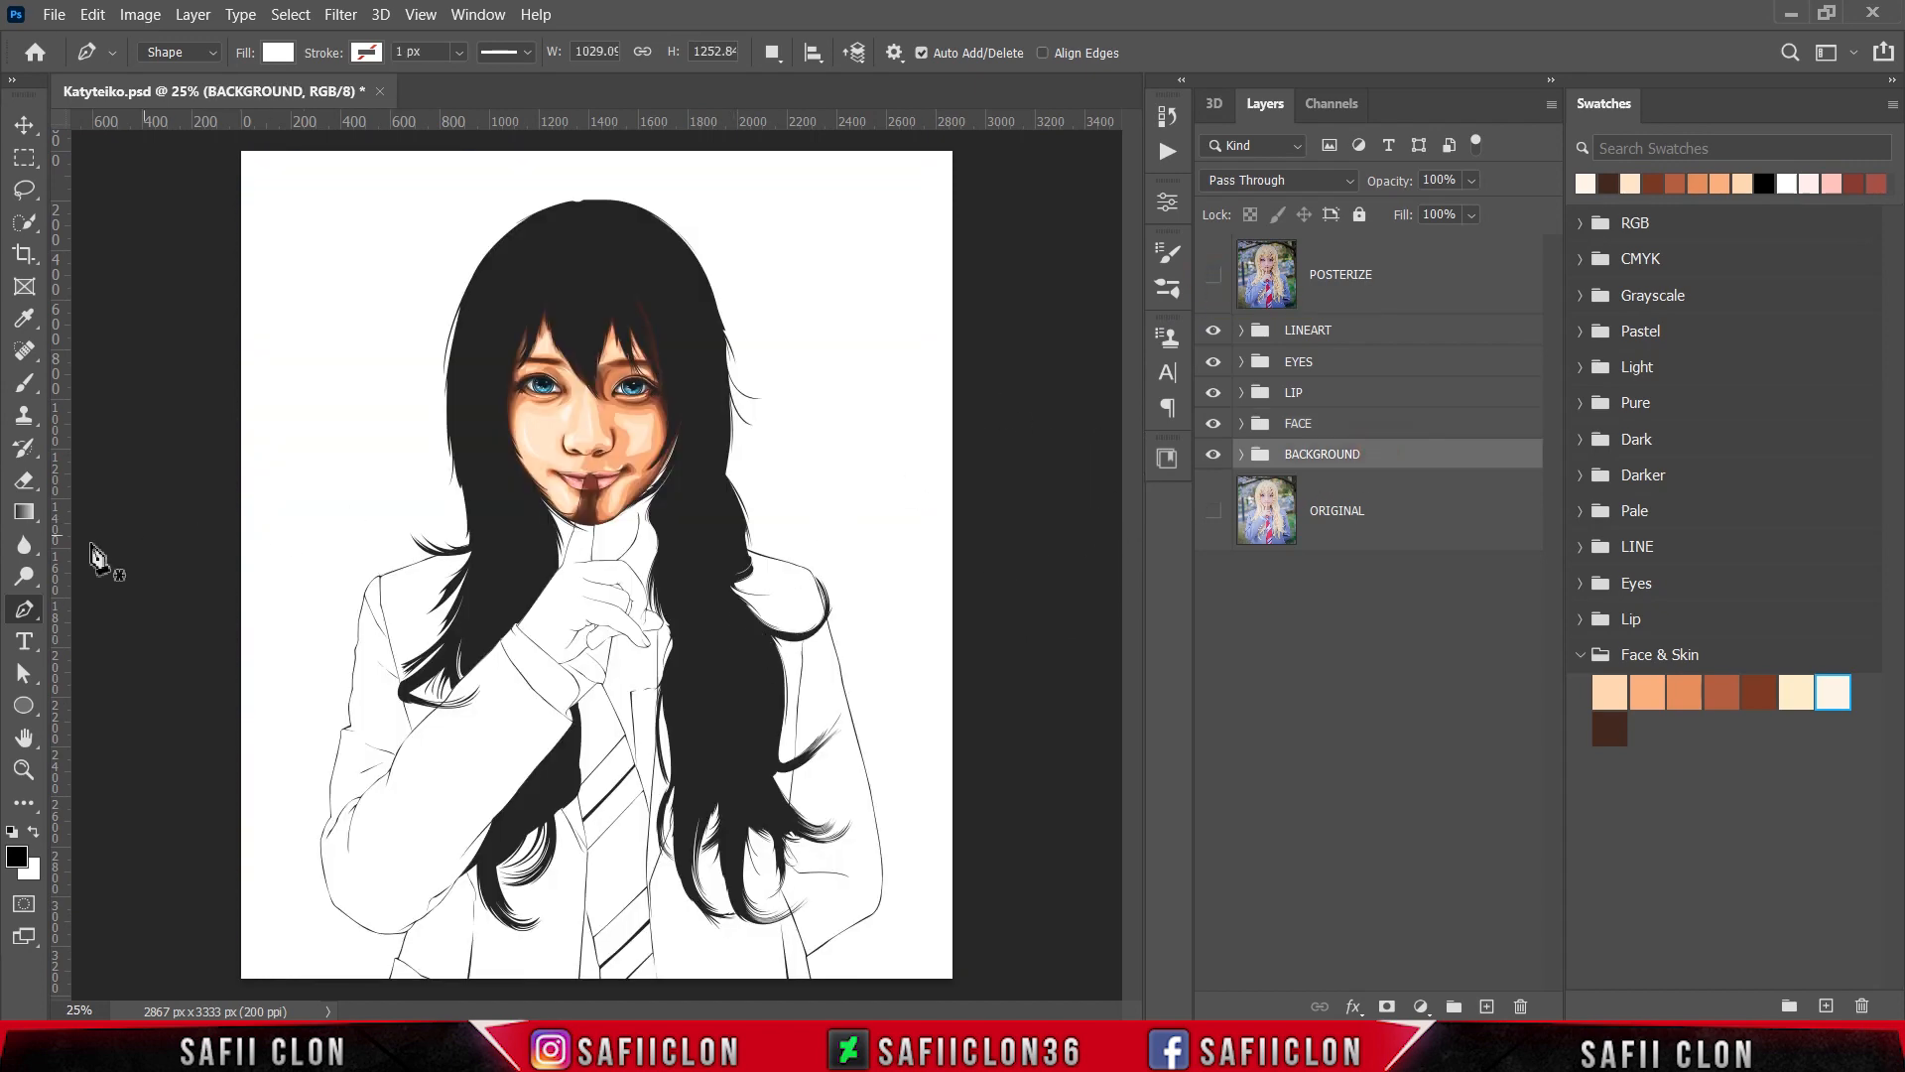
pyautogui.rightClick(18, 612)
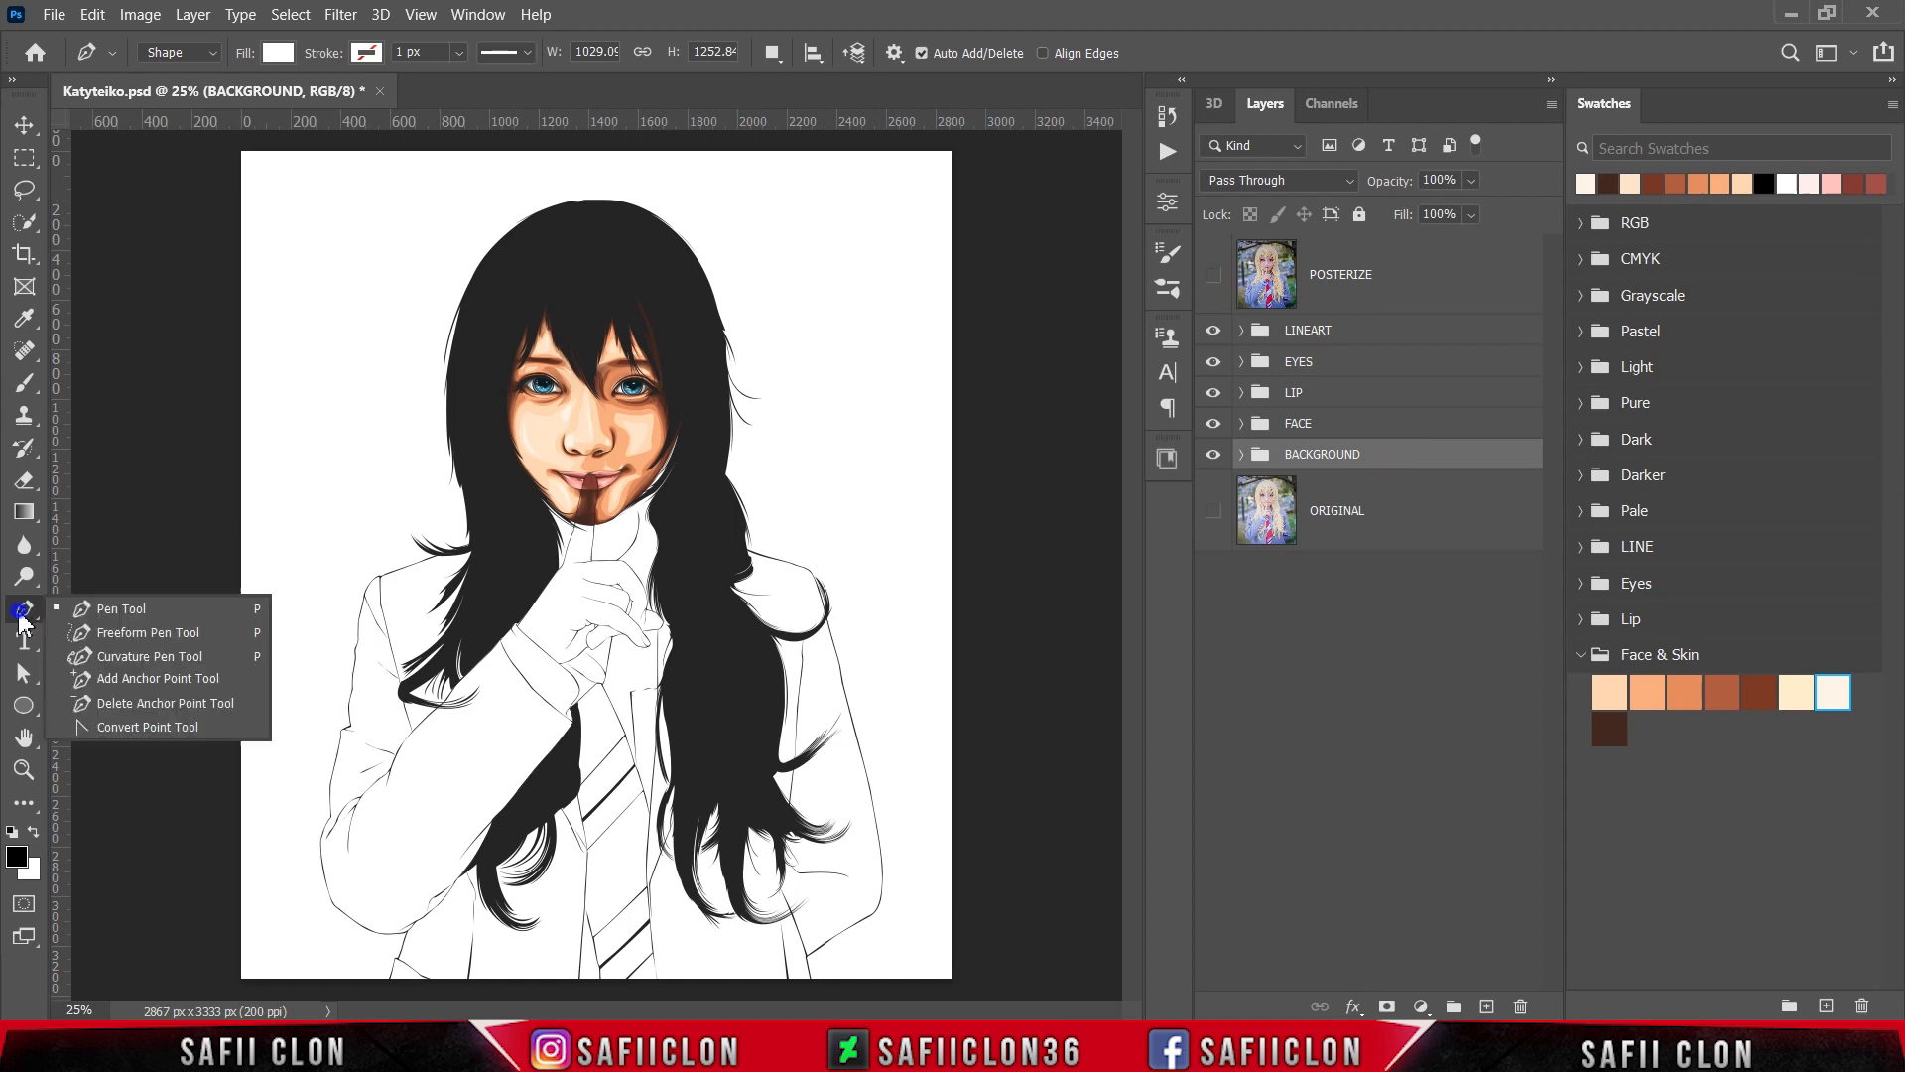
pyautogui.click(115, 607)
pyautogui.click(211, 52)
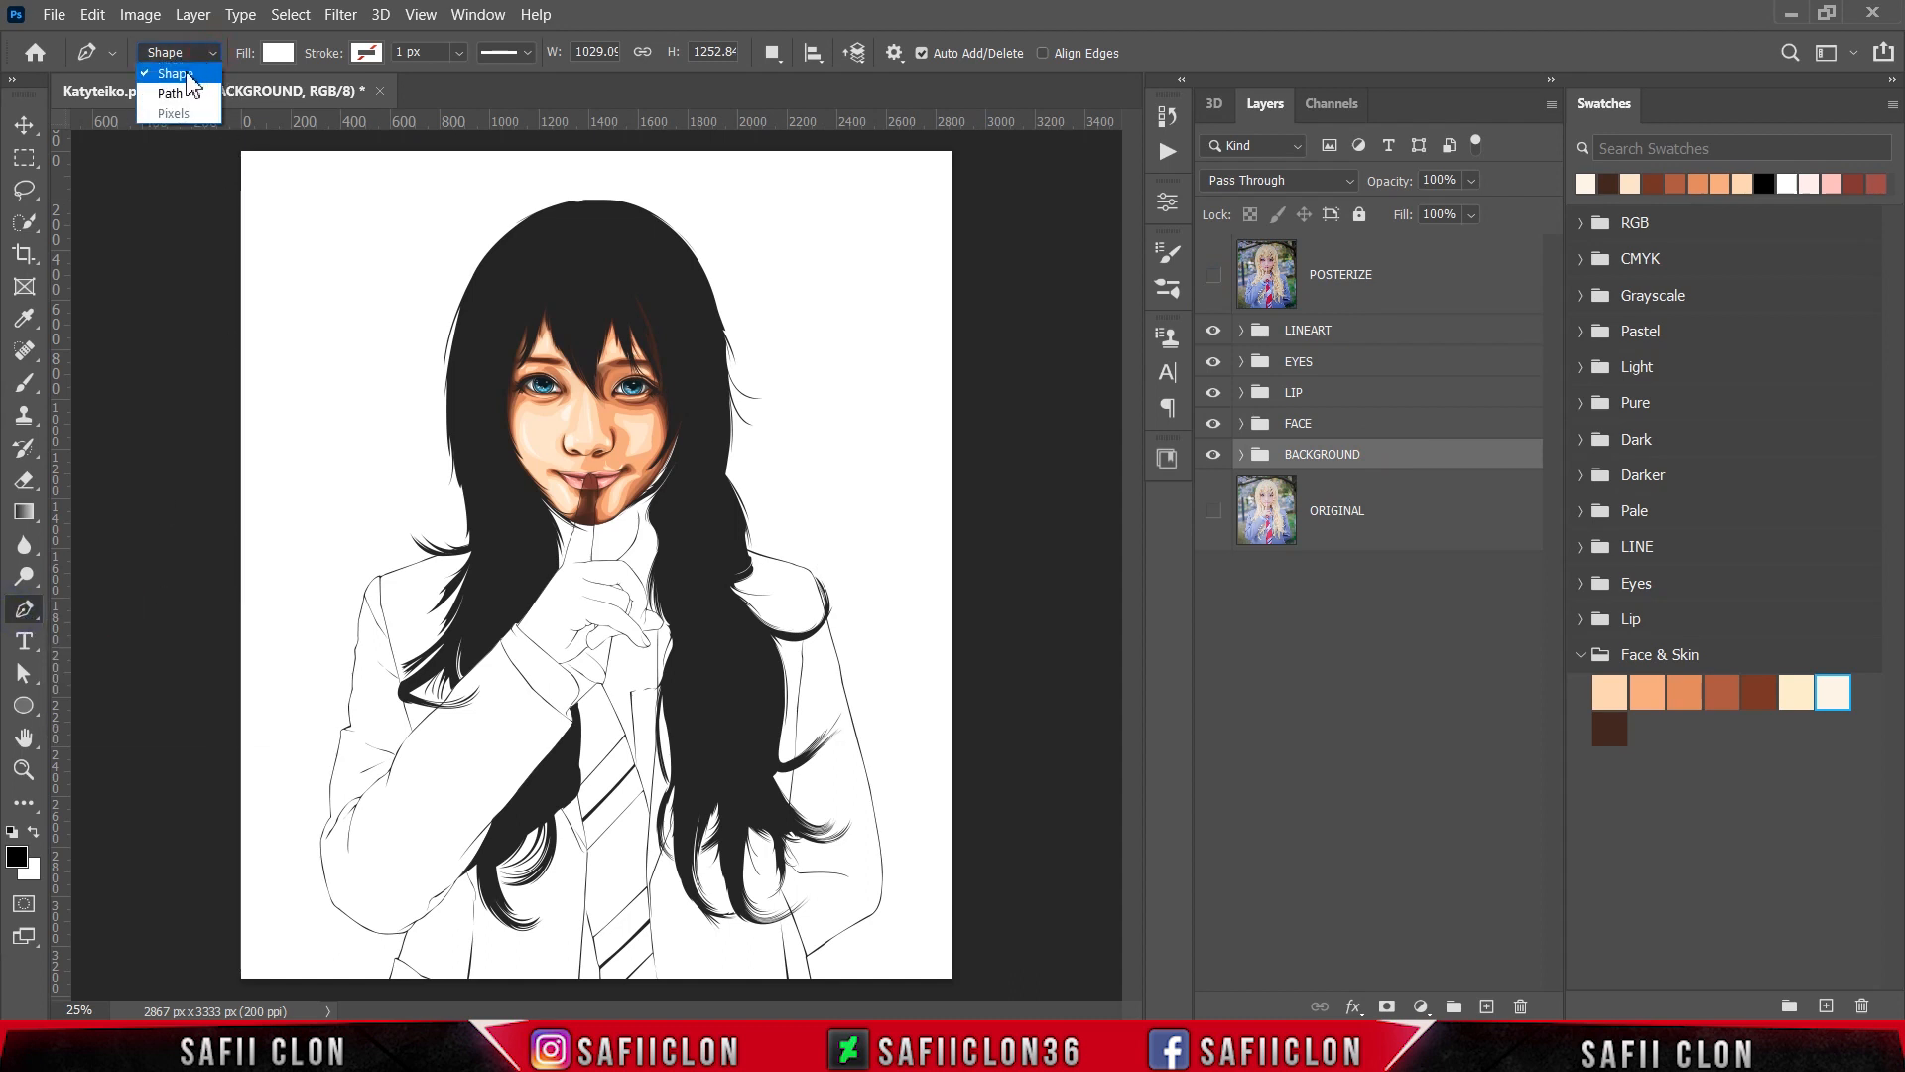
pyautogui.click(187, 75)
pyautogui.click(772, 52)
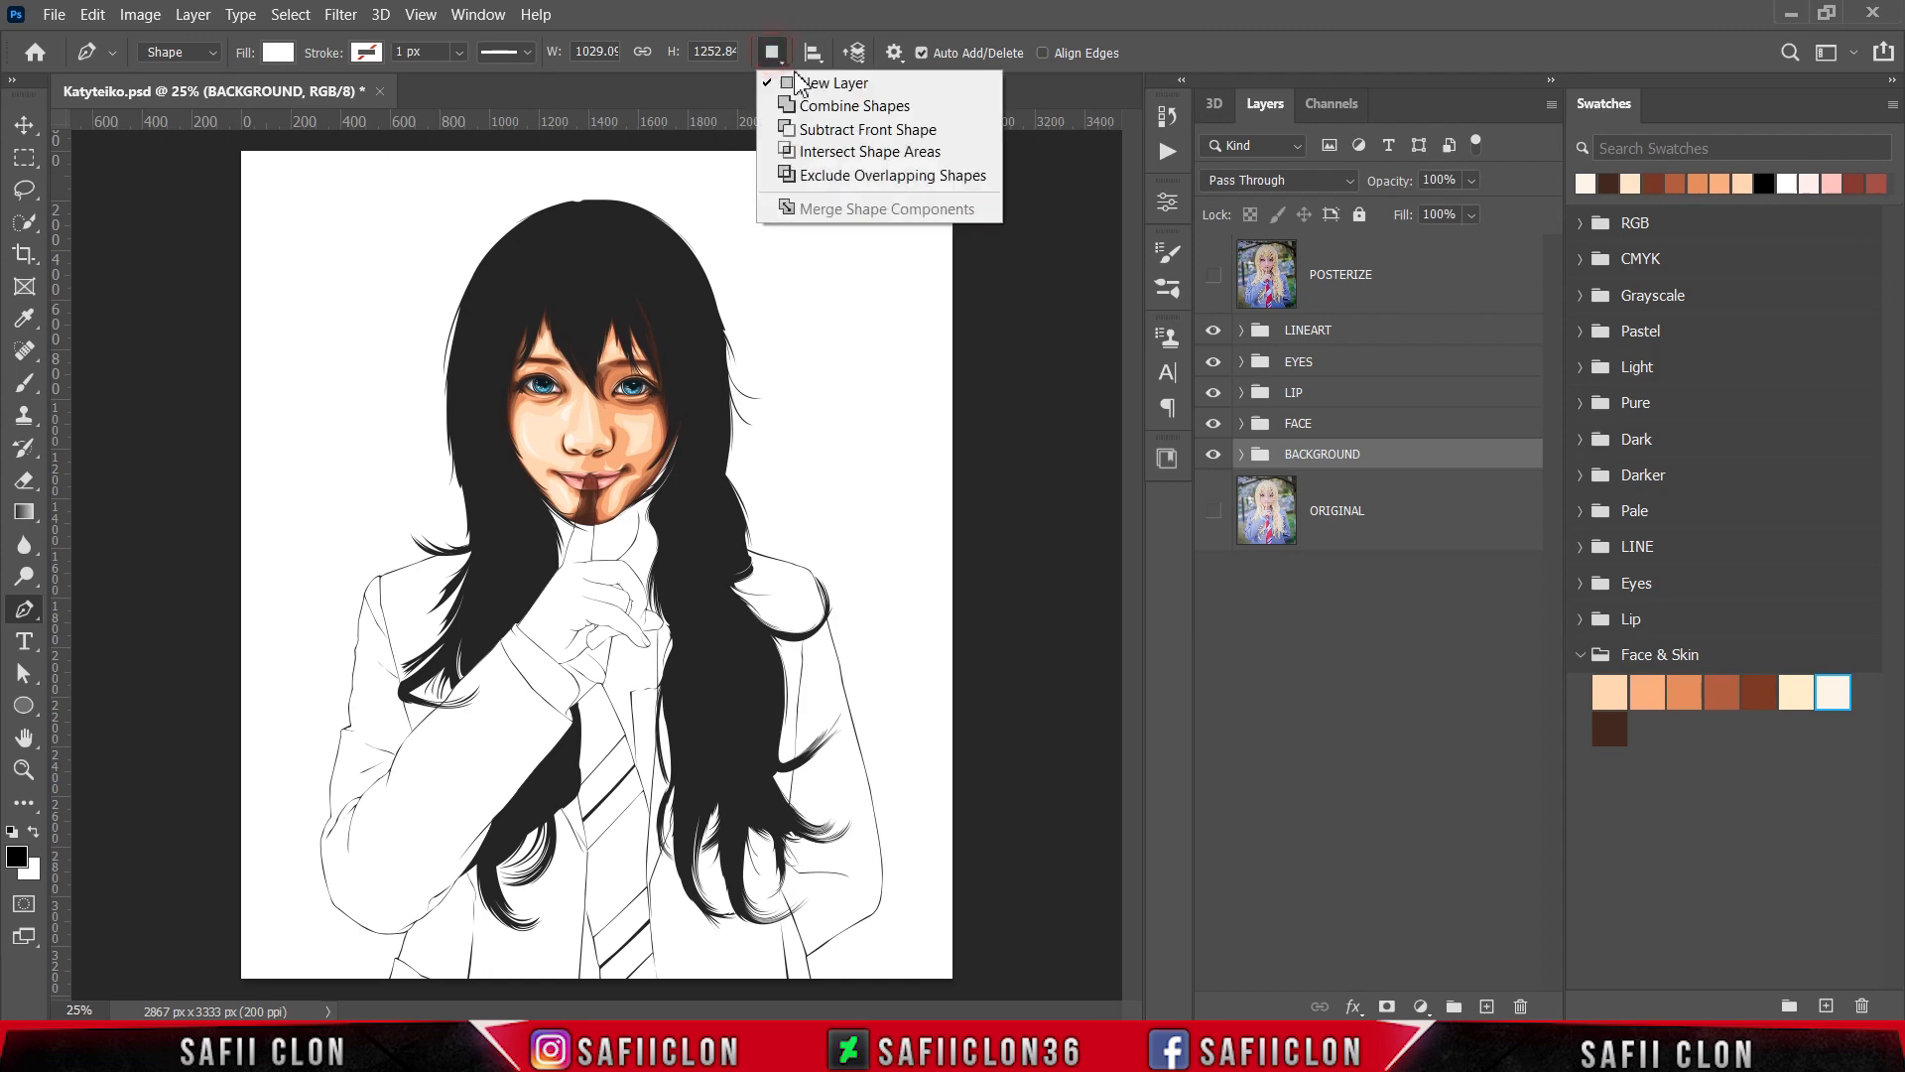
pyautogui.click(799, 80)
# Step: Start the hand's base shape at the shirt cuff and trace the back of the hand up to the index finger's base
pyautogui.hotkey('ctrl', '+')
pyautogui.hotkey('ctrl', '+')
pyautogui.hotkey('ctrl', '+')
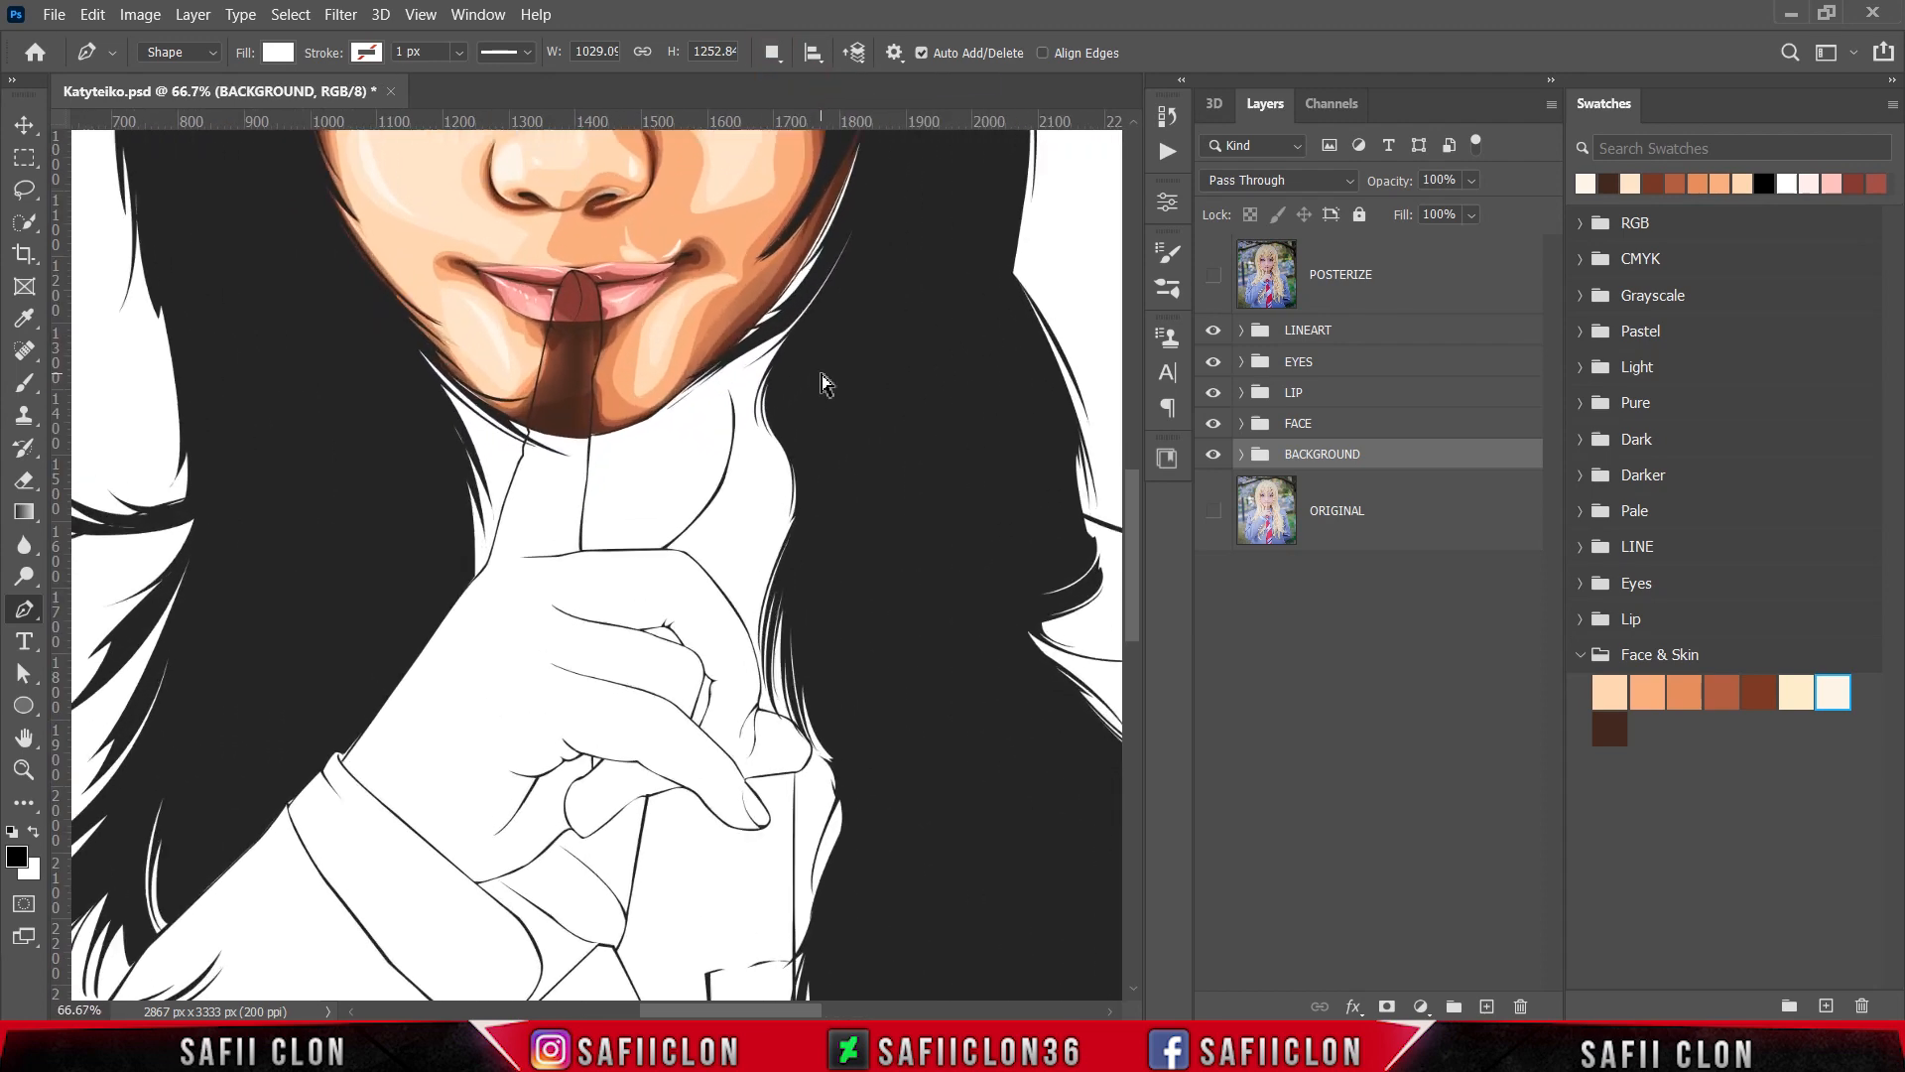
pyautogui.hotkey('ctrl', '+')
pyautogui.scroll(-2, 784, 437)
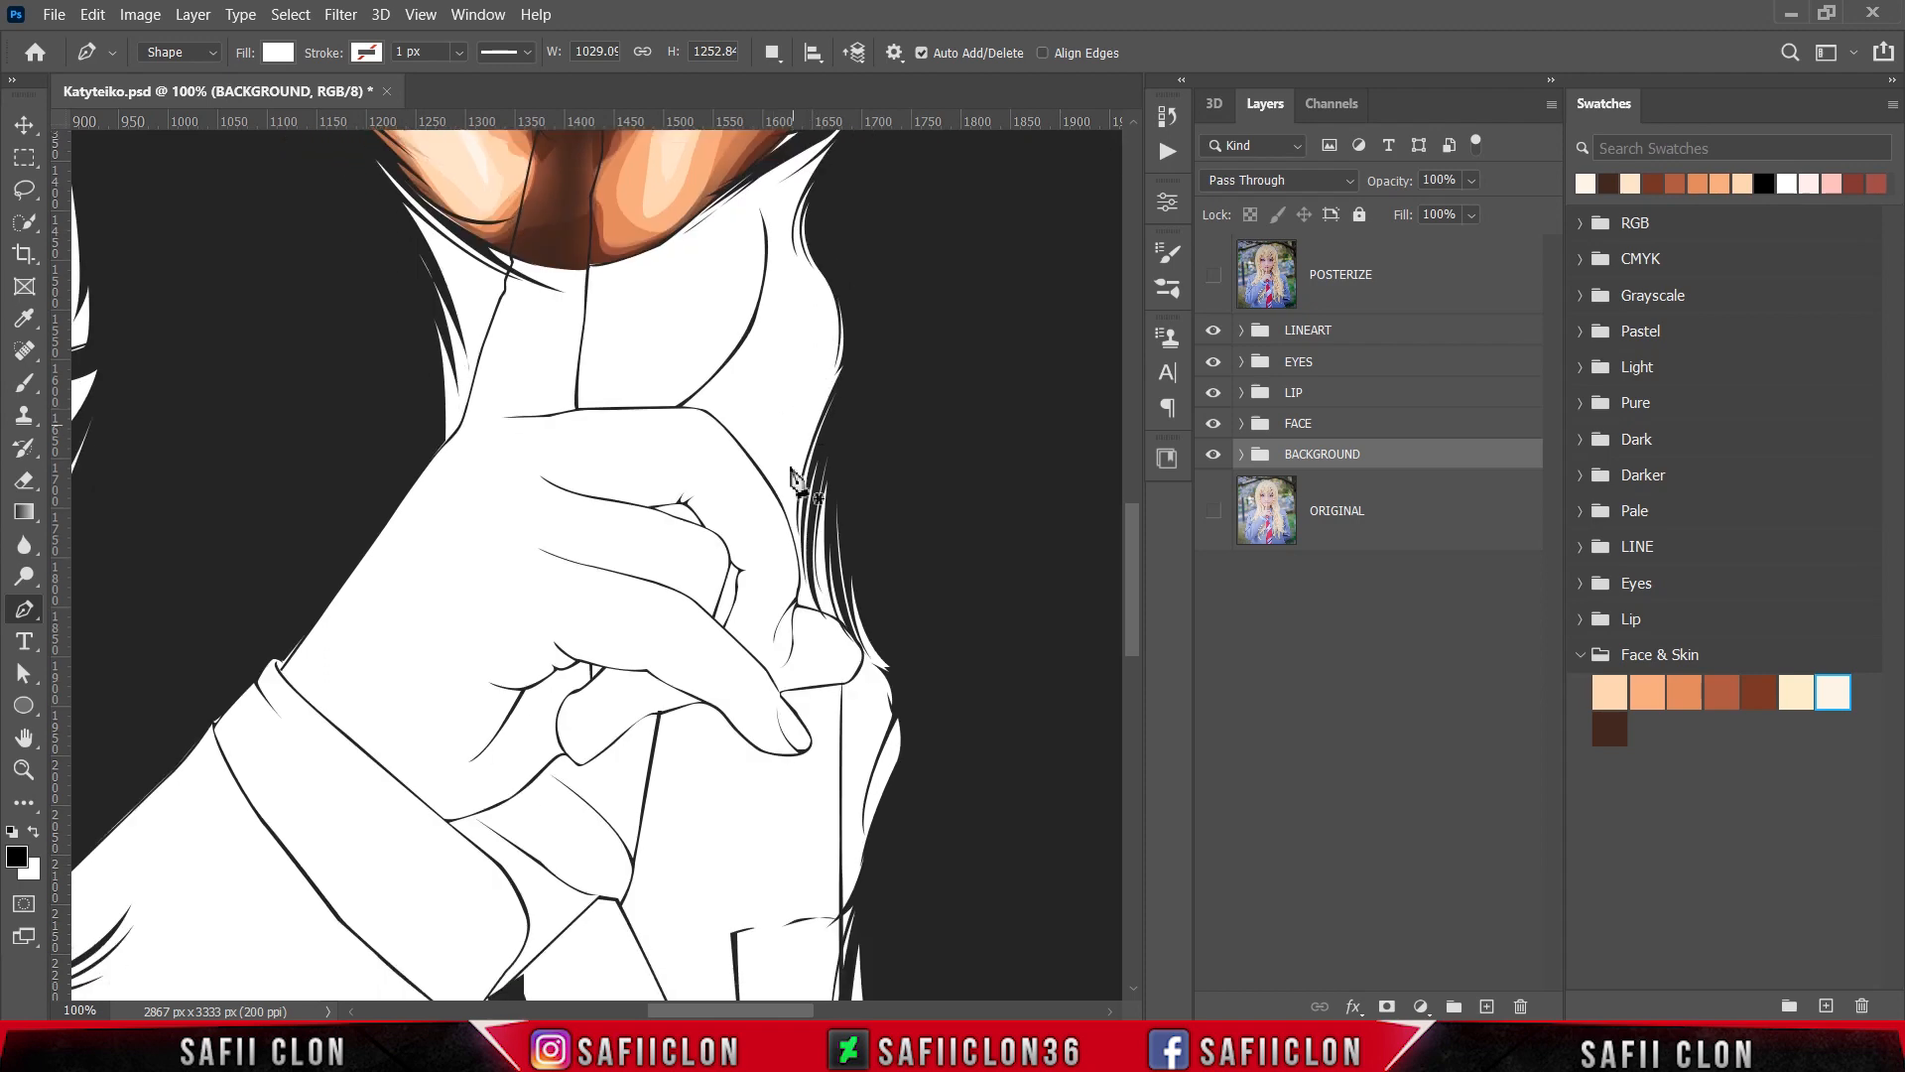
pyautogui.moveTo(736, 1010); pyautogui.dragTo(710, 1012)
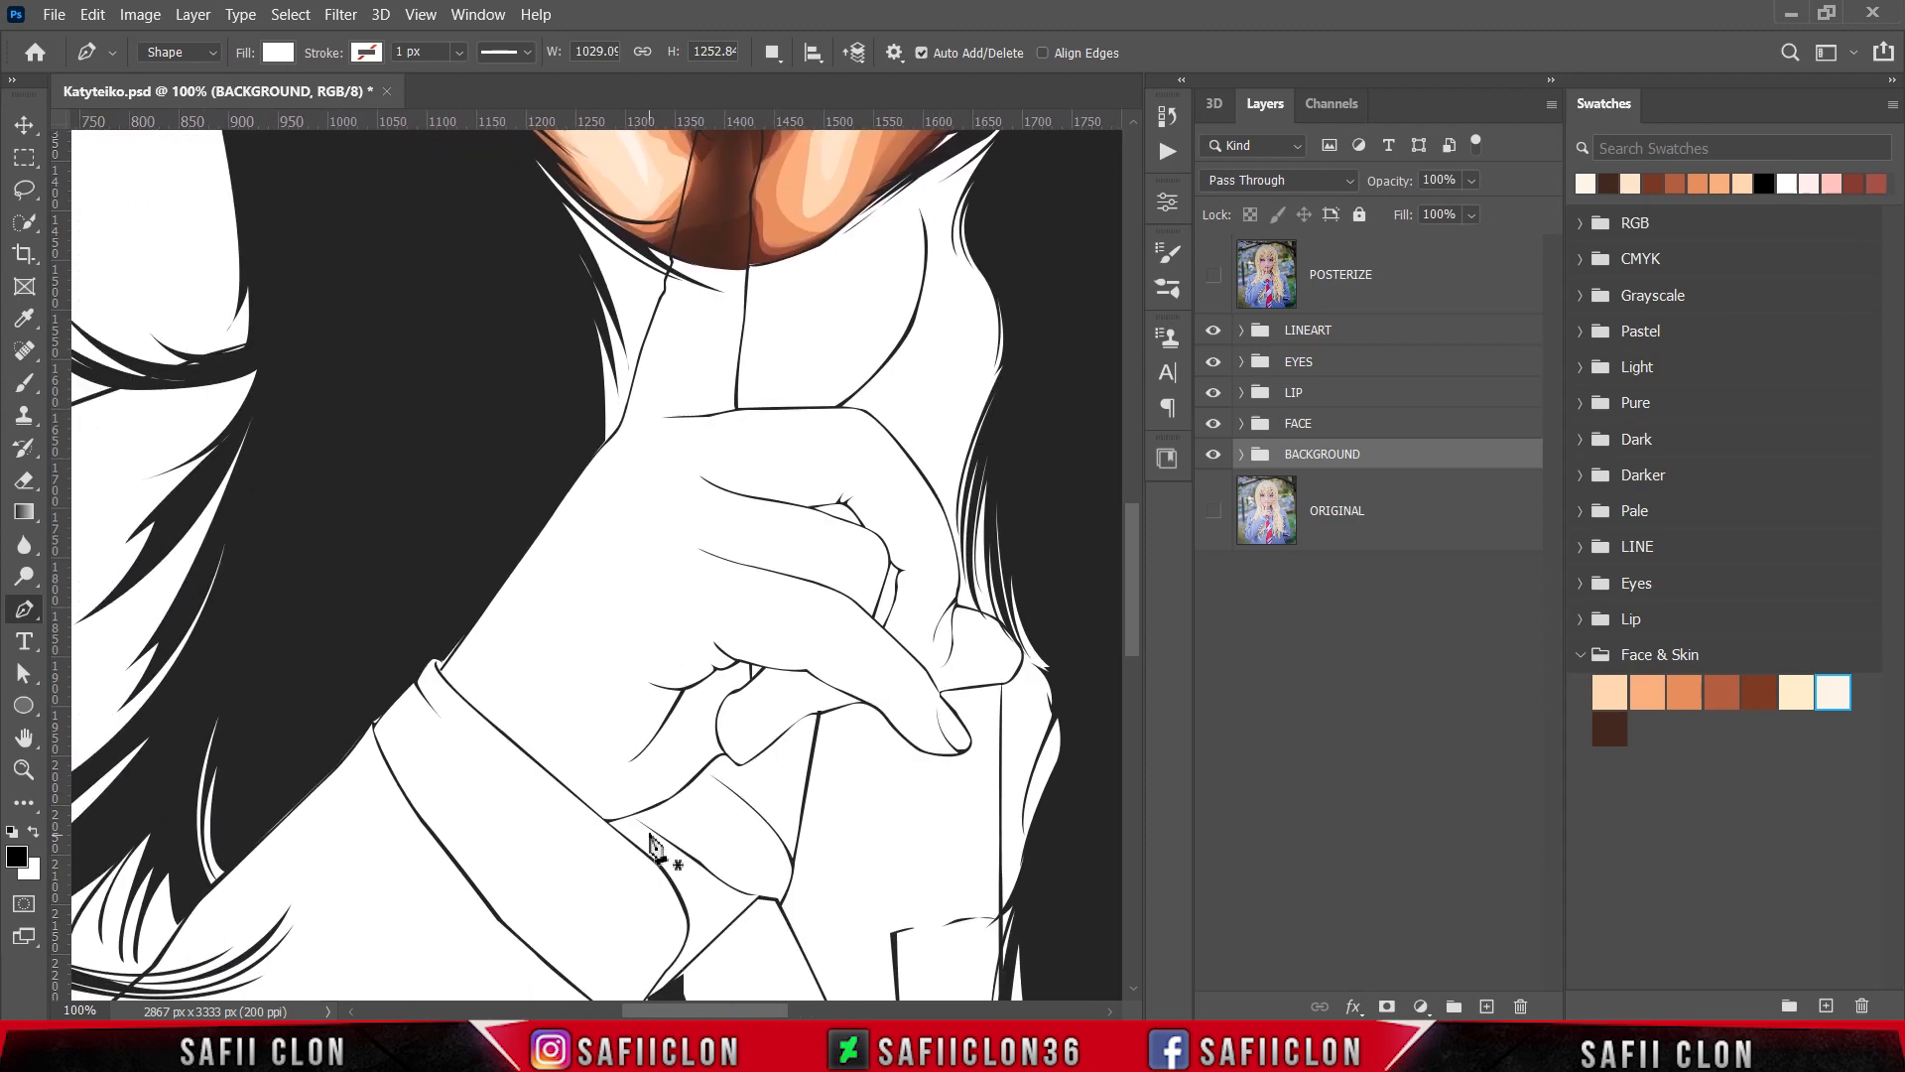
pyautogui.scroll(2, 653, 848)
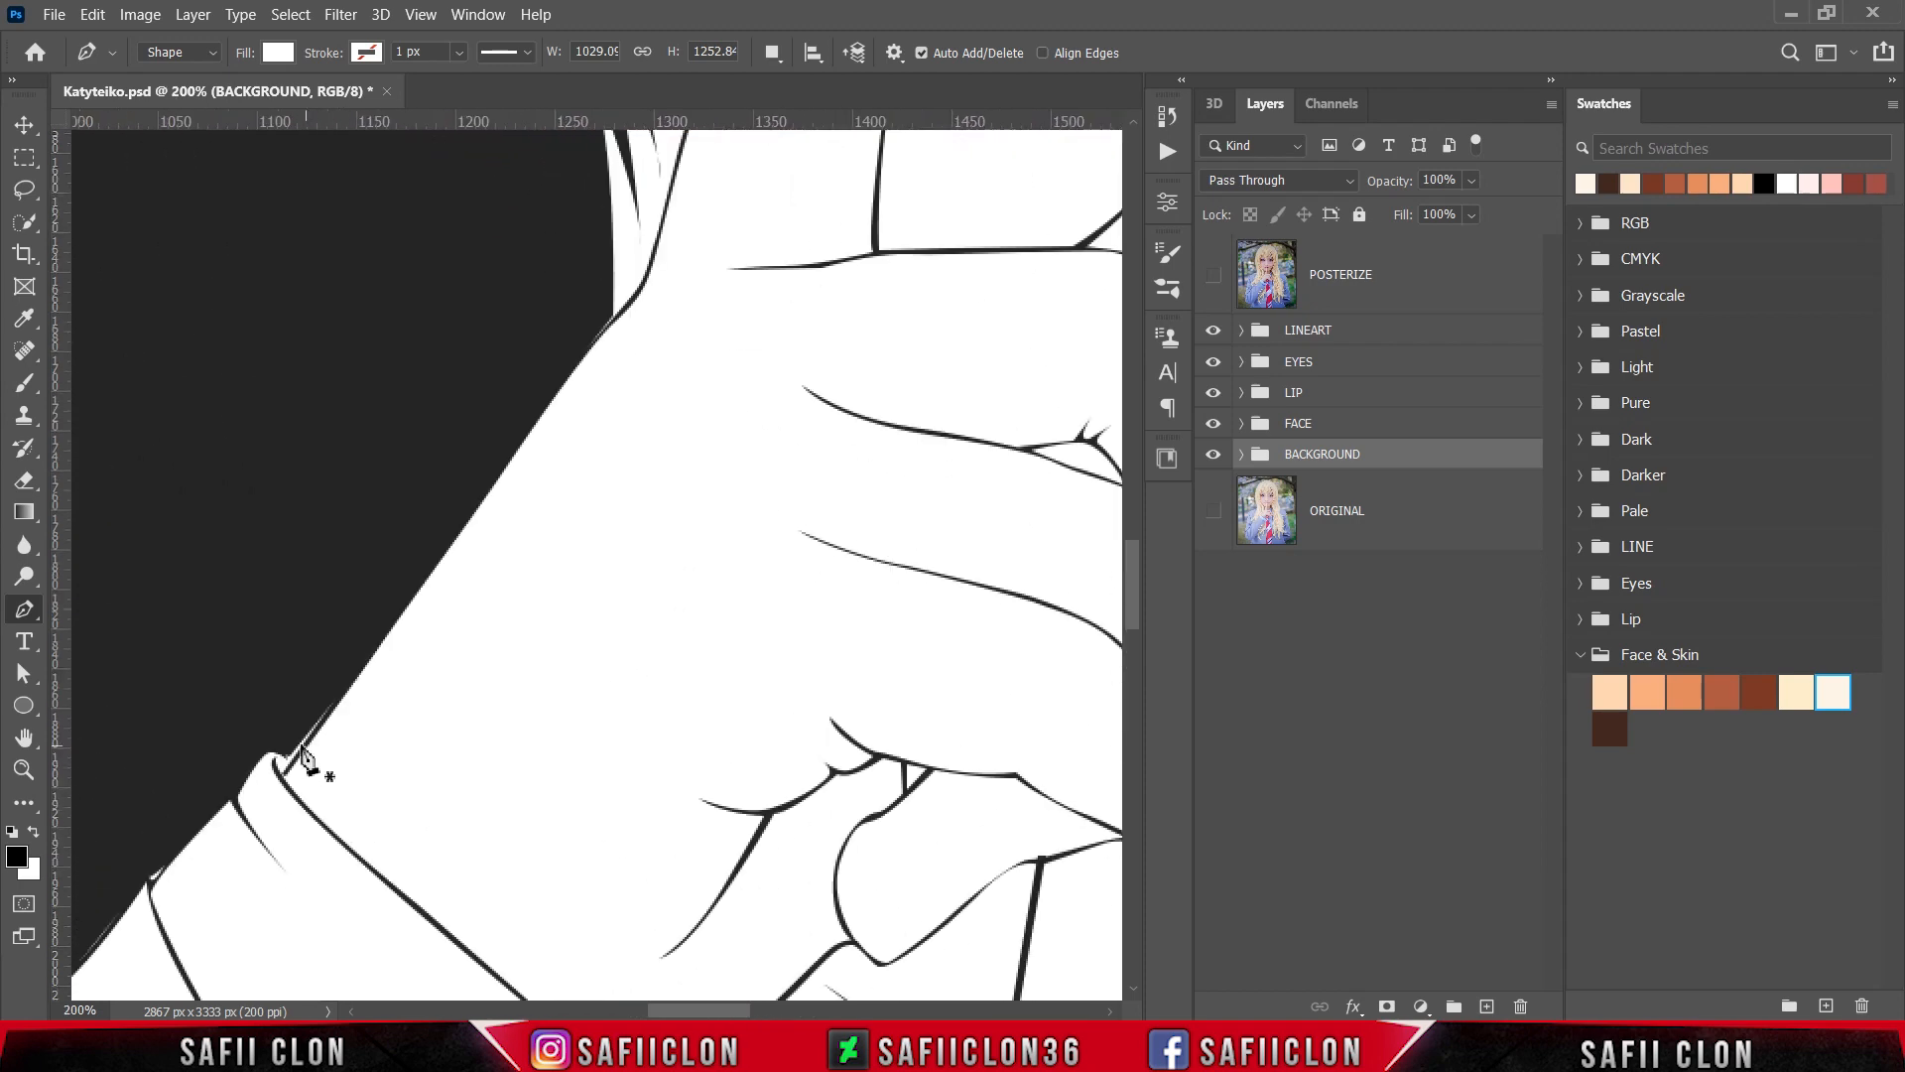
pyautogui.scroll(-2, 298, 760)
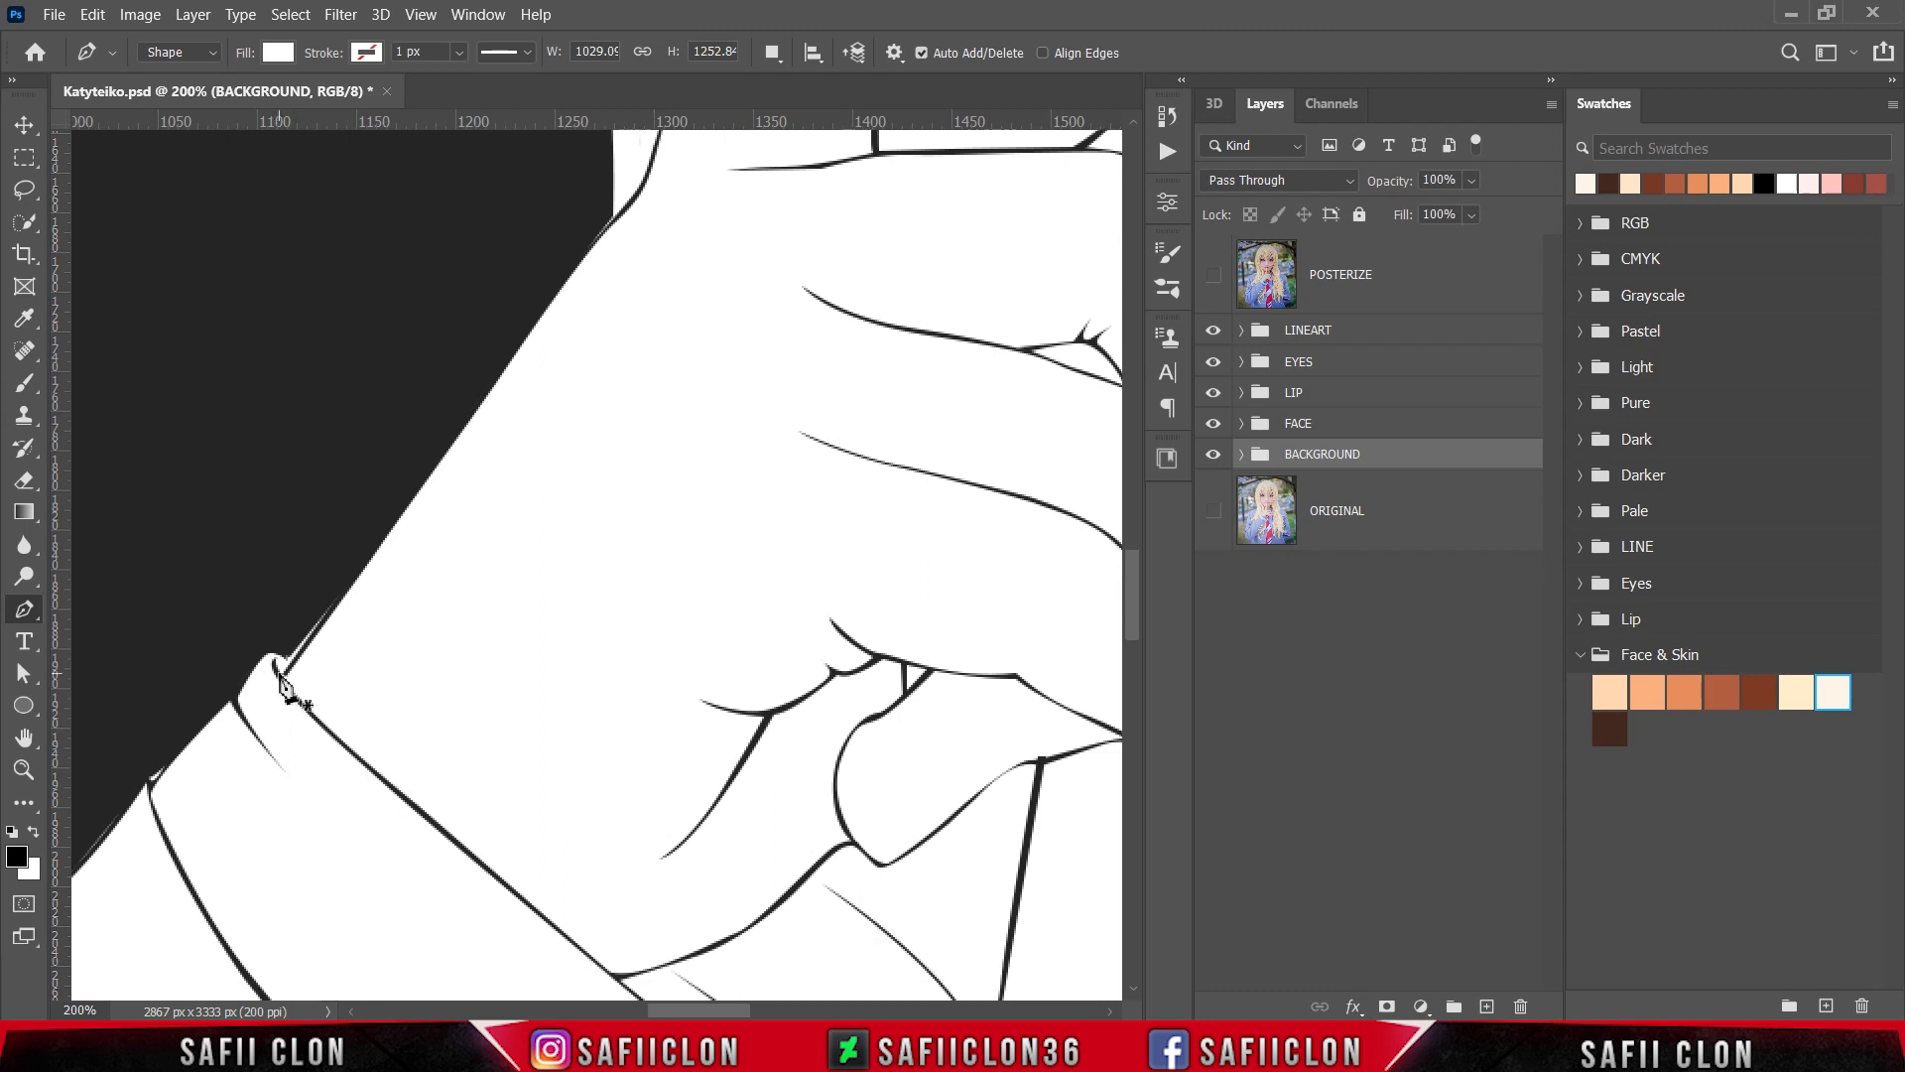
pyautogui.click(279, 674)
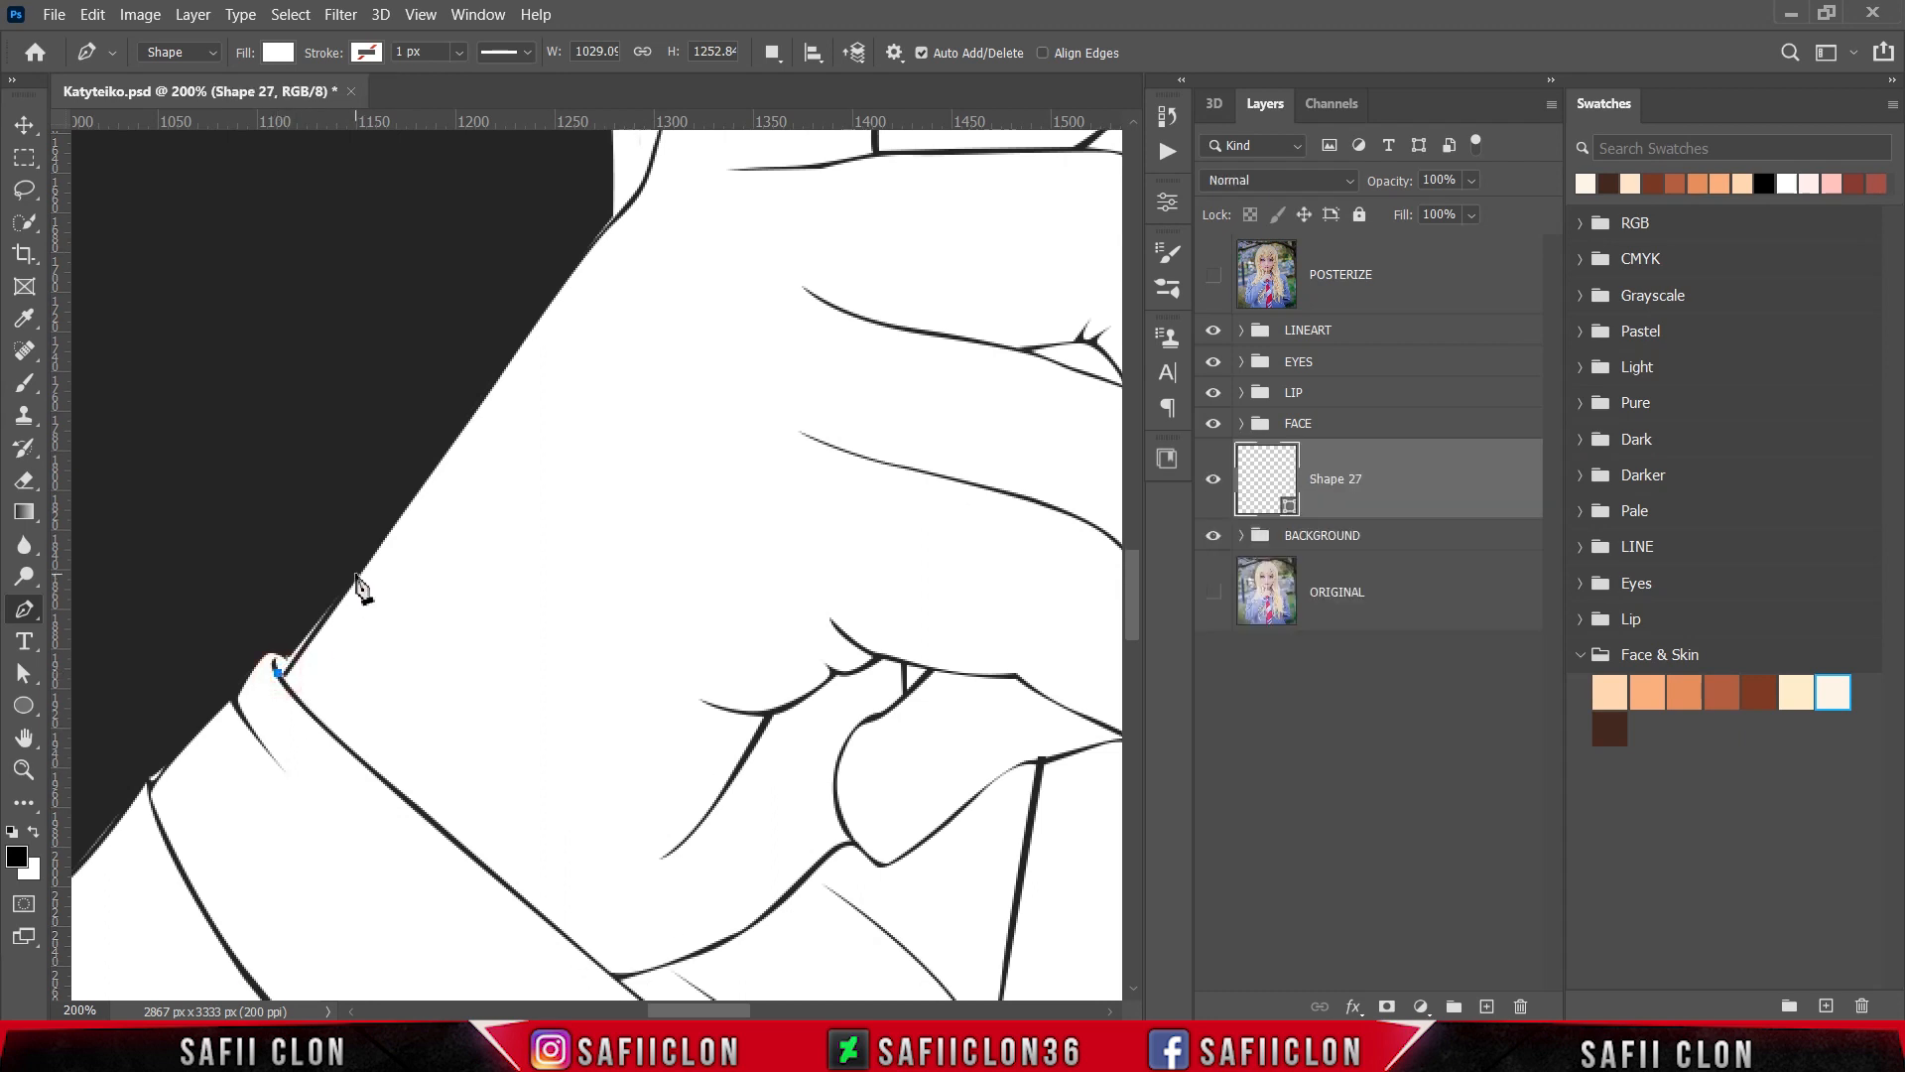
pyautogui.click(355, 573)
pyautogui.scroll(2, 446, 506)
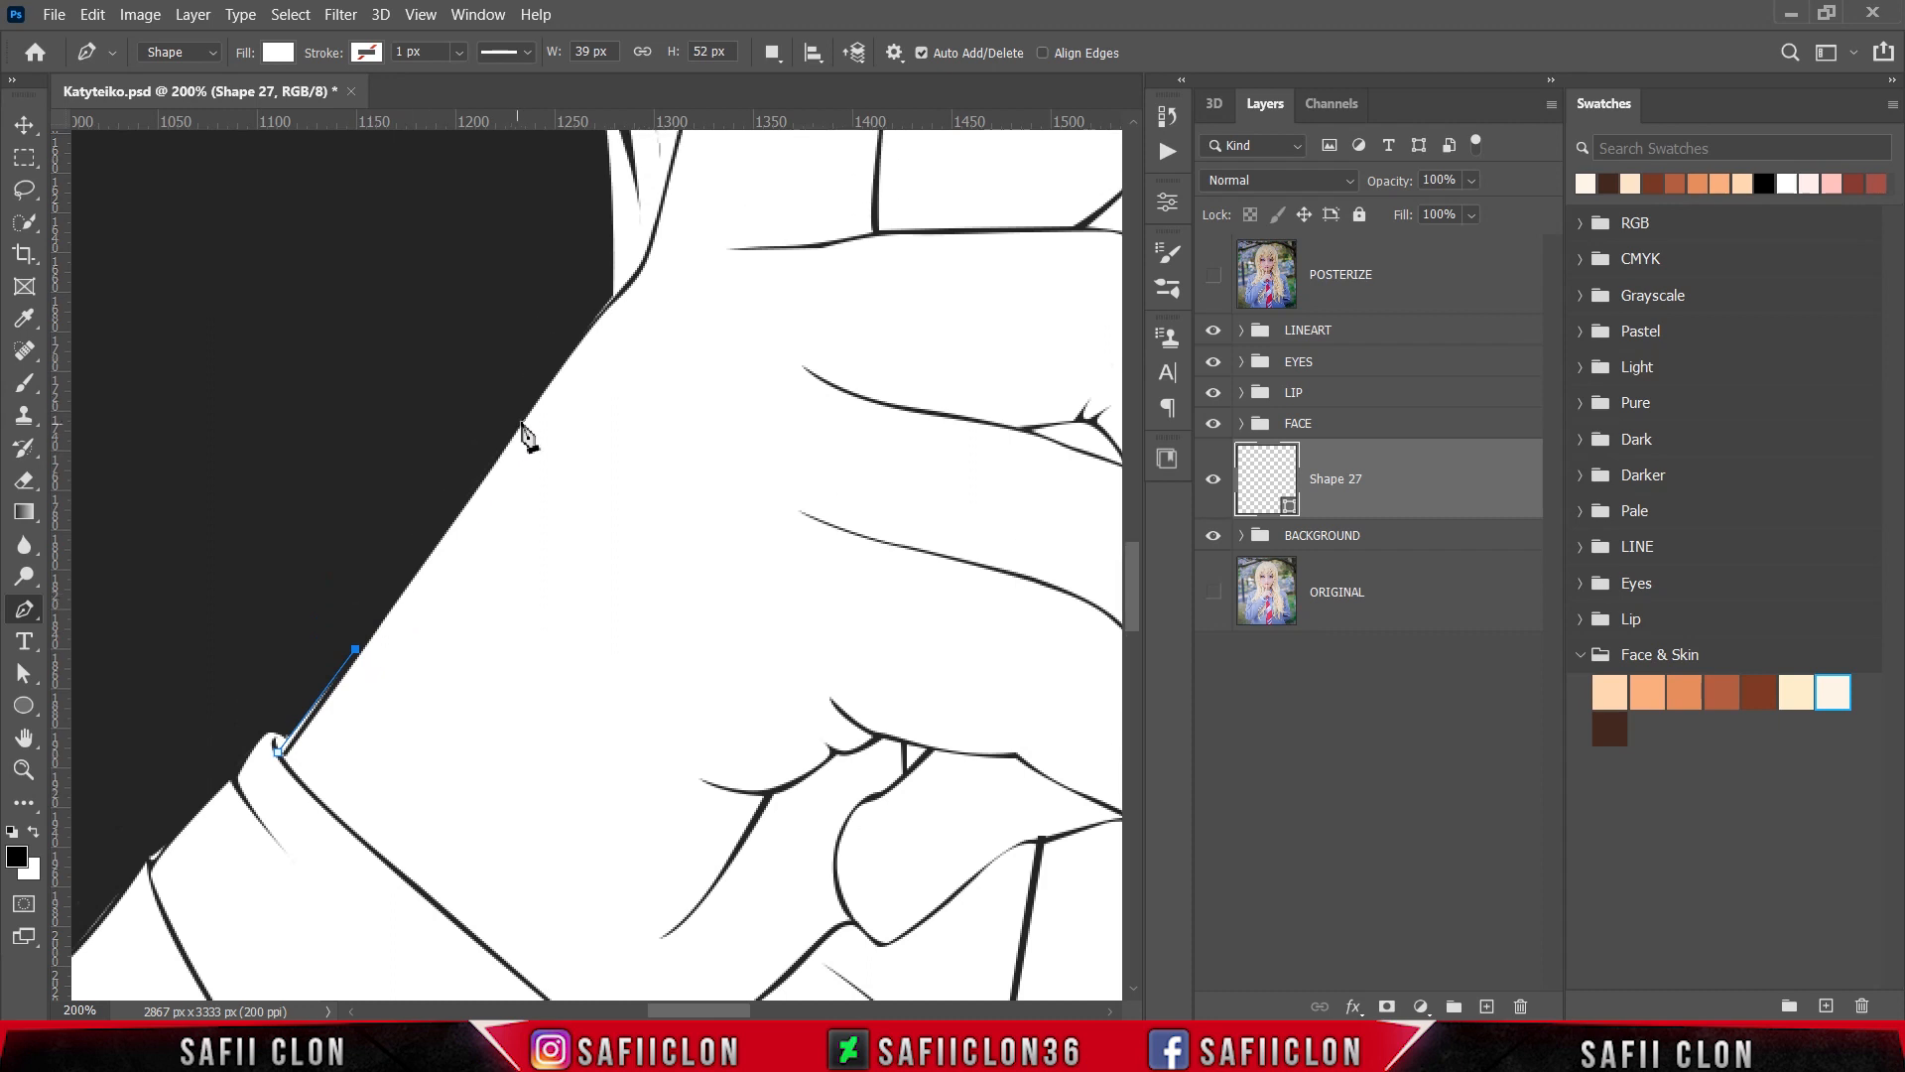
pyautogui.click(522, 426)
pyautogui.click(605, 322)
pyautogui.click(643, 277)
pyautogui.scroll(2, 681, 415)
pyautogui.scroll(5, 672, 405)
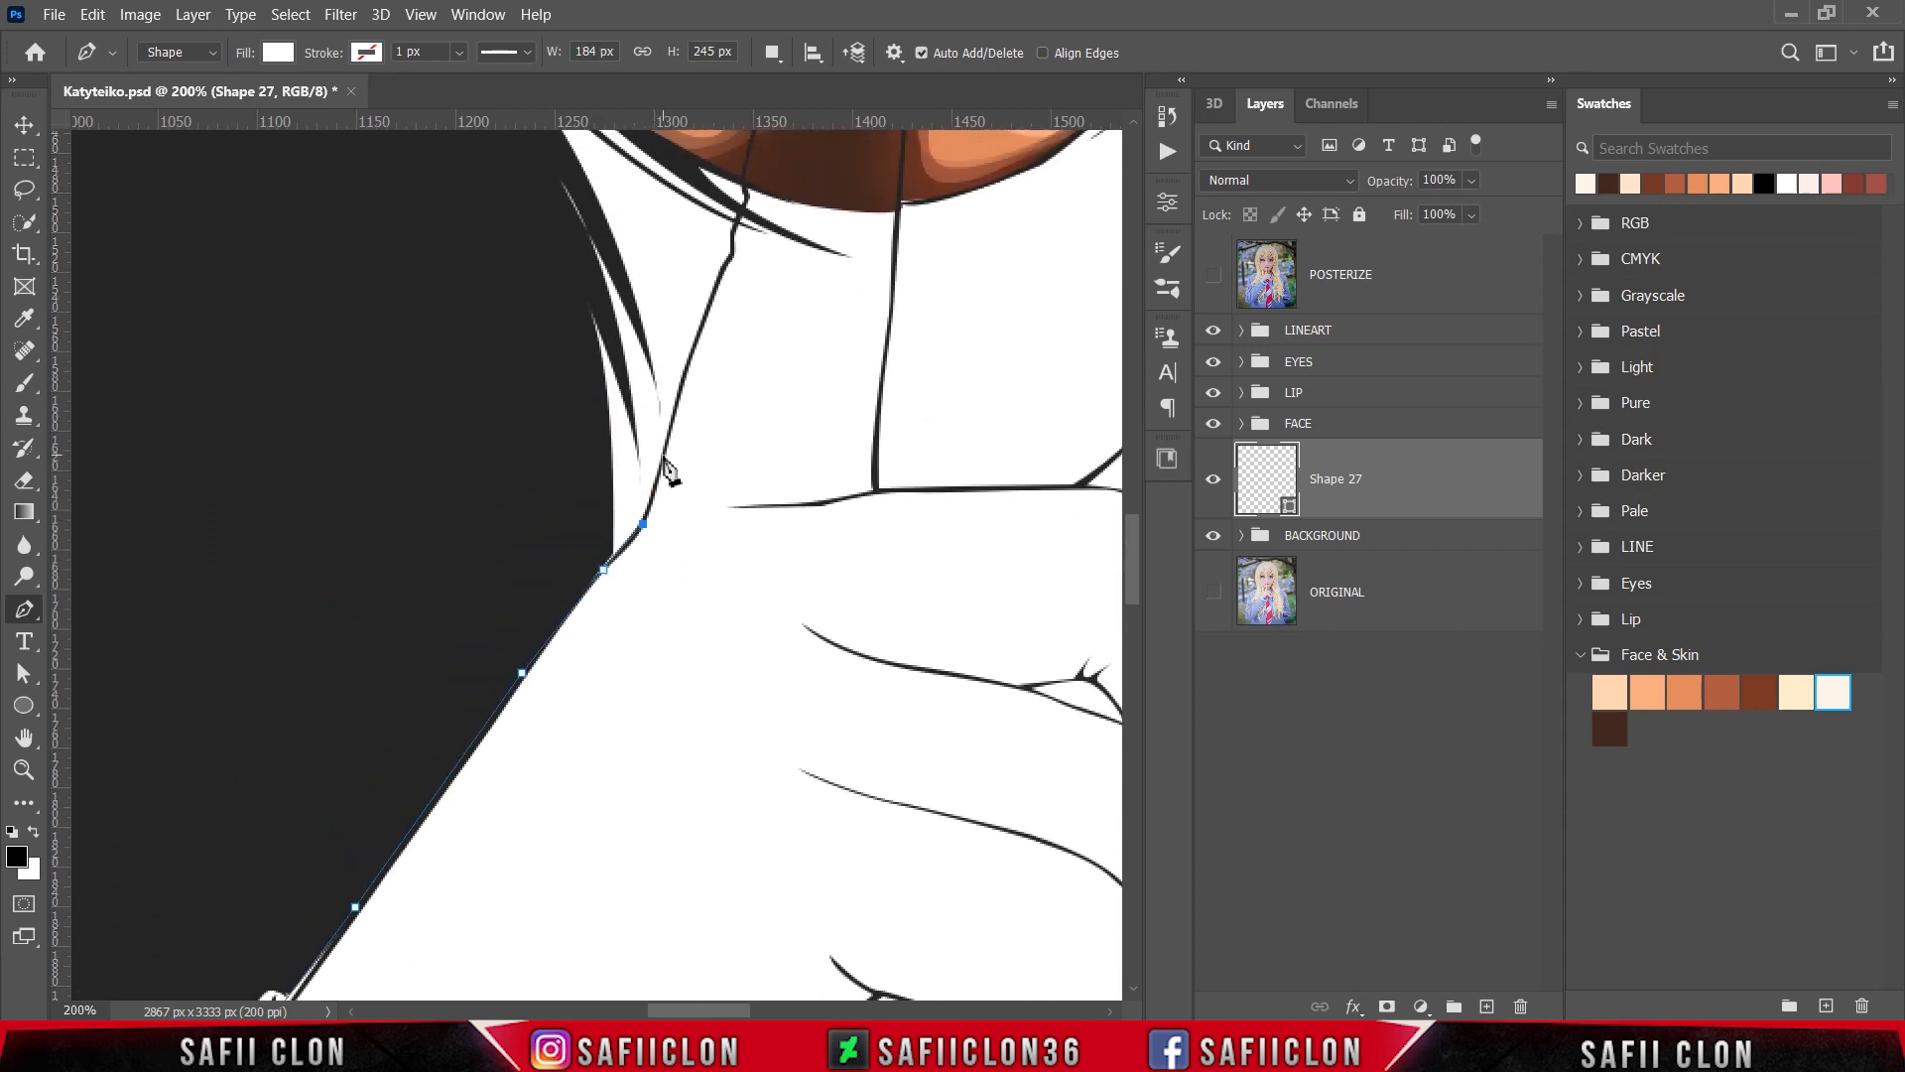
# Step: Continue the hand path along the left edge of the raised index finger up to the chin line
pyautogui.click(663, 448)
pyautogui.scroll(5, 693, 486)
pyautogui.click(695, 481)
pyautogui.click(721, 411)
pyautogui.click(731, 397)
pyautogui.click(730, 369)
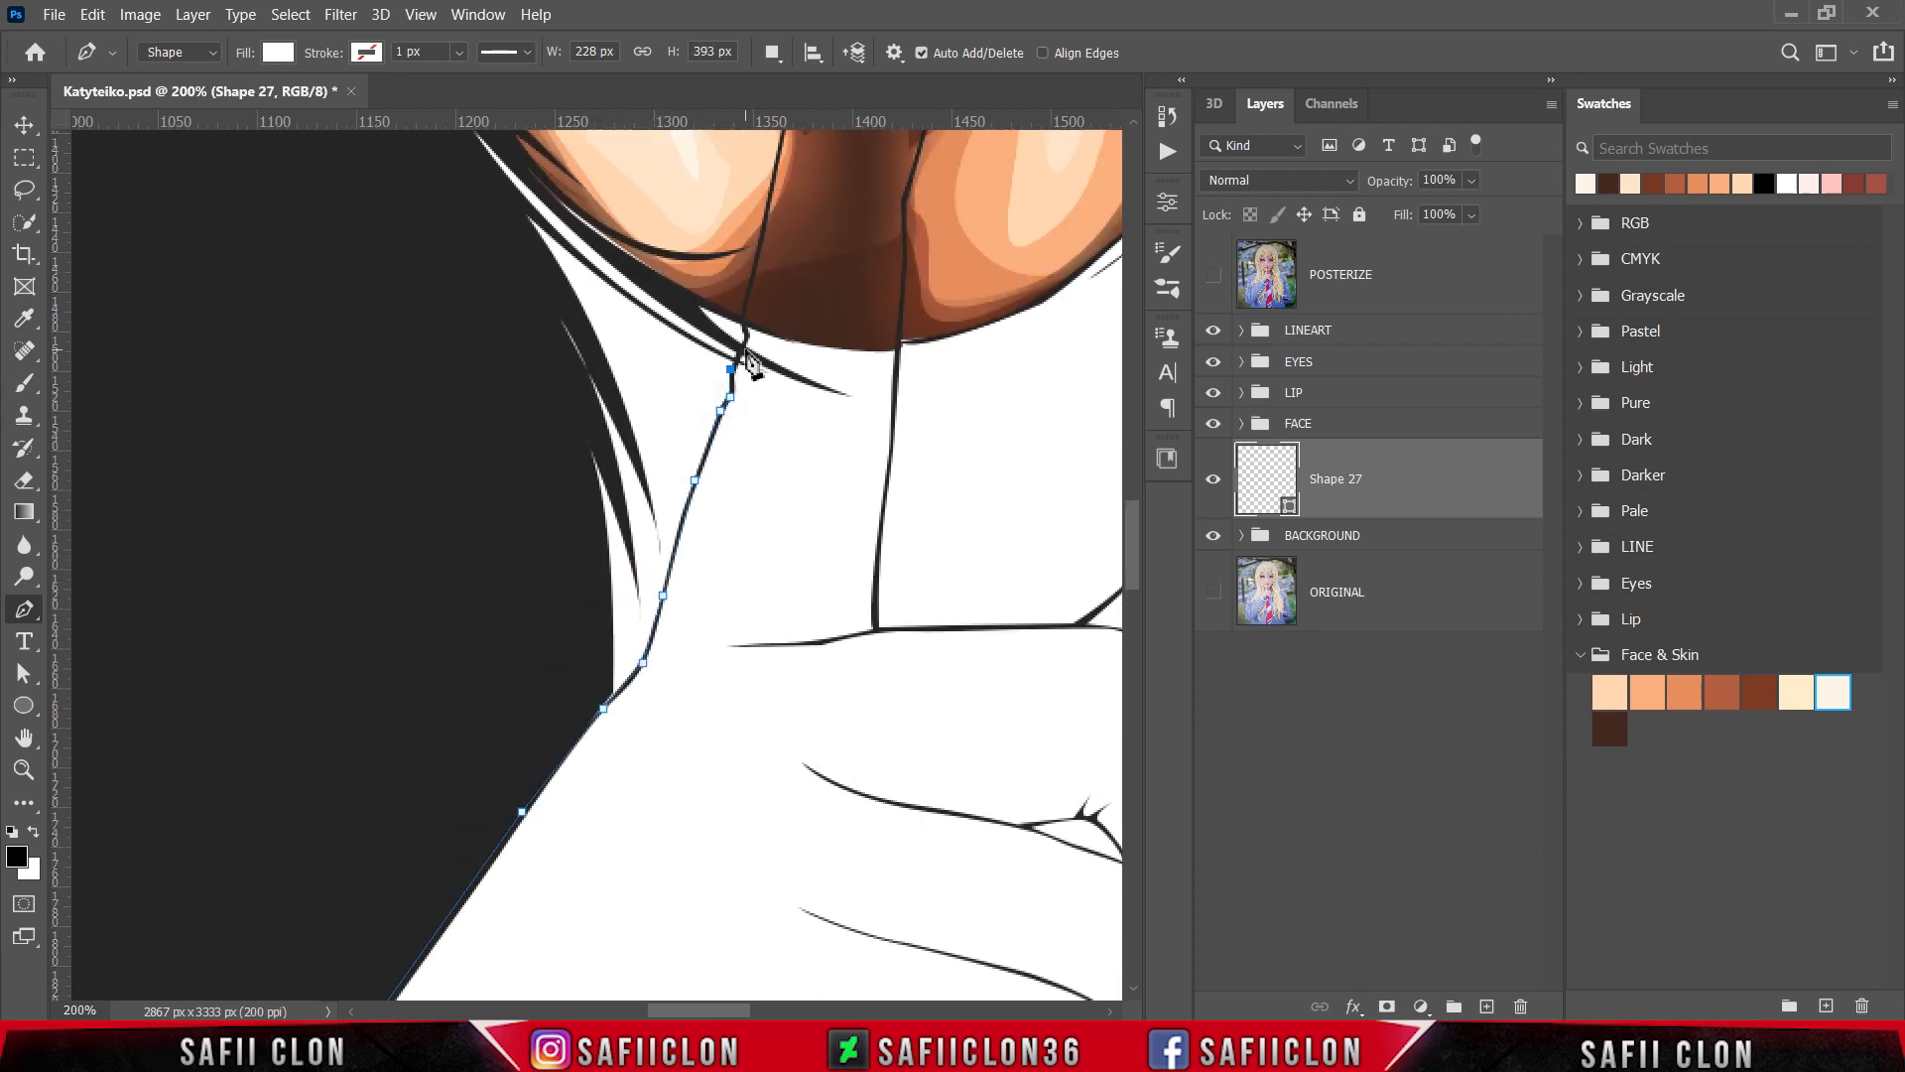
pyautogui.click(742, 348)
pyautogui.click(744, 319)
# Step: Extend the hand path from the chin up over the lips and curve it around the index fingertip
pyautogui.scroll(5, 744, 337)
pyautogui.click(755, 488)
pyautogui.click(774, 389)
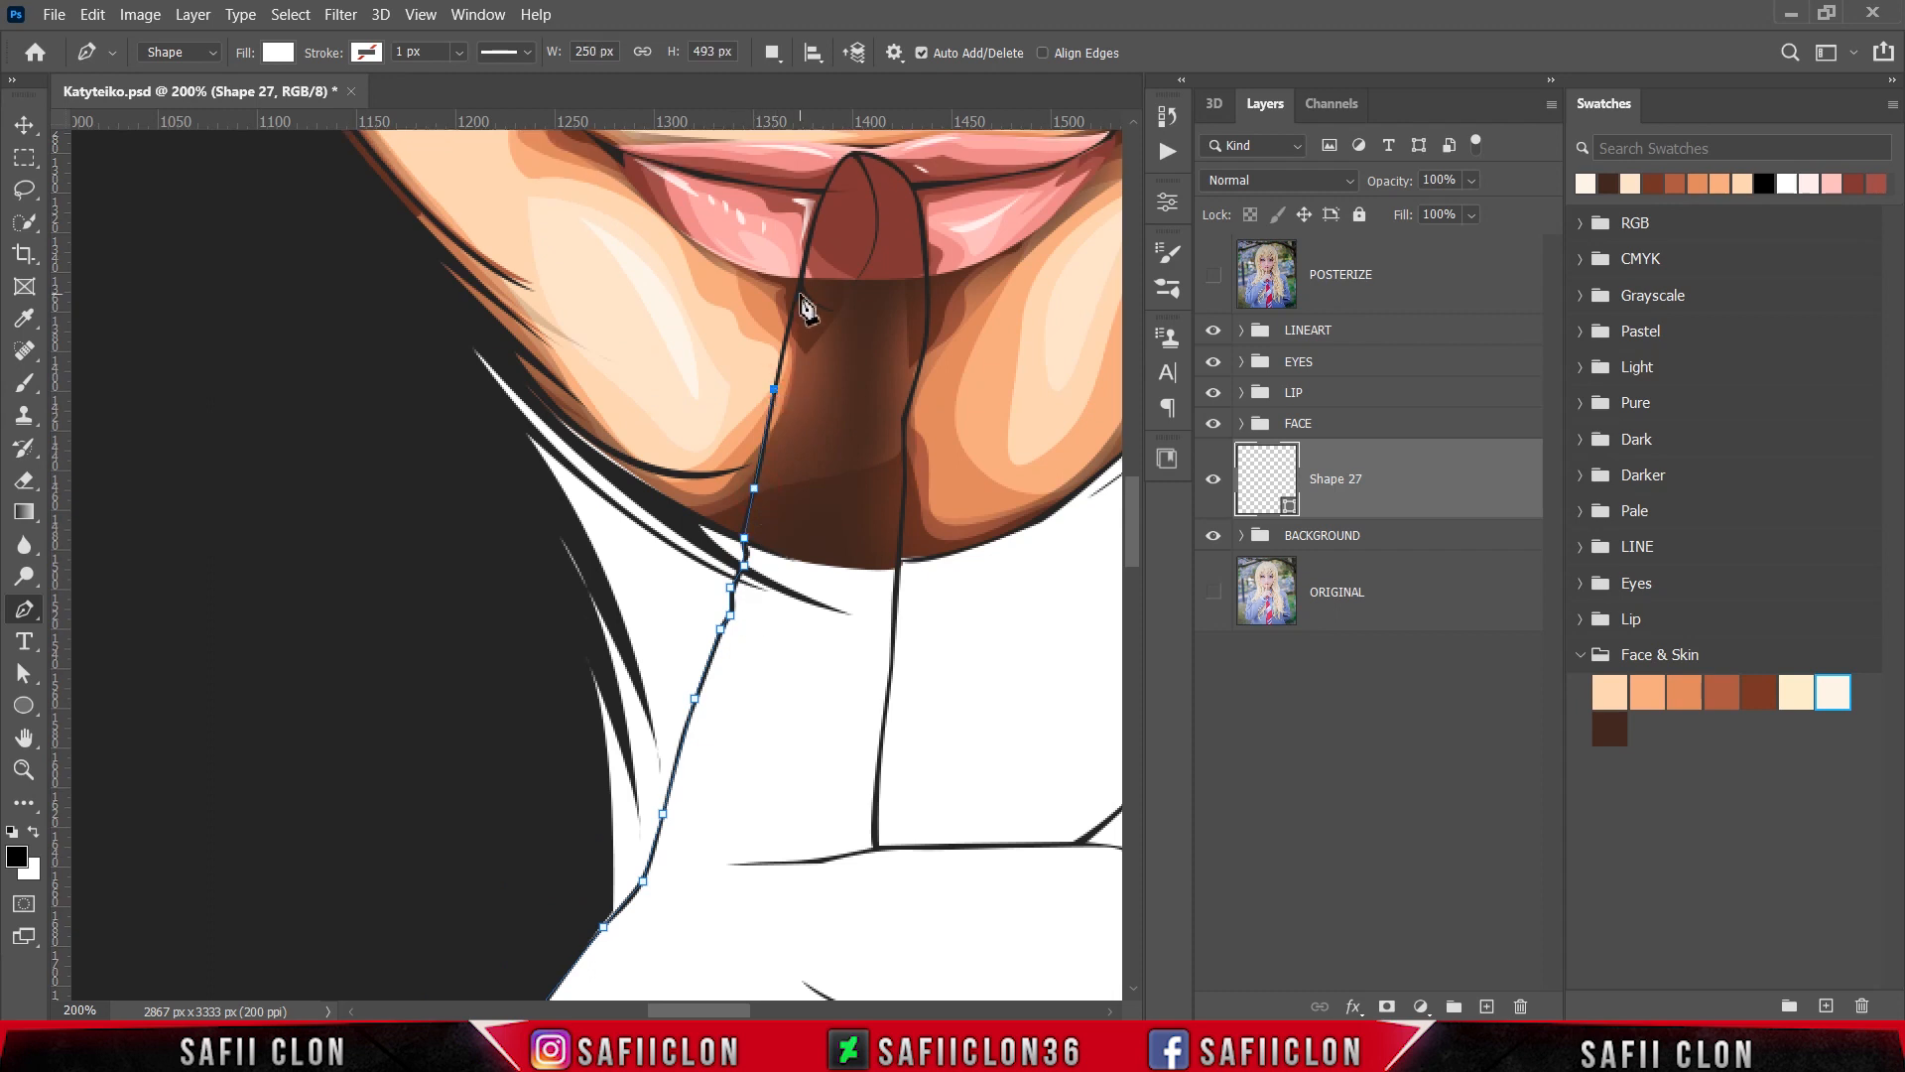
pyautogui.click(800, 292)
pyautogui.click(813, 219)
pyautogui.moveTo(854, 154); pyautogui.dragTo(920, 205)
# Step: Trace the right edge of the index finger down to where it meets the folded knuckles
pyautogui.scroll(-4, 926, 233)
pyautogui.scroll(3, 926, 238)
pyautogui.moveTo(928, 274); pyautogui.dragTo(927, 292)
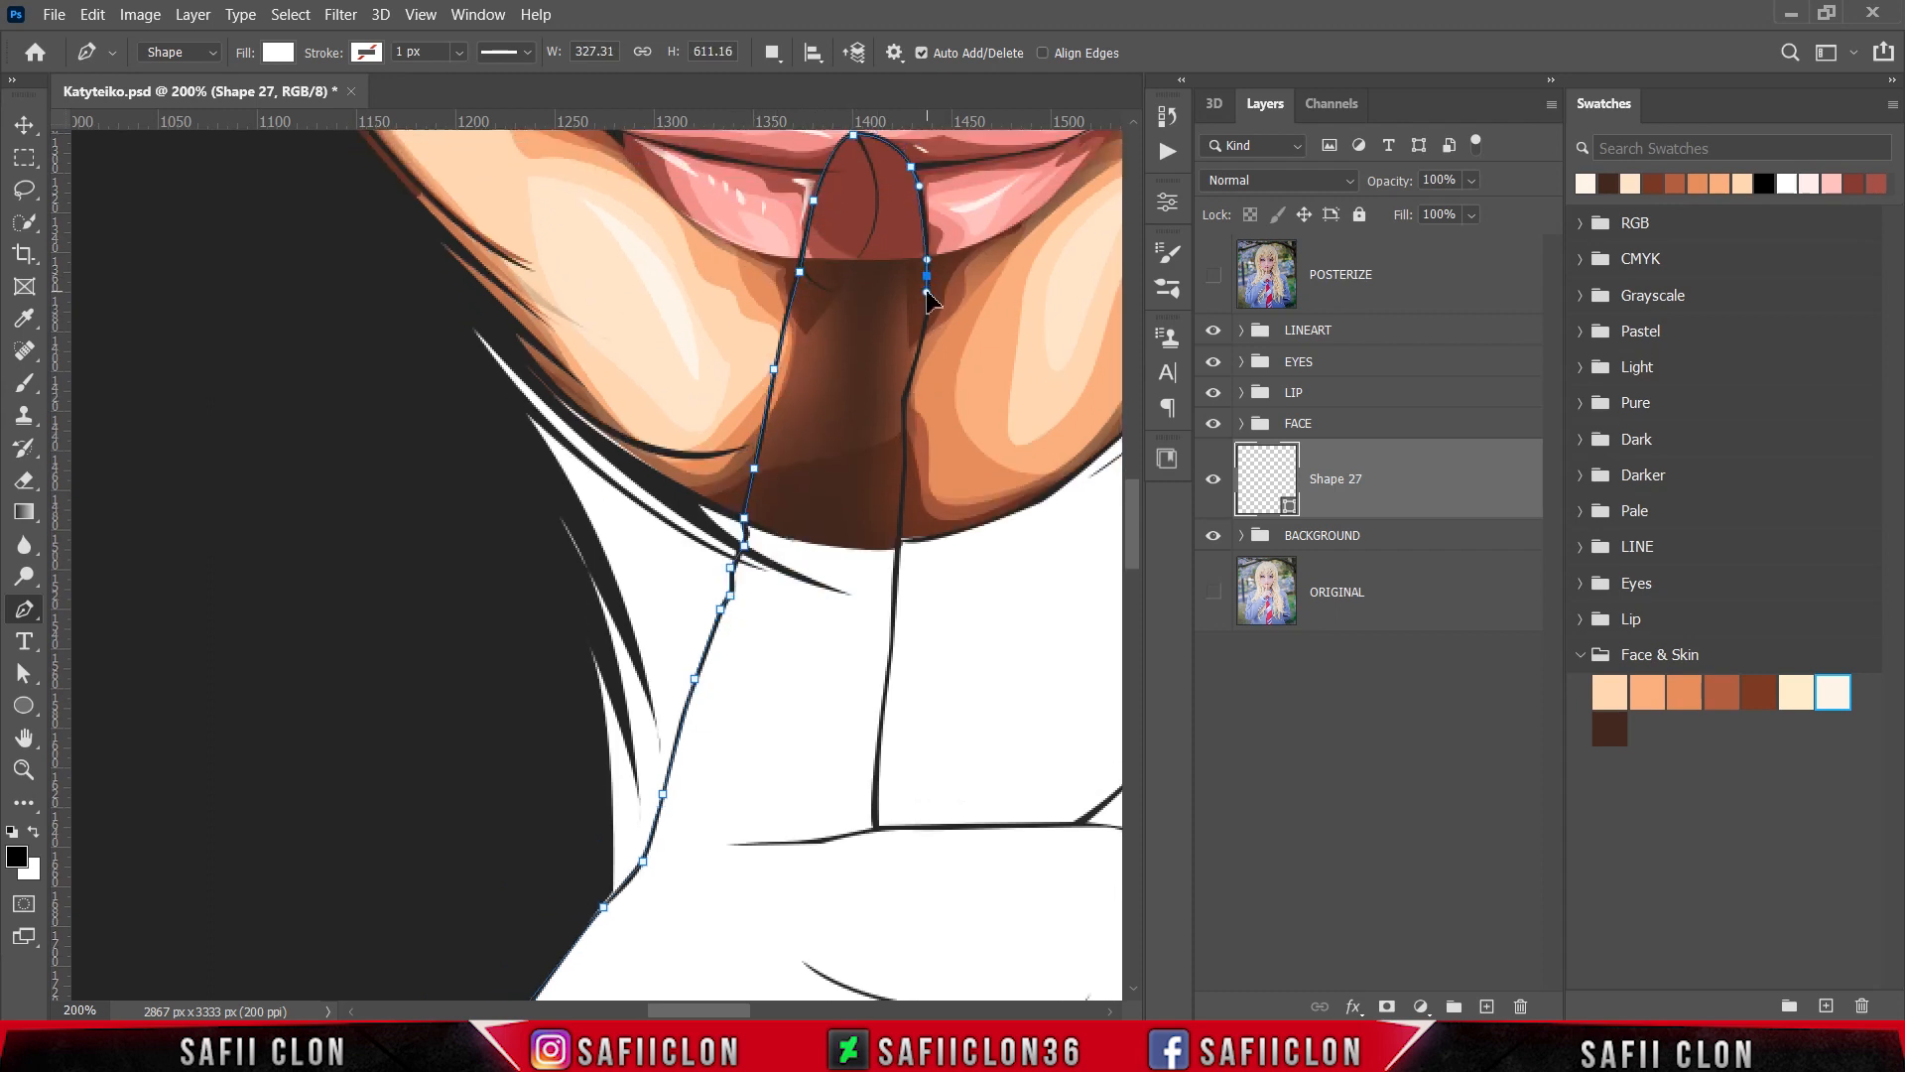
pyautogui.scroll(-3, 914, 360)
pyautogui.click(903, 348)
pyautogui.scroll(-7, 903, 354)
pyautogui.click(893, 385)
pyautogui.scroll(-8, 893, 386)
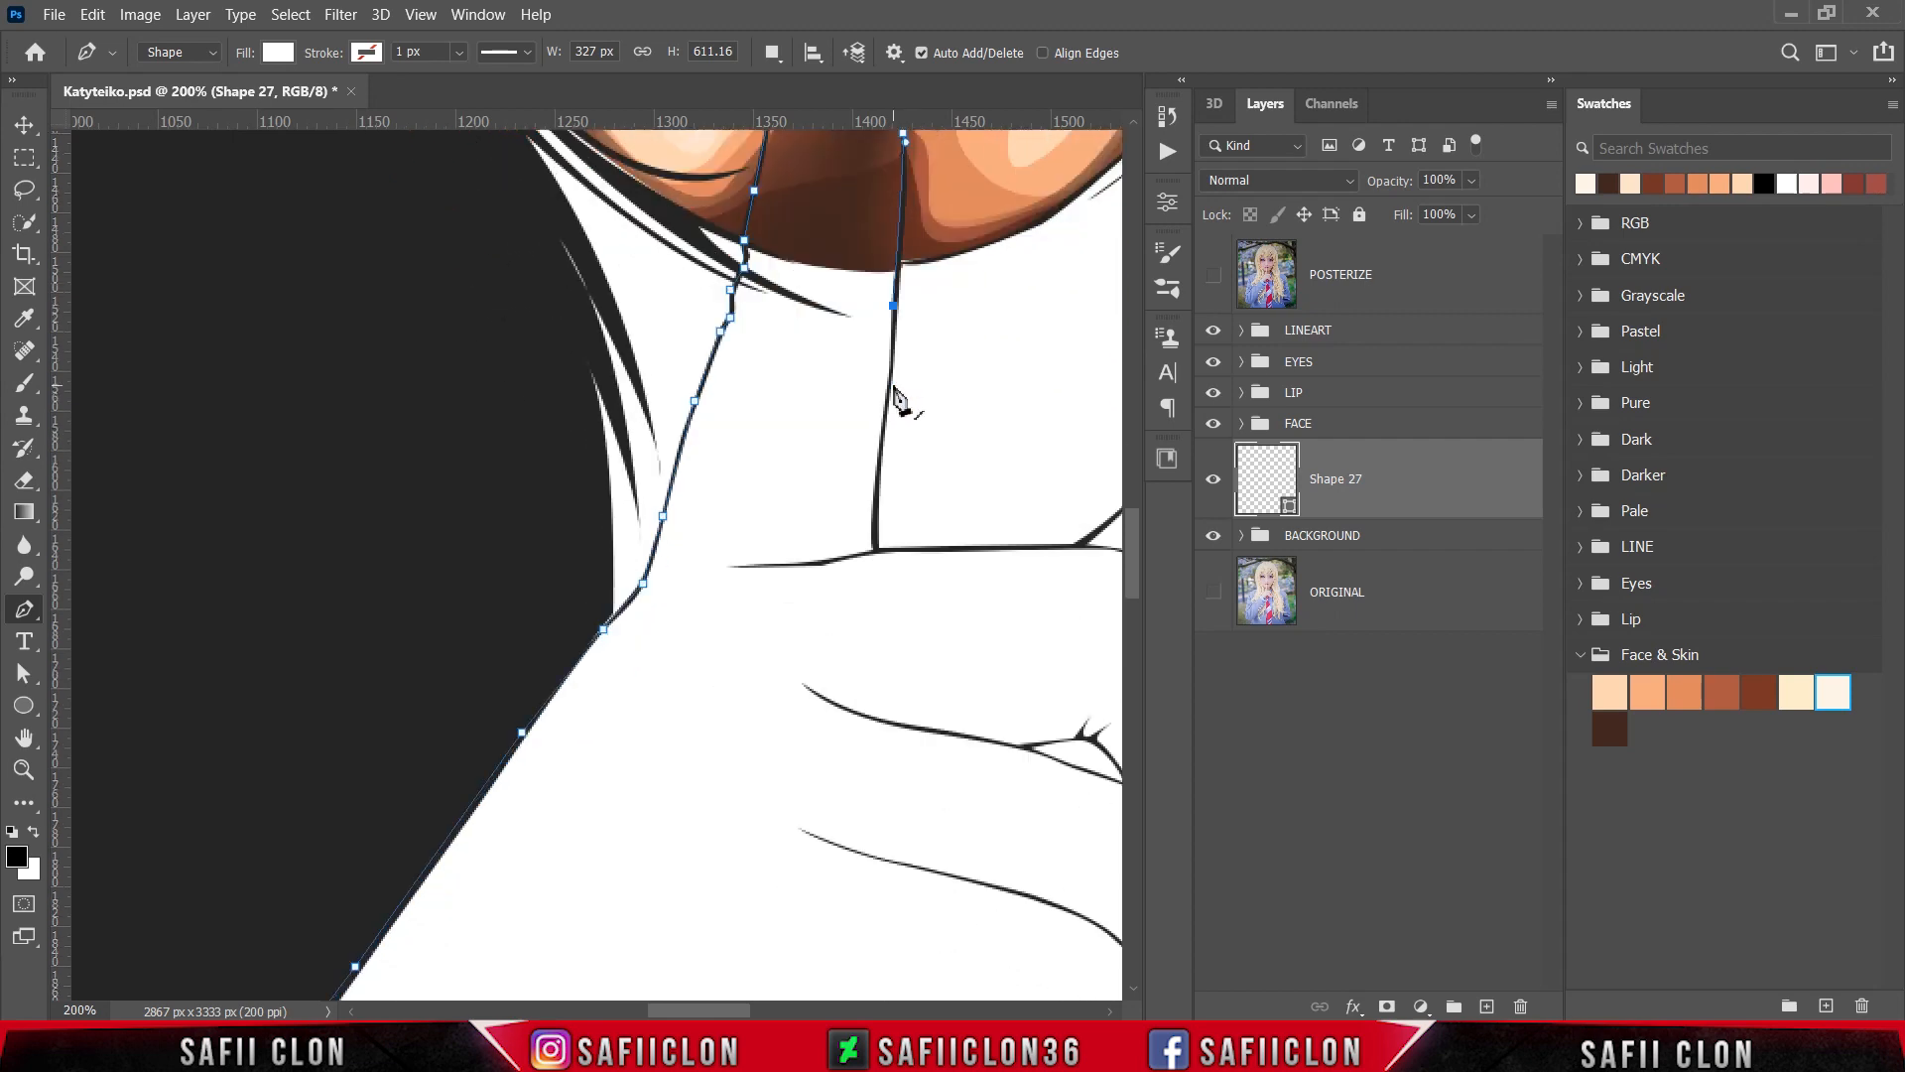
pyautogui.click(874, 467)
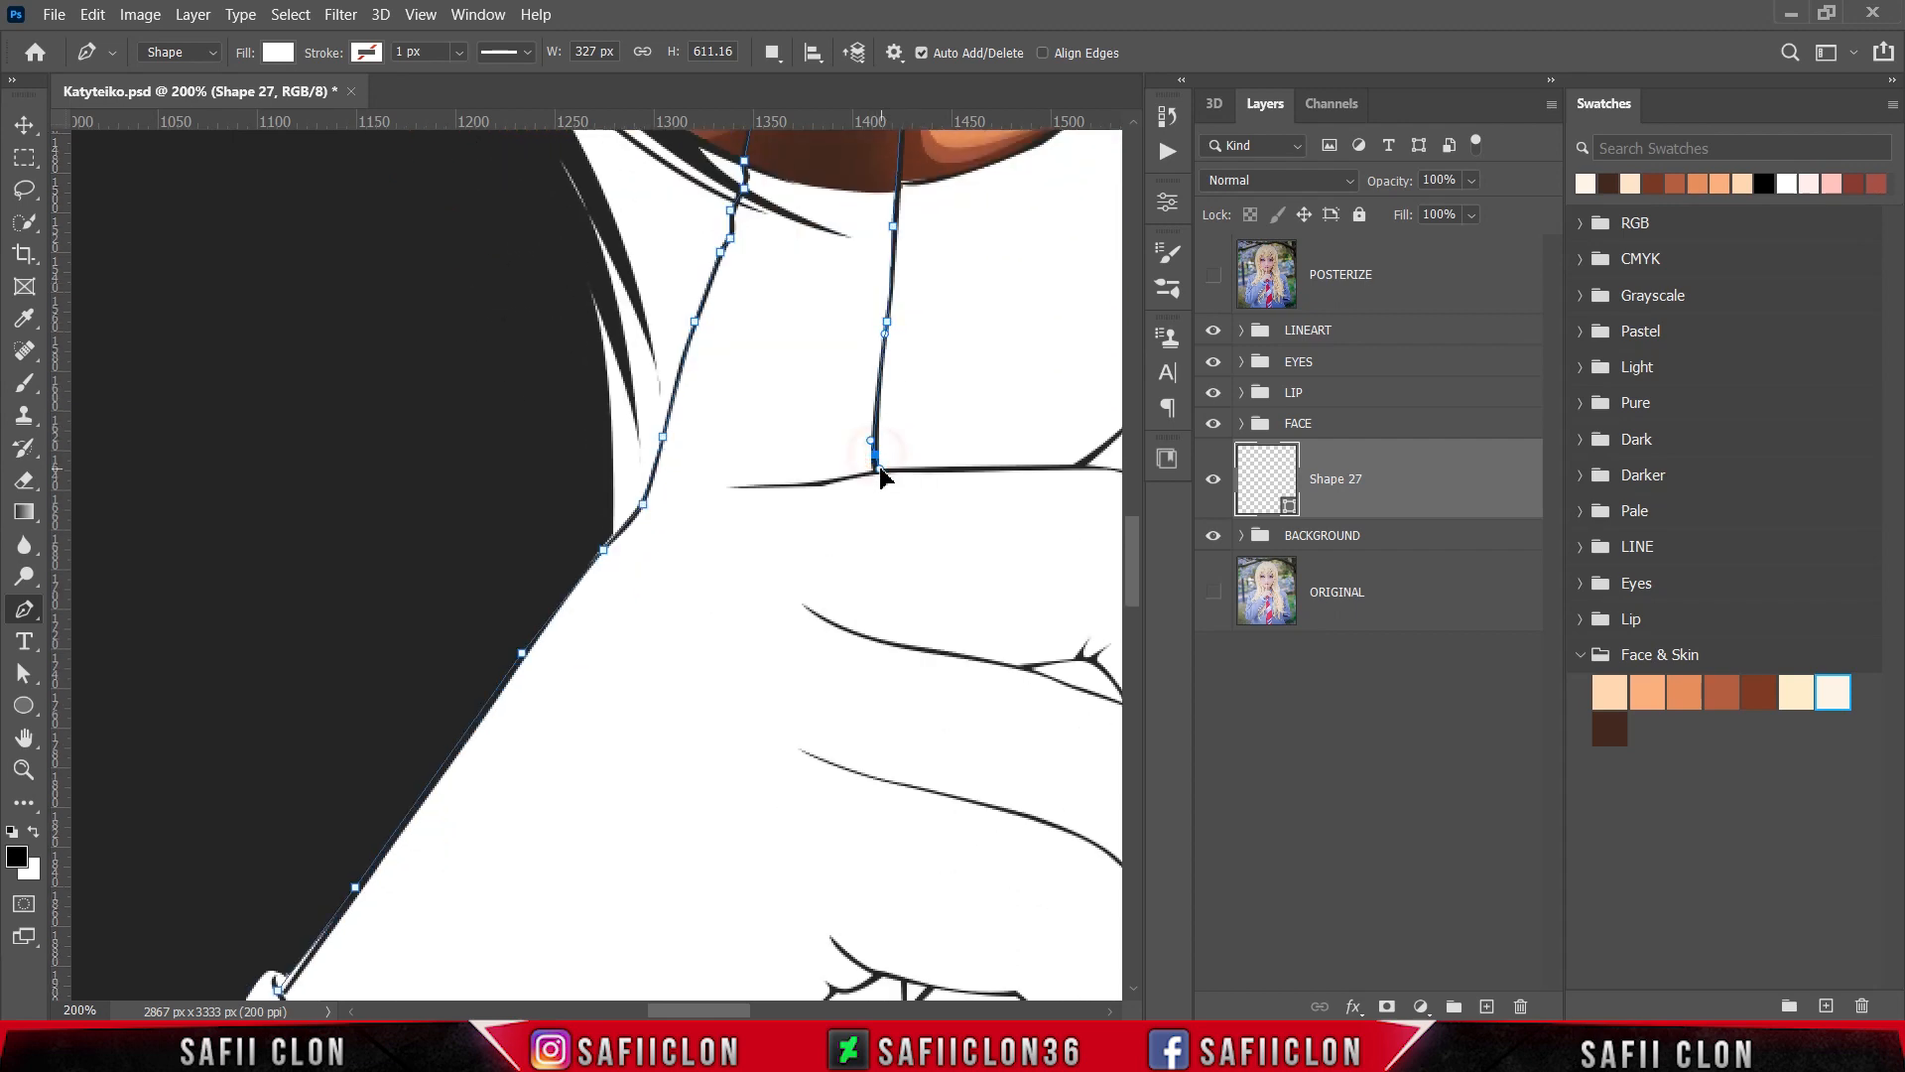
# Step: Continue the hand path across the top knuckle and down the outer edge of the folded finger
pyautogui.moveTo(739, 1008); pyautogui.dragTo(786, 1008)
pyautogui.click(481, 469)
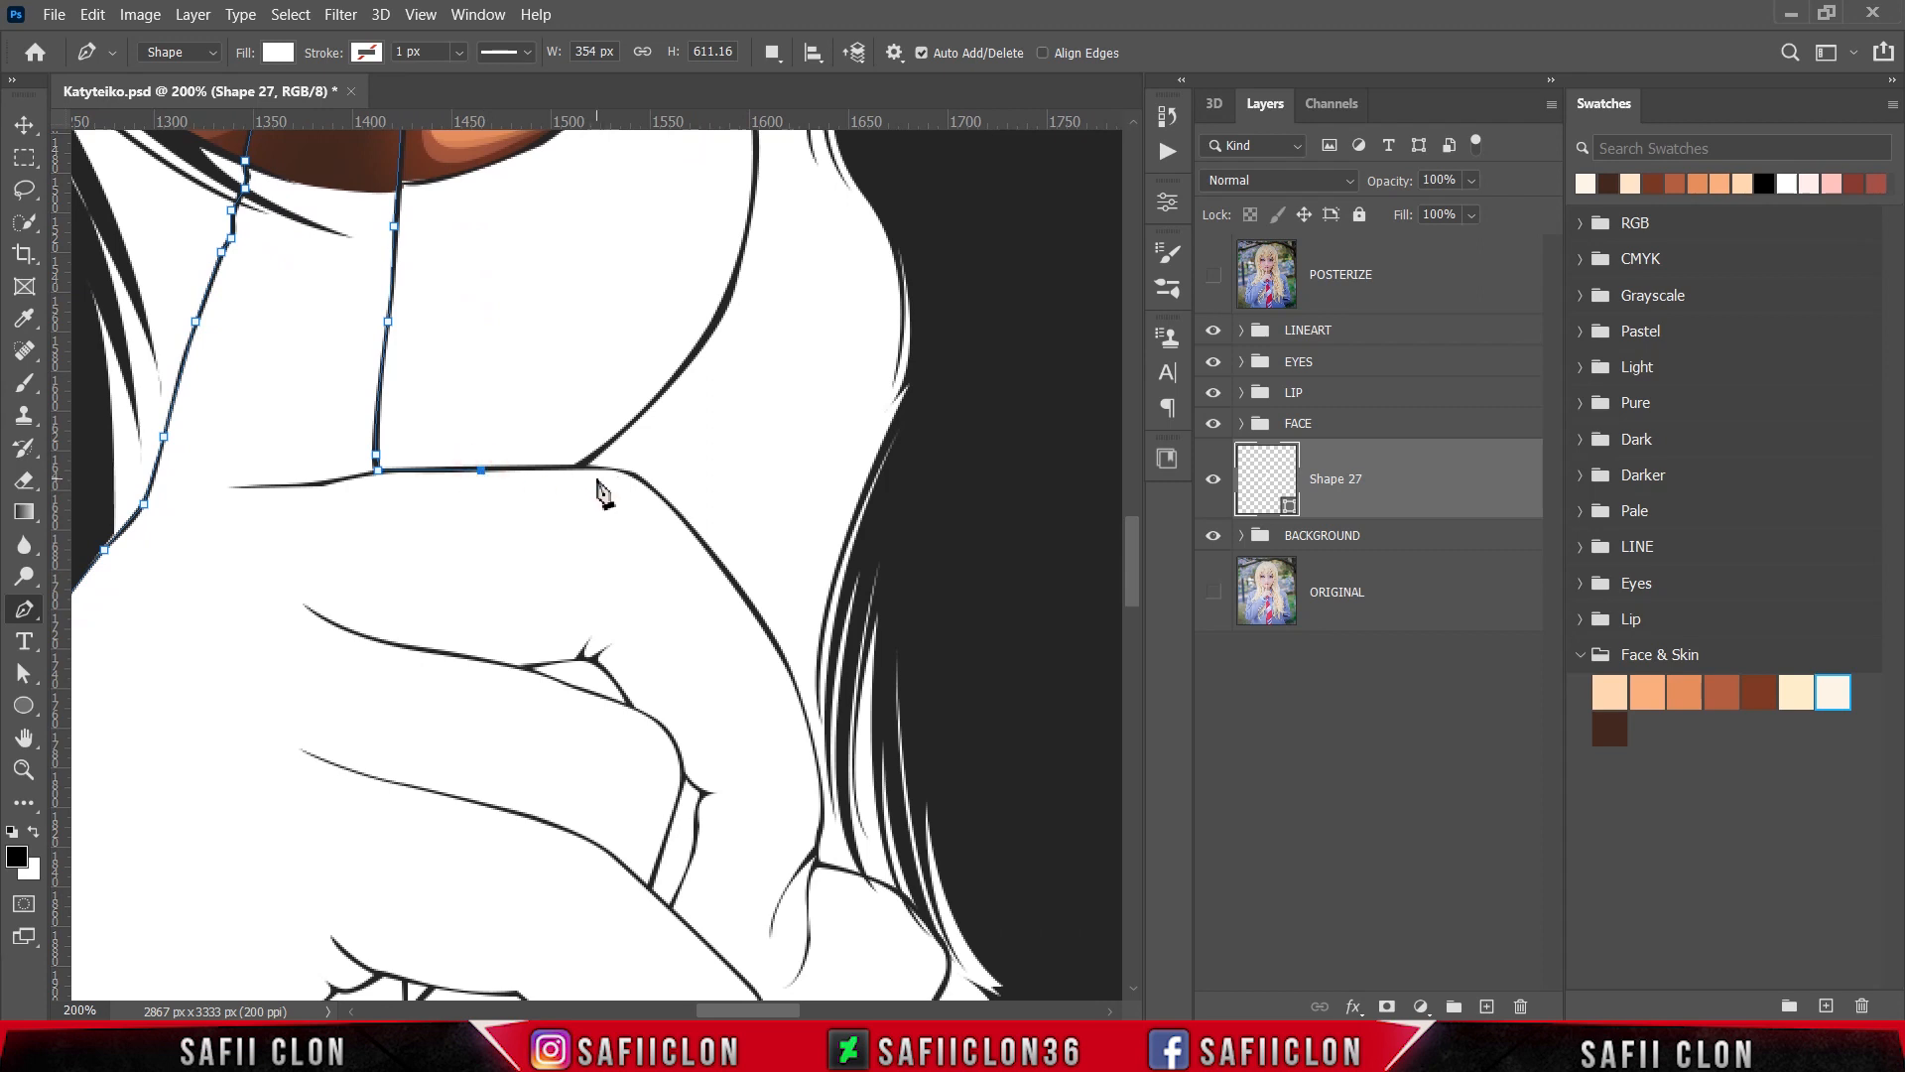
pyautogui.click(610, 468)
pyautogui.moveTo(652, 489); pyautogui.dragTo(672, 506)
pyautogui.scroll(-5, 794, 546)
pyautogui.click(771, 513)
pyautogui.scroll(-5, 771, 513)
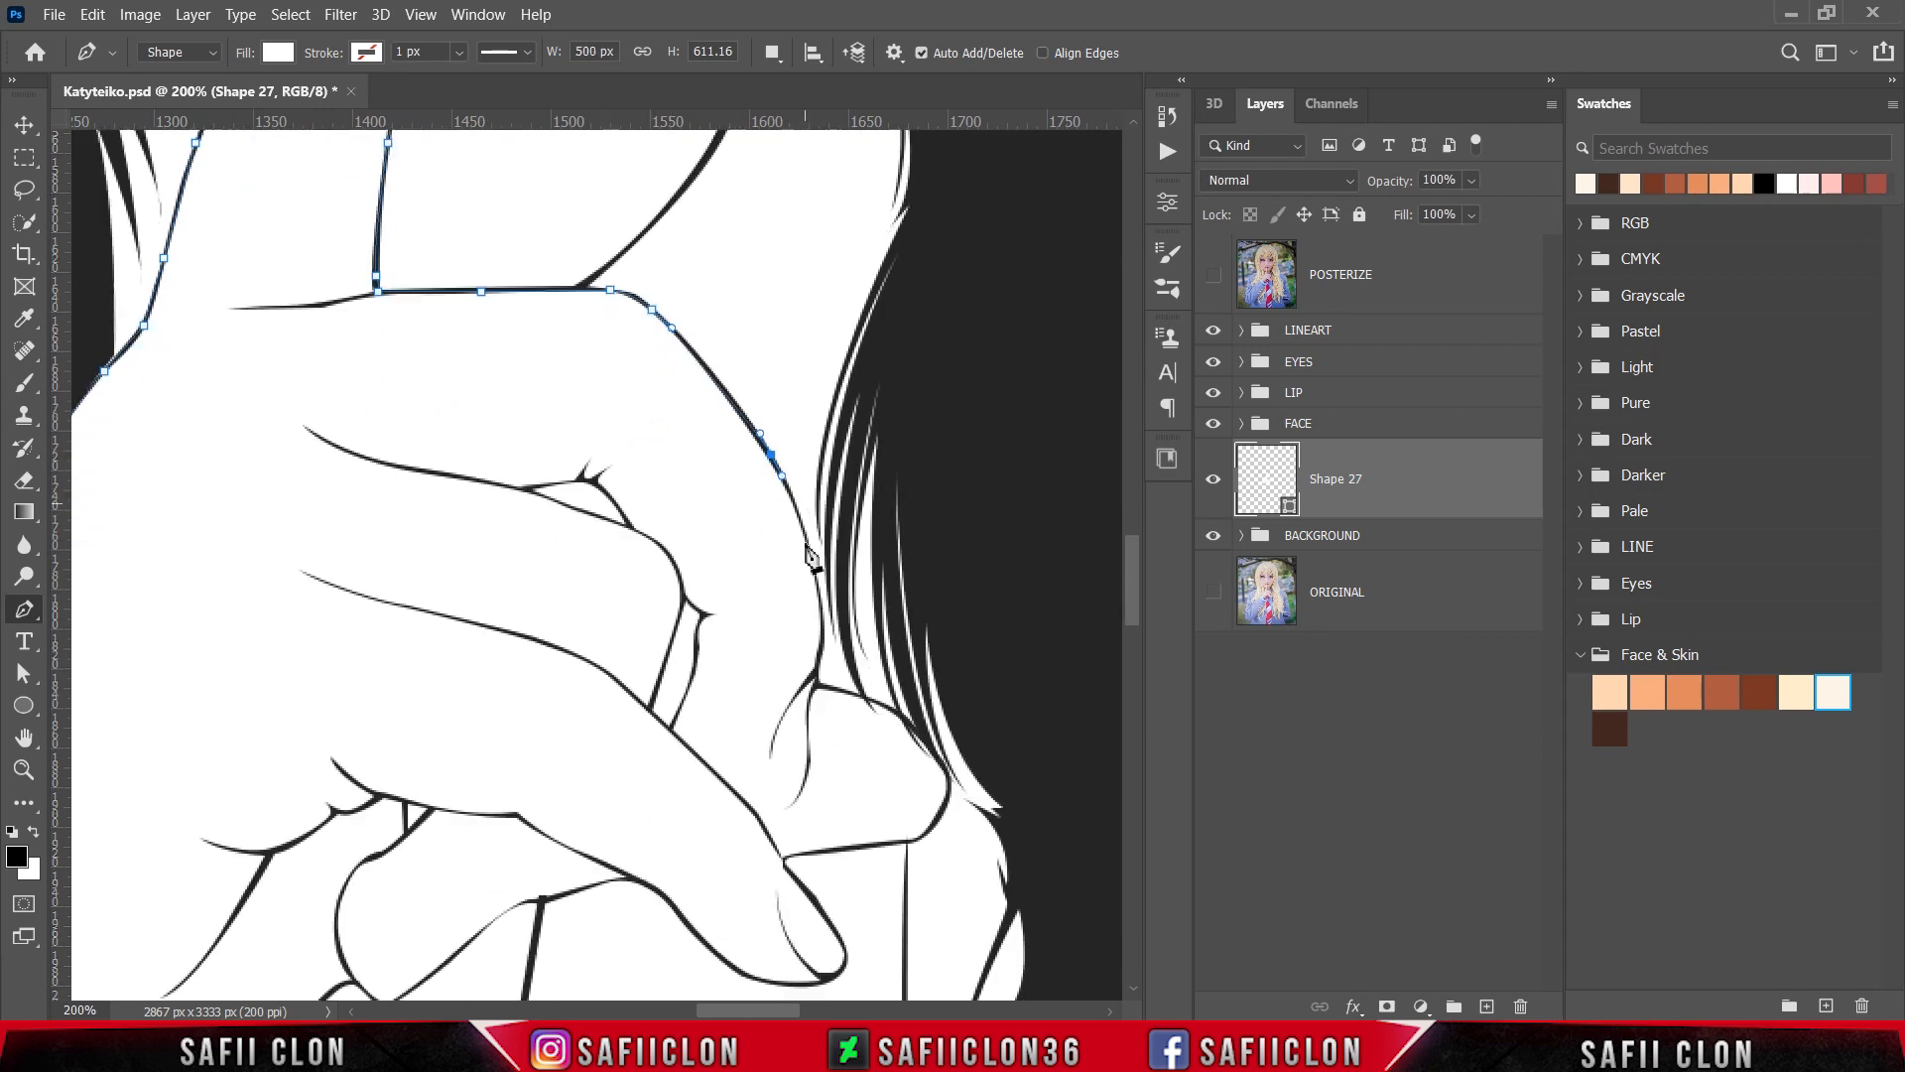
pyautogui.moveTo(821, 563); pyautogui.dragTo(817, 640)
pyautogui.scroll(-5, 817, 638)
# Step: Check the outer fingertip against the POSTERIZE reference and trace around it to the neighbouring finger
pyautogui.click(1213, 274)
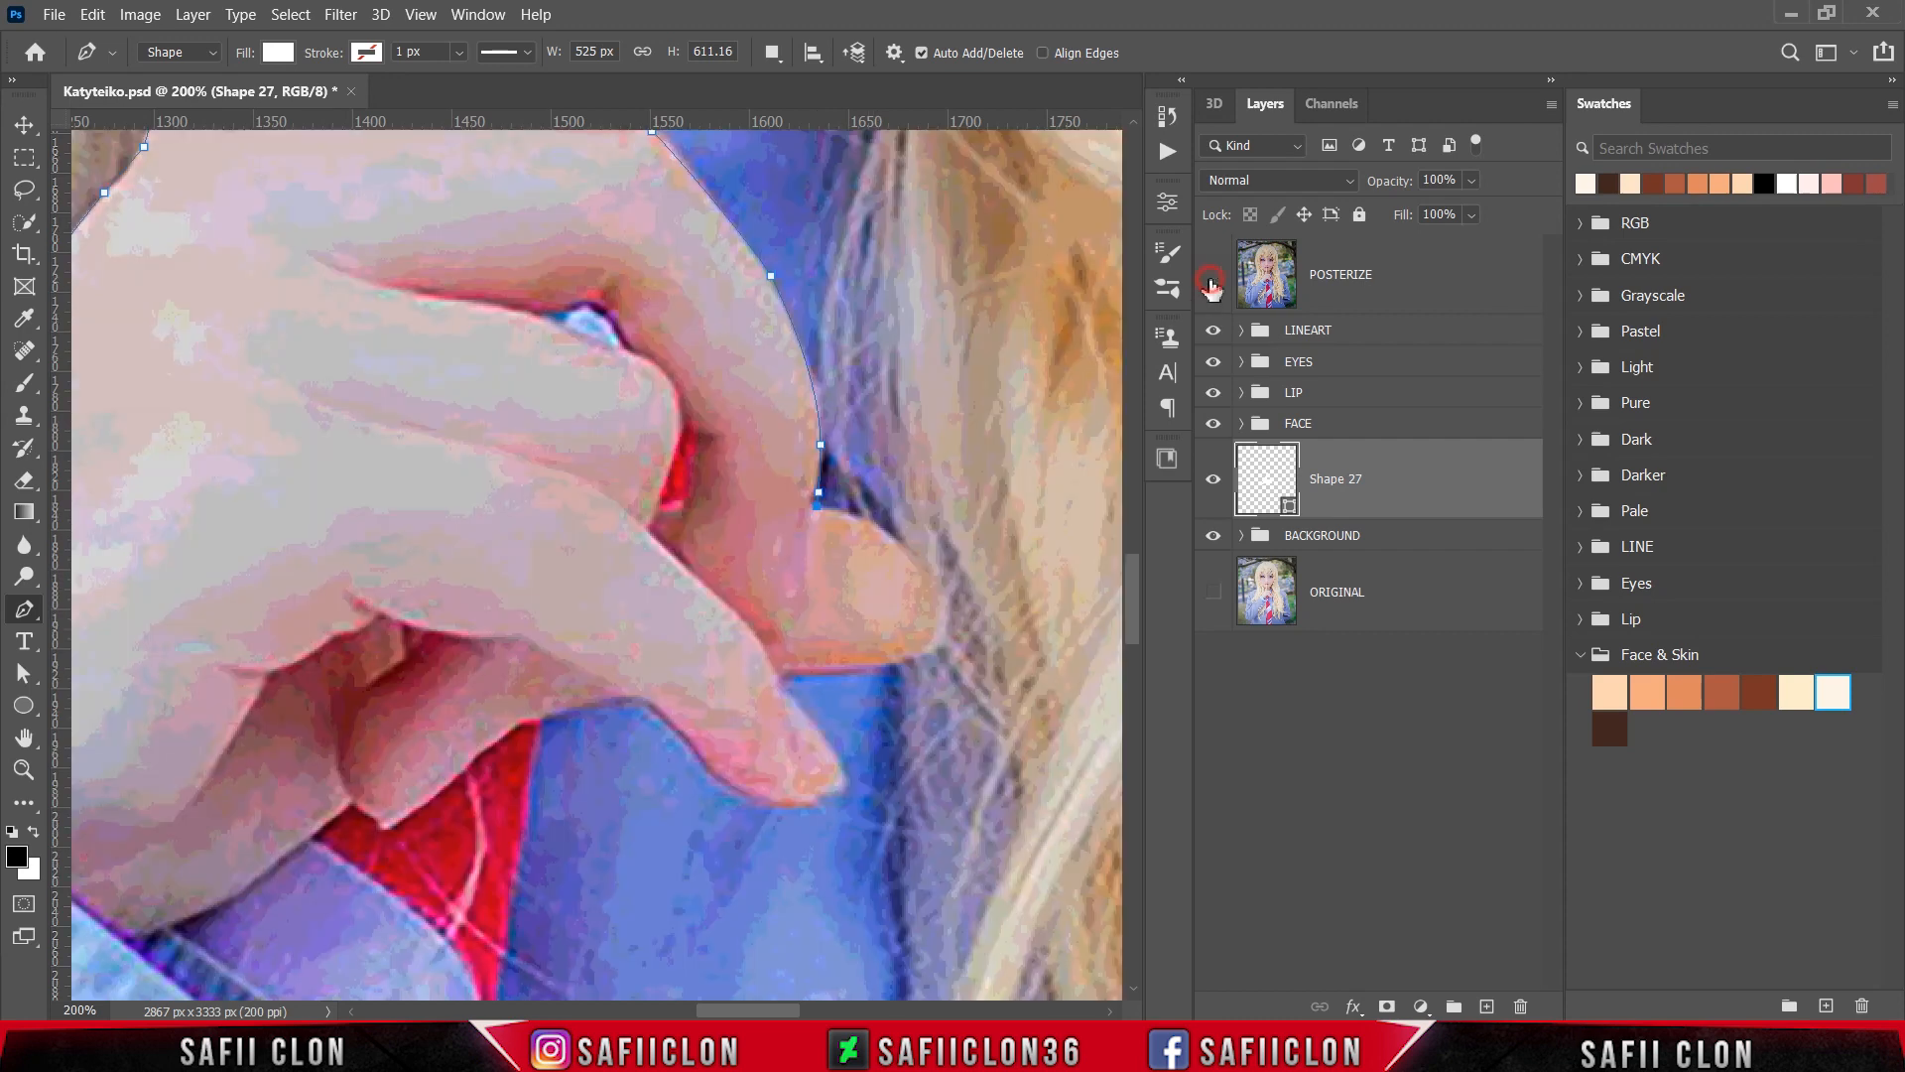
pyautogui.click(1213, 274)
pyautogui.click(845, 512)
pyautogui.moveTo(897, 535); pyautogui.dragTo(903, 541)
pyautogui.click(930, 652)
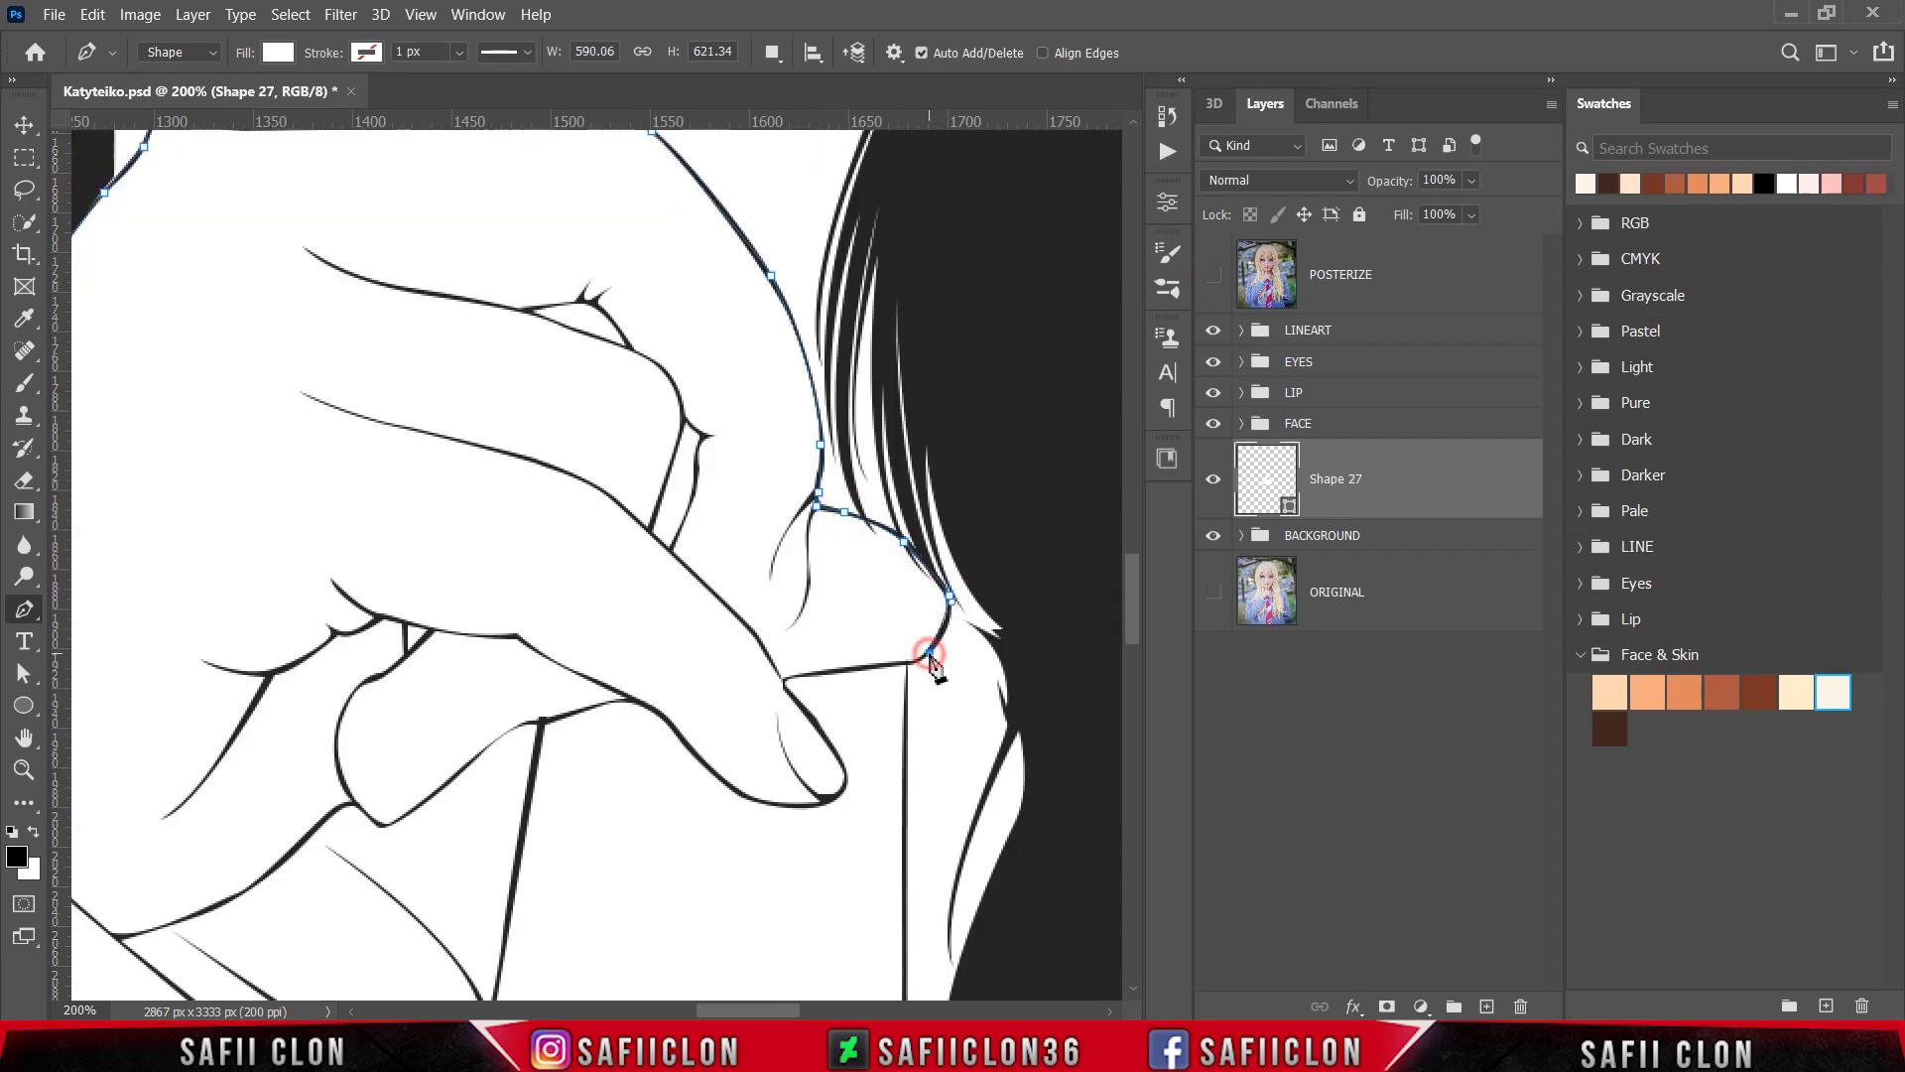
pyautogui.click(904, 660)
pyautogui.click(871, 666)
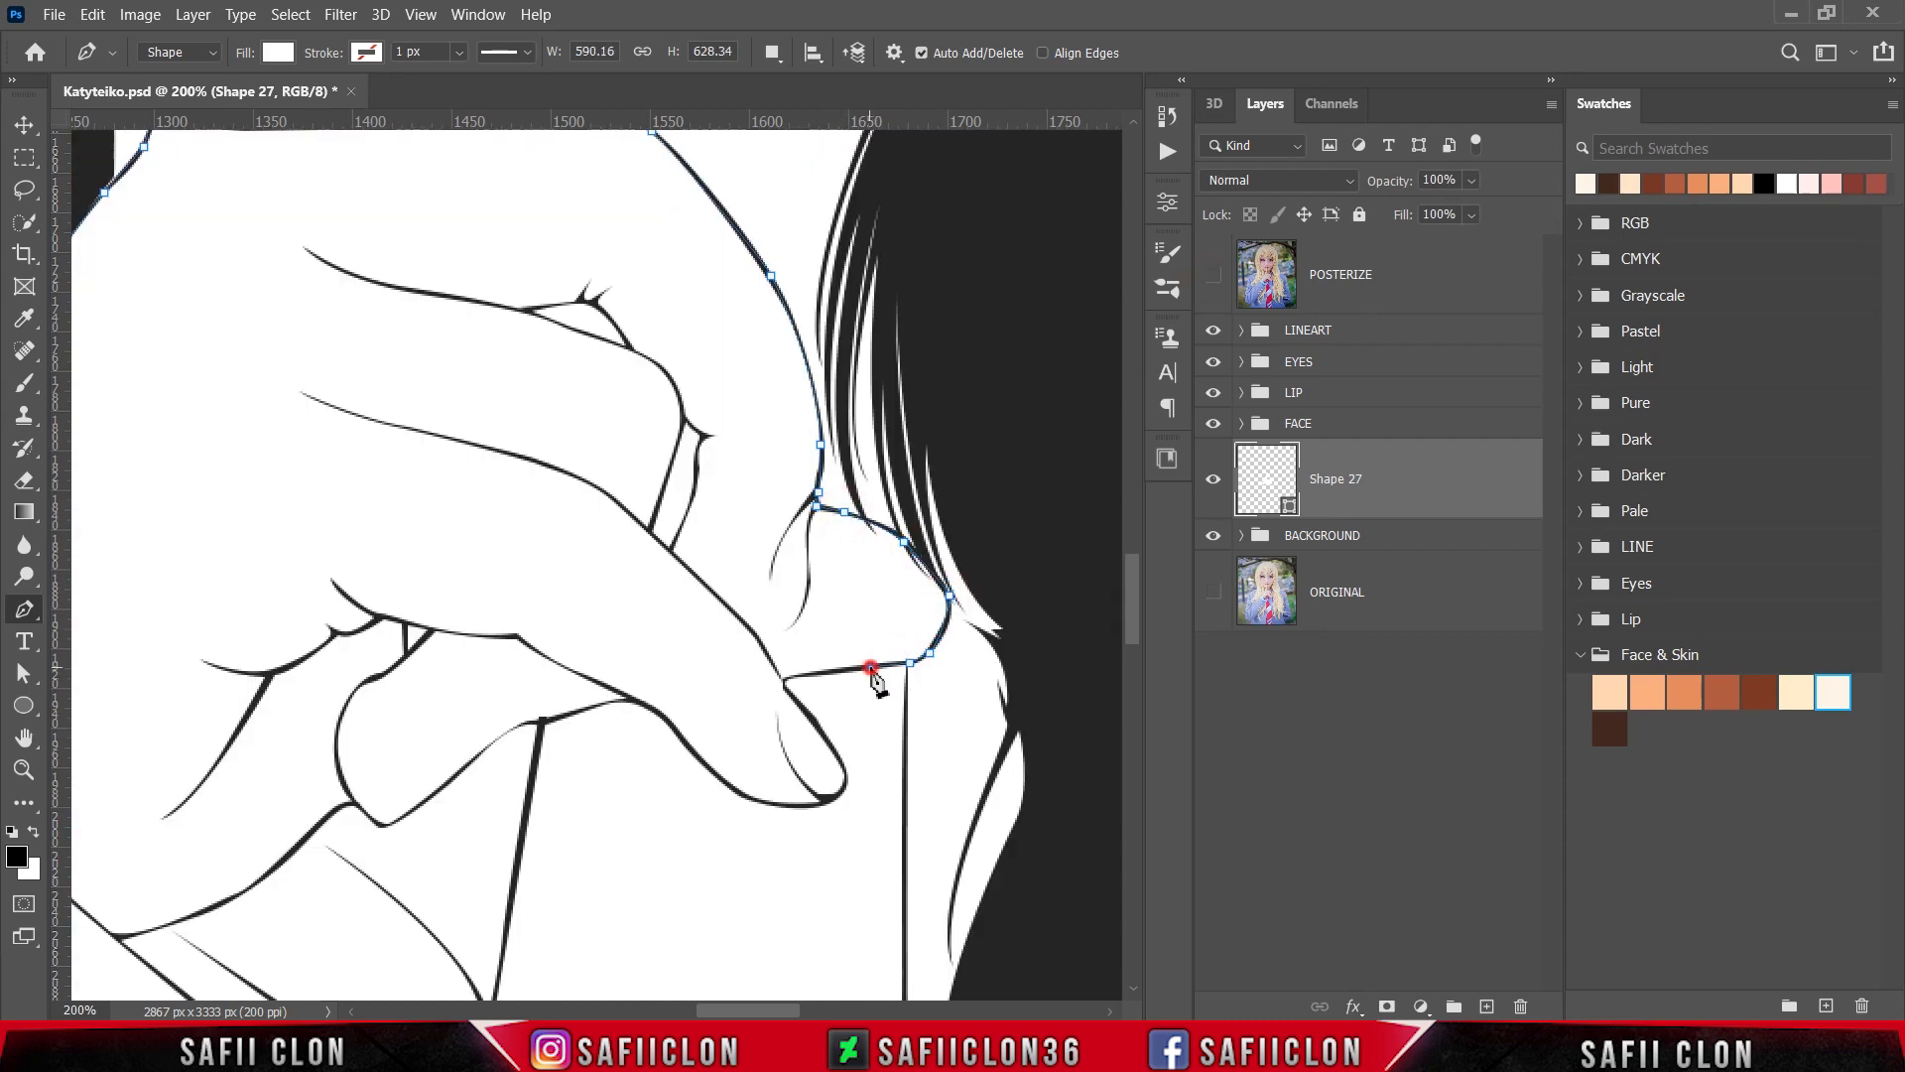
pyautogui.click(781, 679)
# Step: Trace around the long lower finger's nail and tip, and back along its underside
pyautogui.click(789, 694)
pyautogui.scroll(-2, 843, 735)
pyautogui.click(831, 683)
pyautogui.click(844, 725)
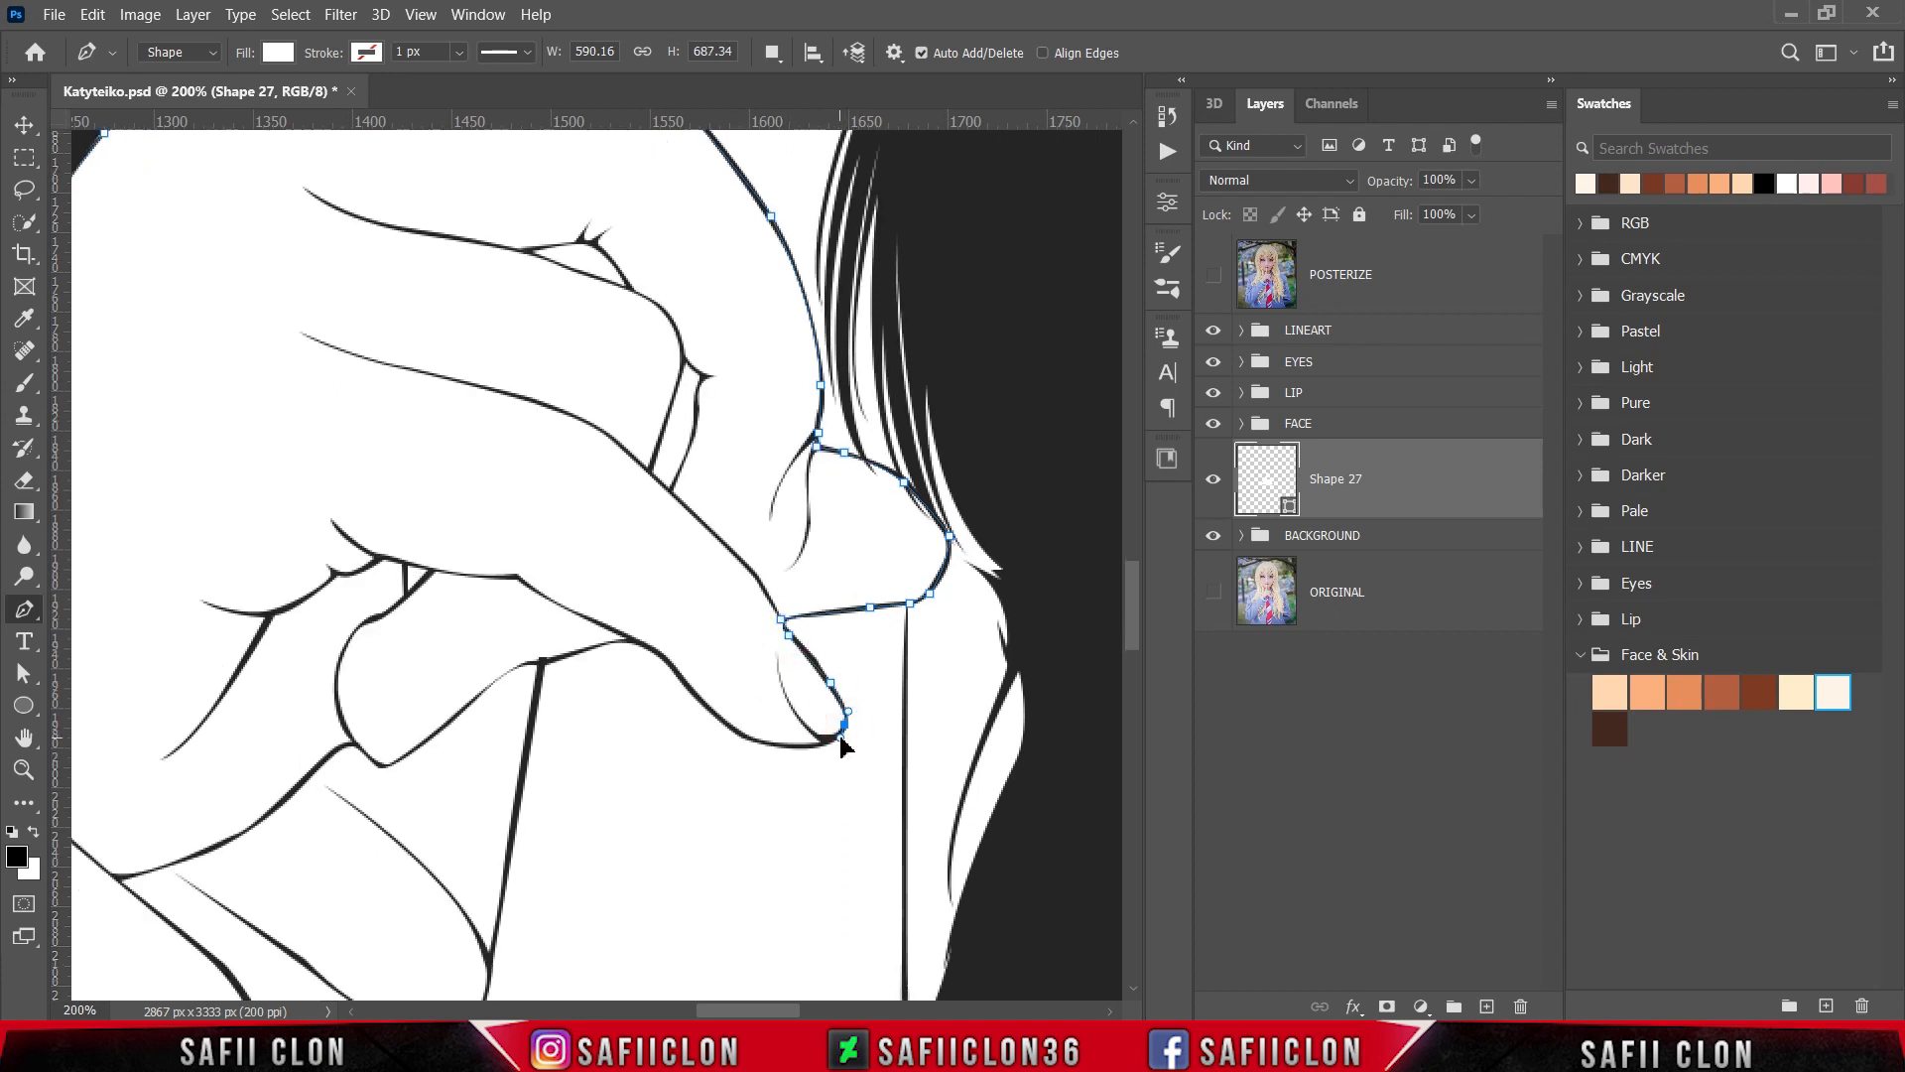
pyautogui.click(828, 741)
pyautogui.click(747, 738)
pyautogui.click(723, 724)
pyautogui.click(671, 670)
pyautogui.click(638, 640)
# Step: Continue the hand path around the underside of the curled finger to the edge of the palm
pyautogui.click(544, 662)
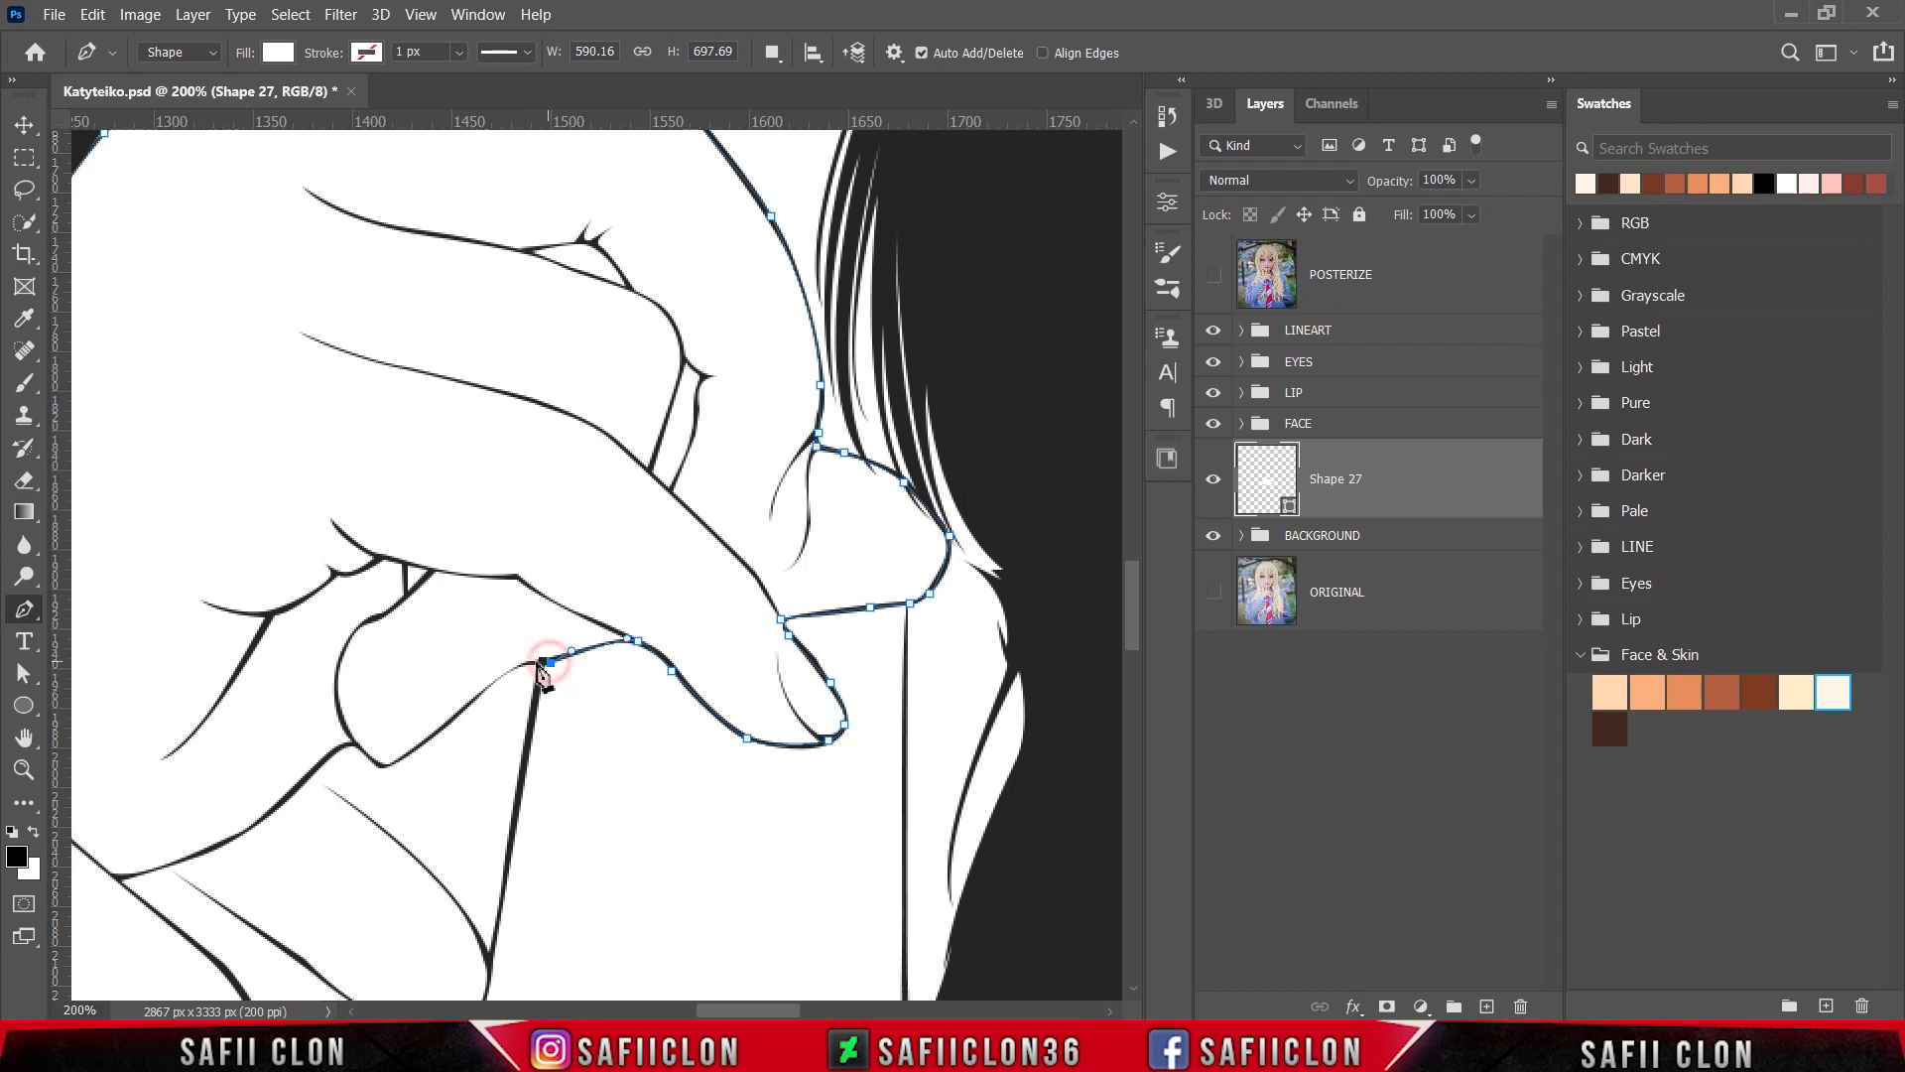
pyautogui.click(487, 686)
pyautogui.click(416, 748)
pyautogui.click(383, 767)
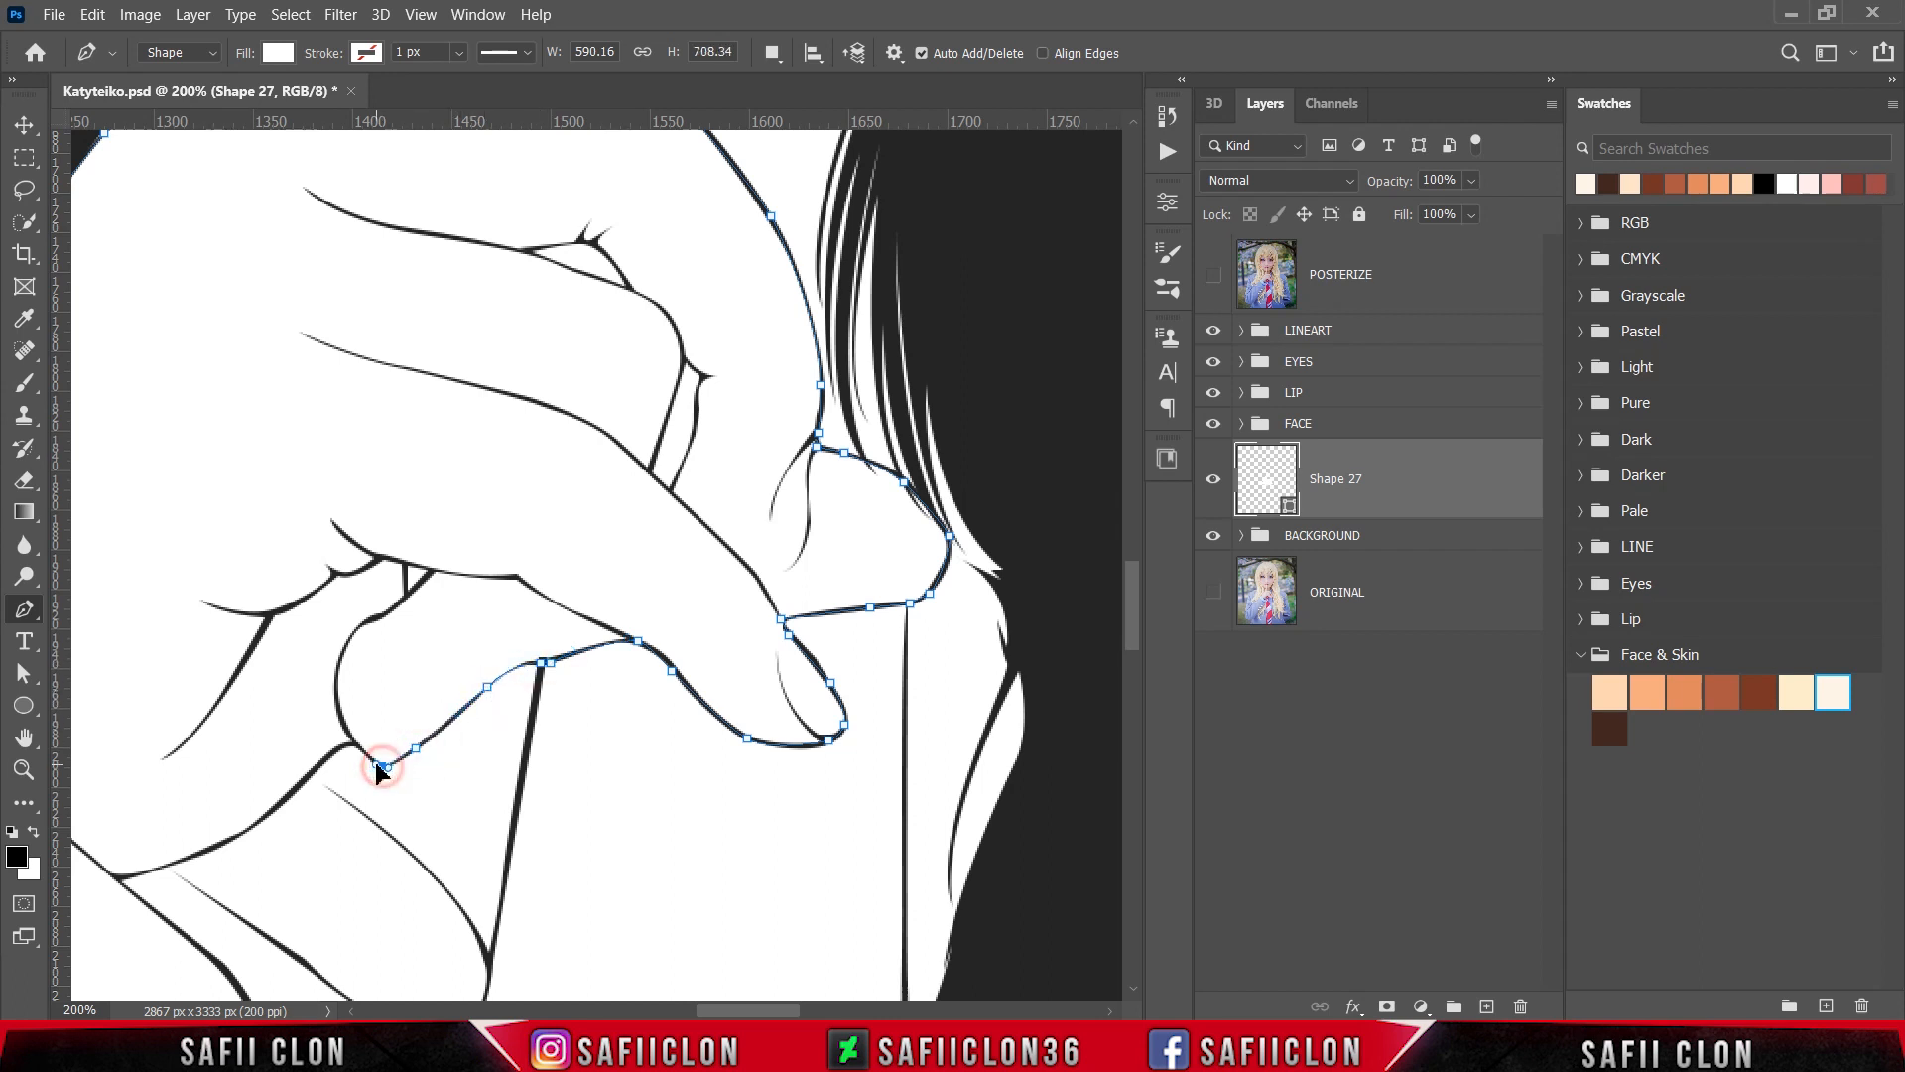
pyautogui.click(354, 744)
# Step: Trace the palm's lower edge and the cuff line back to the starting anchor to close the hand shape
pyautogui.moveTo(783, 1010); pyautogui.dragTo(748, 1011)
pyautogui.click(672, 768)
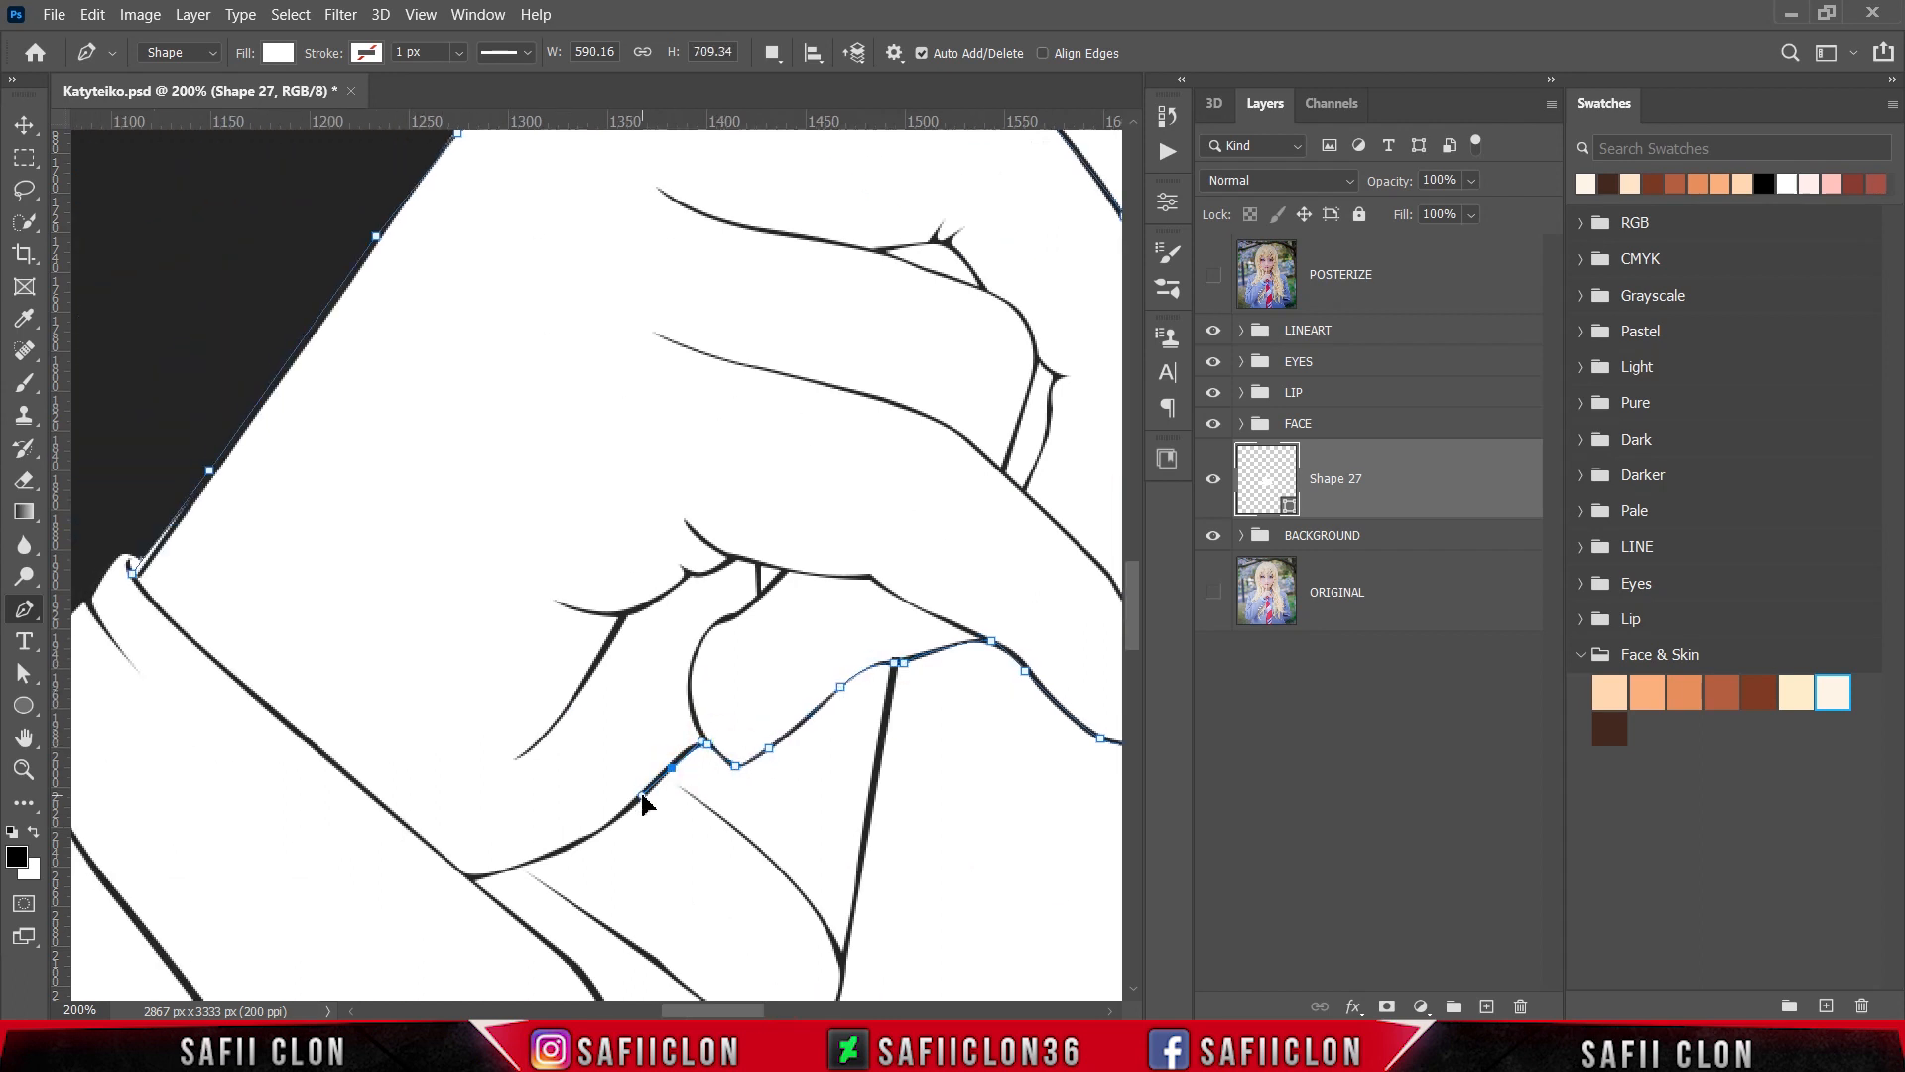
pyautogui.click(632, 804)
pyautogui.click(567, 848)
pyautogui.click(473, 879)
pyautogui.click(406, 824)
pyautogui.click(245, 689)
pyautogui.click(134, 574)
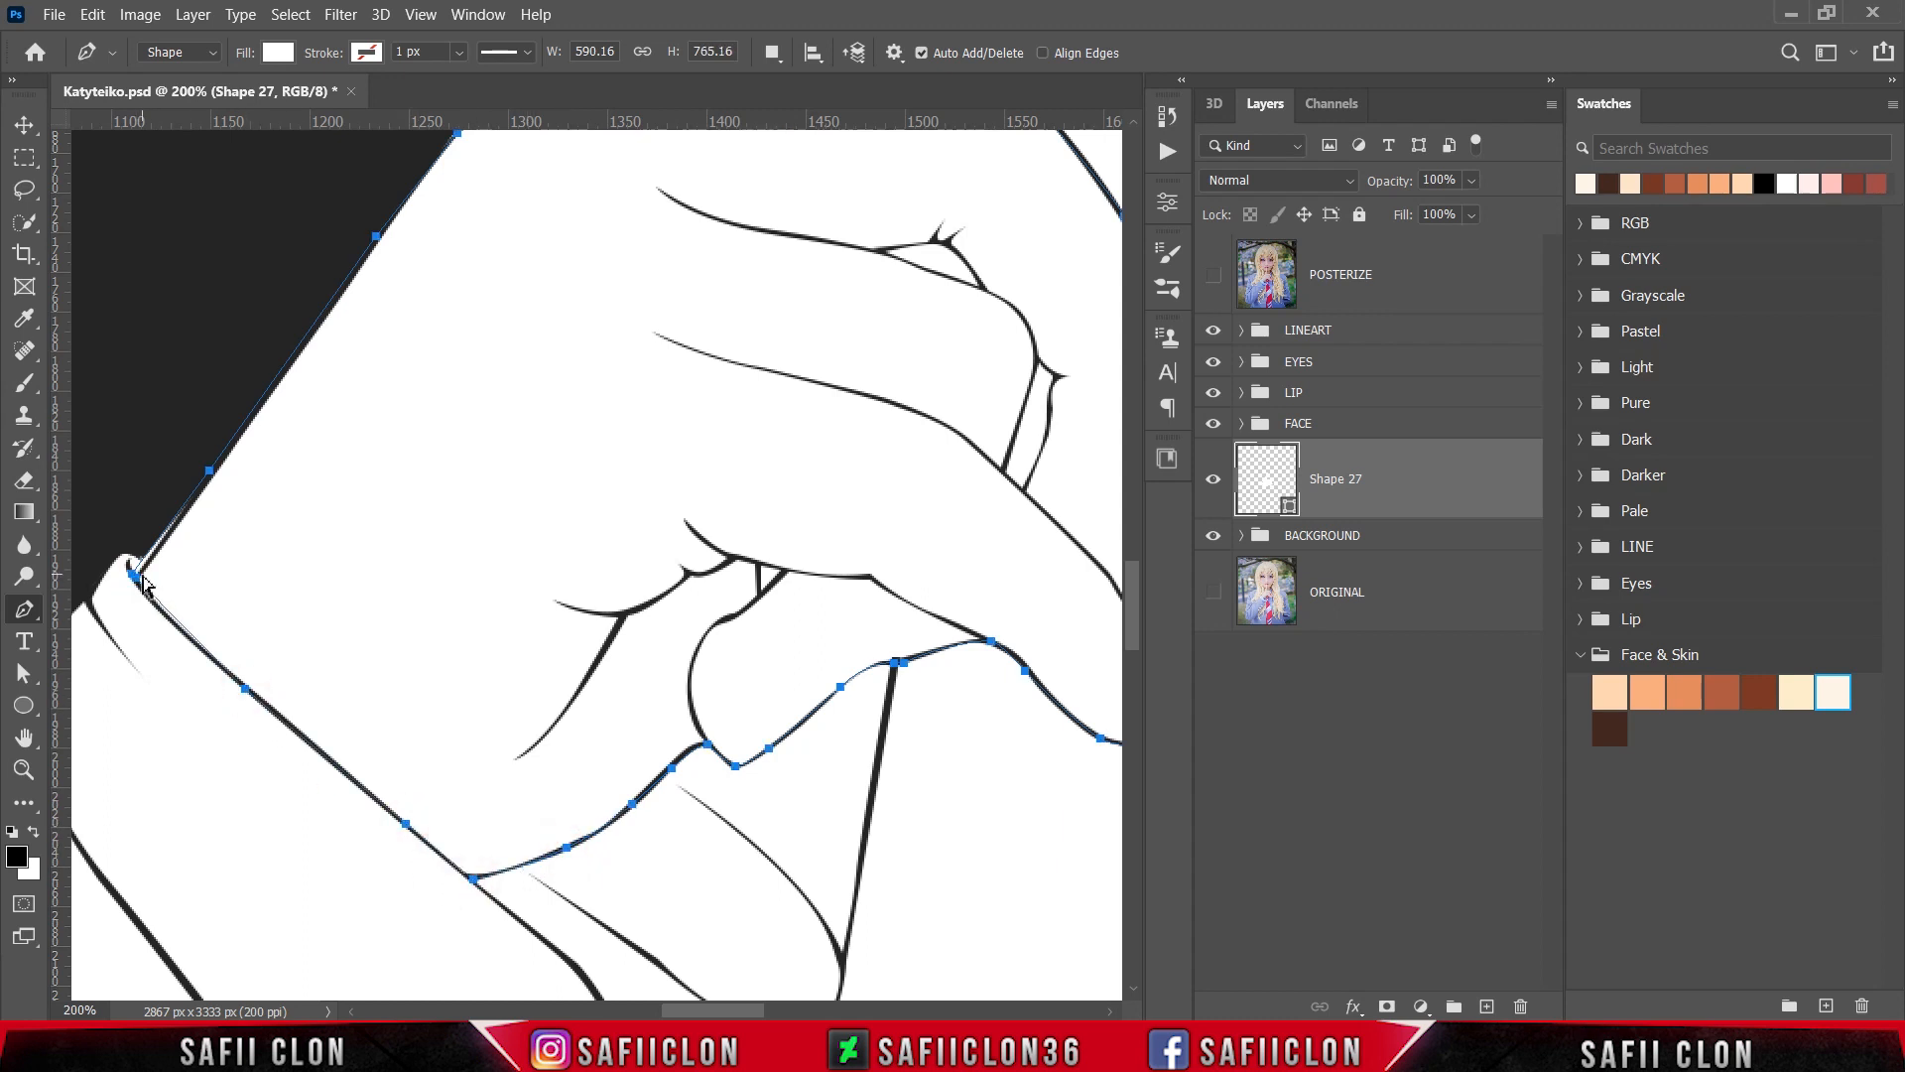
pyautogui.click(132, 573)
# Step: Fill the closed hand shape with skin colour fcd6b2 and move its layer above the LIP group
pyautogui.hotkey('ctrl', '-')
pyautogui.hotkey('ctrl', '-')
pyautogui.hotkey('ctrl', '-')
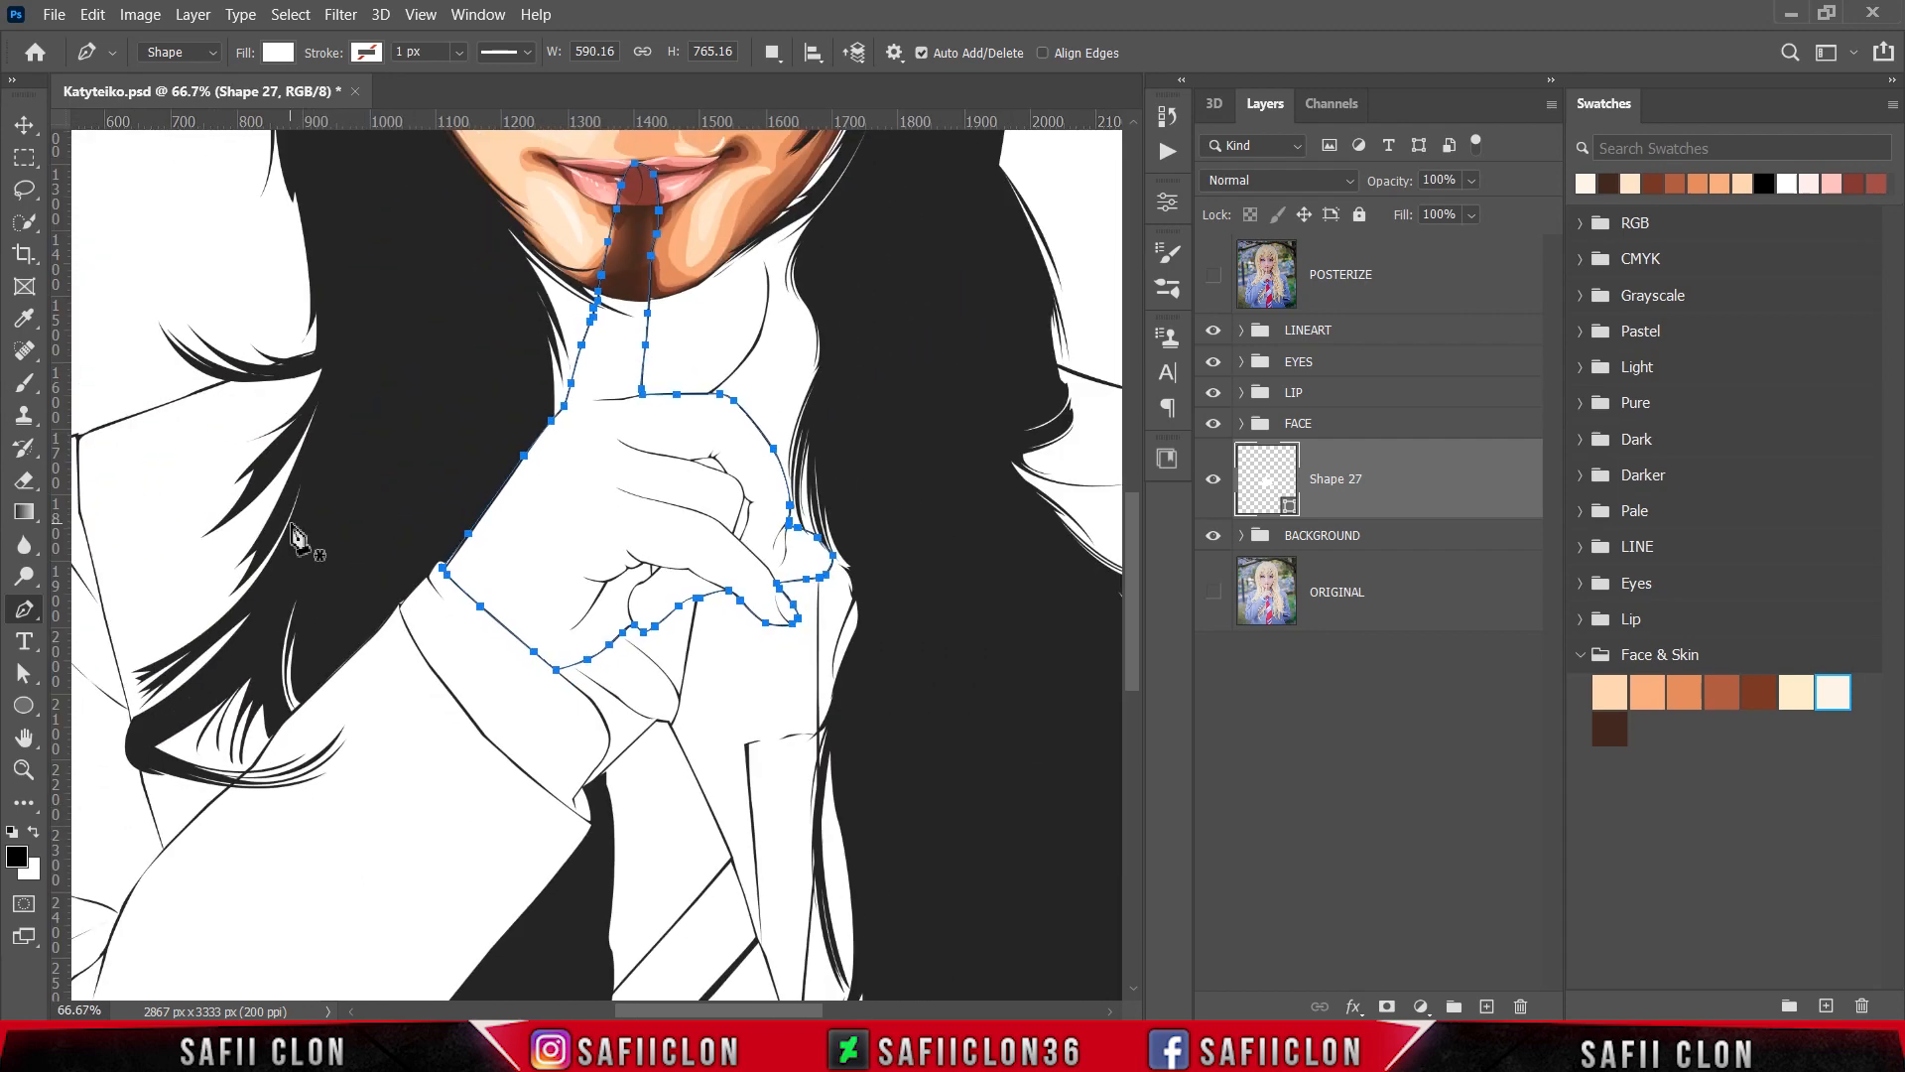
pyautogui.scroll(2, 814, 631)
pyautogui.scroll(3, 814, 631)
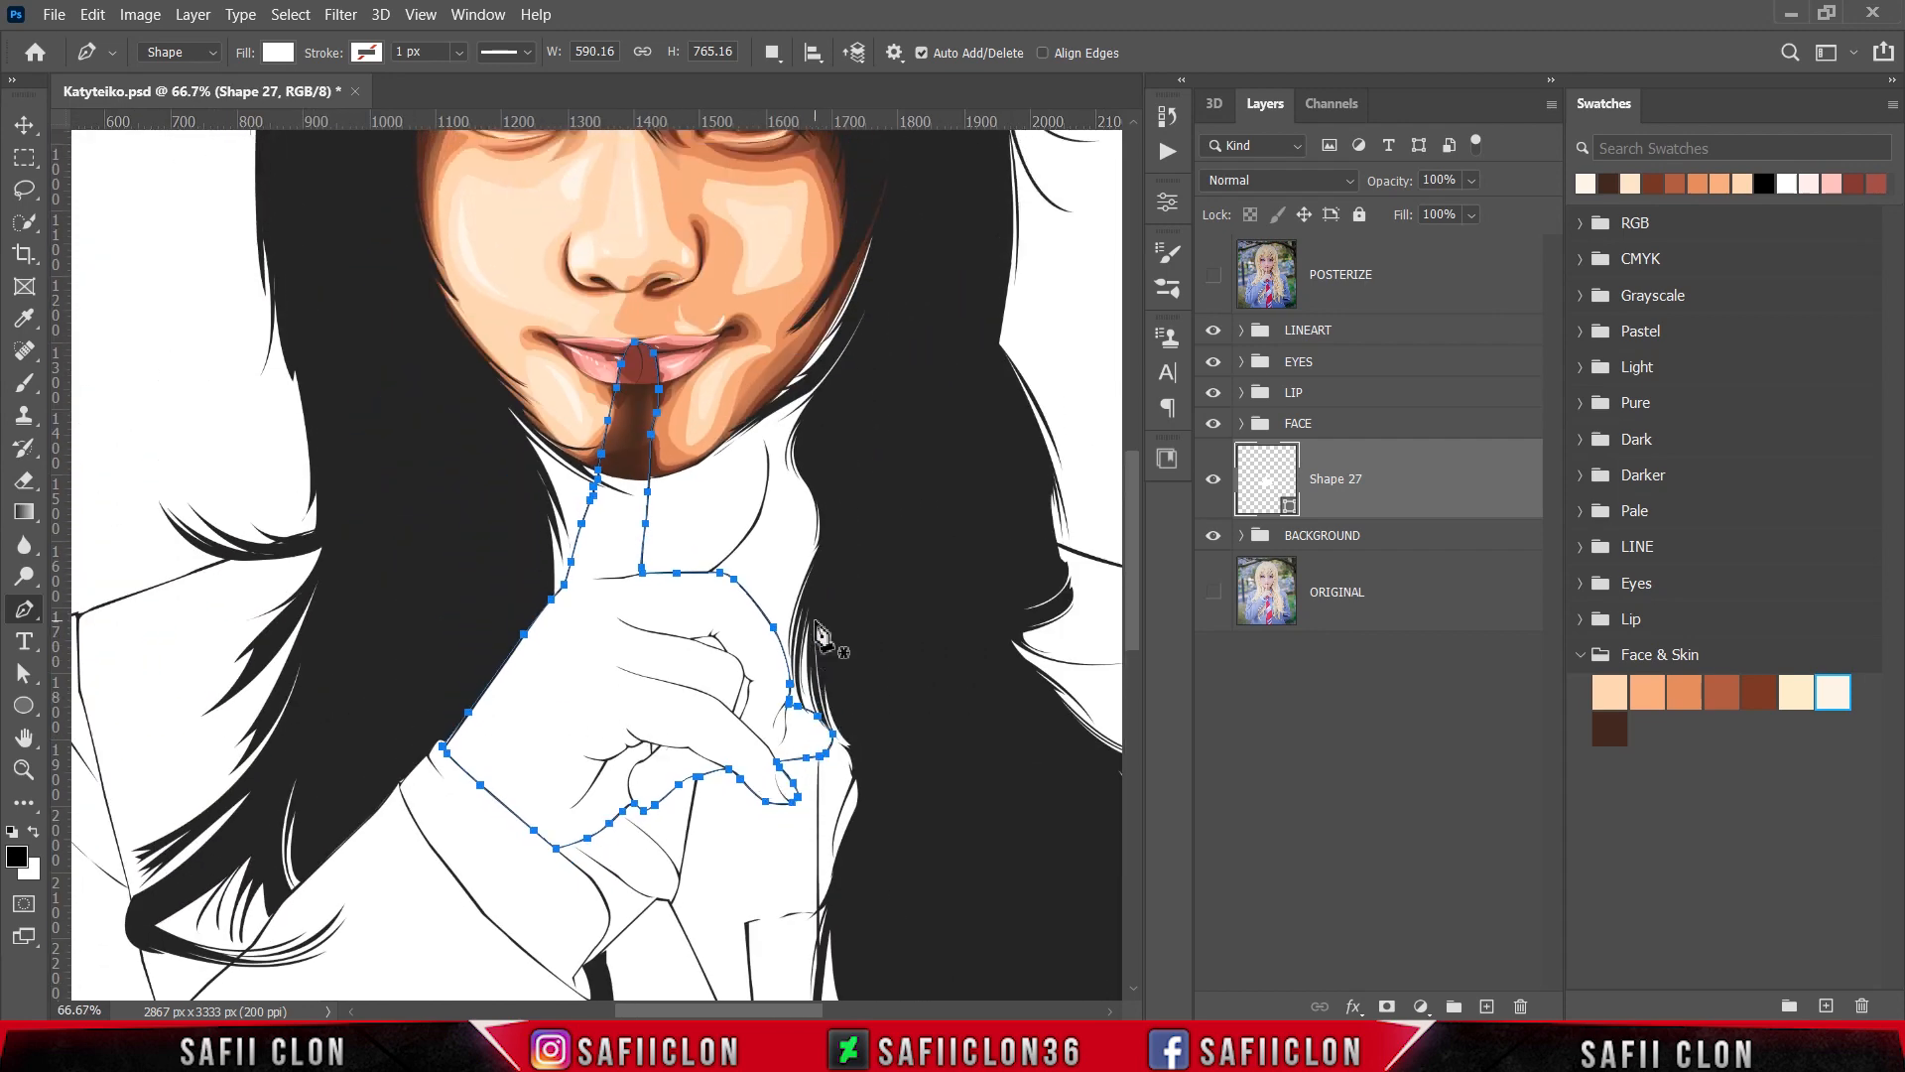
pyautogui.doubleClick(1287, 508)
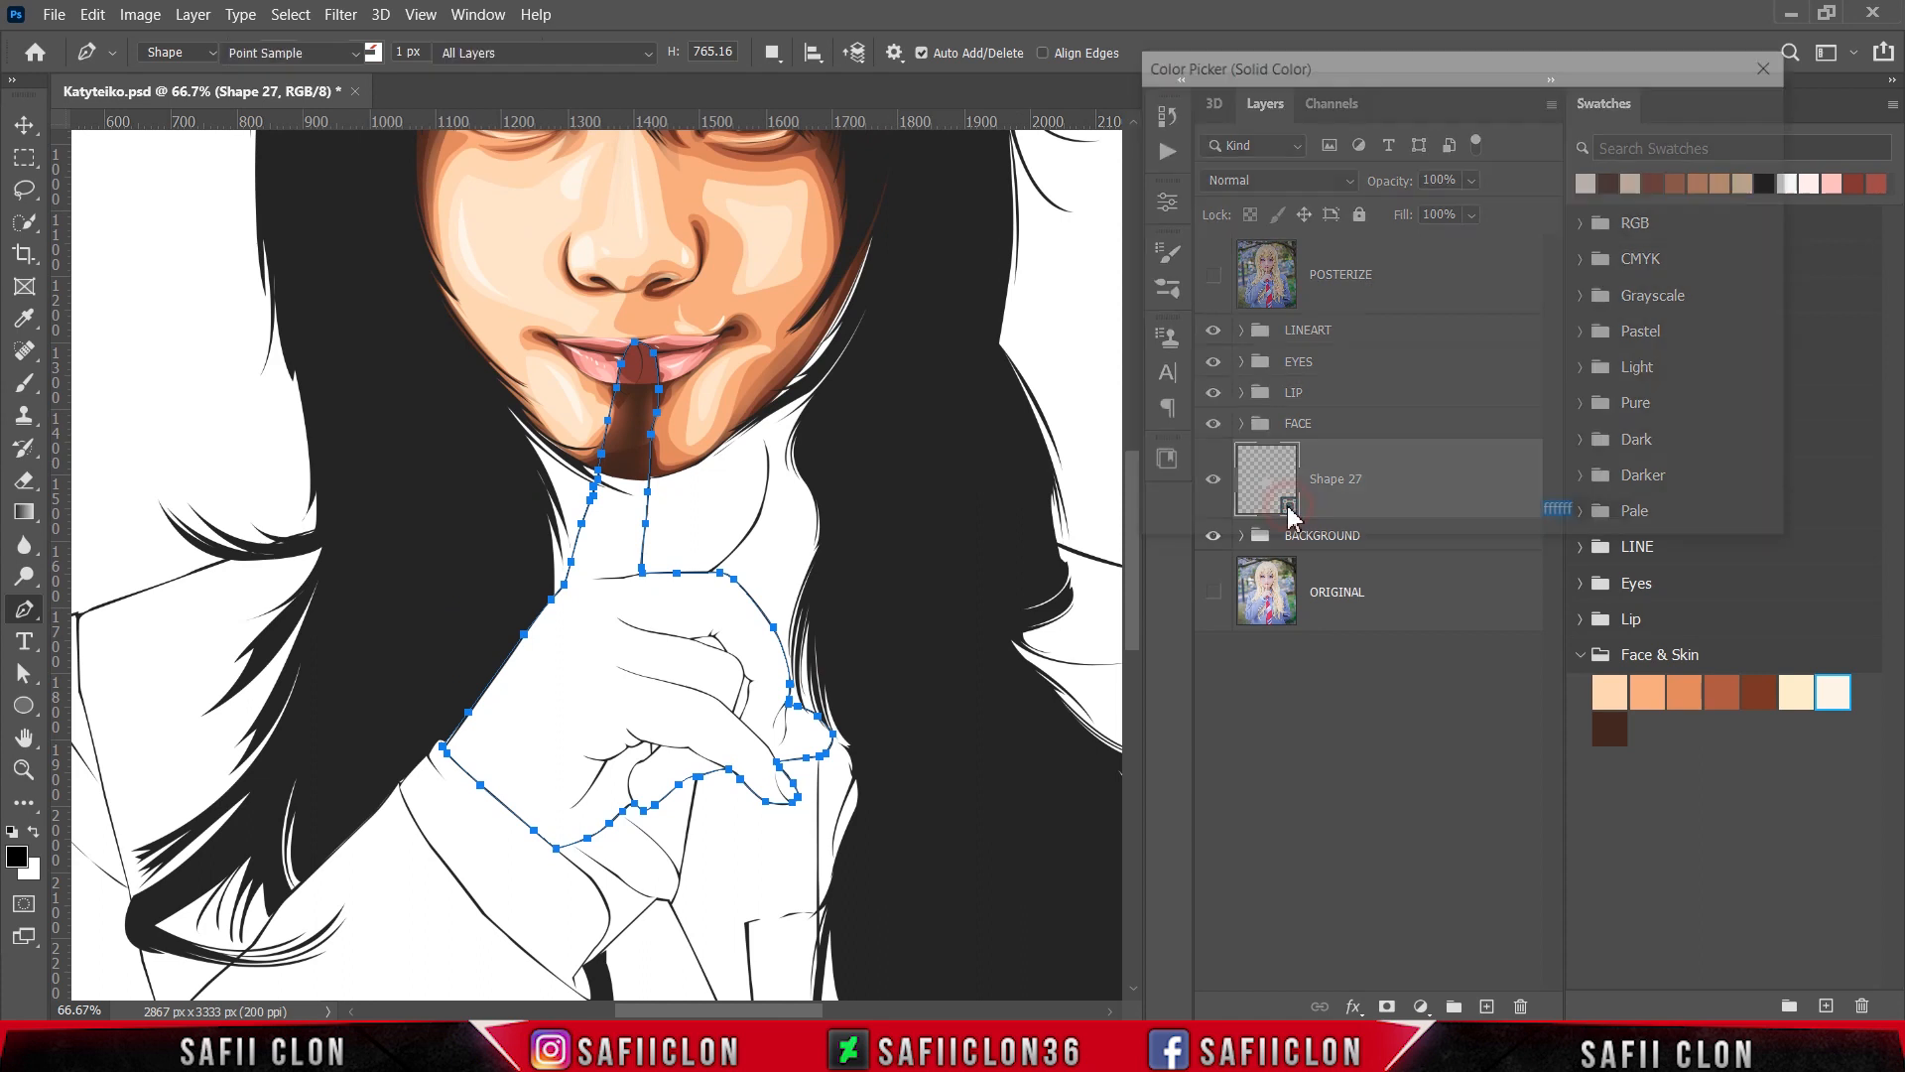
pyautogui.click(1620, 685)
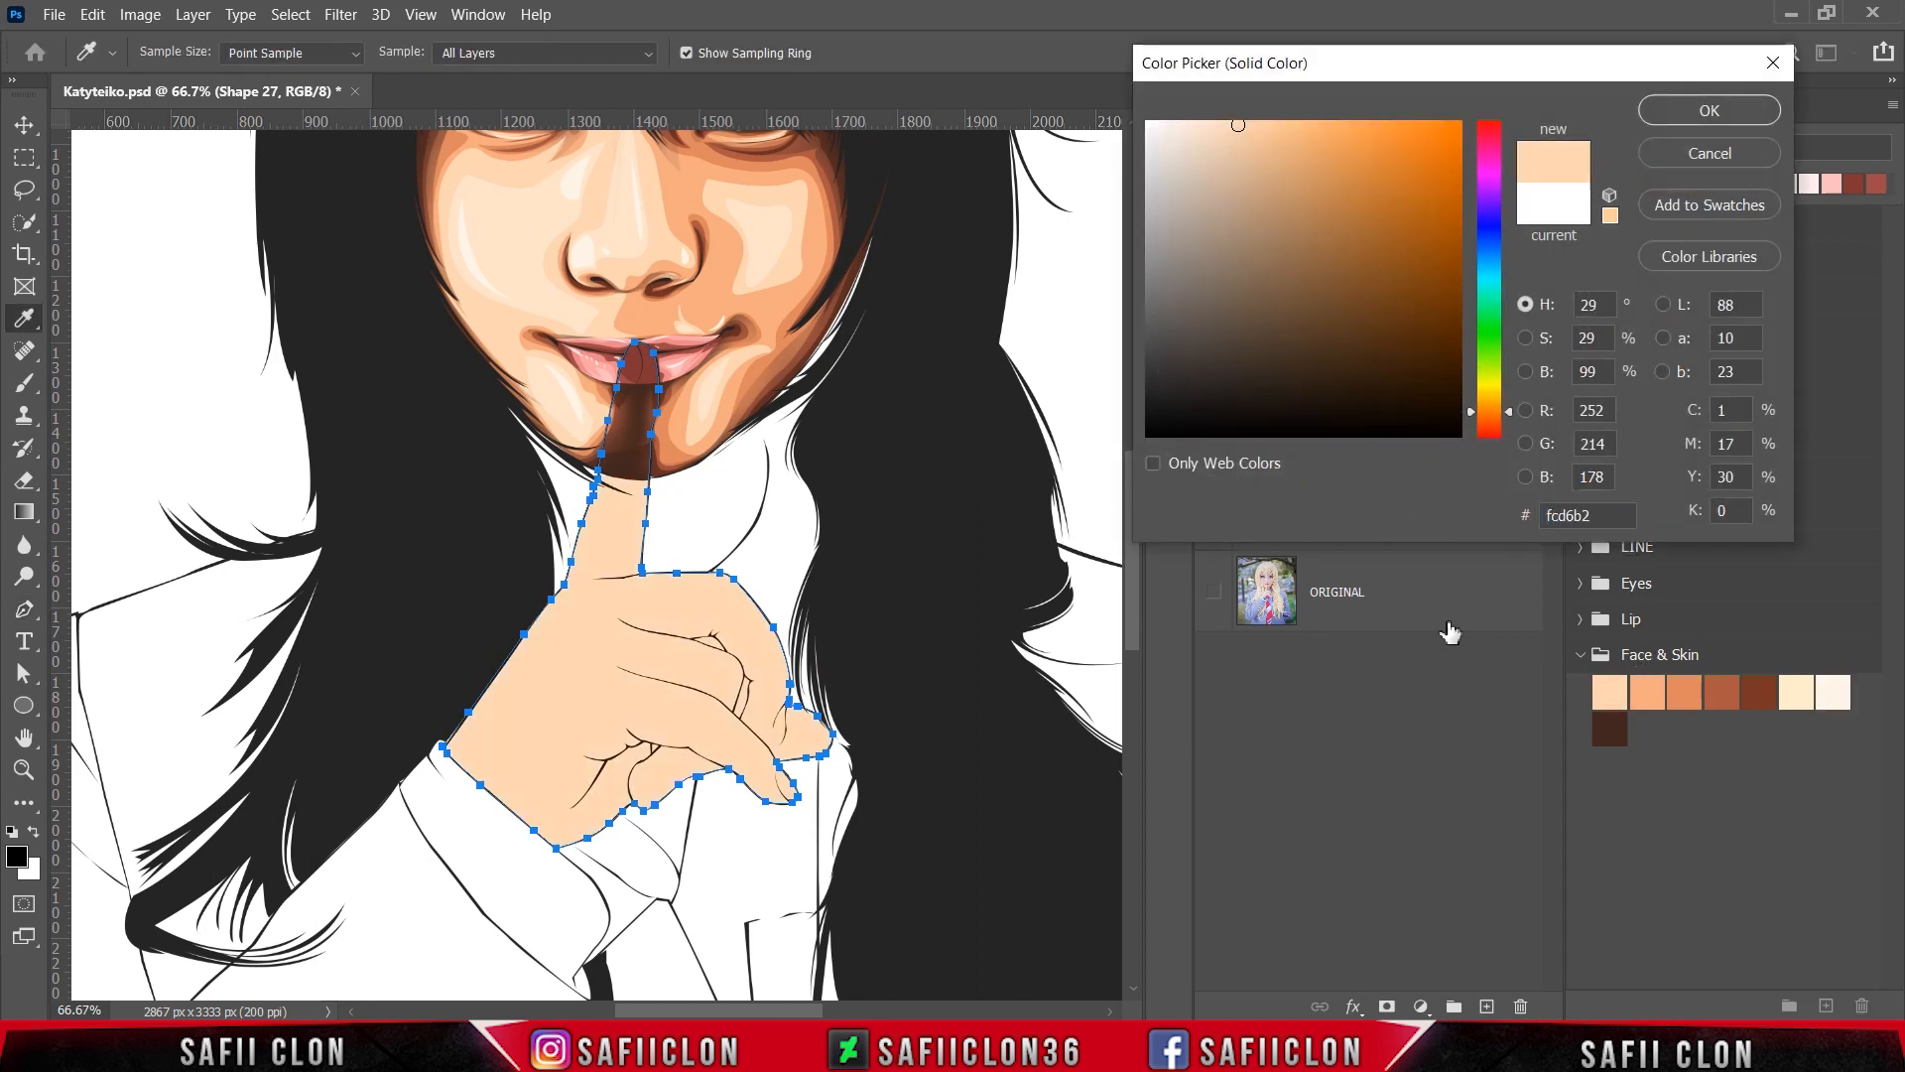
pyautogui.click(1705, 112)
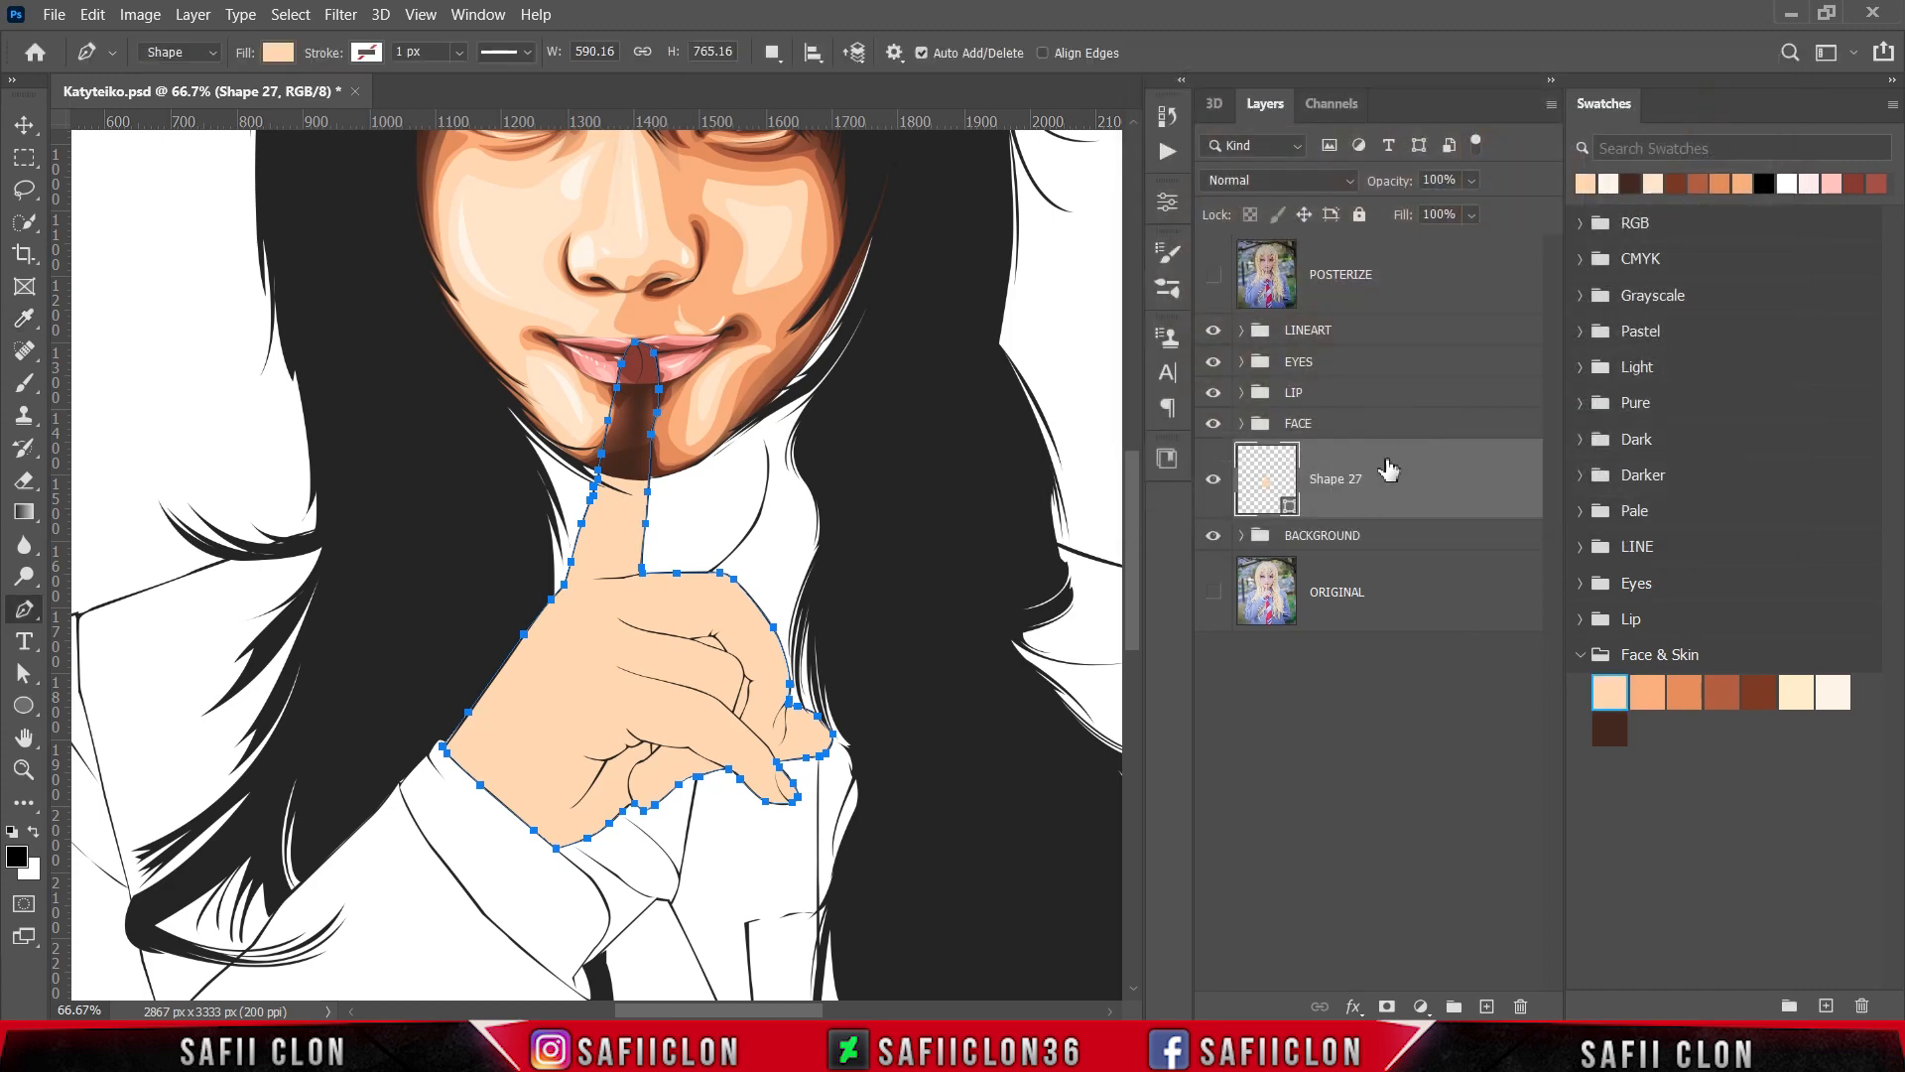
pyautogui.moveTo(1412, 468); pyautogui.dragTo(1398, 383)
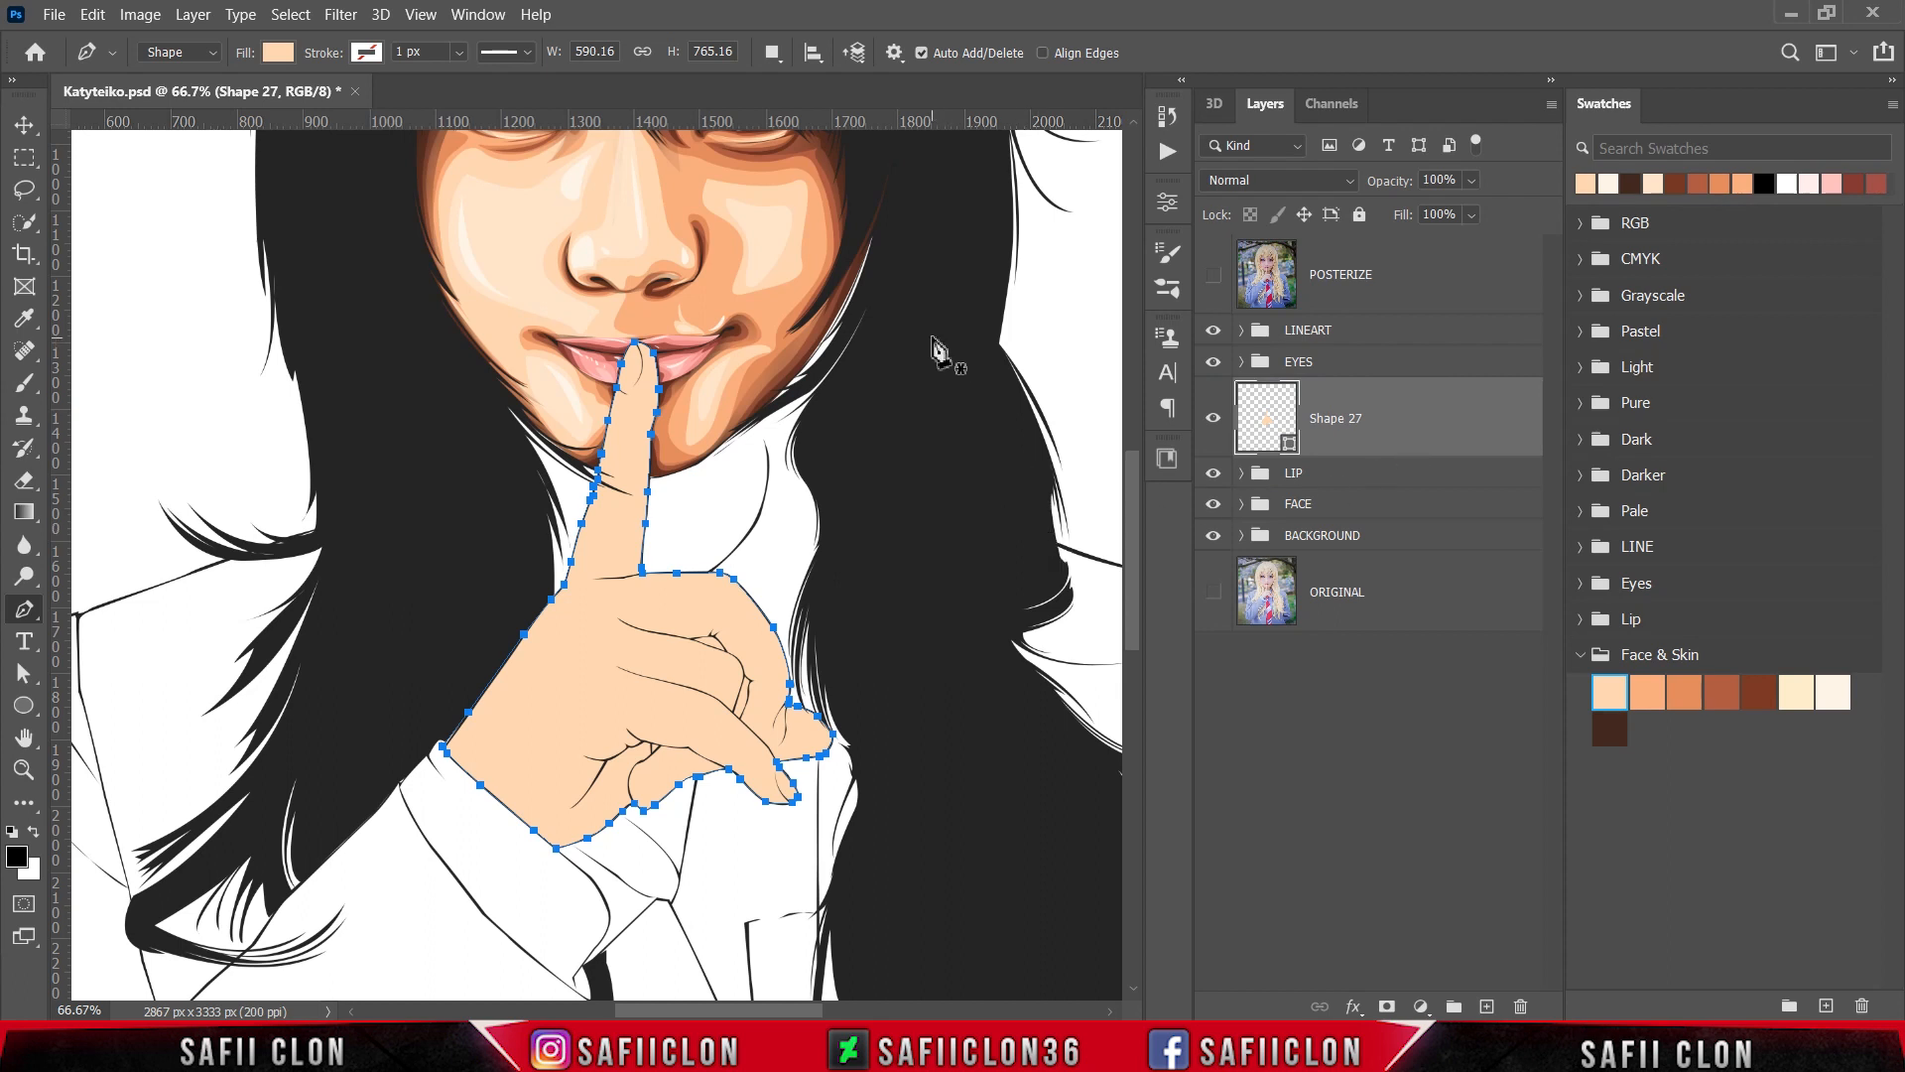
# Step: Set the Pen Tool's path operation to Subtract Front Shape and undo the inversion it causes on the hand shape
pyautogui.click(772, 53)
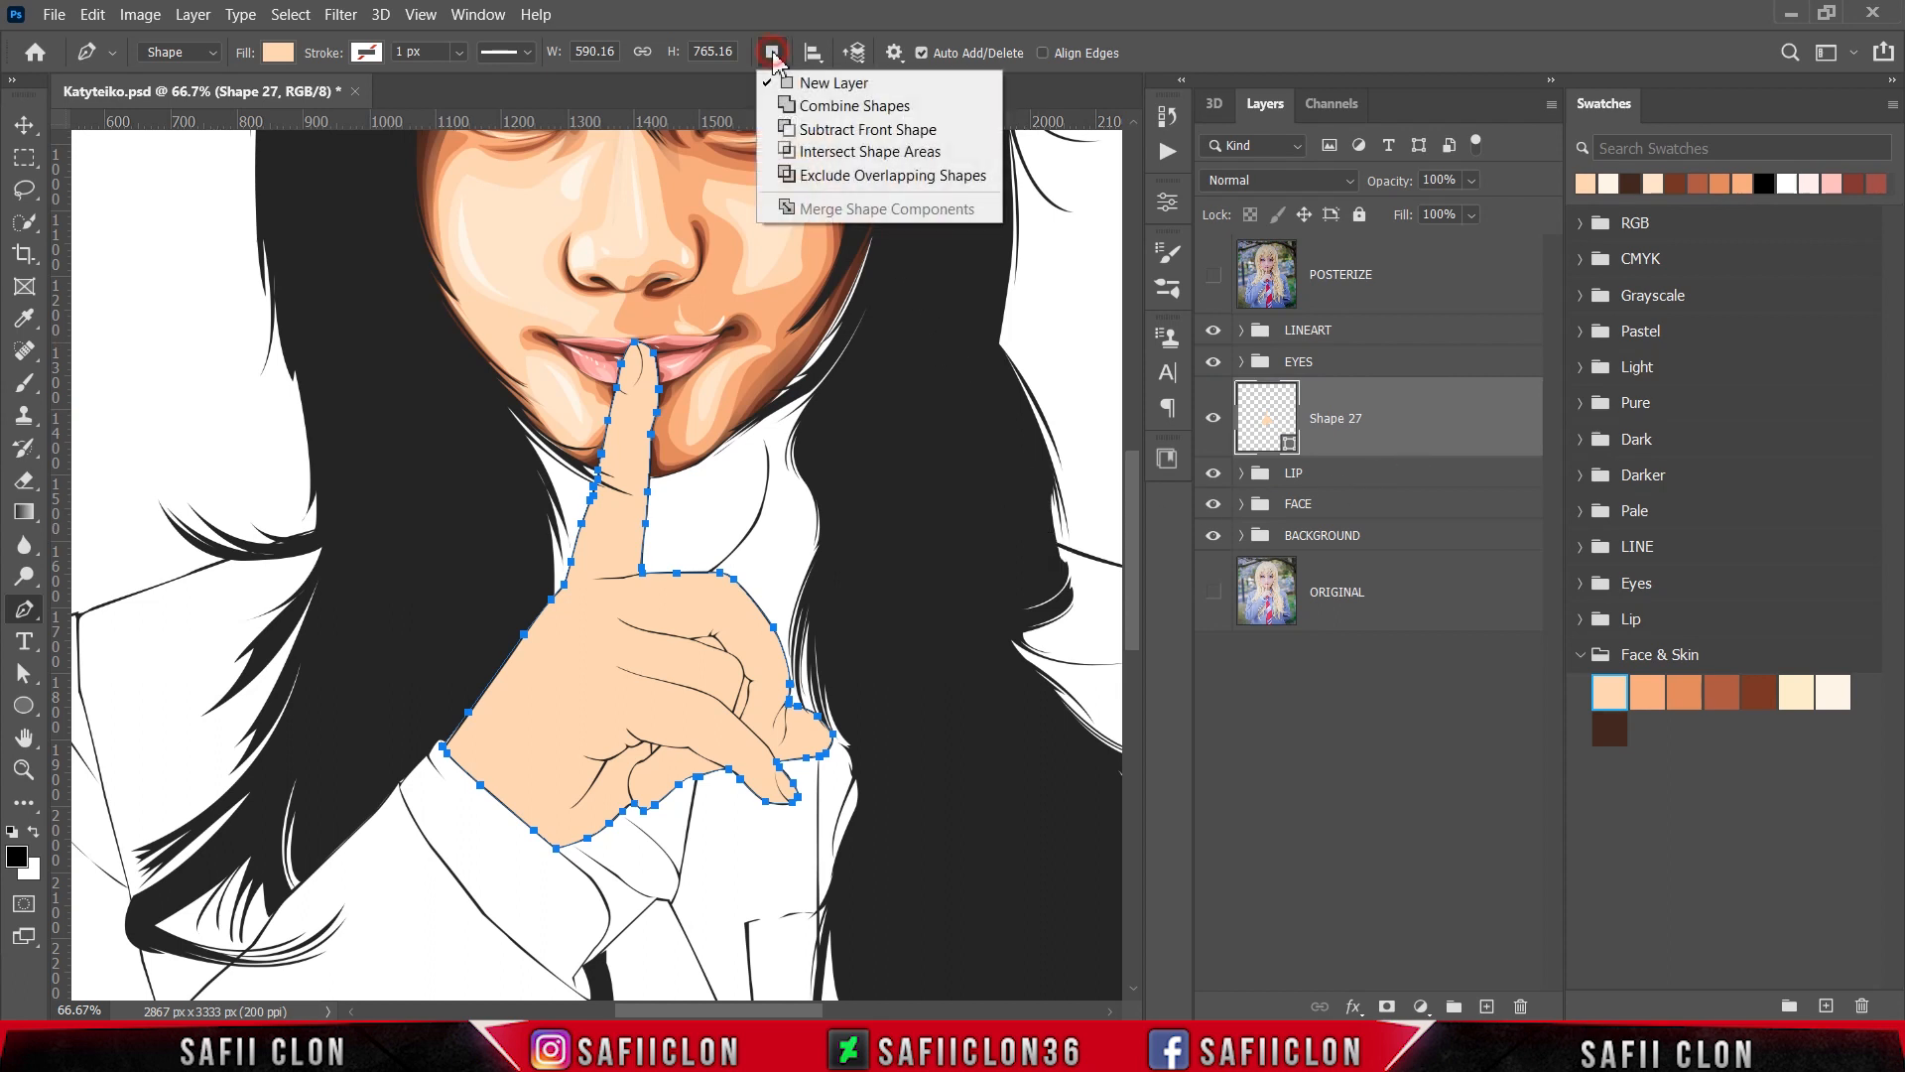
pyautogui.click(819, 129)
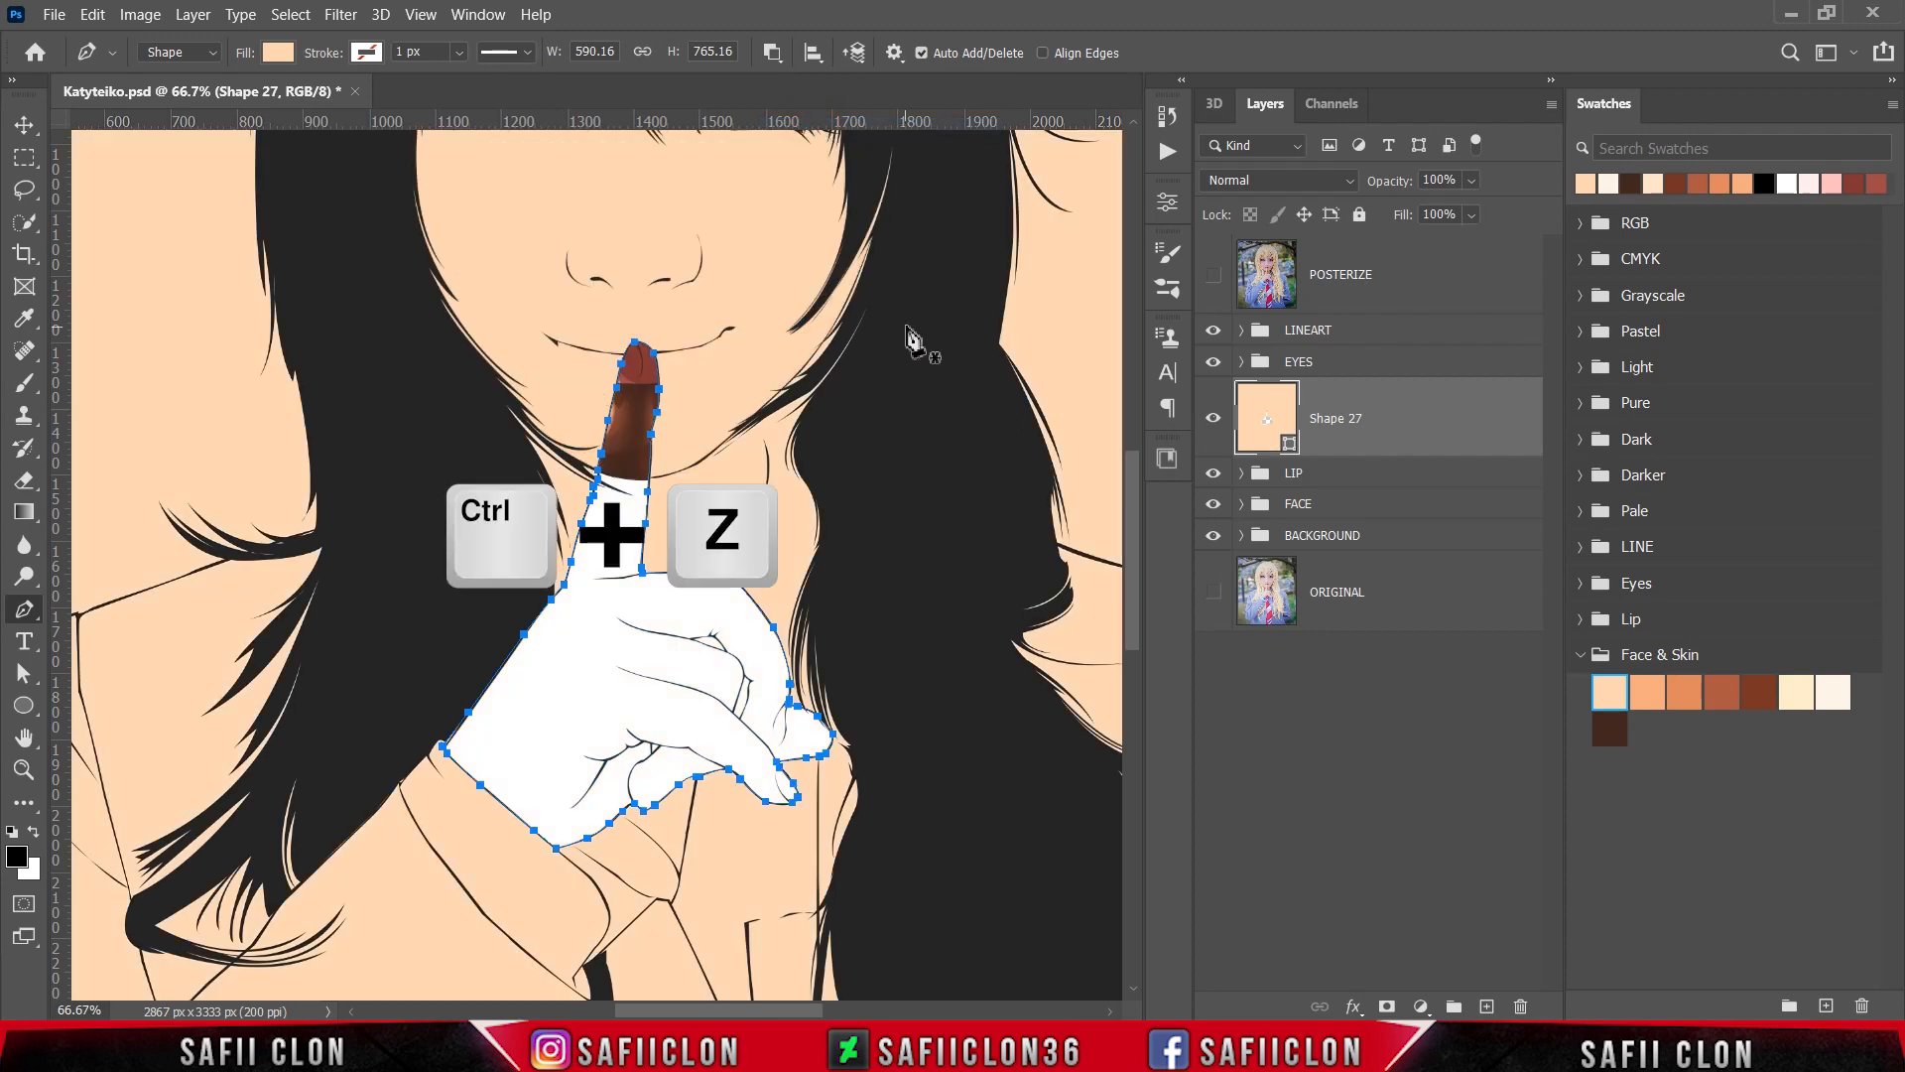
pyautogui.hotkey('ctrl', 'z')
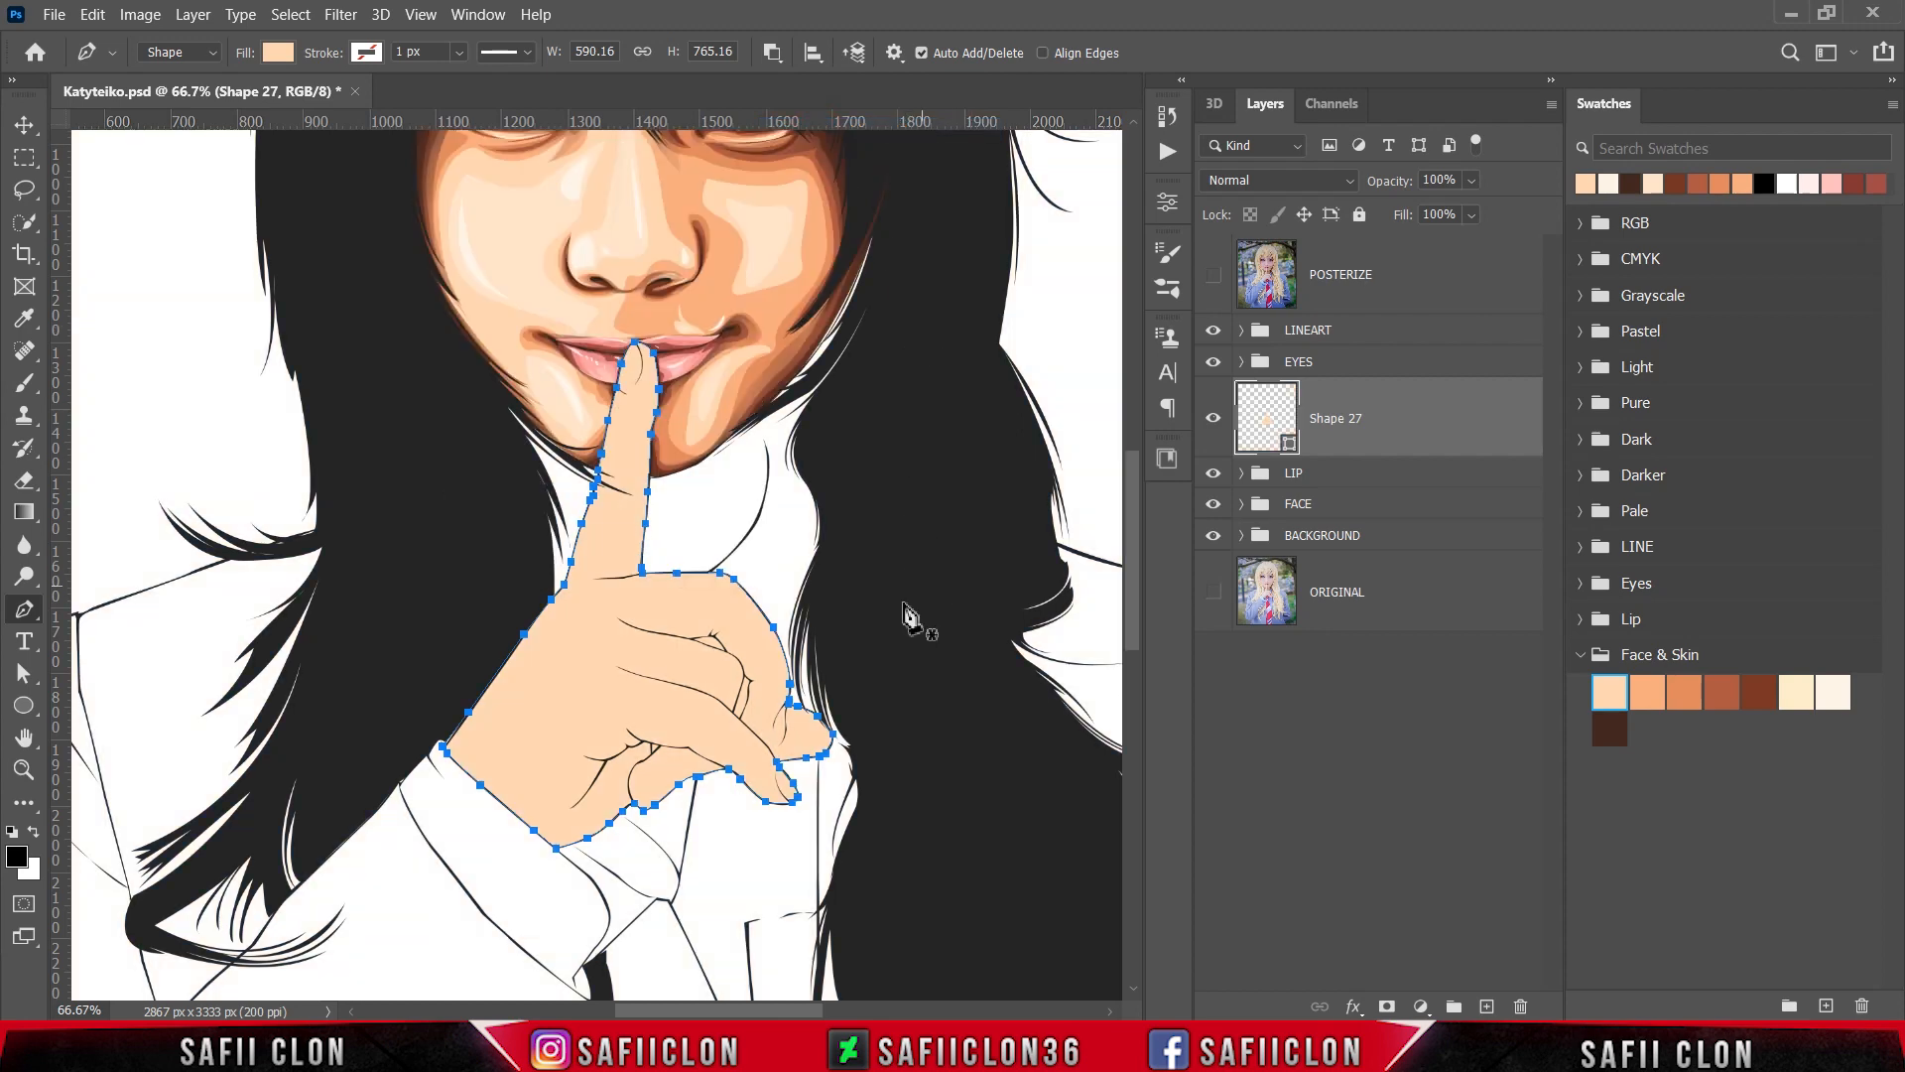
# Step: Check the finger gaps against the POSTERIZE reference and cut out the small opening beneath the upper curled finger
pyautogui.hotkey('ctrl', '+')
pyautogui.hotkey('ctrl', '+')
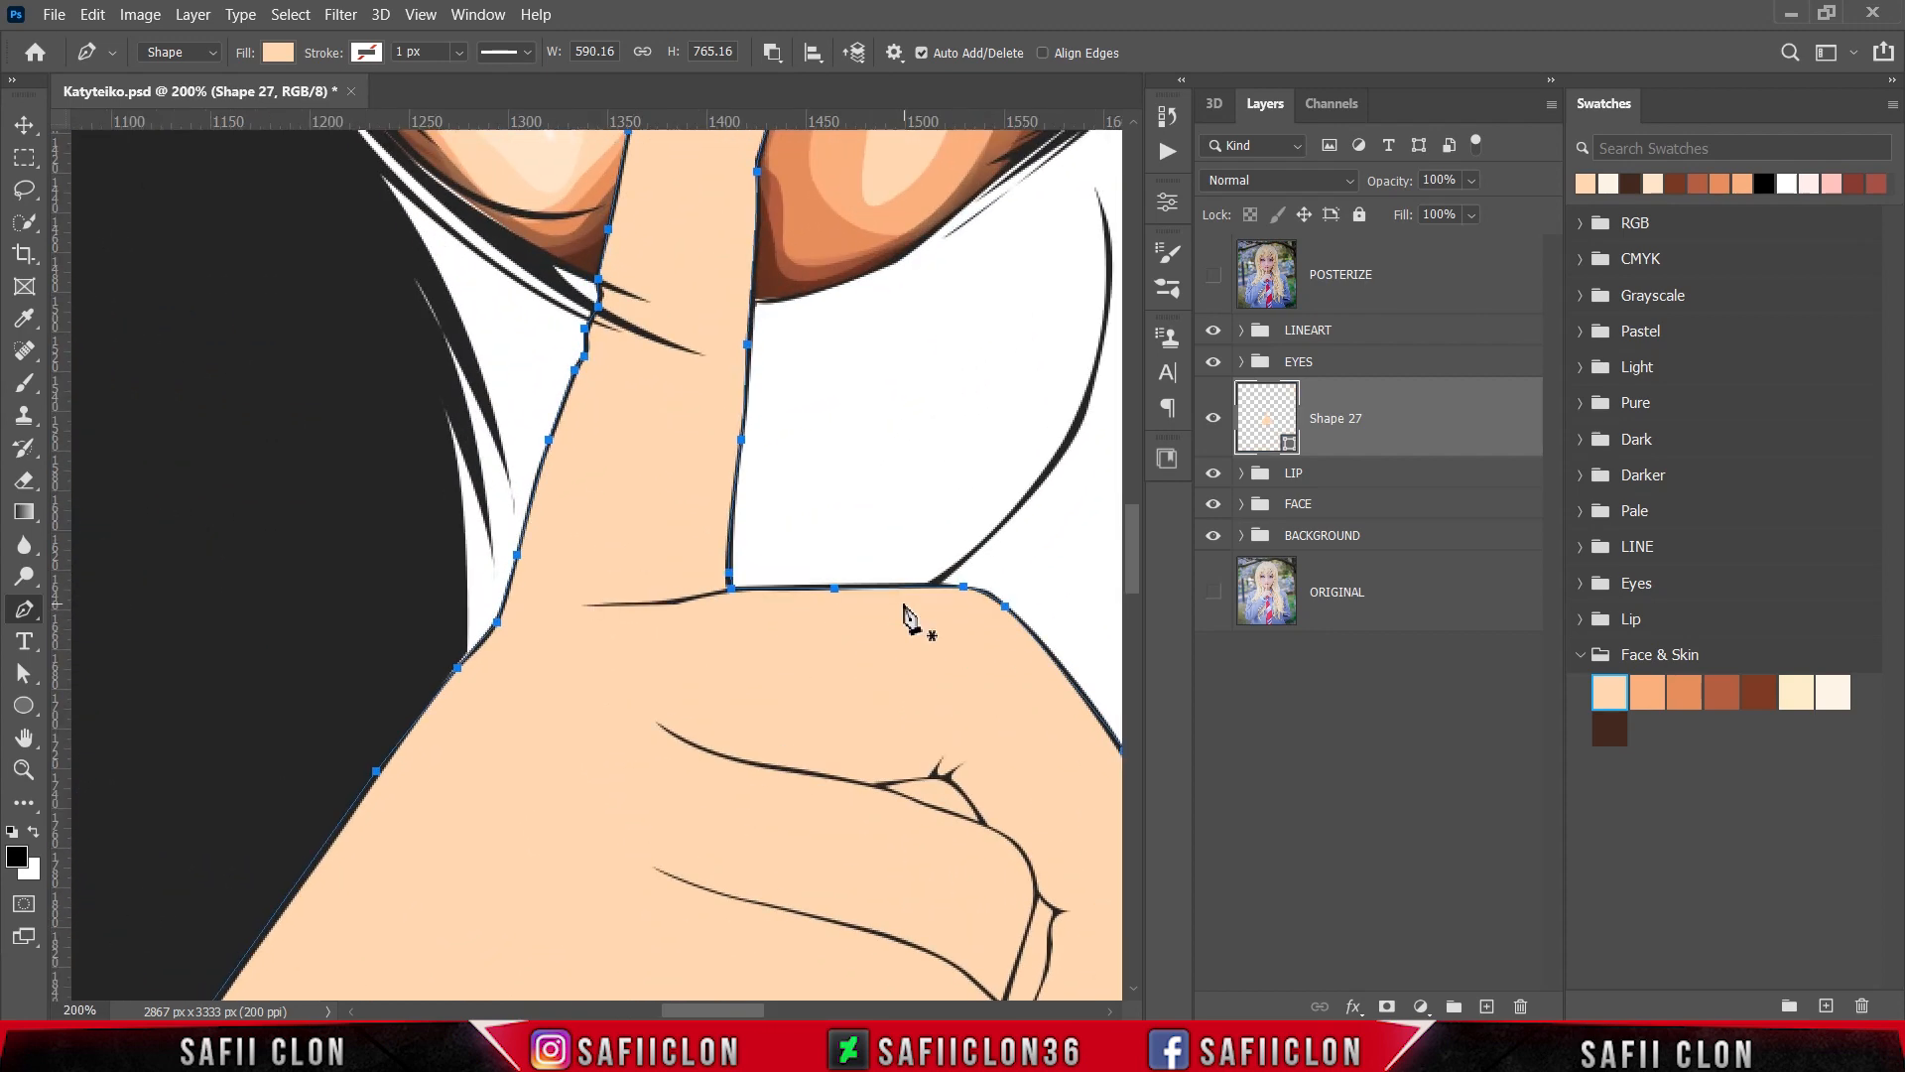
pyautogui.scroll(-5, 904, 617)
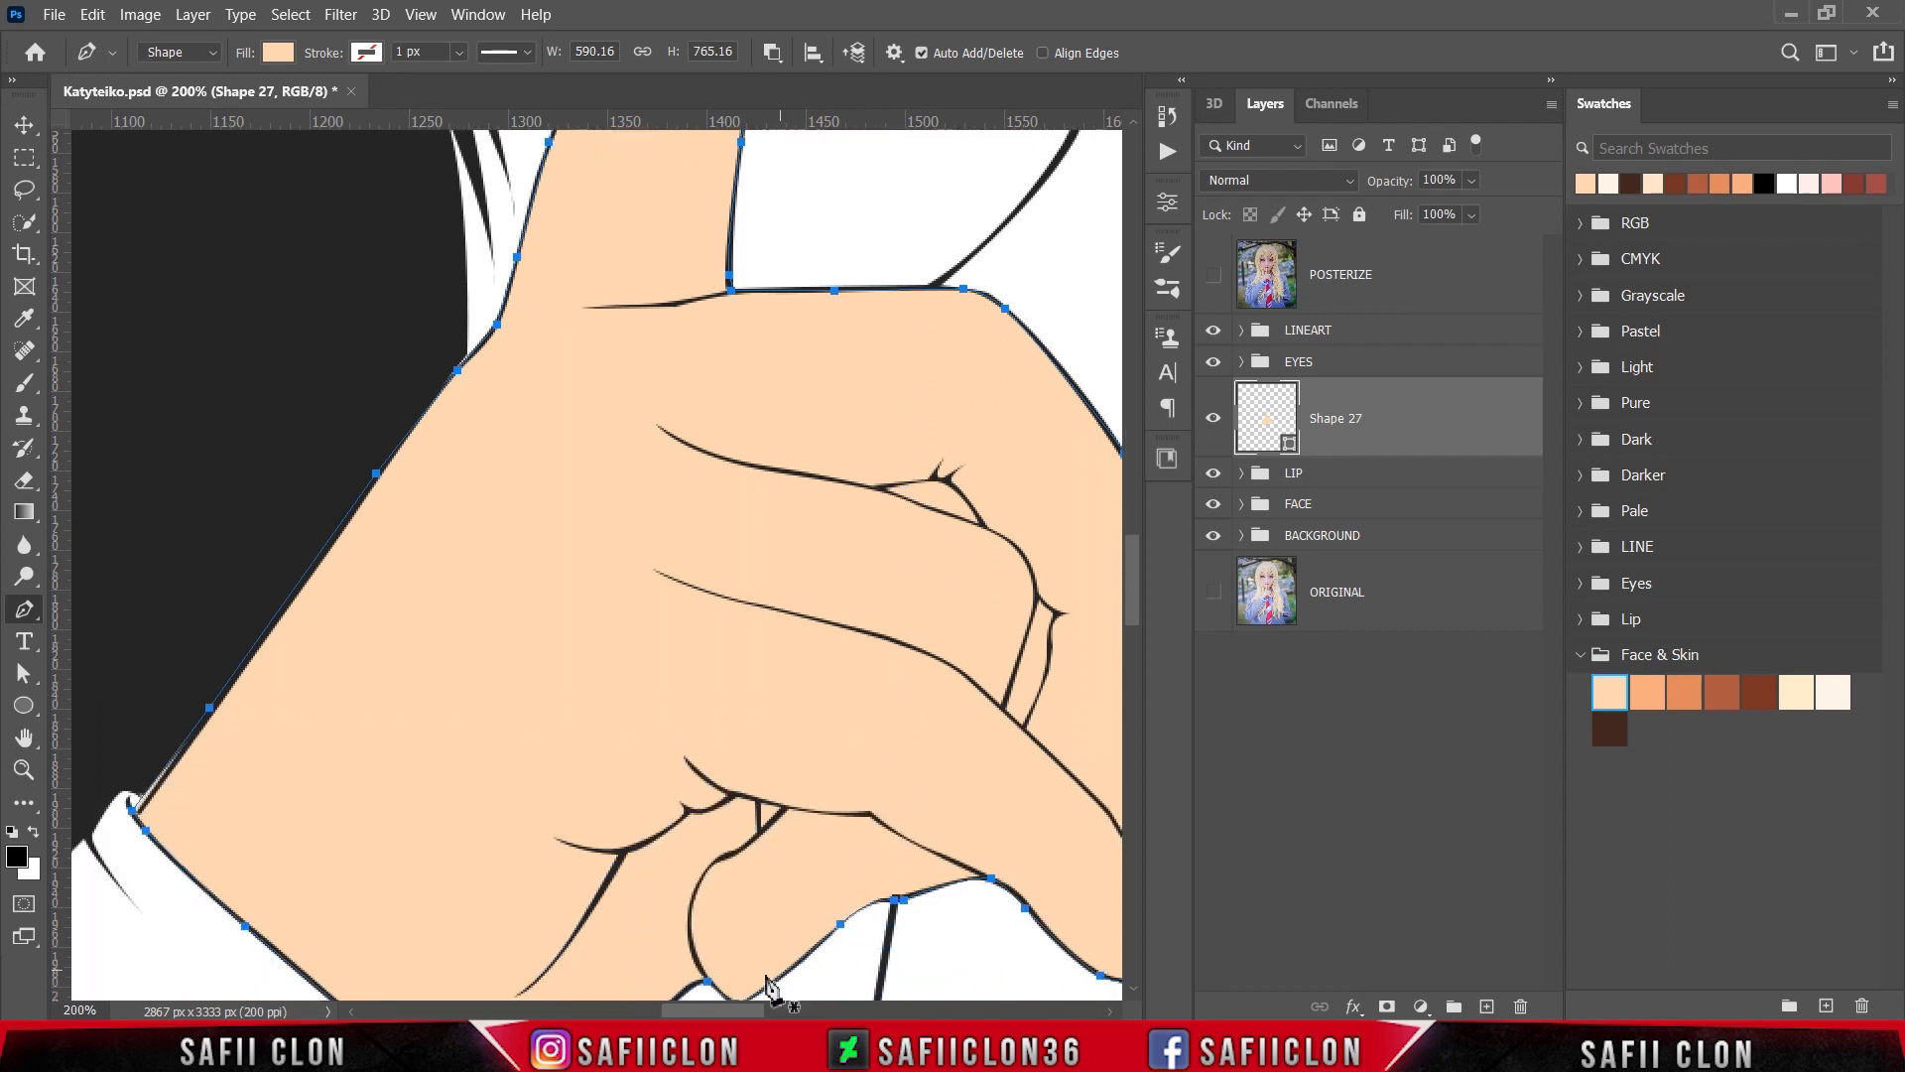
pyautogui.moveTo(730, 1013); pyautogui.dragTo(751, 1013)
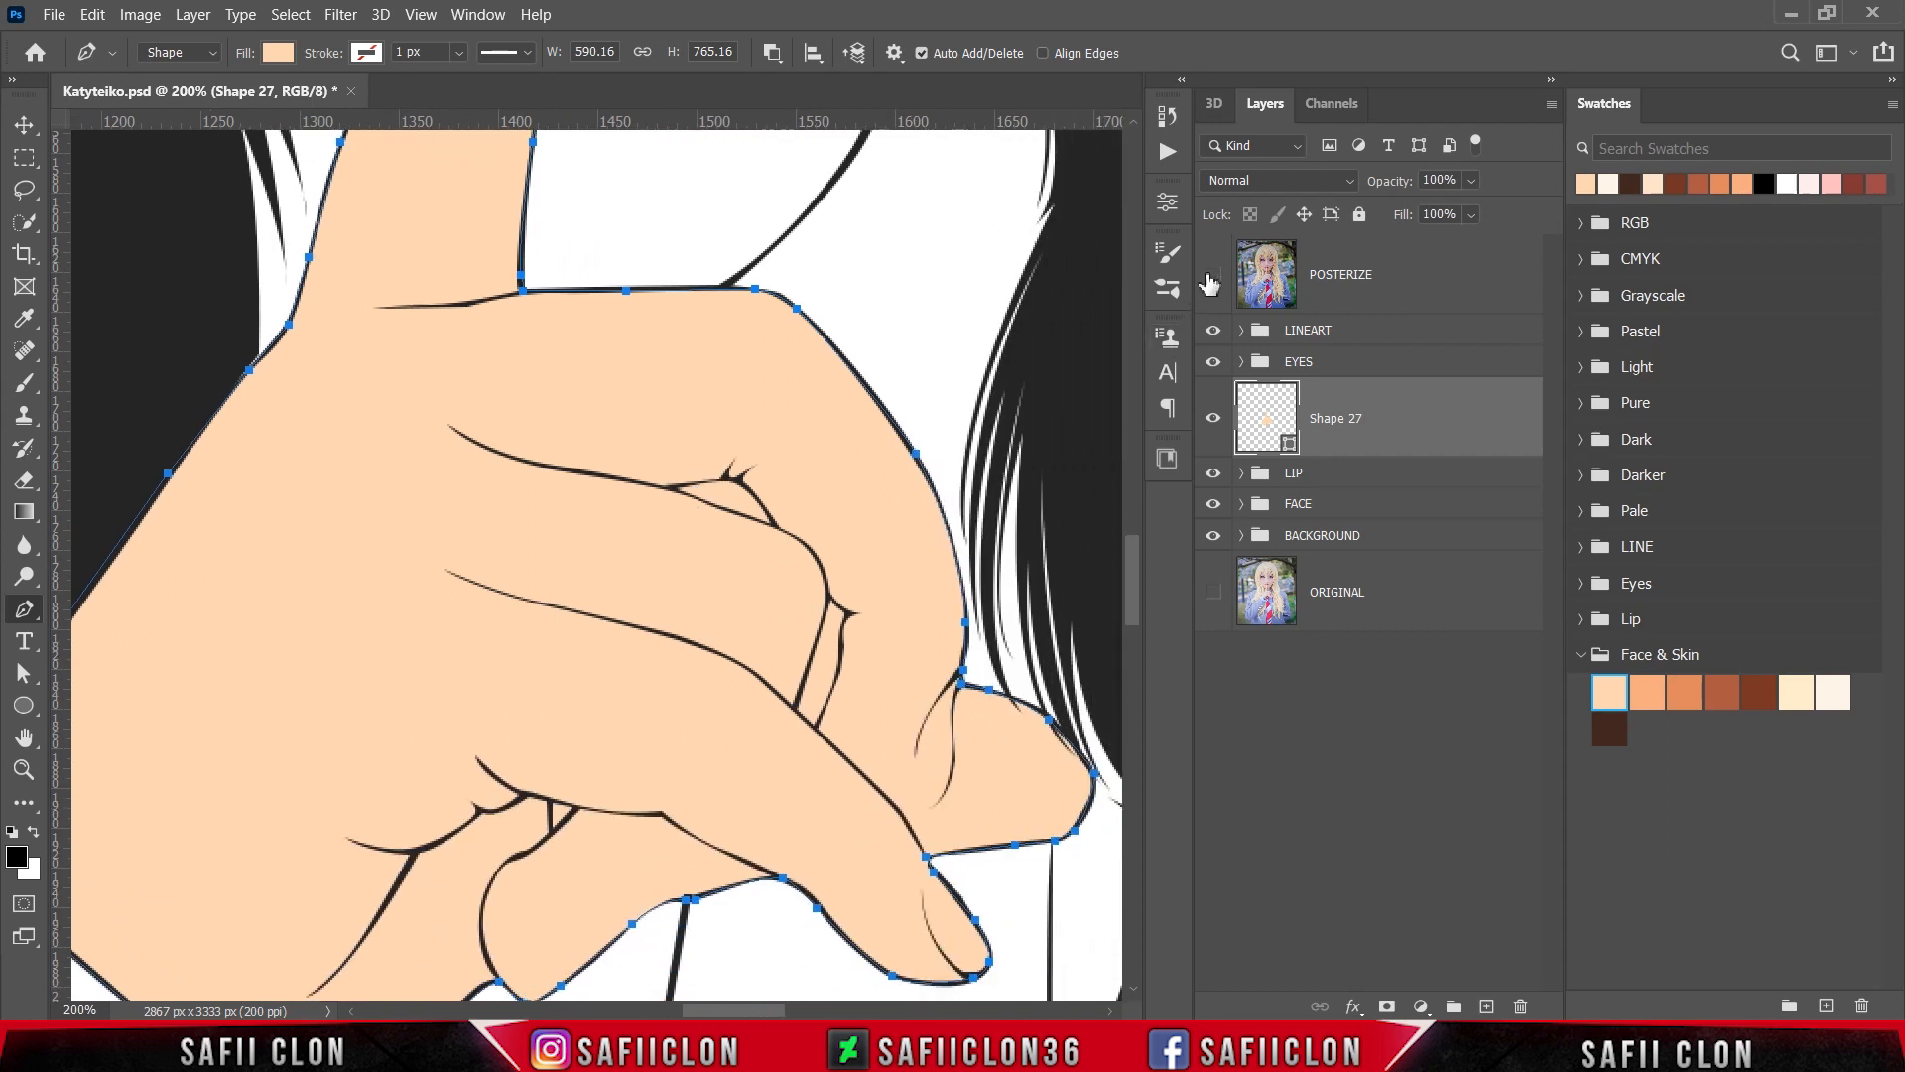
pyautogui.click(1212, 278)
pyautogui.click(1211, 279)
pyautogui.click(673, 489)
pyautogui.moveTo(769, 525); pyautogui.dragTo(783, 532)
pyautogui.click(673, 489)
# Step: Cut out the narrow opening between the middle fingertip and the upper curled finger, following the line art
pyautogui.scroll(-3, 744, 516)
pyautogui.click(827, 453)
pyautogui.click(847, 474)
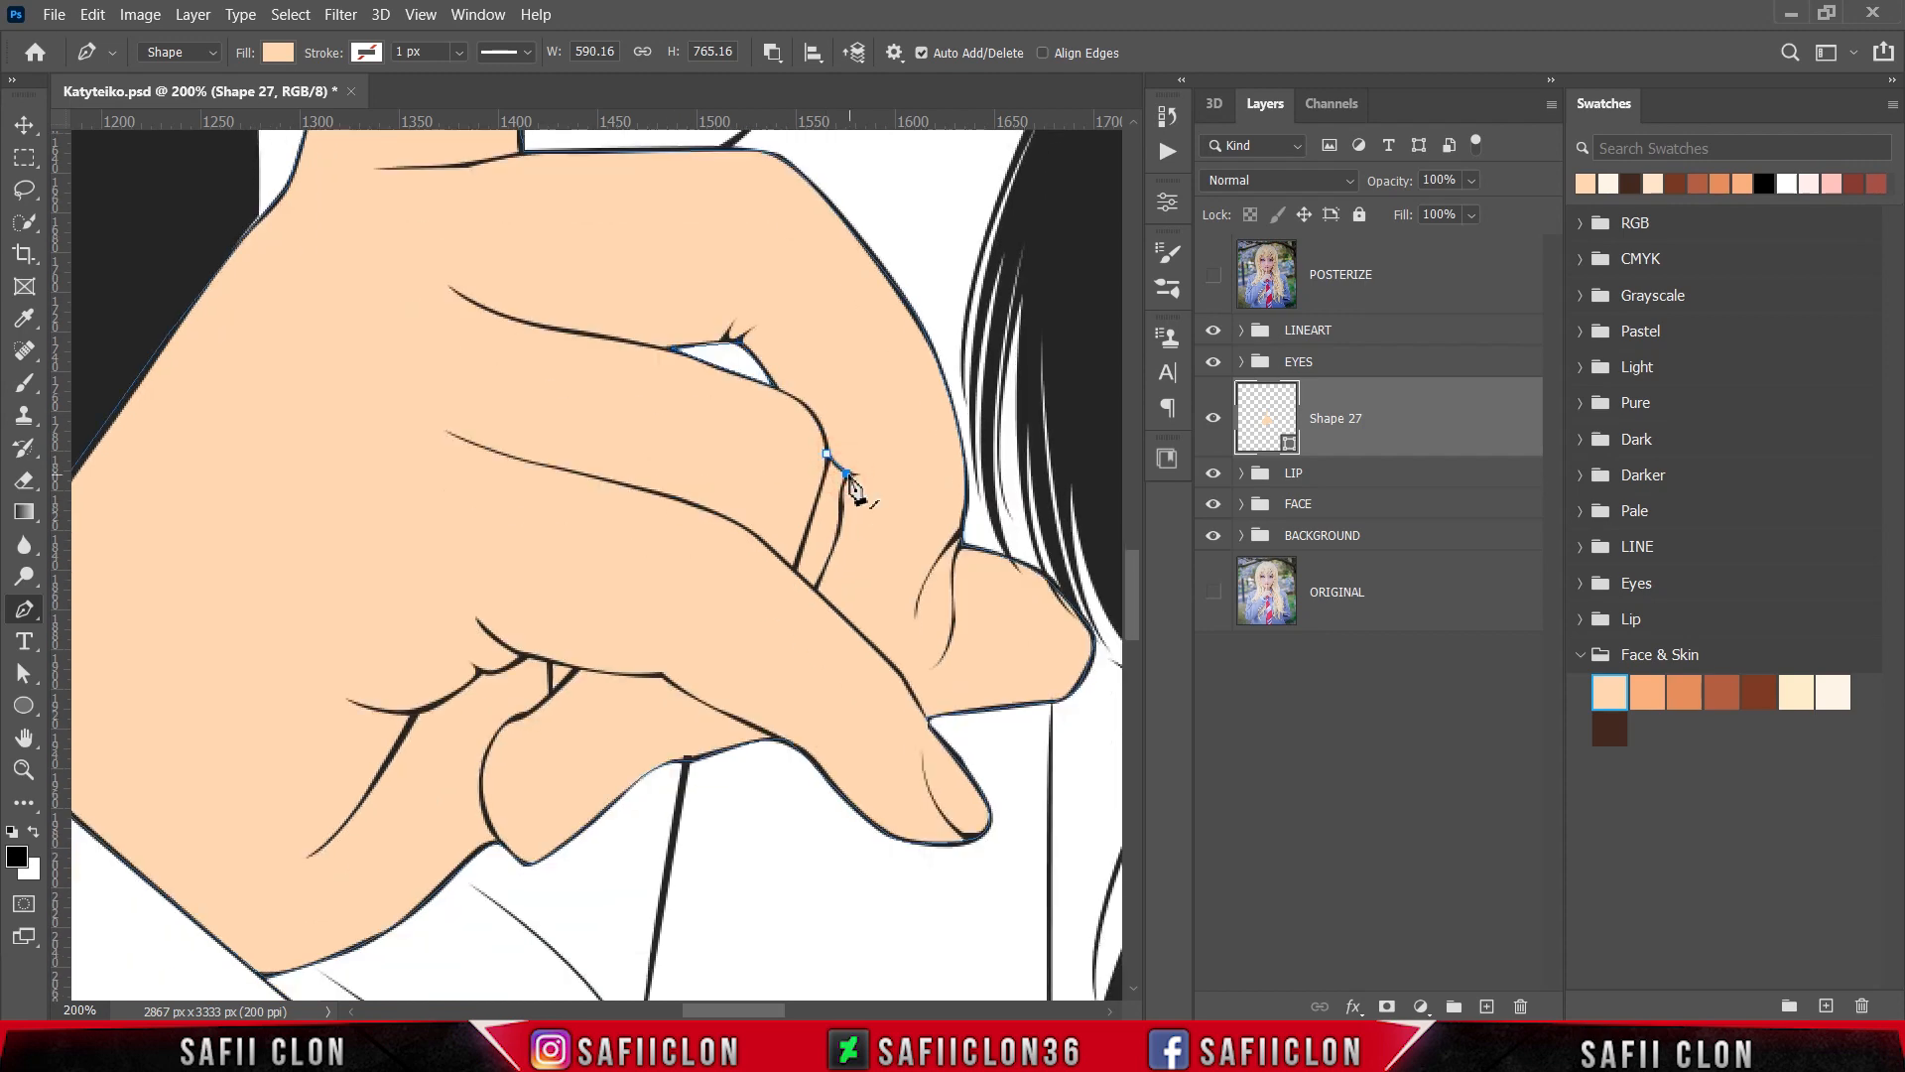
pyautogui.moveTo(841, 512); pyautogui.dragTo(842, 519)
pyautogui.click(814, 590)
pyautogui.click(1215, 288)
pyautogui.hotkey('ctrl', 'z')
pyautogui.click(834, 543)
pyautogui.click(801, 545)
# Step: Set the Pen Tool's path operation back to New Layer
pyautogui.hotkey('ctrl', '-')
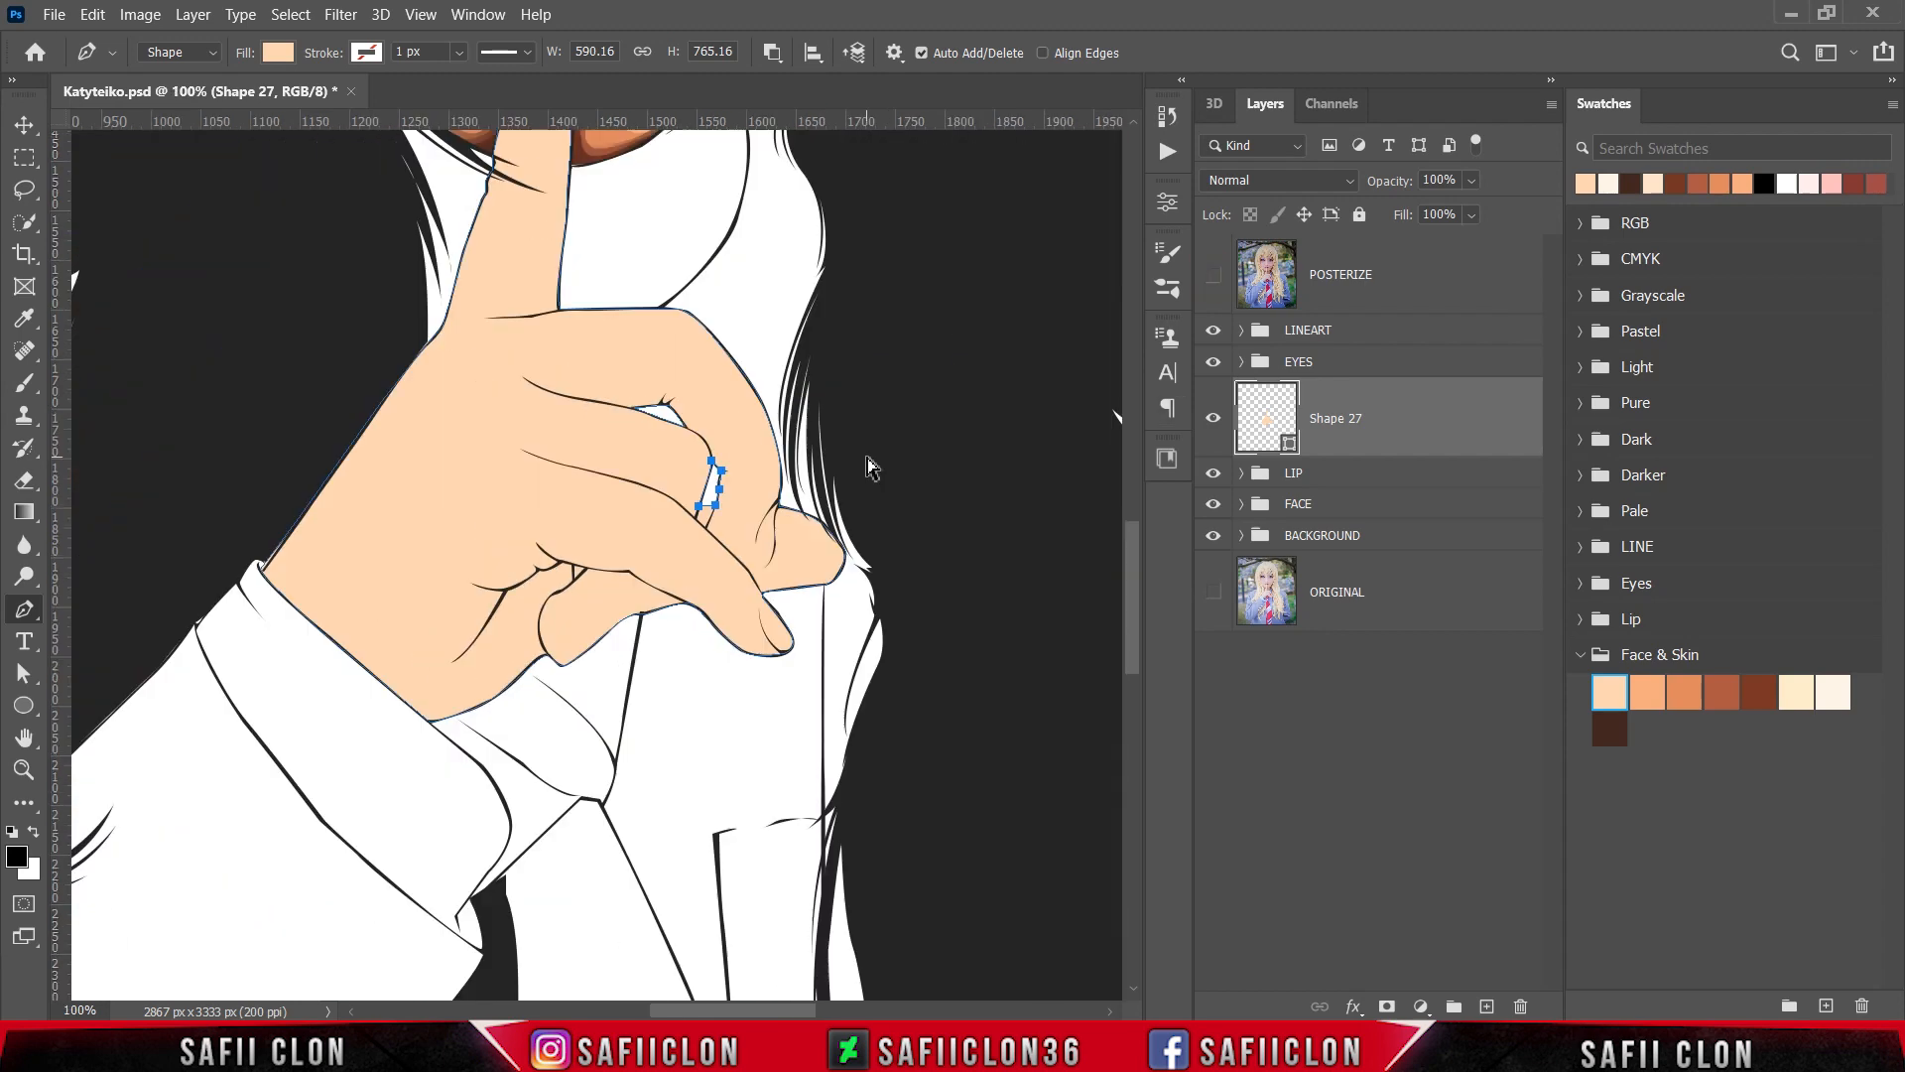
pyautogui.hotkey('ctrl', '-')
pyautogui.hotkey('ctrl', '-')
pyautogui.hotkey('ctrl', '-')
pyautogui.hotkey('ctrl', '+')
pyautogui.hotkey('ctrl', '+')
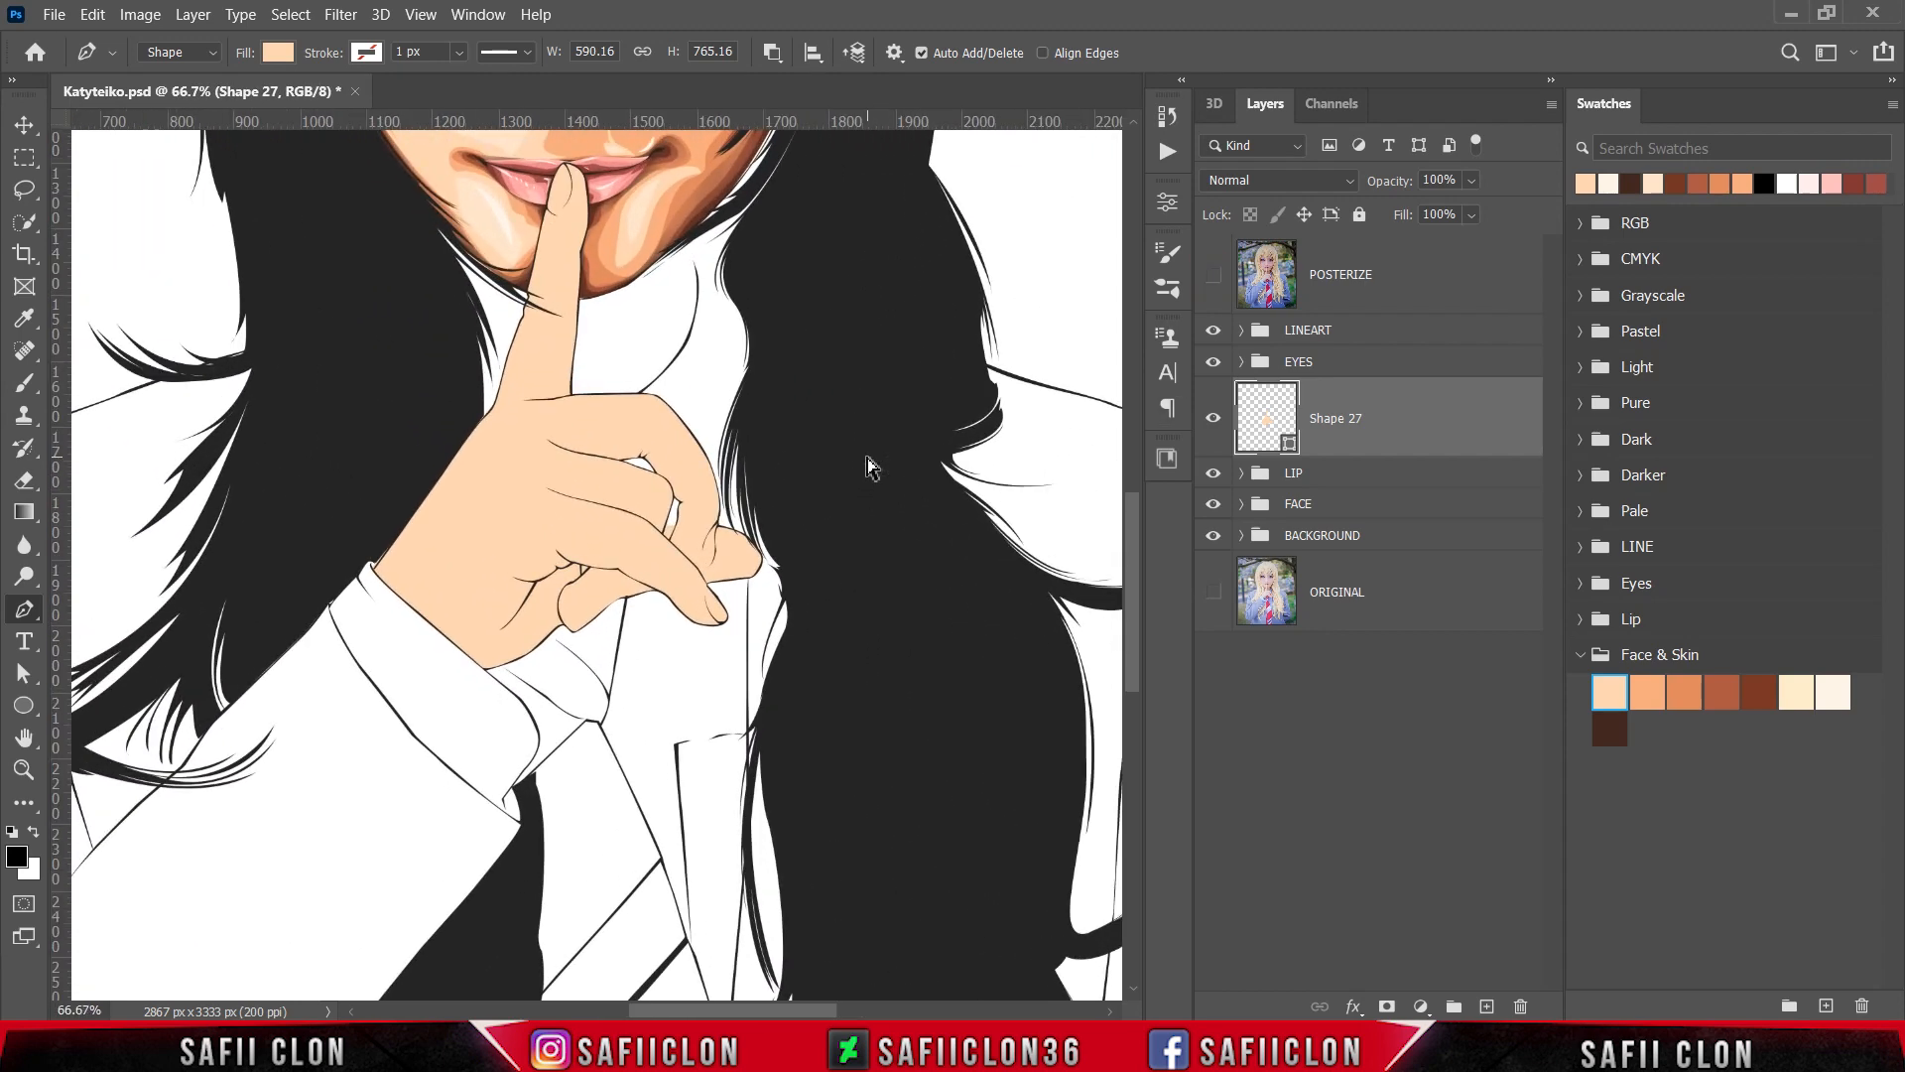
pyautogui.scroll(3, 871, 471)
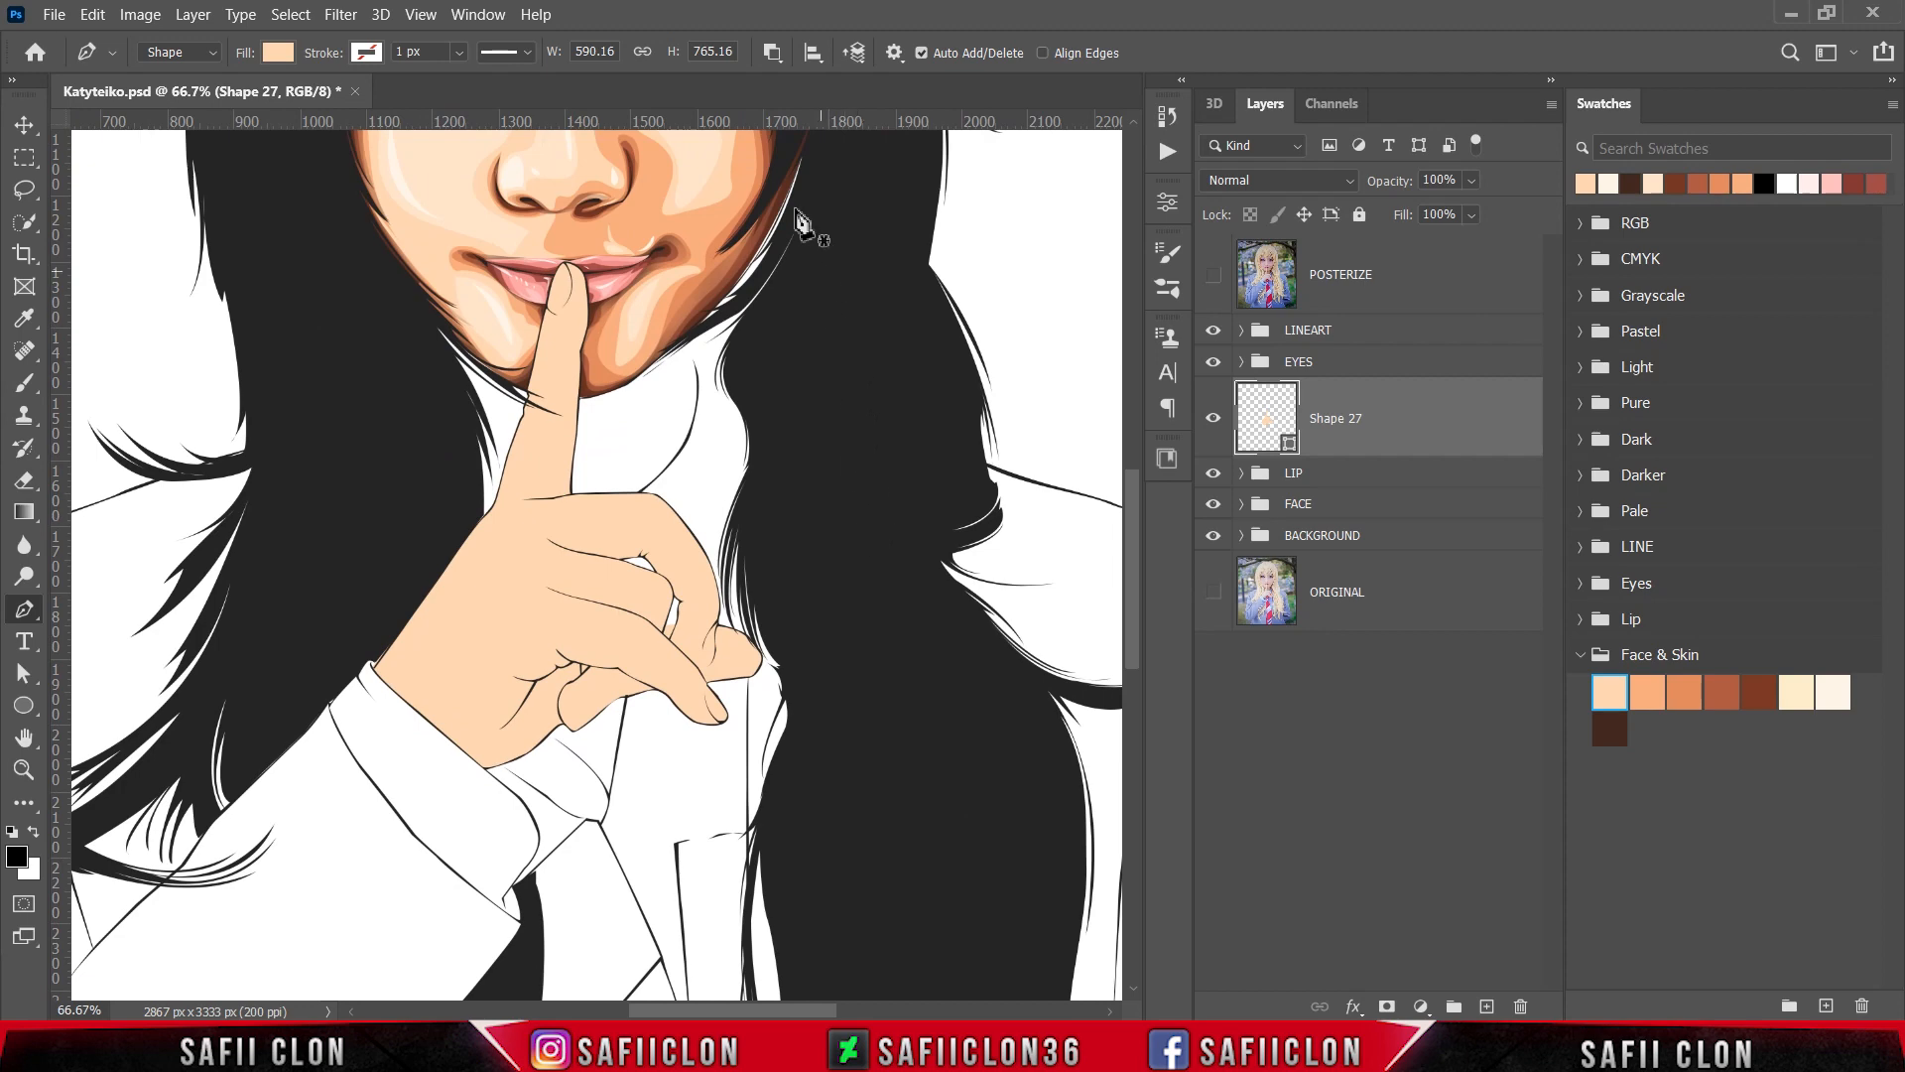
pyautogui.click(777, 46)
pyautogui.click(790, 77)
# Step: Show the POSTERIZE reference and start a new tone shape at the cuff corner, tracing the shading edge across the wrist toward the palm crease
pyautogui.click(1214, 275)
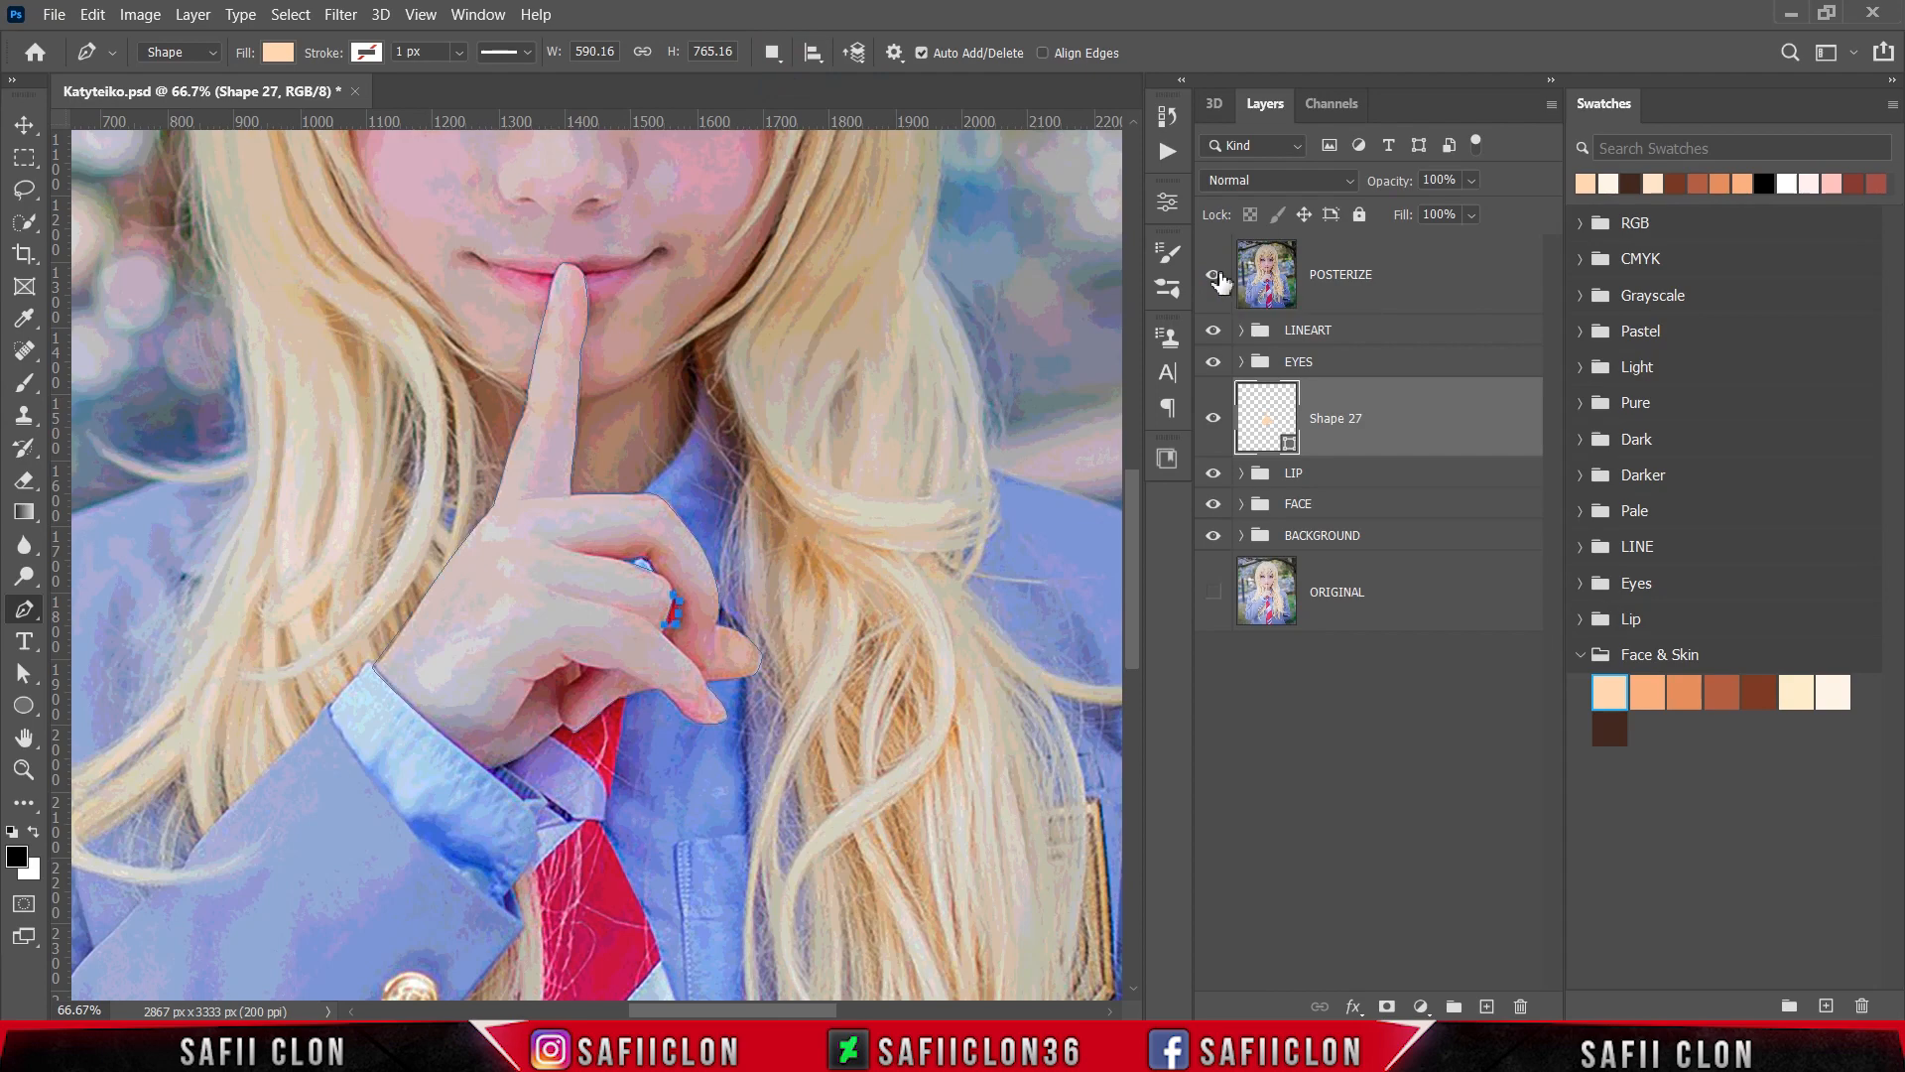
pyautogui.click(1219, 277)
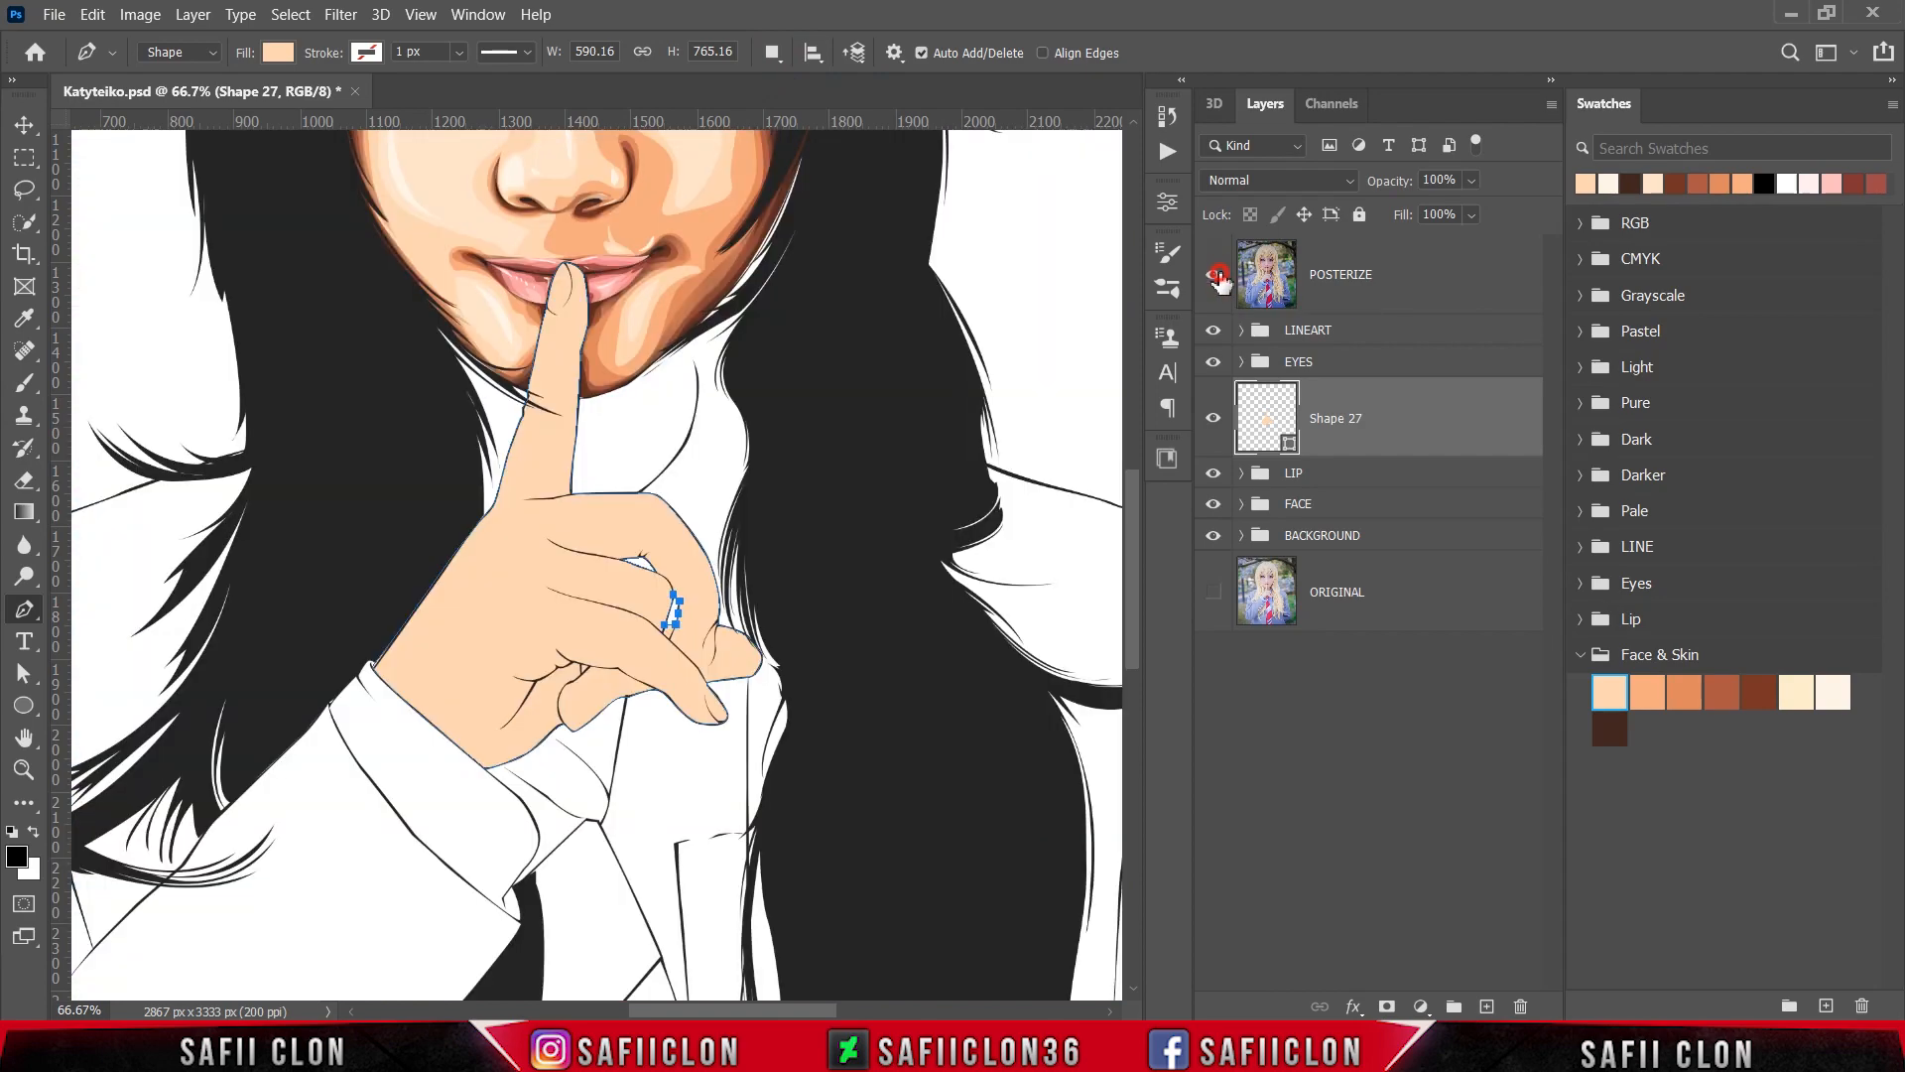
pyautogui.click(1214, 275)
pyautogui.scroll(2, 873, 655)
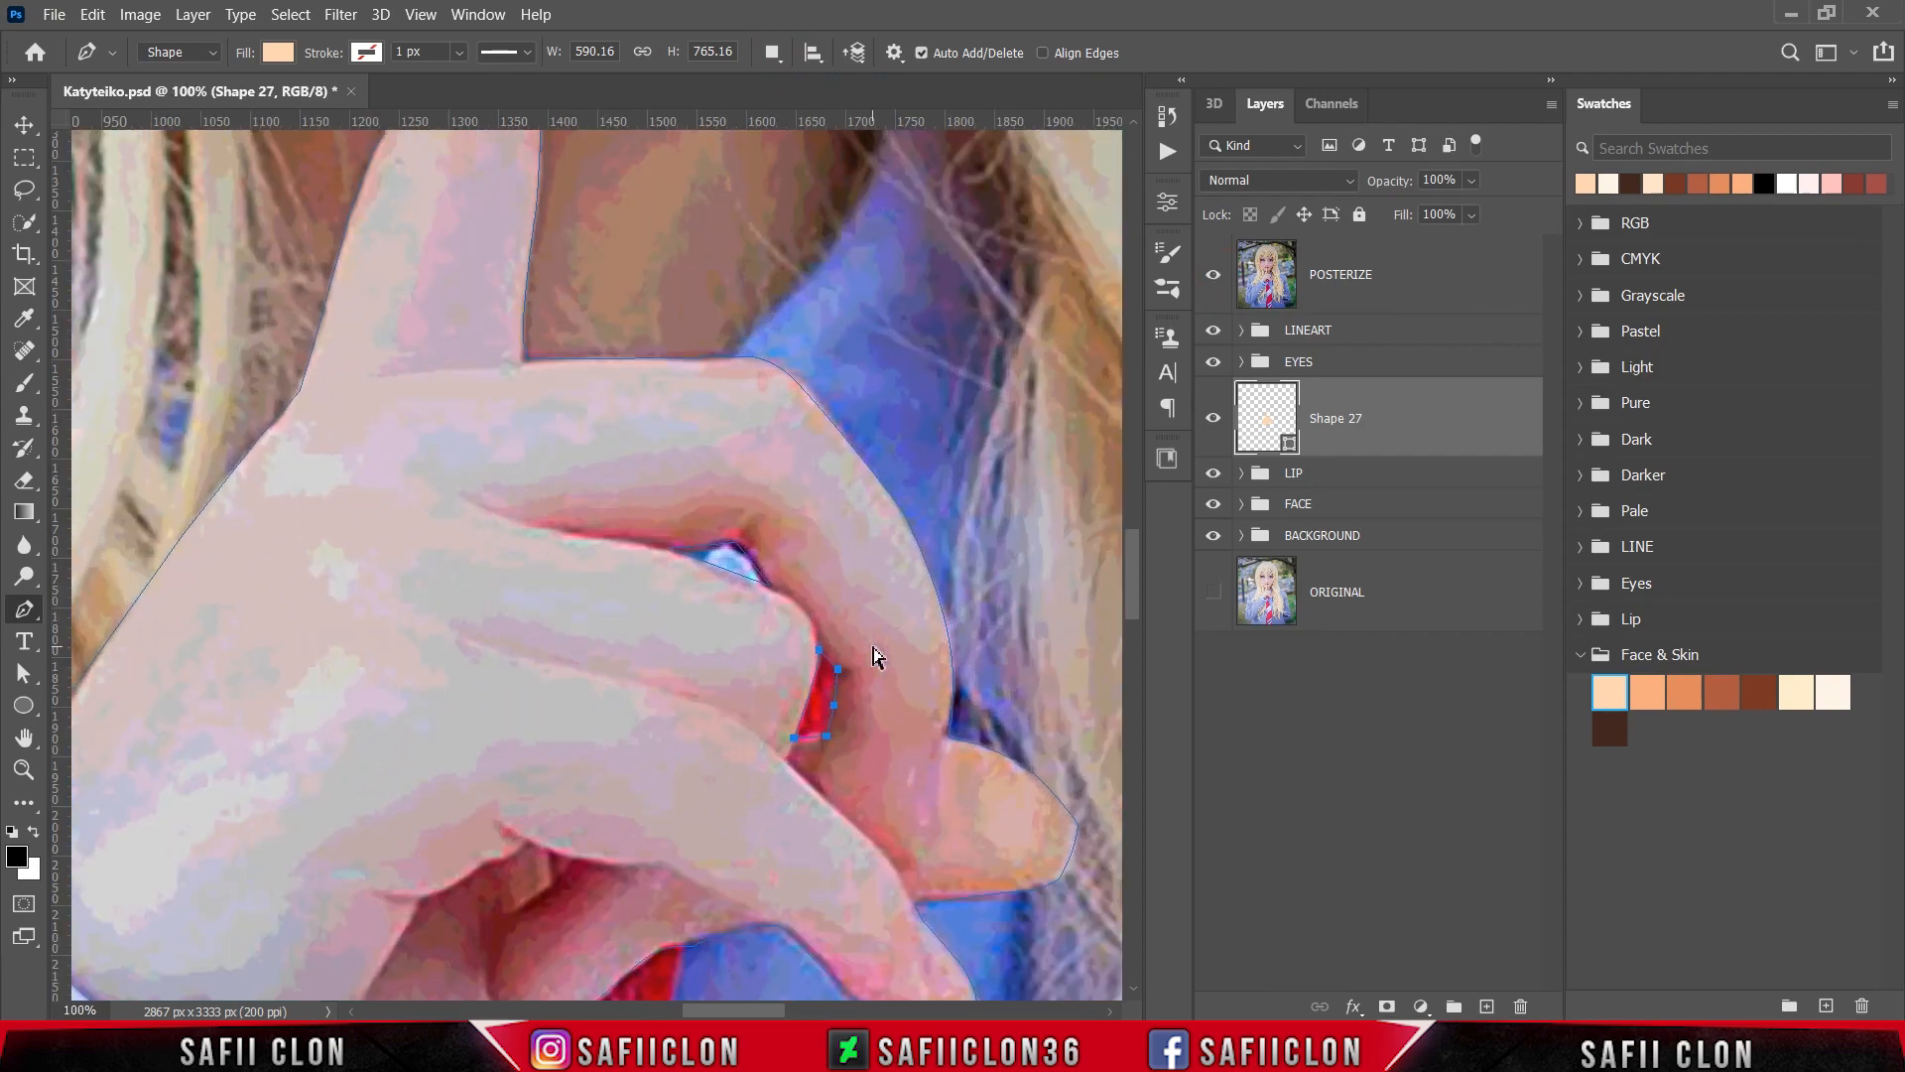
pyautogui.scroll(-3, 821, 711)
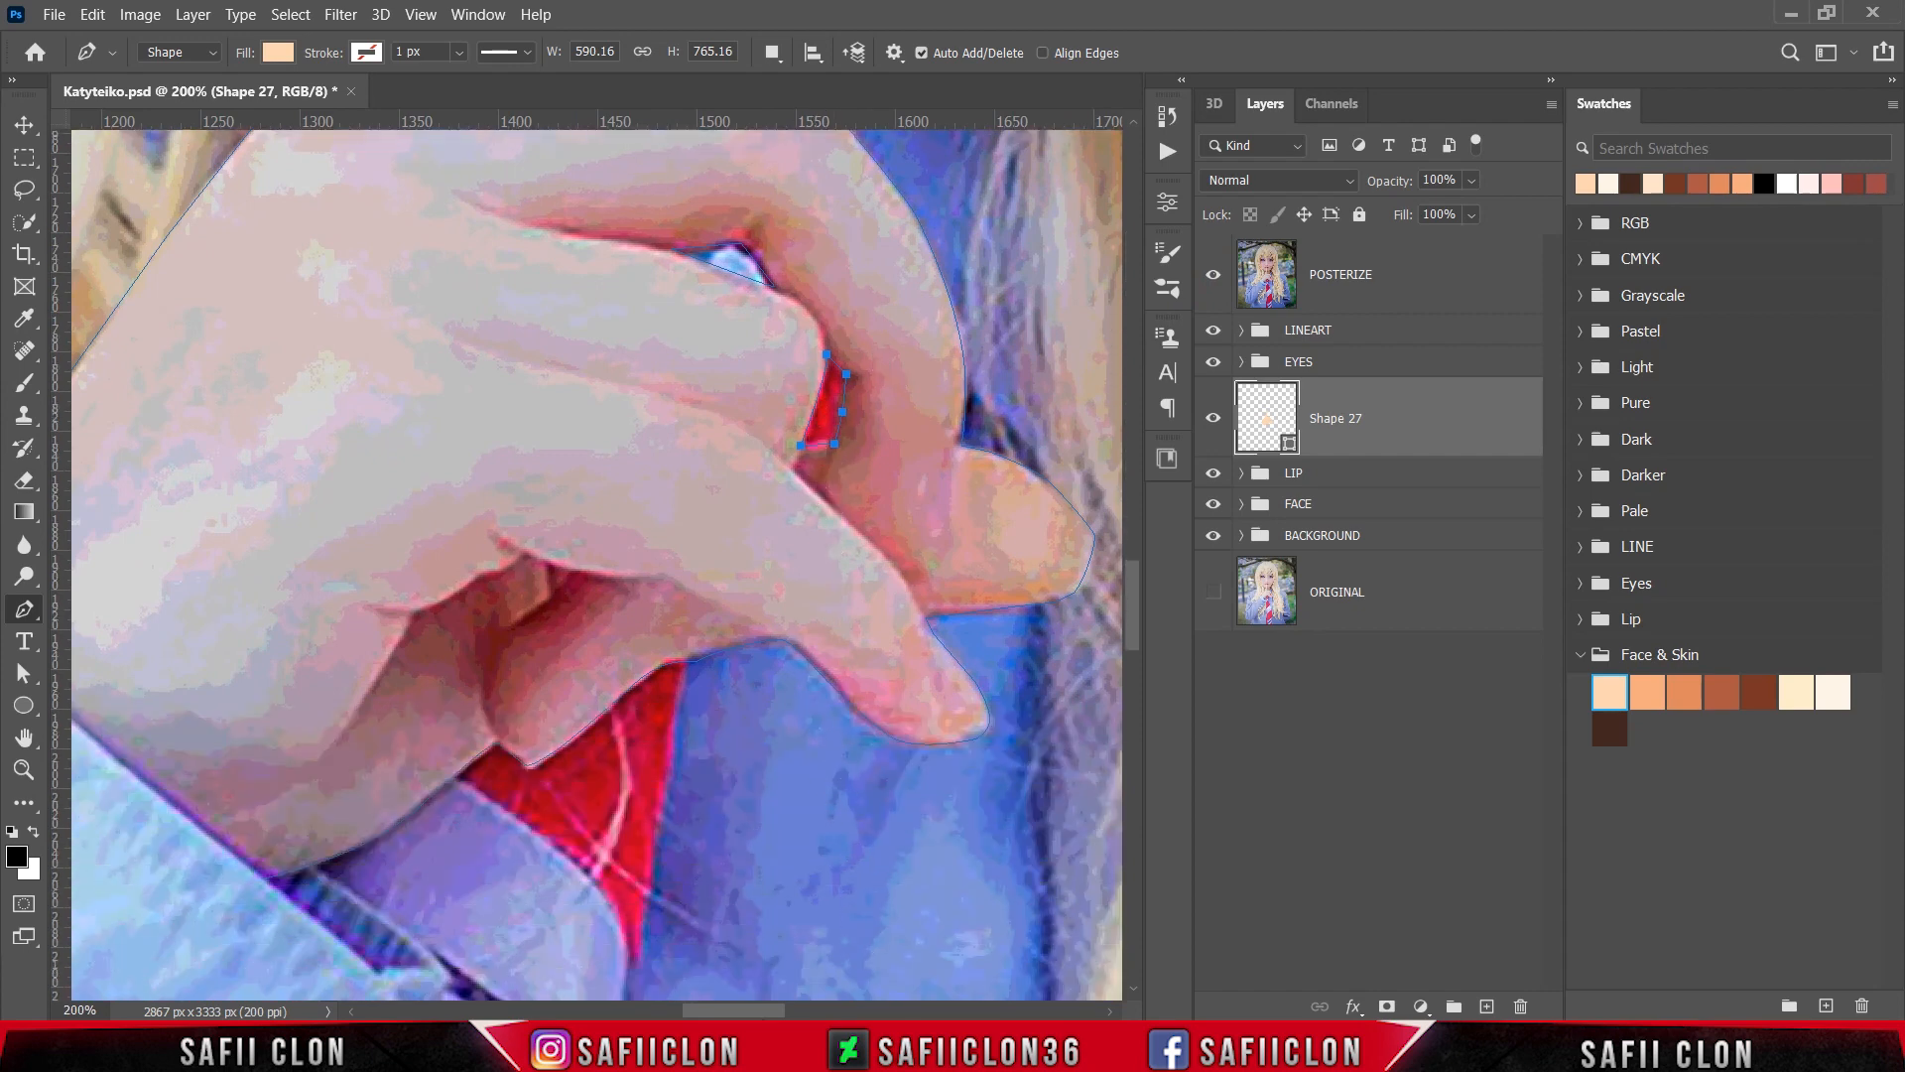
pyautogui.moveTo(752, 1012); pyautogui.dragTo(717, 1011)
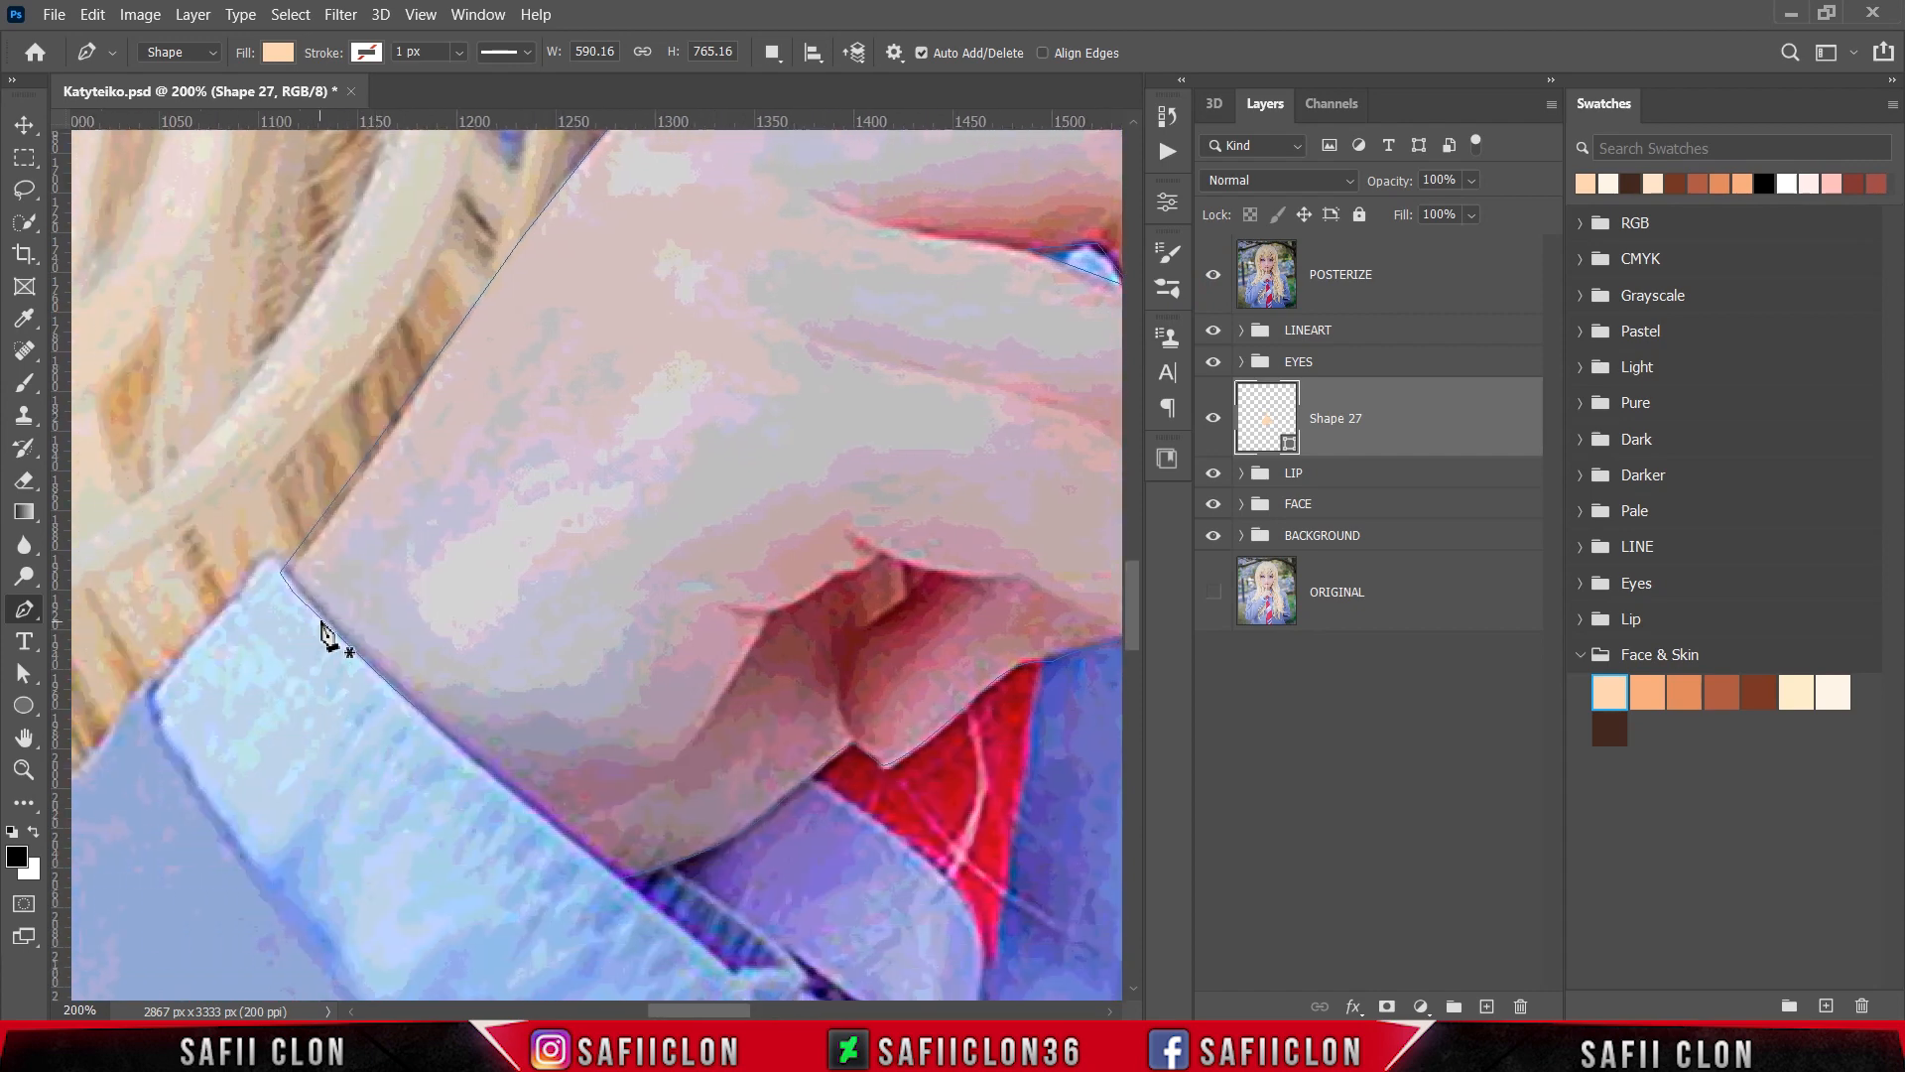
pyautogui.click(274, 567)
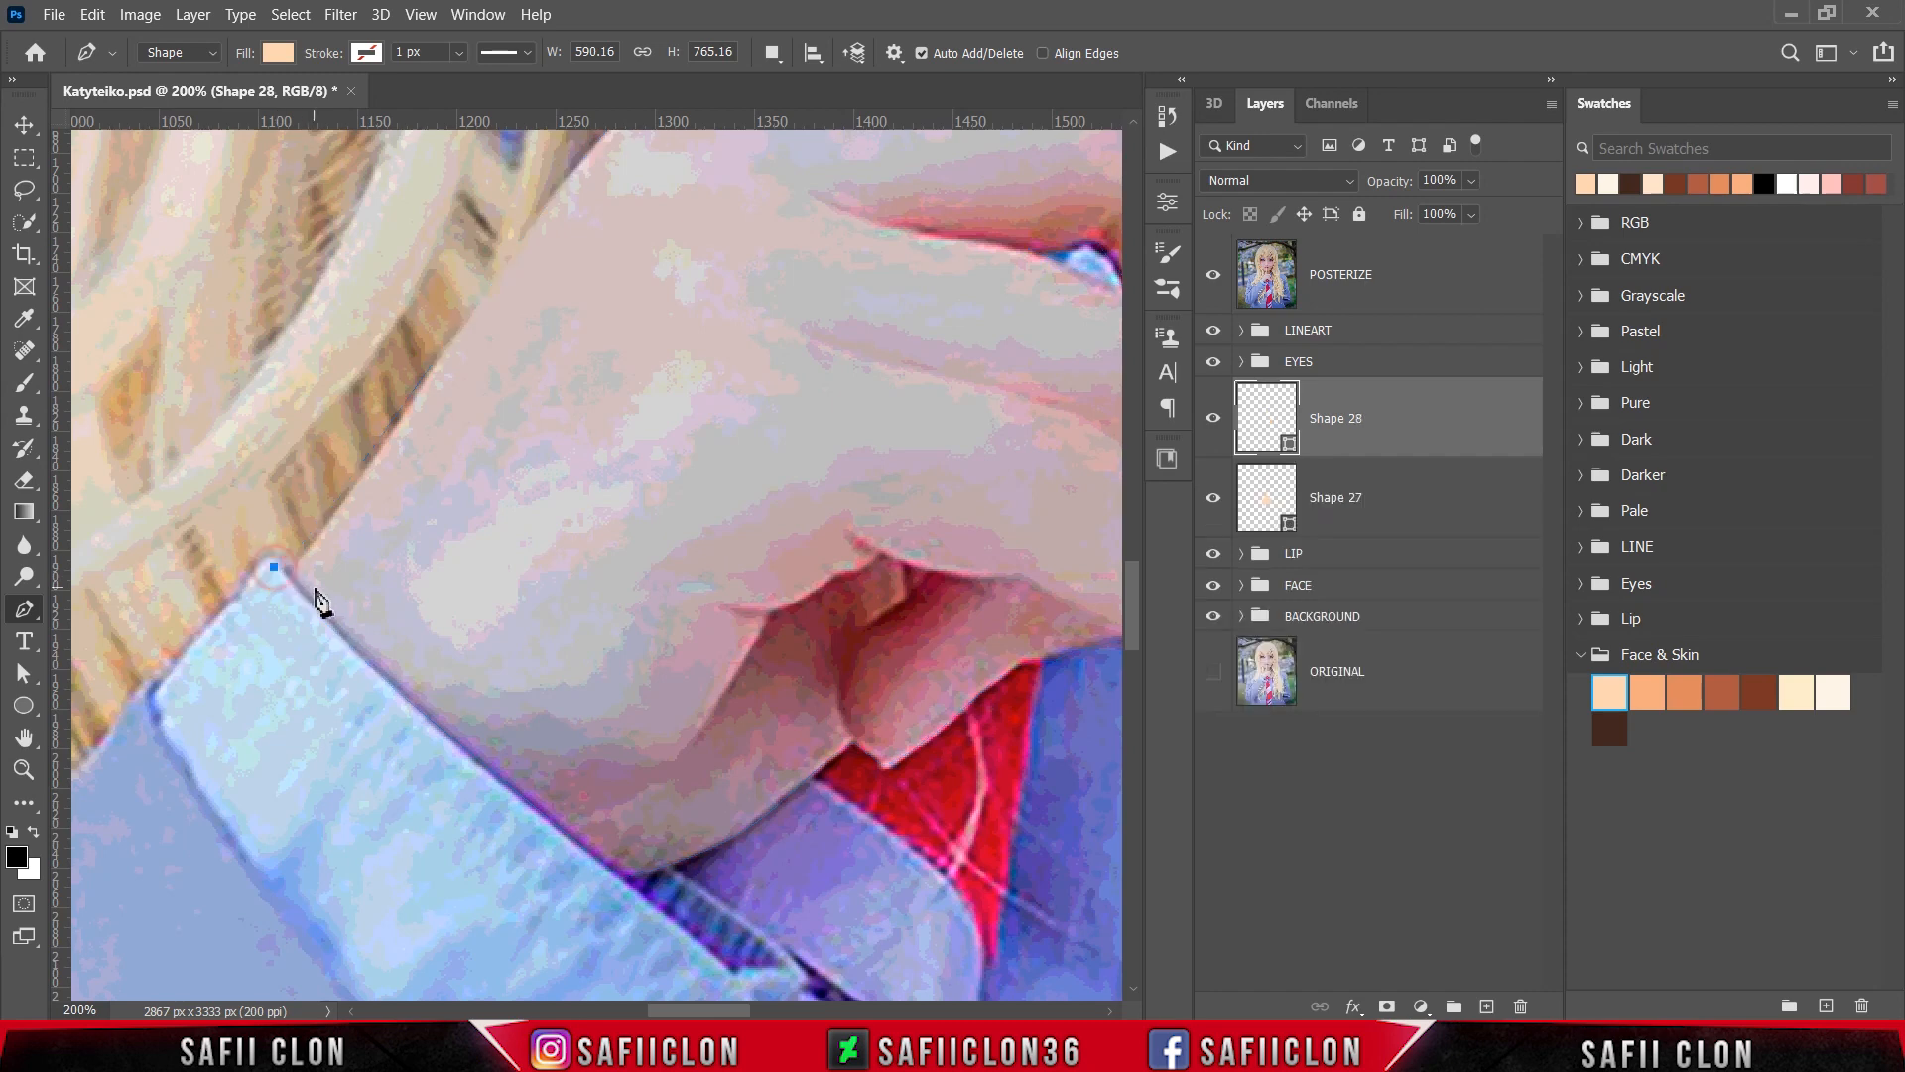
pyautogui.moveTo(349, 612); pyautogui.dragTo(370, 636)
pyautogui.moveTo(488, 693); pyautogui.dragTo(586, 689)
pyautogui.moveTo(636, 626); pyautogui.dragTo(596, 608)
pyautogui.click(706, 598)
pyautogui.click(725, 588)
pyautogui.keyDown('alt'); pyautogui.click(641, 591); pyautogui.keyUp('alt')
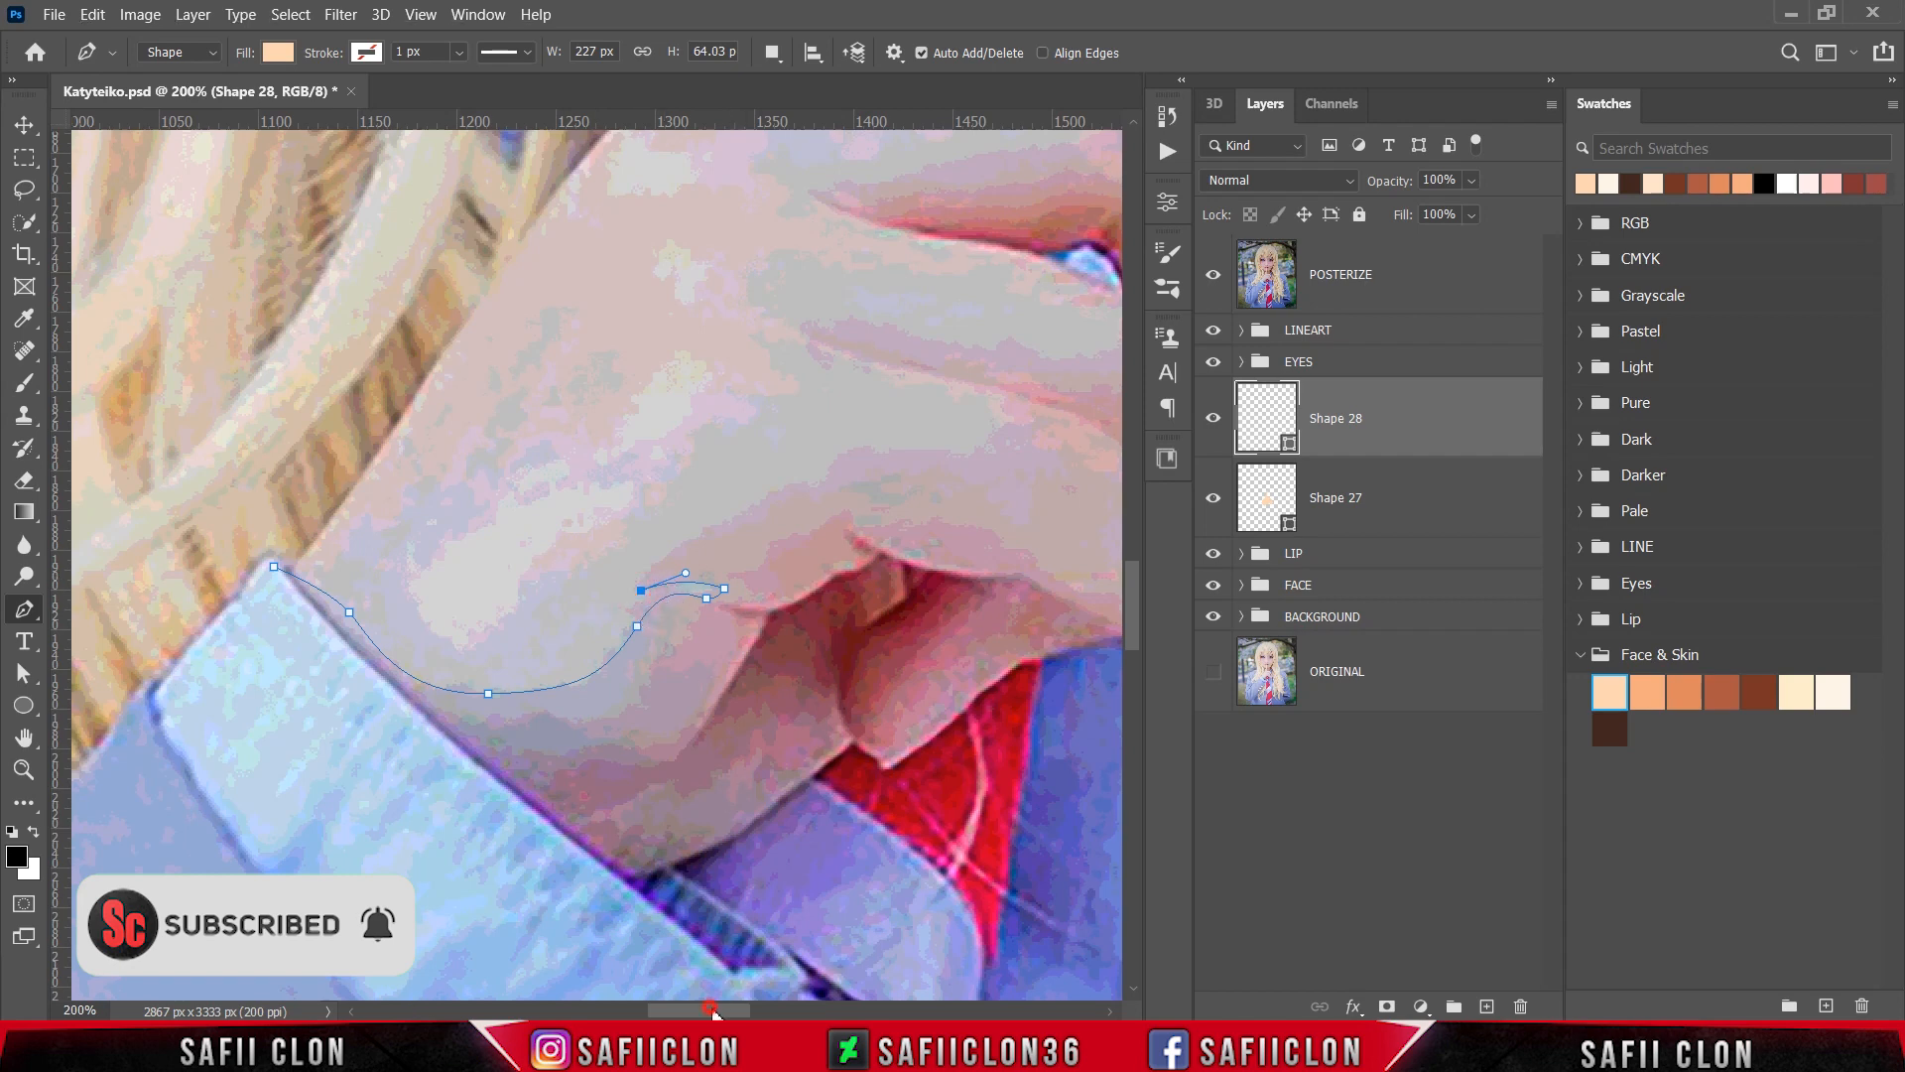
# Step: Continue the tone path along the long lower finger's shading and back to the crease below the middle finger
pyautogui.hscroll(2, 659, 613)
pyautogui.moveTo(682, 489); pyautogui.dragTo(884, 404)
pyautogui.click(741, 476)
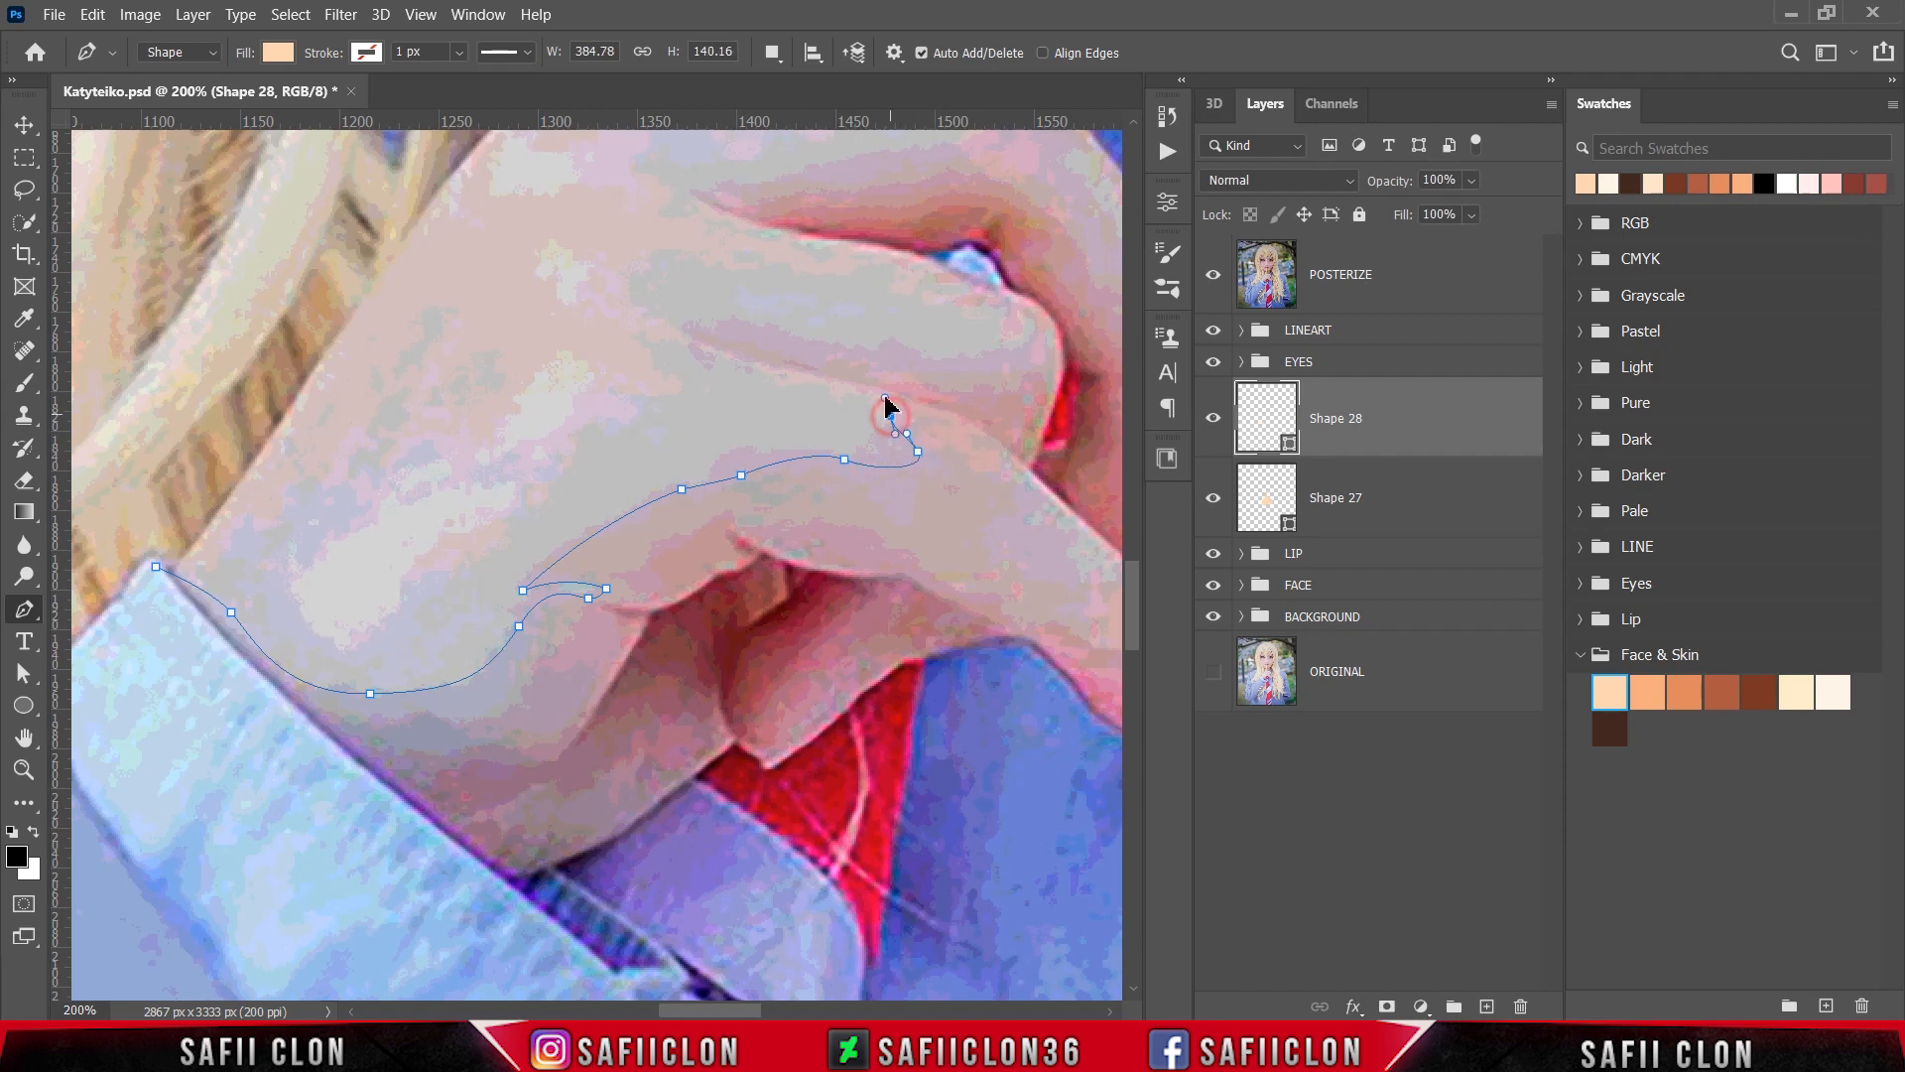
pyautogui.moveTo(729, 366); pyautogui.dragTo(692, 358)
pyautogui.click(632, 309)
pyautogui.moveTo(611, 281); pyautogui.dragTo(596, 270)
# Step: Trace the tone edge along the middle finger's underside, around its tip and back along its upper edge
pyautogui.click(735, 335)
pyautogui.click(957, 362)
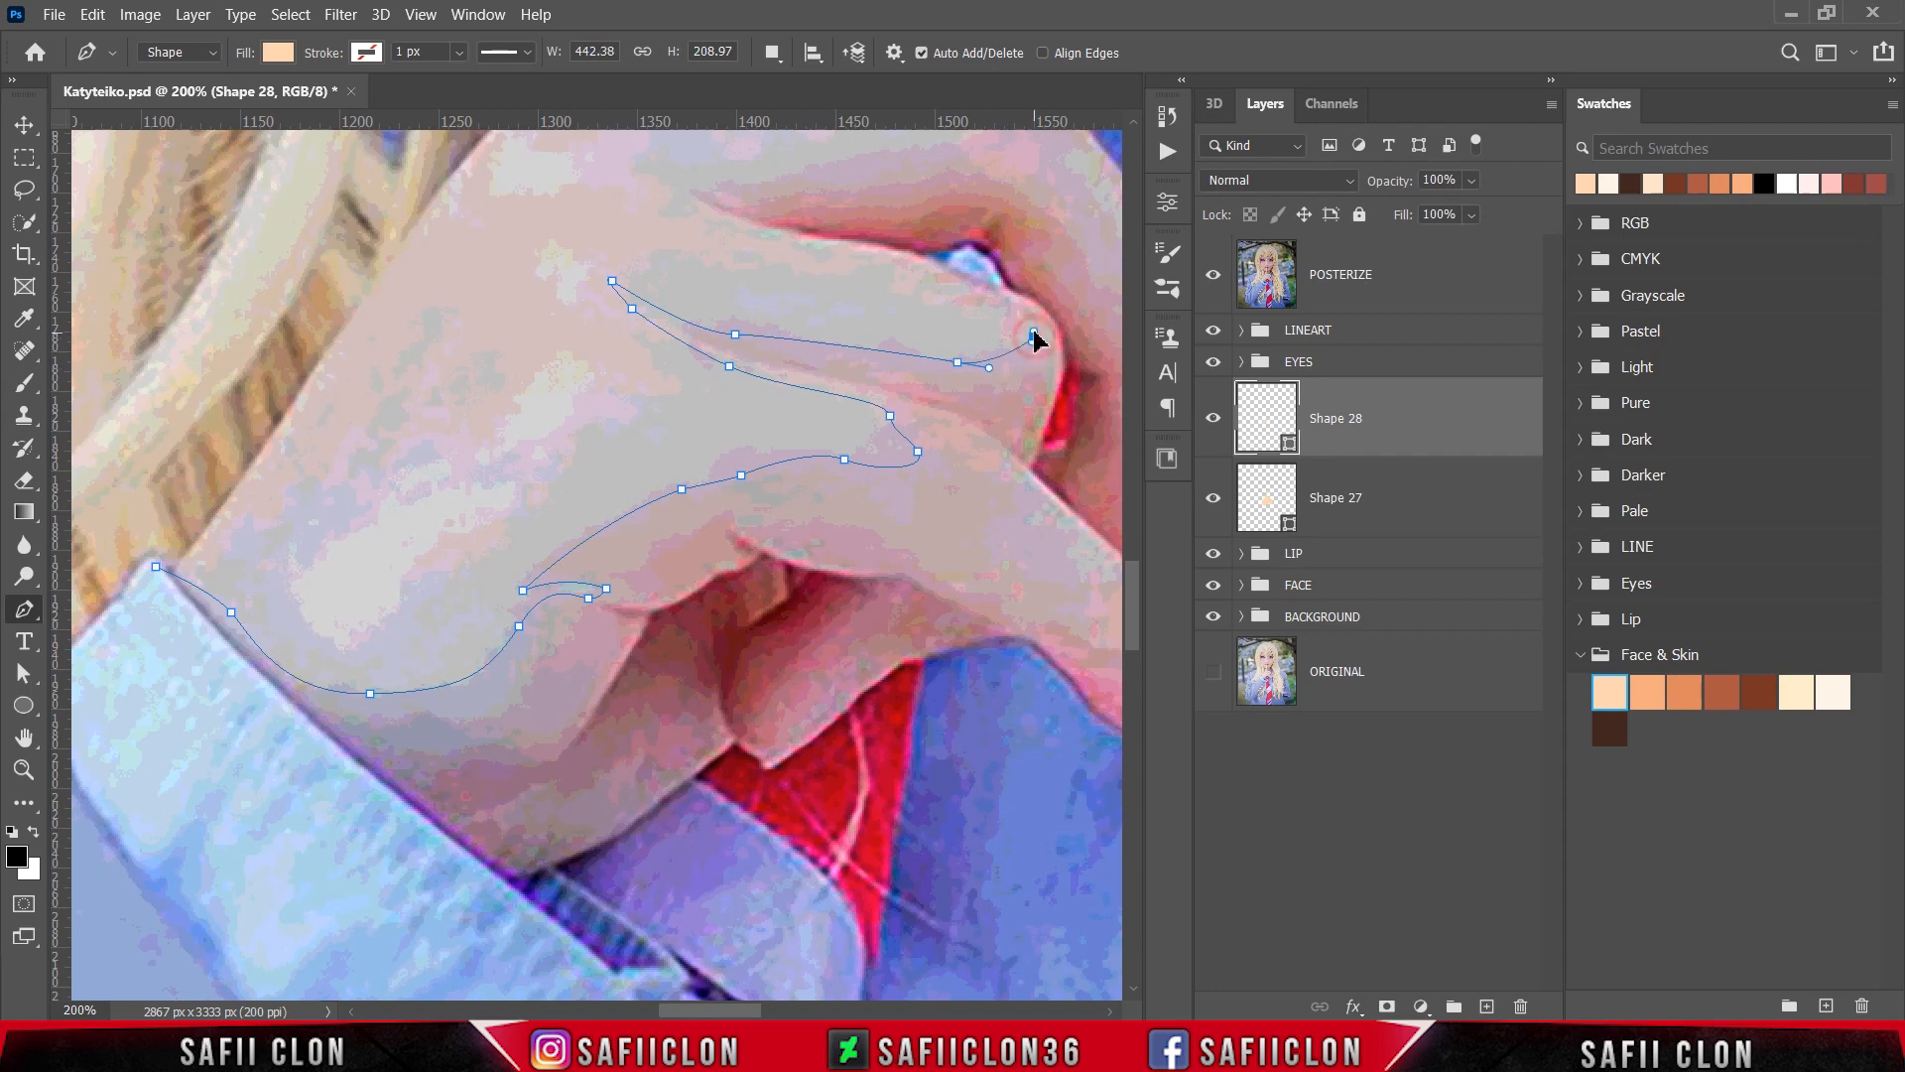
pyautogui.click(1033, 335)
pyautogui.moveTo(1053, 368); pyautogui.dragTo(1056, 394)
pyautogui.moveTo(1023, 309); pyautogui.dragTo(988, 297)
pyautogui.moveTo(877, 257); pyautogui.dragTo(840, 250)
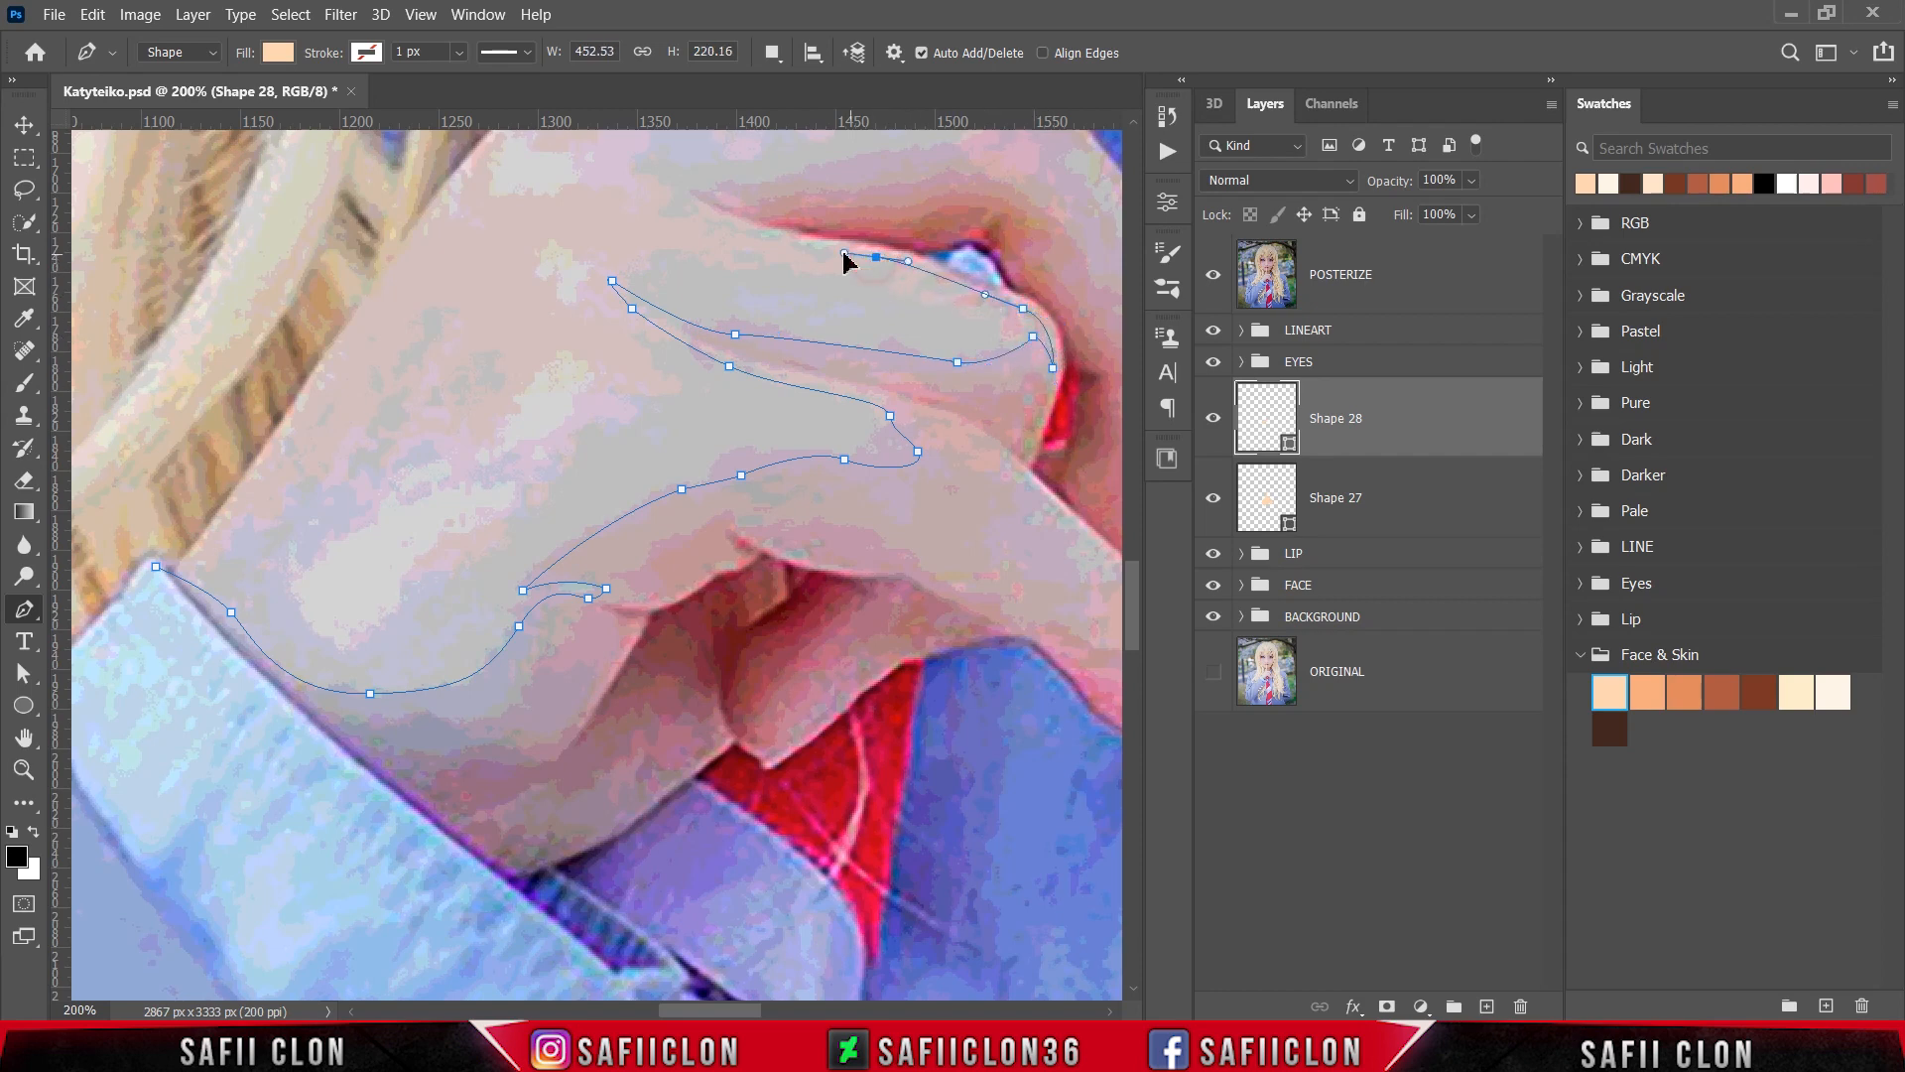
pyautogui.scroll(3, 794, 328)
pyautogui.moveTo(665, 306); pyautogui.dragTo(633, 271)
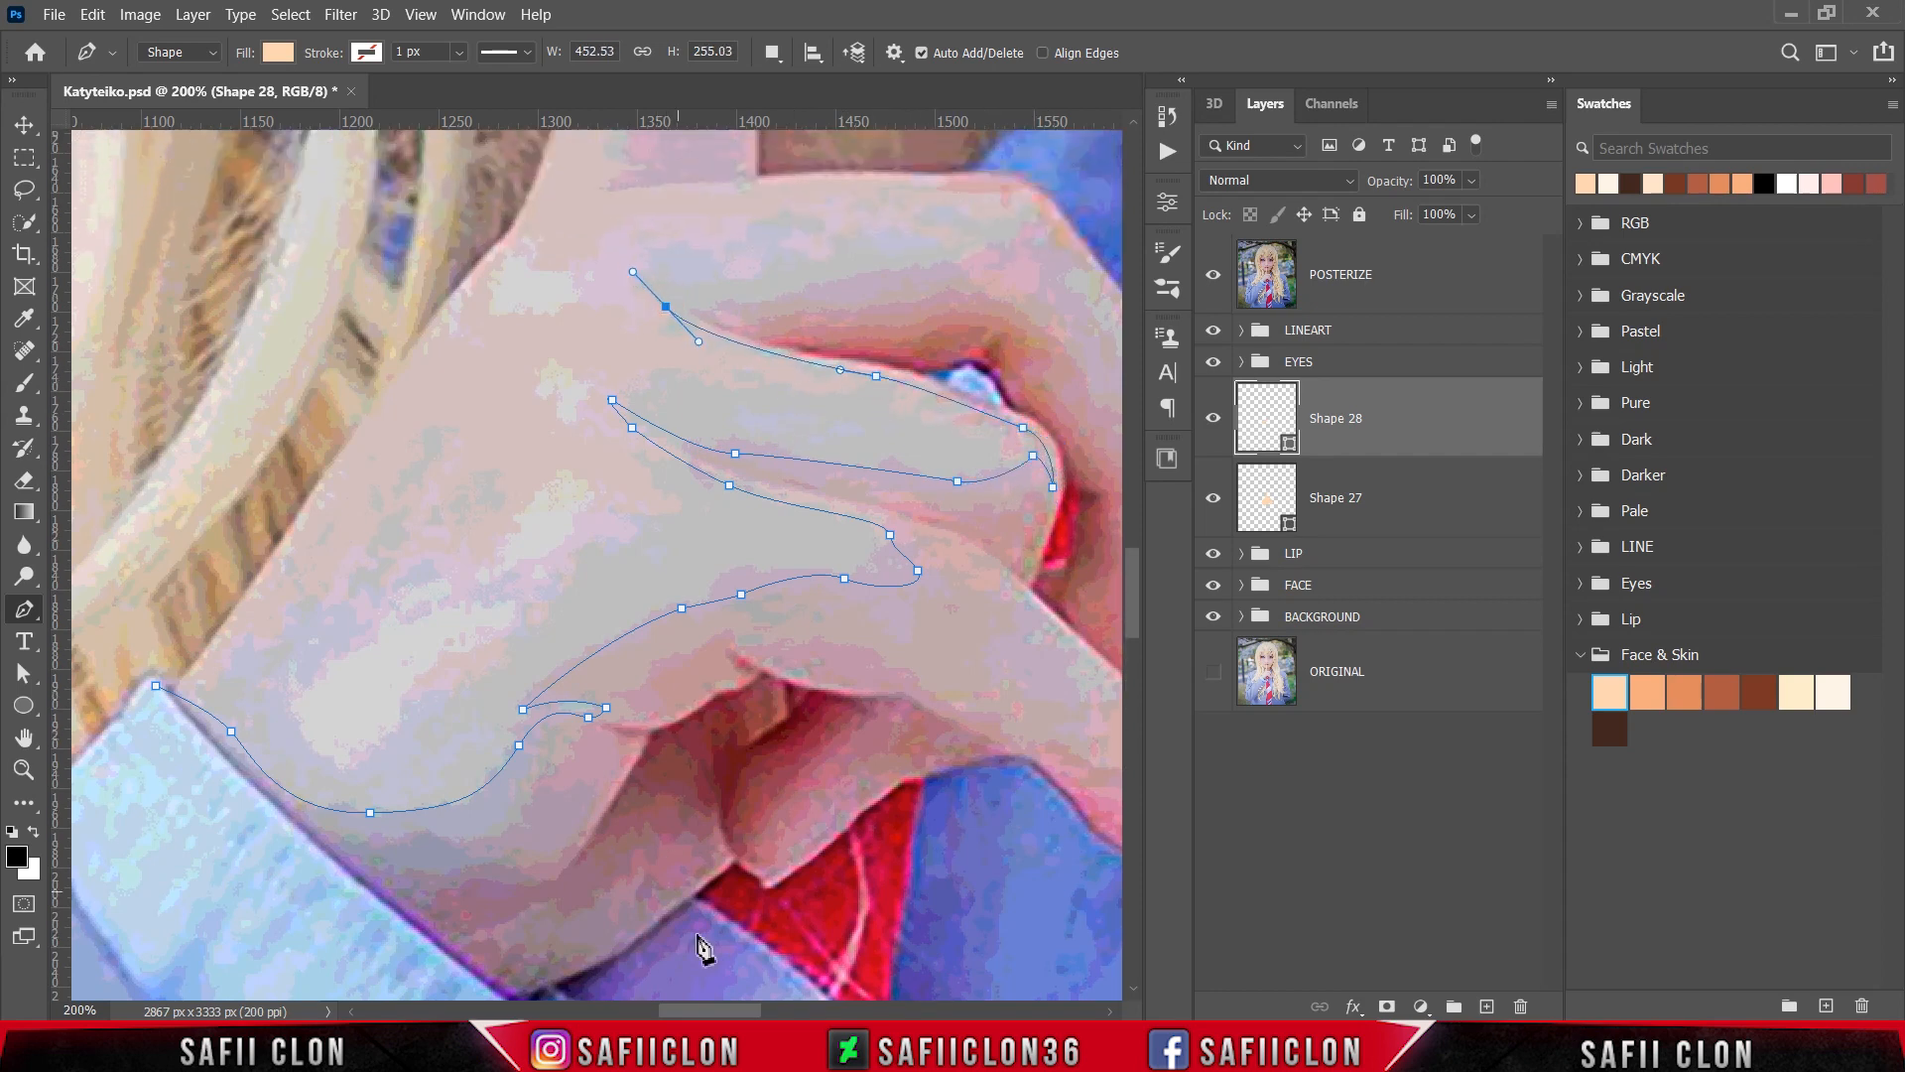
# Step: Trace the tone edge along the upper curled finger, around its knuckle and back to the base of the index finger
pyautogui.hscroll(5, 714, 646)
pyautogui.scroll(5, 714, 646)
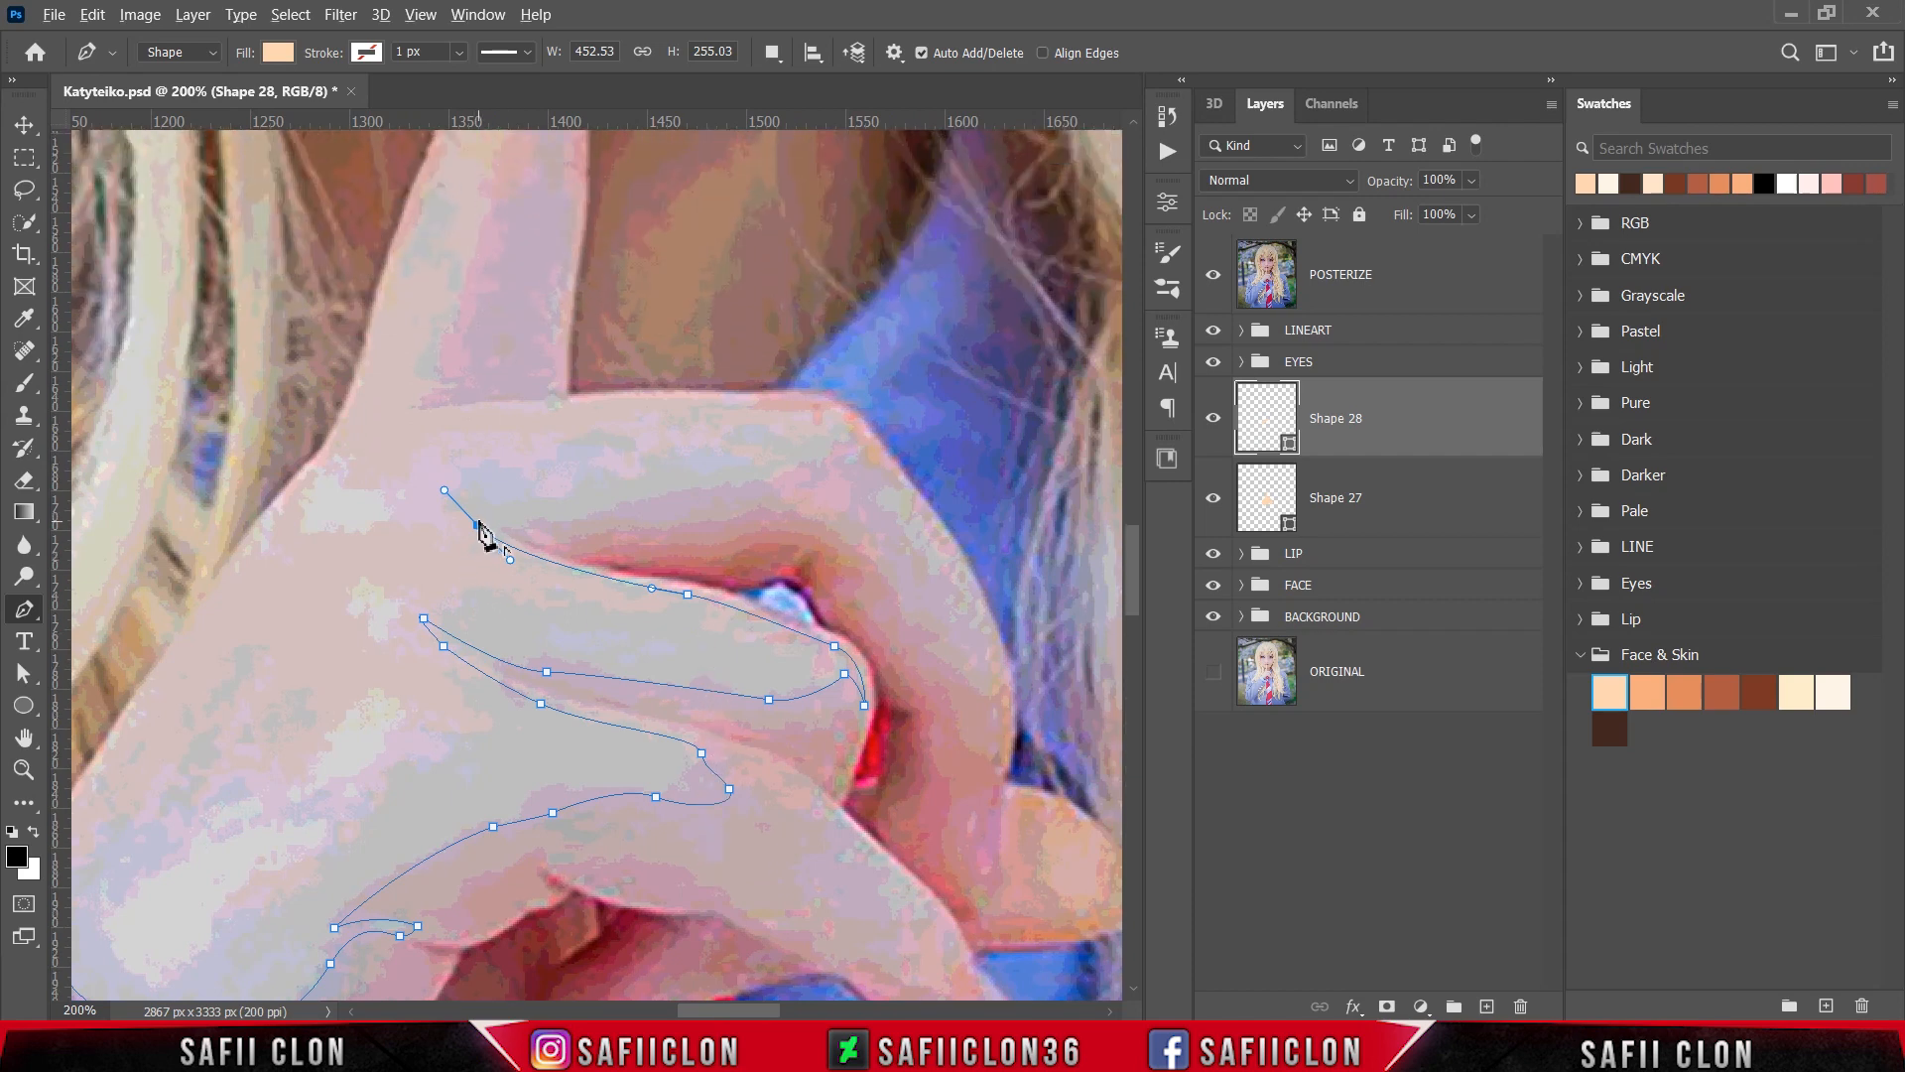
pyautogui.moveTo(754, 483); pyautogui.dragTo(874, 464)
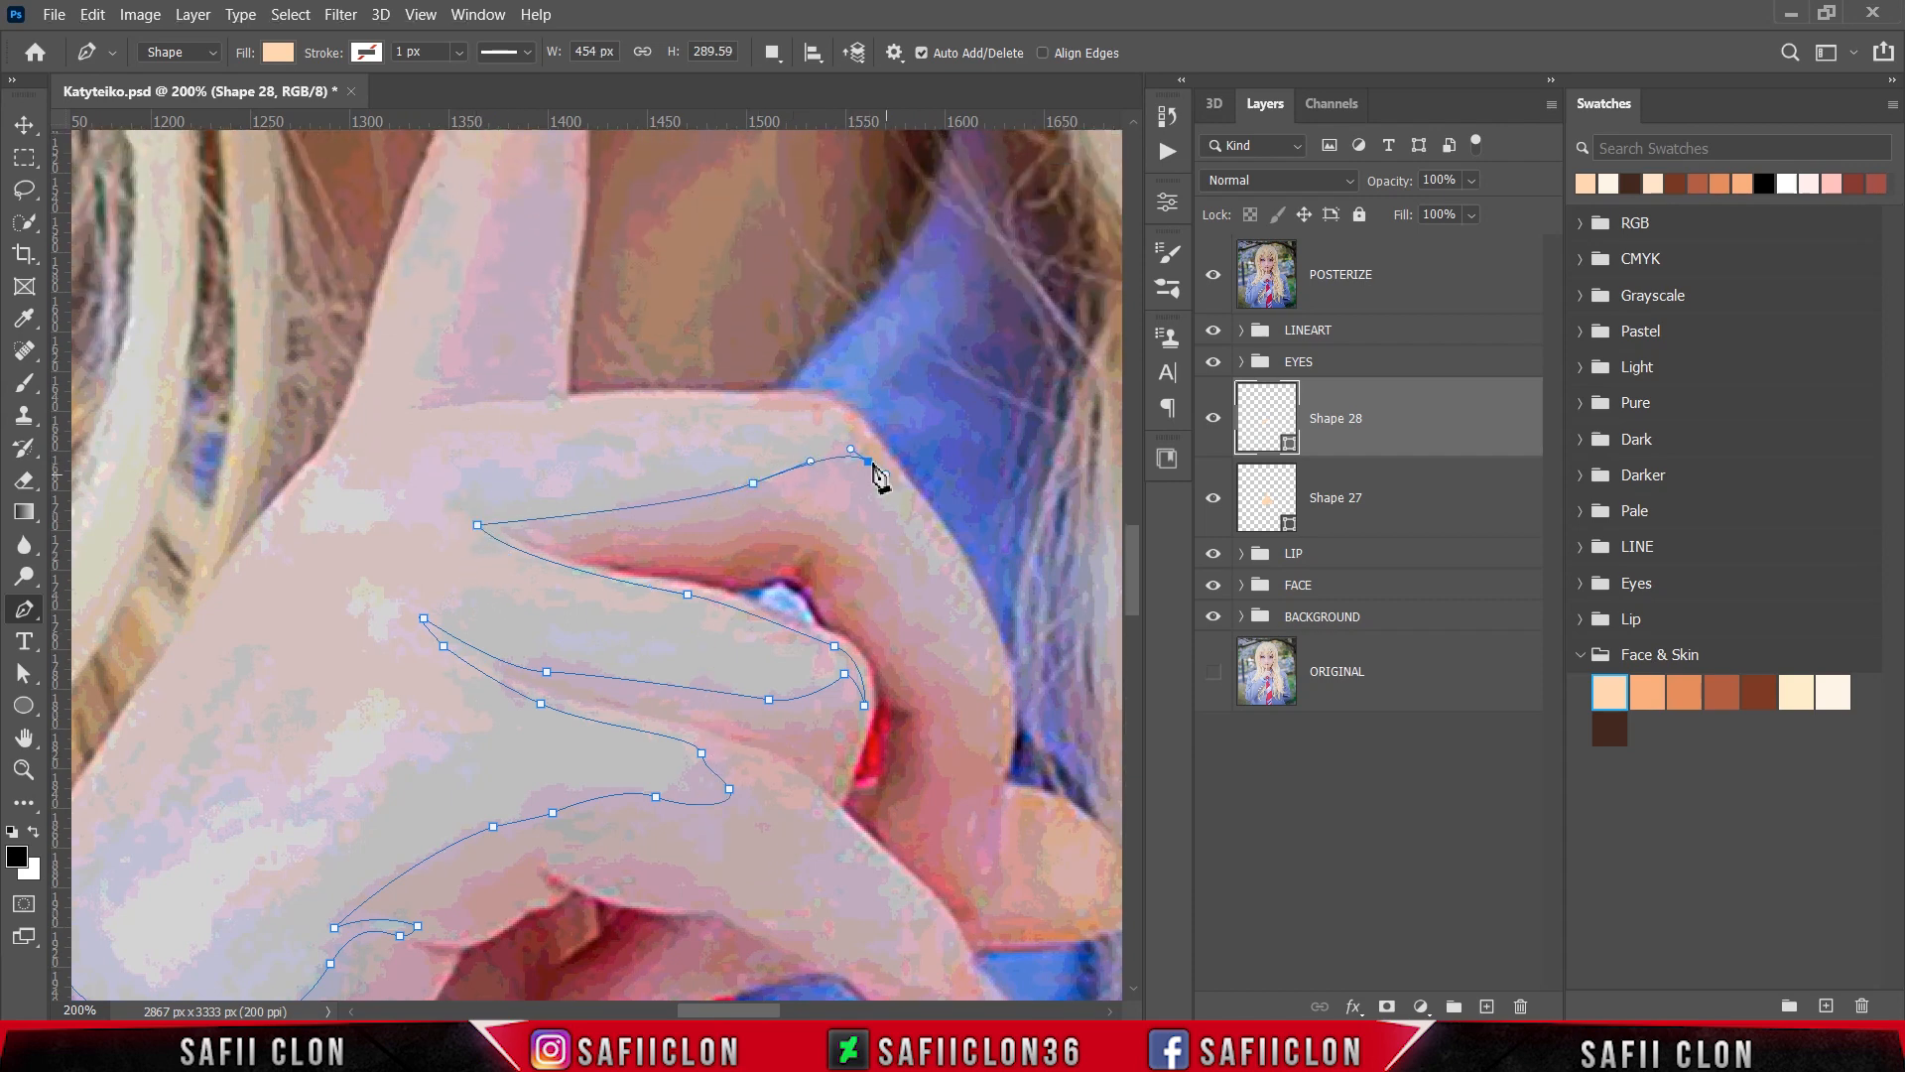
pyautogui.moveTo(936, 577); pyautogui.dragTo(969, 613)
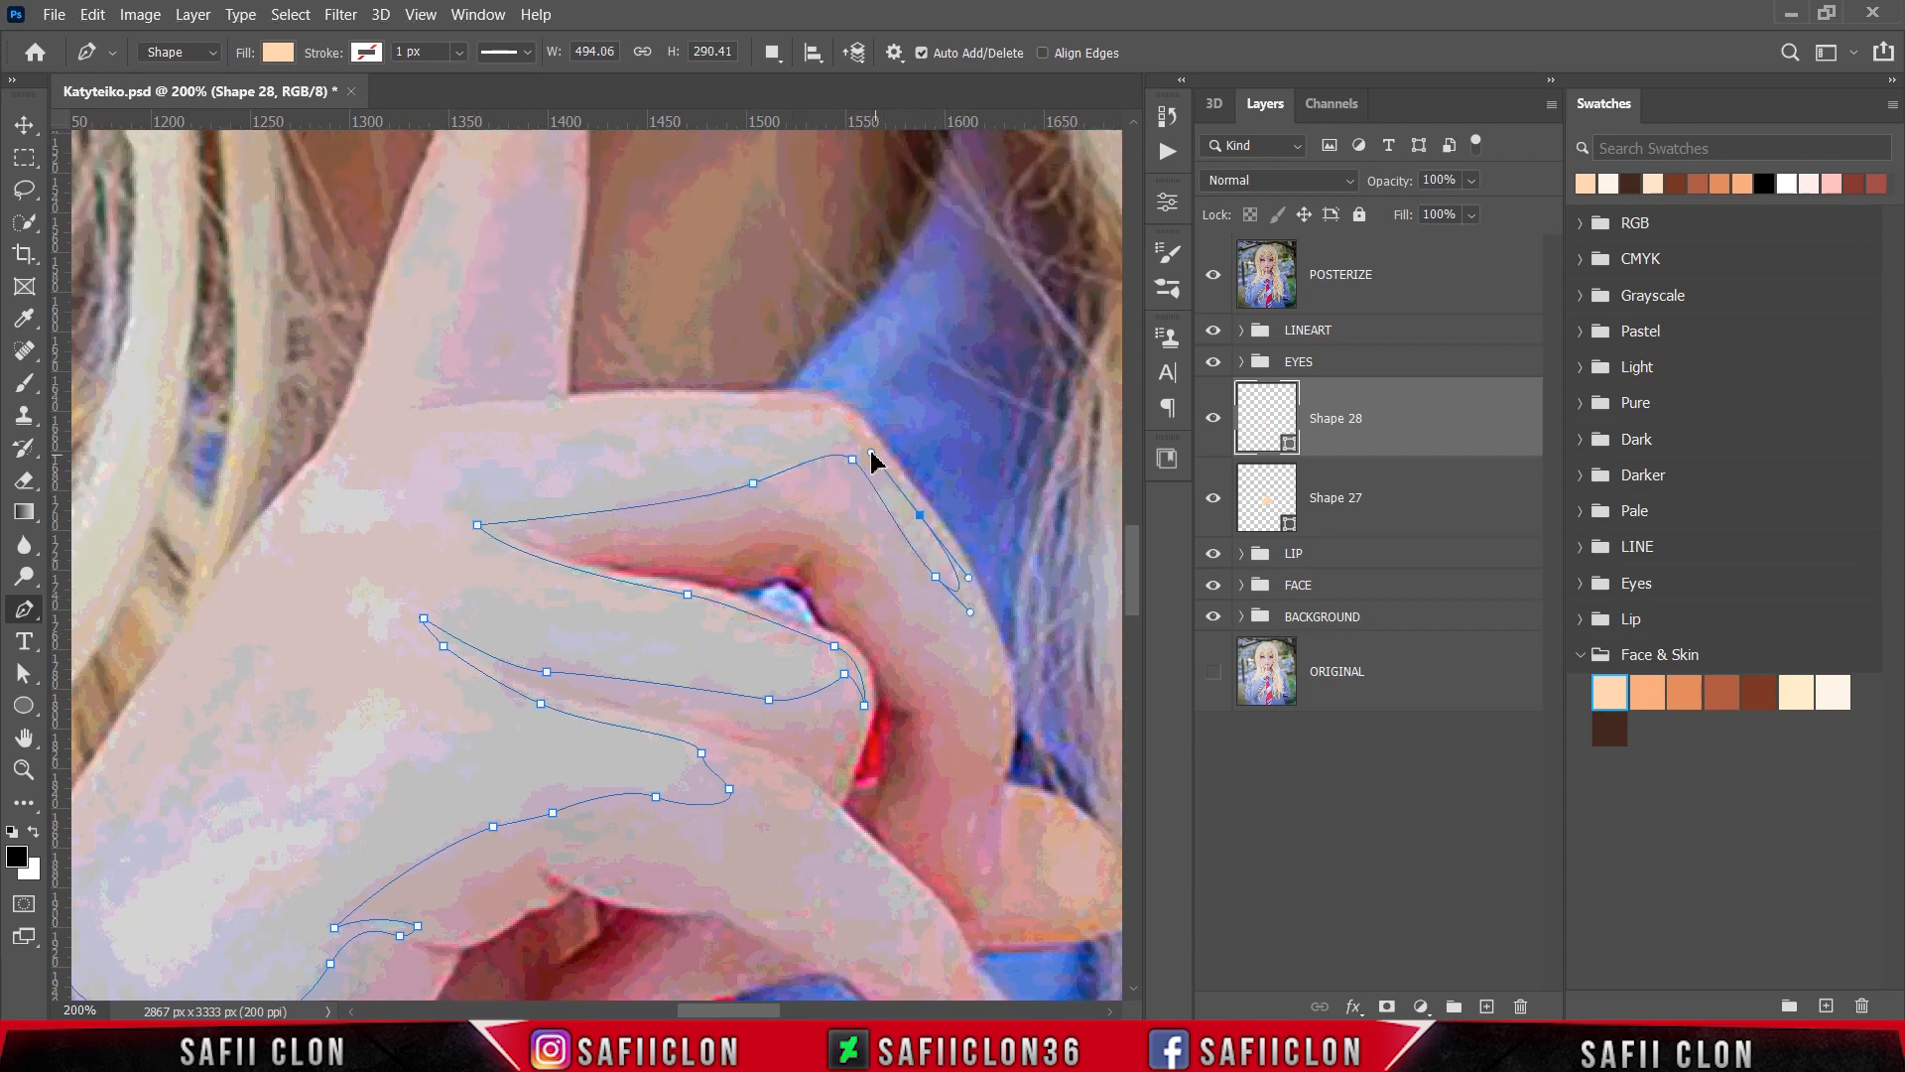
pyautogui.moveTo(806, 410); pyautogui.dragTo(758, 408)
pyautogui.moveTo(563, 404); pyautogui.dragTo(480, 408)
pyautogui.click(390, 414)
# Step: Continue the tone path up the middle of the raised index finger, including the notch at its joint
pyautogui.scroll(3, 402, 437)
pyautogui.click(465, 549)
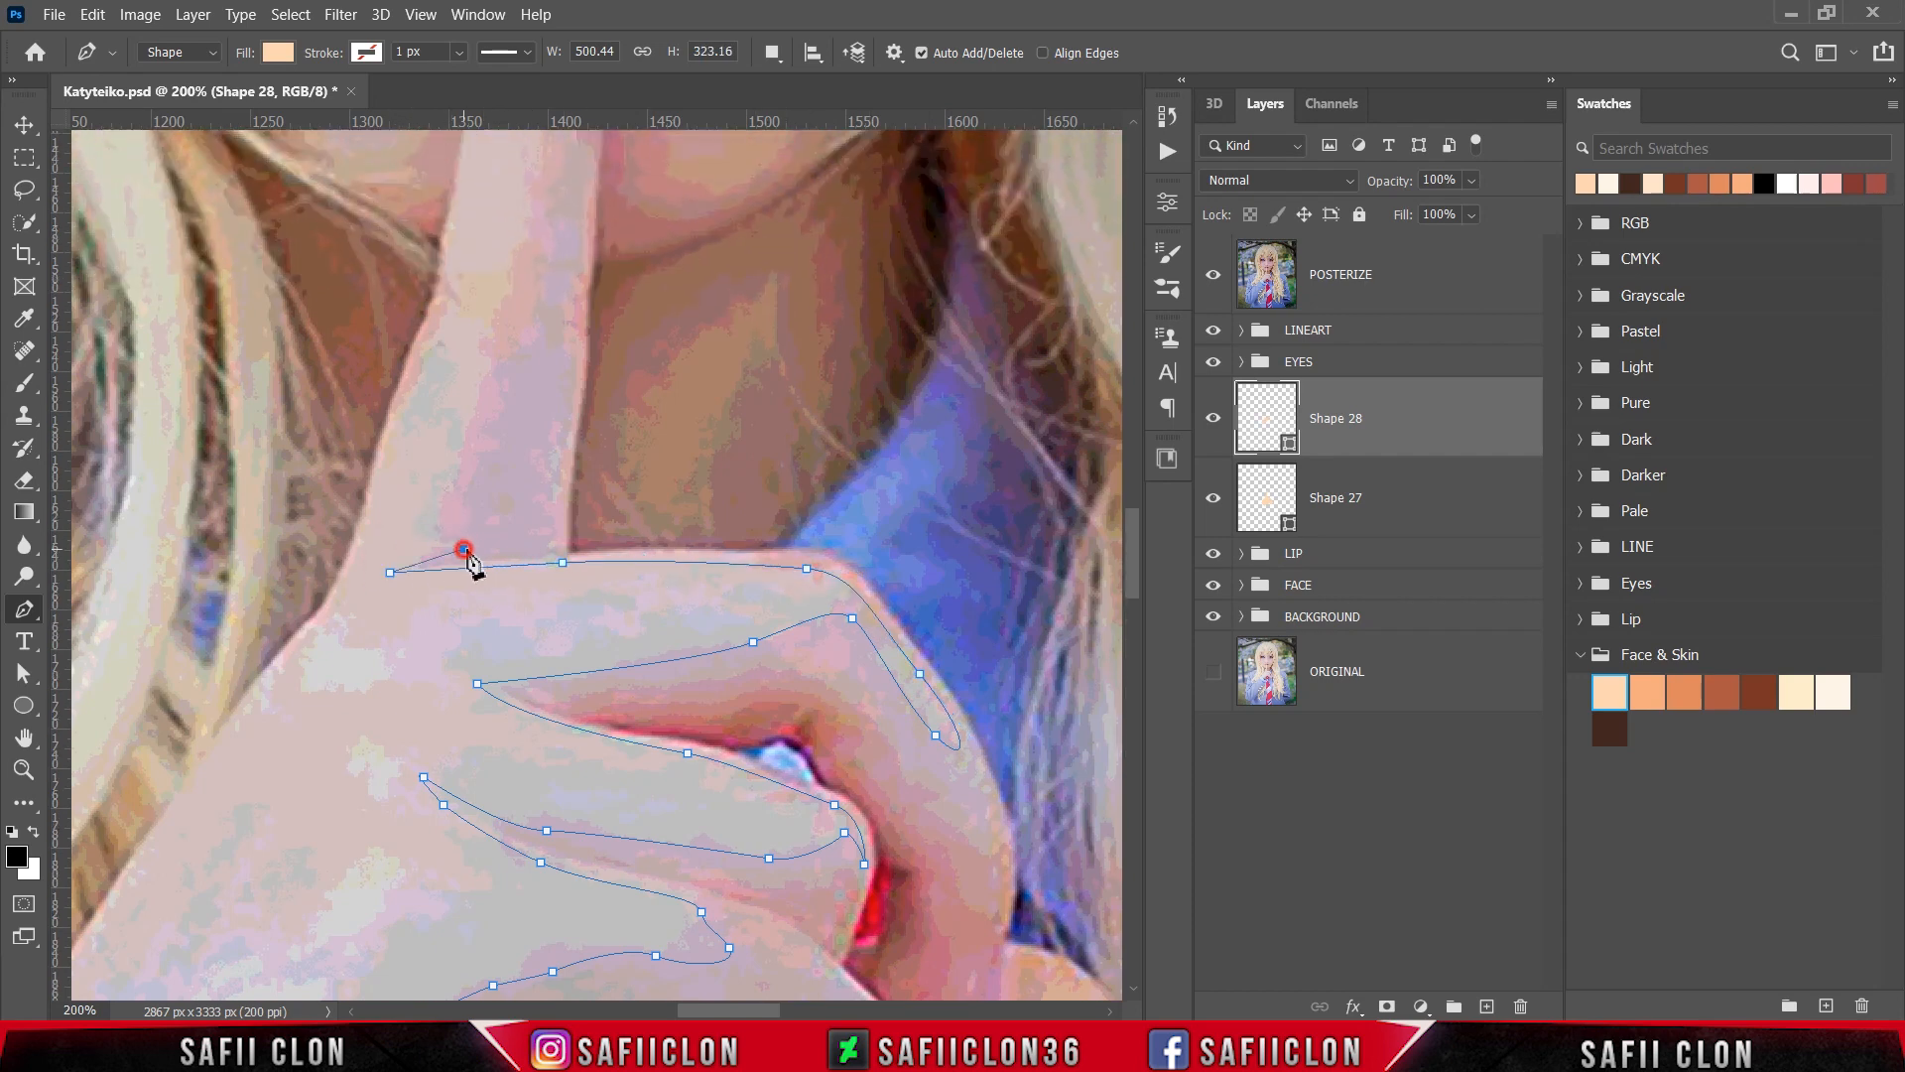
pyautogui.click(437, 529)
pyautogui.moveTo(481, 384); pyautogui.dragTo(532, 353)
pyautogui.scroll(3, 506, 407)
pyautogui.scroll(3, 536, 357)
pyautogui.click(543, 498)
pyautogui.click(527, 488)
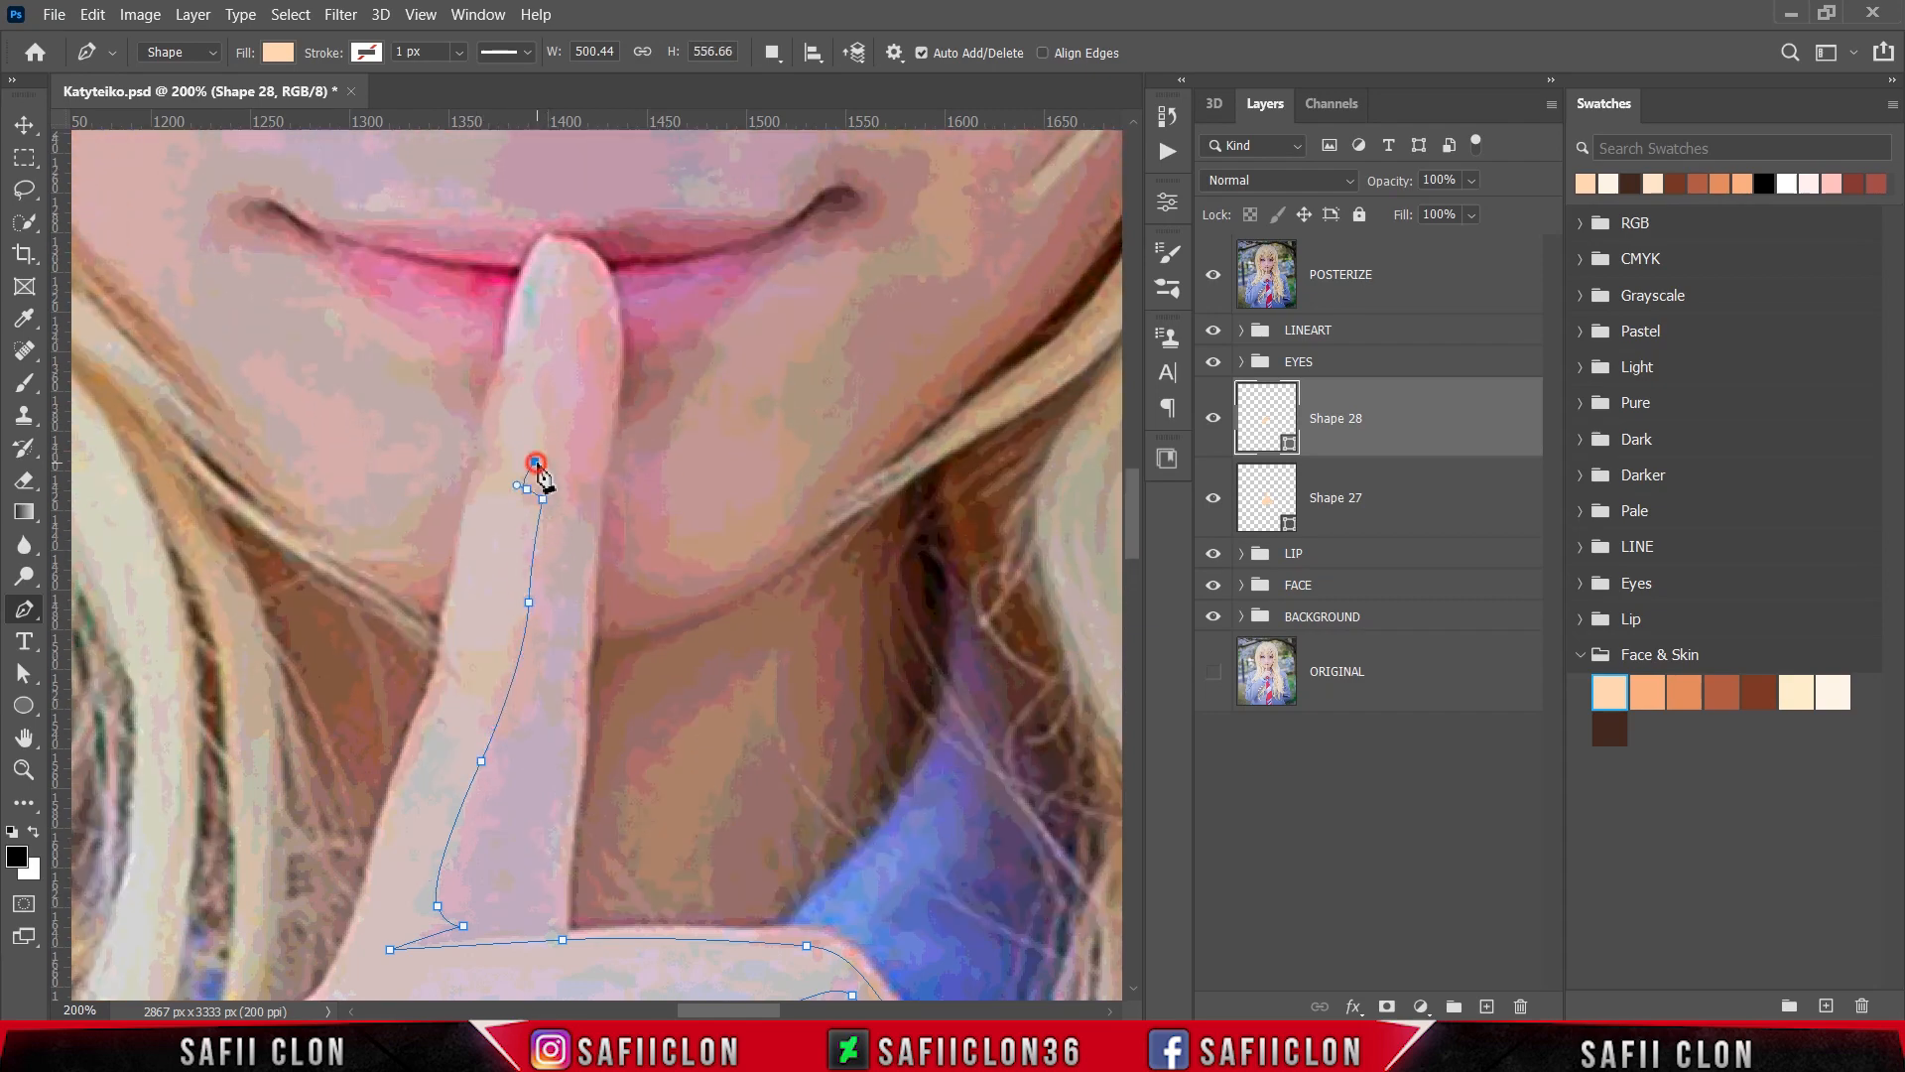
pyautogui.moveTo(534, 462); pyautogui.dragTo(567, 331)
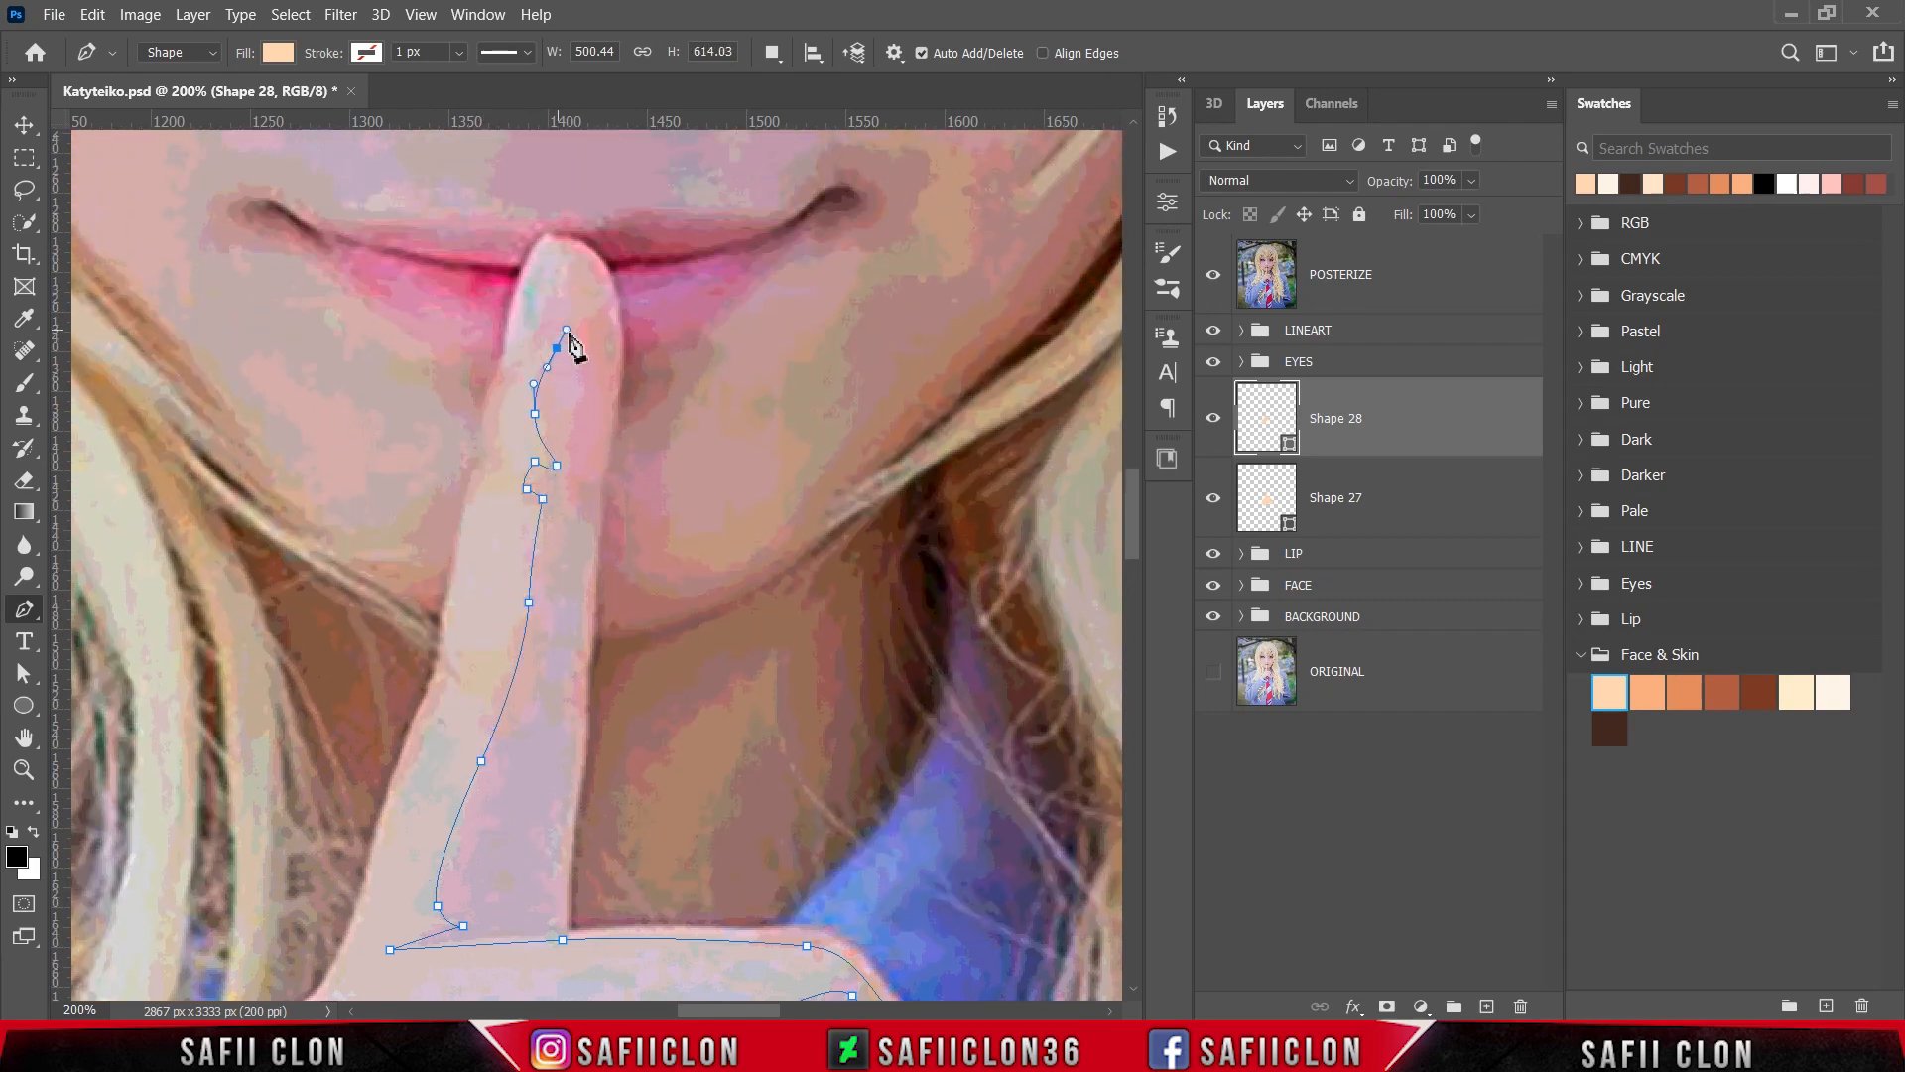
# Step: Compare the index finger with the line art and carry the tone path over the fingertip
pyautogui.click(1214, 282)
pyautogui.click(1214, 282)
pyautogui.moveTo(547, 230); pyautogui.dragTo(518, 211)
pyautogui.moveTo(647, 269); pyautogui.dragTo(699, 335)
# Step: Carry the tone path from the index fingertip around the outside of the hand, past the curled fingers
pyautogui.hotkey('ctrl', '-')
pyautogui.hotkey('ctrl', '-')
pyautogui.scroll(-4, 734, 417)
pyautogui.click(799, 531)
pyautogui.click(828, 696)
pyautogui.moveTo(812, 775); pyautogui.dragTo(785, 797)
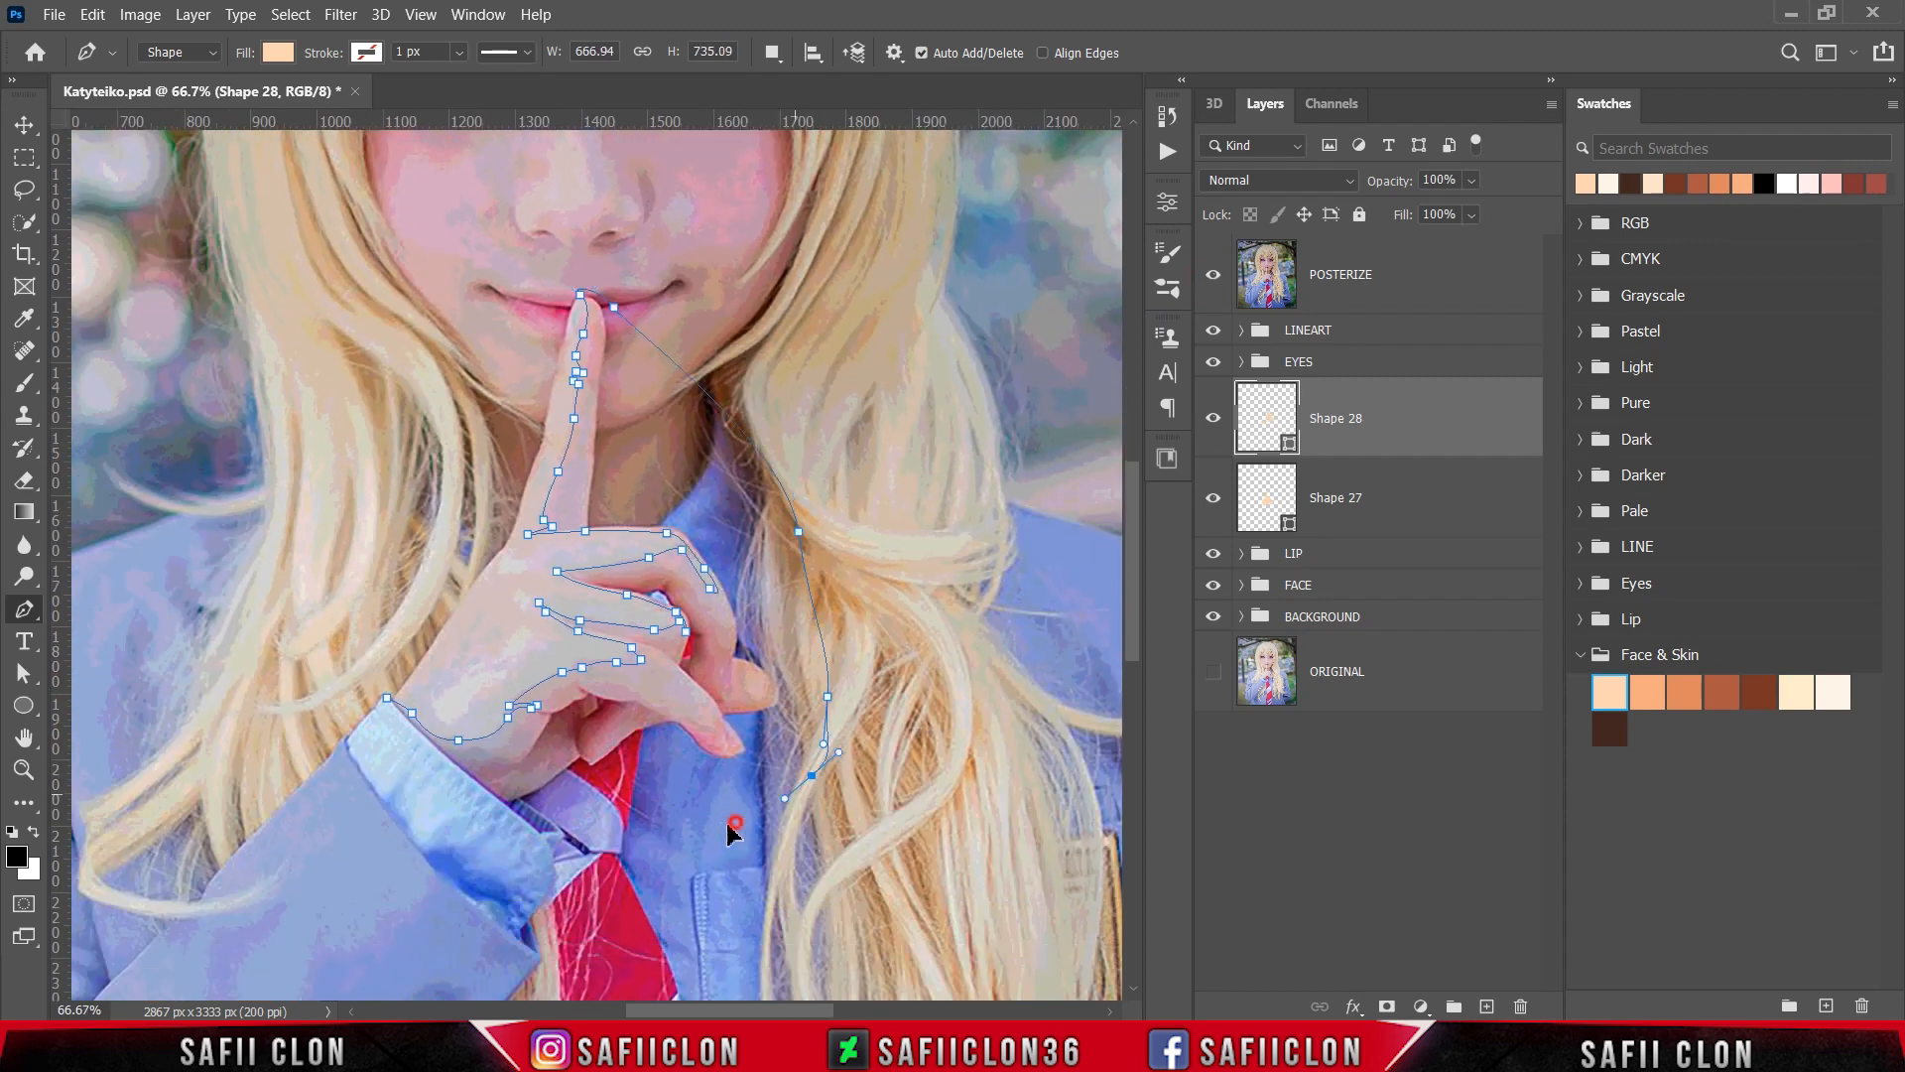
# Step: Run the tone path loosely beneath the hand, hide the POSTERIZE reference and close the shape at the wrist
pyautogui.click(735, 821)
pyautogui.click(603, 847)
pyautogui.click(537, 847)
pyautogui.click(1213, 275)
pyautogui.click(432, 829)
pyautogui.click(385, 747)
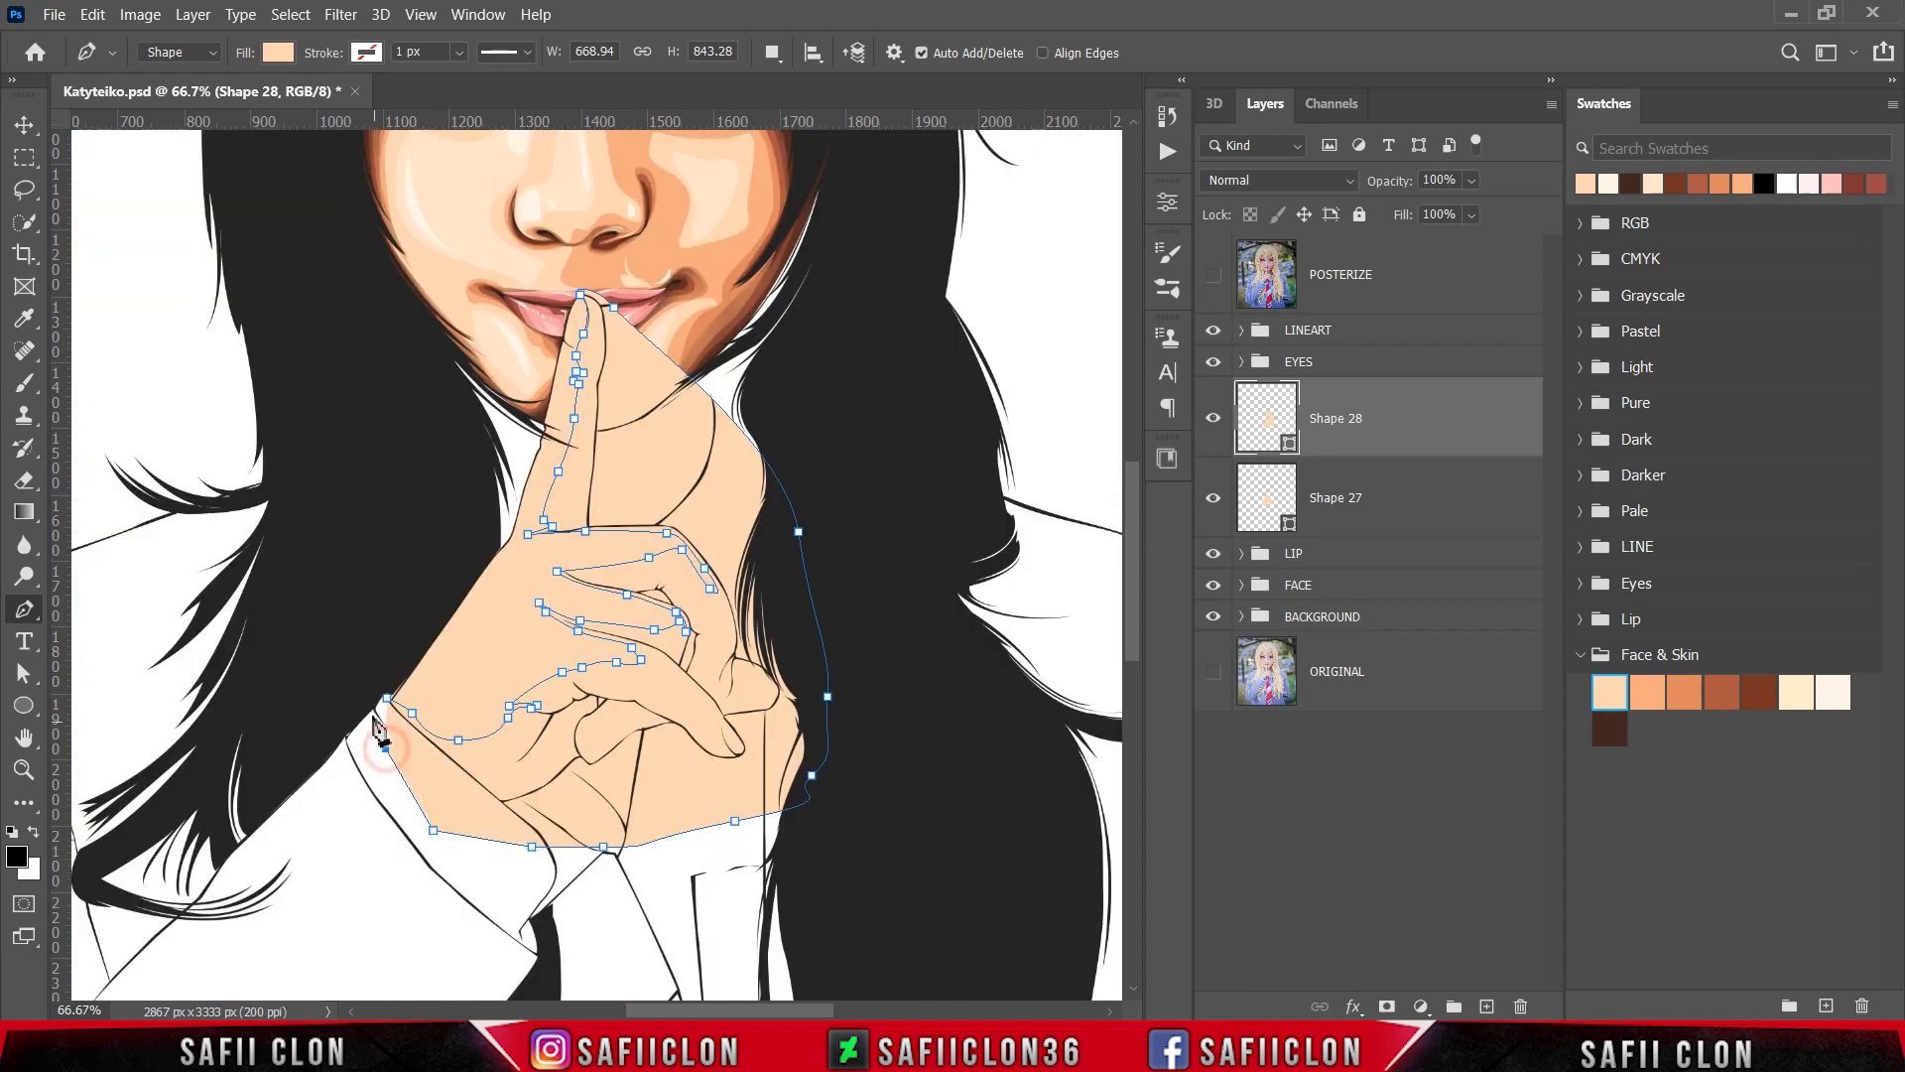
pyautogui.click(371, 713)
pyautogui.click(387, 697)
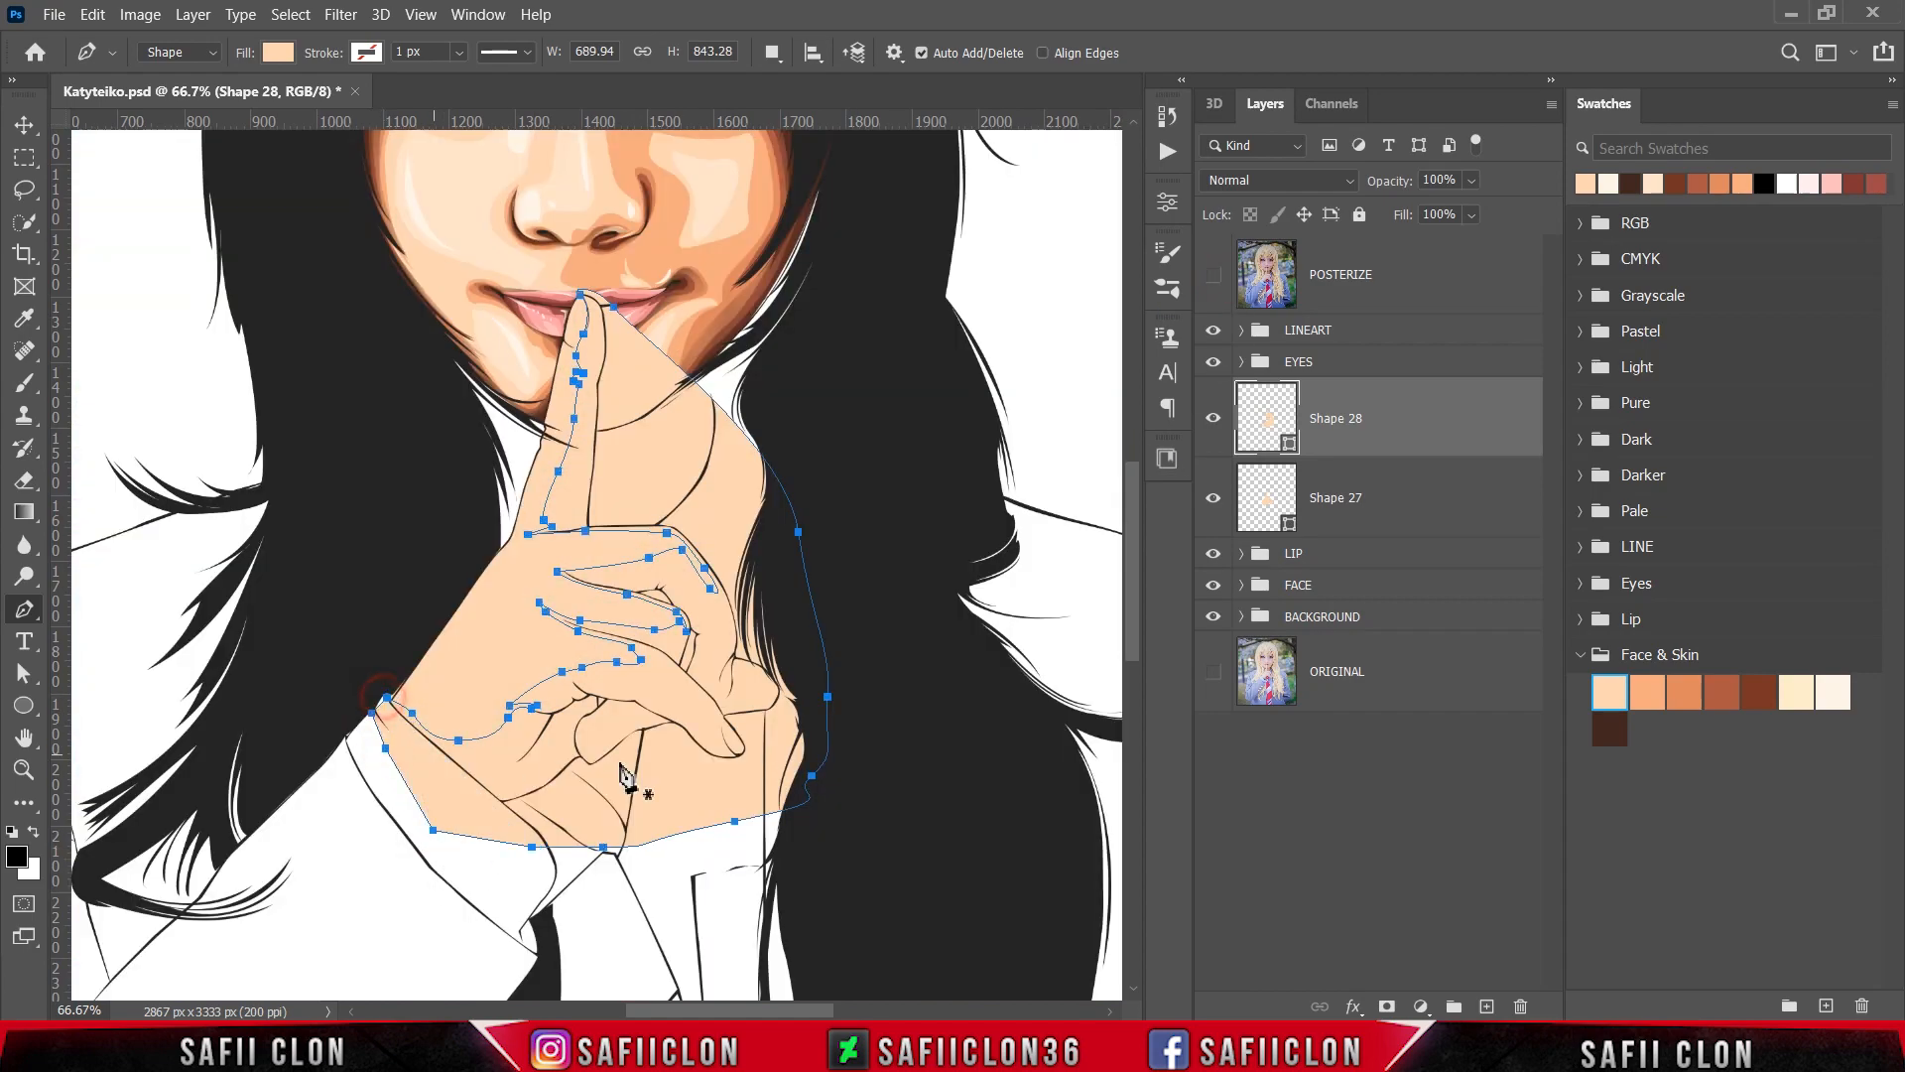
# Step: Fill the Shape 28 tone with the Face & Skin colour f5ac81 and clip it to the base hand shape
pyautogui.doubleClick(1290, 444)
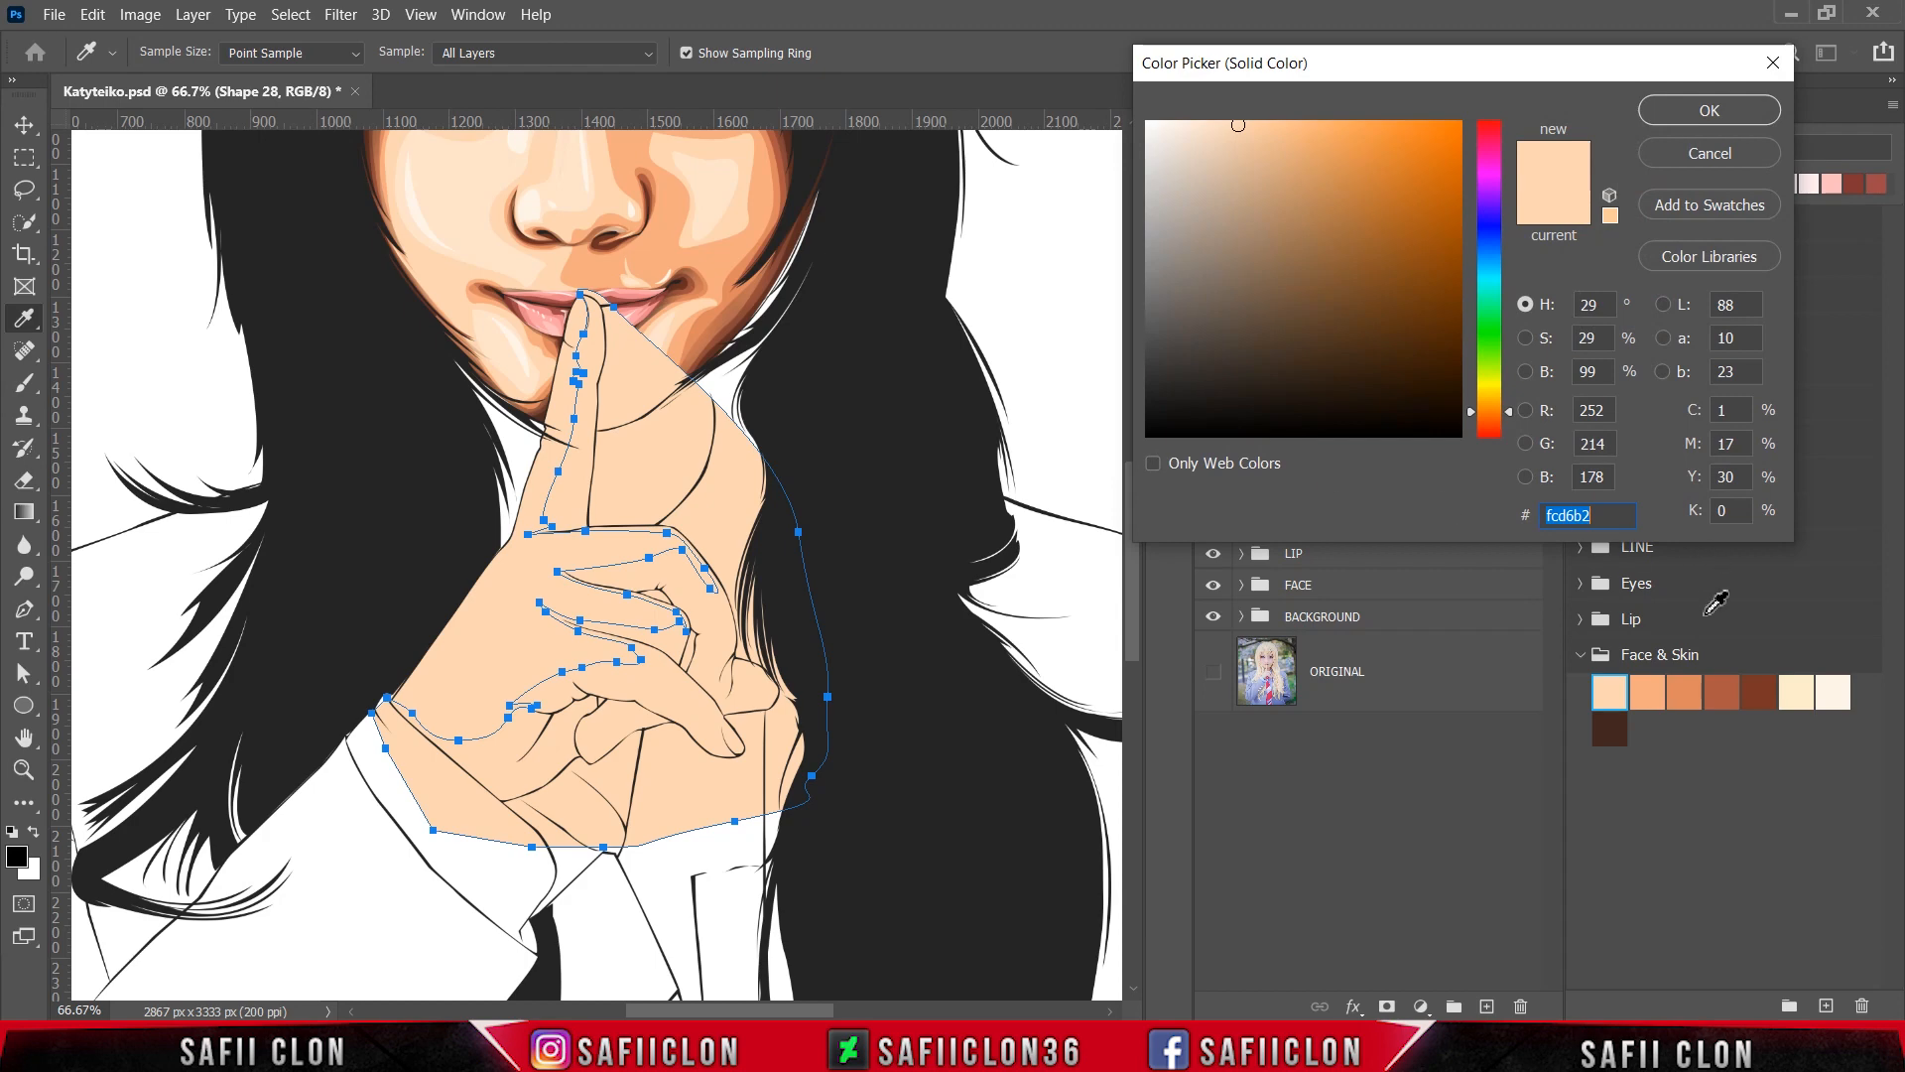
pyautogui.click(1652, 695)
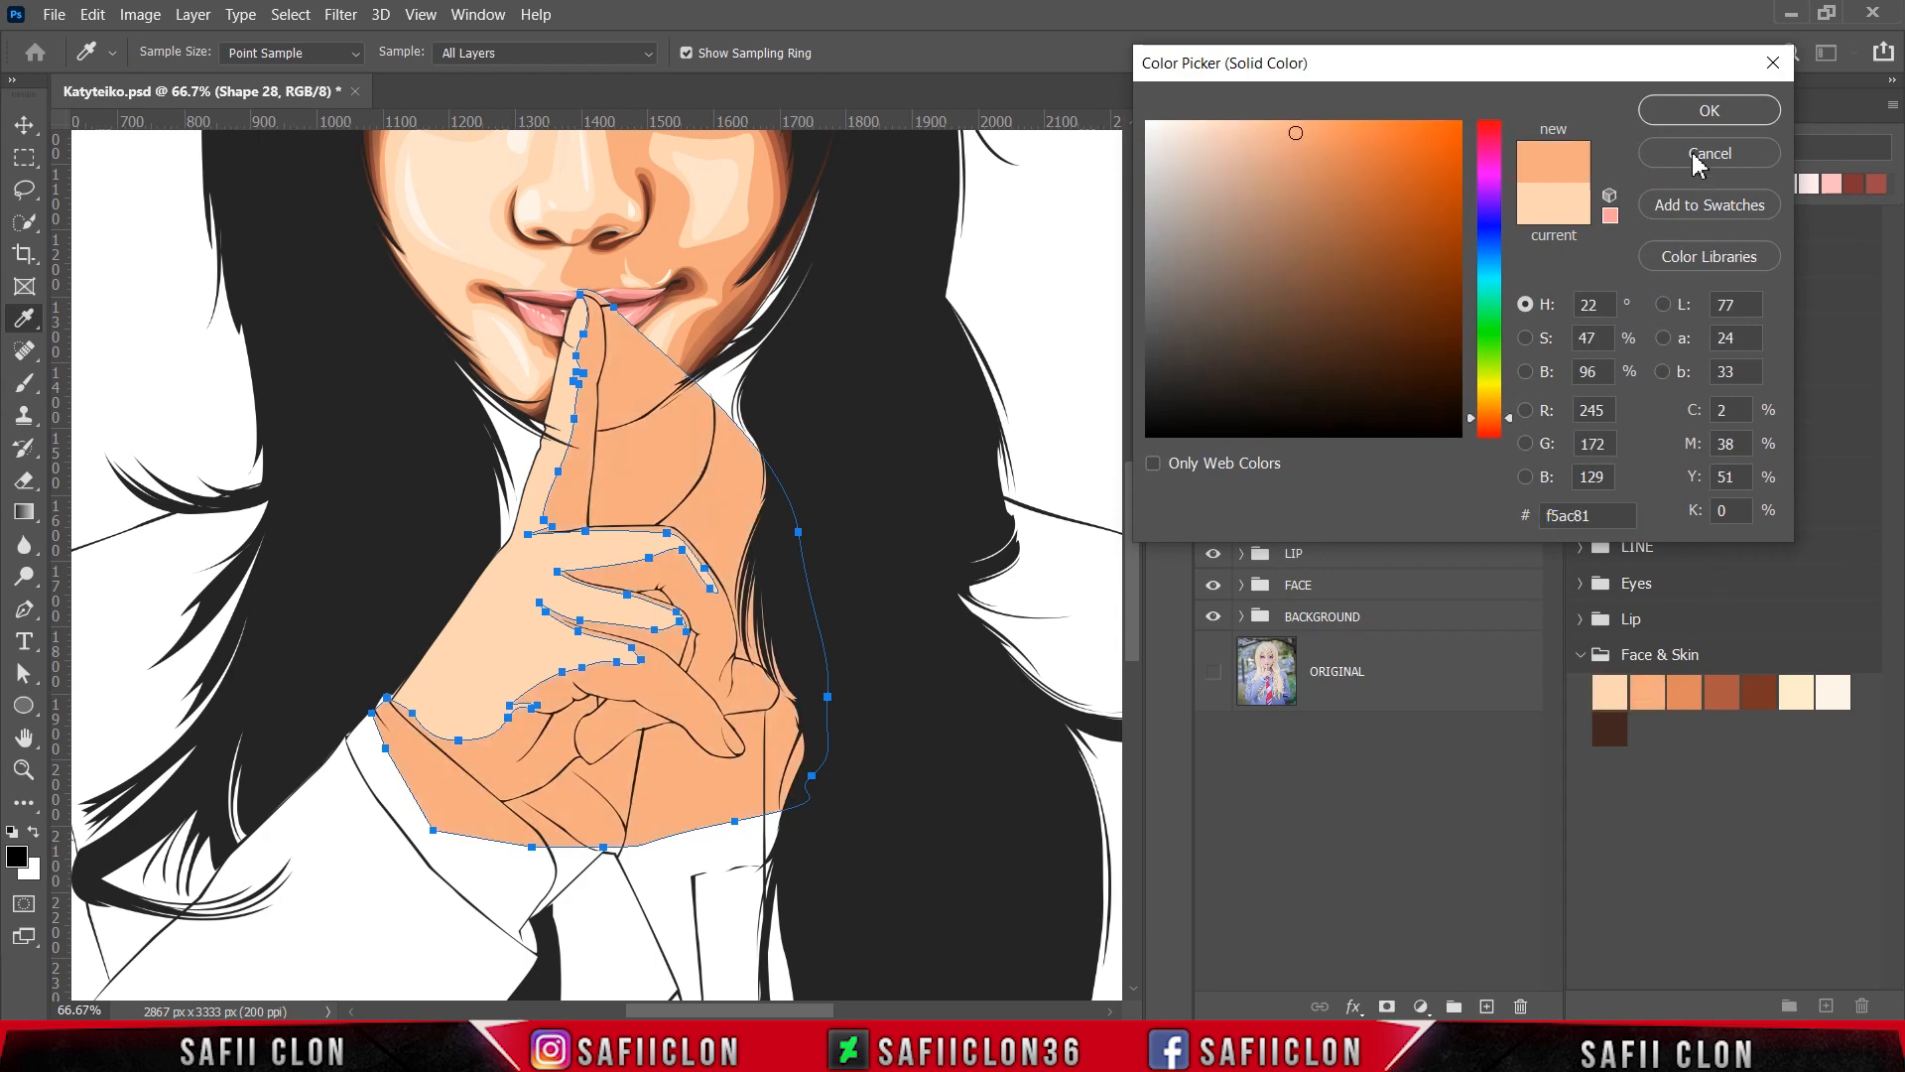
pyautogui.click(1701, 114)
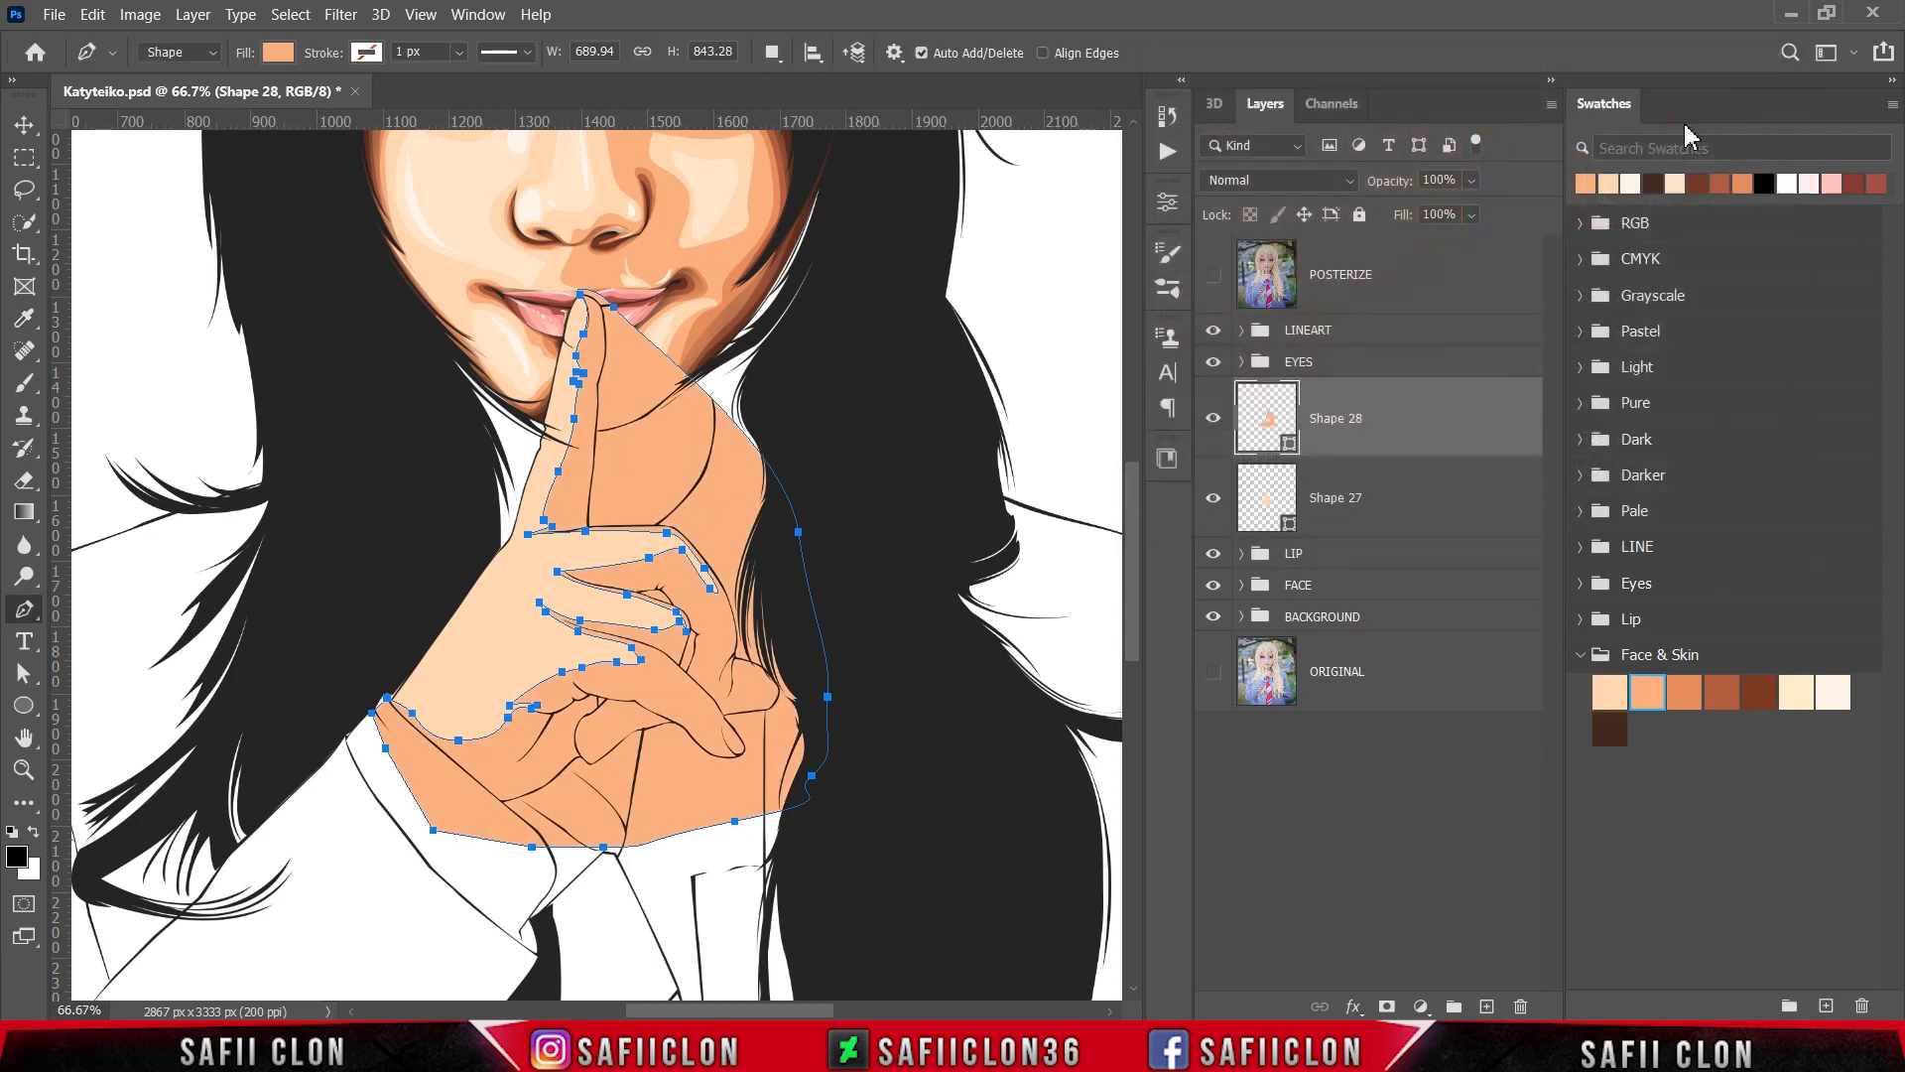
pyautogui.rightClick(1404, 417)
pyautogui.click(1489, 454)
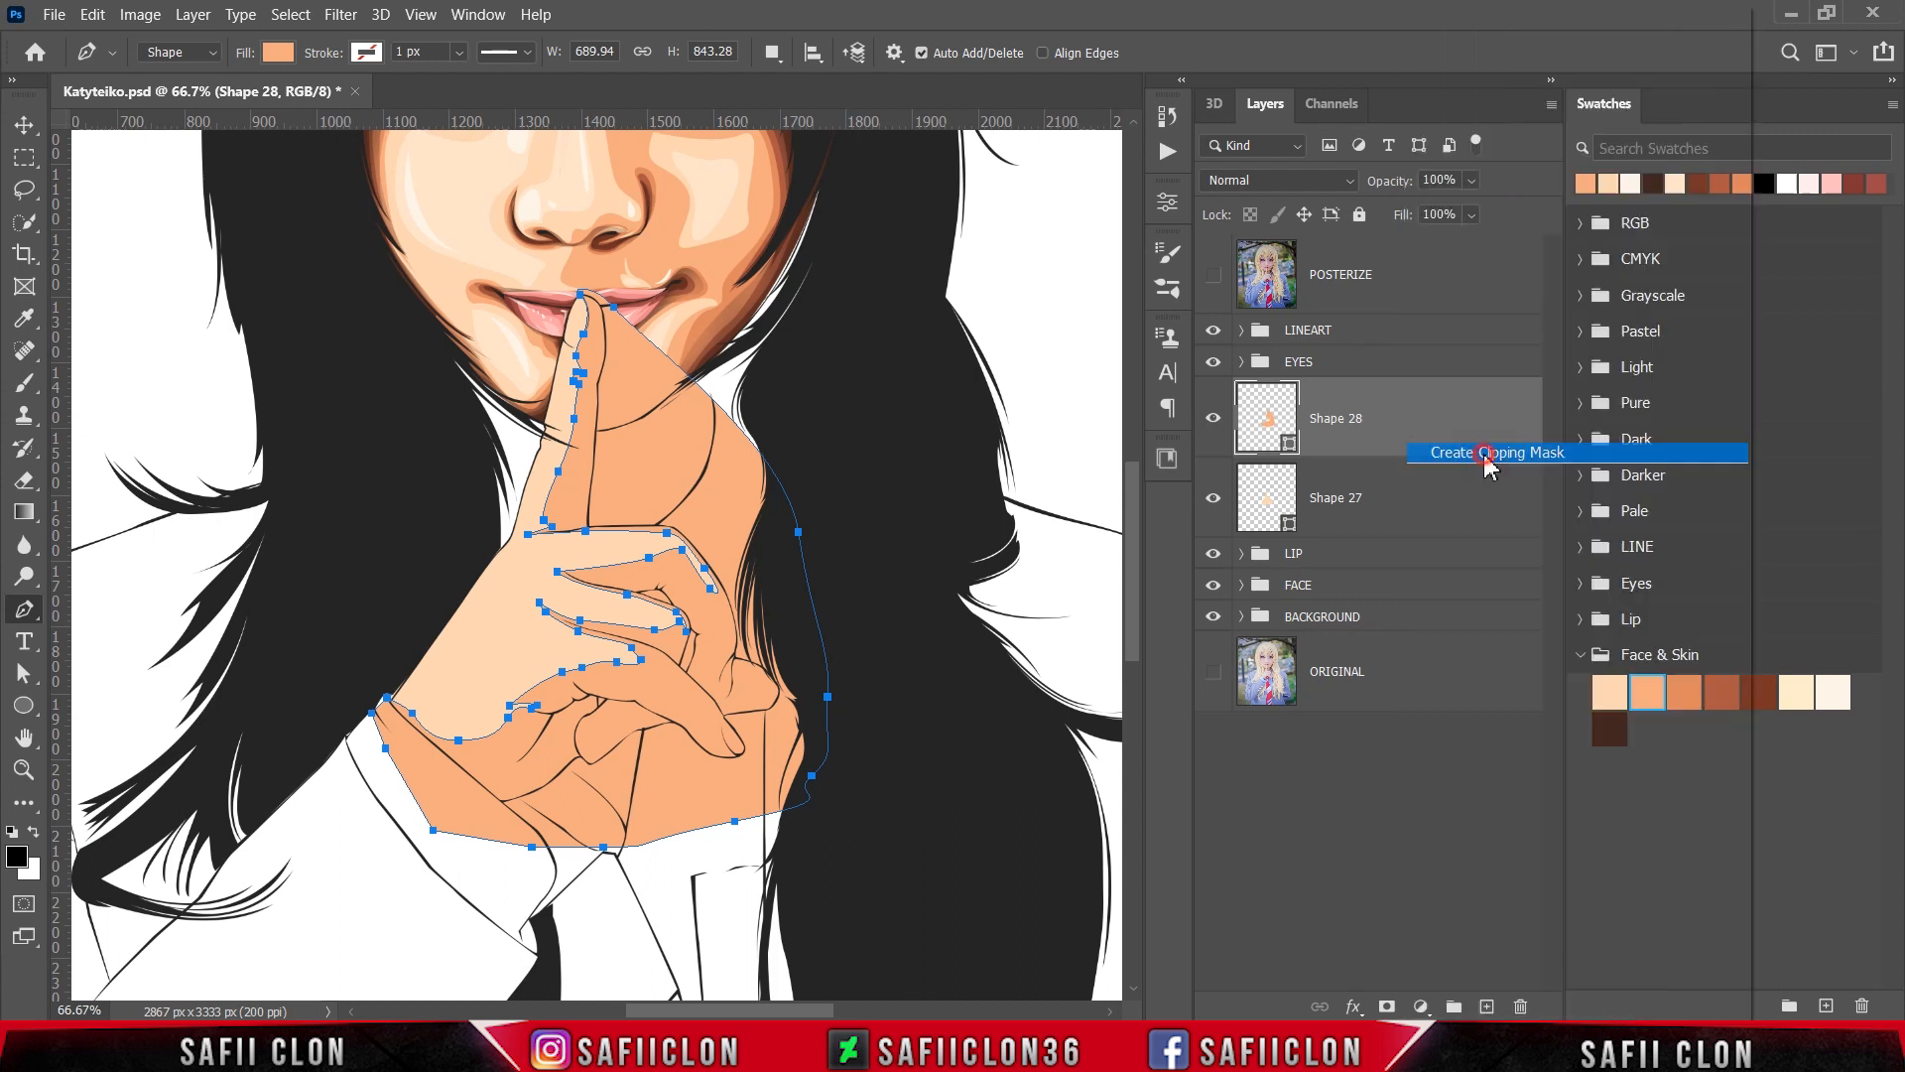
# Step: With the path operation set to New Layer, start a second tone shape at the cuff and trace it along the wrist
pyautogui.click(774, 52)
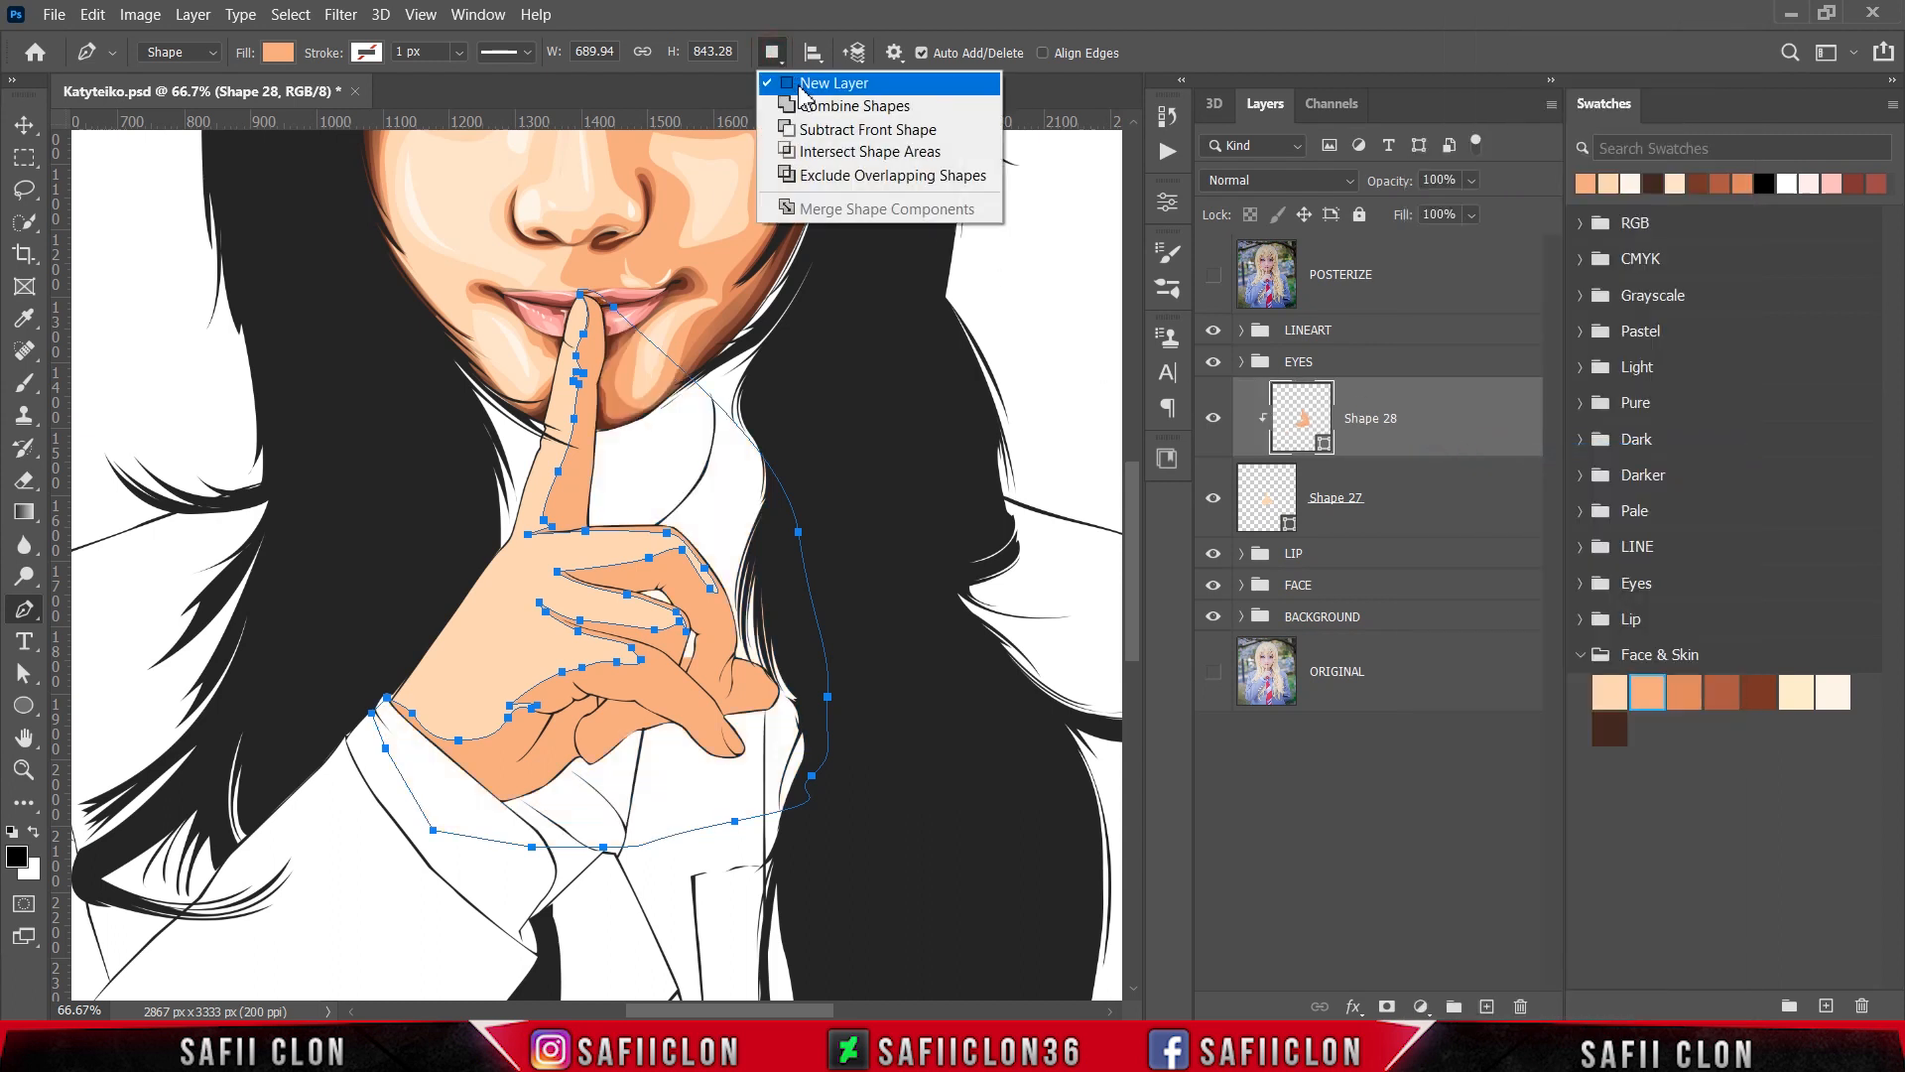
pyautogui.click(804, 87)
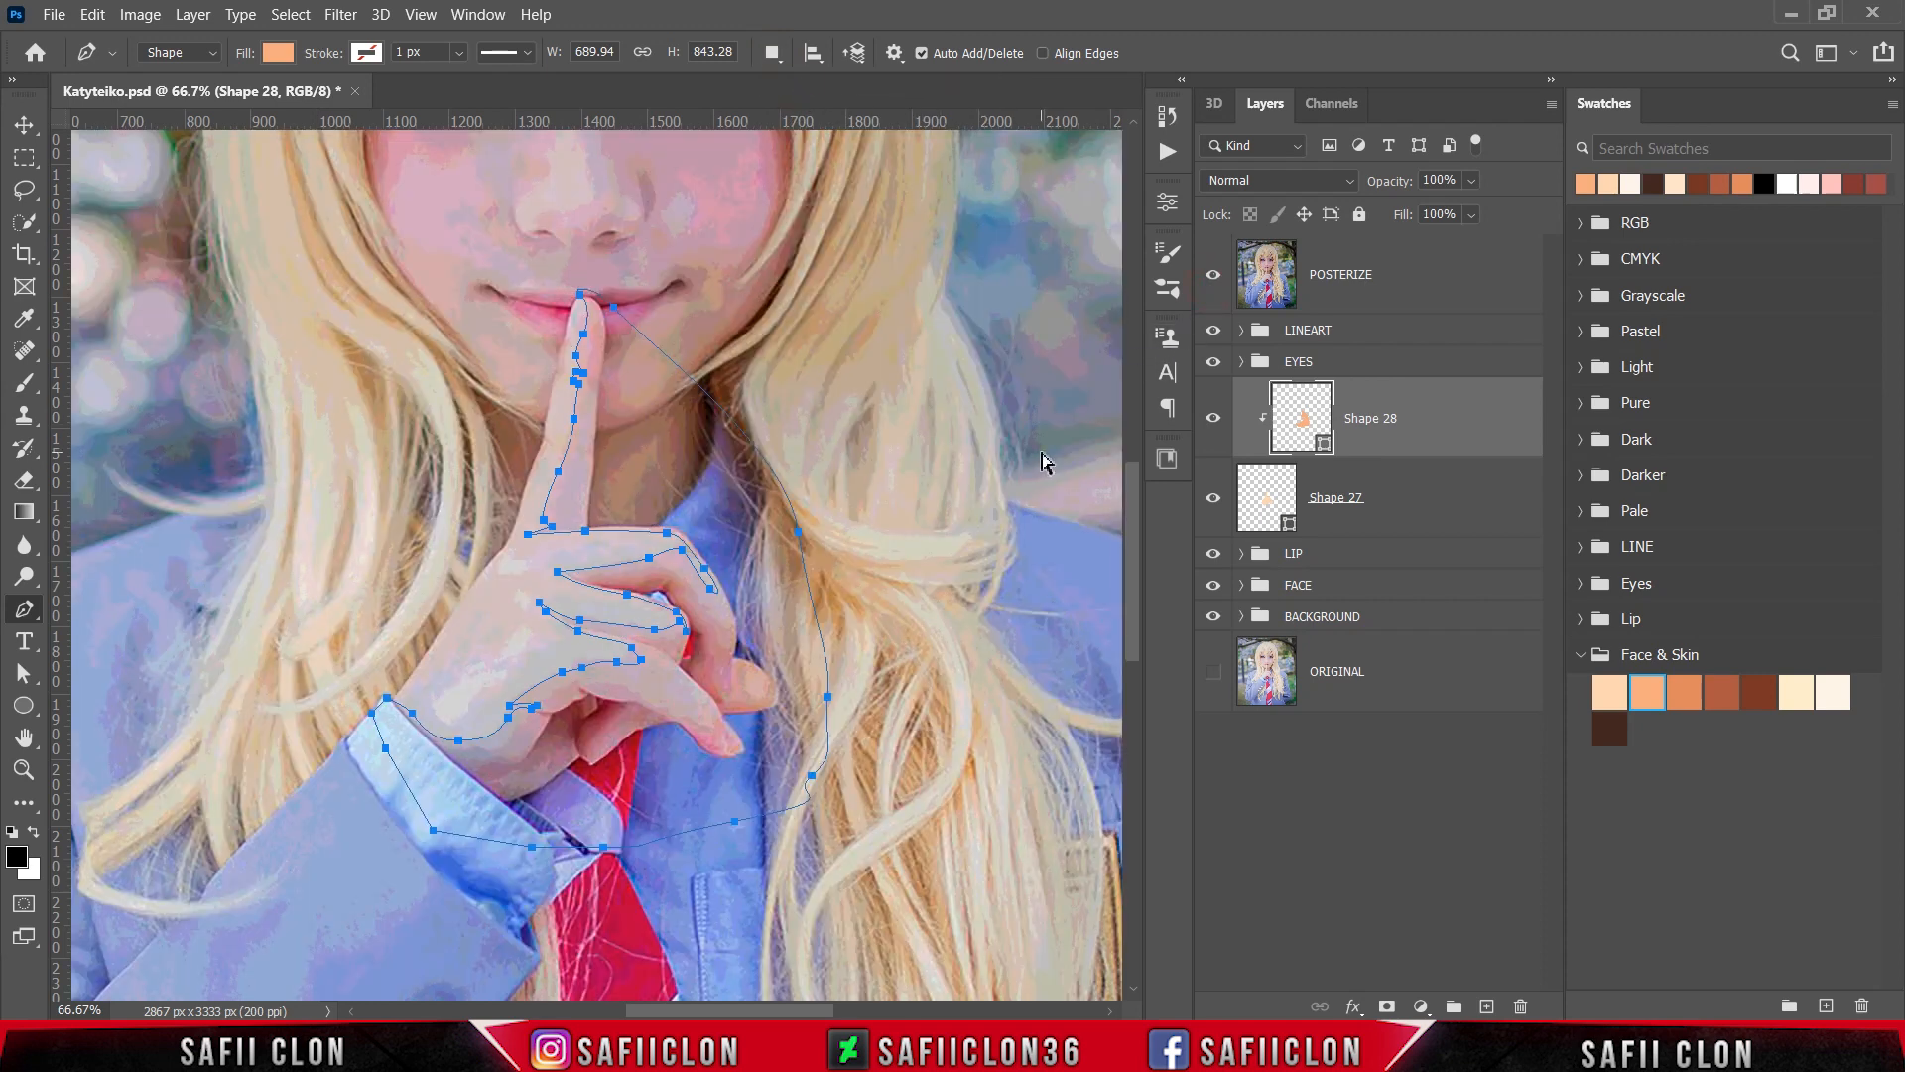
pyautogui.hotkey('ctrl', '+')
pyautogui.hotkey('ctrl', '+')
pyautogui.scroll(-4, 992, 541)
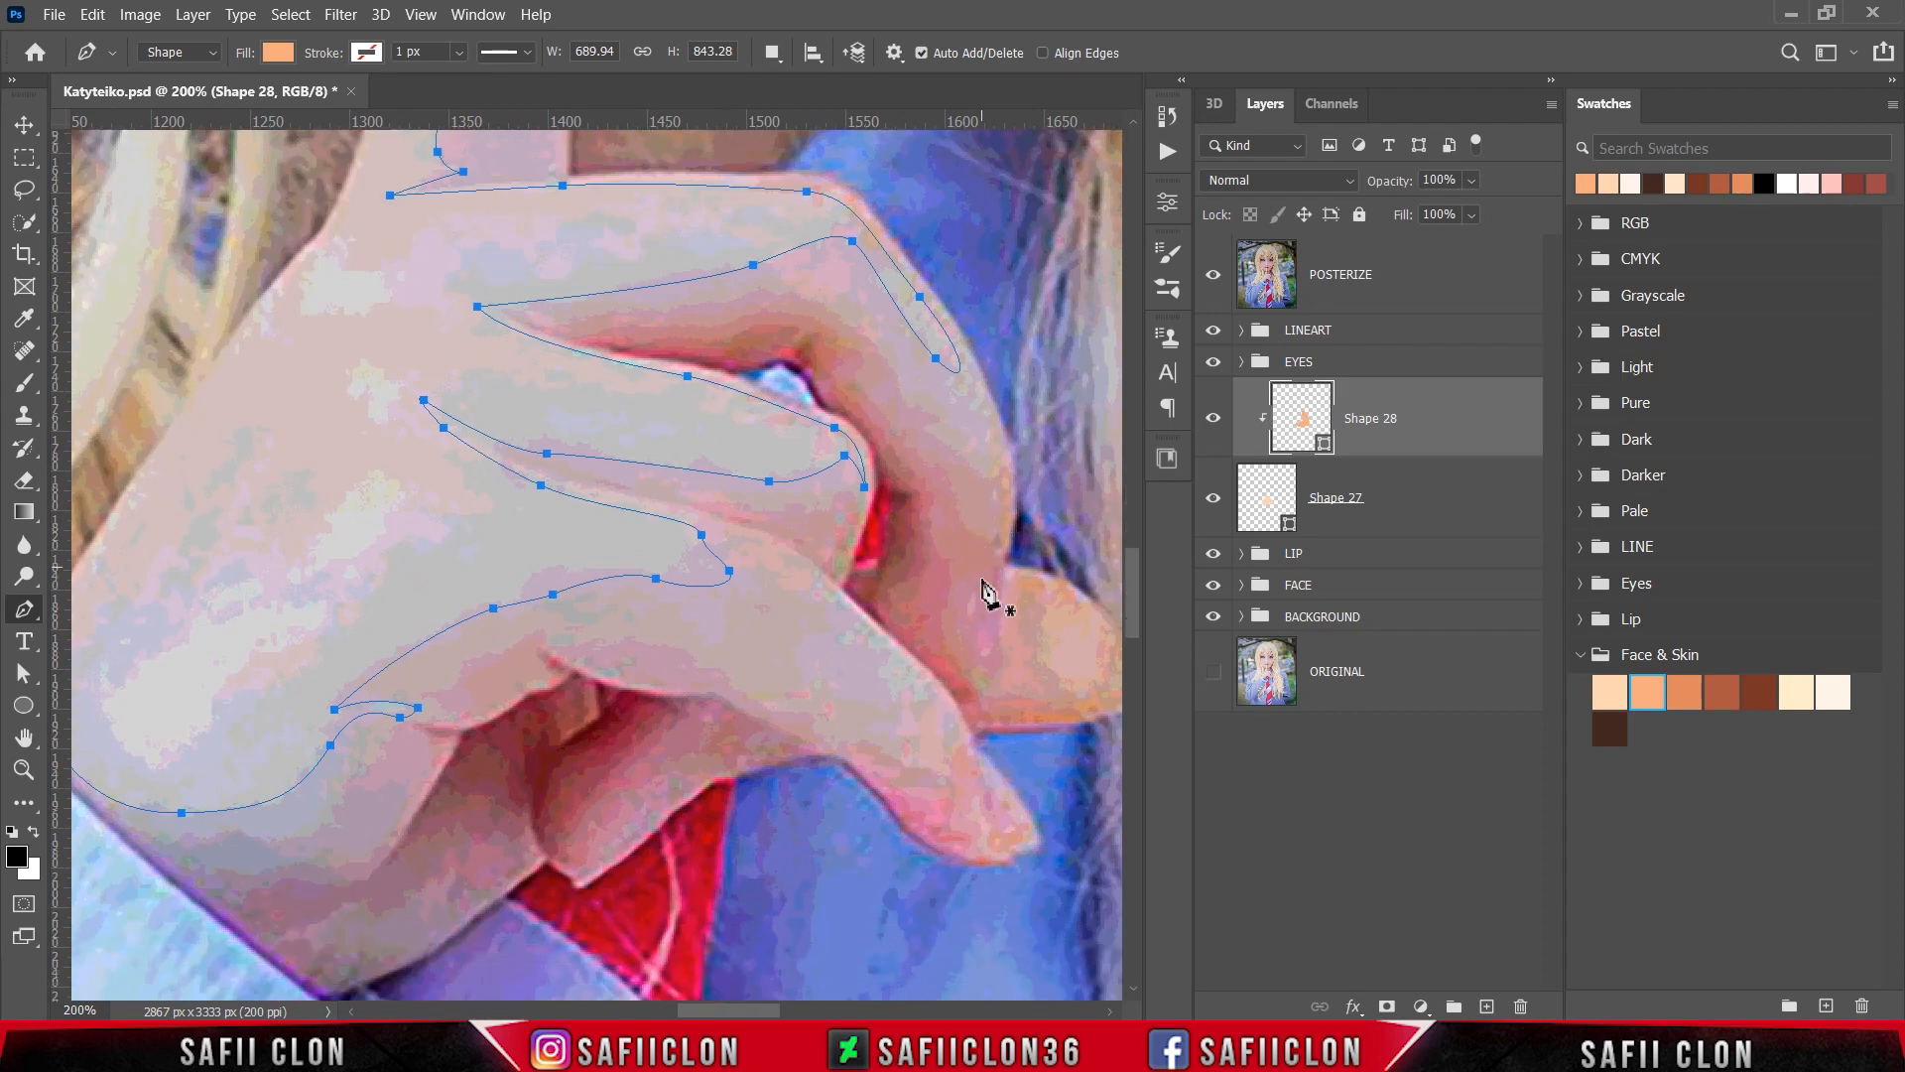
pyautogui.scroll(-2, 988, 593)
pyautogui.moveTo(762, 1010); pyautogui.dragTo(734, 1011)
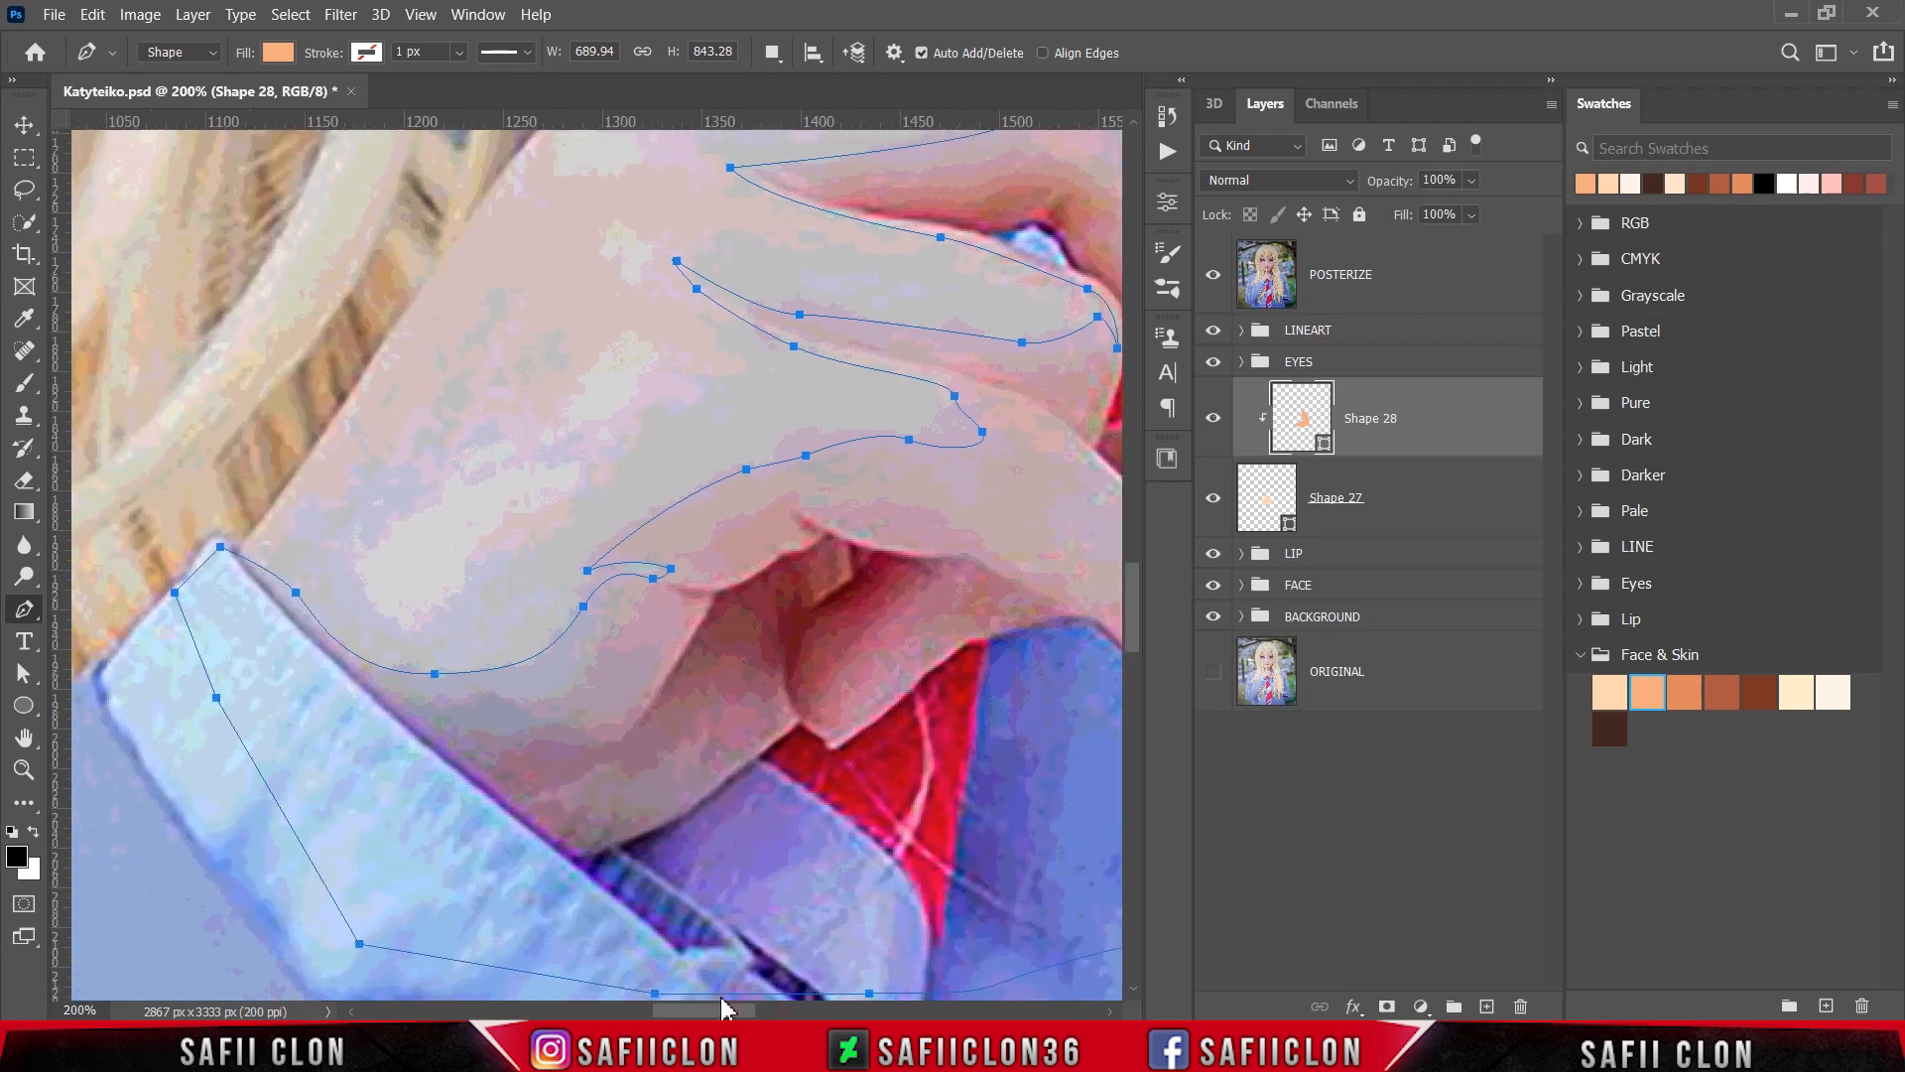
pyautogui.press('Escape')
pyautogui.click(223, 561)
pyautogui.moveTo(284, 593); pyautogui.dragTo(306, 621)
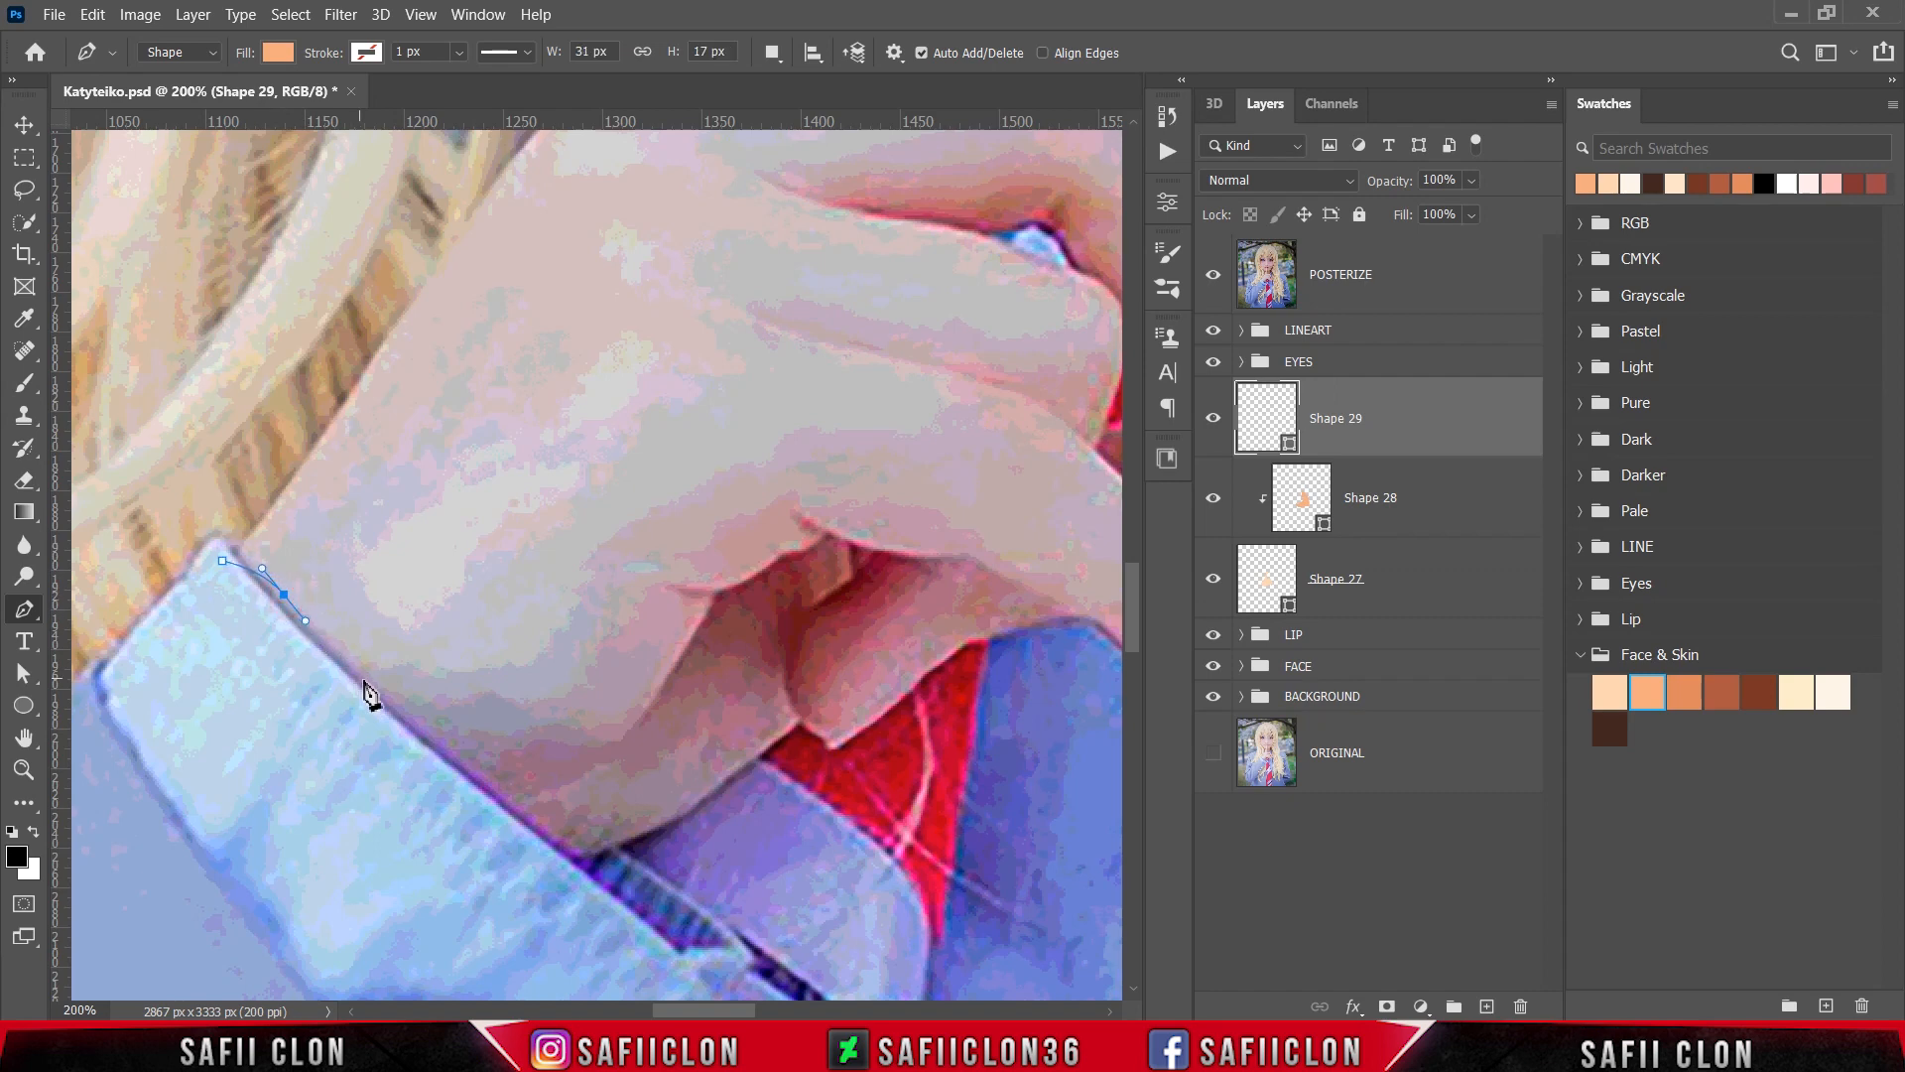
pyautogui.moveTo(404, 692); pyautogui.dragTo(424, 705)
pyautogui.moveTo(547, 700); pyautogui.dragTo(586, 685)
# Step: Trace the darker tone edge up to the palm fold, including its small pointed creases
pyautogui.moveTo(651, 590)
pyautogui.mouseDown()
pyautogui.moveTo(677, 583)
pyautogui.moveTo(657, 563)
pyautogui.mouseUp()
pyautogui.click(708, 580)
pyautogui.click(708, 545)
pyautogui.moveTo(760, 507); pyautogui.dragTo(785, 488)
pyautogui.click(808, 503)
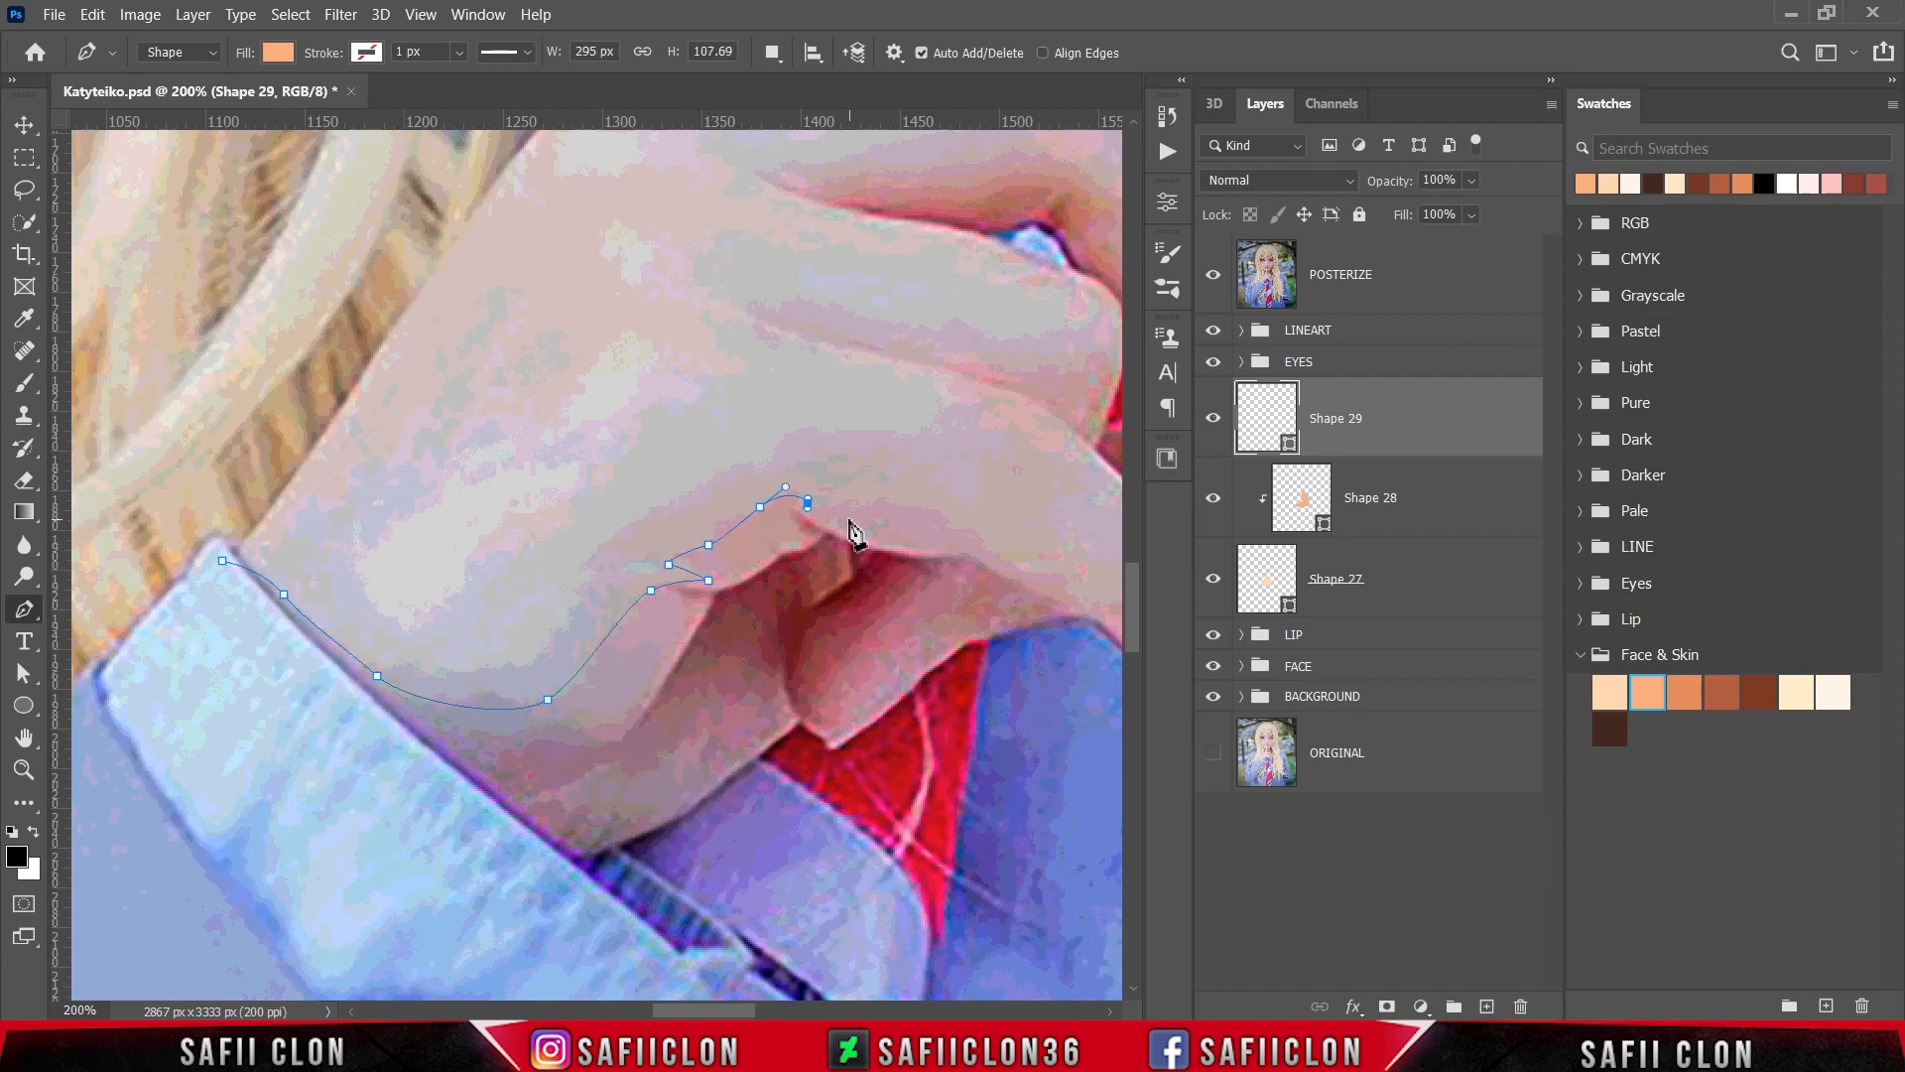
pyautogui.click(776, 515)
pyautogui.click(794, 484)
# Step: Add the pointed shadow notch at the base of the lowest finger and check it against the line art
pyautogui.moveTo(906, 478); pyautogui.dragTo(1001, 418)
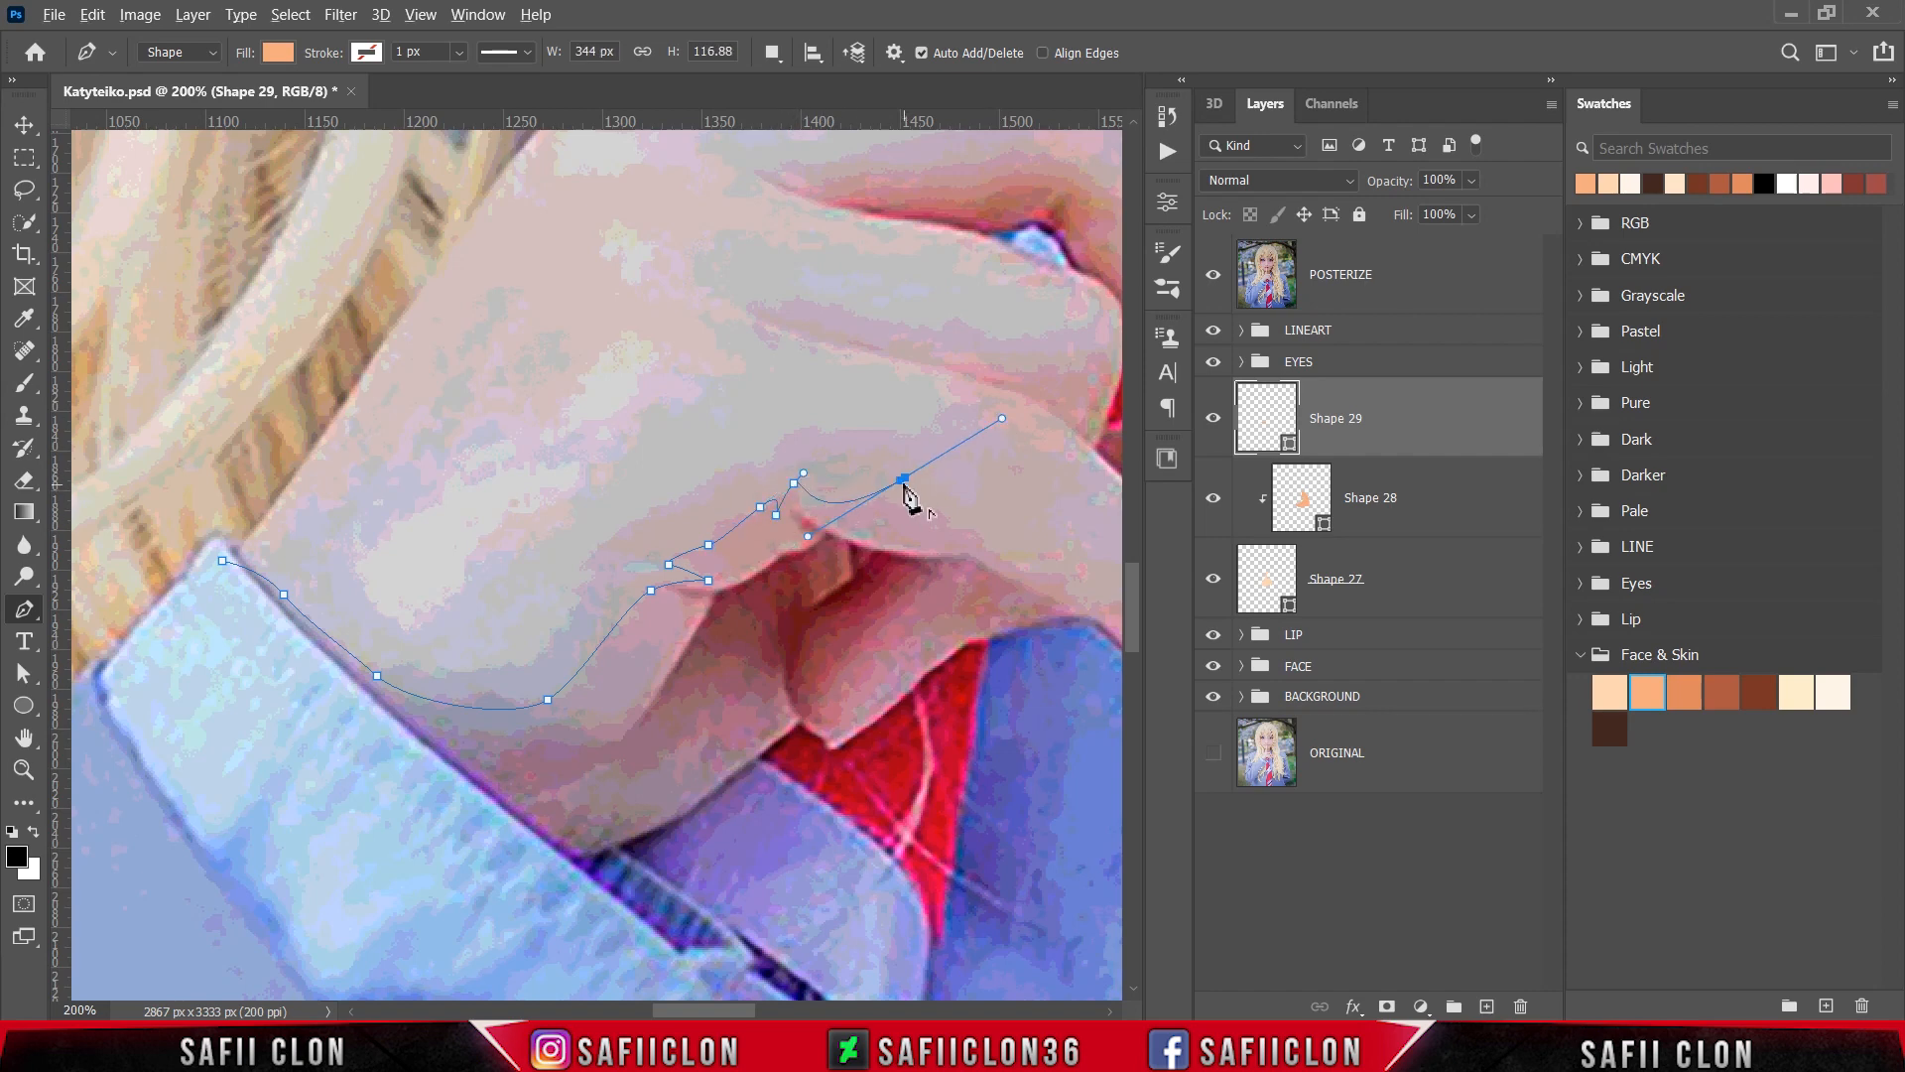
pyautogui.keyDown('alt'); pyautogui.click(905, 477); pyautogui.keyUp('alt')
pyautogui.moveTo(832, 521); pyautogui.dragTo(617, 524)
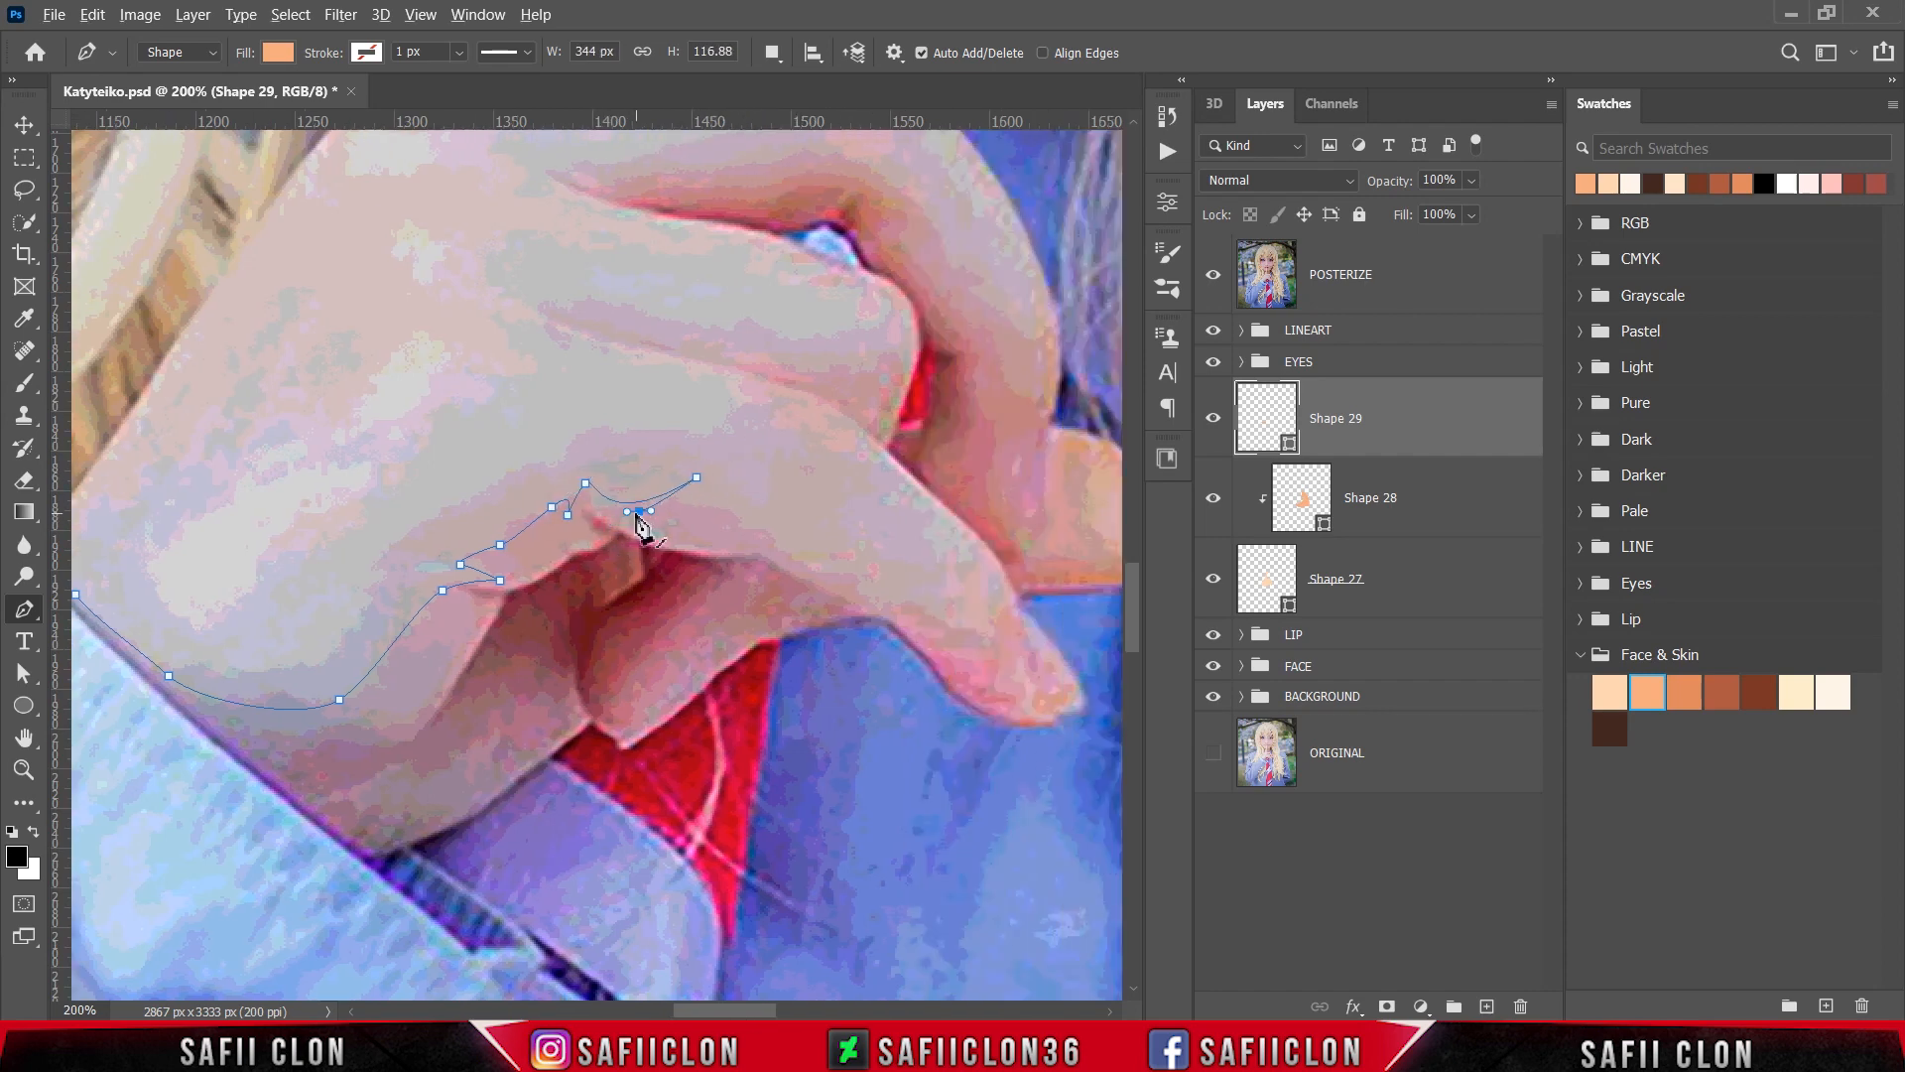
pyautogui.moveTo(728, 506); pyautogui.dragTo(756, 522)
pyautogui.click(1212, 275)
pyautogui.click(1213, 275)
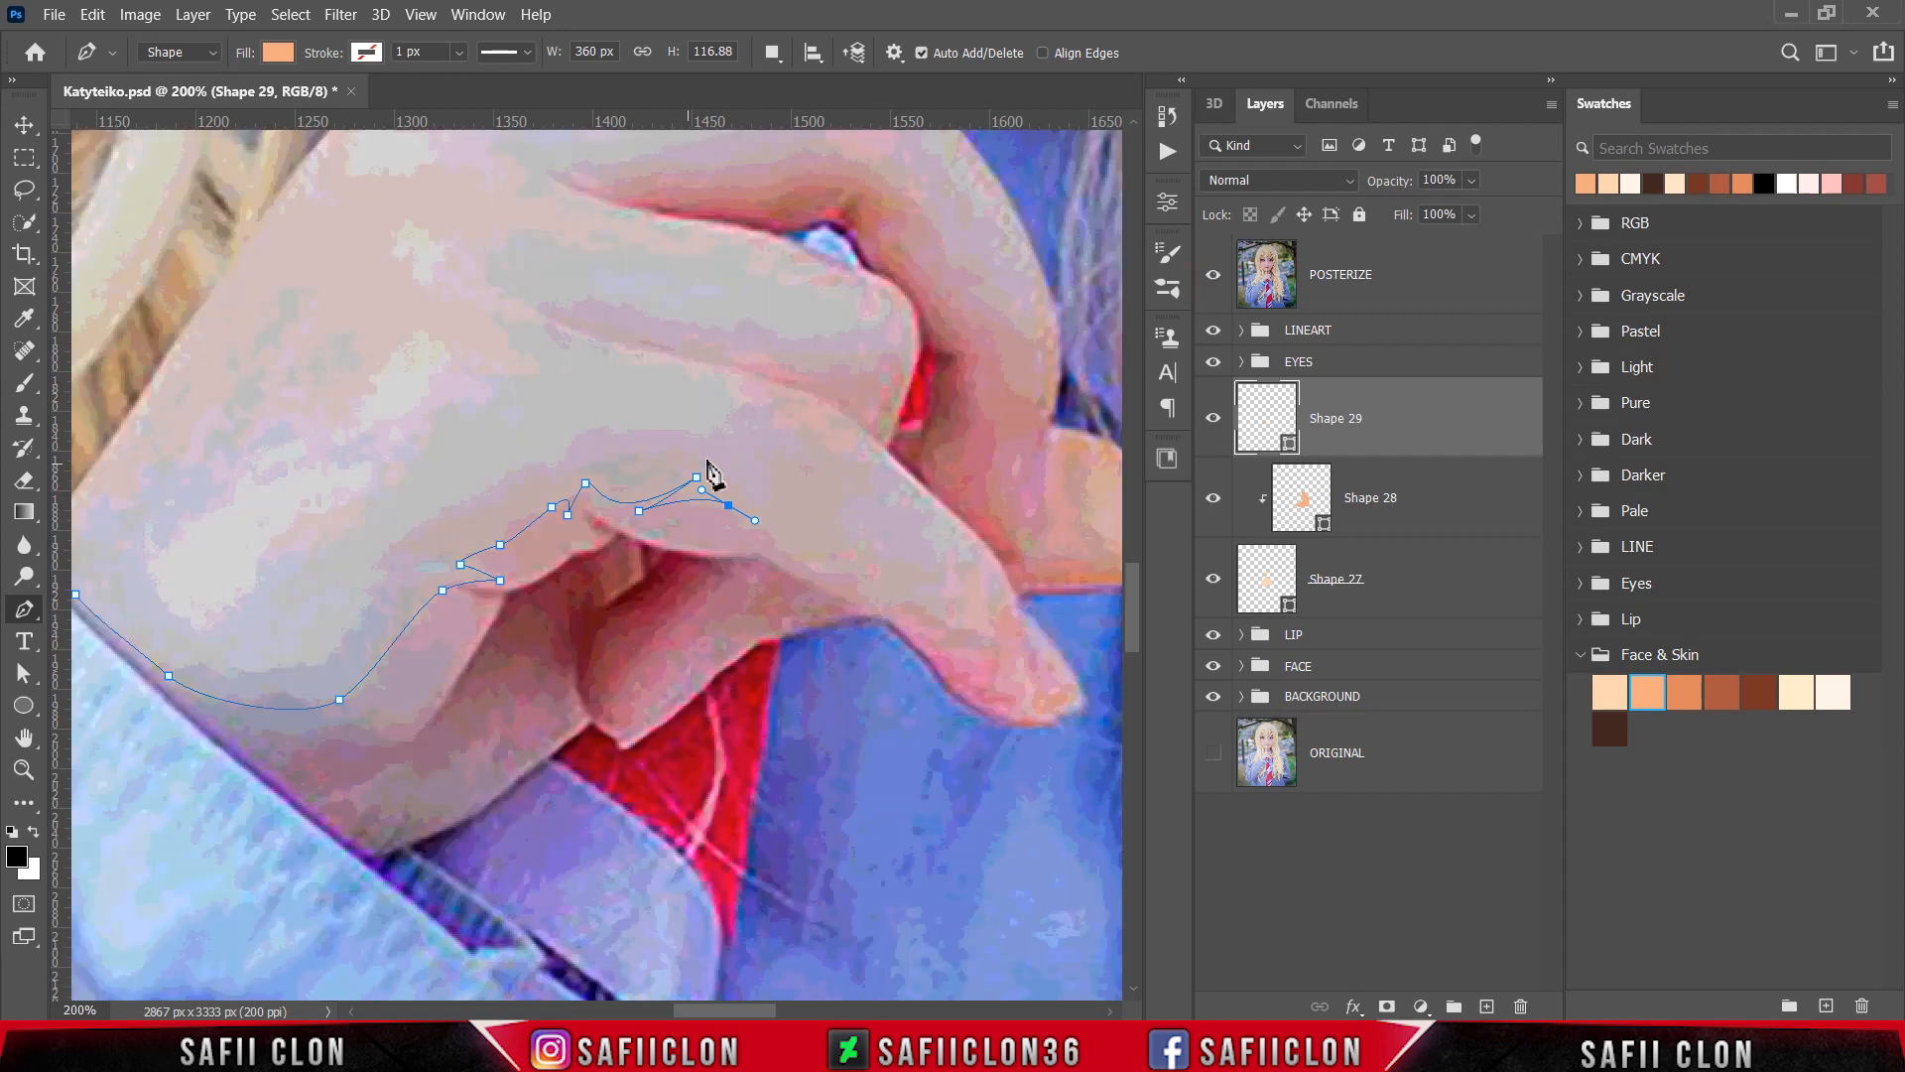
# Step: Continue the path around the lowest finger's knuckle and along both sides of the crease above it
pyautogui.click(776, 432)
pyautogui.moveTo(756, 383); pyautogui.dragTo(733, 375)
pyautogui.click(656, 351)
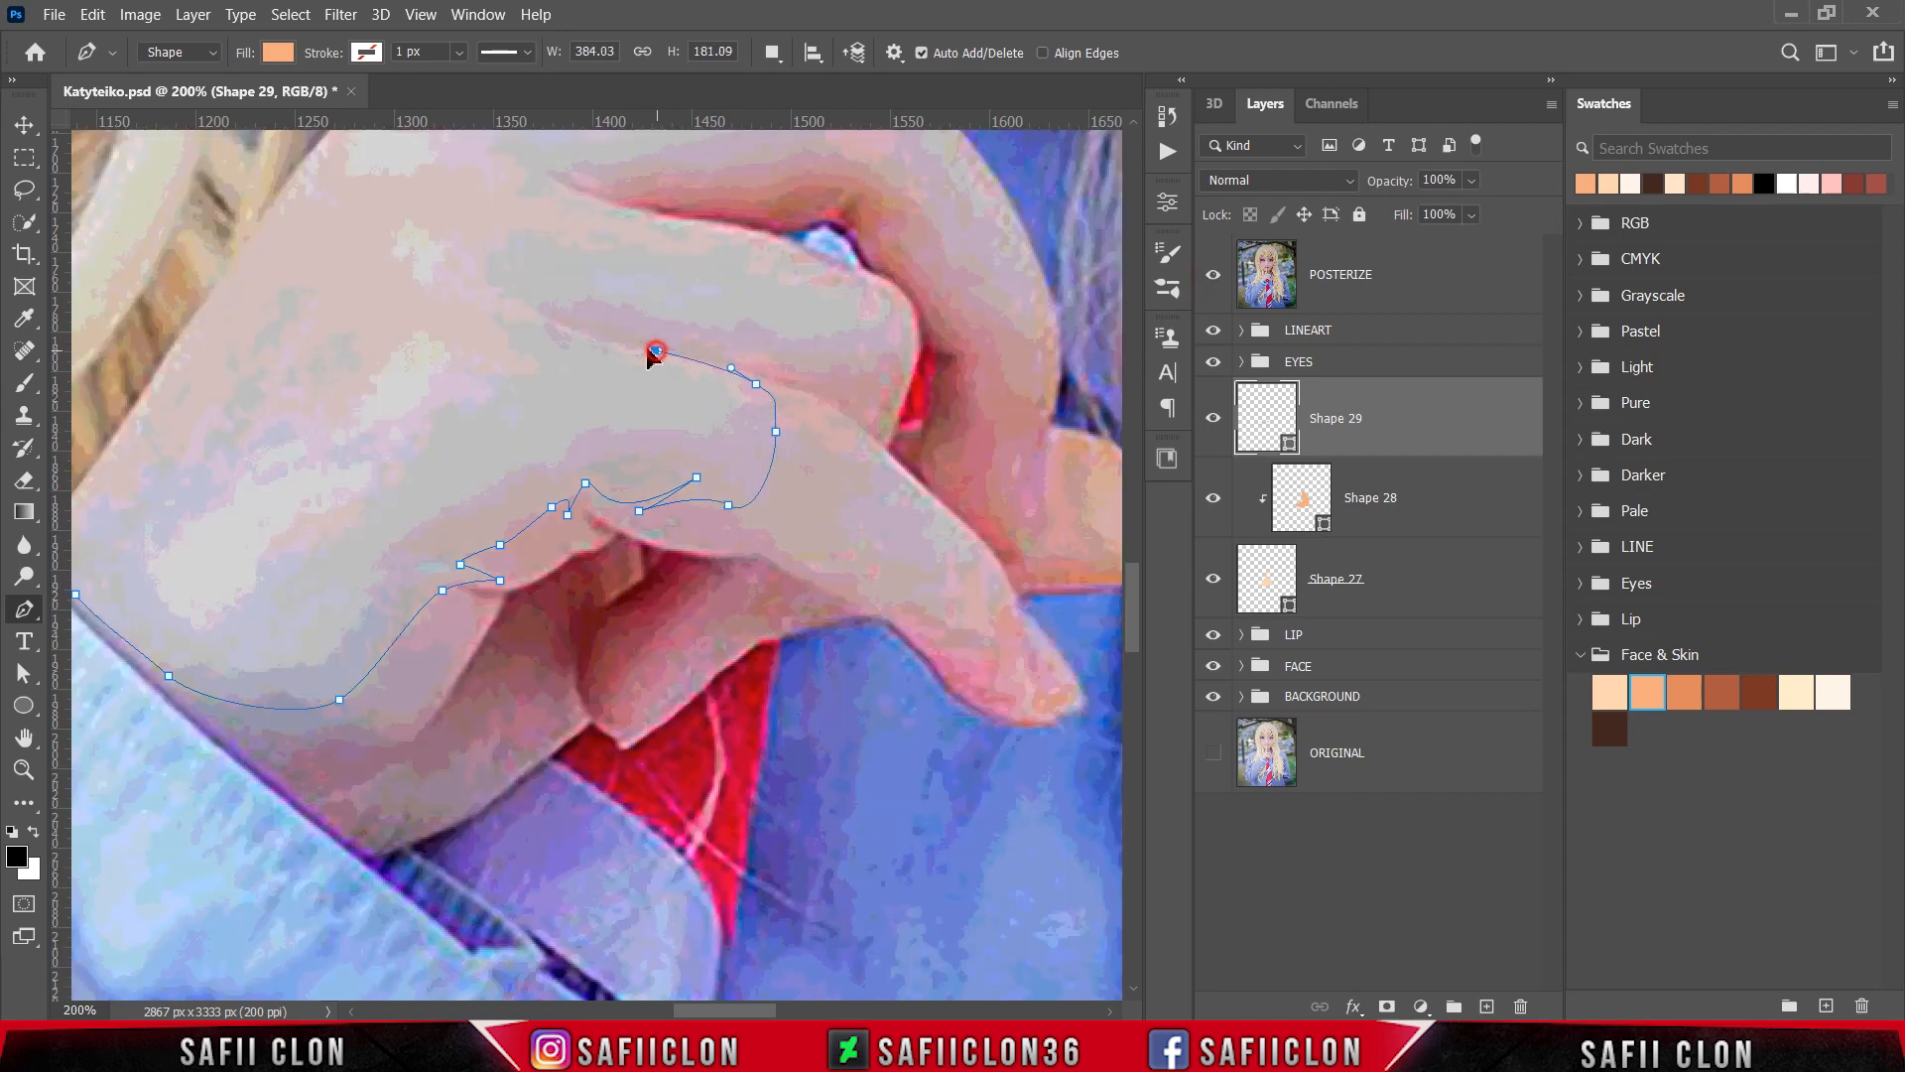
pyautogui.click(1212, 275)
pyautogui.click(656, 351)
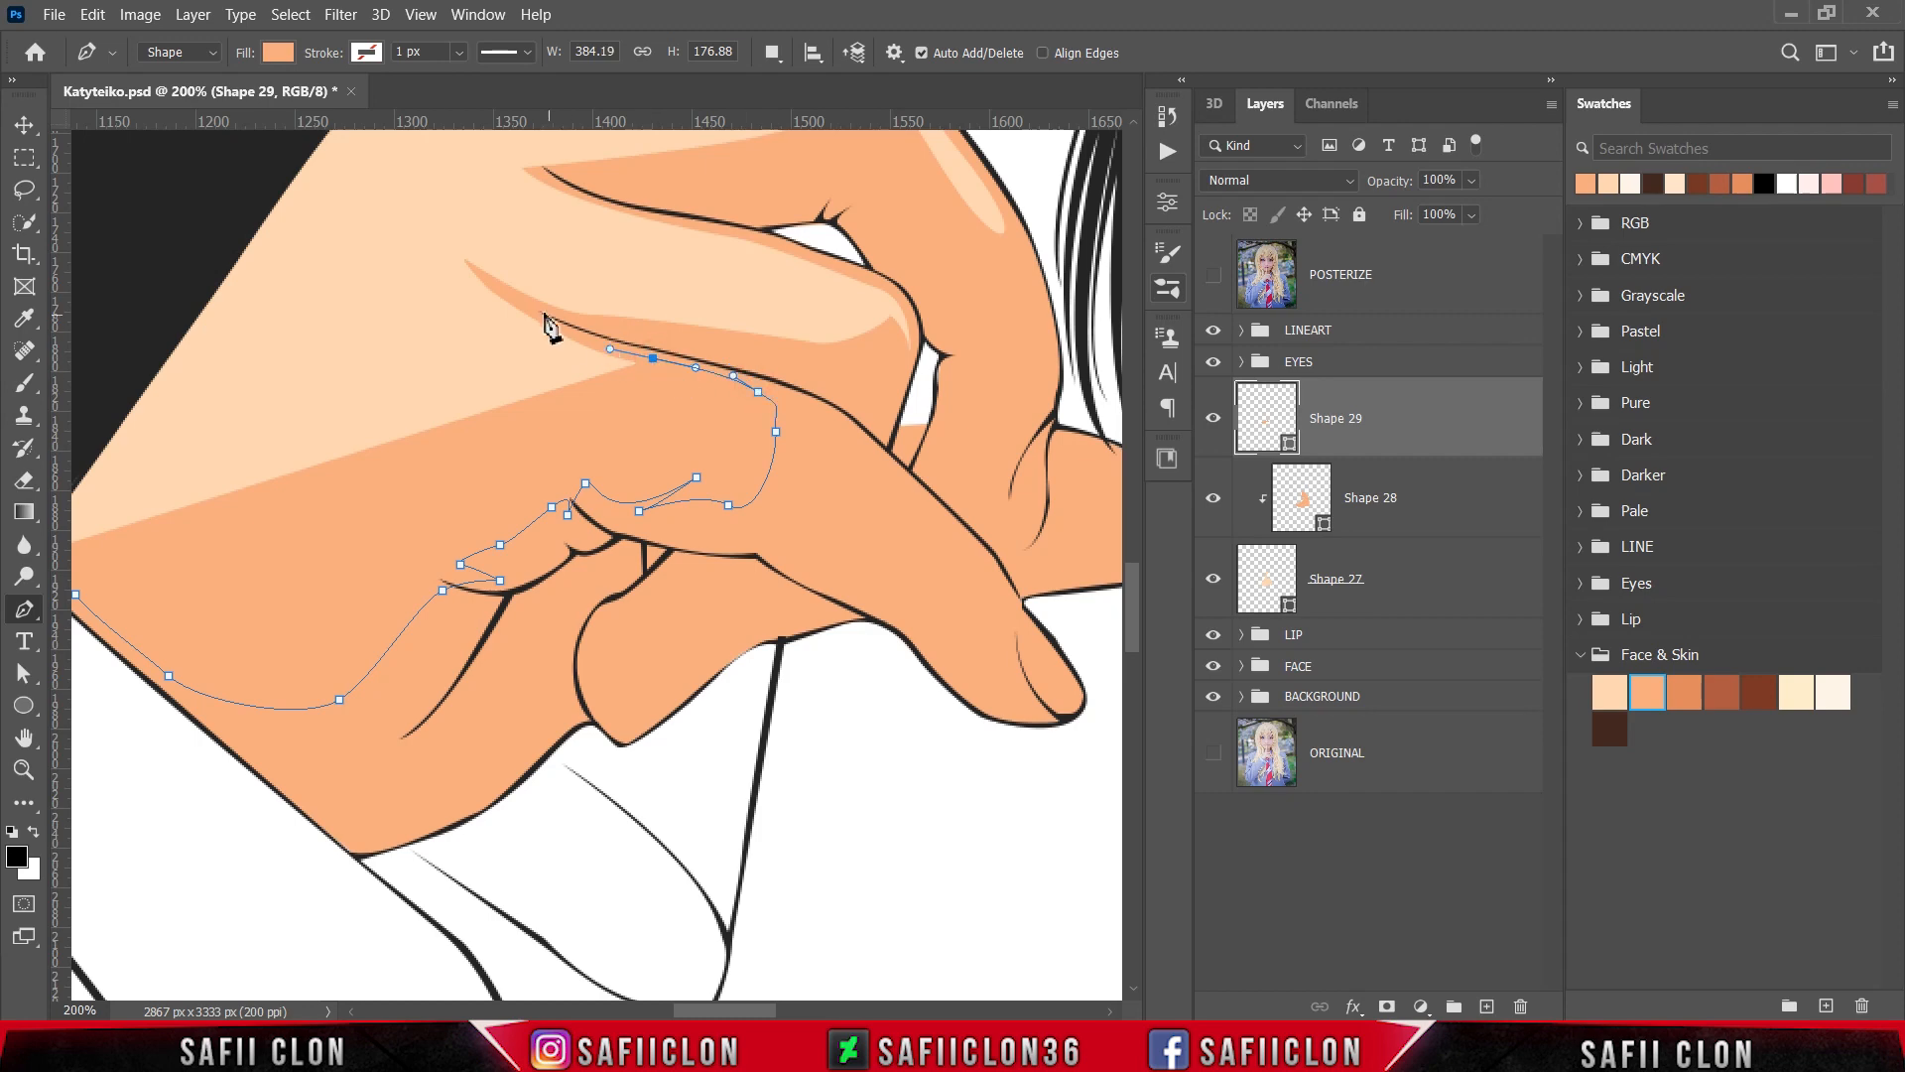
pyautogui.moveTo(489, 283); pyautogui.dragTo(473, 256)
pyautogui.keyDown('alt'); pyautogui.click(489, 283); pyautogui.keyUp('alt')
pyautogui.moveTo(613, 329); pyautogui.dragTo(662, 337)
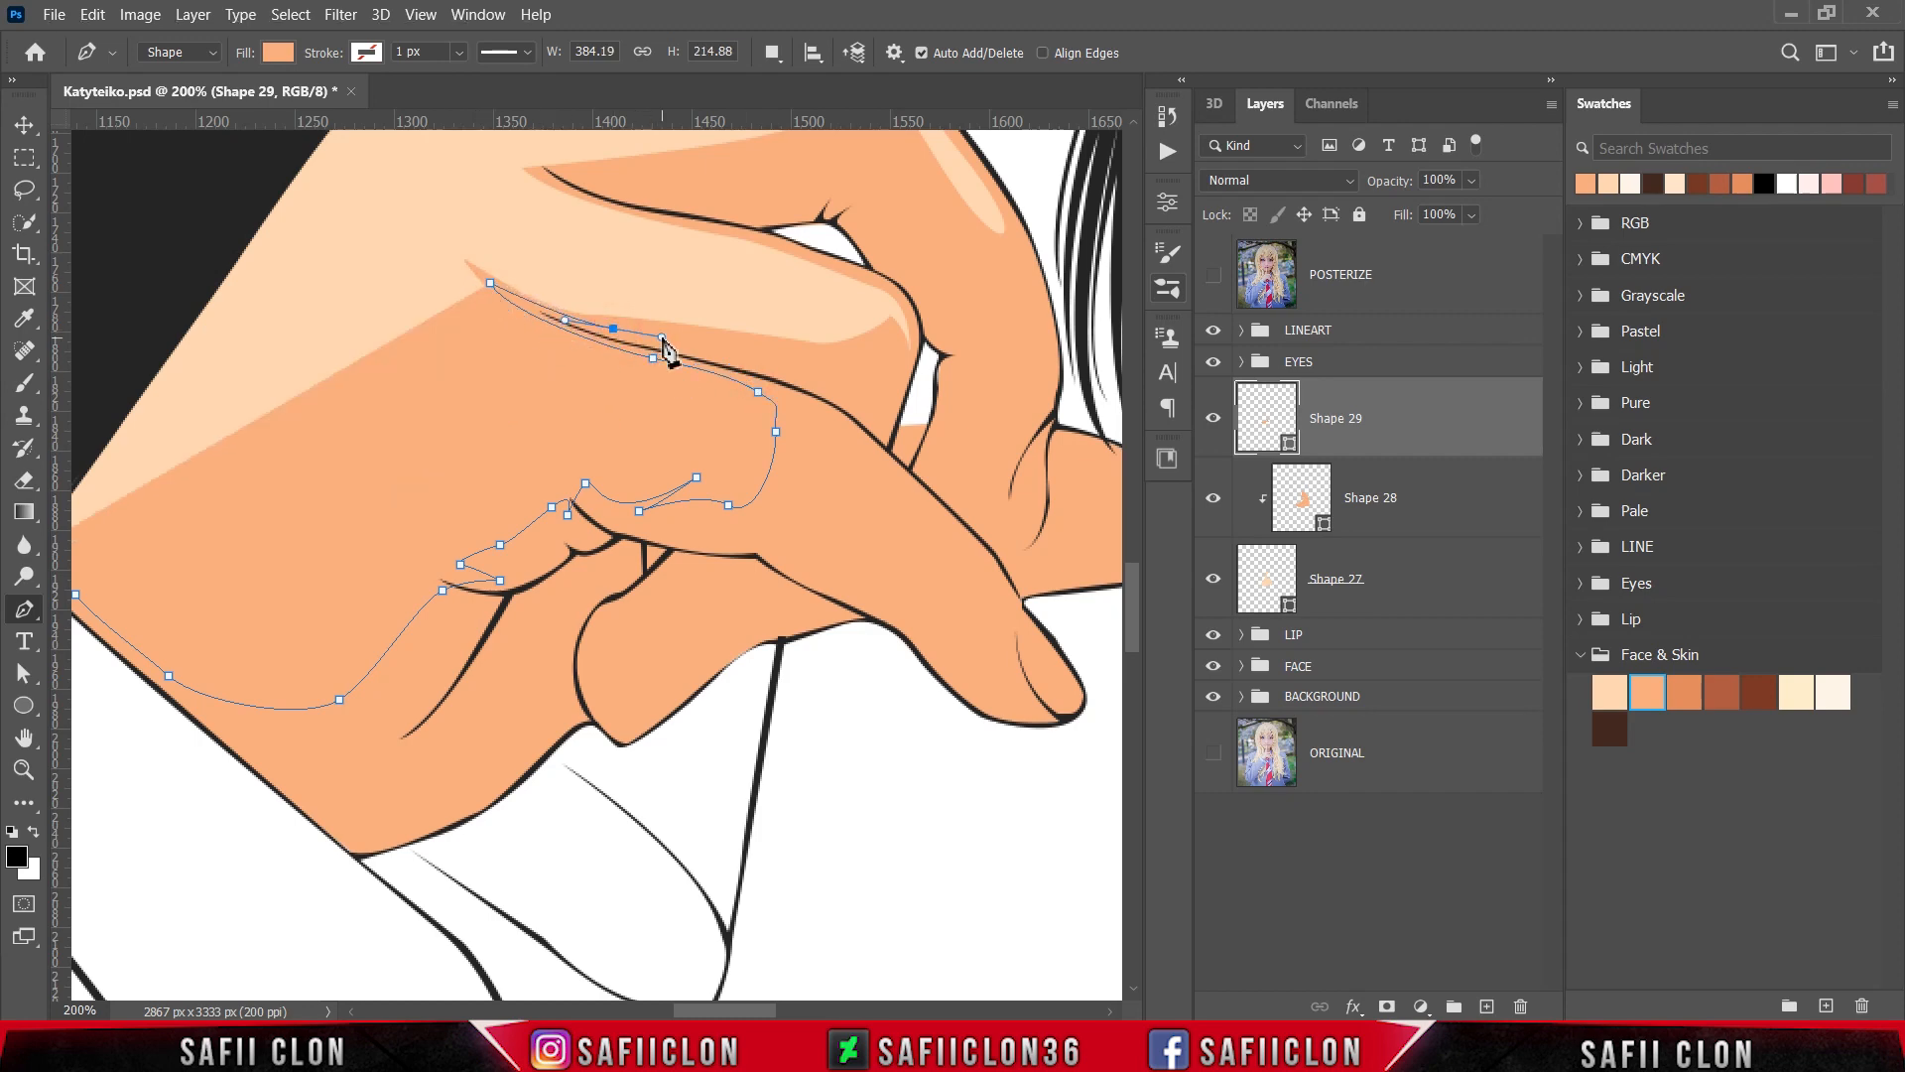
# Step: Trace the shadow edge along the middle curled finger's underside, around its tip and back along its upper edge
pyautogui.click(1214, 276)
pyautogui.moveTo(880, 361); pyautogui.dragTo(904, 356)
pyautogui.click(1213, 275)
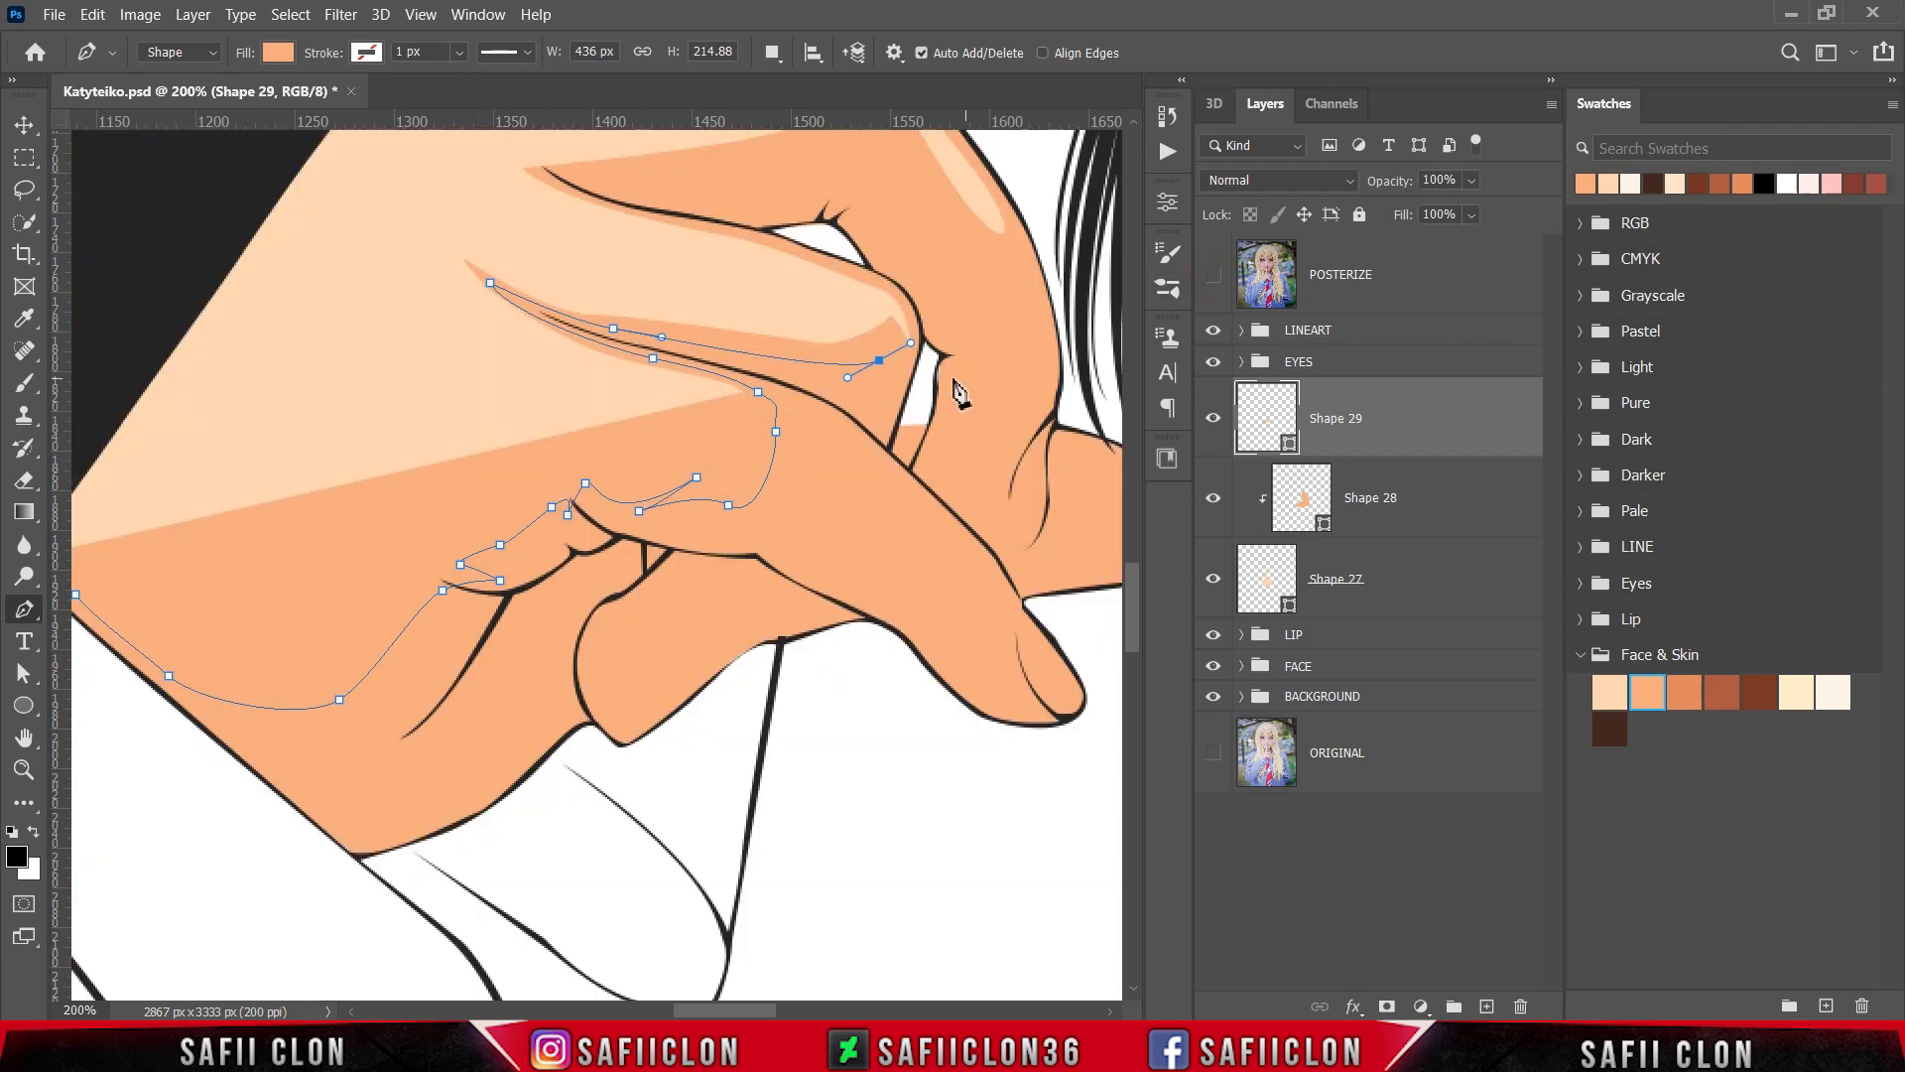
pyautogui.click(893, 337)
pyautogui.click(901, 377)
pyautogui.click(899, 394)
pyautogui.click(906, 299)
pyautogui.moveTo(744, 232); pyautogui.dragTo(714, 224)
pyautogui.moveTo(541, 173); pyautogui.dragTo(512, 149)
# Step: Turn the path at the crease and trace the shadow edge along the underside of the upper curled finger past its knuckle
pyautogui.scroll(5, 616, 349)
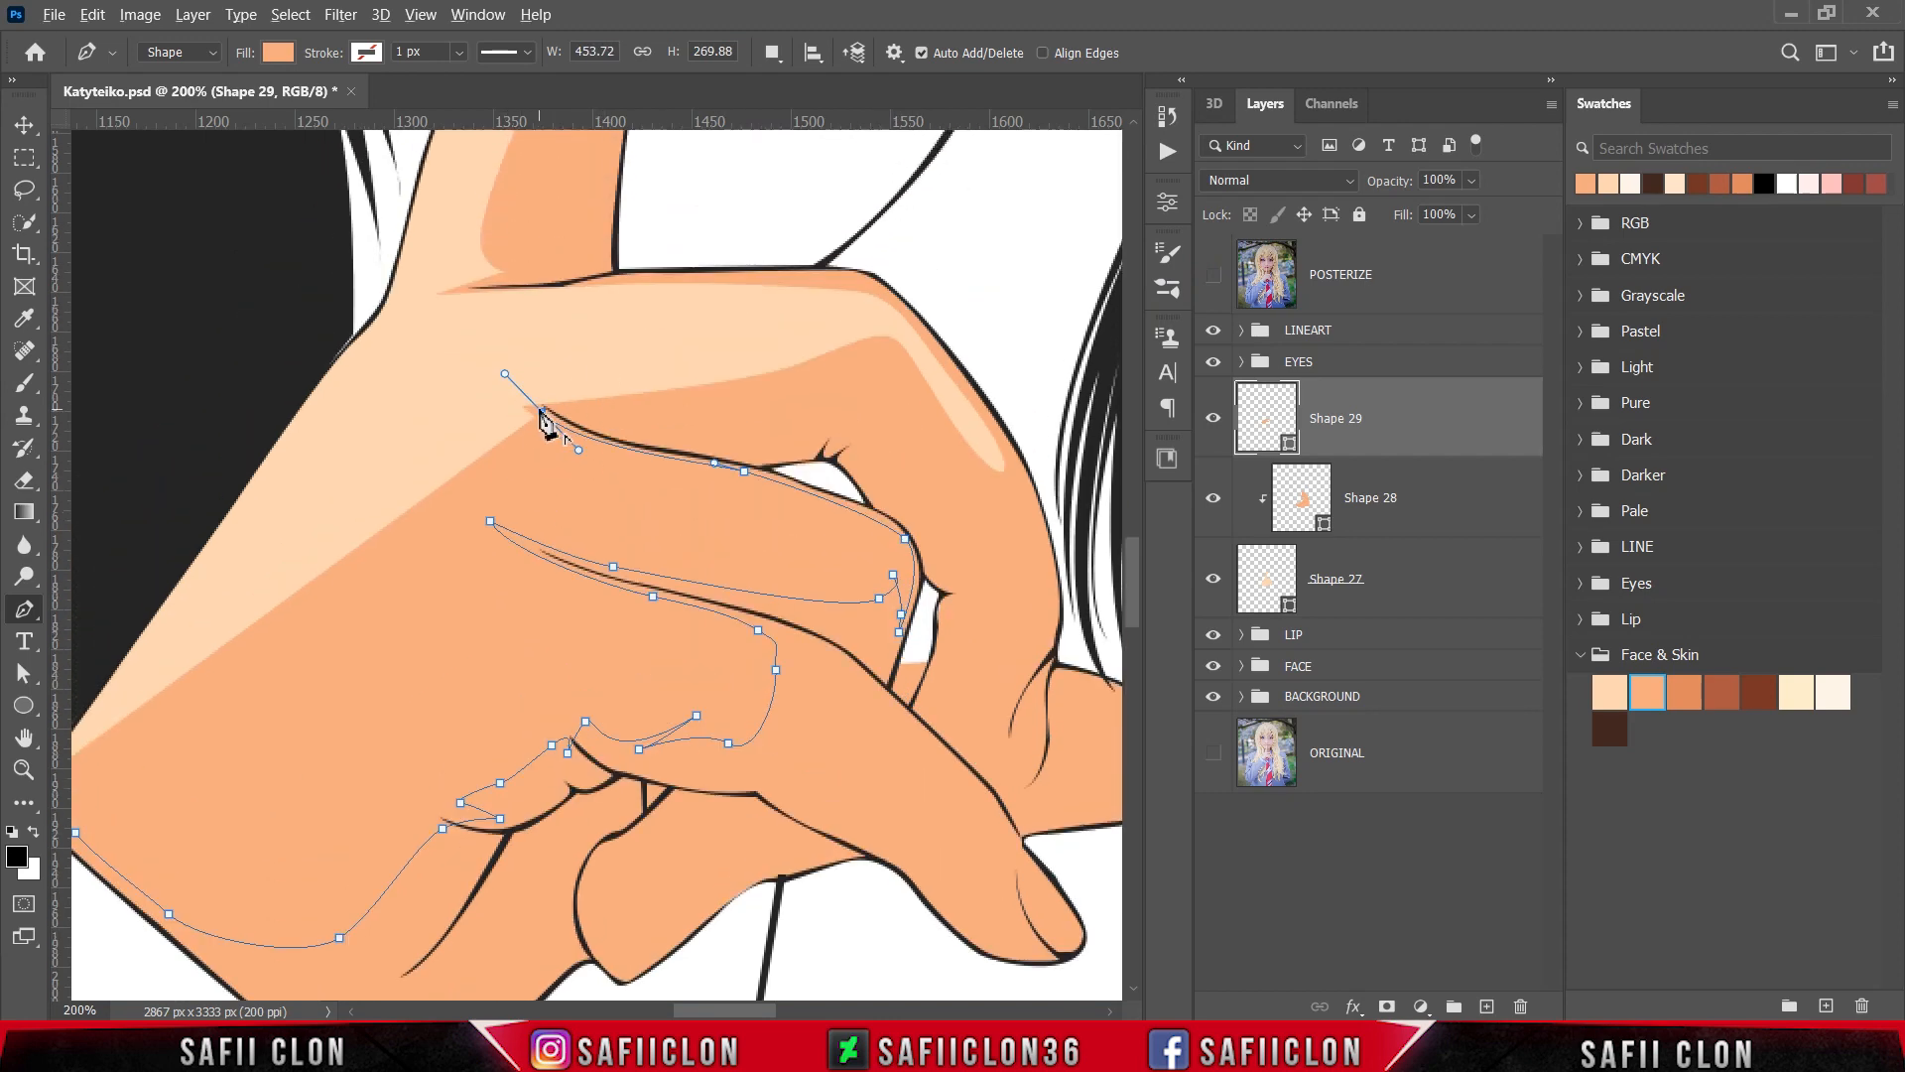
pyautogui.moveTo(569, 406); pyautogui.dragTo(532, 387)
pyautogui.click(1212, 288)
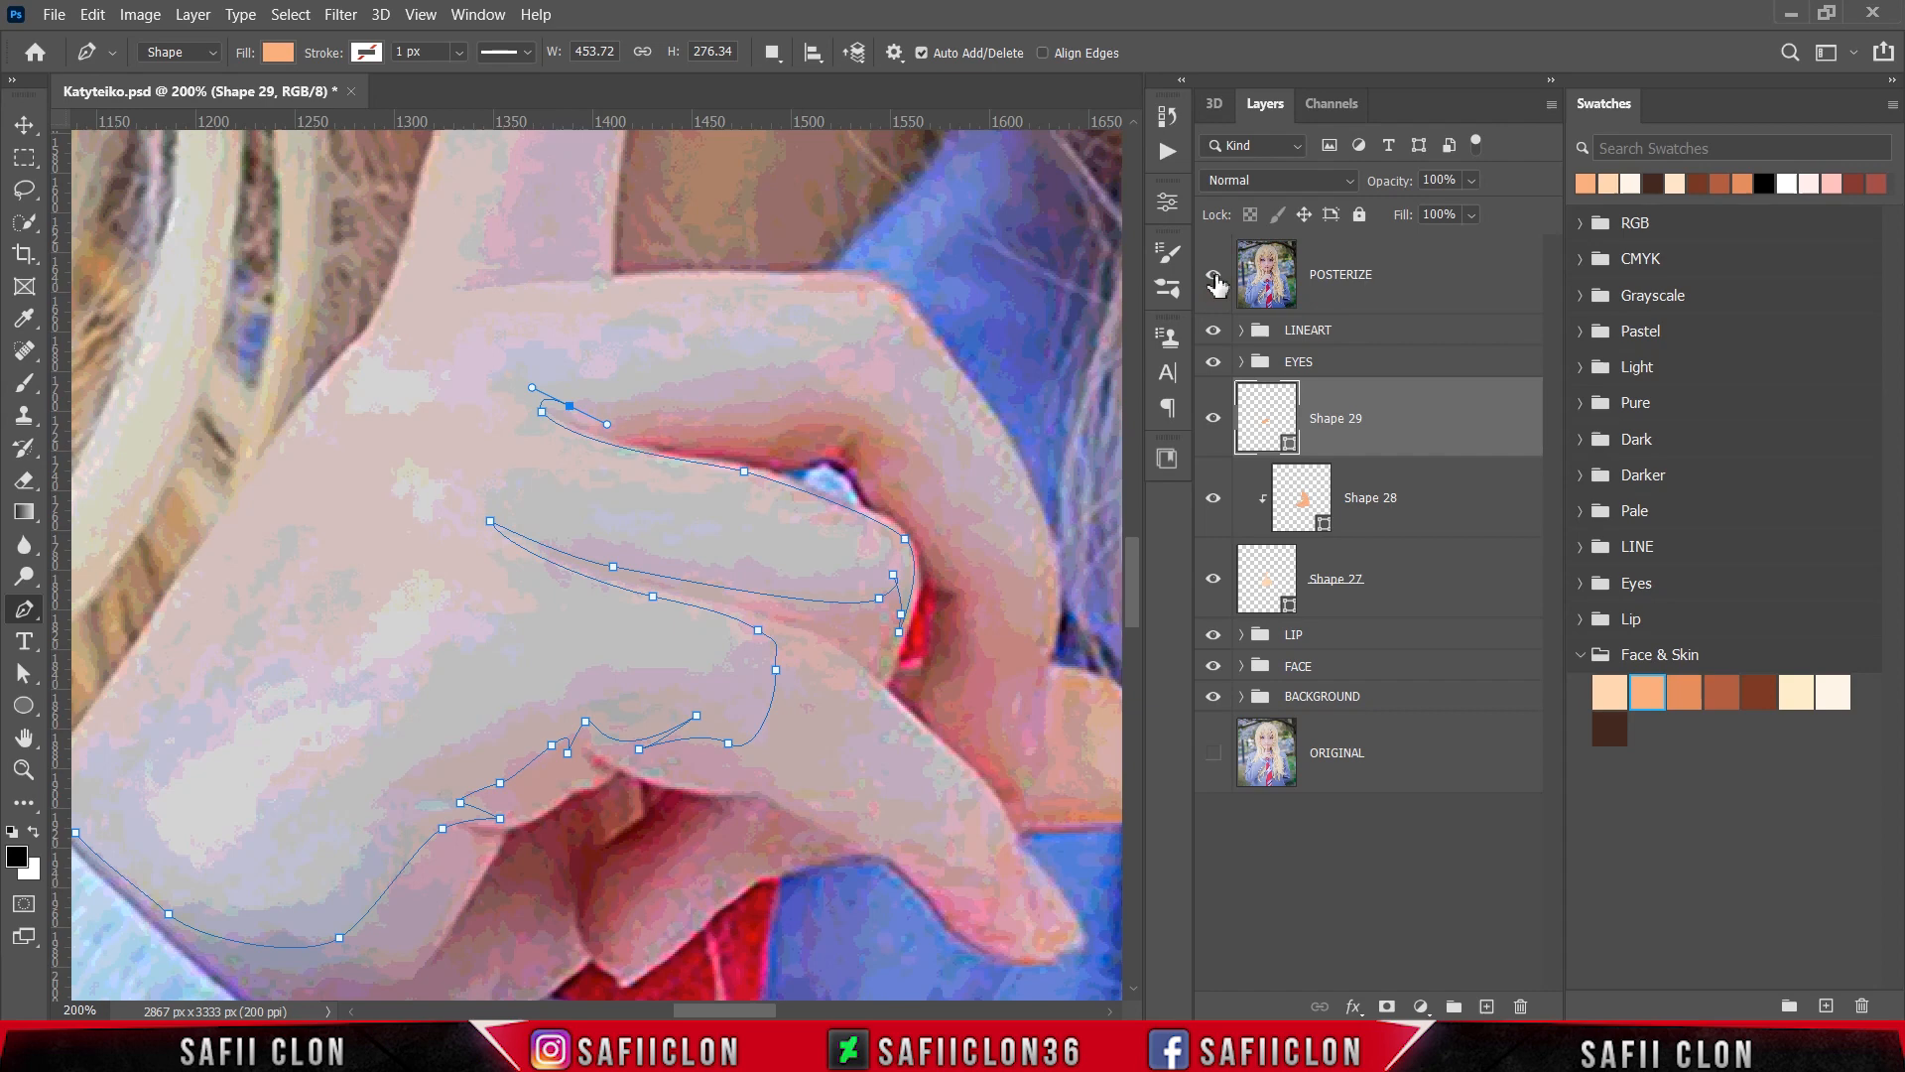
pyautogui.keyDown('alt'); pyautogui.click(570, 407); pyautogui.keyUp('alt')
pyautogui.moveTo(701, 407); pyautogui.dragTo(744, 396)
pyautogui.click(885, 405)
pyautogui.moveTo(975, 515); pyautogui.dragTo(1036, 601)
# Step: Bring the path back up the upper curled finger's outer edge, over its knuckle to the base of the index finger
pyautogui.click(1213, 275)
pyautogui.moveTo(988, 419); pyautogui.dragTo(978, 403)
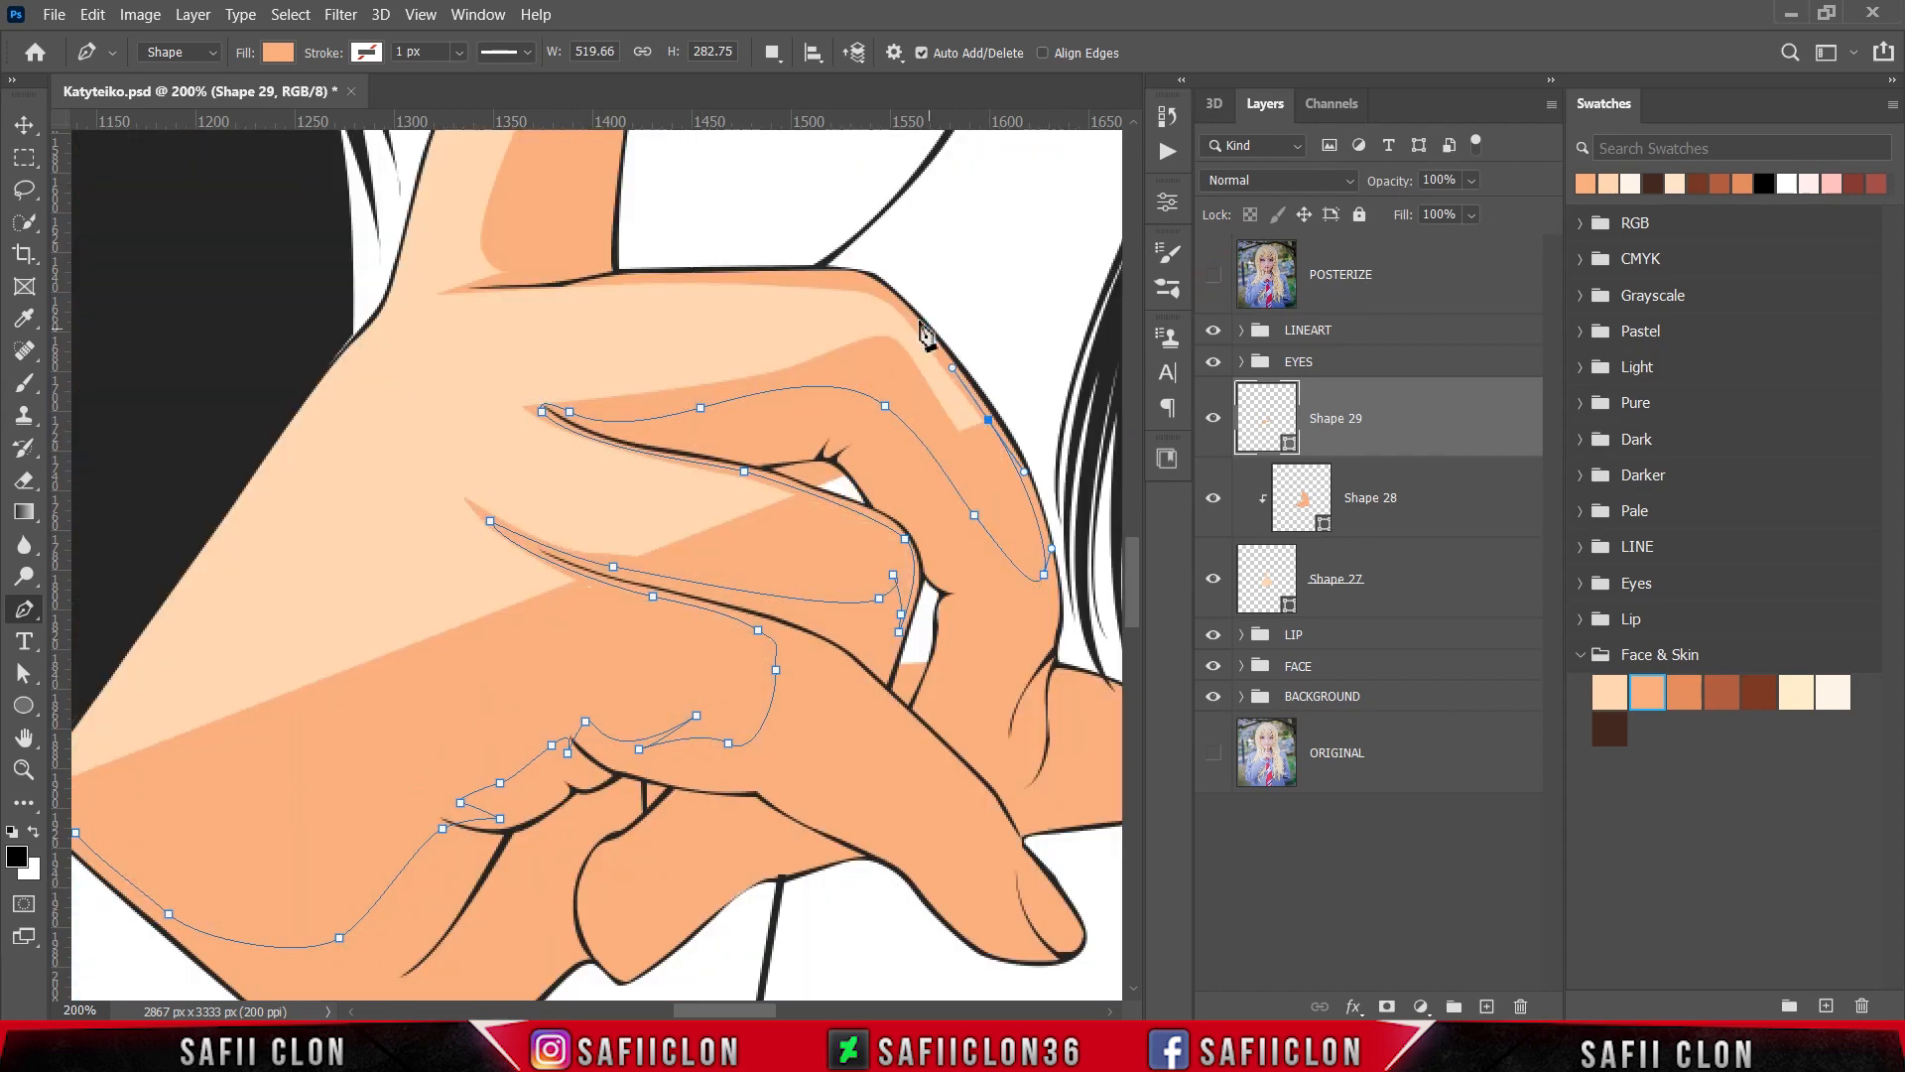
pyautogui.moveTo(873, 287); pyautogui.dragTo(841, 268)
pyautogui.moveTo(702, 277); pyautogui.dragTo(662, 272)
pyautogui.click(603, 282)
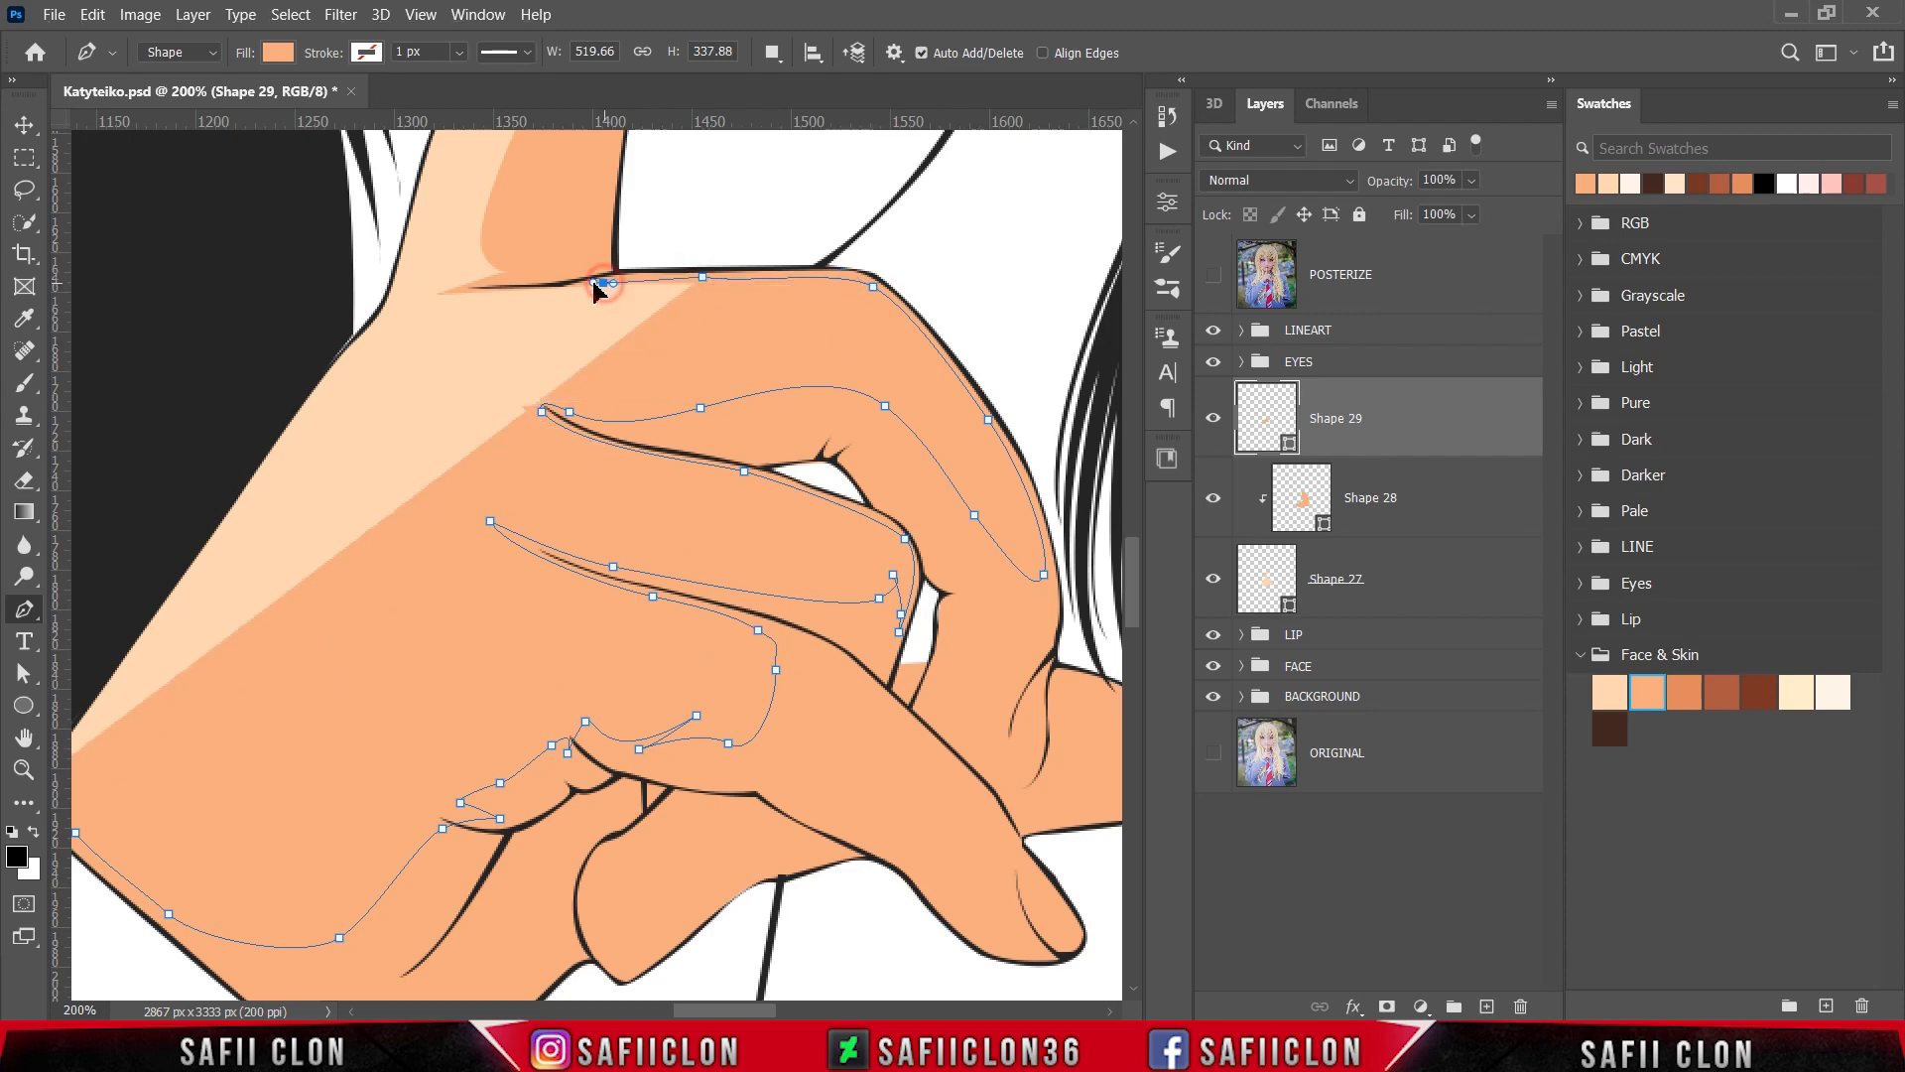
# Step: Turn the path at the index finger's base crease and trace the shadow edge up the finger to its joint notch
pyautogui.moveTo(494, 279); pyautogui.dragTo(533, 284)
pyautogui.scroll(5, 534, 287)
pyautogui.click(1213, 275)
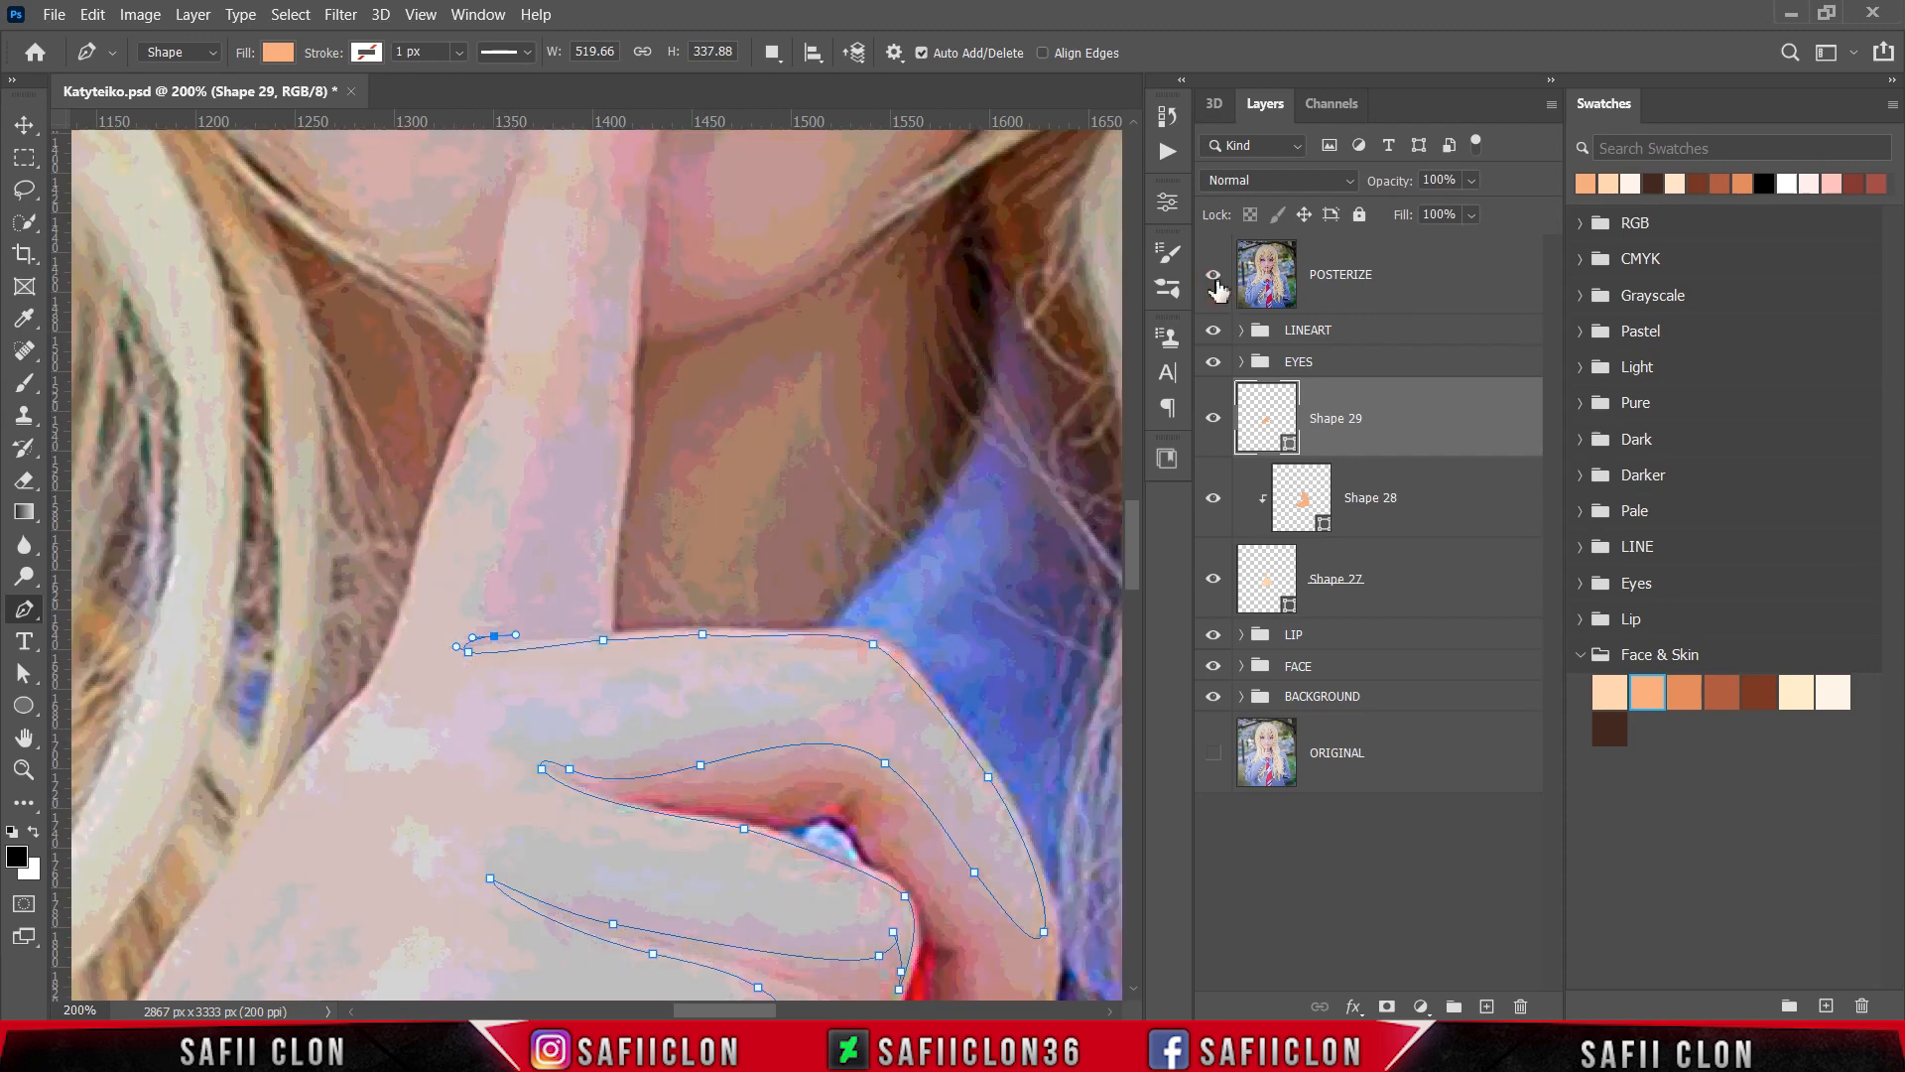
pyautogui.click(1213, 275)
pyautogui.click(554, 620)
pyautogui.scroll(2, 557, 477)
pyautogui.moveTo(538, 541); pyautogui.dragTo(609, 354)
pyautogui.scroll(2, 607, 369)
pyautogui.click(598, 445)
pyautogui.click(605, 429)
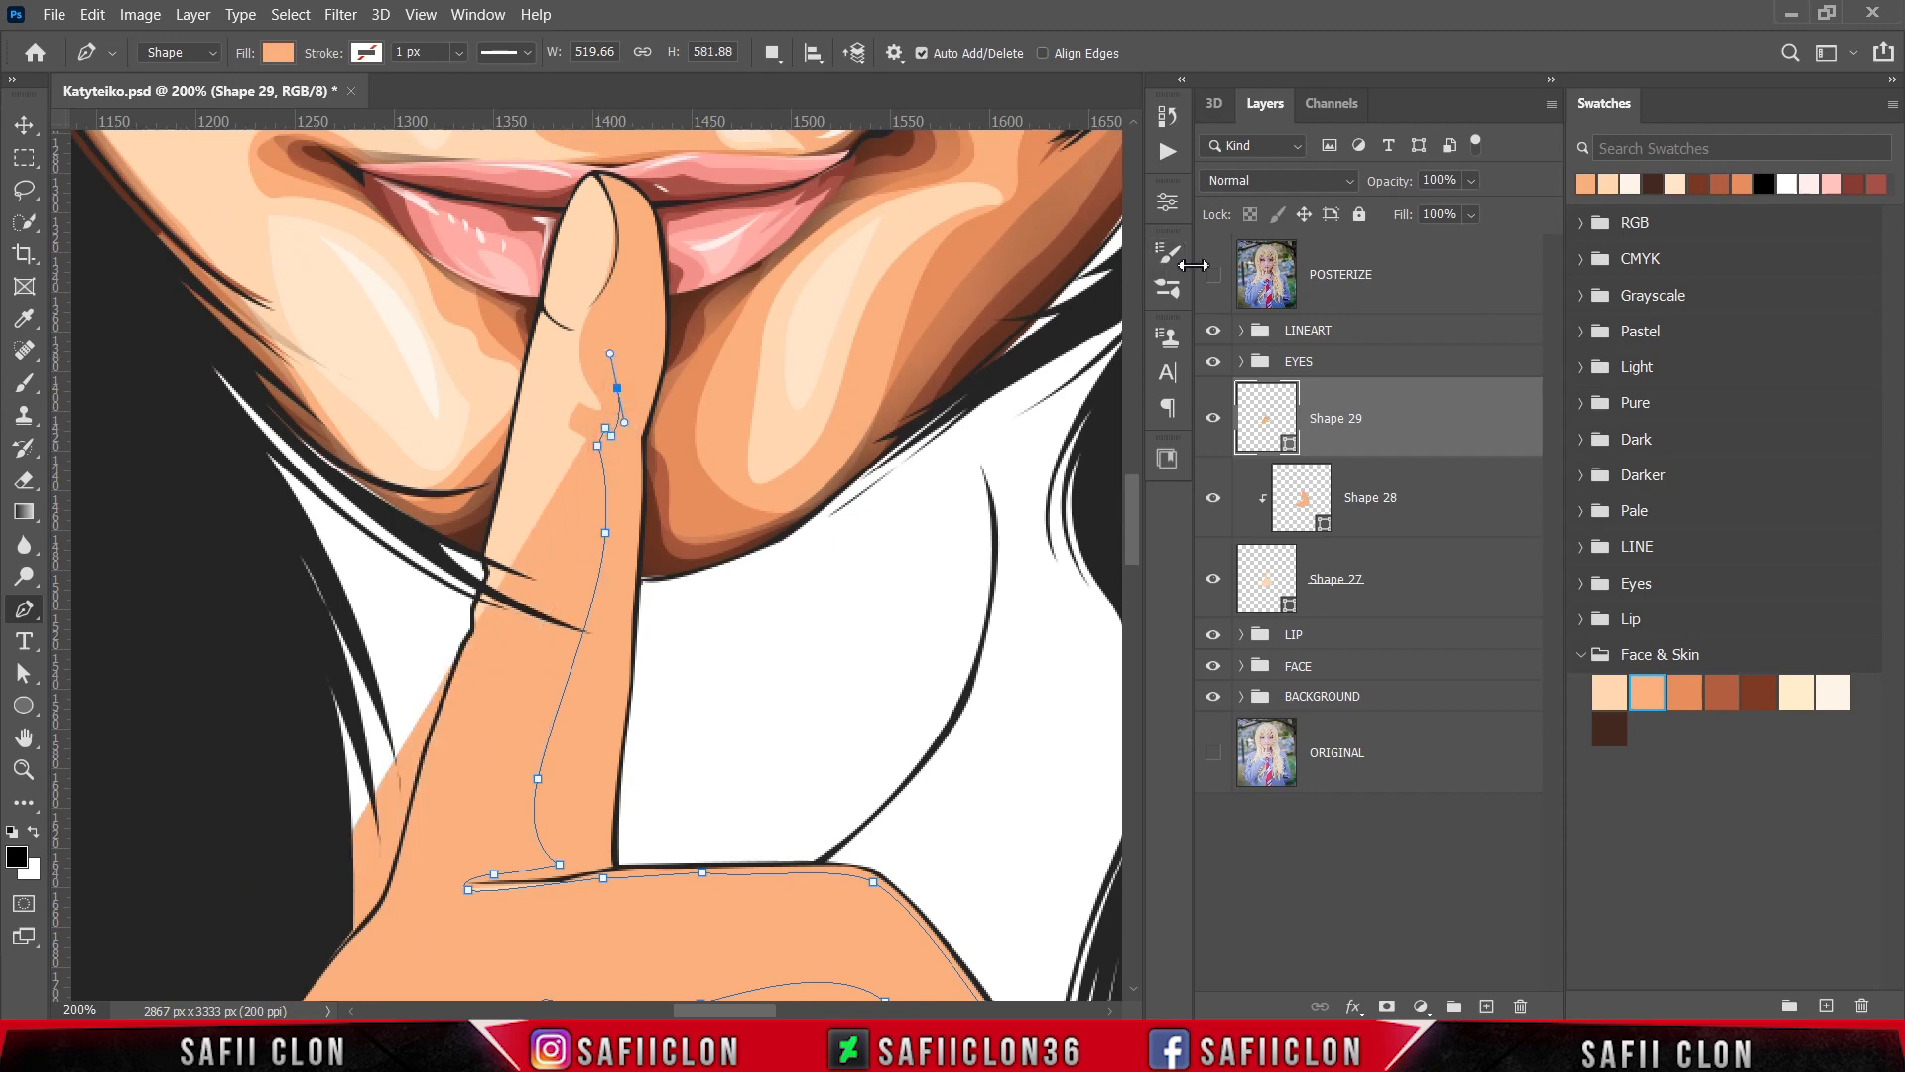
# Step: Compare with the reference and trace the tone edge around the index fingertip and its nail
pyautogui.click(1213, 274)
pyautogui.click(1214, 275)
pyautogui.moveTo(647, 255); pyautogui.dragTo(638, 206)
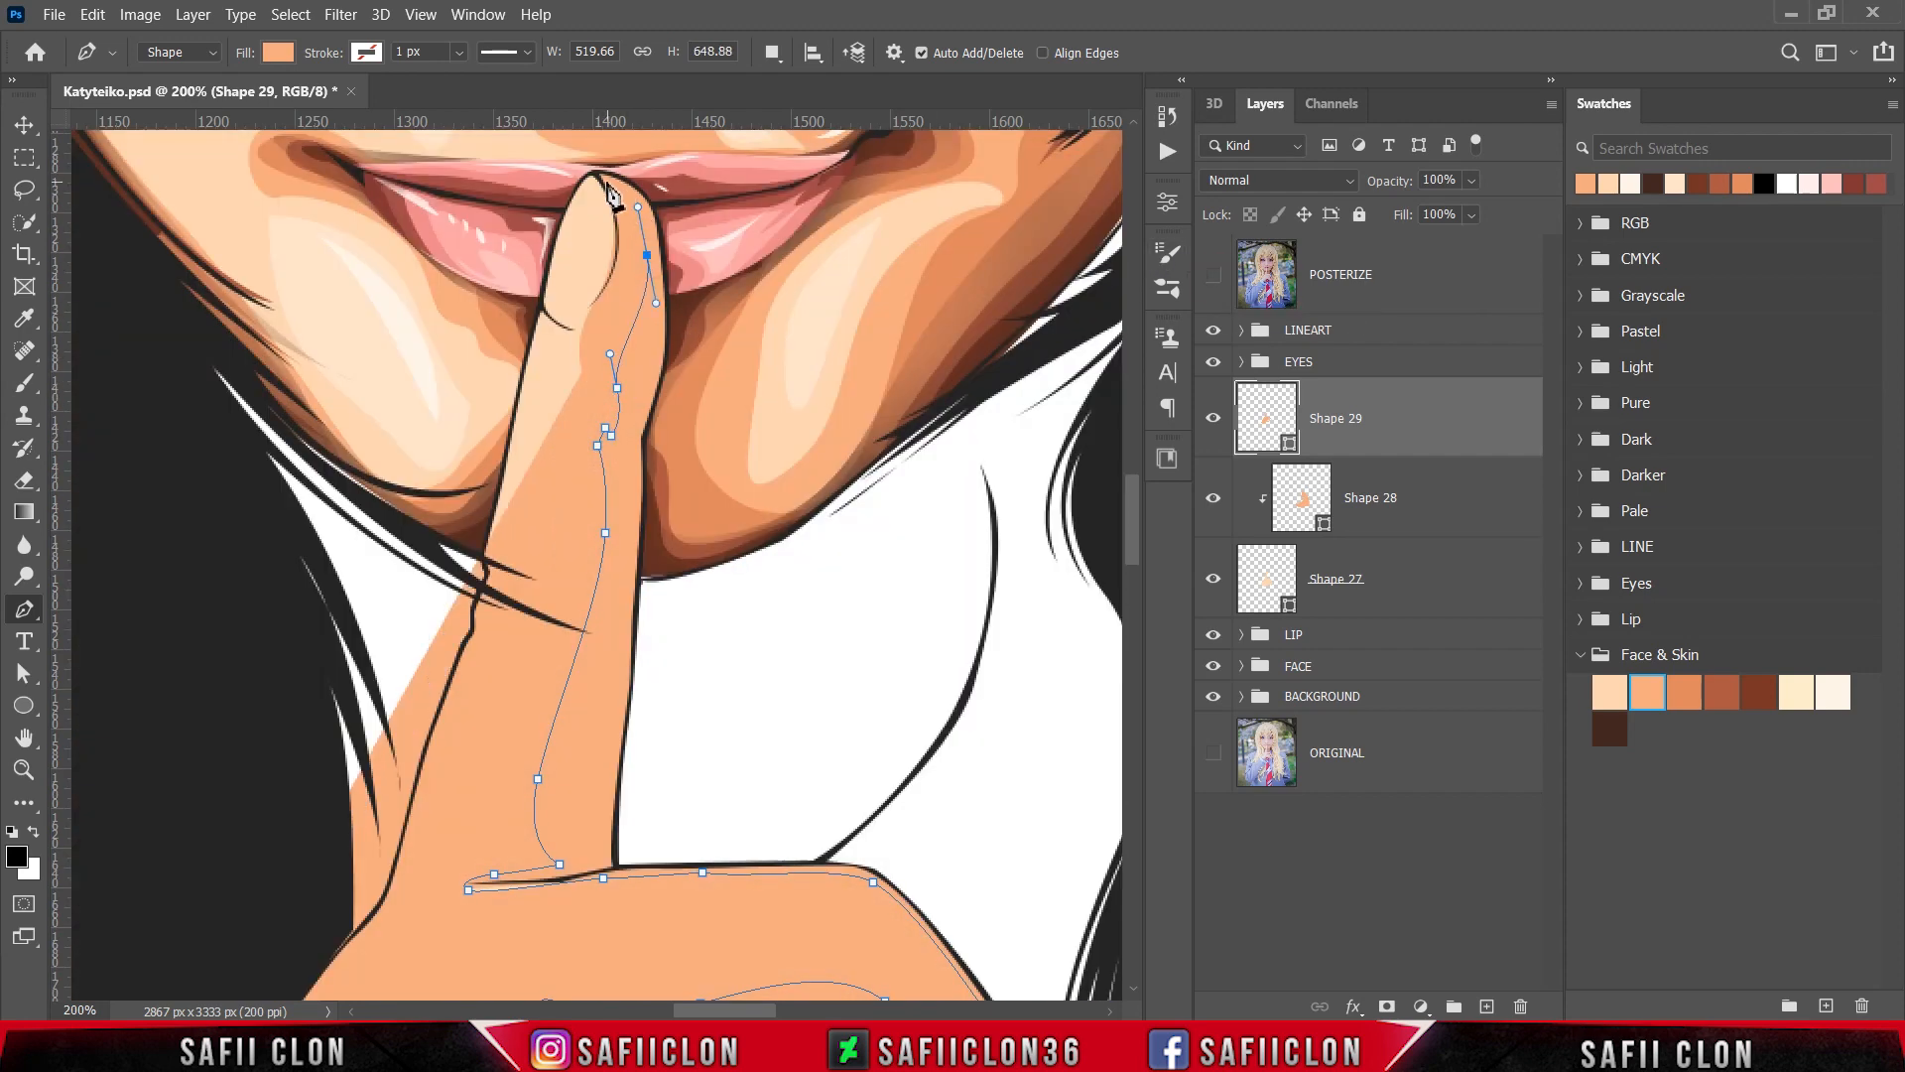
pyautogui.click(611, 187)
pyautogui.moveTo(609, 309); pyautogui.dragTo(573, 368)
pyautogui.keyDown('alt'); pyautogui.click(609, 308); pyautogui.keyUp('alt')
pyautogui.click(583, 327)
pyautogui.moveTo(597, 176); pyautogui.dragTo(547, 220)
# Step: Run the path down the outer side of the hand, beneath it, and close the shape at the cuff
pyautogui.scroll(1, 576, 145)
pyautogui.moveTo(671, 262); pyautogui.dragTo(717, 289)
pyautogui.click(770, 424)
pyautogui.moveTo(790, 568); pyautogui.dragTo(827, 729)
pyautogui.click(812, 693)
pyautogui.hotkey('ctrl', '-')
pyautogui.hotkey('ctrl', '-')
pyautogui.scroll(-1, 812, 698)
pyautogui.click(831, 795)
pyautogui.moveTo(821, 842); pyautogui.dragTo(789, 875)
pyautogui.moveTo(769, 880); pyautogui.dragTo(630, 901)
pyautogui.click(402, 777)
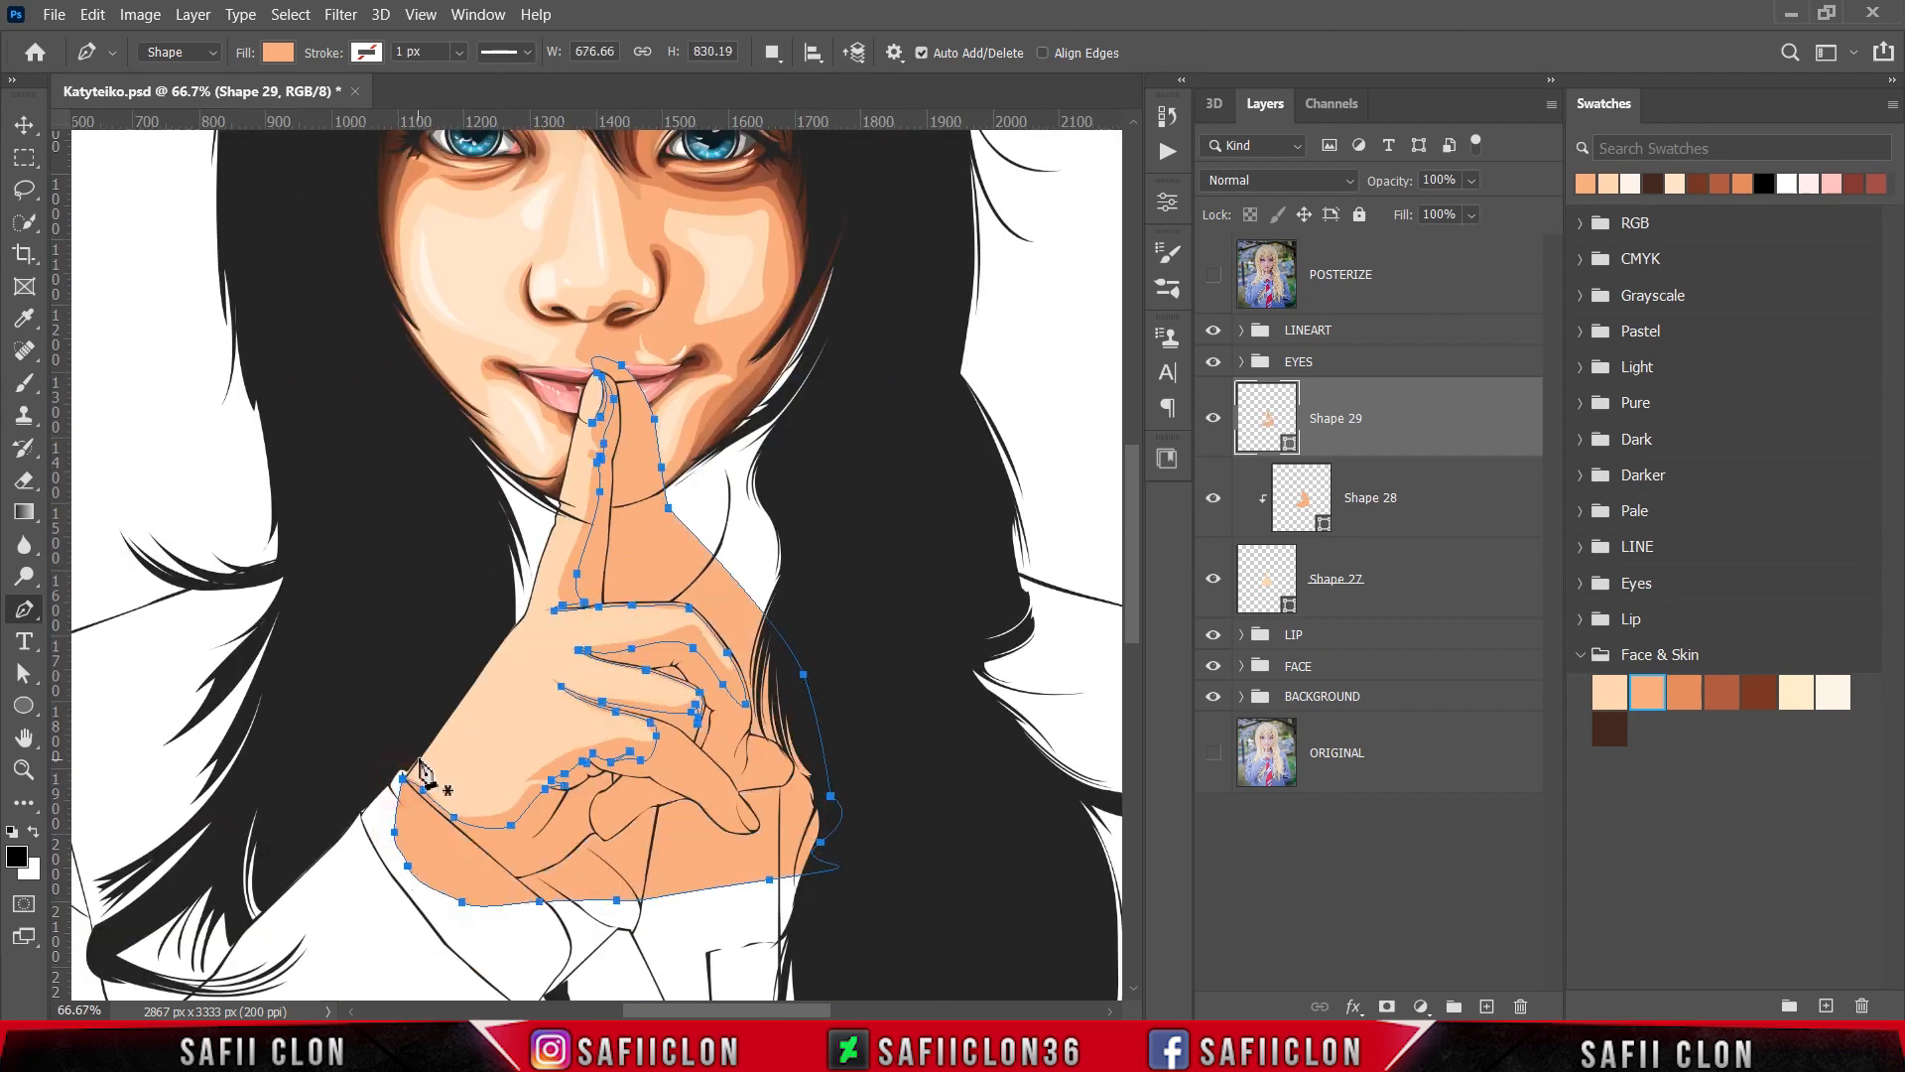
# Step: Fill the Shape 29 tone with the Face & Skin colour df875f and clip it to the base hand shape
pyautogui.doubleClick(1286, 451)
pyautogui.click(1688, 692)
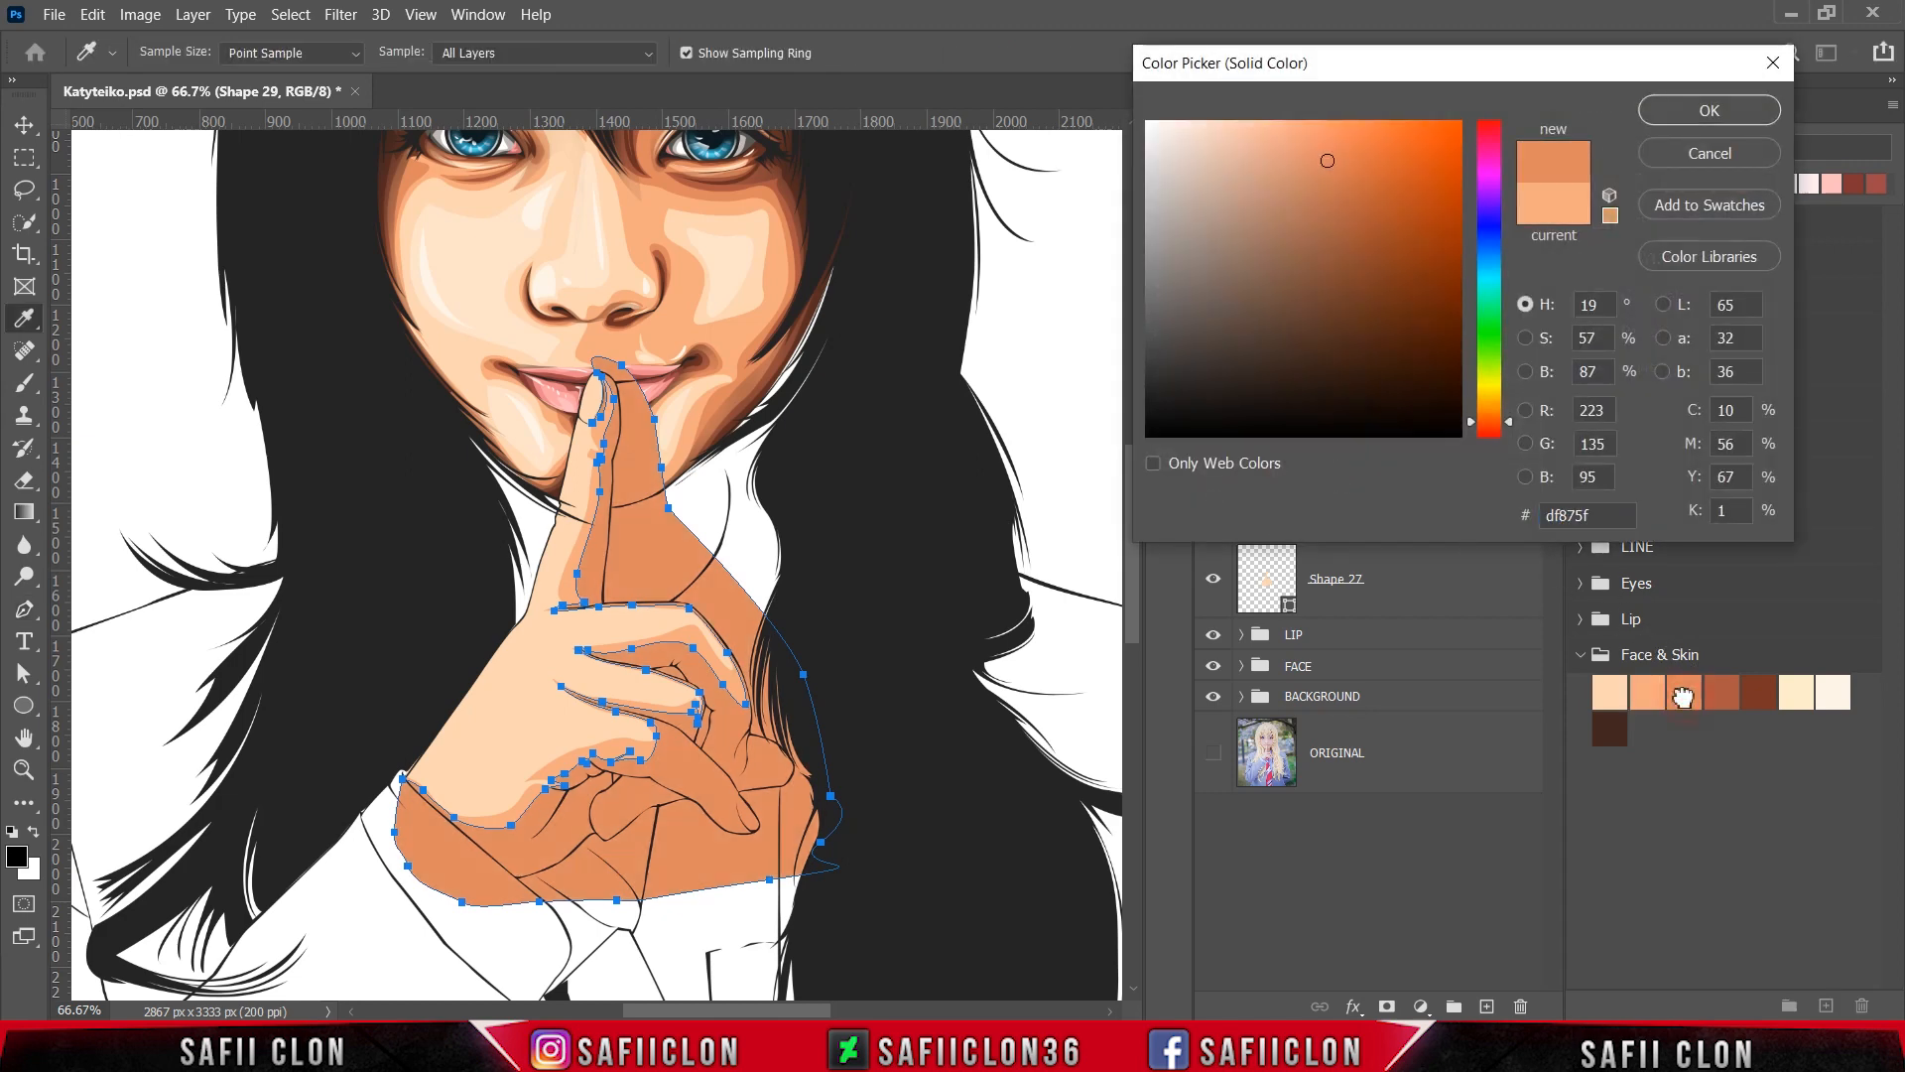
pyautogui.click(1672, 111)
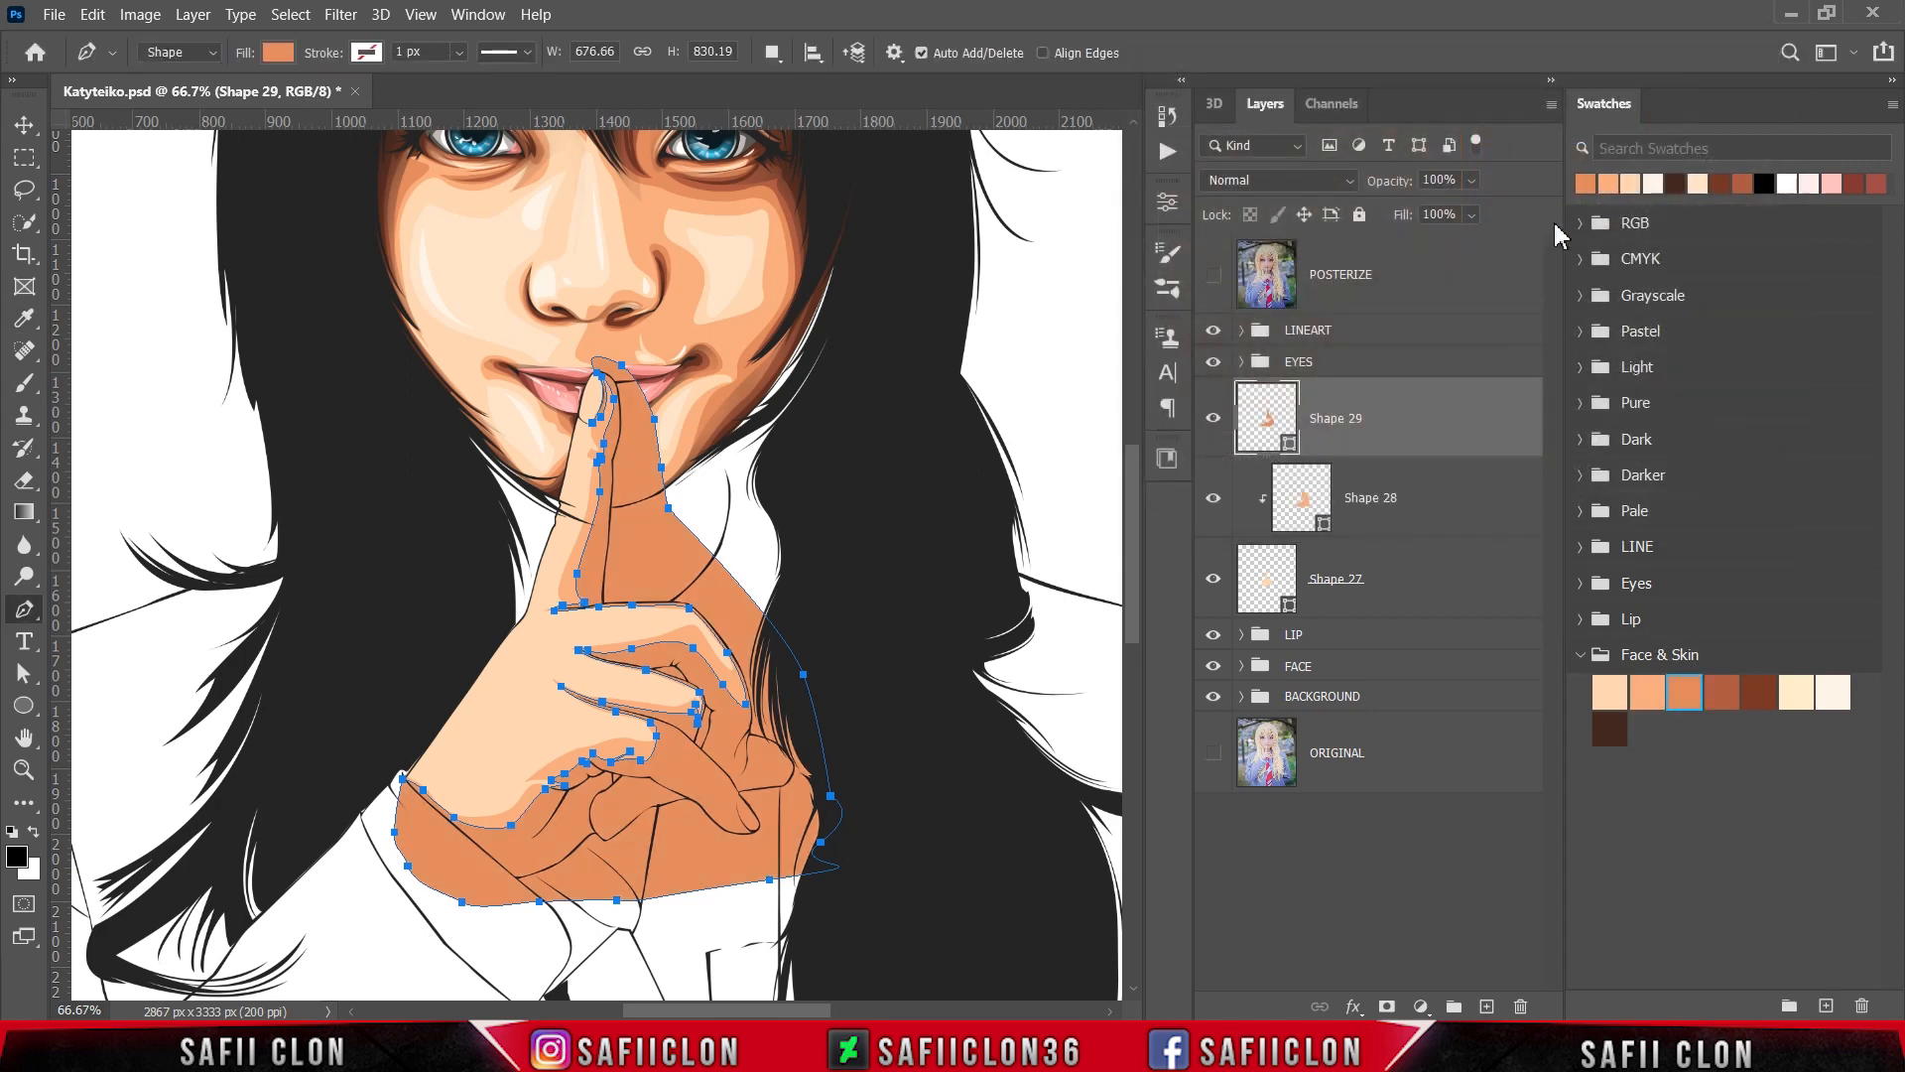
pyautogui.rightClick(1404, 422)
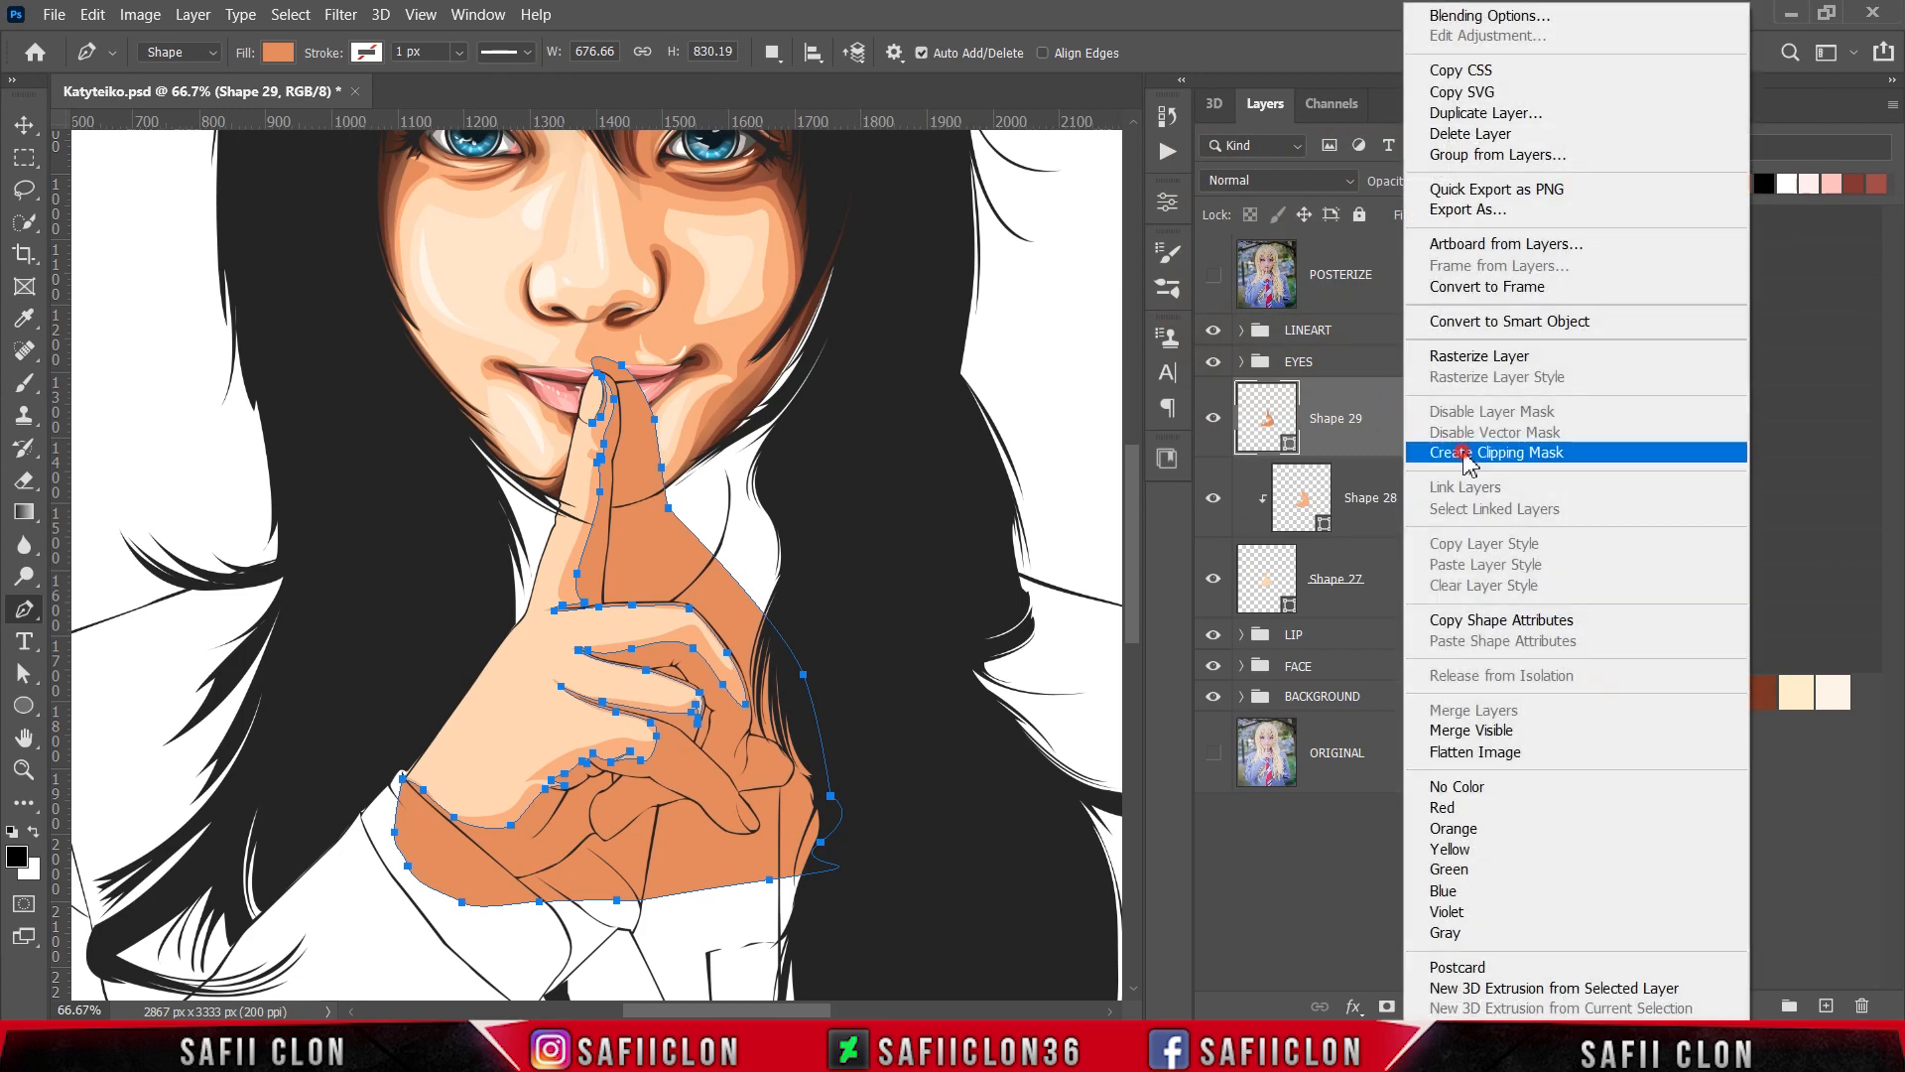
pyautogui.click(1454, 440)
pyautogui.press('Return')
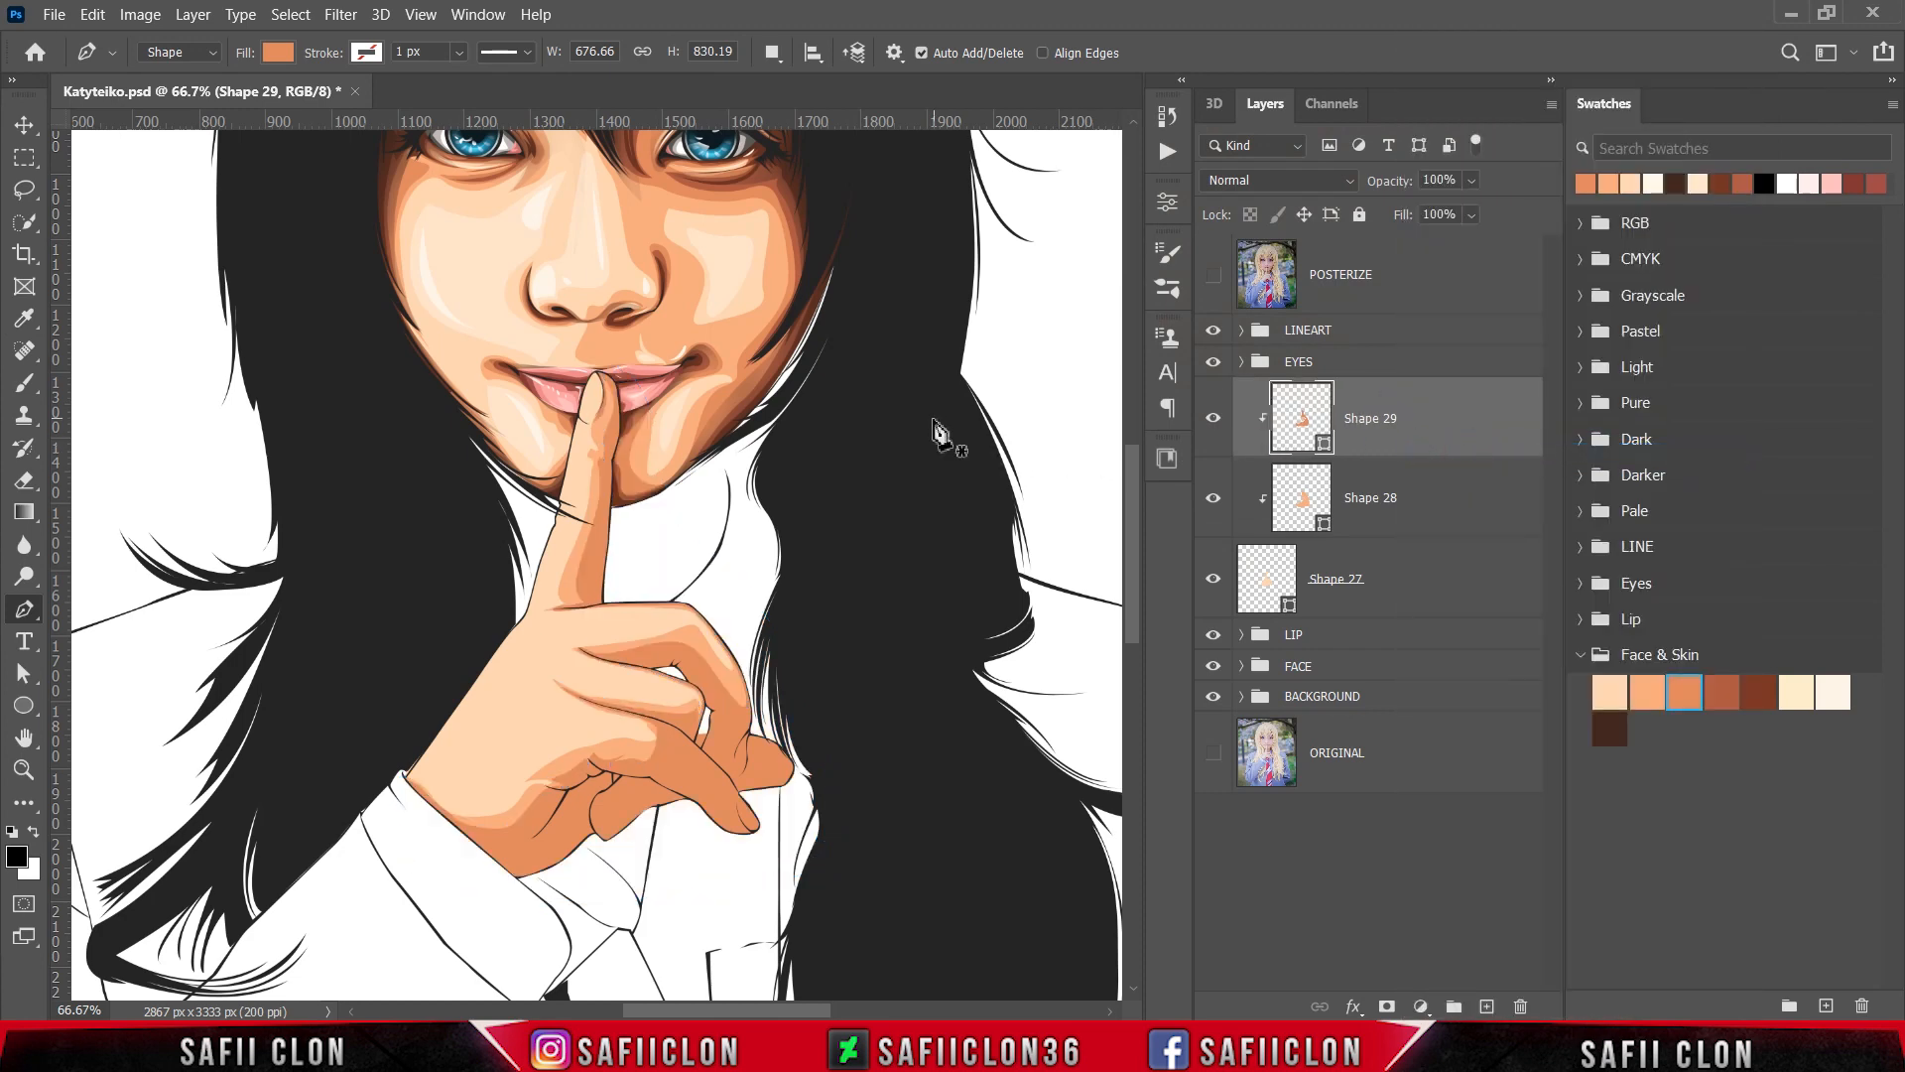
# Step: Examine the hand's shading in the full portrait and at close range
pyautogui.hotkey('ctrl', '-')
pyautogui.hotkey('ctrl', '-')
pyautogui.hotkey('ctrl', '-')
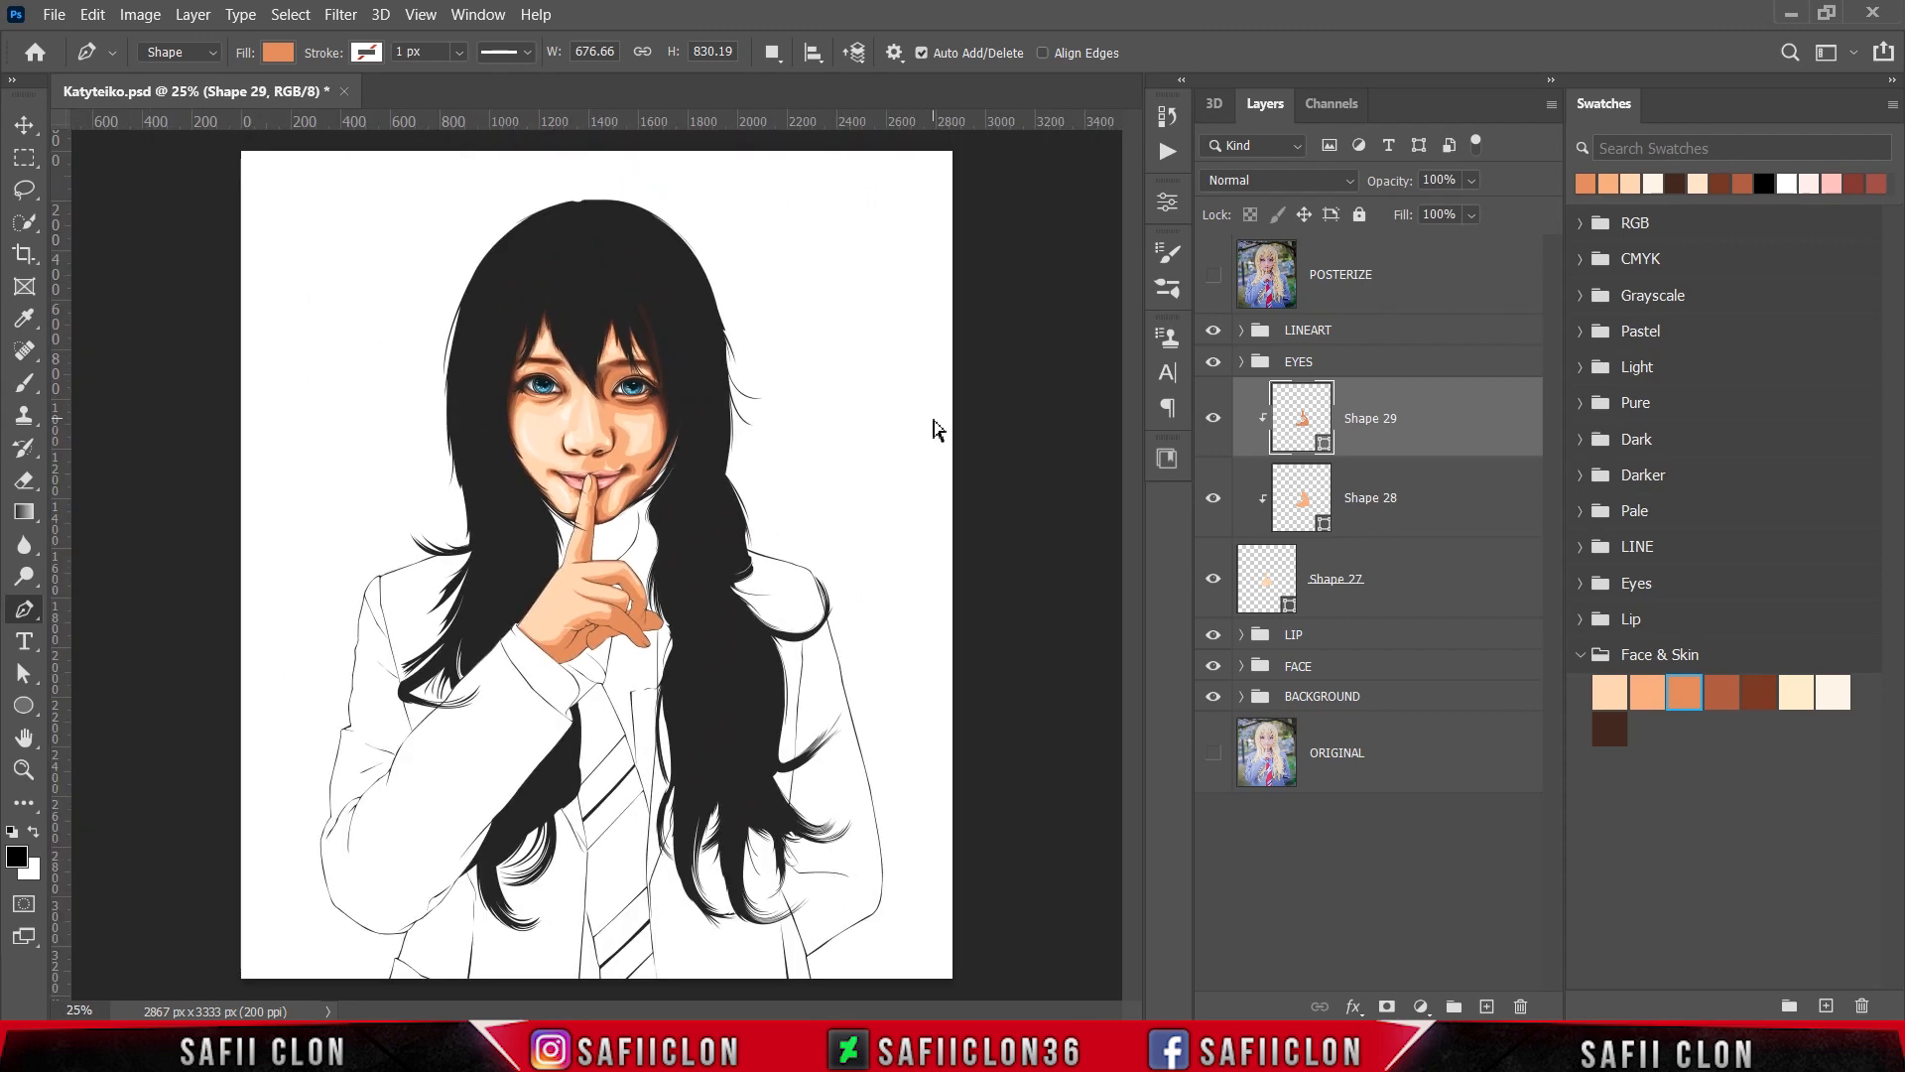
pyautogui.hotkey('ctrl', '+')
pyautogui.hotkey('ctrl', '+')
pyautogui.hotkey('ctrl', '+')
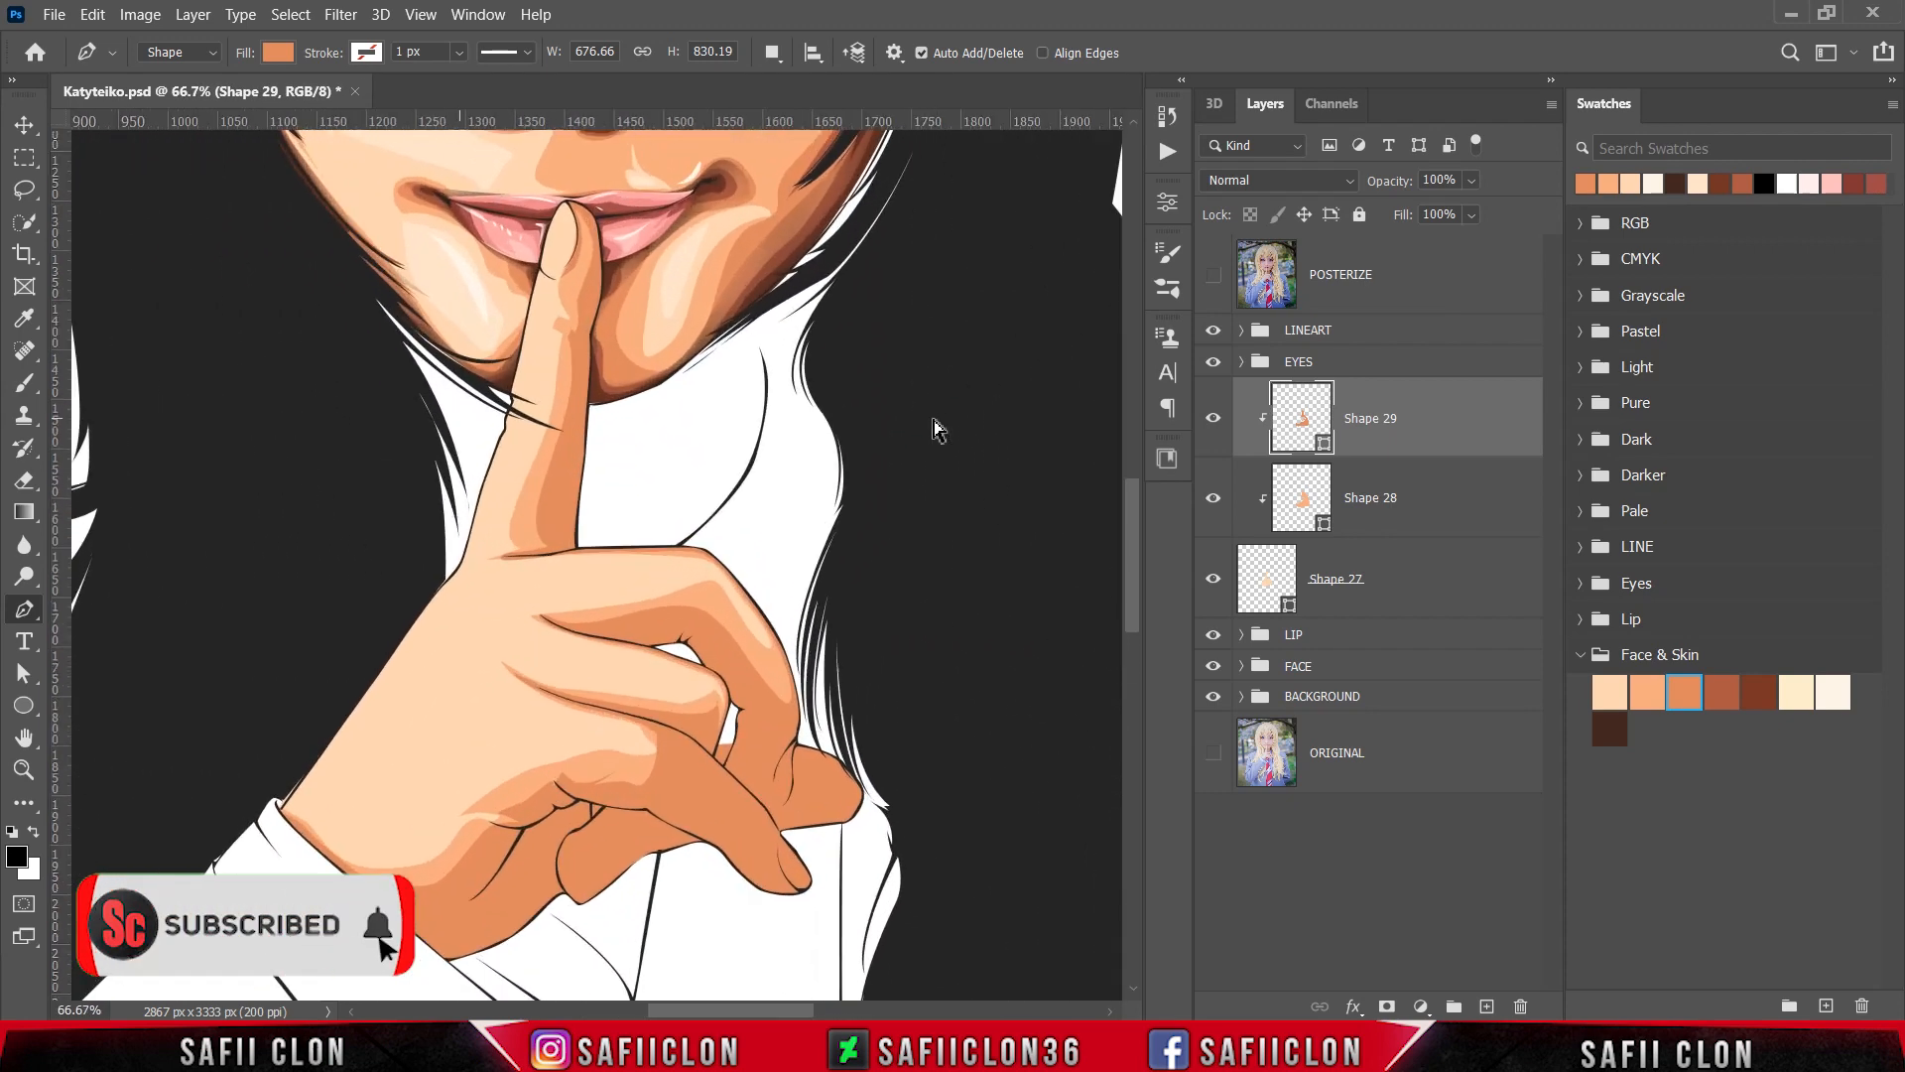
pyautogui.hotkey('ctrl', '+')
pyautogui.hotkey('ctrl', '+')
pyautogui.hotkey('ctrl', '-')
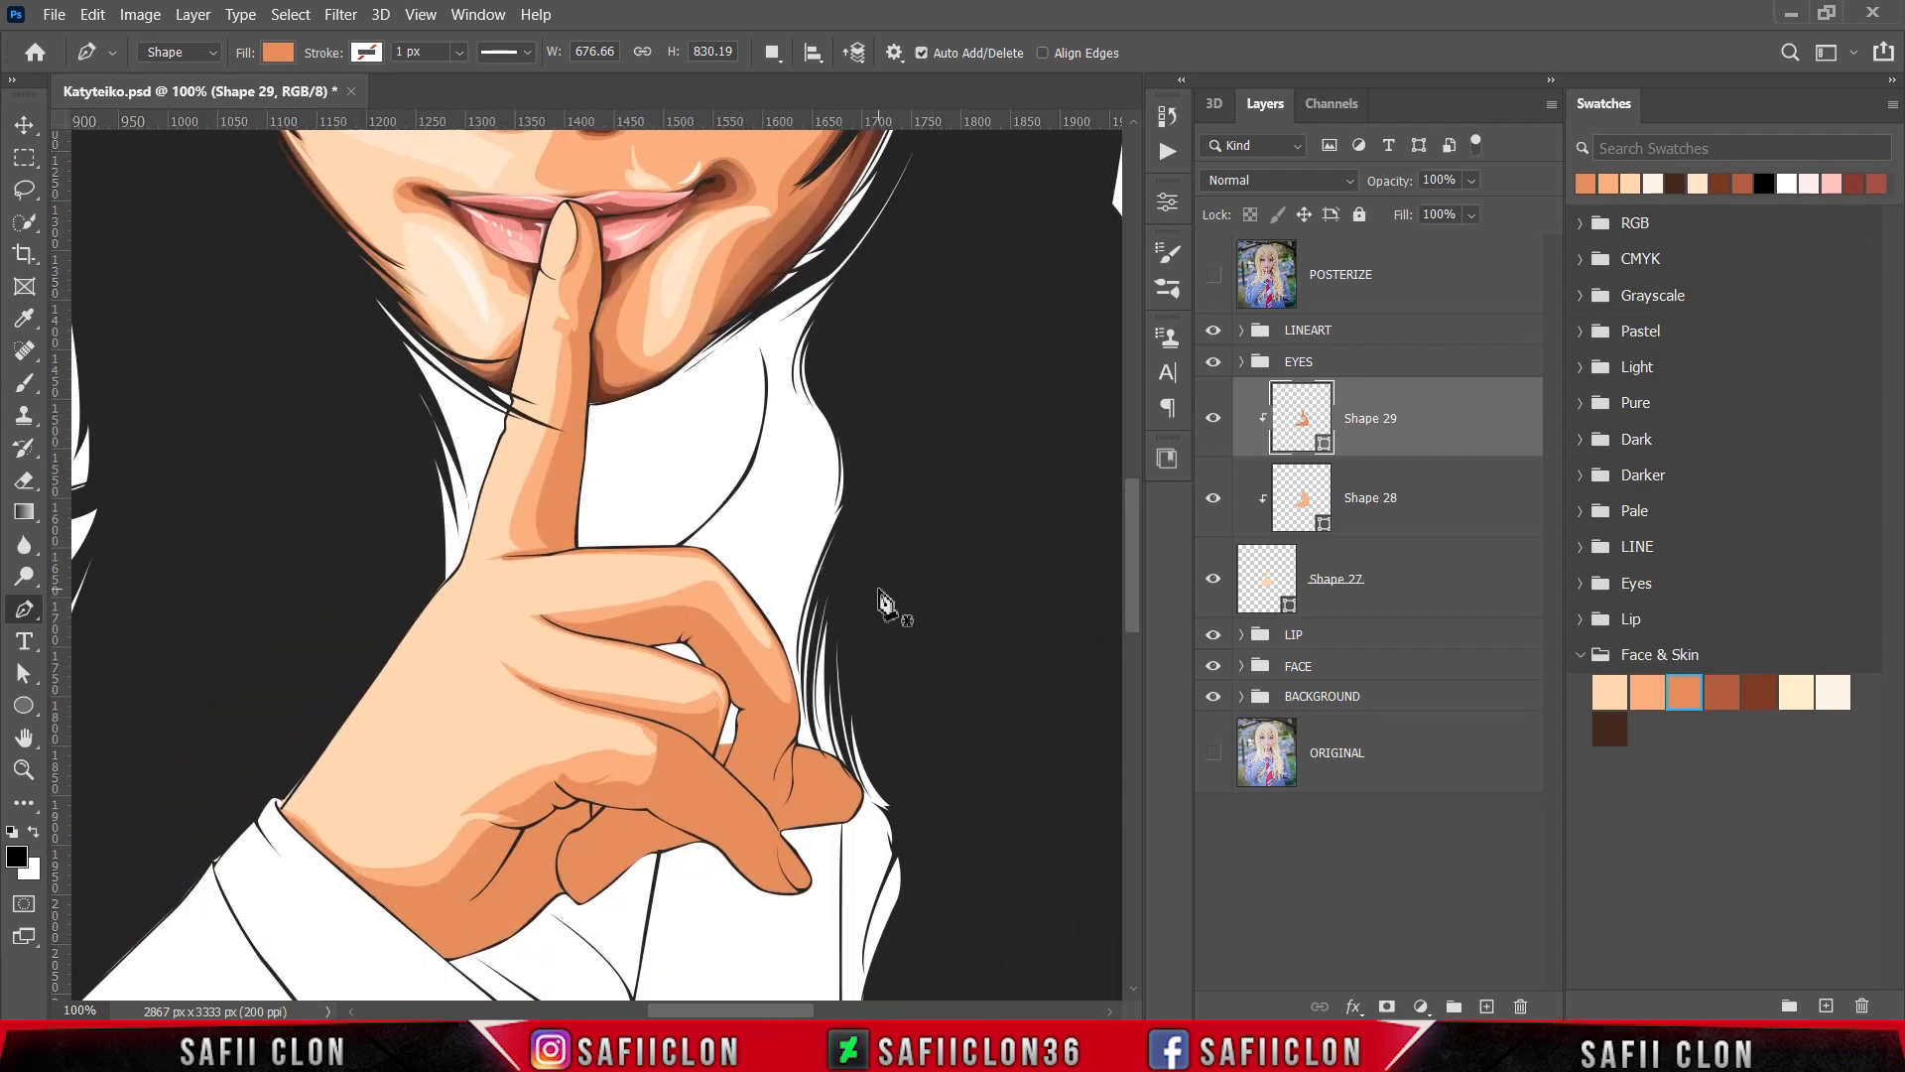
# Step: Show the Shape 29 path, check it against the POSTERIZE reference, and set the Pen Tool's path operation to New Layer
pyautogui.scroll(2, 886, 602)
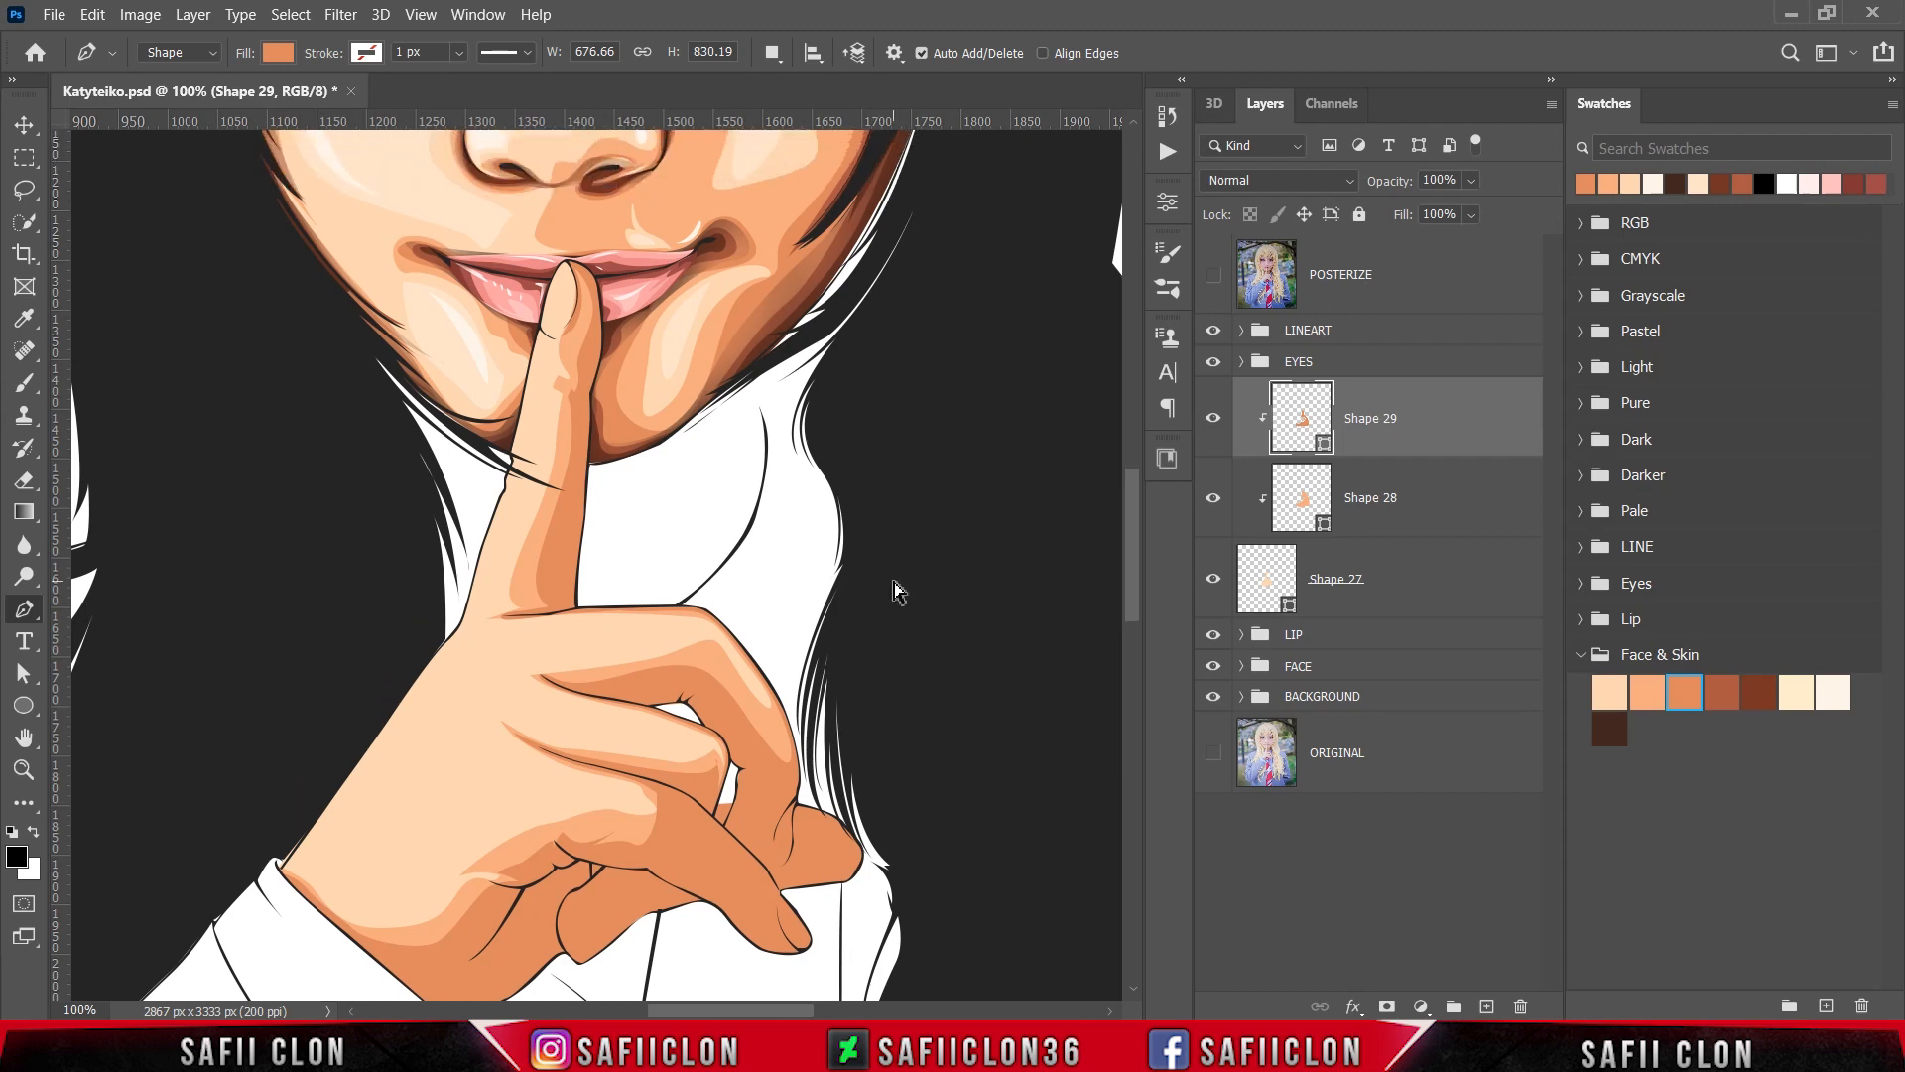
pyautogui.hotkey('ctrl', 'h')
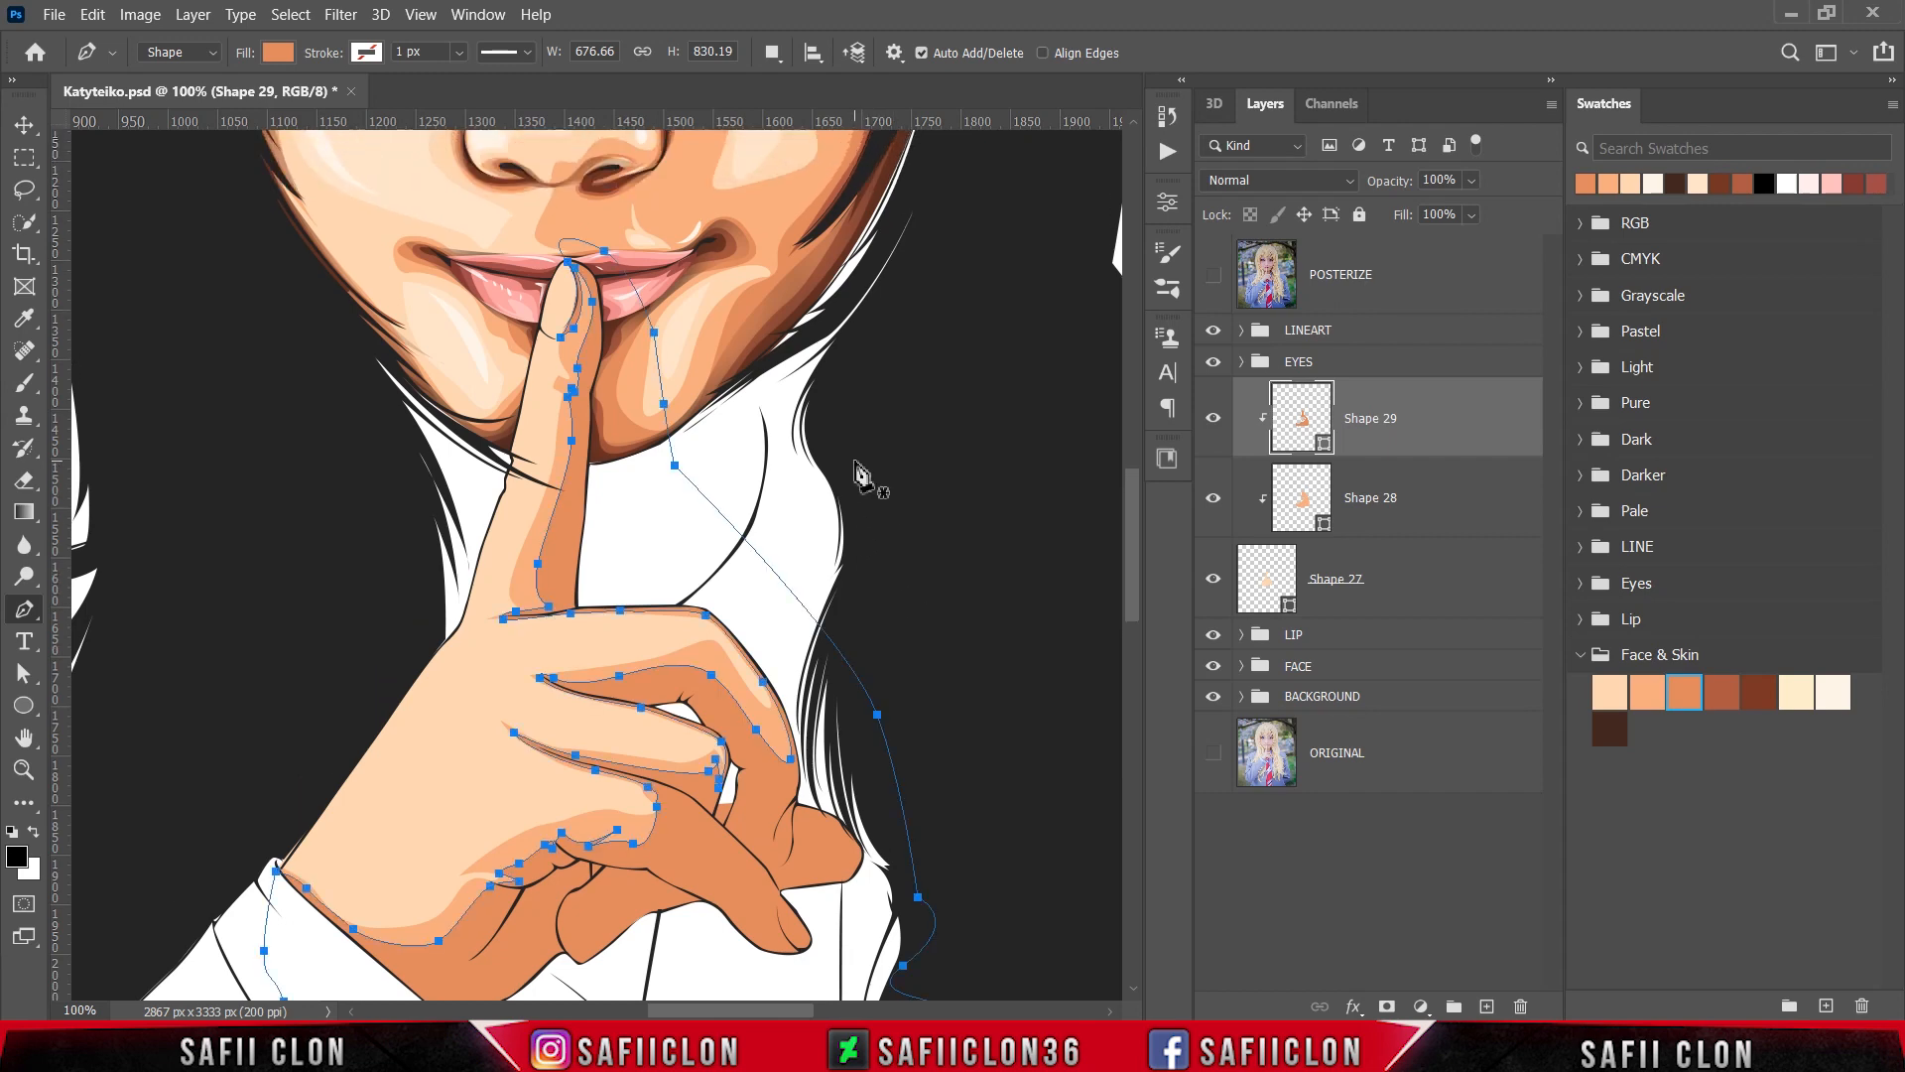
pyautogui.click(1213, 279)
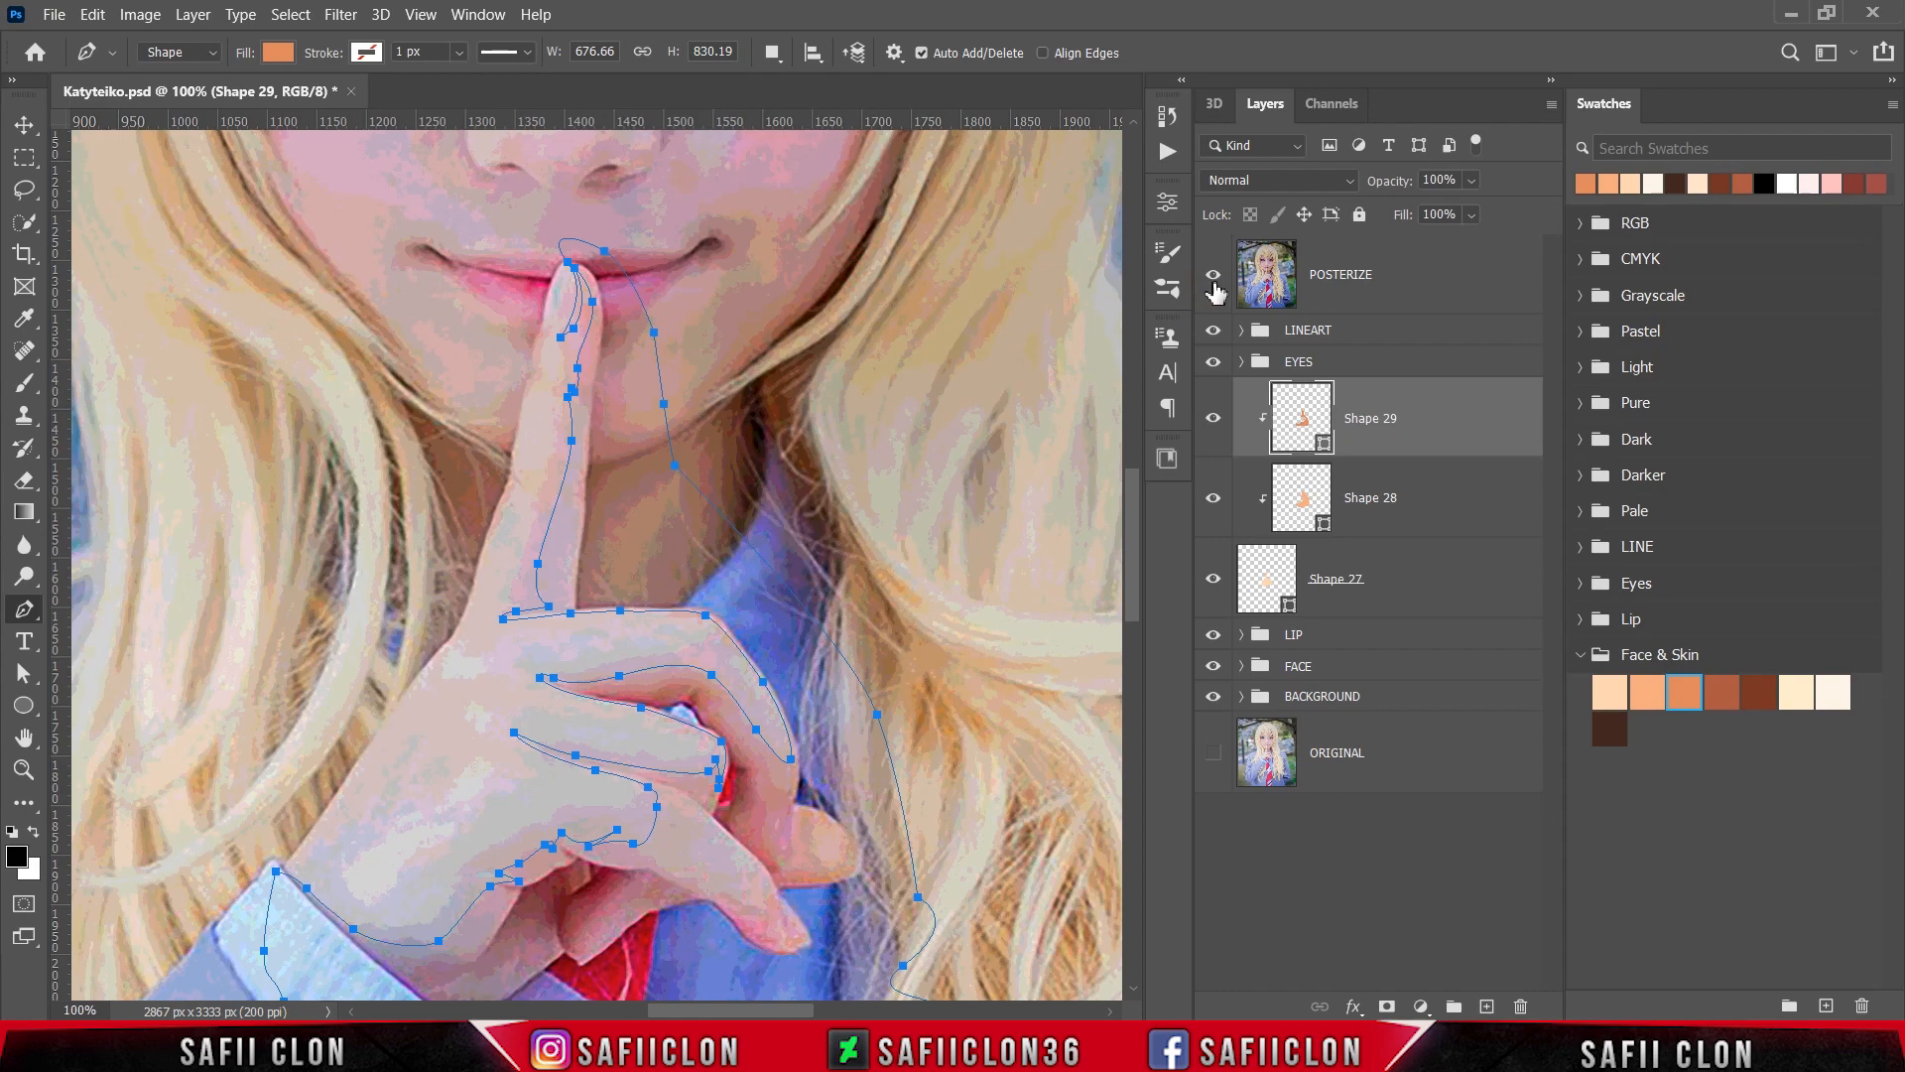
pyautogui.click(1214, 282)
pyautogui.scroll(-2, 1025, 394)
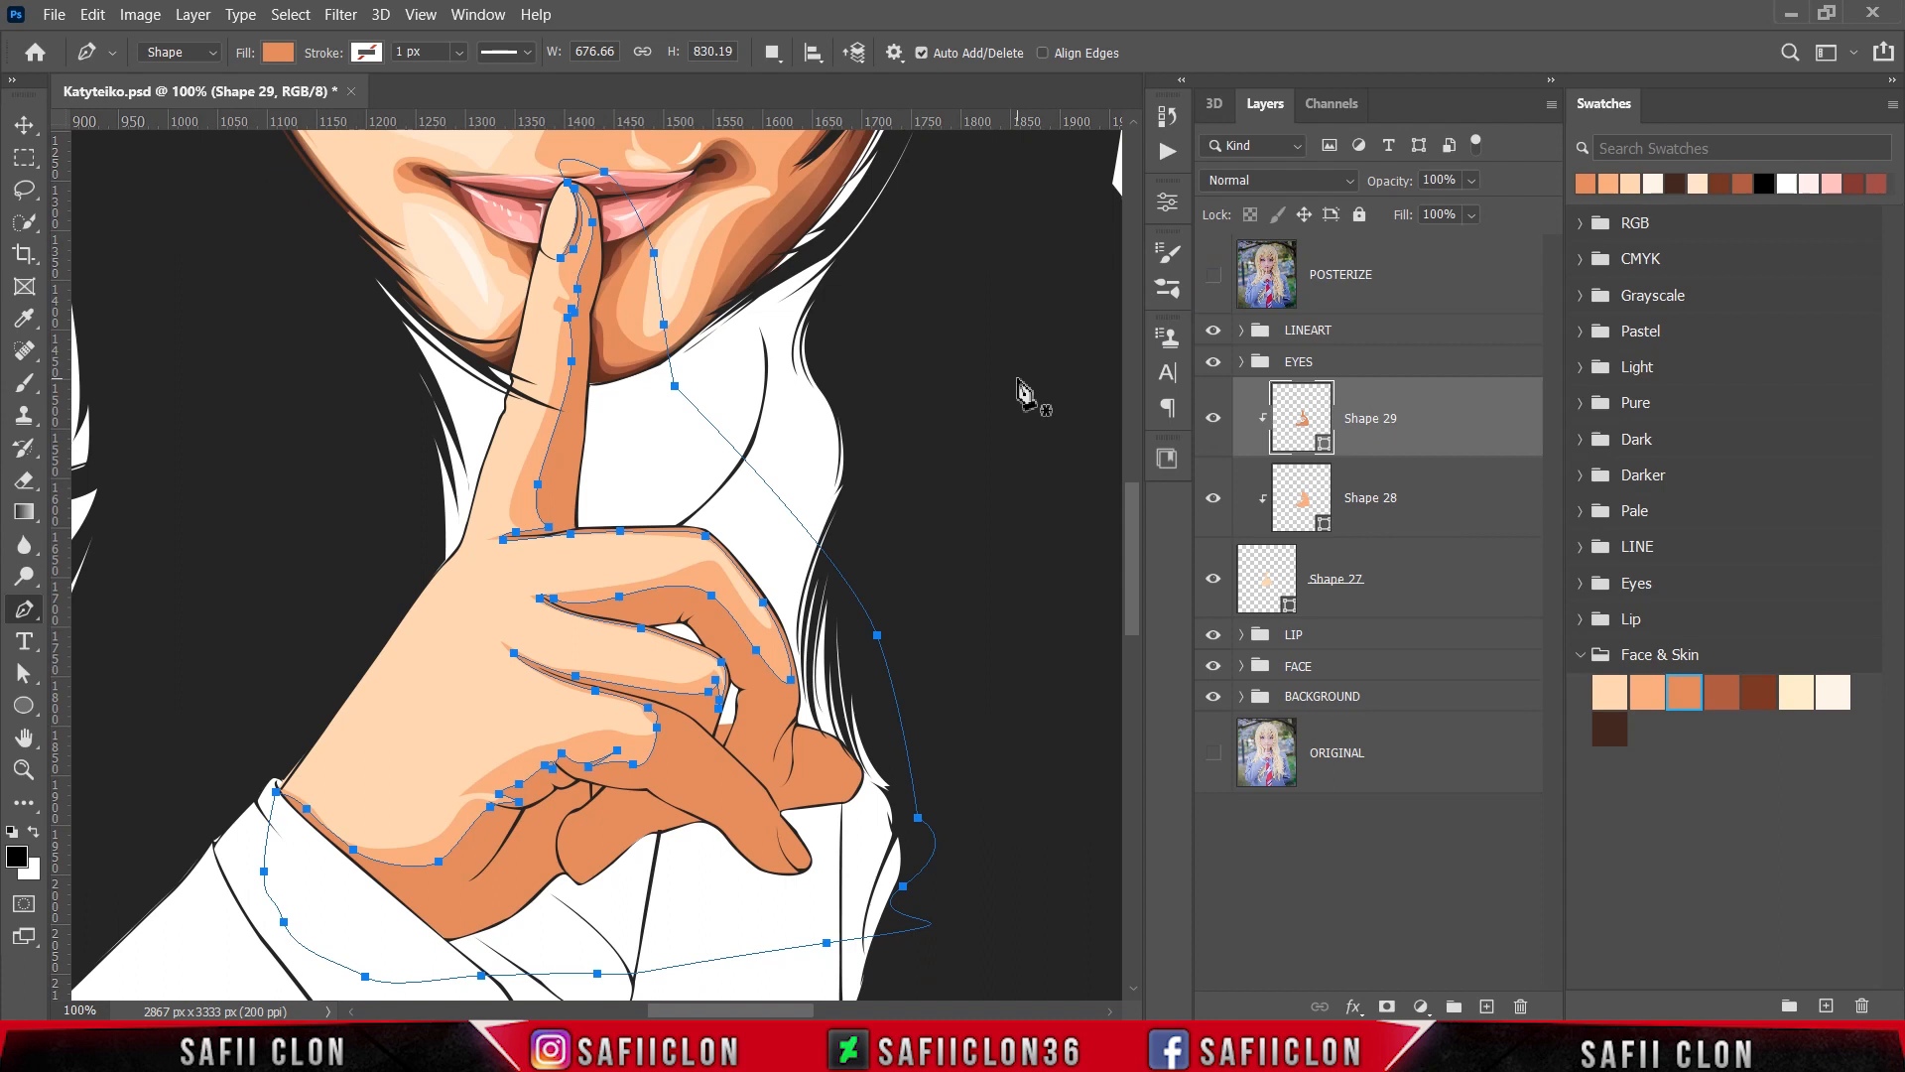
pyautogui.click(772, 53)
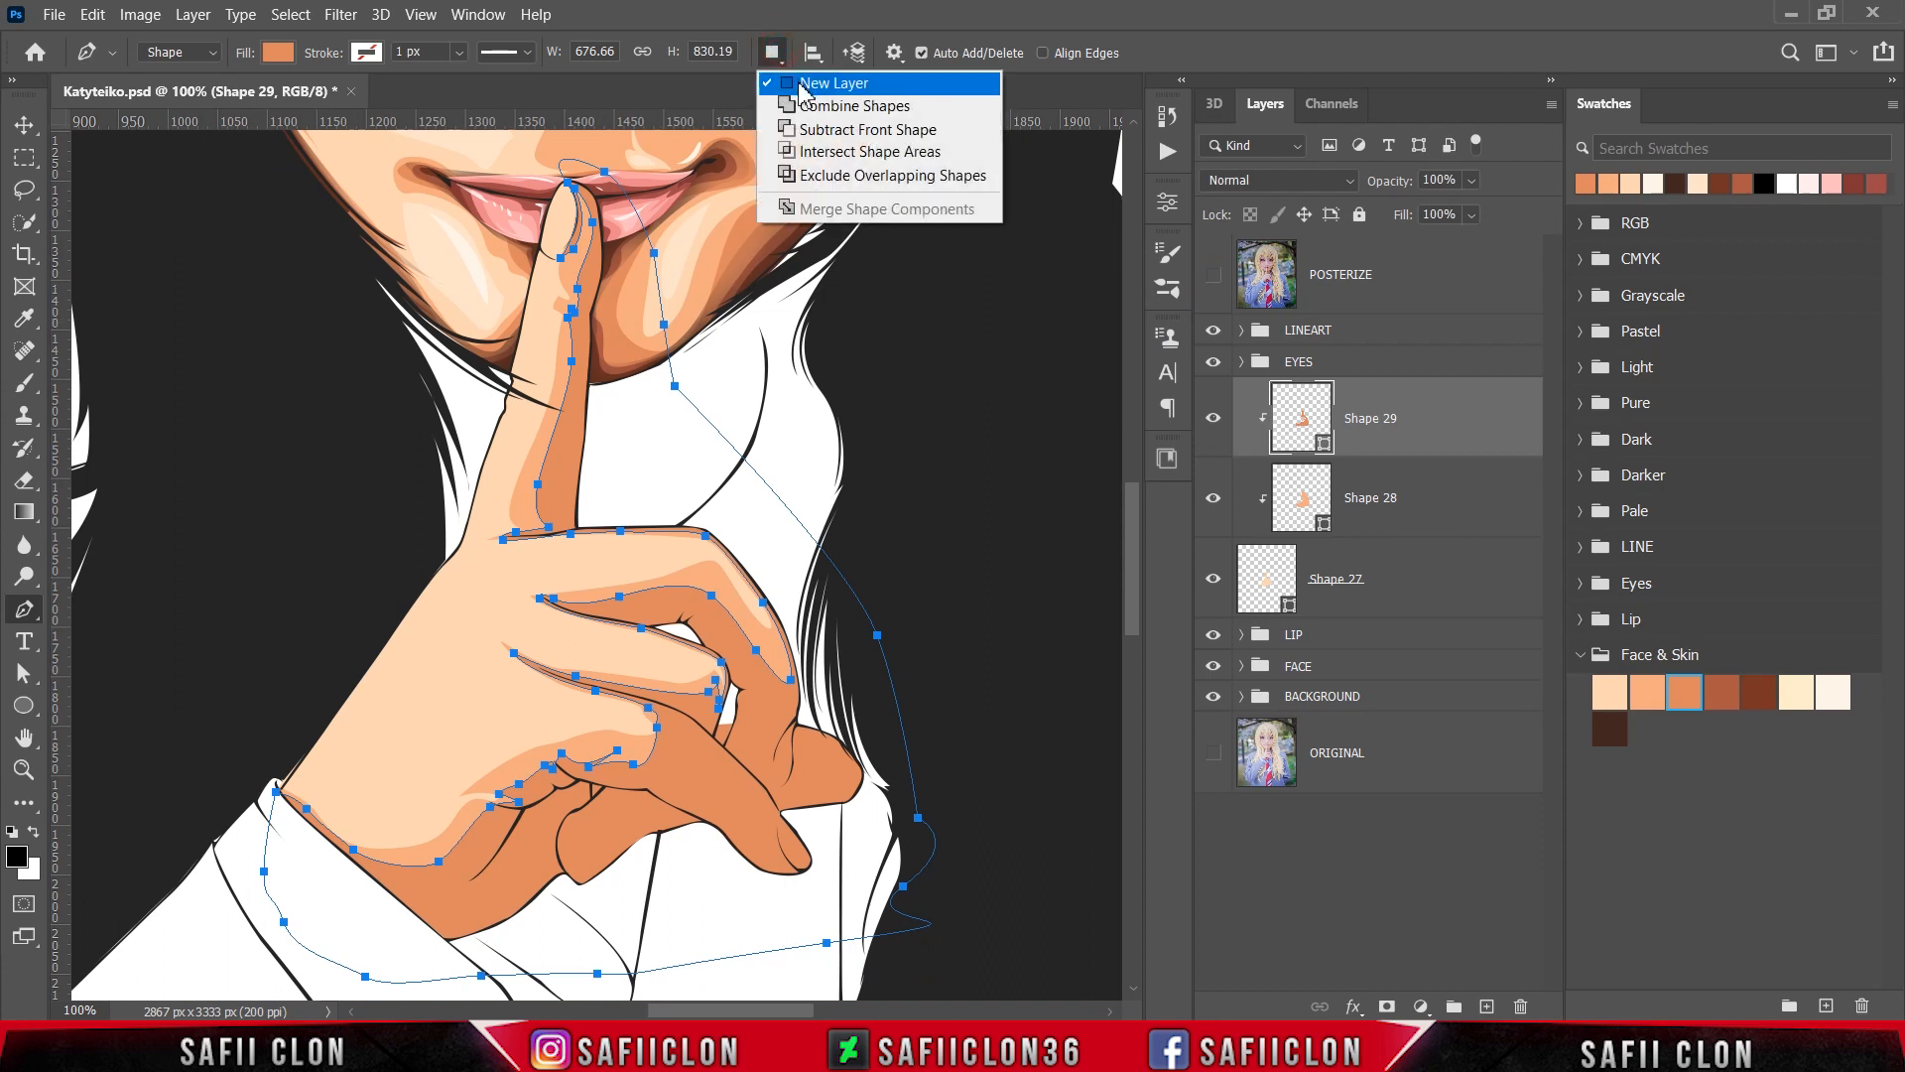
pyautogui.click(802, 86)
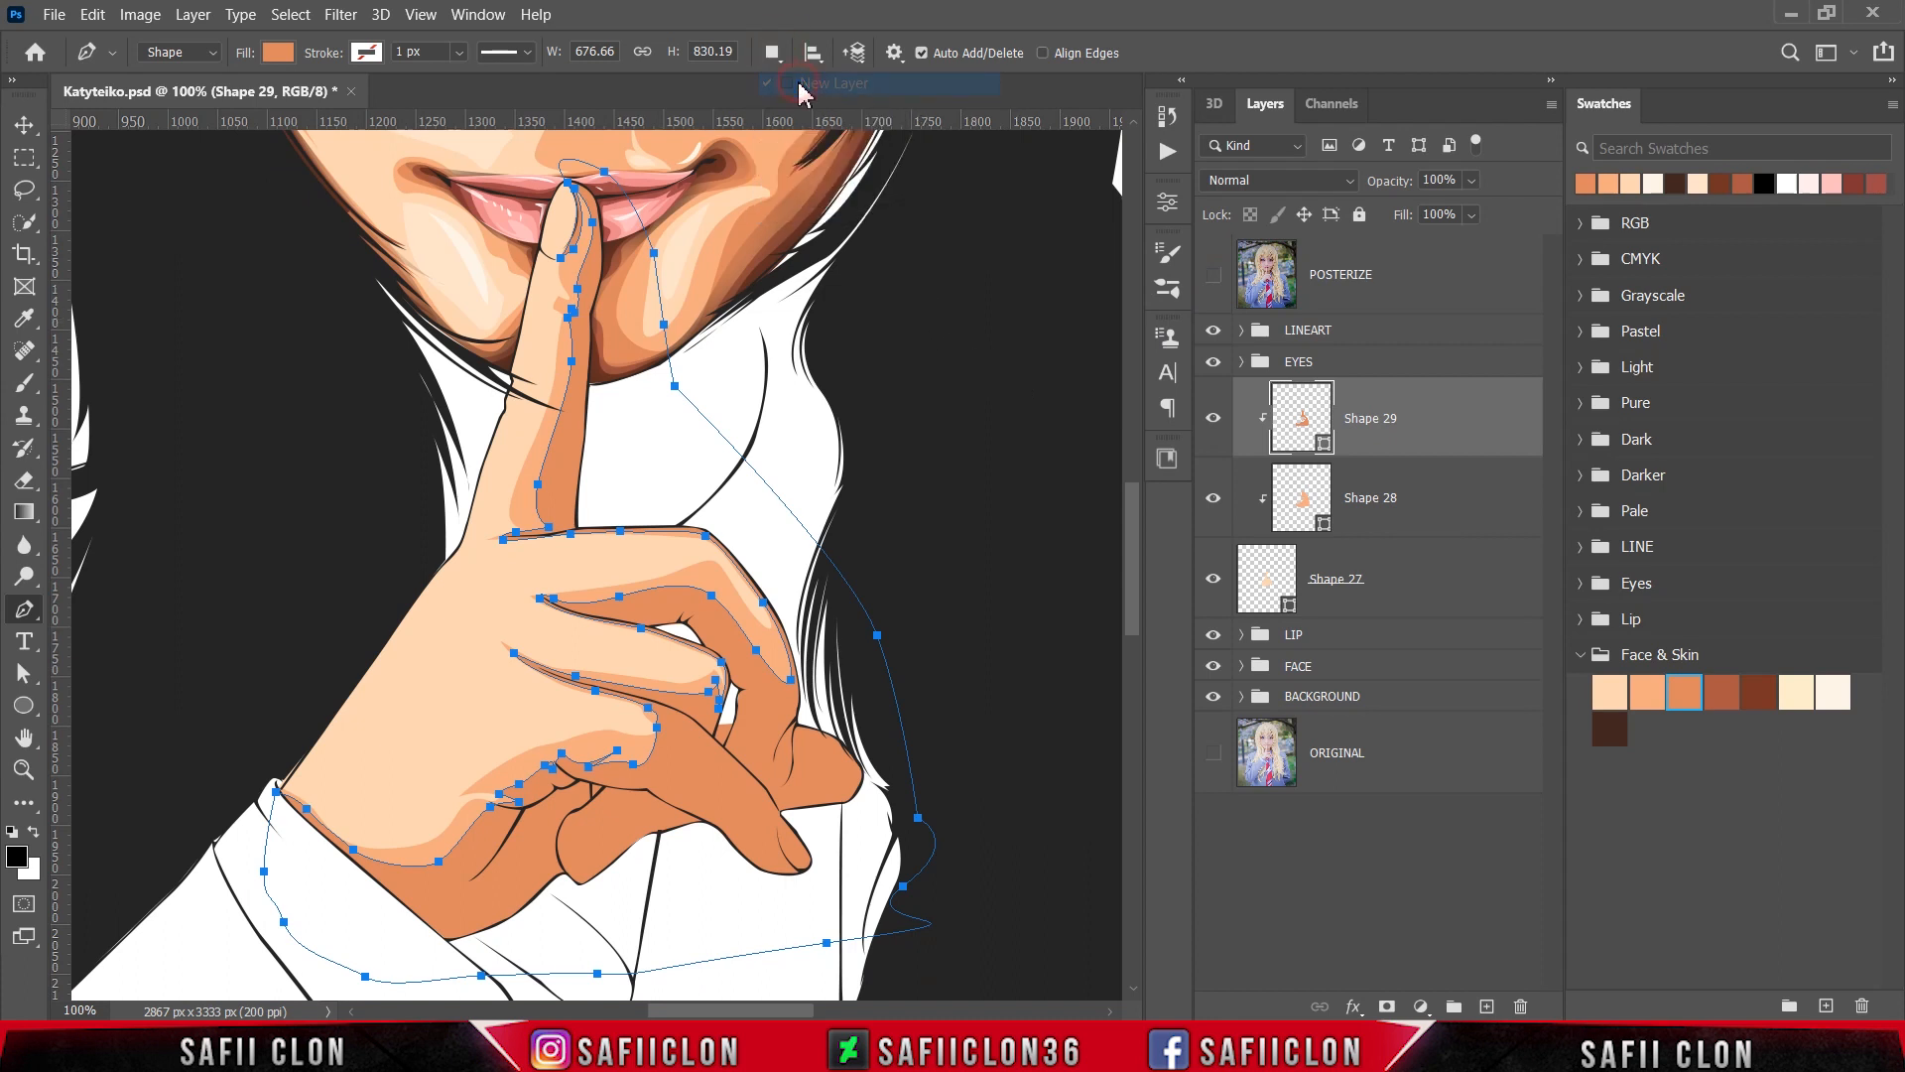
# Step: Show the POSTERIZE reference and start a new tone shape at the cuff, tracing the shadow edge along the lower palm
pyautogui.click(1213, 282)
pyautogui.scroll(-4, 907, 617)
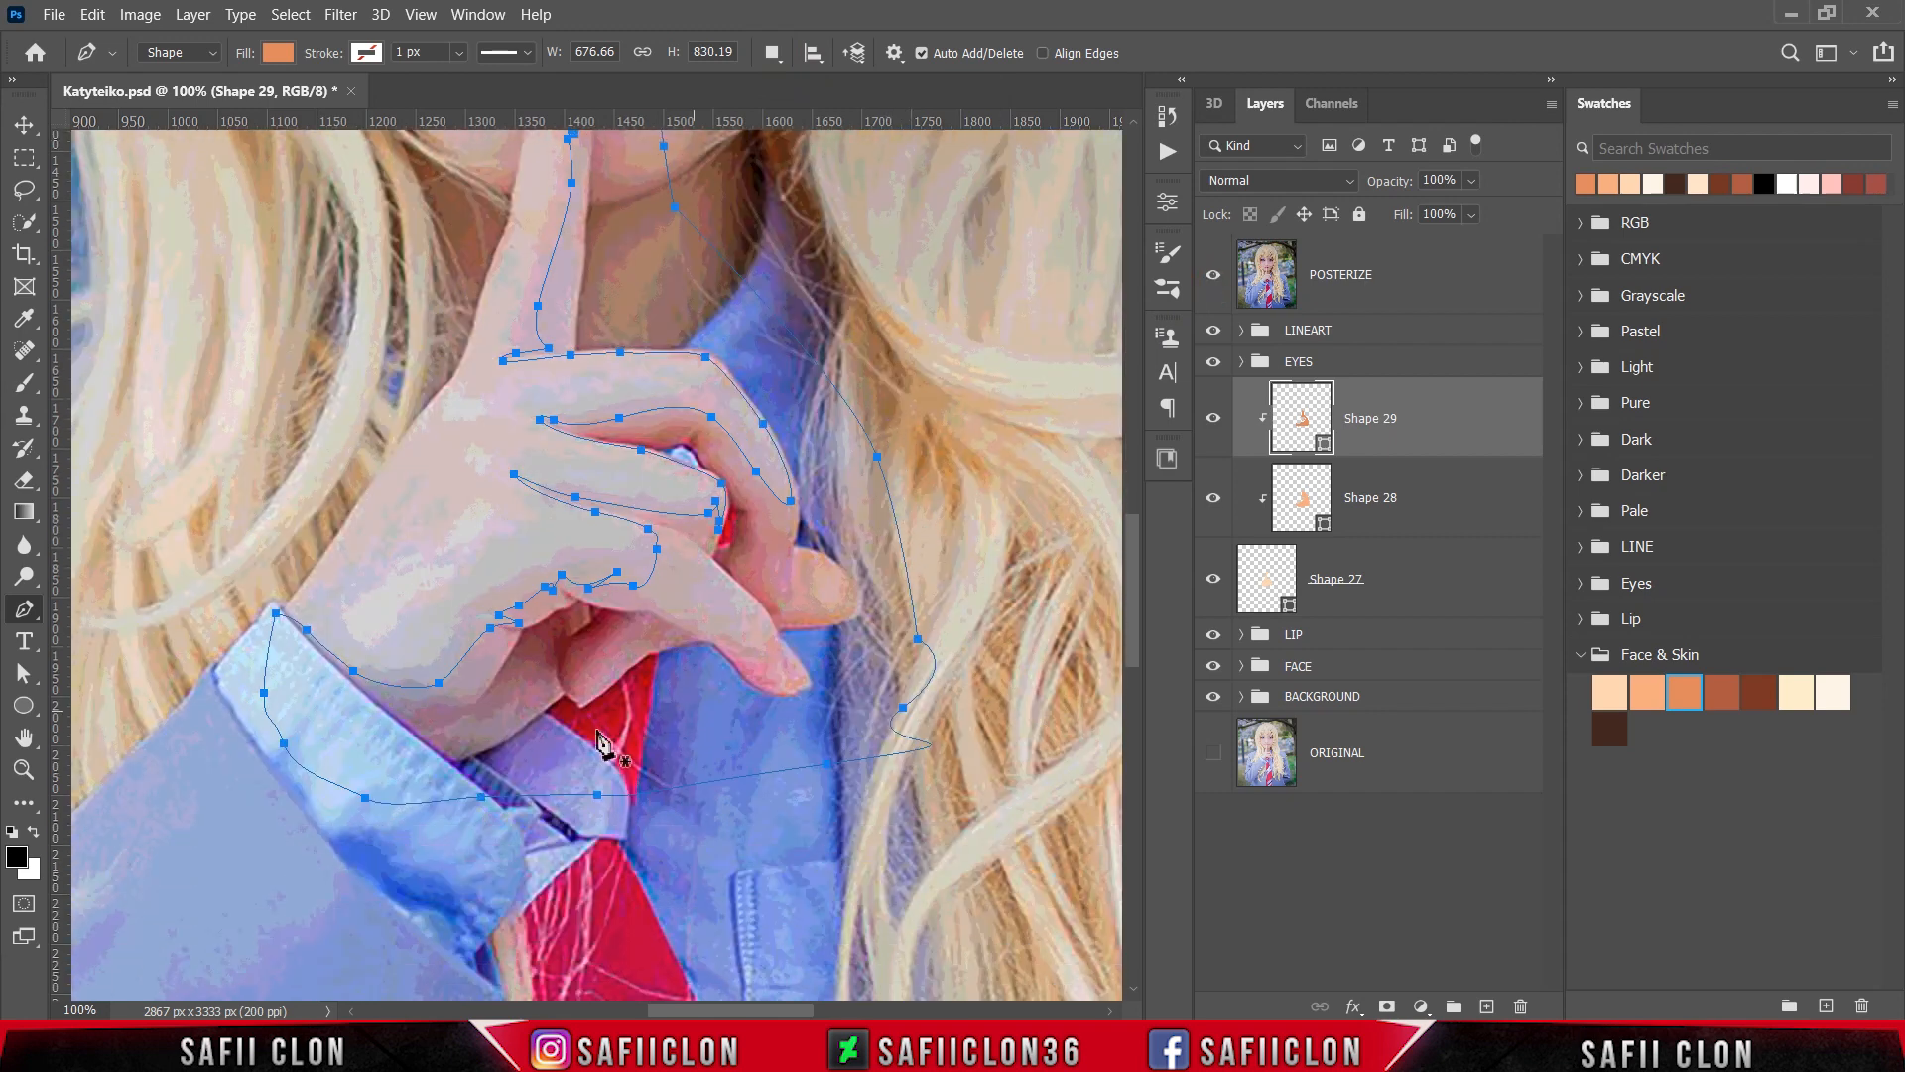
pyautogui.scroll(1, 593, 742)
pyautogui.scroll(-3, 565, 731)
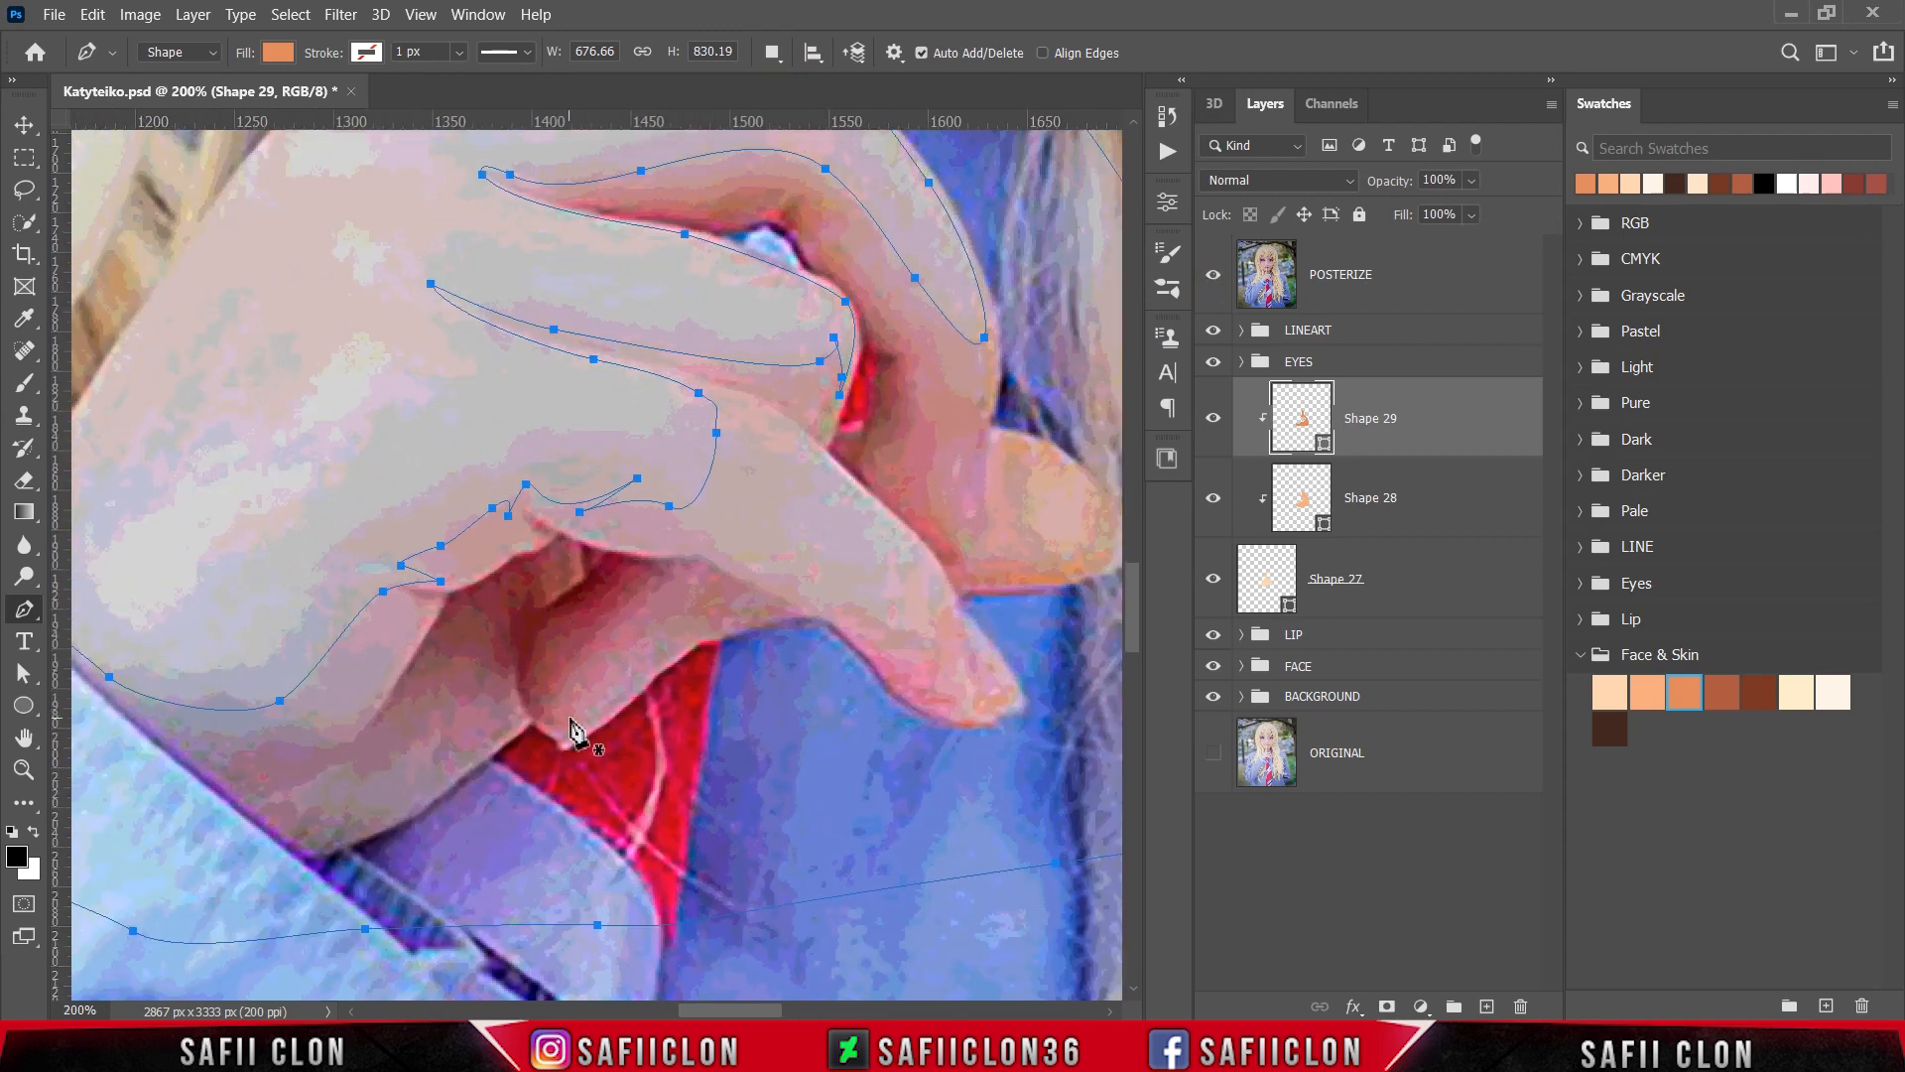
pyautogui.hscroll(-3, 392, 645)
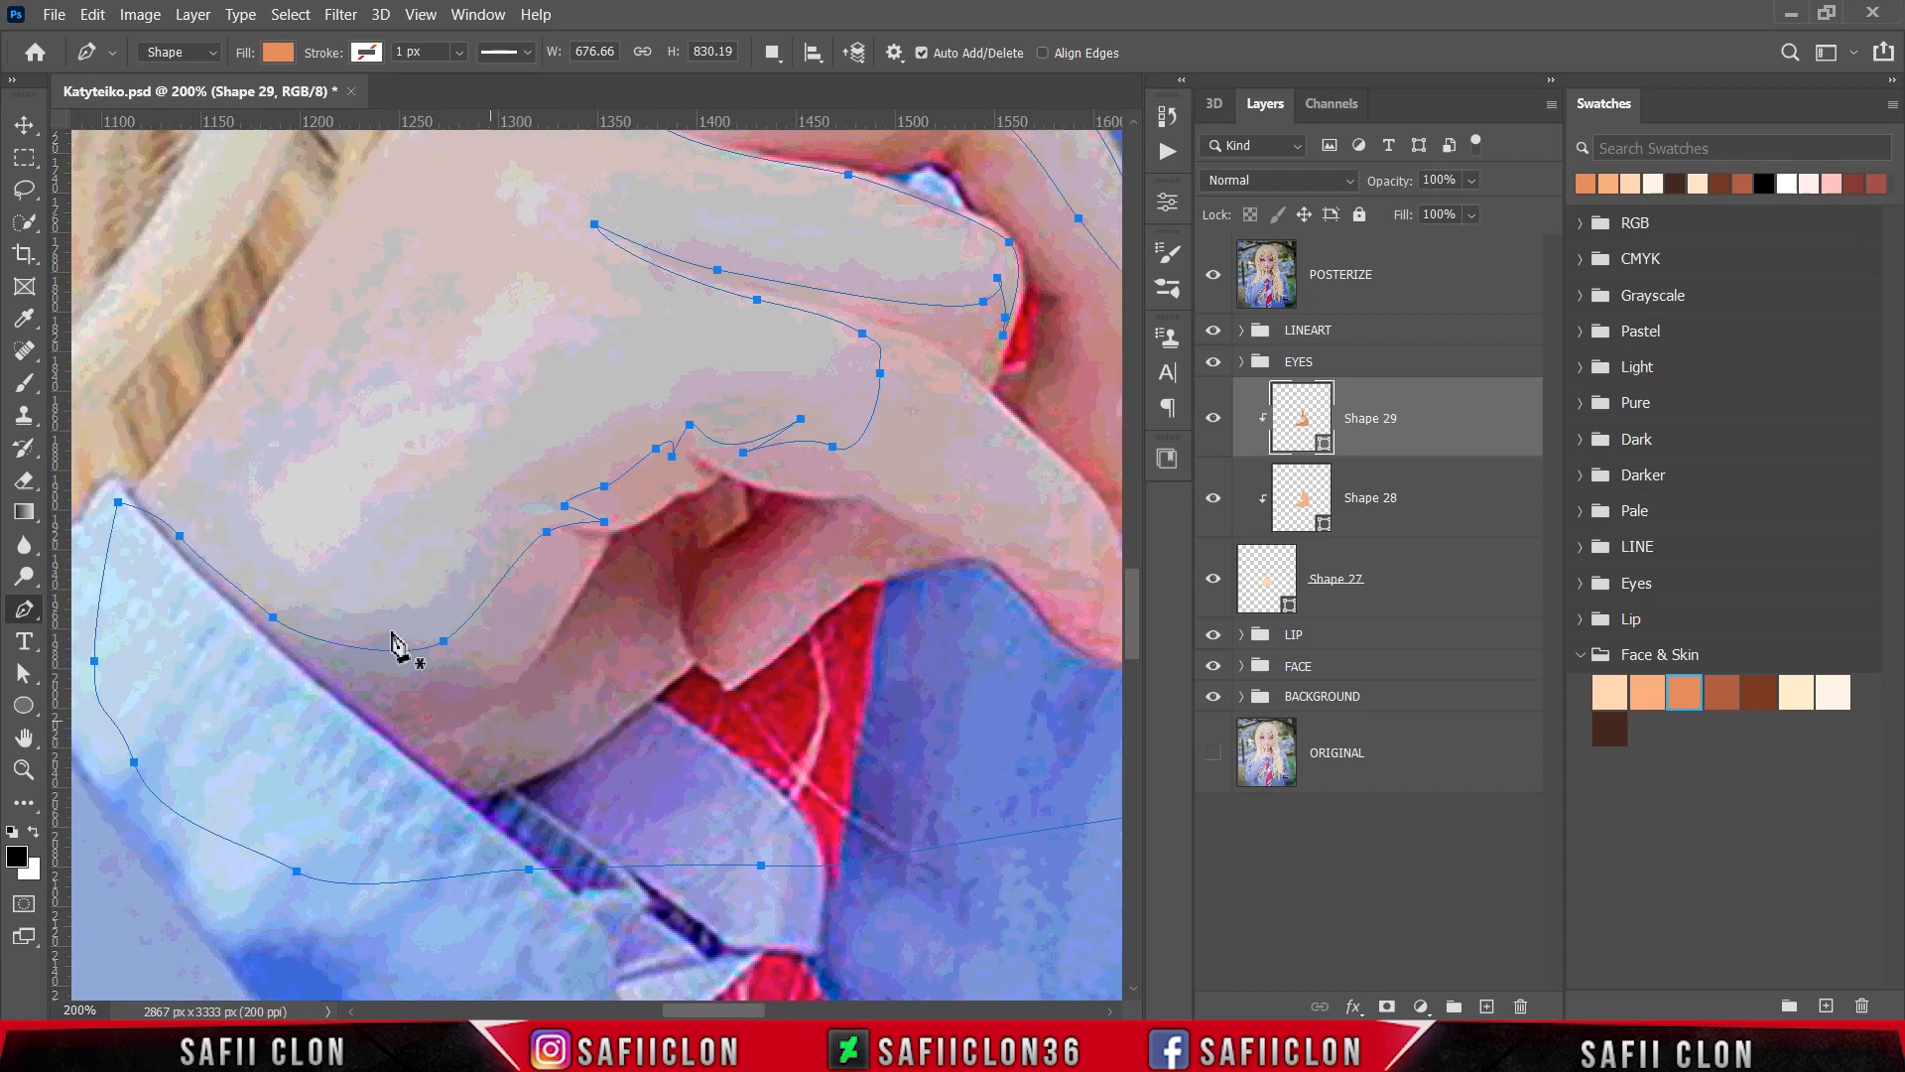
pyautogui.click(160, 544)
pyautogui.moveTo(245, 604); pyautogui.dragTo(268, 635)
pyautogui.moveTo(426, 677); pyautogui.dragTo(874, 478)
# Step: Trace the shadow edge through the skin creases beneath the palm, comparing with the POSTERIZE reference
pyautogui.click(1214, 275)
pyautogui.keyDown('alt'); pyautogui.click(555, 615); pyautogui.keyUp('alt')
pyautogui.click(593, 550)
pyautogui.click(1214, 275)
pyautogui.click(1214, 275)
pyautogui.click(648, 498)
pyautogui.click(602, 508)
pyautogui.click(692, 482)
pyautogui.click(674, 444)
# Step: Continue the shadow edge along the underside of the lowest finger to the base of its nail
pyautogui.click(1213, 284)
pyautogui.click(1212, 285)
pyautogui.click(1213, 279)
pyautogui.moveTo(730, 1009); pyautogui.dragTo(752, 1009)
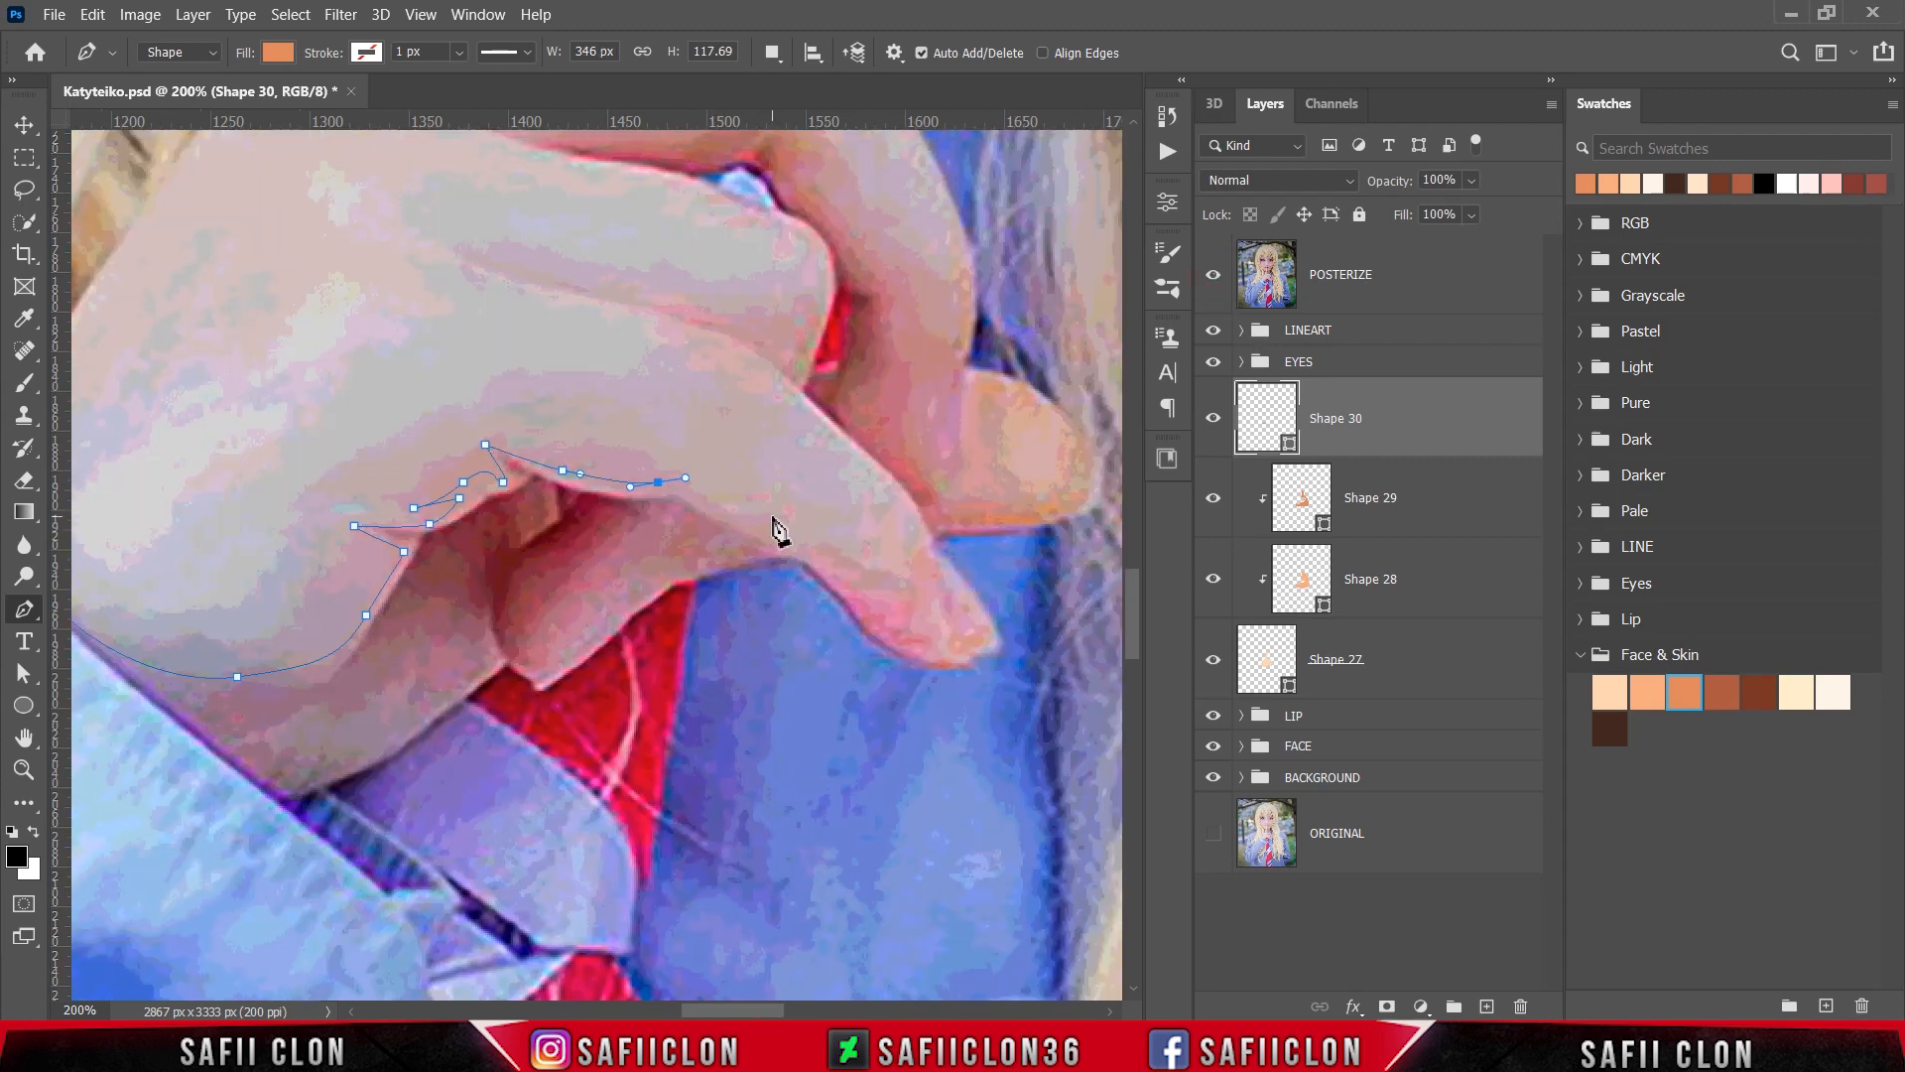
pyautogui.click(700, 483)
pyautogui.moveTo(787, 528); pyautogui.dragTo(919, 519)
pyautogui.click(1212, 279)
# Step: Loop the path around the outside of the lowest fingertip and back beneath the hand
pyautogui.moveTo(942, 545); pyautogui.dragTo(957, 557)
pyautogui.moveTo(1035, 655); pyautogui.dragTo(1034, 693)
pyautogui.moveTo(992, 736); pyautogui.dragTo(966, 744)
pyautogui.moveTo(874, 768); pyautogui.dragTo(844, 774)
pyautogui.click(753, 805)
pyautogui.click(538, 885)
# Step: Route the path around the two lighter patches on the hand's underside and close the shape at the cuff
pyautogui.click(1213, 280)
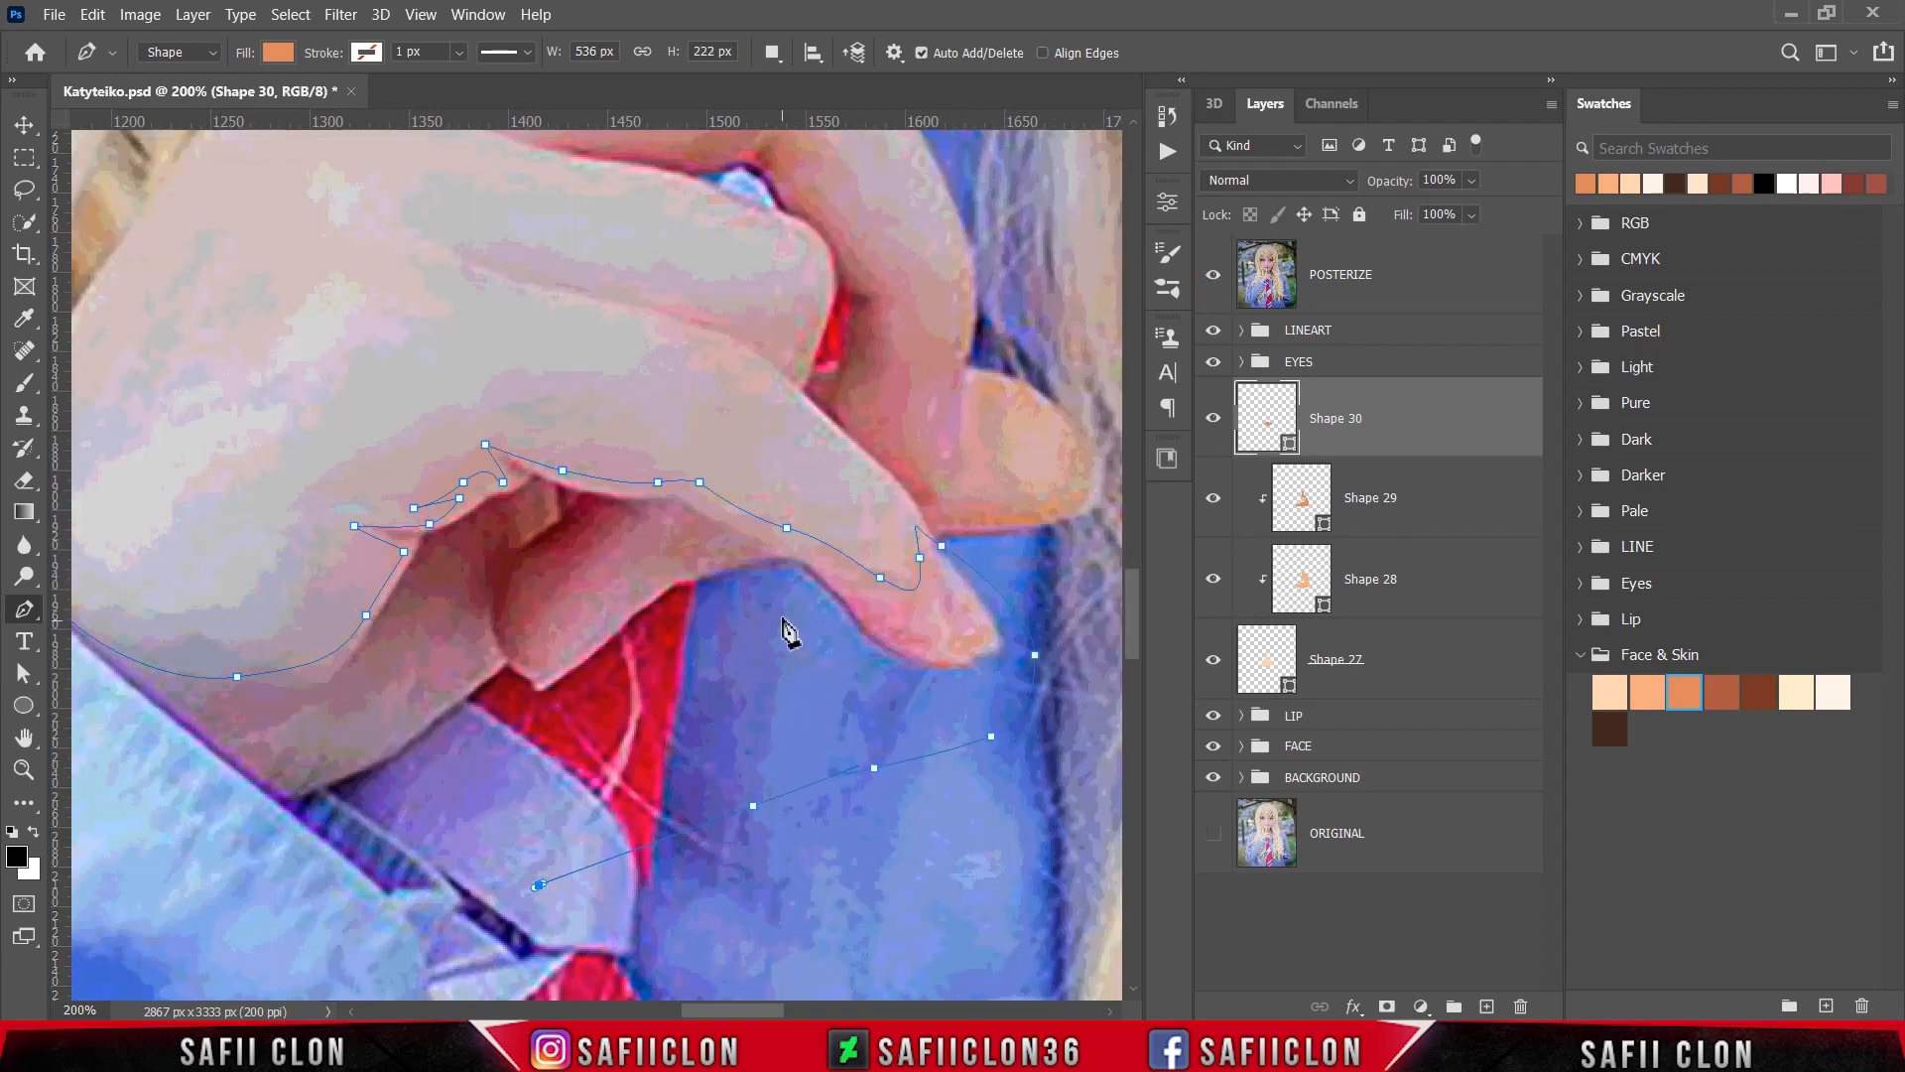
pyautogui.click(688, 555)
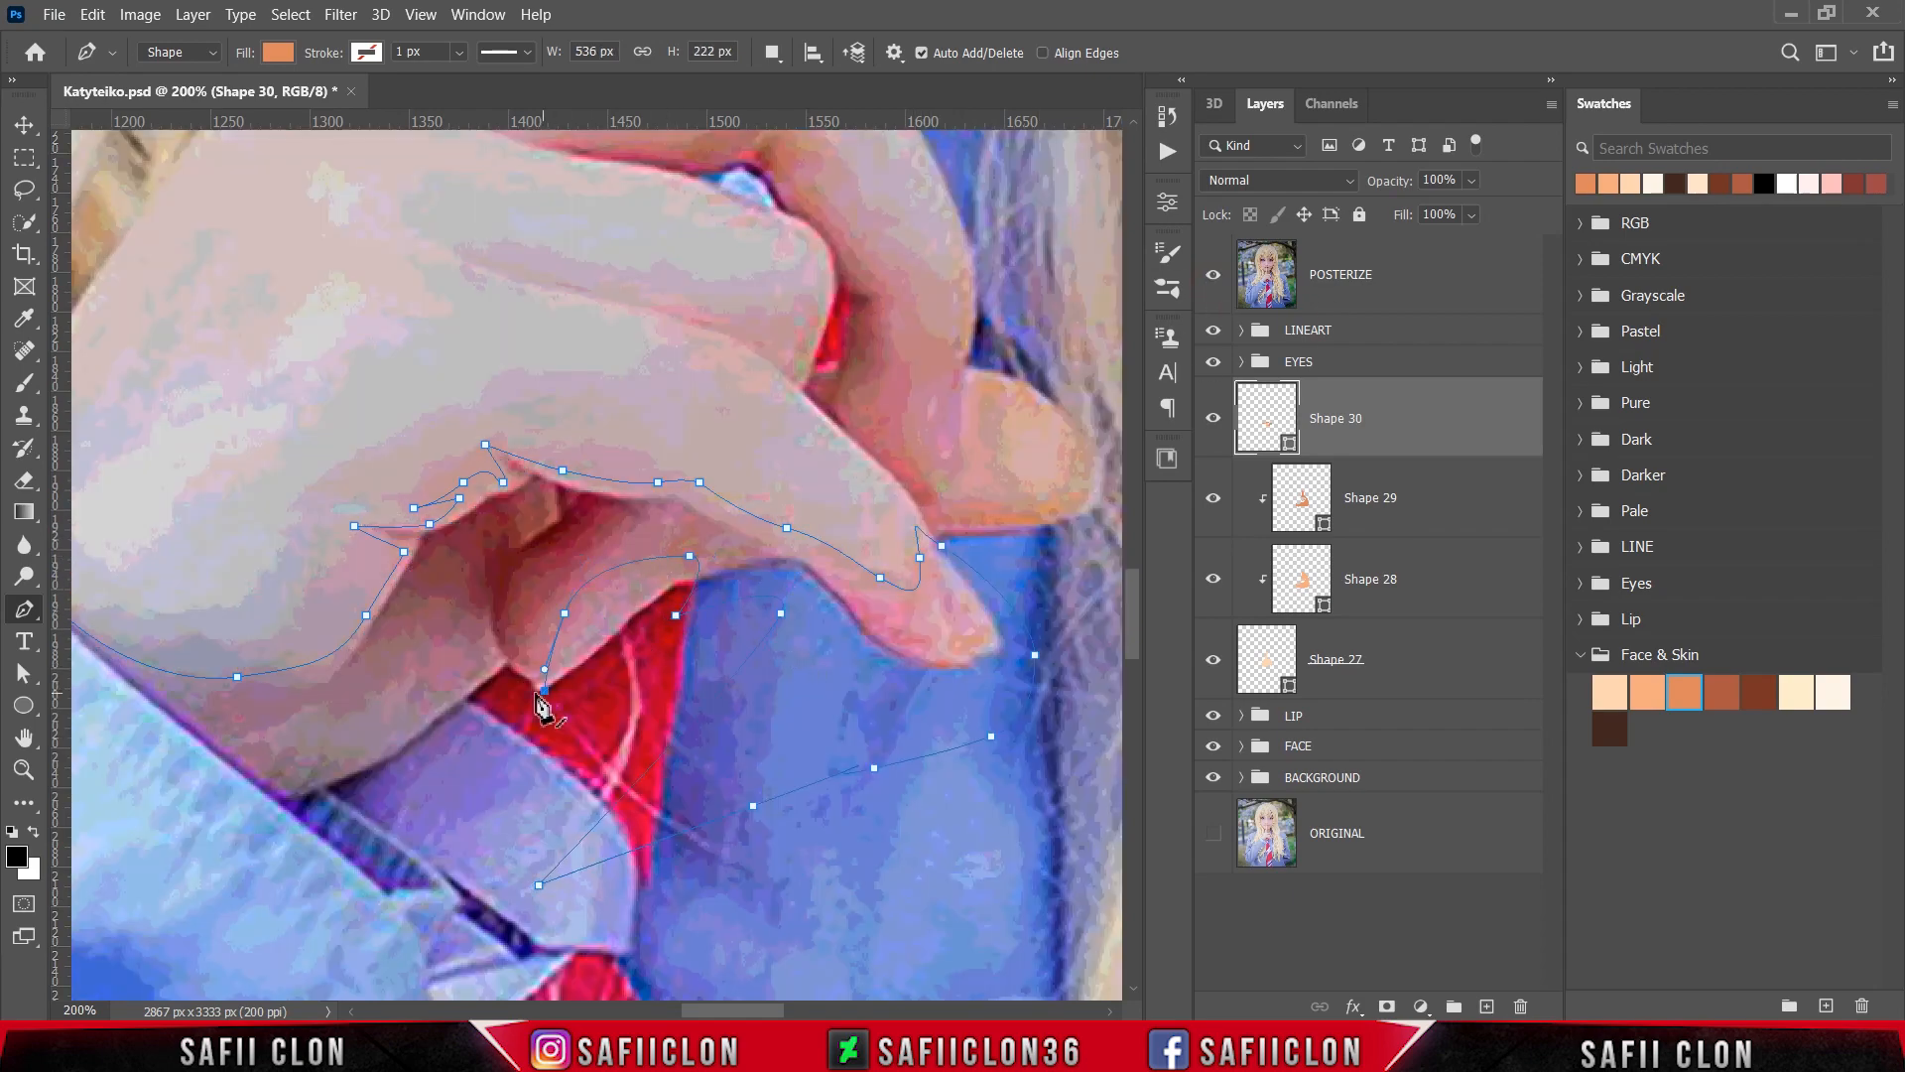
pyautogui.moveTo(458, 641); pyautogui.dragTo(420, 642)
pyautogui.moveTo(328, 702); pyautogui.dragTo(273, 704)
pyautogui.moveTo(267, 743); pyautogui.dragTo(294, 763)
pyautogui.moveTo(742, 1010); pyautogui.dragTo(716, 1010)
pyautogui.moveTo(421, 847); pyautogui.dragTo(313, 697)
pyautogui.click(244, 647)
pyautogui.click(234, 544)
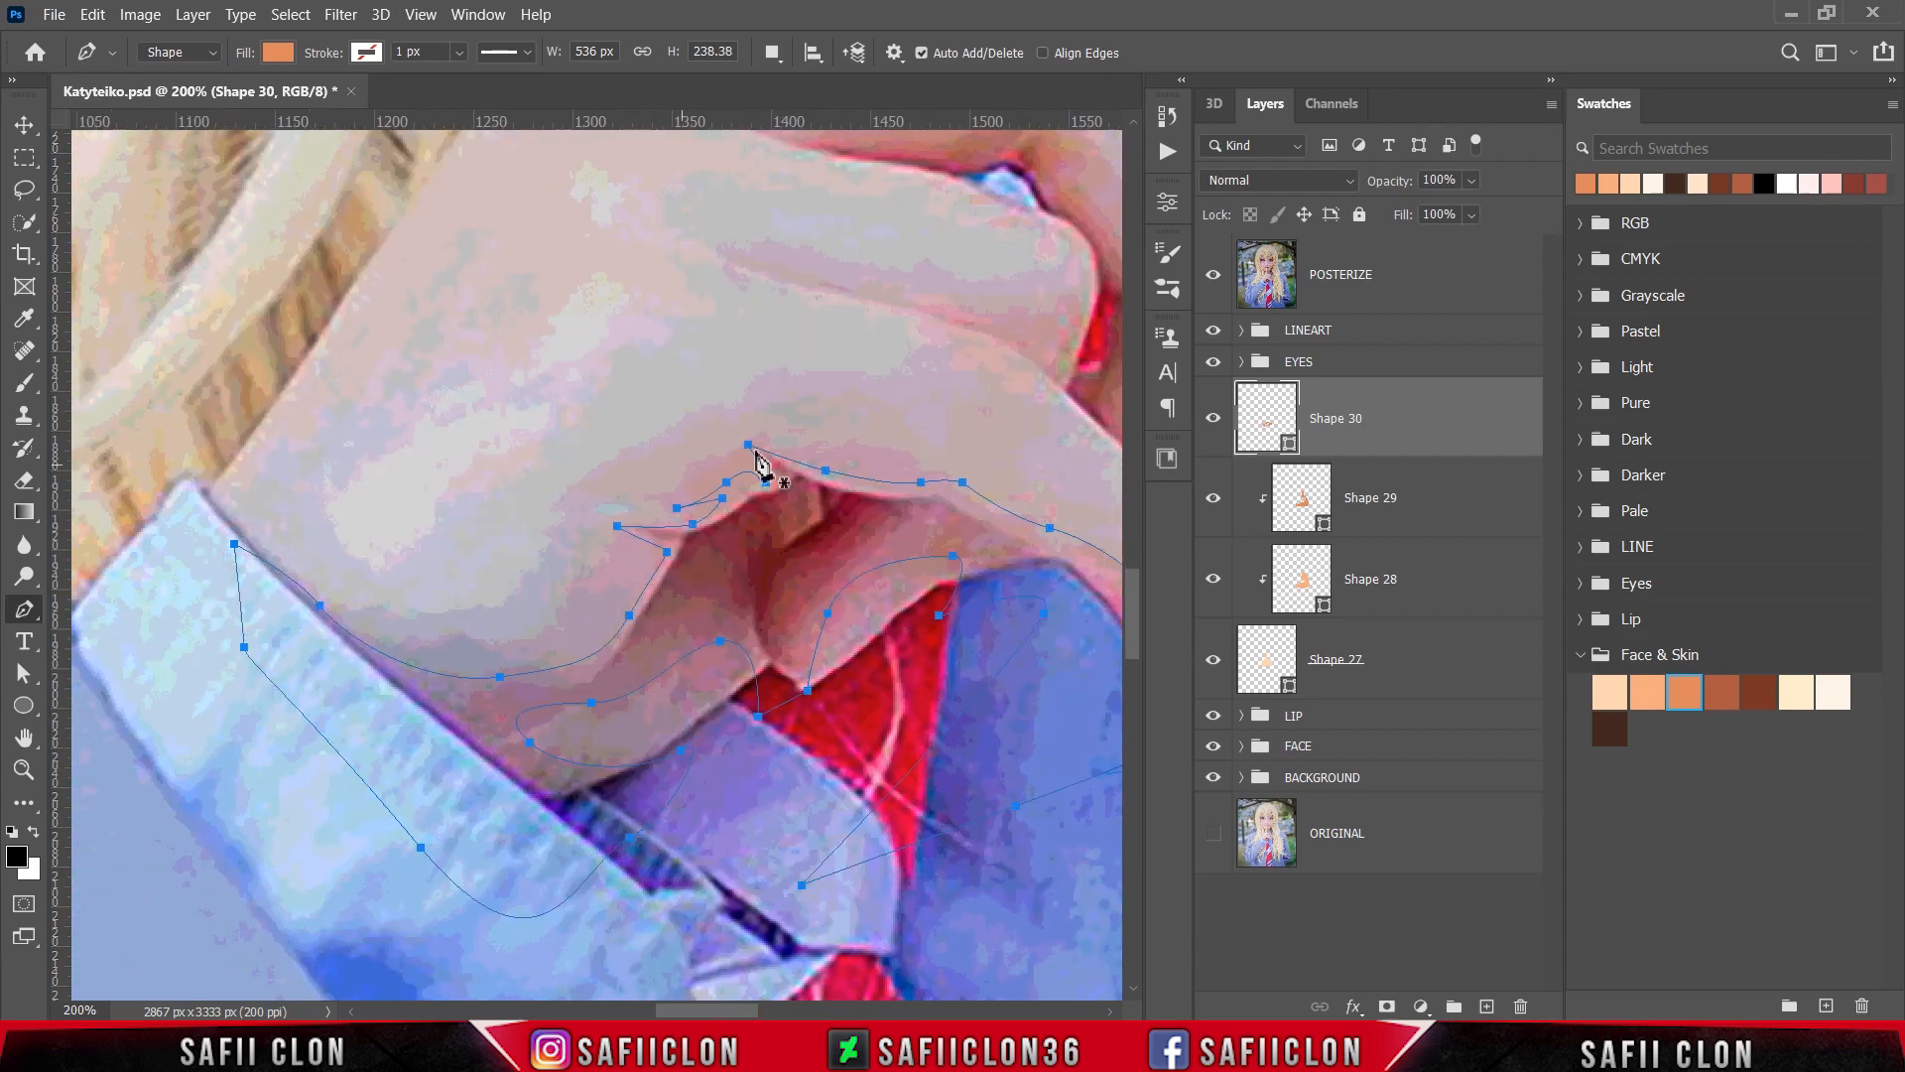
# Step: Fill the Shape 30 tone with the Face & Skin colour ad5843 and clip it to the base hand shape
pyautogui.click(1212, 283)
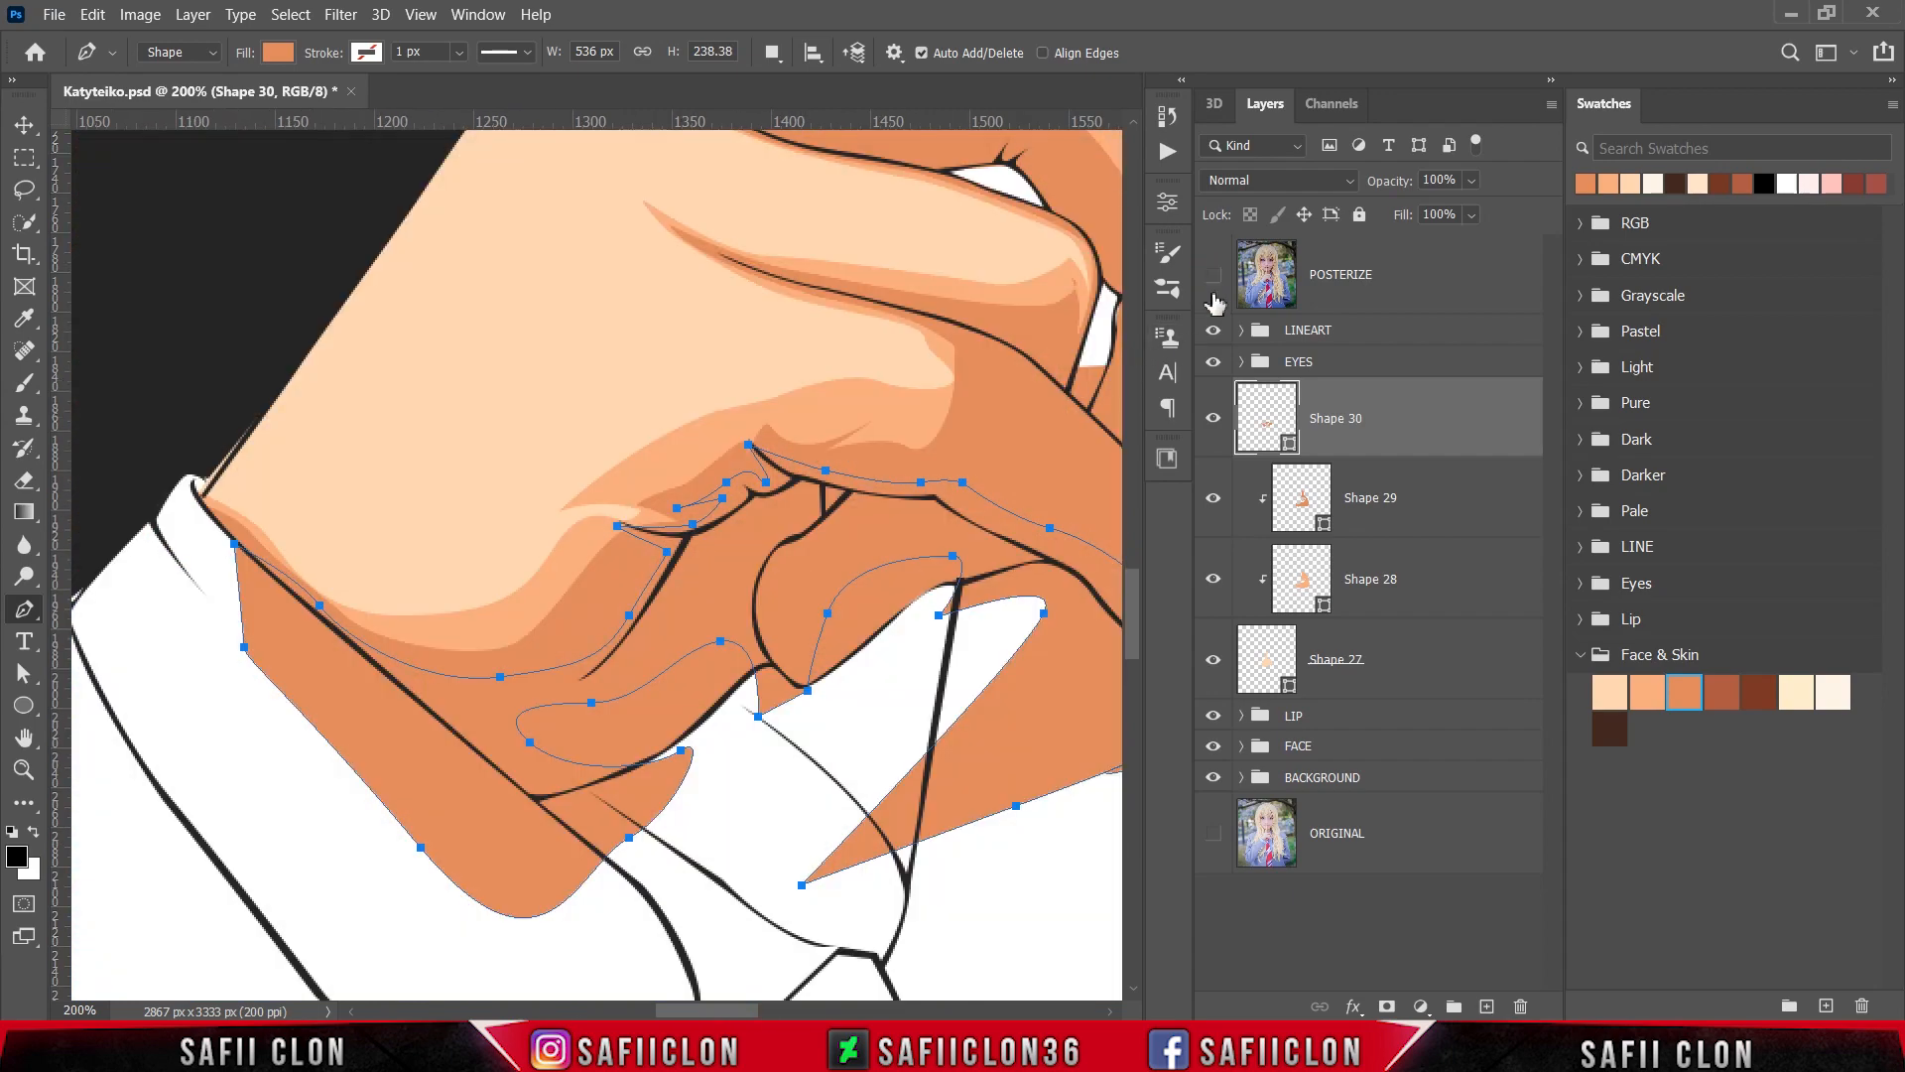
pyautogui.doubleClick(1288, 443)
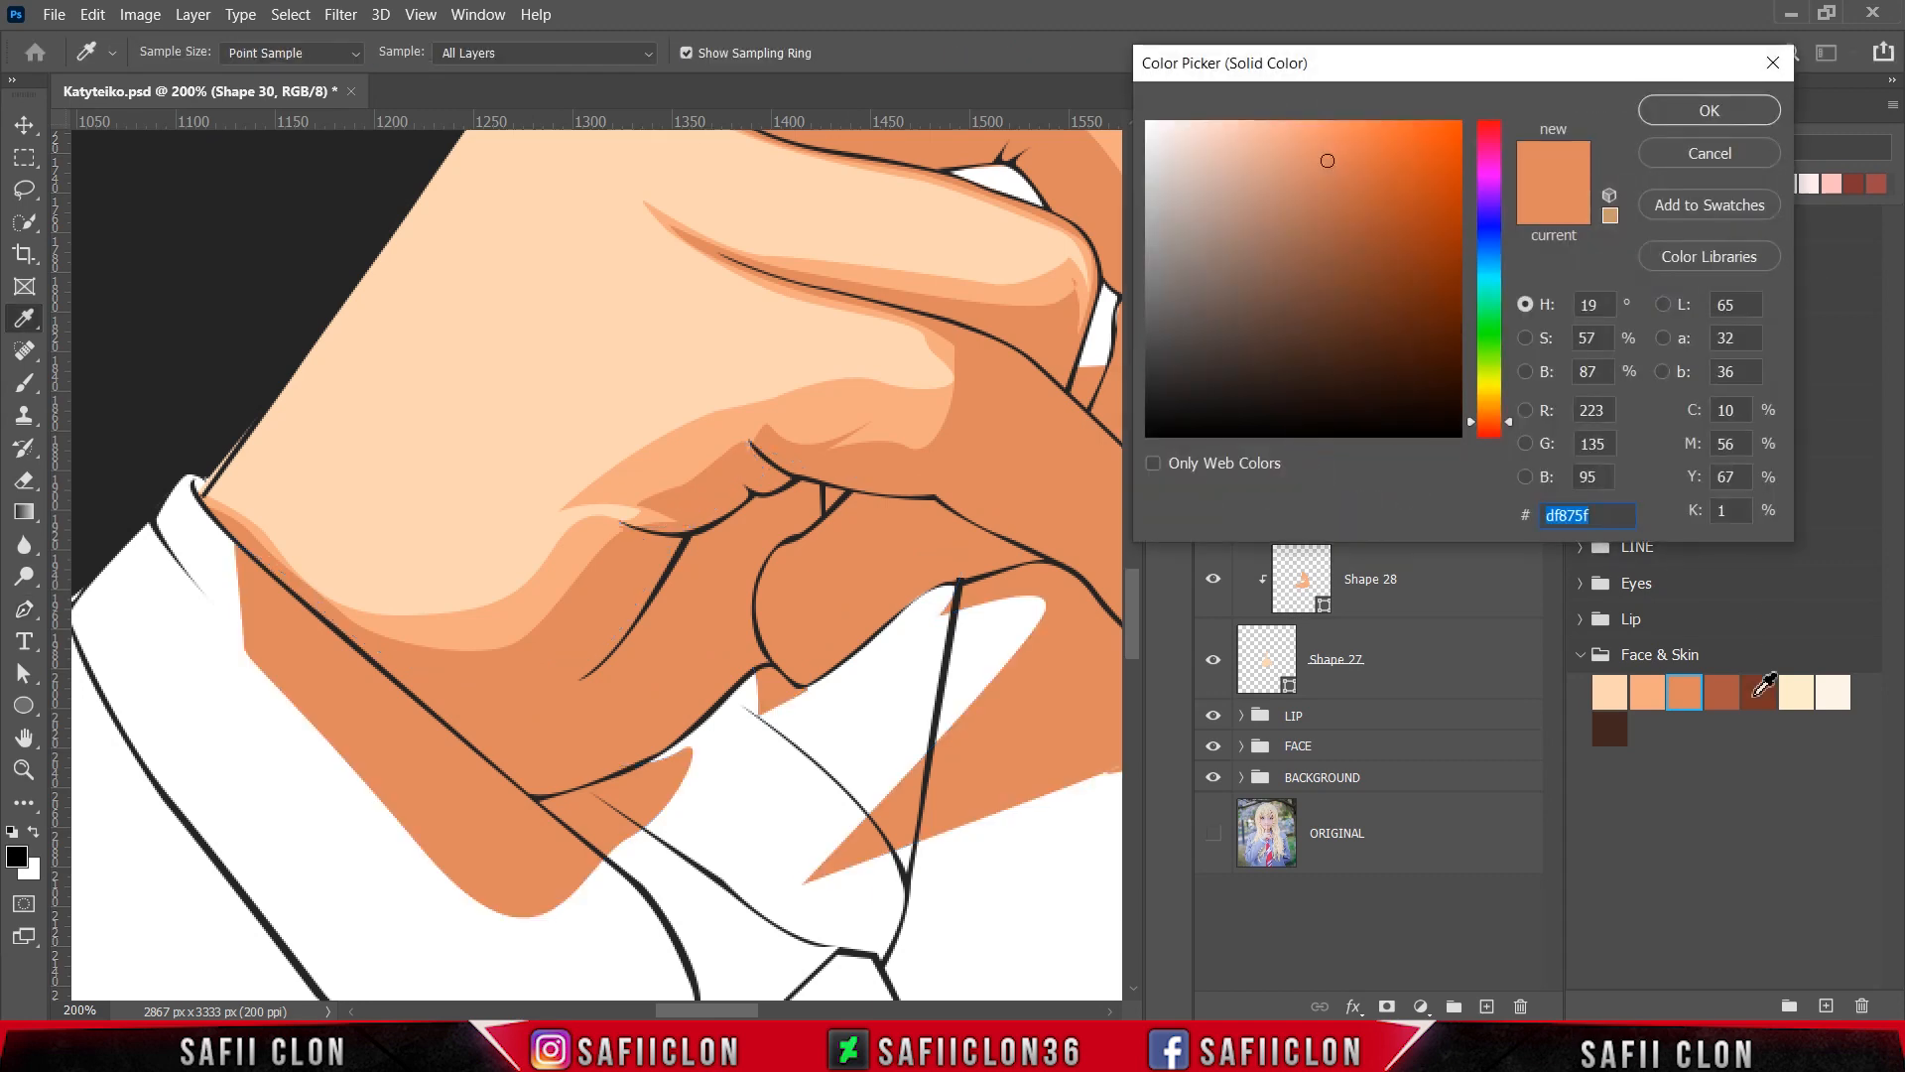
pyautogui.click(1723, 691)
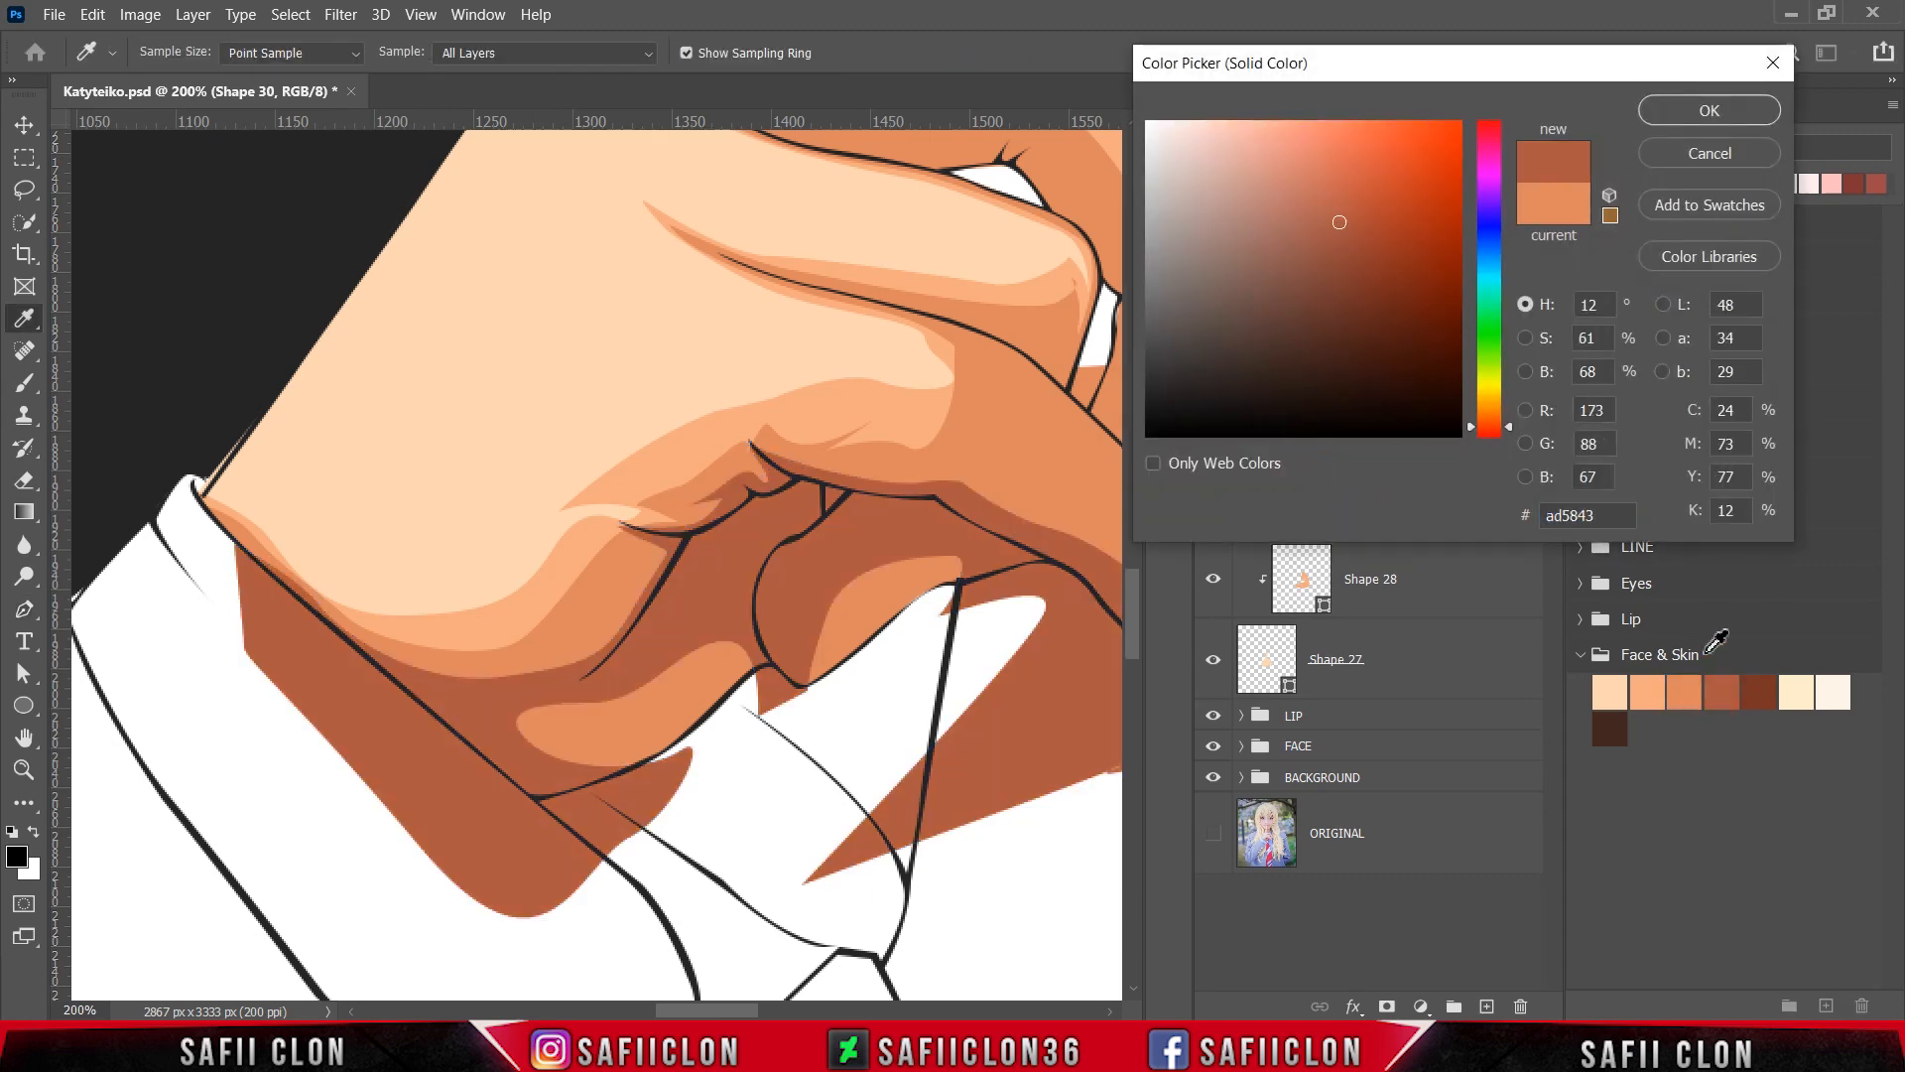
pyautogui.click(1703, 117)
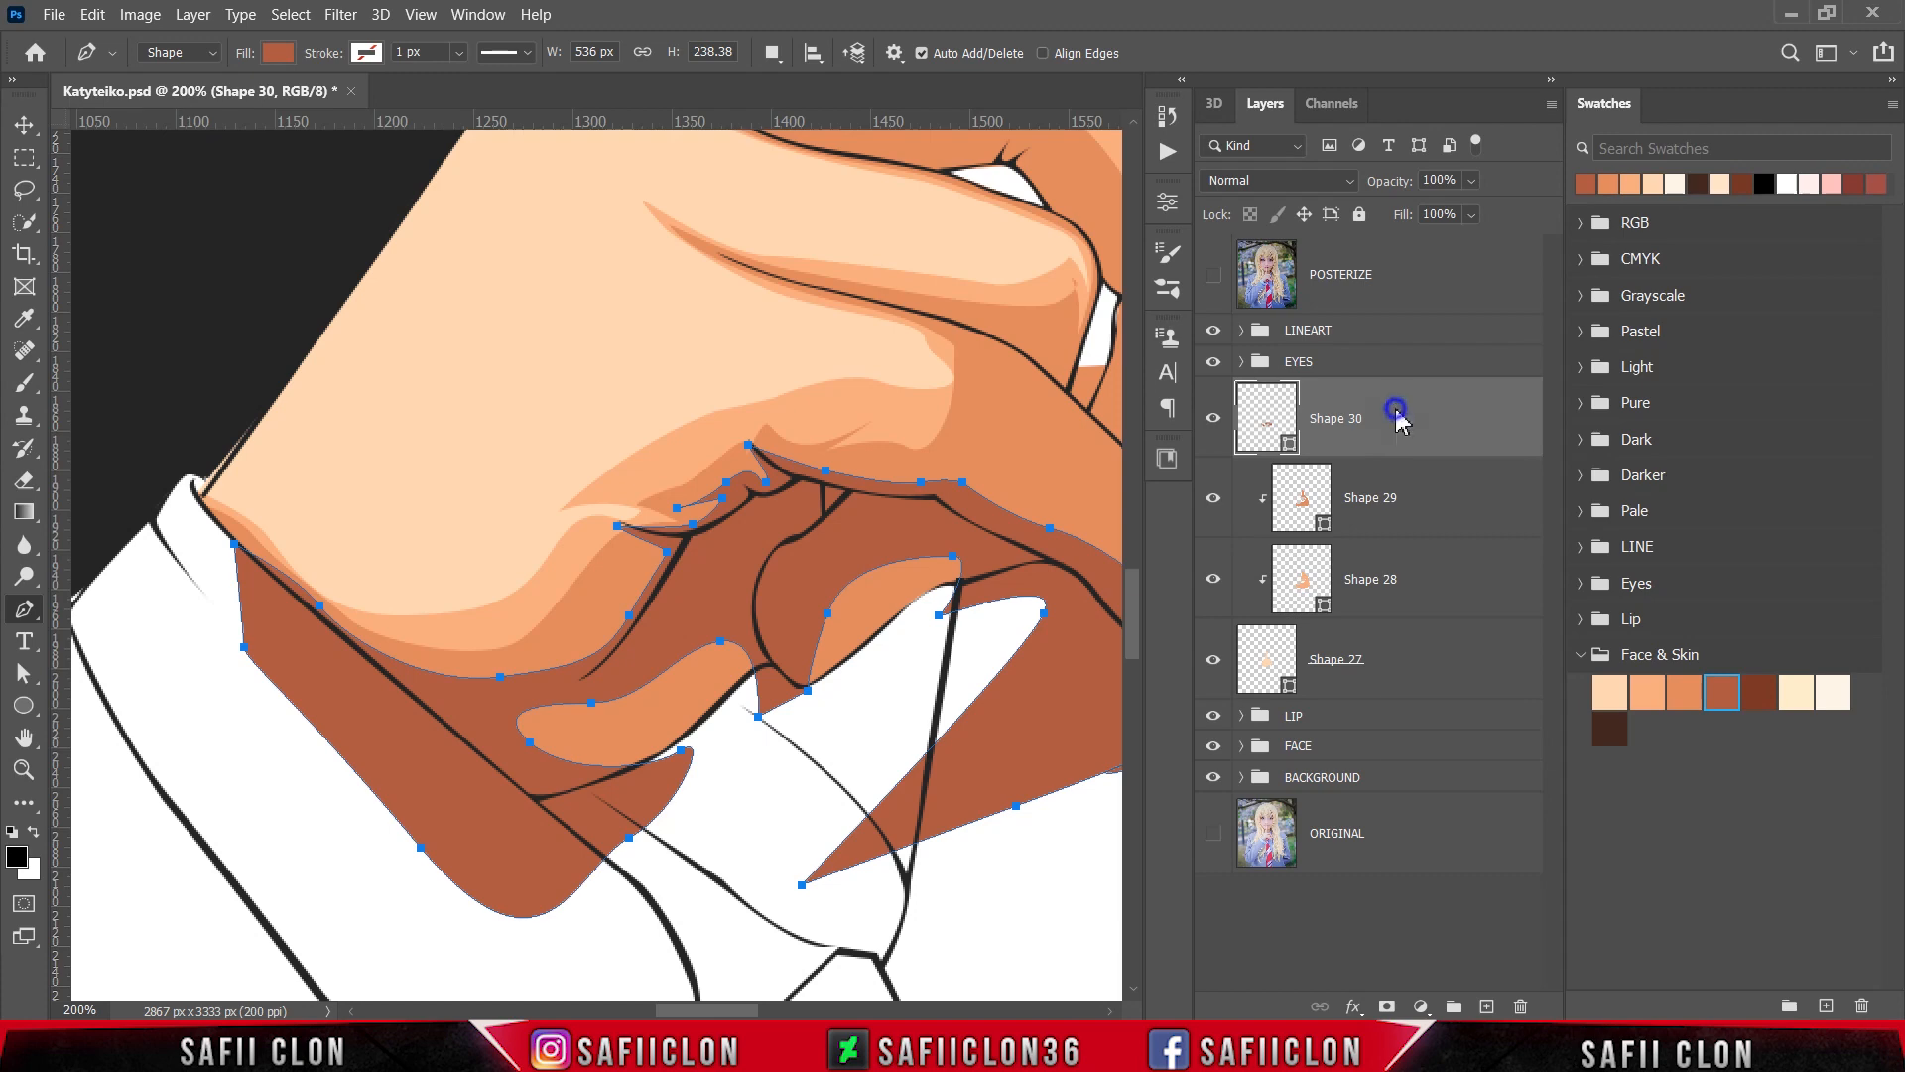
pyautogui.rightClick(1399, 419)
pyautogui.click(1447, 447)
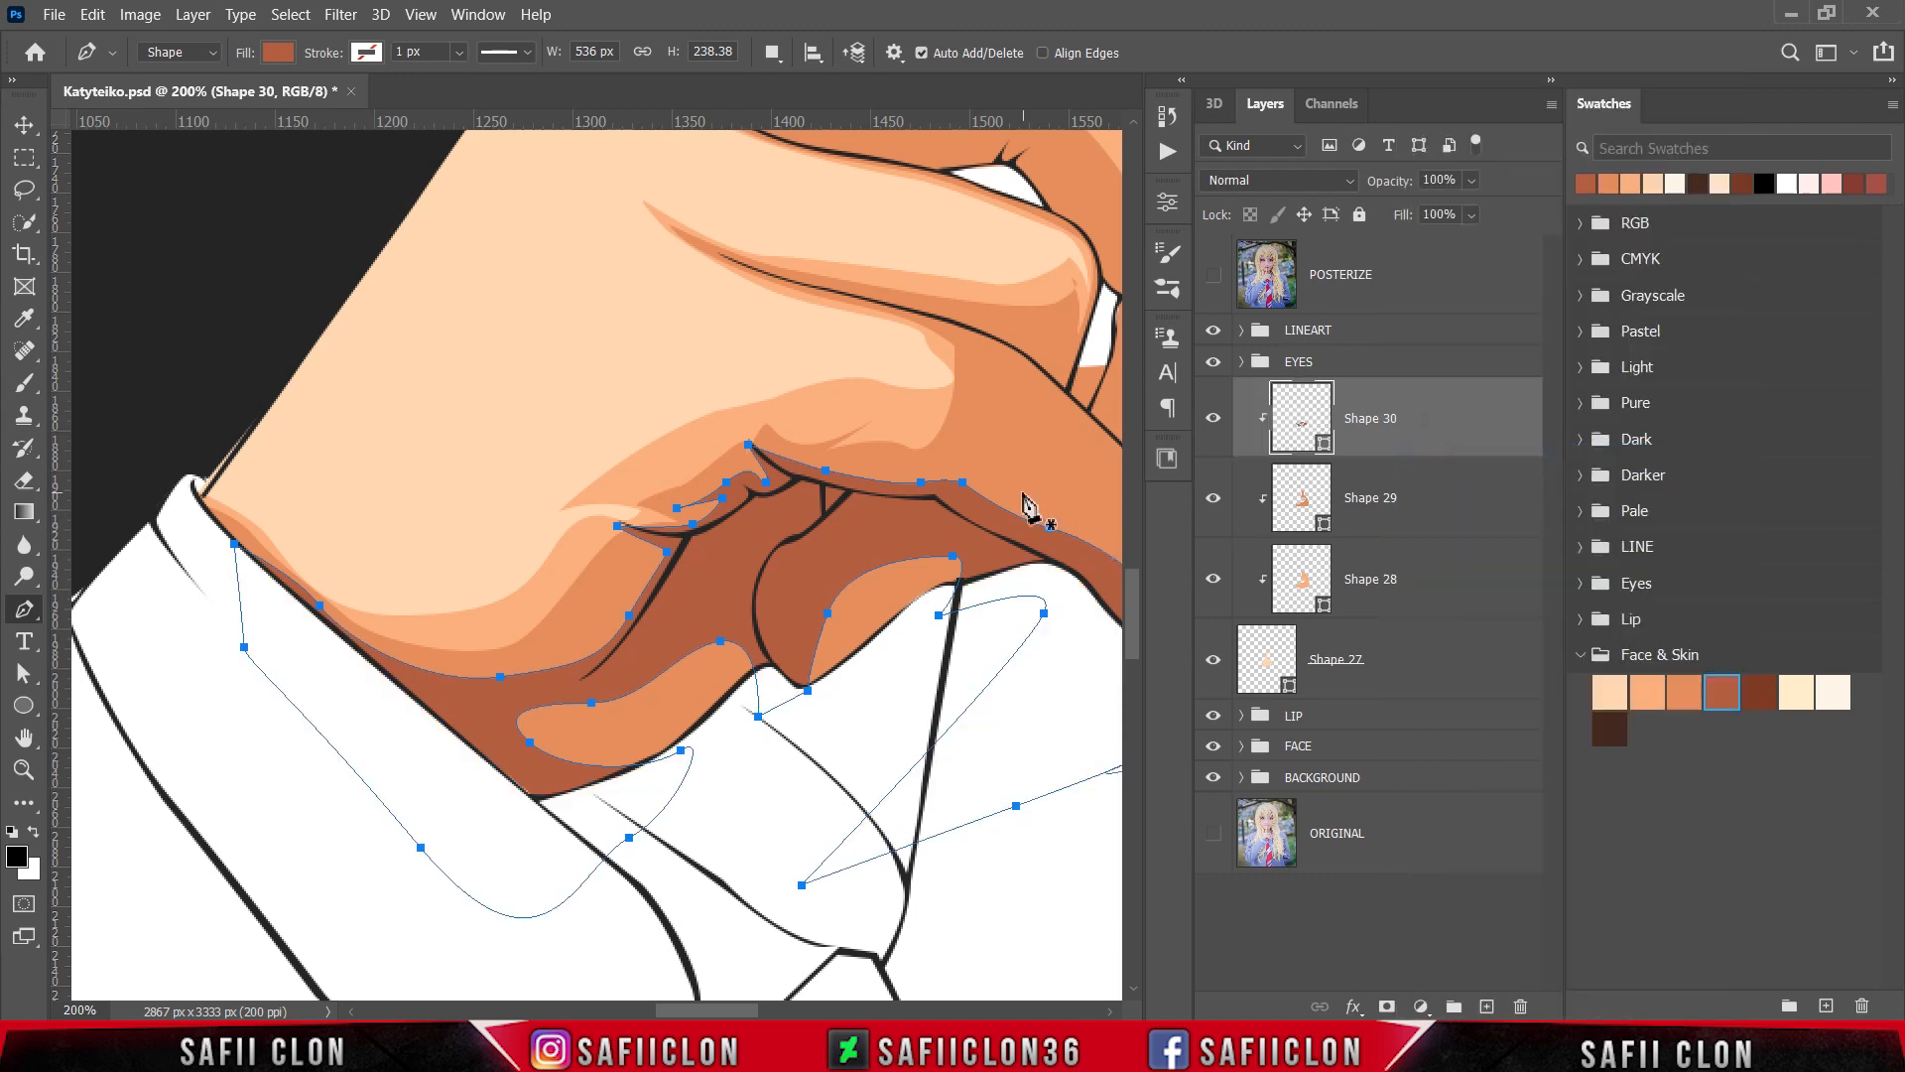
# Step: Set the path operation to Combine Shapes and trace the lighter patch on the outermost fingertip over the reference
pyautogui.click(772, 53)
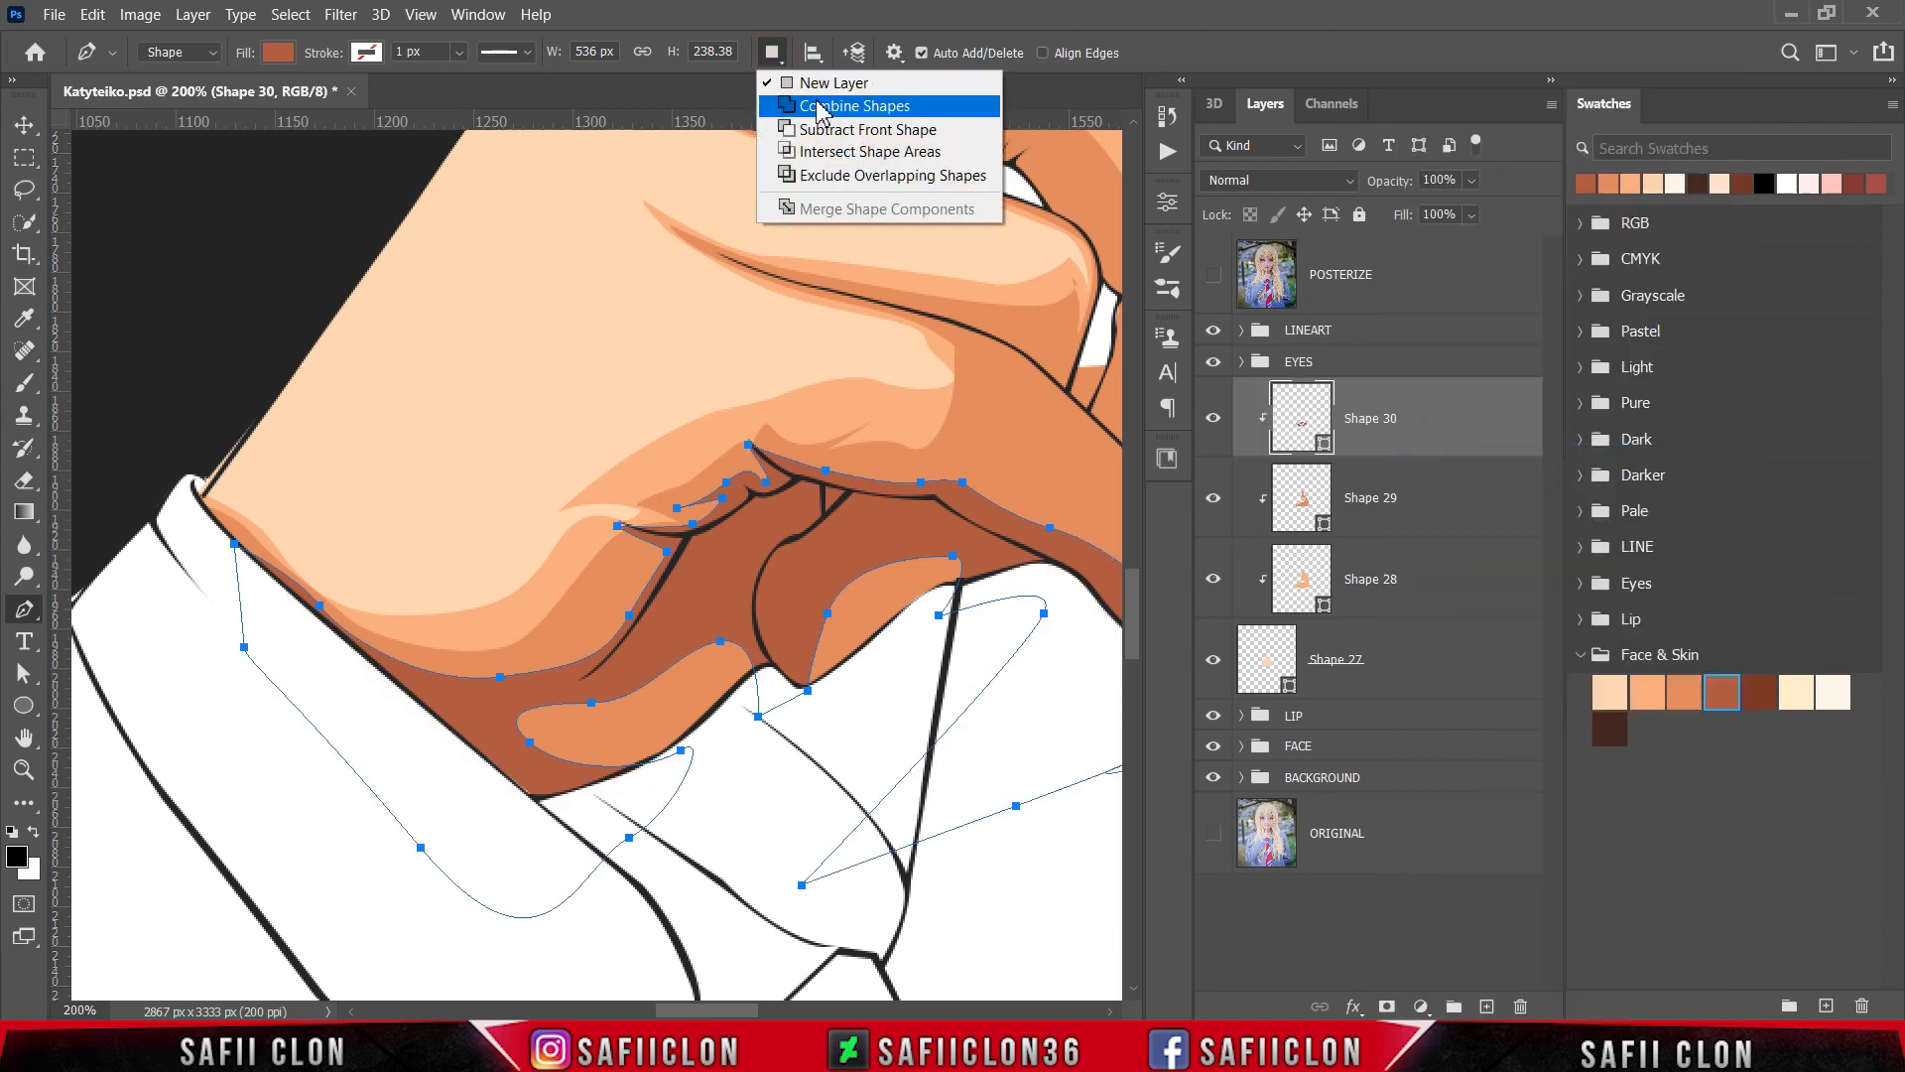
pyautogui.click(820, 107)
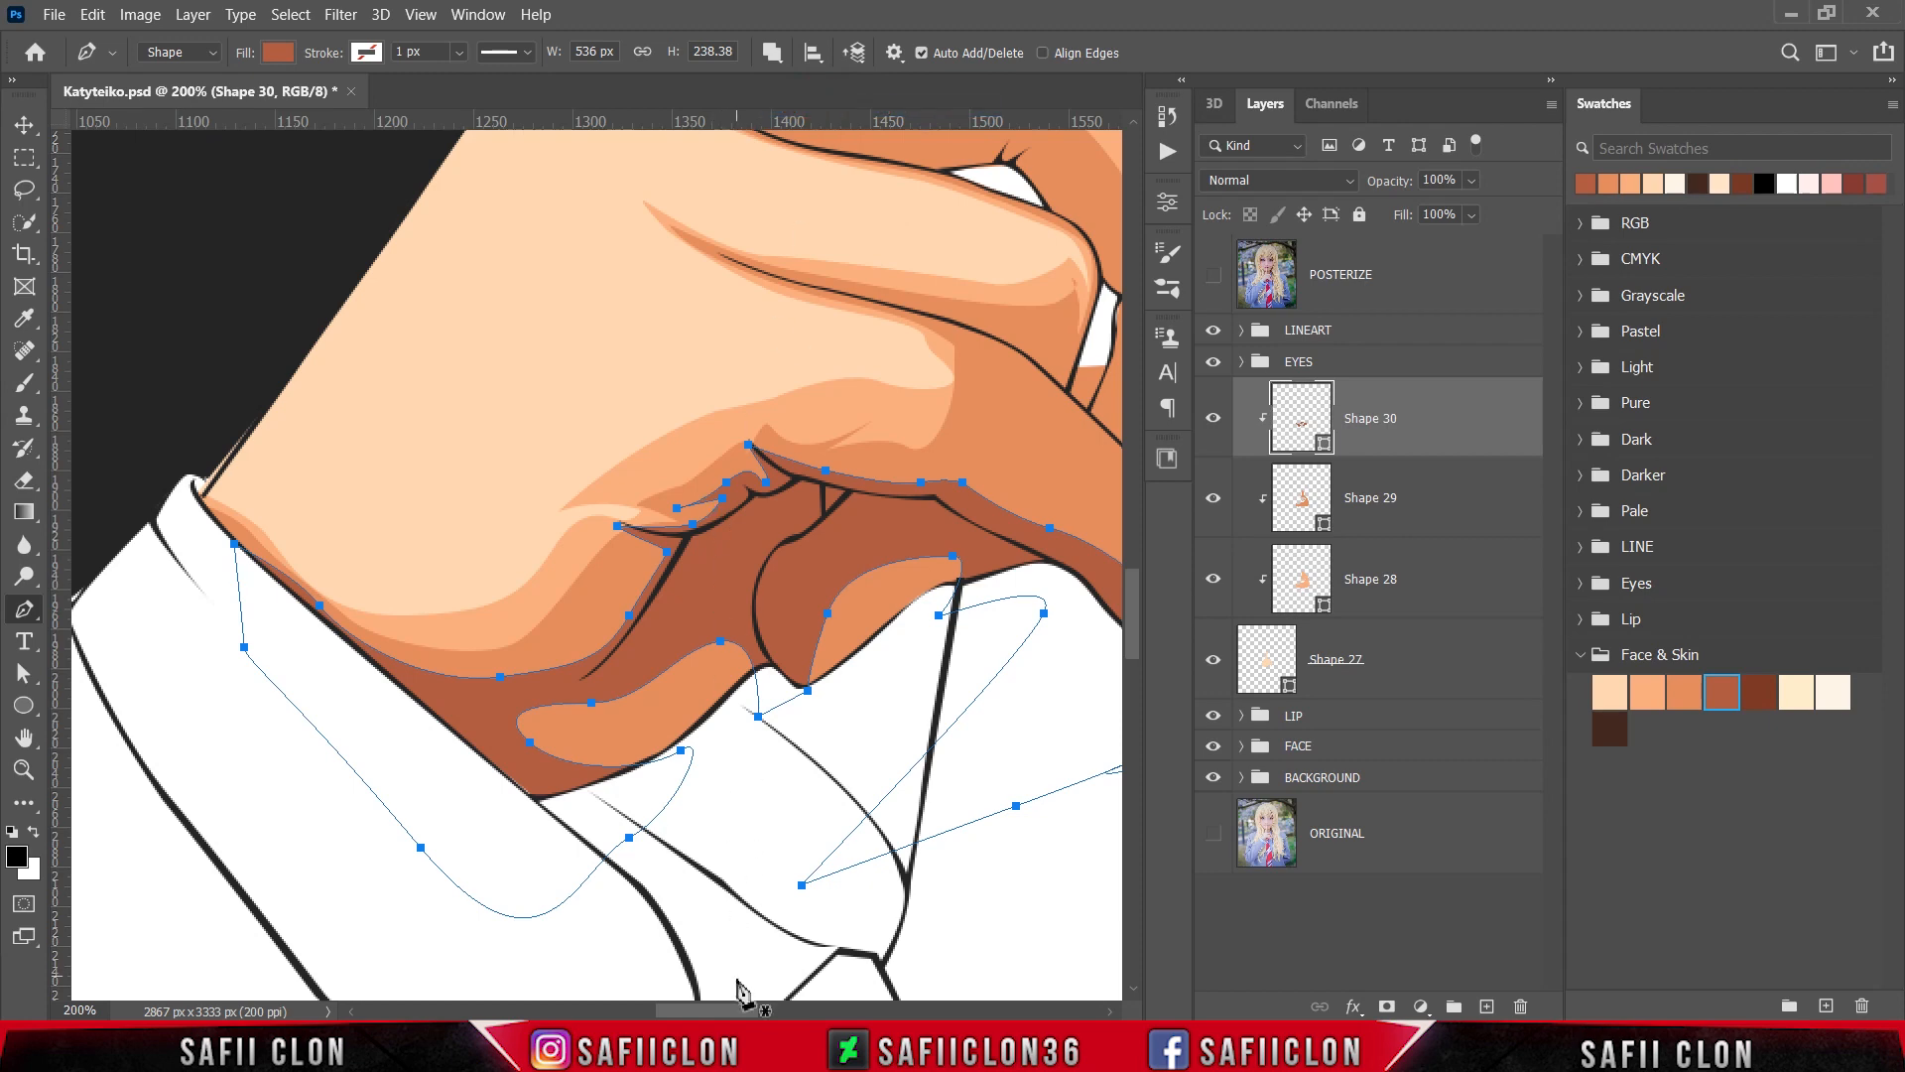
pyautogui.hscroll(6, 742, 1011)
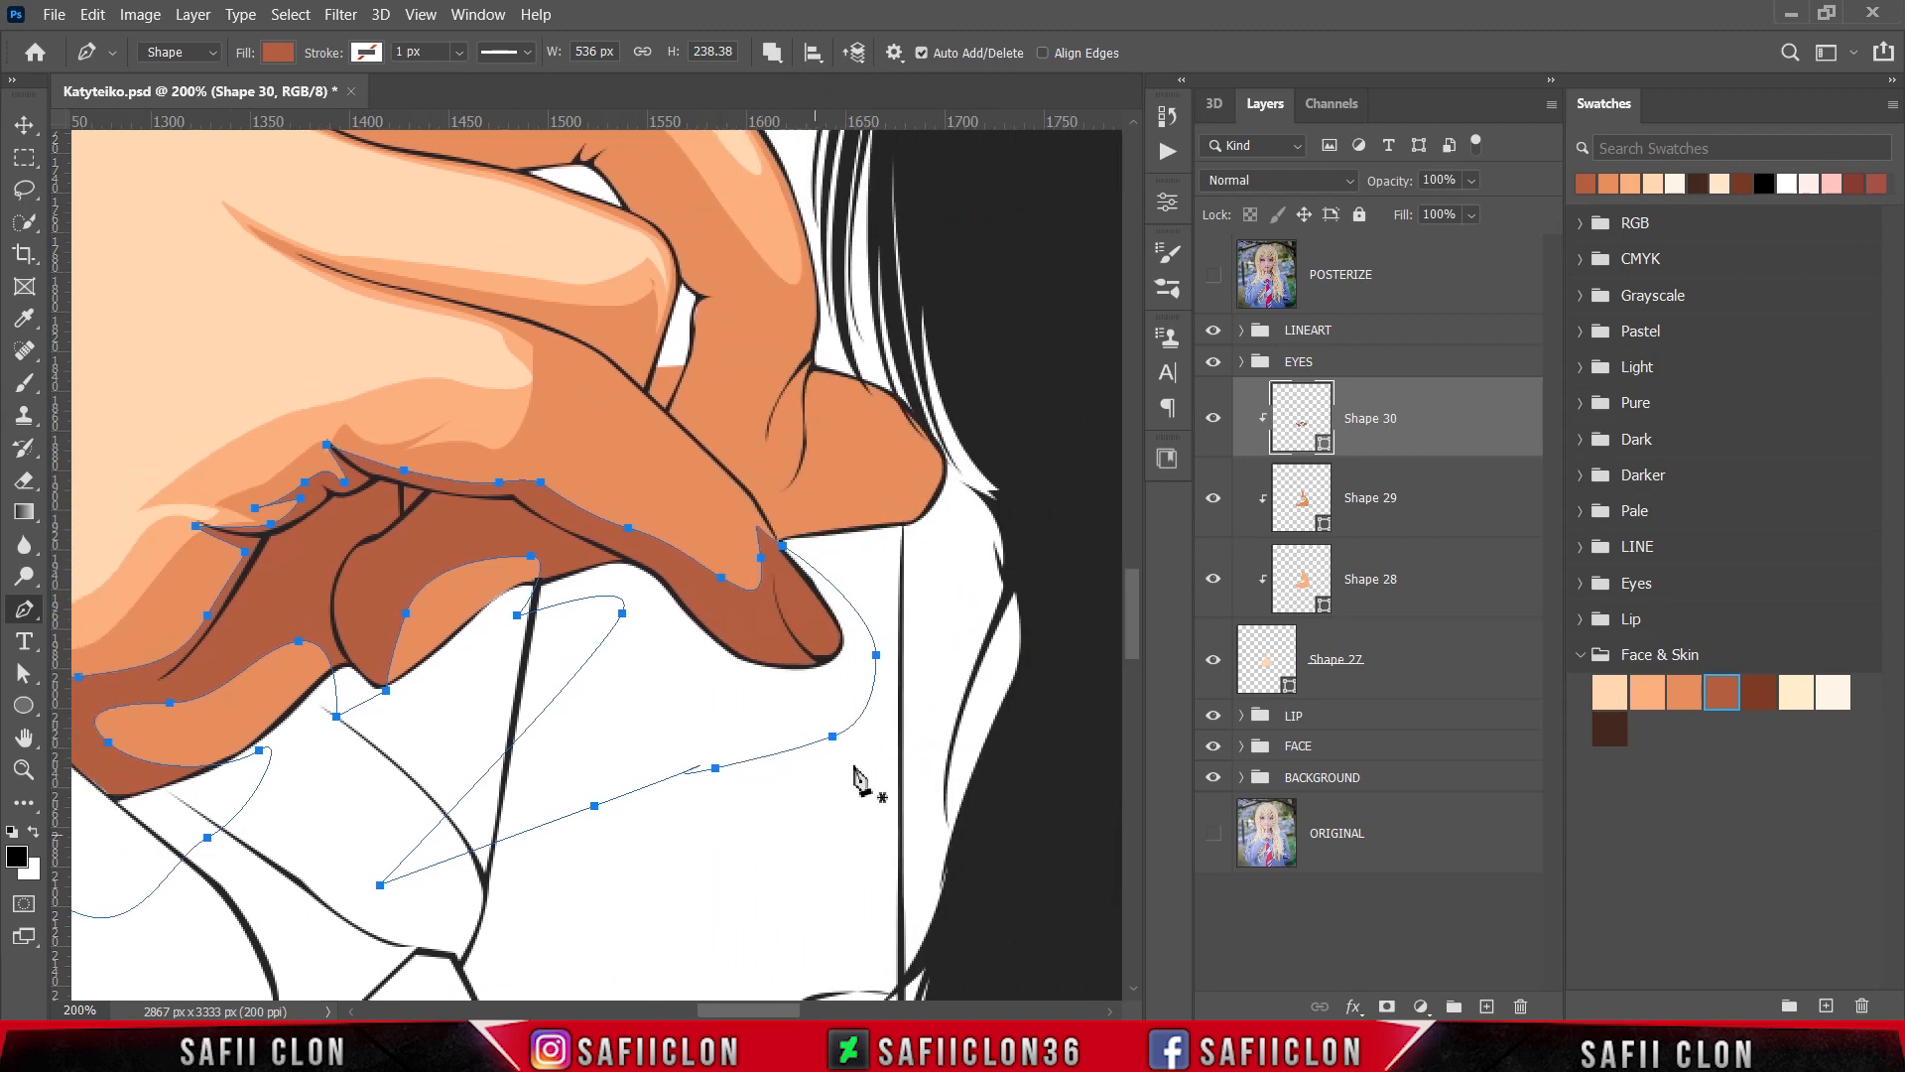
pyautogui.scroll(1, 940, 631)
pyautogui.click(1213, 276)
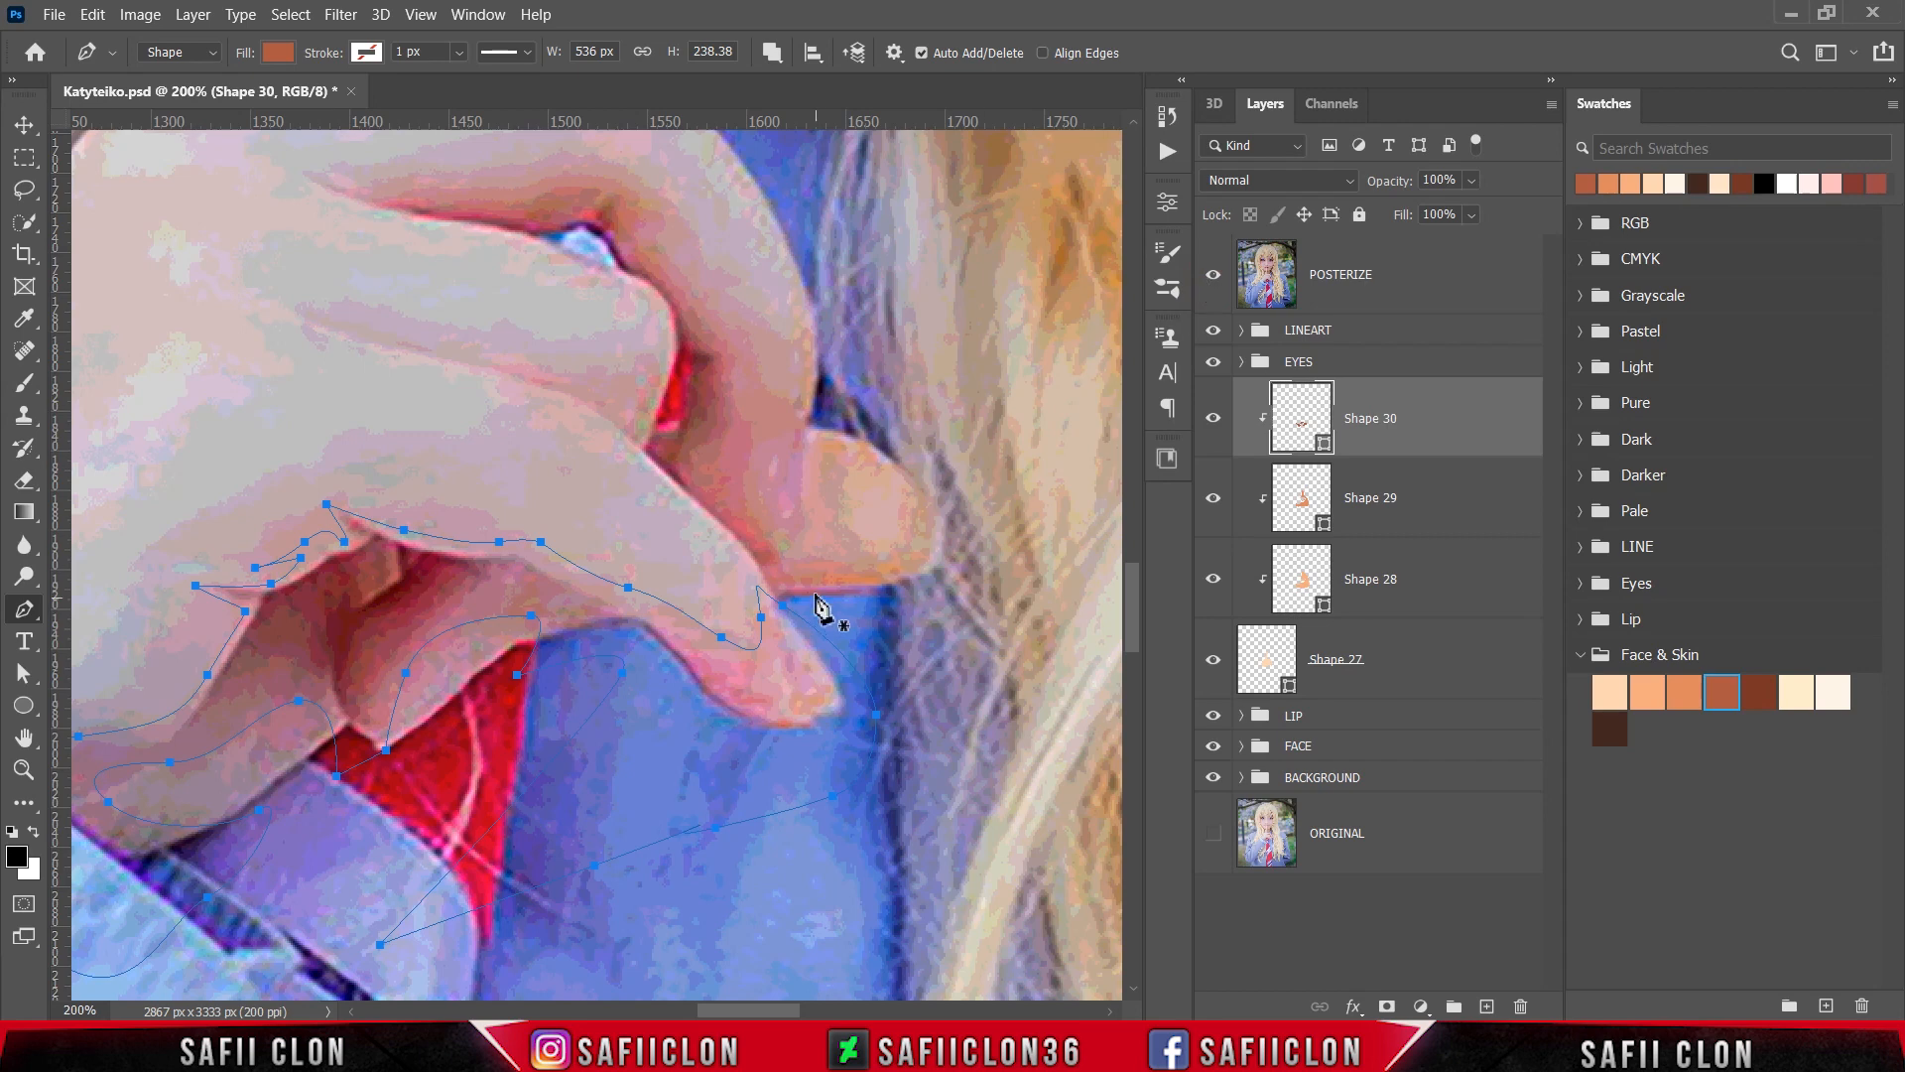
pyautogui.scroll(1, 906, 586)
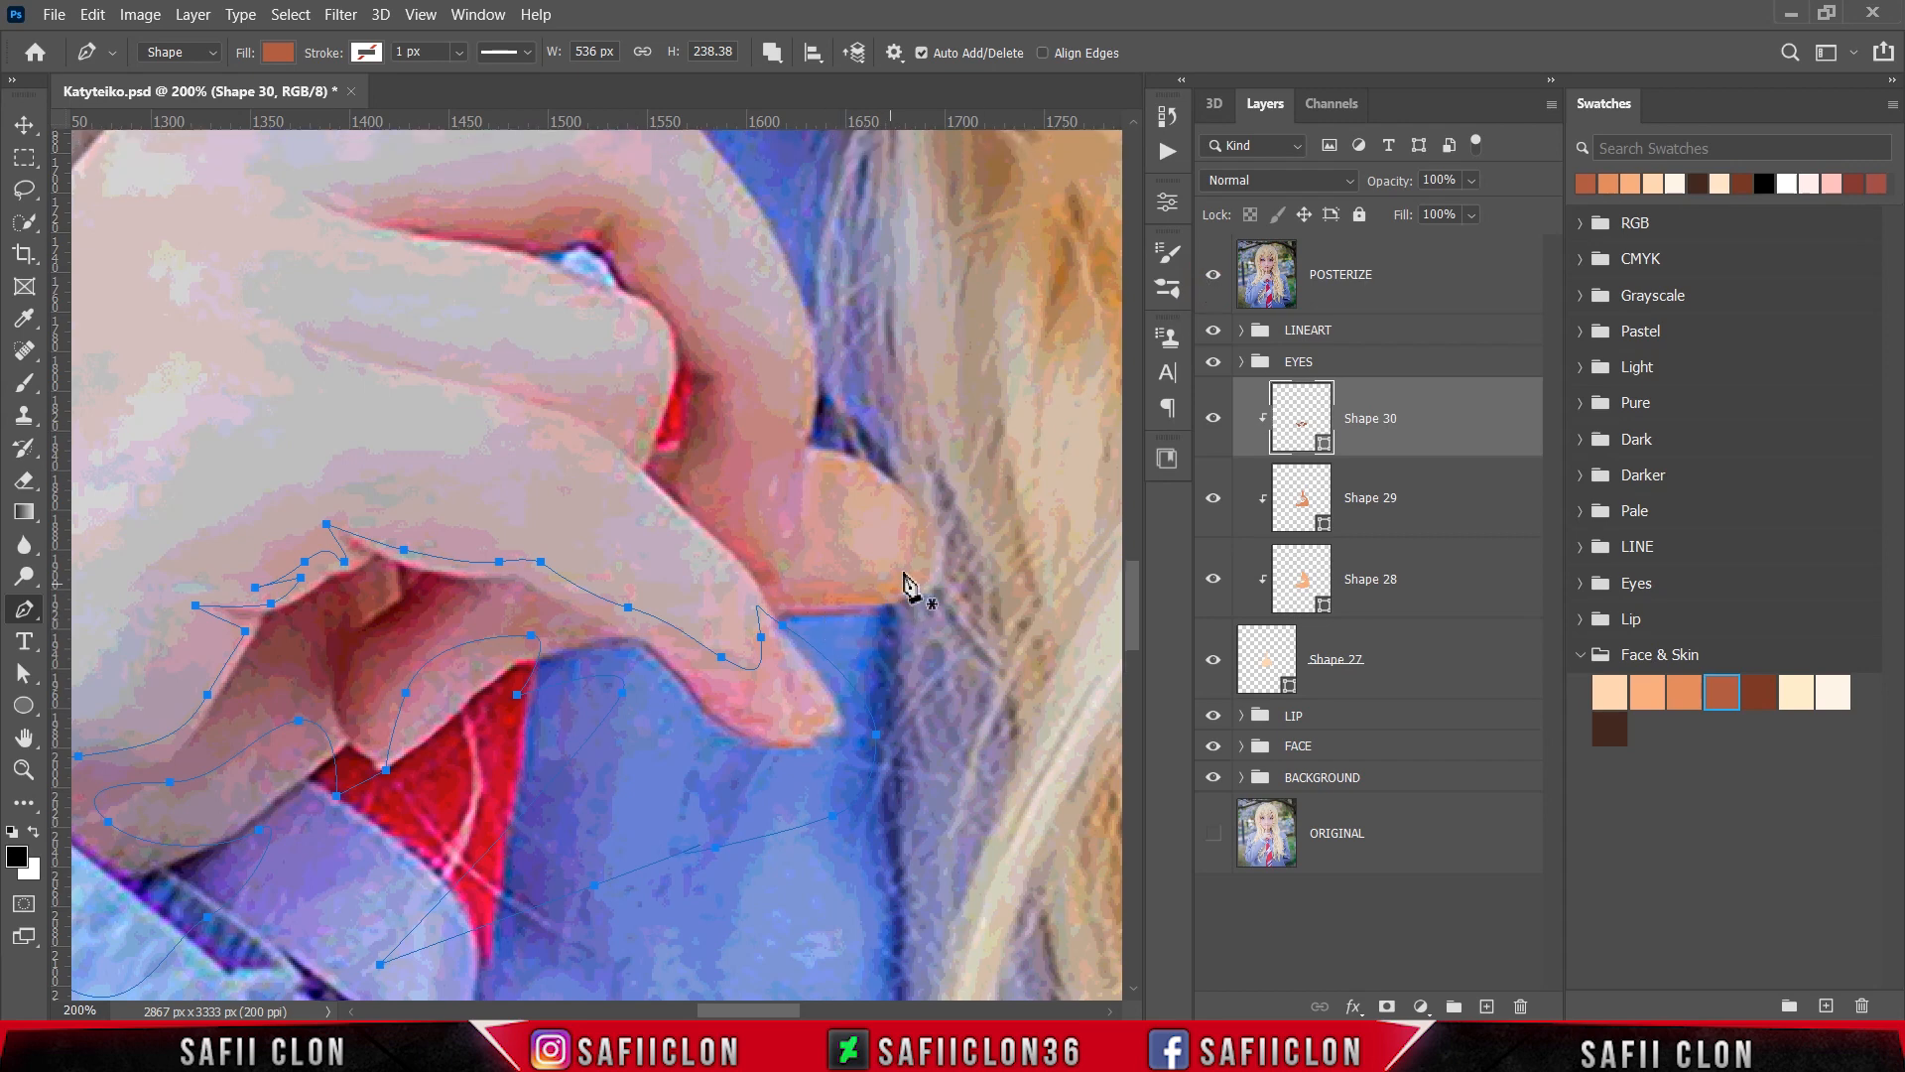
pyautogui.click(809, 449)
pyautogui.moveTo(910, 510); pyautogui.dragTo(799, 460)
pyautogui.scroll(2, 806, 508)
pyautogui.click(798, 504)
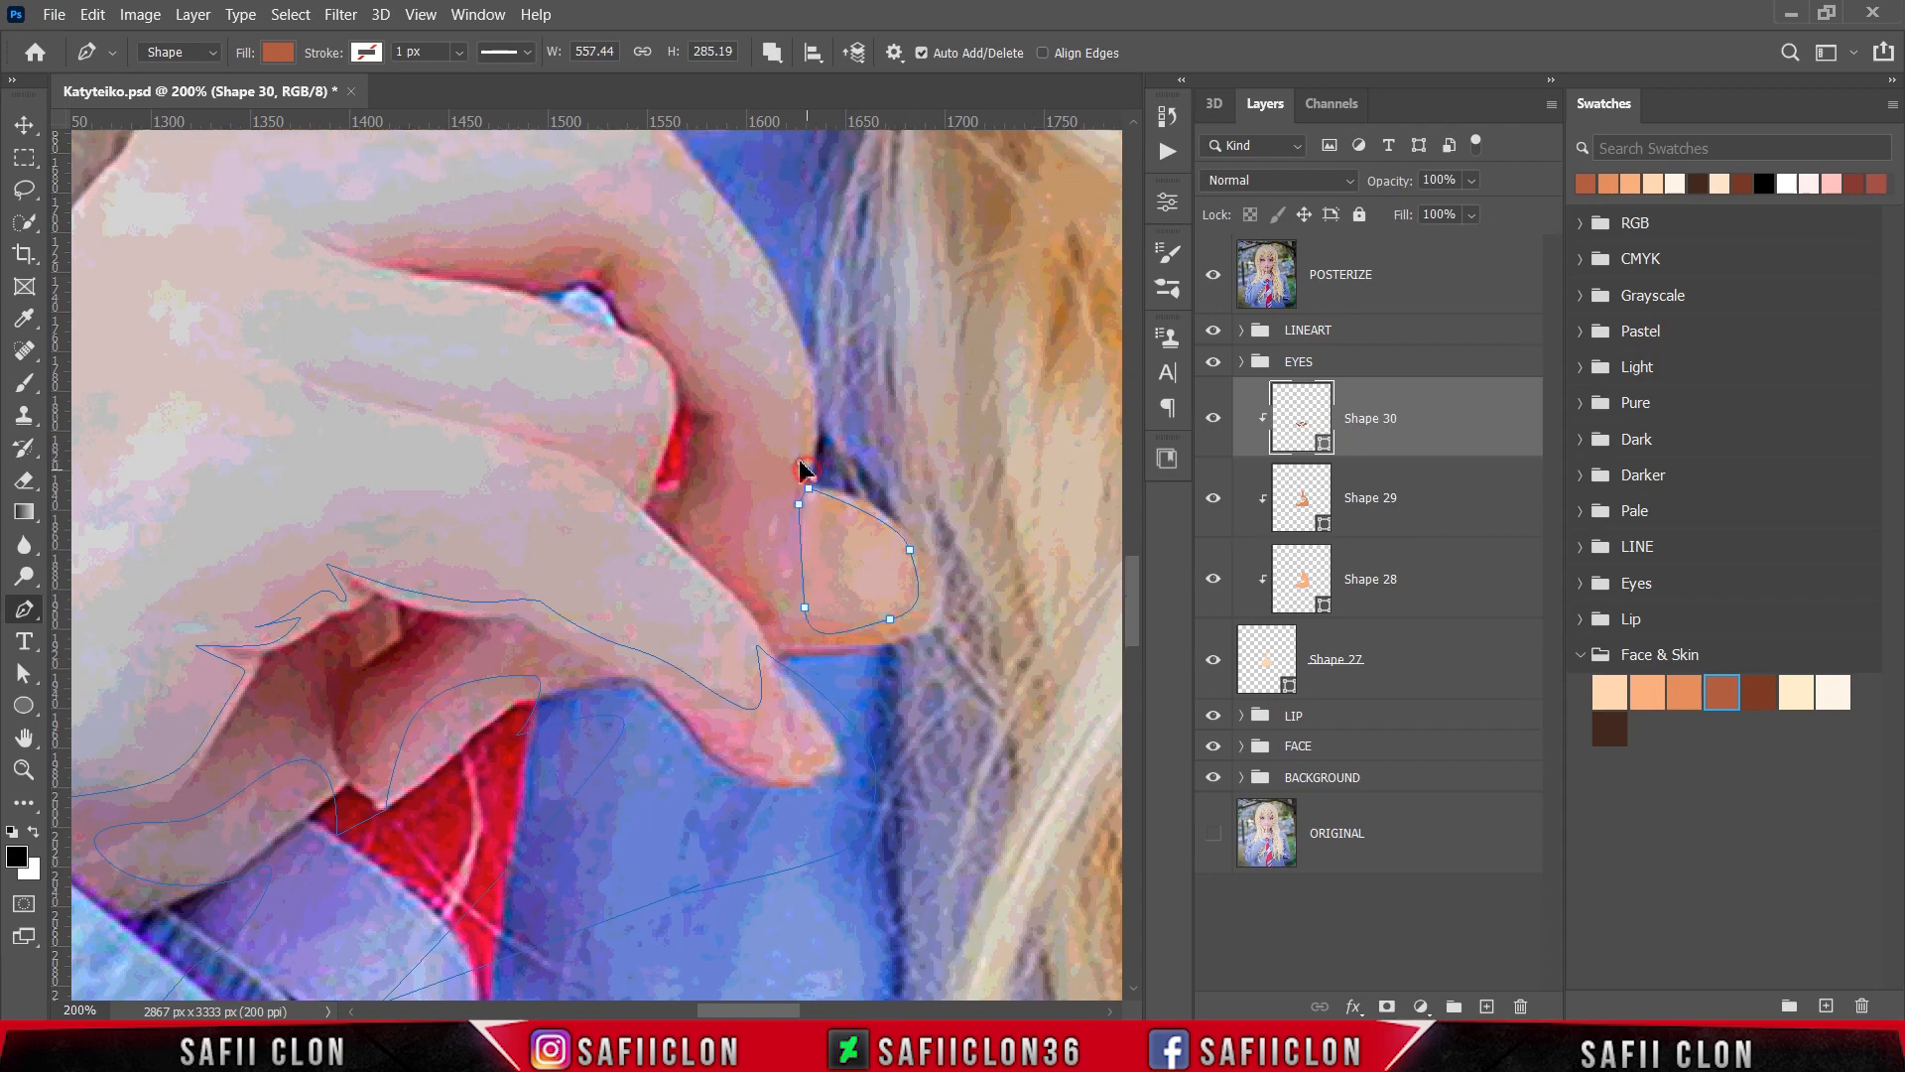
# Step: Undo the stray points and trace the shadow edge from the outermost fingertip up along the inner side of its bent finger
pyautogui.click(1214, 281)
pyautogui.click(1213, 277)
pyautogui.hotkey('ctrl', 'z')
pyautogui.hotkey('ctrl', 'z')
pyautogui.click(1212, 277)
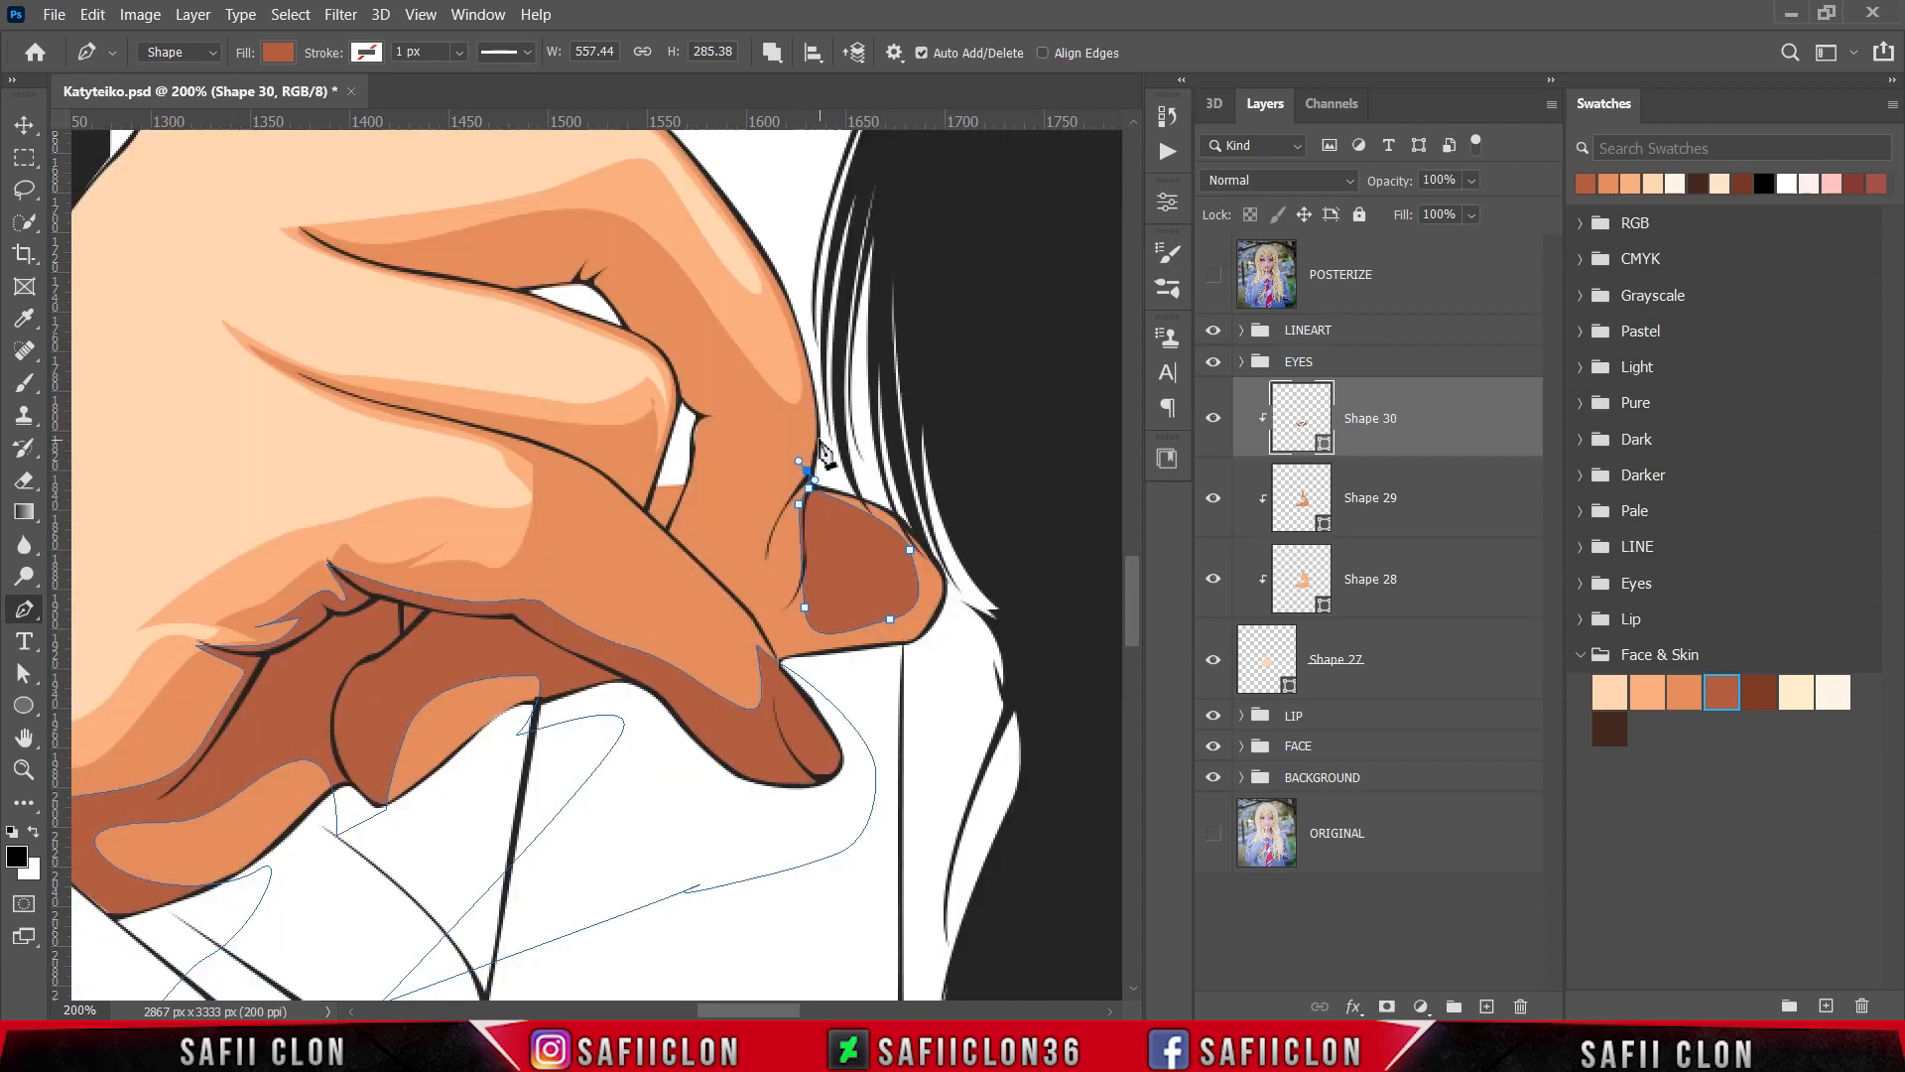
pyautogui.moveTo(816, 436); pyautogui.dragTo(816, 408)
pyautogui.click(1214, 282)
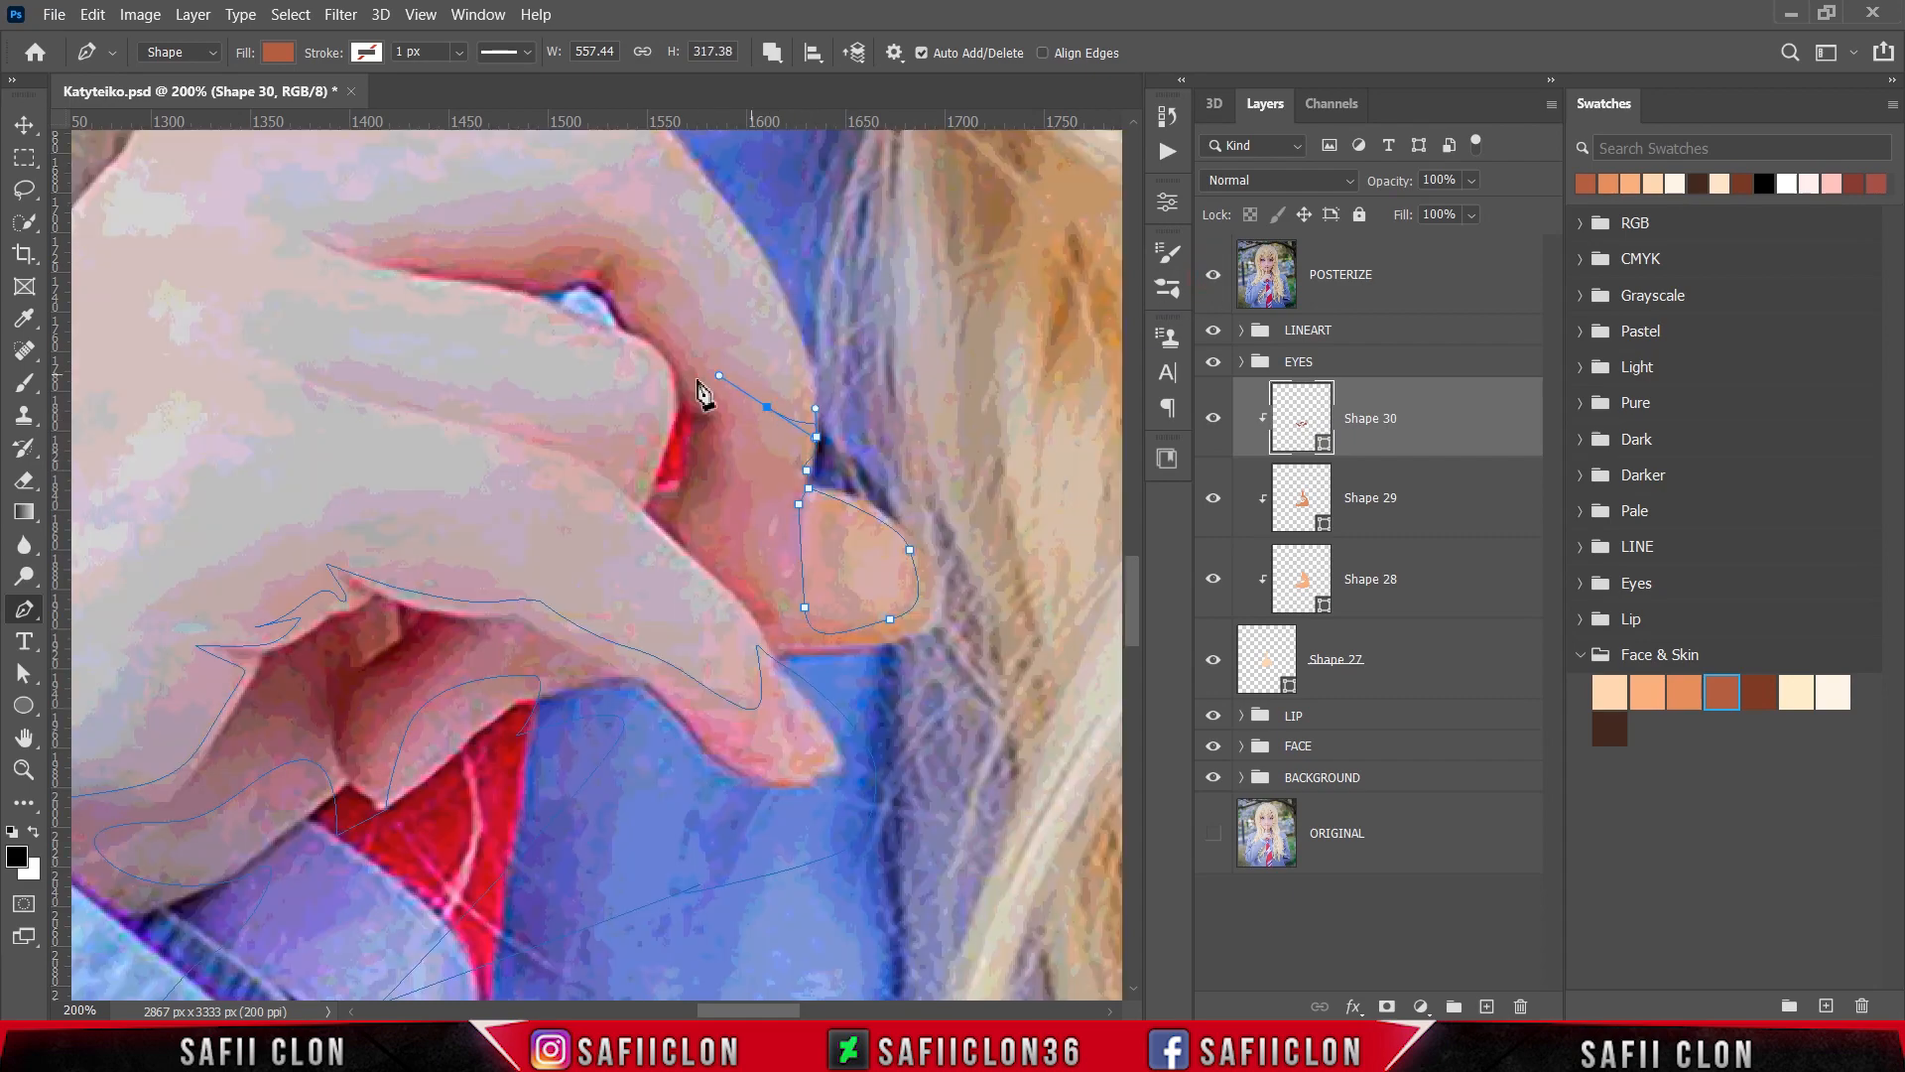
pyautogui.click(664, 313)
pyautogui.click(640, 266)
pyautogui.moveTo(604, 238); pyautogui.dragTo(558, 233)
pyautogui.click(479, 247)
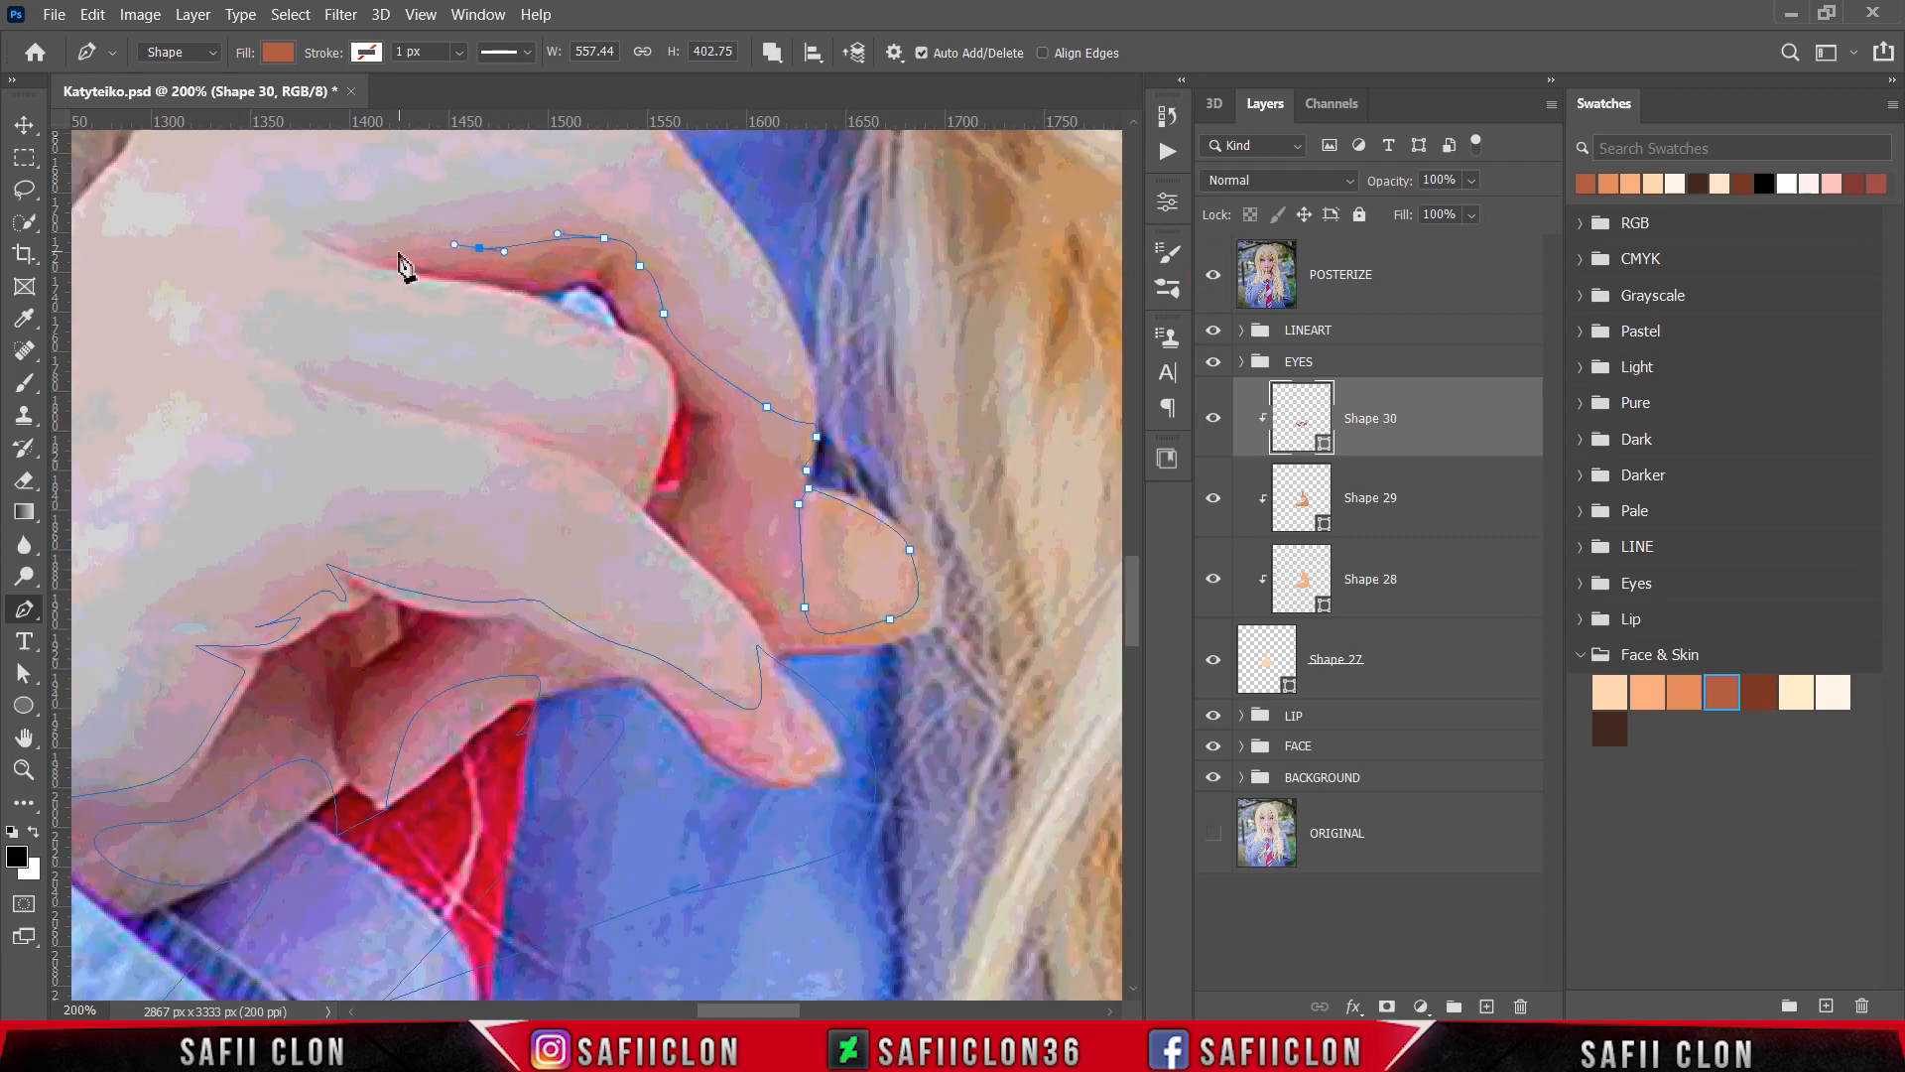
# Step: Bring the path to a point at the finger fold and run it back along the neighbouring finger's upper edge and tip
pyautogui.click(392, 254)
pyautogui.click(363, 260)
pyautogui.click(1213, 277)
pyautogui.click(404, 272)
pyautogui.click(515, 297)
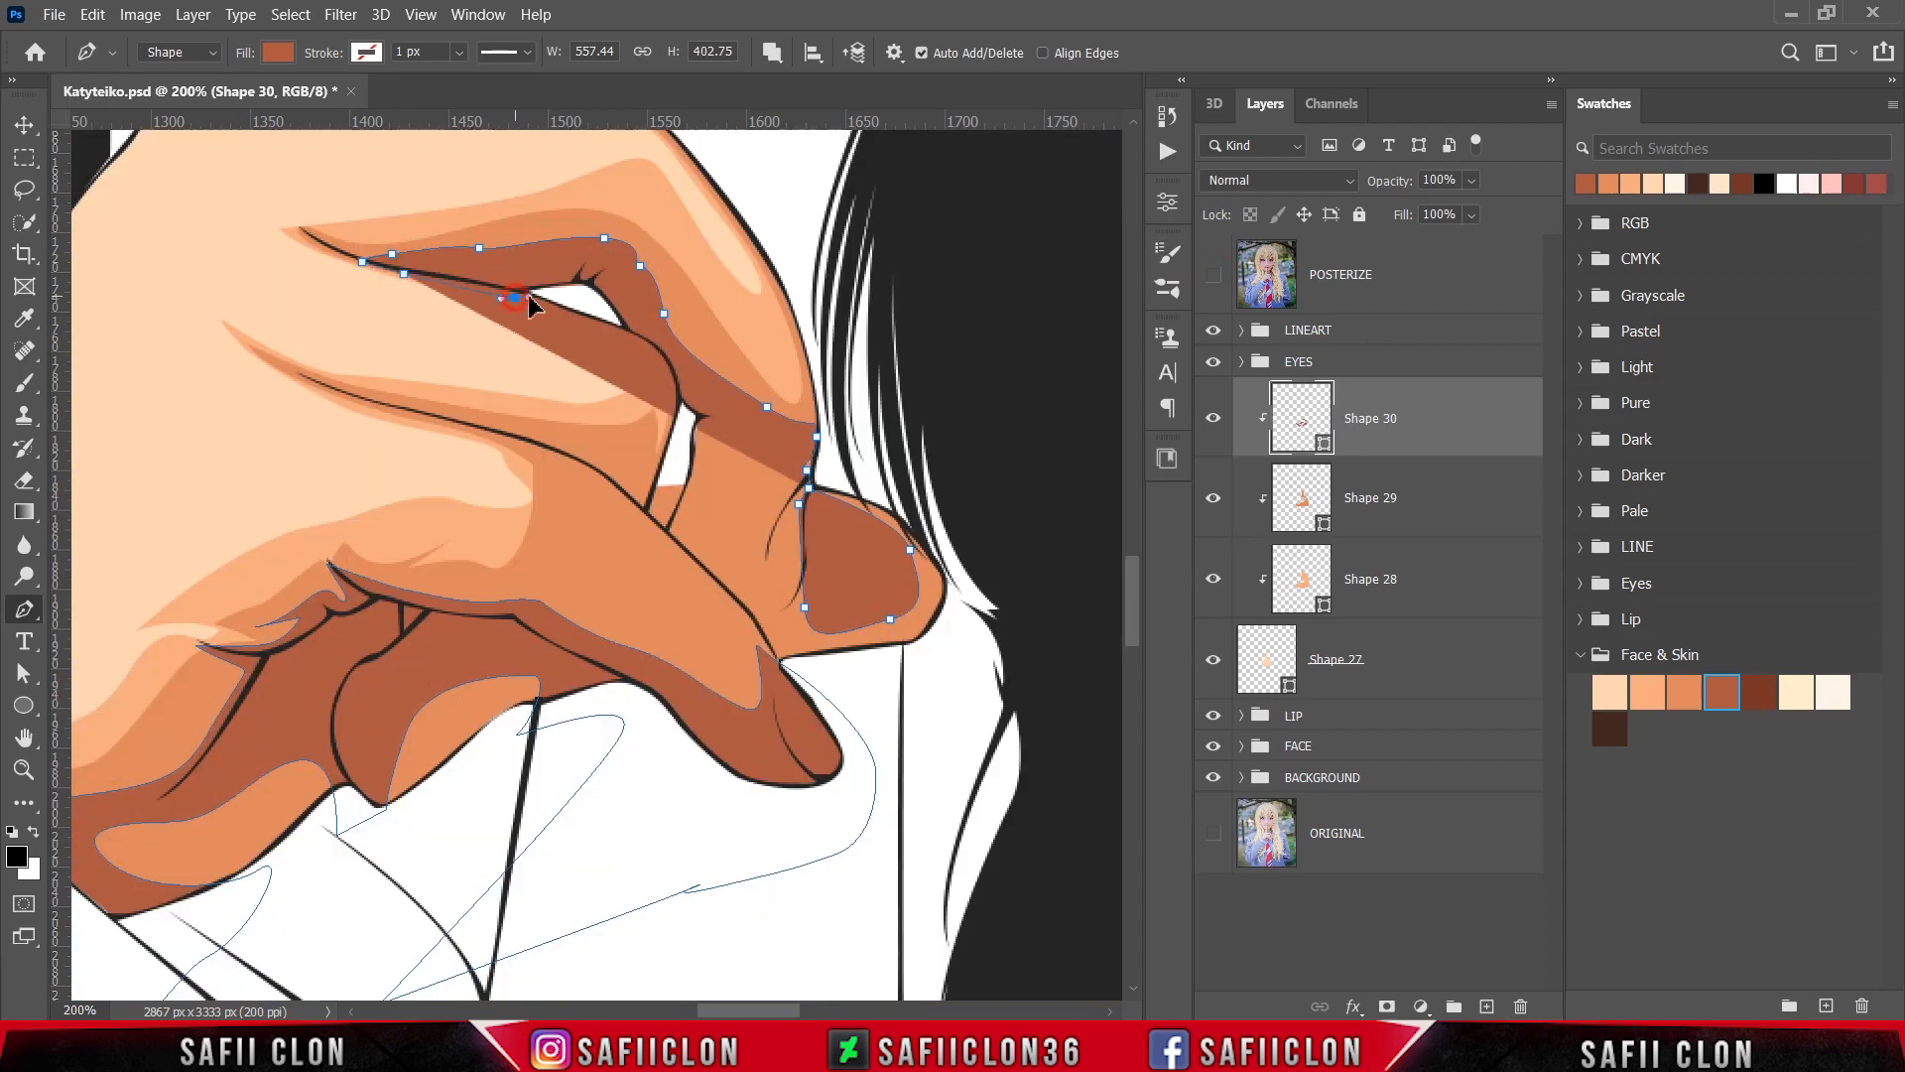
pyautogui.click(640, 345)
pyautogui.click(660, 356)
pyautogui.click(687, 393)
pyautogui.click(673, 430)
pyautogui.click(643, 479)
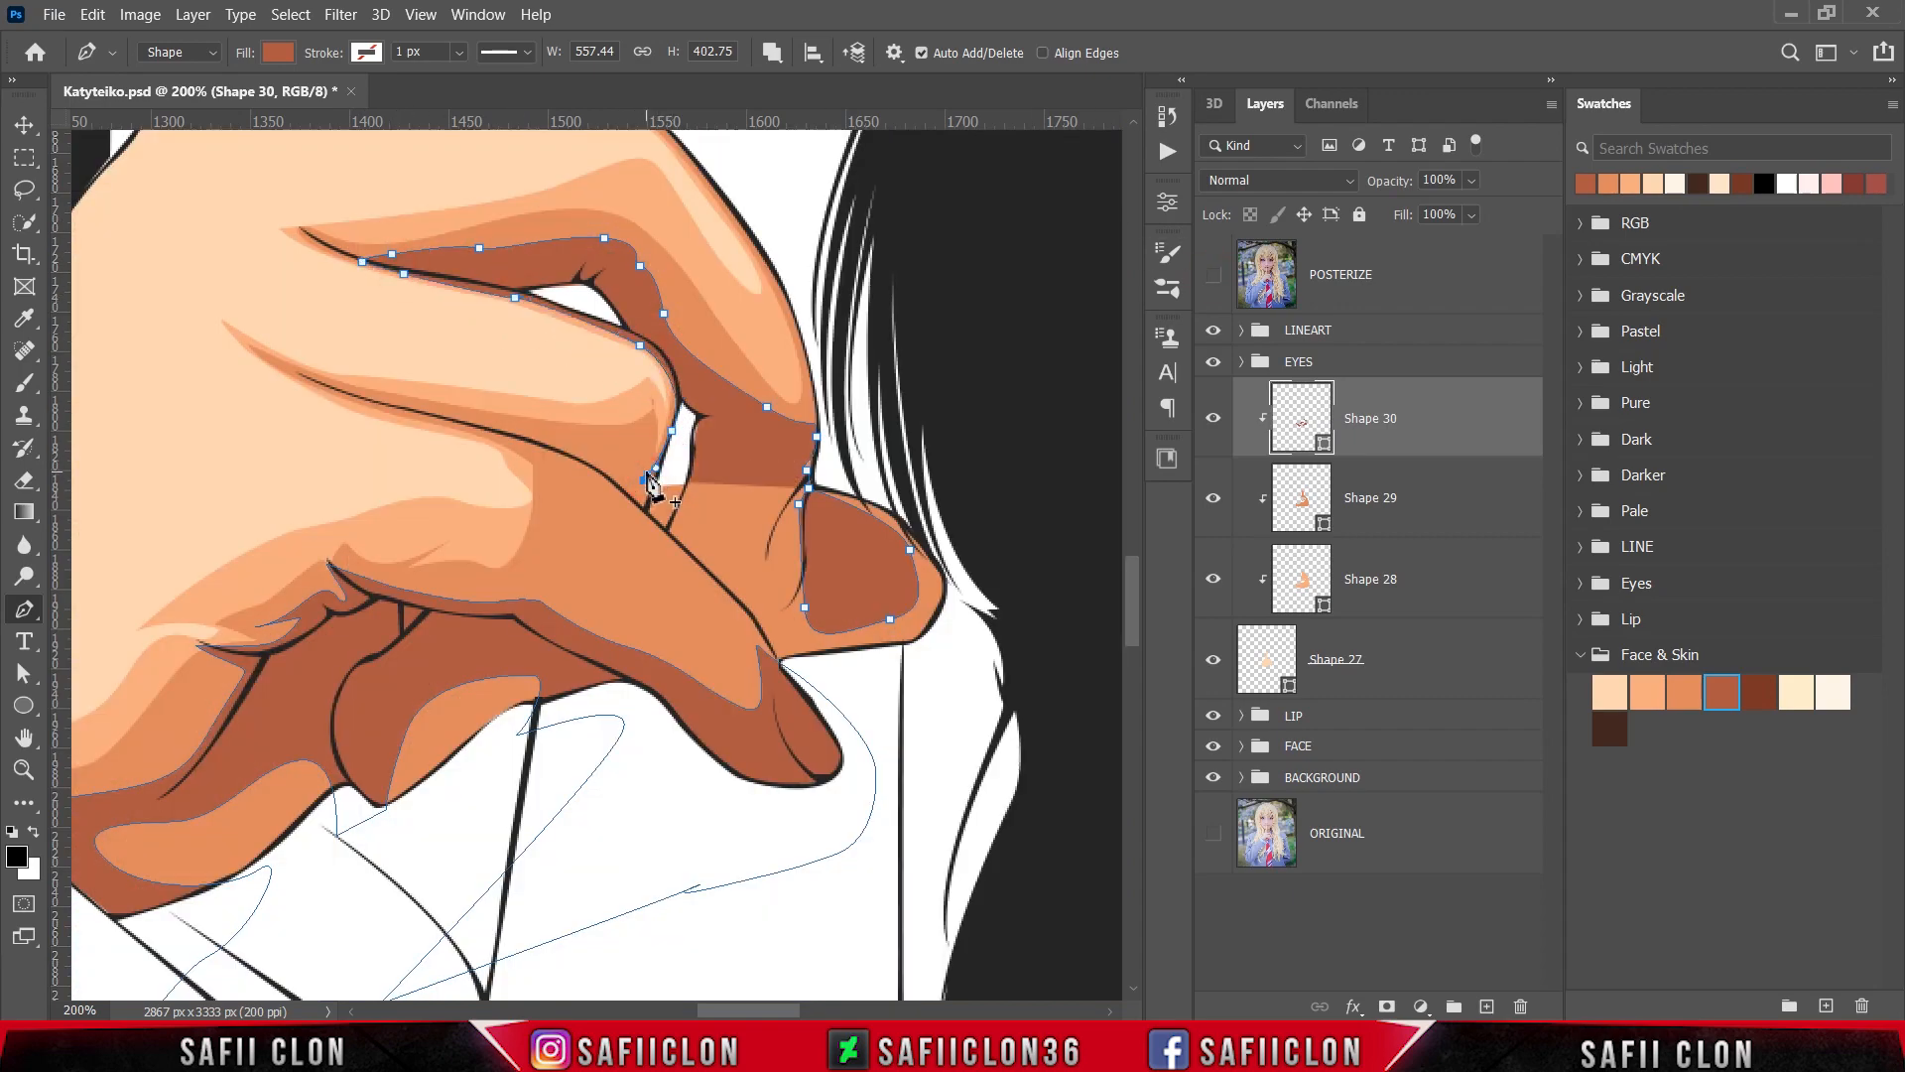
# Step: Run the path down between the fingers and around the outermost fingertip, closing the shadow shape
pyautogui.moveTo(647, 512); pyautogui.dragTo(653, 521)
pyautogui.click(797, 662)
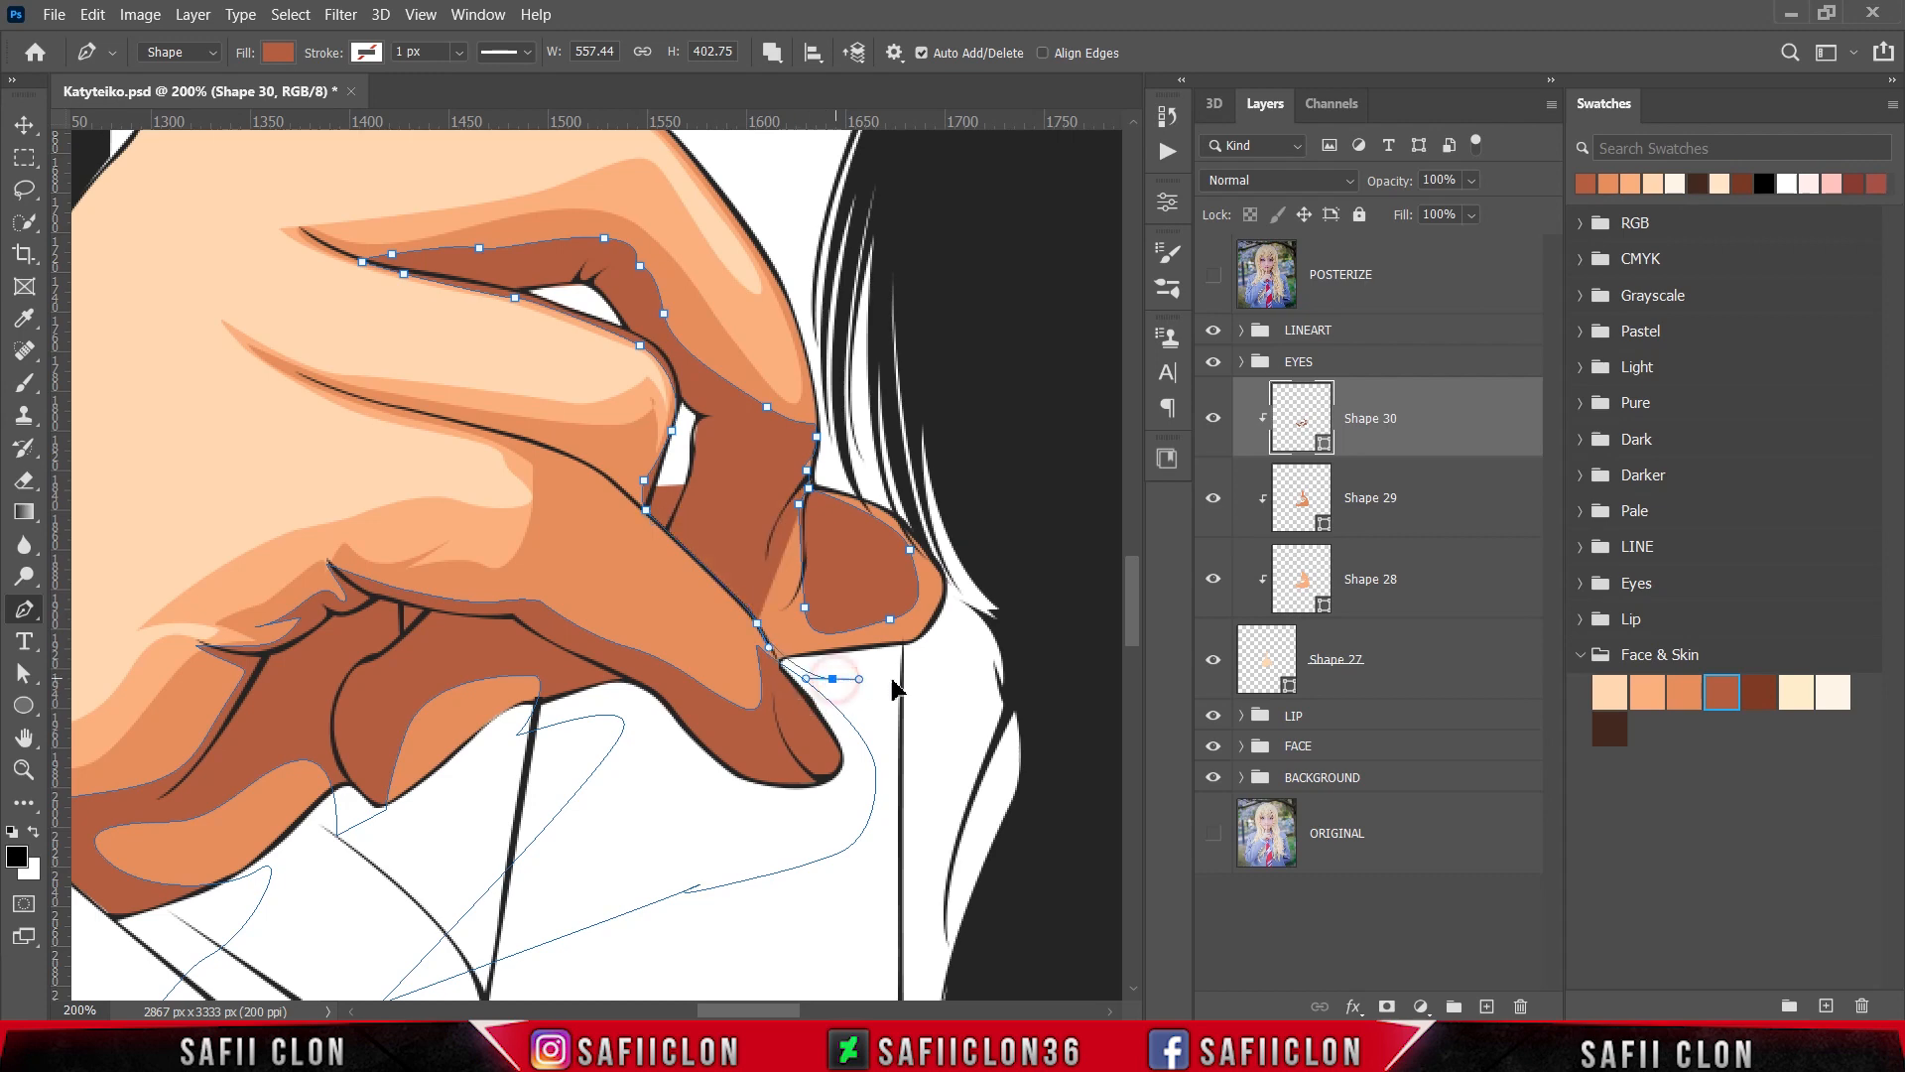
pyautogui.moveTo(960, 645); pyautogui.dragTo(983, 580)
pyautogui.click(970, 539)
pyautogui.click(925, 502)
pyautogui.click(881, 476)
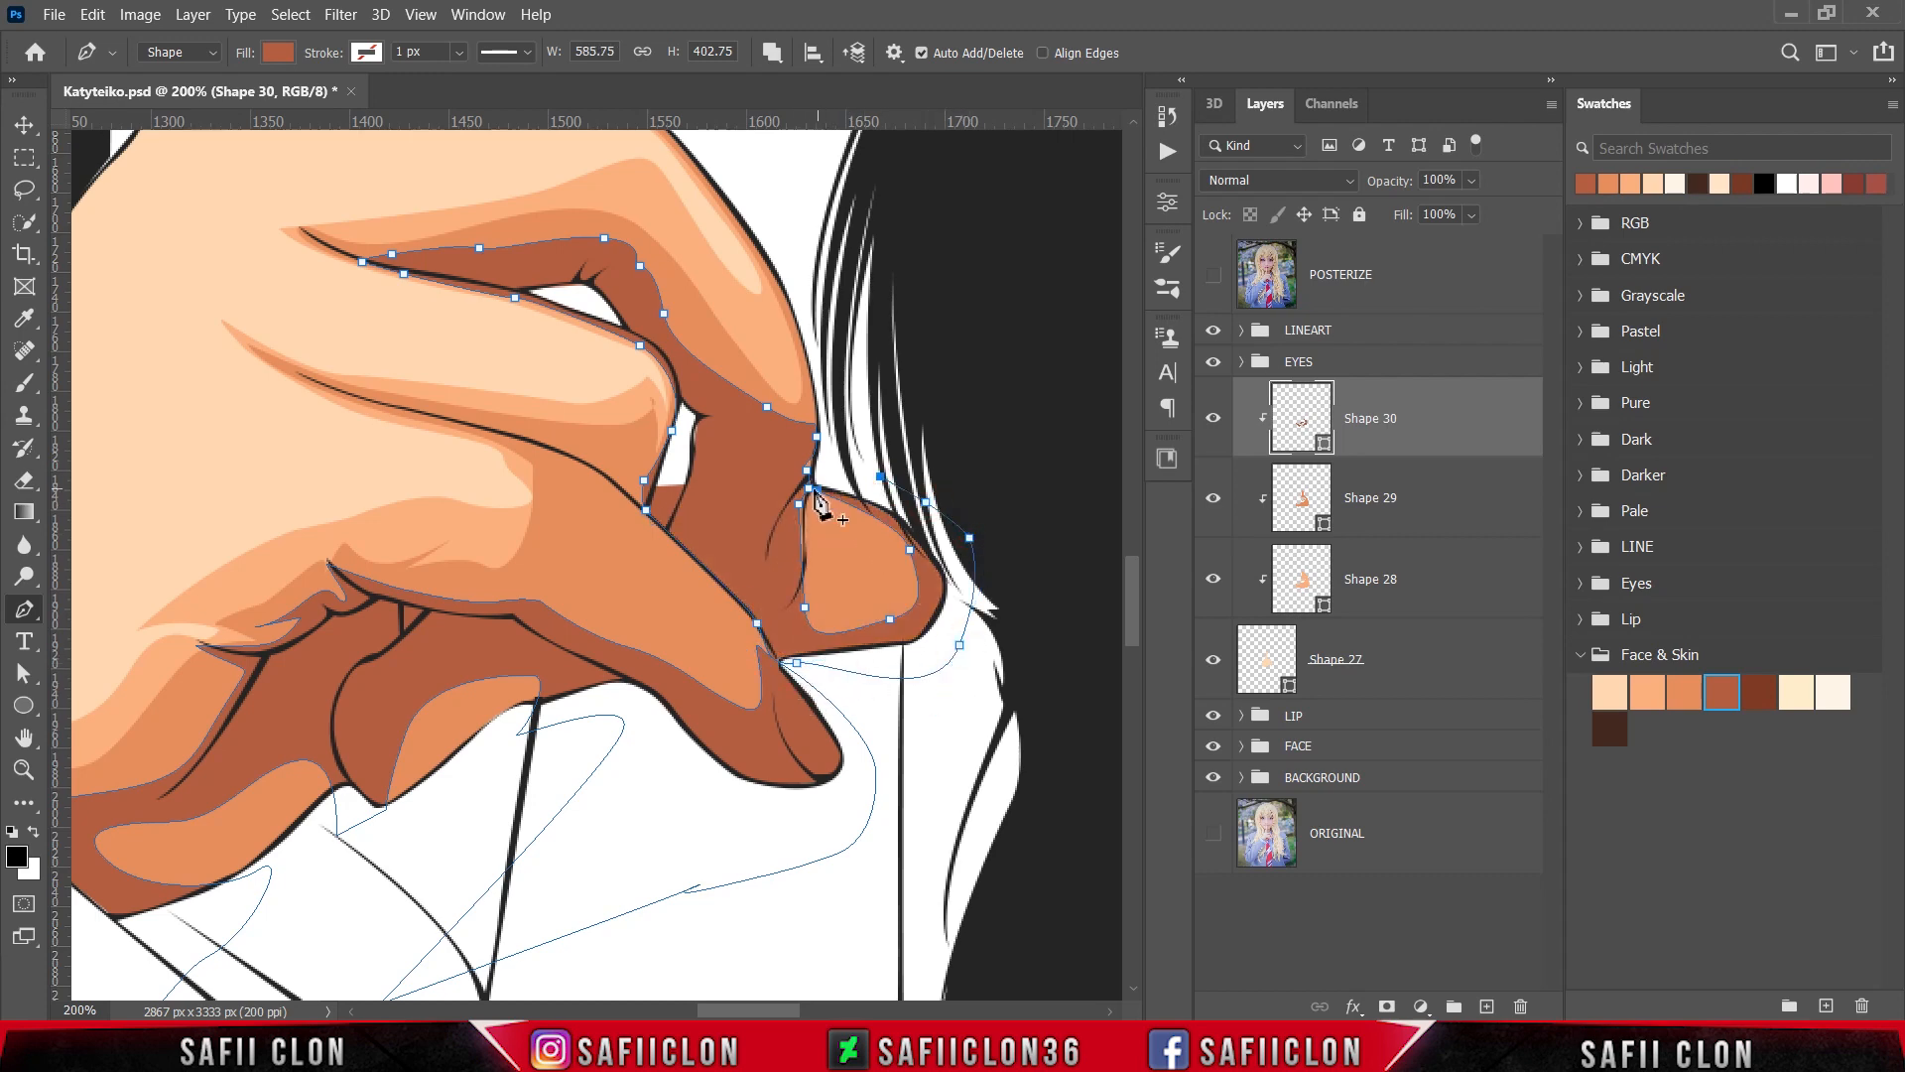
pyautogui.click(810, 488)
# Step: Check the POSTERIZE reference and trace a shadow from the crease at the raised finger's base up along its outer edge
pyautogui.click(1214, 276)
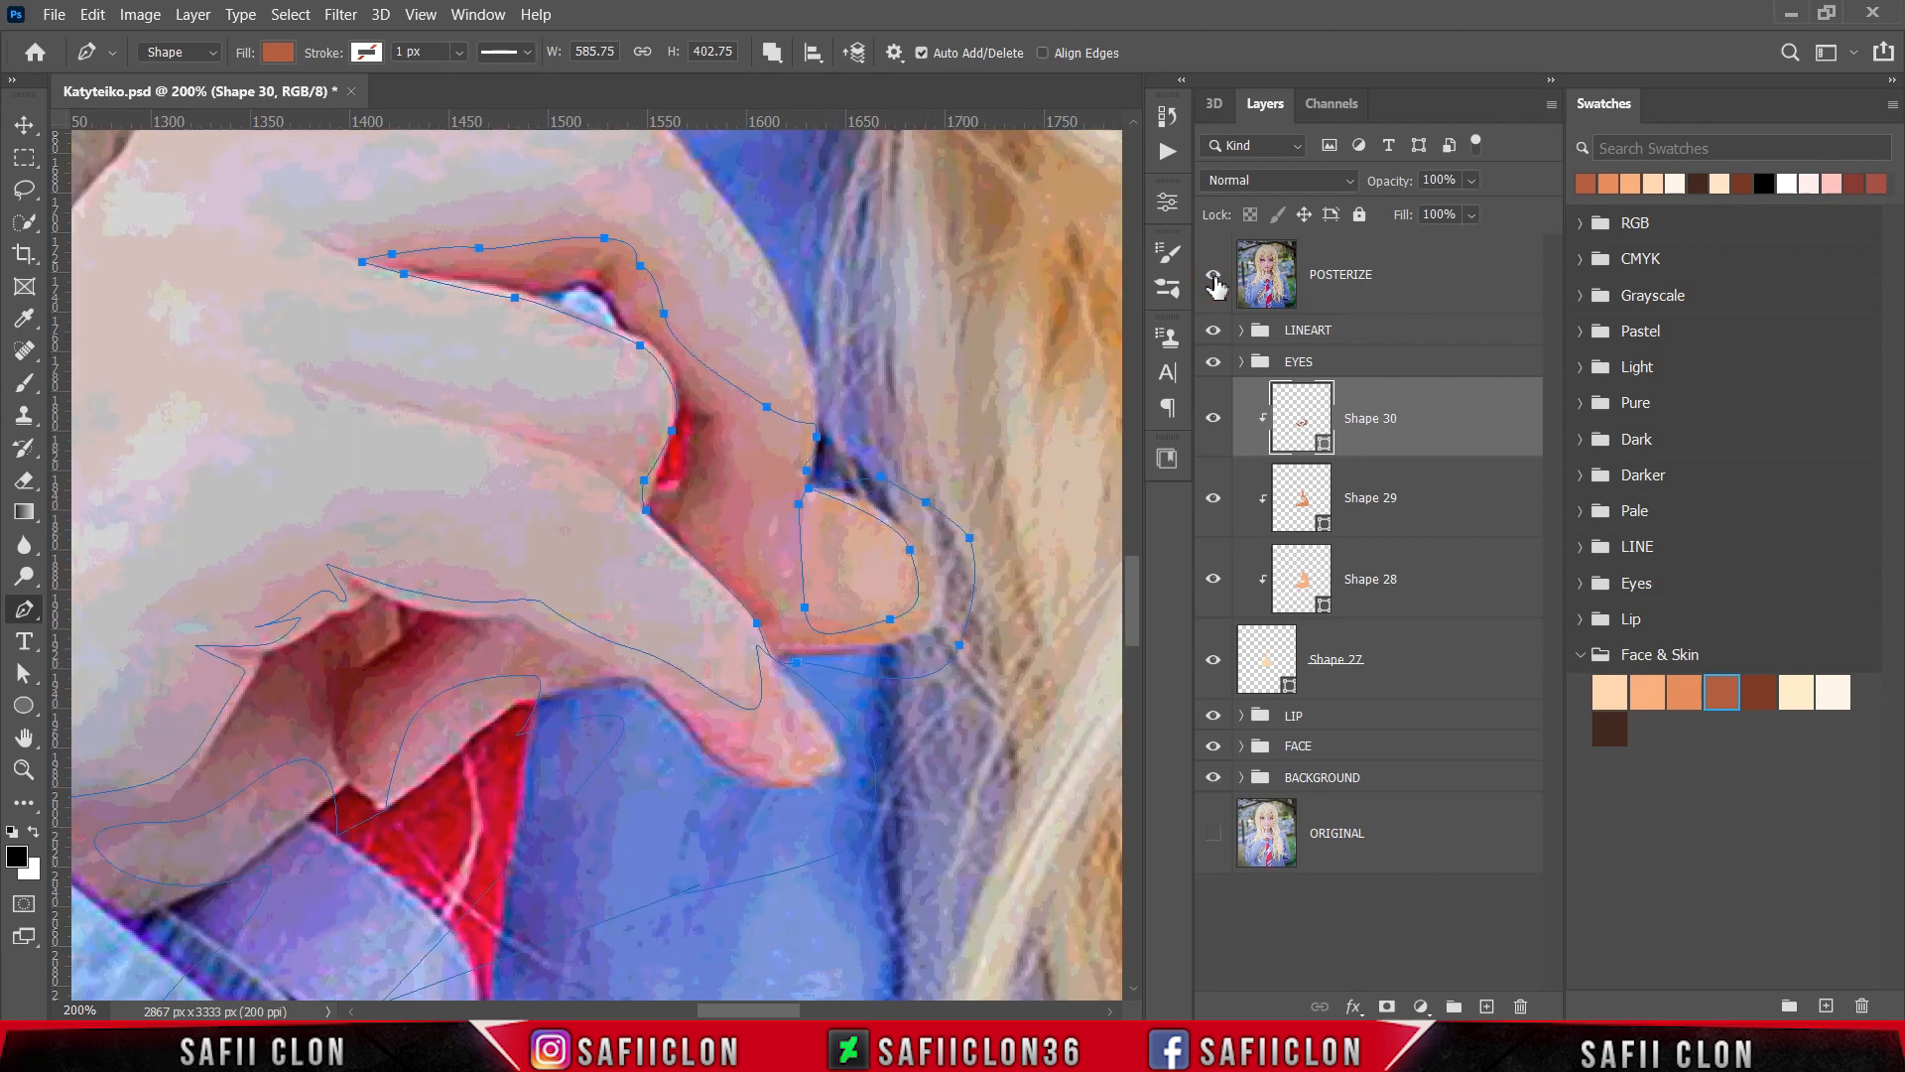
pyautogui.click(1214, 276)
pyautogui.click(1214, 276)
pyautogui.scroll(7, 617, 383)
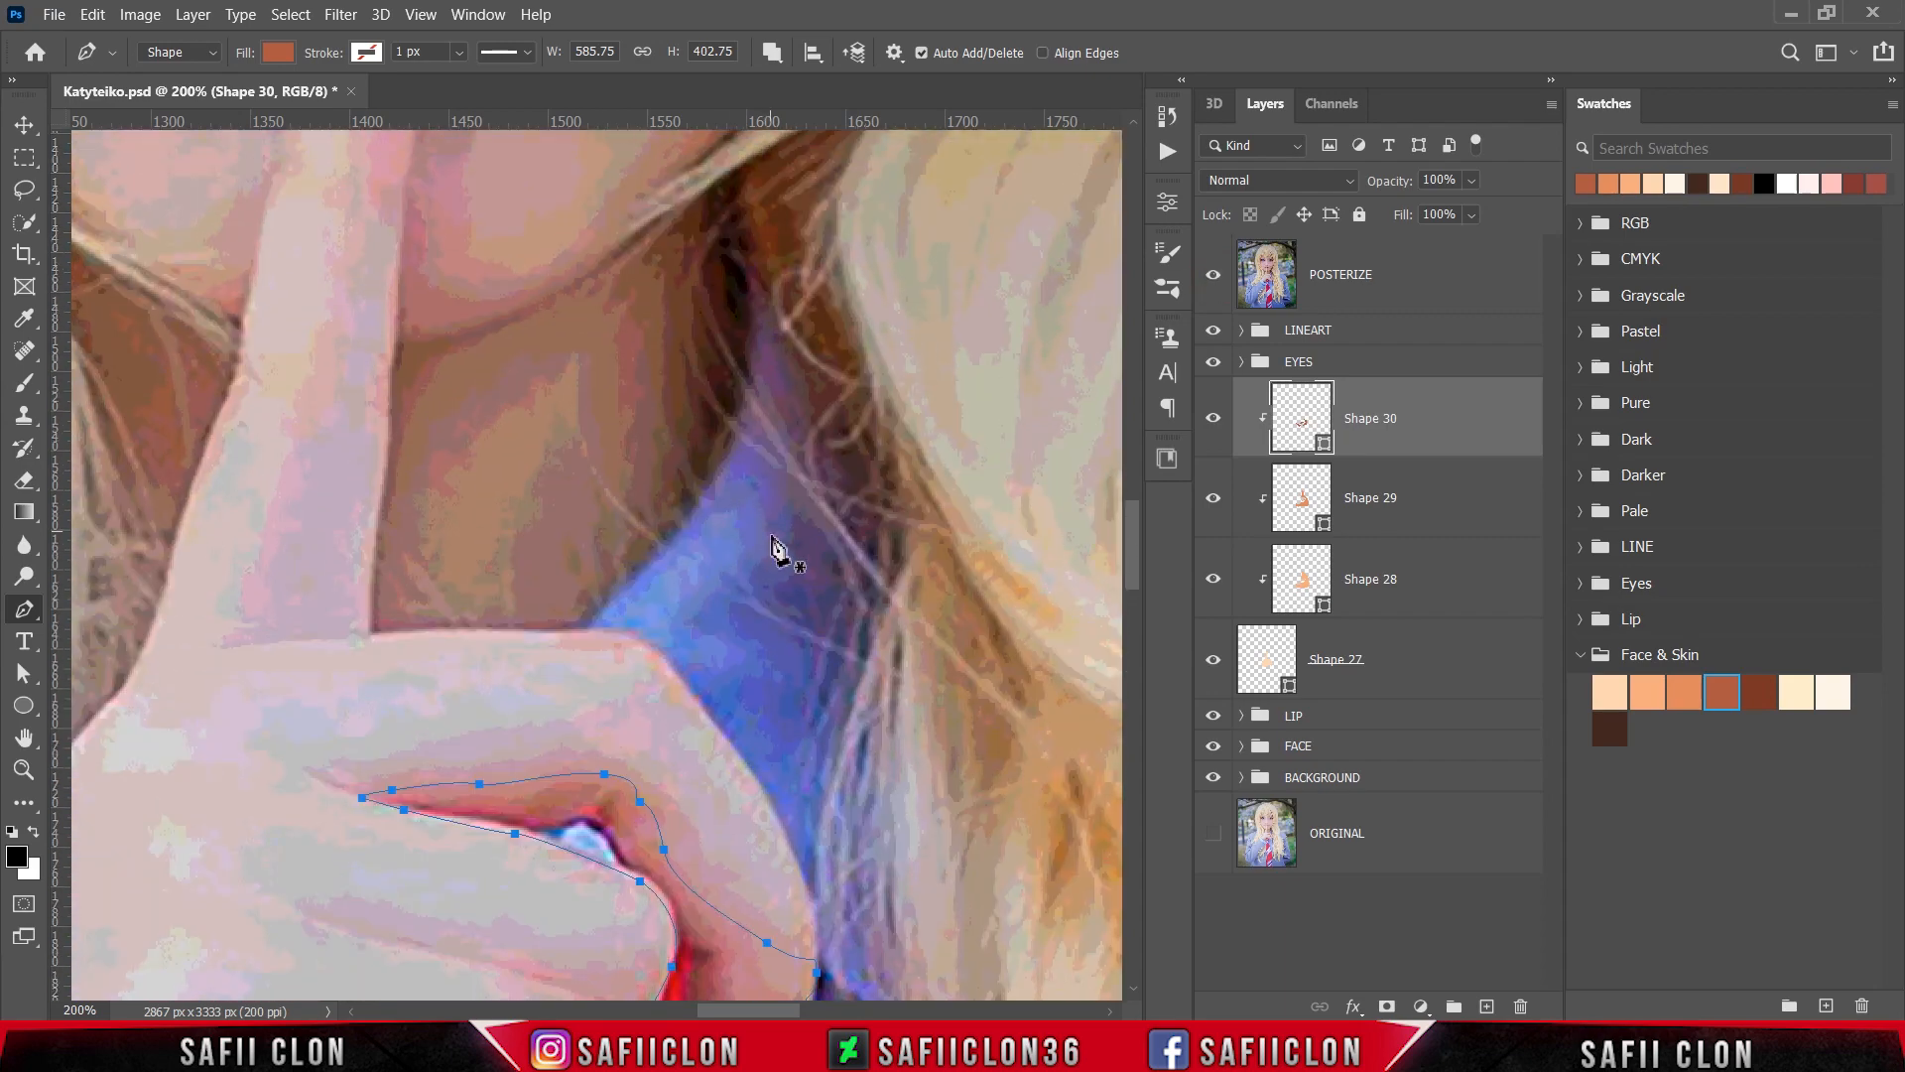
pyautogui.click(1214, 276)
pyautogui.click(398, 786)
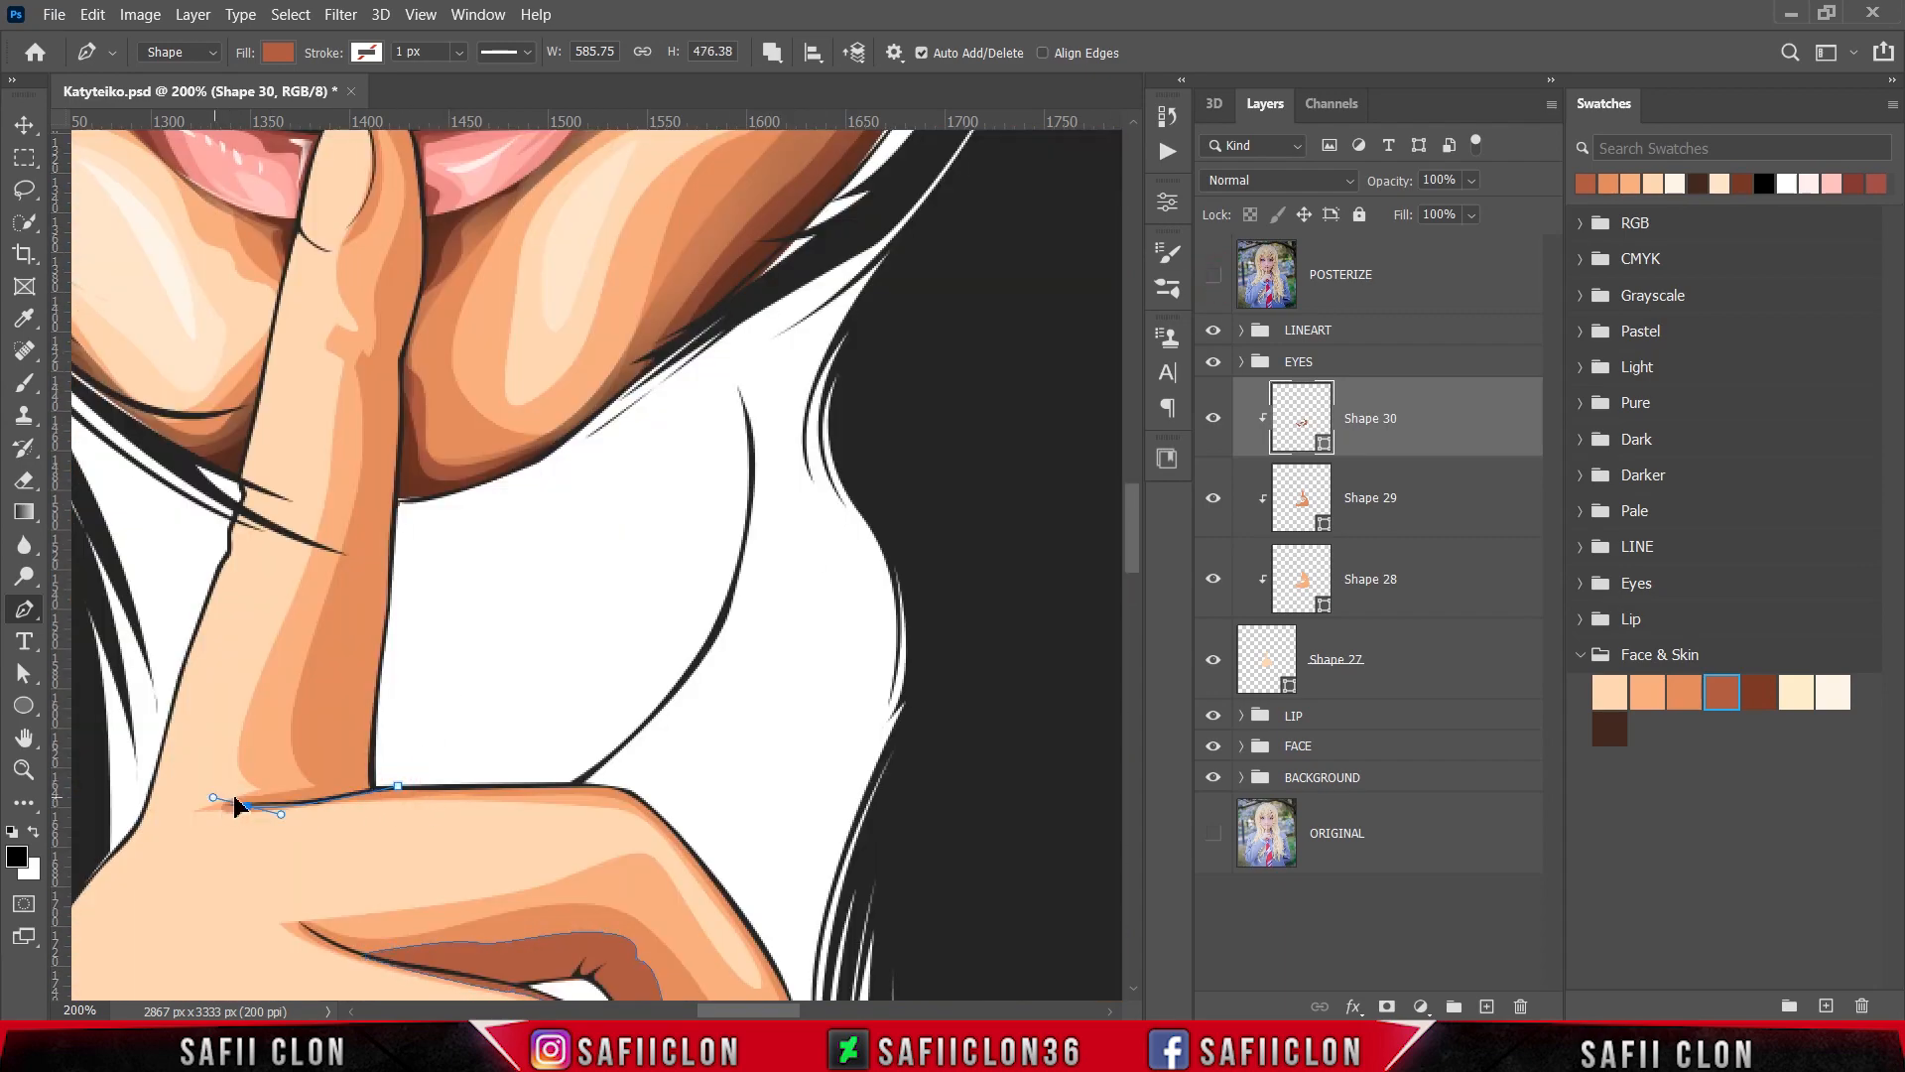
pyautogui.click(265, 800)
pyautogui.moveTo(354, 774); pyautogui.dragTo(365, 759)
pyautogui.moveTo(380, 595); pyautogui.dragTo(388, 548)
pyautogui.moveTo(392, 391); pyautogui.dragTo(385, 368)
pyautogui.click(380, 354)
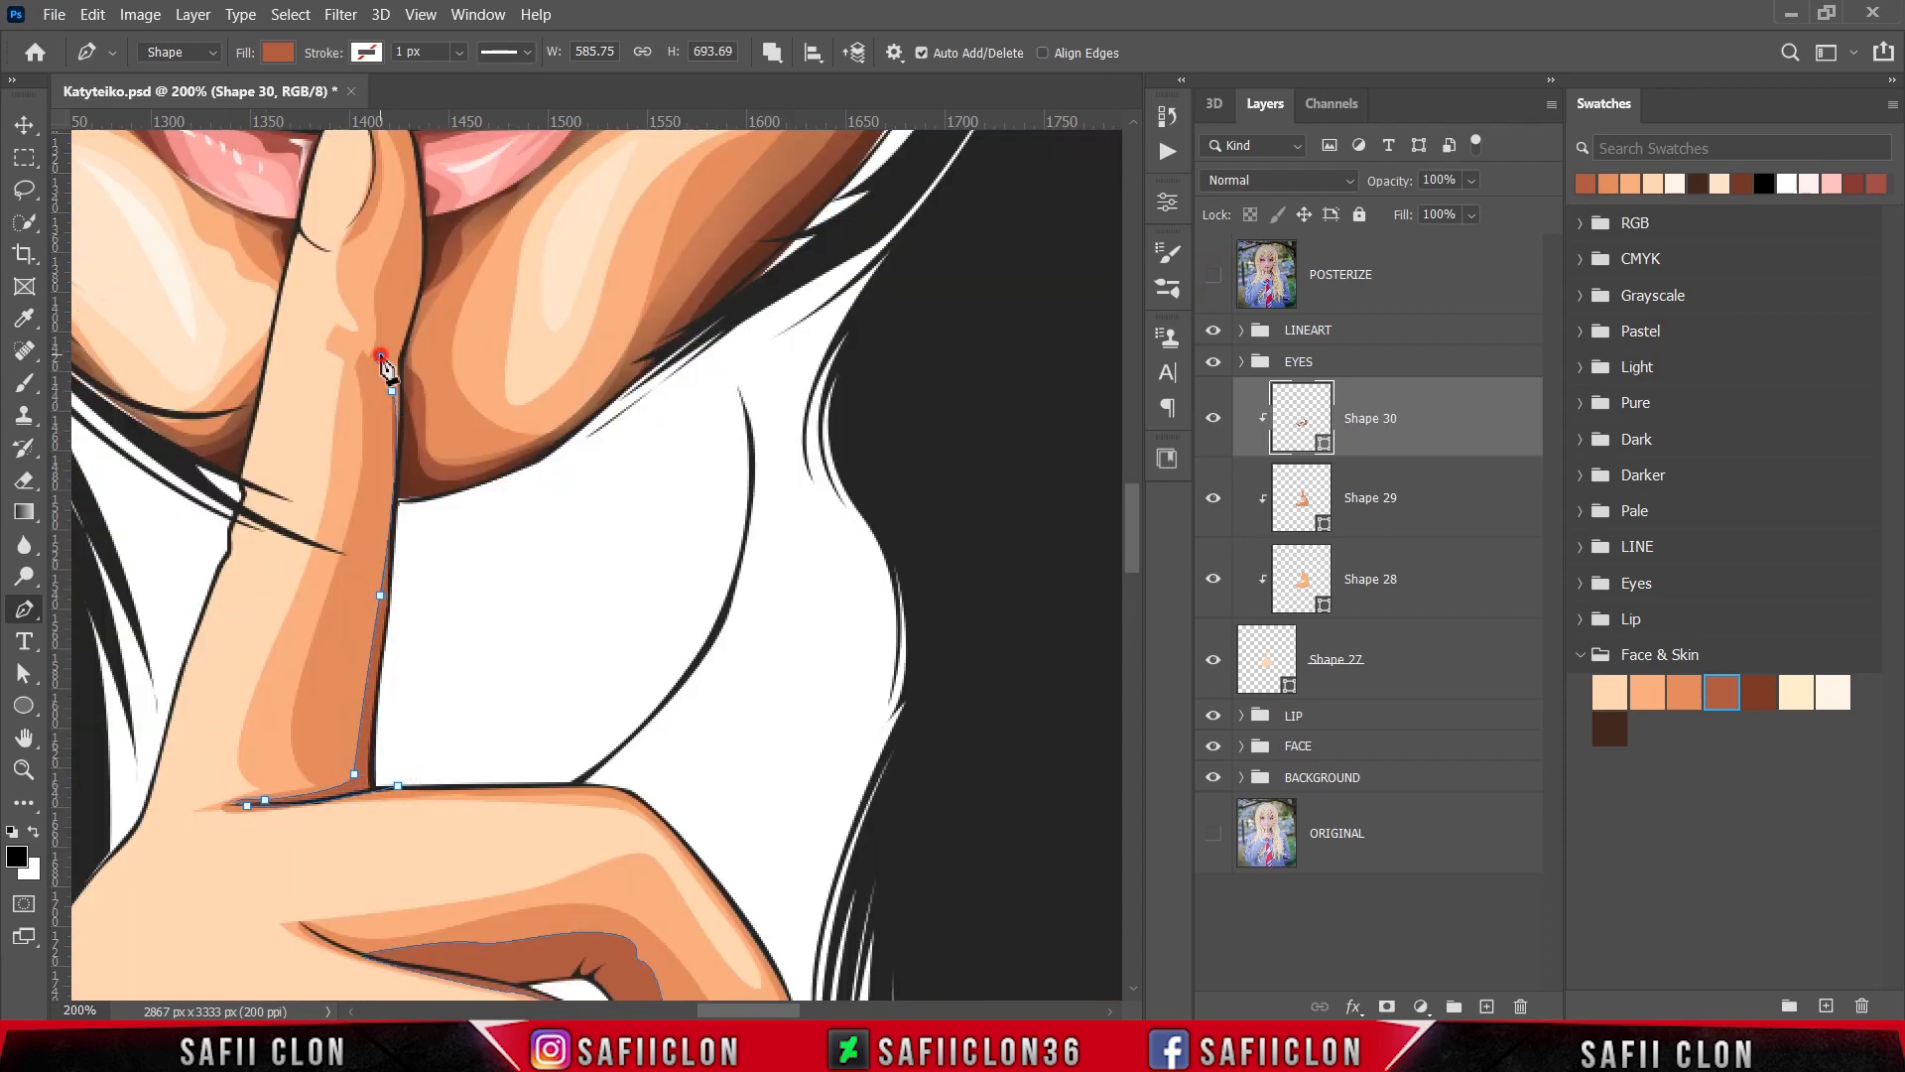
# Step: Continue the shadow path up the raised finger's outer side, around the fingertip and down to the nail's edge
pyautogui.scroll(1, 382, 363)
pyautogui.click(411, 386)
pyautogui.click(413, 337)
pyautogui.moveTo(371, 241); pyautogui.dragTo(289, 171)
pyautogui.click(346, 374)
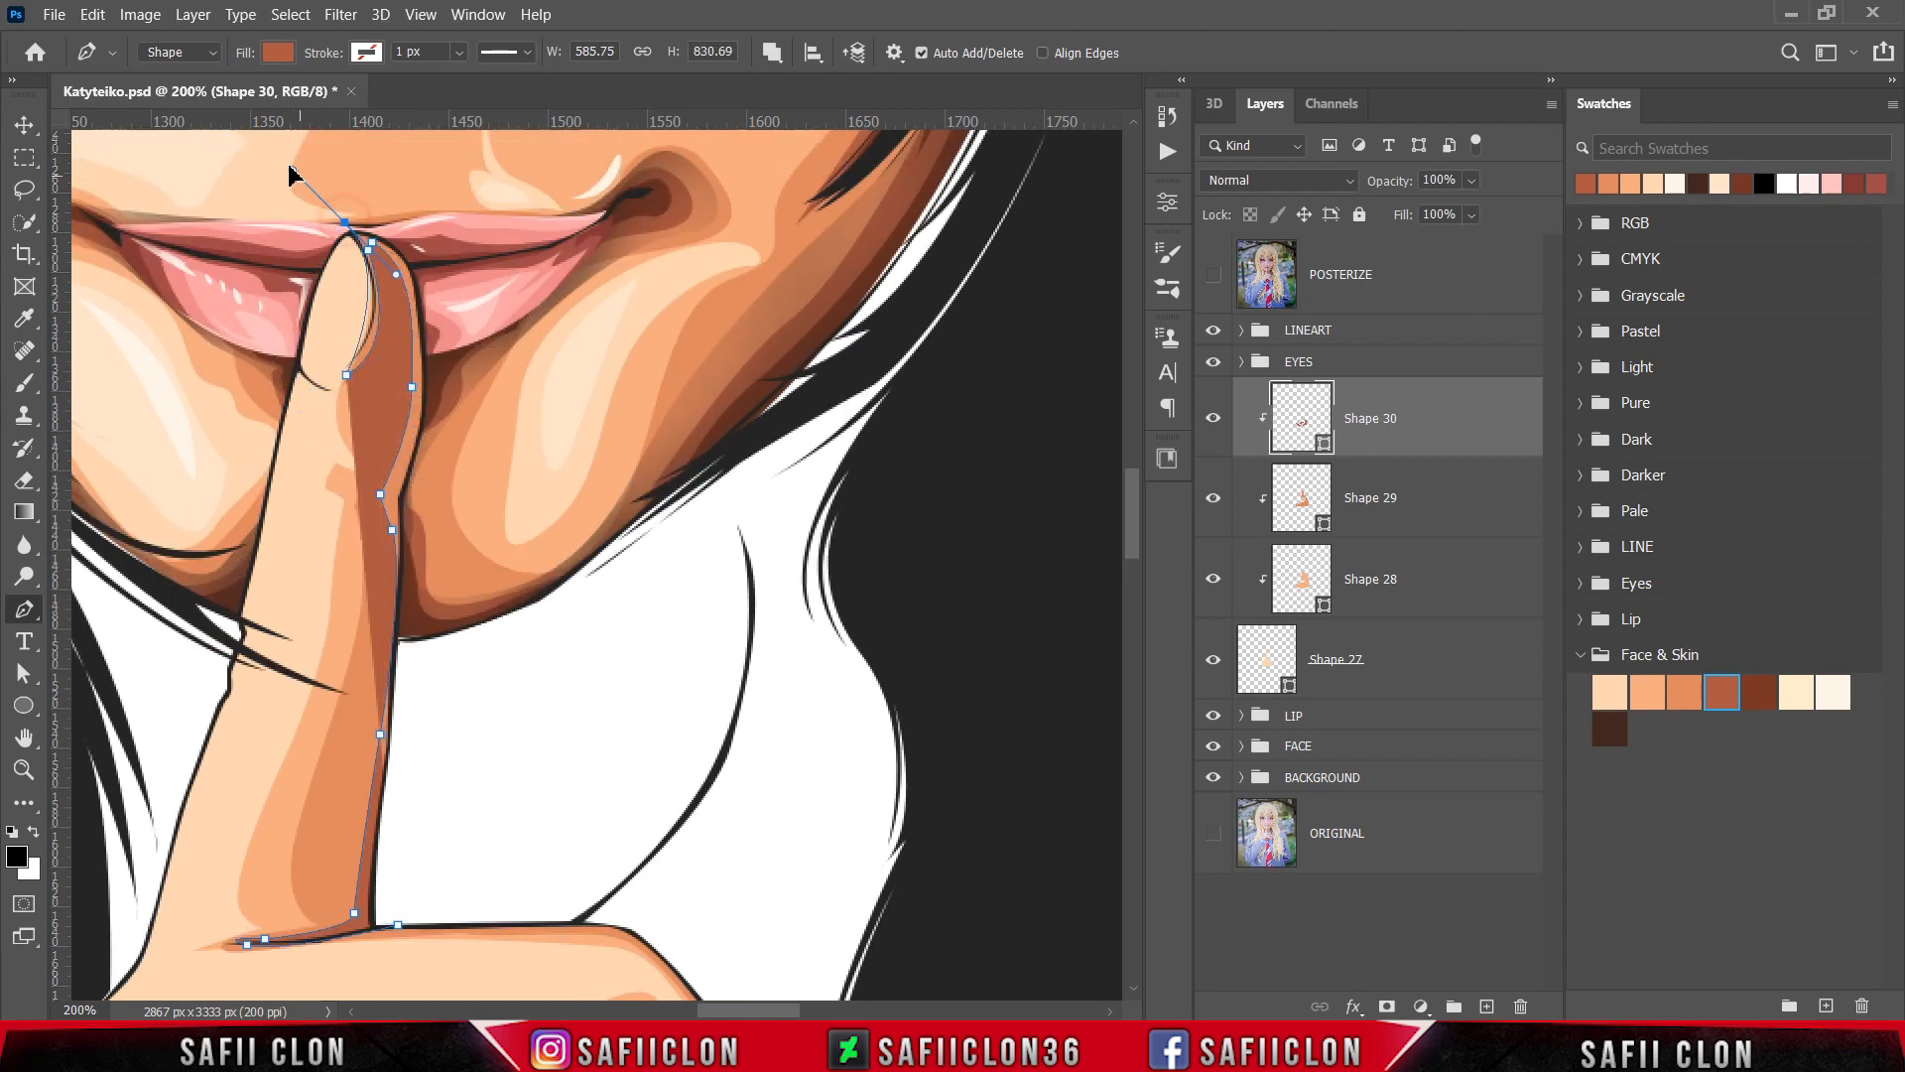
# Step: Run the path over the fingertip and down outside the raised finger, closing the shadow shape at the finger's base
pyautogui.click(409, 202)
pyautogui.click(501, 341)
pyautogui.moveTo(520, 492); pyautogui.dragTo(537, 552)
pyautogui.click(524, 658)
pyautogui.moveTo(477, 862); pyautogui.dragTo(467, 883)
pyautogui.click(398, 925)
# Step: Set the path operation to New Layer and start a shadow shape at the wrist edge, curving along the underside of the palm
pyautogui.hotkey('ctrl', '-')
pyautogui.hotkey('ctrl', '-')
pyautogui.hotkey('ctrl', '-')
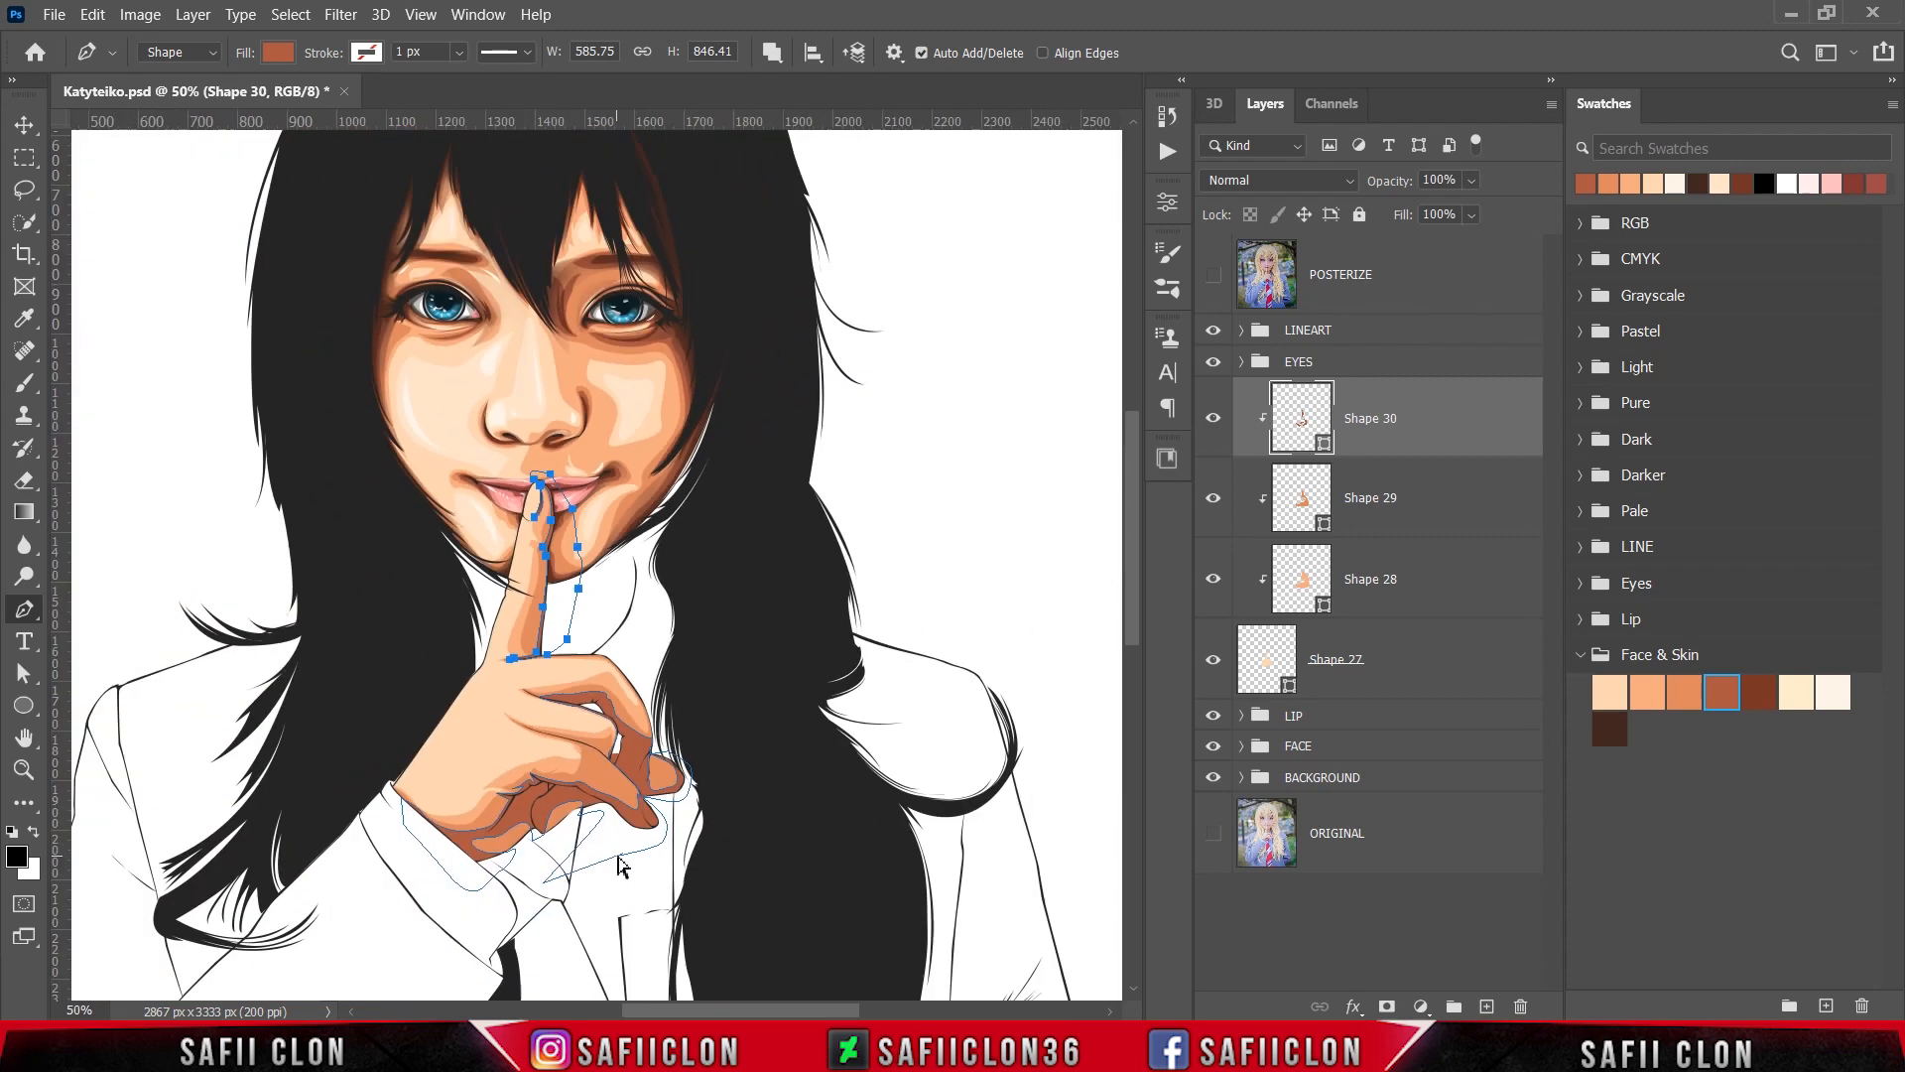
pyautogui.scroll(1, 624, 871)
pyautogui.scroll(-3, 729, 677)
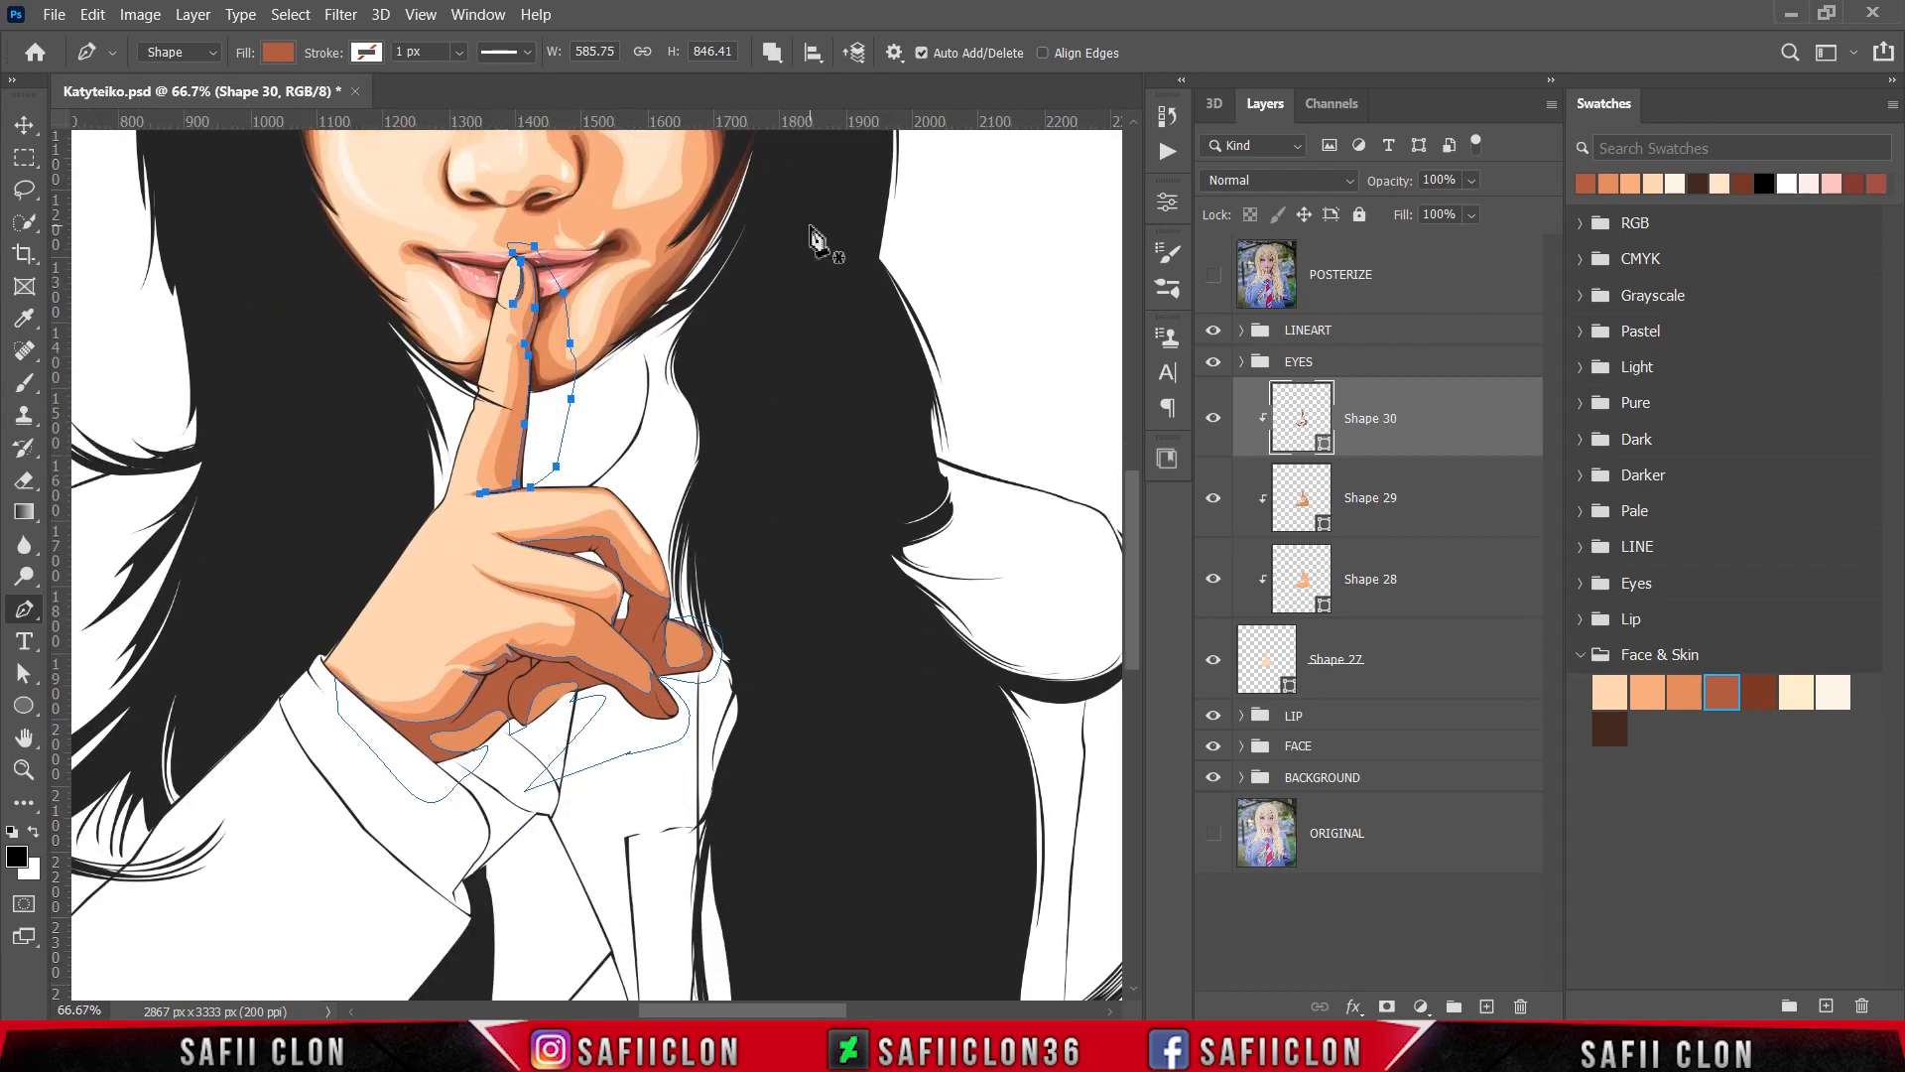
pyautogui.click(773, 54)
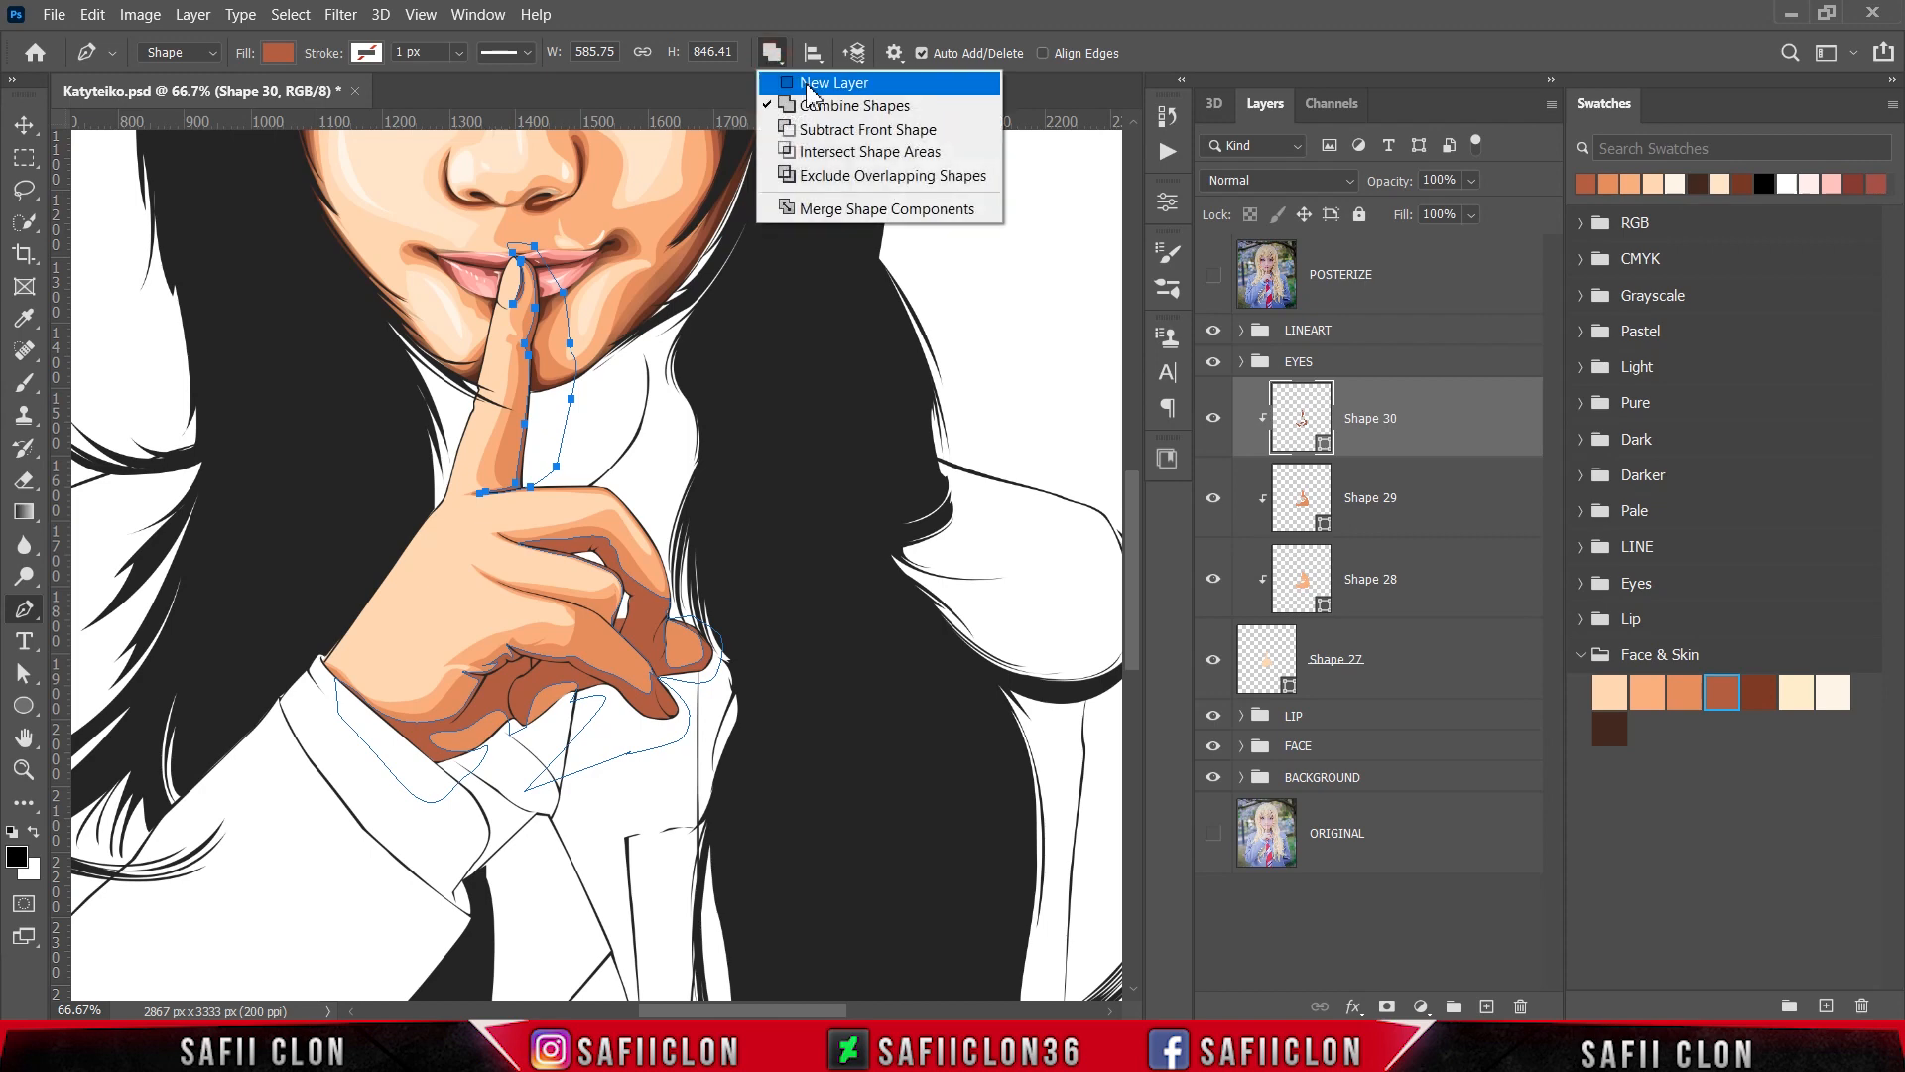
pyautogui.click(809, 83)
pyautogui.hotkey('ctrl', '+')
pyautogui.hotkey('ctrl', '+')
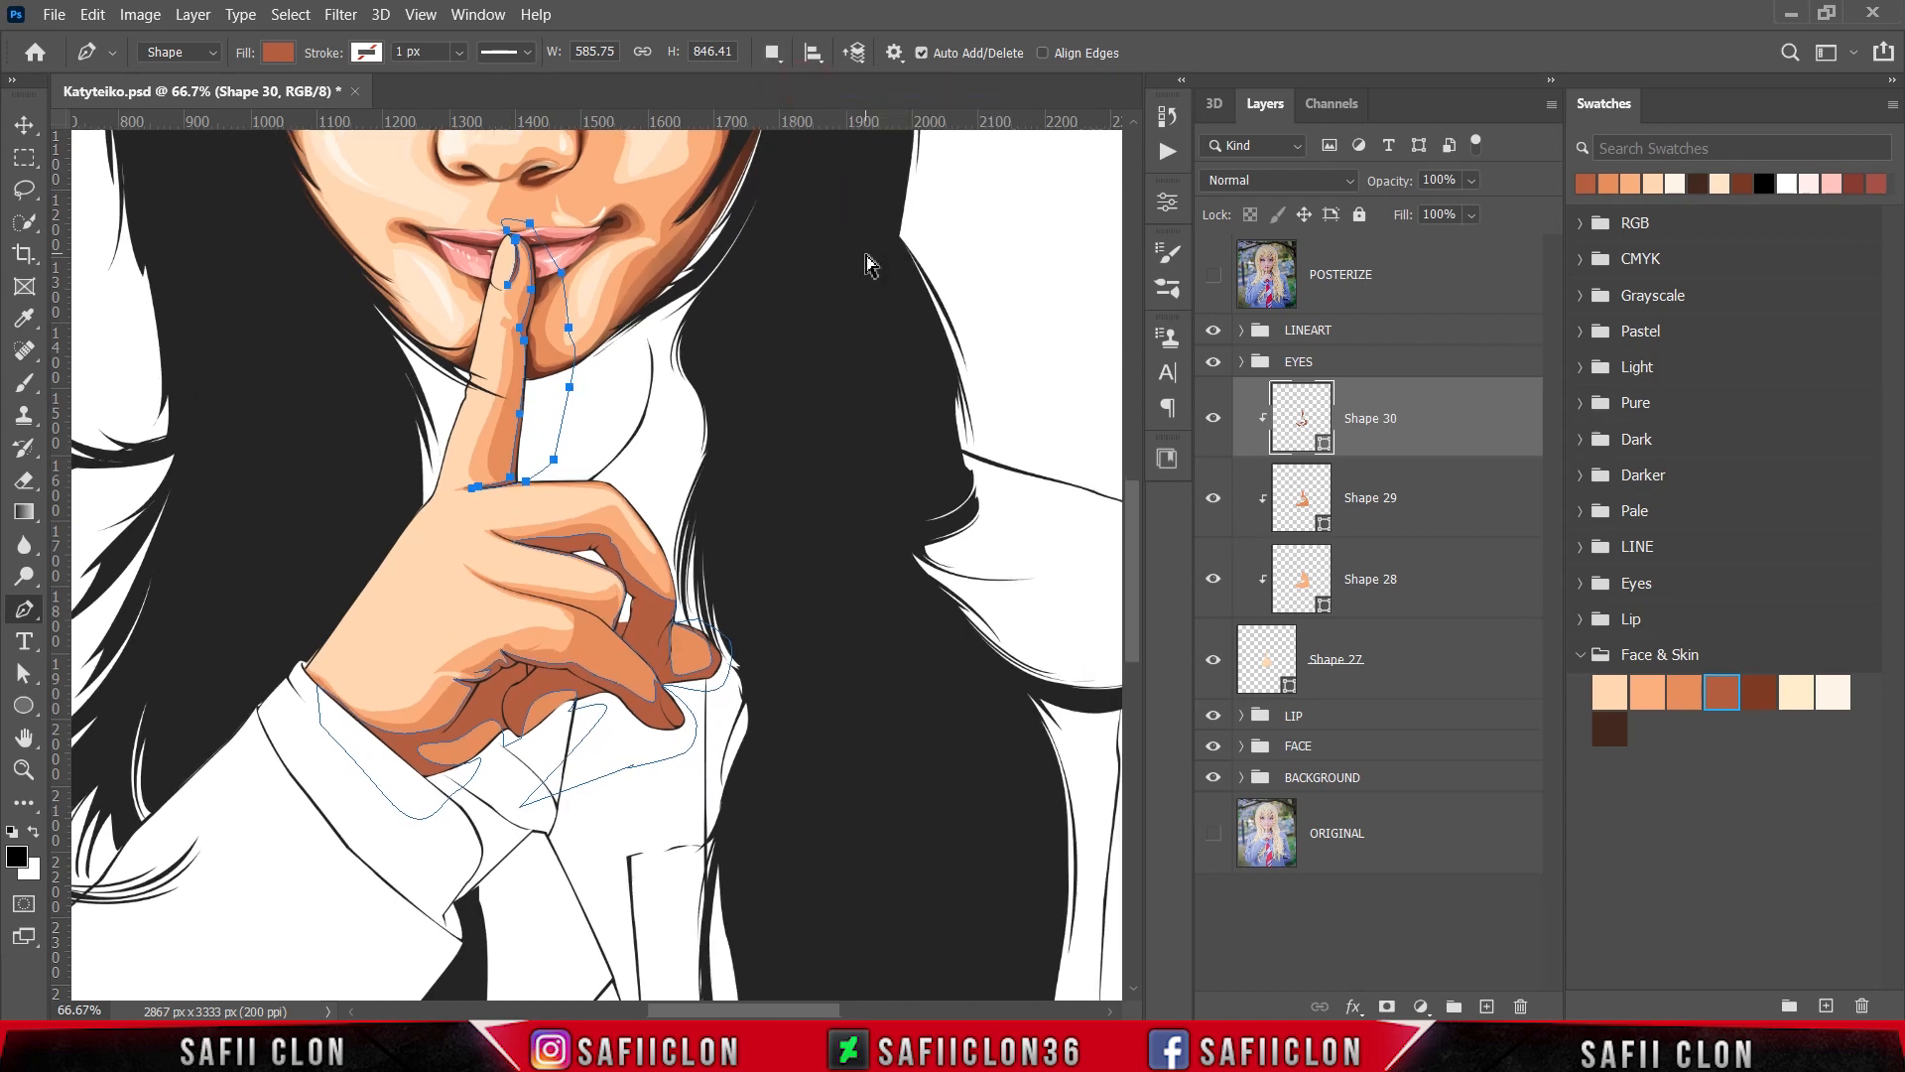
pyautogui.scroll(-5, 866, 266)
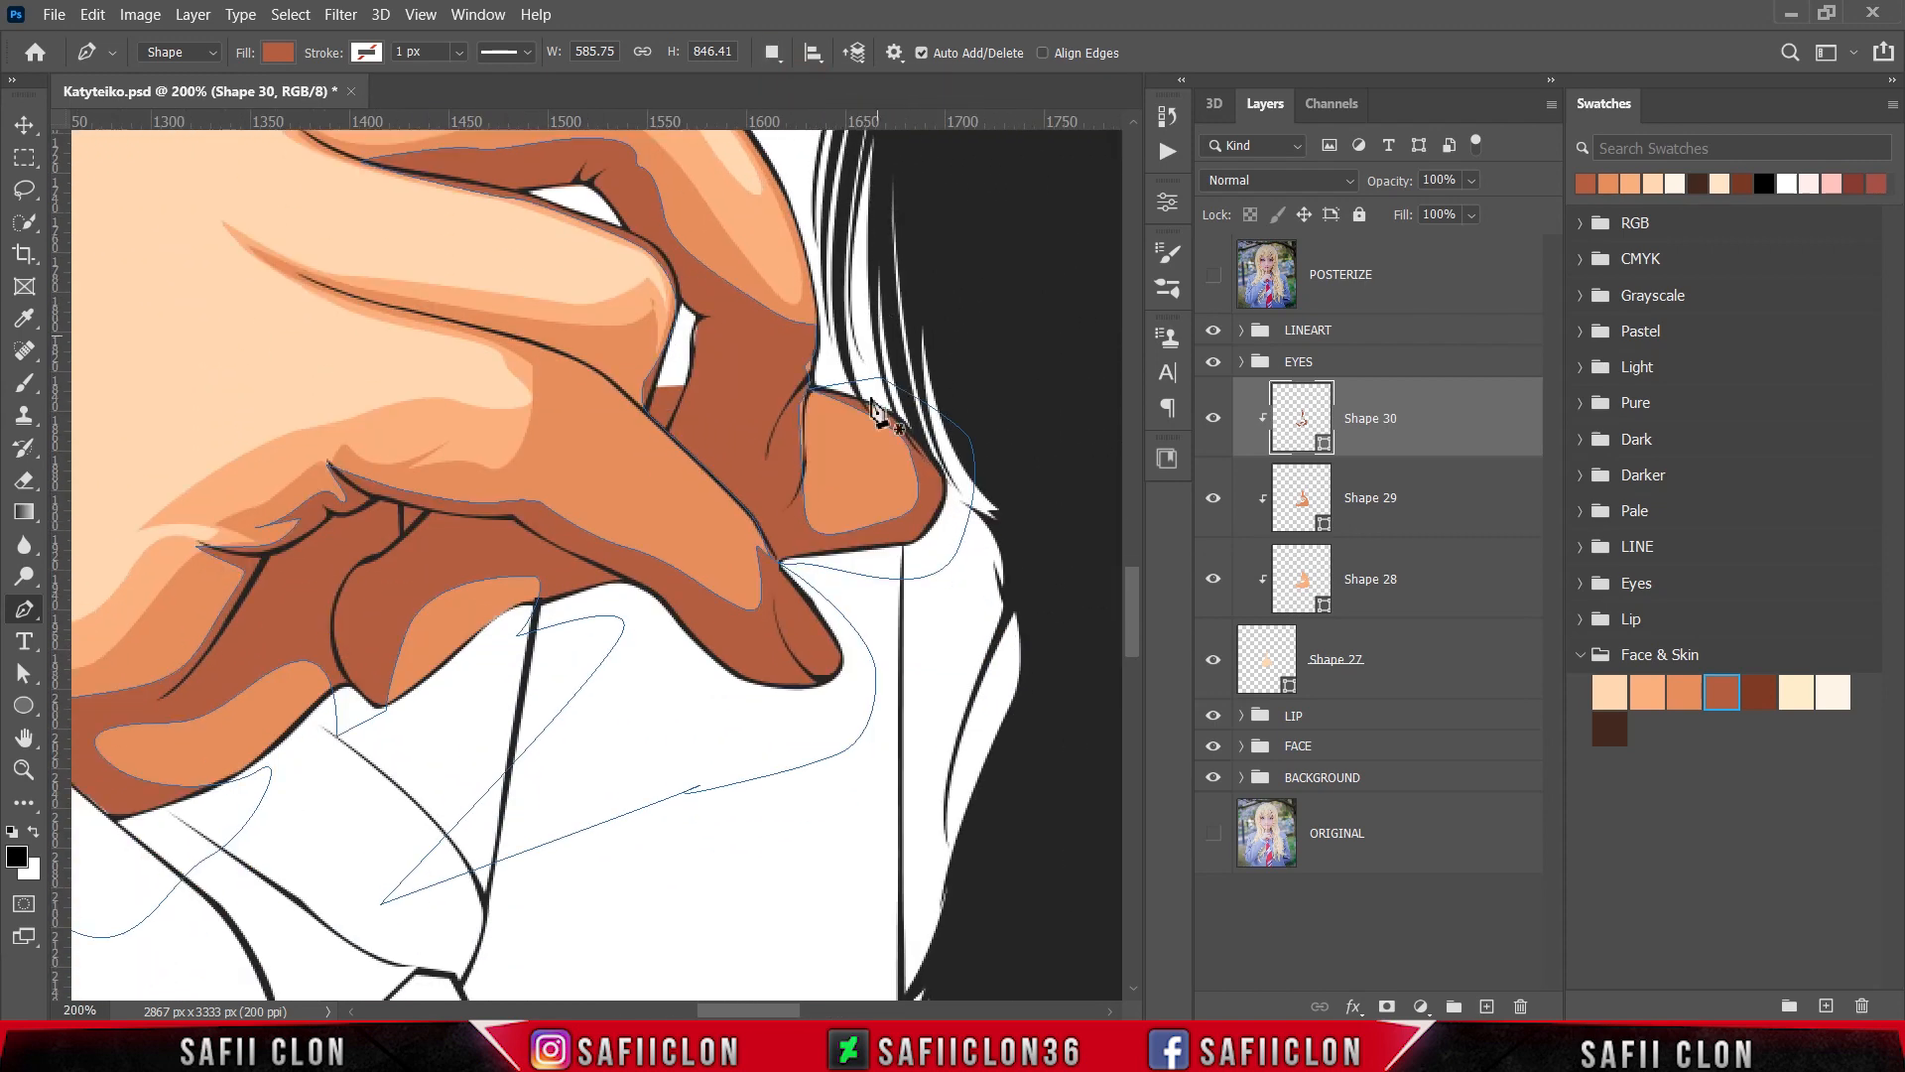
pyautogui.hscroll(-4, 784, 1011)
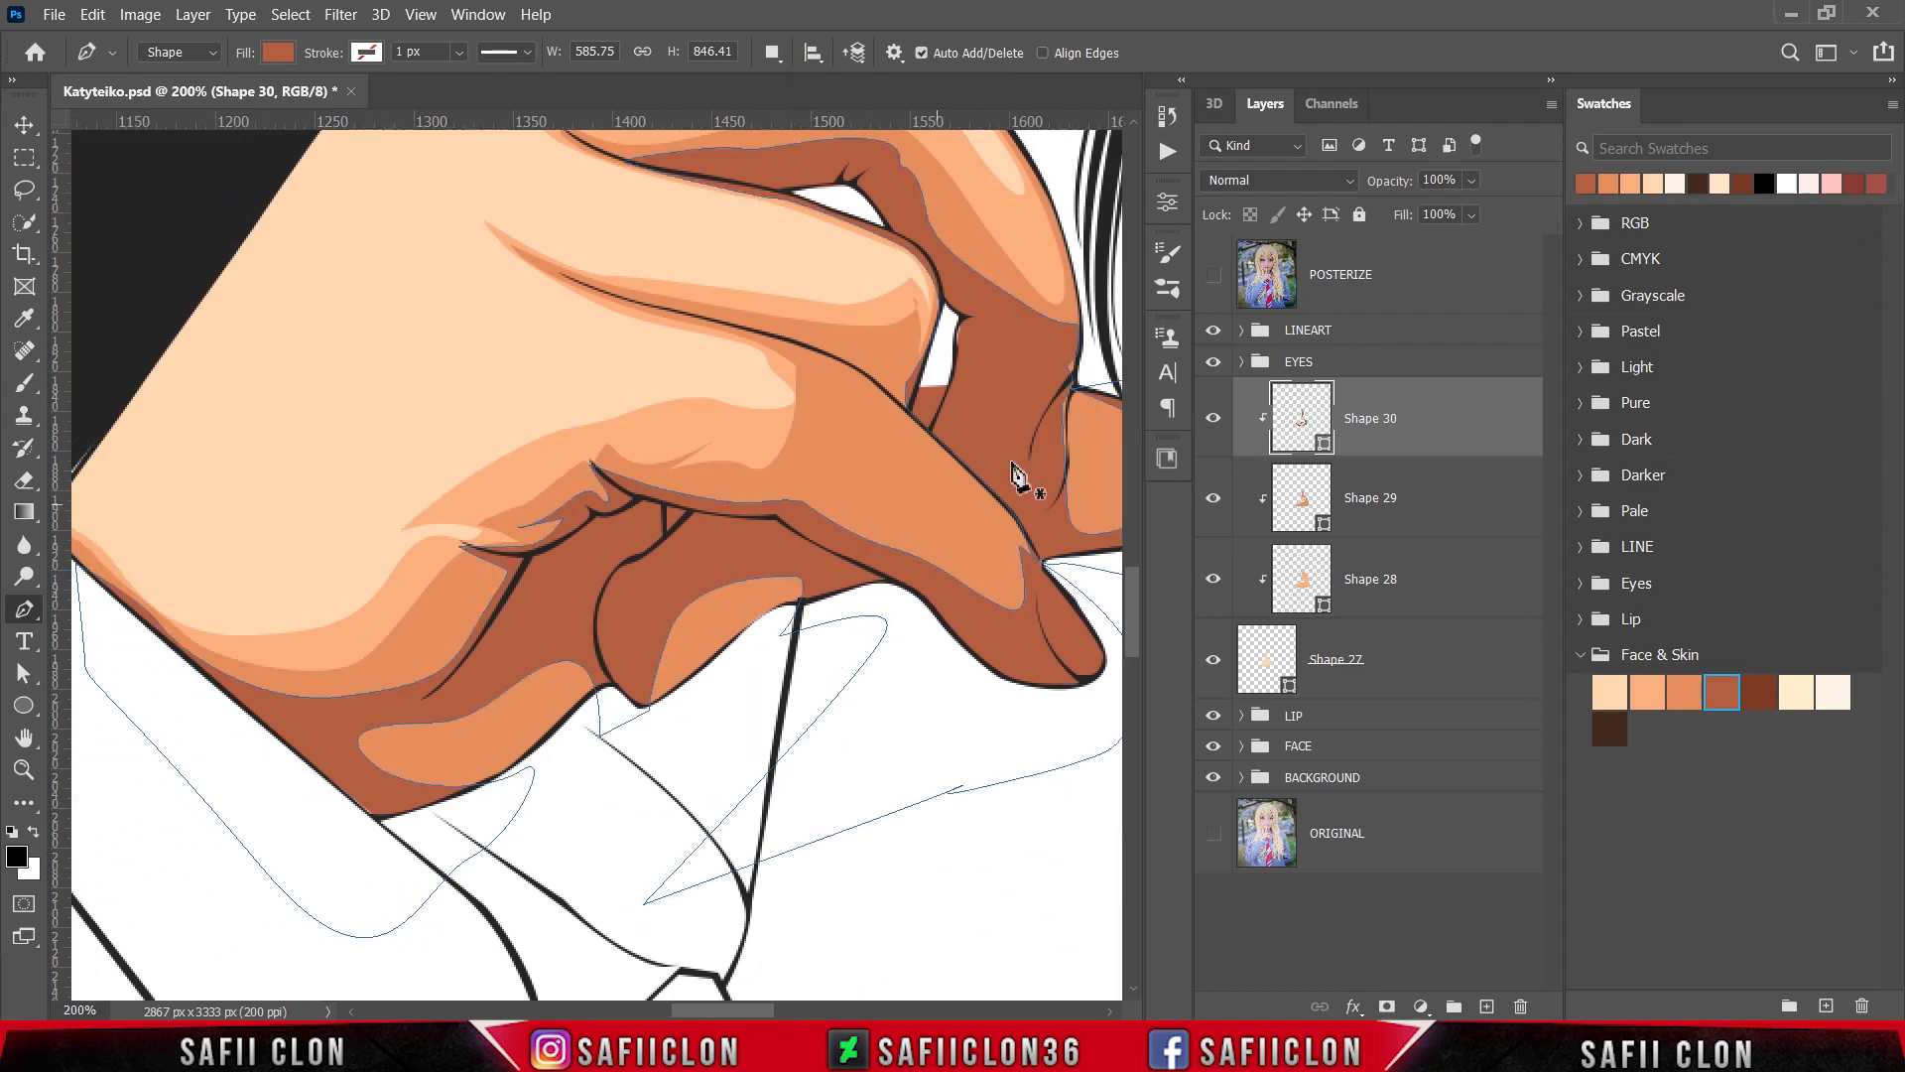
pyautogui.click(1213, 278)
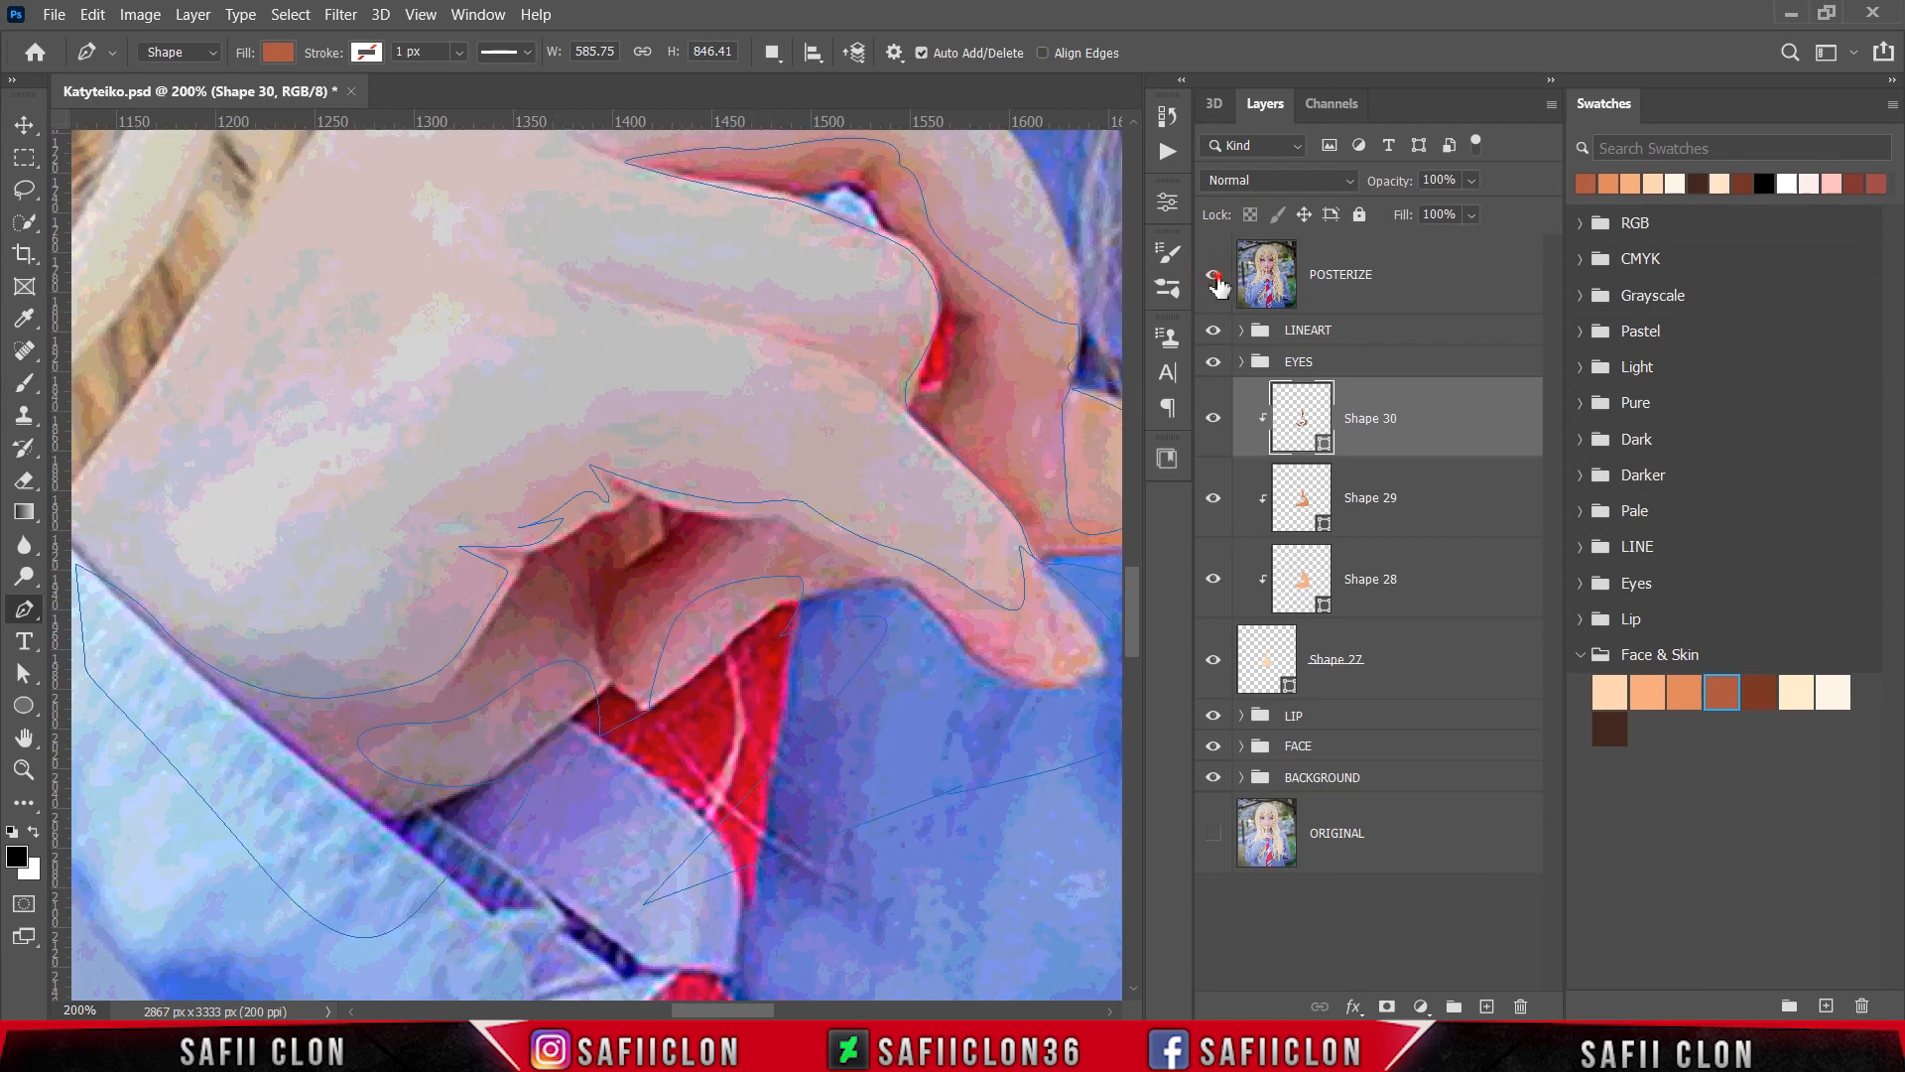
pyautogui.click(1212, 278)
pyautogui.click(1213, 277)
pyautogui.click(188, 661)
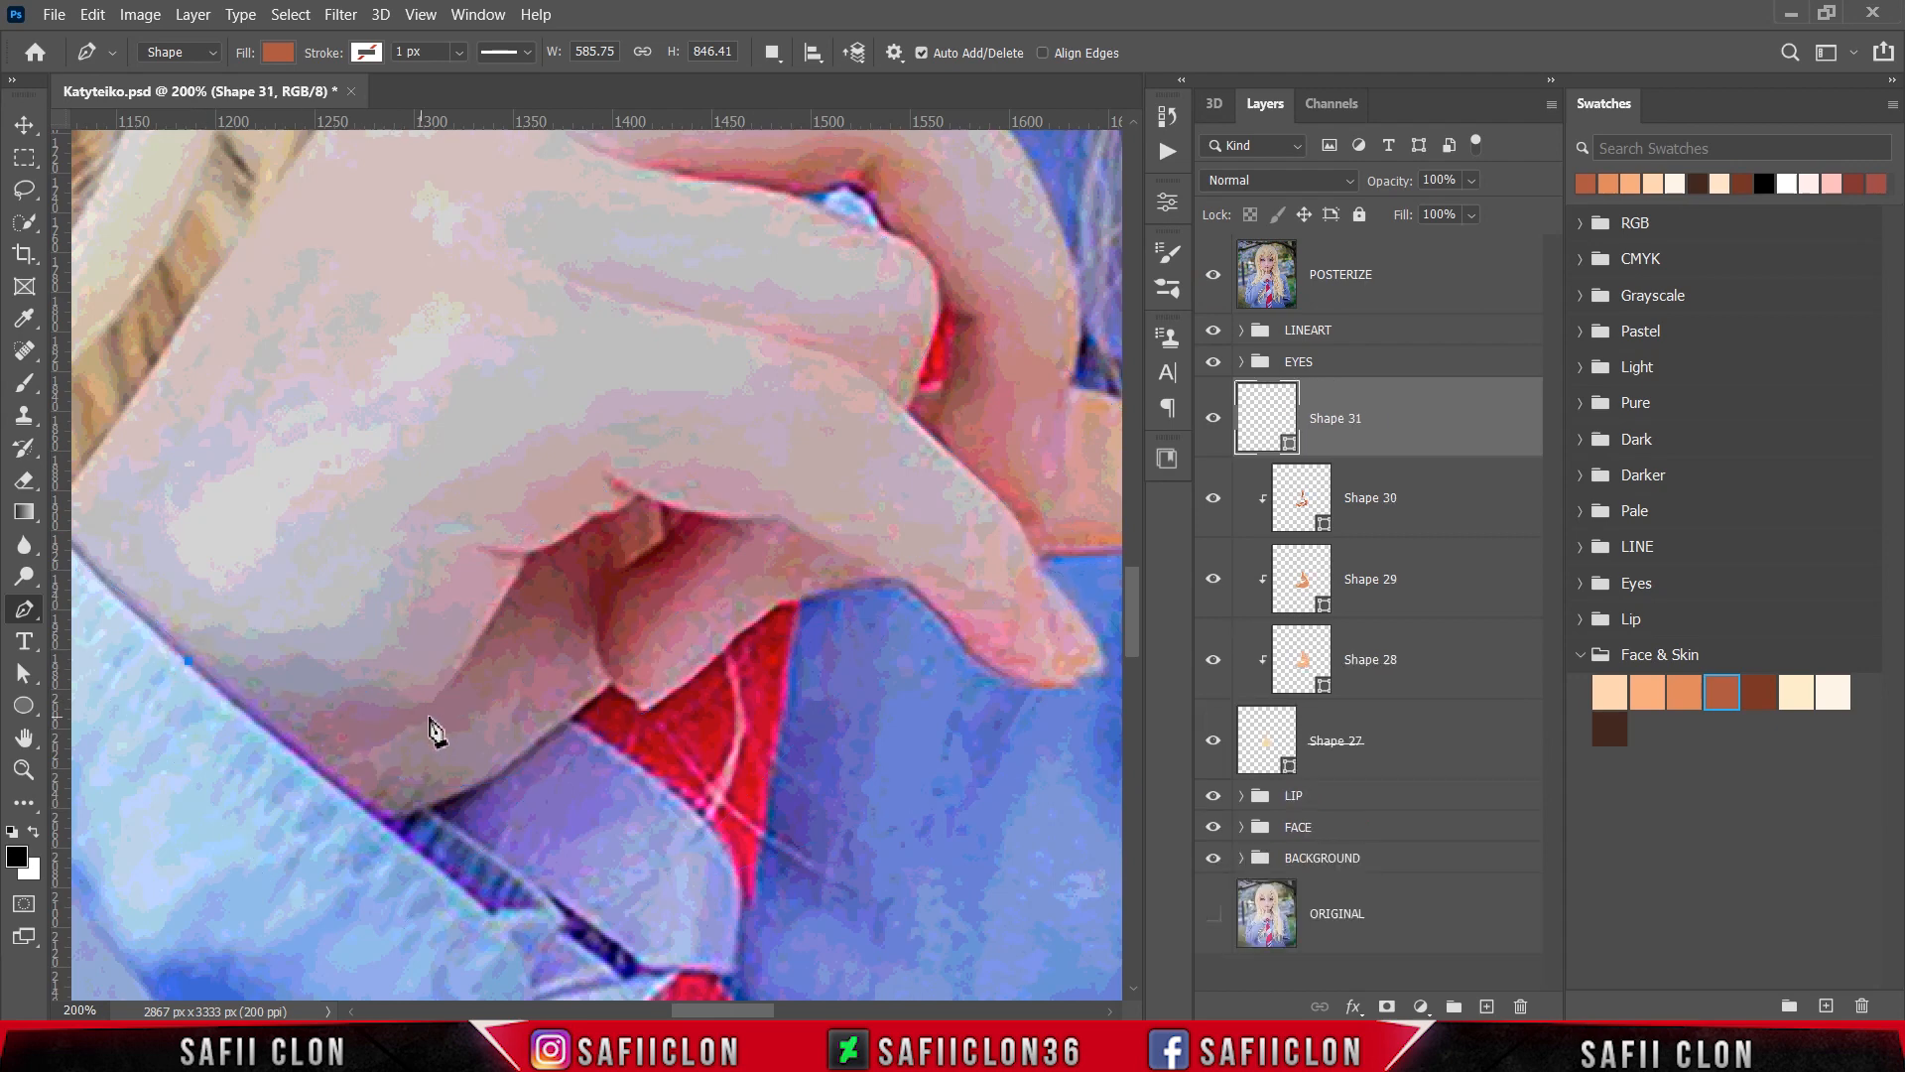
pyautogui.moveTo(439, 695); pyautogui.dragTo(480, 656)
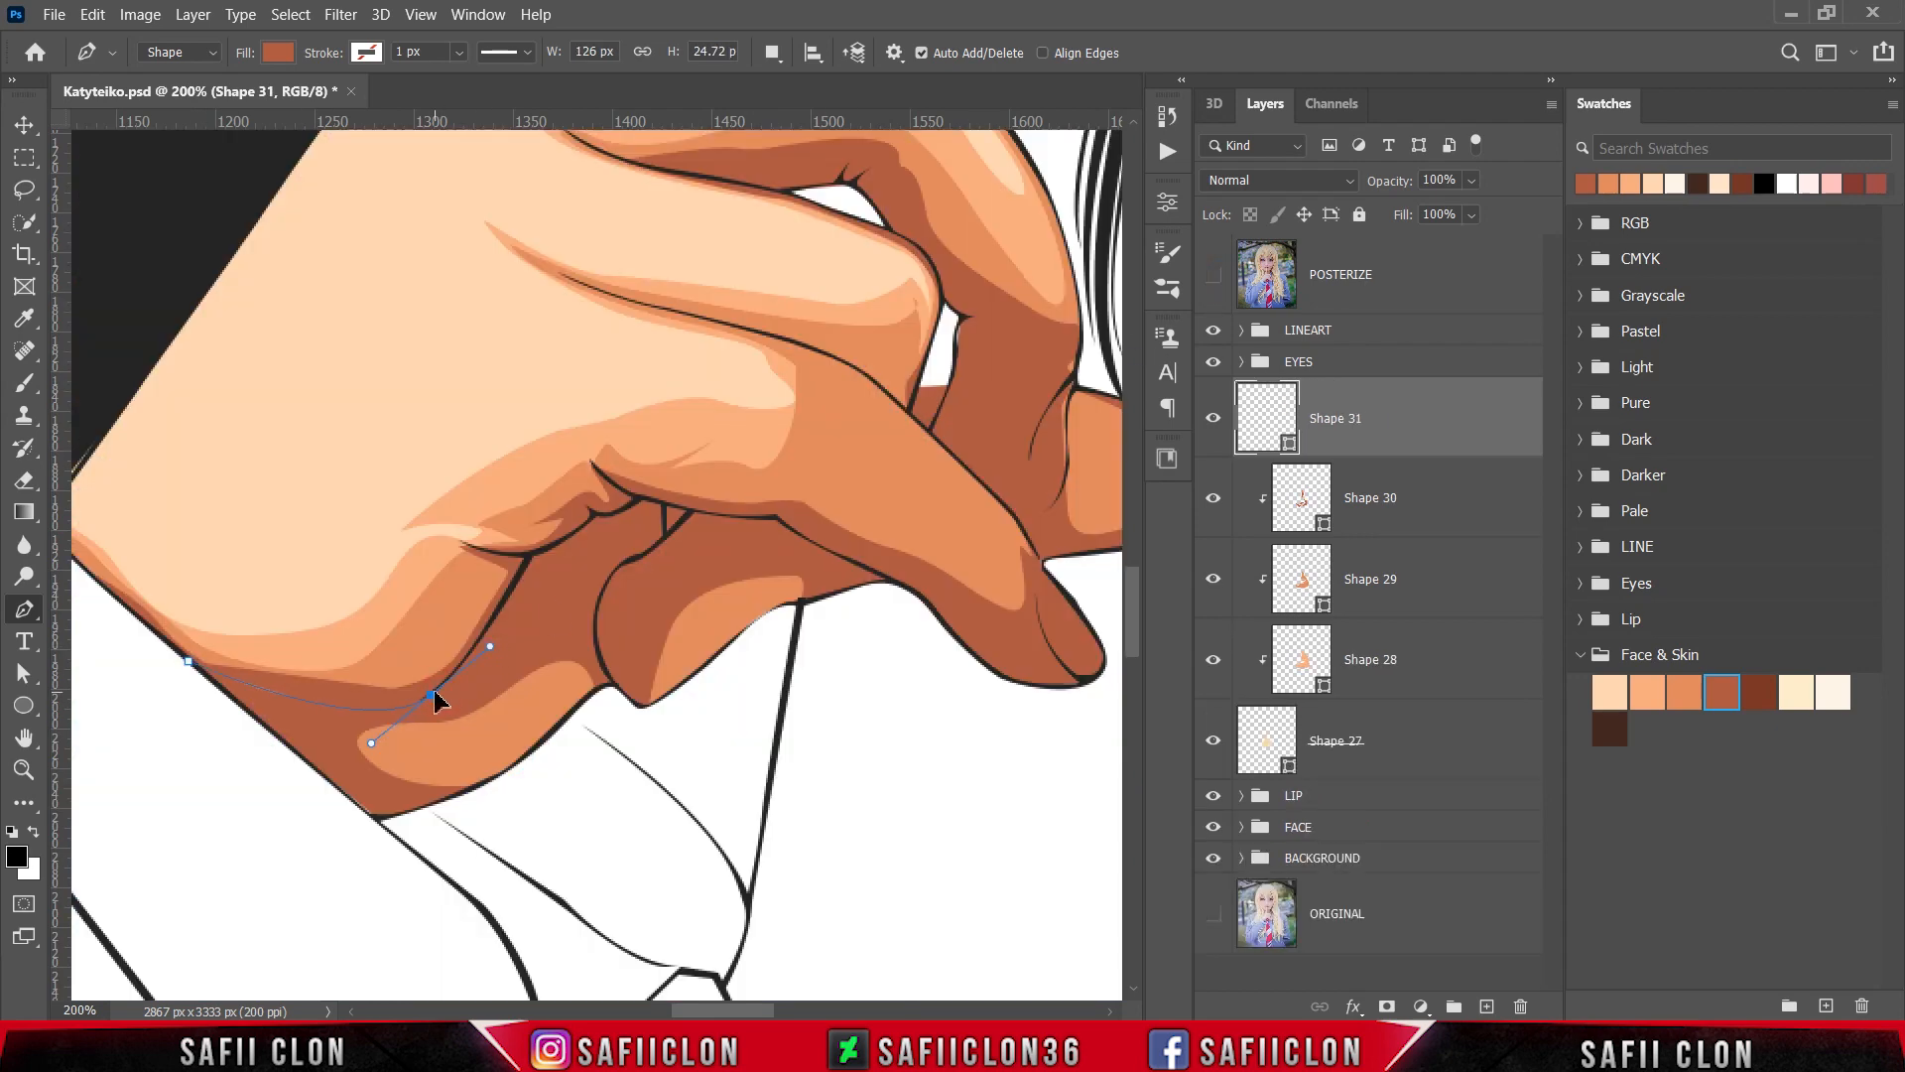
# Step: Trace the shadow edge up the palm crease and along the fold line beneath the curled fingers
pyautogui.click(481, 638)
pyautogui.click(520, 570)
pyautogui.click(532, 553)
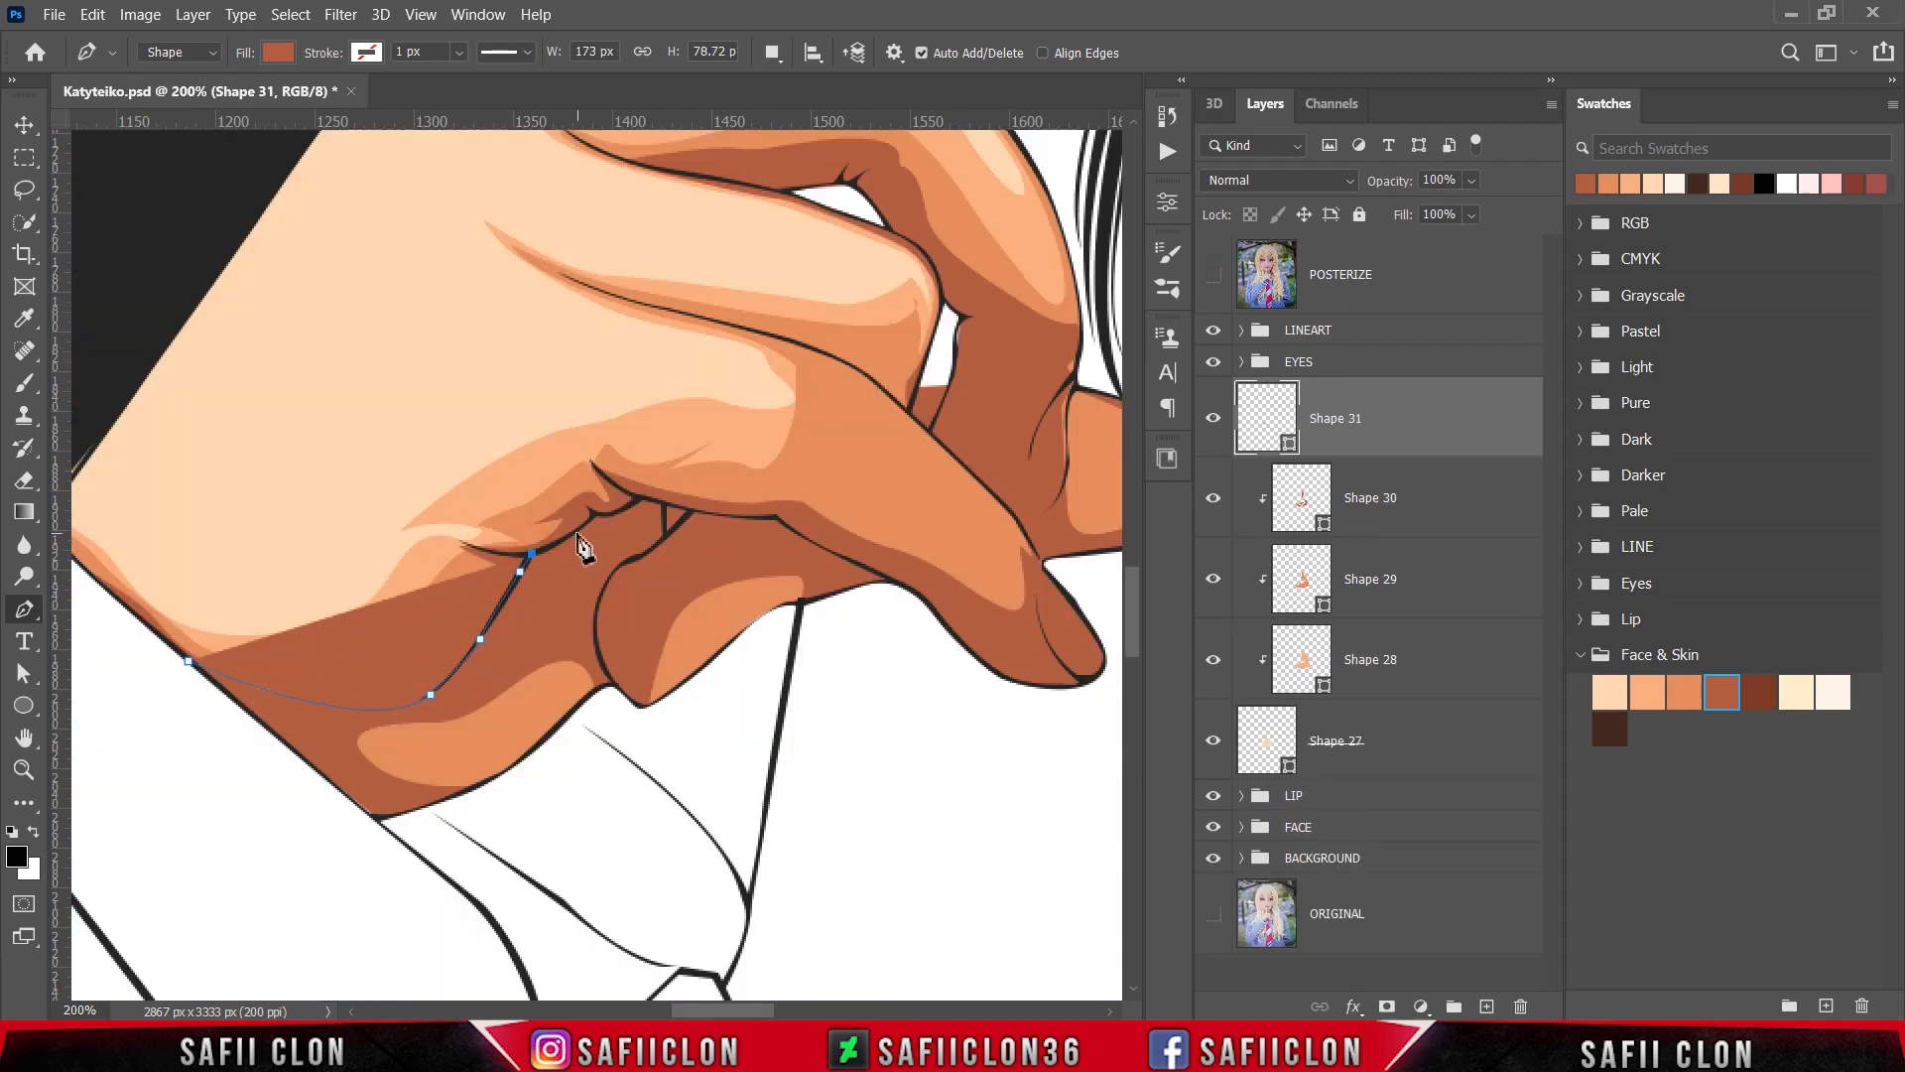
pyautogui.click(575, 531)
pyautogui.click(594, 515)
pyautogui.click(615, 513)
pyautogui.click(635, 499)
pyautogui.click(651, 499)
pyautogui.click(693, 511)
# Step: Extend the path along the upper edge of the lowest curled finger and curve it down to the finger's lower corner
pyautogui.click(1213, 275)
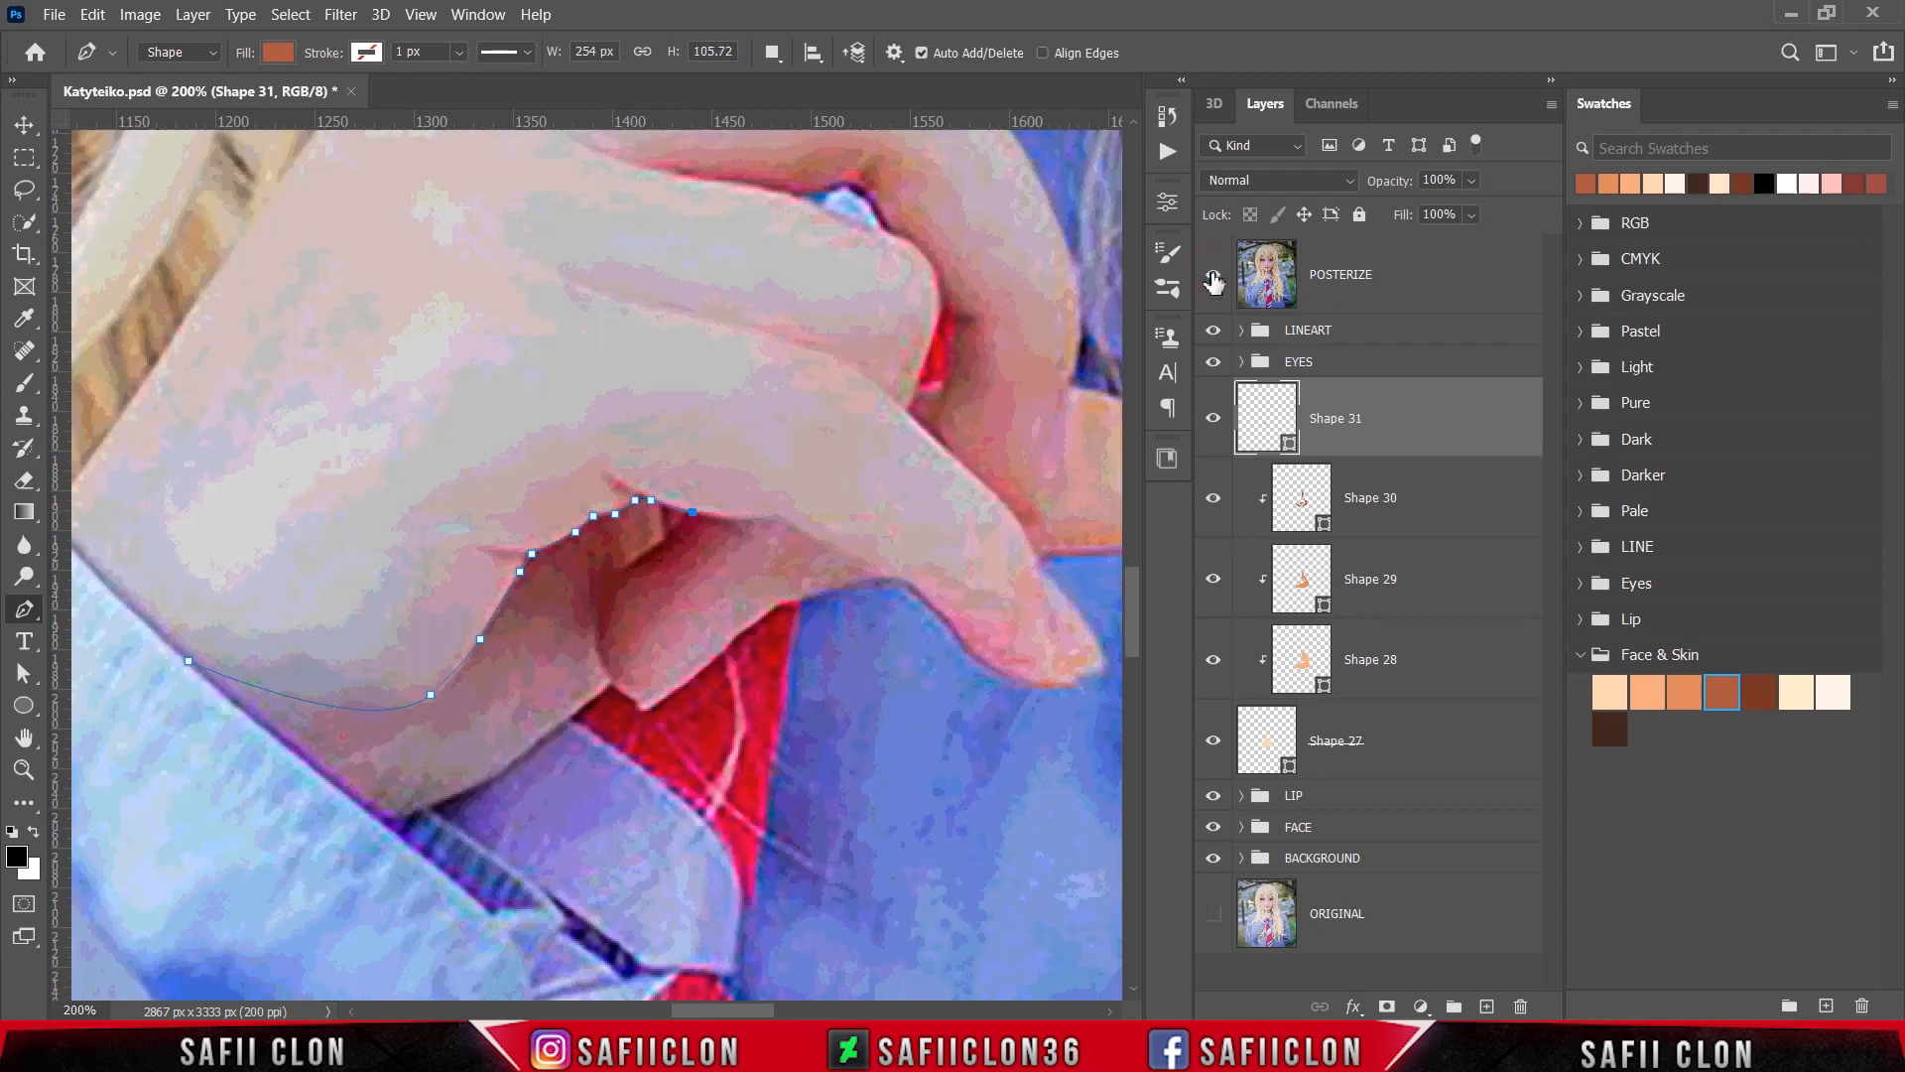
pyautogui.click(1212, 275)
pyautogui.click(746, 520)
pyautogui.click(764, 517)
pyautogui.click(1213, 275)
pyautogui.moveTo(693, 575); pyautogui.dragTo(670, 591)
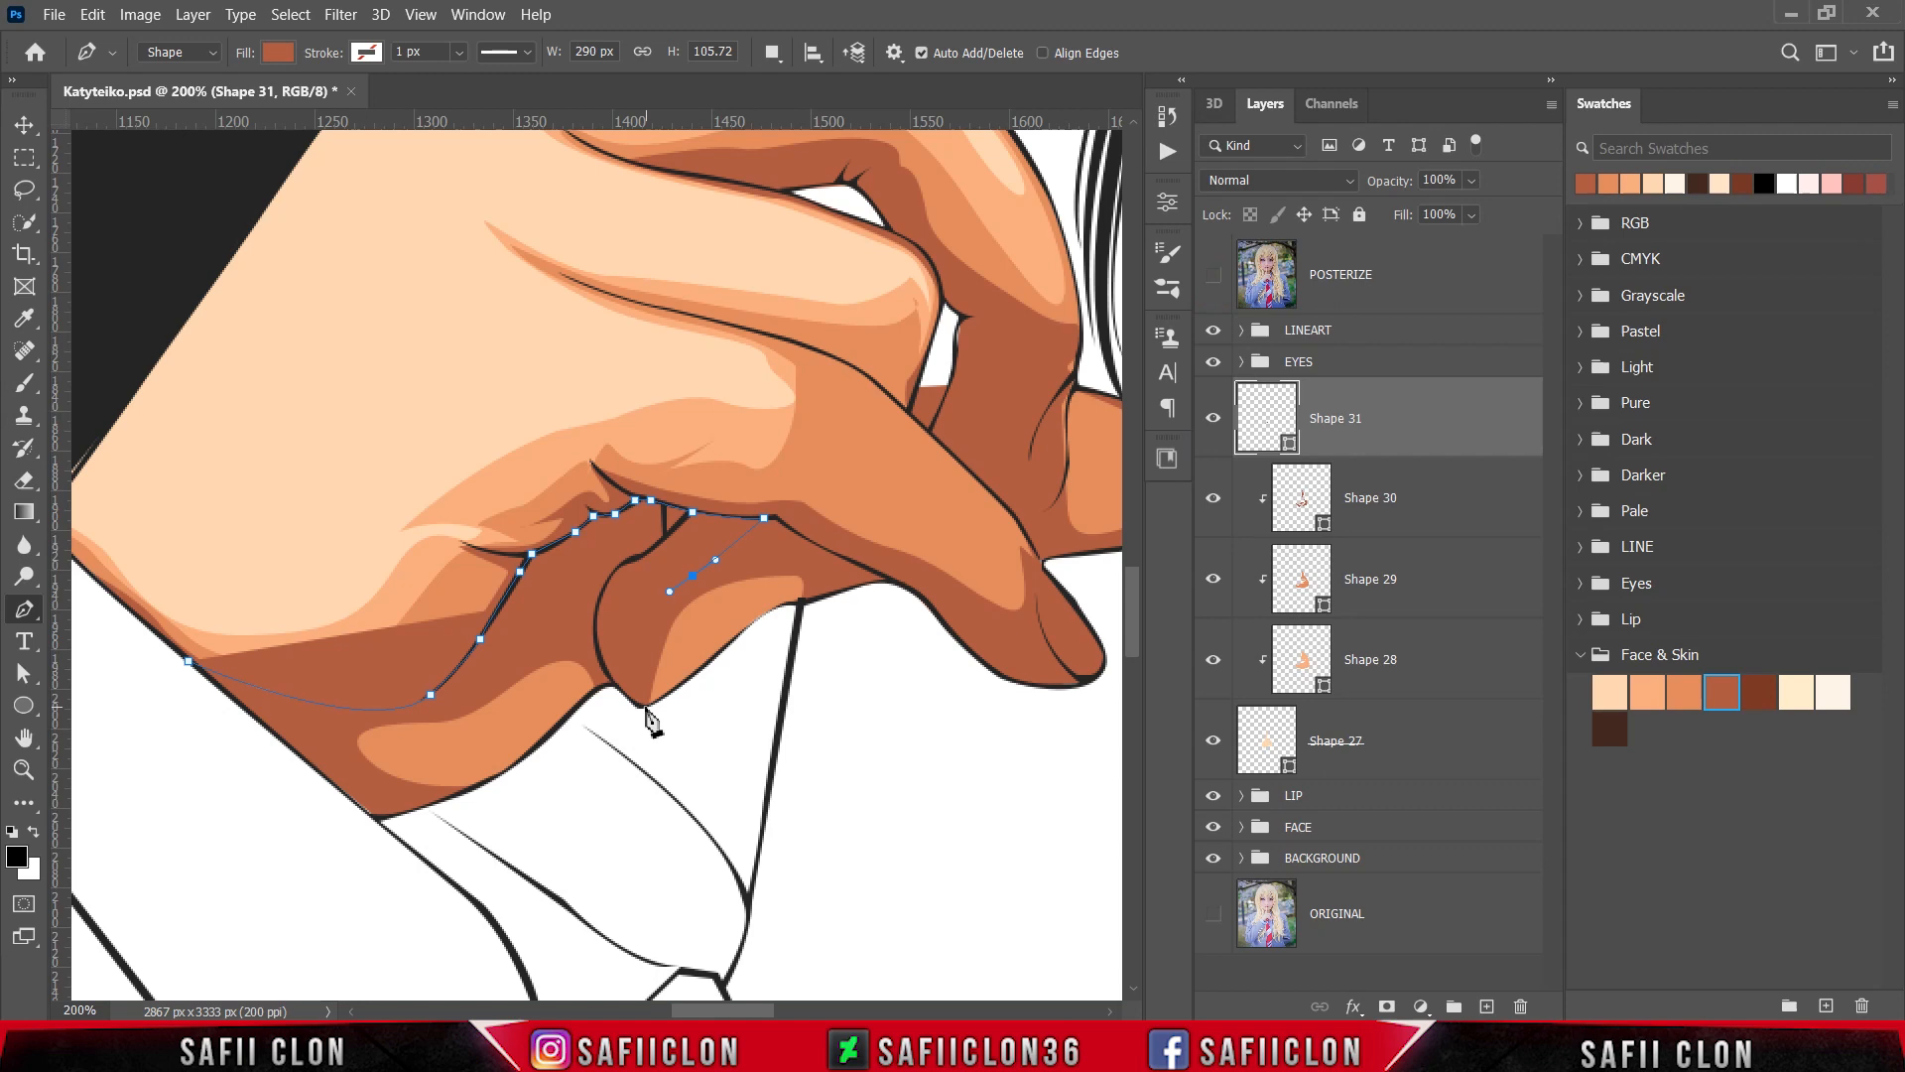
pyautogui.moveTo(645, 706); pyautogui.dragTo(665, 752)
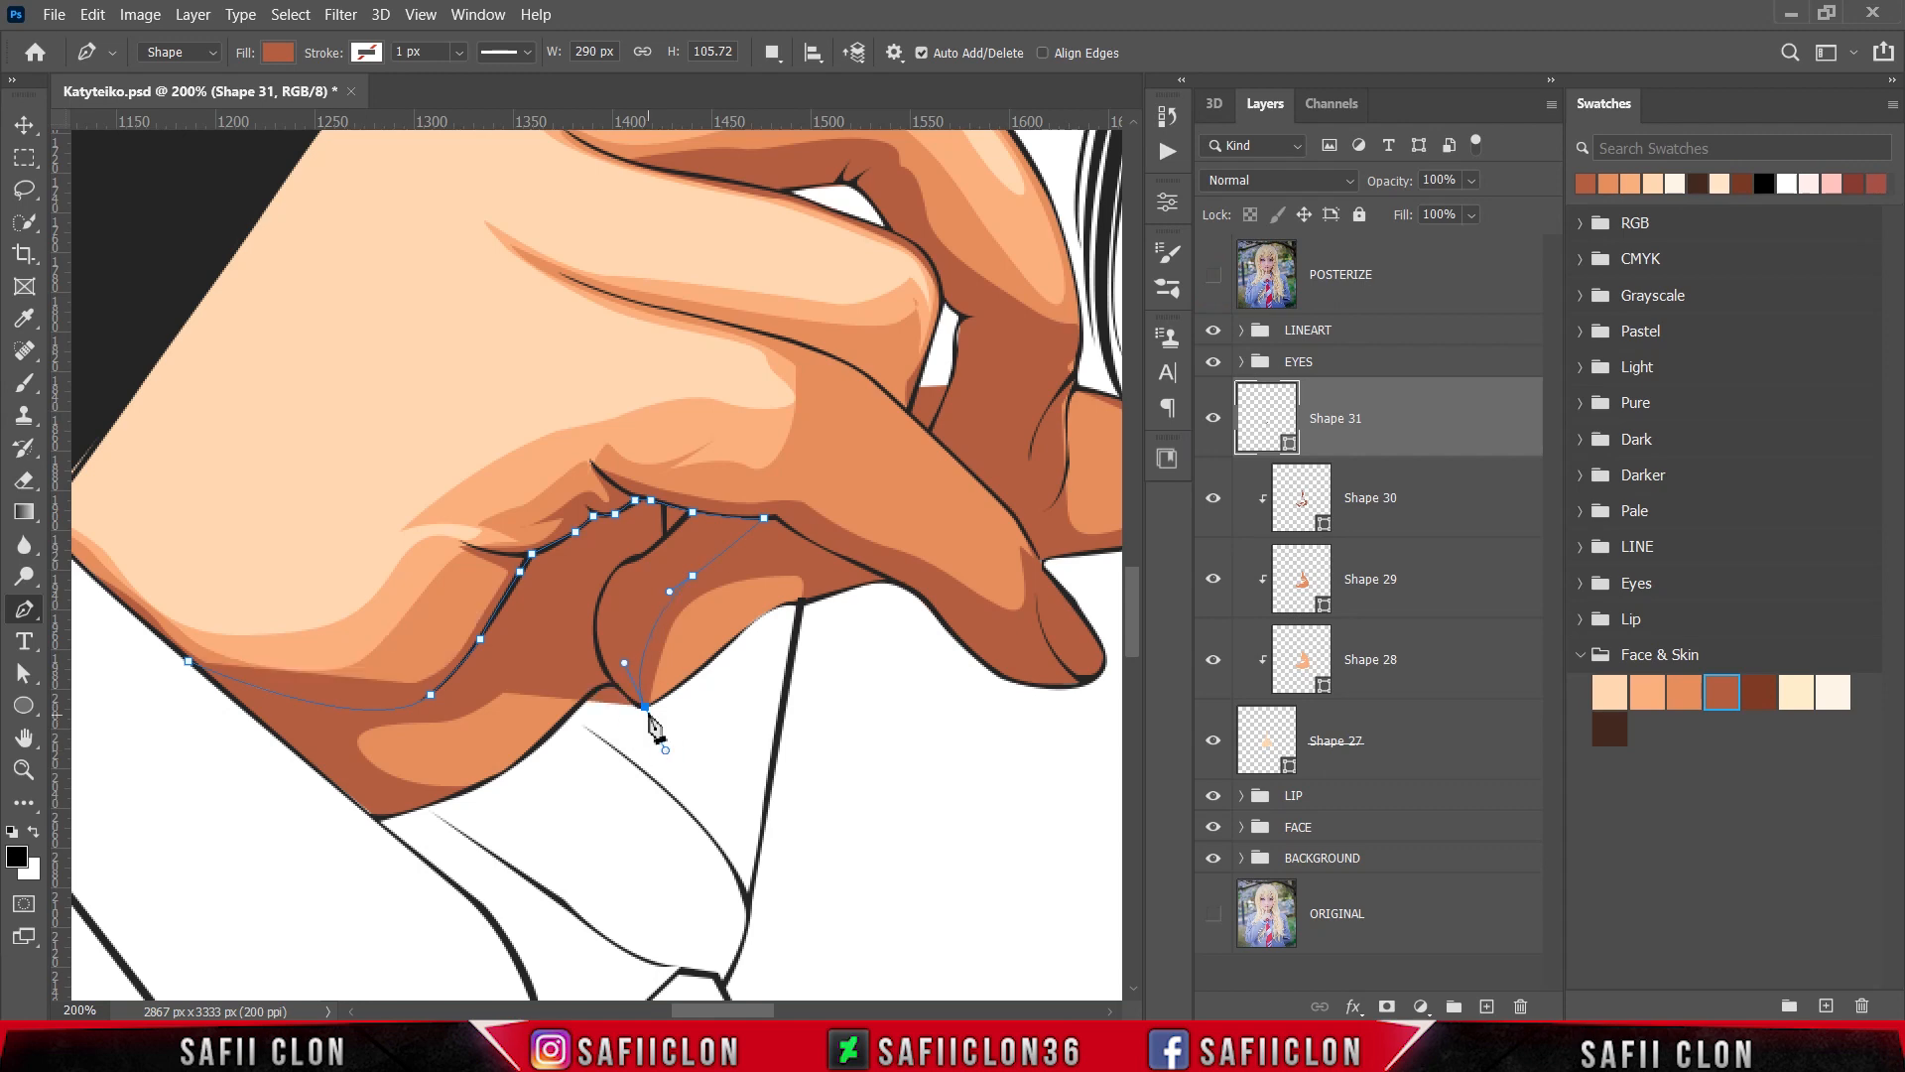
# Step: Make the corner sharp and trace the path back up the inner outline of the lowest curled finger
pyautogui.keyDown('alt'); pyautogui.click(645, 707); pyautogui.keyUp('alt')
pyautogui.click(625, 697)
pyautogui.moveTo(610, 679); pyautogui.dragTo(599, 672)
pyautogui.keyDown('alt'); pyautogui.click(609, 679); pyautogui.keyUp('alt')
pyautogui.click(1210, 281)
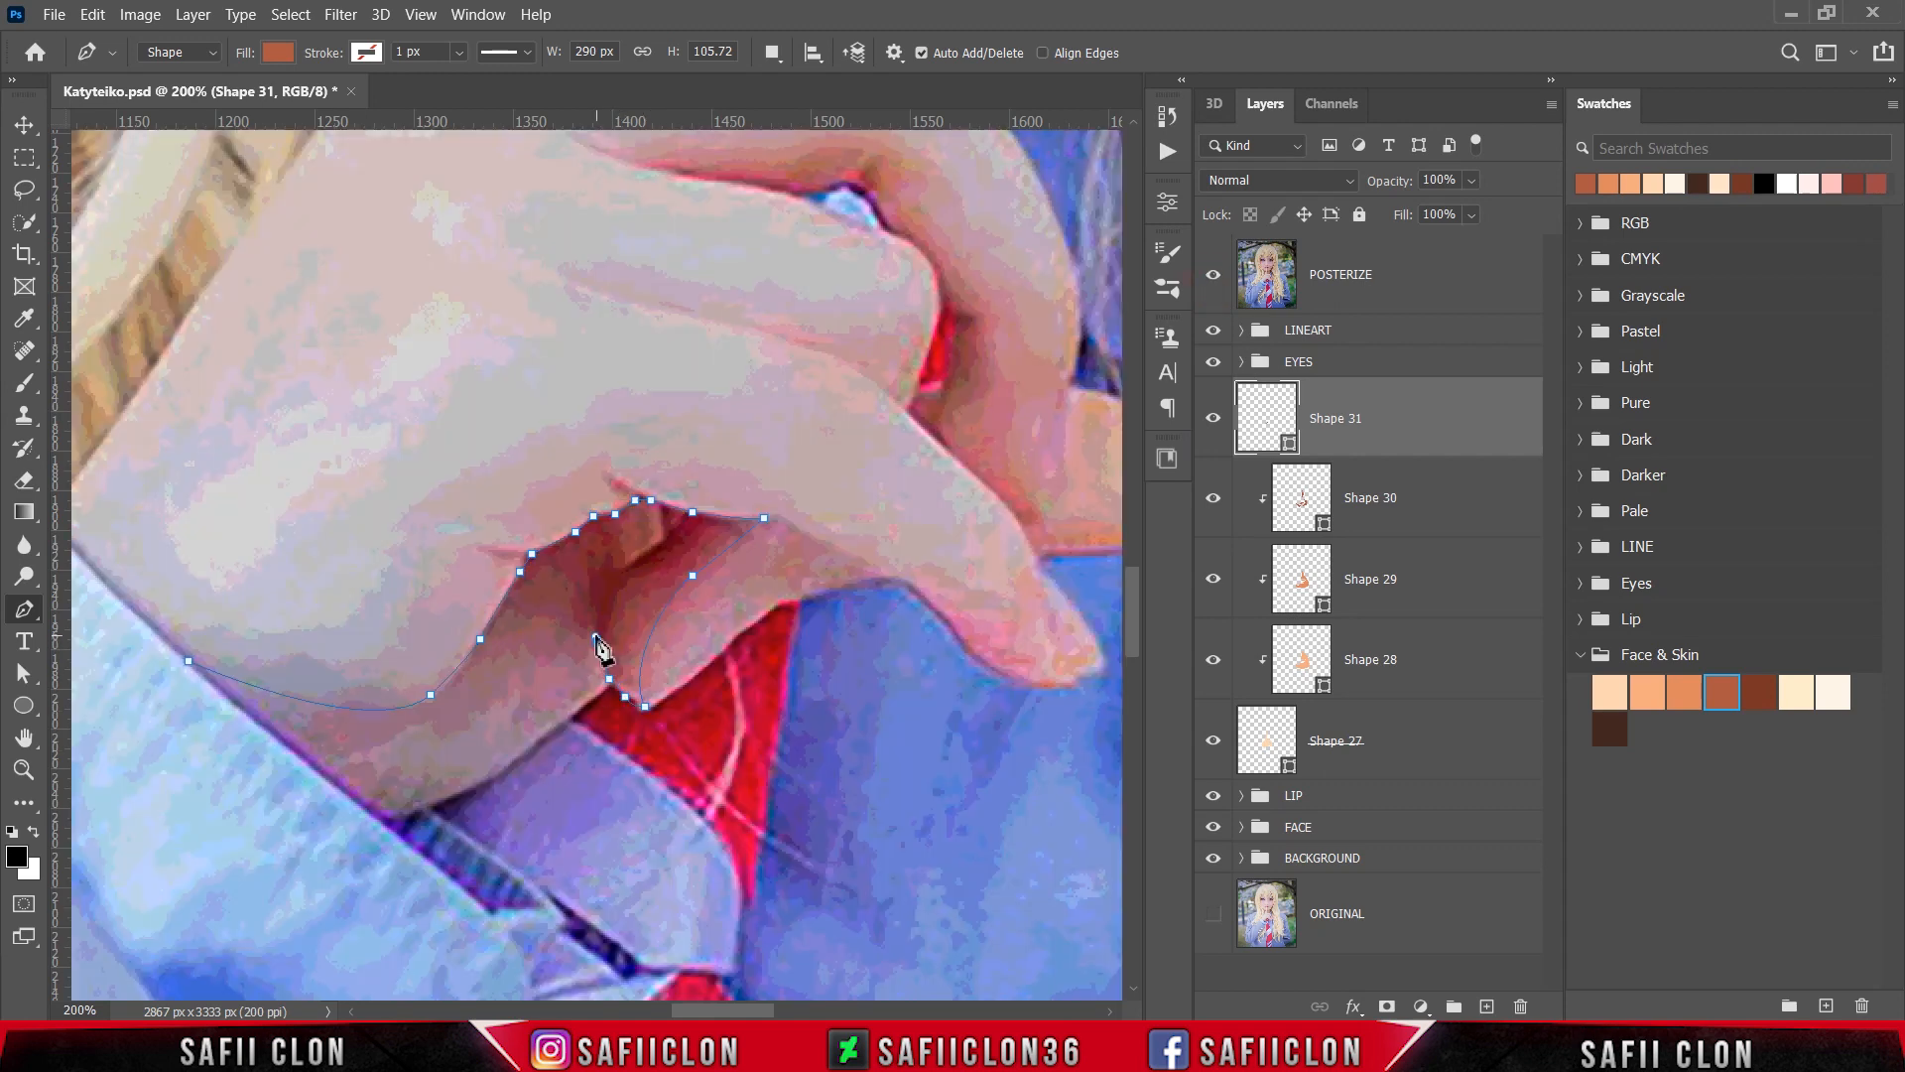
pyautogui.click(597, 639)
# Step: Curve the path back across the palm and around the lighter heel patch to the hand's lower edge, following the reference
pyautogui.moveTo(510, 623); pyautogui.dragTo(495, 633)
pyautogui.click(1213, 282)
pyautogui.moveTo(419, 711); pyautogui.dragTo(405, 721)
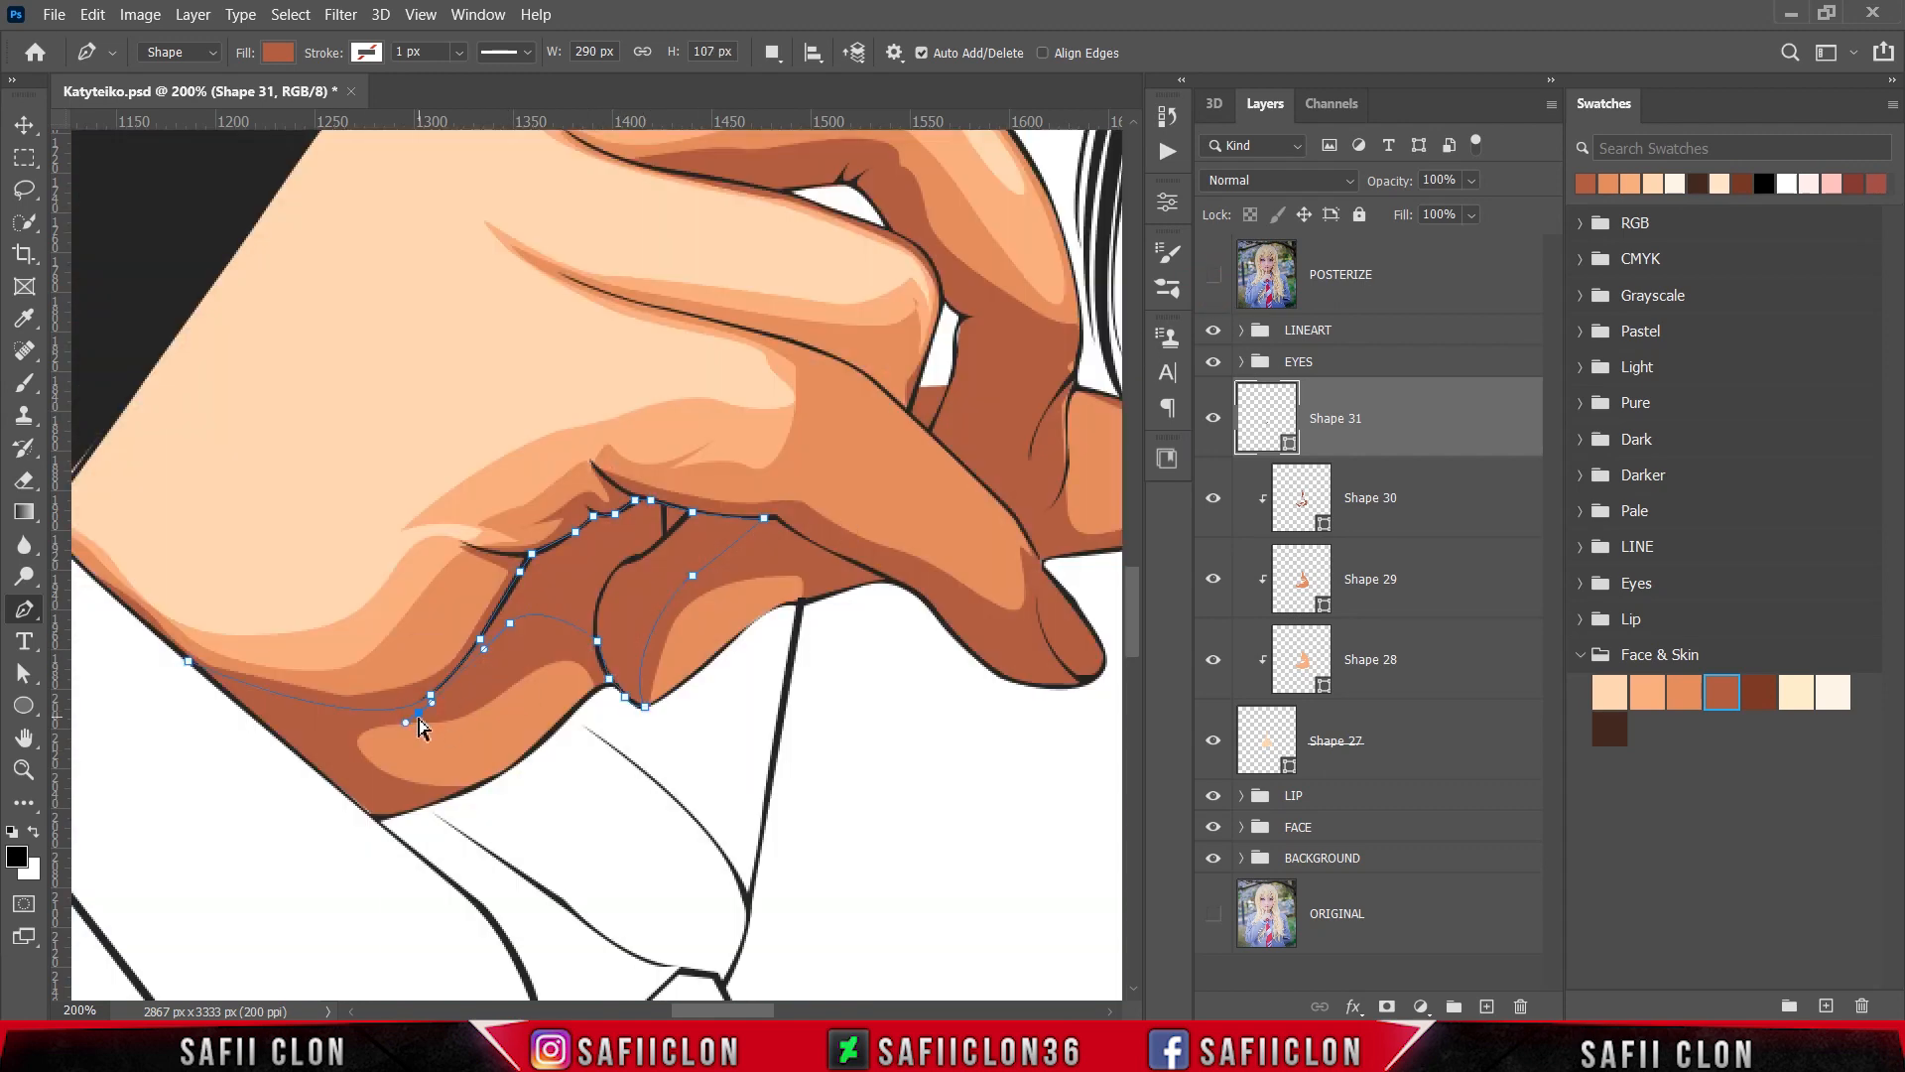
pyautogui.click(1213, 281)
pyautogui.click(1213, 283)
pyautogui.moveTo(443, 811); pyautogui.dragTo(439, 834)
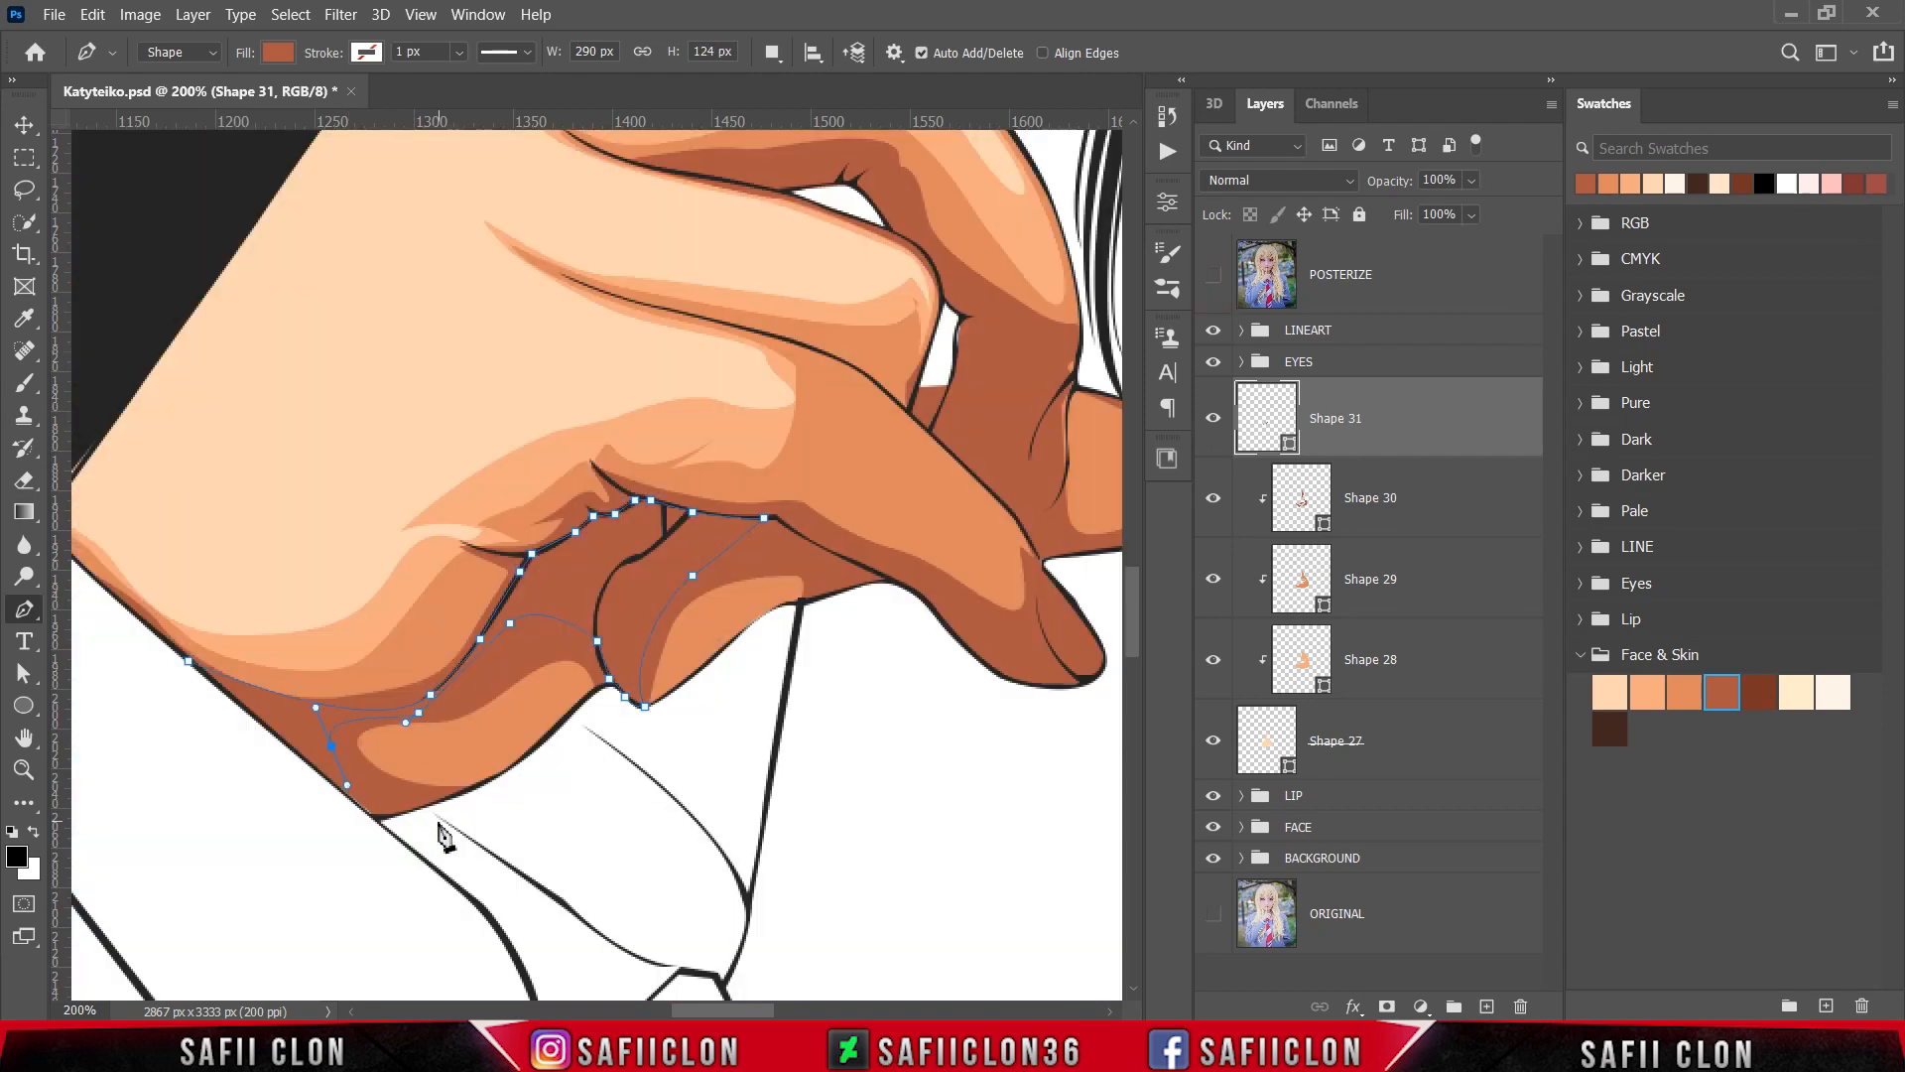
# Step: Run the path outside the wrist edge back to its starting point, closing the palm shadow shape
pyautogui.click(346, 859)
pyautogui.click(234, 796)
pyautogui.click(173, 717)
pyautogui.click(152, 663)
pyautogui.click(189, 662)
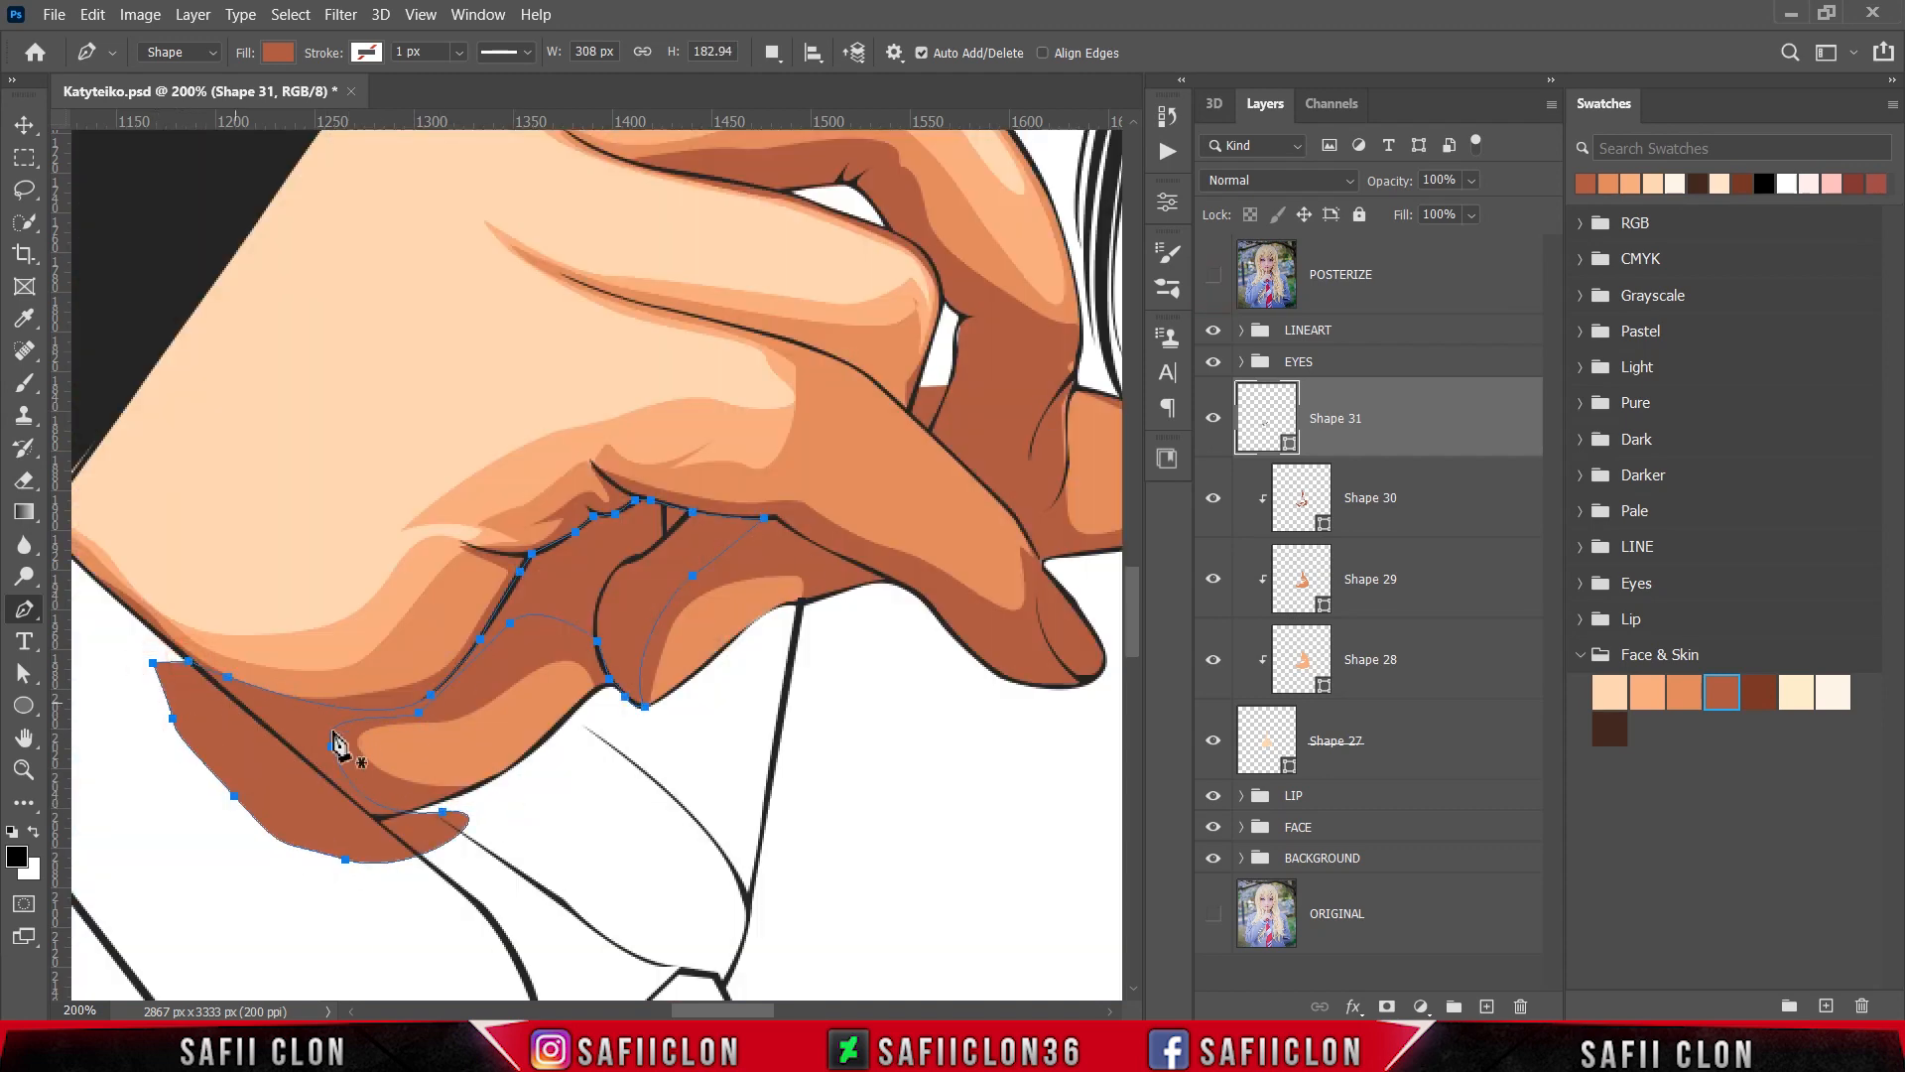
# Step: Clip the new shadow shape to the hand base and recolor it to the dark brown swatch 783424
pyautogui.rightClick(1391, 433)
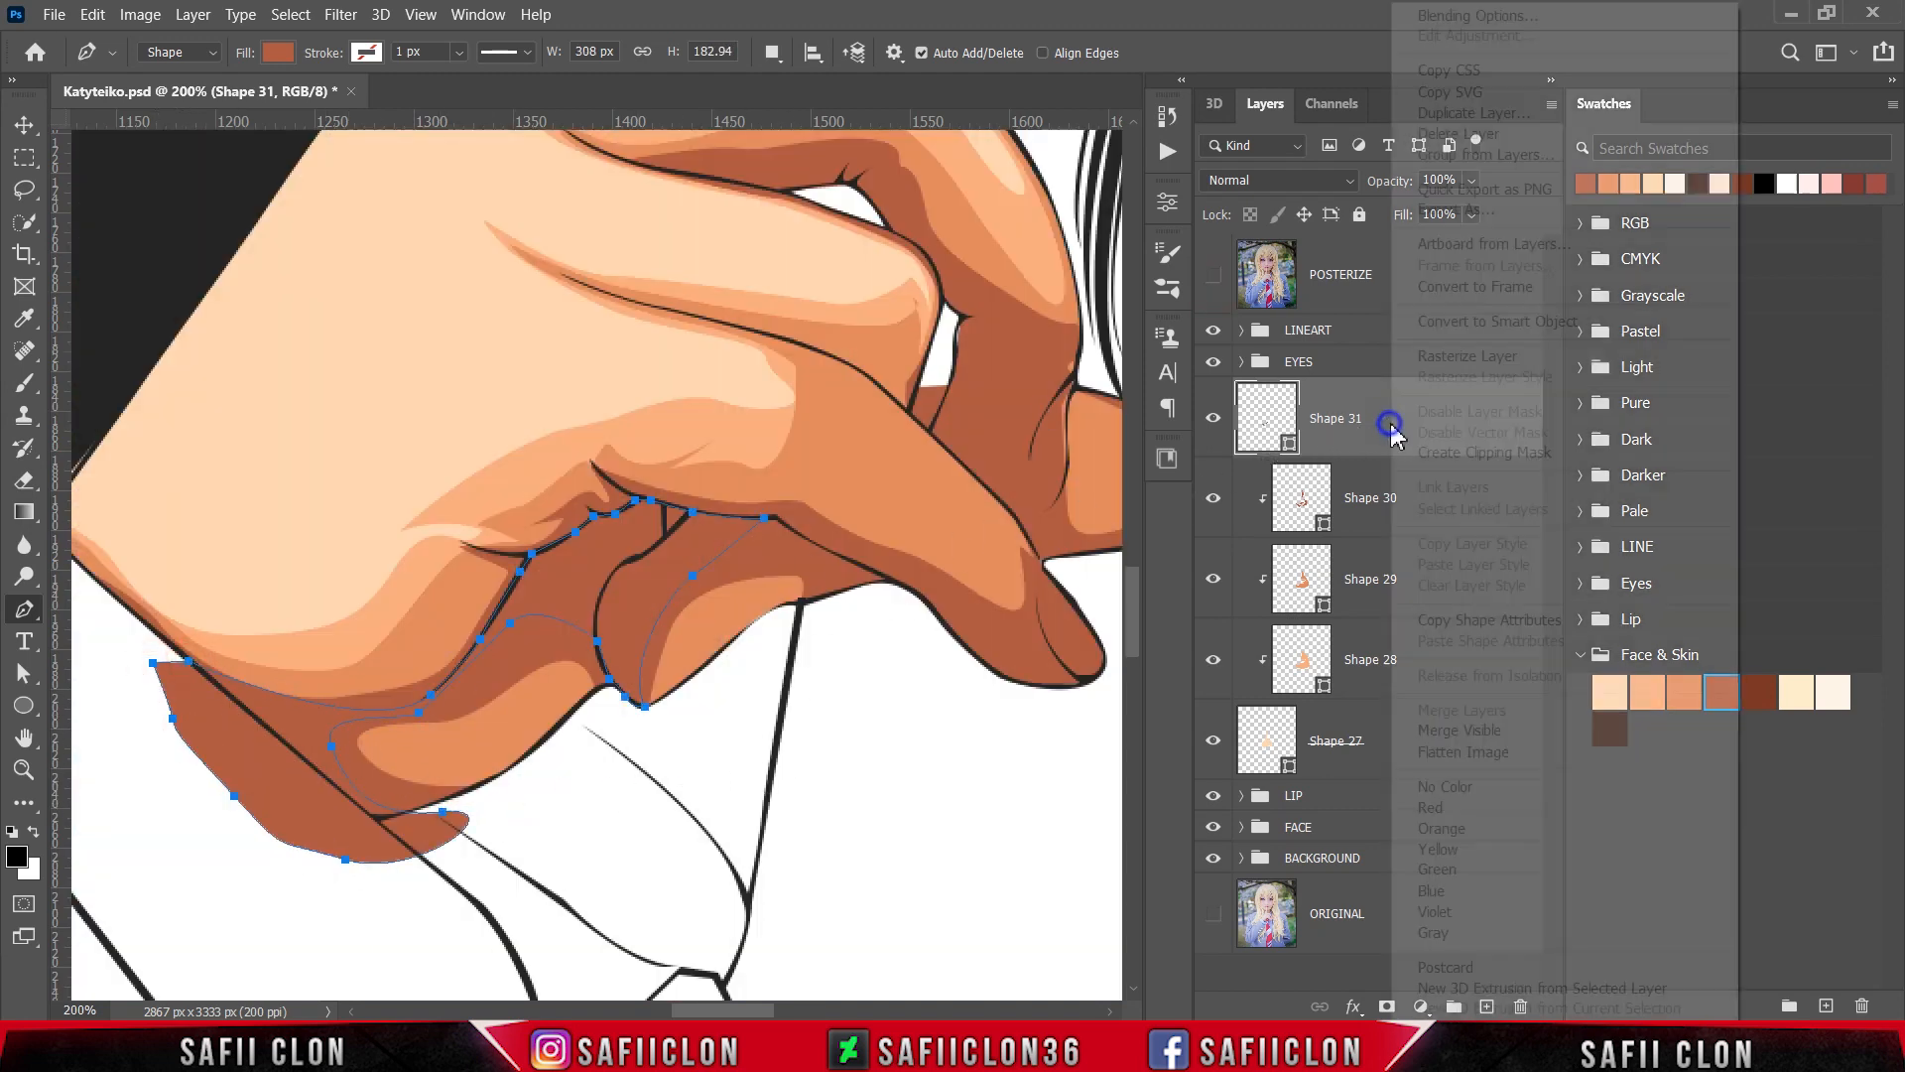
pyautogui.click(1439, 440)
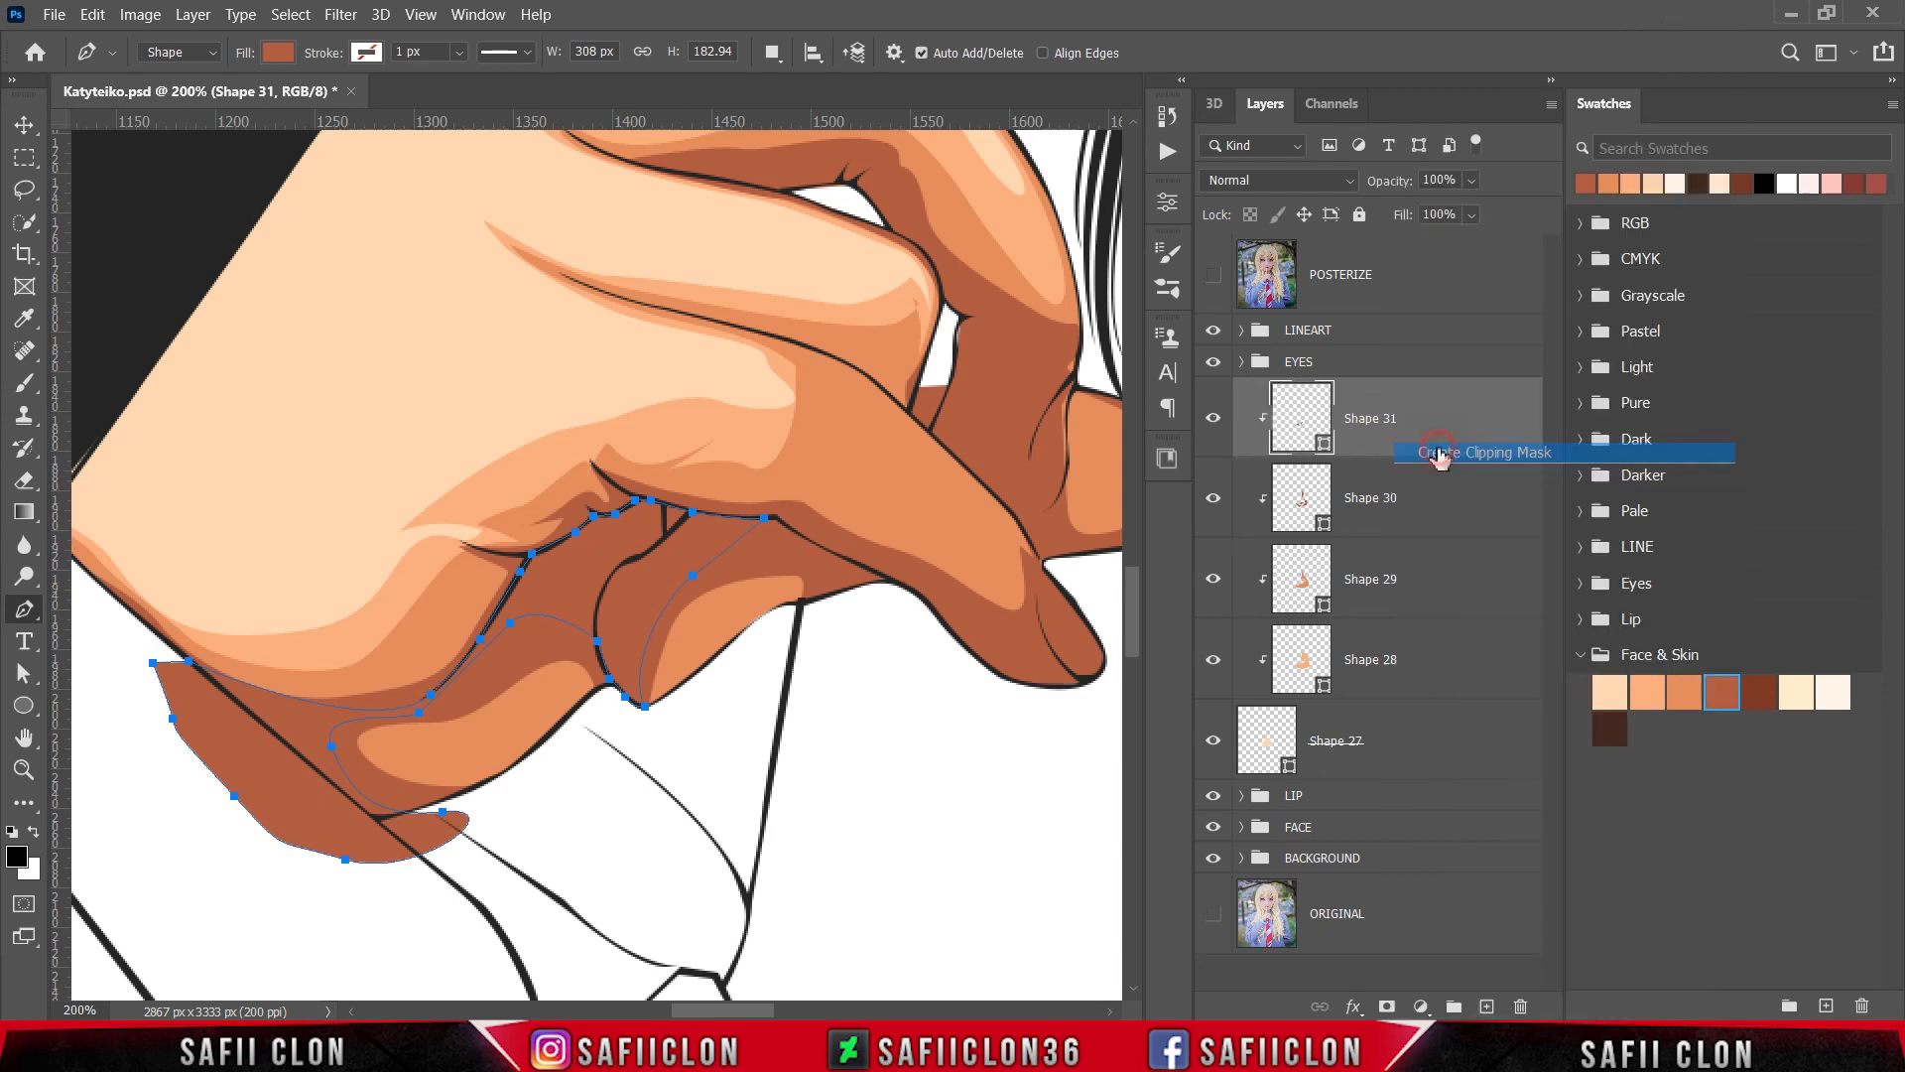
pyautogui.doubleClick(1324, 444)
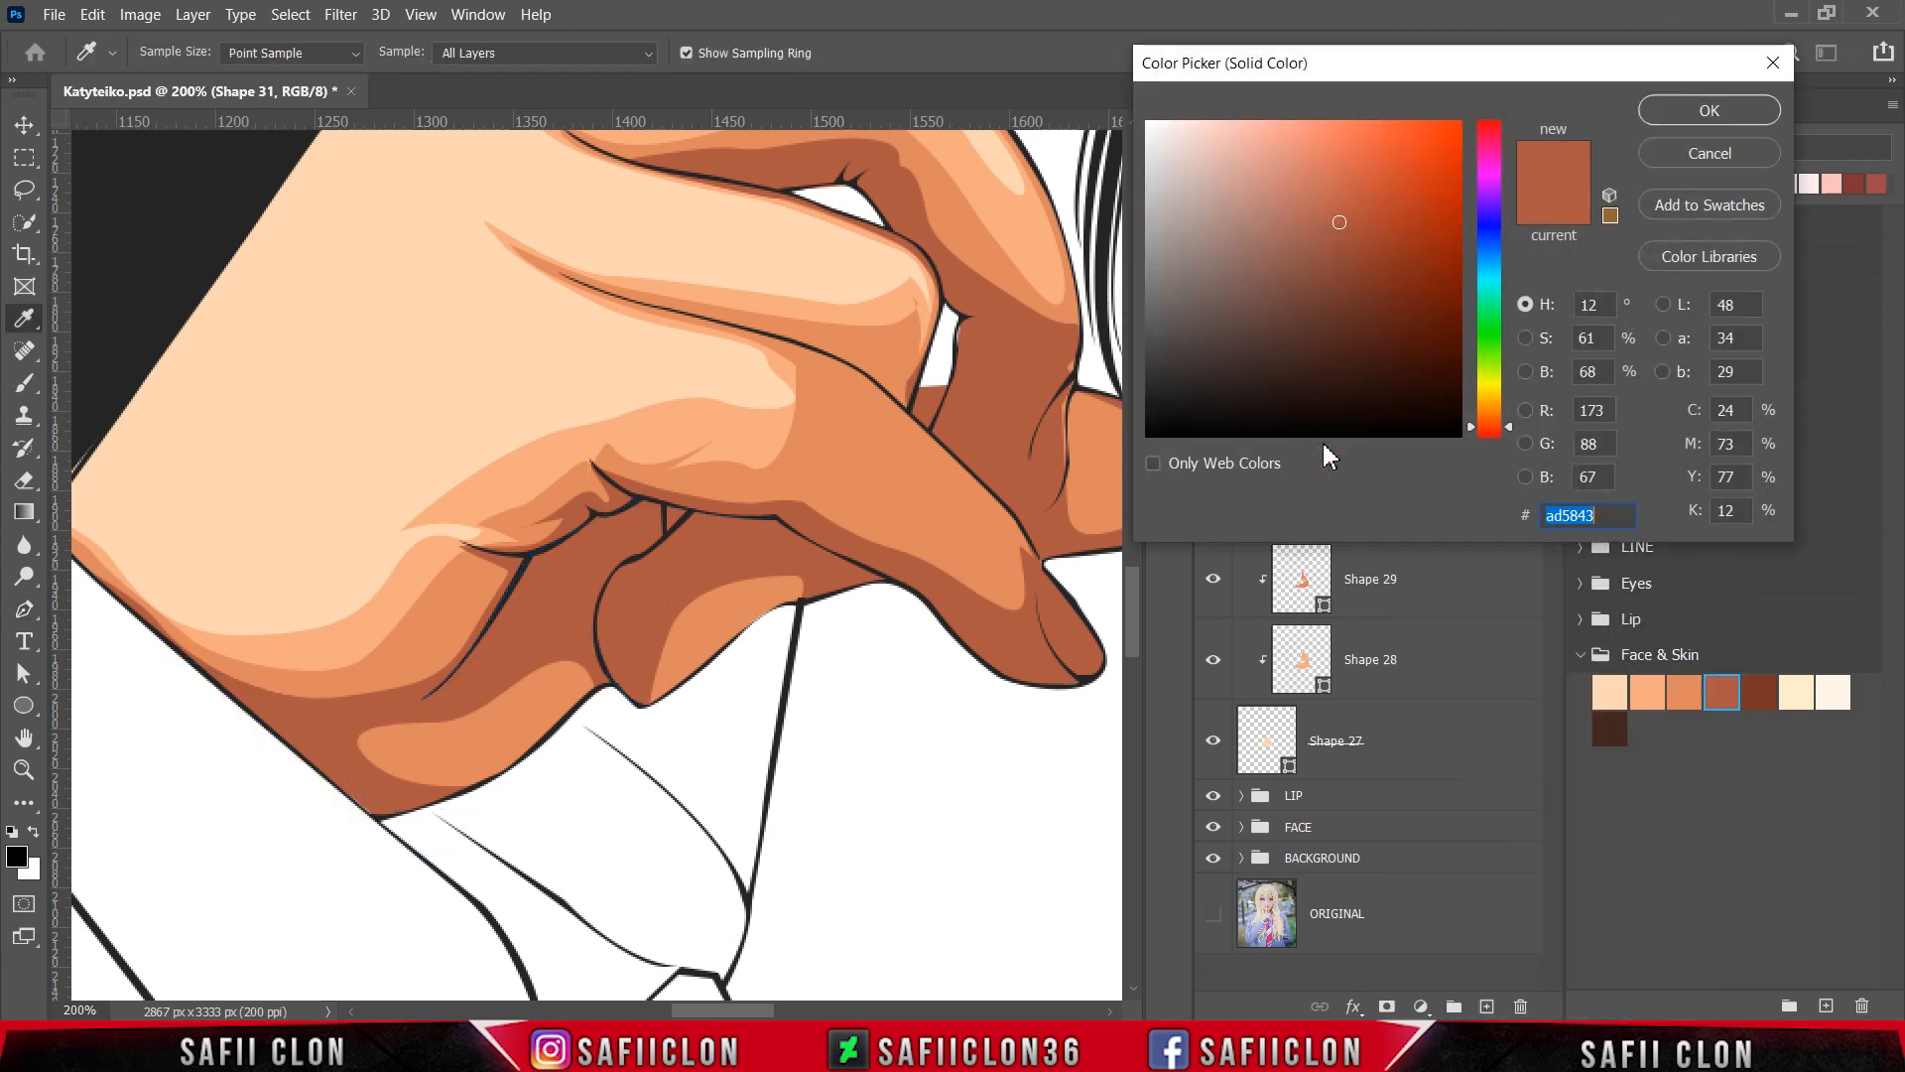
pyautogui.click(1758, 692)
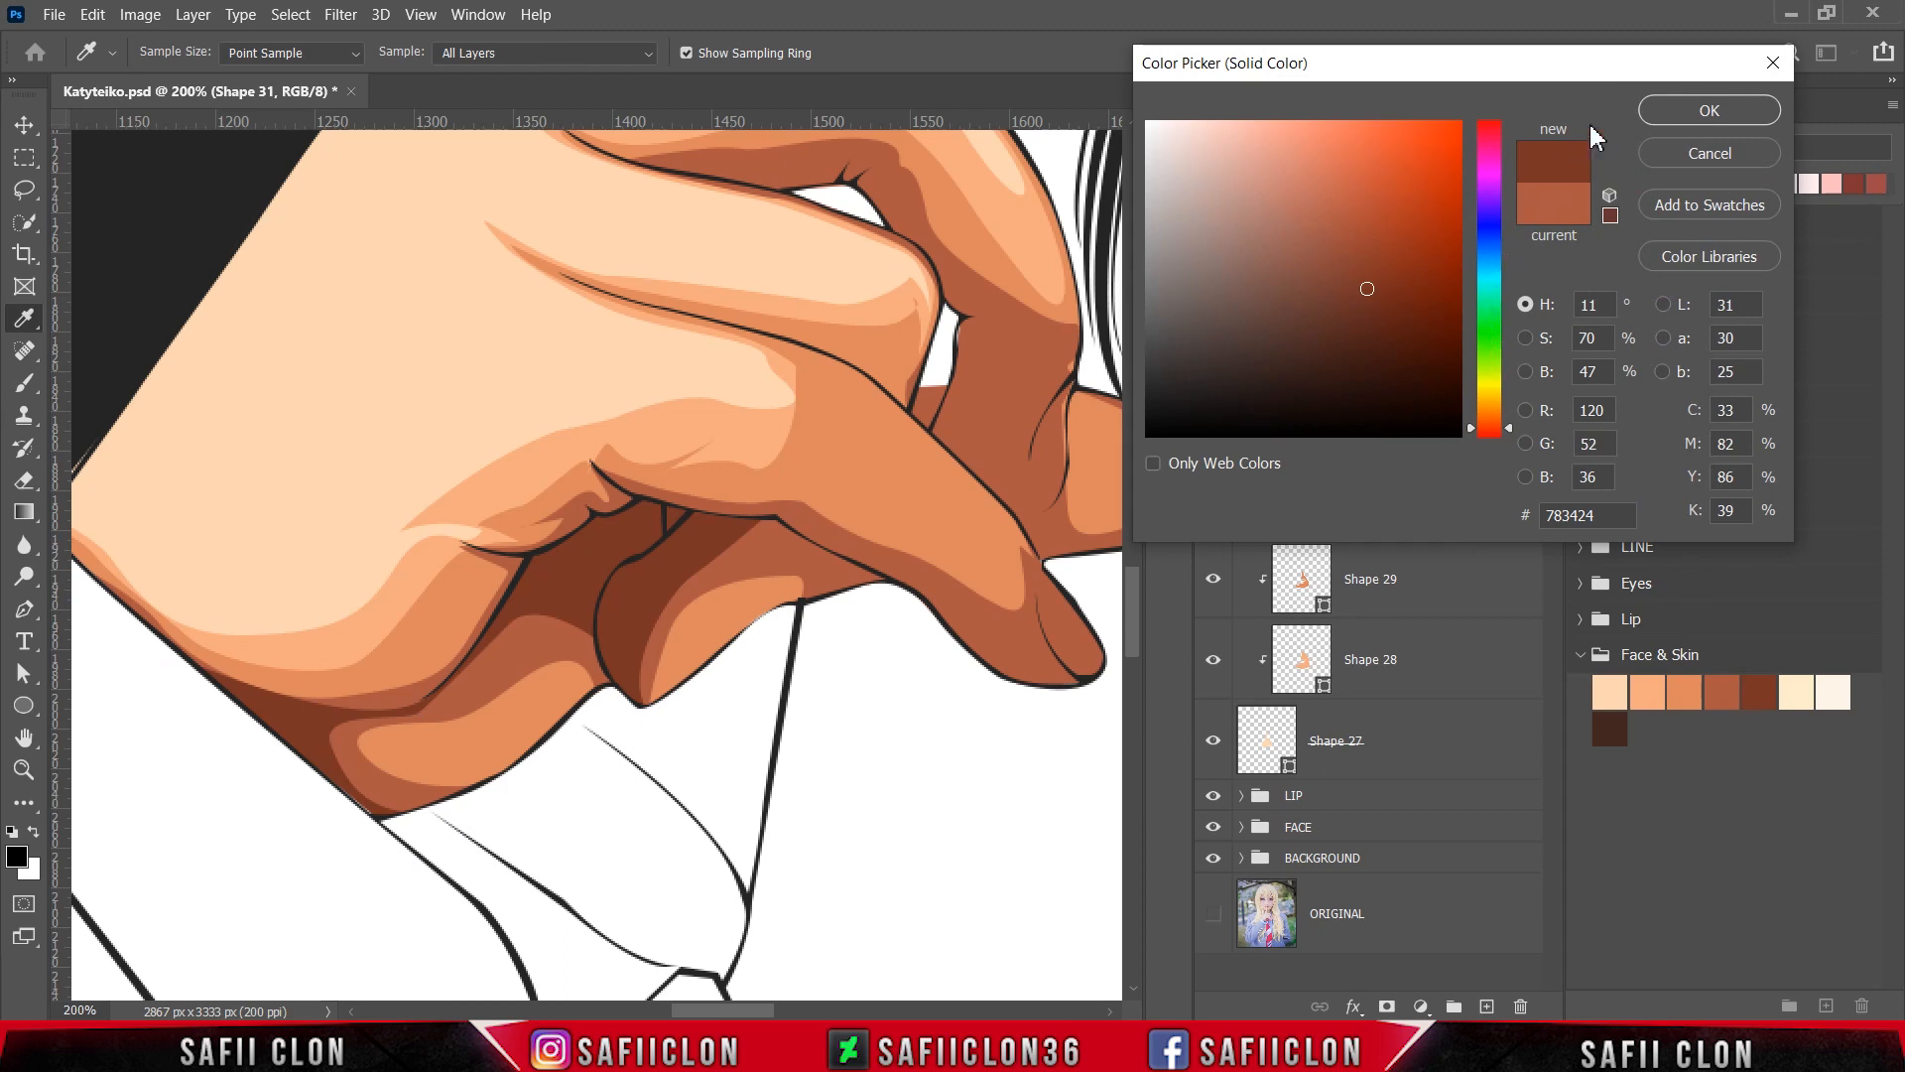
pyautogui.click(1664, 111)
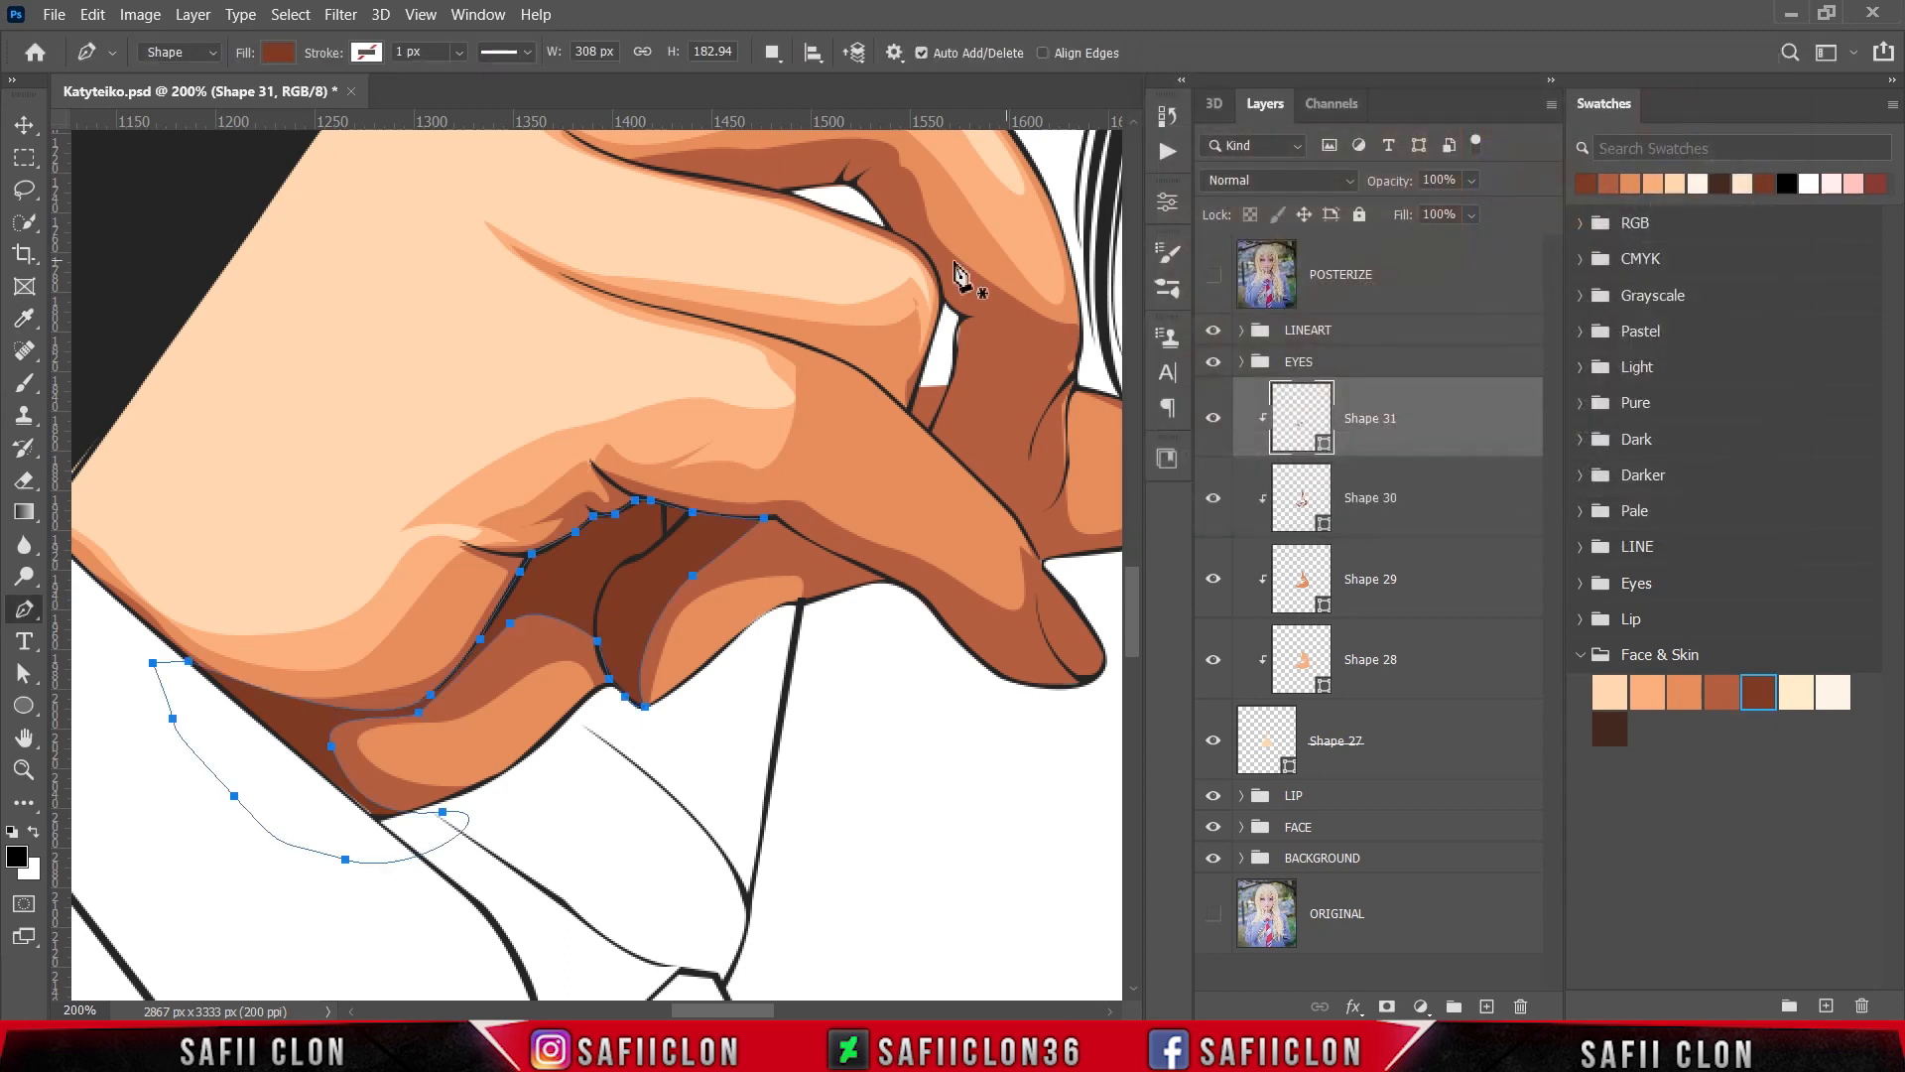
# Step: Set the path operation to Combine Shapes and trace a dark shadow around the outermost fingertip's edge and underside
pyautogui.click(772, 53)
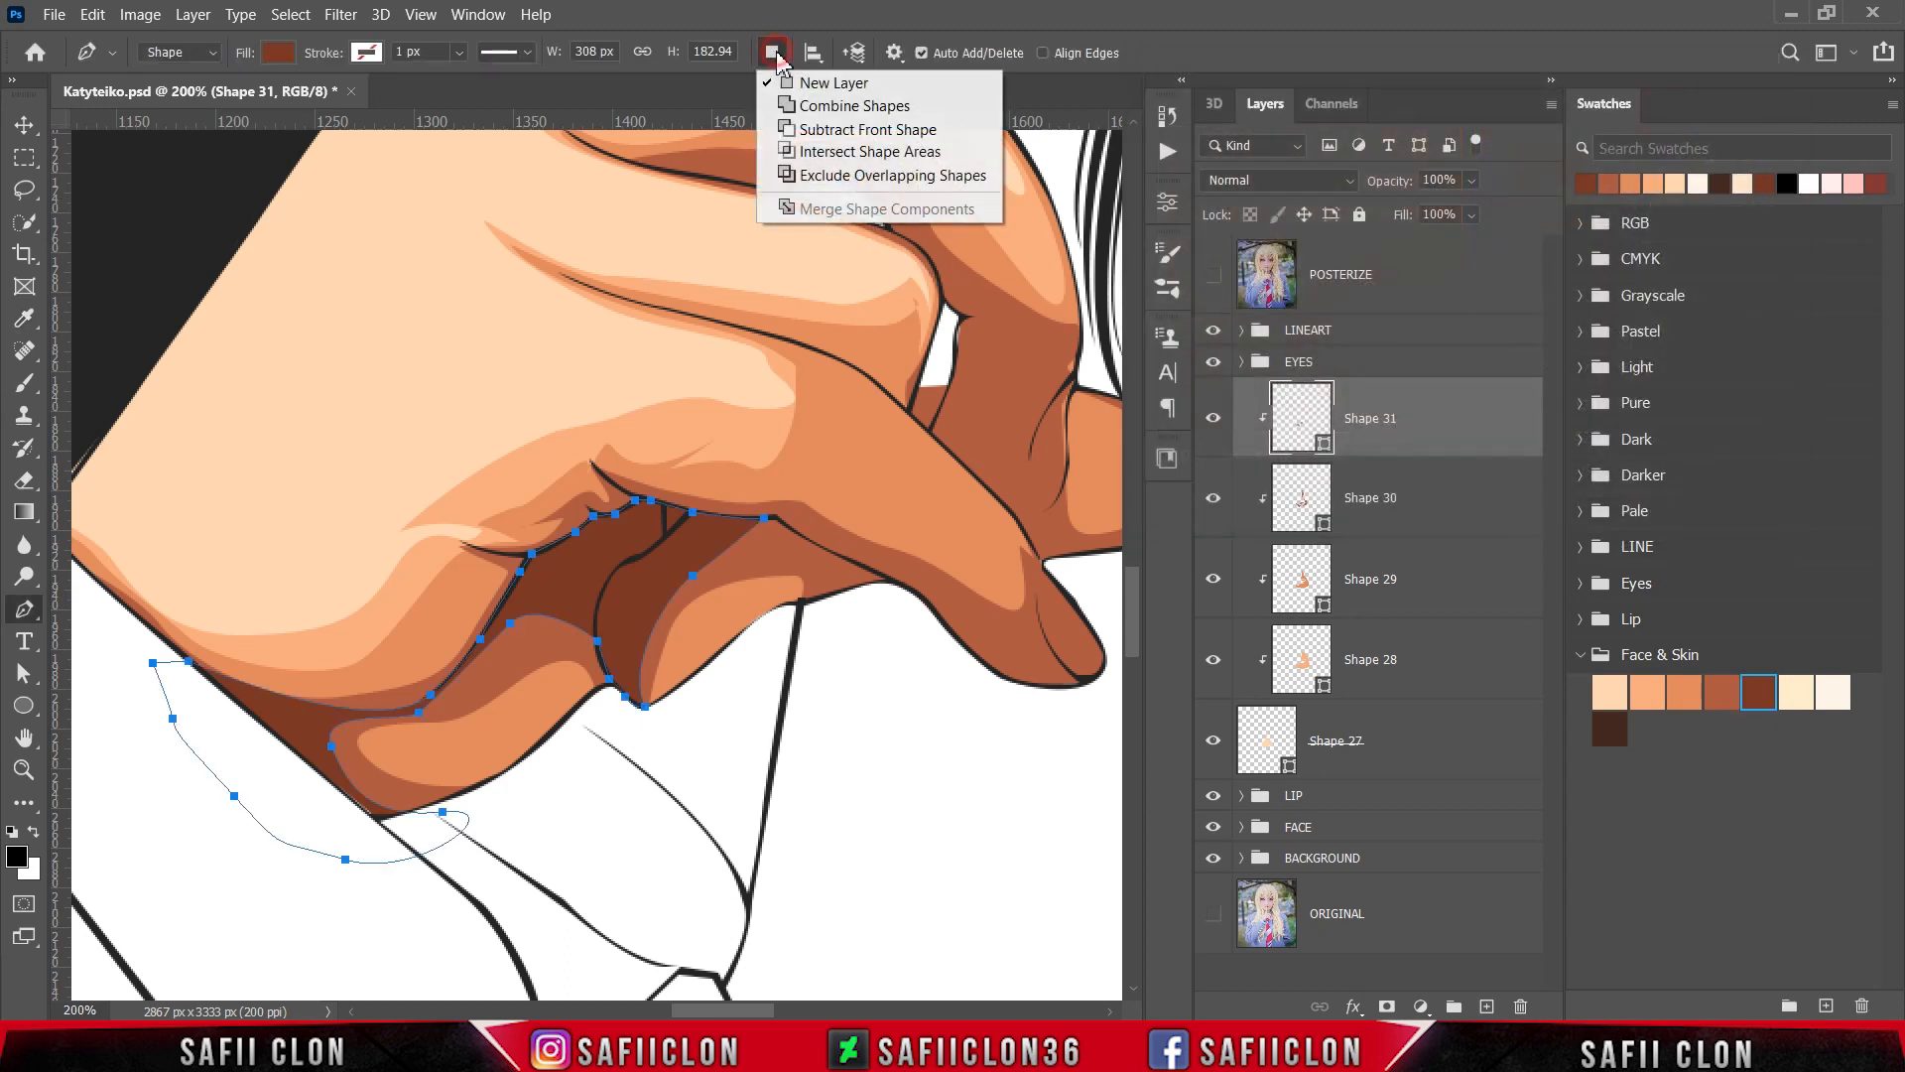
pyautogui.click(820, 106)
pyautogui.scroll(3, 1042, 527)
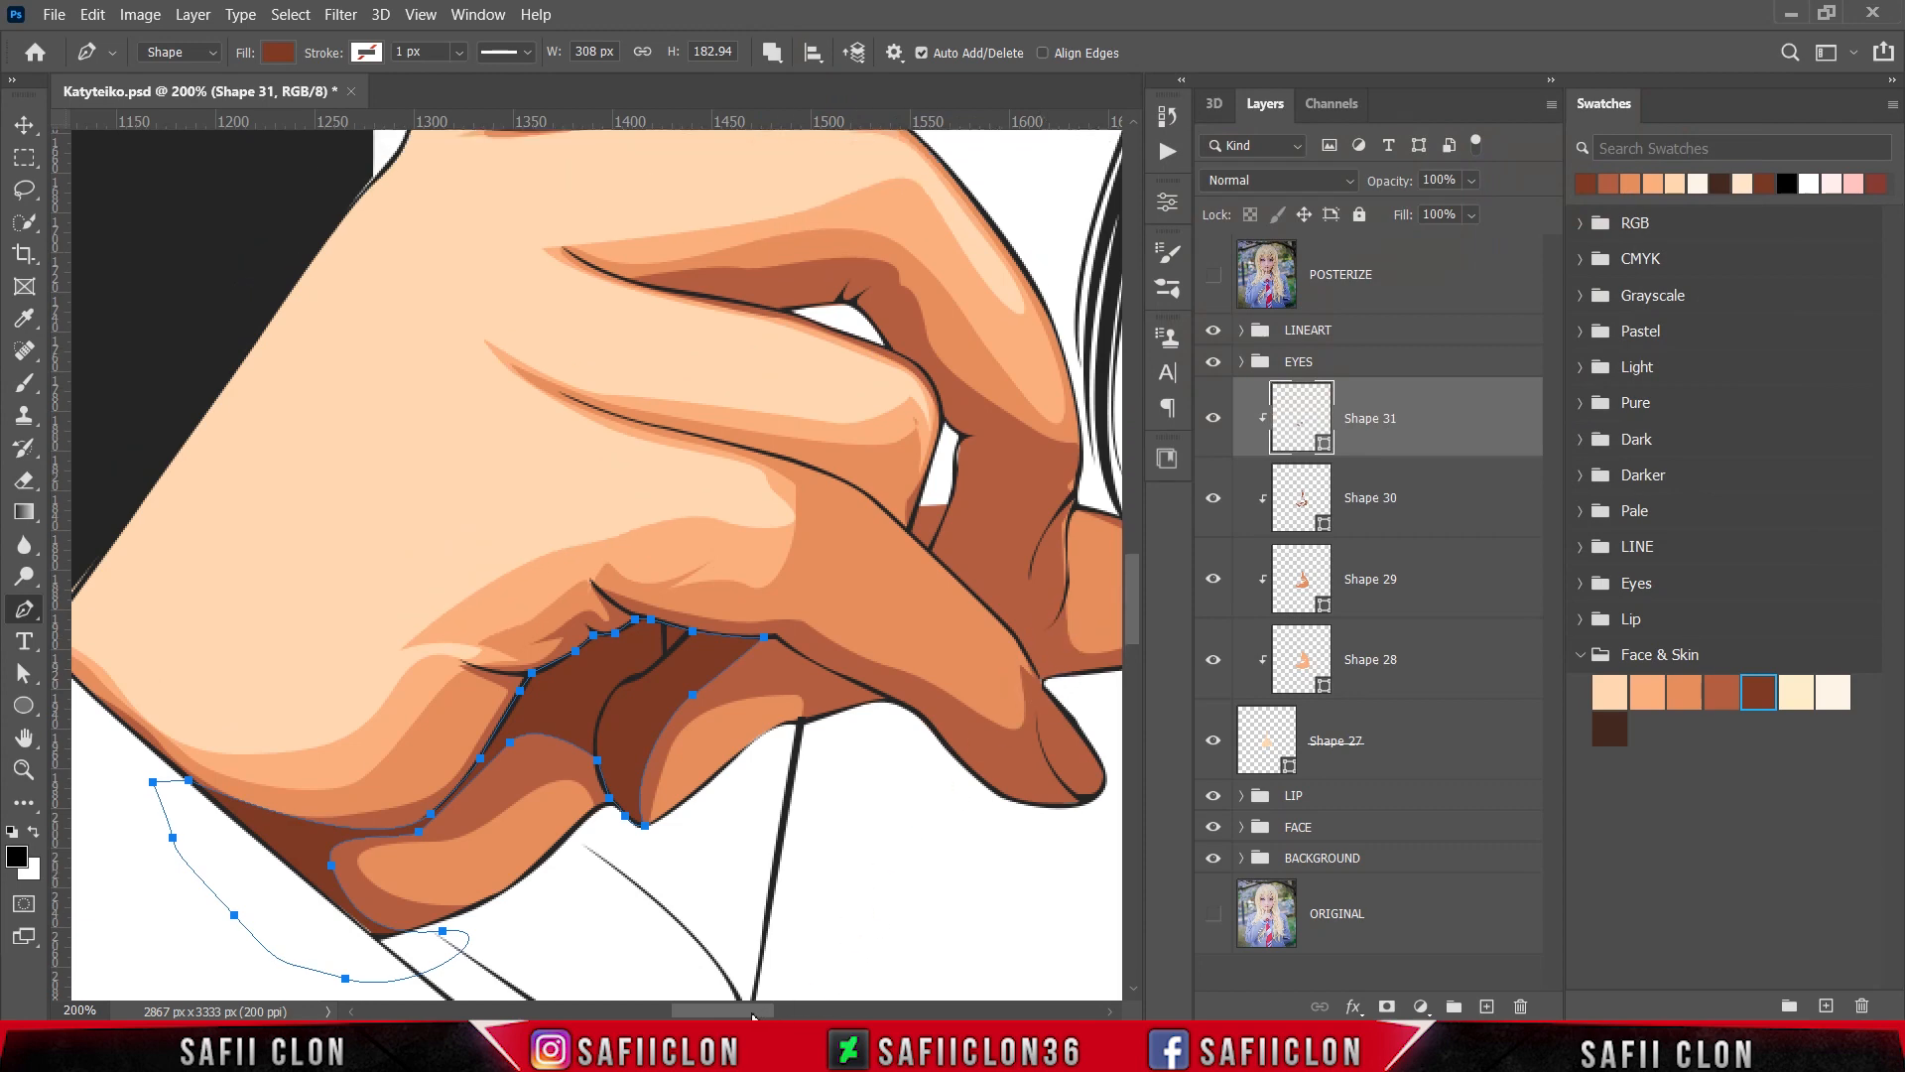
pyautogui.moveTo(753, 1014); pyautogui.dragTo(786, 1014)
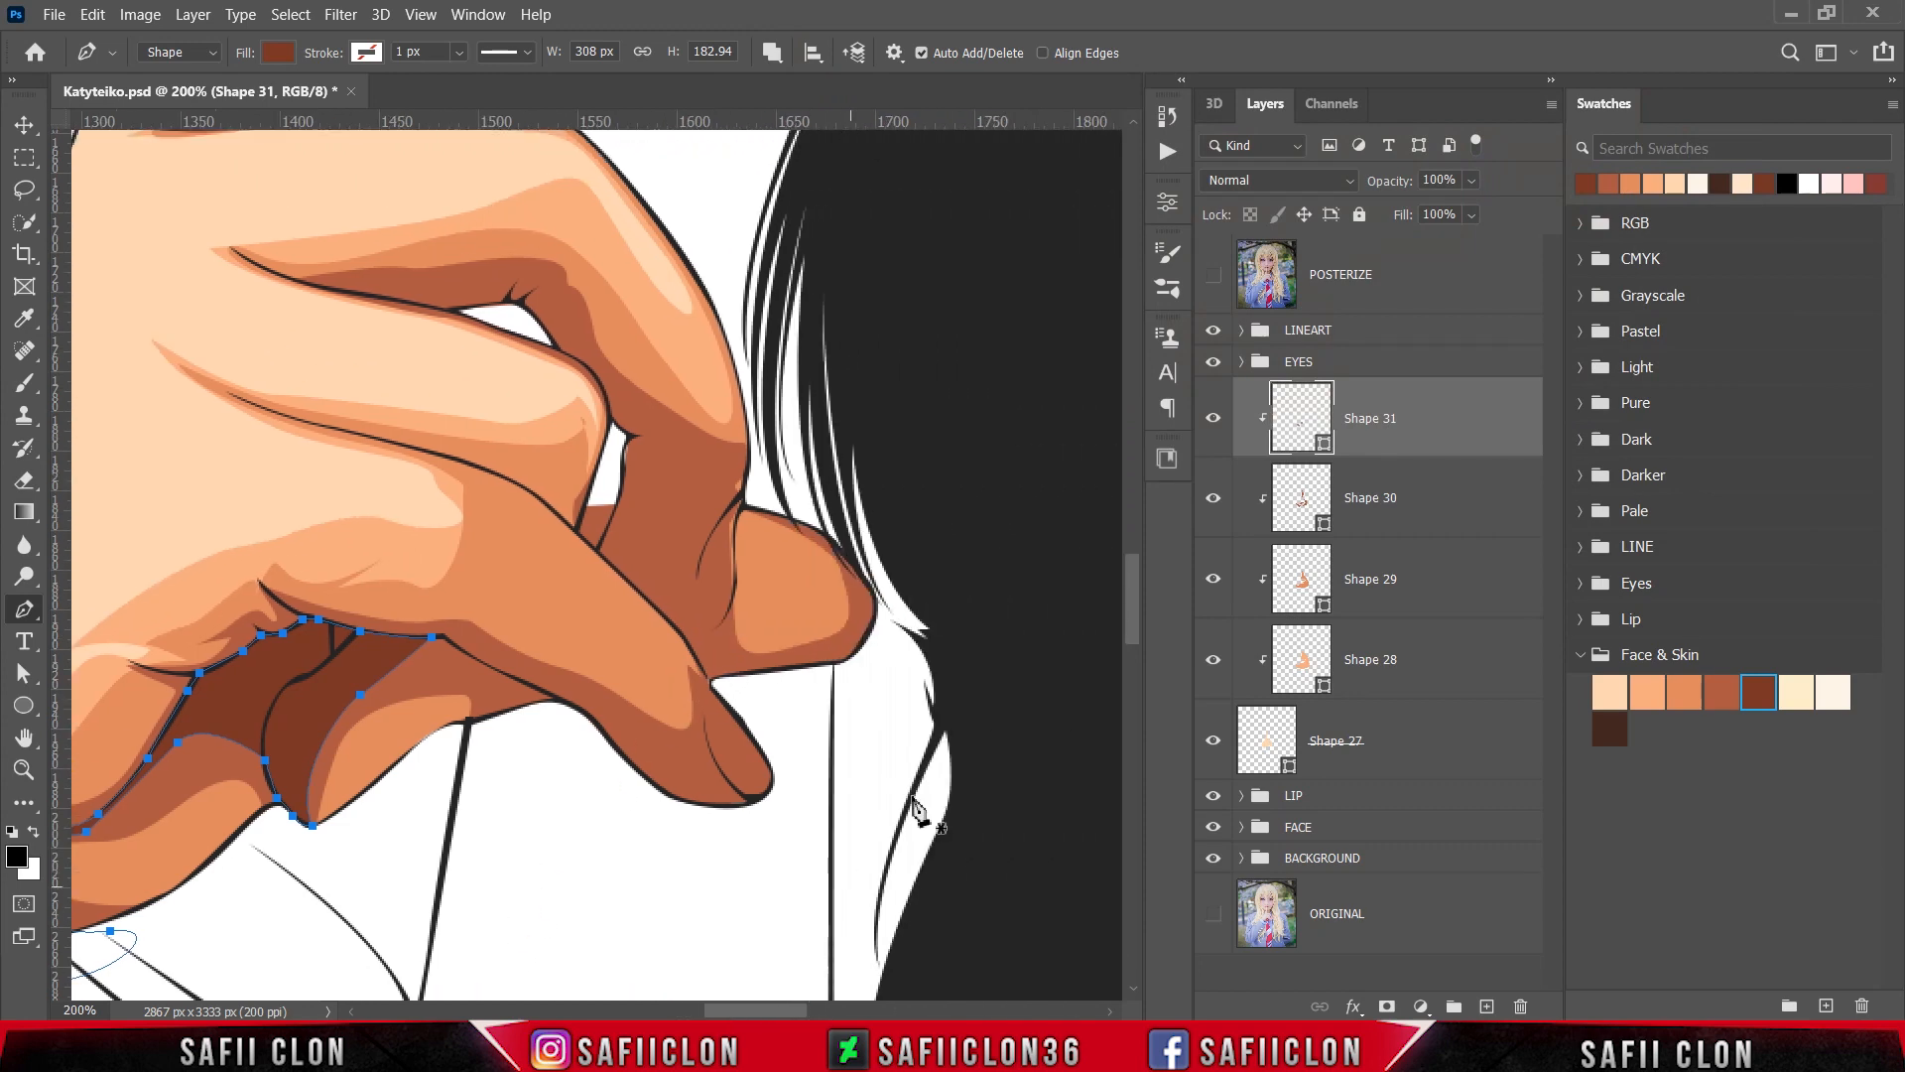
pyautogui.click(1214, 278)
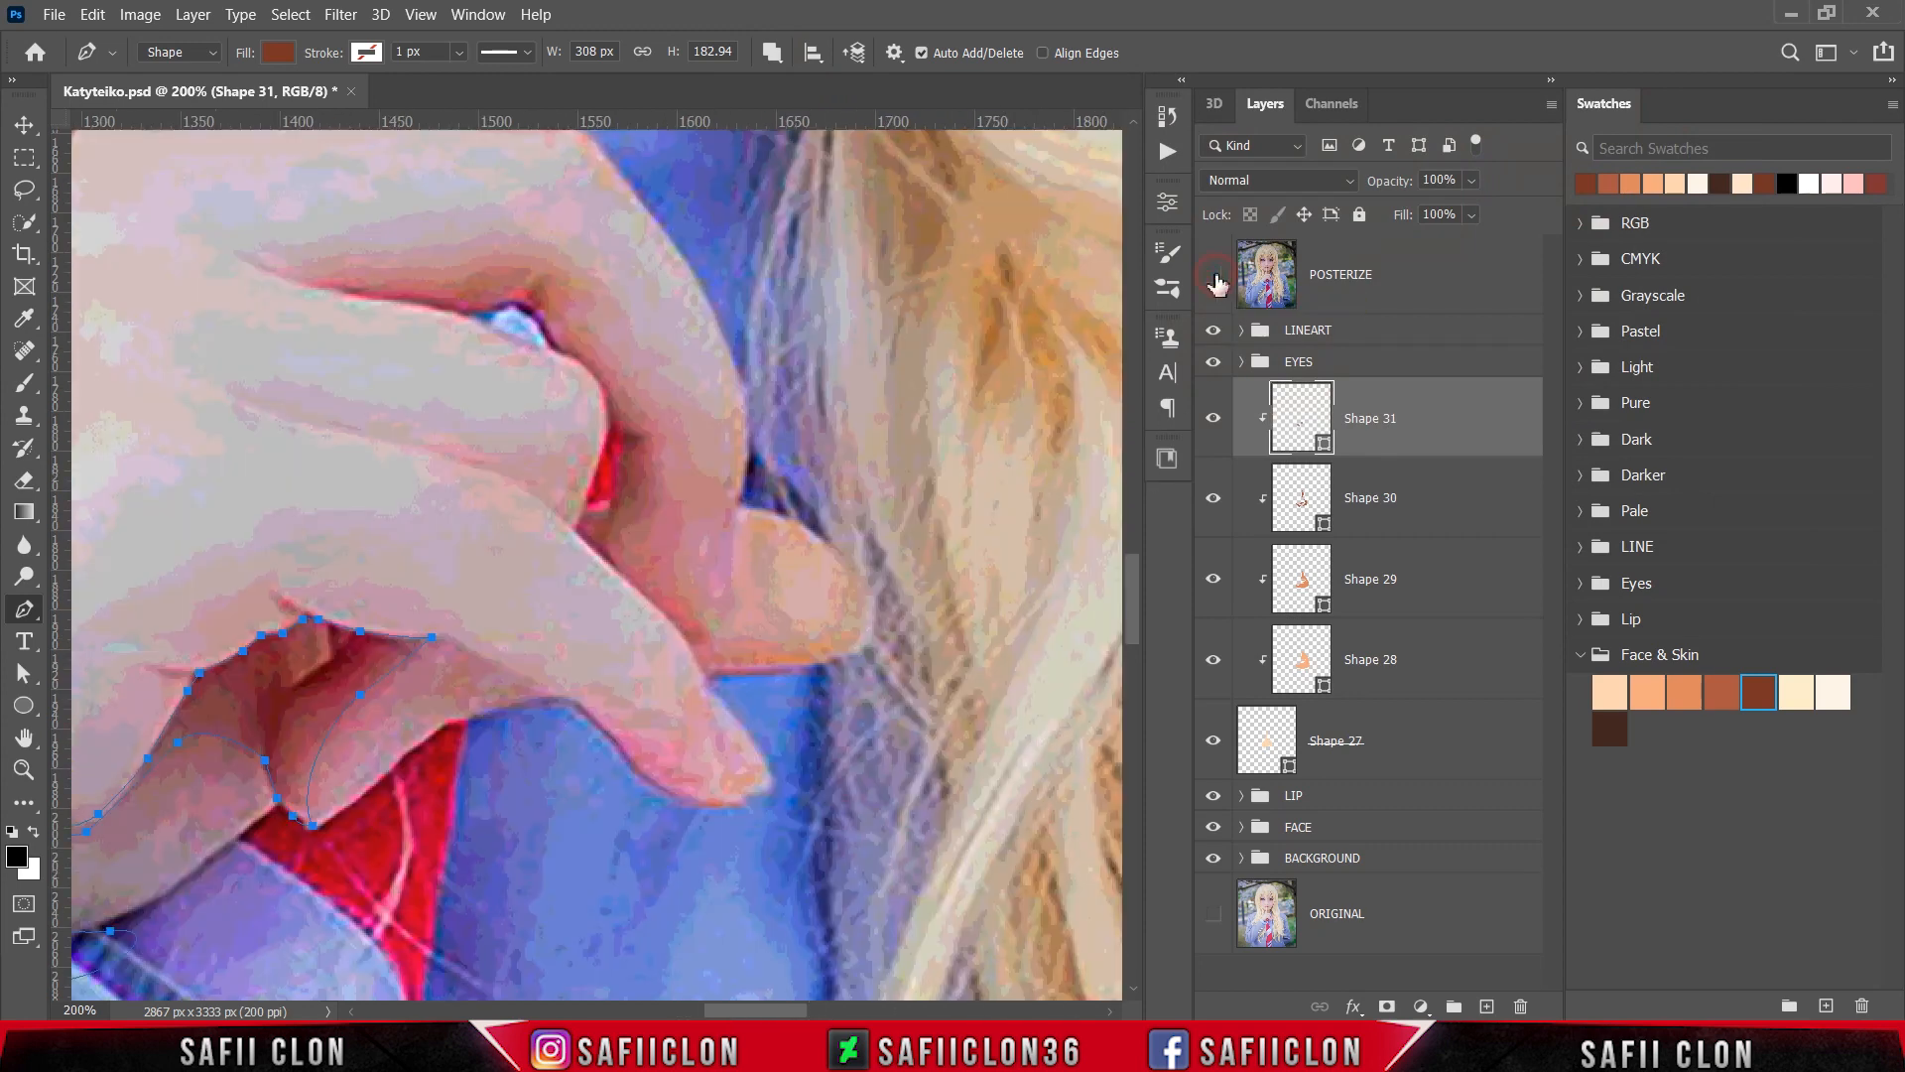
pyautogui.click(1215, 278)
pyautogui.click(802, 516)
pyautogui.moveTo(864, 597); pyautogui.dragTo(664, 401)
pyautogui.click(721, 619)
# Step: Trace the dark shadow edge up the inner side of the bent finger to its fold, ending in a corner point
pyautogui.click(1215, 274)
pyautogui.click(1214, 274)
pyautogui.click(1214, 274)
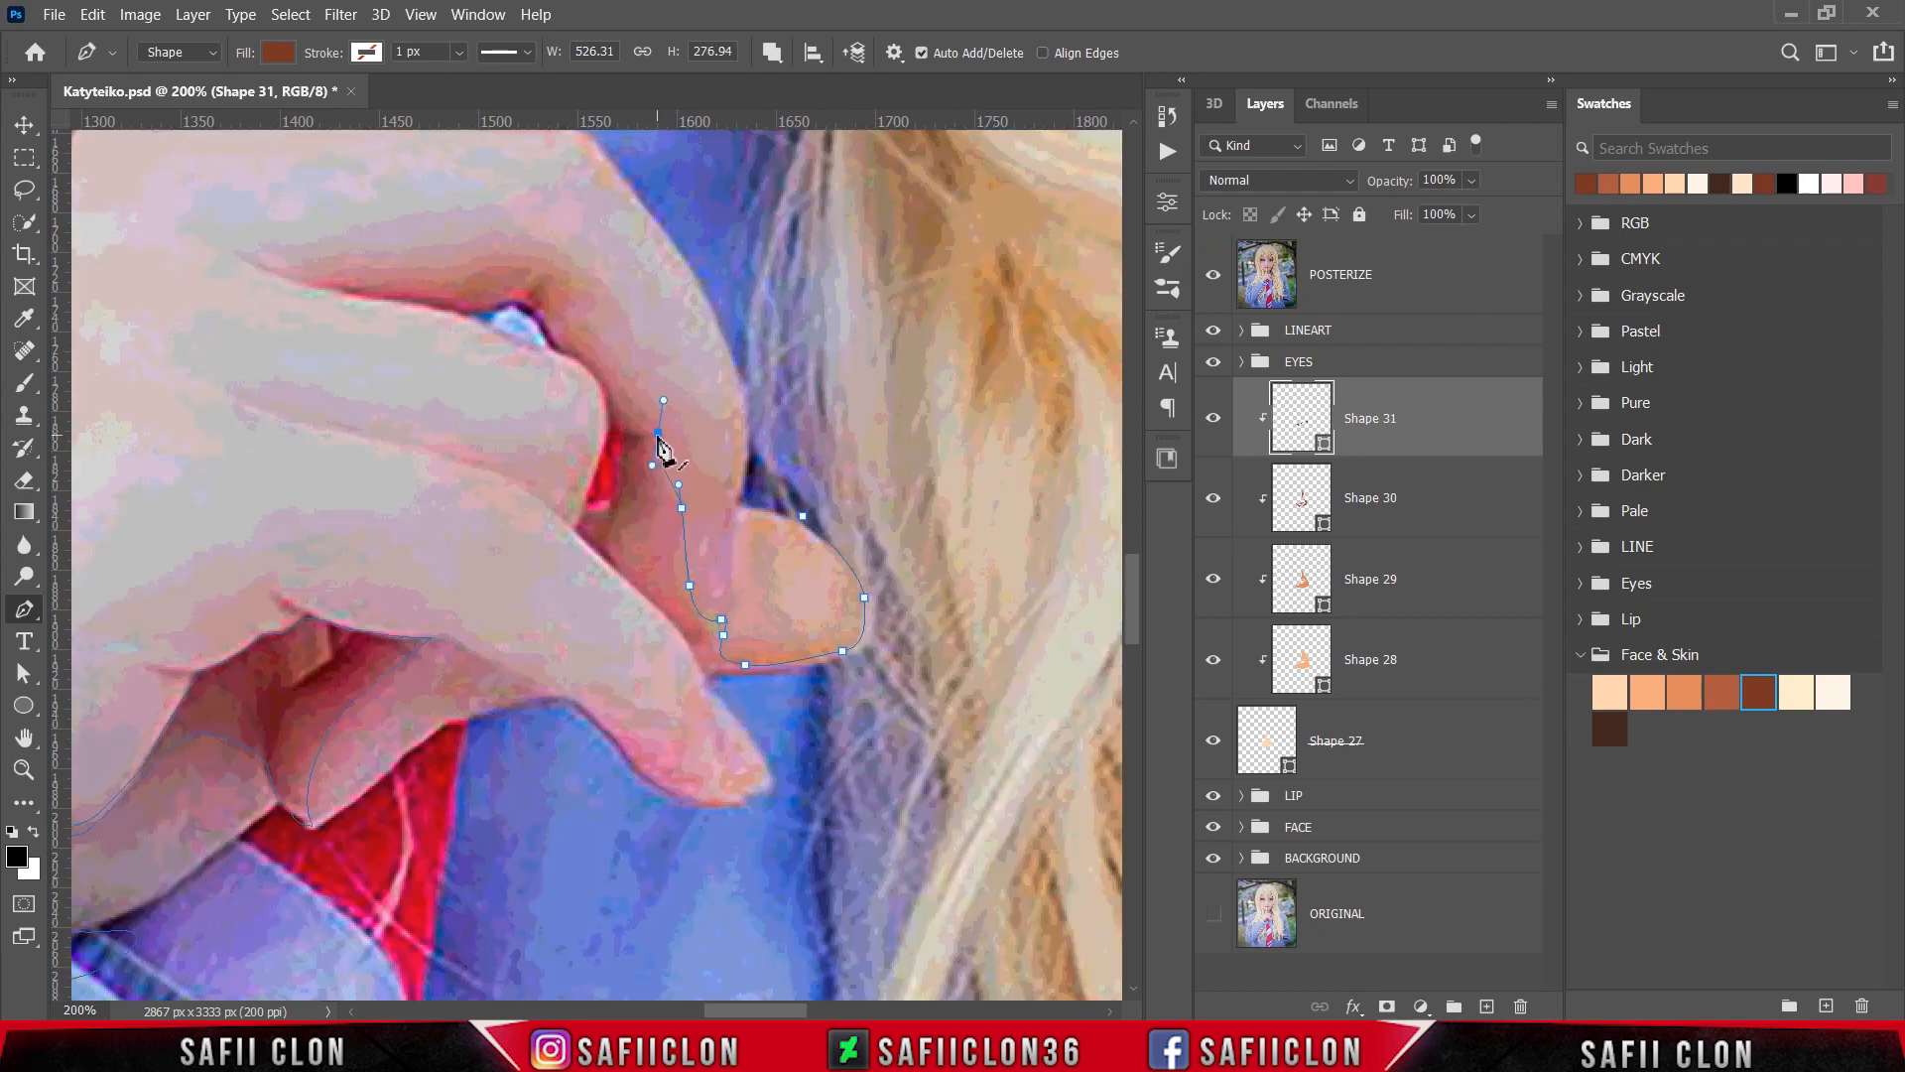
pyautogui.moveTo(557, 284); pyautogui.dragTo(553, 221)
pyautogui.keyDown('alt'); pyautogui.click(556, 284); pyautogui.keyUp('alt')
# Step: Trace the dark shadow around the fold's notch and along the underside of the bent finger to a tapered point
pyautogui.click(1214, 276)
pyautogui.click(541, 288)
pyautogui.click(541, 279)
pyautogui.click(518, 285)
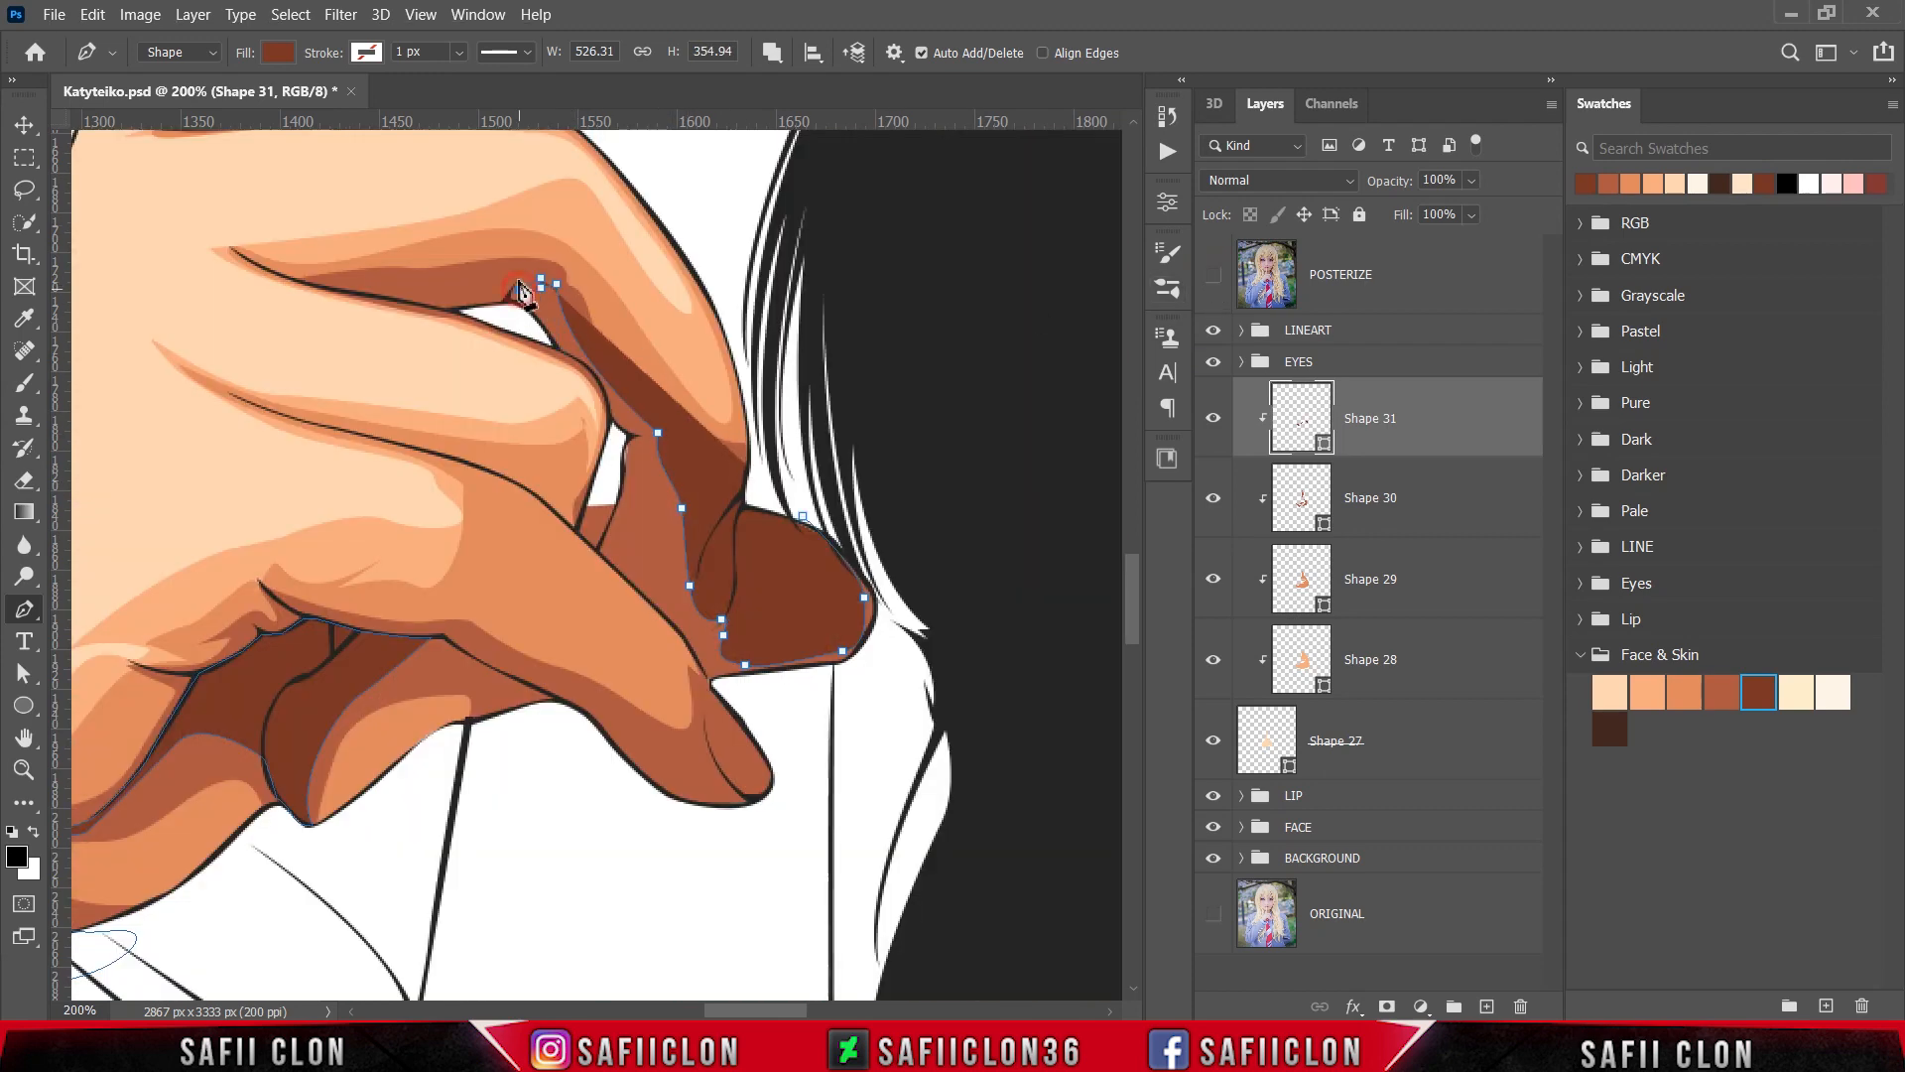
pyautogui.click(523, 268)
pyautogui.click(503, 277)
pyautogui.click(322, 287)
# Step: Trace the dark shadow back along the underside of the bent finger and around the gap between the fingers to the lower finger's edge
pyautogui.click(457, 314)
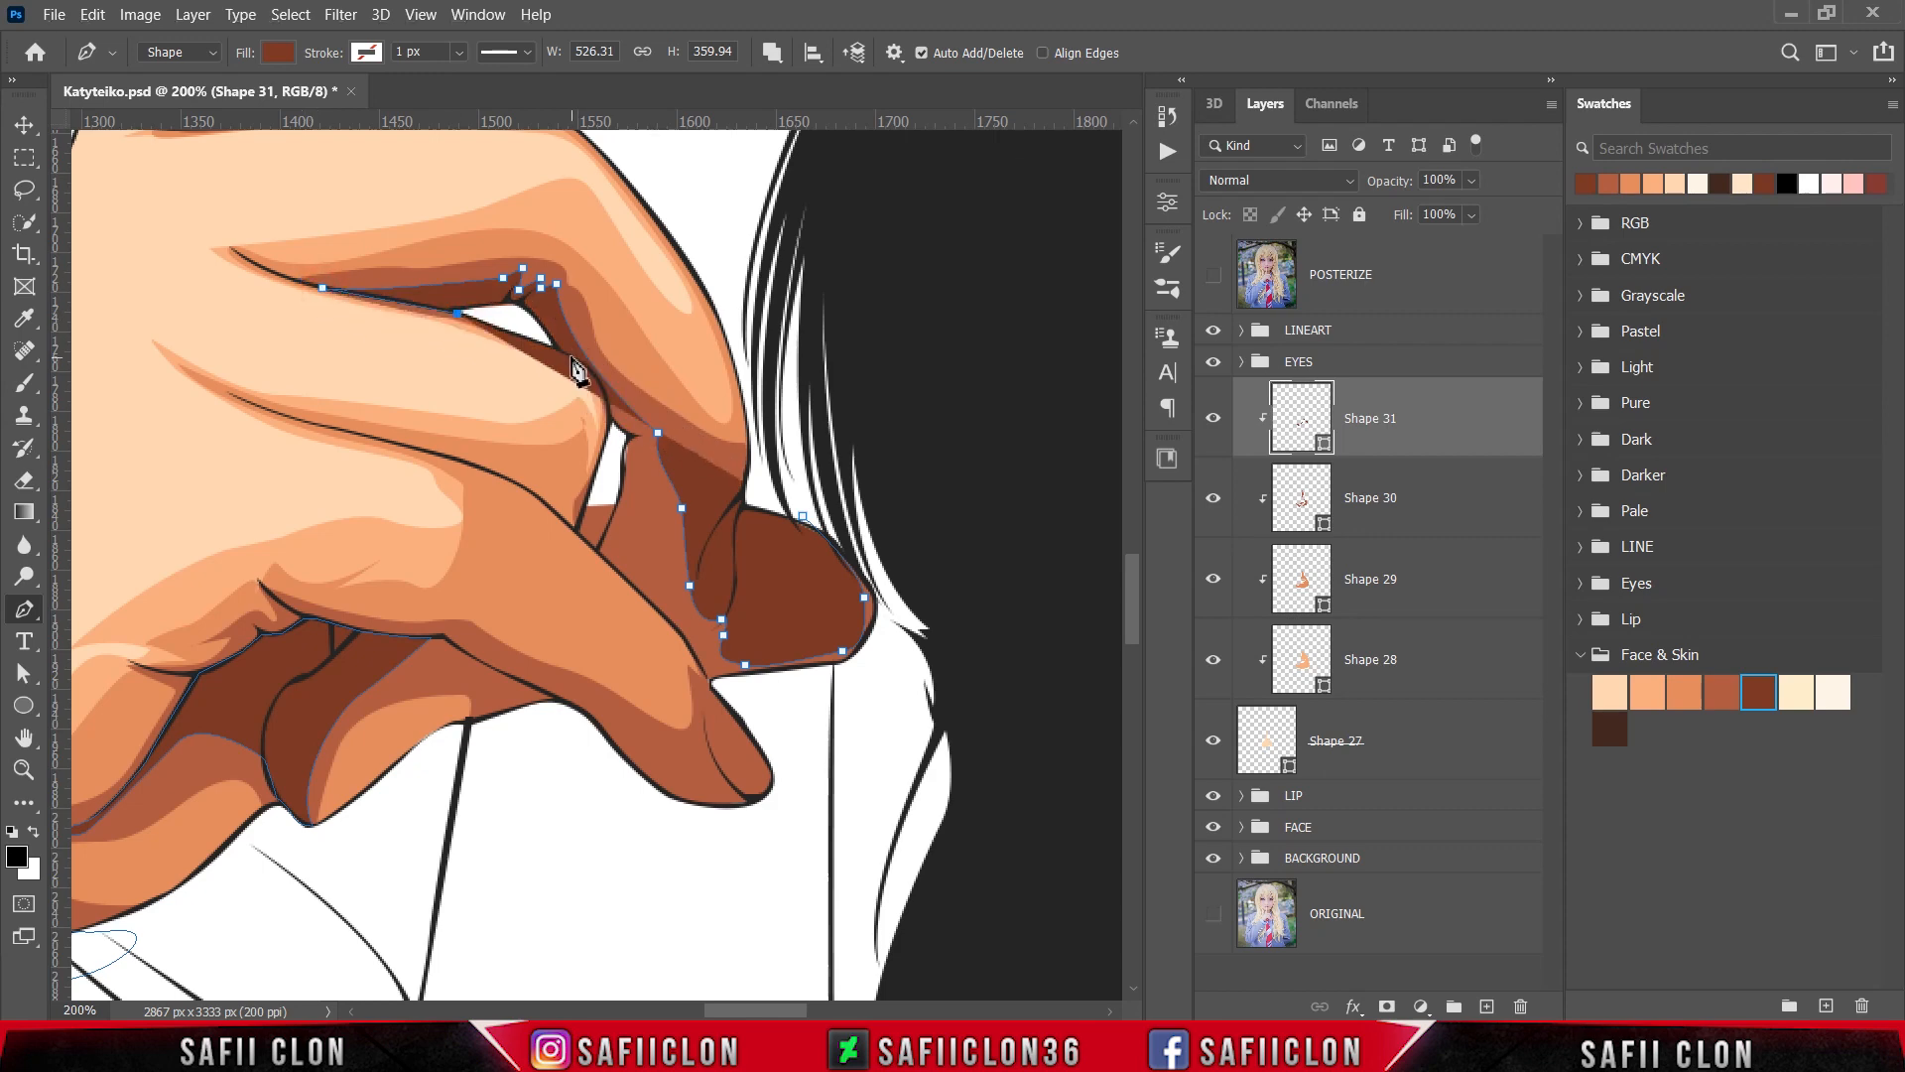
pyautogui.click(571, 355)
pyautogui.click(608, 421)
pyautogui.click(578, 536)
pyautogui.click(597, 551)
pyautogui.click(680, 632)
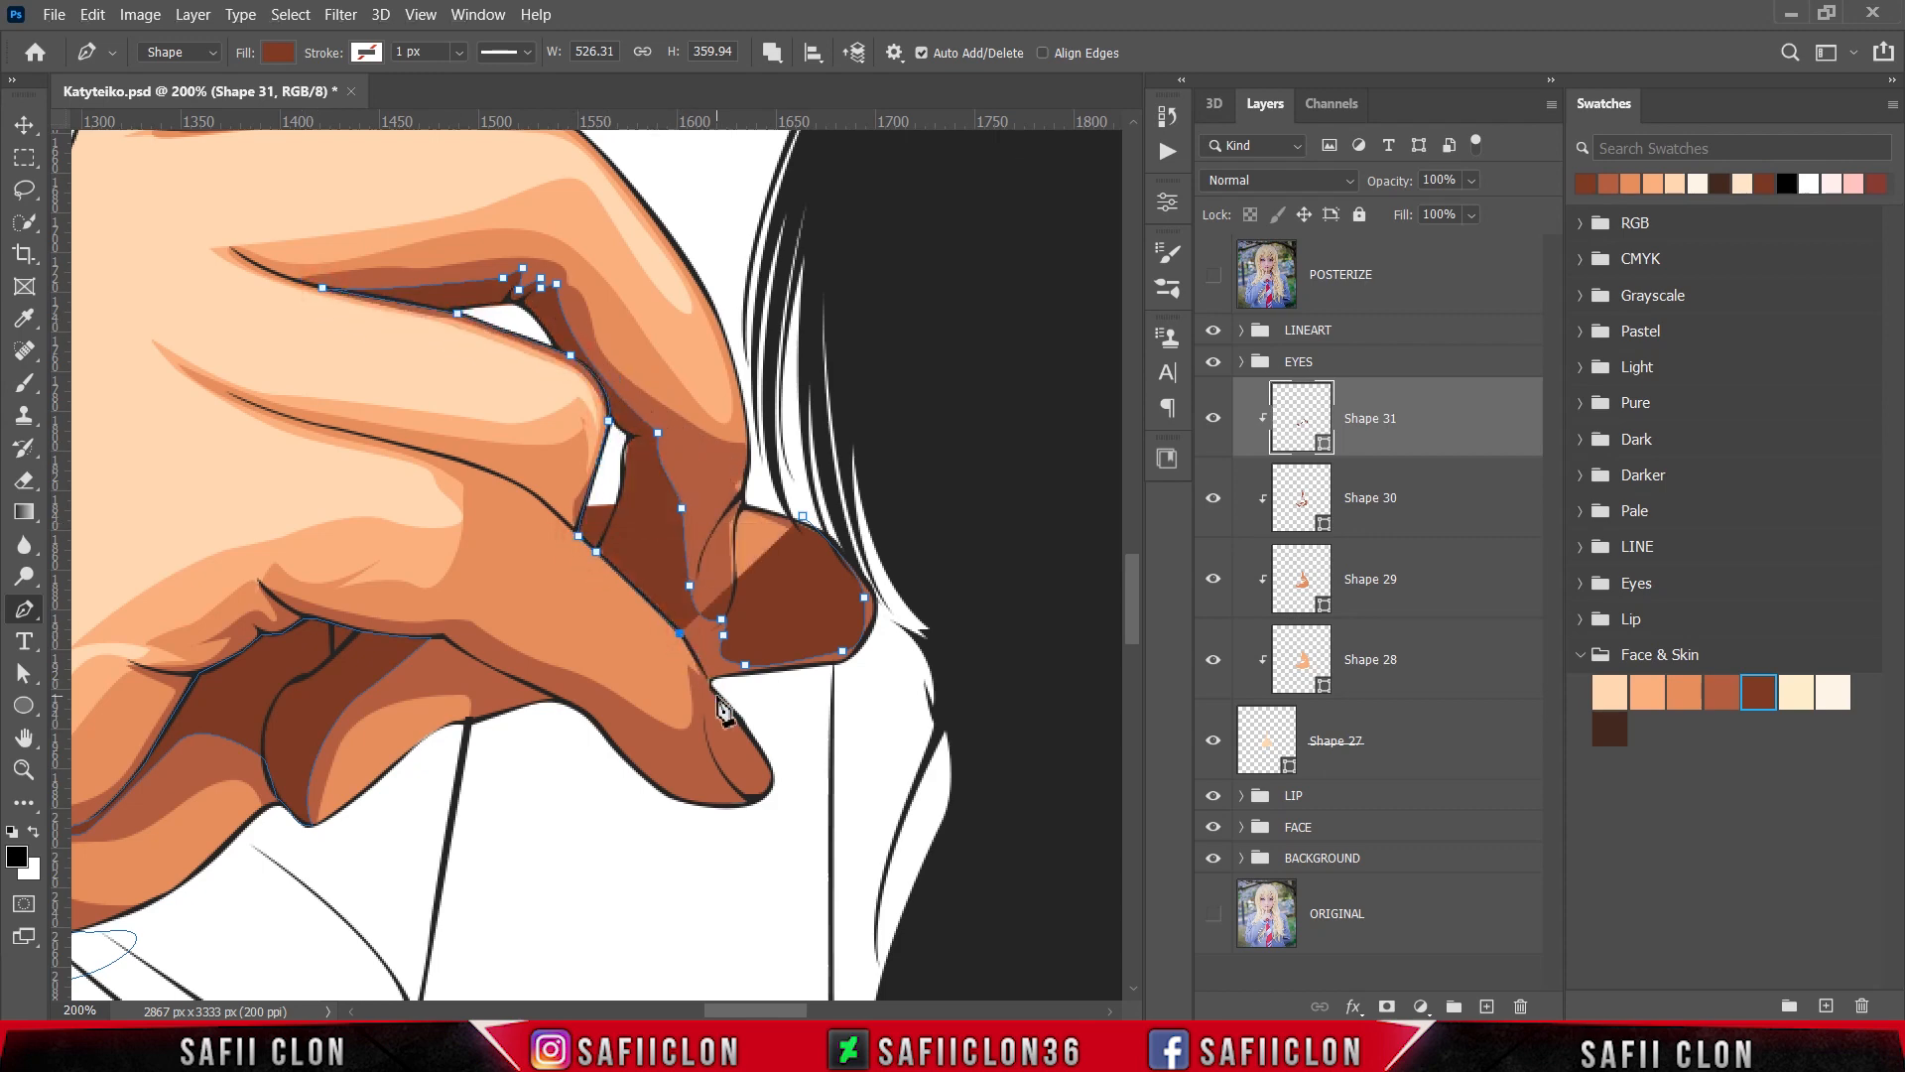
# Step: Close the dark shadow shape by passing below and outside the outermost fingertip, and finish the path
pyautogui.click(717, 696)
pyautogui.click(871, 675)
pyautogui.click(910, 562)
pyautogui.click(803, 517)
pyautogui.press('Return')
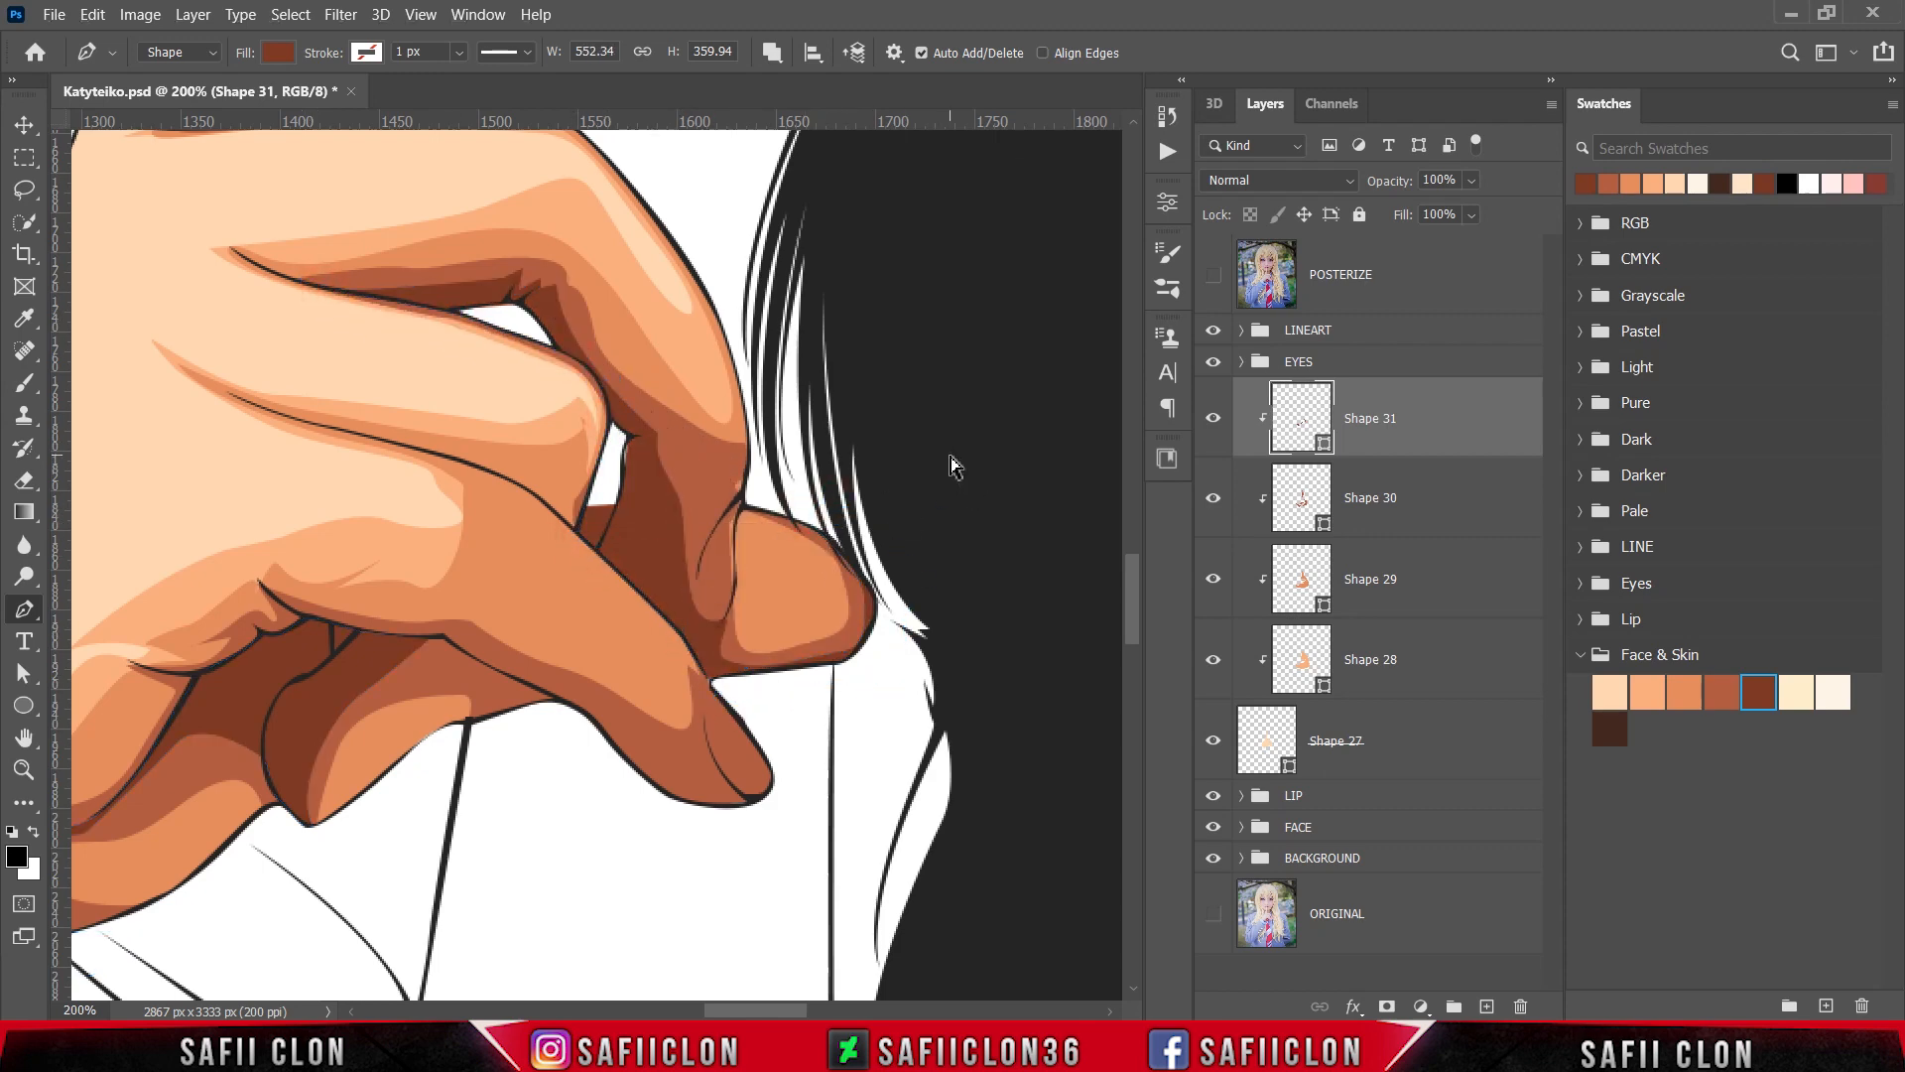
# Step: Examine the shaded hand in the context of the whole portrait
pyautogui.hotkey('ctrl', '-')
pyautogui.hotkey('ctrl', '-')
pyautogui.hotkey('ctrl', '-')
pyautogui.hotkey('ctrl', '-')
pyautogui.hotkey('ctrl', '-')
pyautogui.hotkey('ctrl', '+')
pyautogui.hotkey('ctrl', '+')
pyautogui.hotkey('ctrl', '+')
pyautogui.scroll(-1, 883, 520)
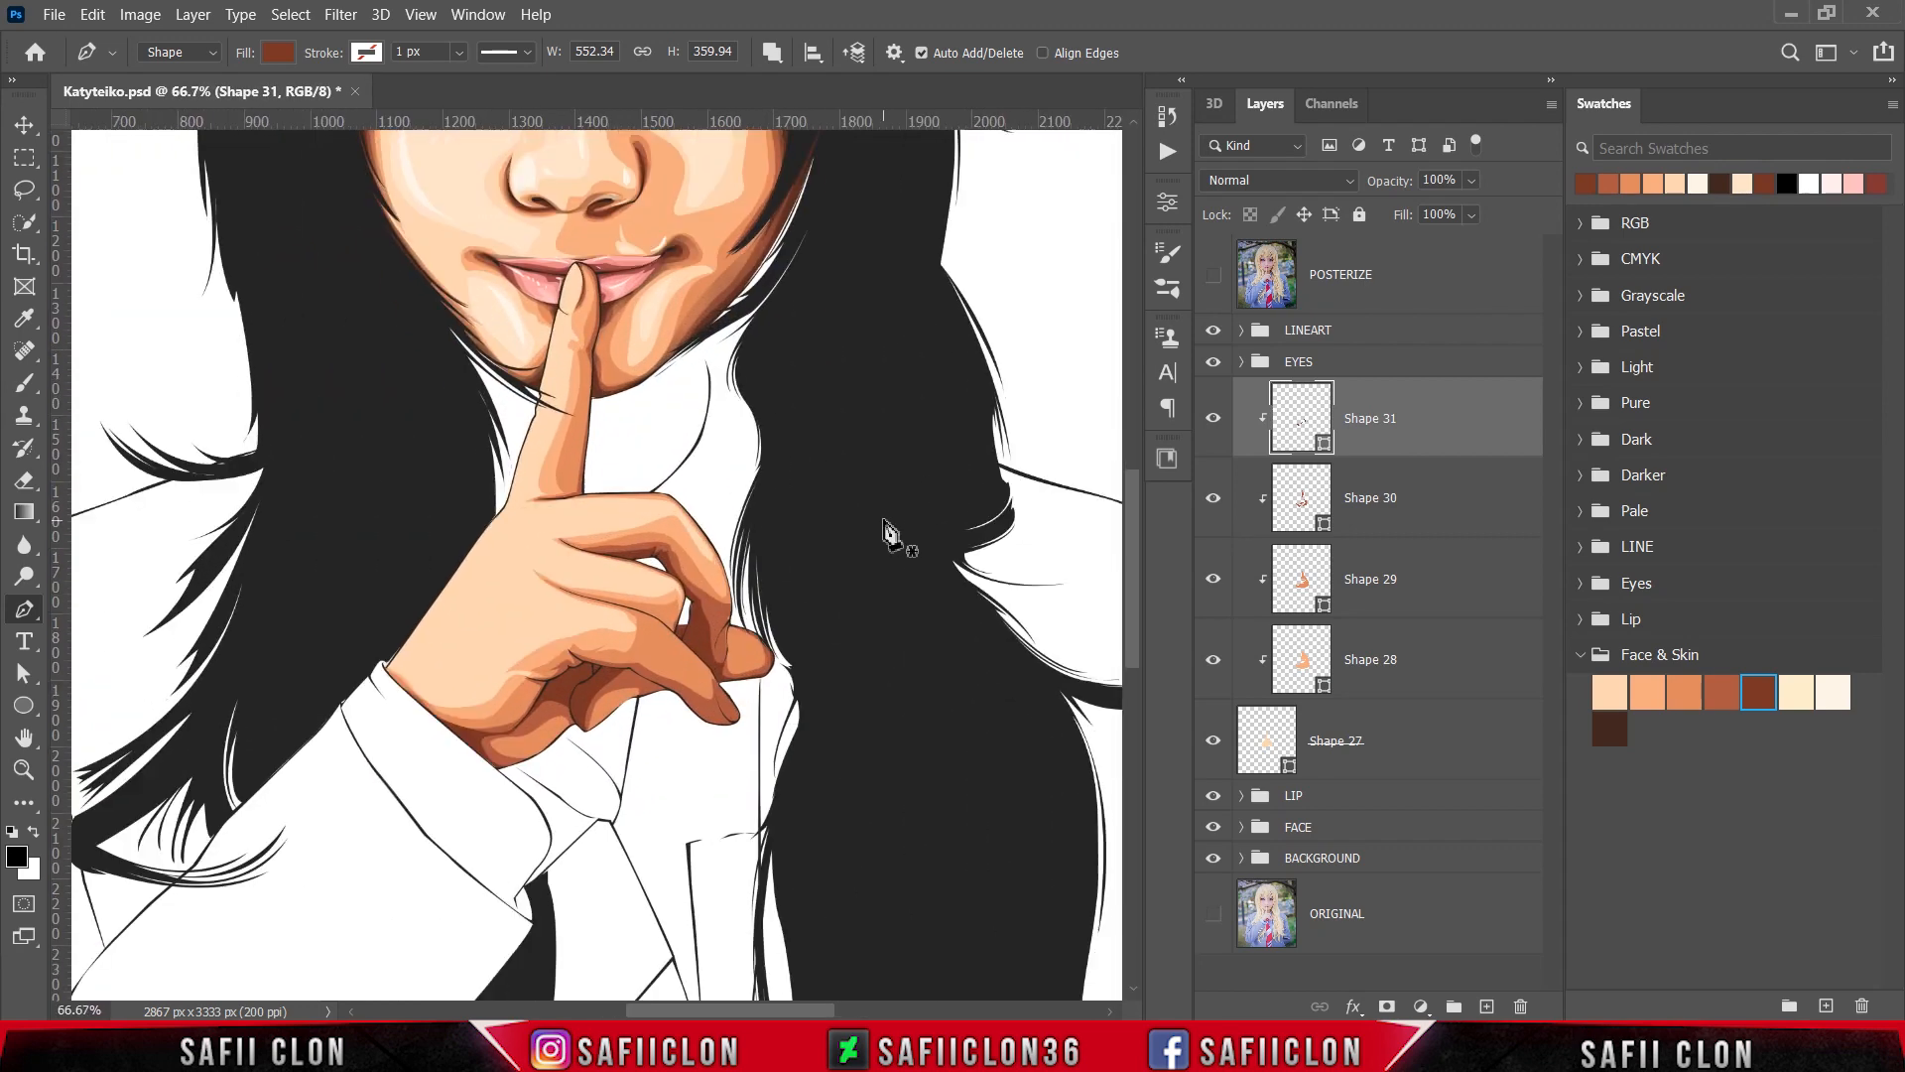
pyautogui.scroll(-3, 886, 531)
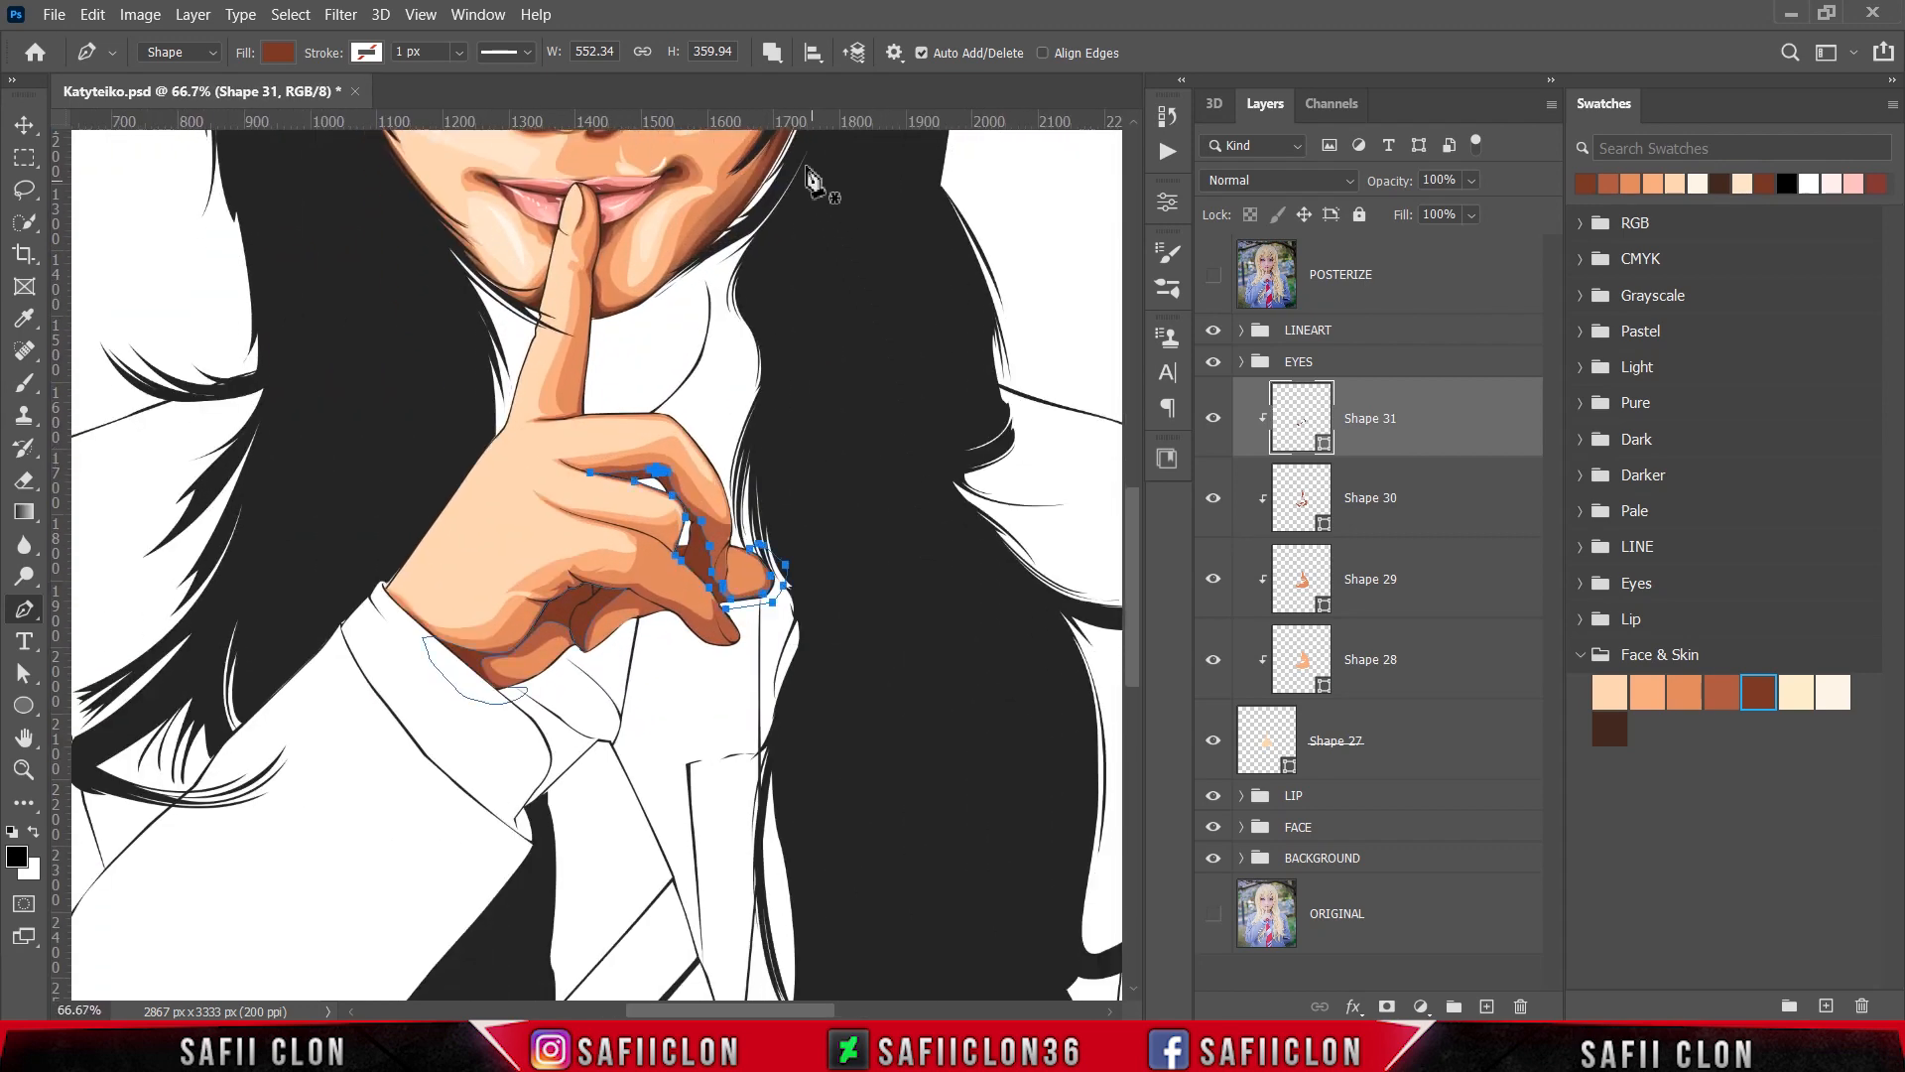
# Step: Set the path operation to New Layer and start a deeper shadow shape in the hollow under the palm, following the POSTERIZE reference
pyautogui.click(772, 53)
pyautogui.click(805, 88)
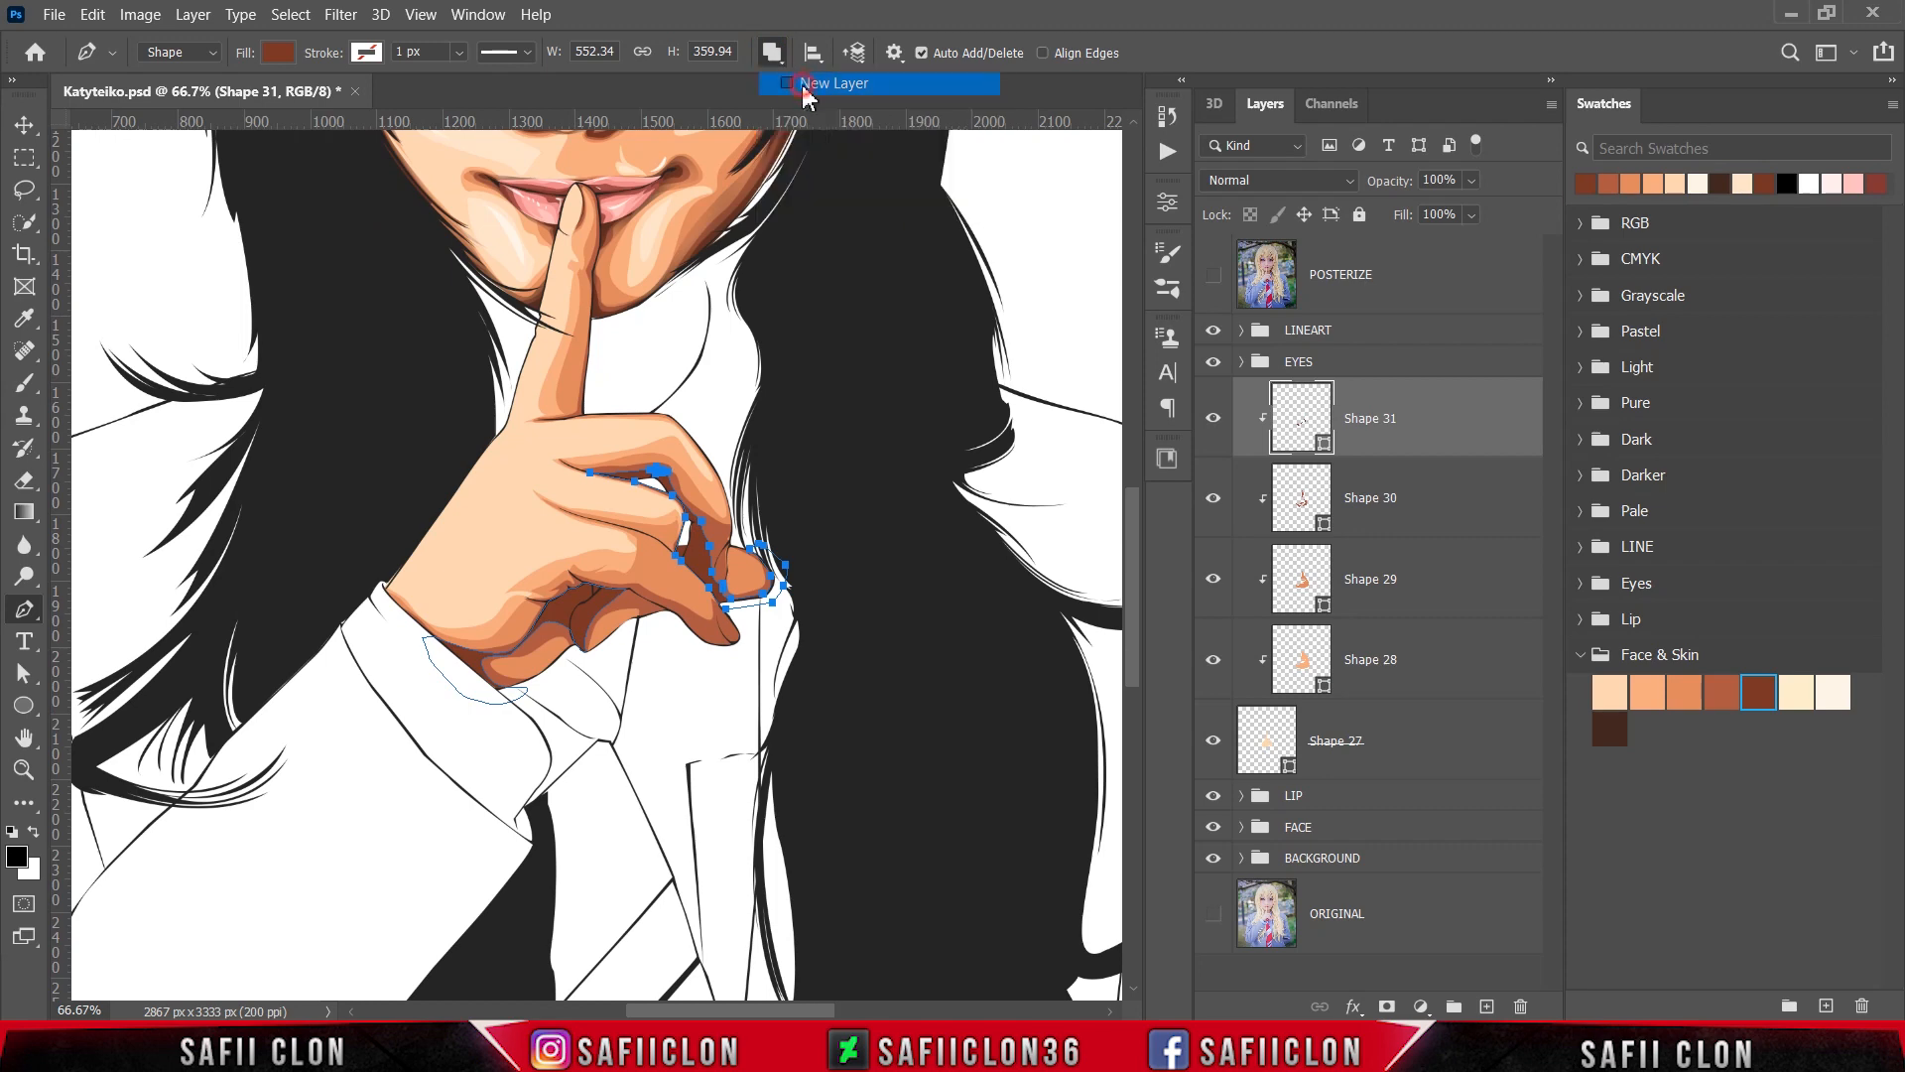
pyautogui.hotkey('ctrl', '+')
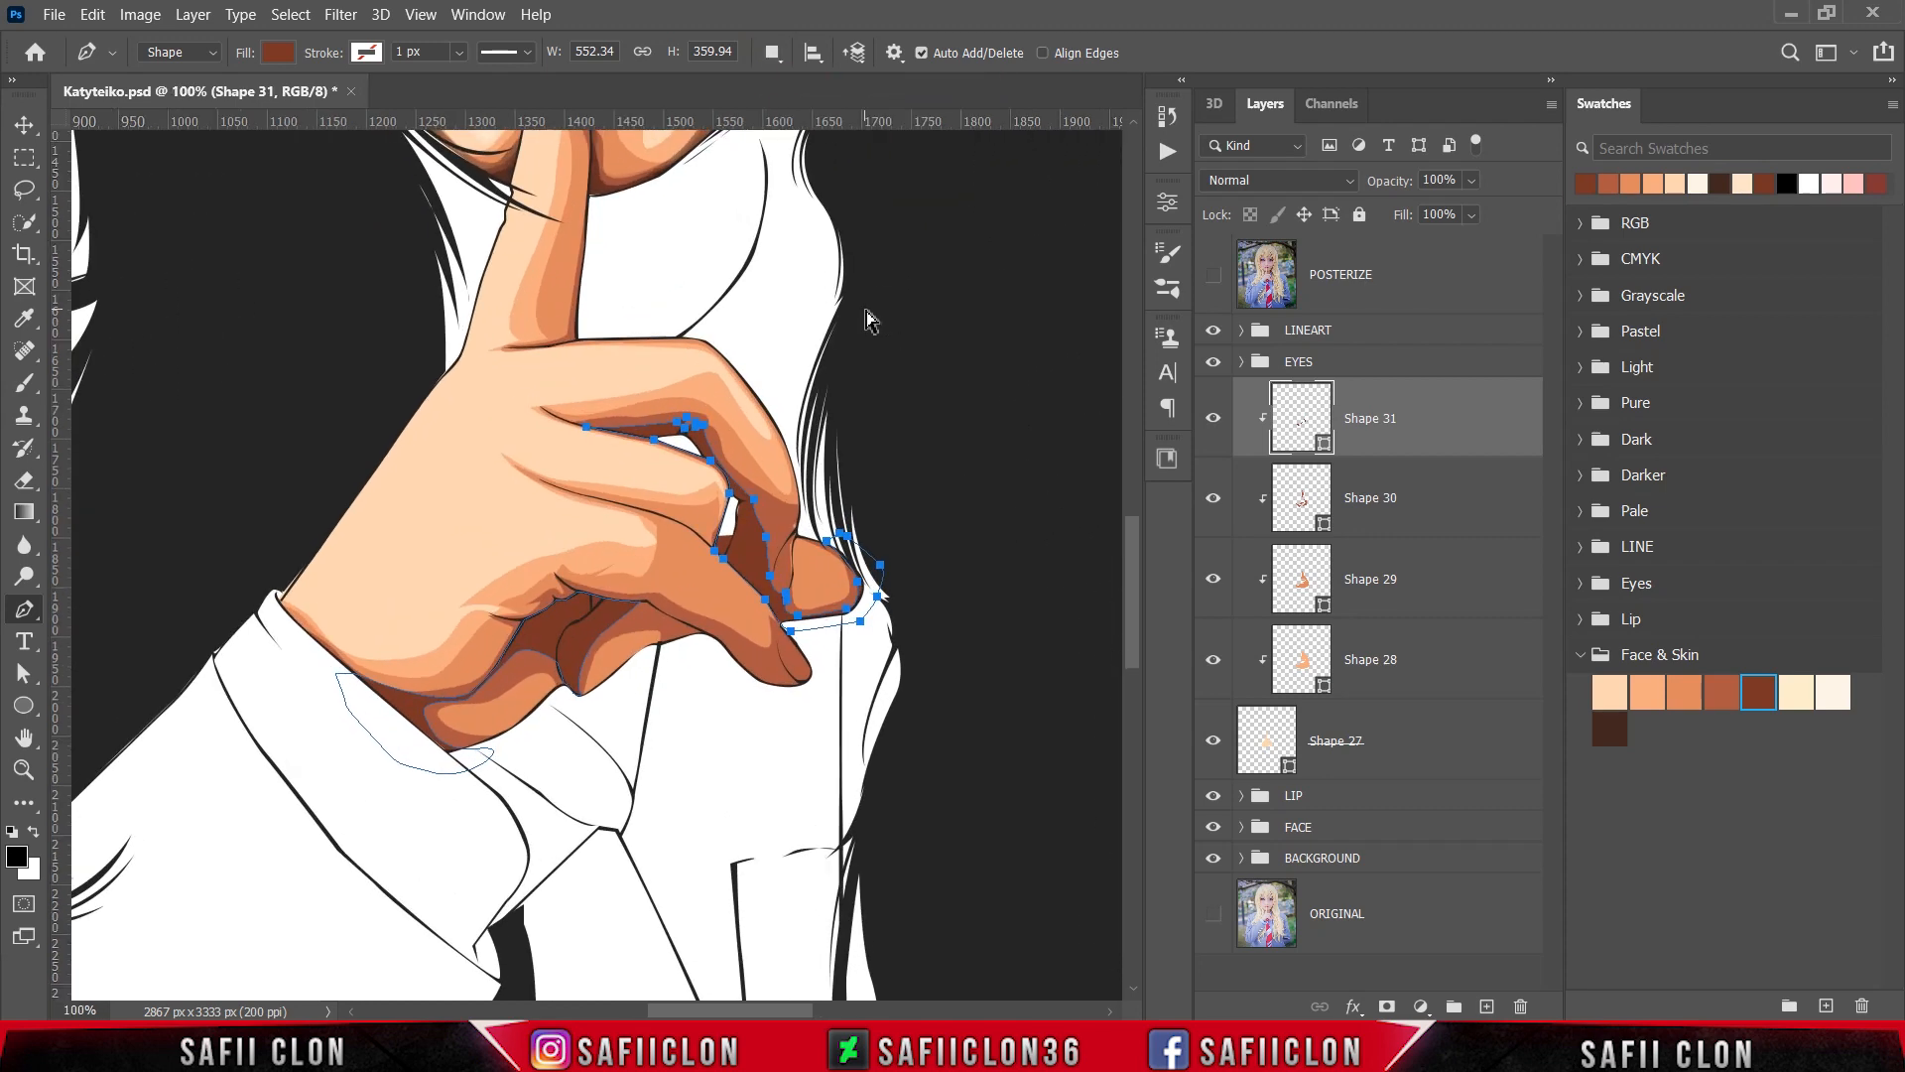
pyautogui.hotkey('ctrl', '+')
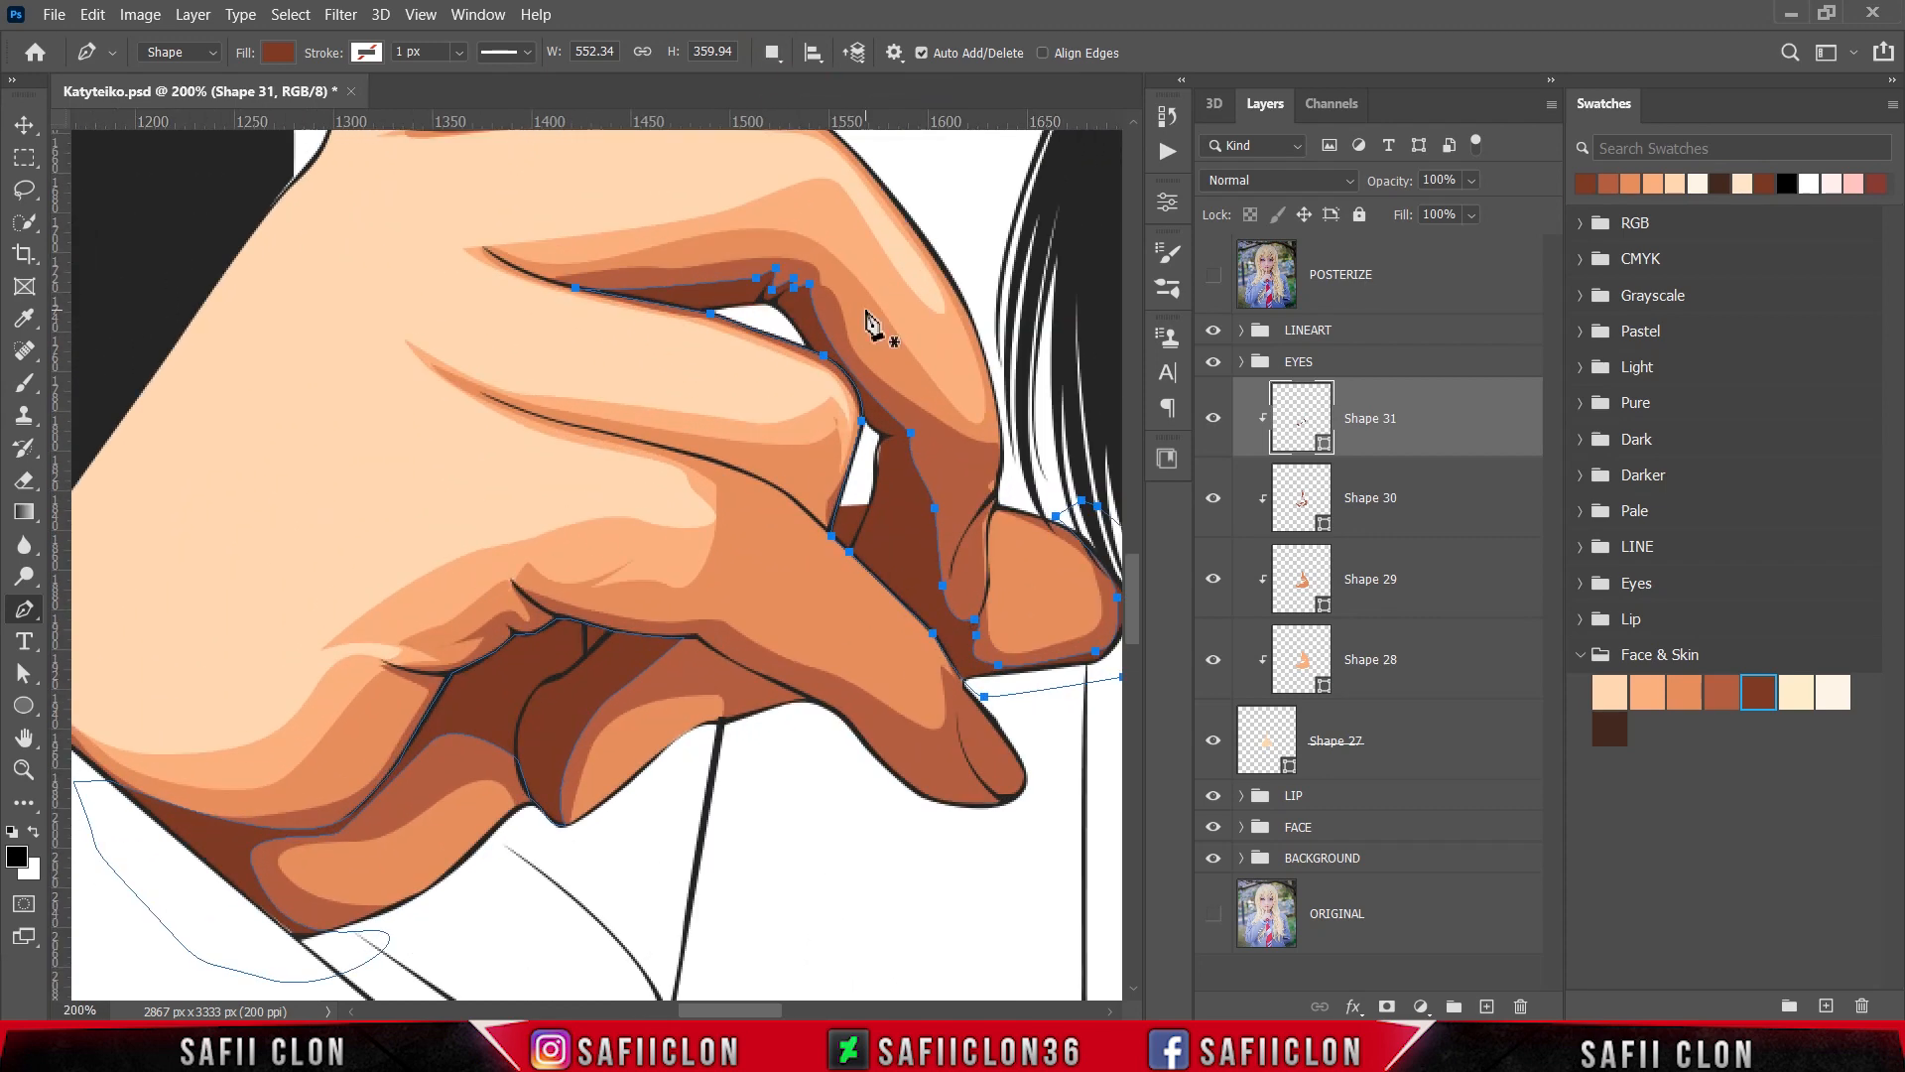
pyautogui.click(1212, 276)
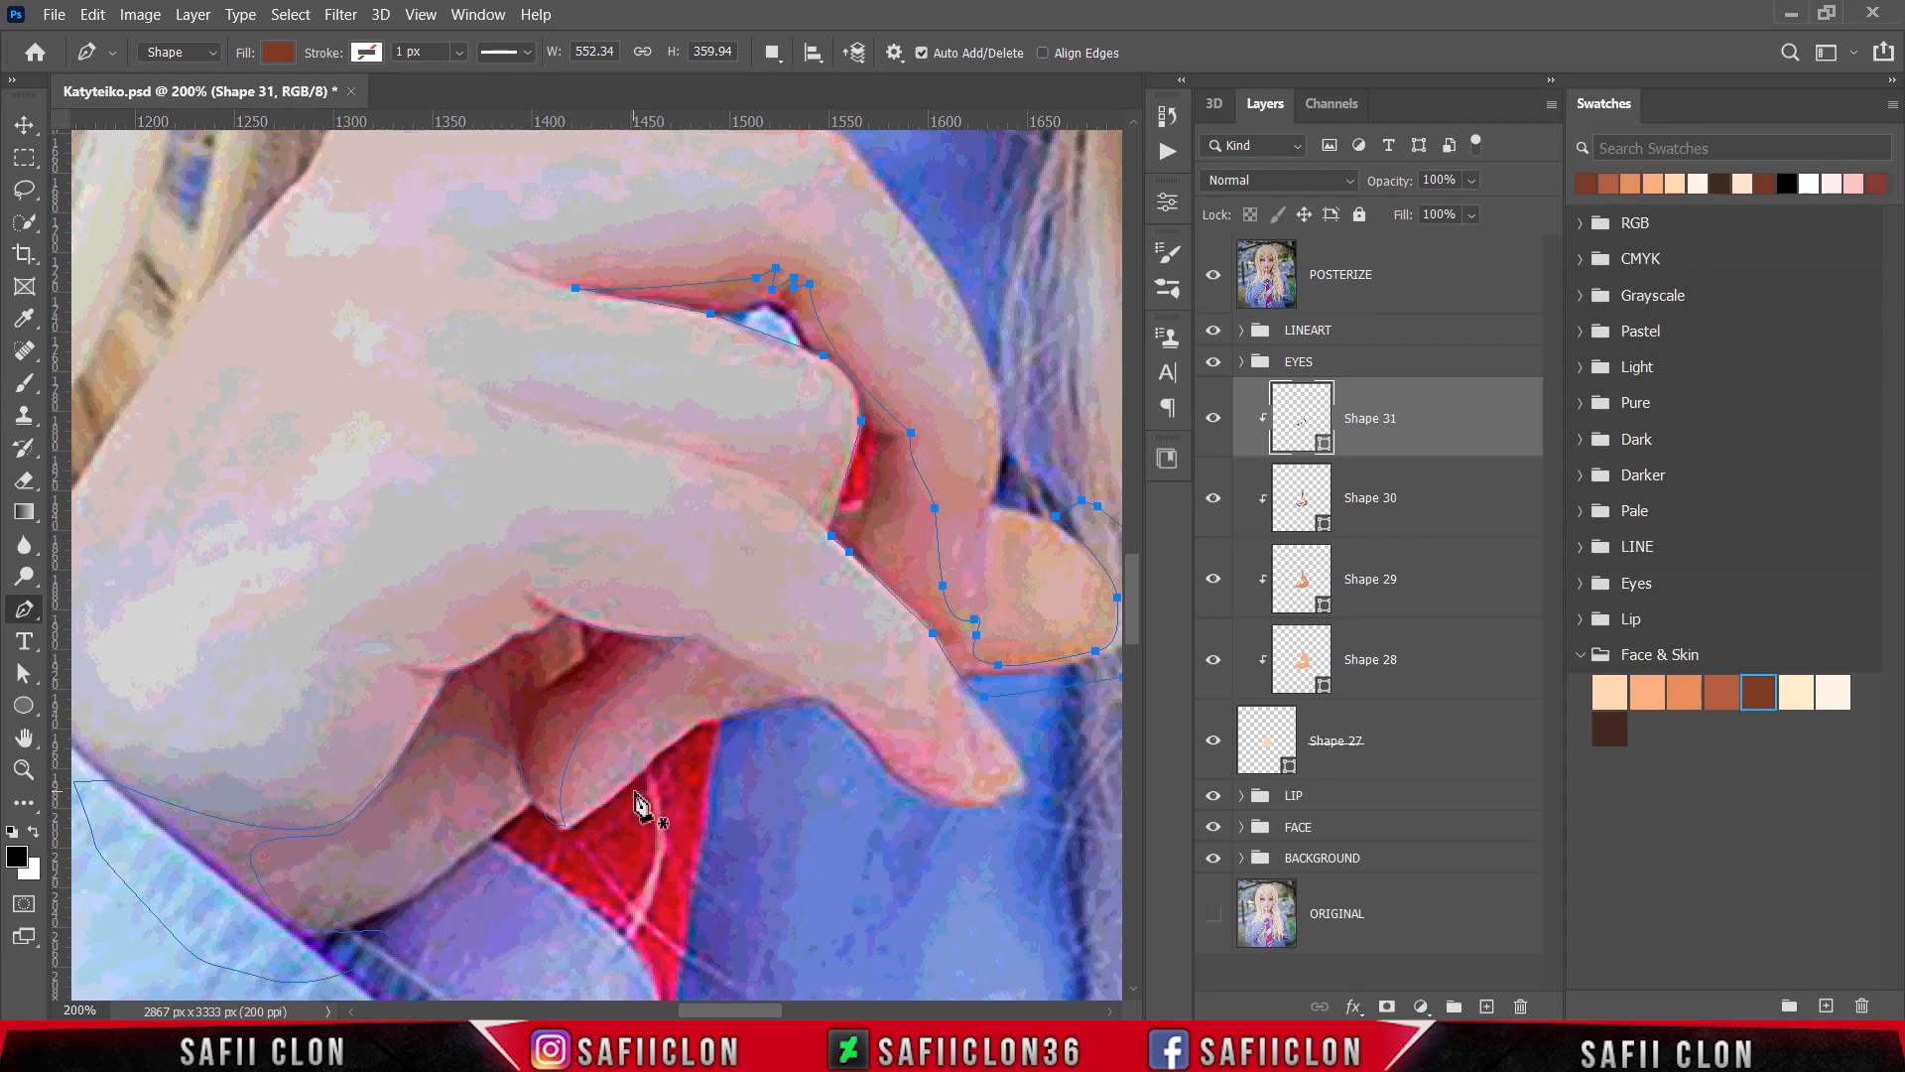
pyautogui.click(524, 828)
pyautogui.moveTo(521, 767); pyautogui.dragTo(516, 751)
pyautogui.click(500, 706)
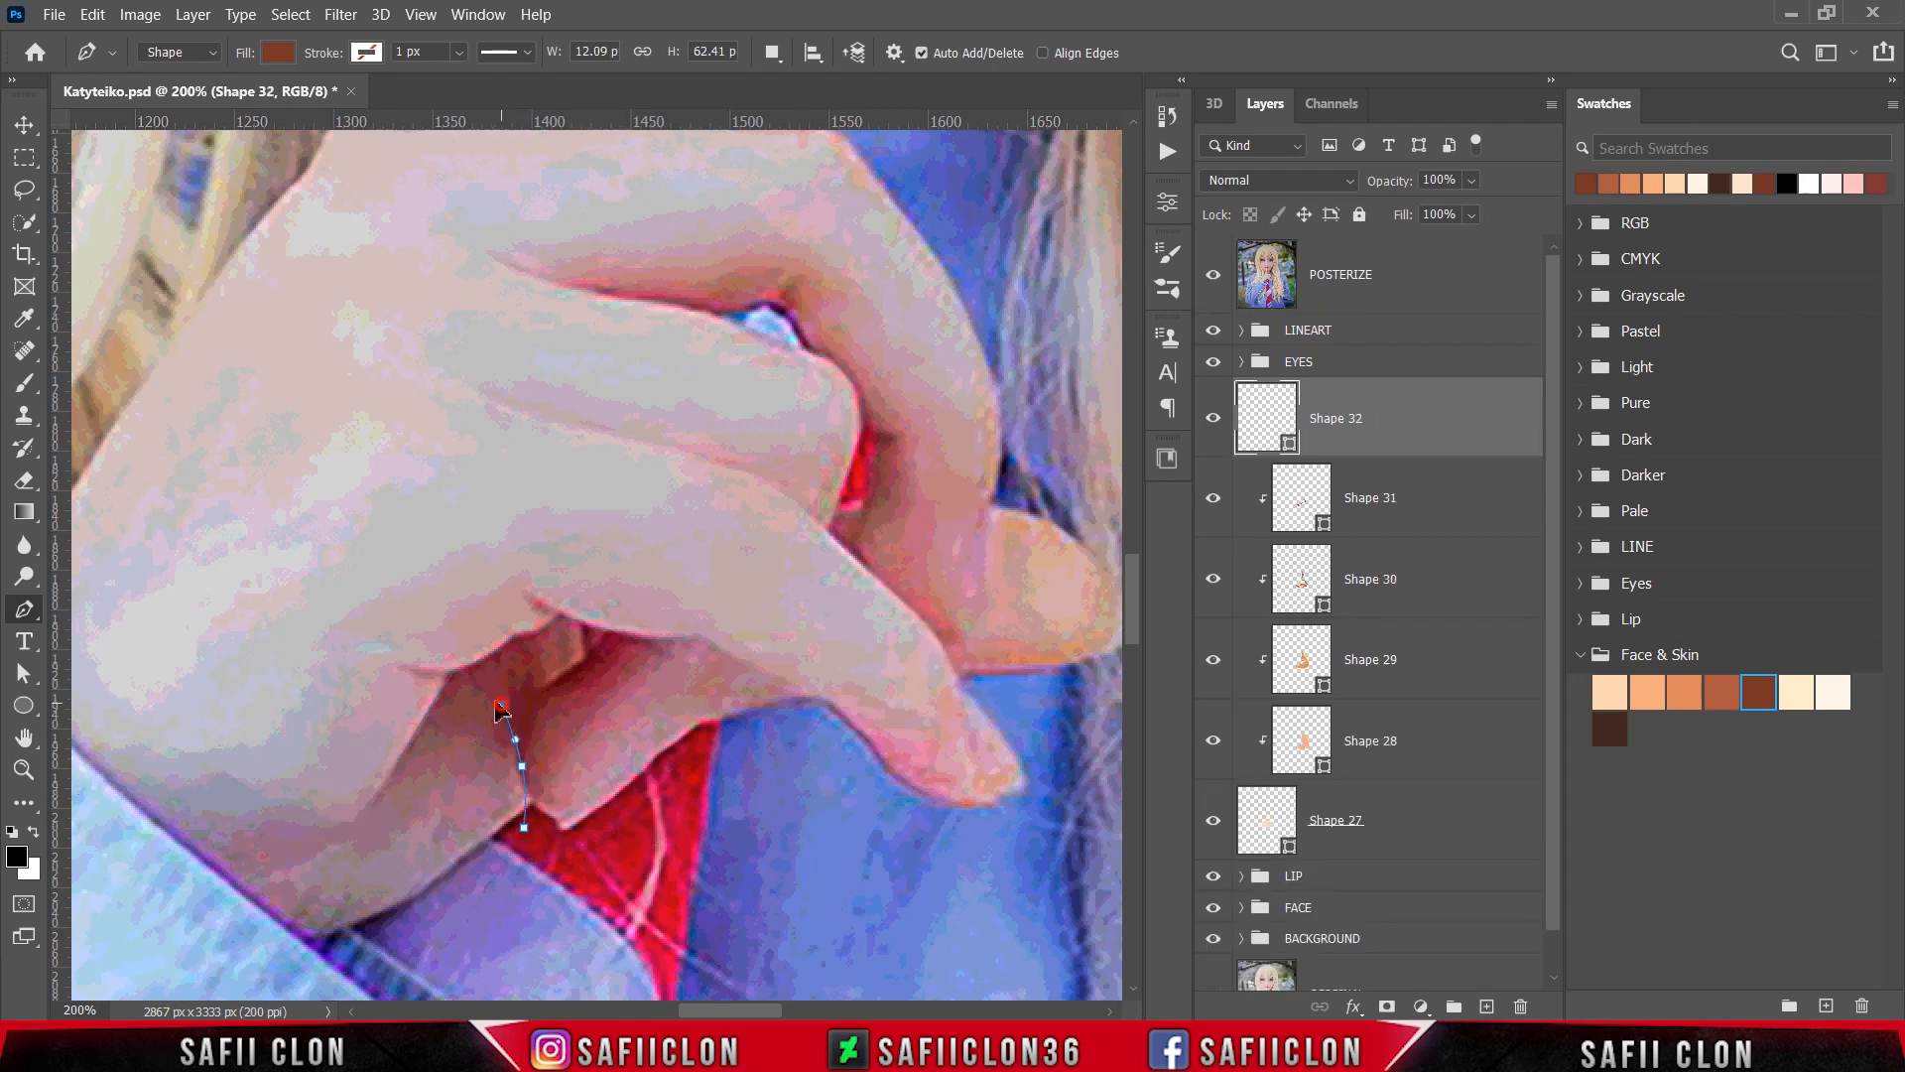
# Step: Trace the deeper shadow across the palm hollow to its tapered lower end and back up along the palm crease
pyautogui.click(1214, 274)
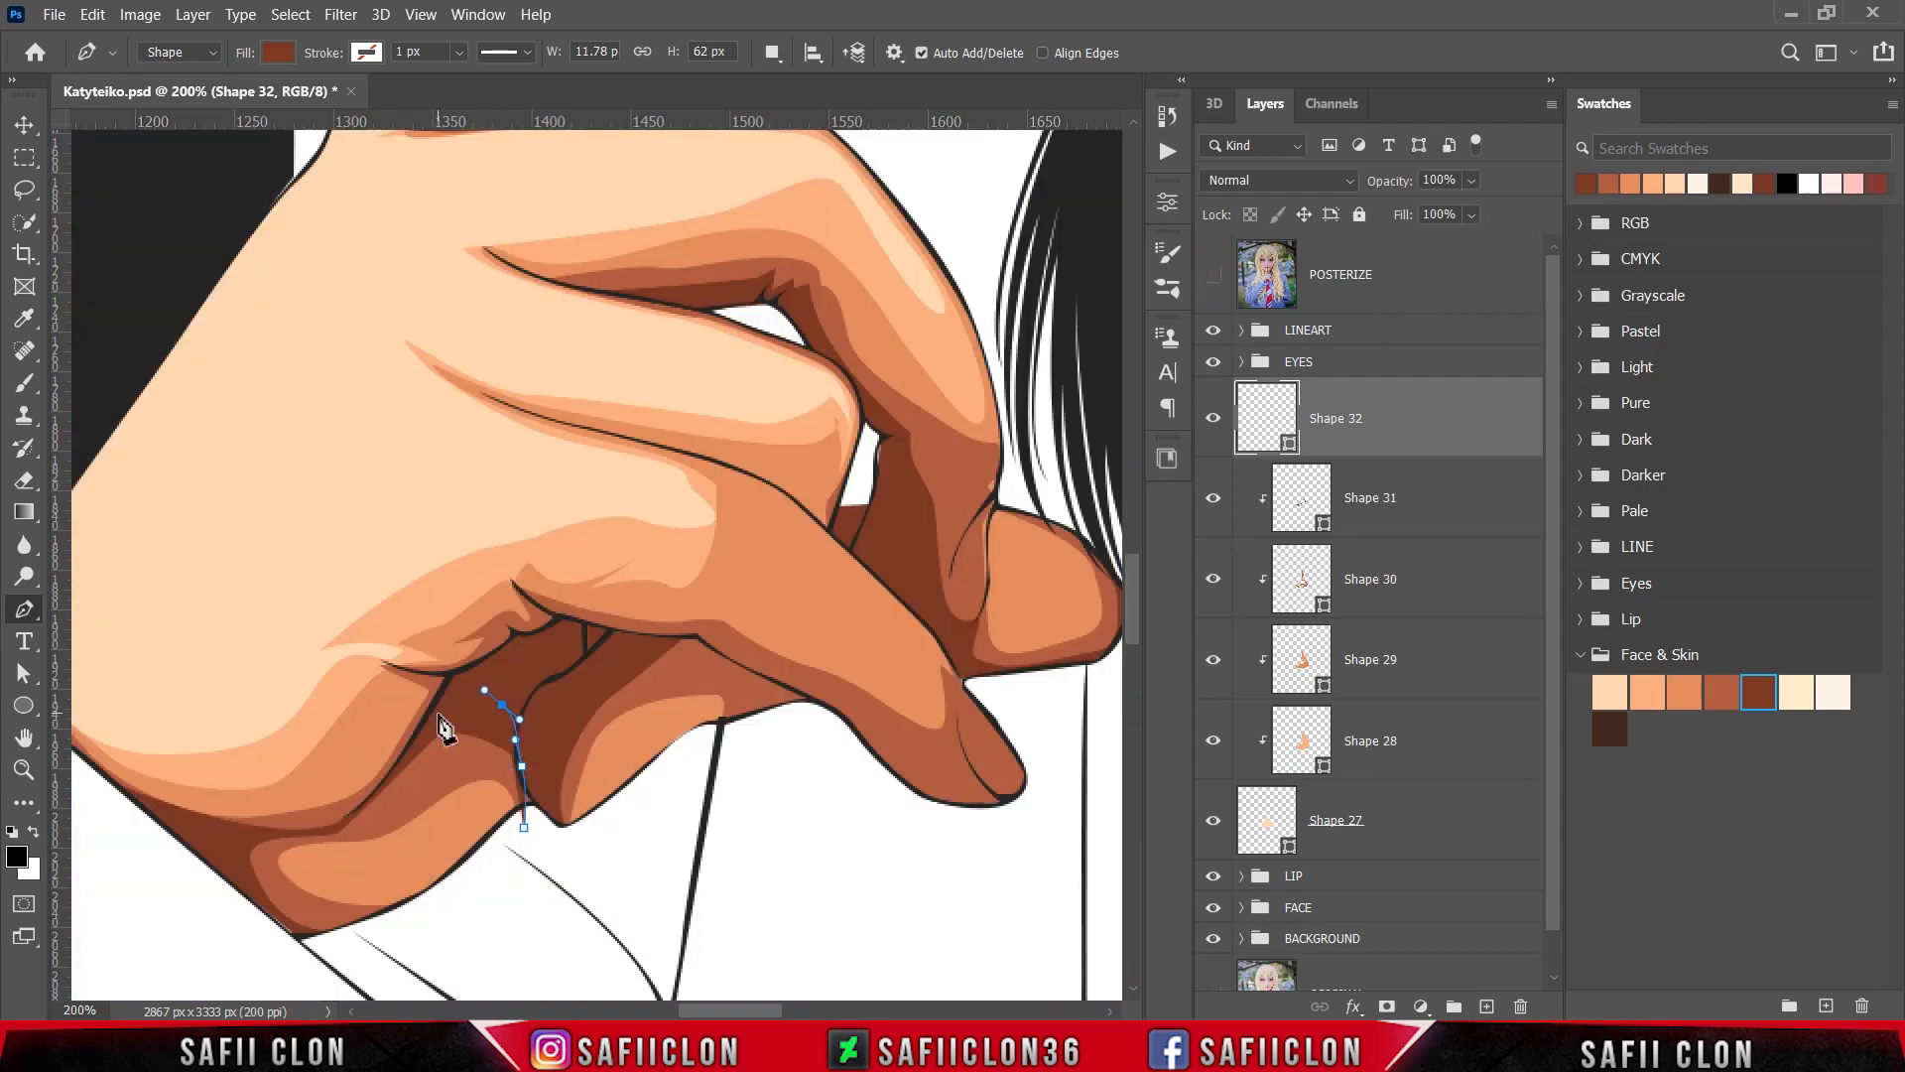
pyautogui.moveTo(437, 715); pyautogui.dragTo(422, 729)
pyautogui.click(403, 746)
pyautogui.click(448, 677)
pyautogui.moveTo(488, 660); pyautogui.dragTo(513, 631)
pyautogui.click(1214, 274)
pyautogui.click(557, 618)
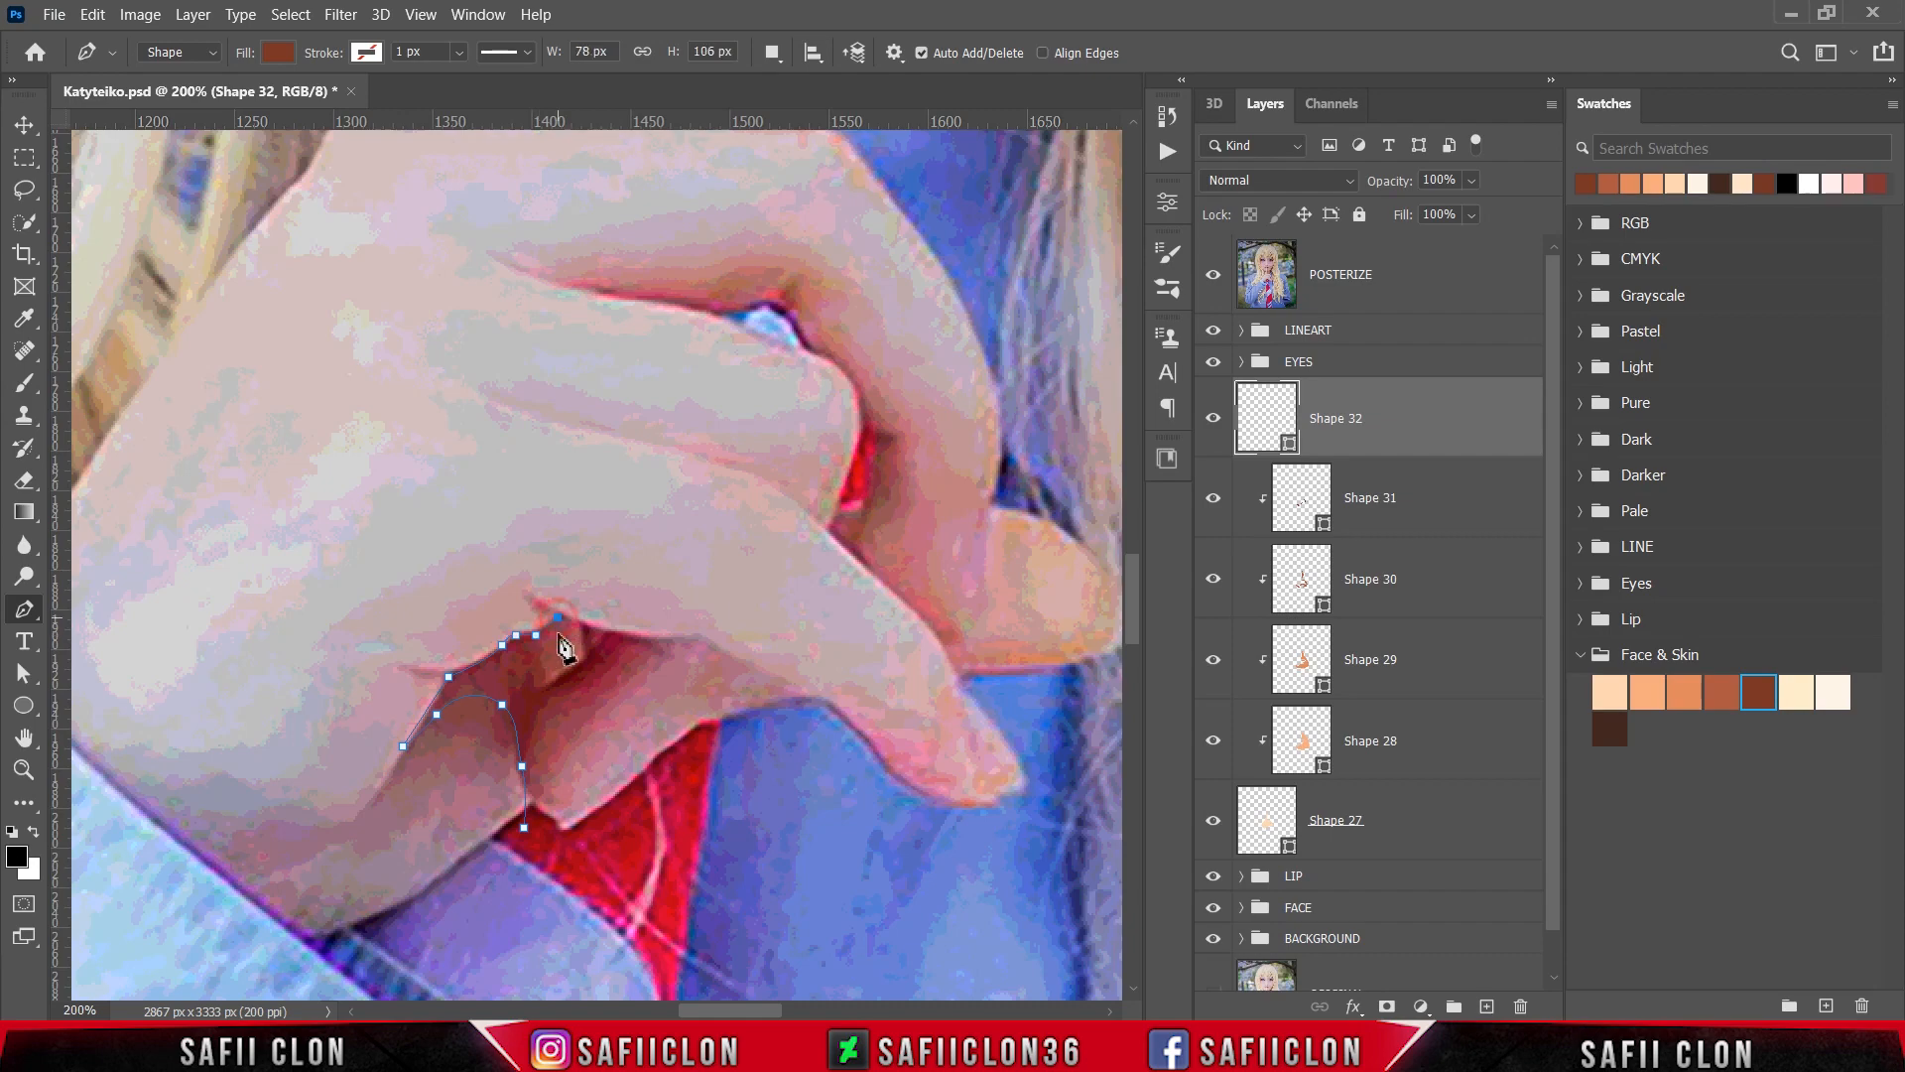
# Step: Trace the deeper shadow around the small lighter fold beneath the palm crease, leaving that fold outside the shape
pyautogui.click(1213, 274)
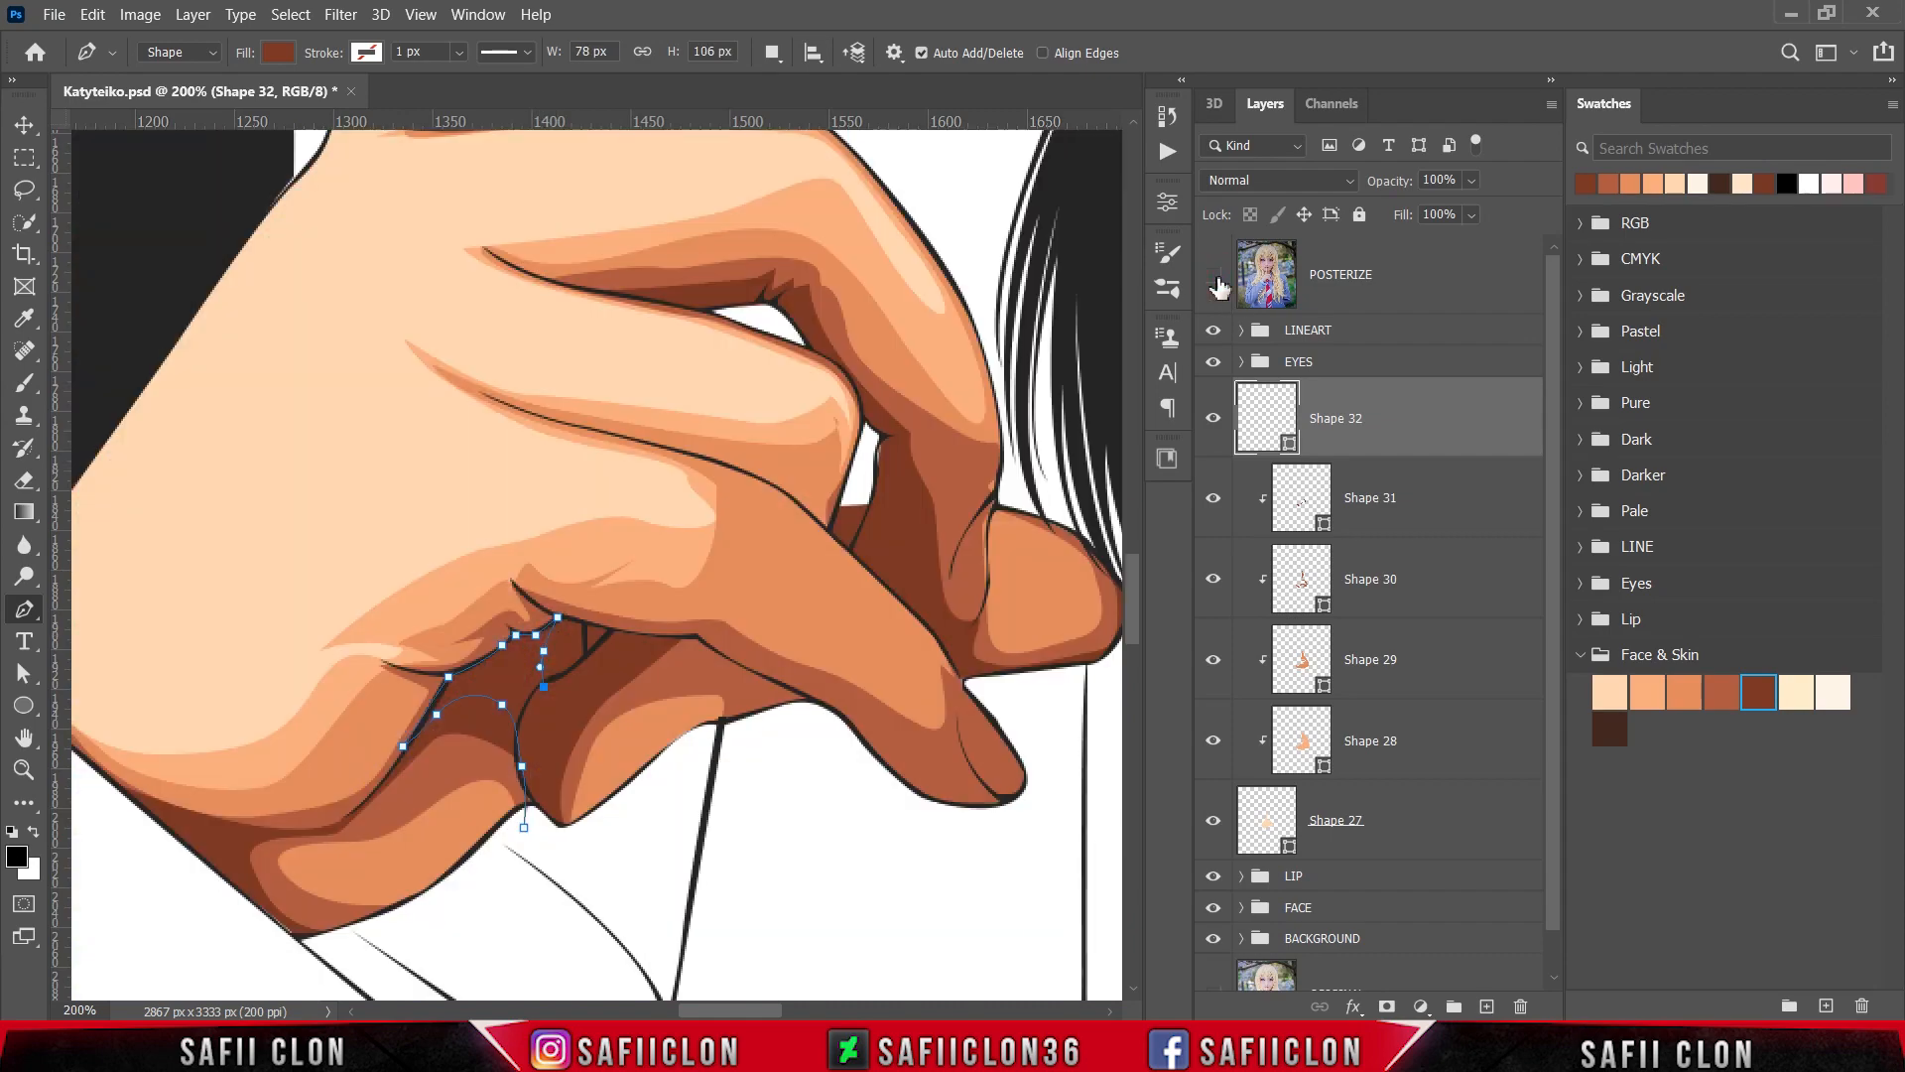
pyautogui.click(568, 675)
pyautogui.click(582, 659)
pyautogui.click(573, 617)
pyautogui.click(615, 629)
# Step: Extend the deeper shadow along the crease, then down the inner edge of the curled finger, and close the shape at its base
pyautogui.click(1213, 274)
pyautogui.click(1213, 274)
pyautogui.click(665, 637)
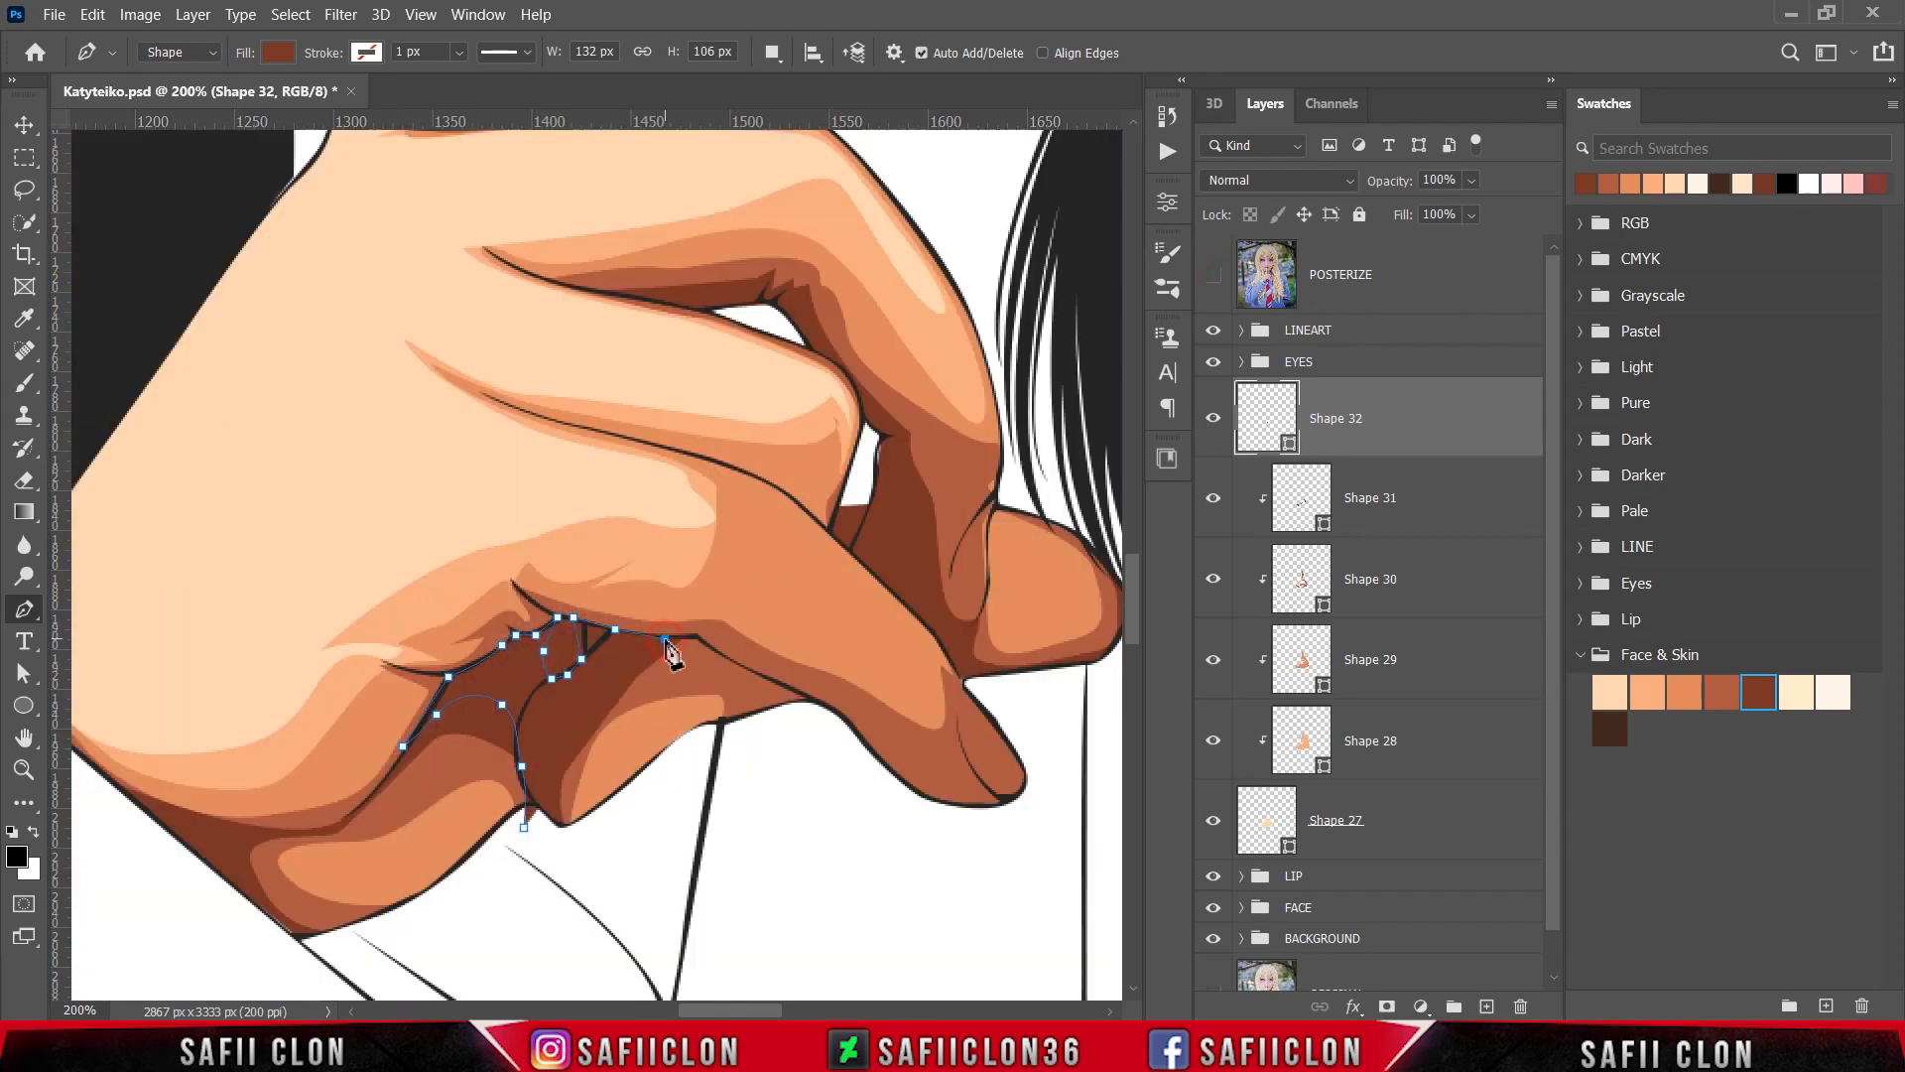
pyautogui.moveTo(582, 722)
pyautogui.mouseDown()
pyautogui.moveTo(553, 782)
pyautogui.moveTo(572, 721)
pyautogui.mouseUp()
pyautogui.moveTo(558, 828); pyautogui.dragTo(574, 843)
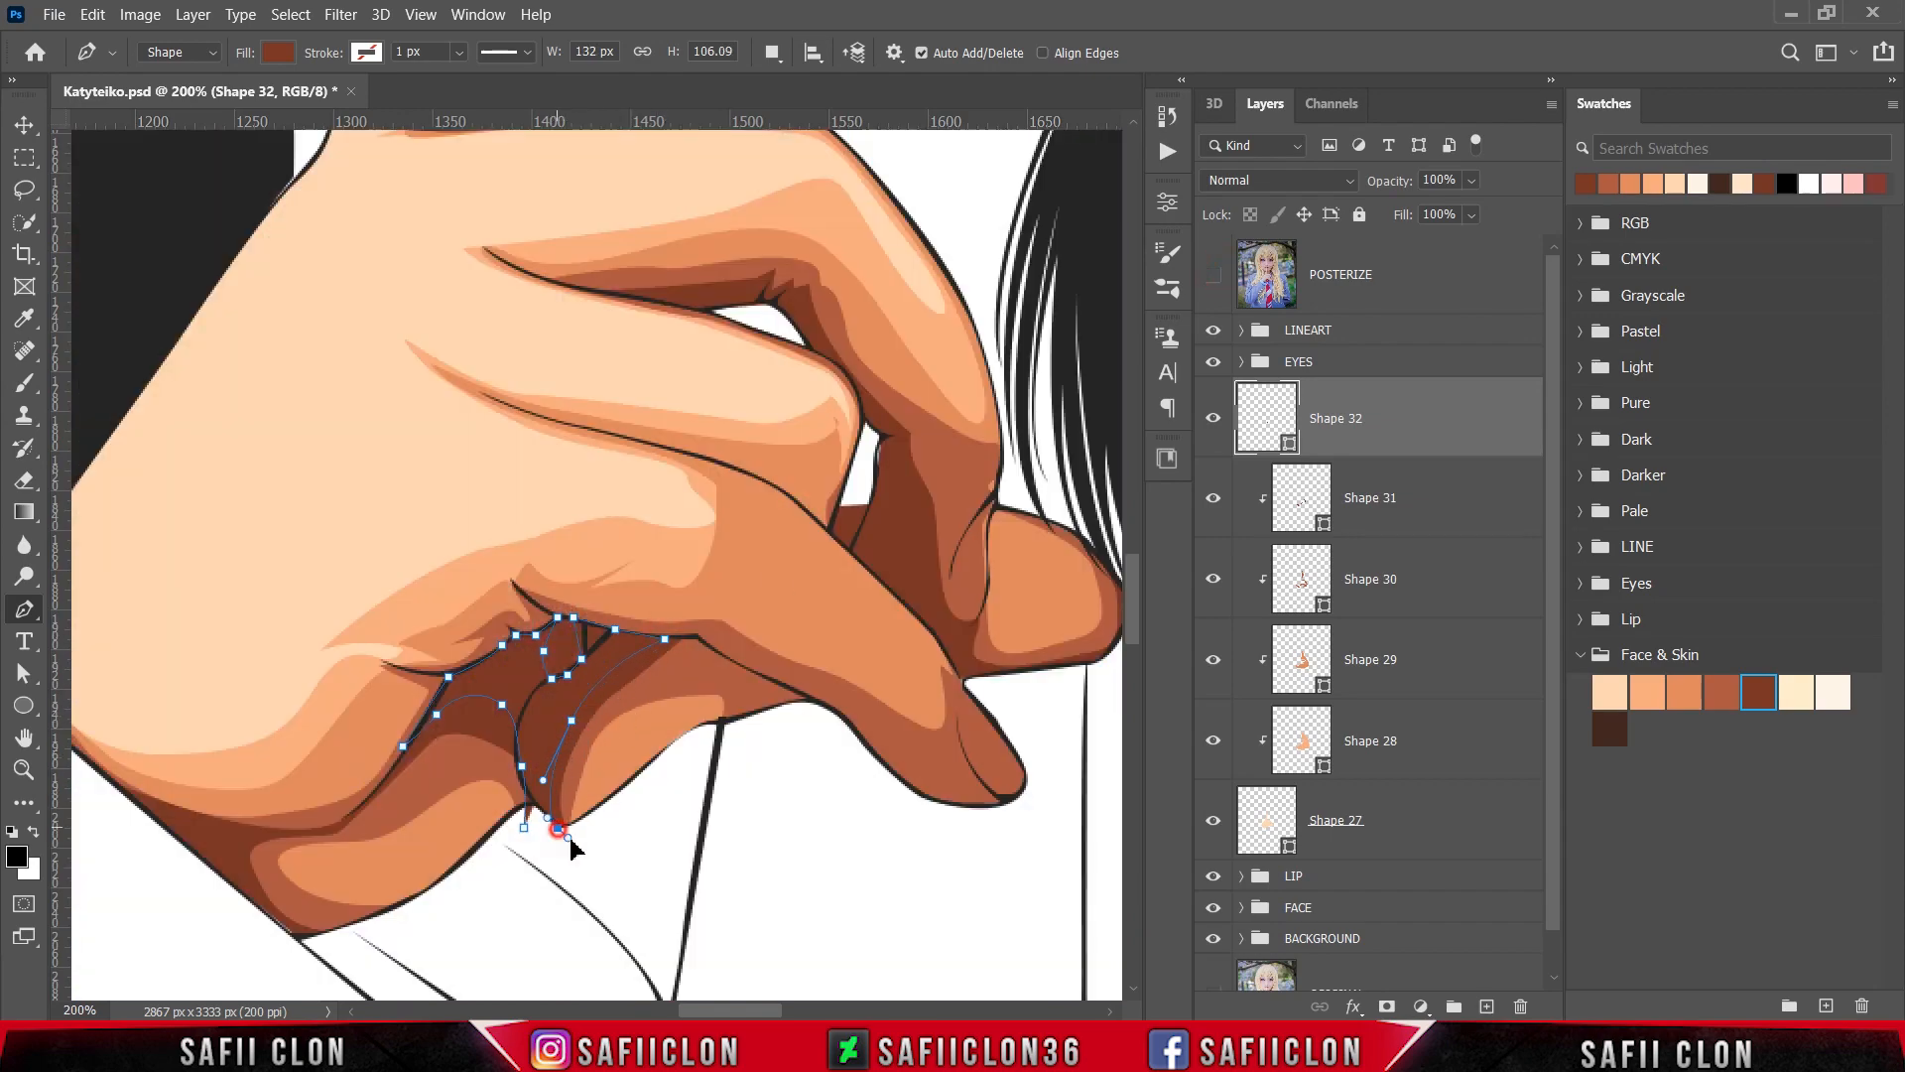
pyautogui.click(524, 830)
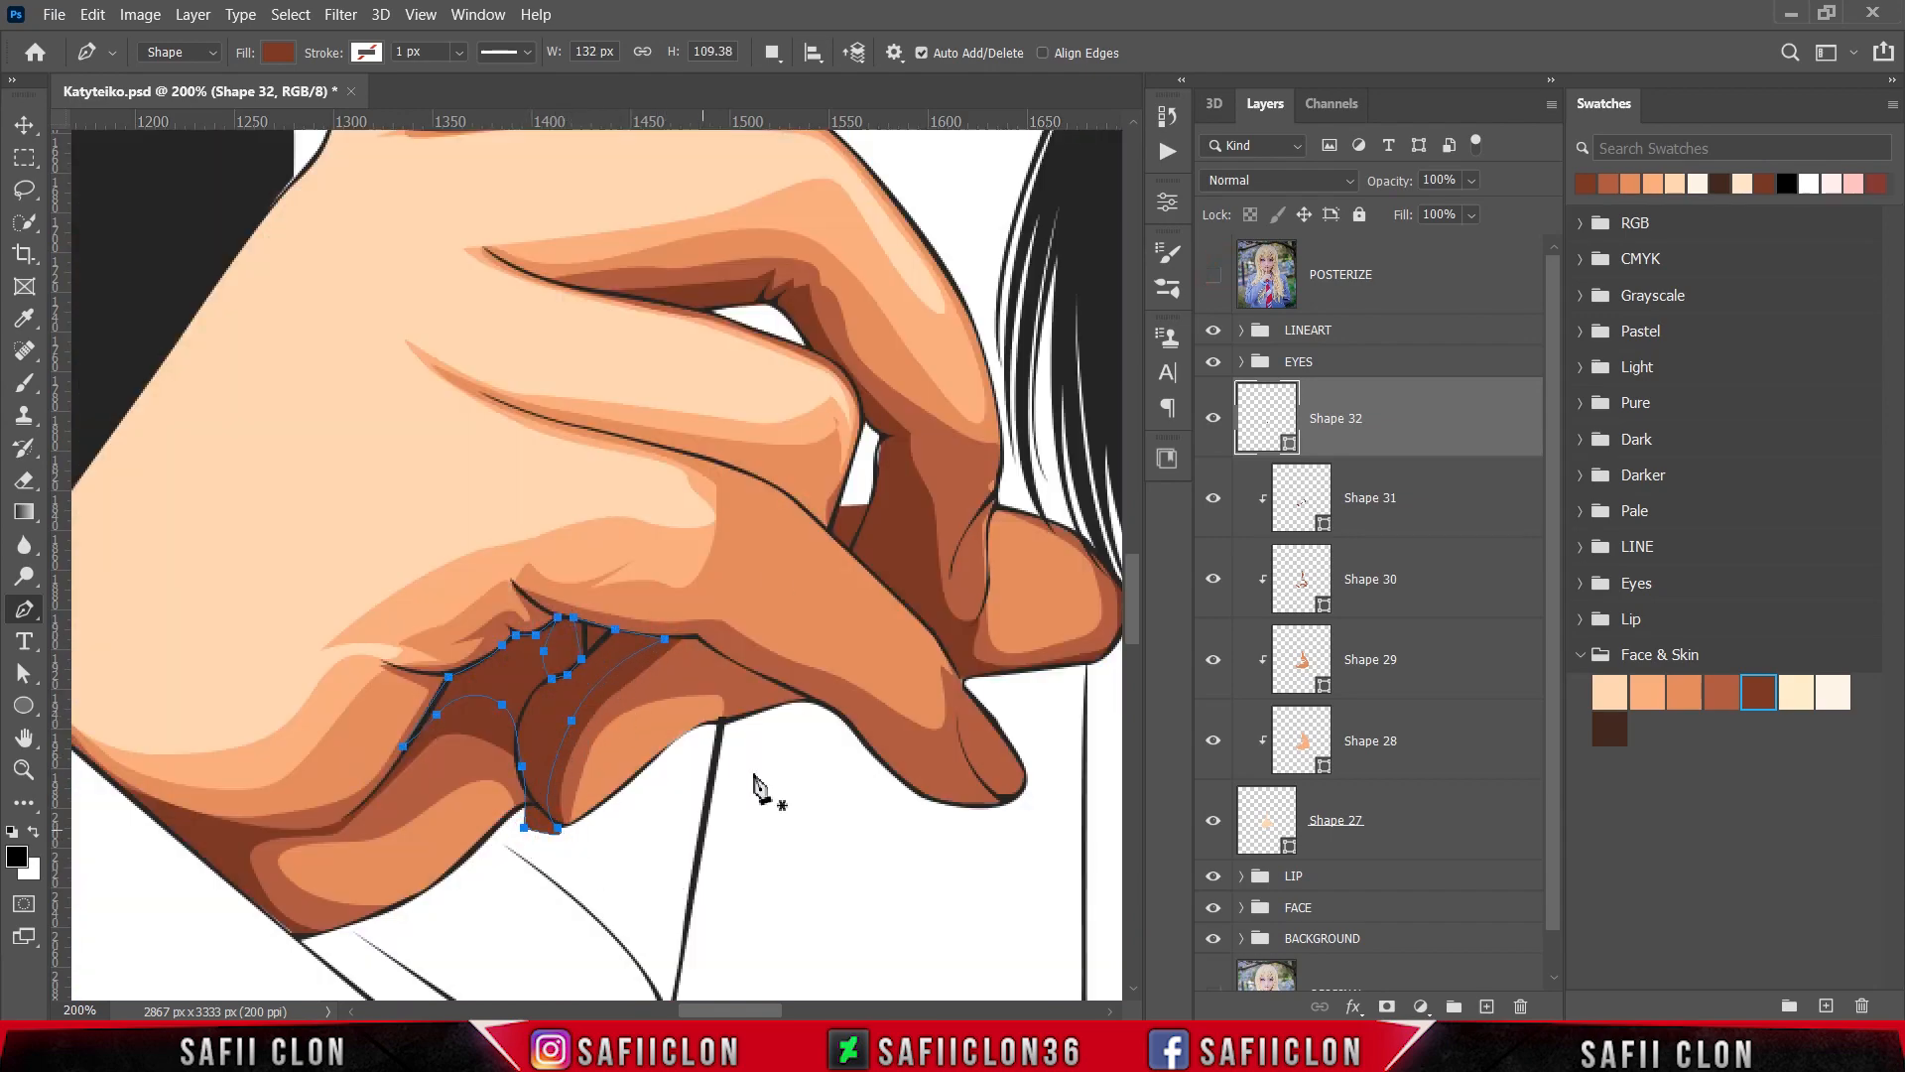
# Step: Recolor the new shadow shape to the deeper brown 5b291d and clip it to the hand base
pyautogui.doubleClick(1292, 447)
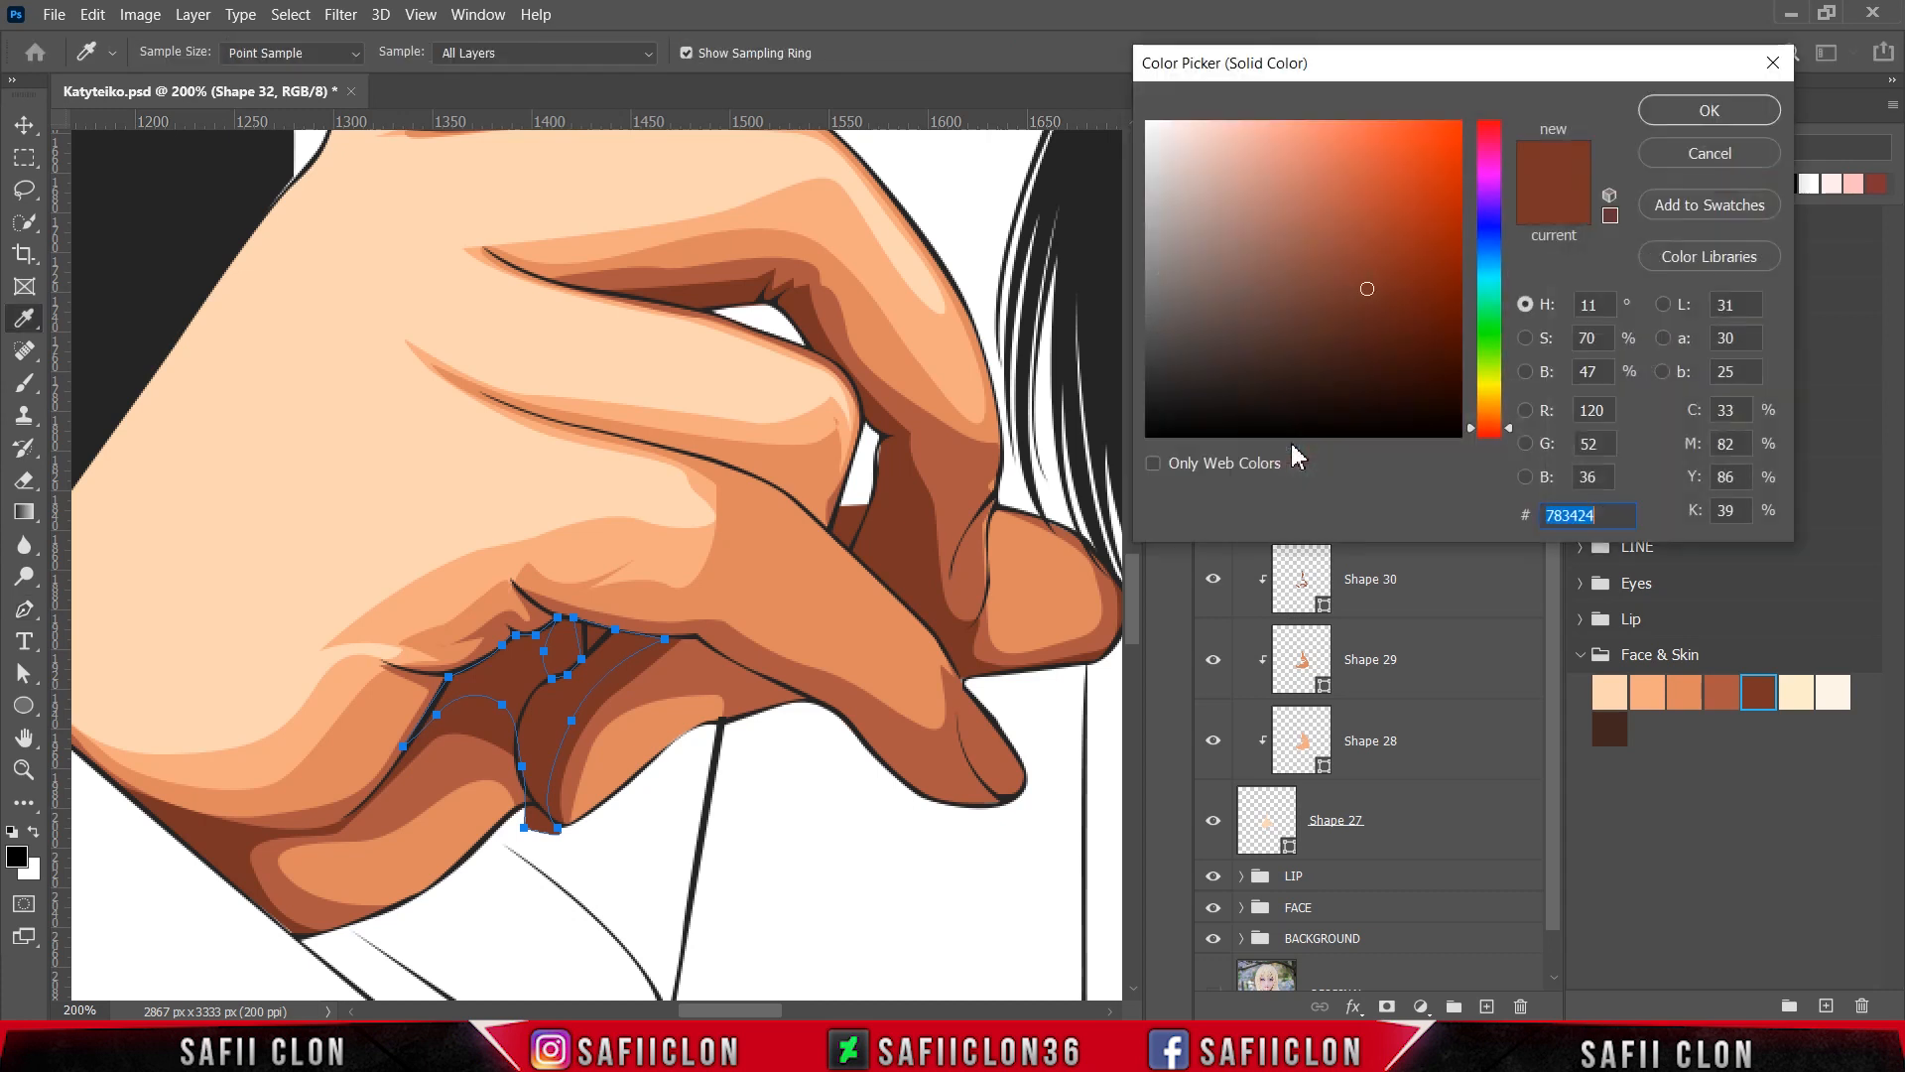
pyautogui.click(1611, 728)
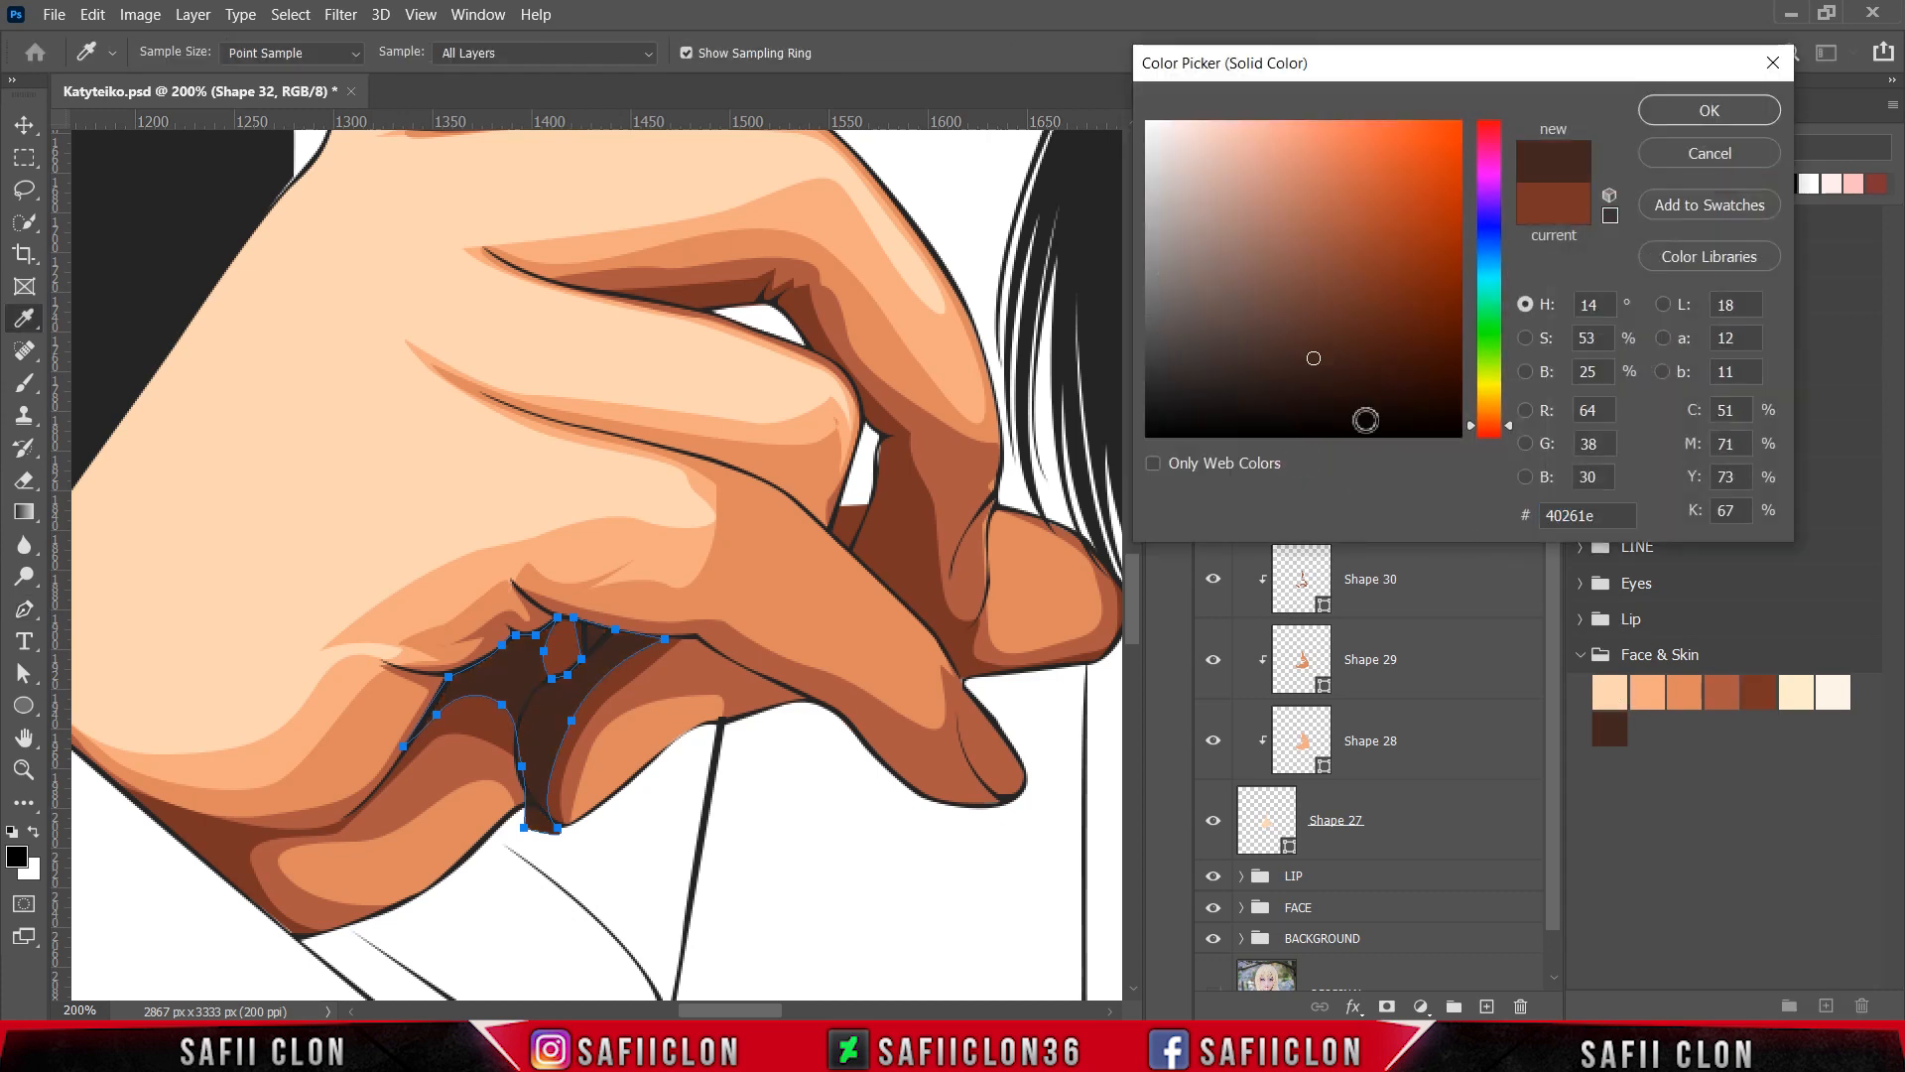
pyautogui.click(1759, 695)
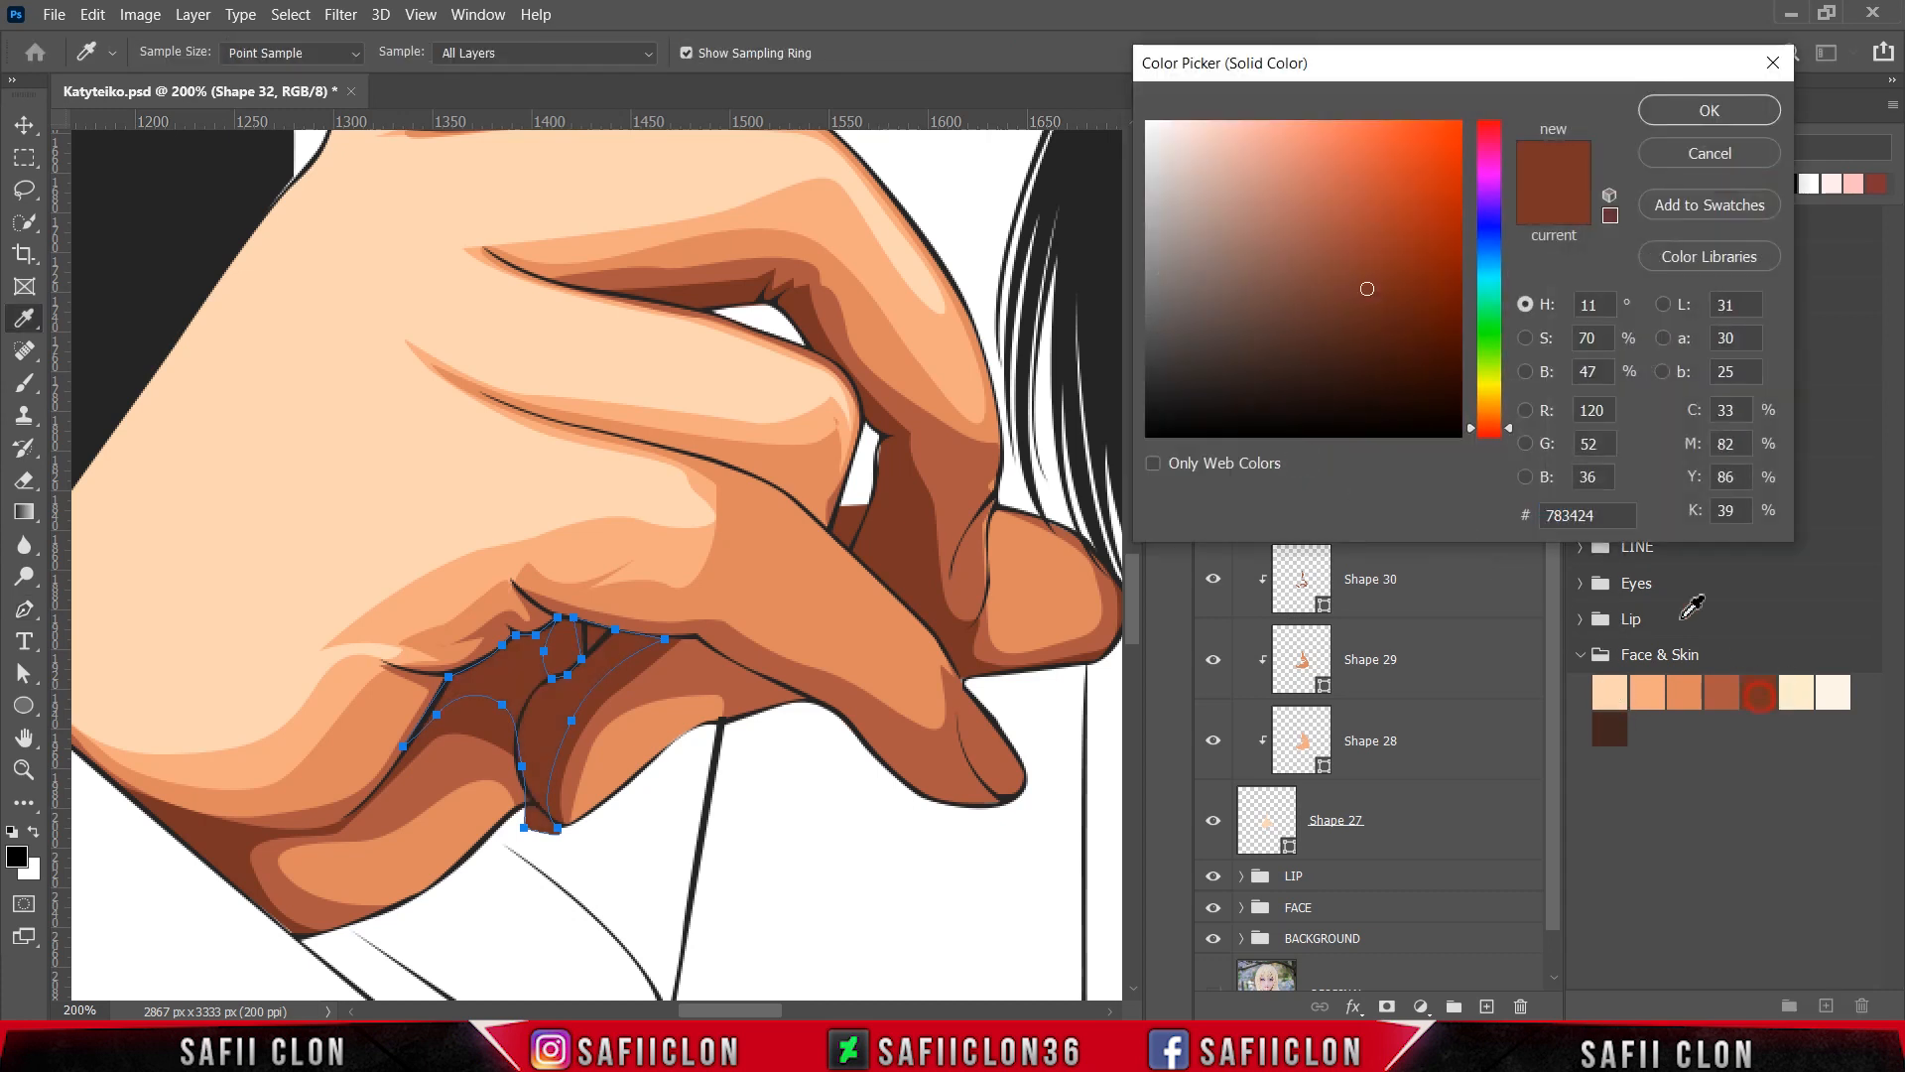
pyautogui.click(1365, 311)
pyautogui.click(1363, 325)
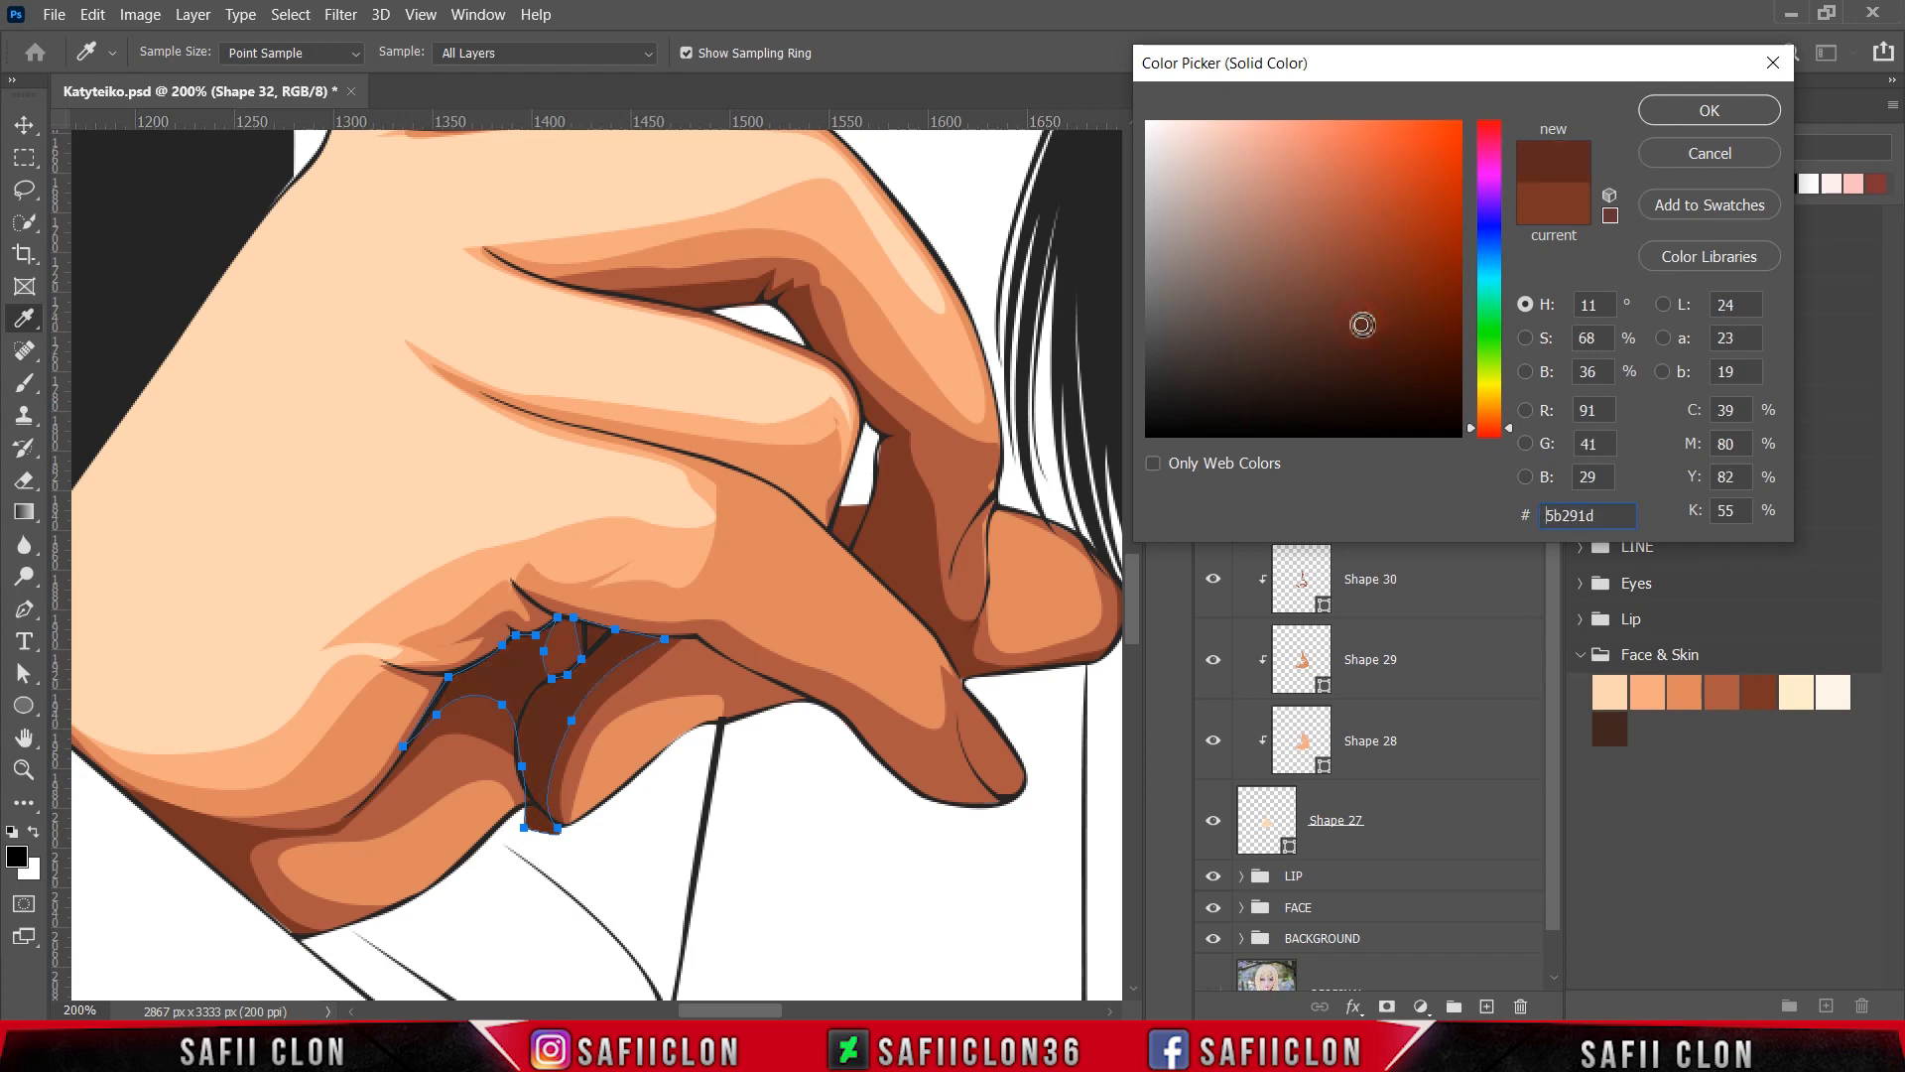
pyautogui.click(1680, 115)
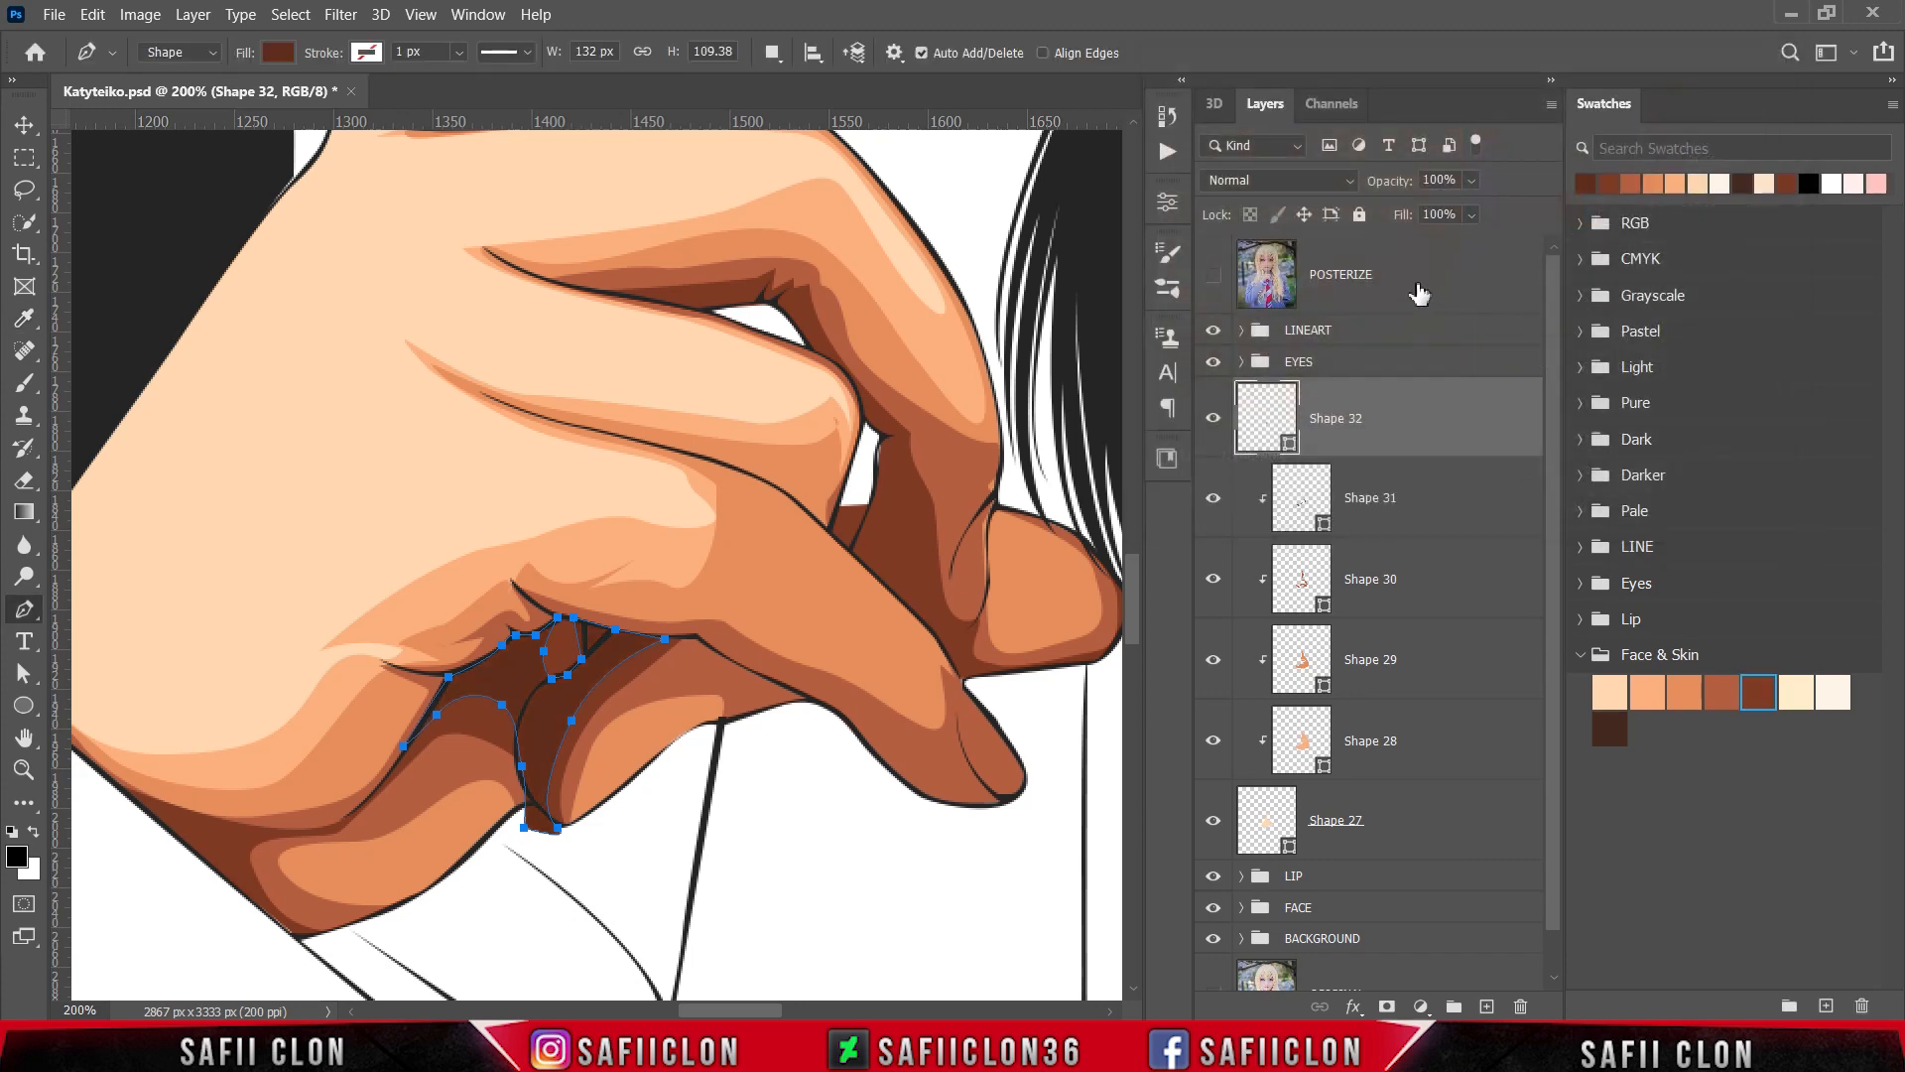
pyautogui.rightClick(1399, 427)
pyautogui.click(1429, 442)
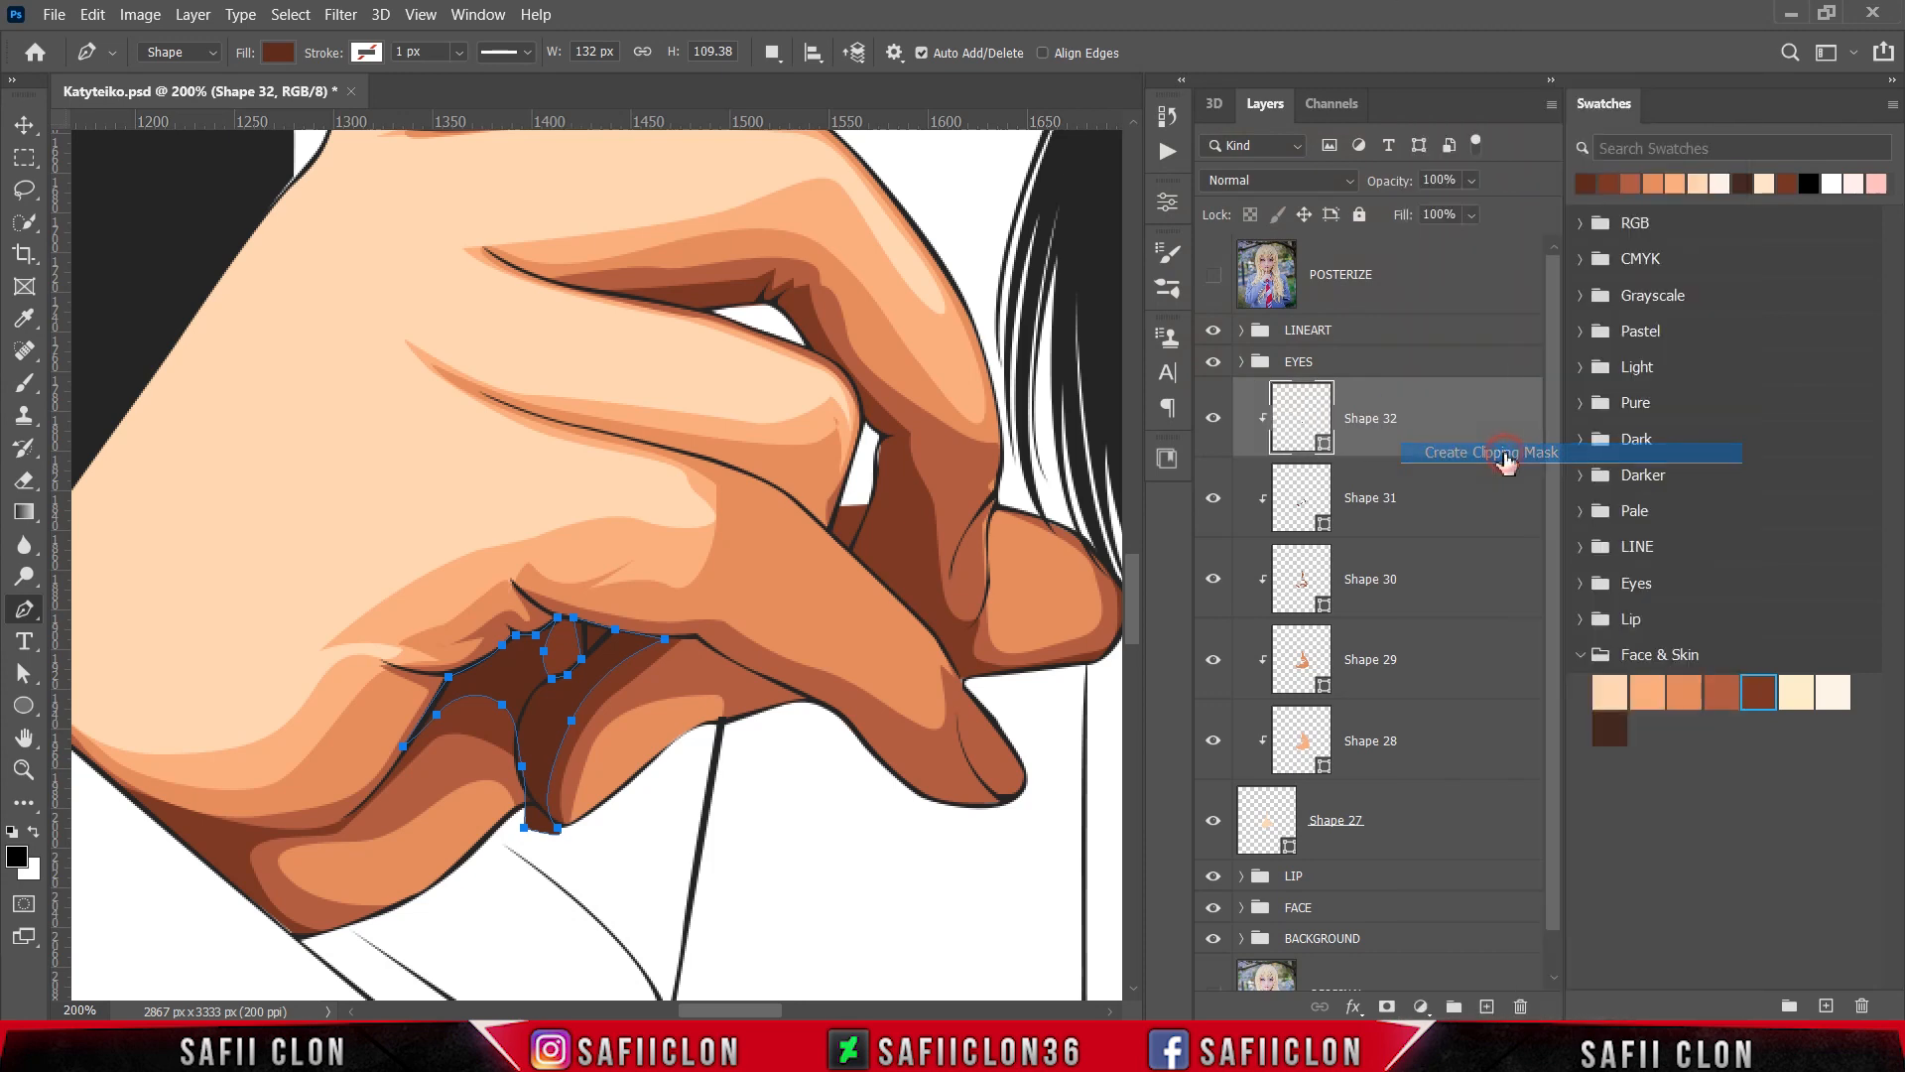
# Step: Set the path operation to Combine Shapes and trace a deep shadow from beside the lower fingertip up to the gap between the fingers
pyautogui.click(769, 57)
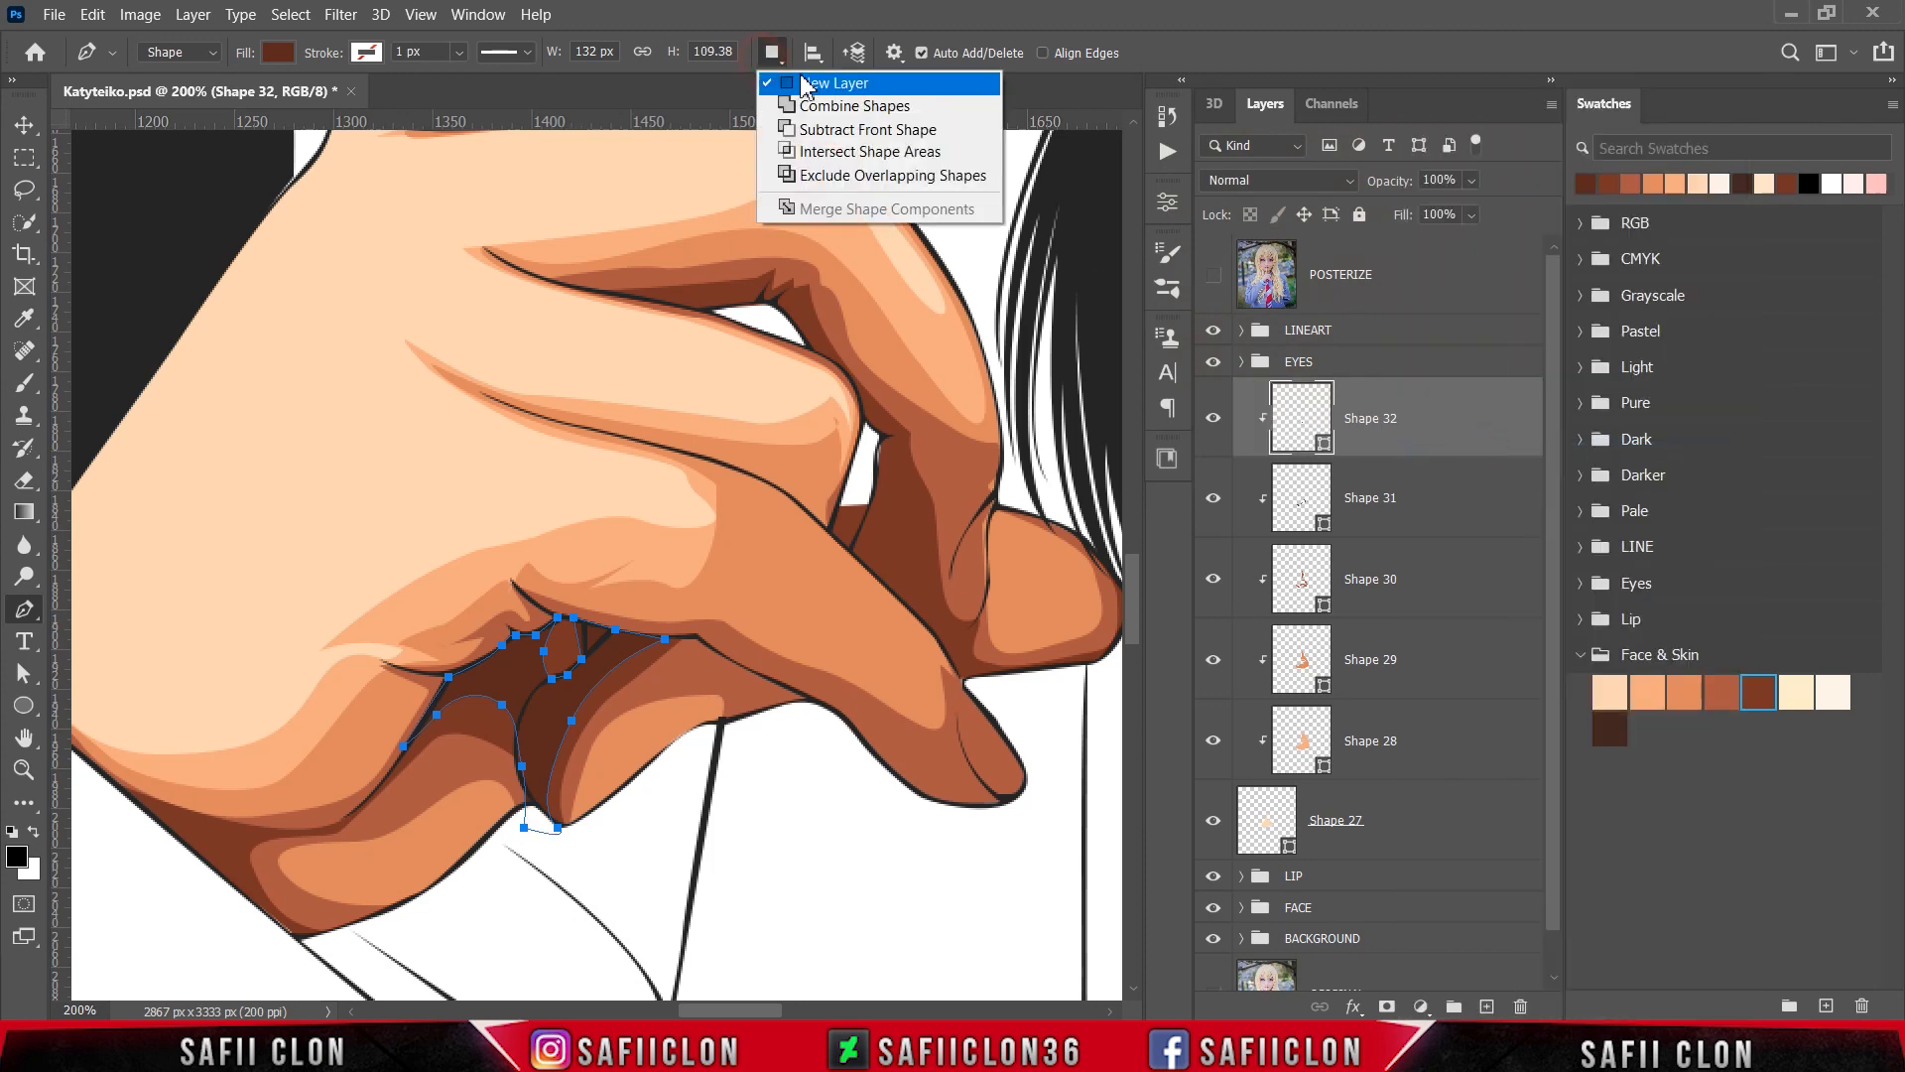
pyautogui.click(818, 104)
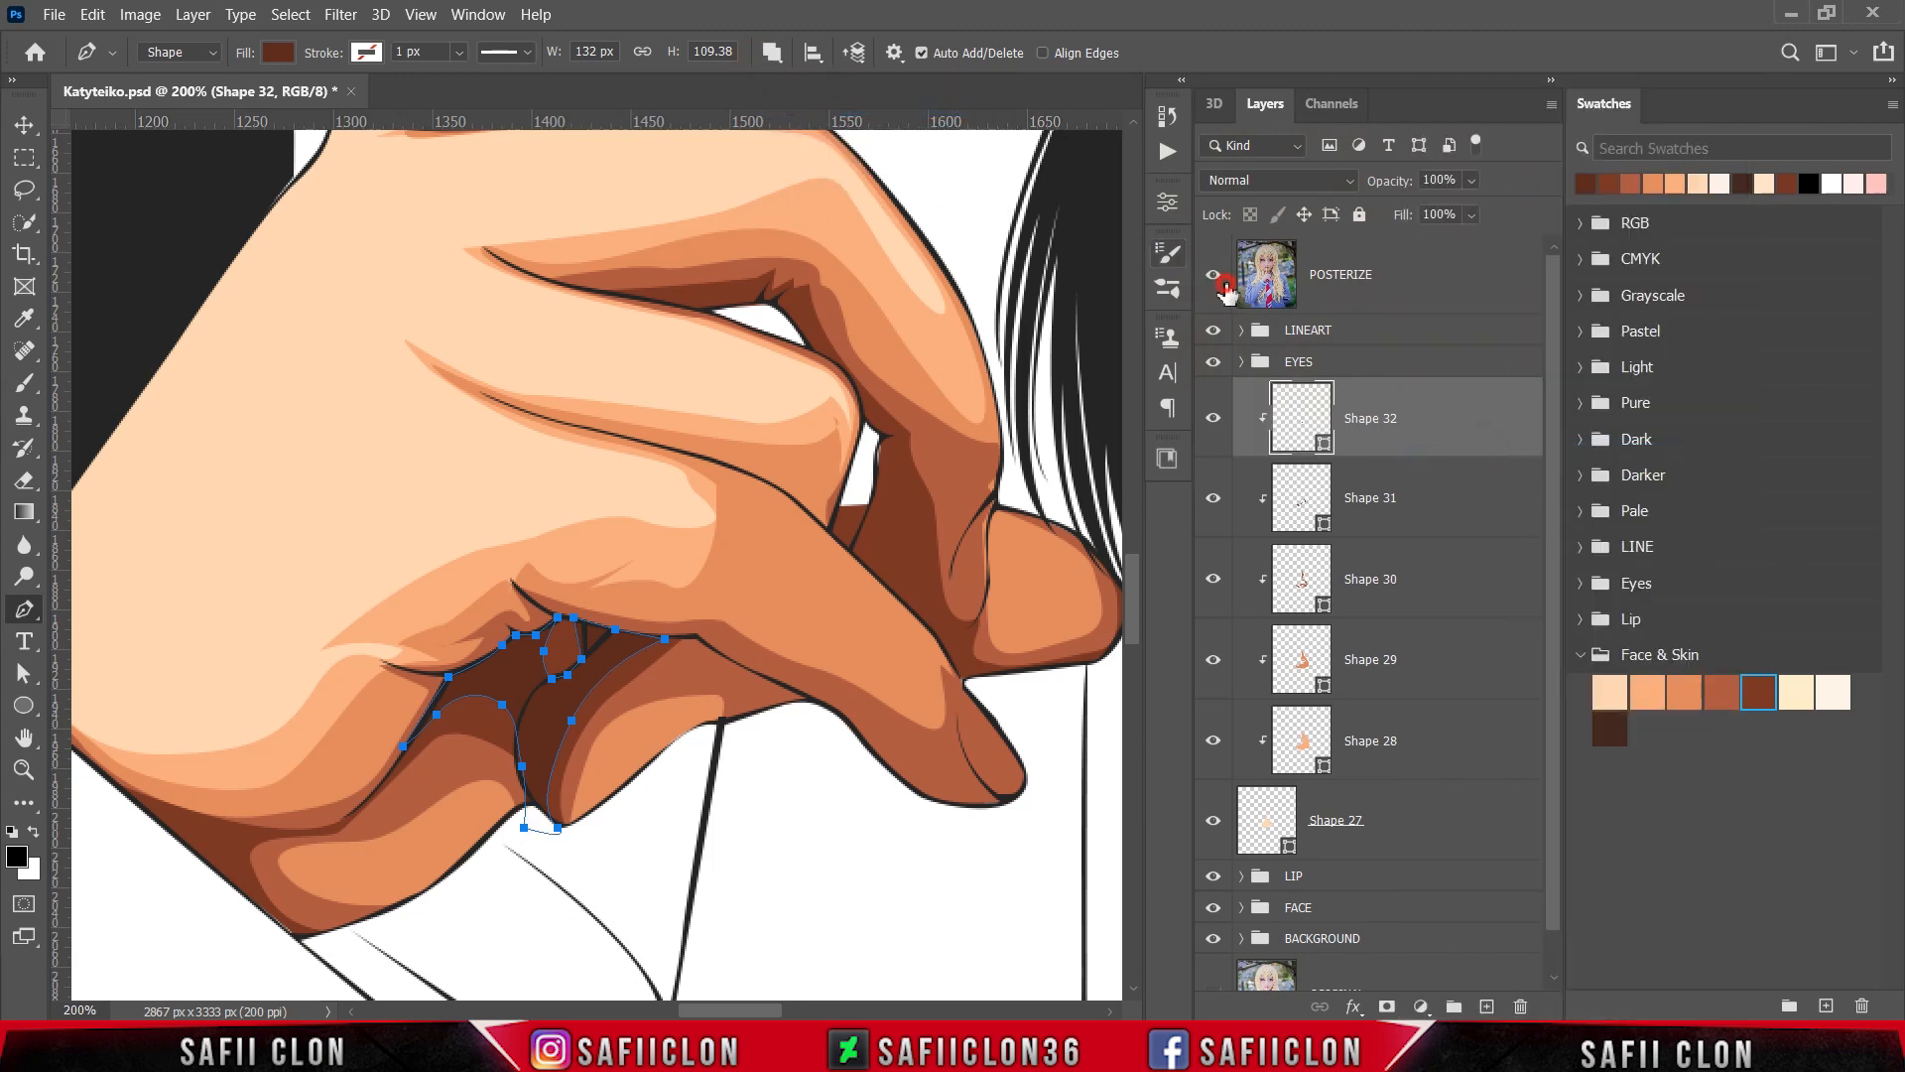
pyautogui.click(1217, 279)
pyautogui.click(1223, 285)
pyautogui.press('Return')
pyautogui.moveTo(936, 599); pyautogui.dragTo(934, 573)
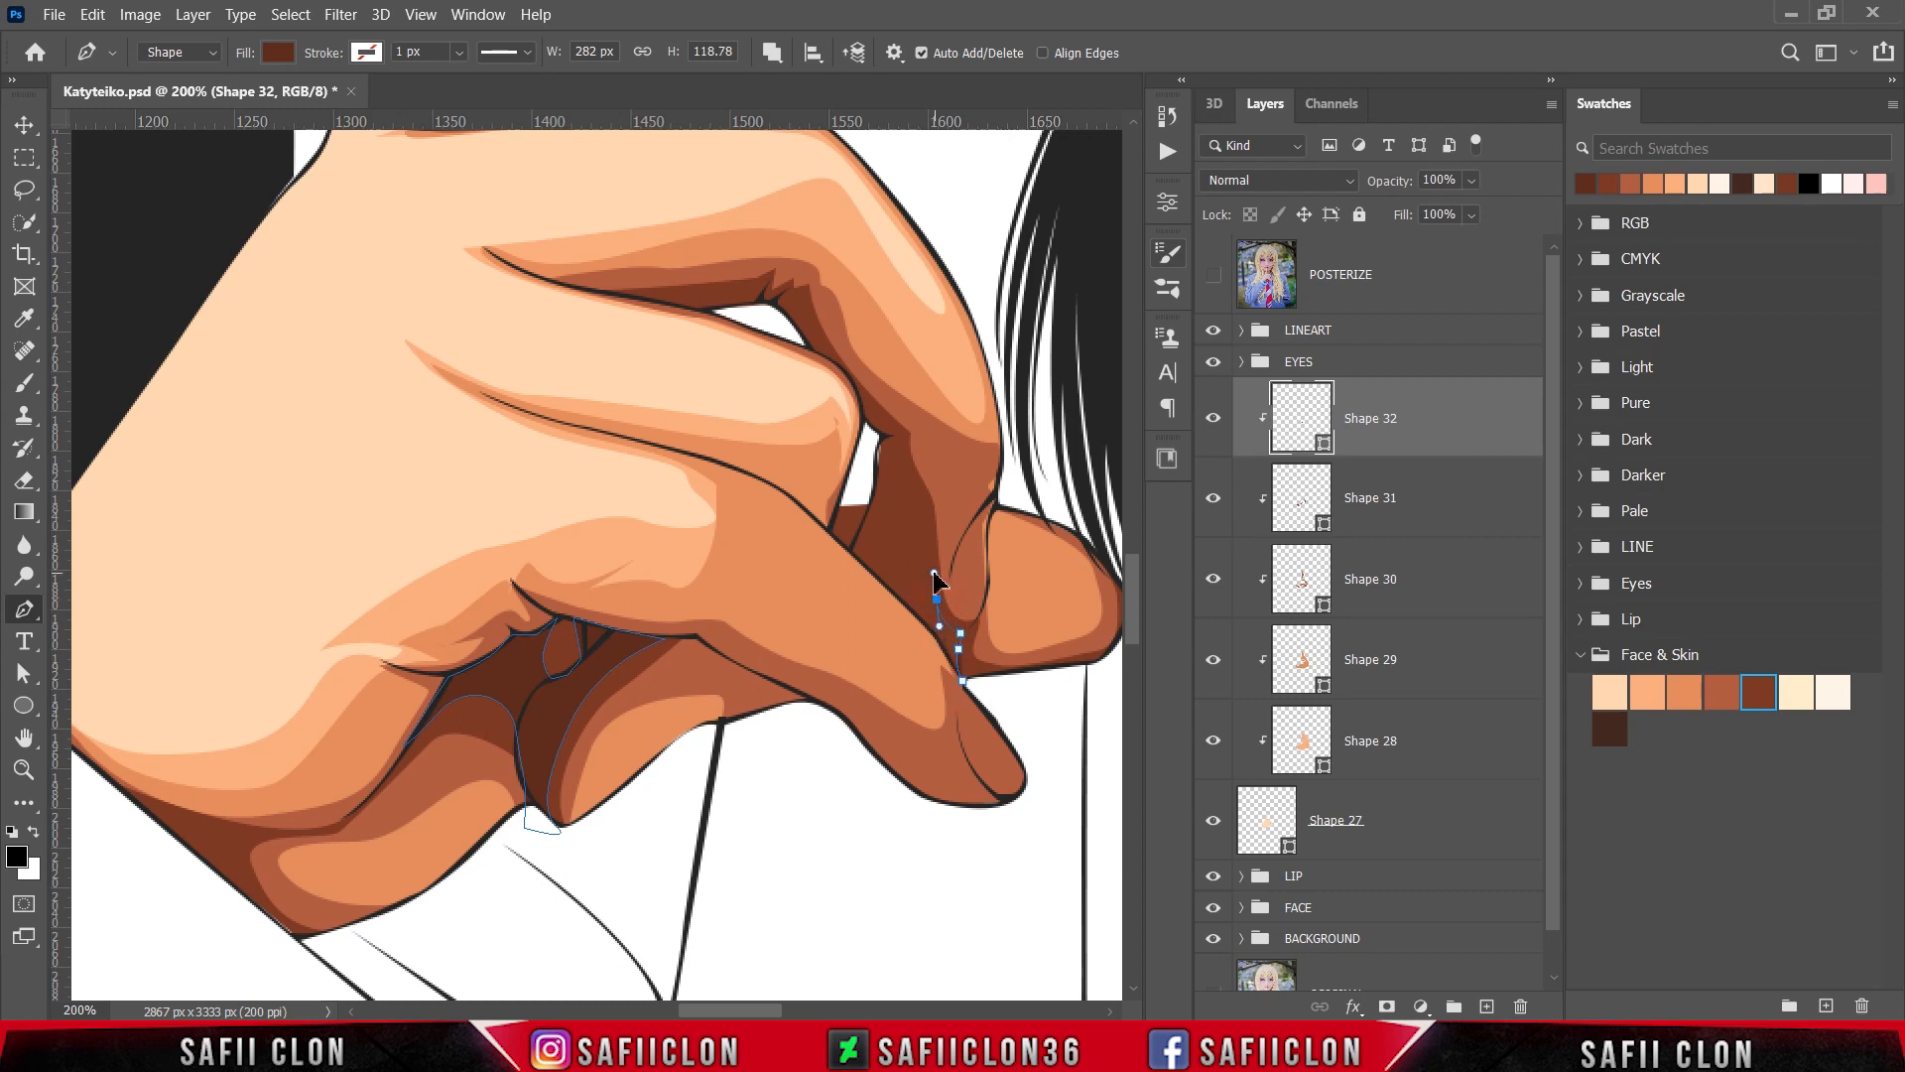
pyautogui.click(891, 469)
pyautogui.click(901, 439)
# Step: Trace the deep shadow down the near side of the gap and along the lower finger's edge, closing the shape
pyautogui.moveTo(861, 401); pyautogui.dragTo(856, 450)
pyautogui.moveTo(837, 516); pyautogui.dragTo(833, 520)
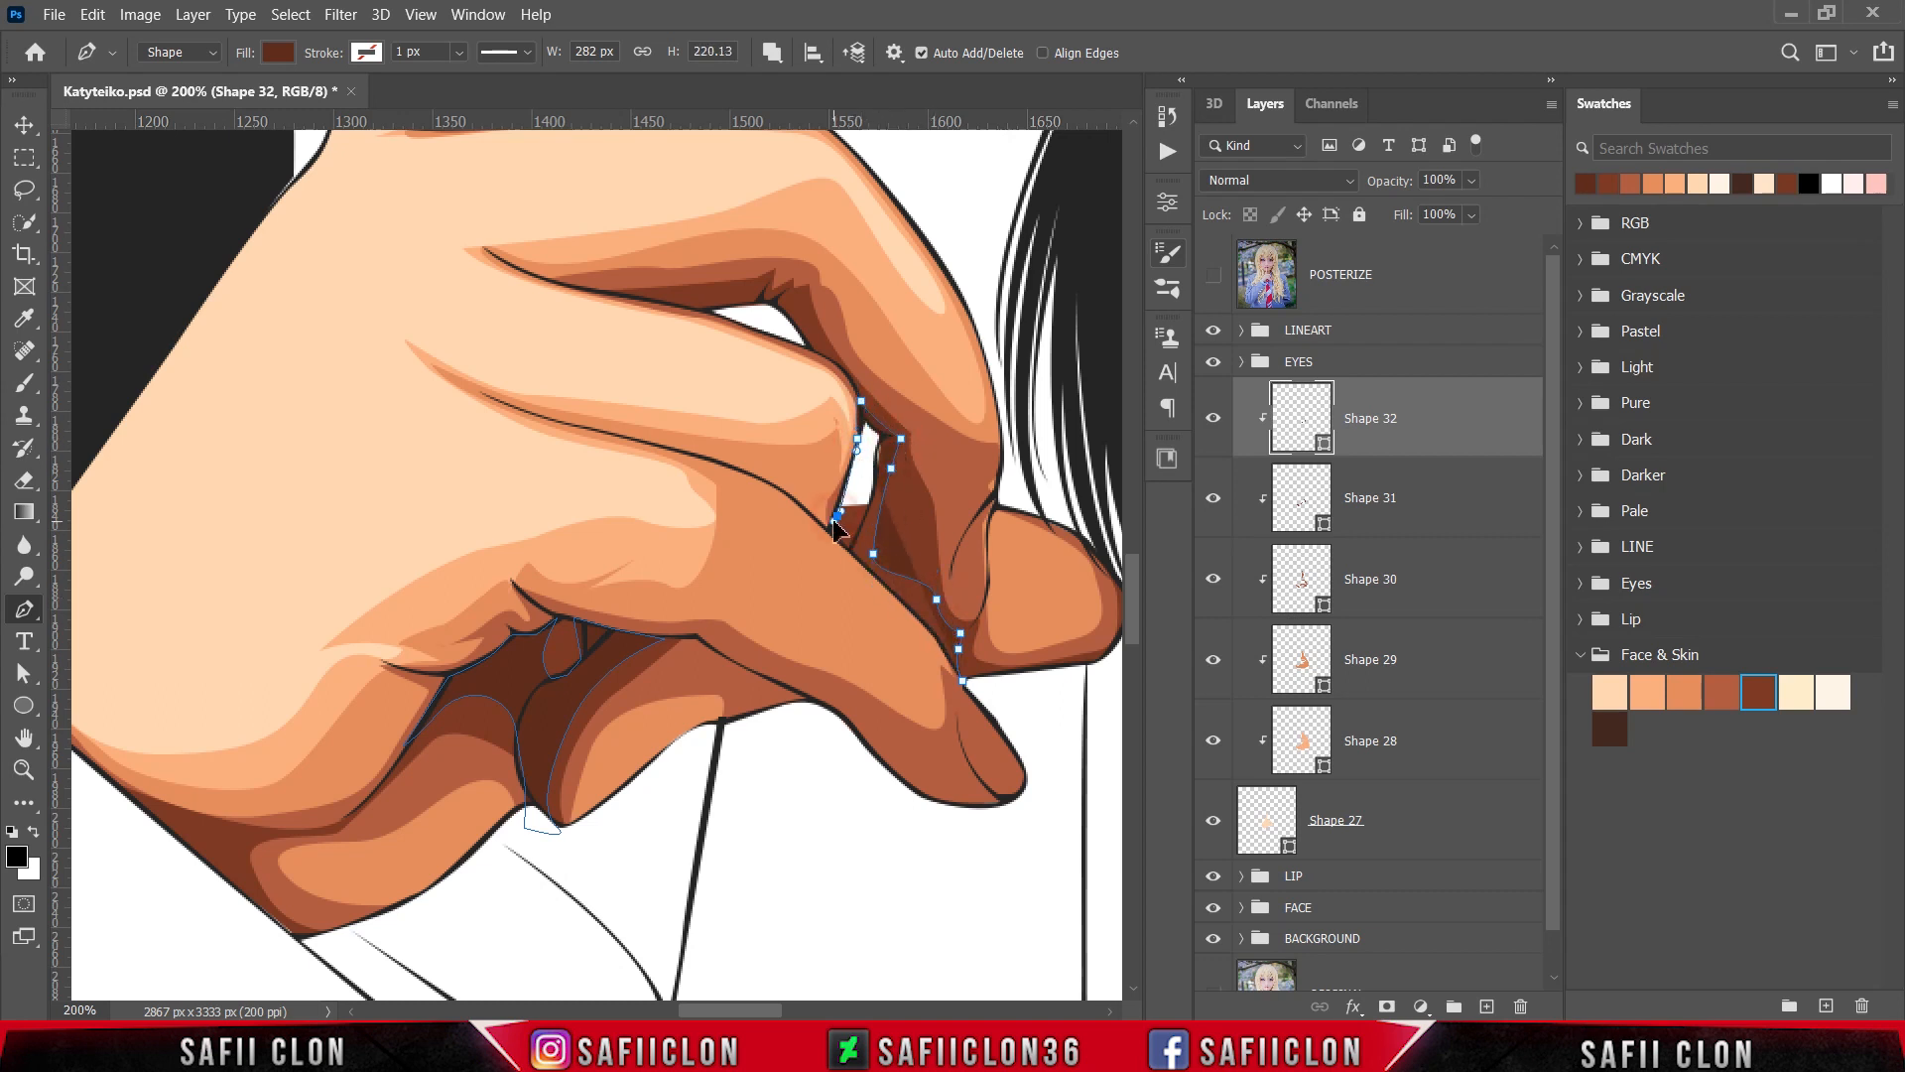
pyautogui.click(828, 532)
pyautogui.click(859, 564)
pyautogui.moveTo(963, 681); pyautogui.dragTo(972, 704)
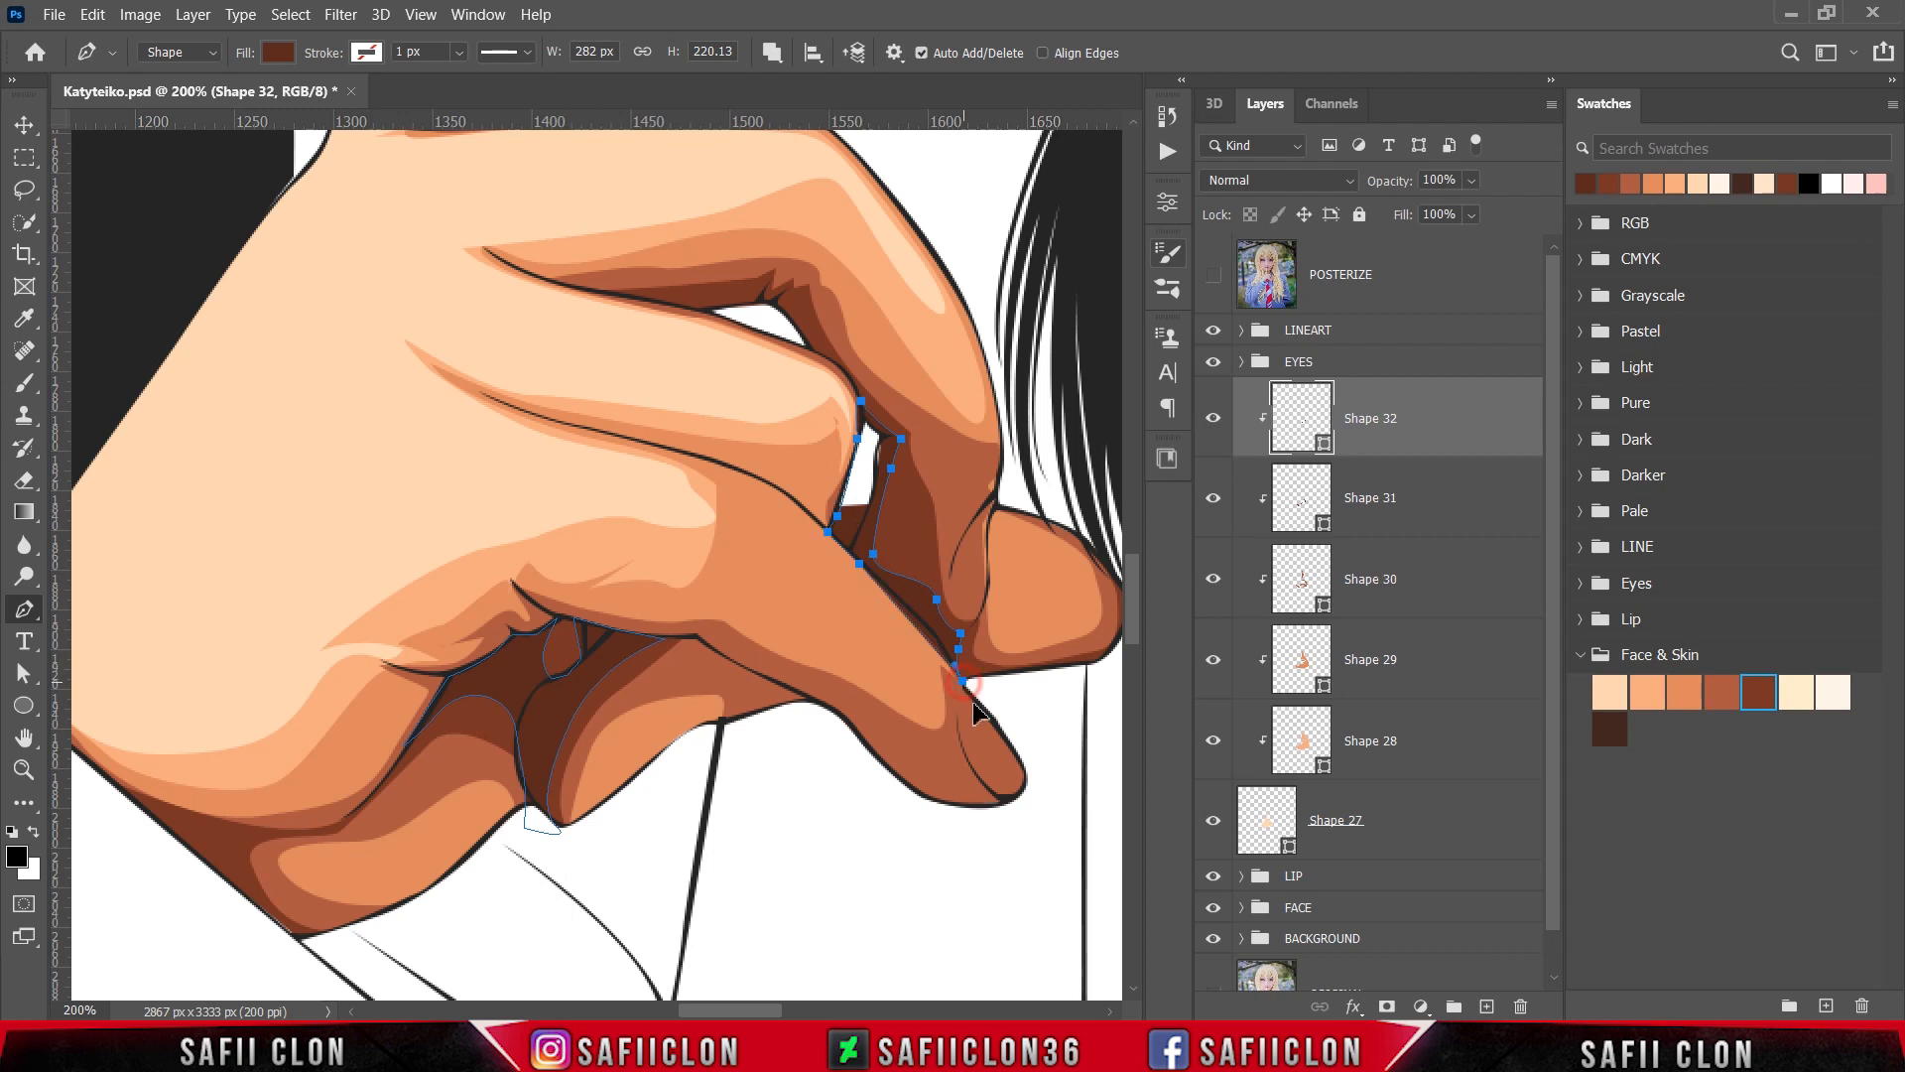
# Step: Add a closed deep shadow shape around the fold's notch and along the underside of the bent finger
pyautogui.click(842, 367)
pyautogui.click(790, 295)
pyautogui.click(753, 288)
pyautogui.click(649, 296)
pyautogui.click(704, 313)
pyautogui.click(810, 349)
pyautogui.click(842, 367)
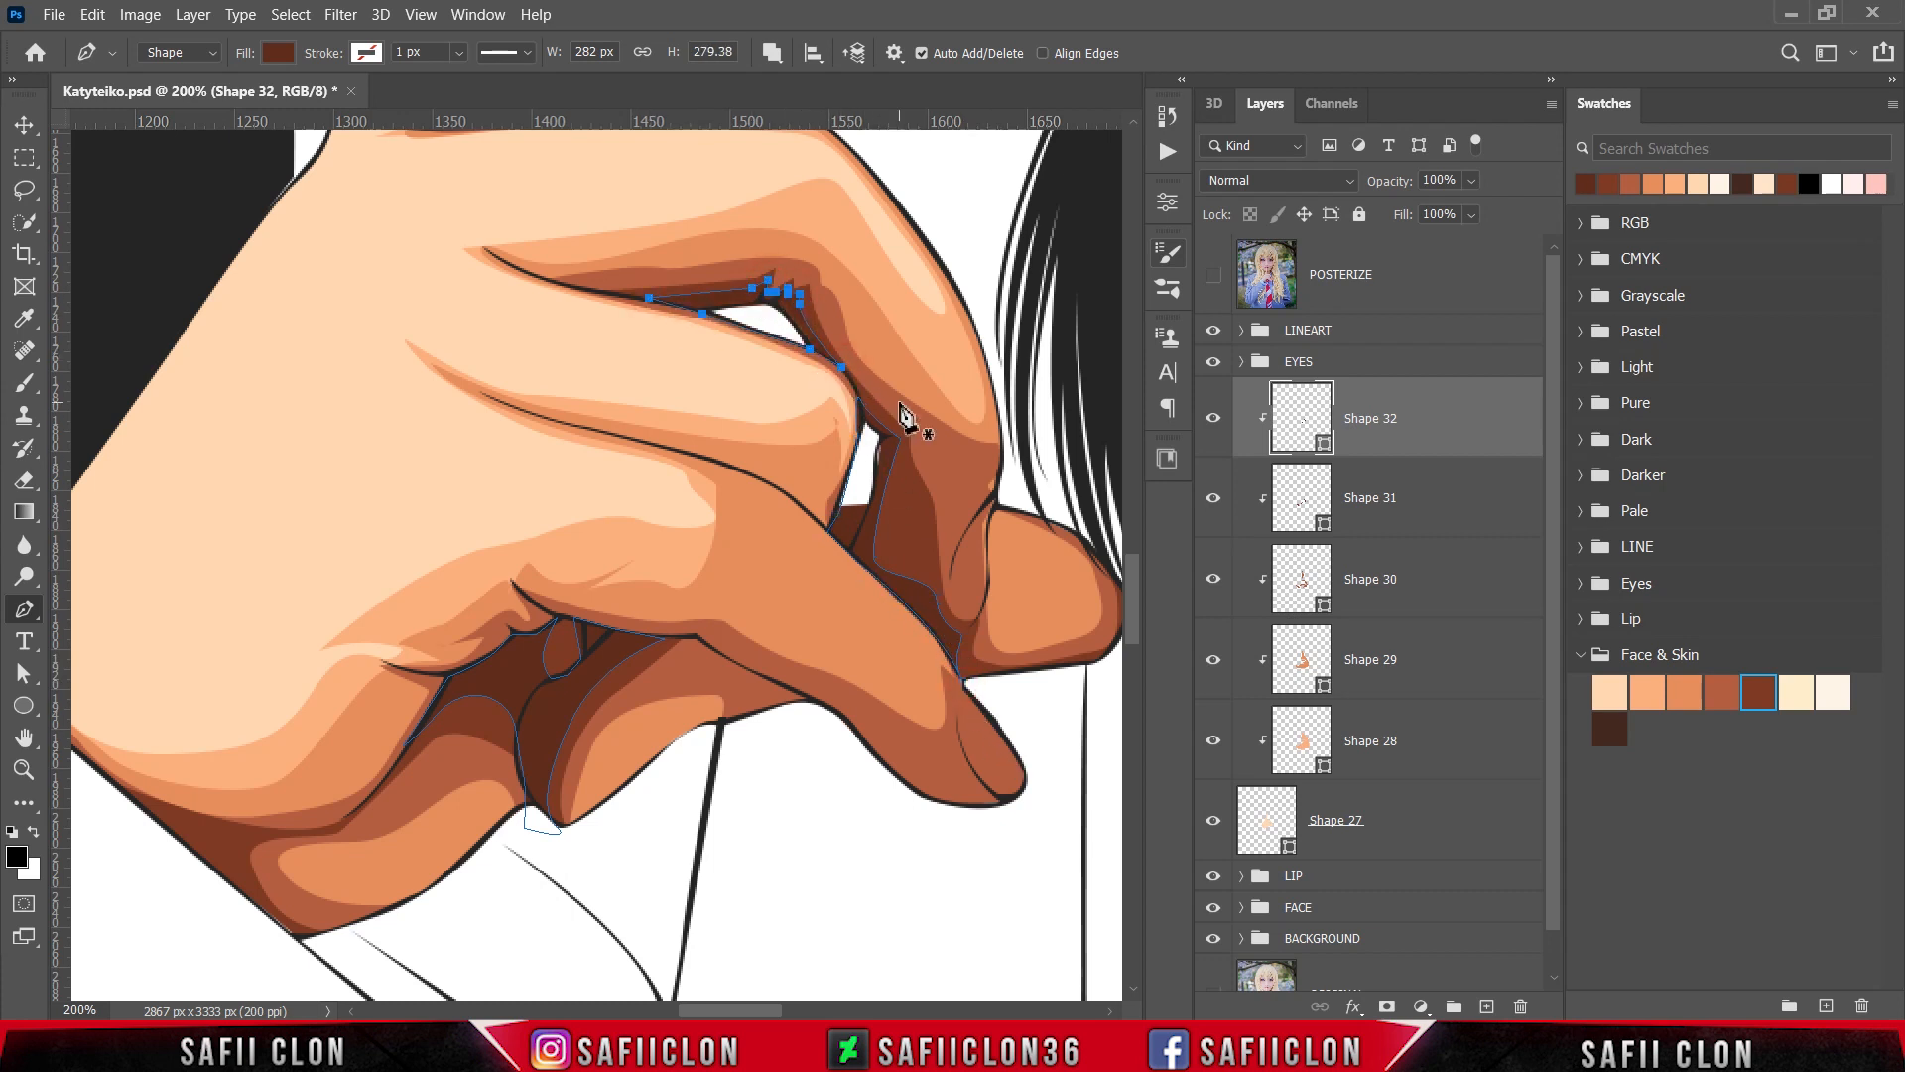
# Step: Add a closed deep shadow shape at the heel of the hand along the sleeve cuff
pyautogui.hscroll(-5, 680, 915)
pyautogui.click(566, 936)
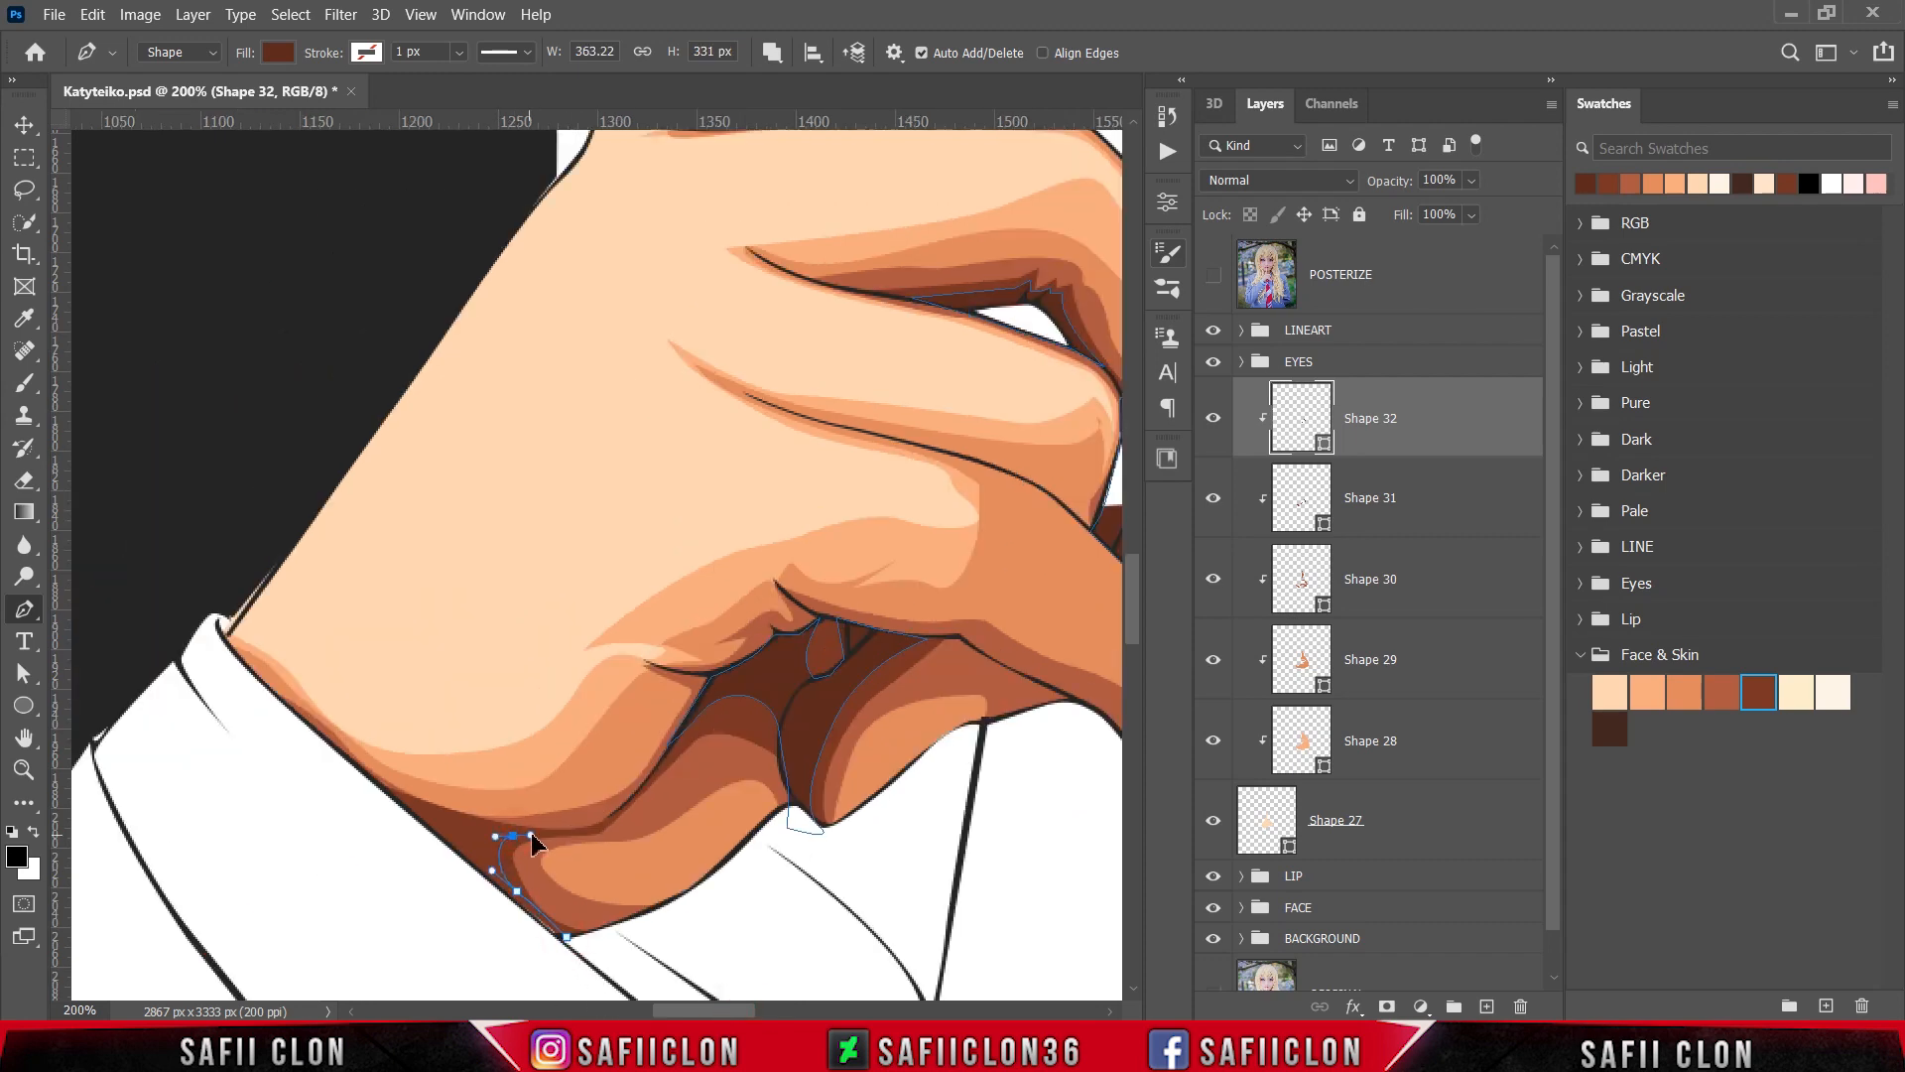
pyautogui.click(553, 836)
pyautogui.click(387, 792)
pyautogui.click(380, 841)
pyautogui.click(459, 910)
pyautogui.click(523, 951)
pyautogui.click(564, 961)
pyautogui.click(566, 937)
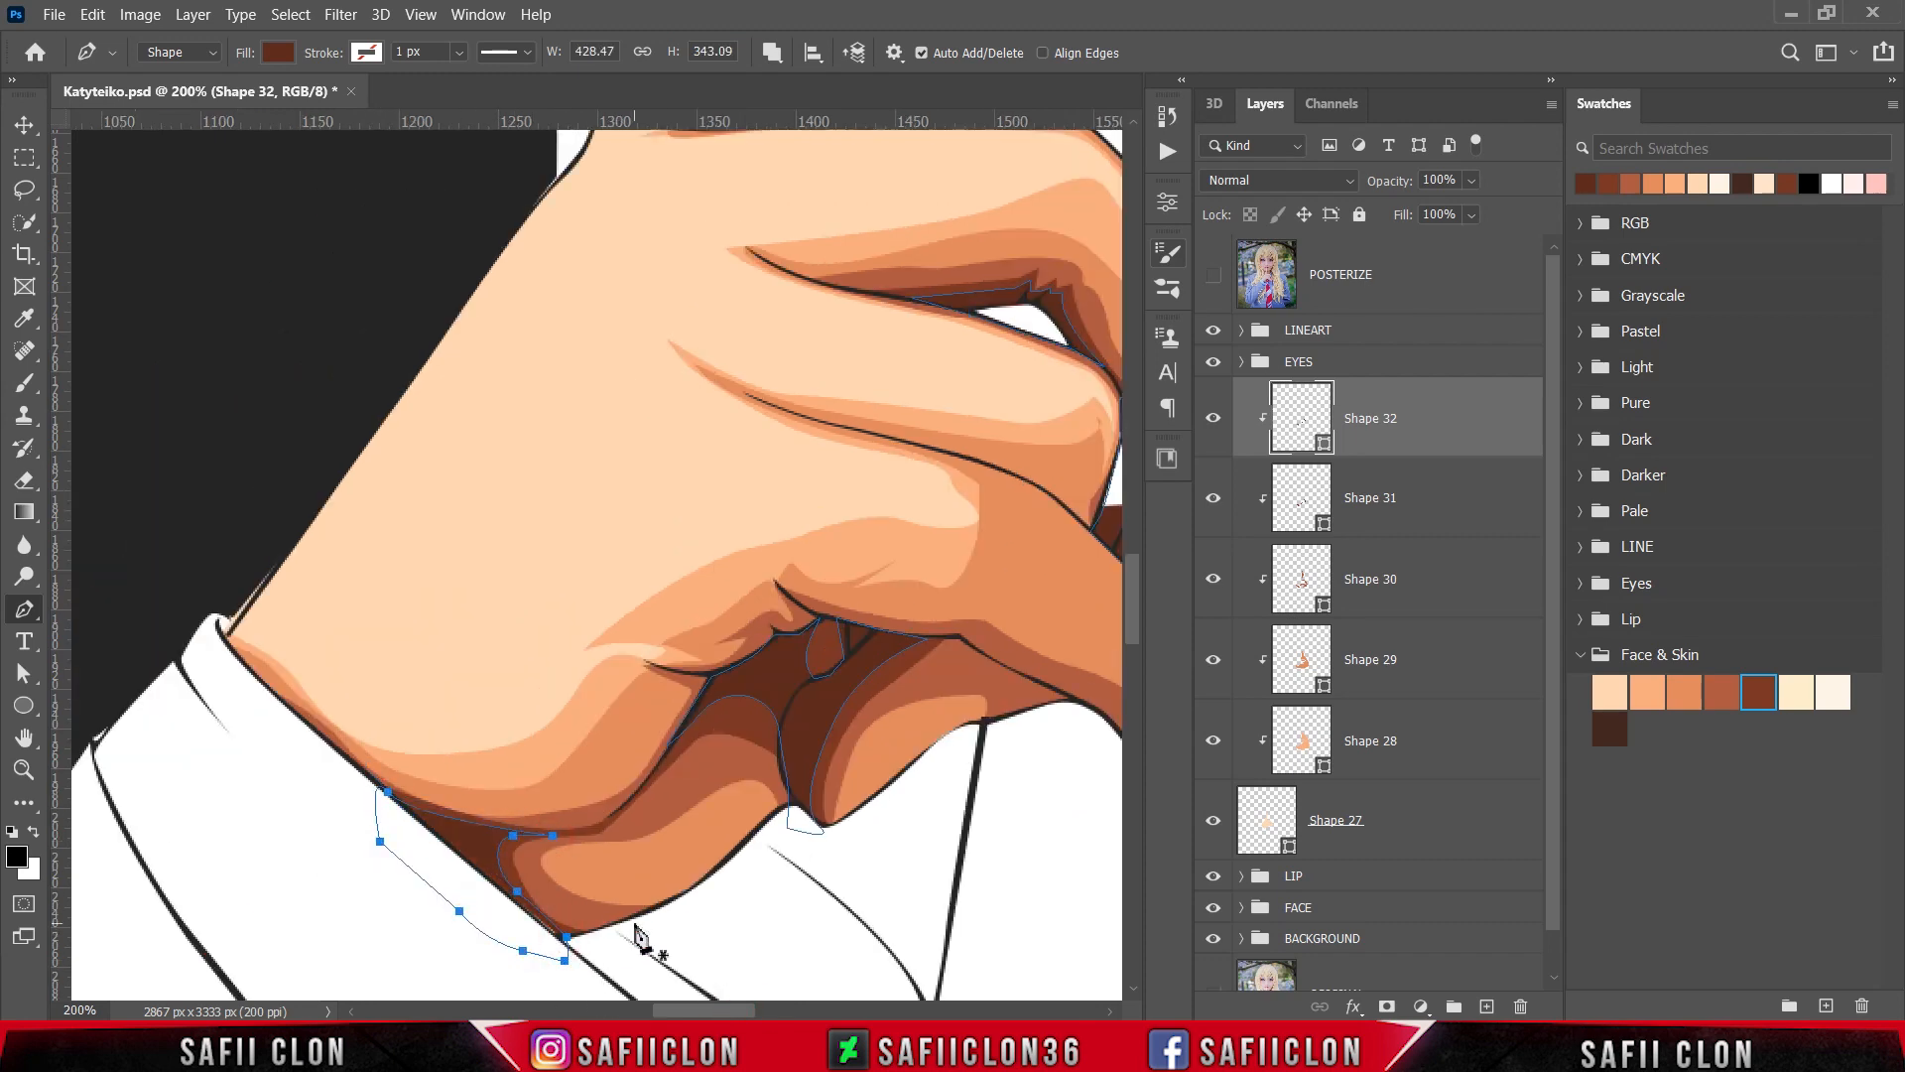
# Step: Set the path operation to New Layer and trace a new tone shape from the cuff up the hand's outer edge, following the POSTERIZE reference
pyautogui.scroll(-4, 640, 938)
pyautogui.scroll(2, 640, 938)
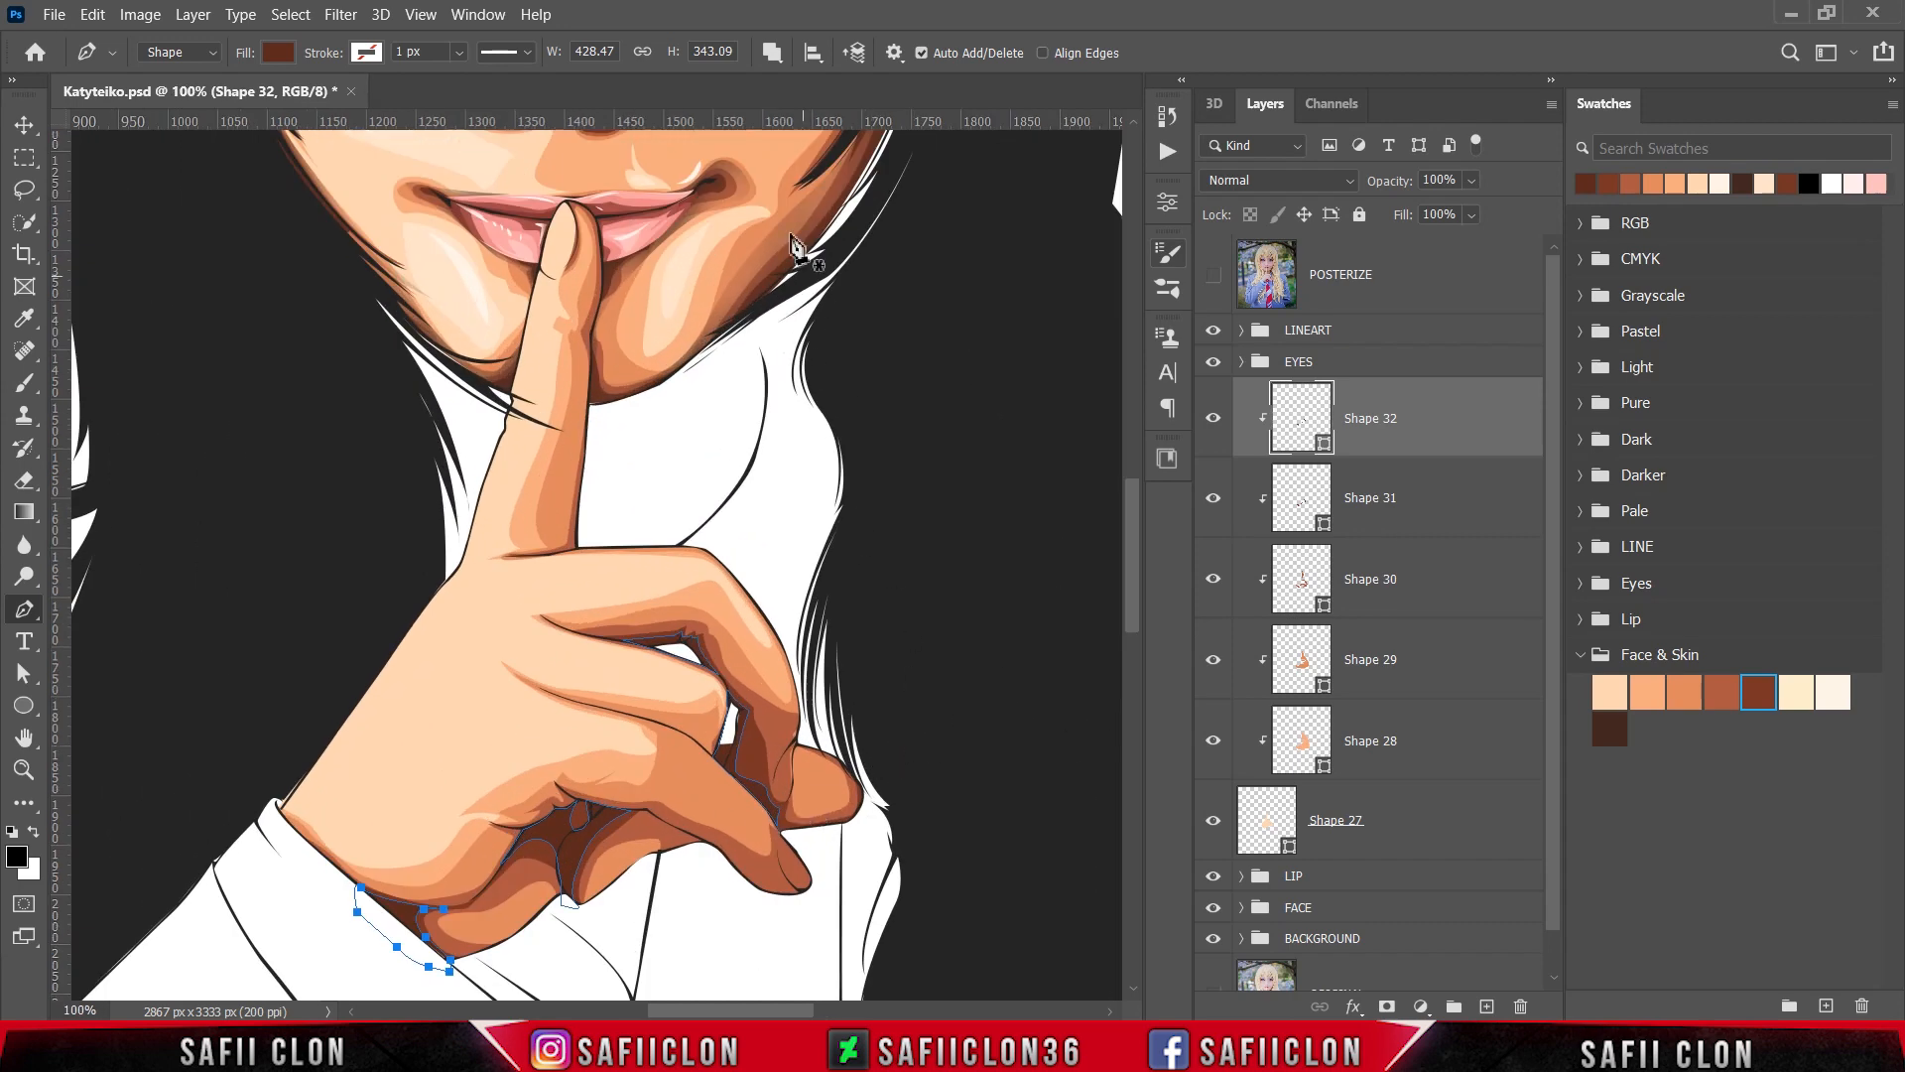
pyautogui.click(771, 57)
pyautogui.click(802, 76)
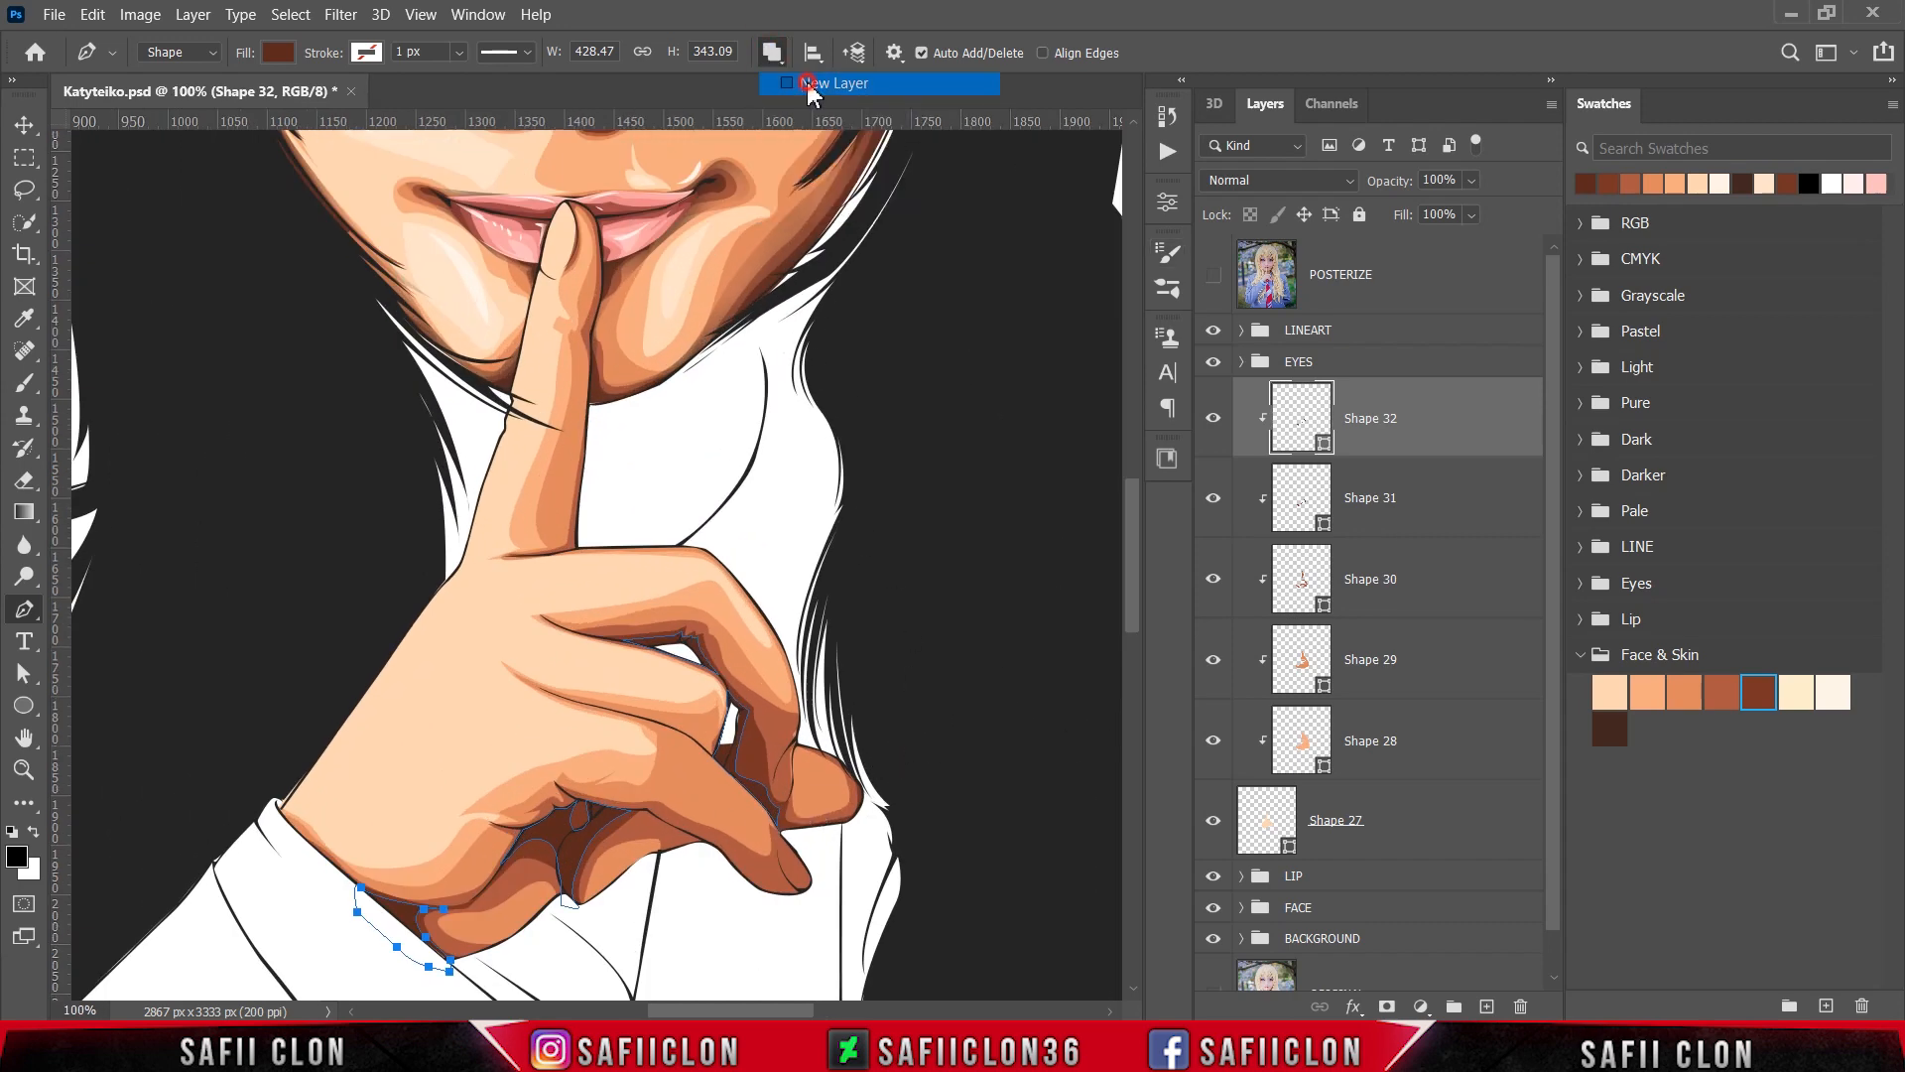
pyautogui.click(1214, 275)
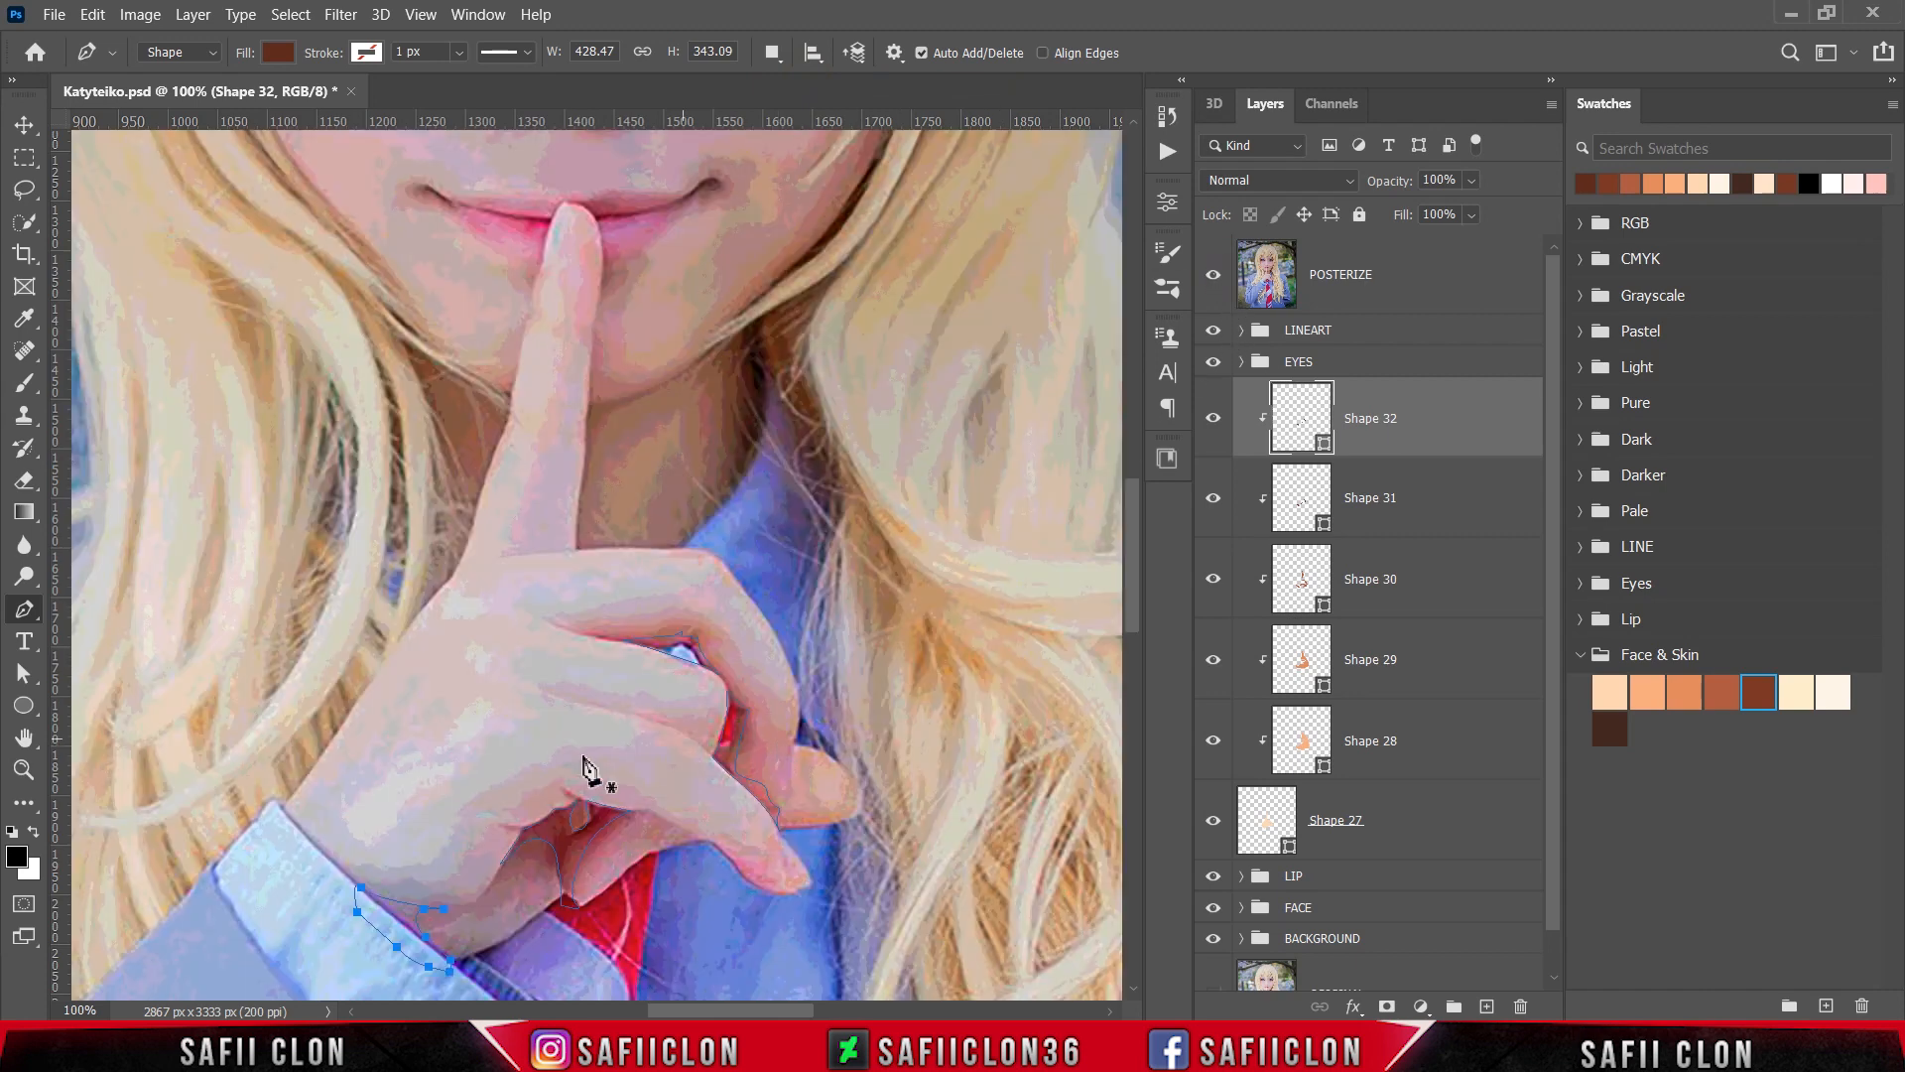
pyautogui.click(290, 812)
pyautogui.click(324, 785)
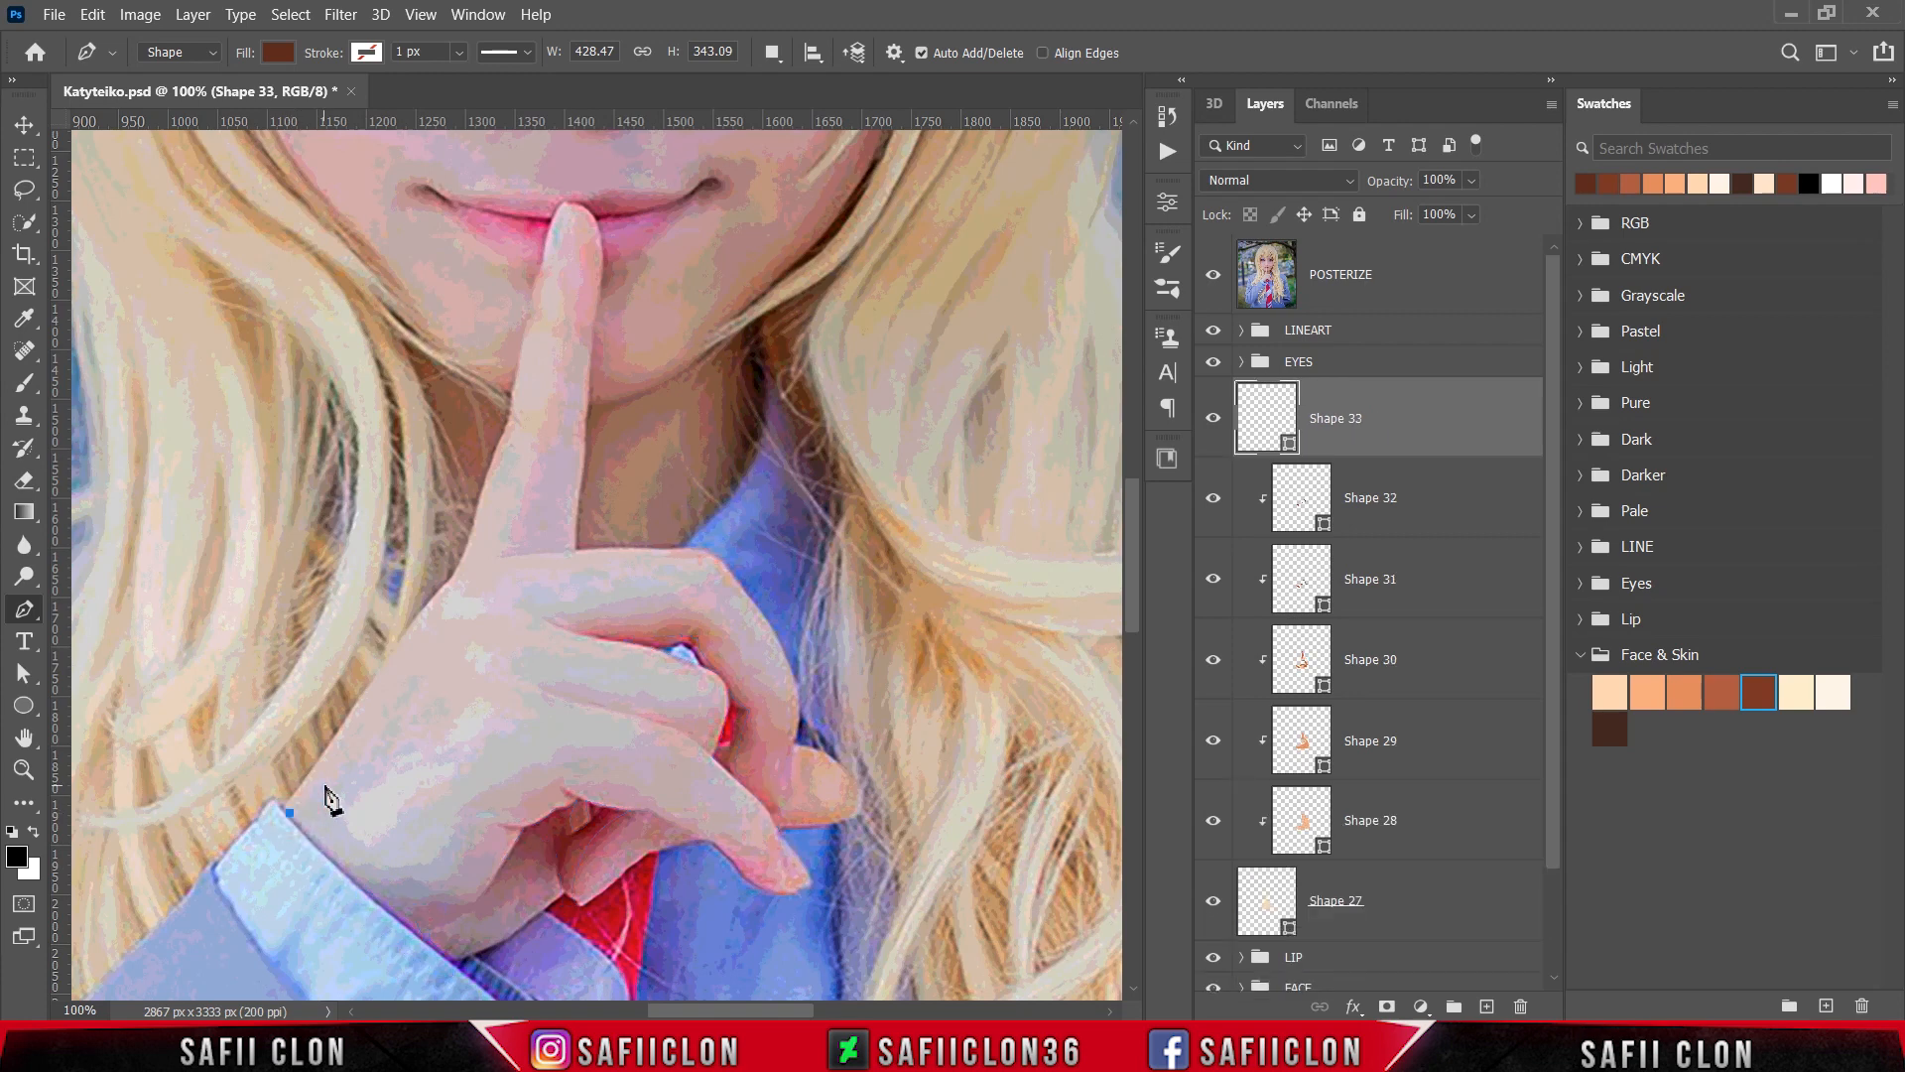
pyautogui.click(350, 764)
pyautogui.click(380, 743)
pyautogui.click(389, 721)
pyautogui.click(416, 684)
# Step: Continue the tone shape's edge over the back of the hand and up towards the knuckles, checking it against the POSTERIZE reference
pyautogui.moveTo(384, 760); pyautogui.dragTo(364, 858)
pyautogui.click(463, 771)
pyautogui.click(528, 715)
pyautogui.click(560, 713)
pyautogui.moveTo(526, 694); pyautogui.dragTo(502, 647)
pyautogui.click(1214, 275)
pyautogui.click(1214, 275)
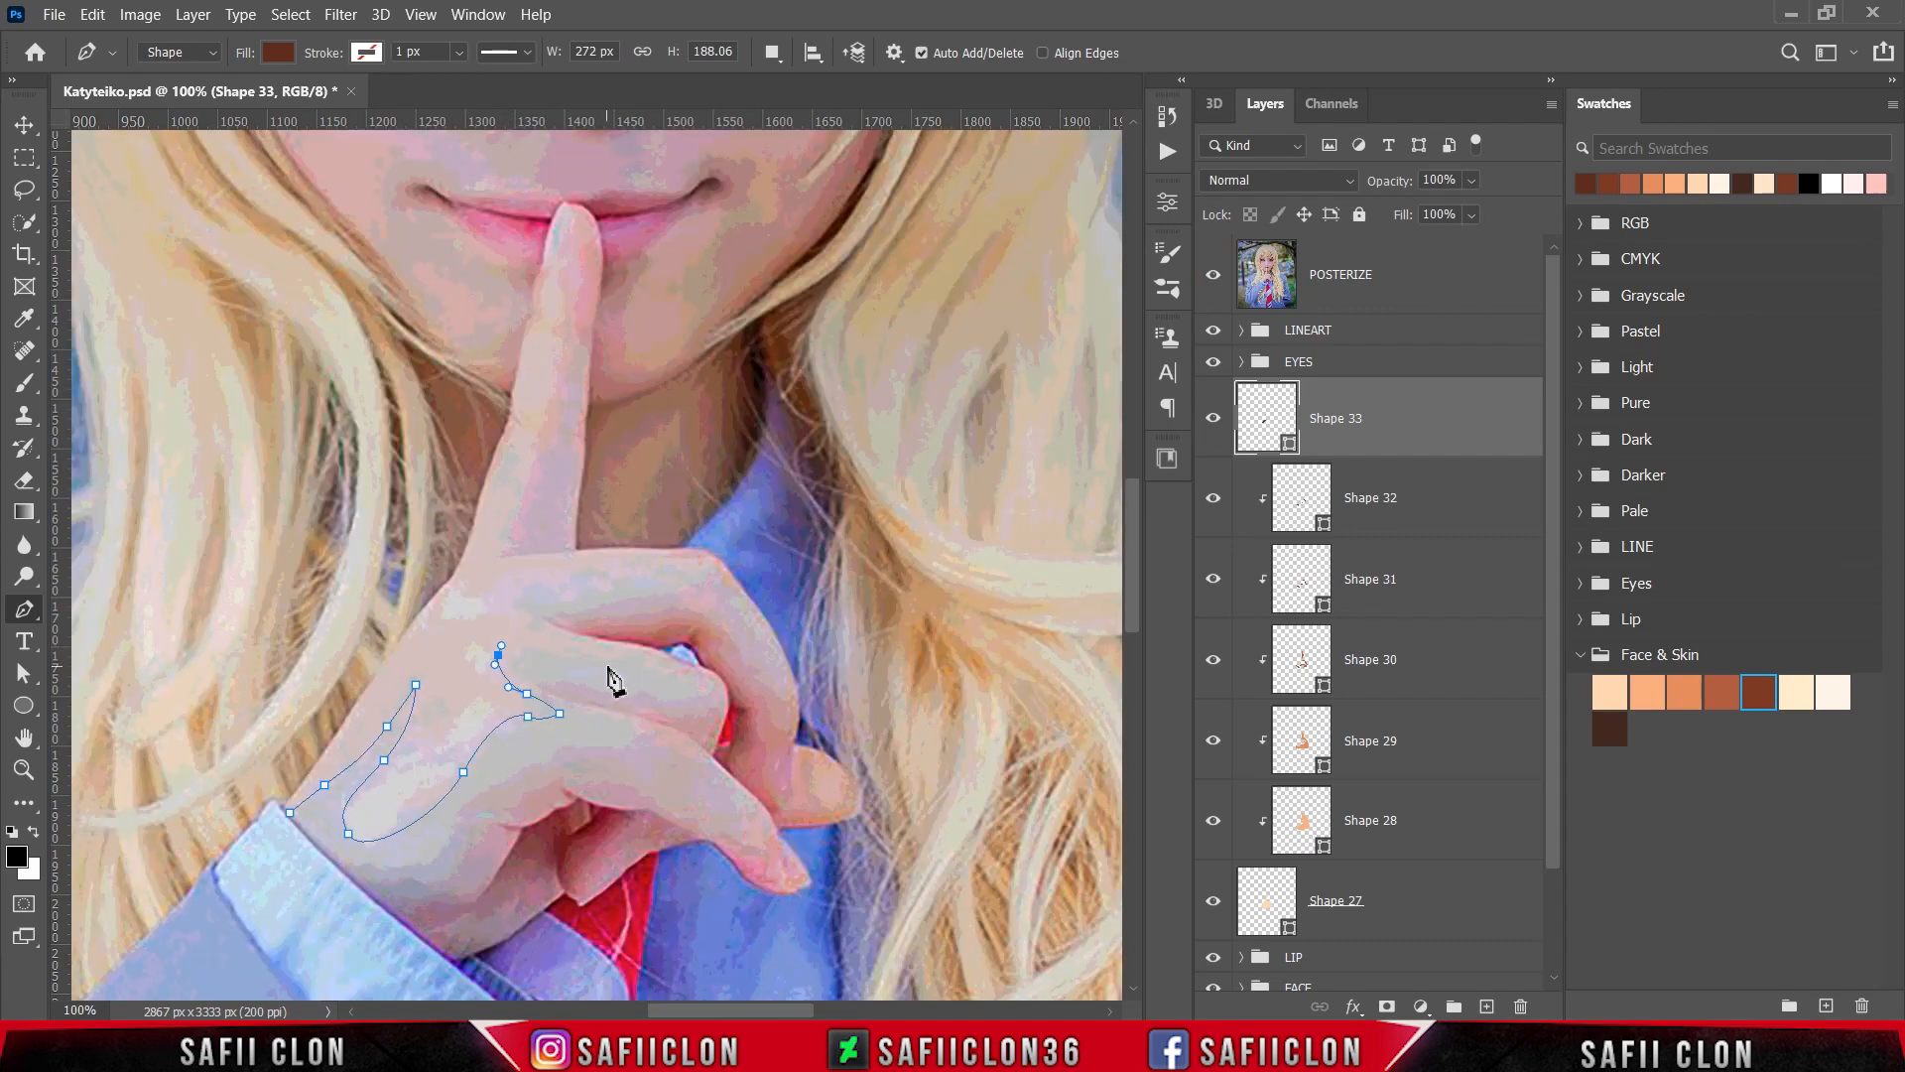
# Step: Trace the tone shape out along the two upper bent fingers and around the fold between them, back towards the index finger's base
pyautogui.moveTo(633, 673); pyautogui.dragTo(683, 667)
pyautogui.click(648, 662)
pyautogui.moveTo(515, 624); pyautogui.dragTo(537, 576)
pyautogui.moveTo(652, 576)
pyautogui.mouseDown()
pyautogui.moveTo(699, 564)
pyautogui.moveTo(643, 589)
pyautogui.mouseUp()
pyautogui.click(703, 563)
pyautogui.click(571, 564)
# Step: Hide the POSTERIZE reference and run the path outside the hand down to the cuff, closing the shape at about 449 × 281 px
pyautogui.click(1214, 275)
pyautogui.moveTo(493, 573); pyautogui.dragTo(423, 593)
pyautogui.click(269, 763)
pyautogui.click(257, 821)
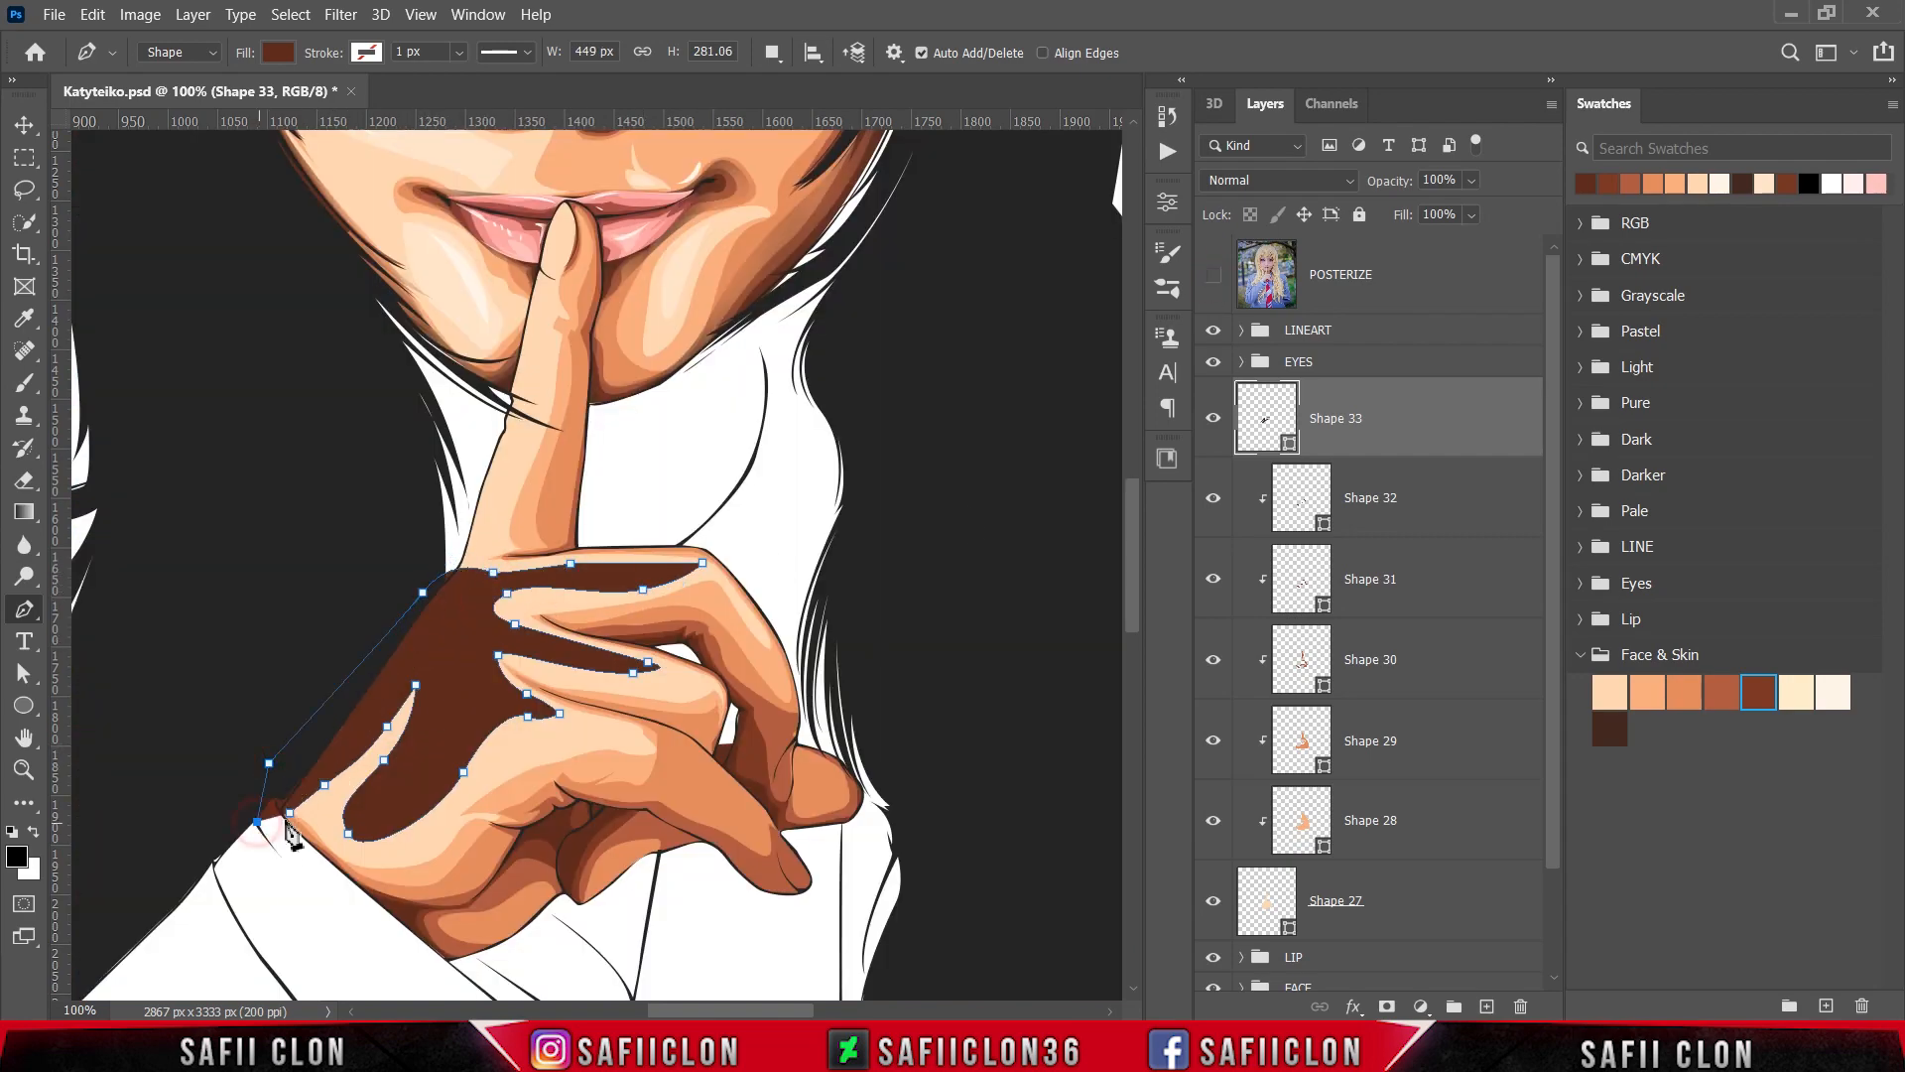
pyautogui.click(289, 812)
# Step: Clip the new tone shape to the layers below and set its fill to fee4cb, sampled from the light skin tone on the face
pyautogui.rightClick(1397, 411)
pyautogui.click(1439, 330)
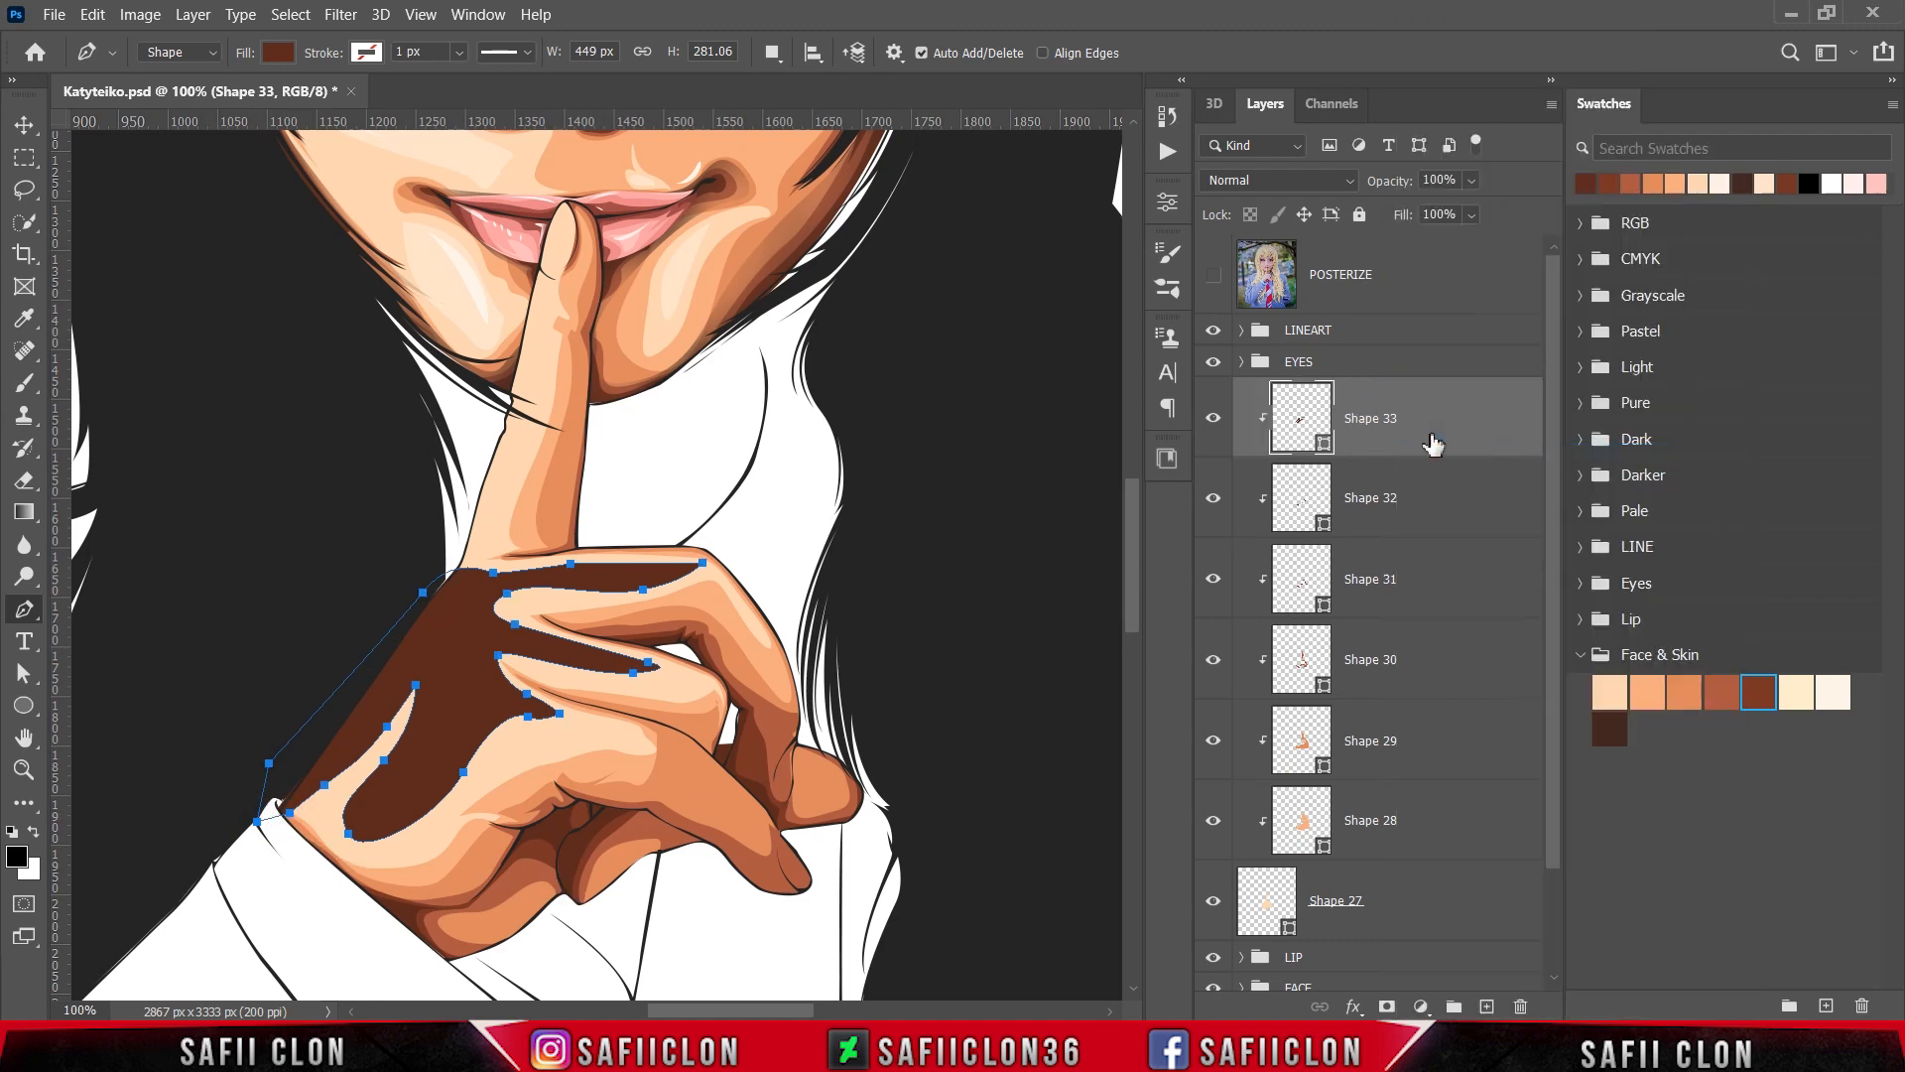
pyautogui.doubleClick(1324, 447)
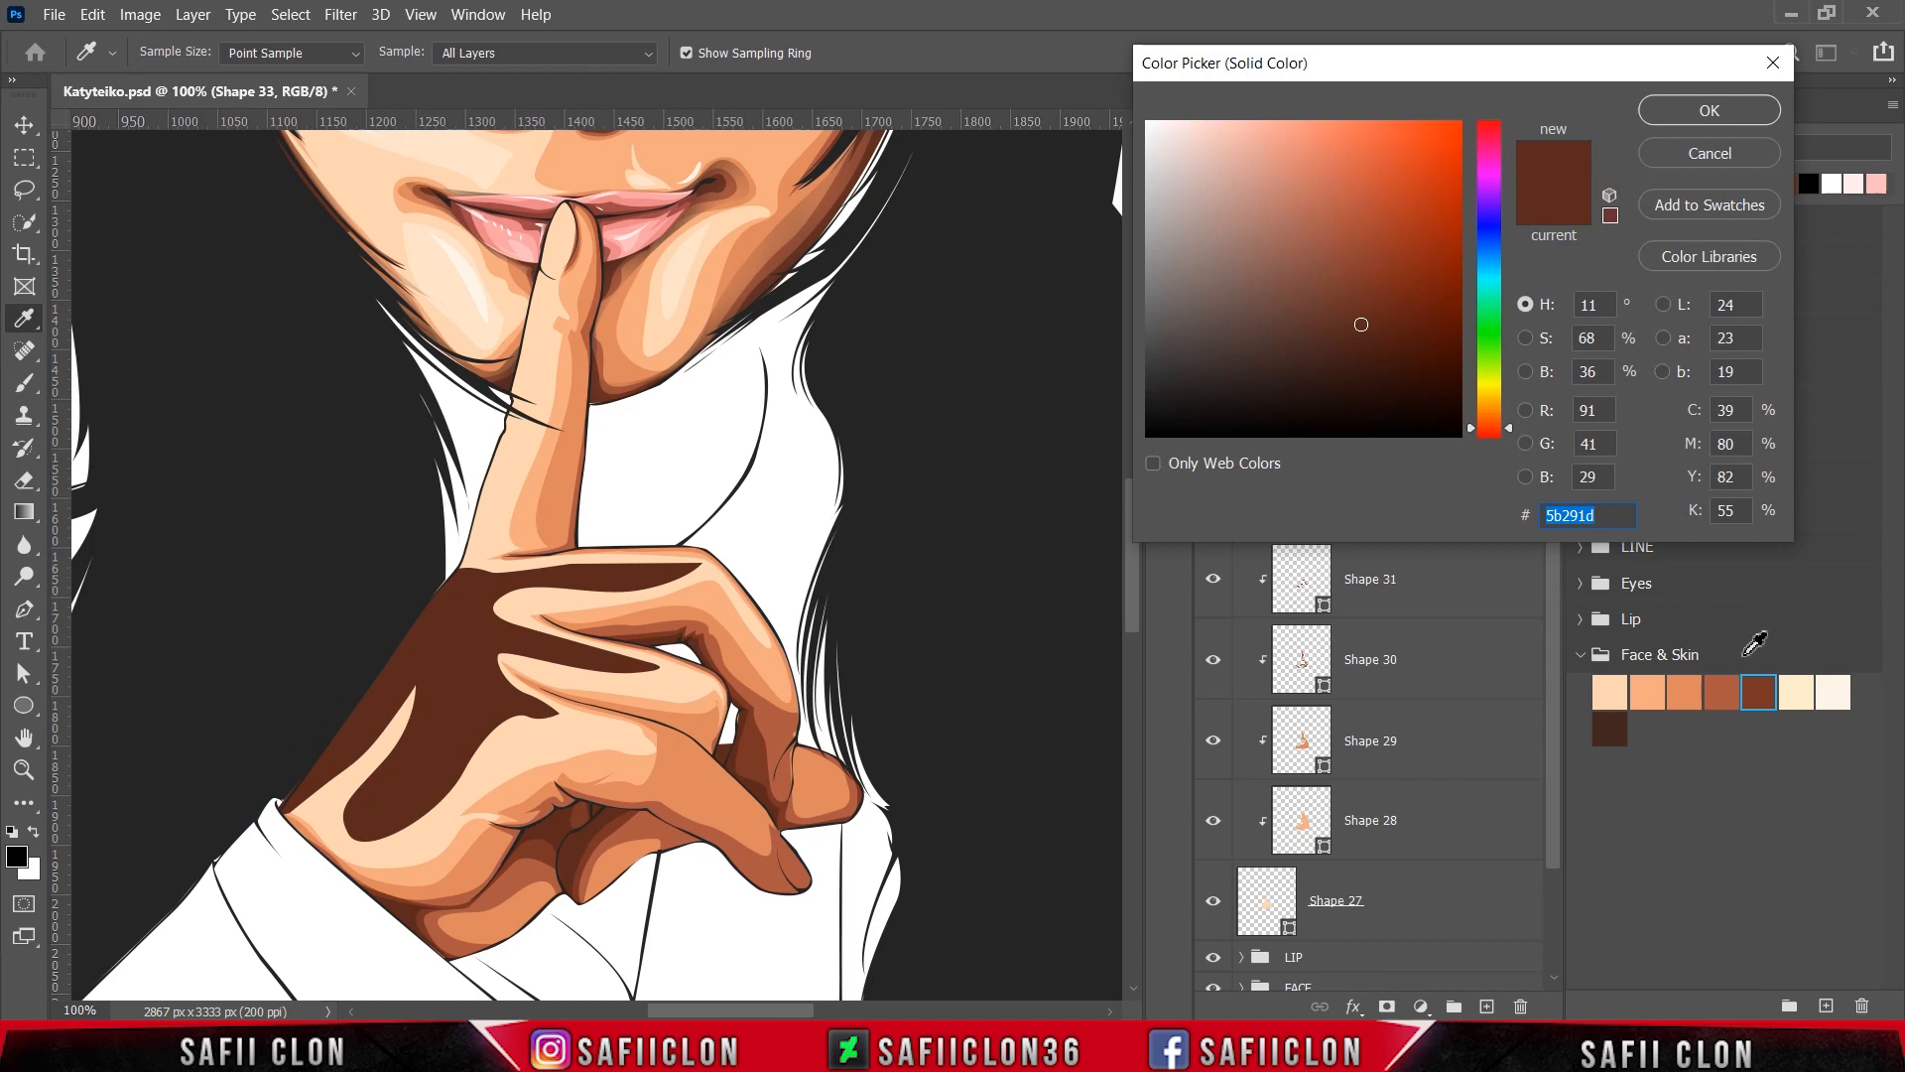
pyautogui.click(1799, 697)
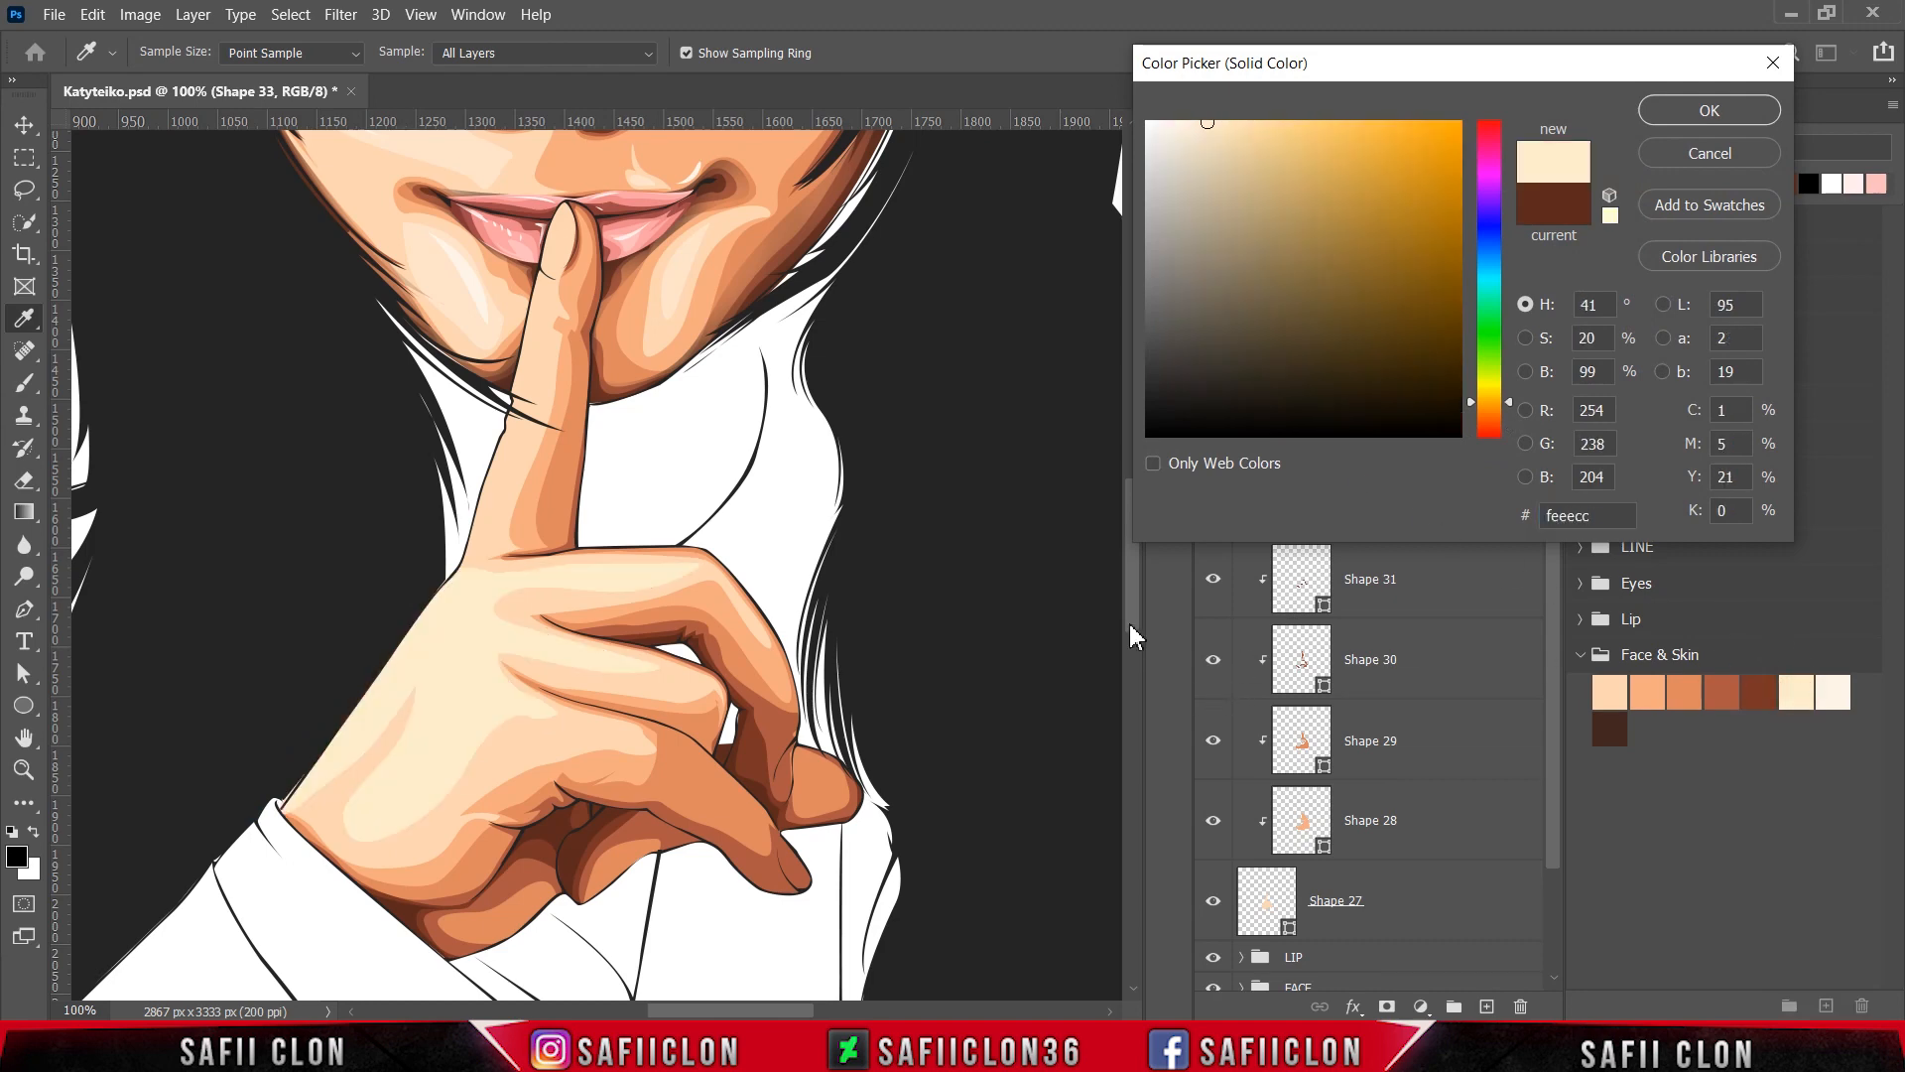
pyautogui.moveTo(1137, 635); pyautogui.dragTo(1136, 611)
pyautogui.click(402, 201)
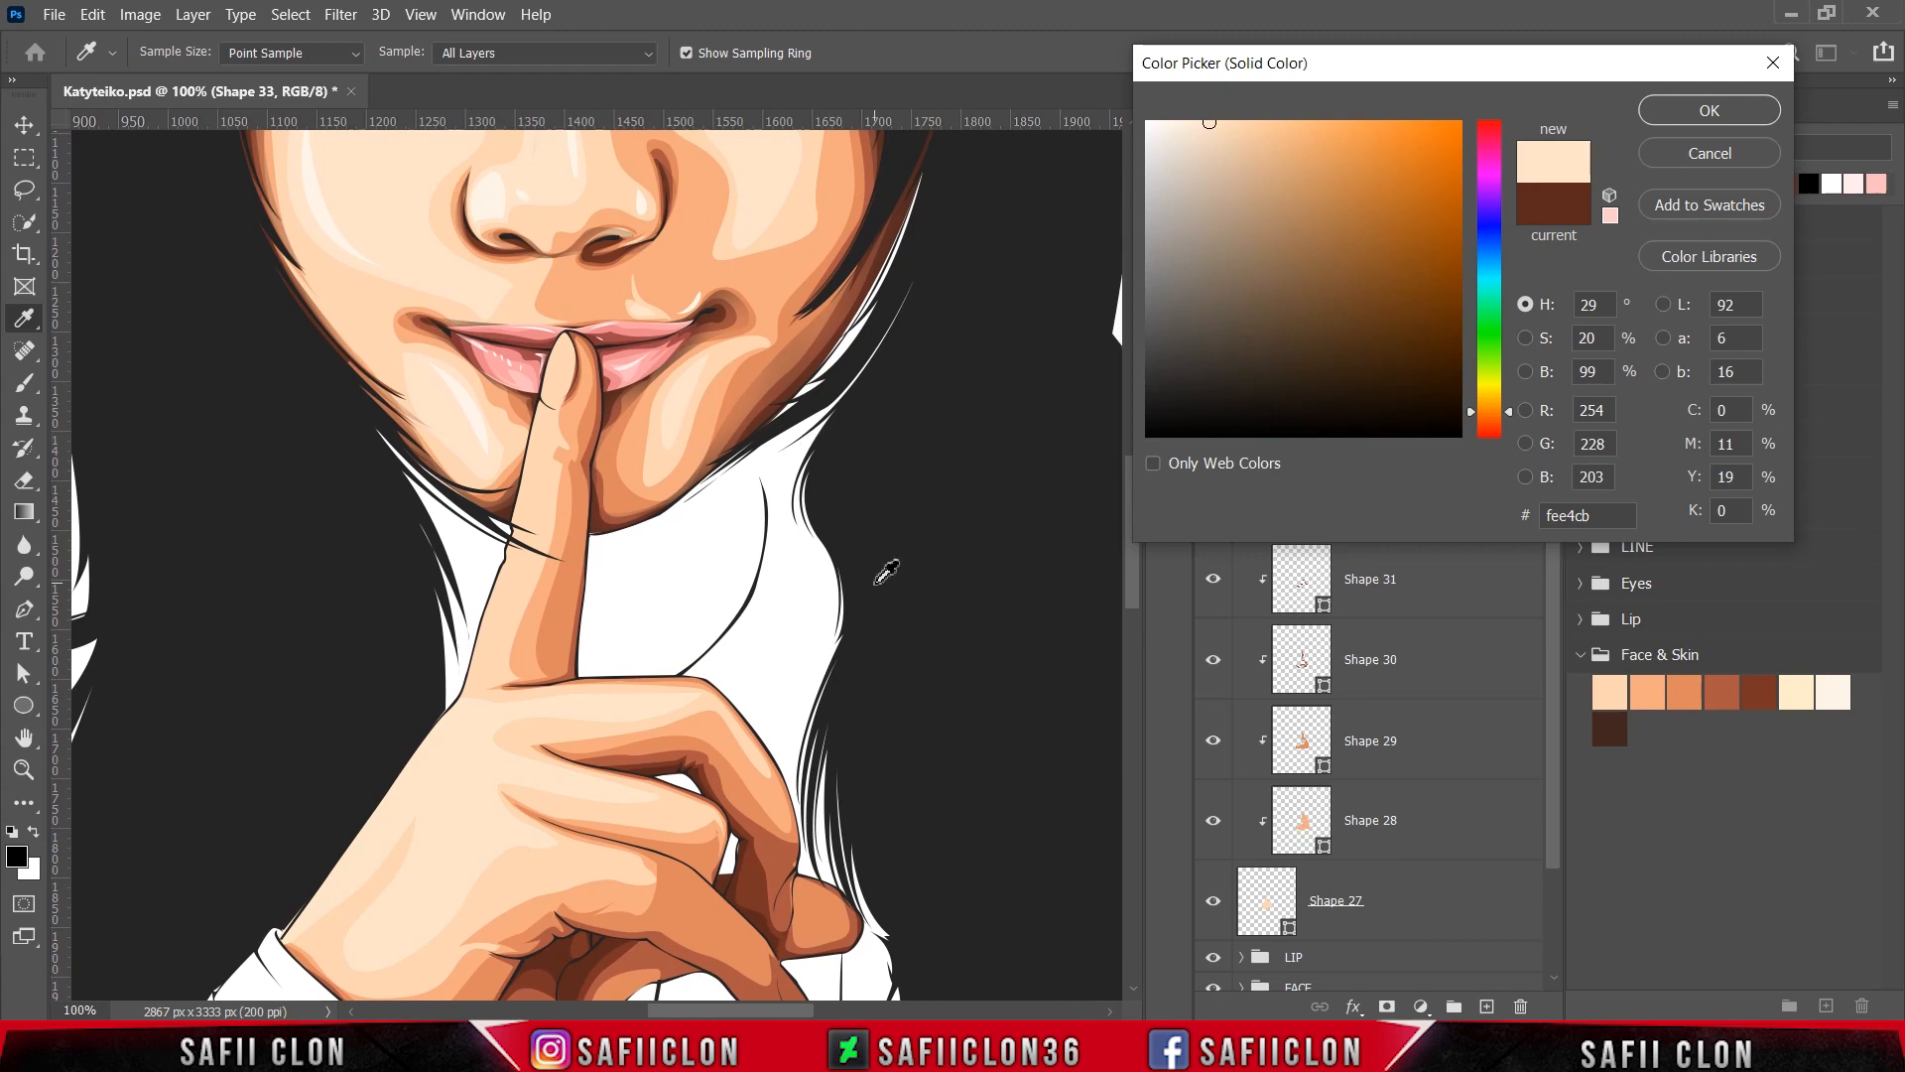
pyautogui.click(1685, 112)
# Step: Set the path operation to Combine Shapes and add closed fee4cb light shapes along the index finger's outer edge, from its base to the nail
pyautogui.click(772, 53)
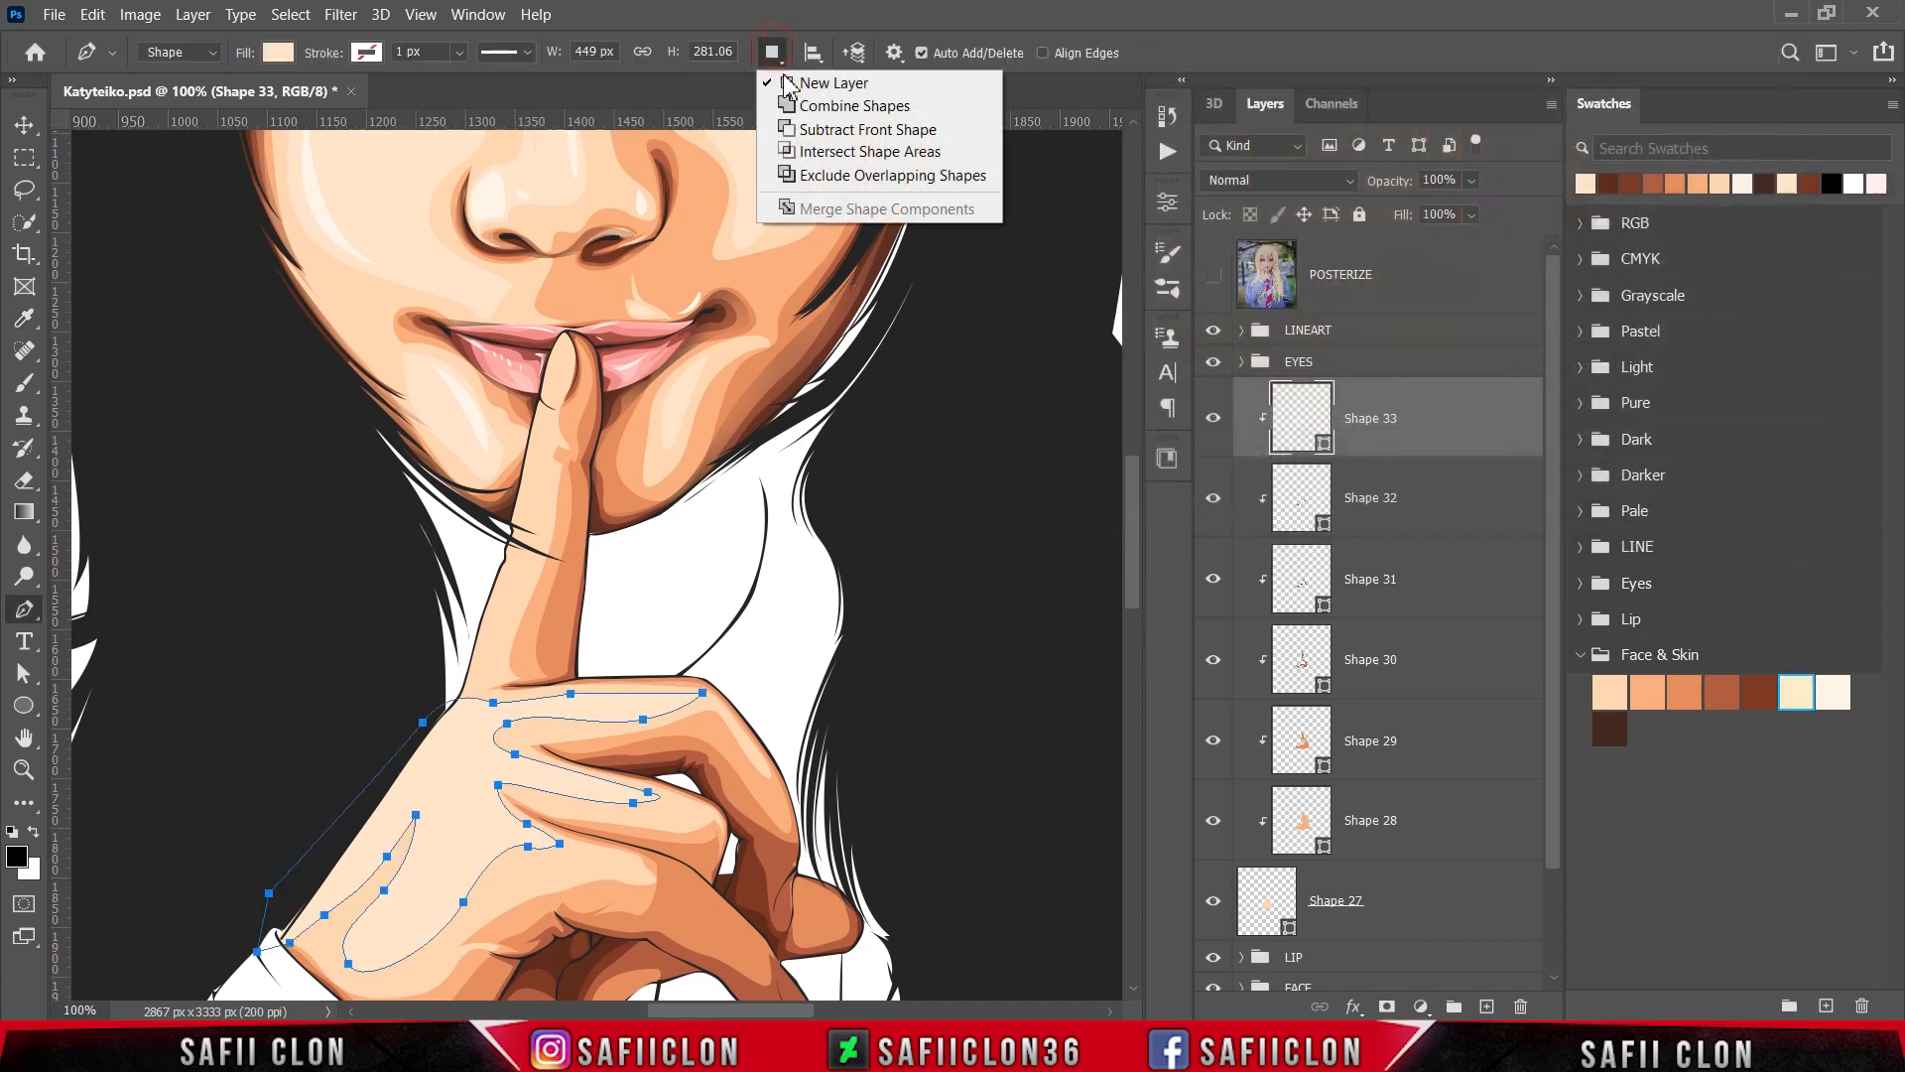
pyautogui.click(811, 107)
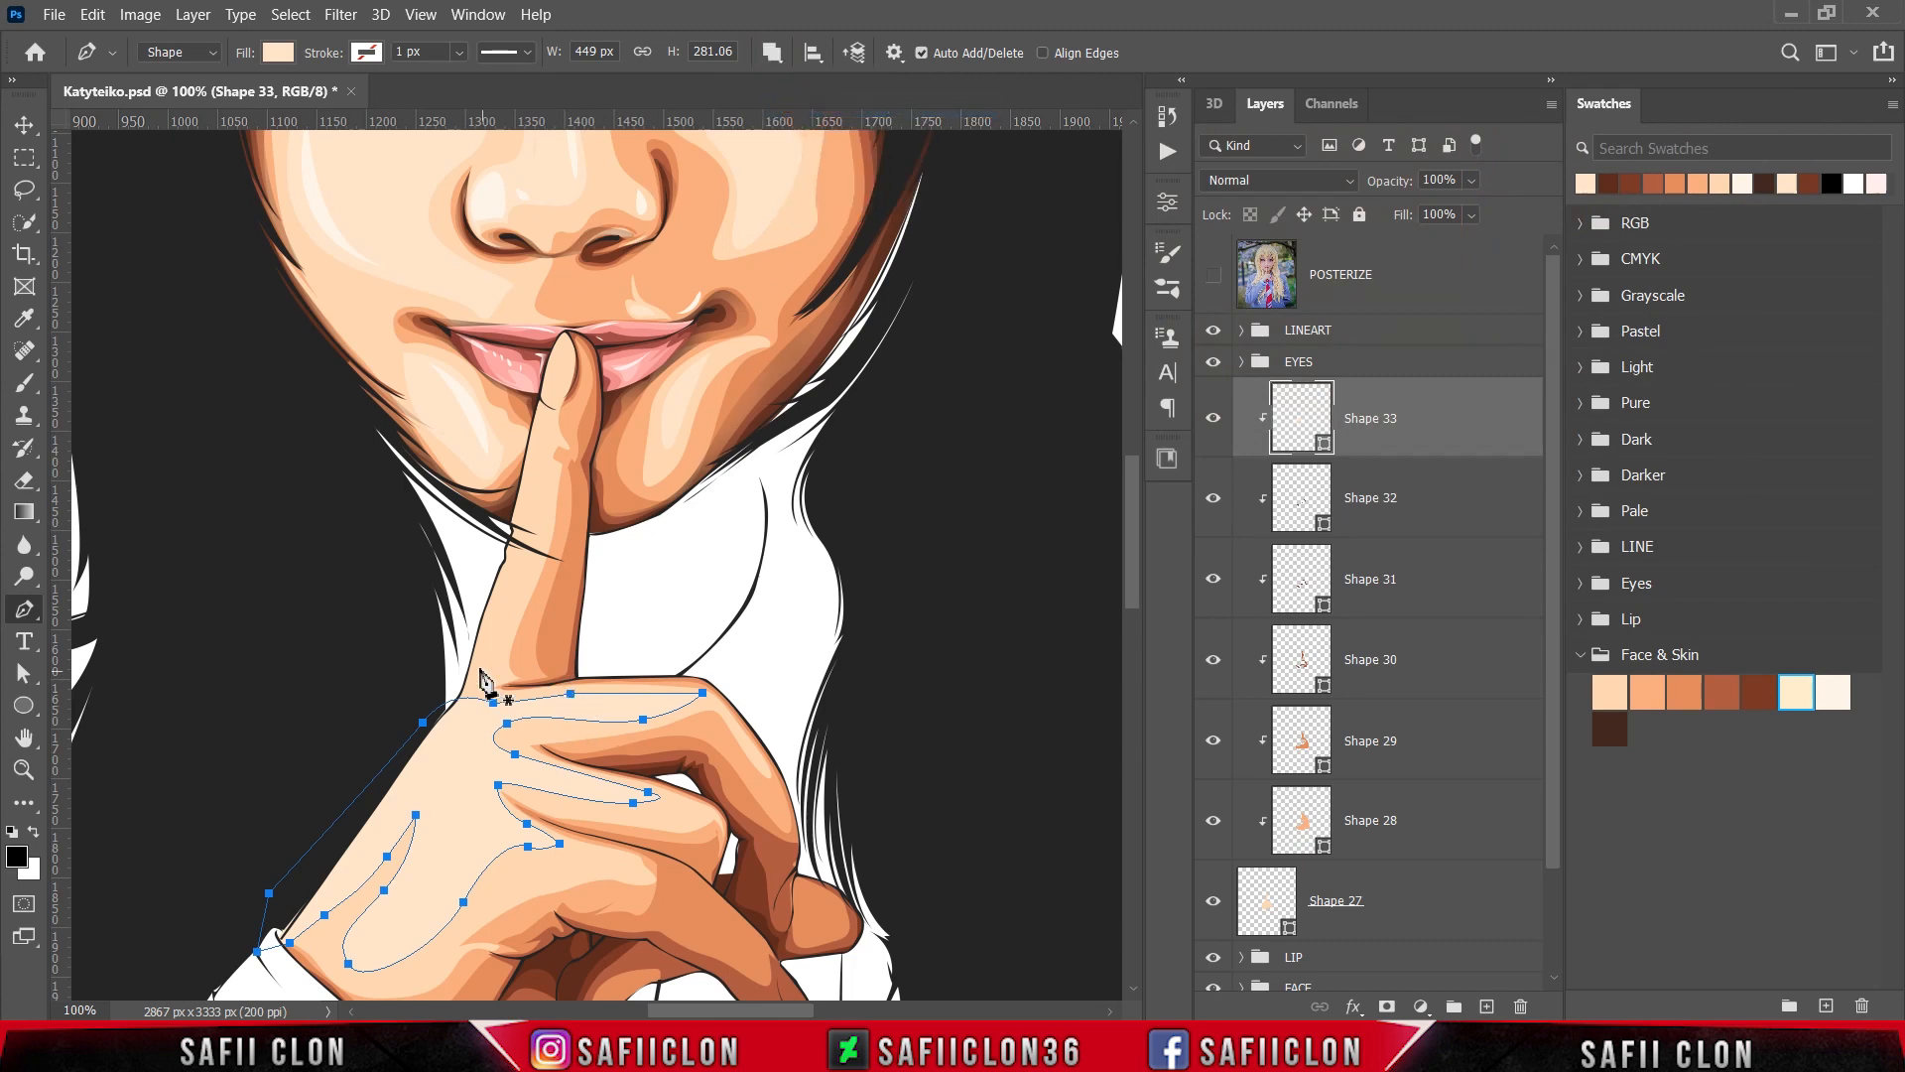
pyautogui.click(459, 683)
pyautogui.click(490, 675)
pyautogui.click(516, 597)
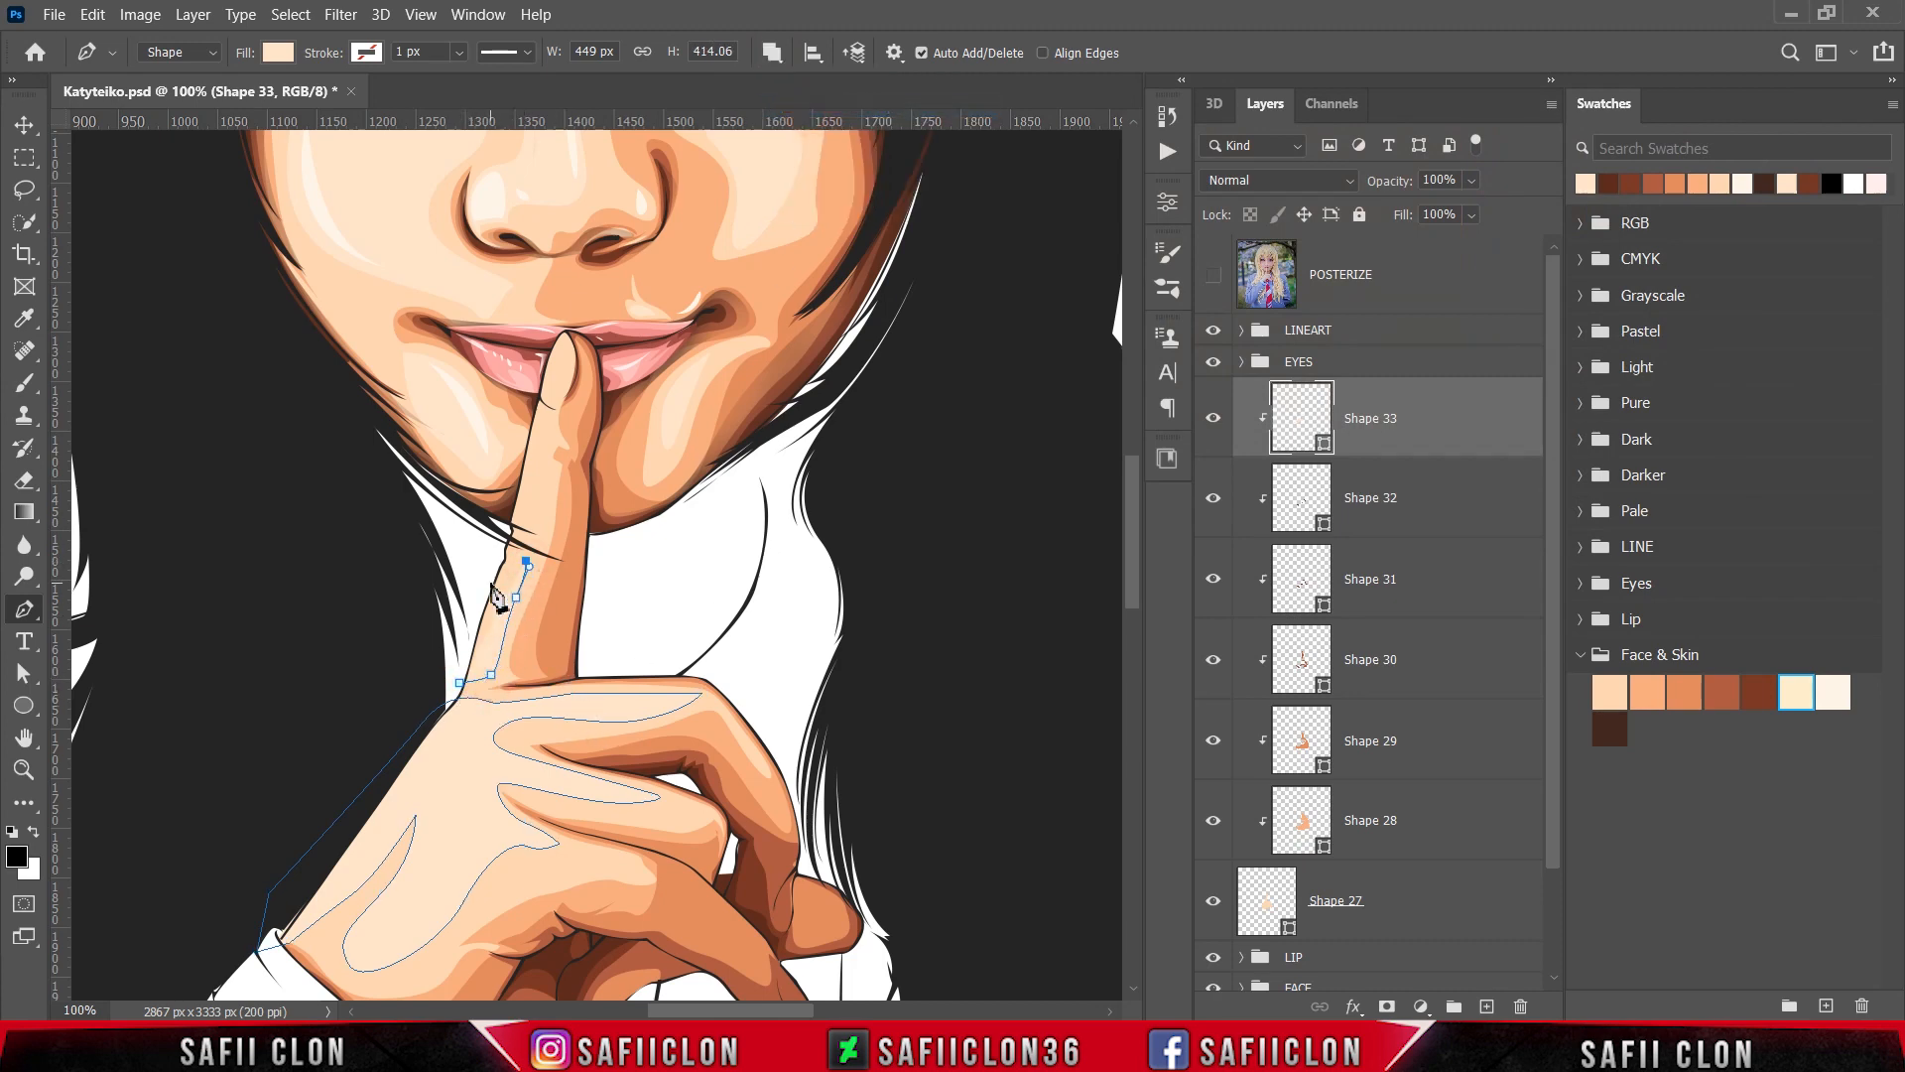
pyautogui.click(526, 561)
pyautogui.click(490, 583)
pyautogui.click(459, 682)
pyautogui.click(503, 523)
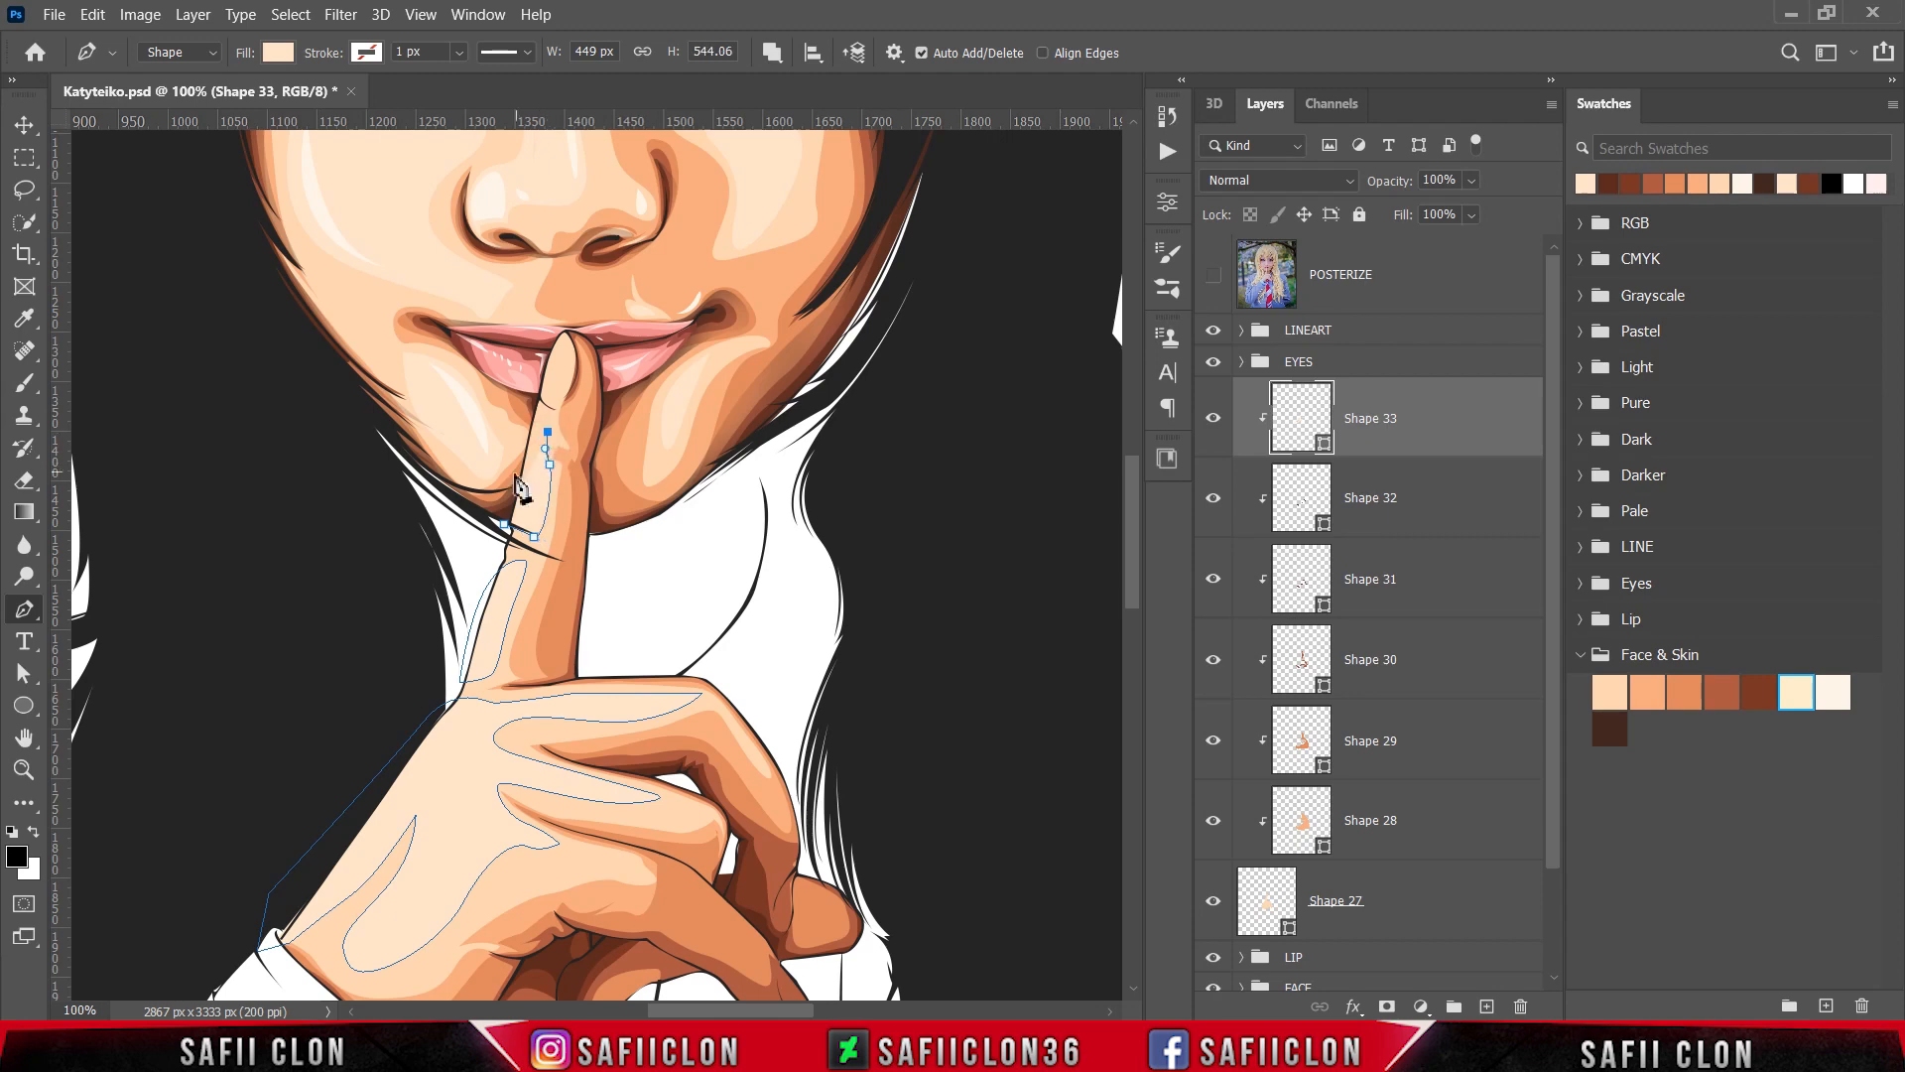
pyautogui.moveTo(548, 416); pyautogui.dragTo(561, 429)
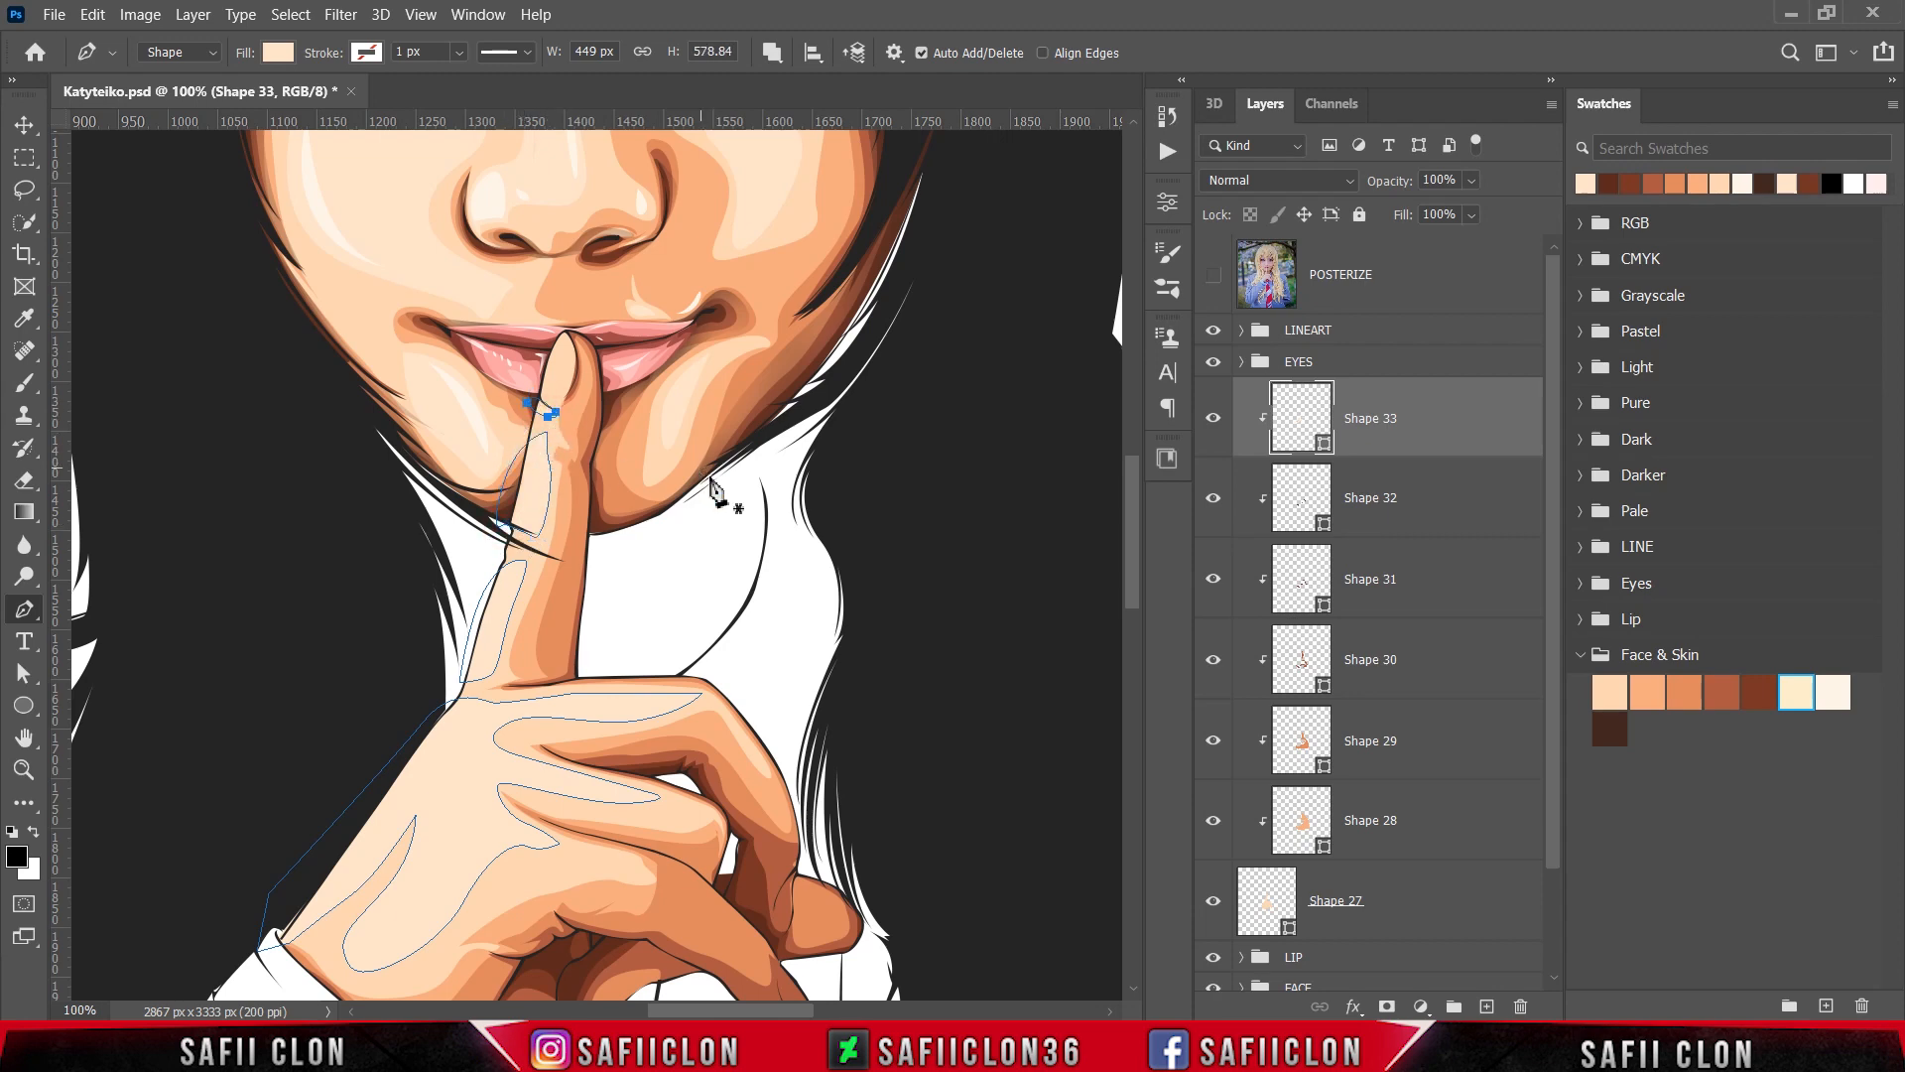
# Step: Add a narrow closed light shape along the upper bent finger, just past its knuckle
pyautogui.scroll(-3, 731, 502)
pyautogui.click(717, 466)
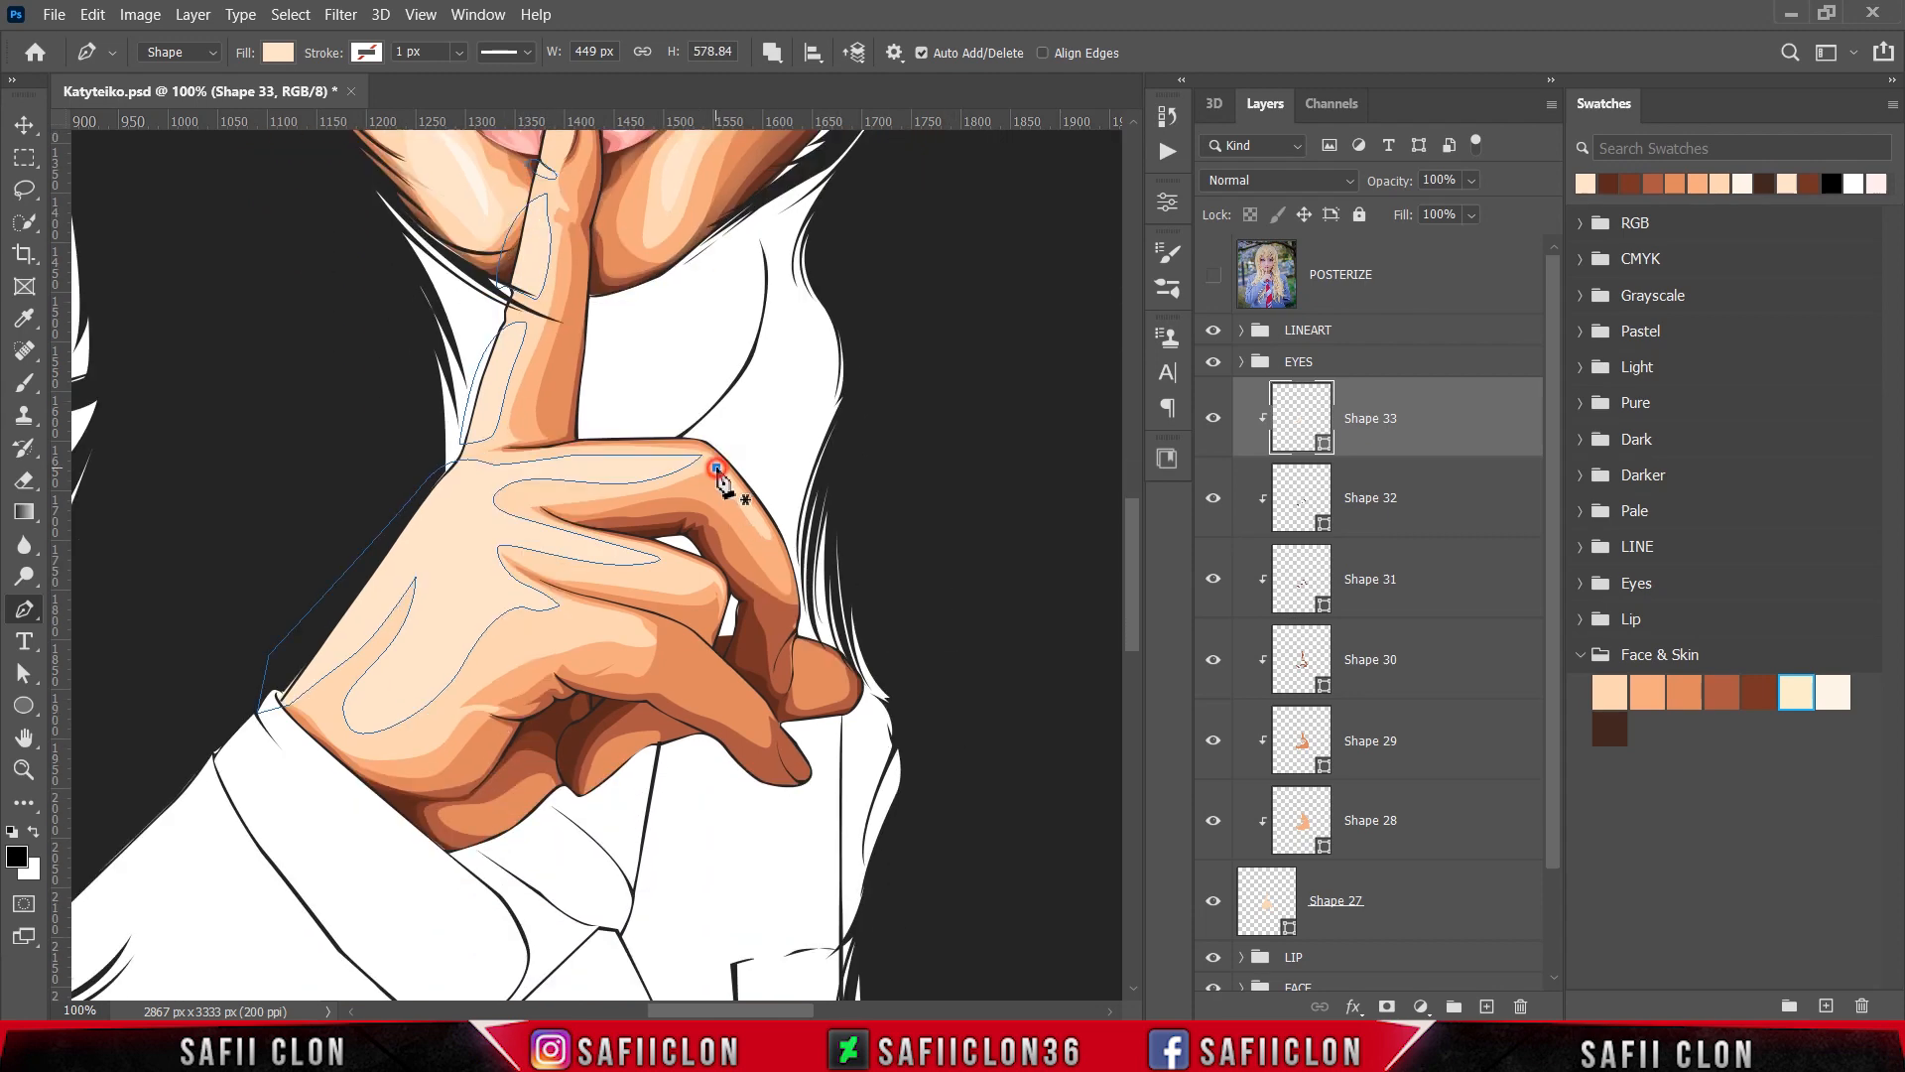
pyautogui.click(764, 514)
pyautogui.click(778, 571)
pyautogui.click(744, 529)
pyautogui.click(717, 467)
# Step: Set the path operation to New Layer and draw a closed highlight shape about 250 × 312 px along the hand's outer edge
pyautogui.click(772, 52)
pyautogui.click(813, 82)
pyautogui.click(271, 712)
pyautogui.moveTo(342, 636); pyautogui.dragTo(359, 604)
pyautogui.moveTo(440, 522); pyautogui.dragTo(452, 503)
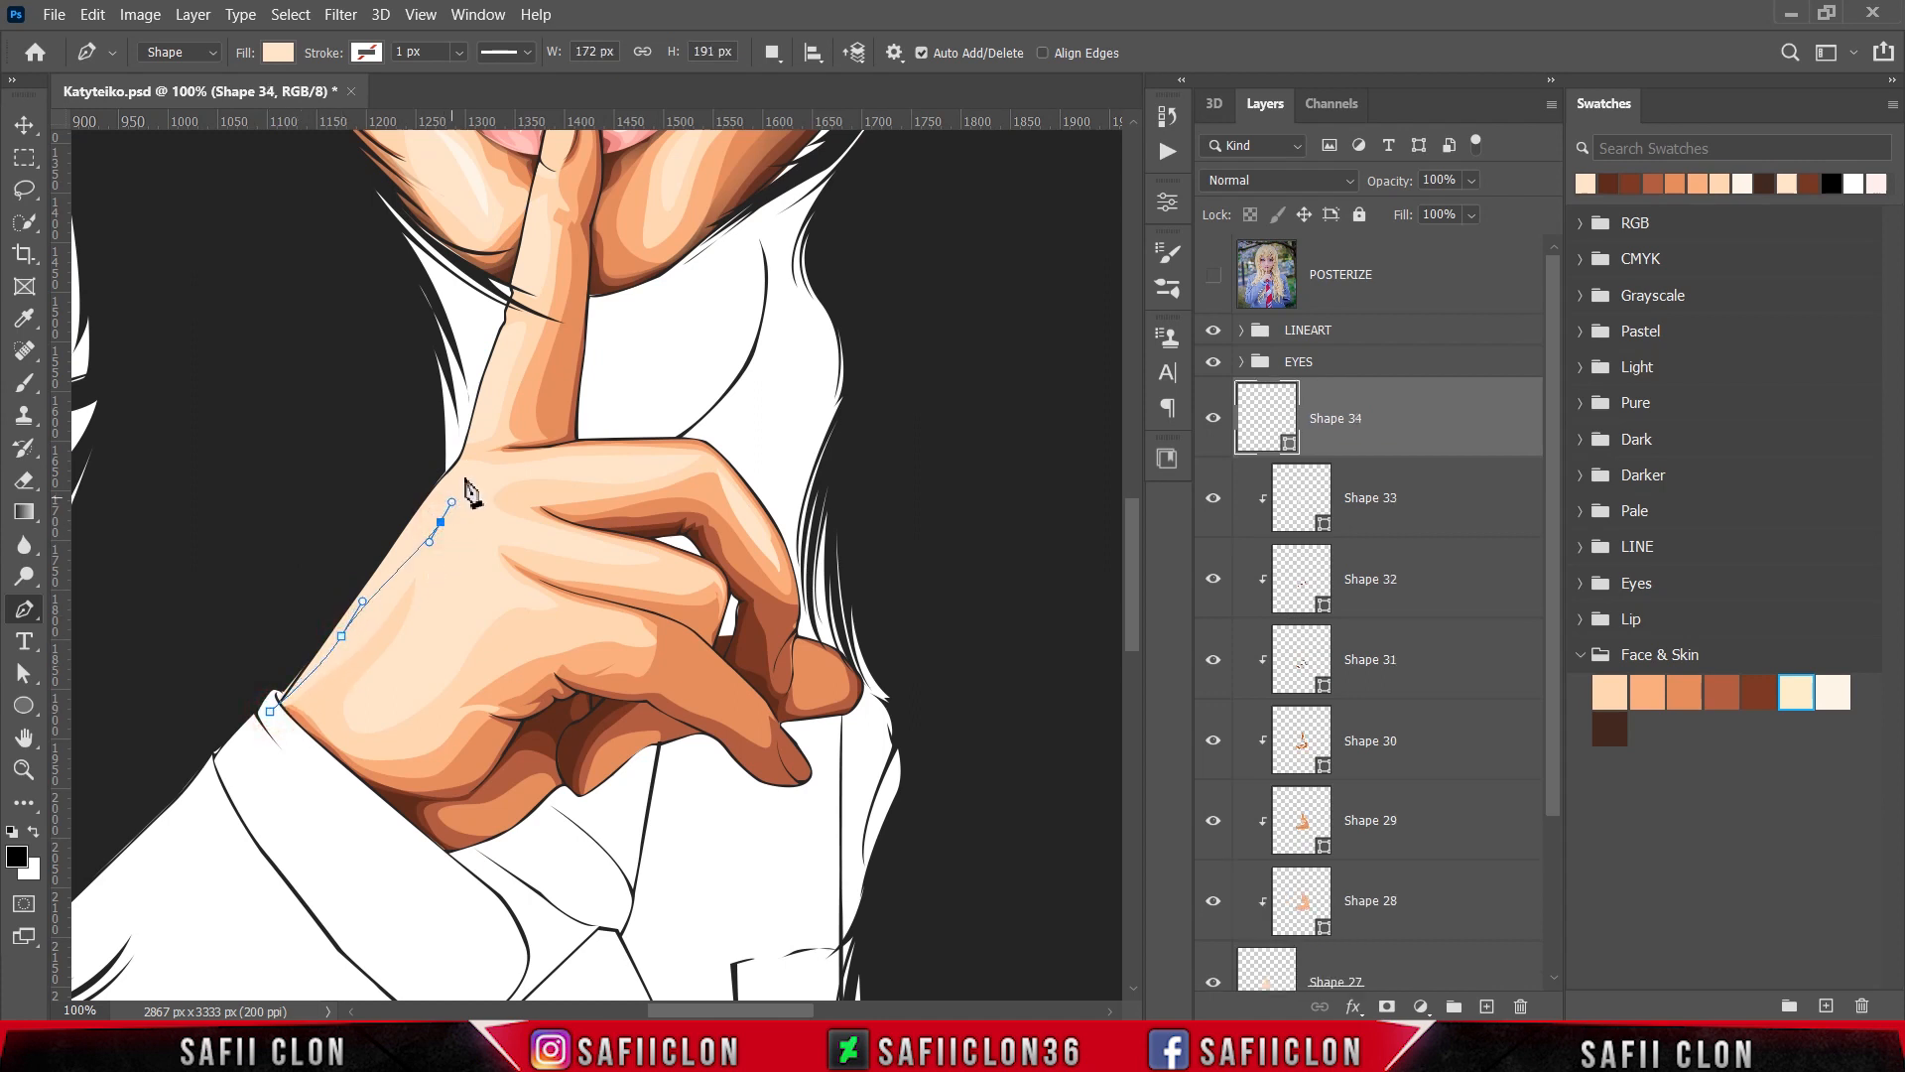
pyautogui.moveTo(446, 411); pyautogui.dragTo(412, 362)
pyautogui.click(228, 617)
pyautogui.click(213, 717)
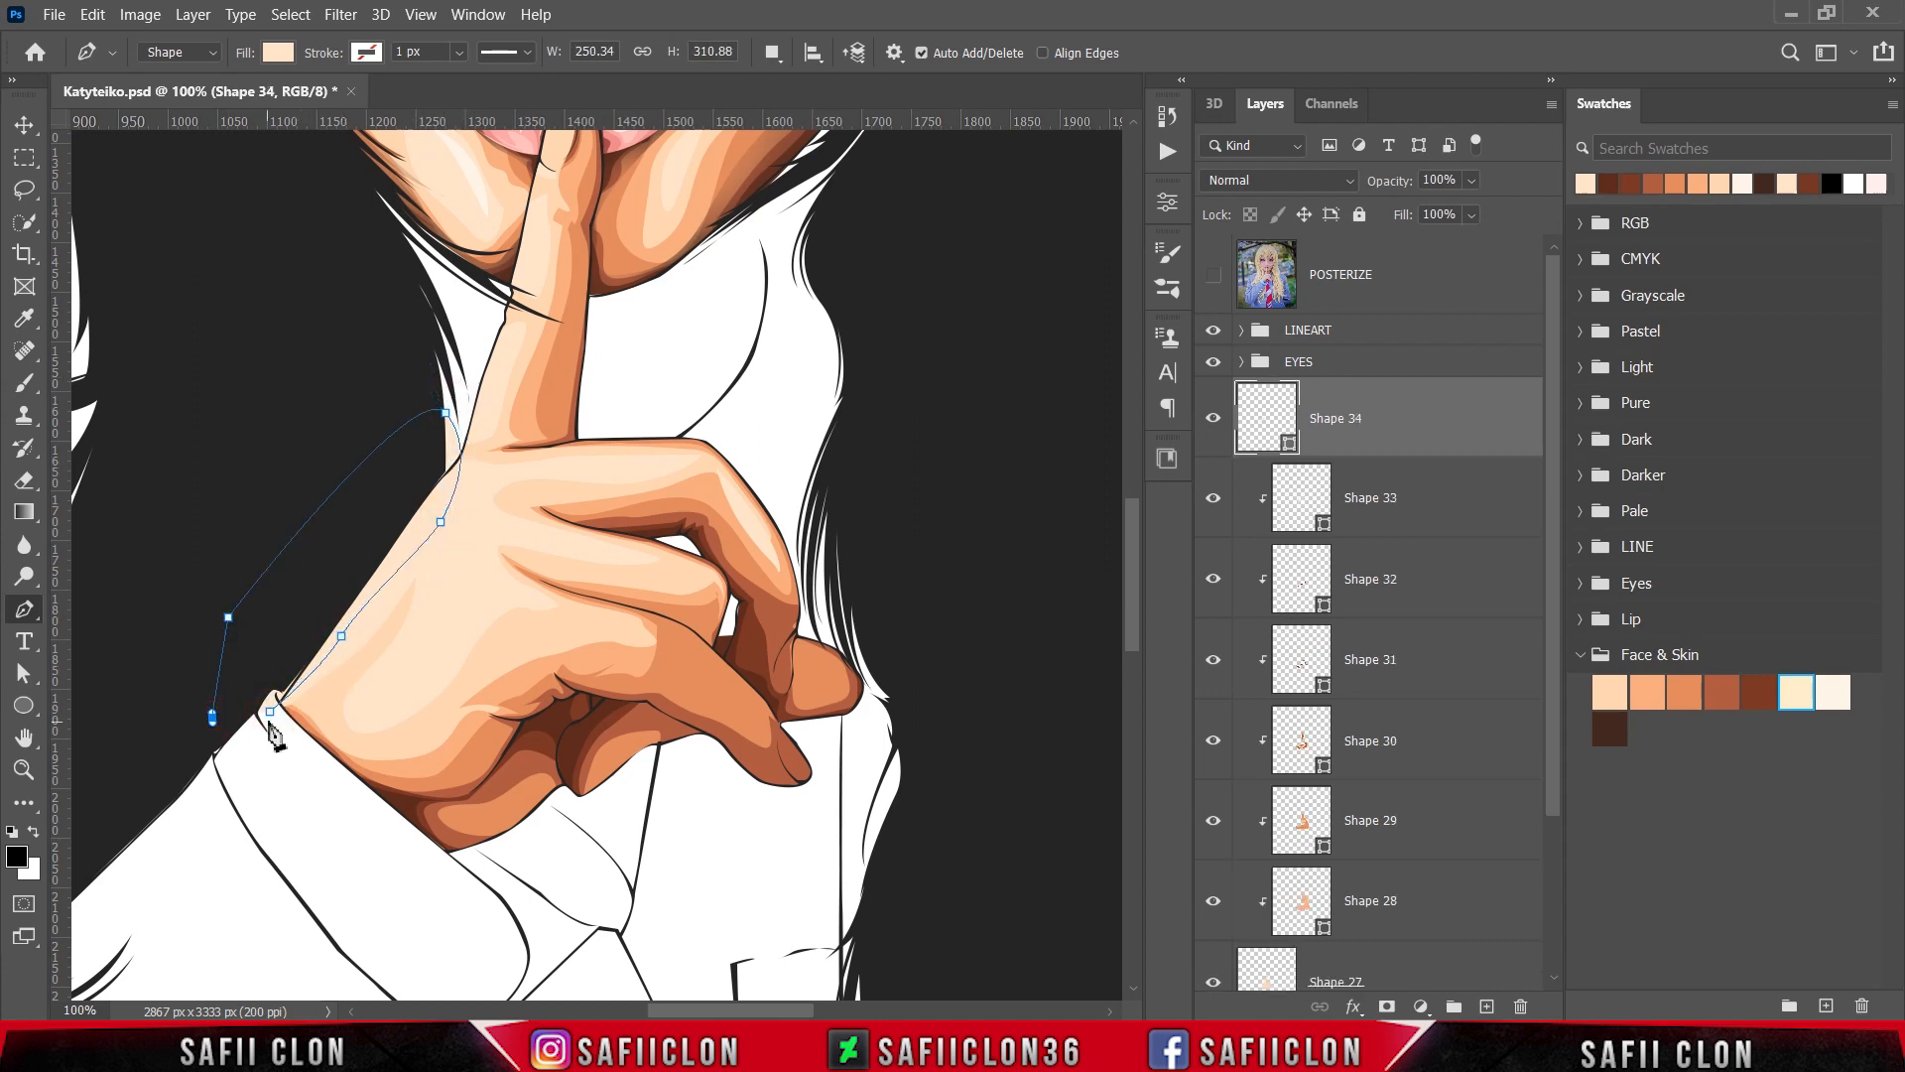
pyautogui.click(271, 713)
# Step: Set the edge highlight's fill to the fef4e8 skin swatch and clip it to the layers below
pyautogui.doubleClick(1289, 445)
pyautogui.click(1837, 684)
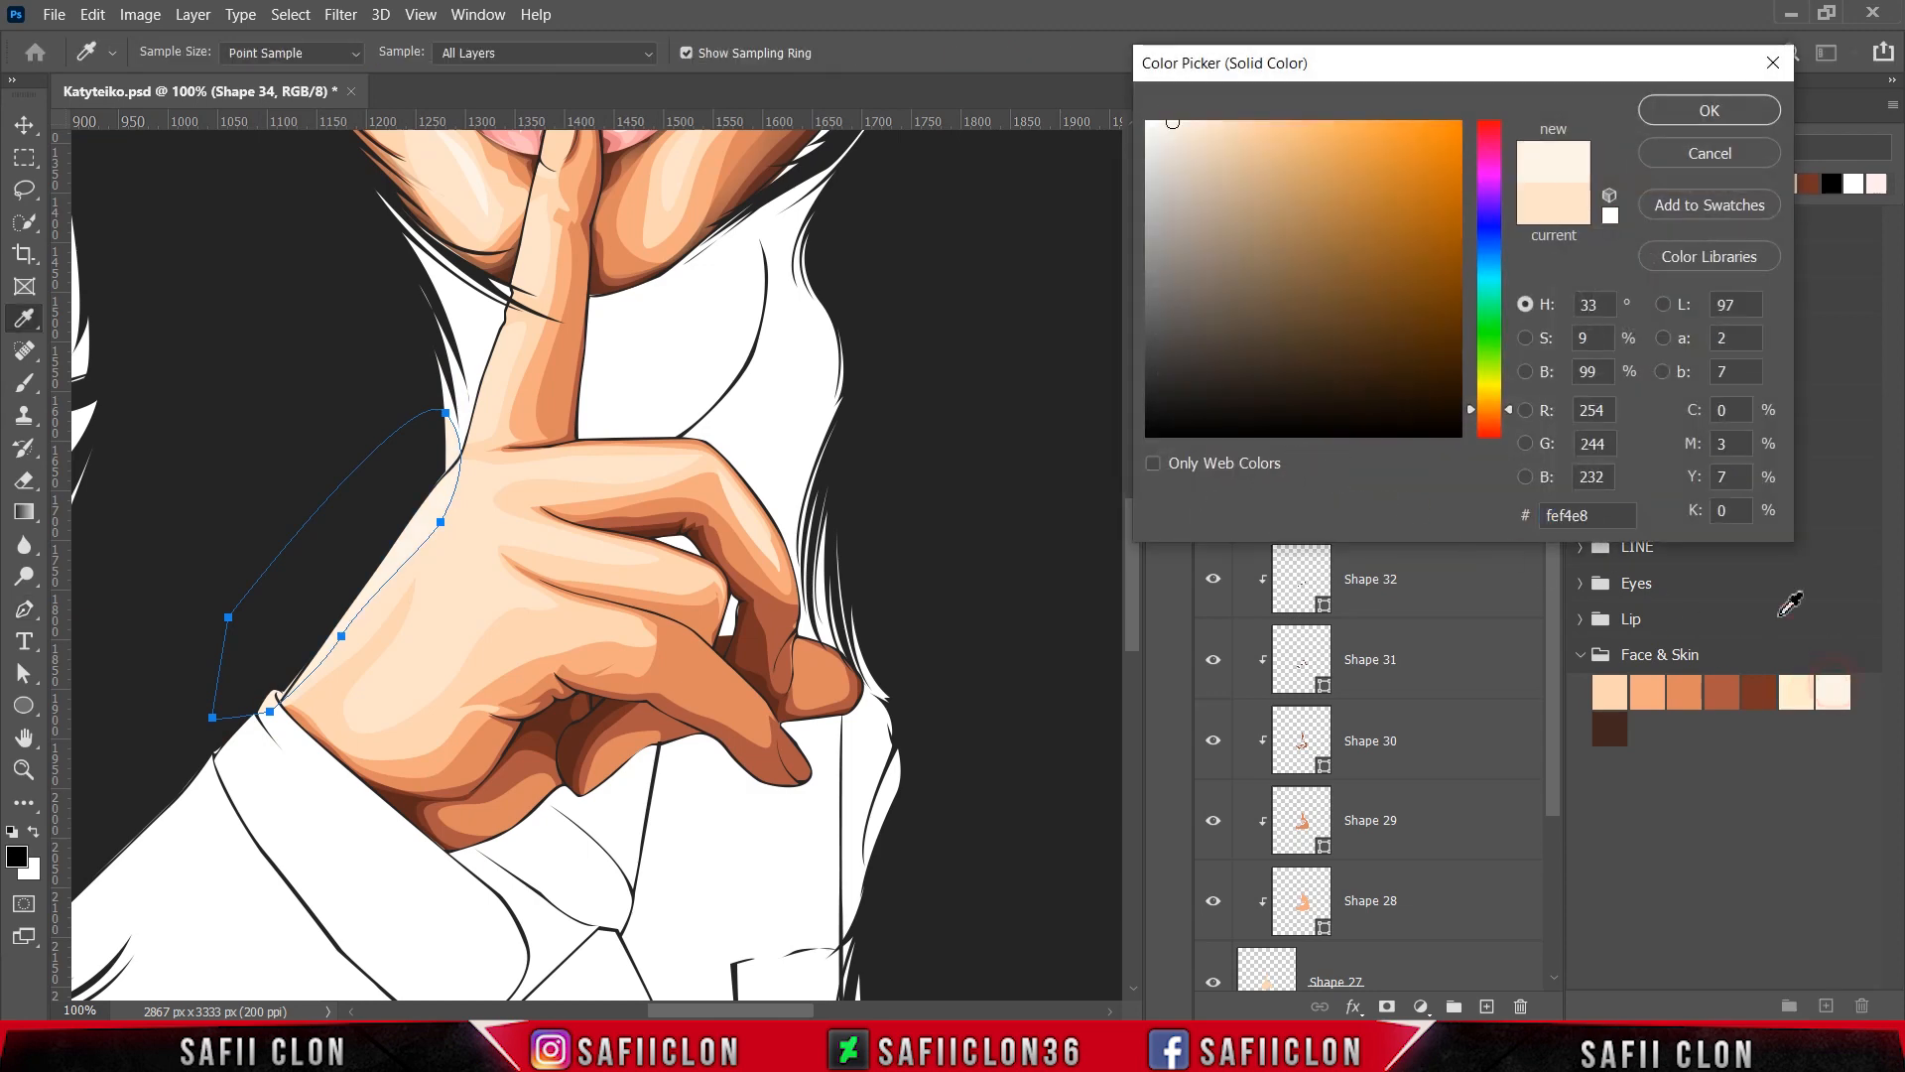
pyautogui.click(1710, 111)
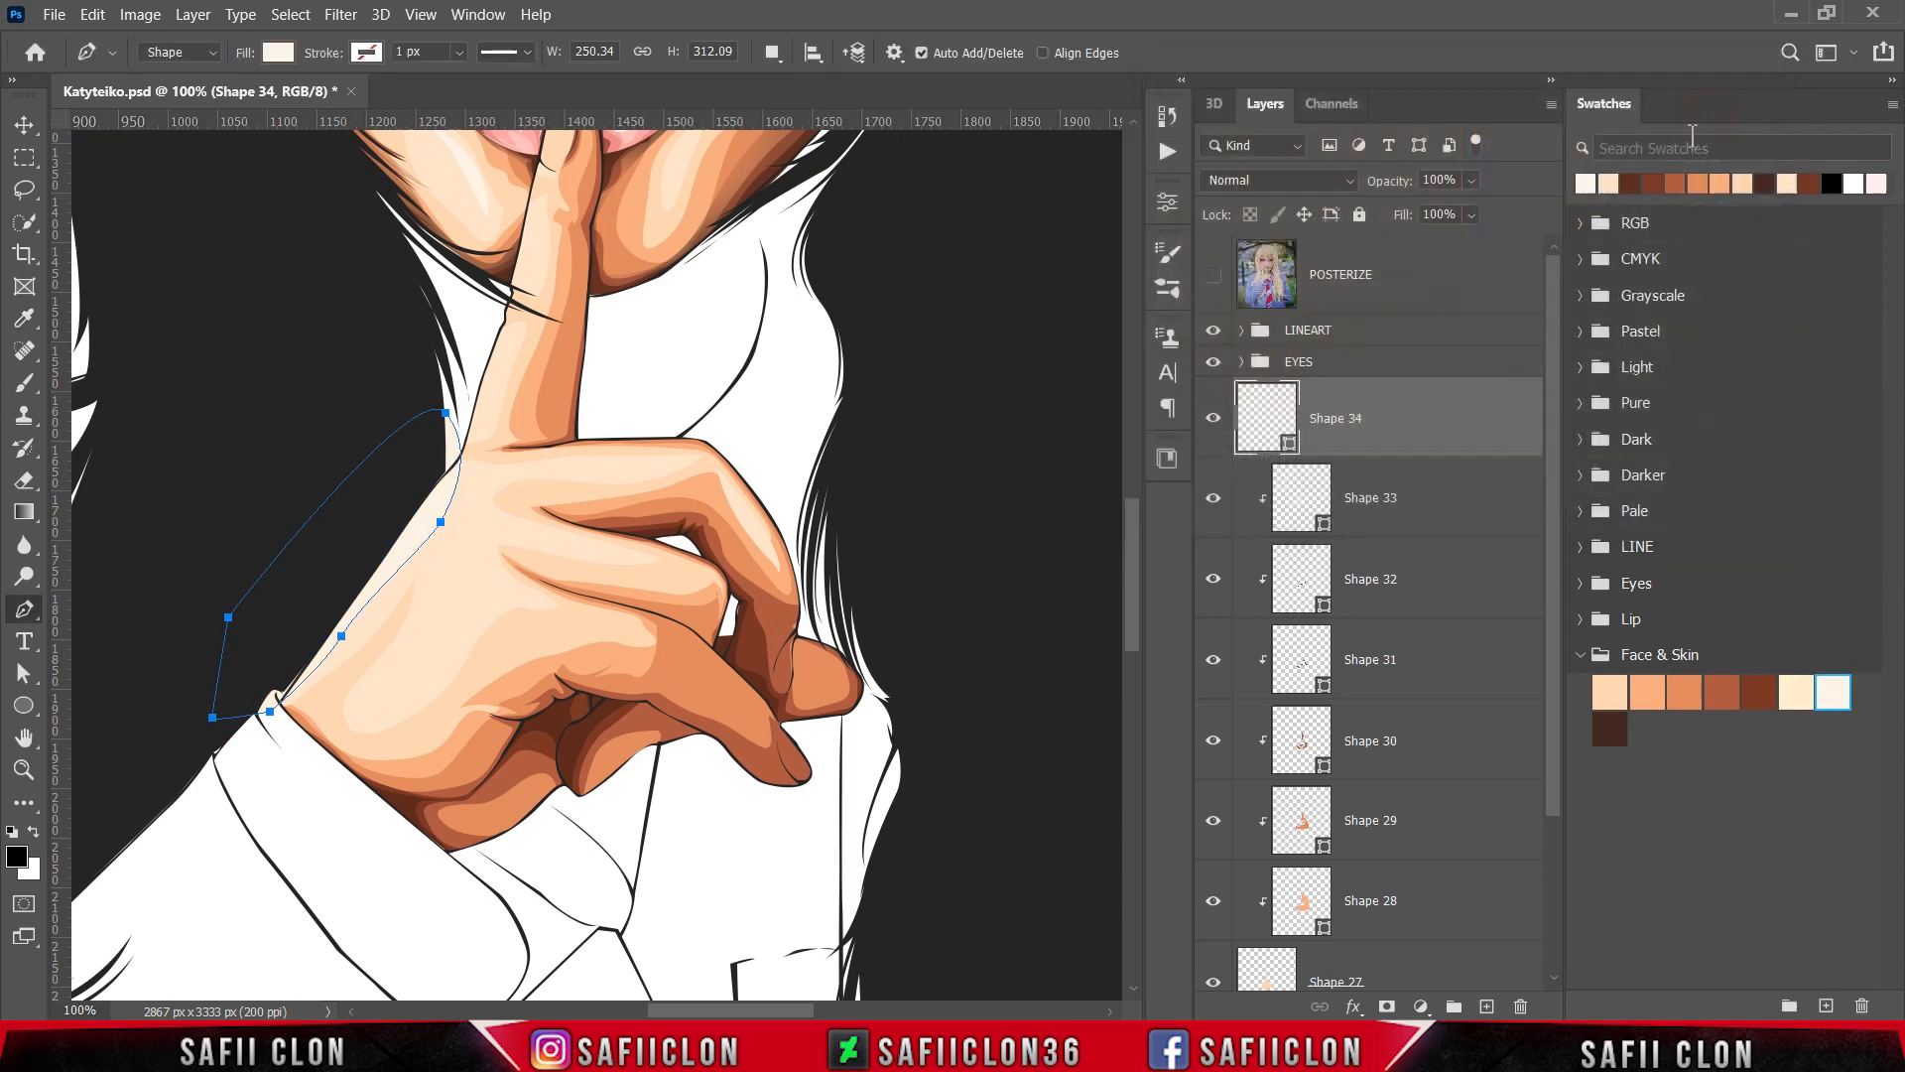
pyautogui.rightClick(1370, 416)
pyautogui.click(1414, 455)
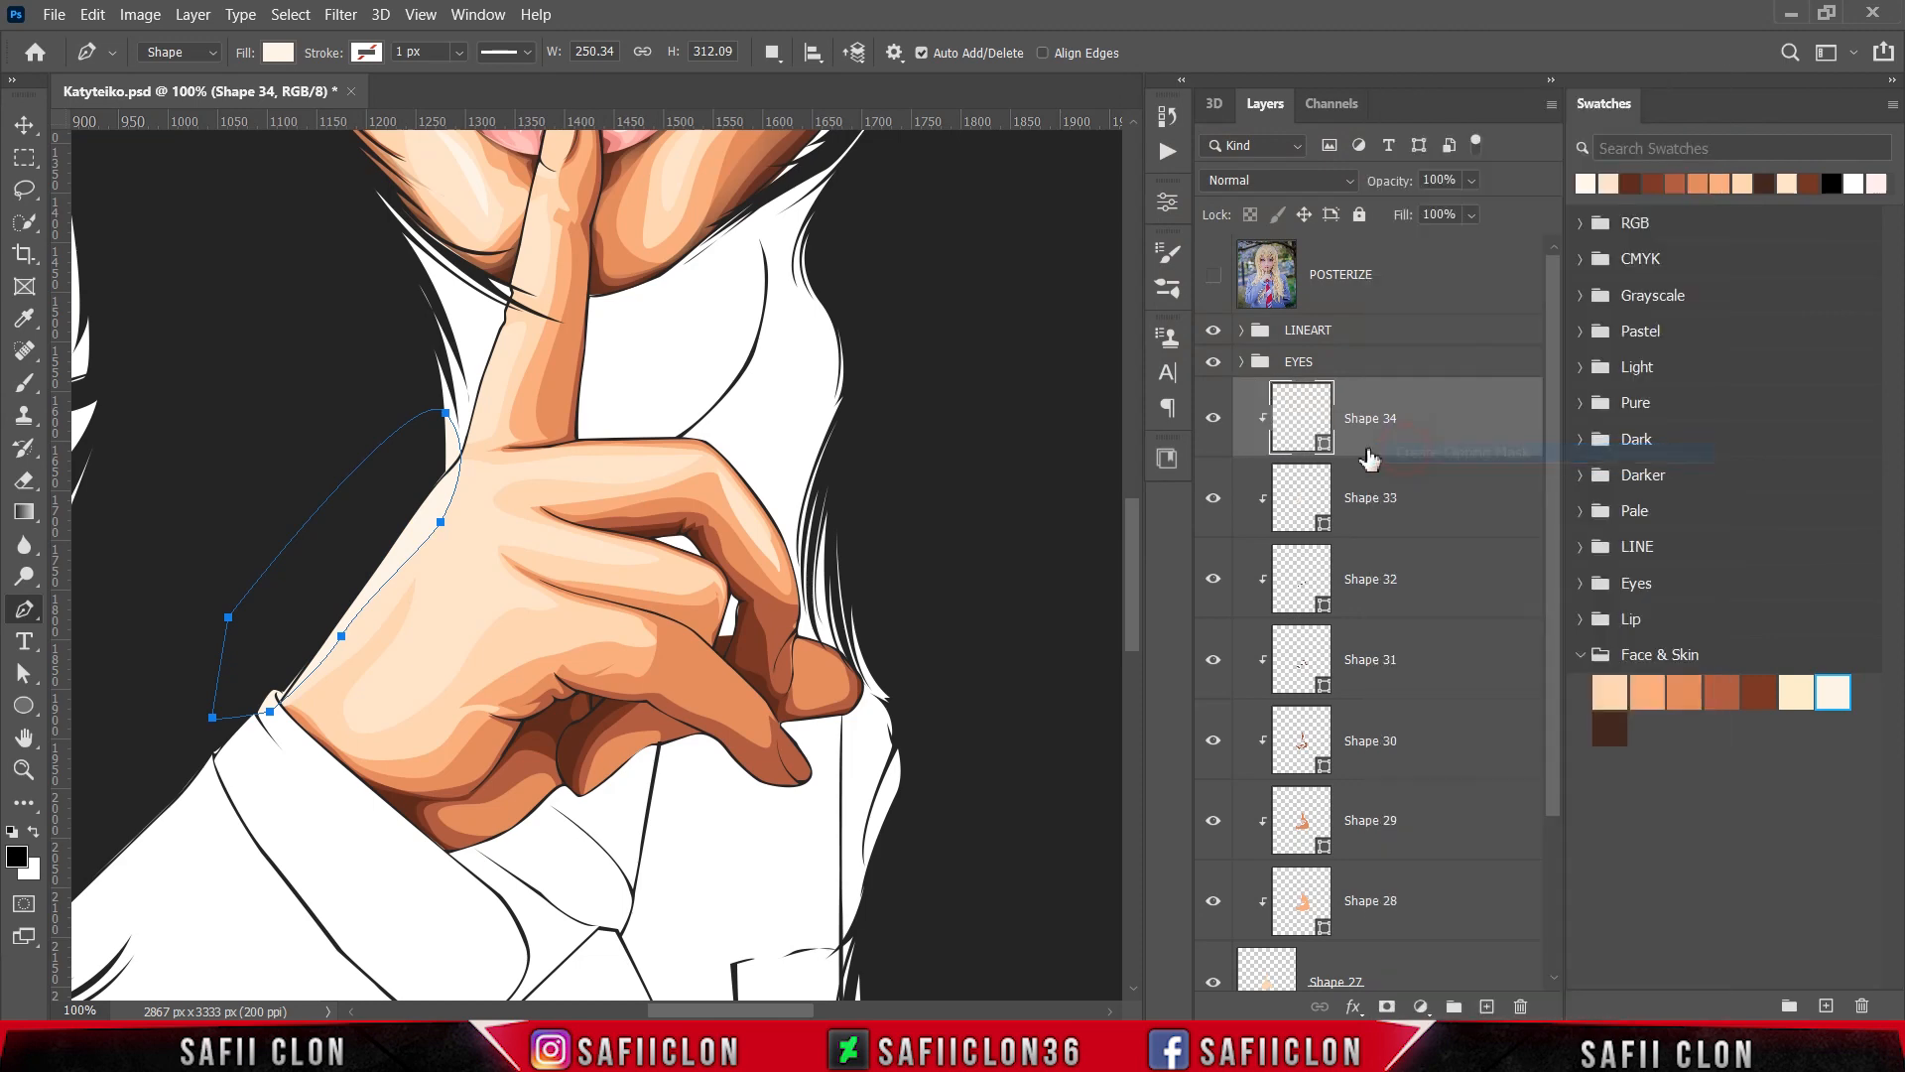
# Step: Set the path operation to Combine Shapes and add fef4e8 highlights on the lower and middle segments of the index finger's outer edge
pyautogui.scroll(3, 816, 493)
pyautogui.scroll(2, 816, 493)
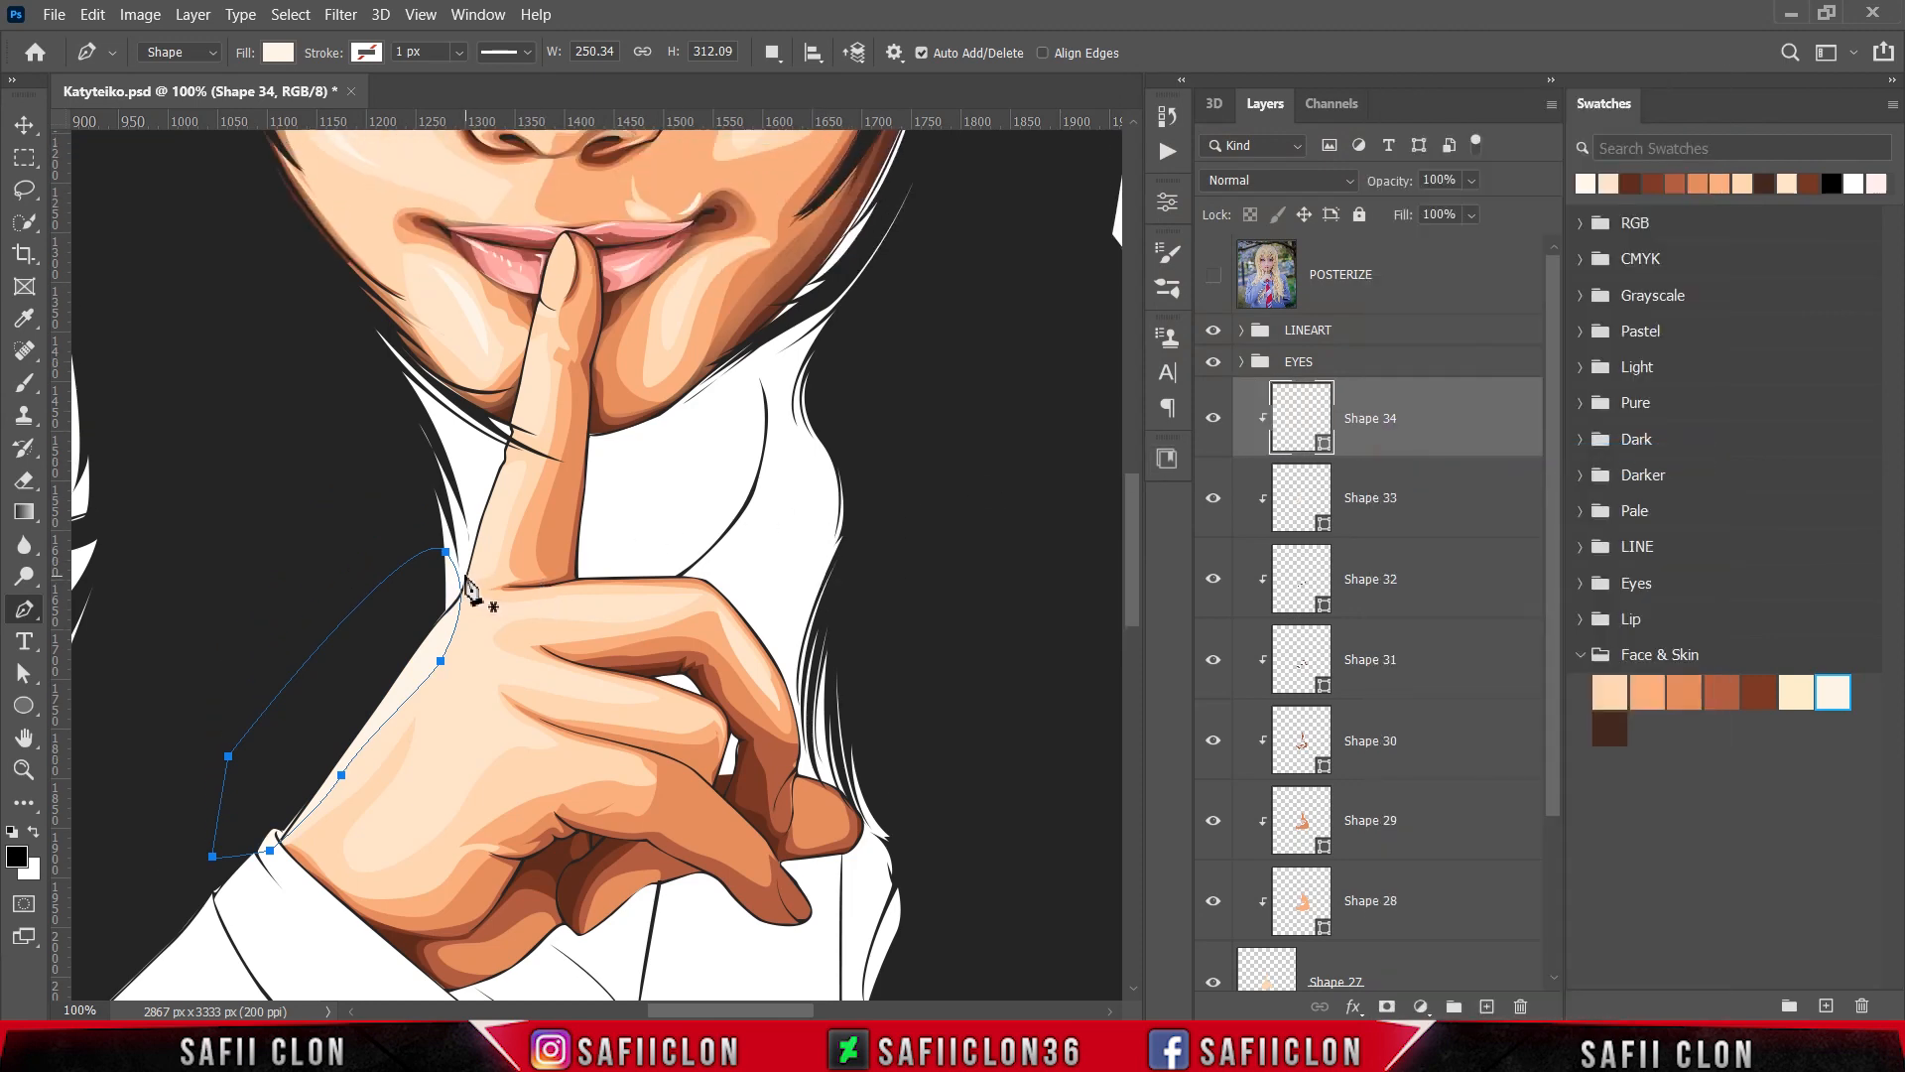
pyautogui.click(772, 53)
pyautogui.click(839, 99)
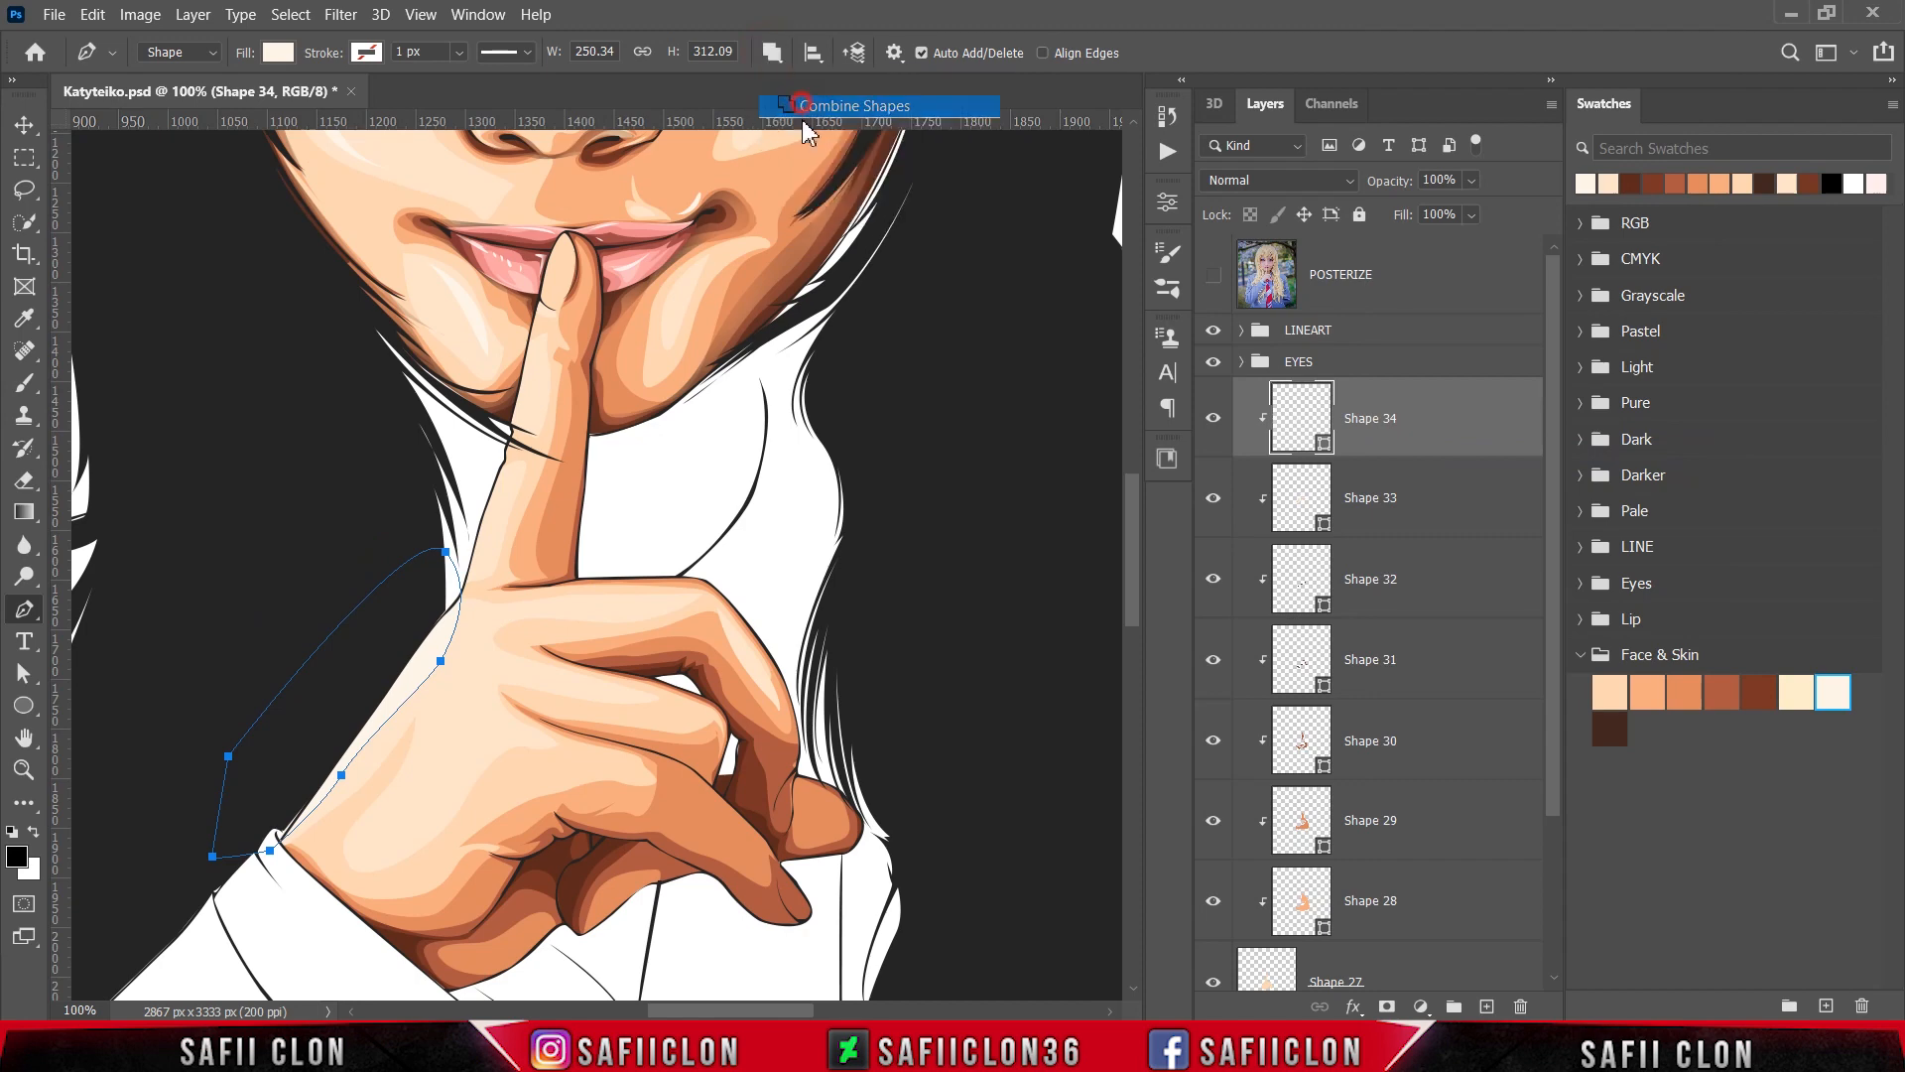
pyautogui.click(462, 567)
pyautogui.moveTo(484, 563); pyautogui.dragTo(491, 549)
pyautogui.moveTo(513, 482); pyautogui.dragTo(471, 497)
pyautogui.click(463, 567)
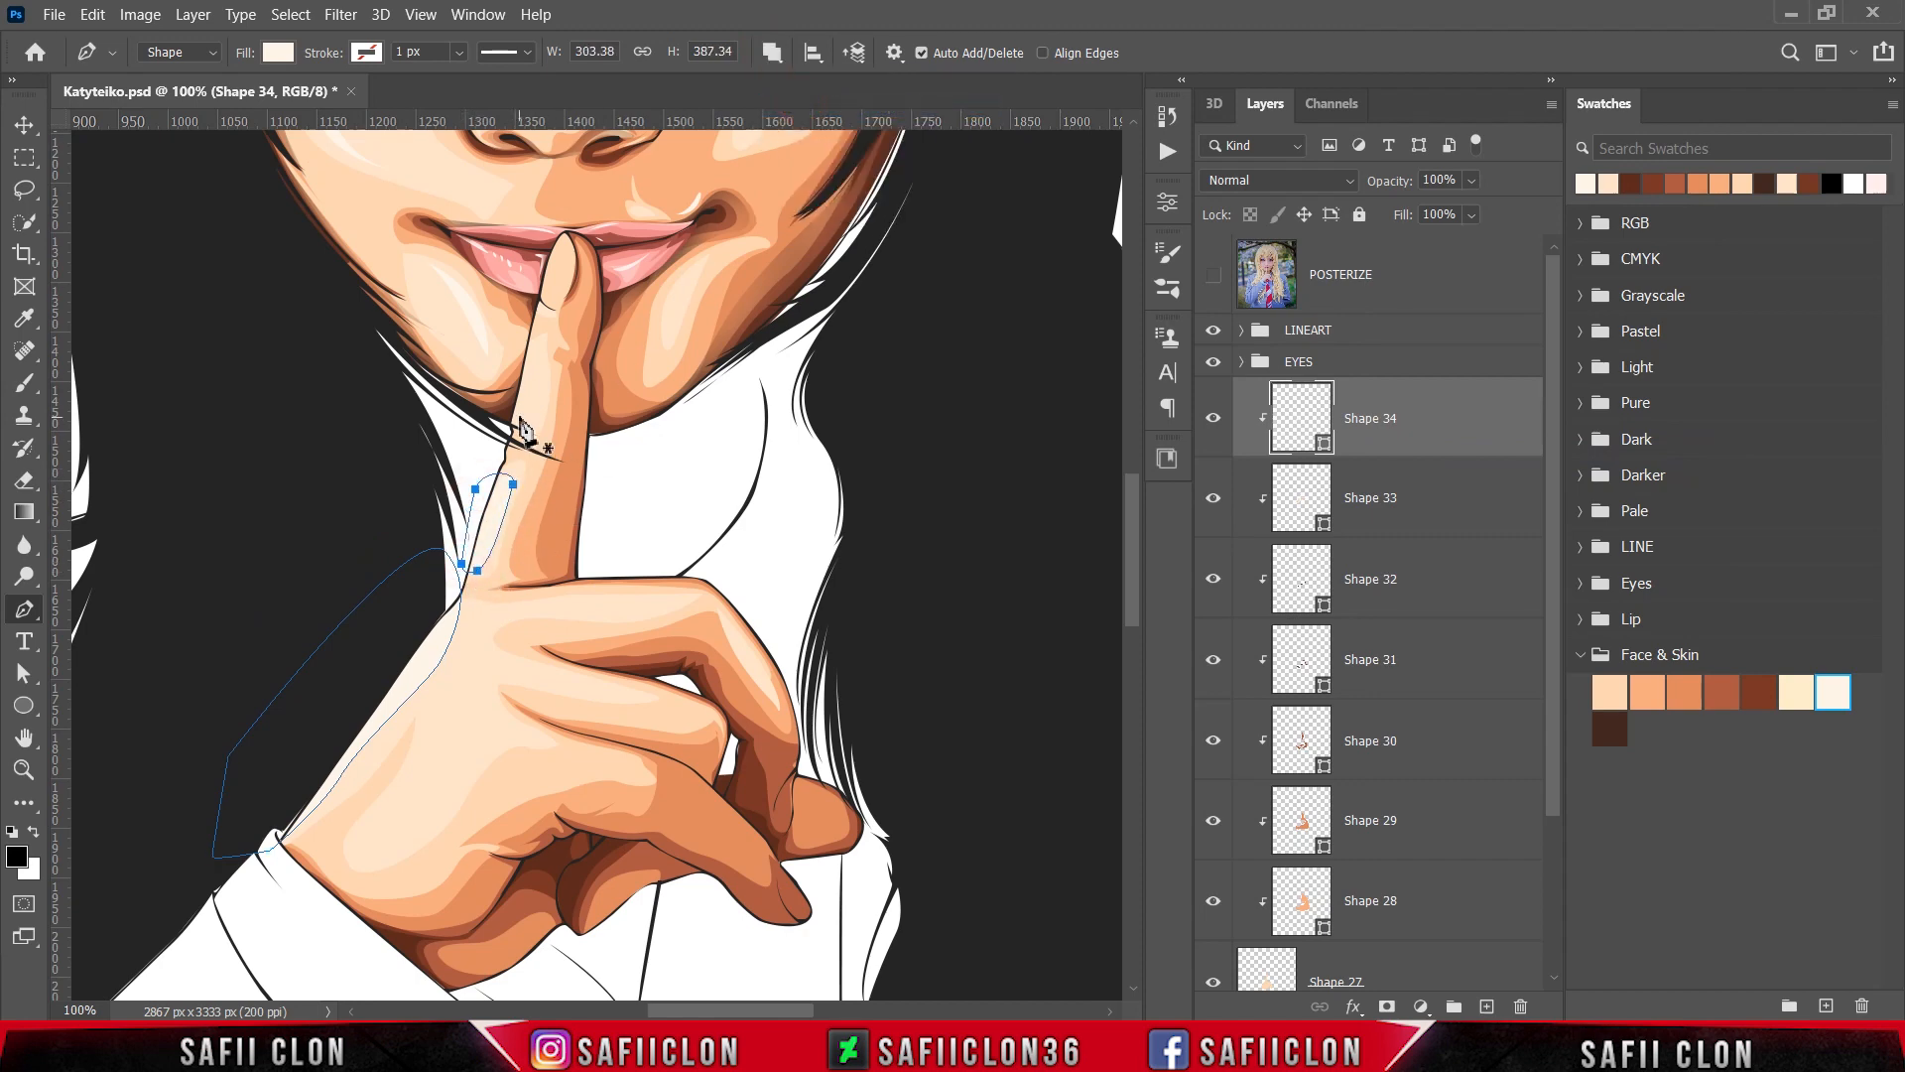
pyautogui.click(509, 423)
pyautogui.moveTo(530, 423); pyautogui.dragTo(534, 405)
pyautogui.click(543, 346)
# Step: Add a closed elongated highlight across the back of the hand, following the POSTERIZE reference
pyautogui.scroll(-4, 728, 434)
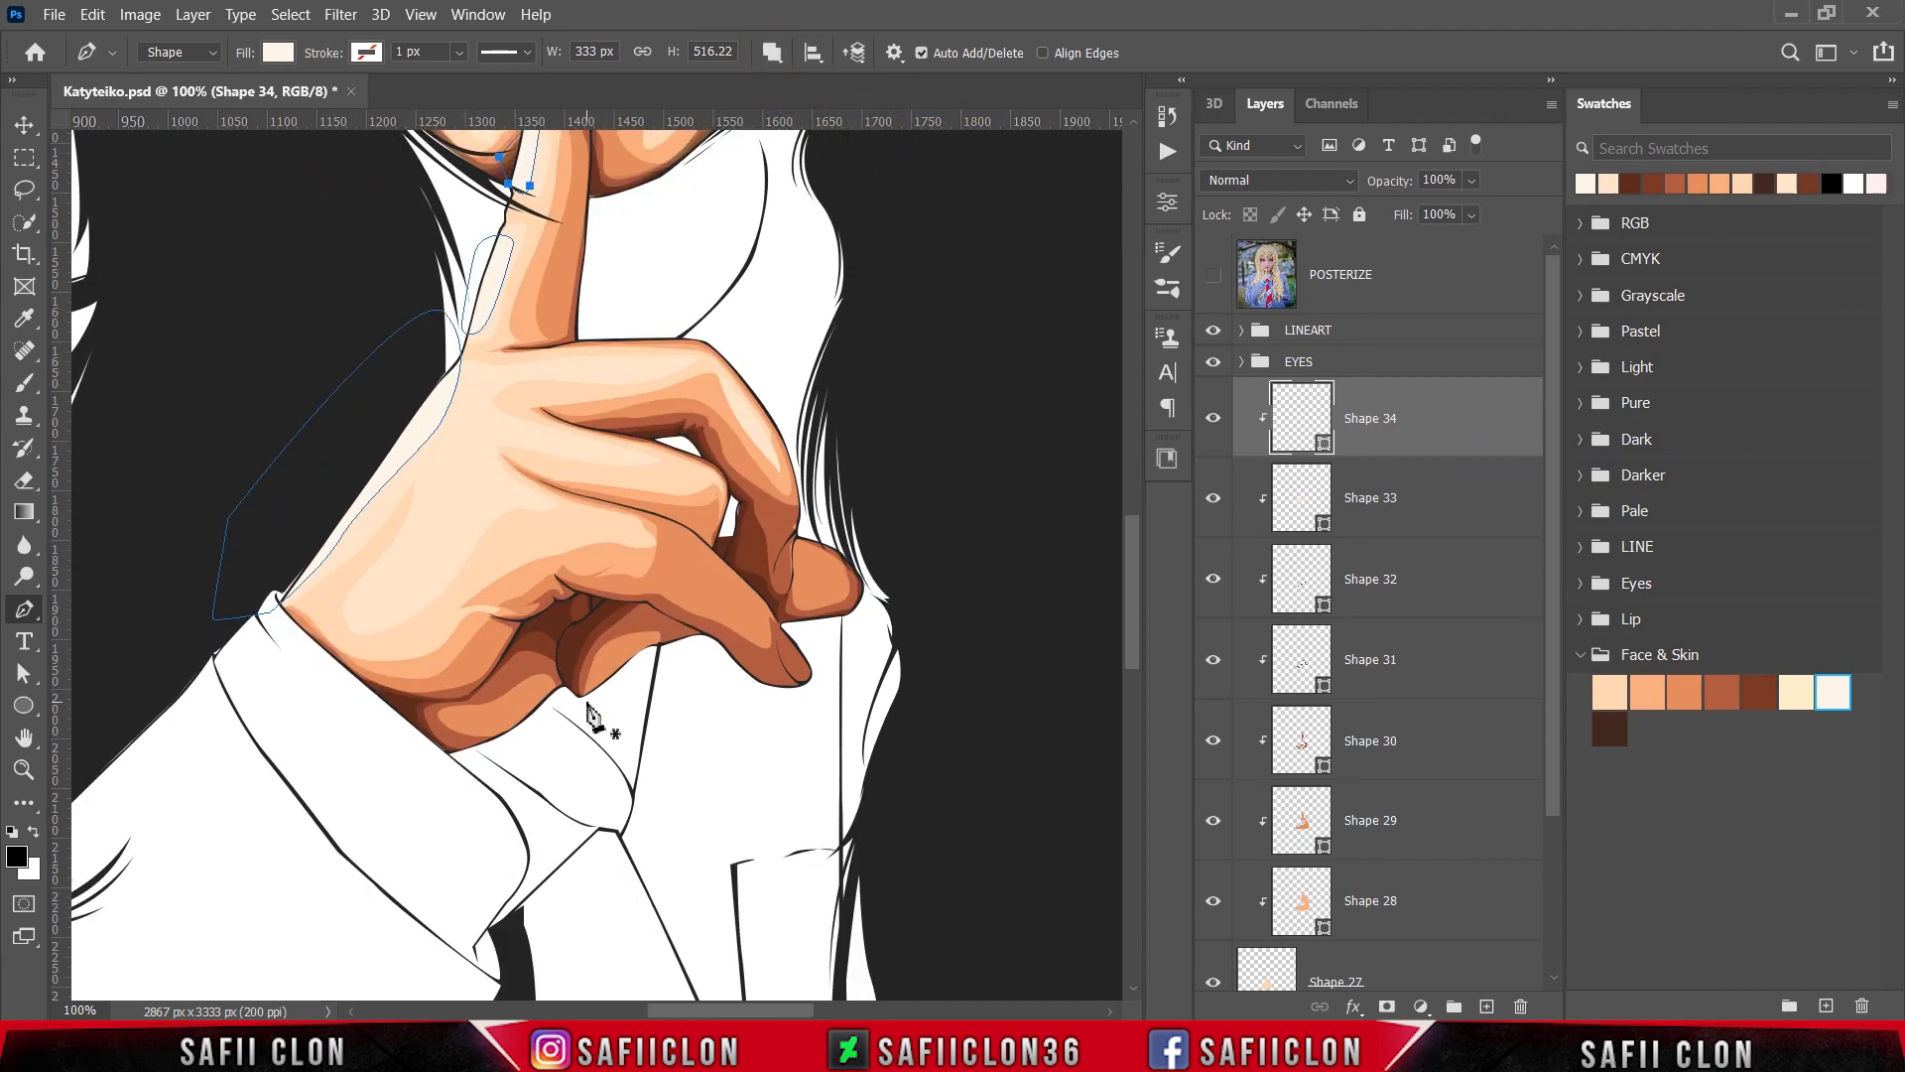
pyautogui.scroll(1, 486, 562)
pyautogui.click(1213, 275)
pyautogui.click(379, 669)
pyautogui.moveTo(363, 693); pyautogui.dragTo(408, 707)
pyautogui.moveTo(450, 665); pyautogui.dragTo(517, 595)
pyautogui.click(1212, 280)
pyautogui.click(379, 669)
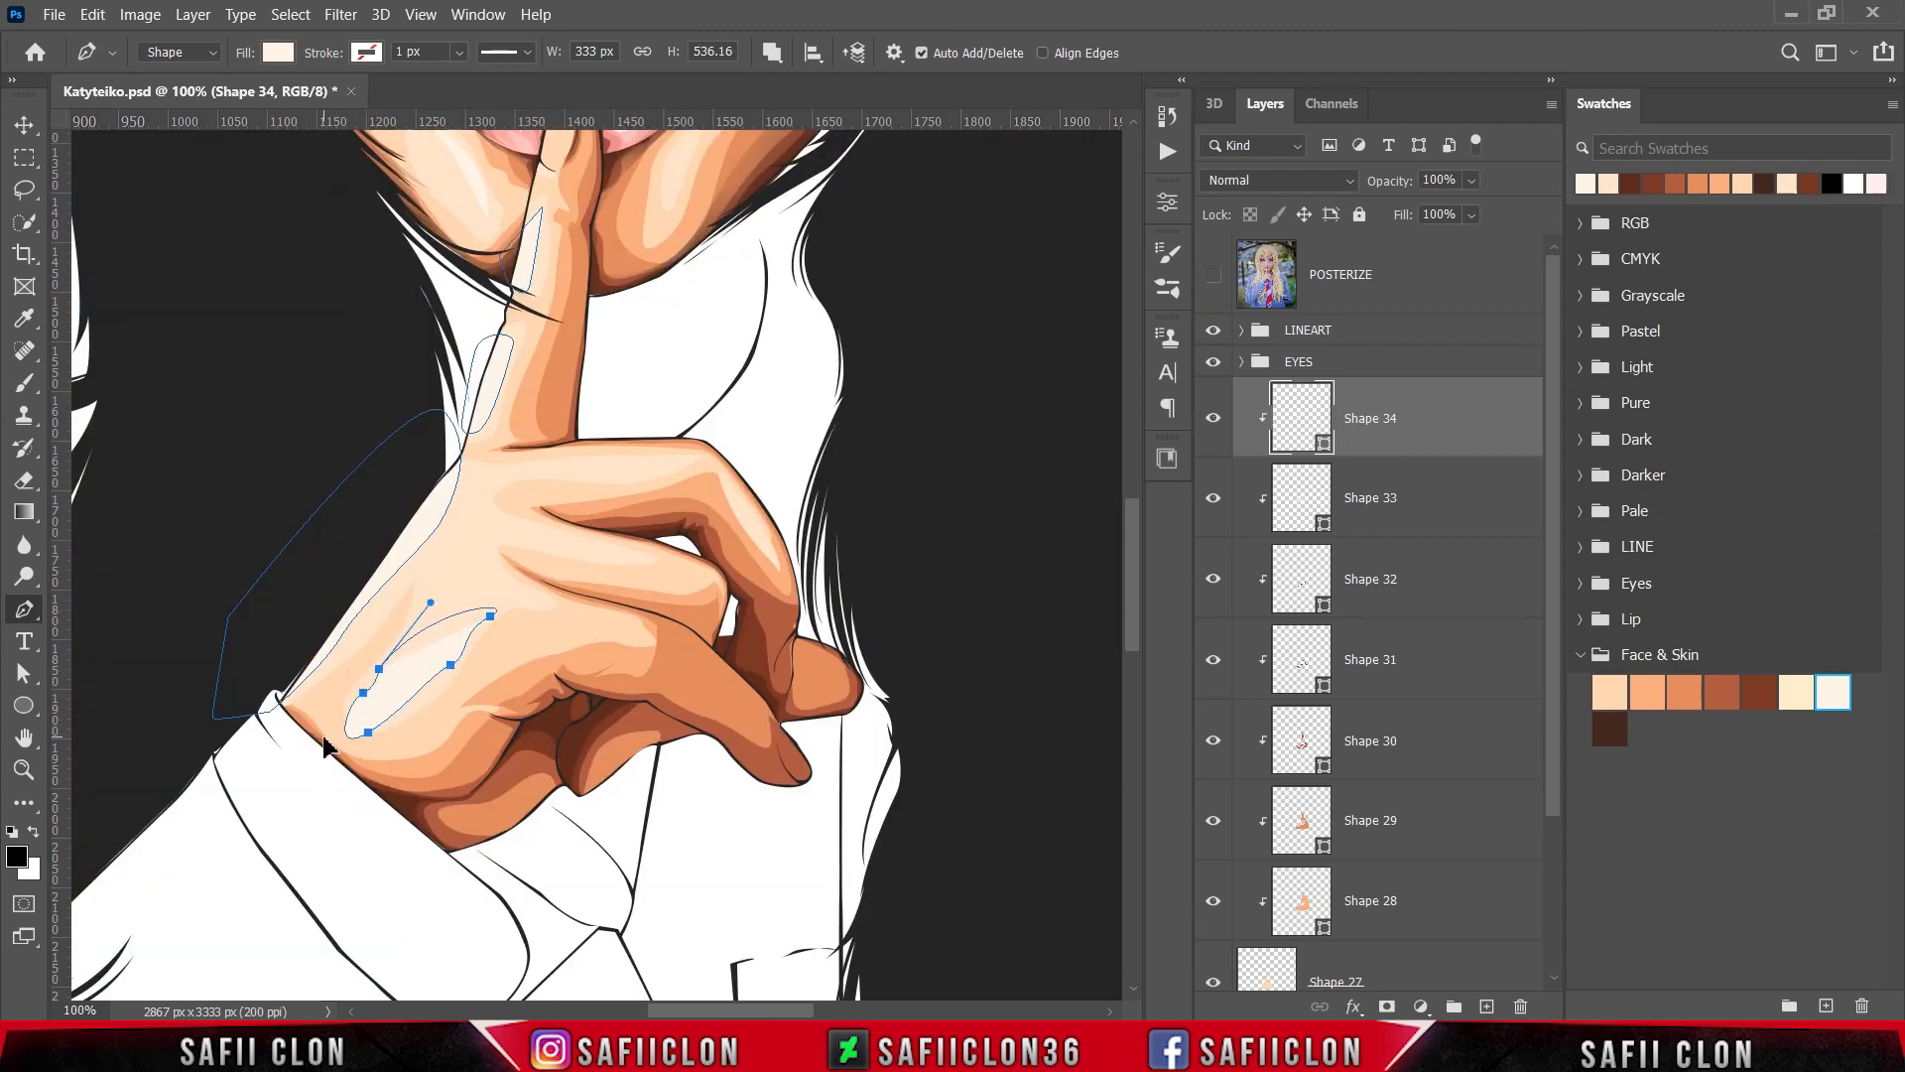
# Step: Add two small closed highlights on the back of the hand below the index finger and compare them with the POSTERIZE reference
pyautogui.scroll(4, 478, 745)
pyautogui.click(1213, 281)
pyautogui.click(1213, 282)
pyautogui.click(473, 692)
pyautogui.moveTo(480, 728); pyautogui.dragTo(462, 671)
pyautogui.click(473, 691)
pyautogui.click(477, 638)
pyautogui.click(476, 638)
pyautogui.click(1213, 282)
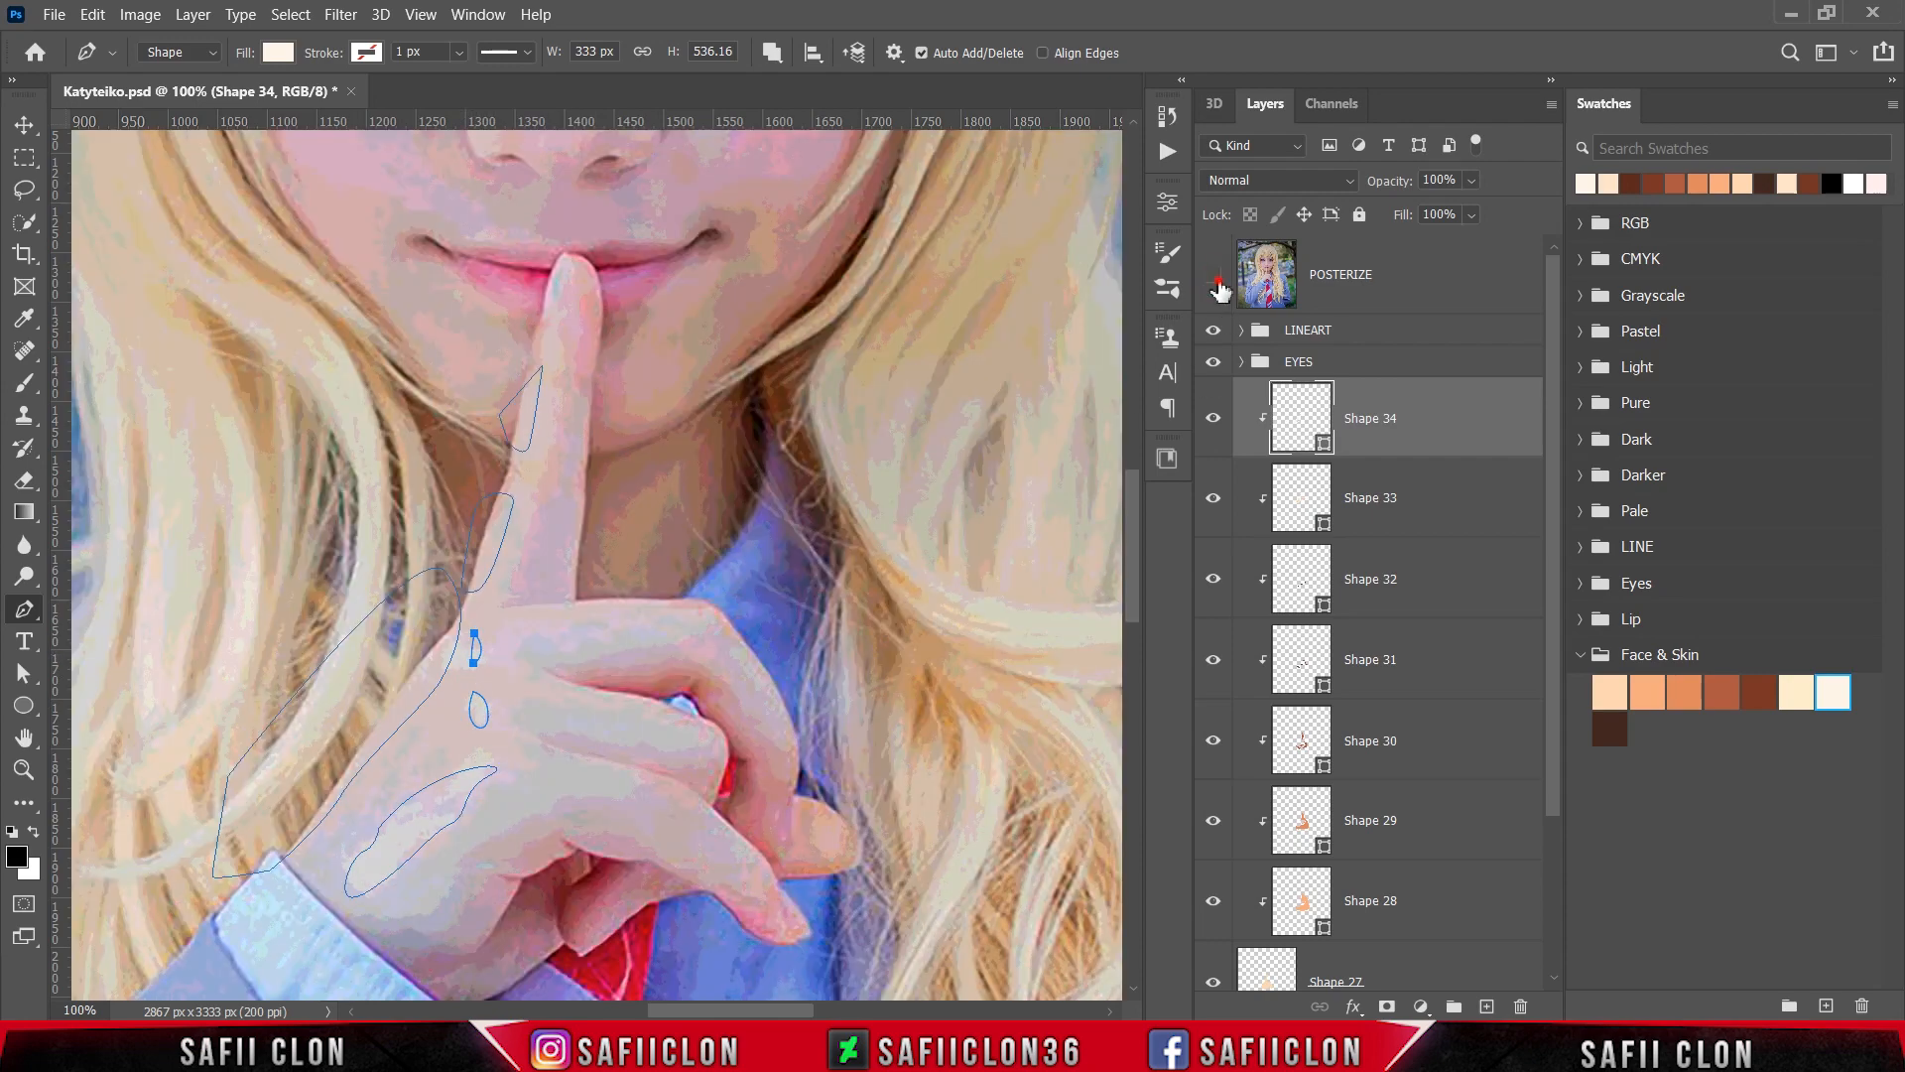
pyautogui.click(1212, 282)
# Step: Set the path operation to New Layer and trace the index fingernail as a closed shape about 39 × 83 px
pyautogui.scroll(-2, 955, 723)
pyautogui.scroll(-5, 955, 722)
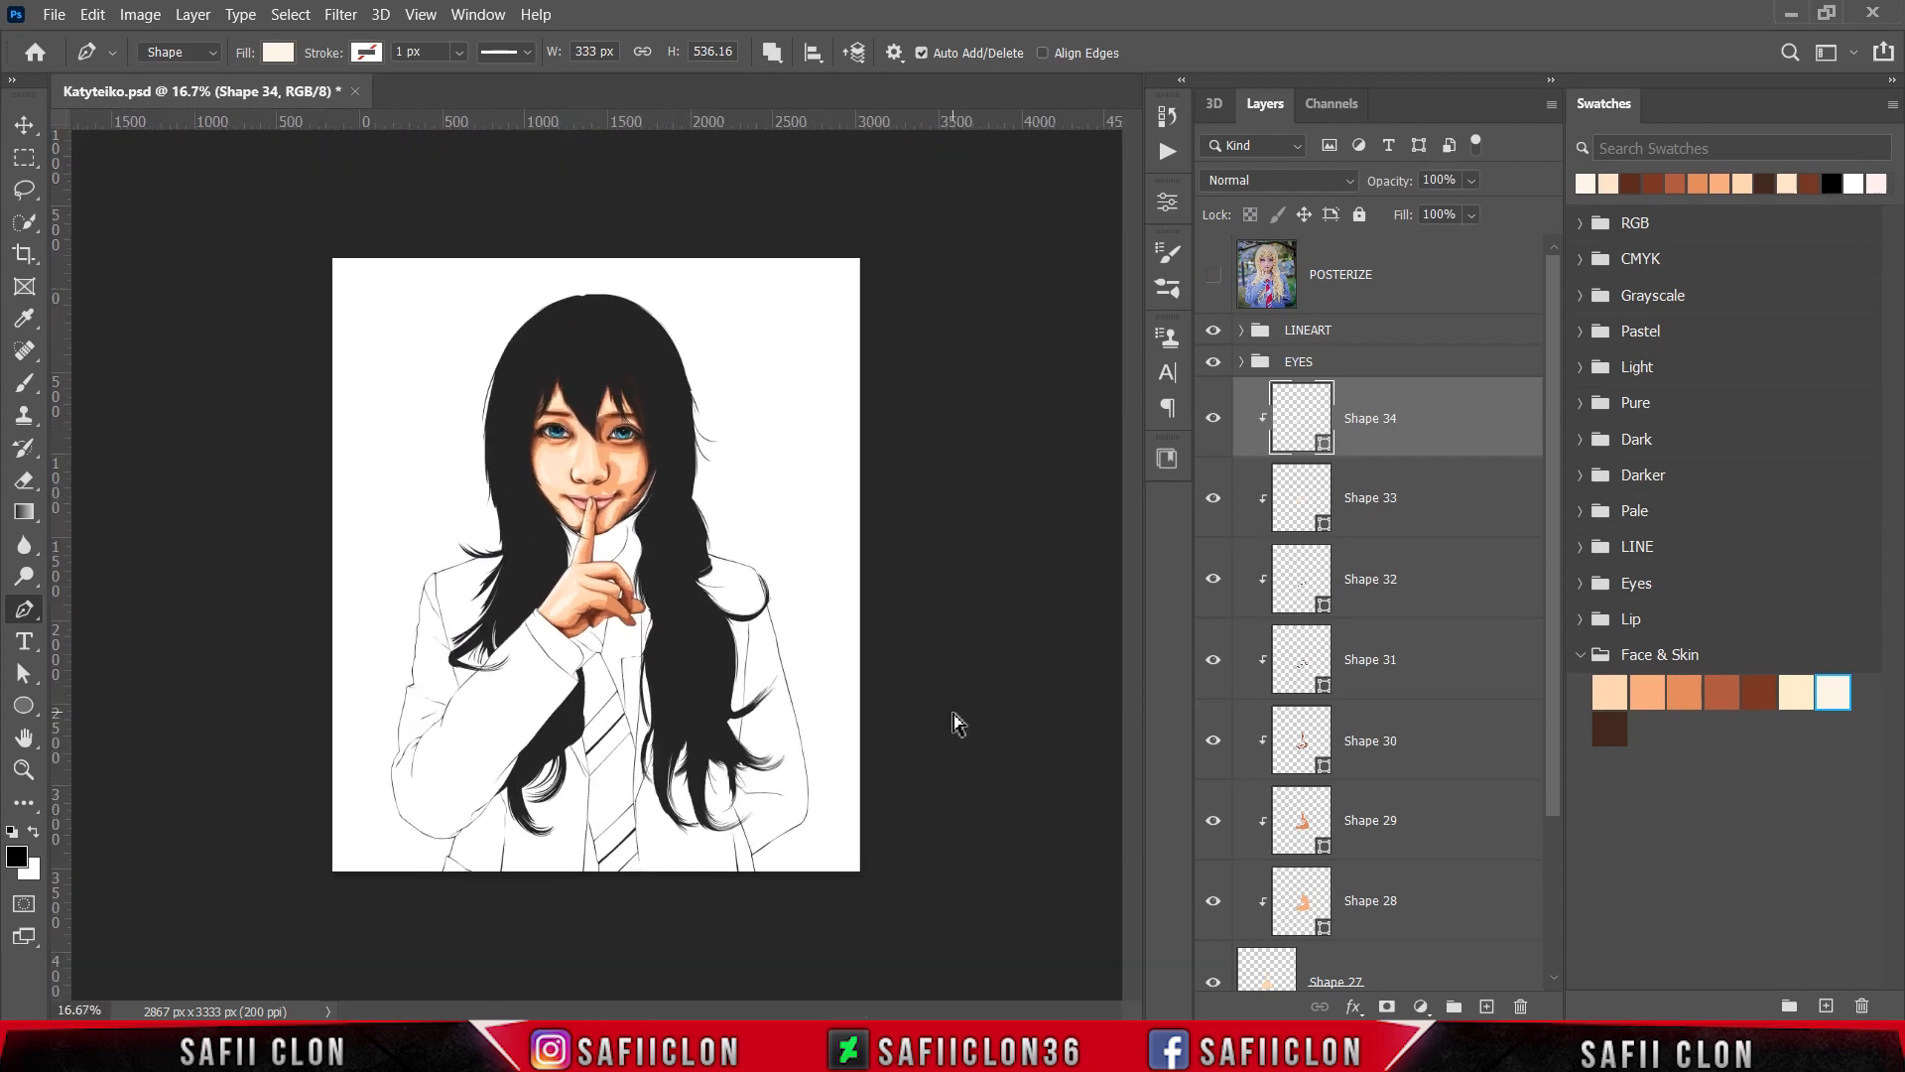
pyautogui.scroll(4, 954, 723)
pyautogui.click(772, 53)
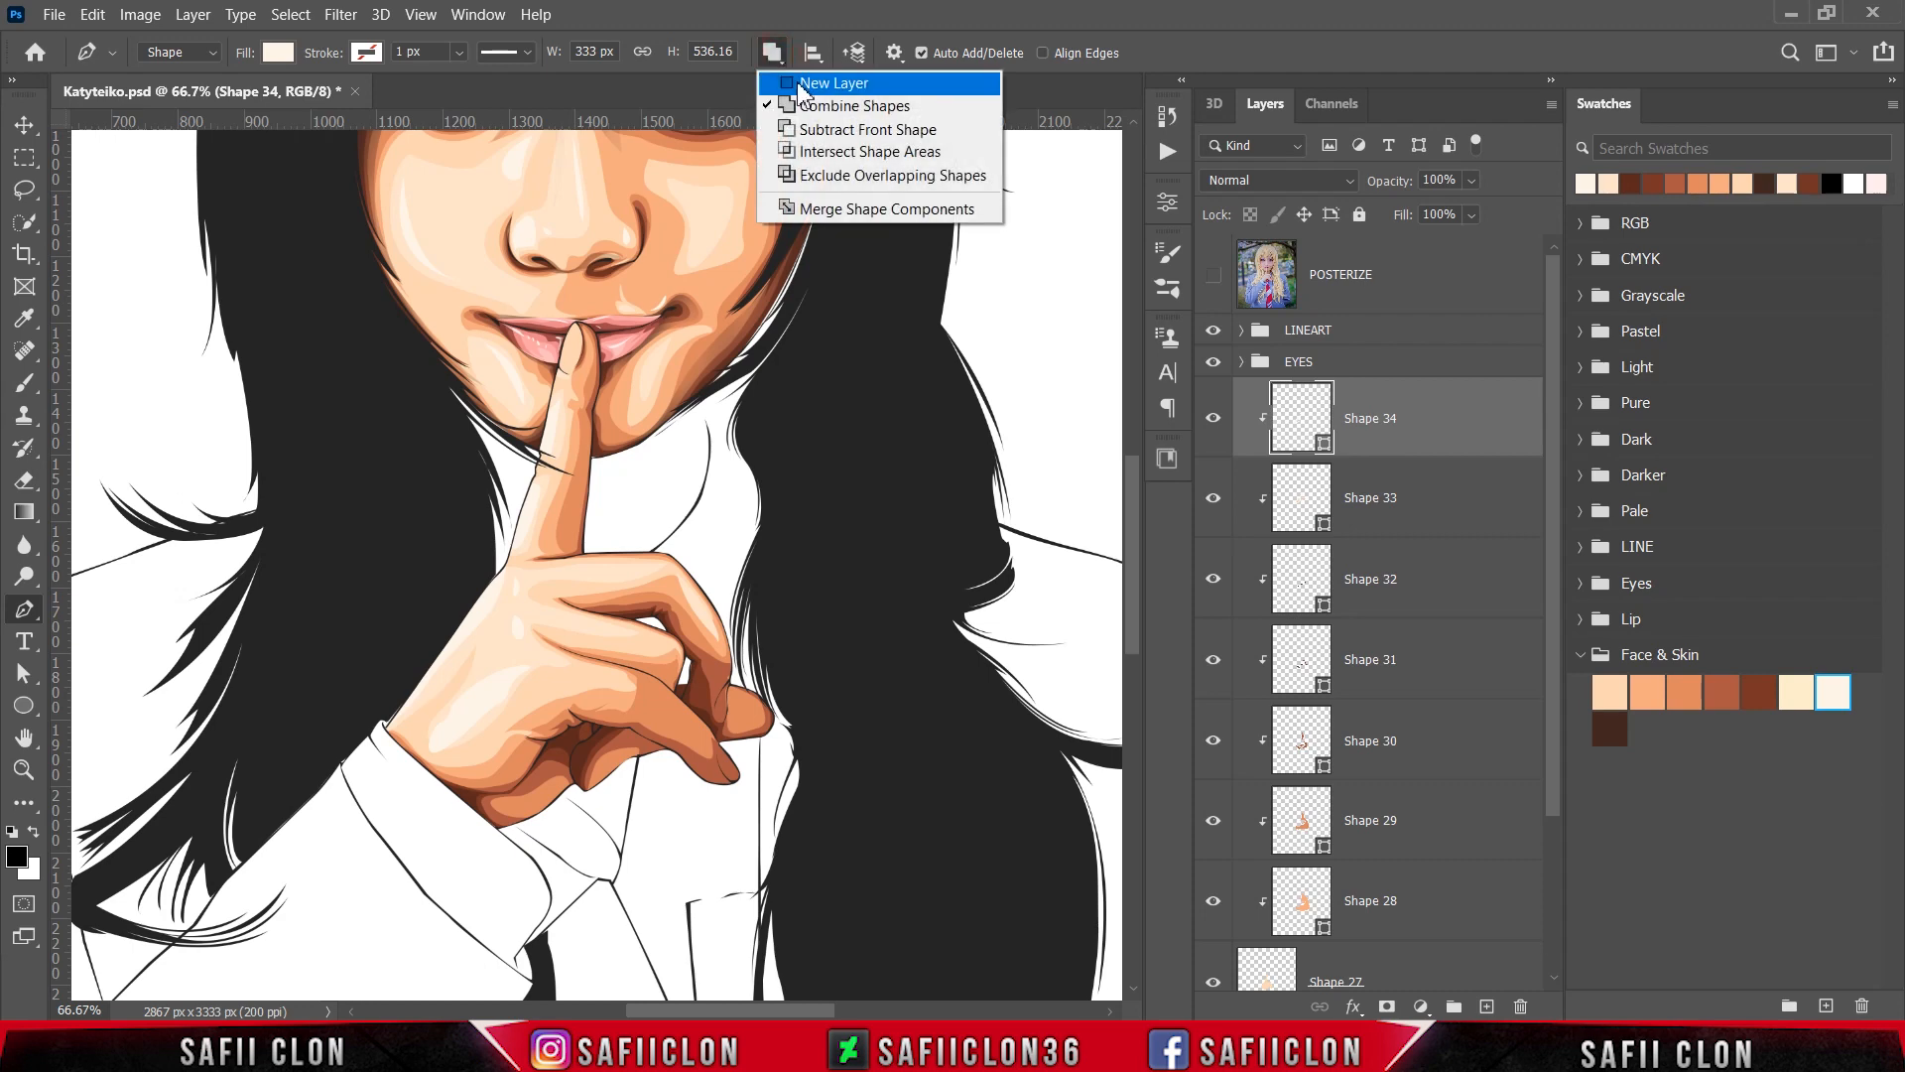
pyautogui.click(799, 78)
pyautogui.scroll(1, 771, 399)
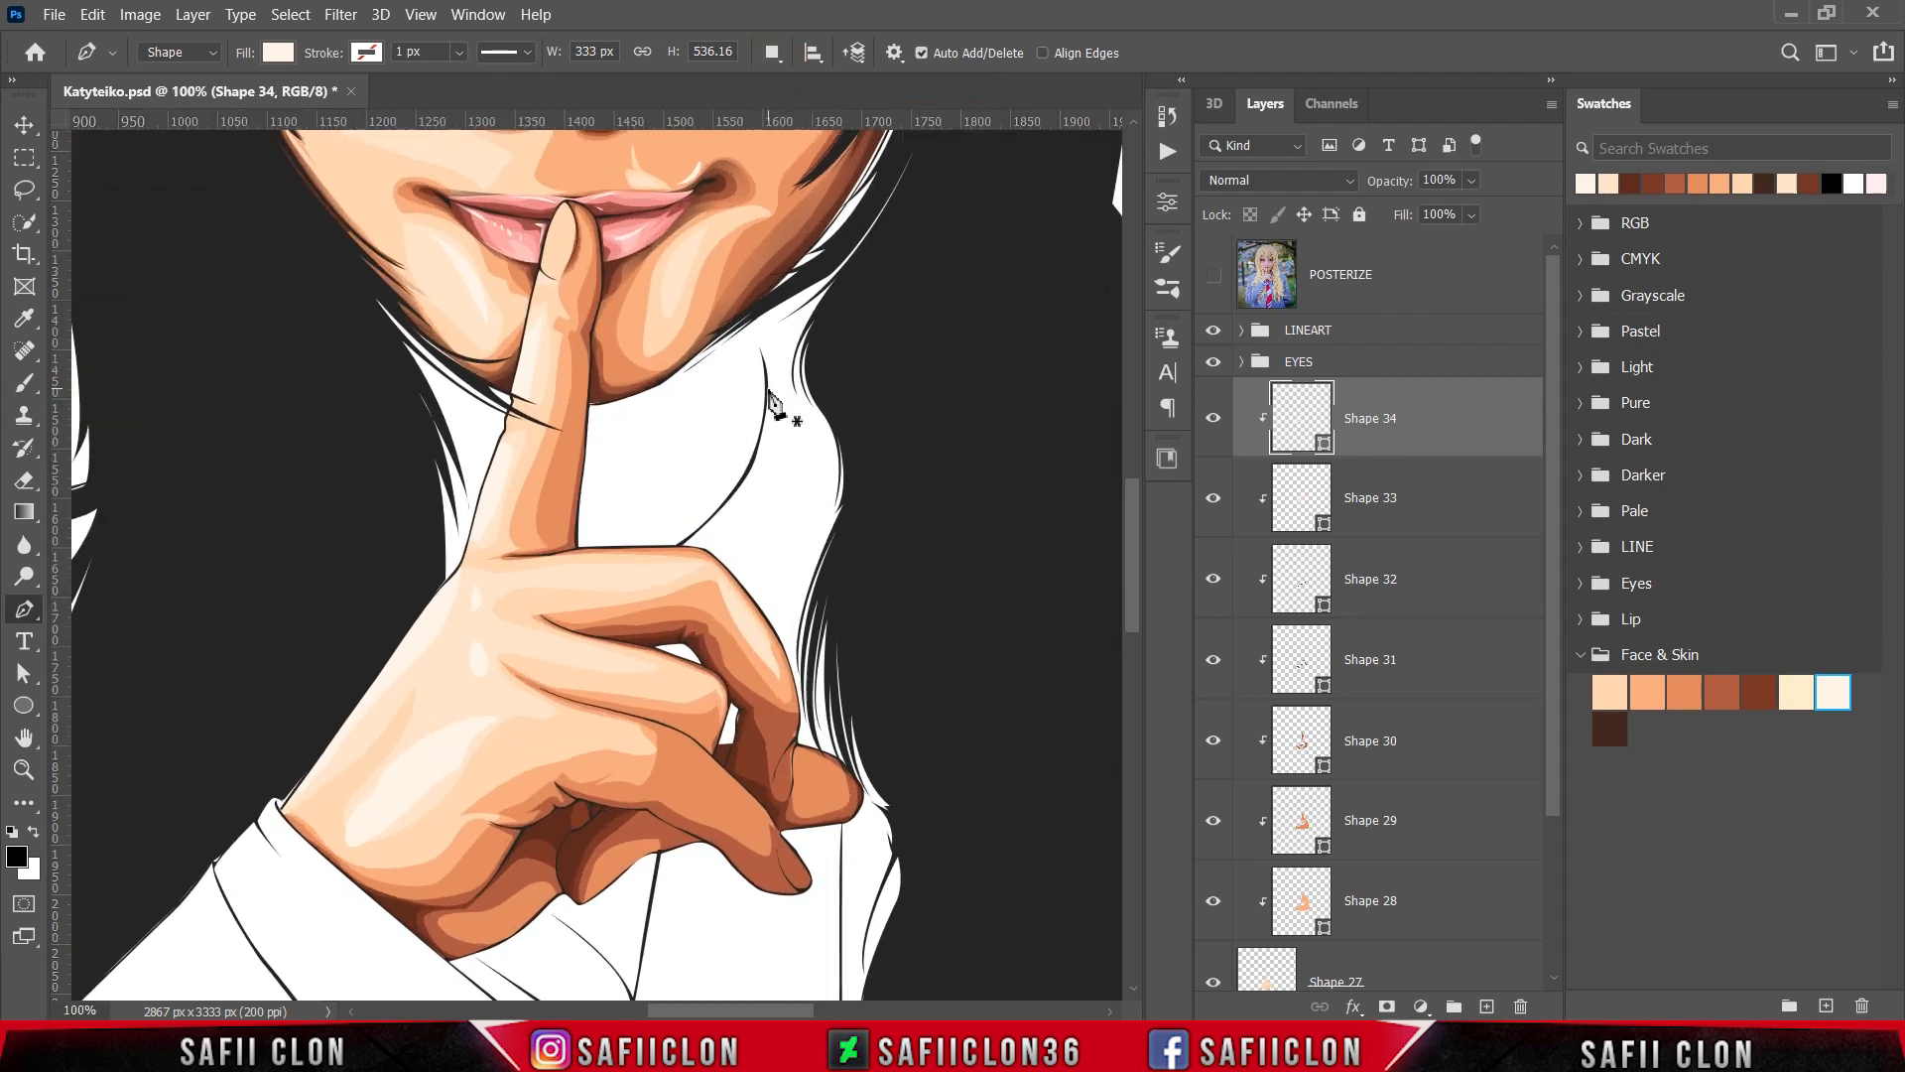
pyautogui.scroll(3, 772, 399)
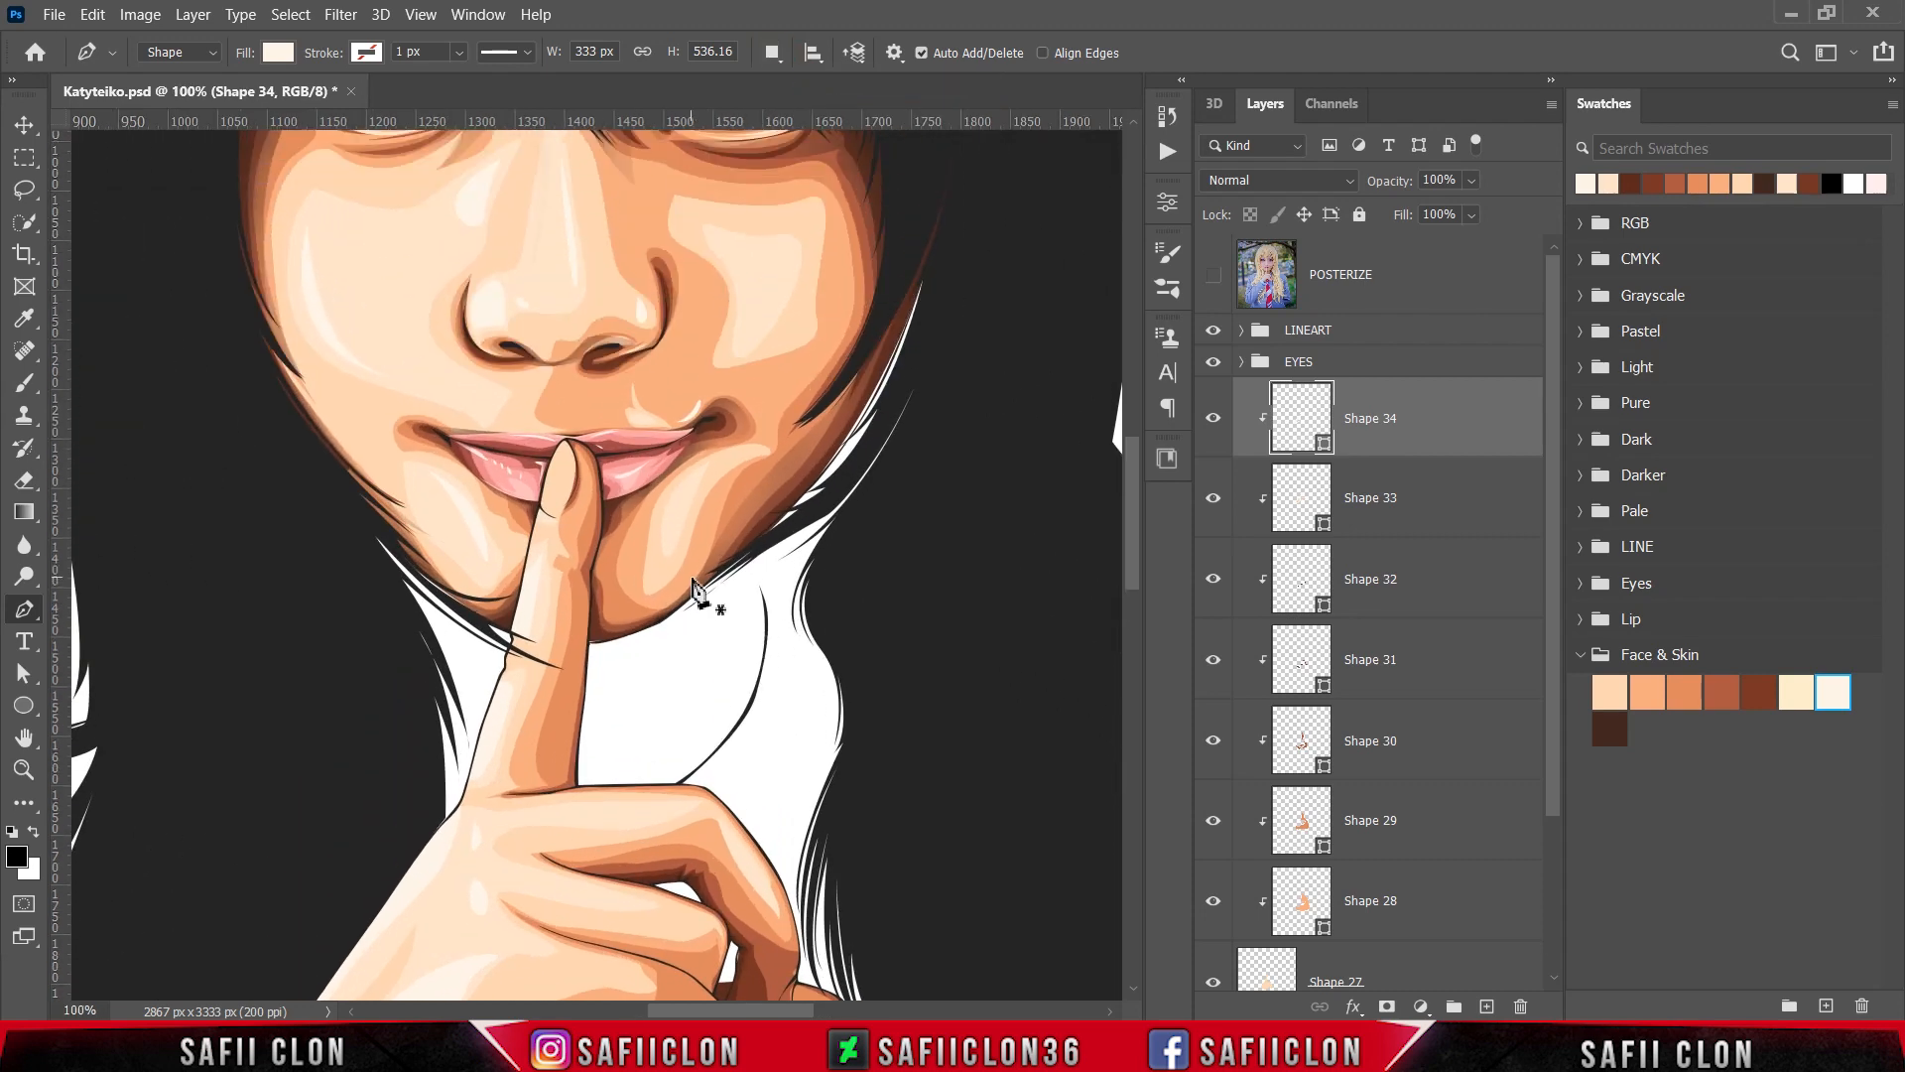
pyautogui.scroll(1, 691, 586)
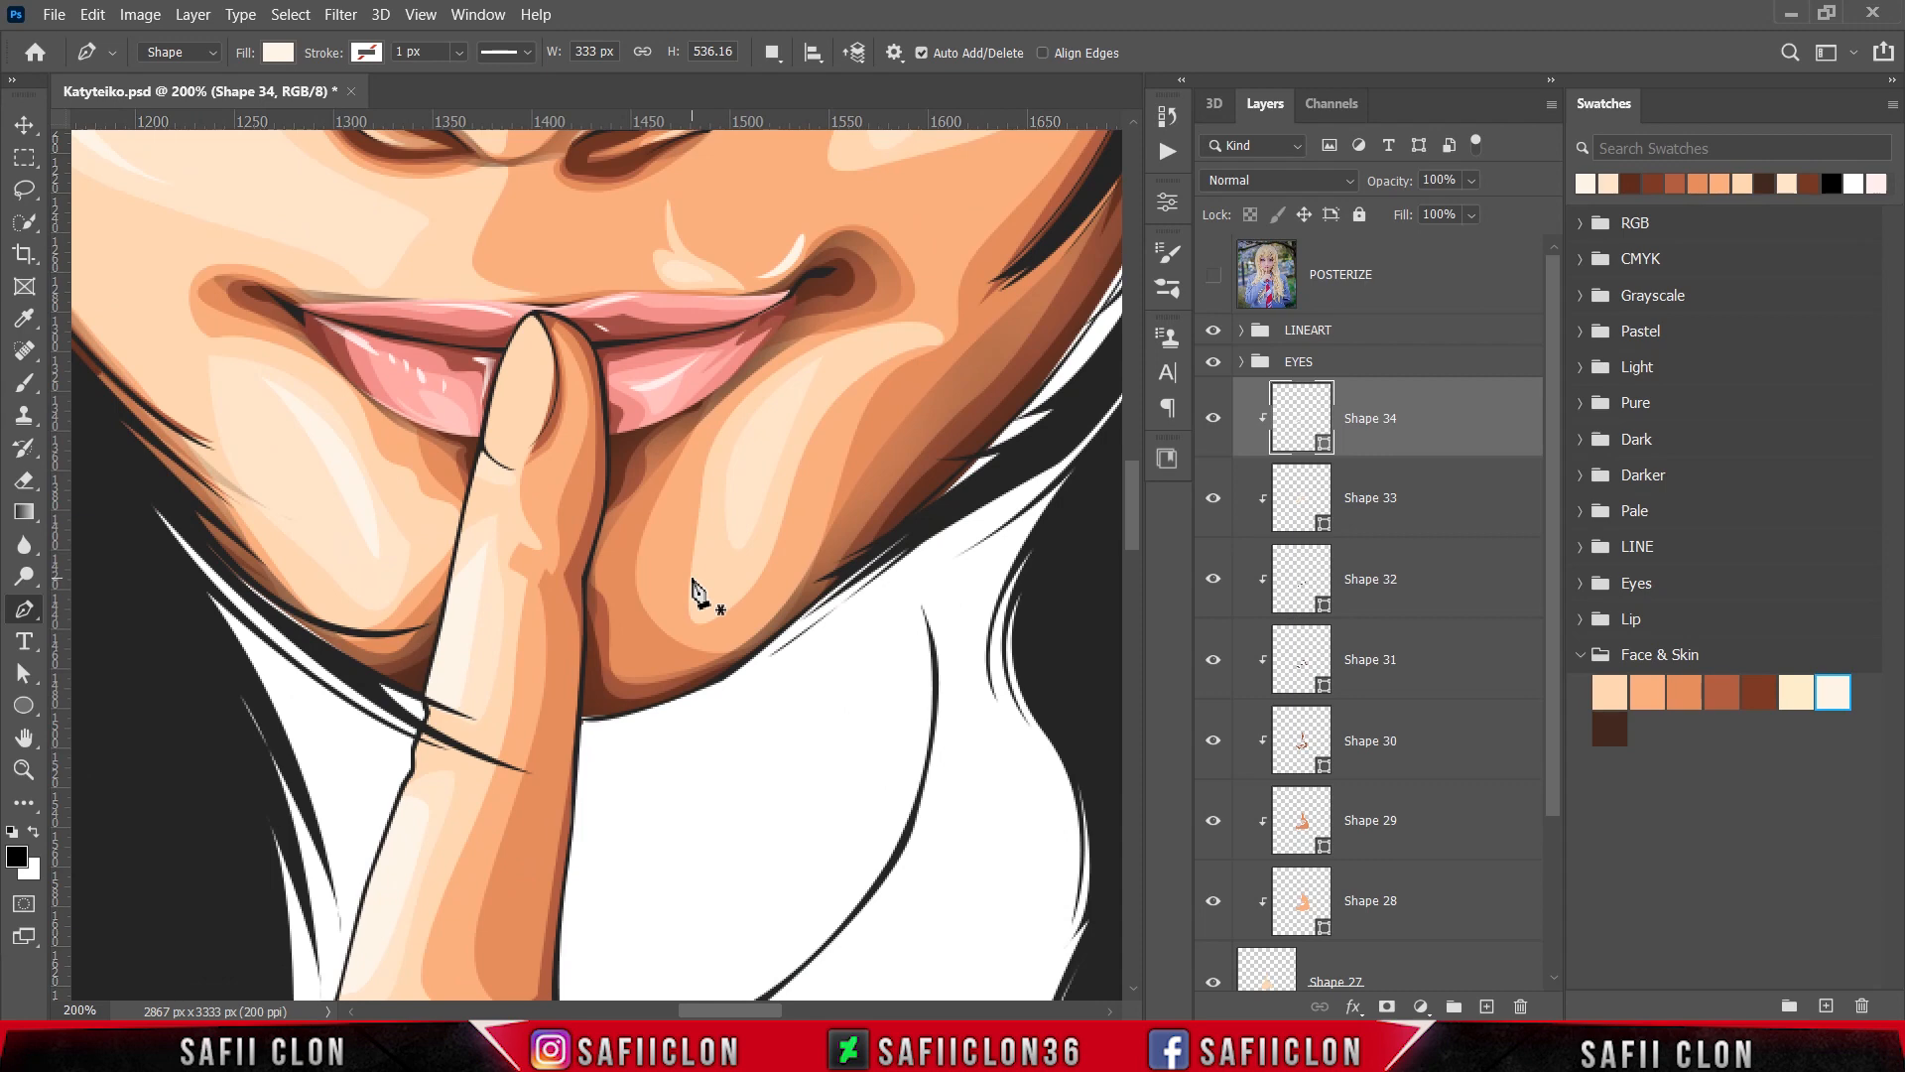
pyautogui.click(531, 306)
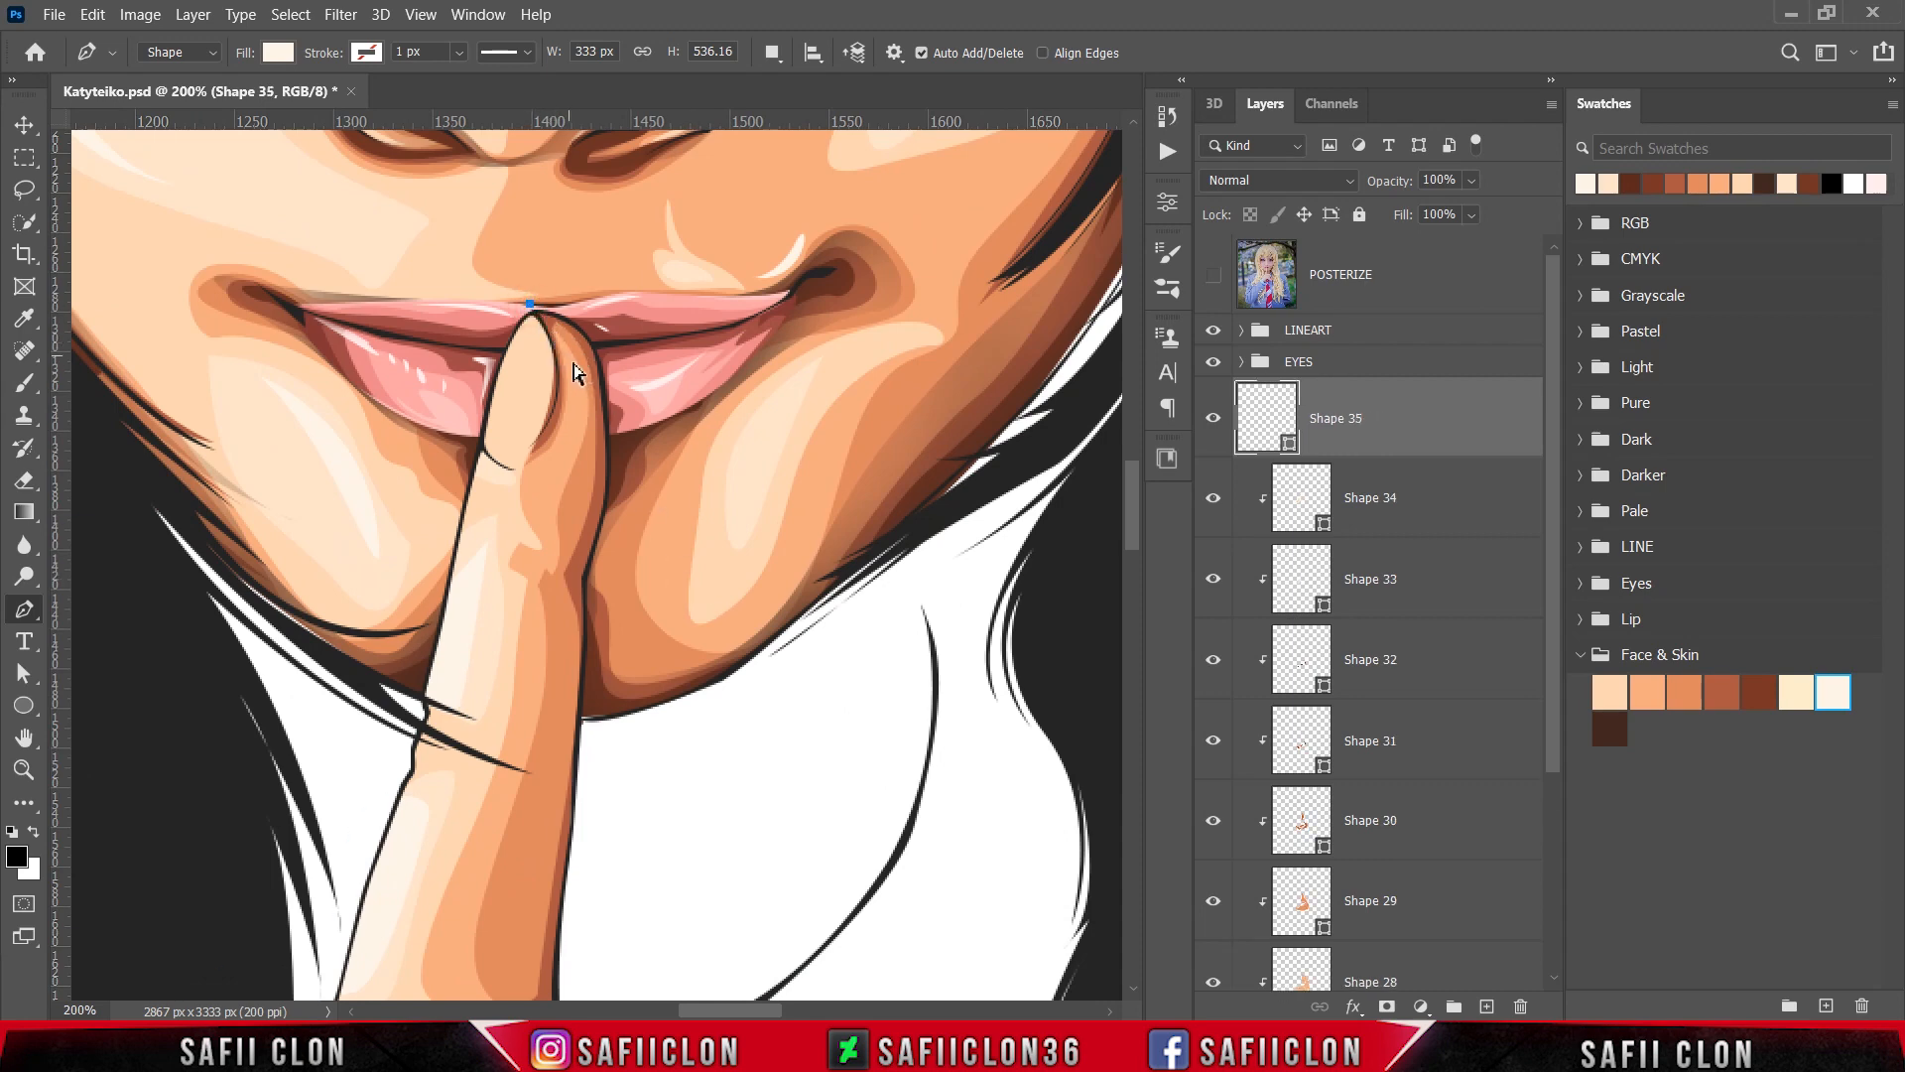
pyautogui.moveTo(558, 373); pyautogui.dragTo(556, 402)
pyautogui.moveTo(510, 469); pyautogui.dragTo(486, 472)
pyautogui.click(482, 449)
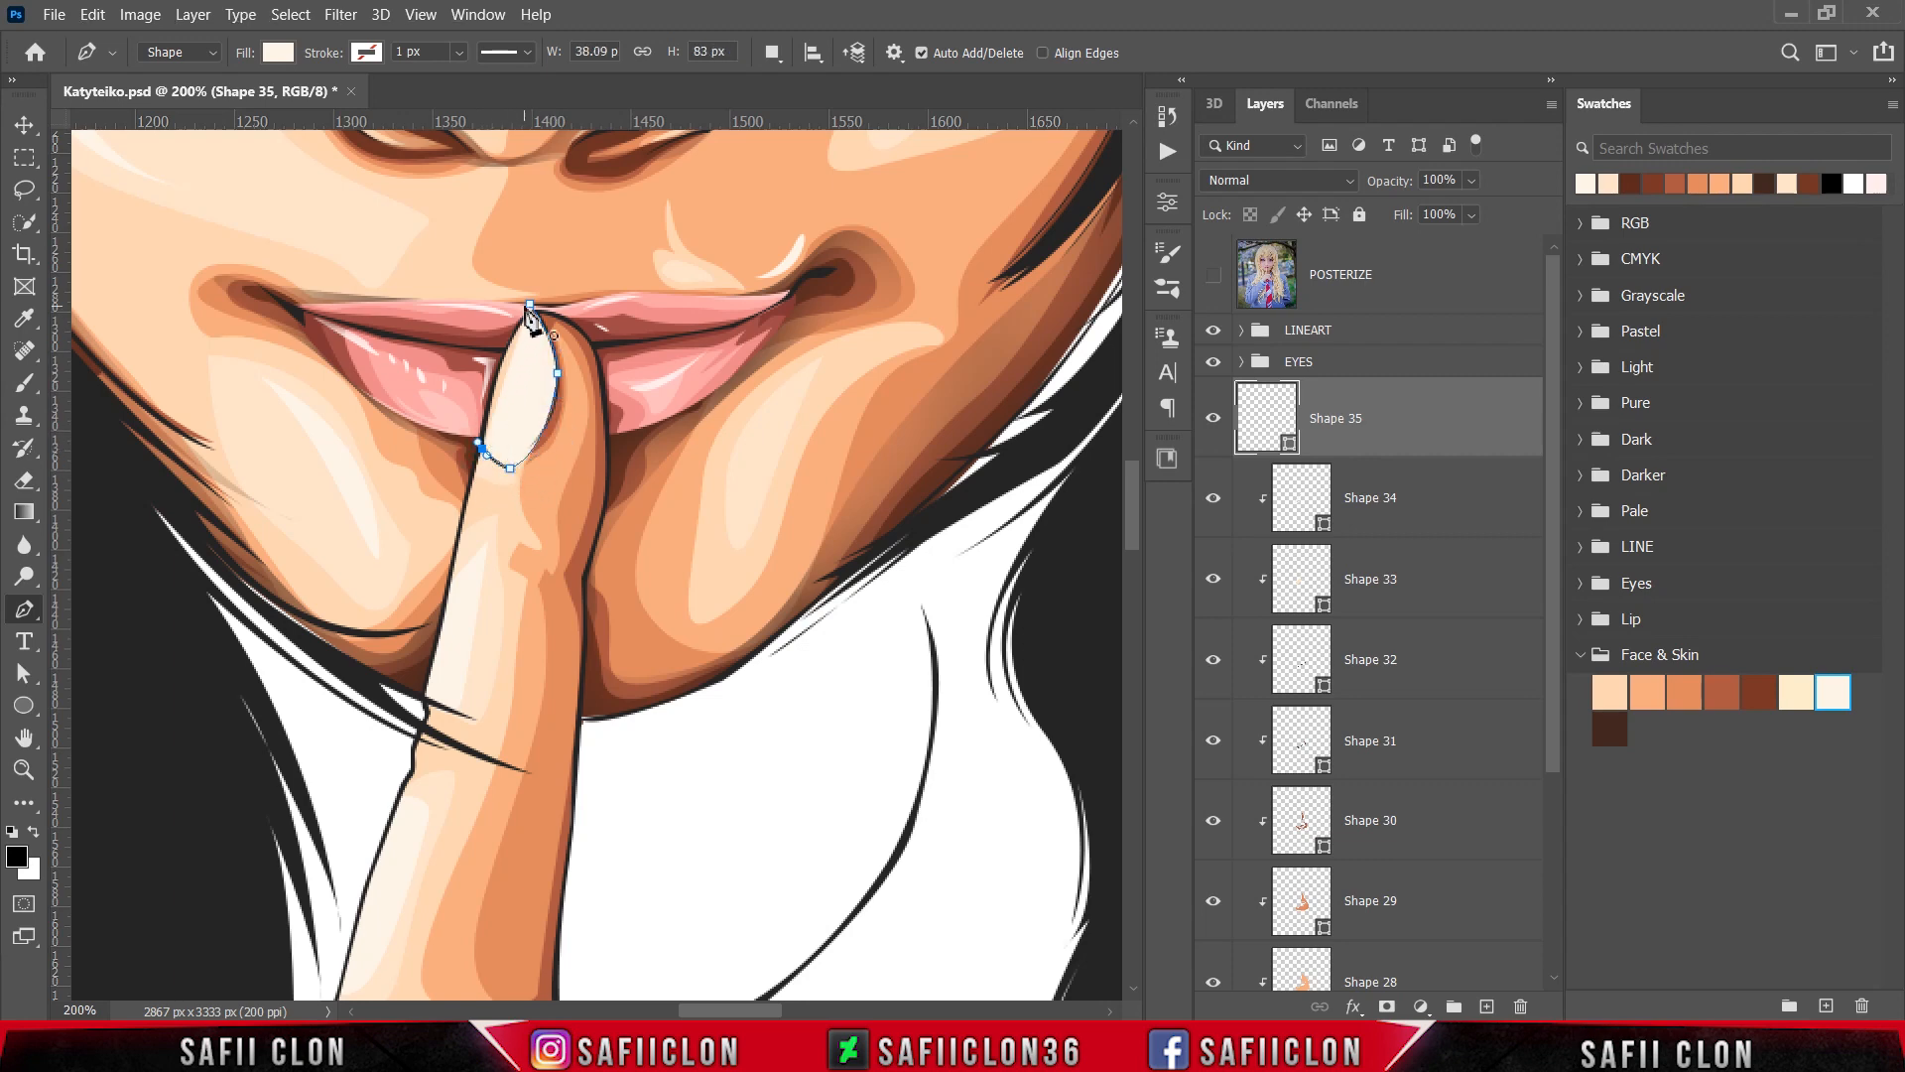
pyautogui.moveTo(531, 306); pyautogui.dragTo(569, 277)
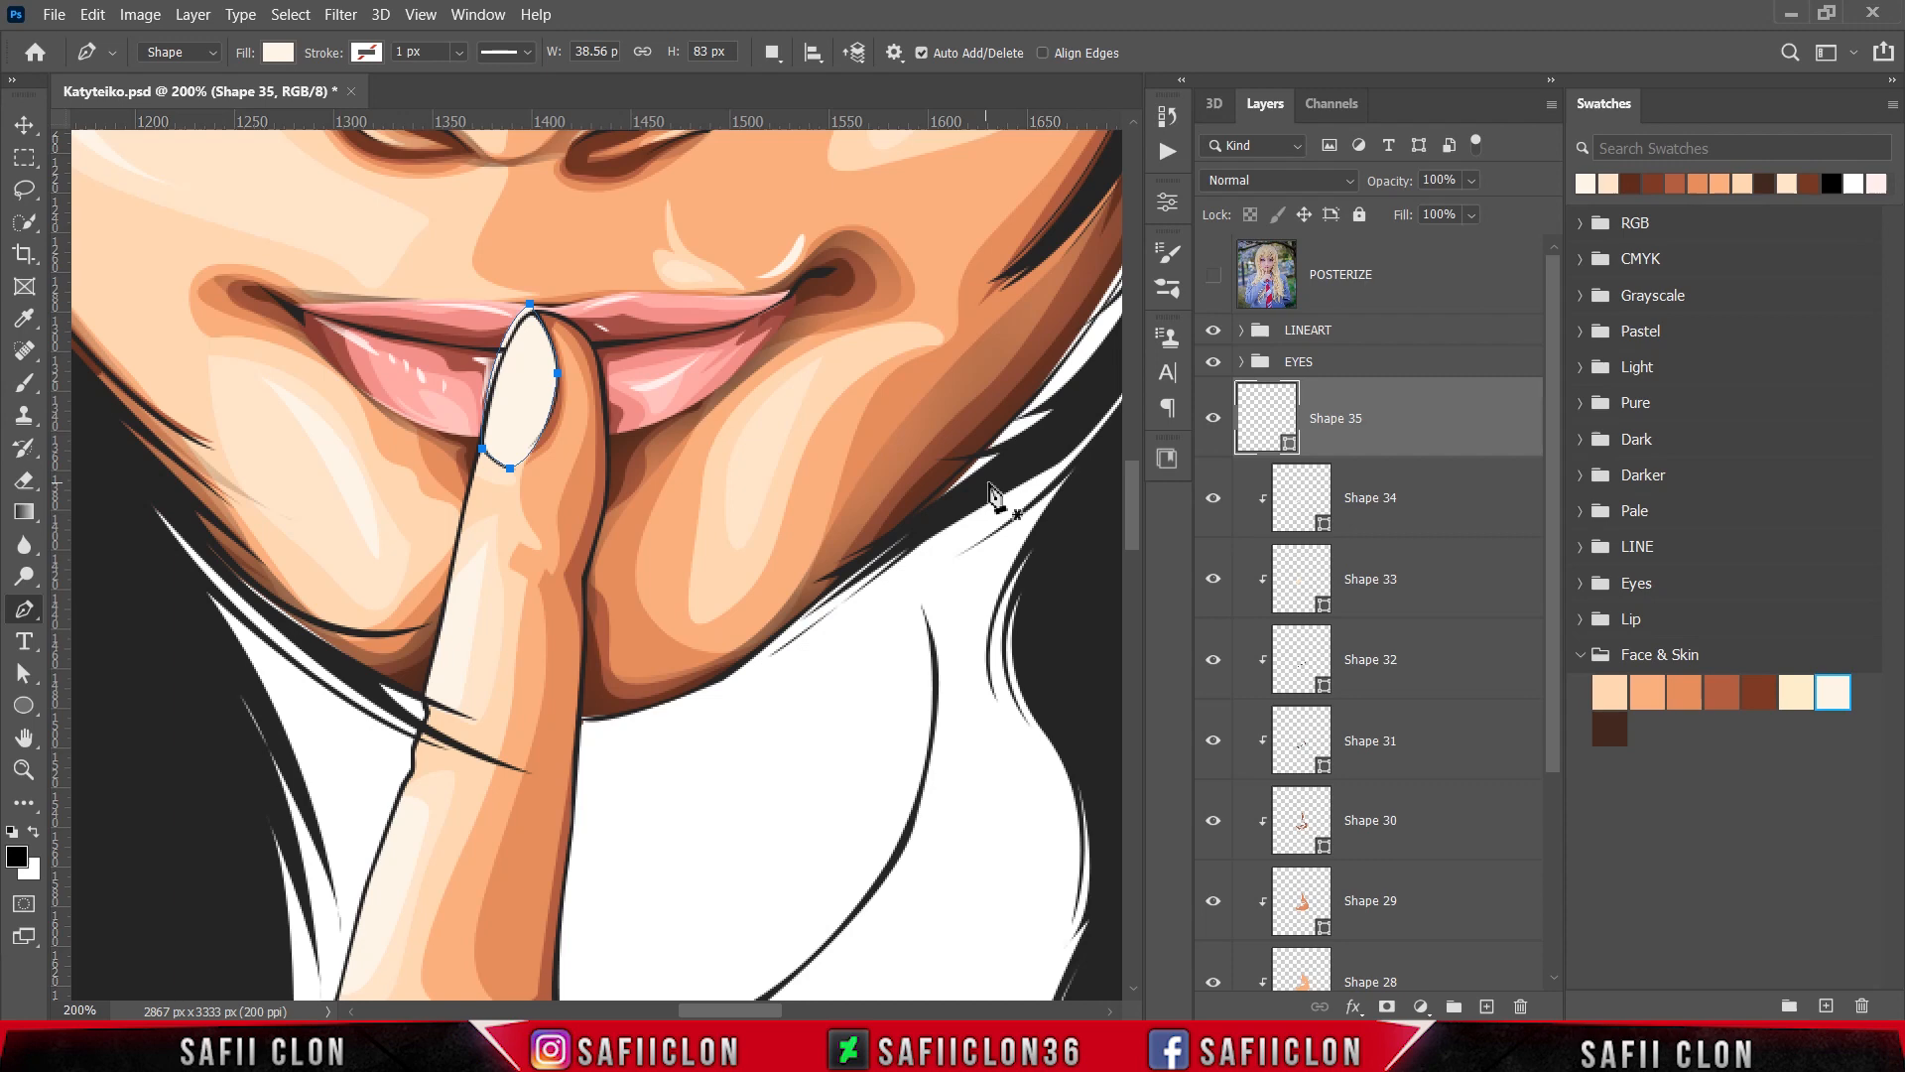
# Step: Clip the index fingernail shape to the skin layers below and fill it with pink ff8fb4
pyautogui.rightClick(1390, 410)
pyautogui.click(1445, 454)
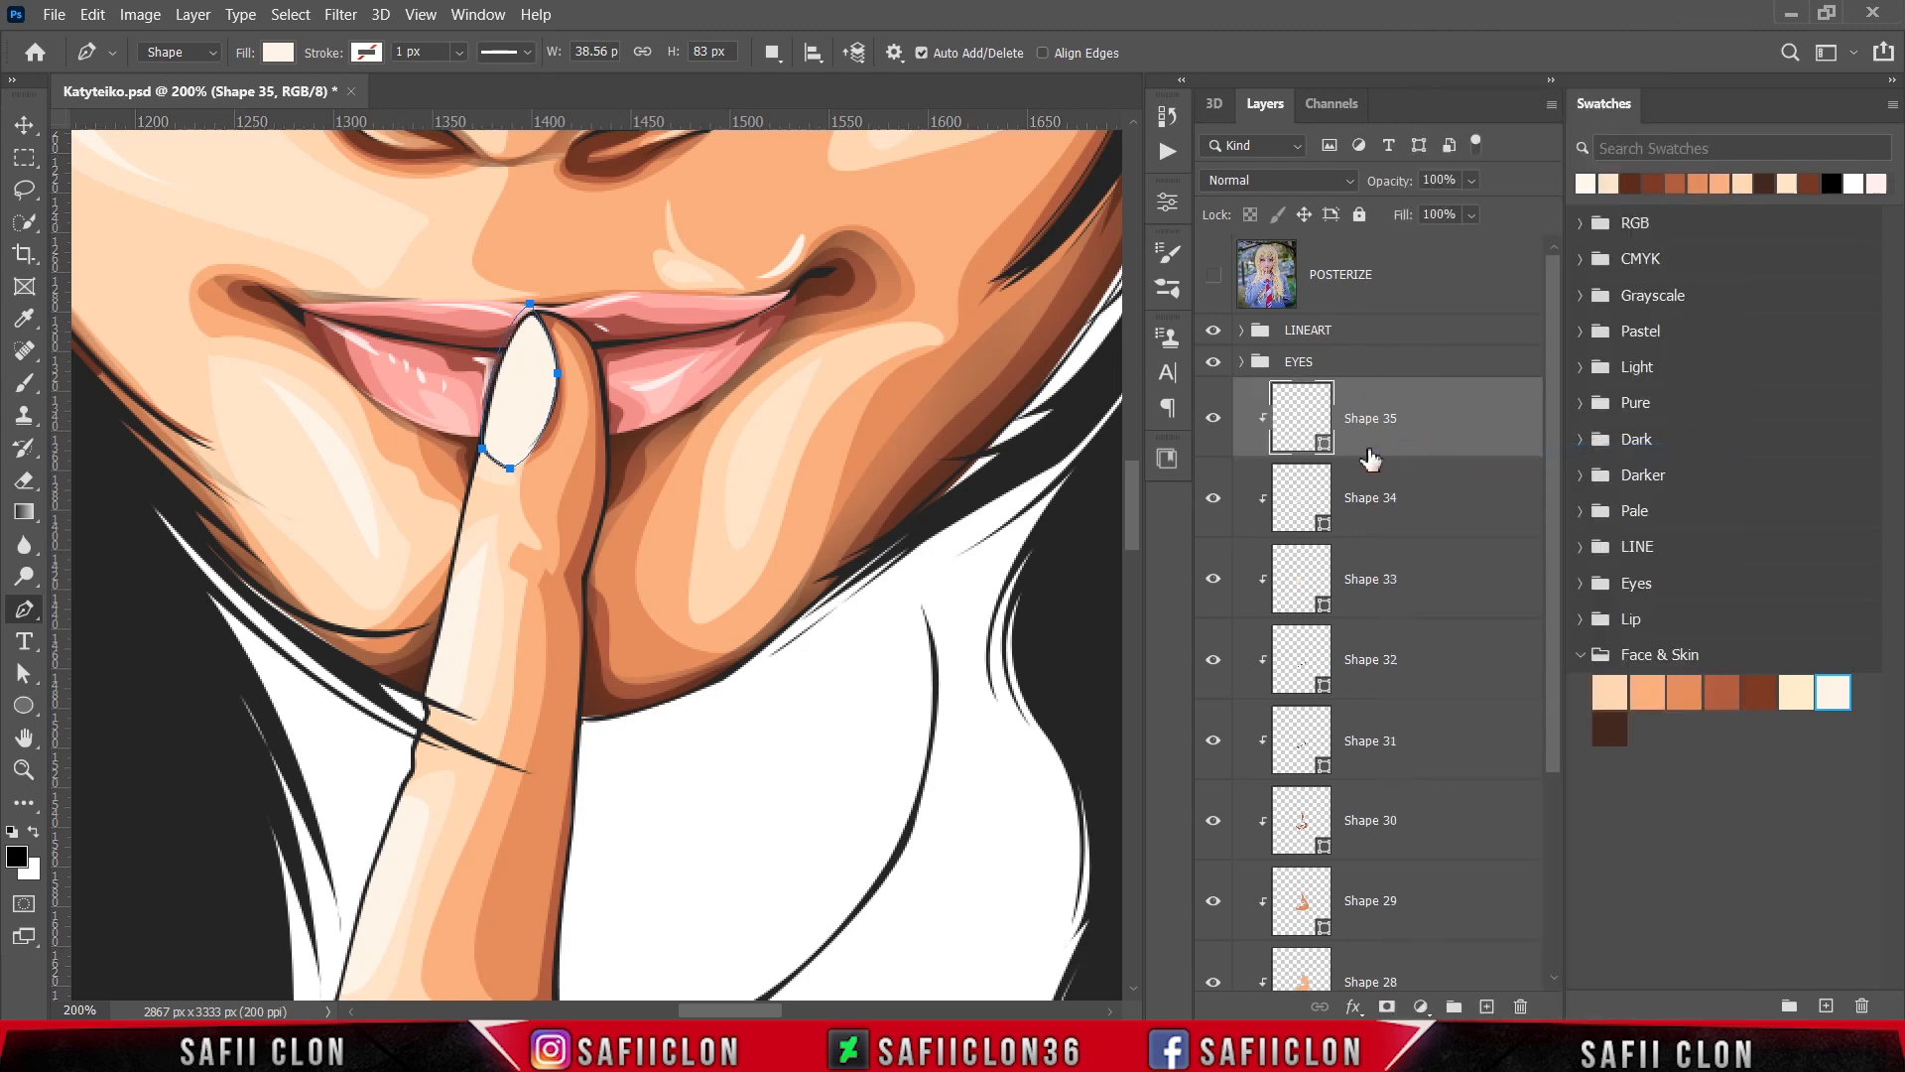
pyautogui.doubleClick(1325, 447)
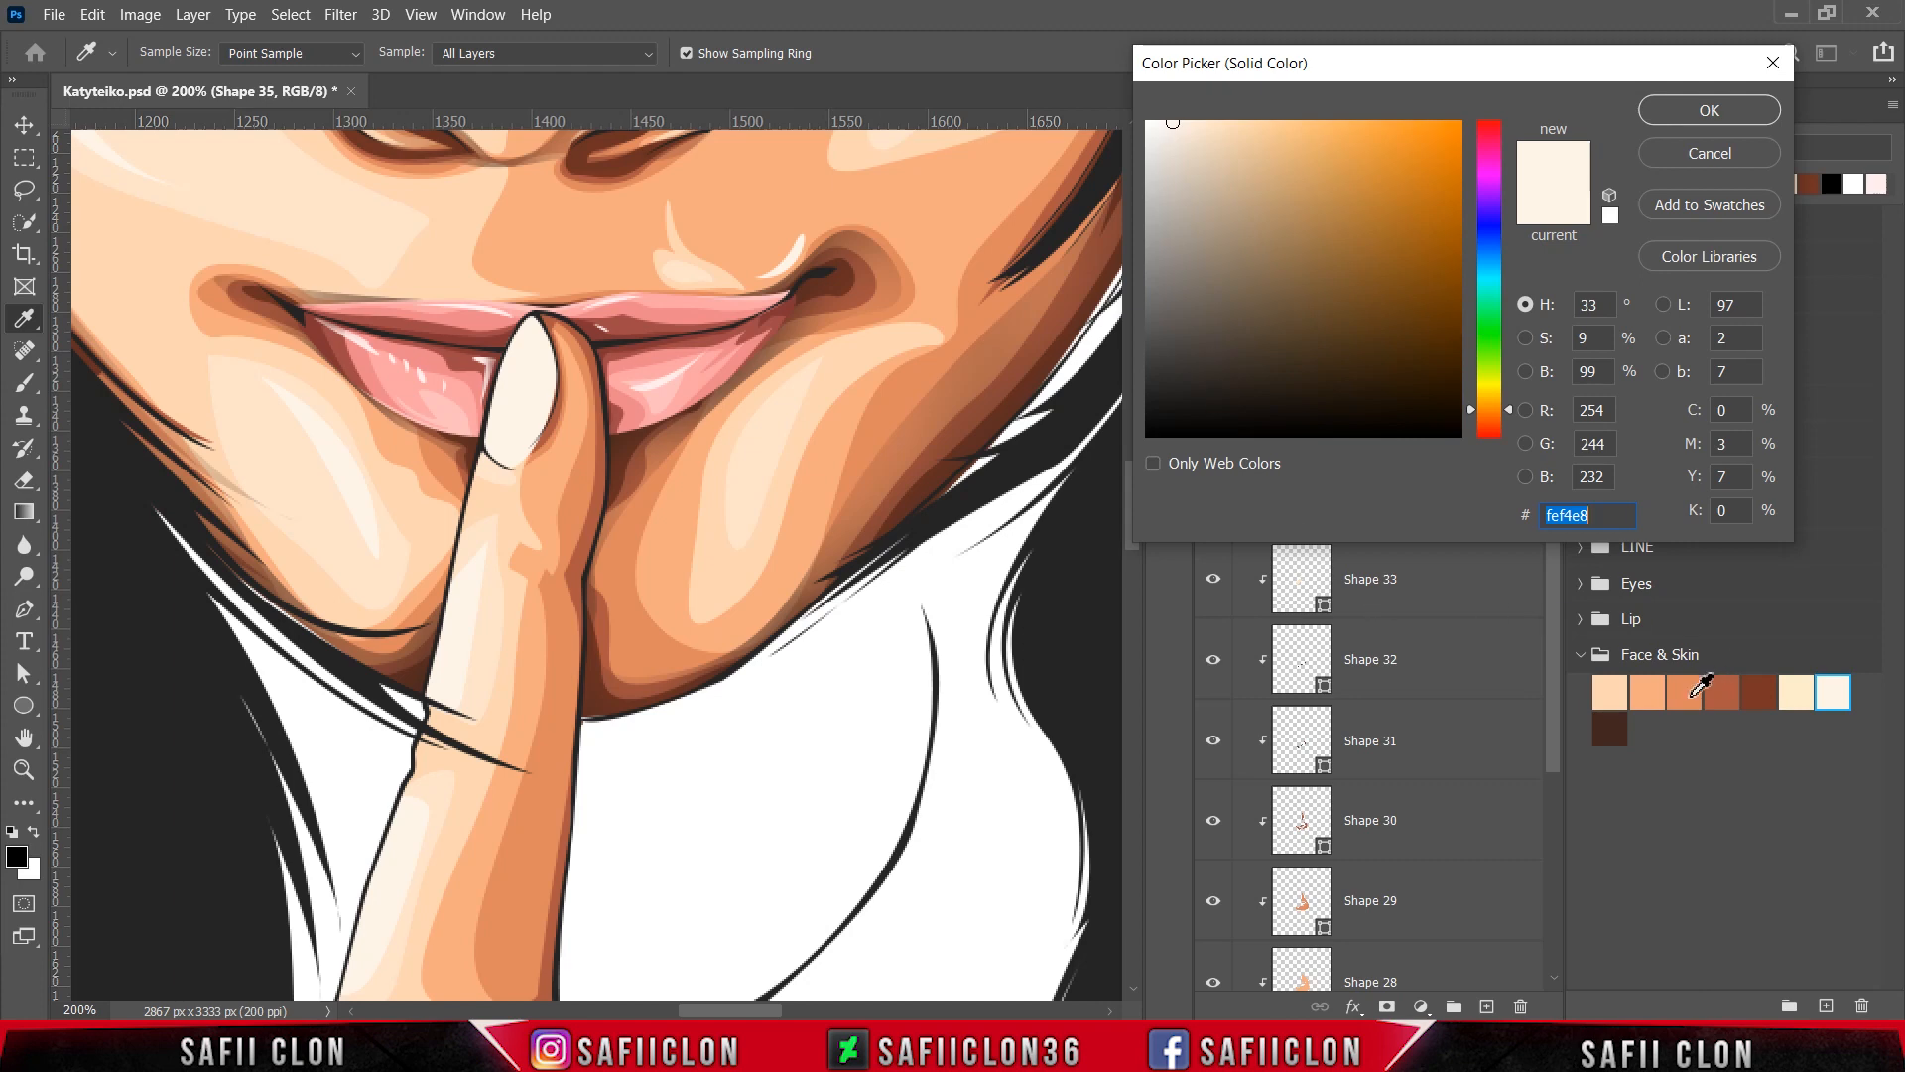
pyautogui.click(1606, 703)
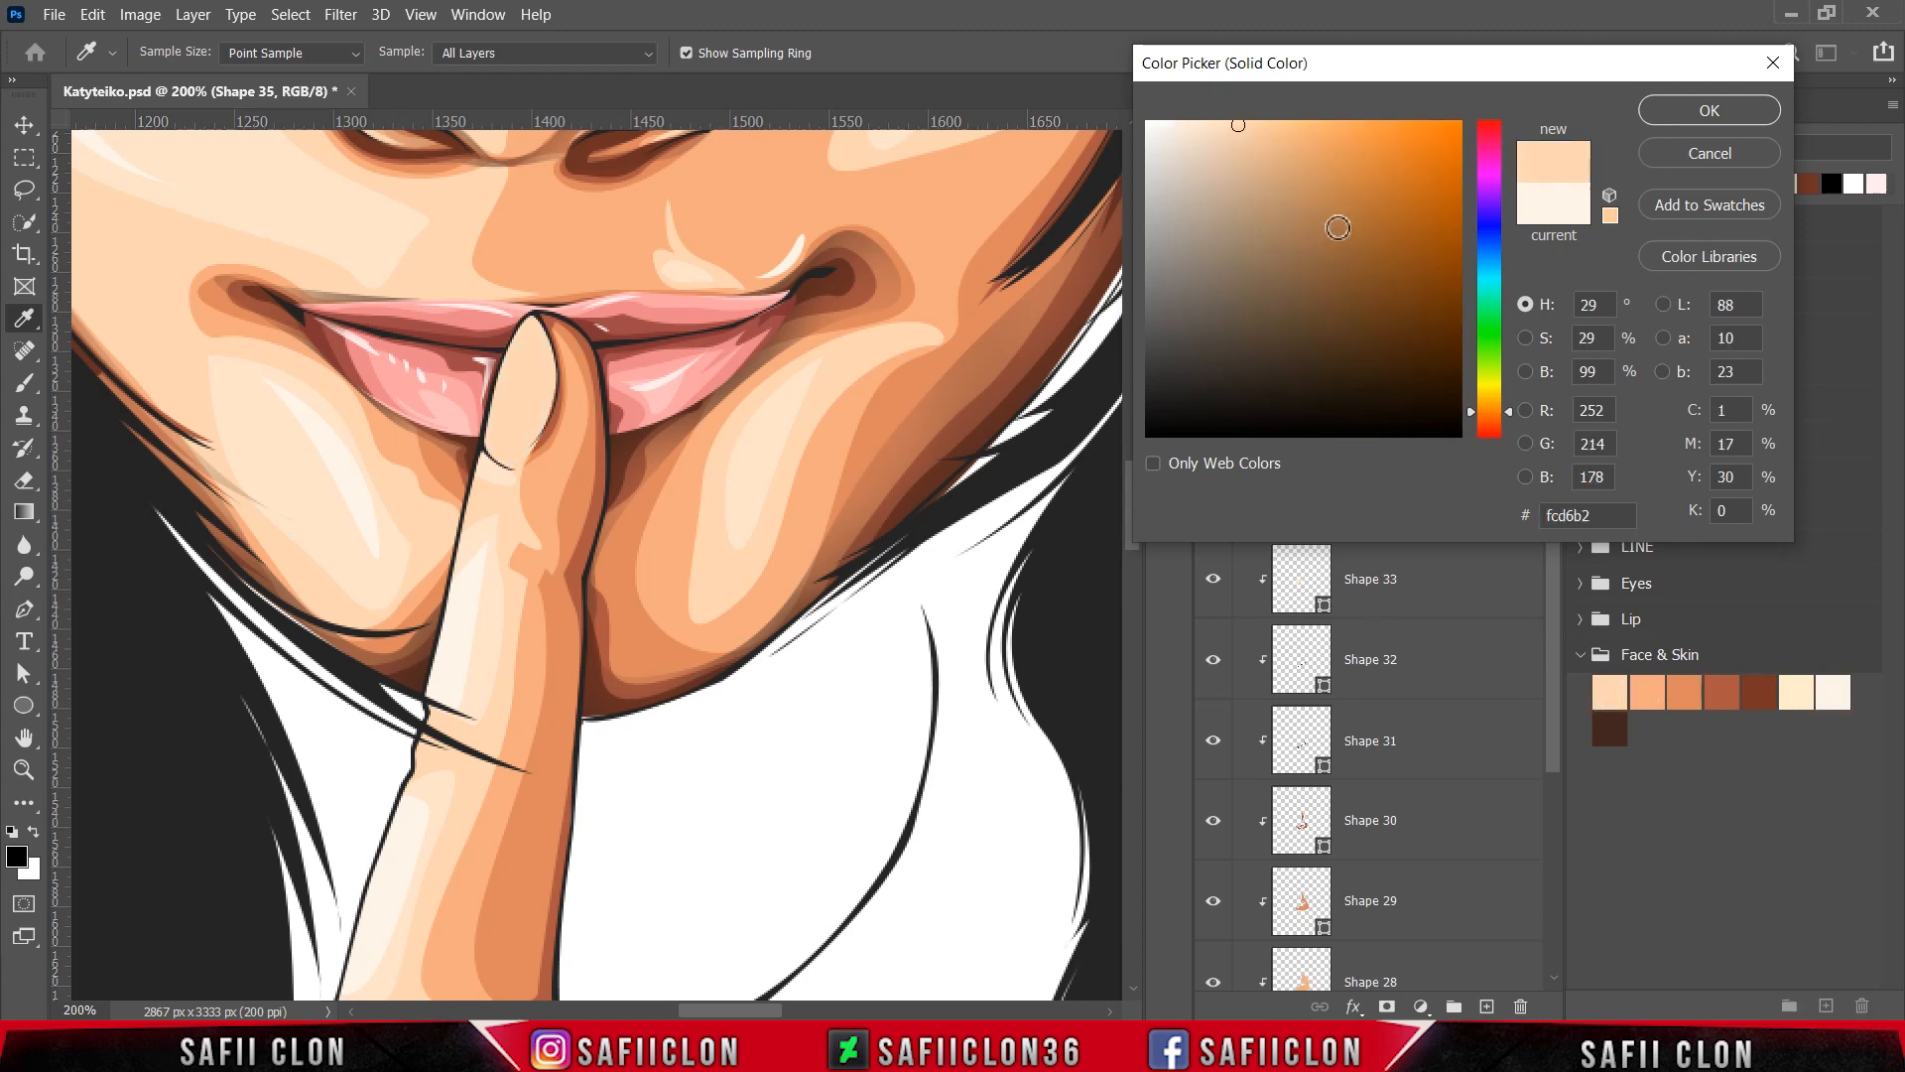
pyautogui.moveTo(1504, 417); pyautogui.dragTo(1504, 154)
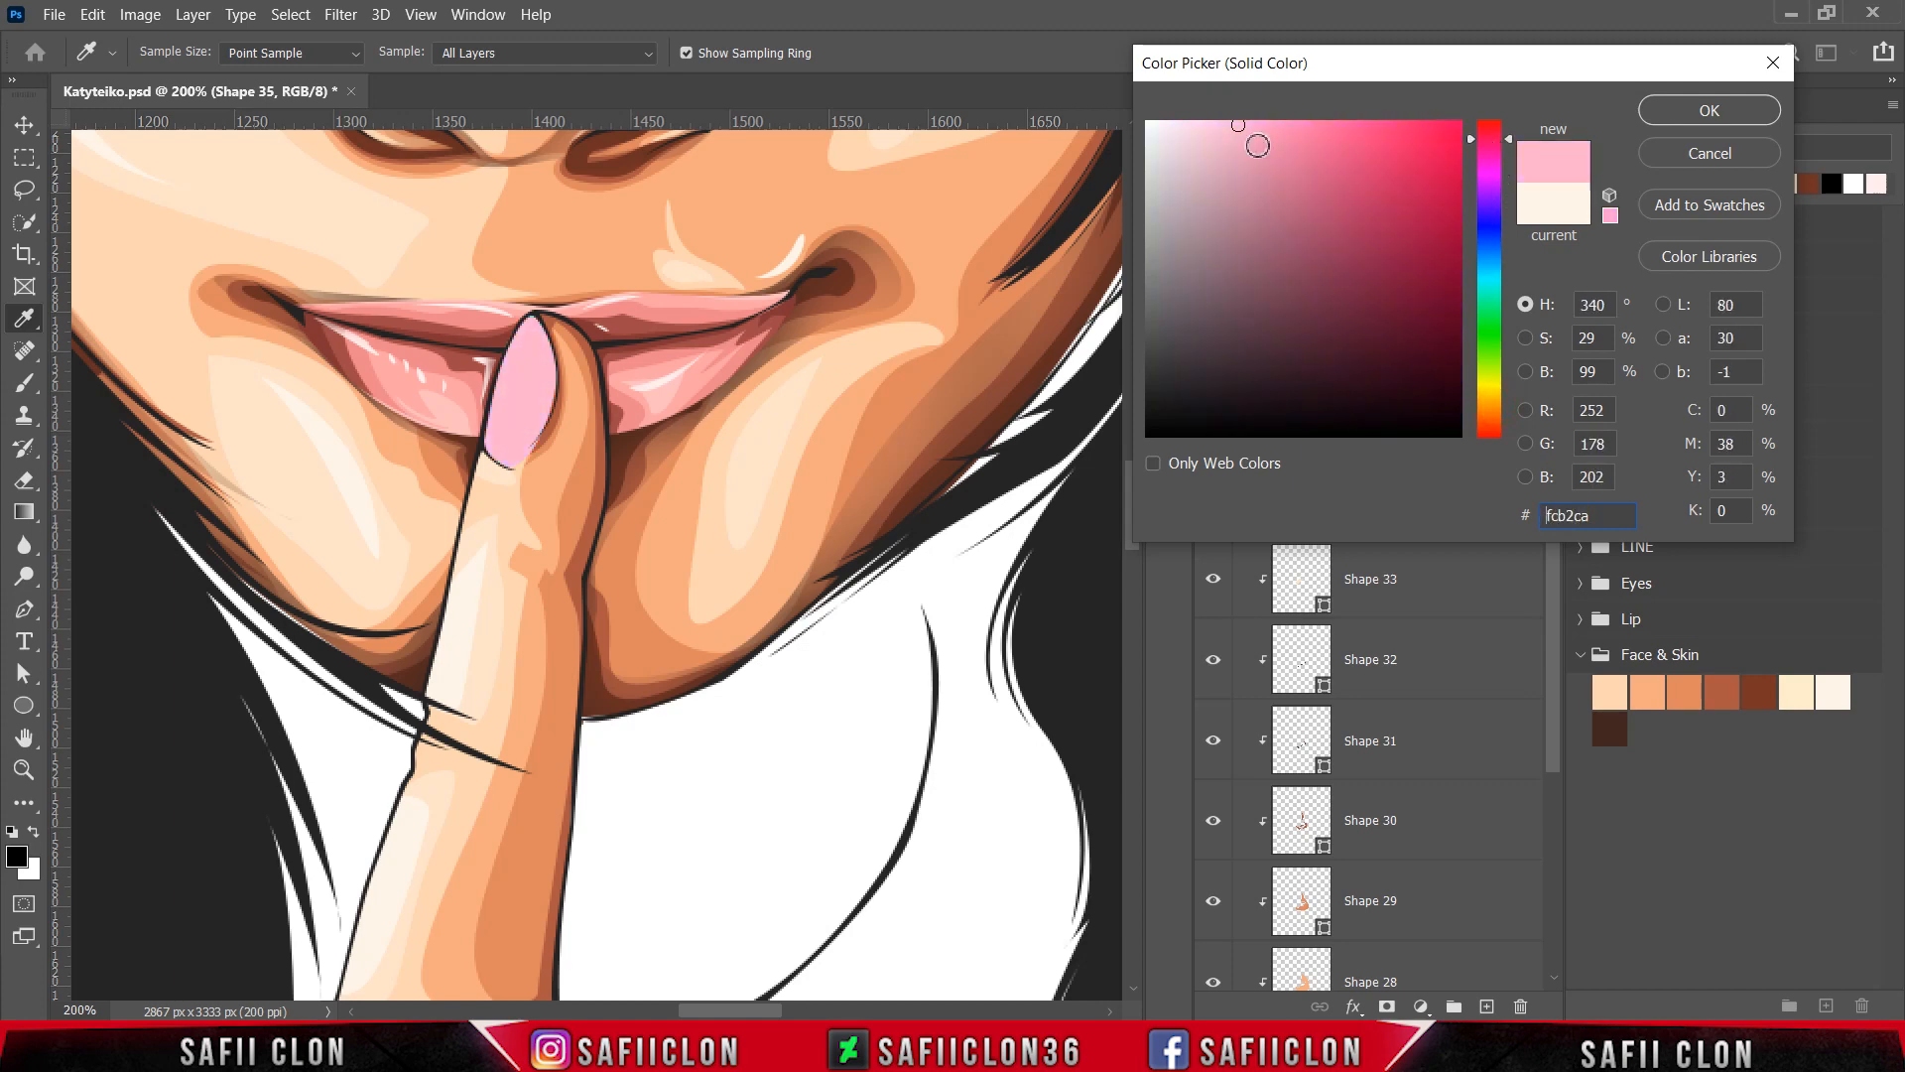
pyautogui.moveTo(1243, 125); pyautogui.dragTo(1292, 119)
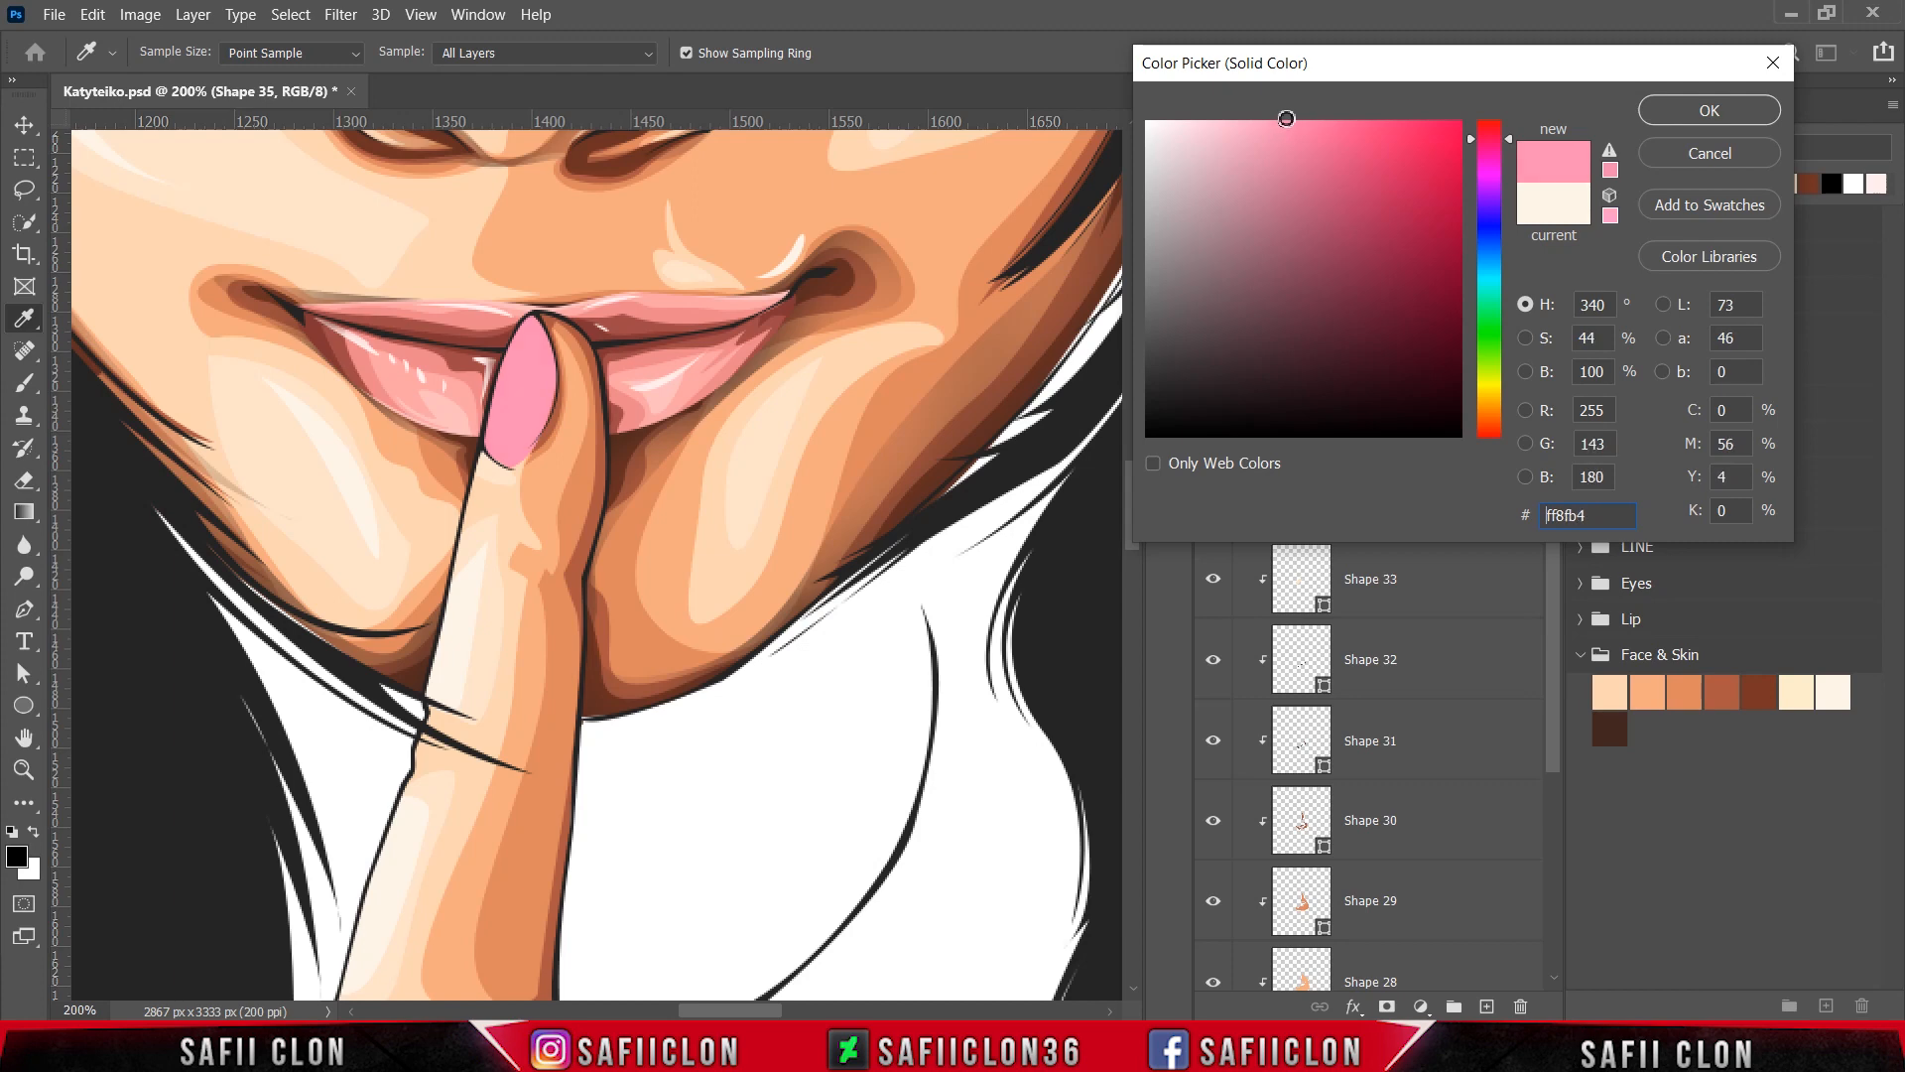
pyautogui.click(1709, 110)
# Step: Set the path operation to Combine Shapes and trace the nail of the uppermost curled finger as a closed shape
pyautogui.click(773, 53)
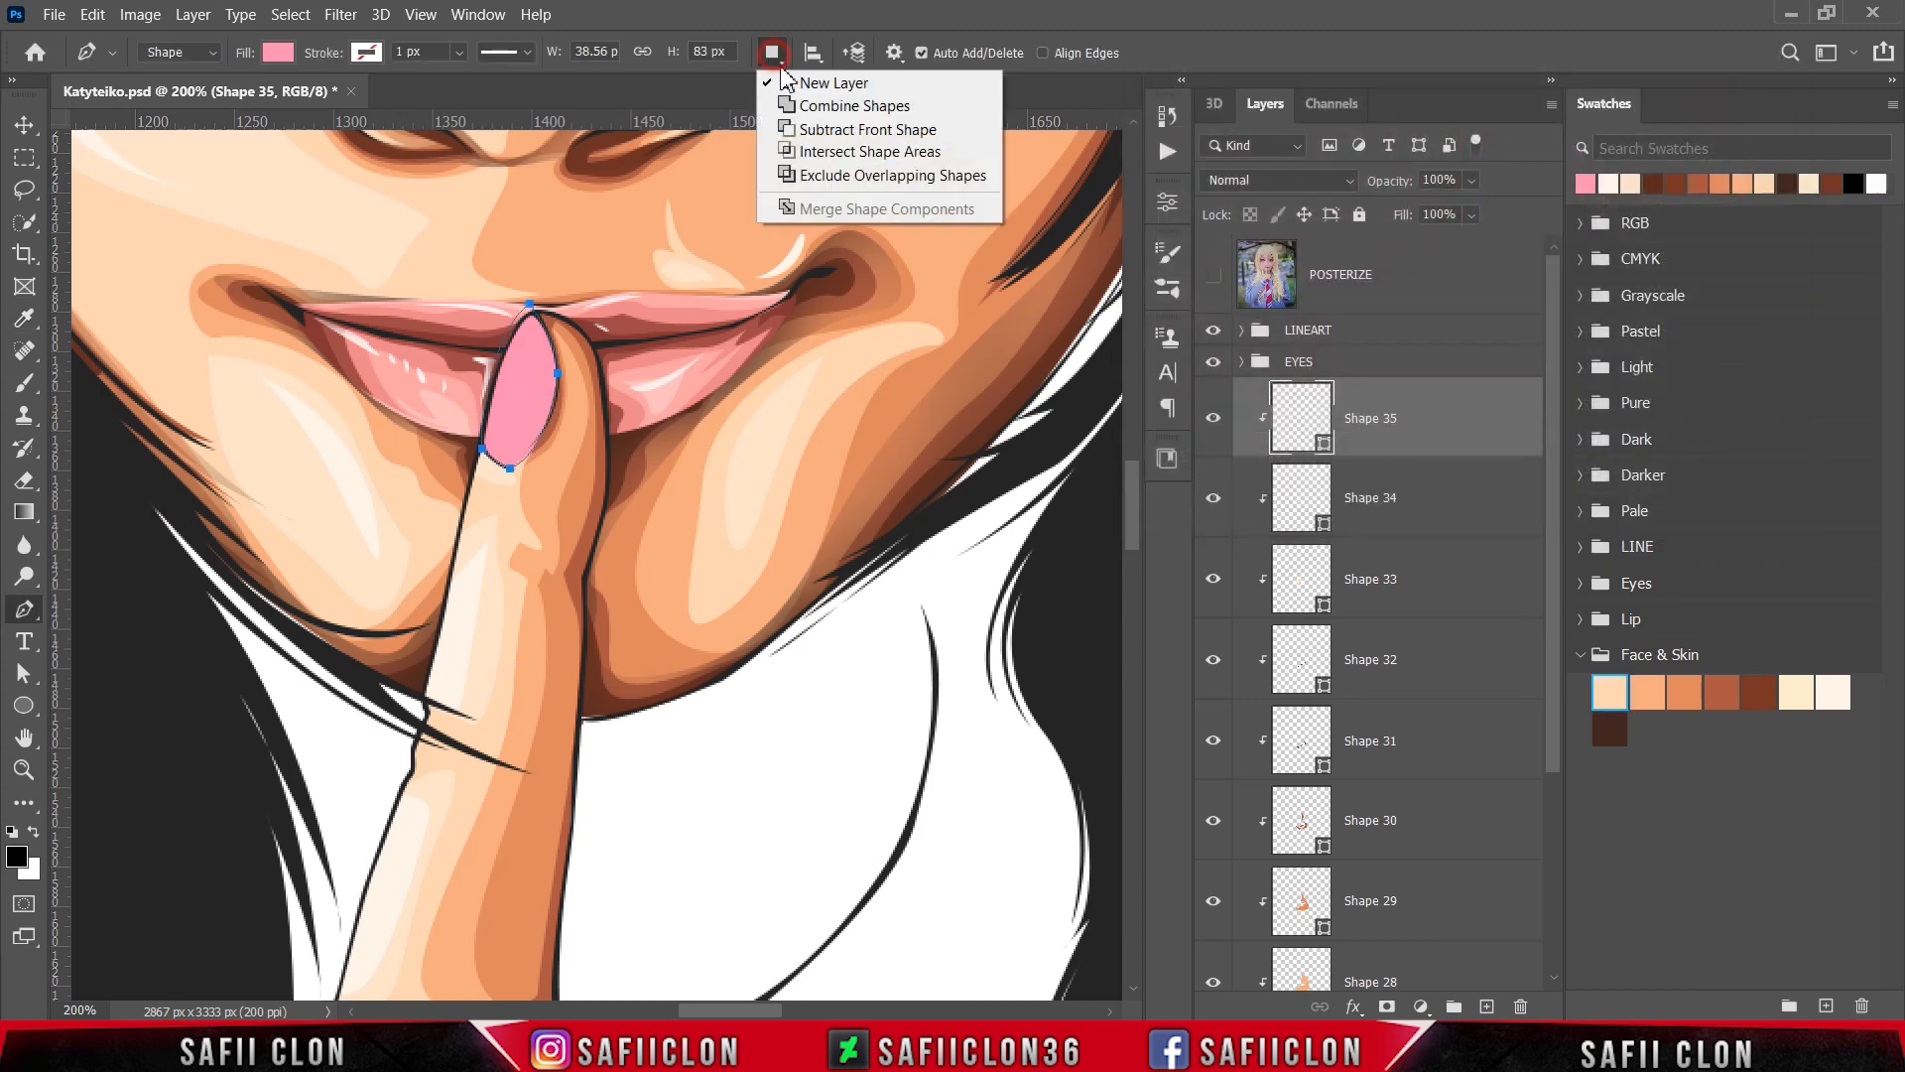
pyautogui.click(833, 105)
pyautogui.moveTo(1137, 486); pyautogui.dragTo(1153, 585)
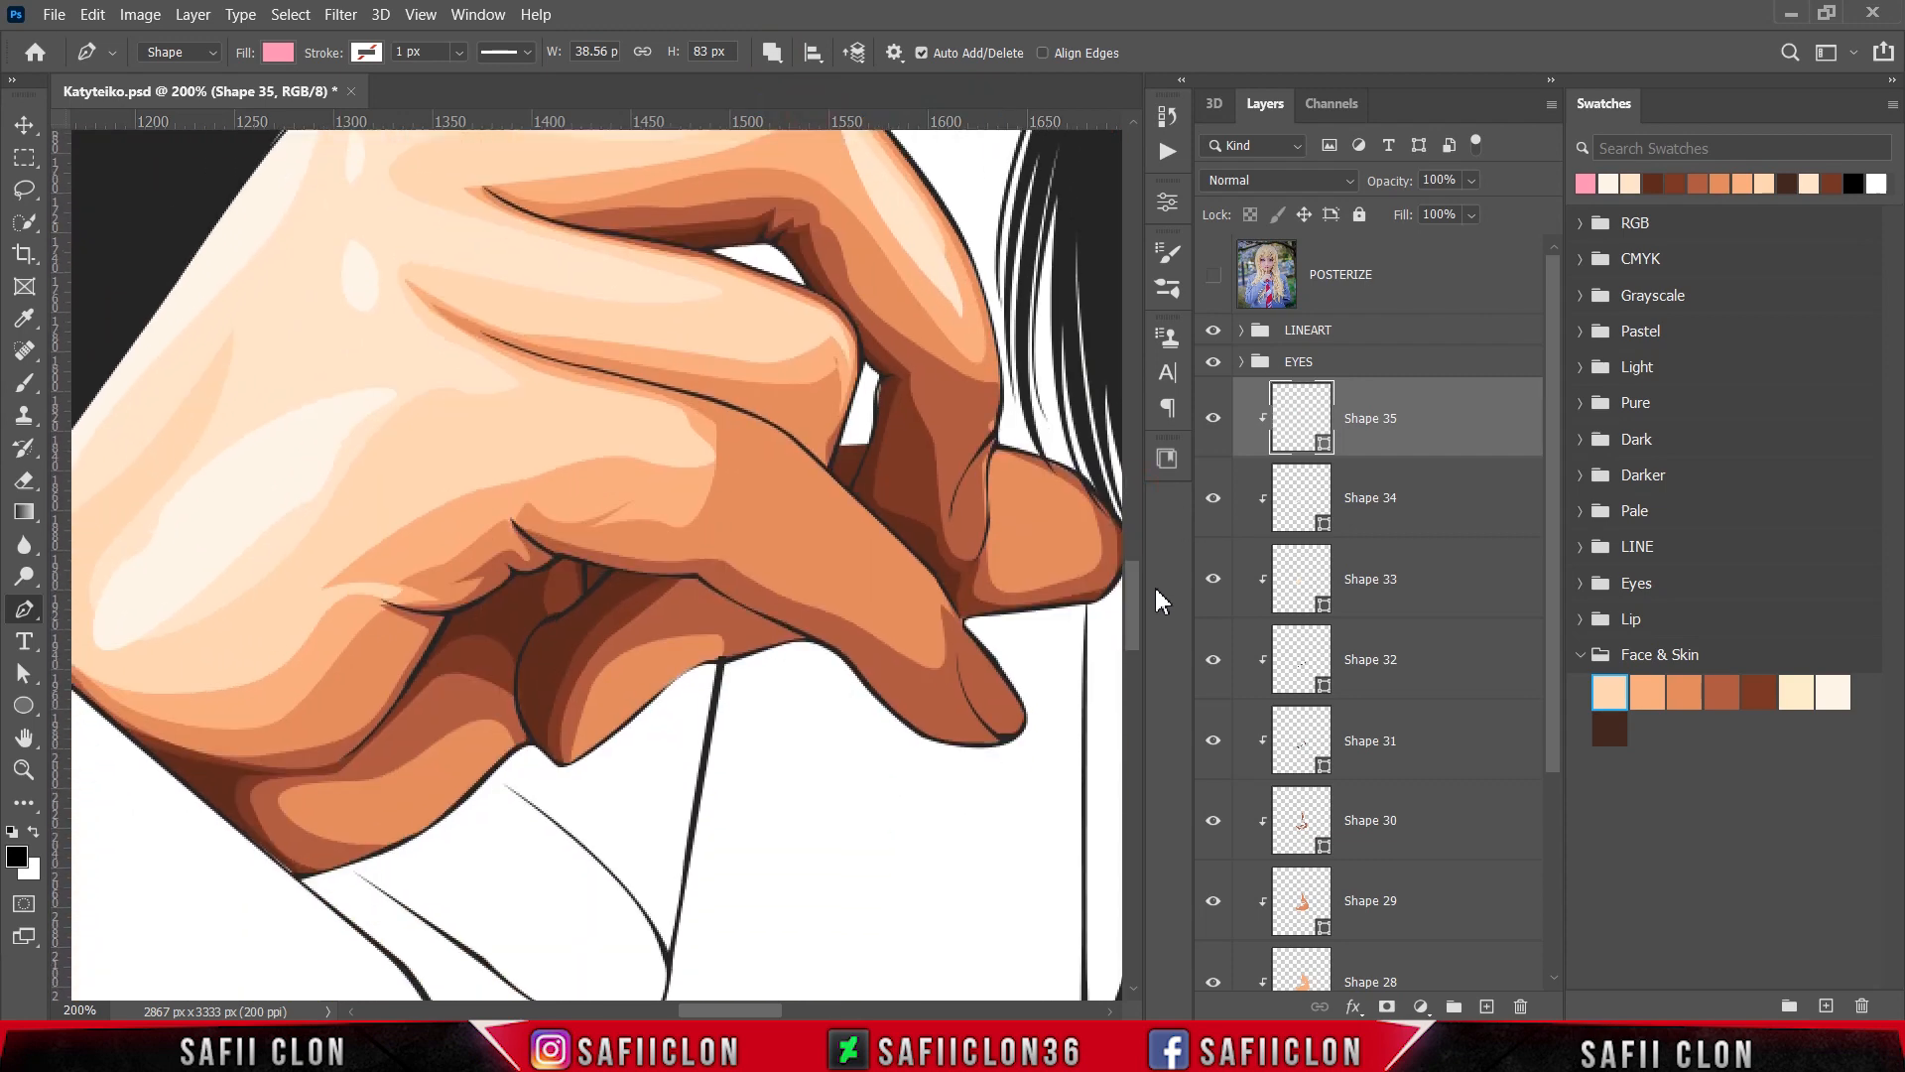
pyautogui.click(995, 432)
pyautogui.moveTo(949, 553); pyautogui.dragTo(968, 606)
pyautogui.click(1214, 275)
pyautogui.click(1214, 275)
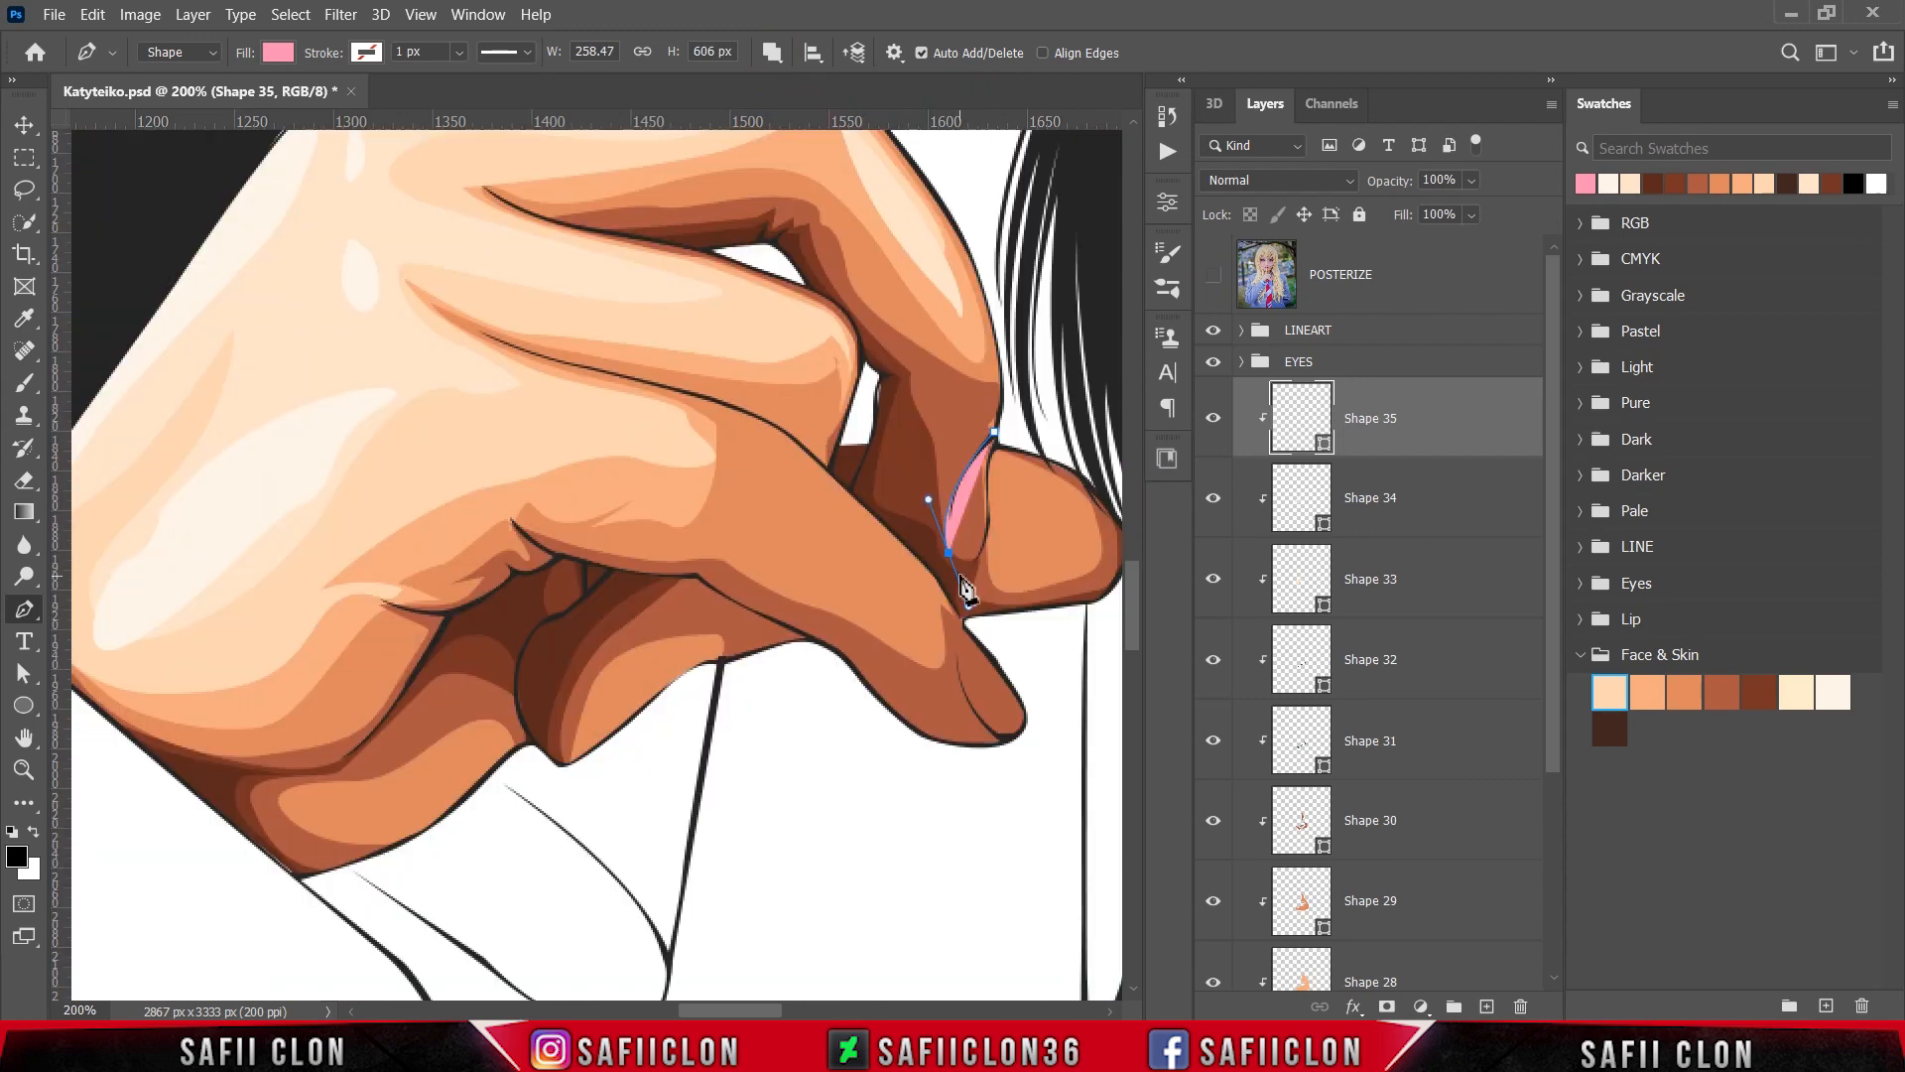
pyautogui.click(960, 580)
pyautogui.moveTo(985, 541); pyautogui.dragTo(990, 507)
pyautogui.click(995, 432)
# Step: Trace the nail of the second curled finger as a closed shape and compare it with the POSTERIZE reference
pyautogui.scroll(-1, 1012, 595)
pyautogui.click(1004, 698)
pyautogui.moveTo(962, 581); pyautogui.dragTo(973, 535)
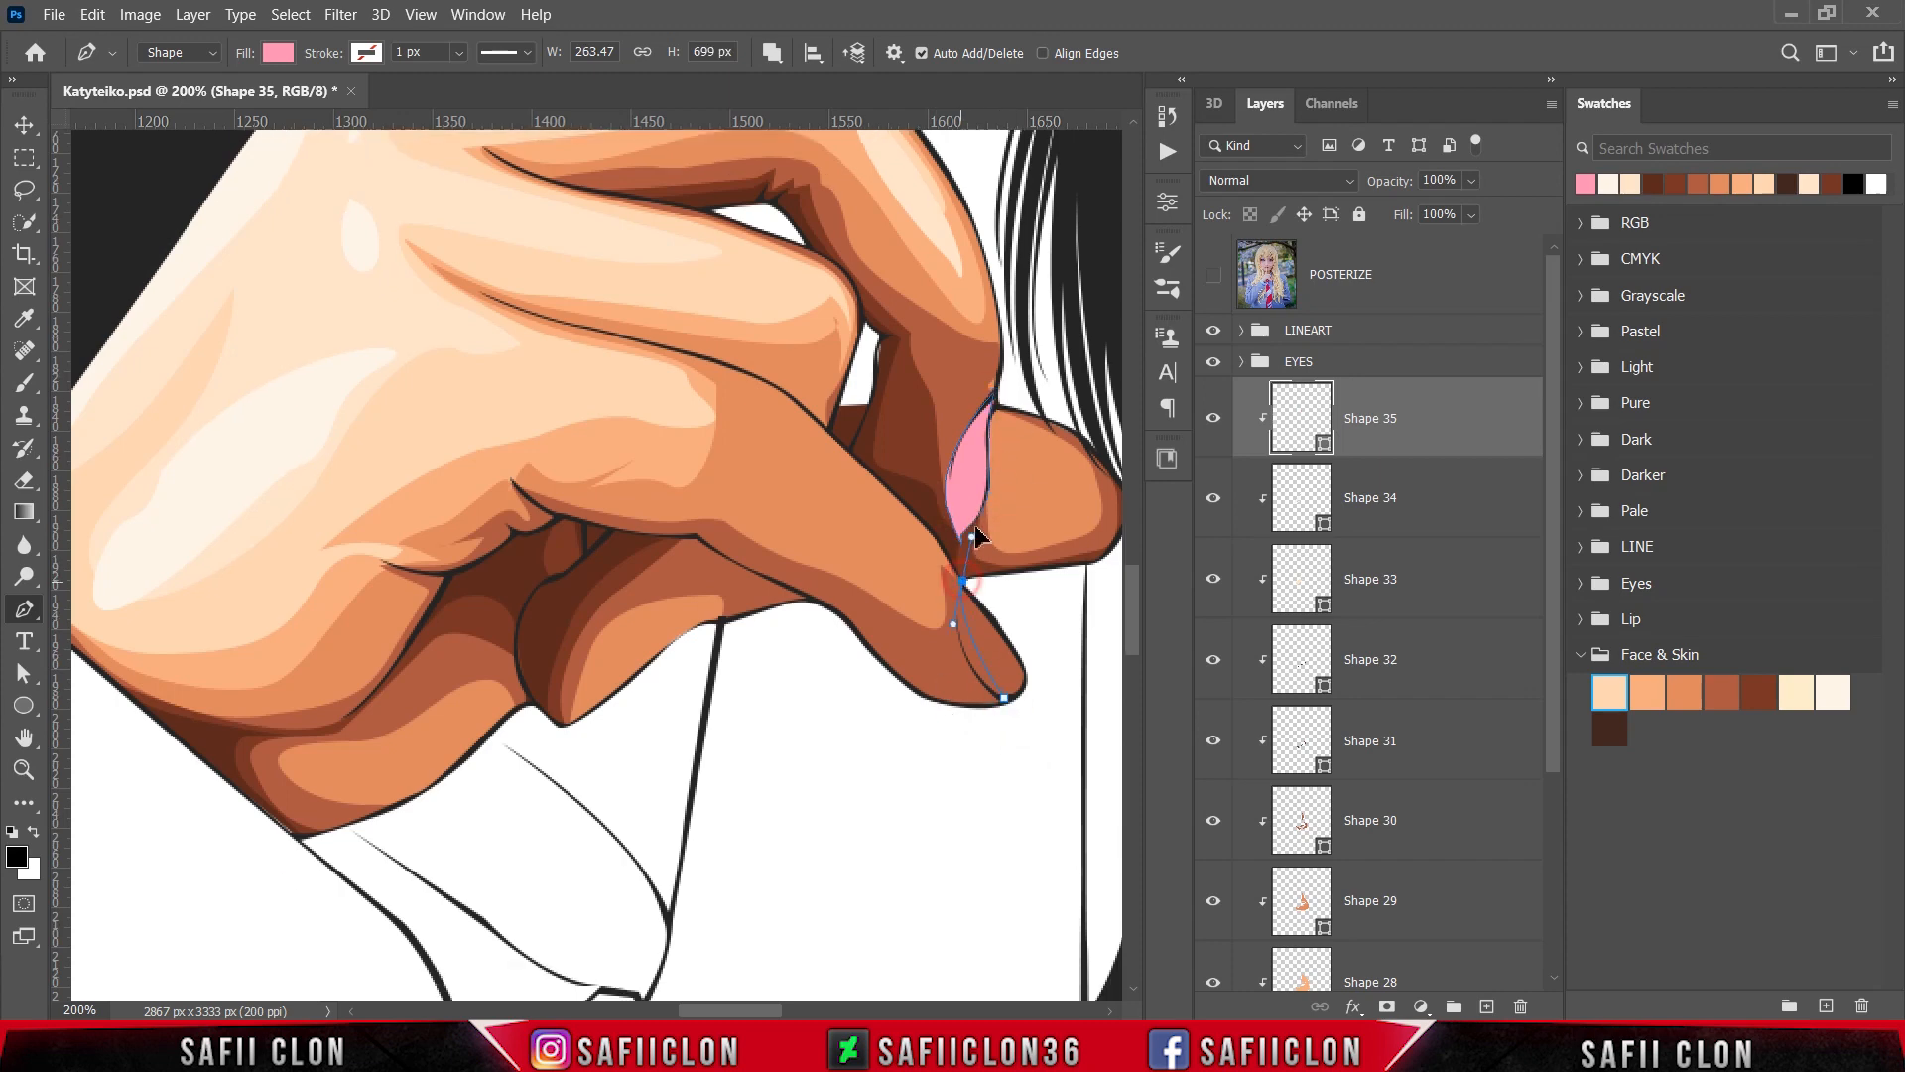
pyautogui.moveTo(1004, 697); pyautogui.dragTo(985, 749)
pyautogui.click(1214, 275)
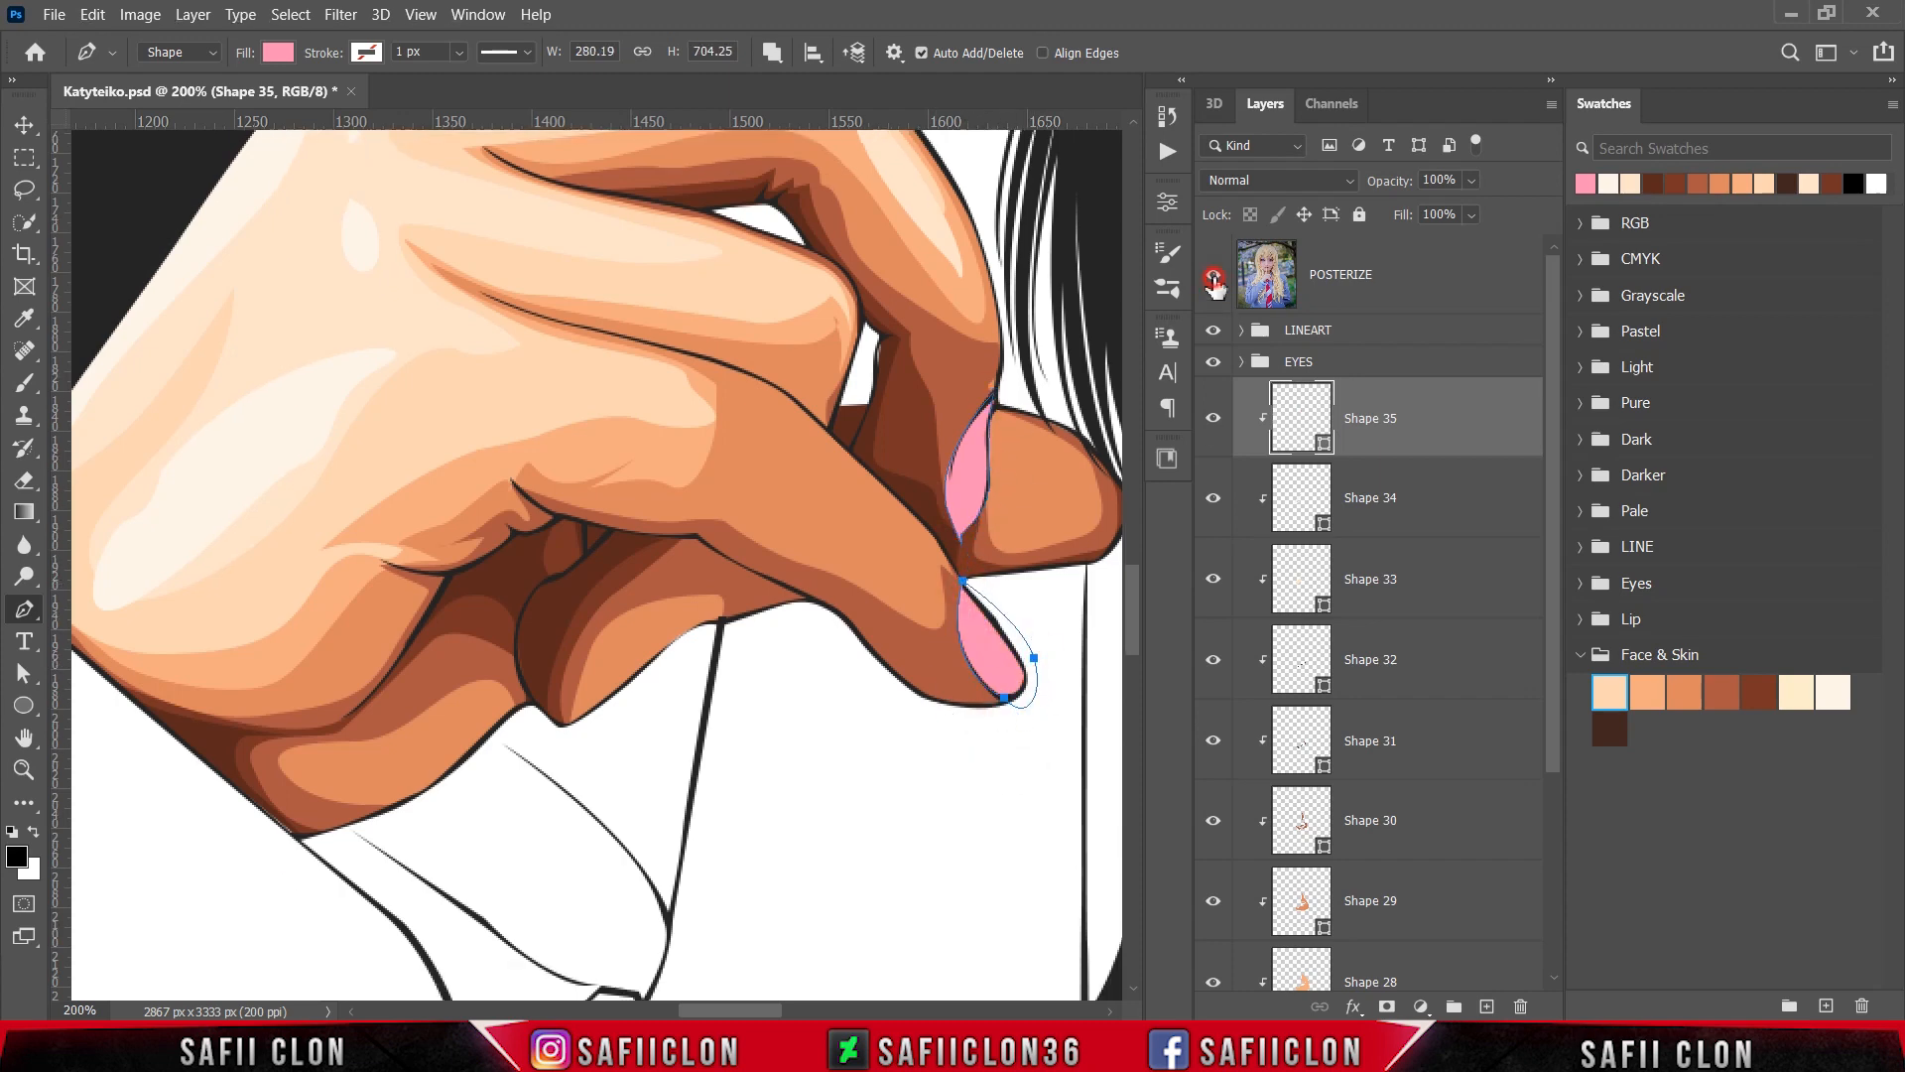
pyautogui.click(1214, 296)
# Step: Add a closed nail shape on the lowest folded finger under the palm
pyautogui.click(703, 622)
pyautogui.moveTo(606, 629); pyautogui.dragTo(580, 654)
pyautogui.click(571, 736)
pyautogui.click(704, 622)
# Step: Recolor all the fingernails with the lighter pink ffcfdf
pyautogui.hotkey('ctrl', '0')
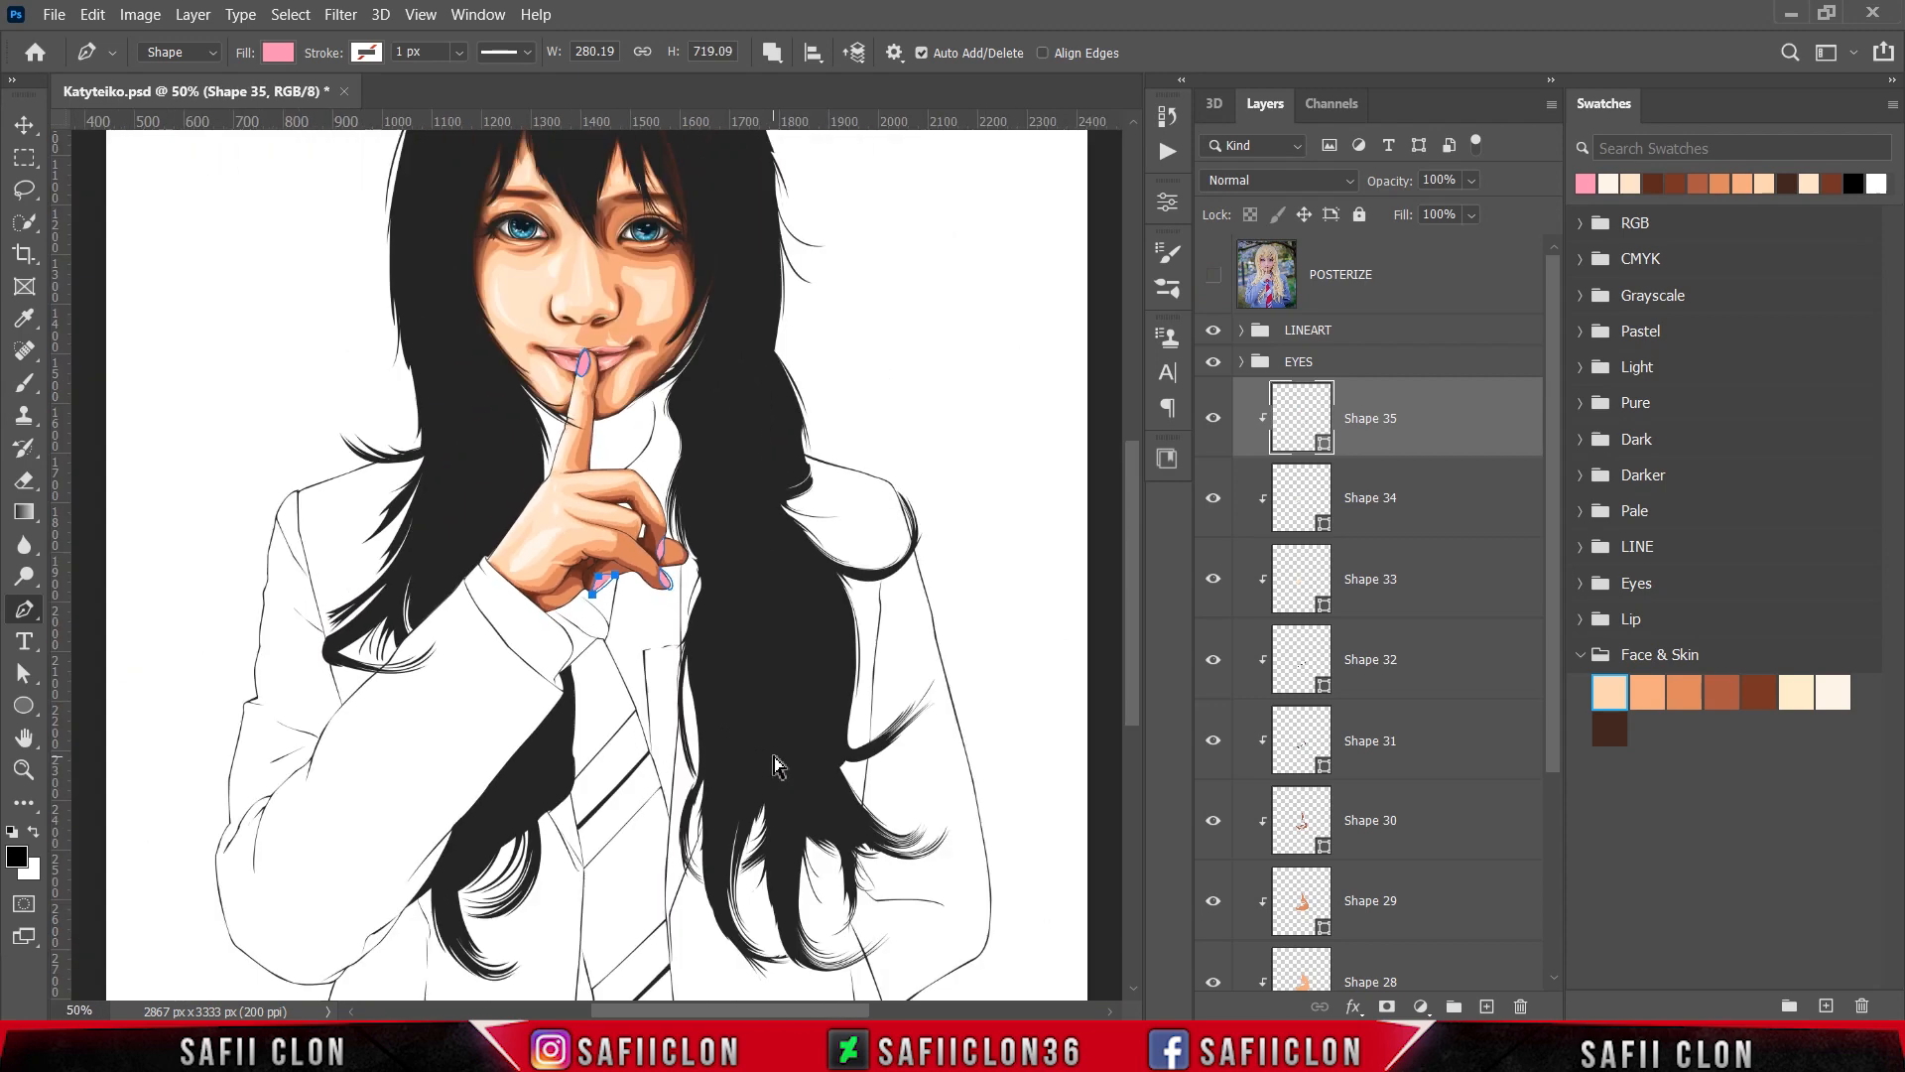
pyautogui.hotkey('ctrl', '+')
pyautogui.hotkey('ctrl', '+')
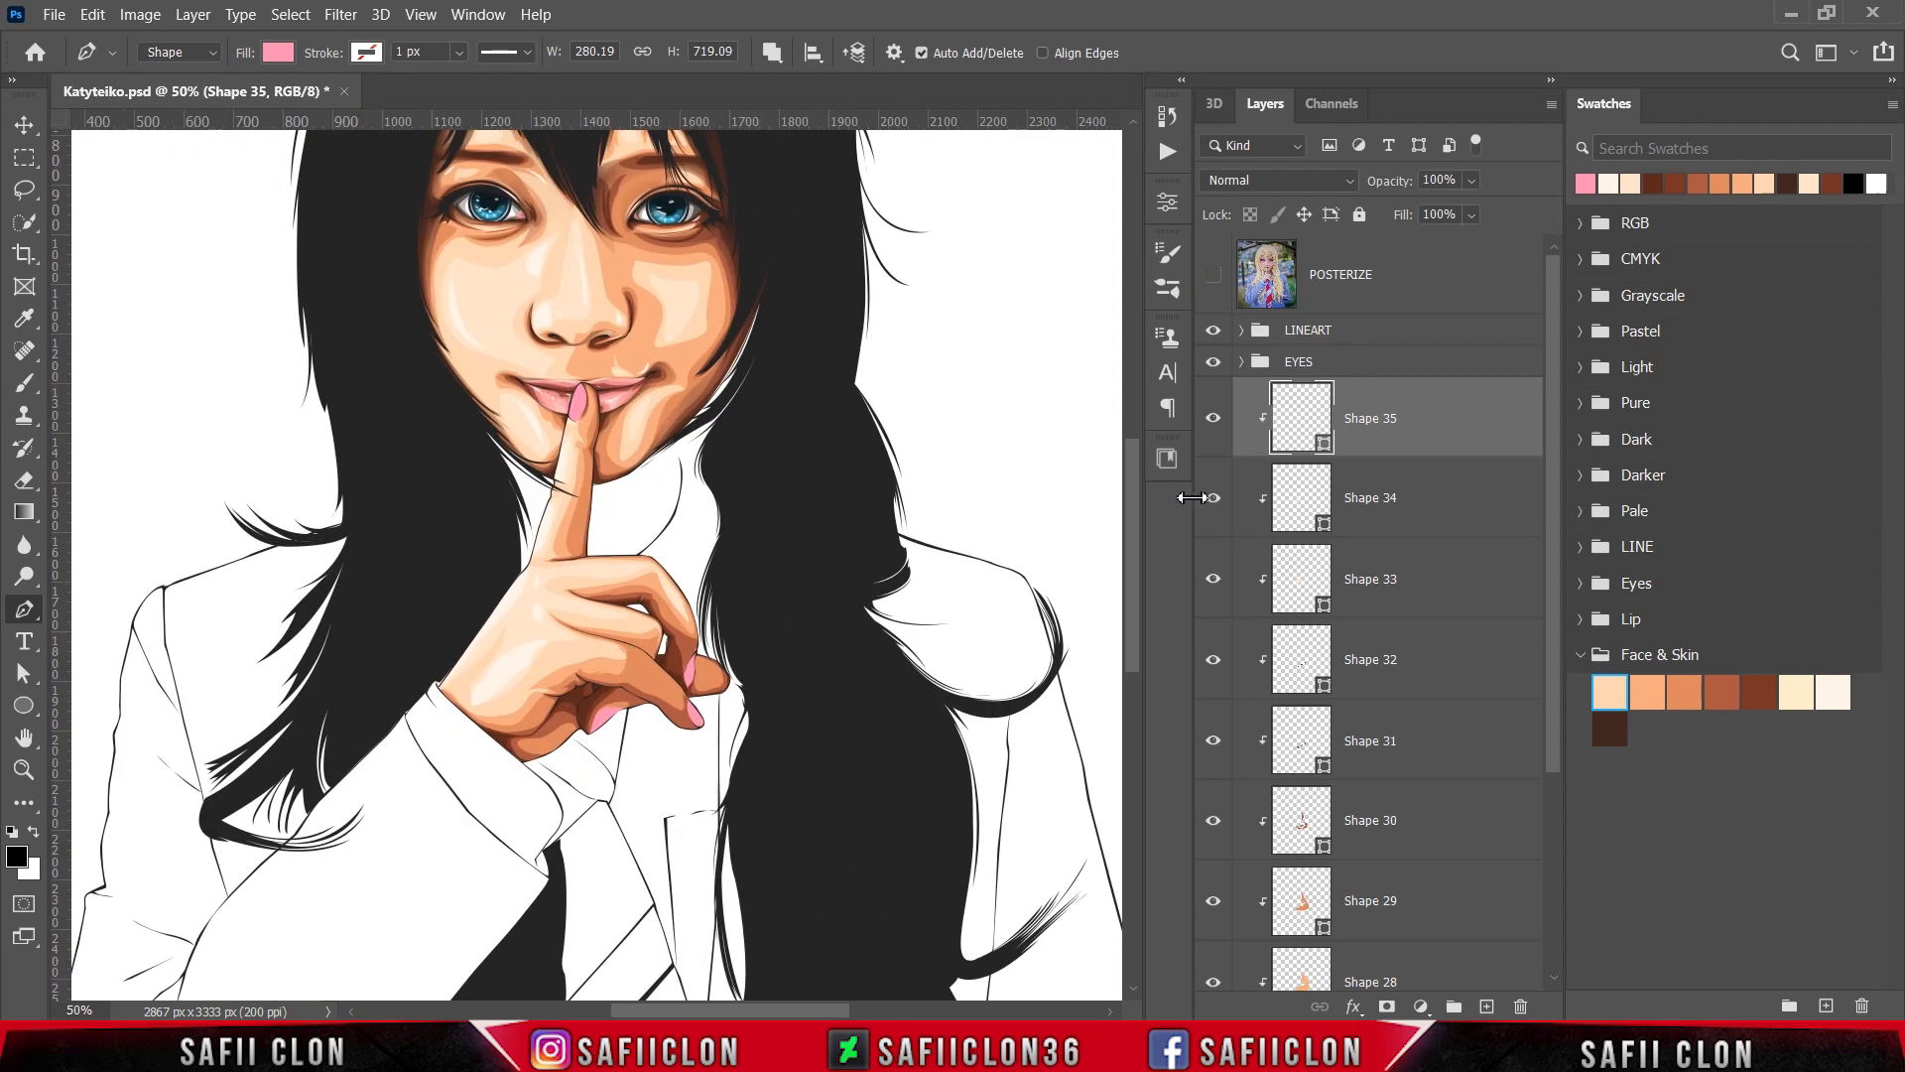
pyautogui.doubleClick(1327, 452)
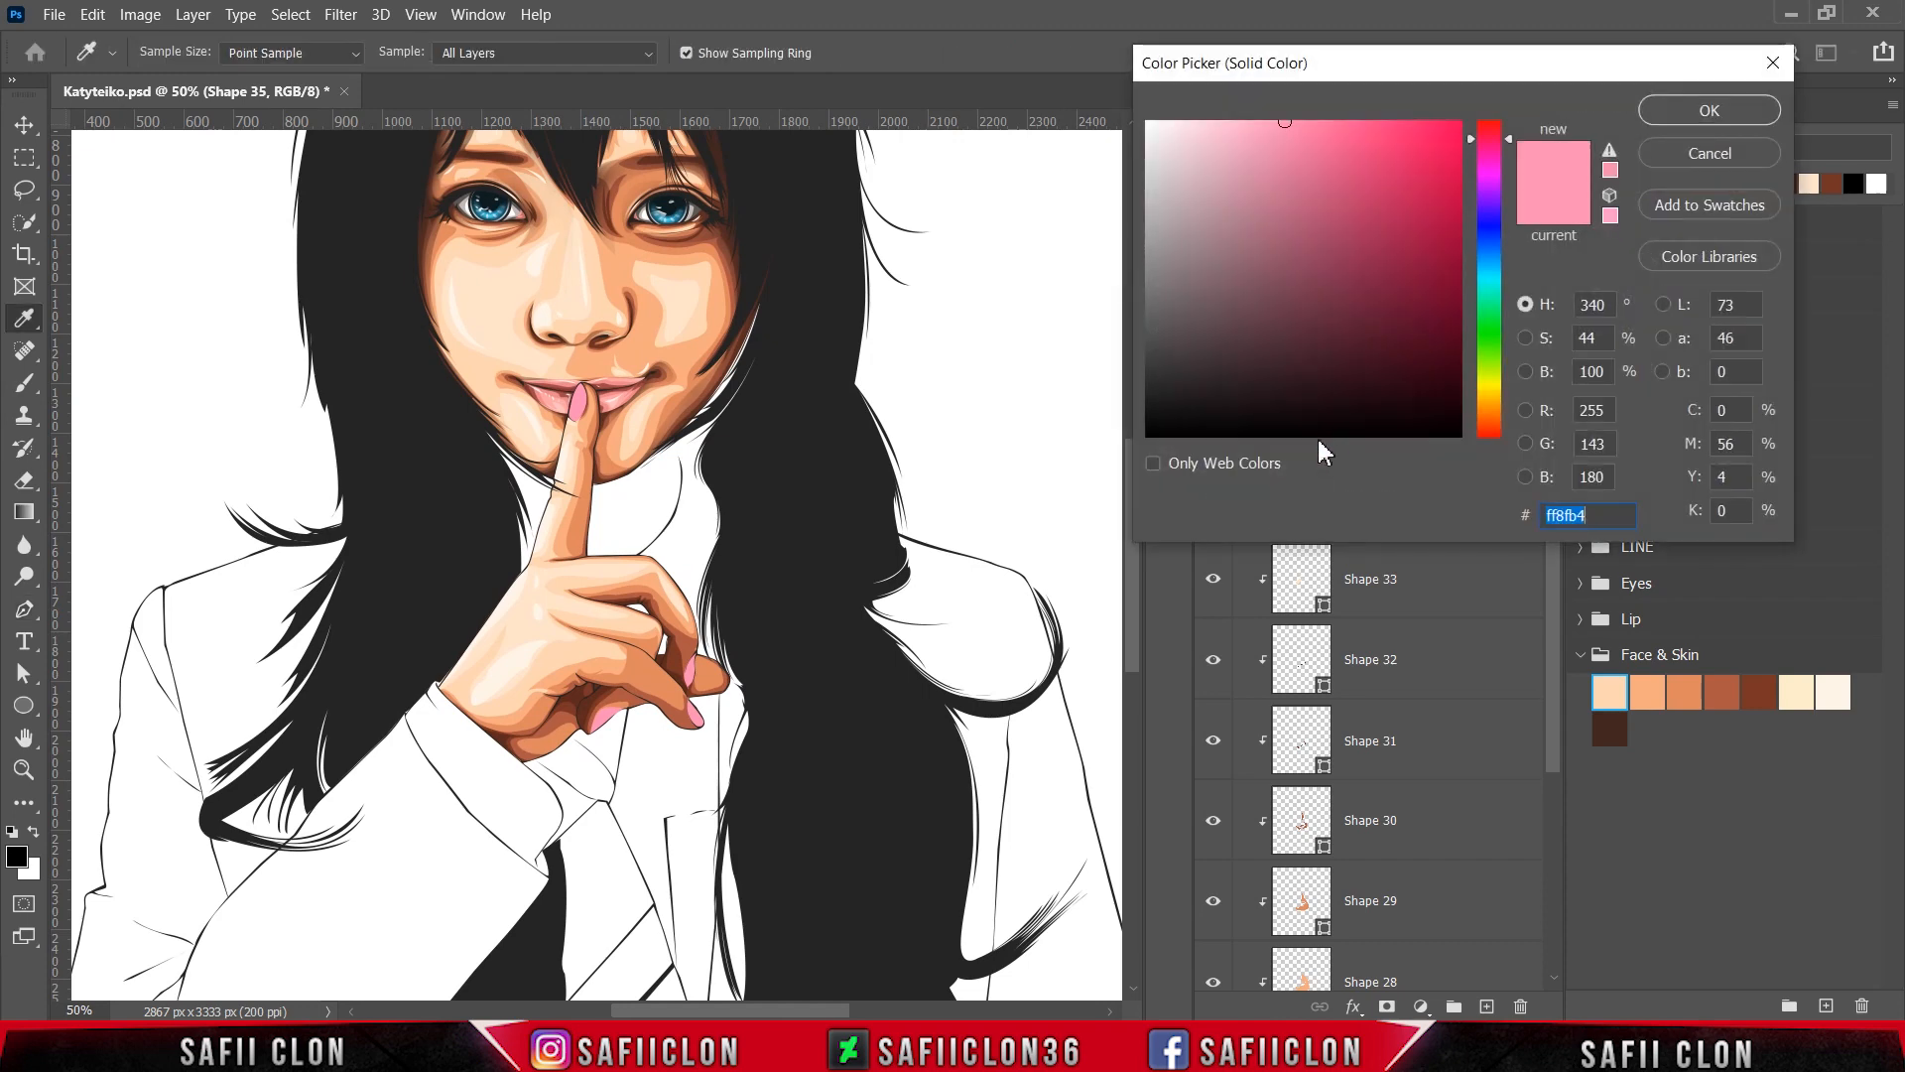
pyautogui.moveTo(1228, 145)
pyautogui.mouseDown()
pyautogui.moveTo(1190, 120)
pyautogui.moveTo(1221, 118)
pyautogui.mouseUp()
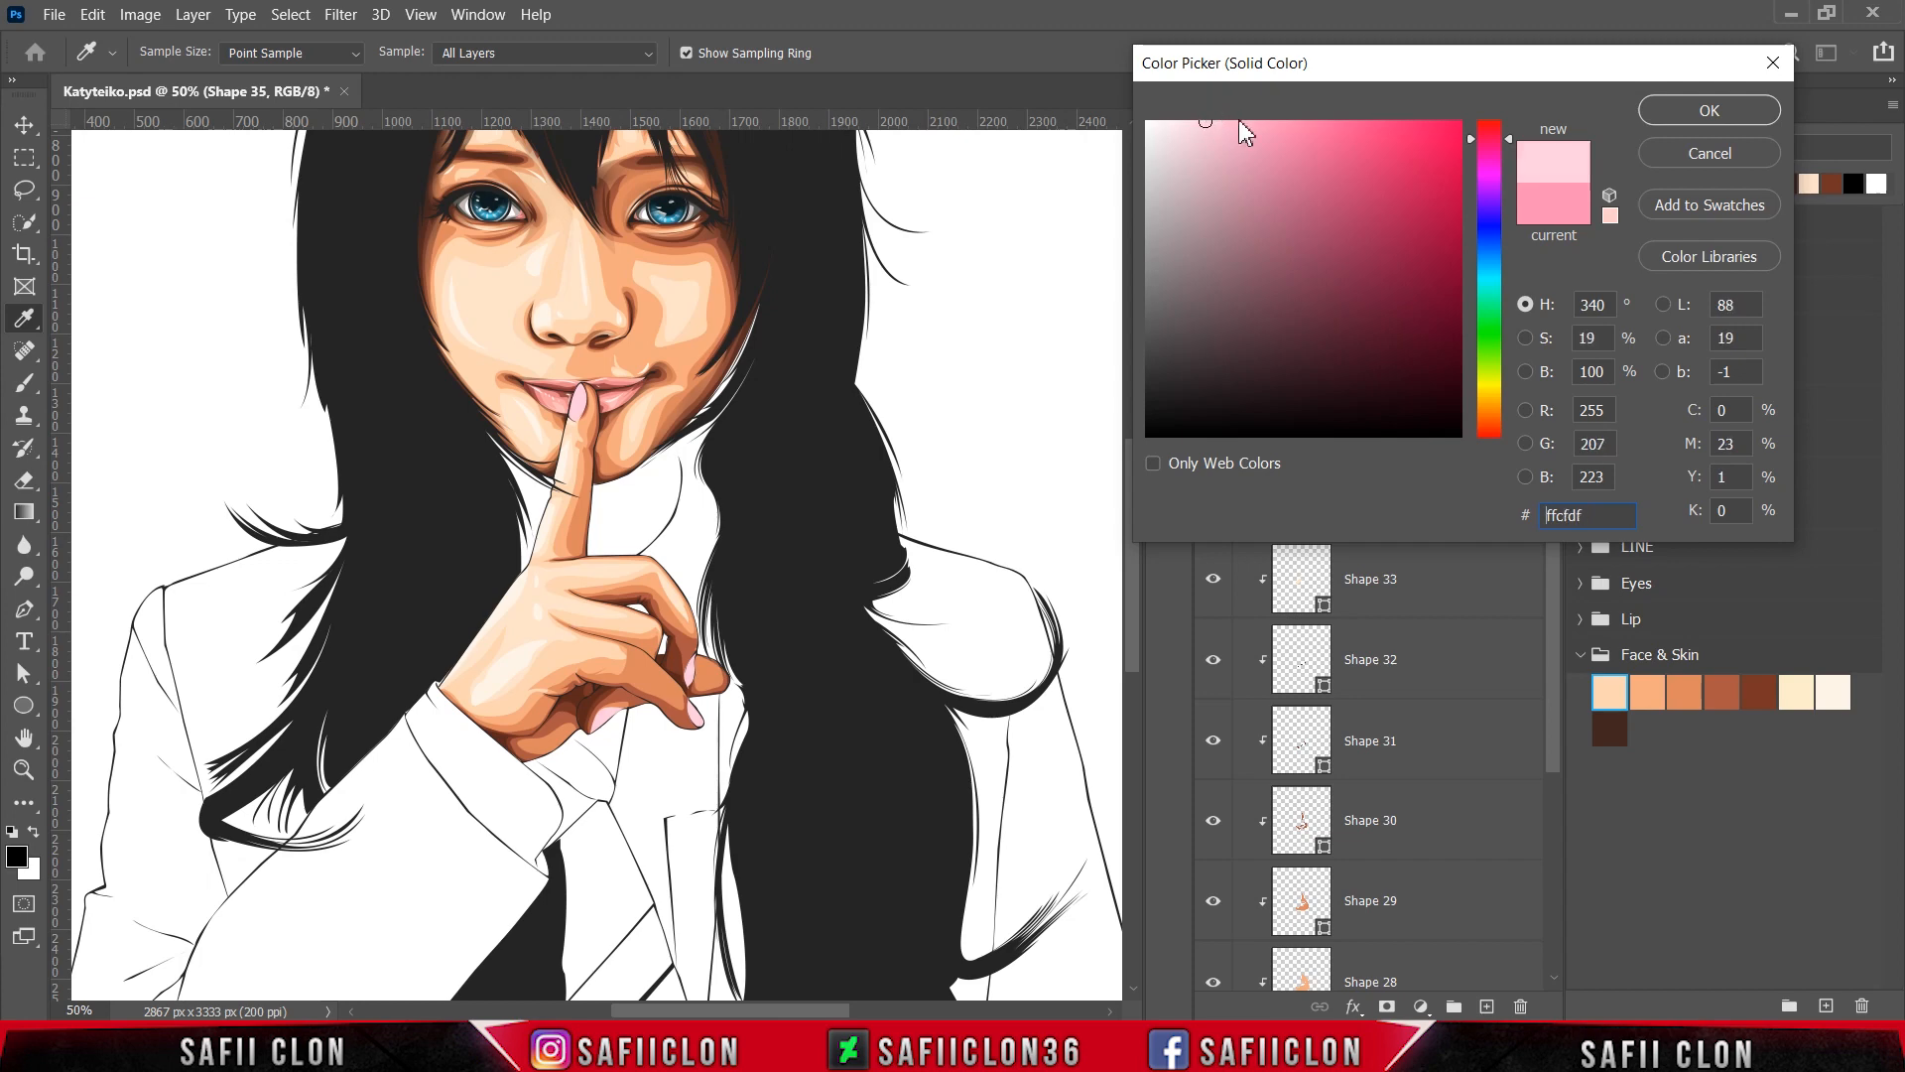
pyautogui.click(1699, 111)
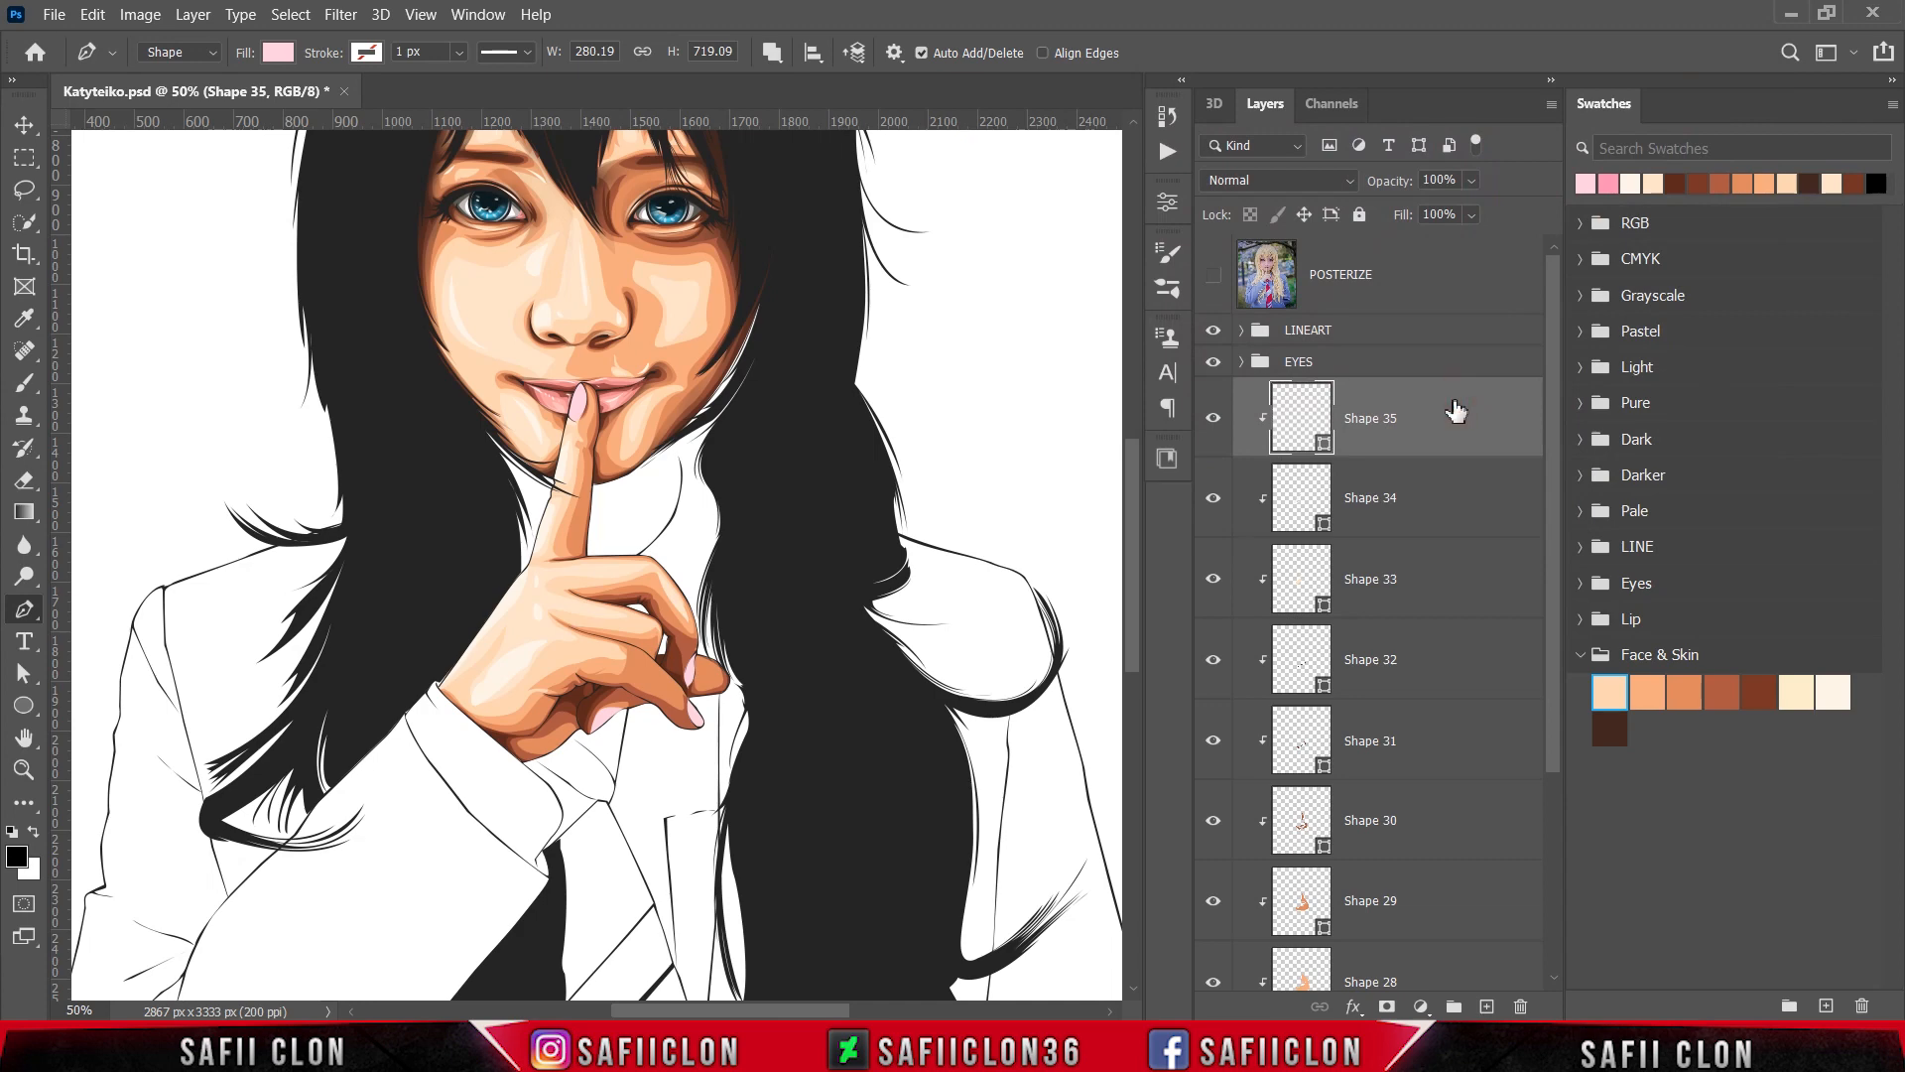
# Step: Set the path operation to New Layer and begin a hand shadow outline from the wrist along the palm's lower edge
pyautogui.click(771, 55)
pyautogui.click(793, 79)
pyautogui.hotkey('ctrl', 'h')
pyautogui.click(433, 689)
pyautogui.click(466, 705)
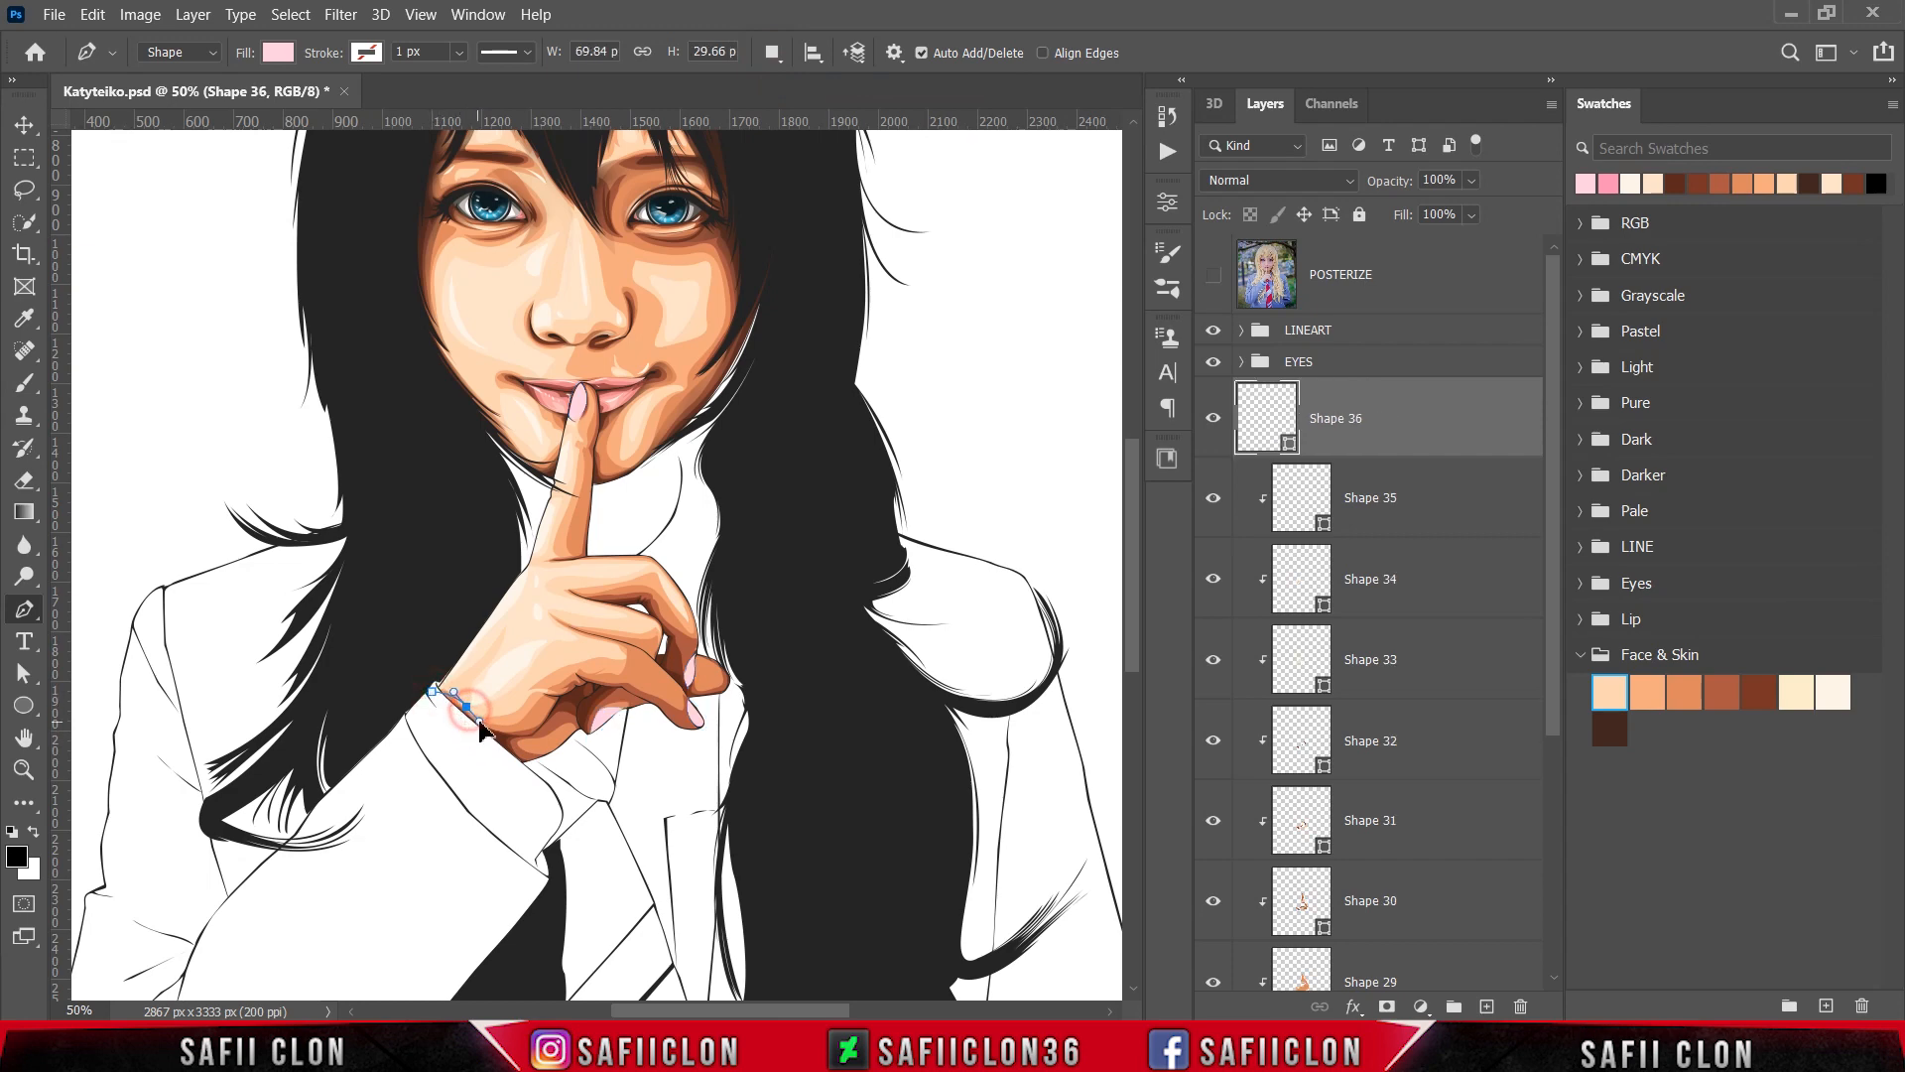
pyautogui.click(526, 725)
pyautogui.click(549, 694)
pyautogui.click(542, 685)
pyautogui.click(570, 679)
pyautogui.click(619, 673)
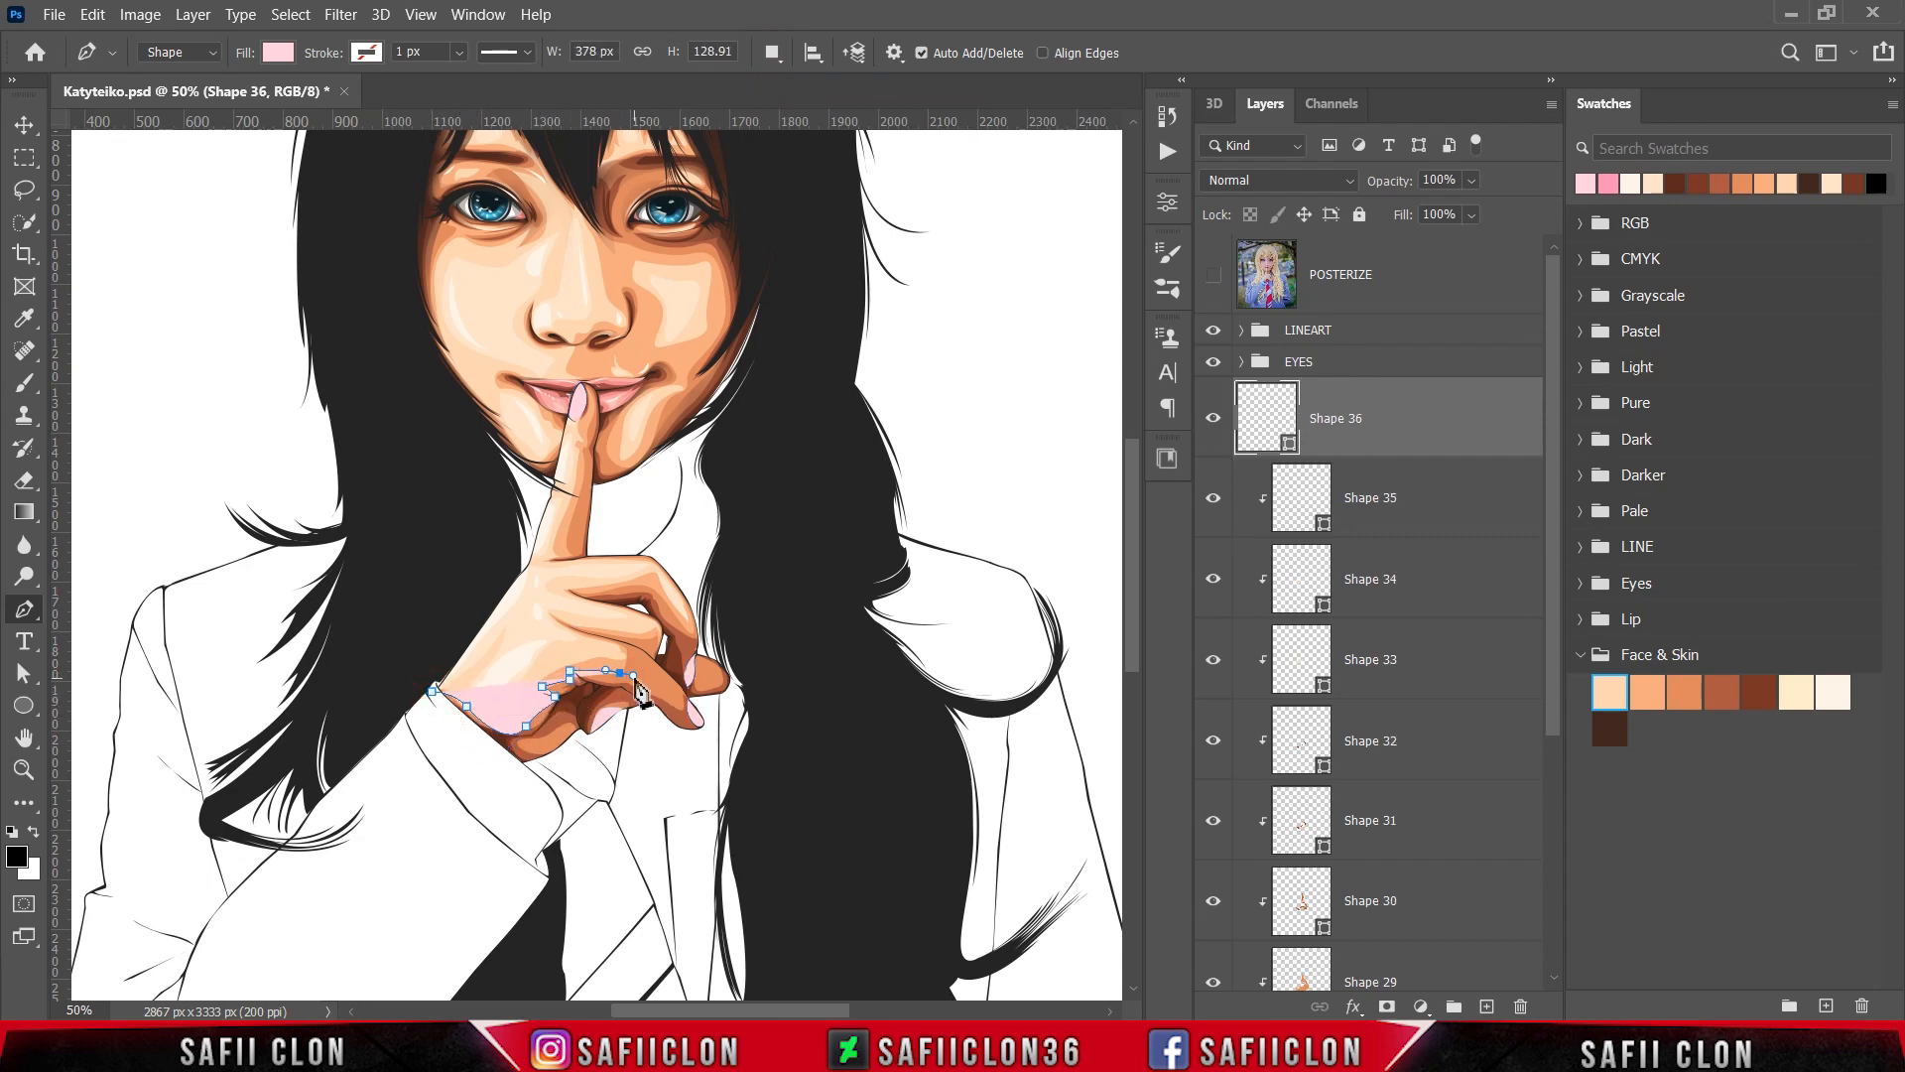
# Step: Continue the shadow outline along the lower curled finger and back over its upper edge
pyautogui.click(629, 663)
pyautogui.click(648, 656)
pyautogui.click(659, 671)
pyautogui.click(674, 692)
pyautogui.click(633, 645)
pyautogui.click(589, 631)
pyautogui.click(565, 620)
pyautogui.click(652, 637)
pyautogui.click(643, 618)
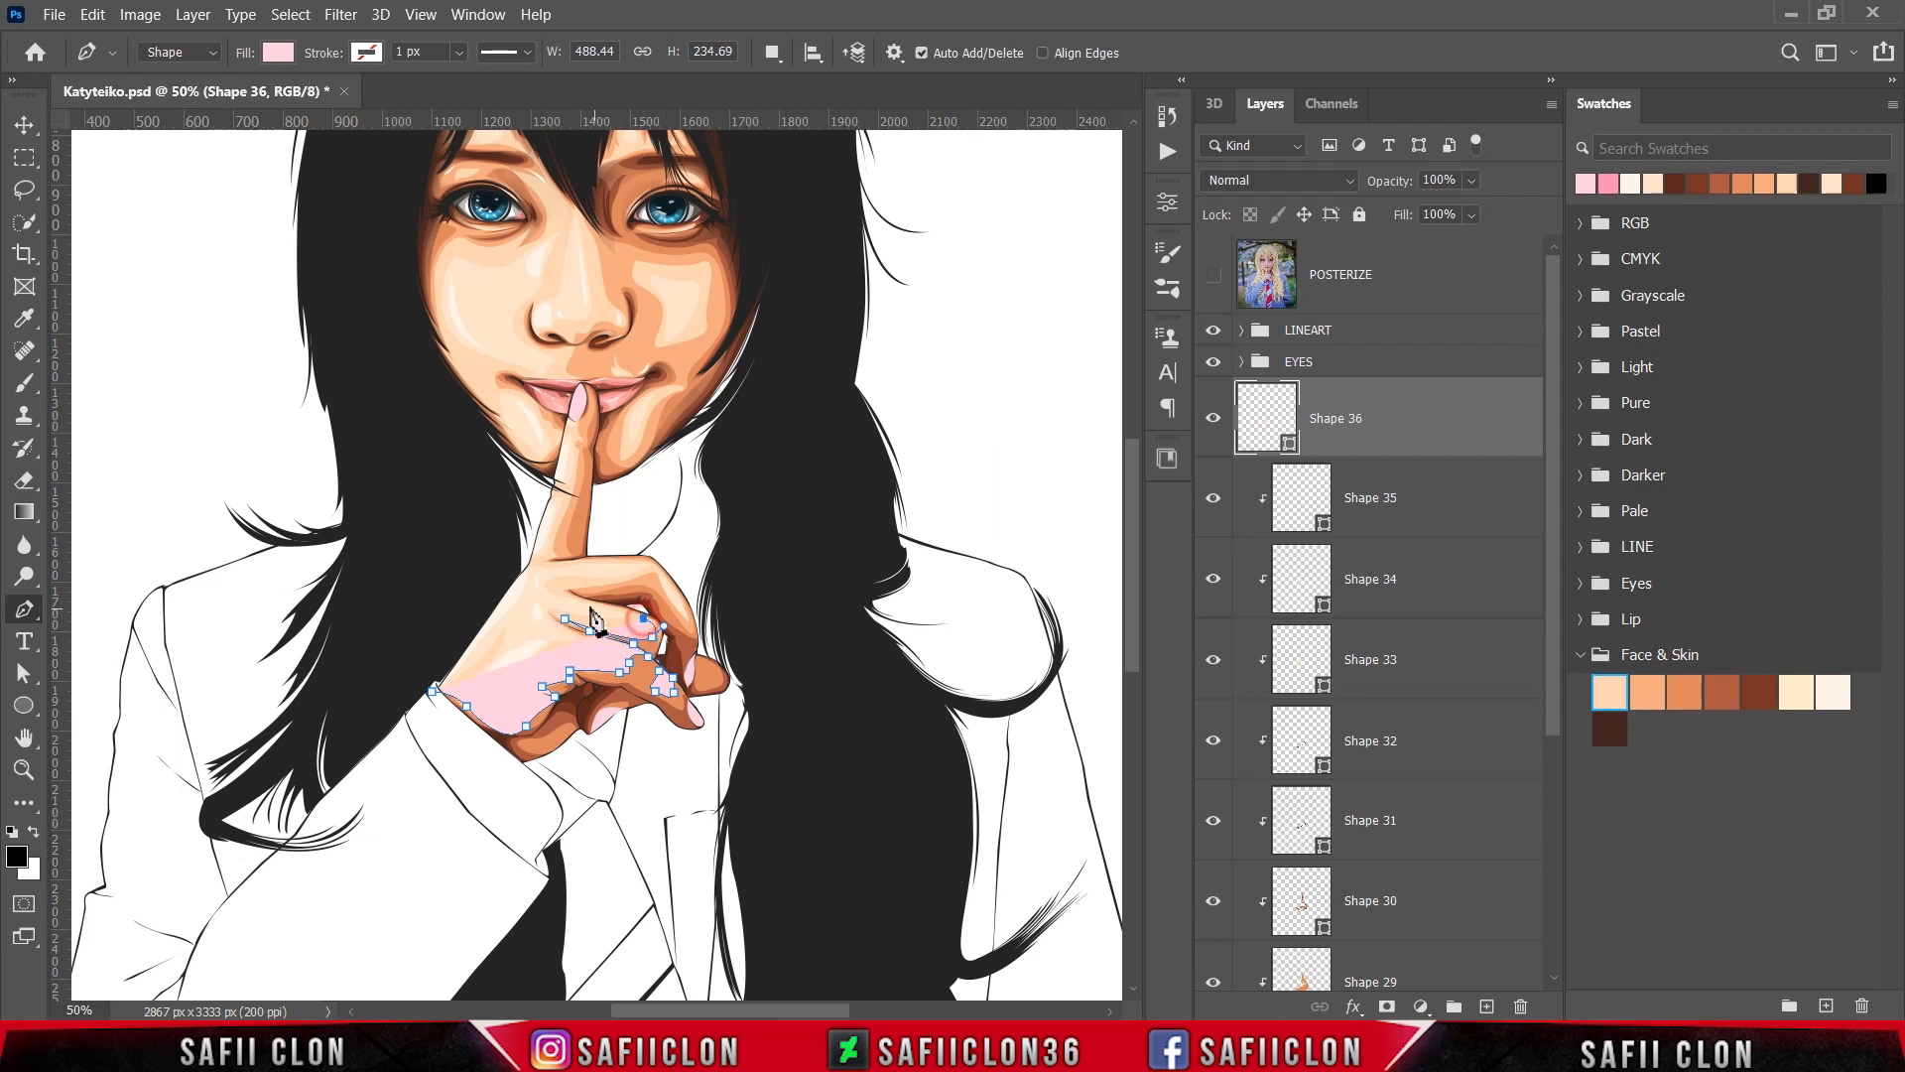
# Step: Extend the shadow outline around the uppermost curled finger and up the index finger's inner edge to its tip
pyautogui.click(574, 596)
pyautogui.click(608, 594)
pyautogui.moveTo(660, 590); pyautogui.dragTo(689, 651)
pyautogui.click(698, 638)
pyautogui.click(673, 573)
pyautogui.click(587, 563)
pyautogui.click(564, 555)
pyautogui.click(588, 483)
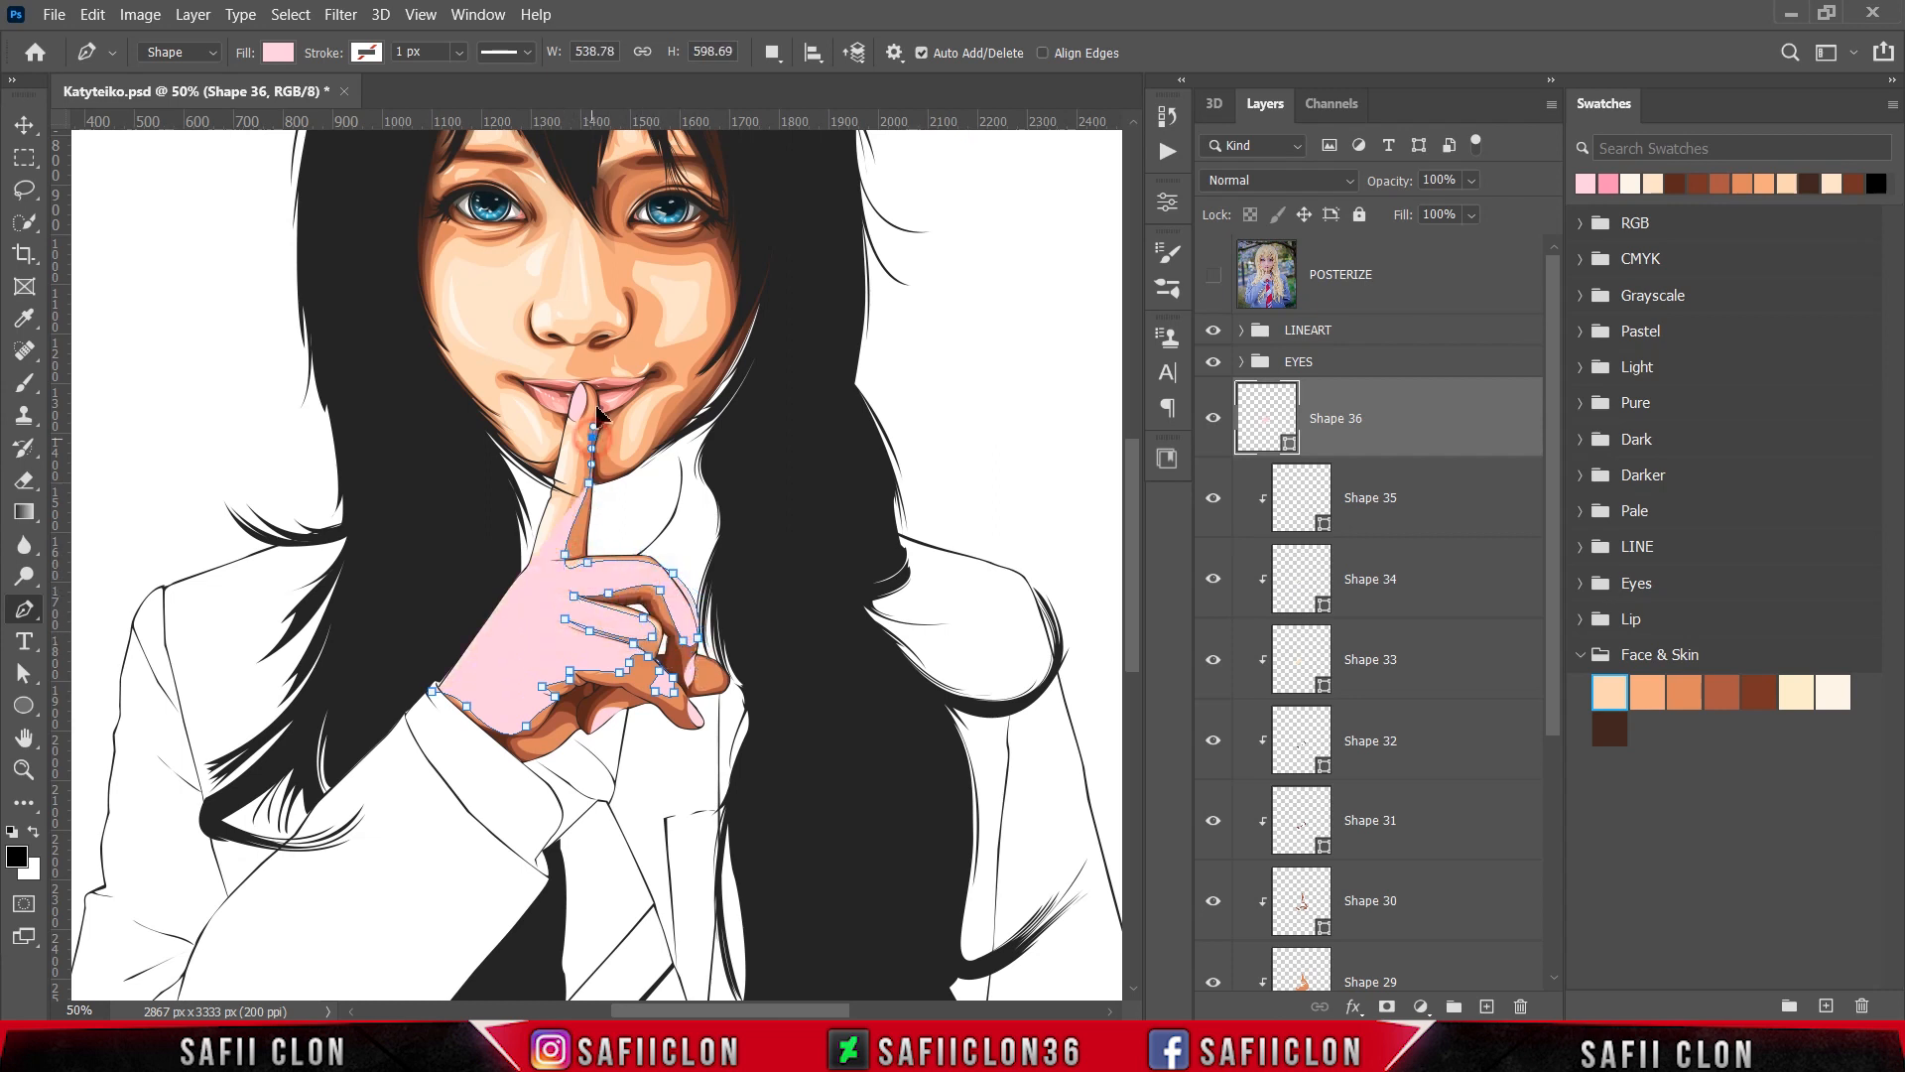
pyautogui.click(596, 401)
# Step: Close the shadow outline around the outside of the hand back to the wrist, about 667 × 836 px overall
pyautogui.click(700, 558)
pyautogui.moveTo(715, 749); pyautogui.dragTo(653, 773)
pyautogui.click(652, 771)
pyautogui.click(540, 789)
pyautogui.click(480, 802)
pyautogui.click(425, 762)
pyautogui.click(433, 690)
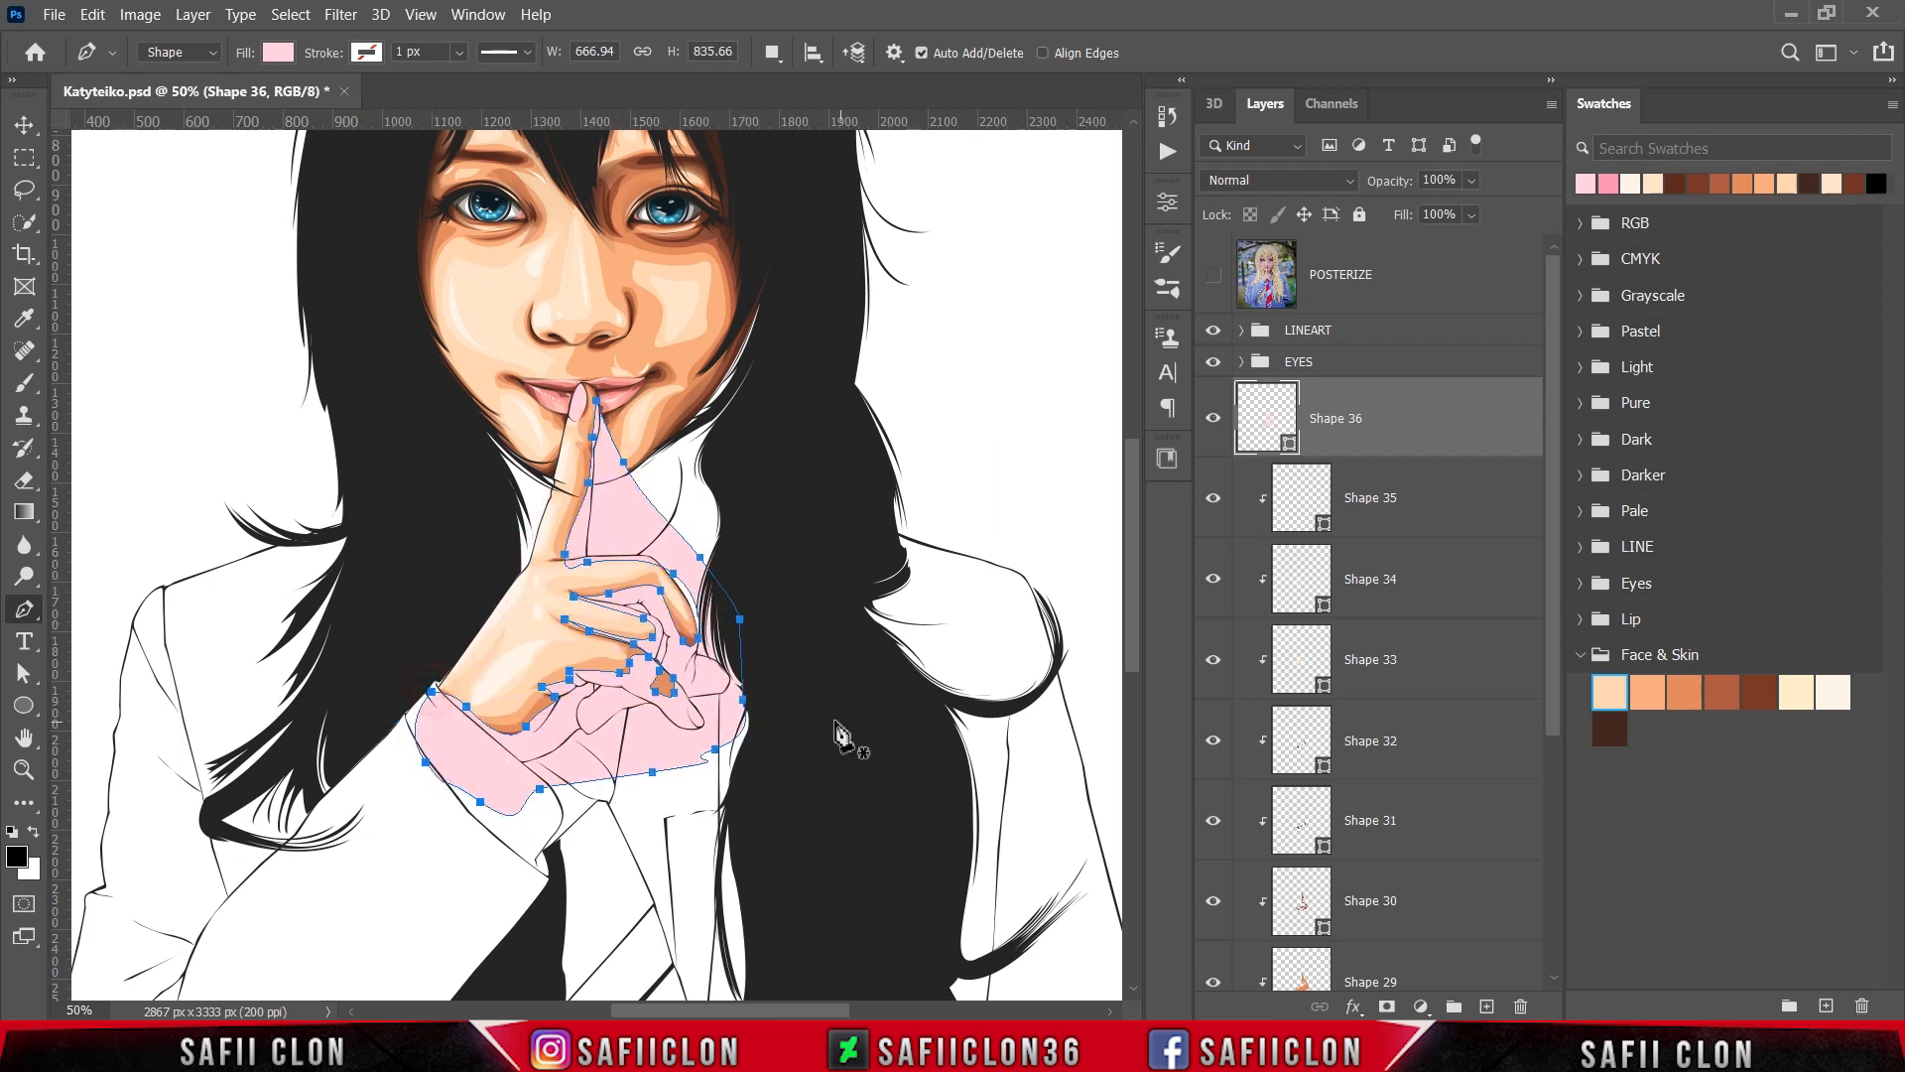
# Step: Clip the hand shadow shape to the layers below and fill it with dark brown 40261e
pyautogui.rightClick(1443, 421)
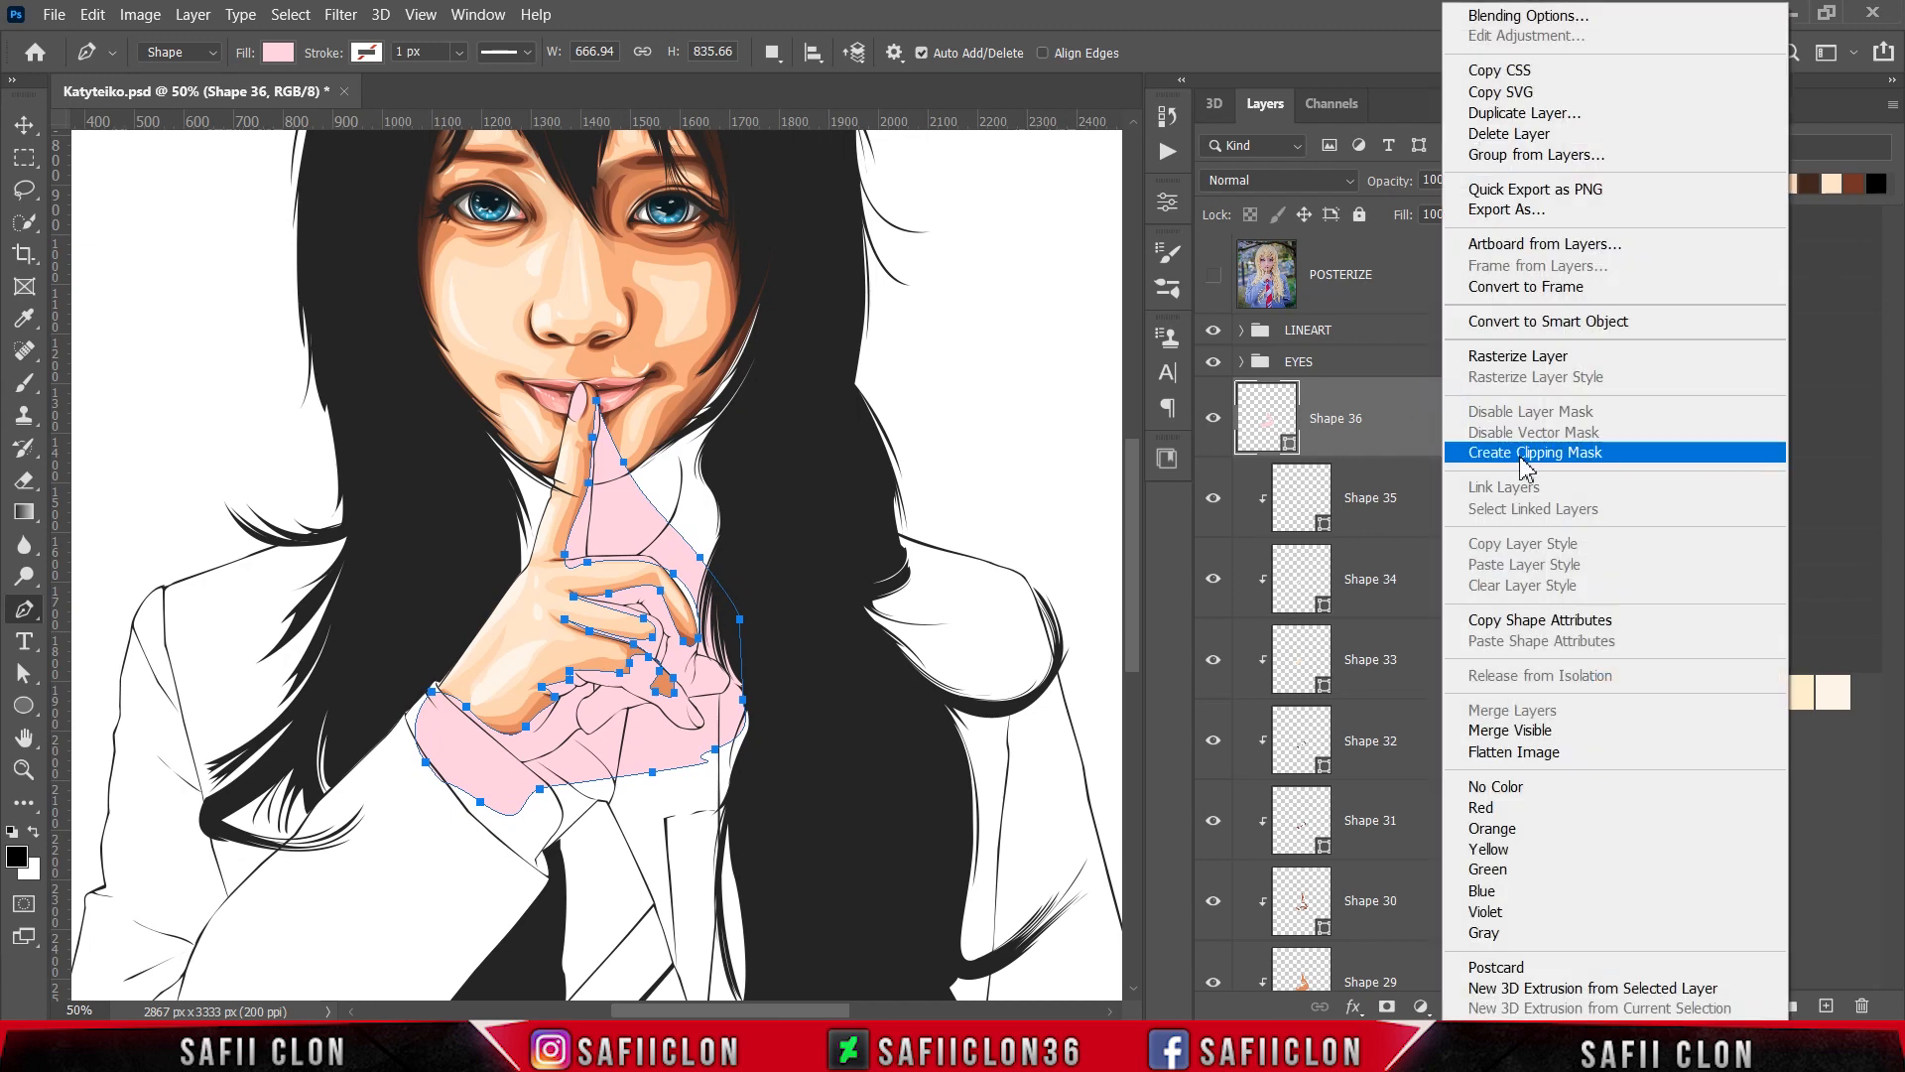
pyautogui.click(1513, 431)
pyautogui.doubleClick(1327, 451)
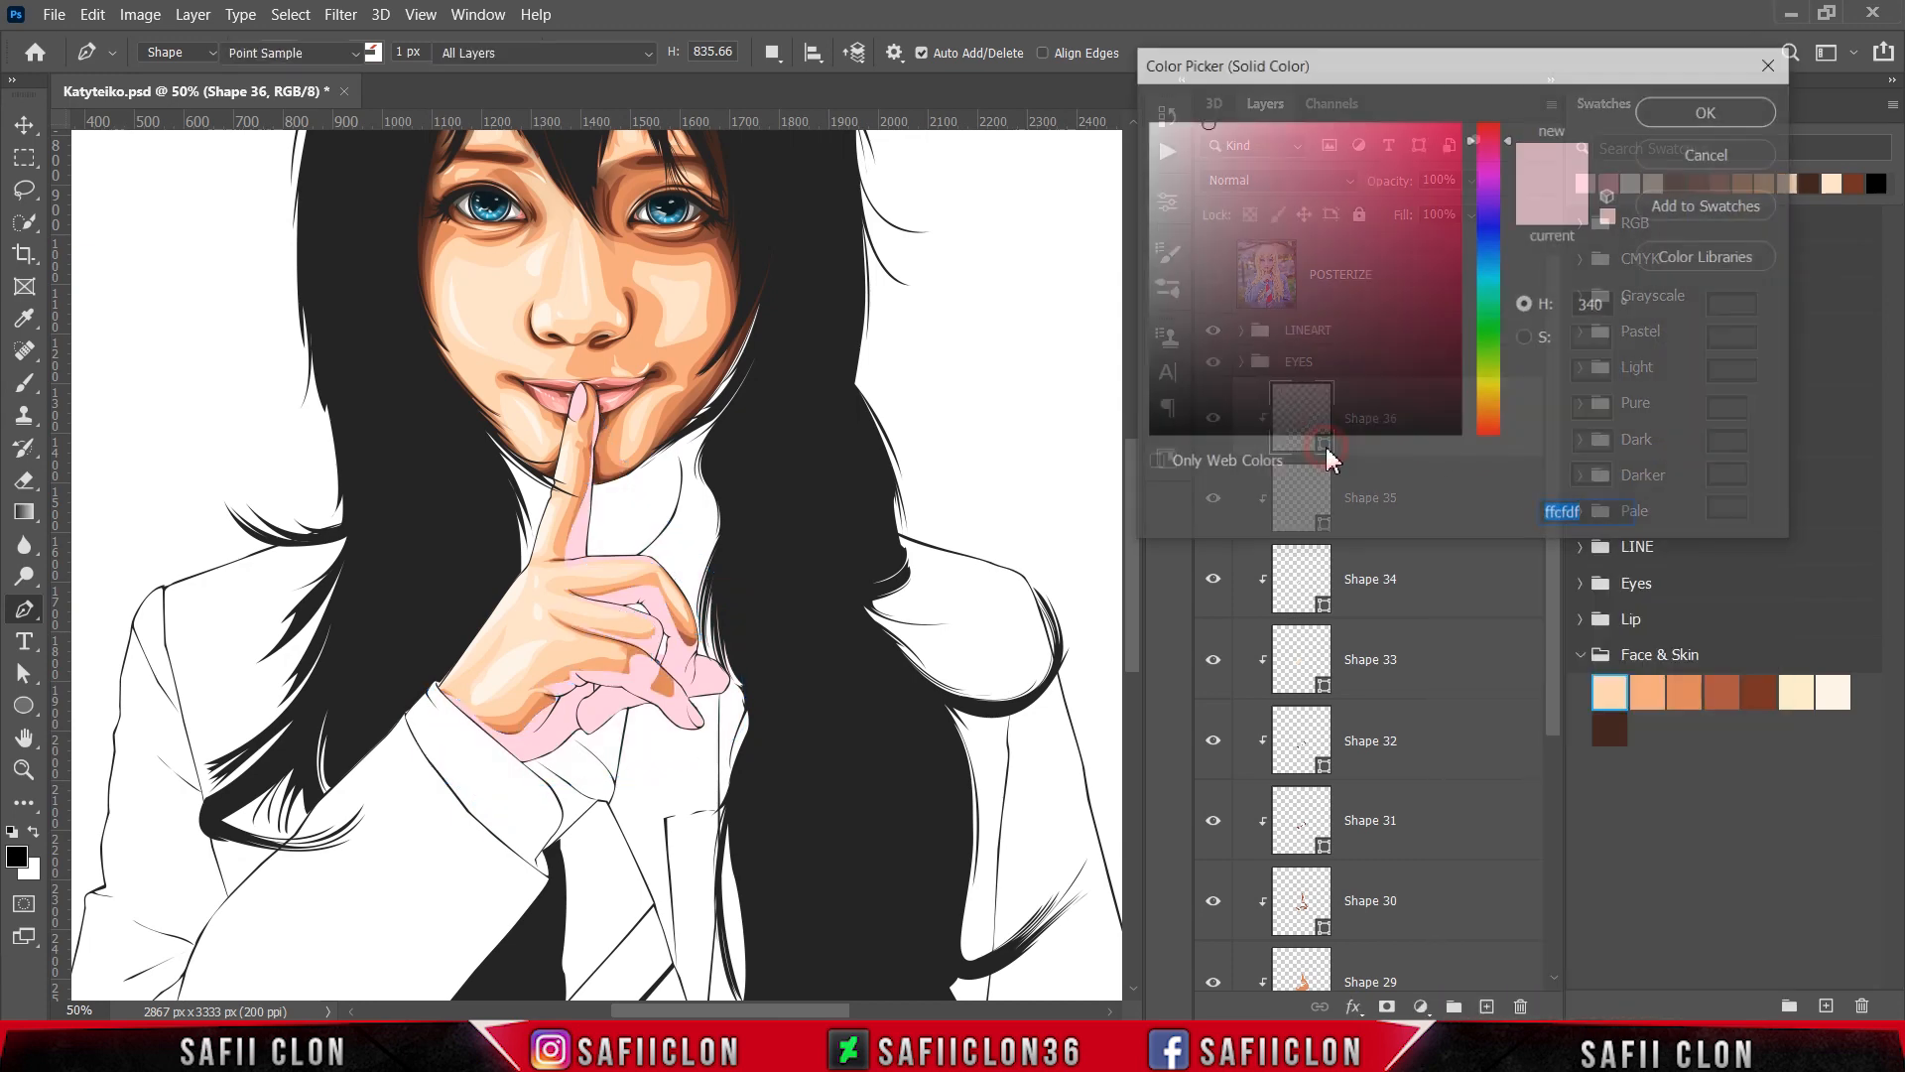
pyautogui.click(1611, 734)
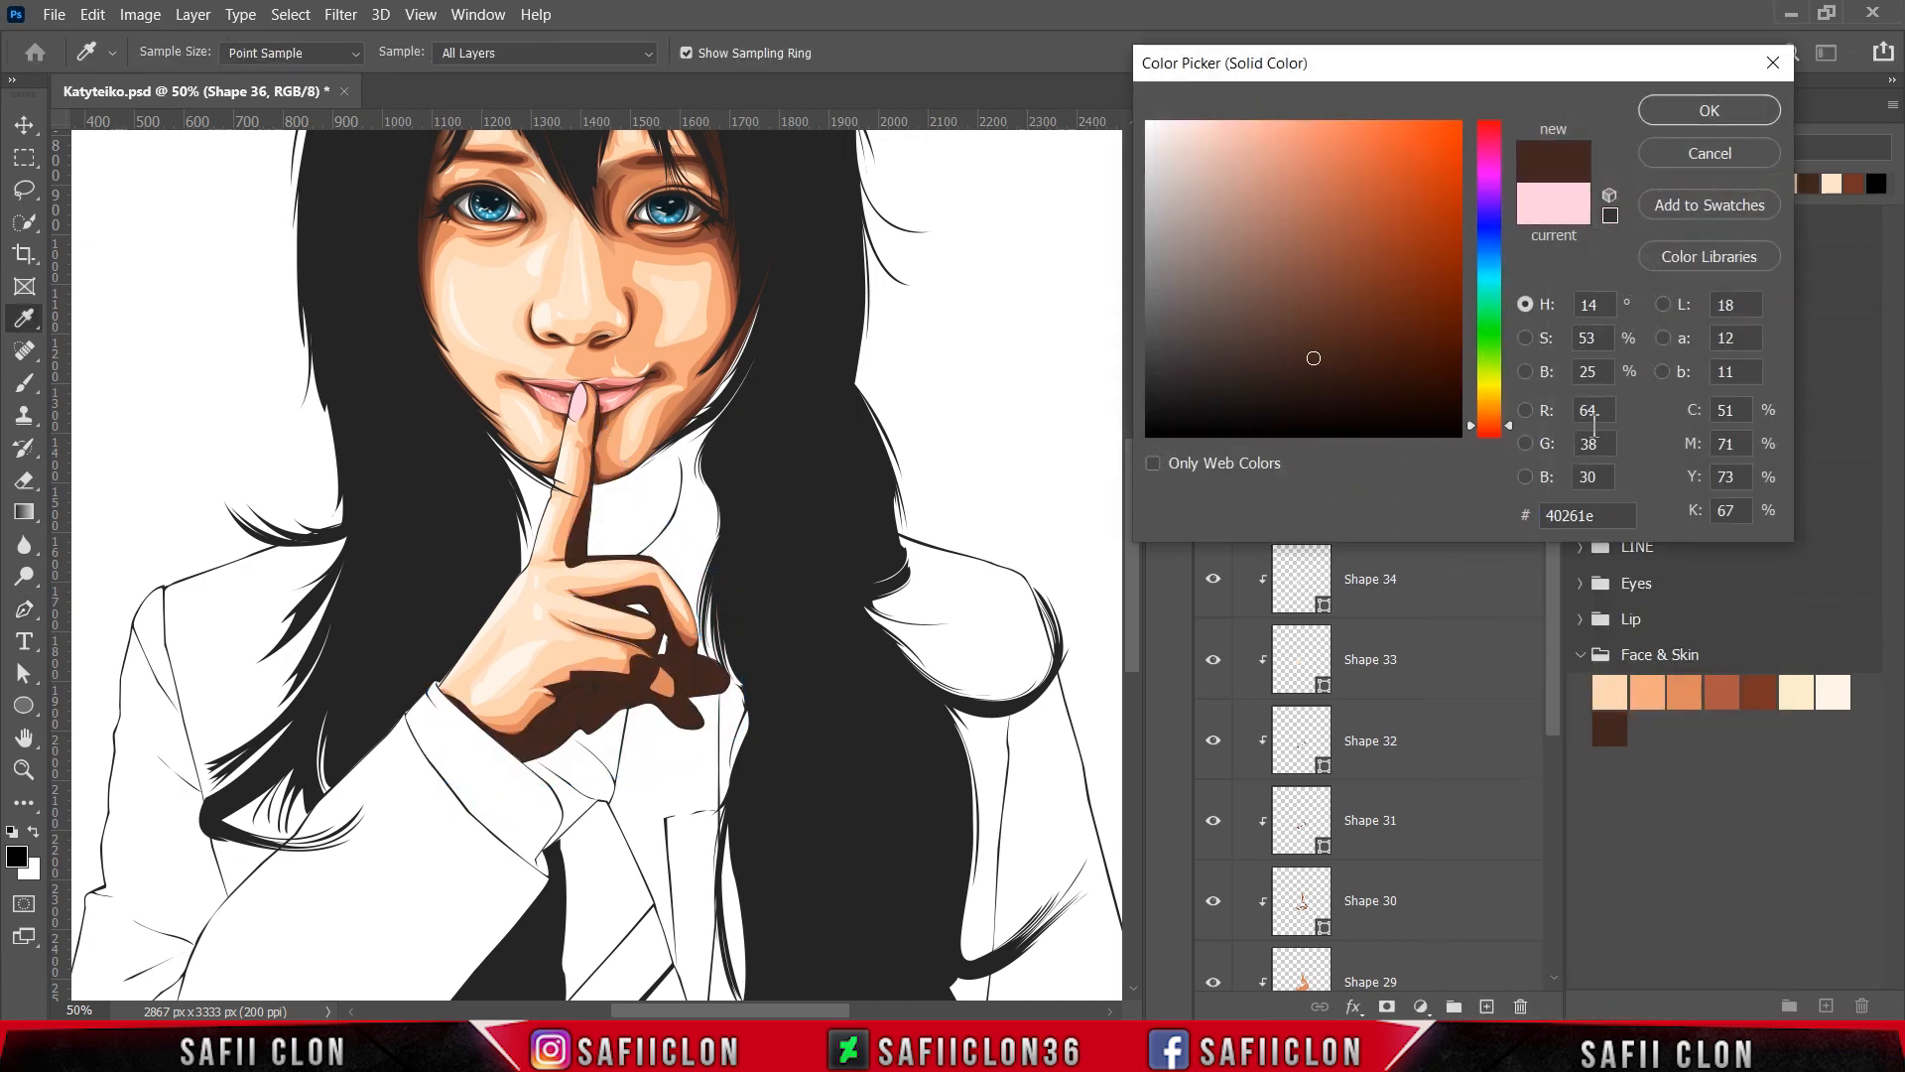
pyautogui.click(1687, 112)
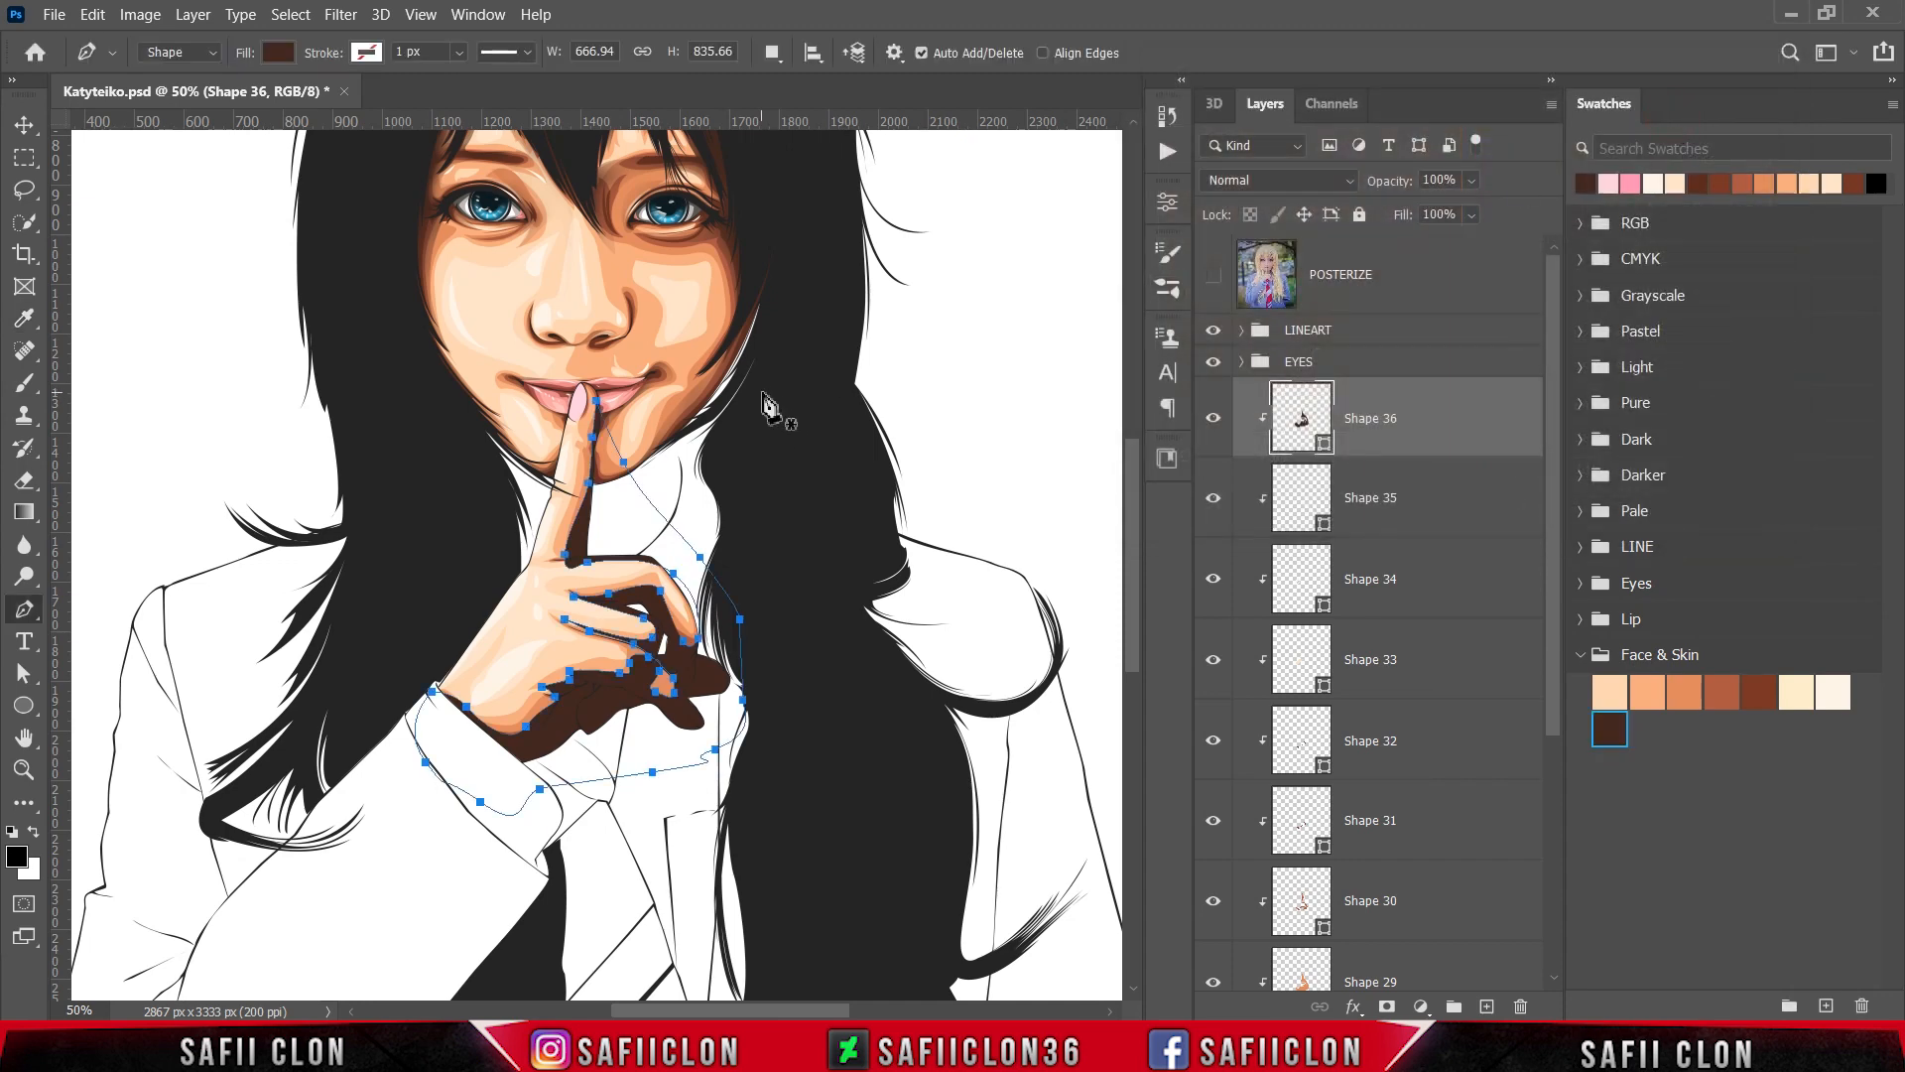
# Step: Set up the Brush tool with the Soft Round tip at 70 px and 12% opacity
pyautogui.click(24, 382)
pyautogui.click(119, 375)
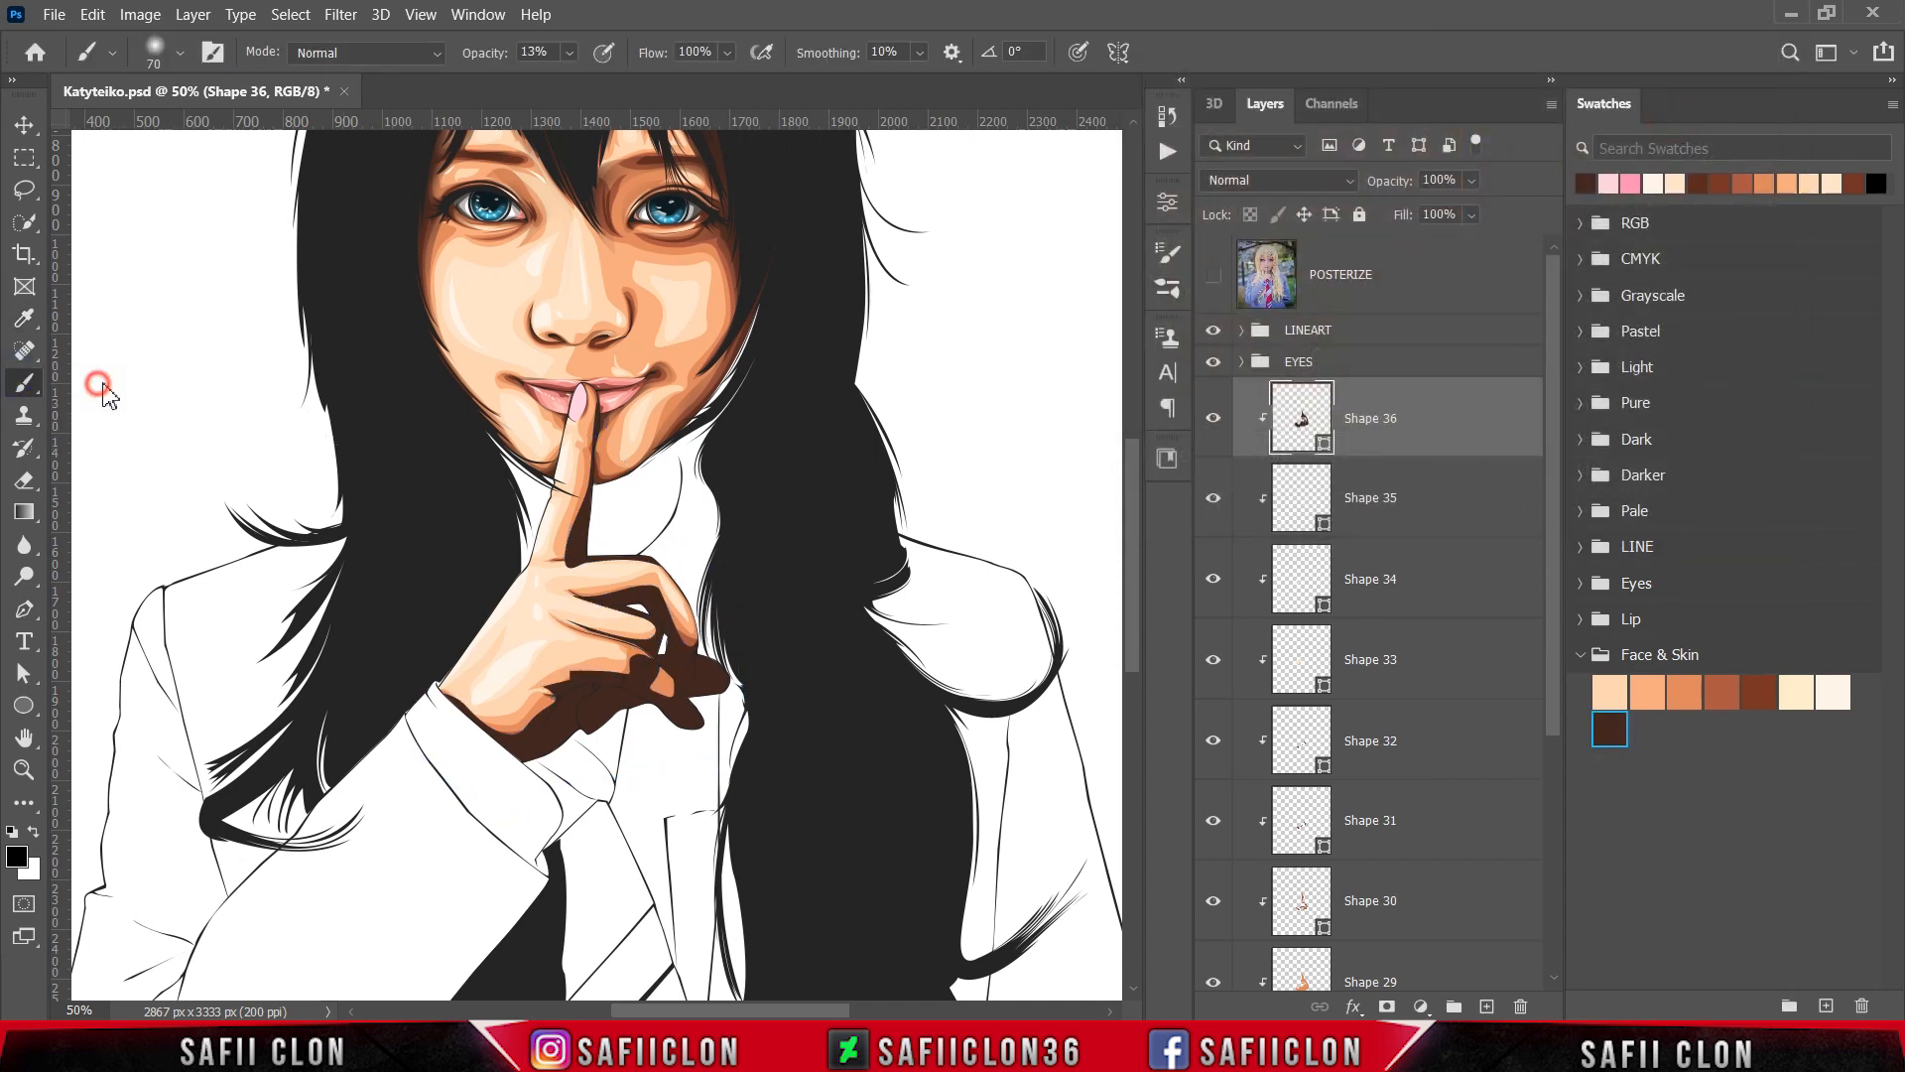
pyautogui.click(182, 55)
pyautogui.click(172, 396)
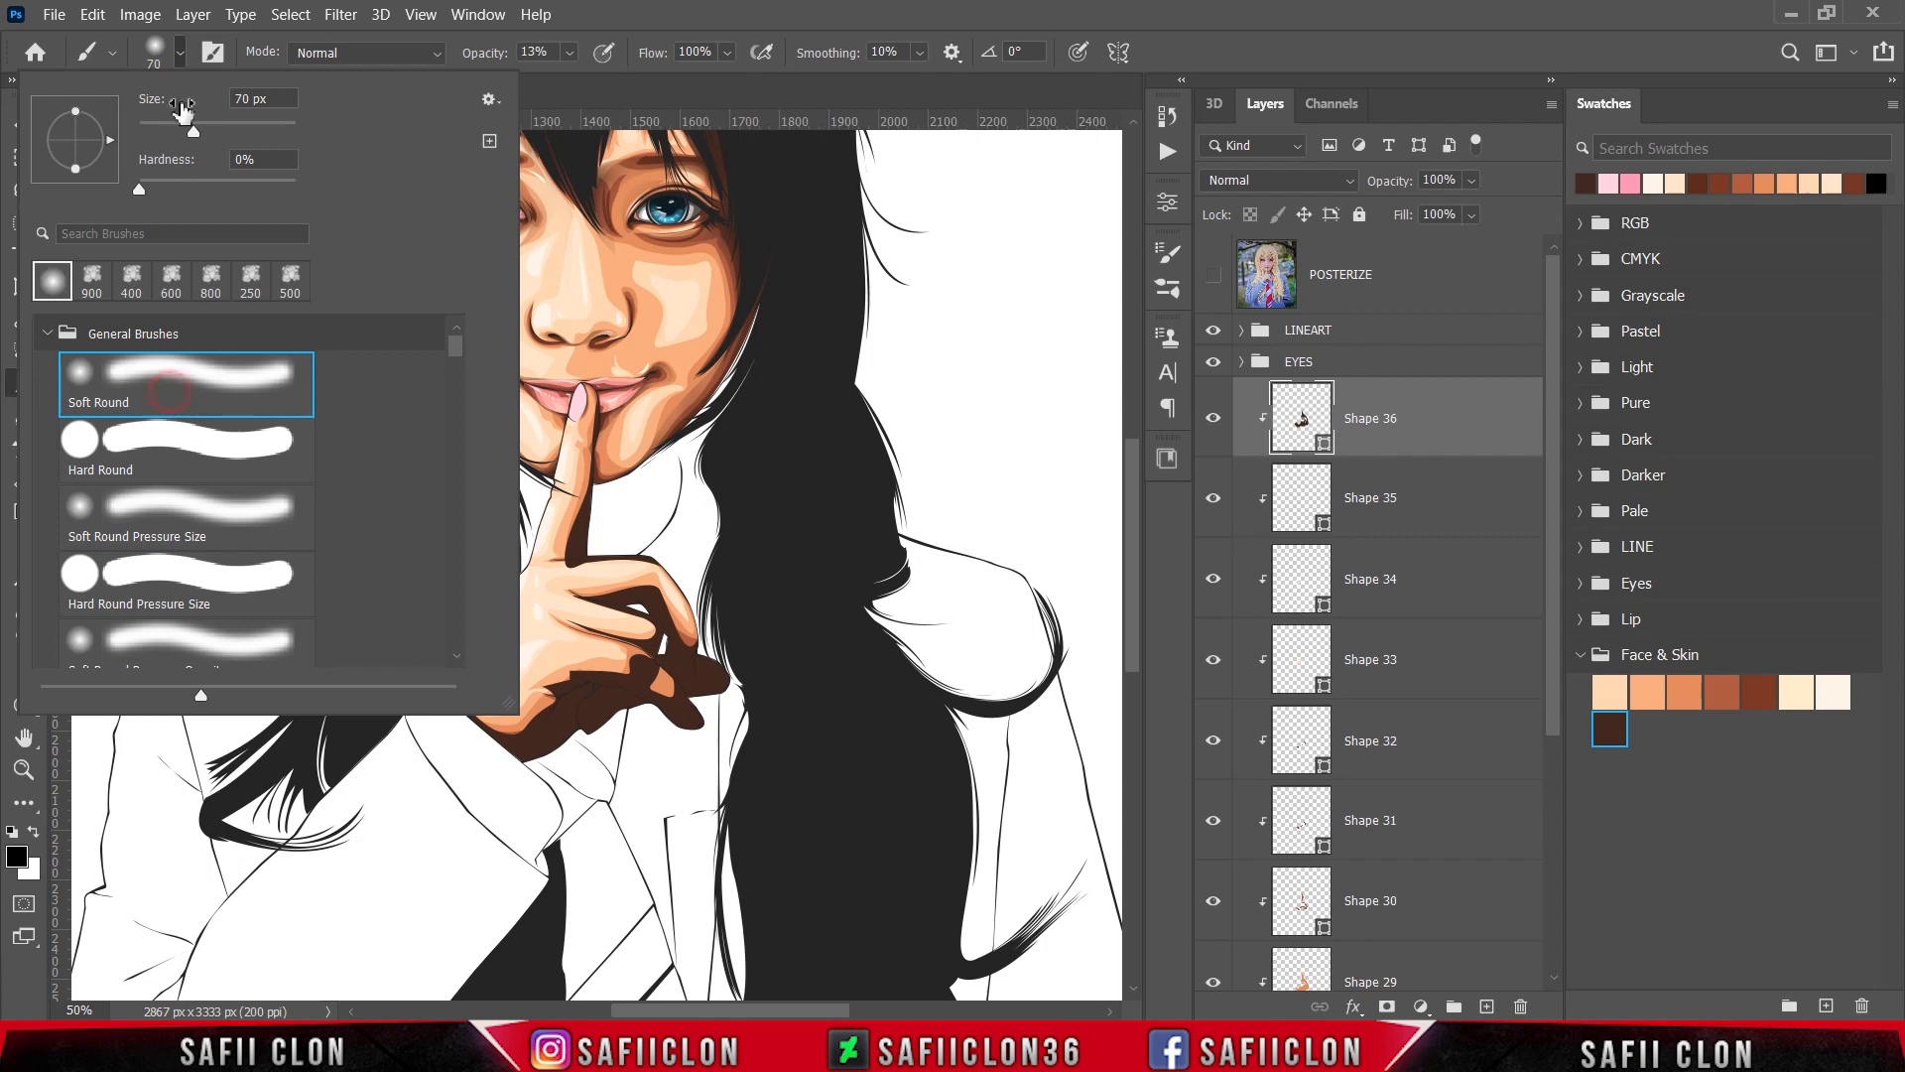
pyautogui.click(185, 51)
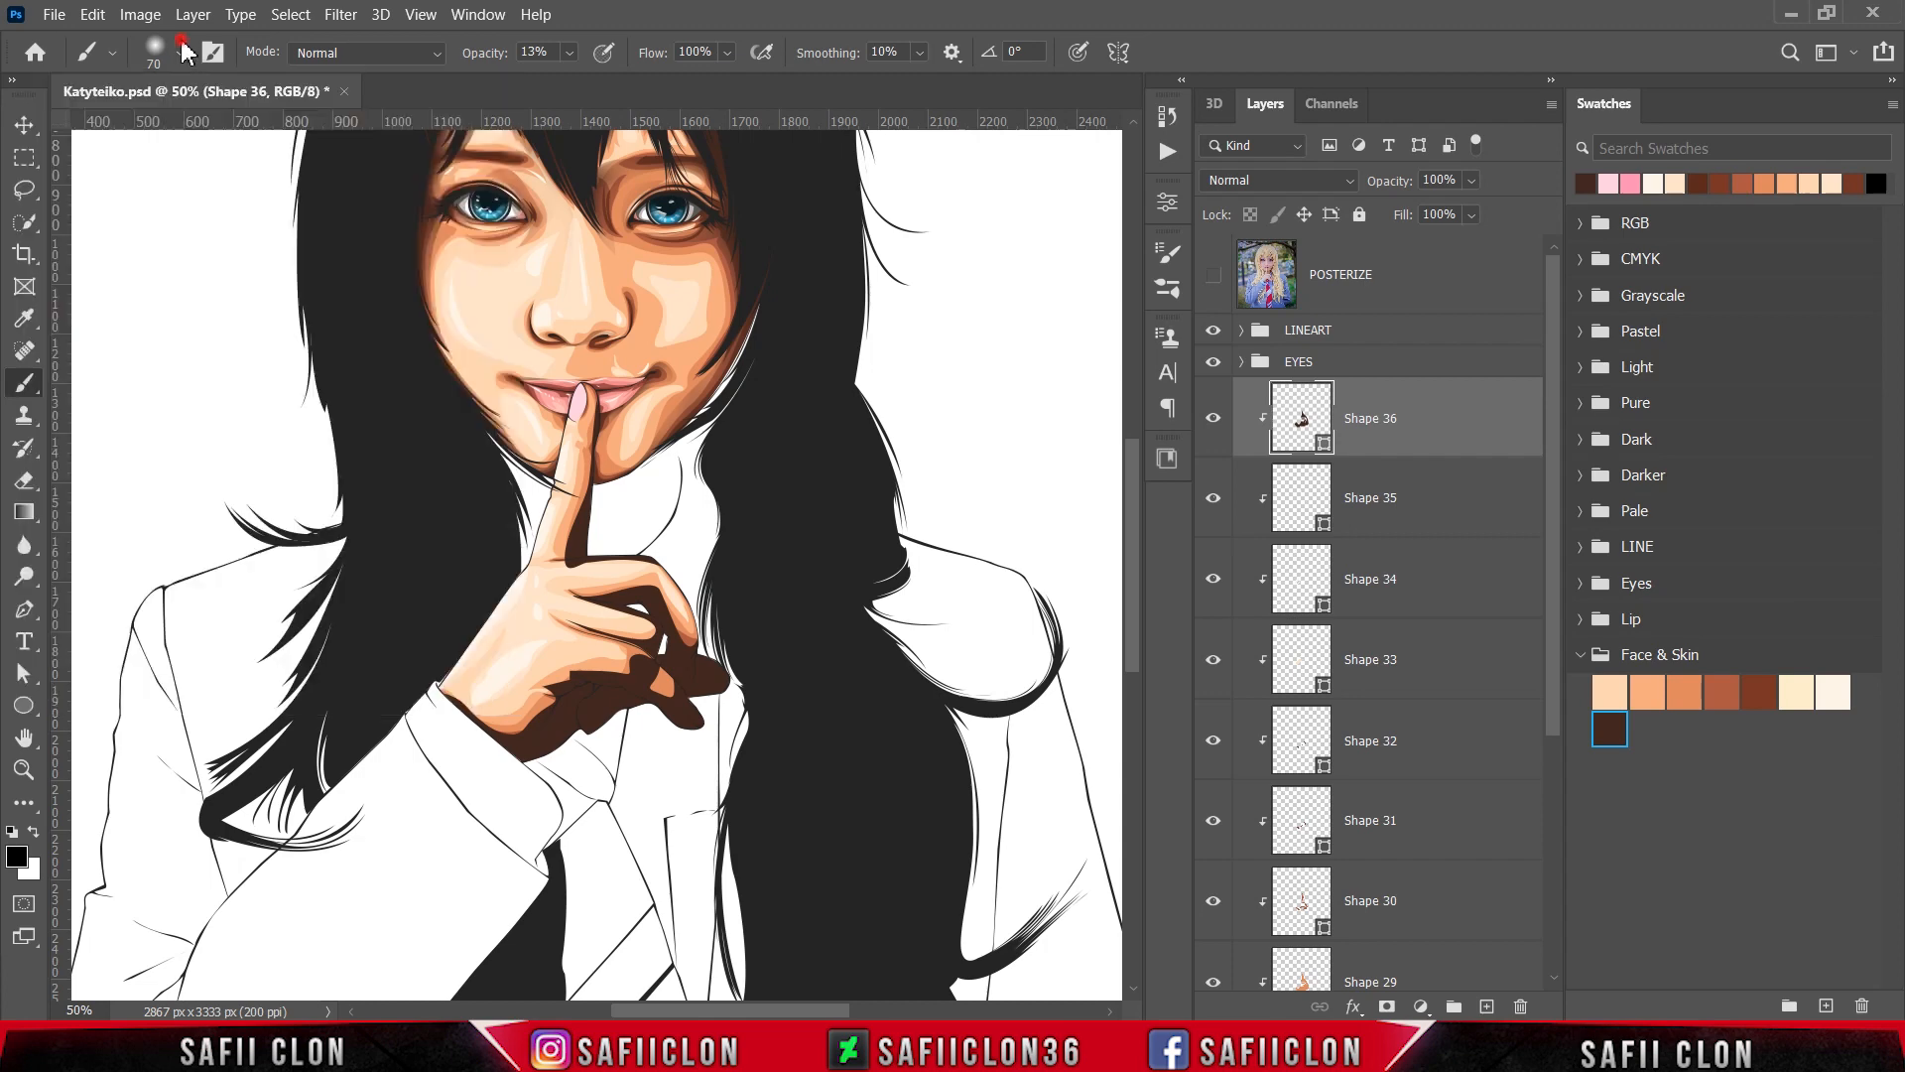
pyautogui.click(570, 52)
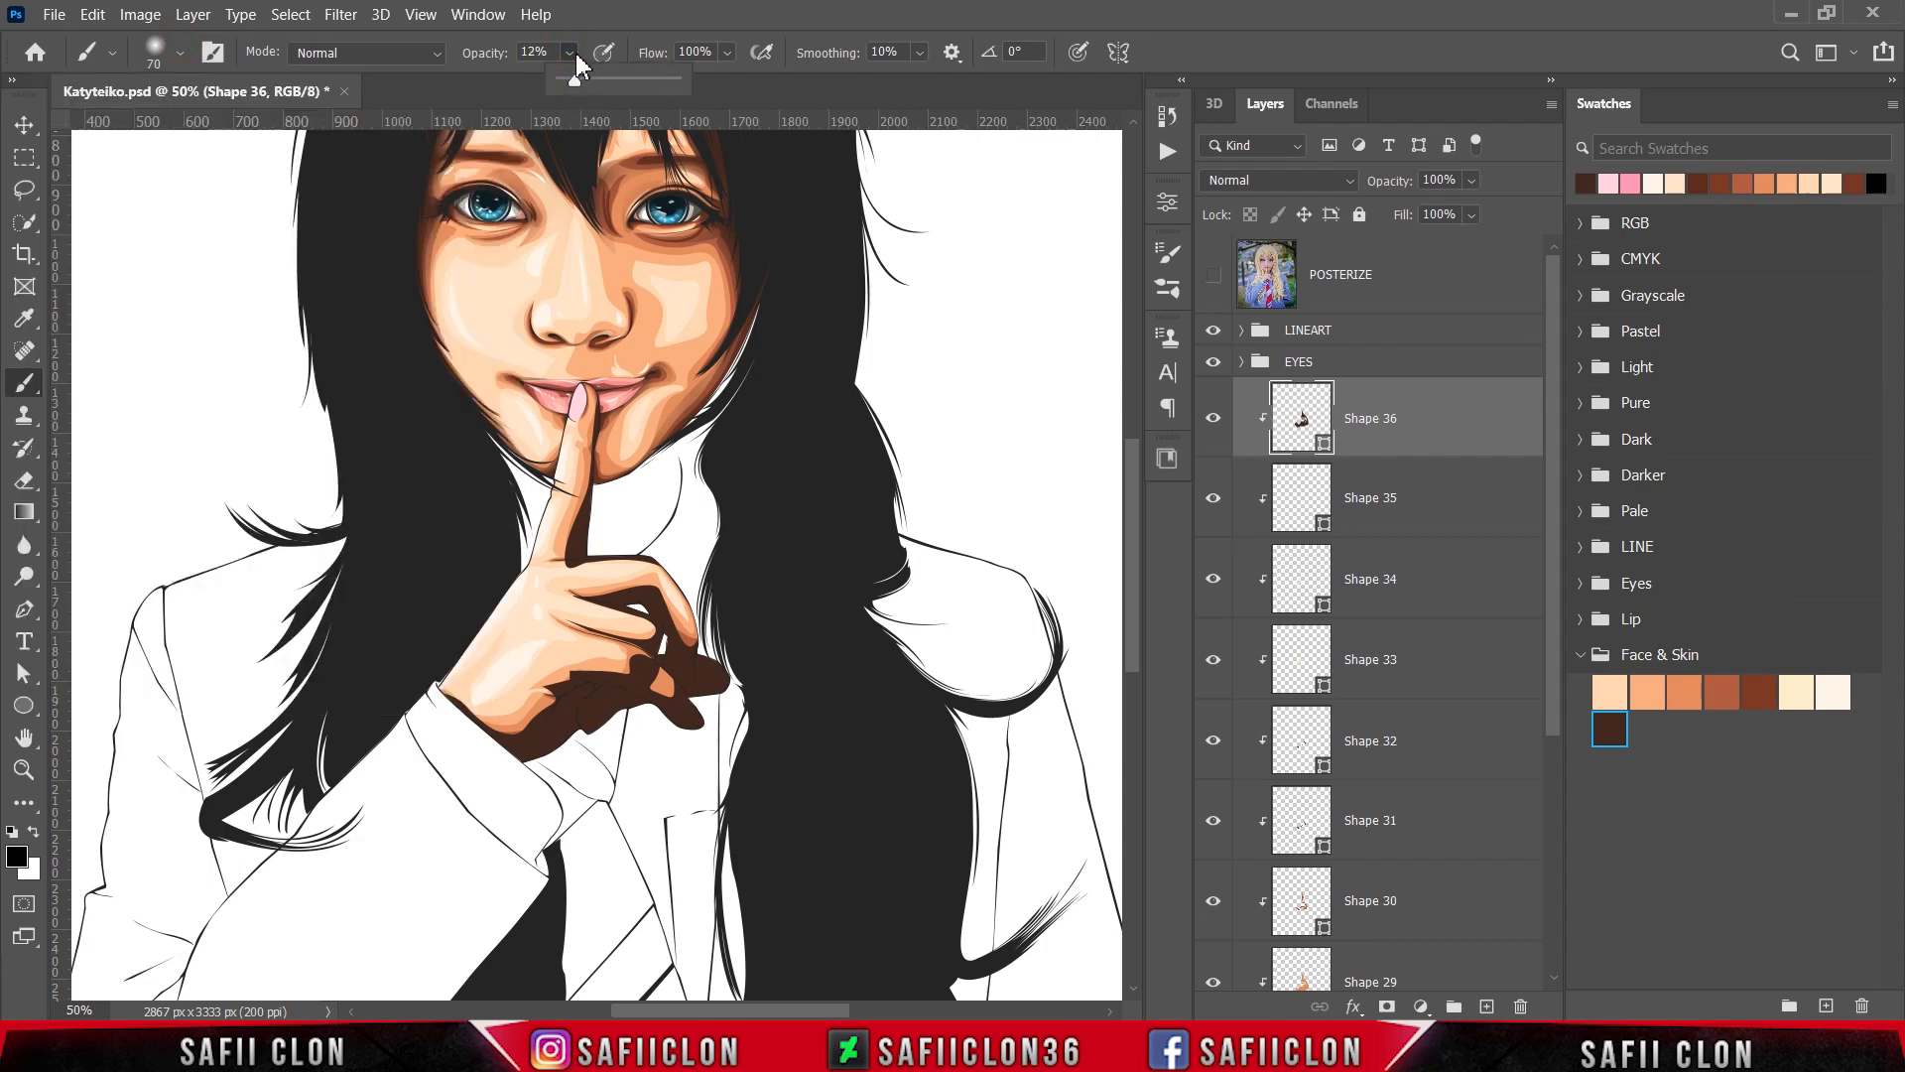
pyautogui.click(572, 52)
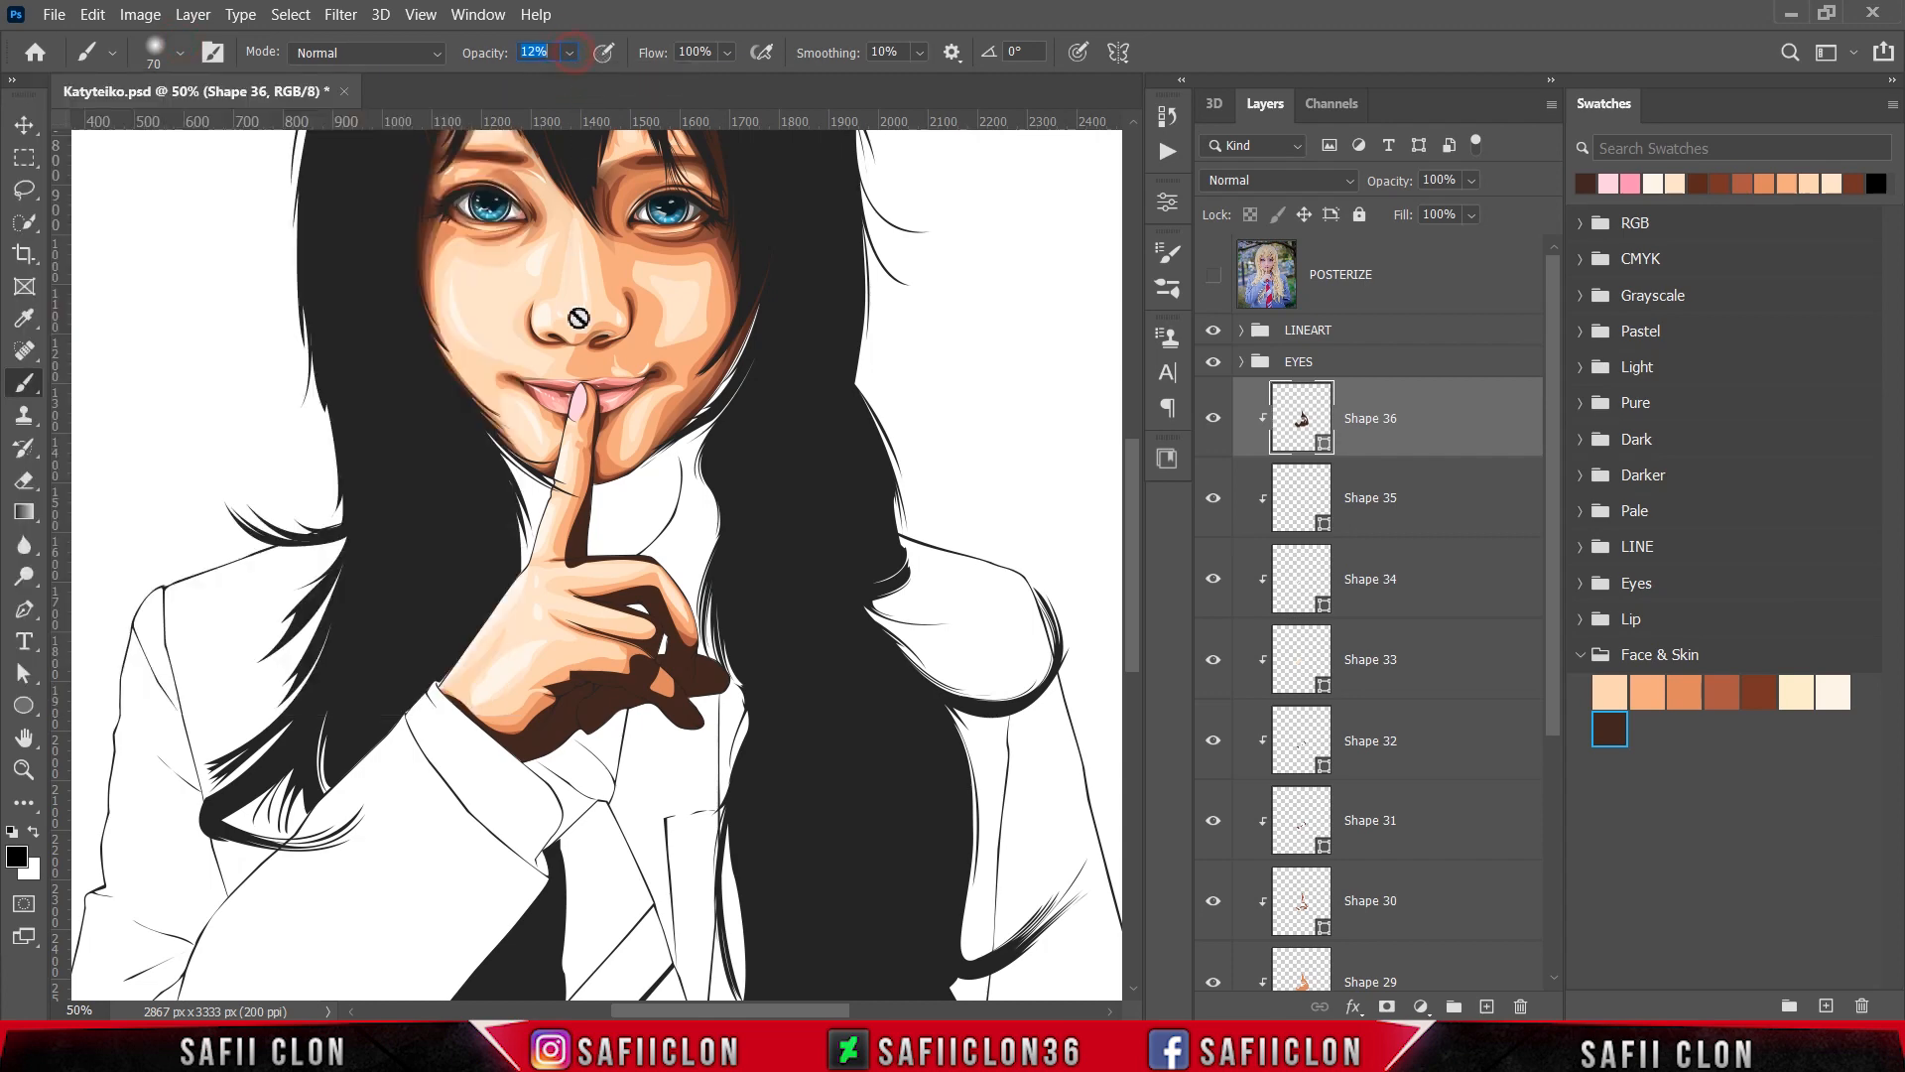
# Step: Add a layer mask to Shape 36 and brush black with an enlarged tip to fade the shadow over the lower fingers
pyautogui.click(1388, 1006)
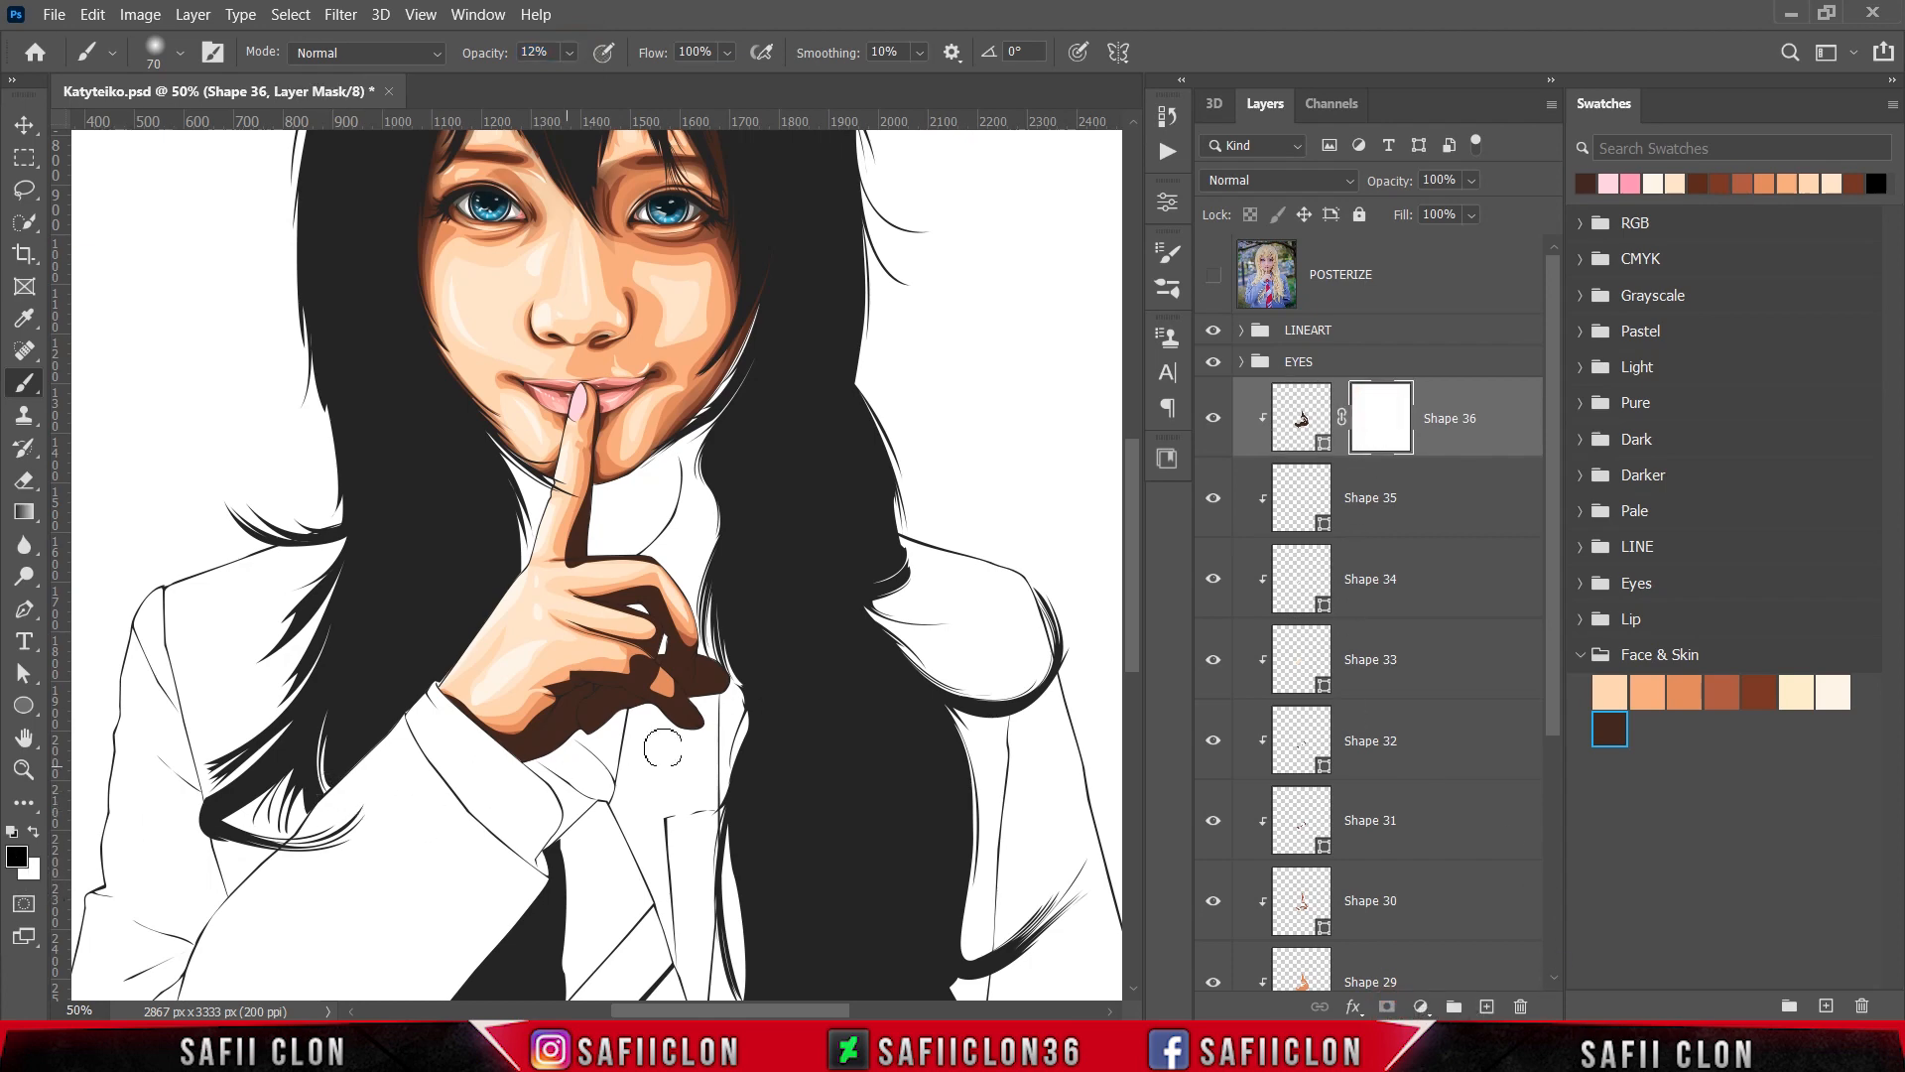
pyautogui.press(']')
pyautogui.press(']')
pyautogui.moveTo(564, 764)
pyautogui.mouseDown()
pyautogui.moveTo(596, 715)
pyautogui.moveTo(619, 760)
pyautogui.moveTo(599, 703)
pyautogui.moveTo(616, 726)
pyautogui.moveTo(540, 714)
pyautogui.moveTo(796, 721)
pyautogui.moveTo(710, 675)
pyautogui.moveTo(702, 722)
pyautogui.moveTo(688, 609)
pyautogui.moveTo(652, 586)
pyautogui.moveTo(638, 597)
pyautogui.moveTo(662, 598)
pyautogui.moveTo(542, 602)
pyautogui.moveTo(680, 669)
pyautogui.moveTo(630, 697)
pyautogui.moveTo(650, 717)
pyautogui.moveTo(685, 699)
pyautogui.moveTo(741, 727)
pyautogui.mouseUp()
pyautogui.press('[')
pyautogui.press('[')
# Step: Fade the shadow's edge near the wrist on the mask with a 150 px brush
pyautogui.press(']')
pyautogui.press(']')
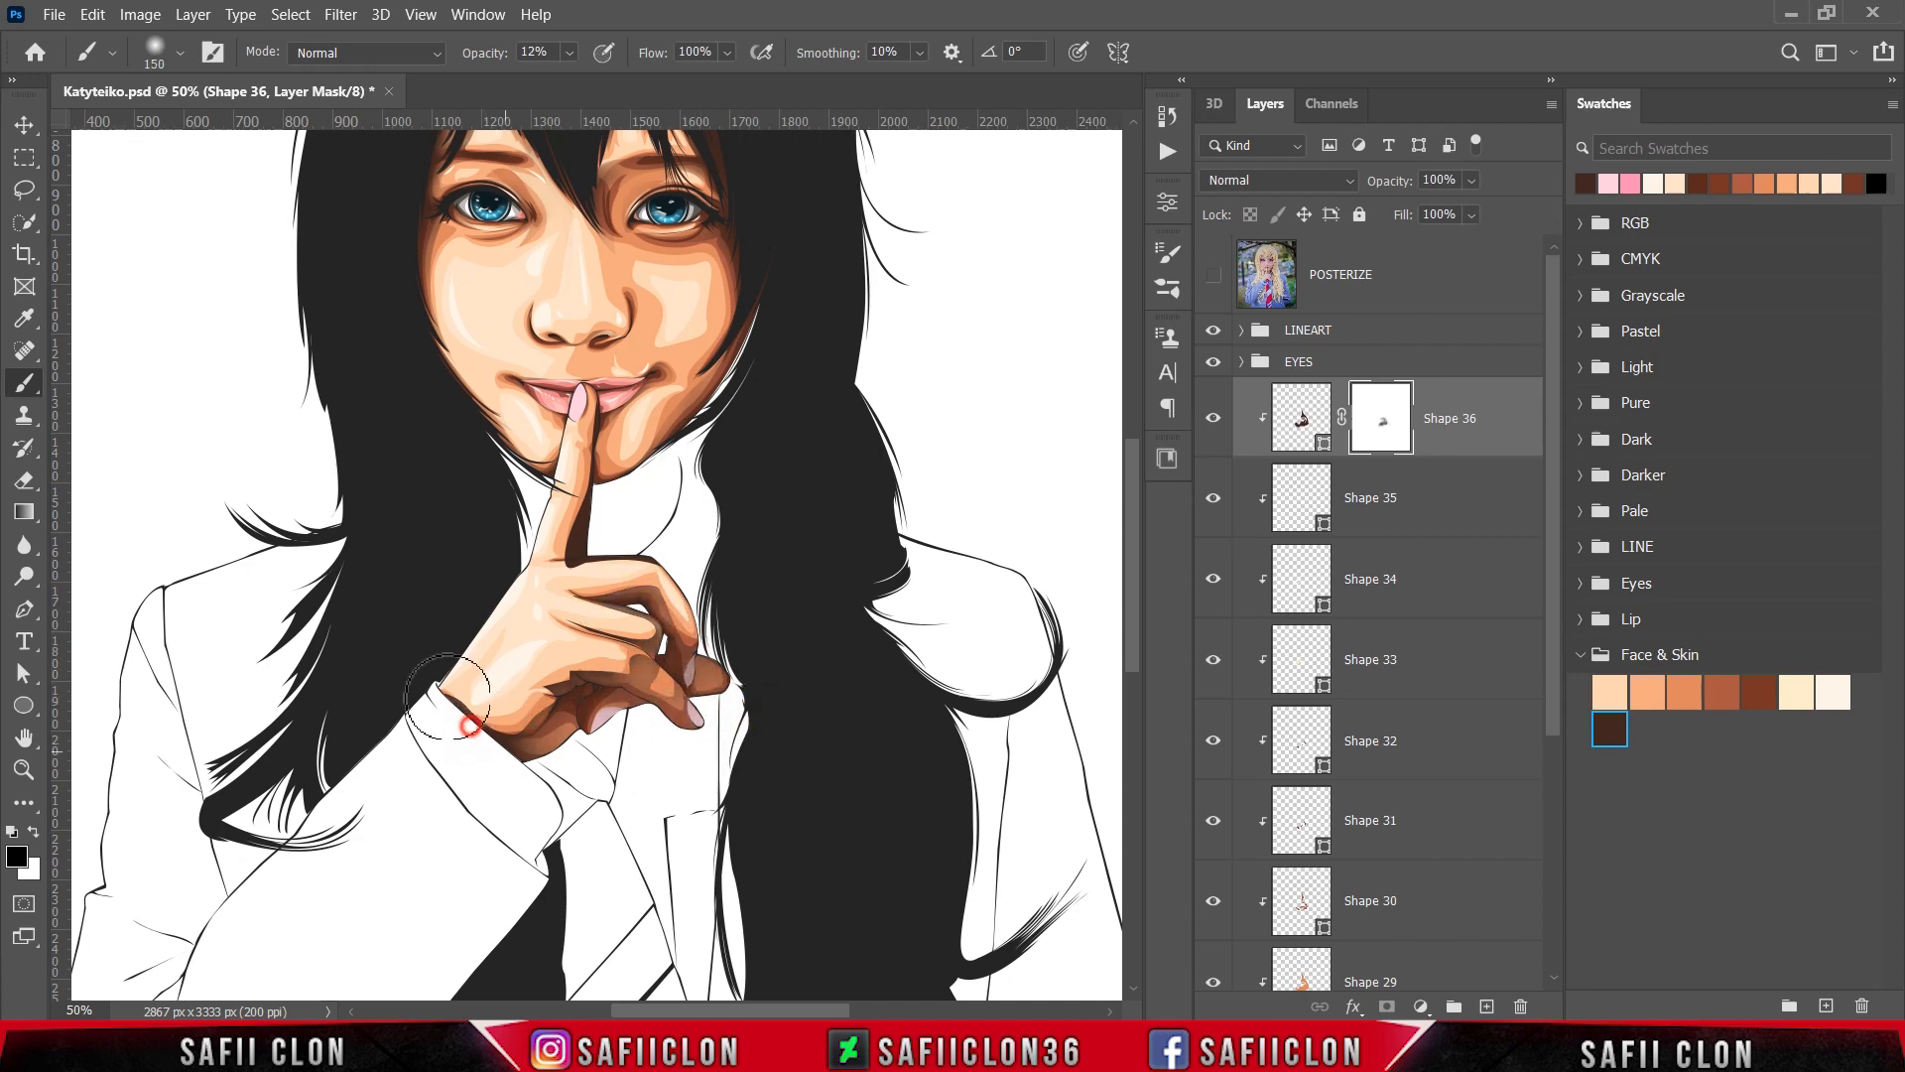
pyautogui.moveTo(467, 716)
pyautogui.mouseDown()
pyautogui.moveTo(513, 803)
pyautogui.moveTo(569, 658)
pyautogui.moveTo(544, 692)
pyautogui.moveTo(523, 679)
pyautogui.moveTo(600, 655)
pyautogui.moveTo(544, 677)
pyautogui.mouseUp()
# Step: Soften the shadow along the index and curled fingers with a brush of about 100 px, comparing with Shape 36 hidden
pyautogui.press('[')
pyautogui.press('[')
pyautogui.press('[')
pyautogui.moveTo(637, 635)
pyautogui.mouseDown()
pyautogui.moveTo(598, 604)
pyautogui.moveTo(641, 565)
pyautogui.moveTo(554, 502)
pyautogui.moveTo(566, 583)
pyautogui.moveTo(589, 401)
pyautogui.moveTo(570, 564)
pyautogui.moveTo(676, 577)
pyautogui.moveTo(575, 524)
pyautogui.moveTo(560, 575)
pyautogui.moveTo(555, 507)
pyautogui.mouseUp()
pyautogui.press(']')
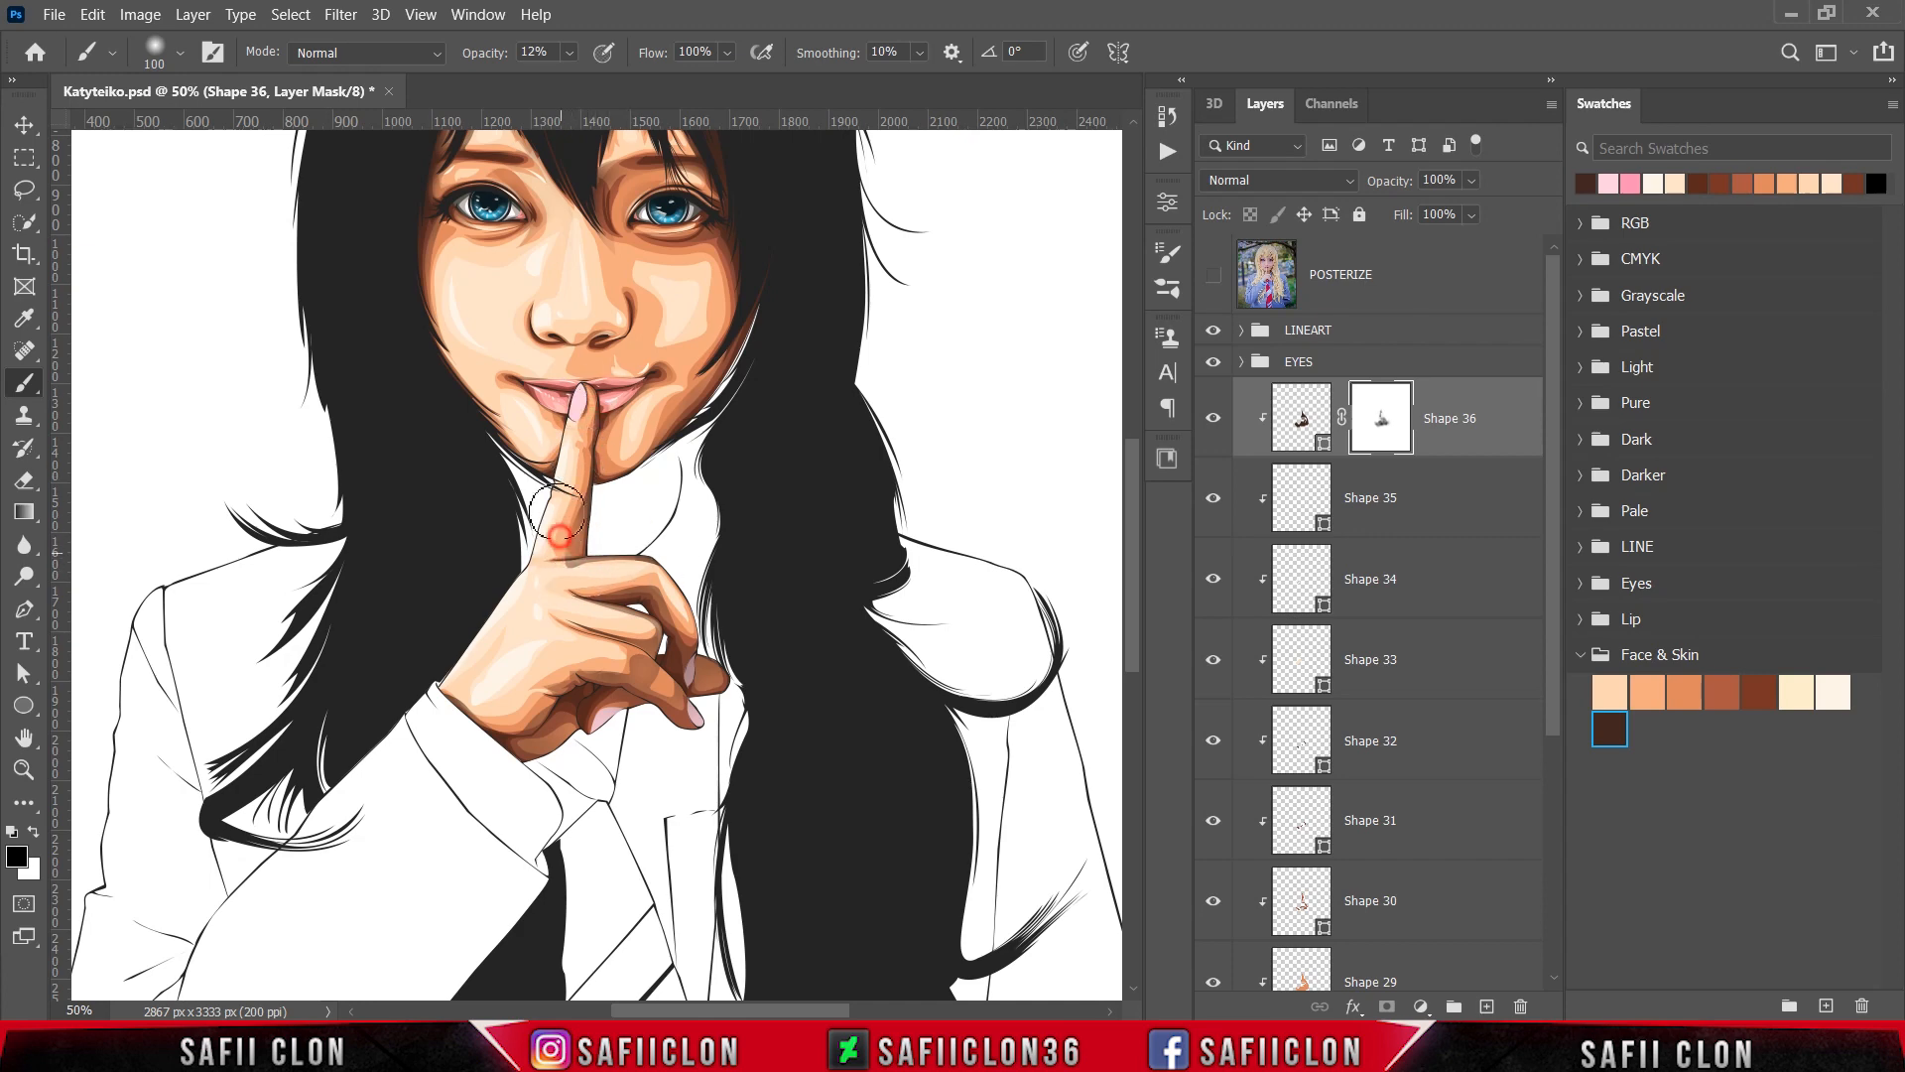
pyautogui.moveTo(579, 570)
pyautogui.mouseDown()
pyautogui.moveTo(561, 527)
pyautogui.moveTo(573, 561)
pyautogui.moveTo(595, 495)
pyautogui.moveTo(575, 538)
pyautogui.mouseUp()
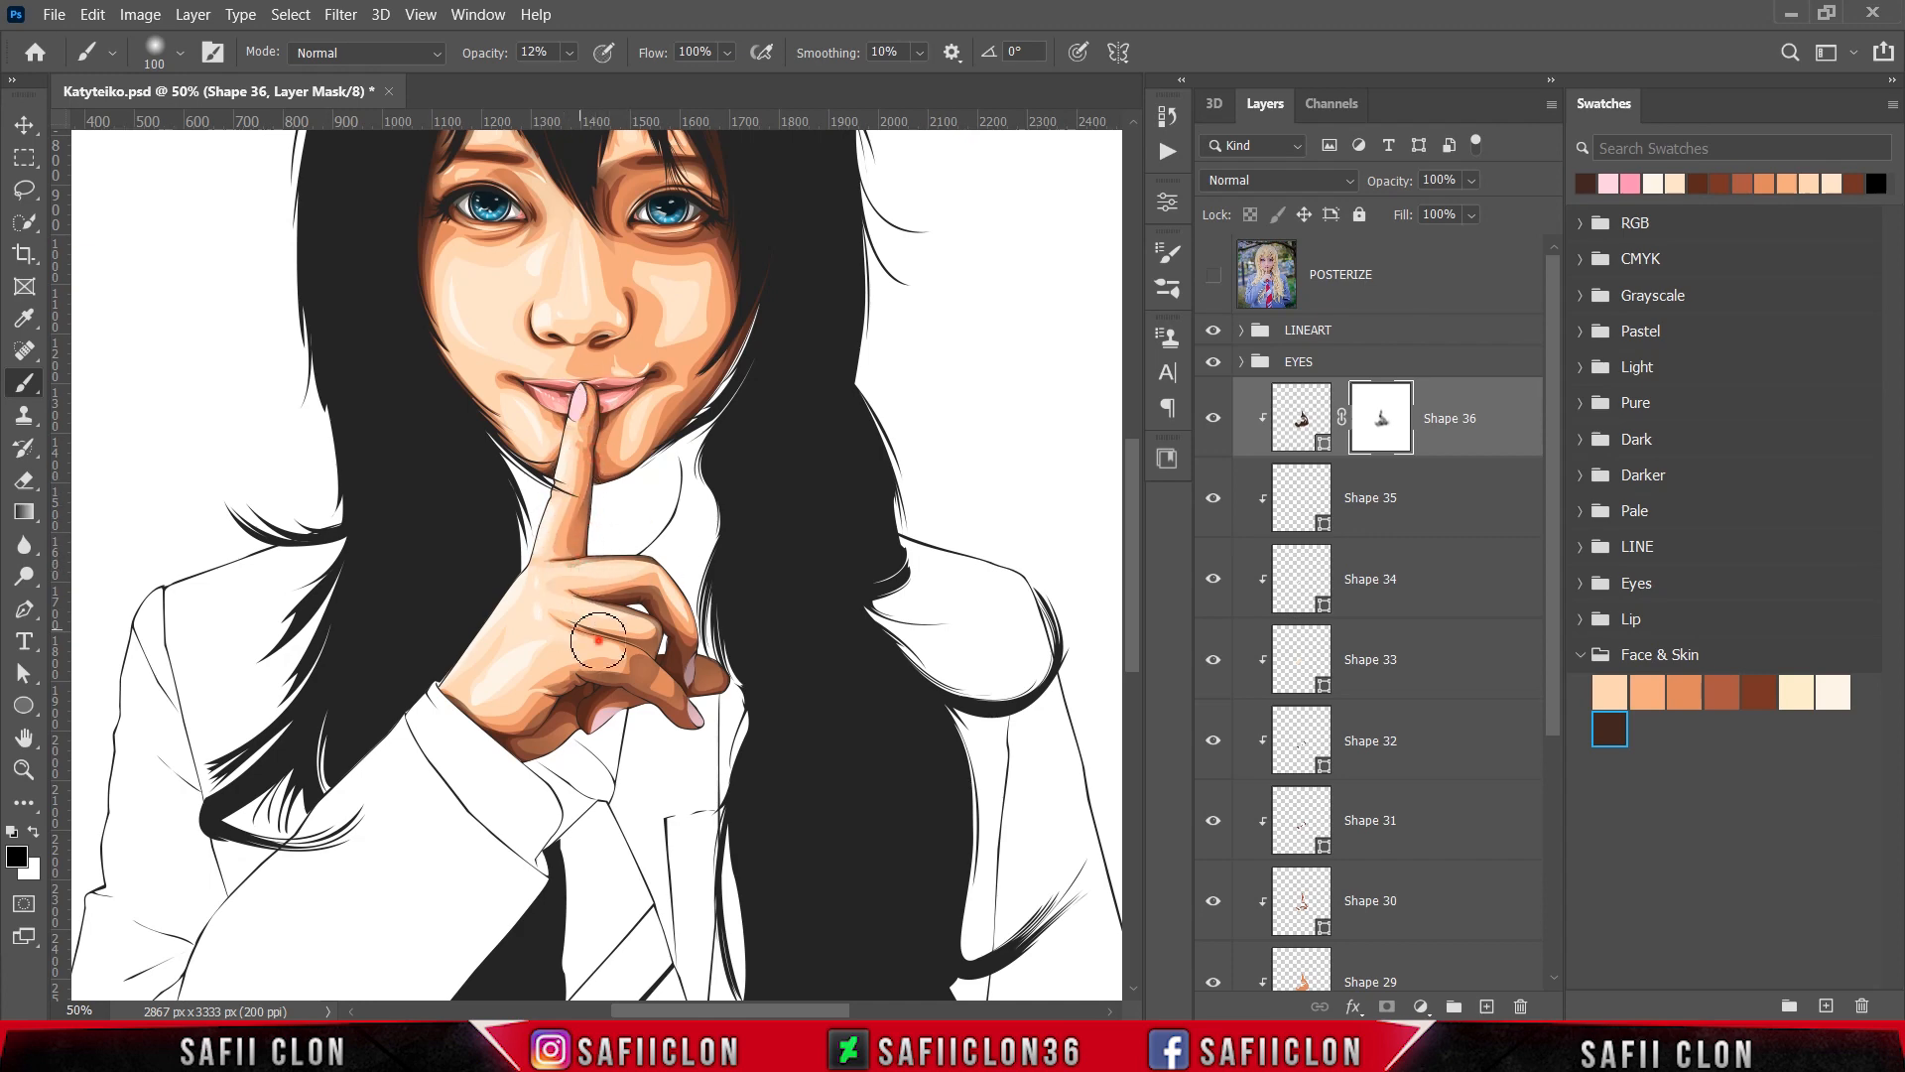
pyautogui.moveTo(675, 614)
pyautogui.mouseDown()
pyautogui.moveTo(702, 723)
pyautogui.moveTo(627, 708)
pyautogui.moveTo(697, 710)
pyautogui.moveTo(682, 747)
pyautogui.moveTo(605, 708)
pyautogui.moveTo(586, 772)
pyautogui.moveTo(495, 704)
pyautogui.moveTo(499, 742)
pyautogui.moveTo(470, 684)
pyautogui.moveTo(486, 737)
pyautogui.moveTo(628, 645)
pyautogui.moveTo(641, 685)
pyautogui.moveTo(588, 620)
pyautogui.moveTo(626, 586)
pyautogui.moveTo(671, 613)
pyautogui.moveTo(602, 595)
pyautogui.moveTo(700, 710)
pyautogui.mouseUp()
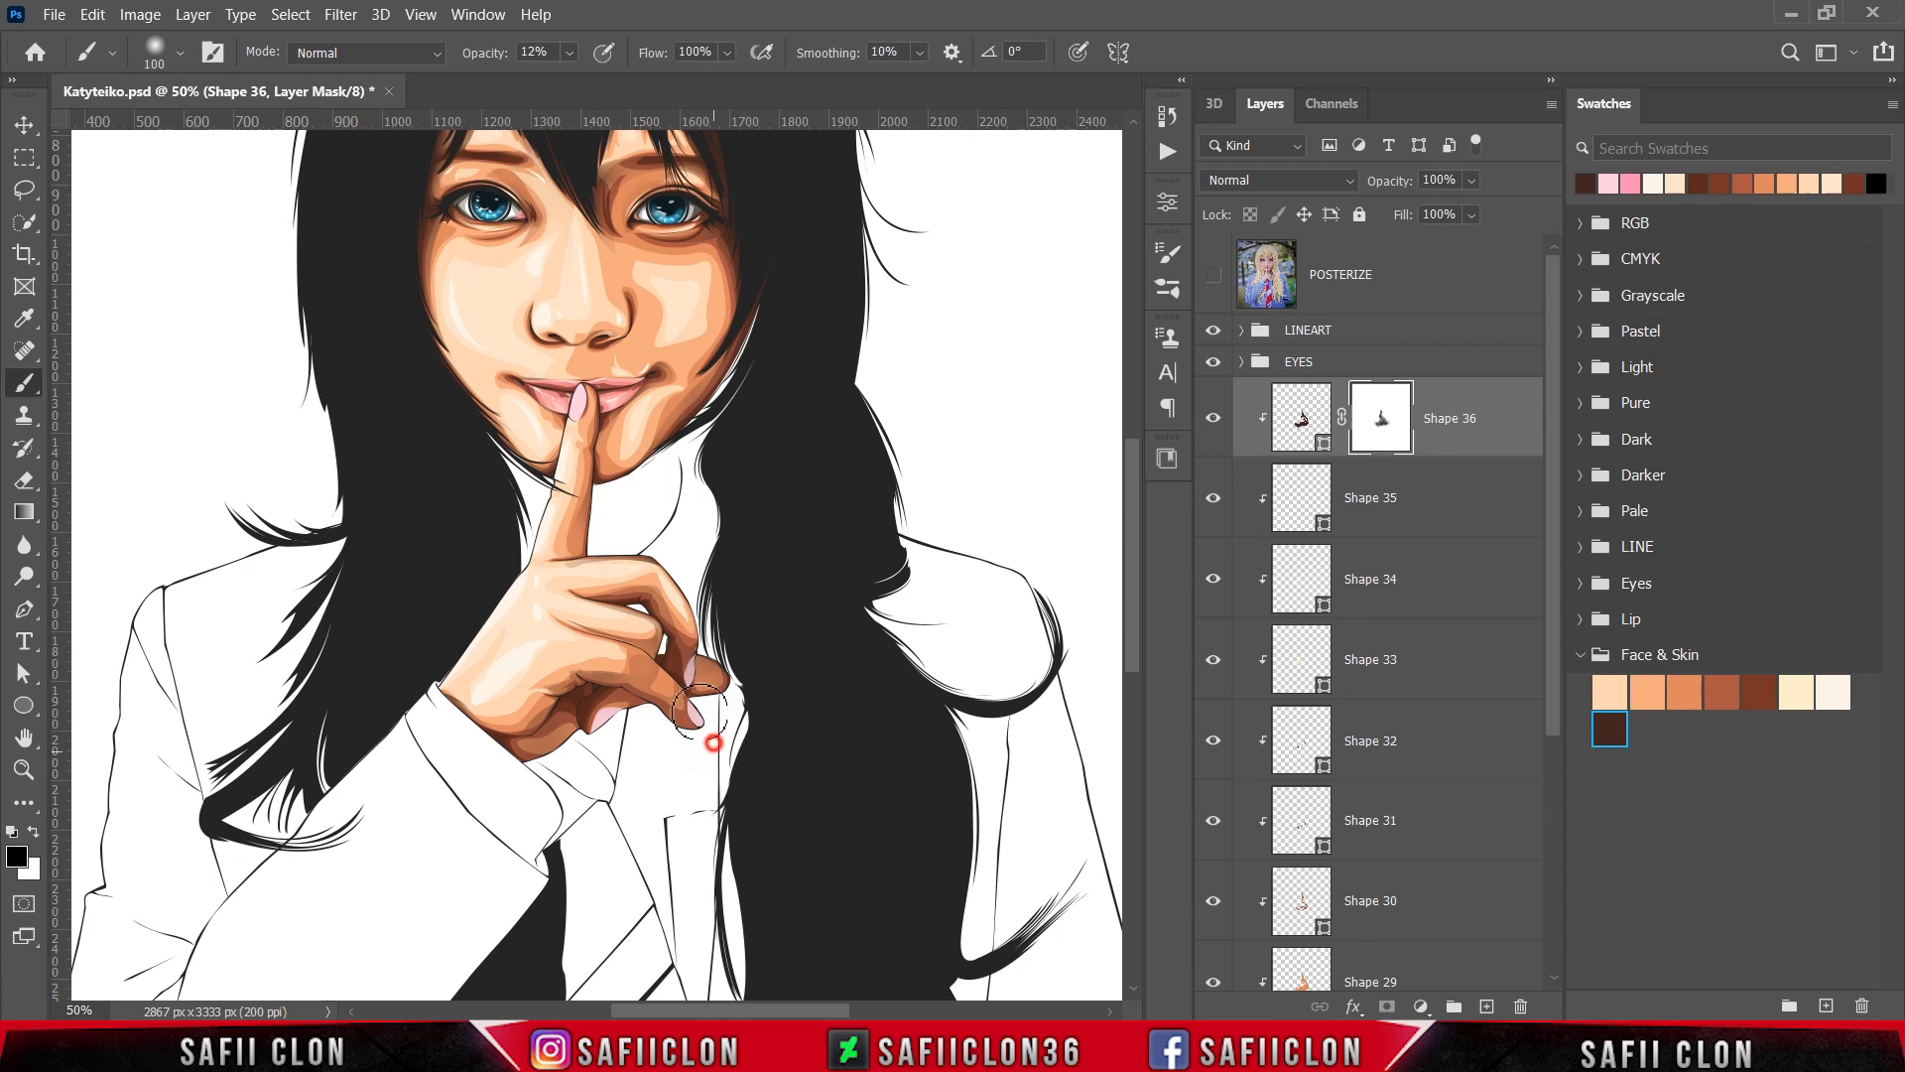
pyautogui.click(1214, 435)
pyautogui.click(1214, 435)
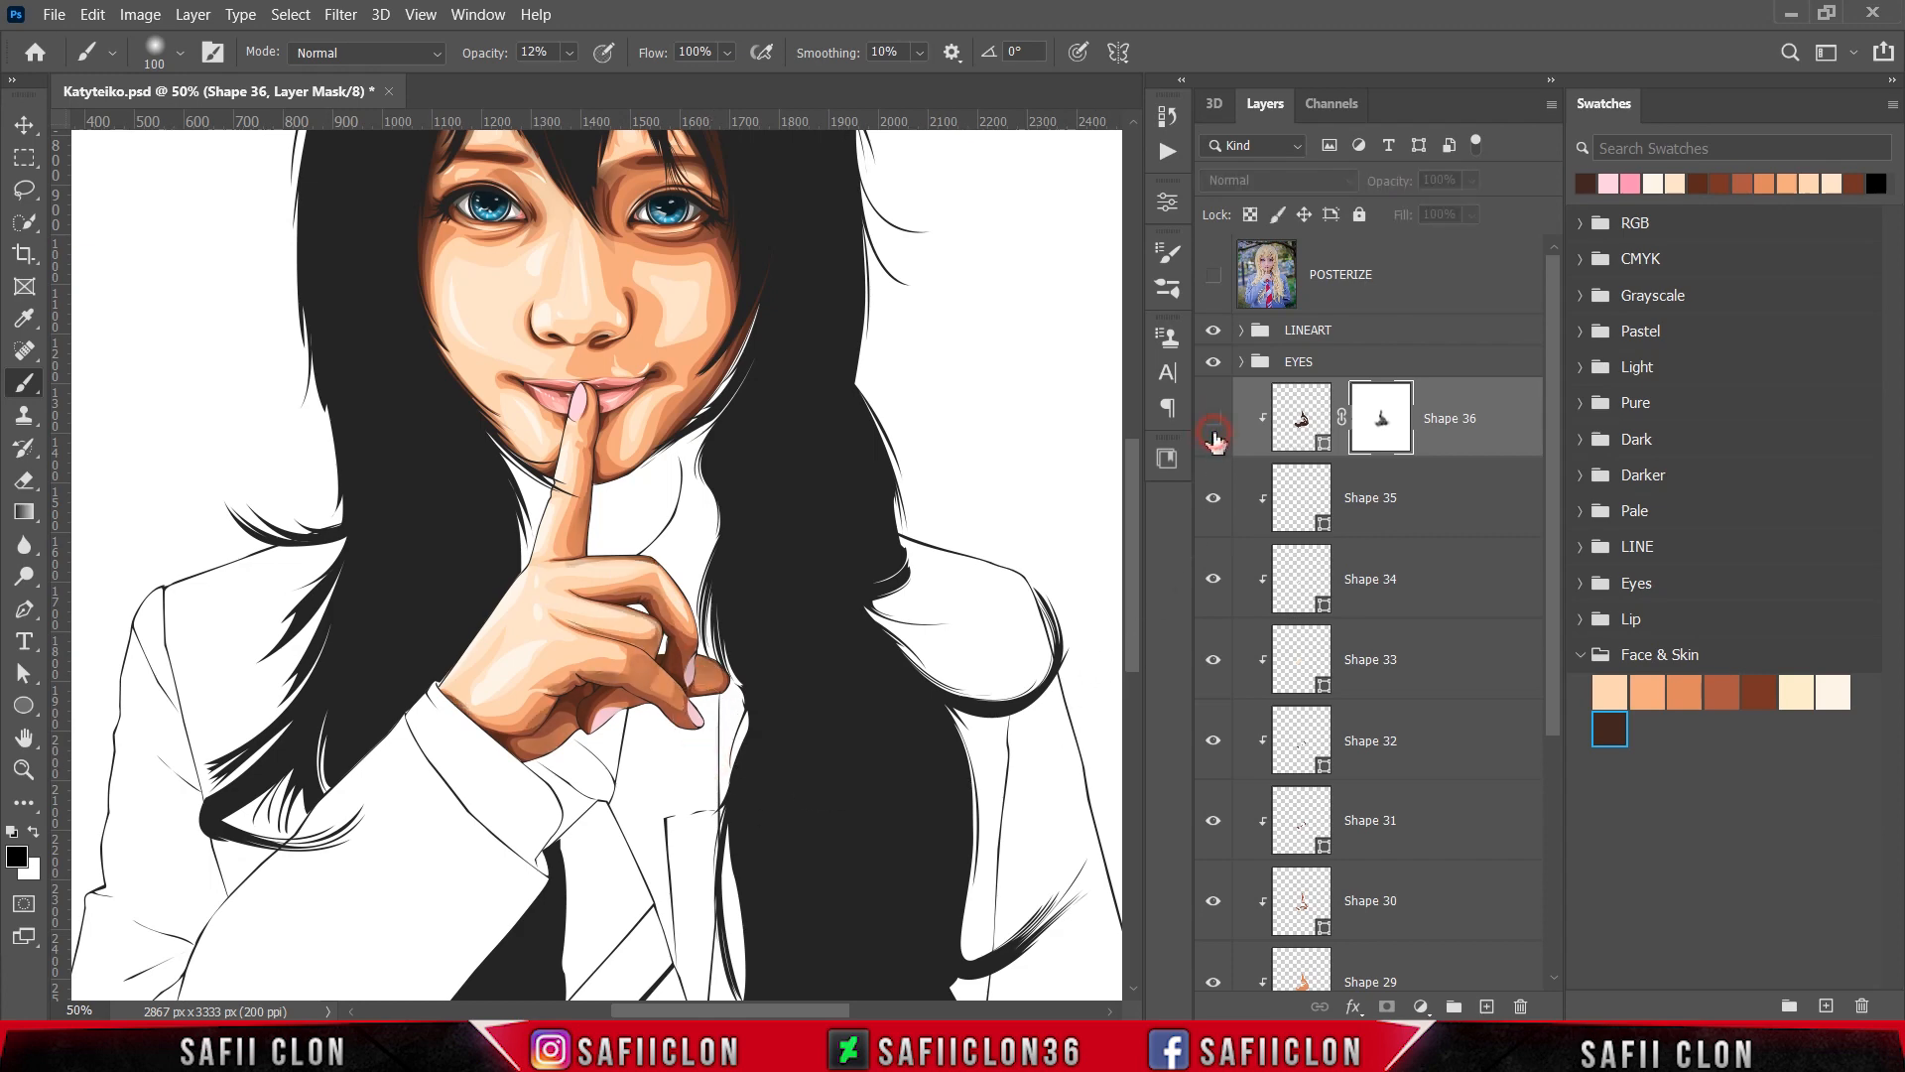
# Step: Compare the hand with the Shape 36 shadow hidden and shown, and examine the skin shading across the whole portrait
pyautogui.click(1213, 434)
pyautogui.click(1214, 435)
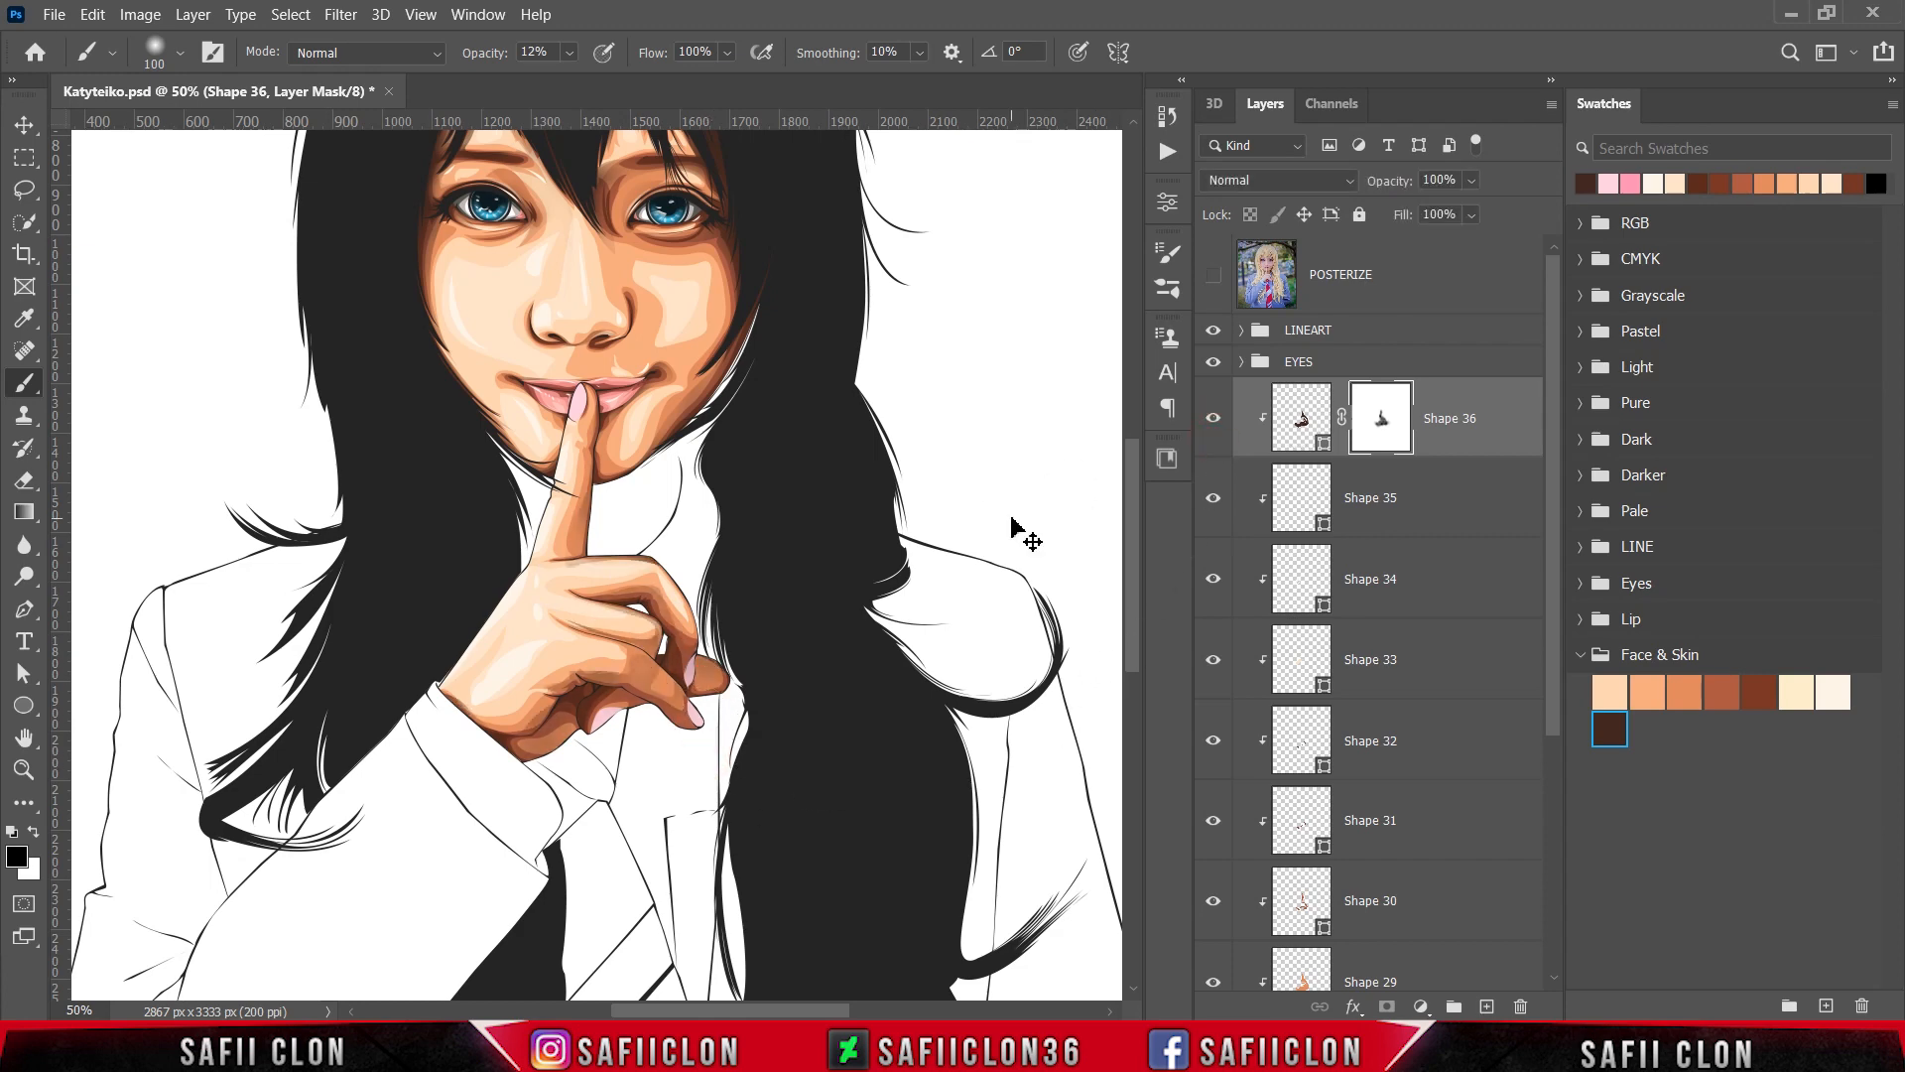
pyautogui.hotkey('ctrl', '-')
pyautogui.hotkey('ctrl', '-')
pyautogui.hotkey('ctrl', '-')
pyautogui.hotkey('ctrl', '+')
pyautogui.hotkey('ctrl', '+')
pyautogui.hotkey('ctrl', '+')
pyautogui.scroll(2, 872, 765)
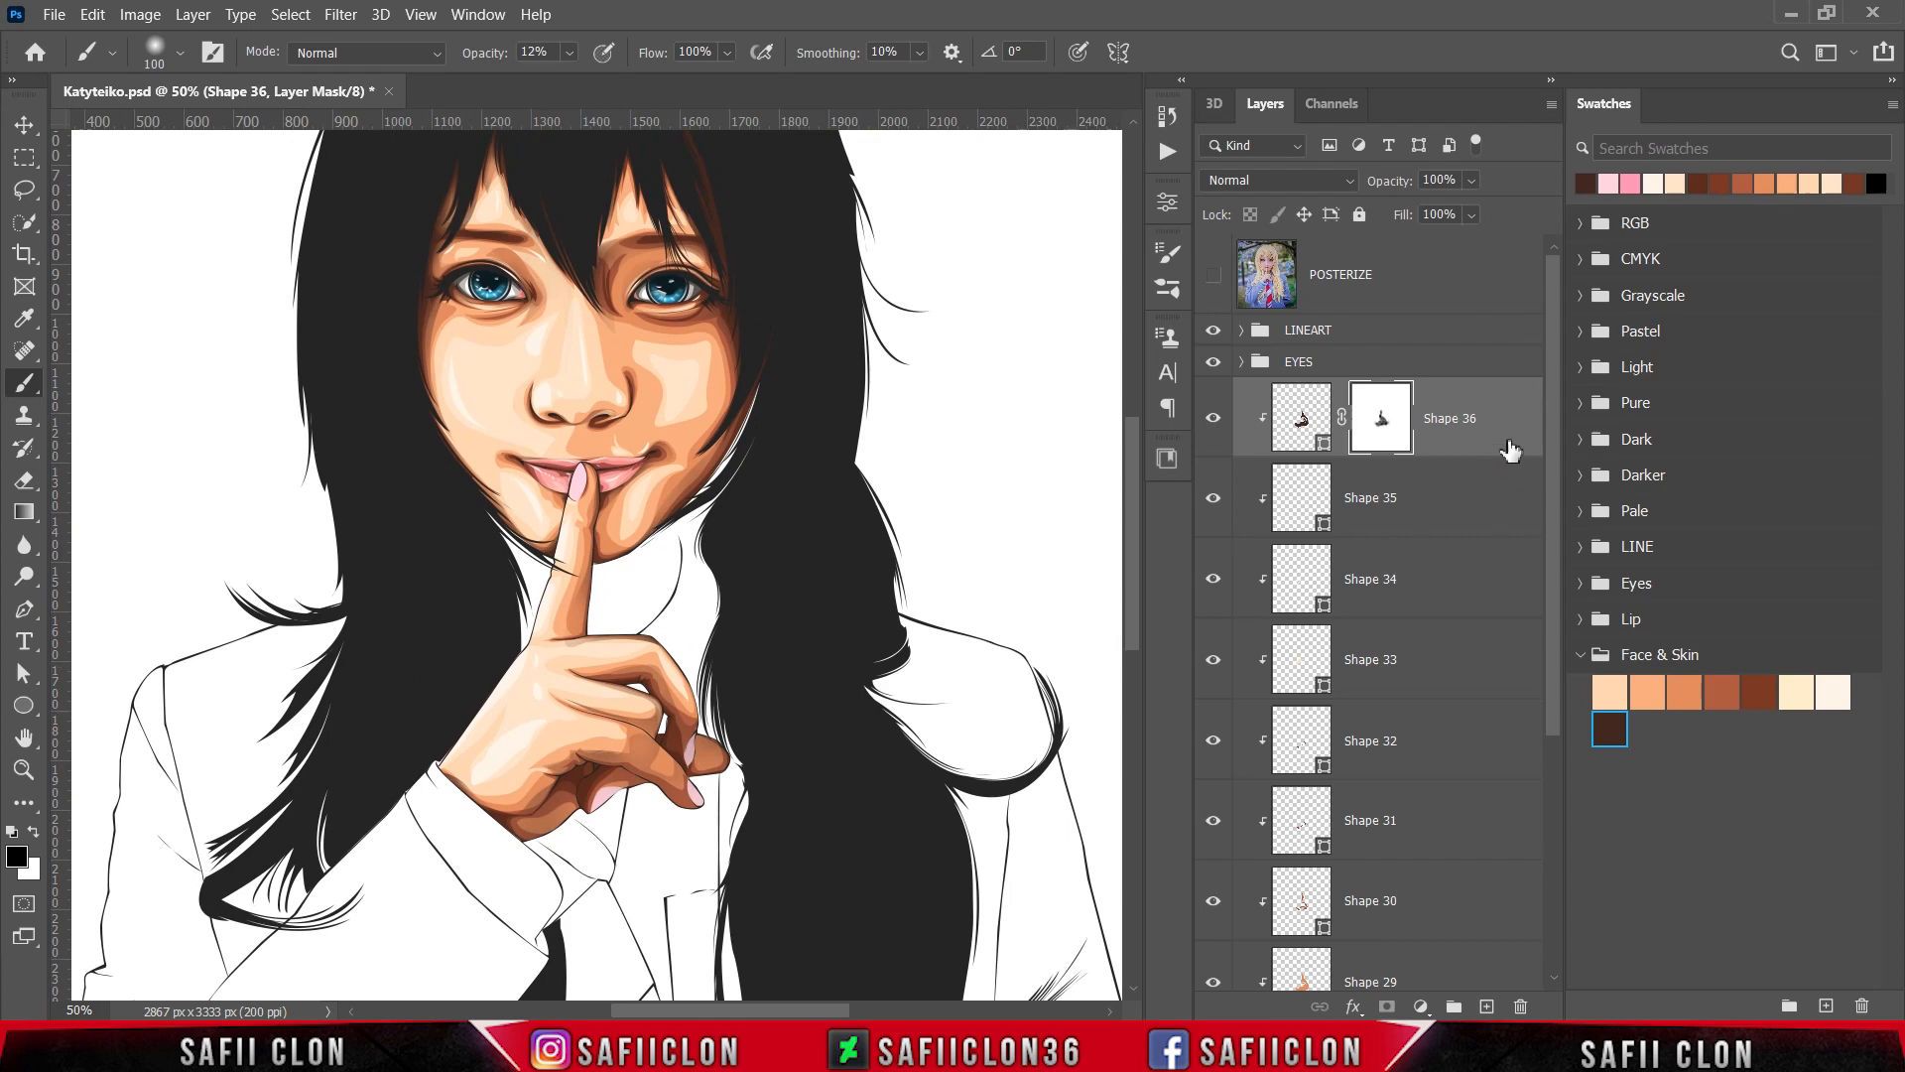
# Step: Group the layers Shape 27 through Shape 36 as HAND and check the group's content by hiding and showing it
pyautogui.click(1508, 415)
pyautogui.moveTo(1555, 427); pyautogui.dragTo(1558, 674)
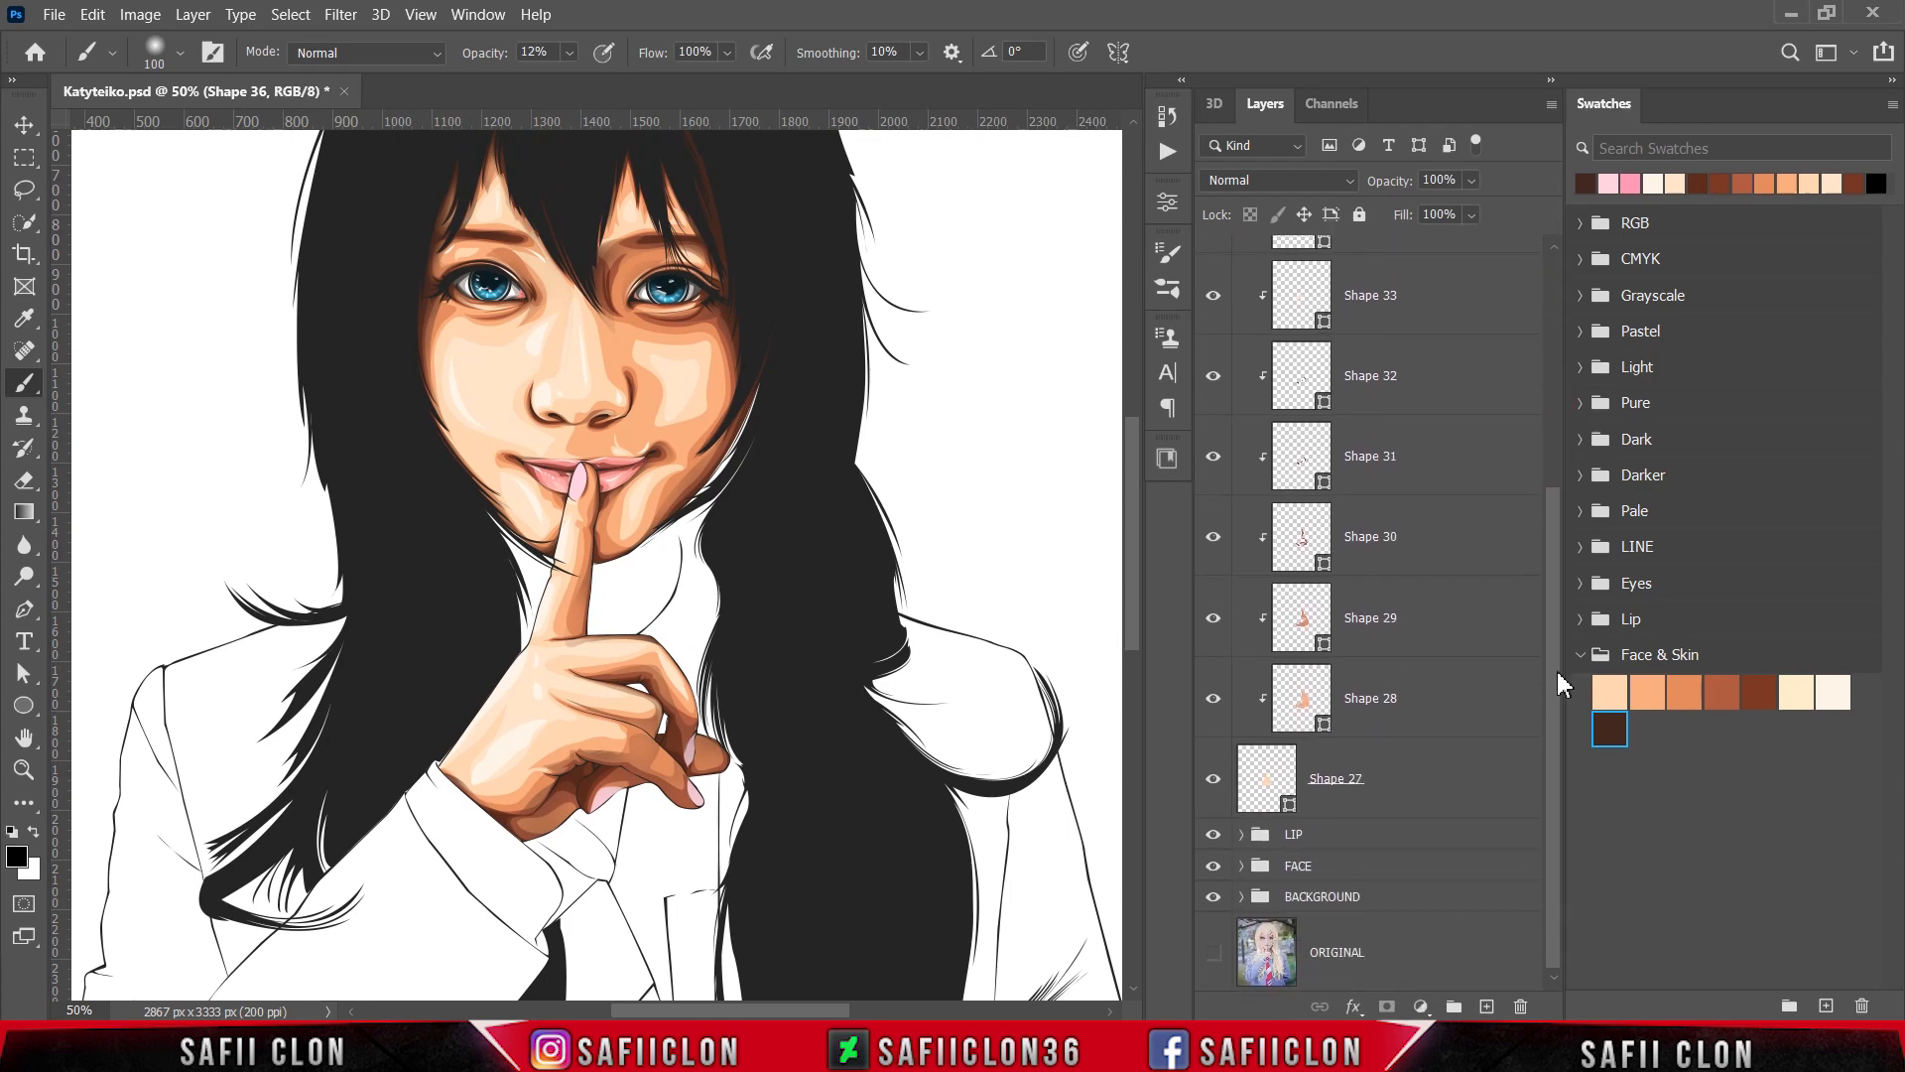
pyautogui.keyDown('shift'); pyautogui.click(1444, 786); pyautogui.keyUp('shift')
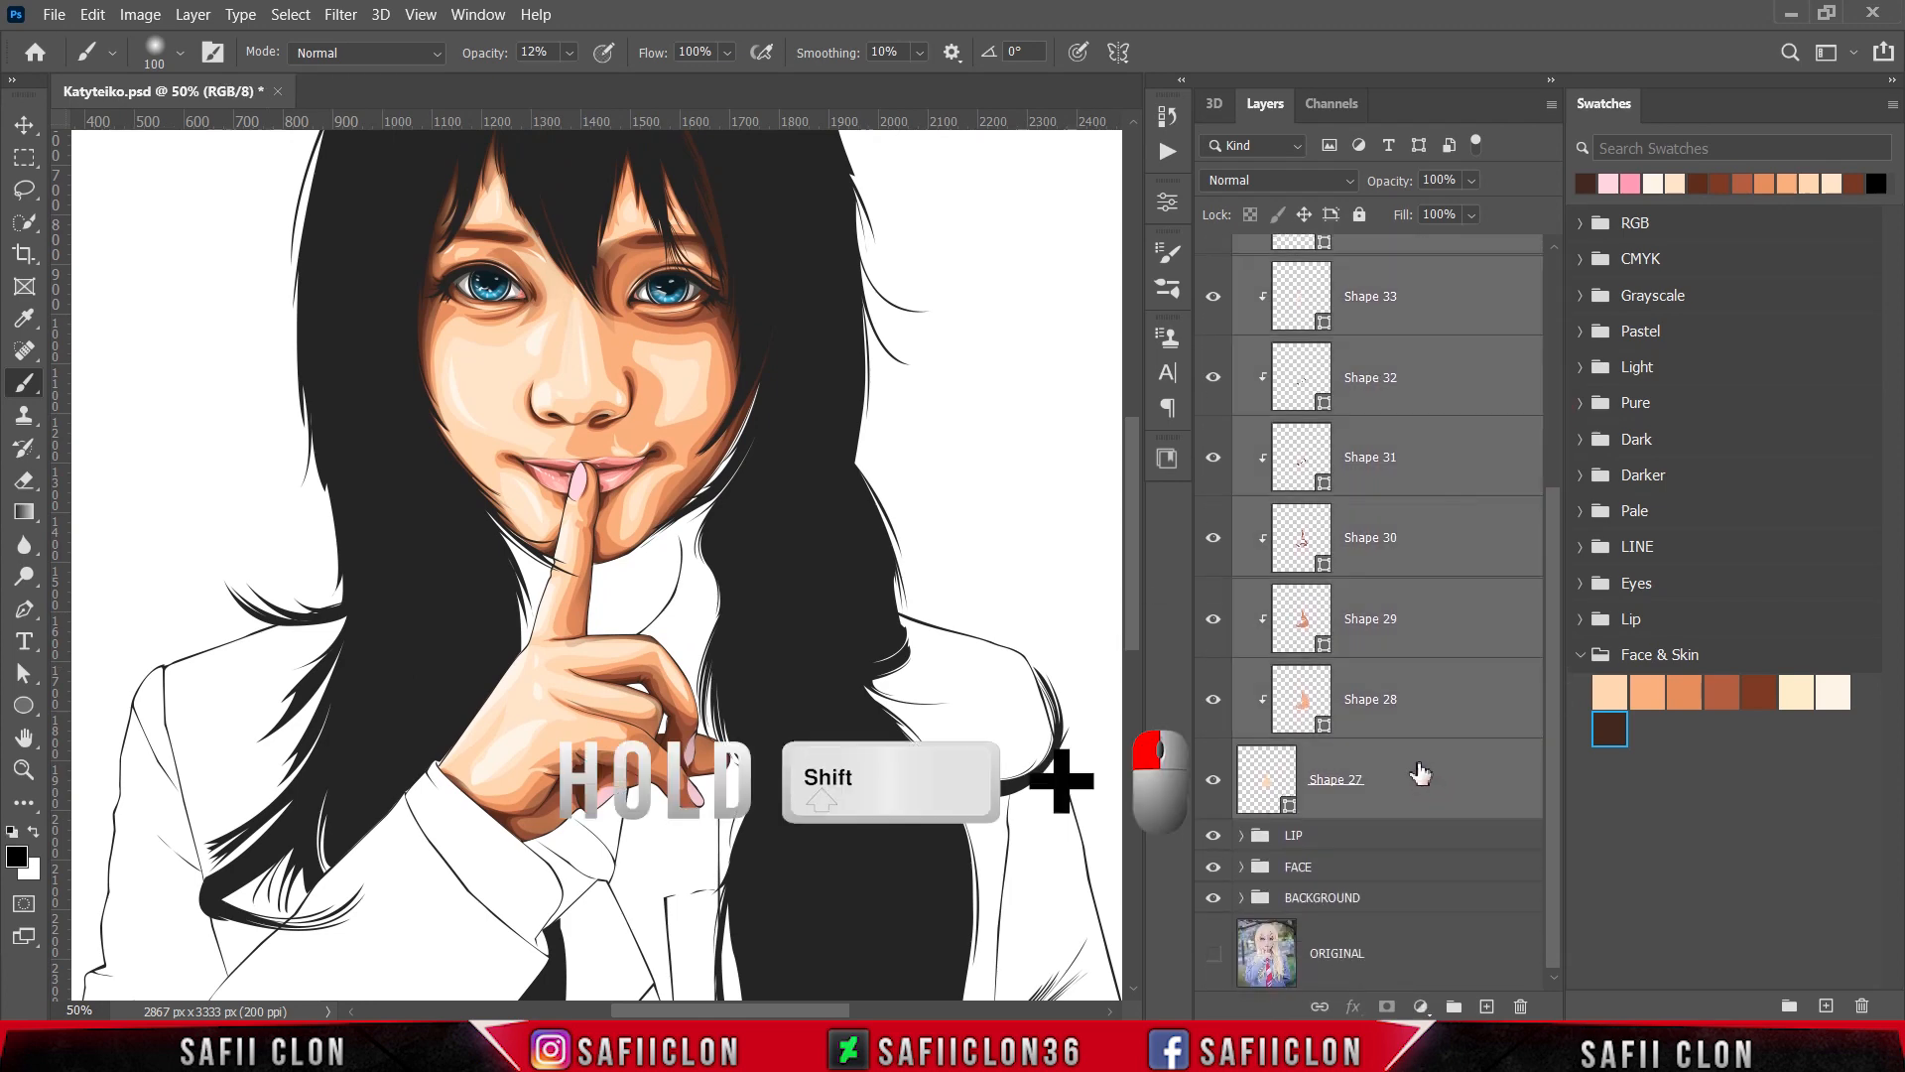
pyautogui.rightClick(1428, 777)
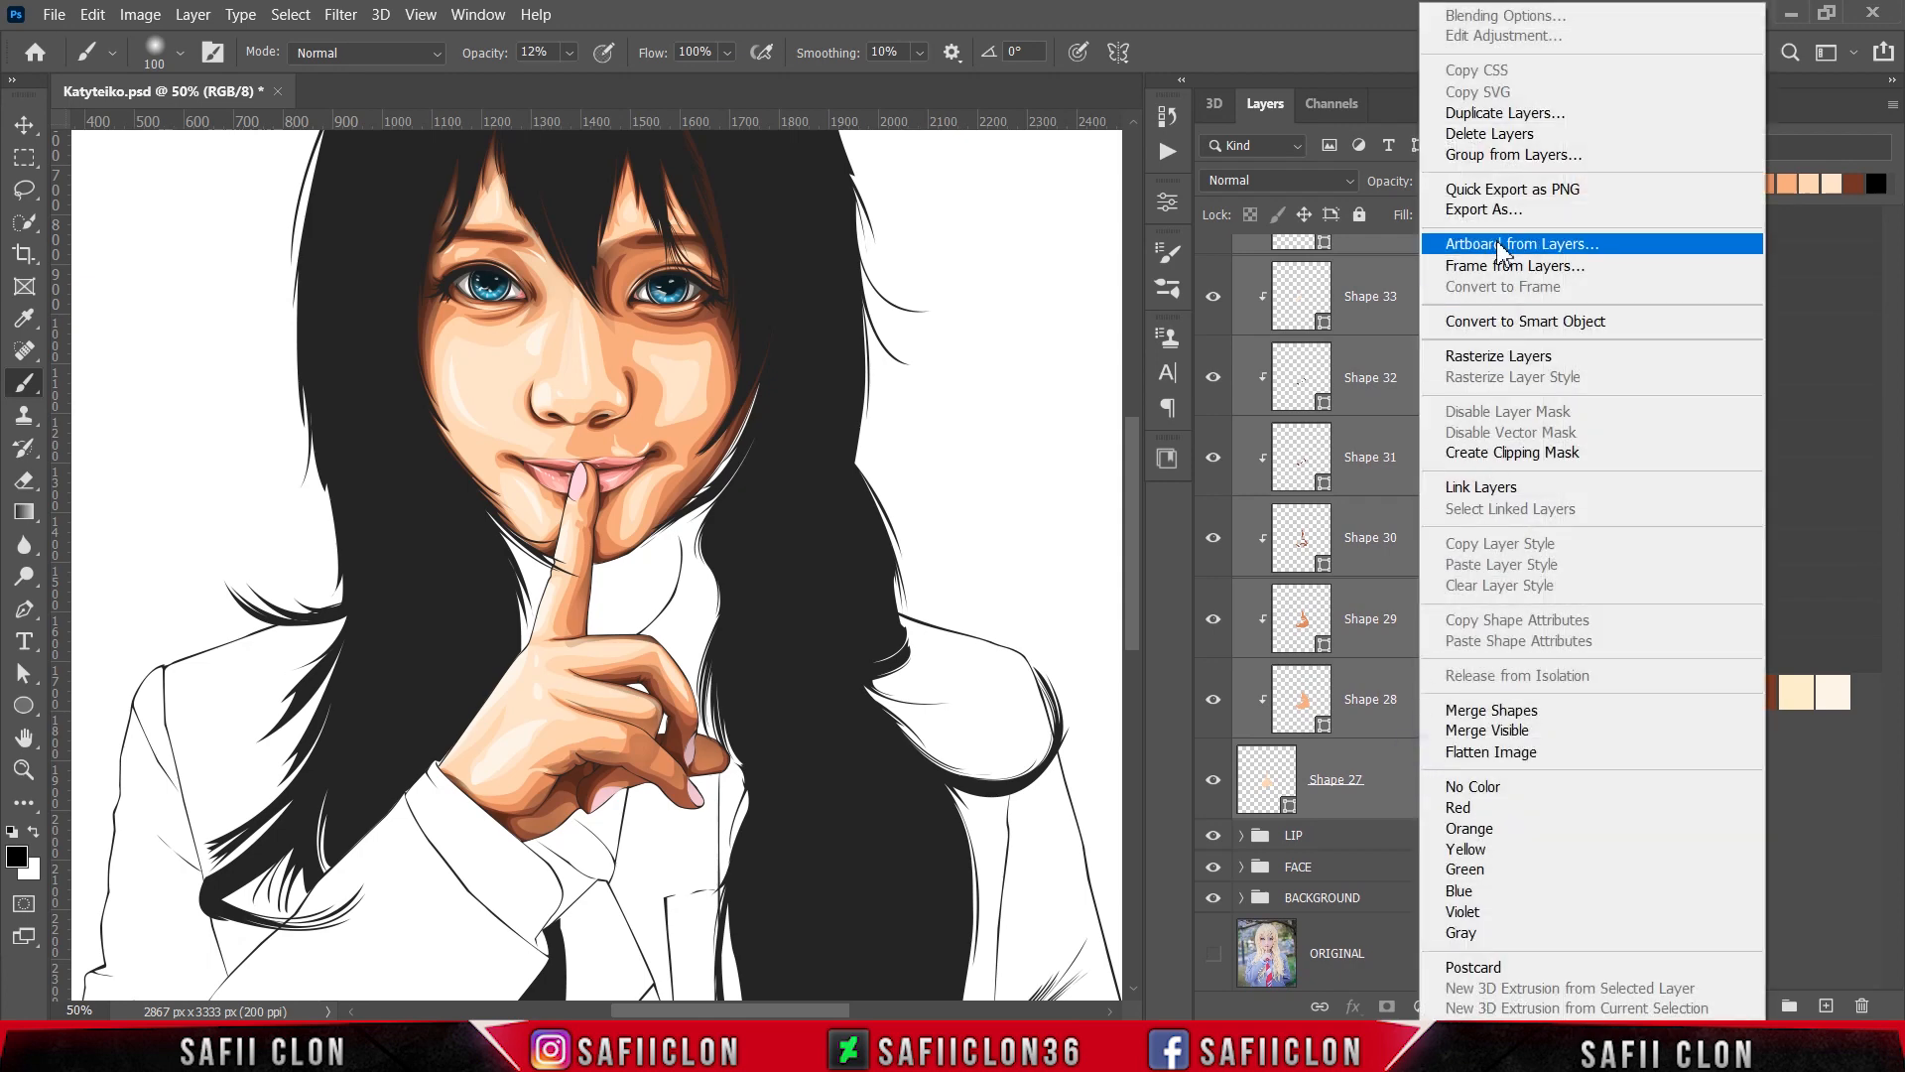
pyautogui.click(1513, 155)
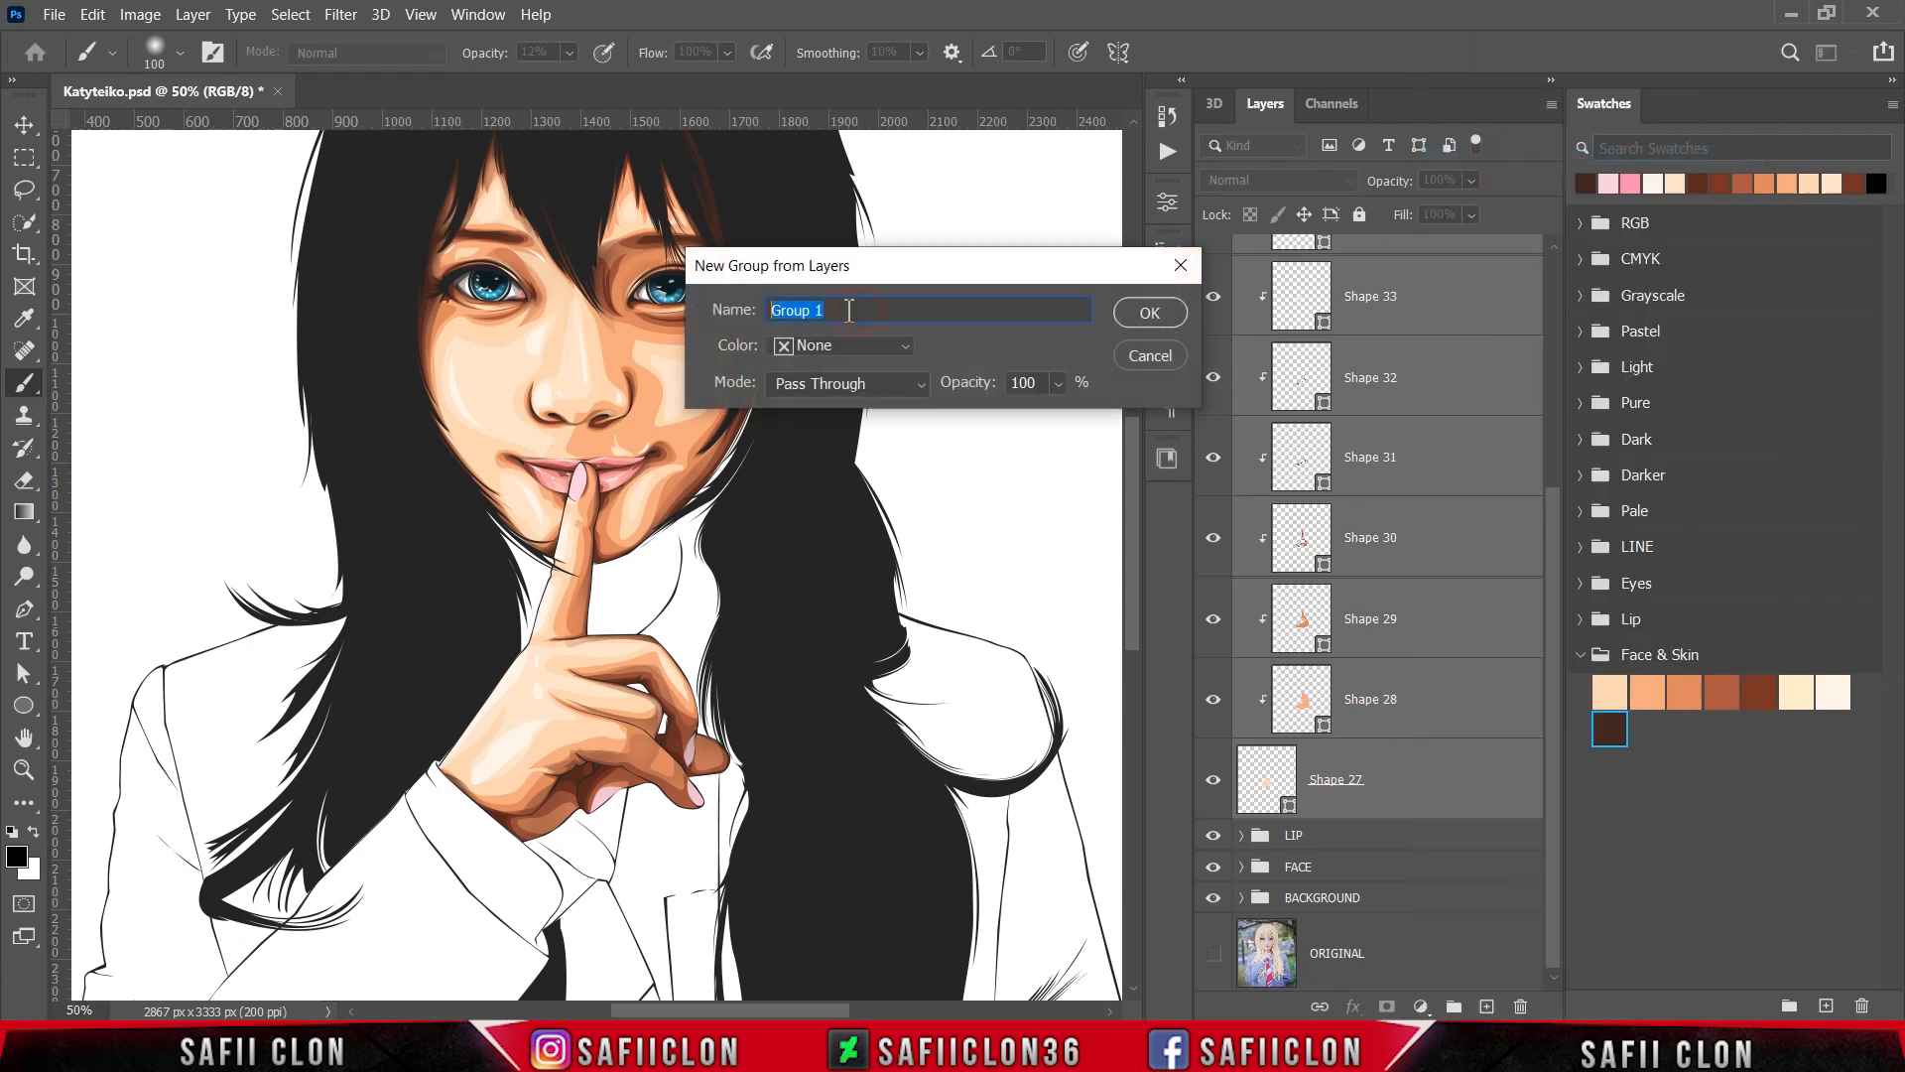
pyautogui.write('HAND')
pyautogui.click(1142, 316)
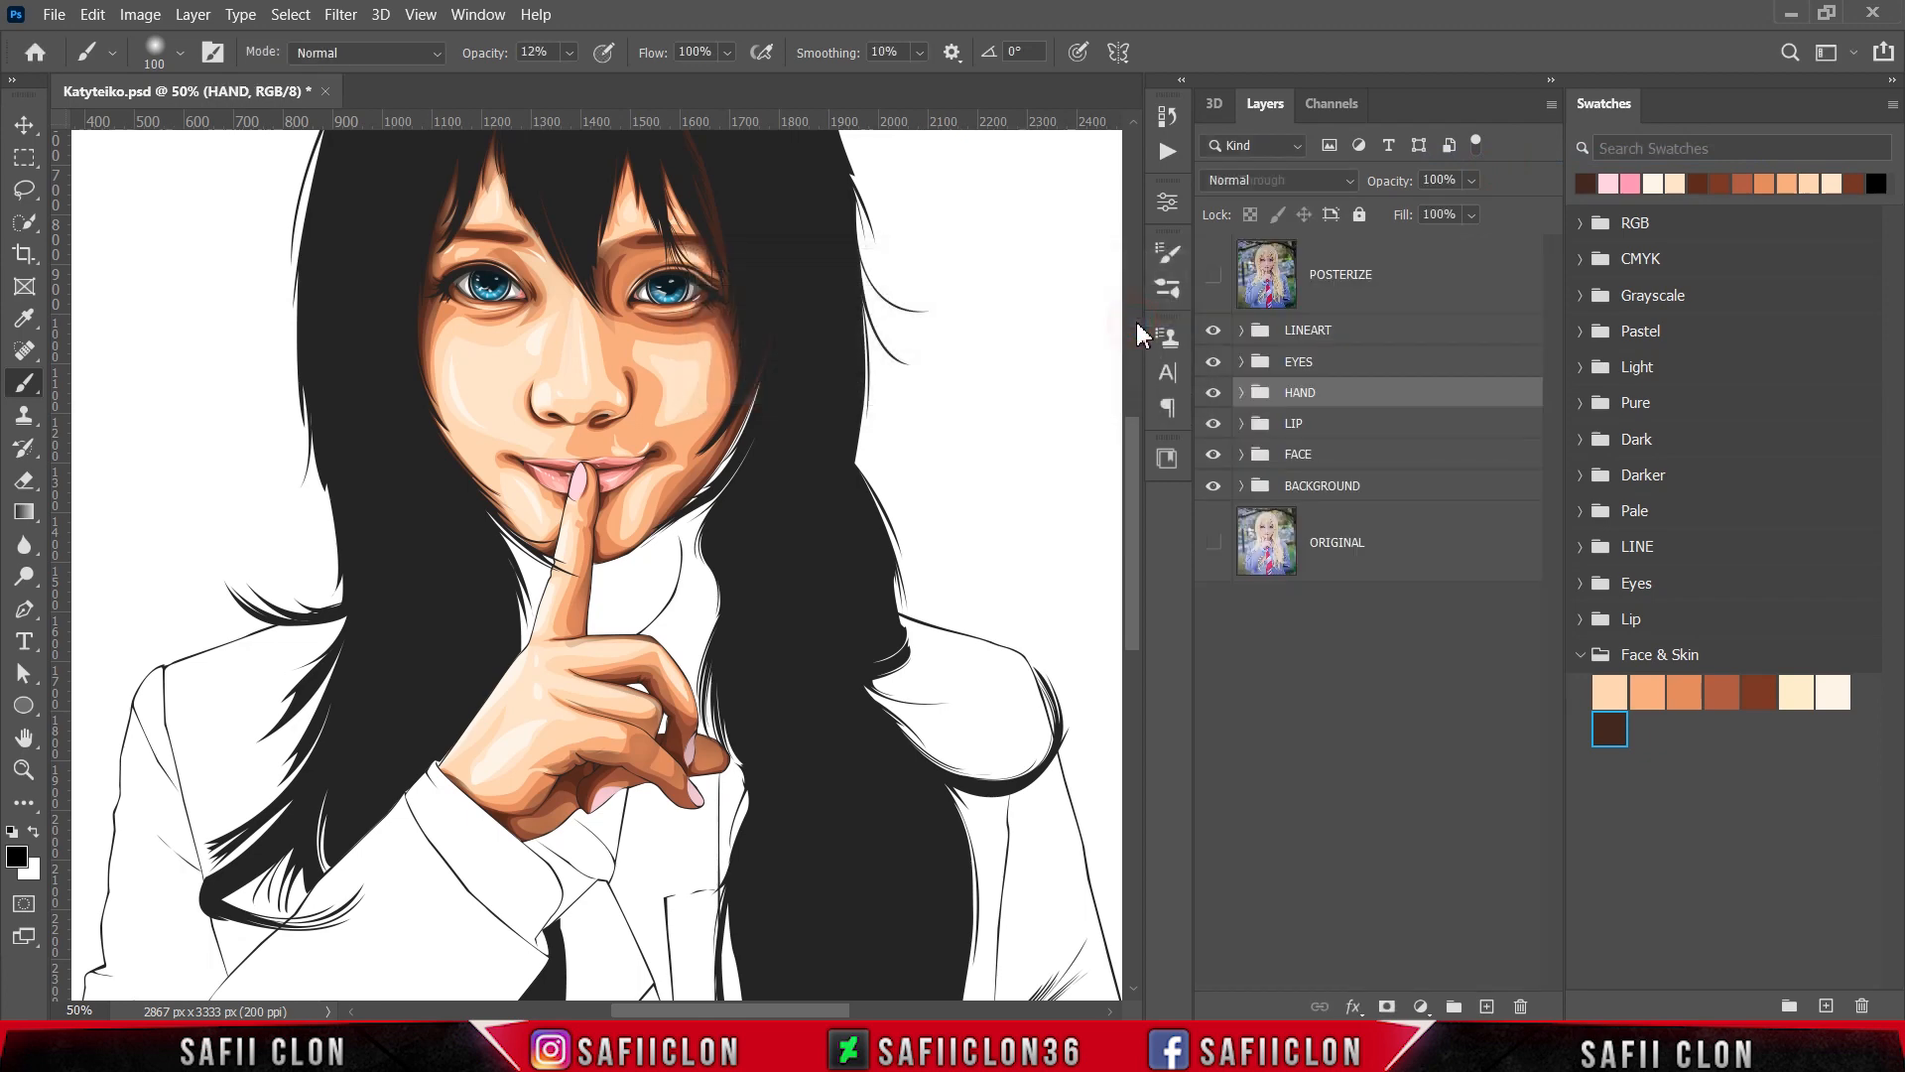
pyautogui.click(1214, 393)
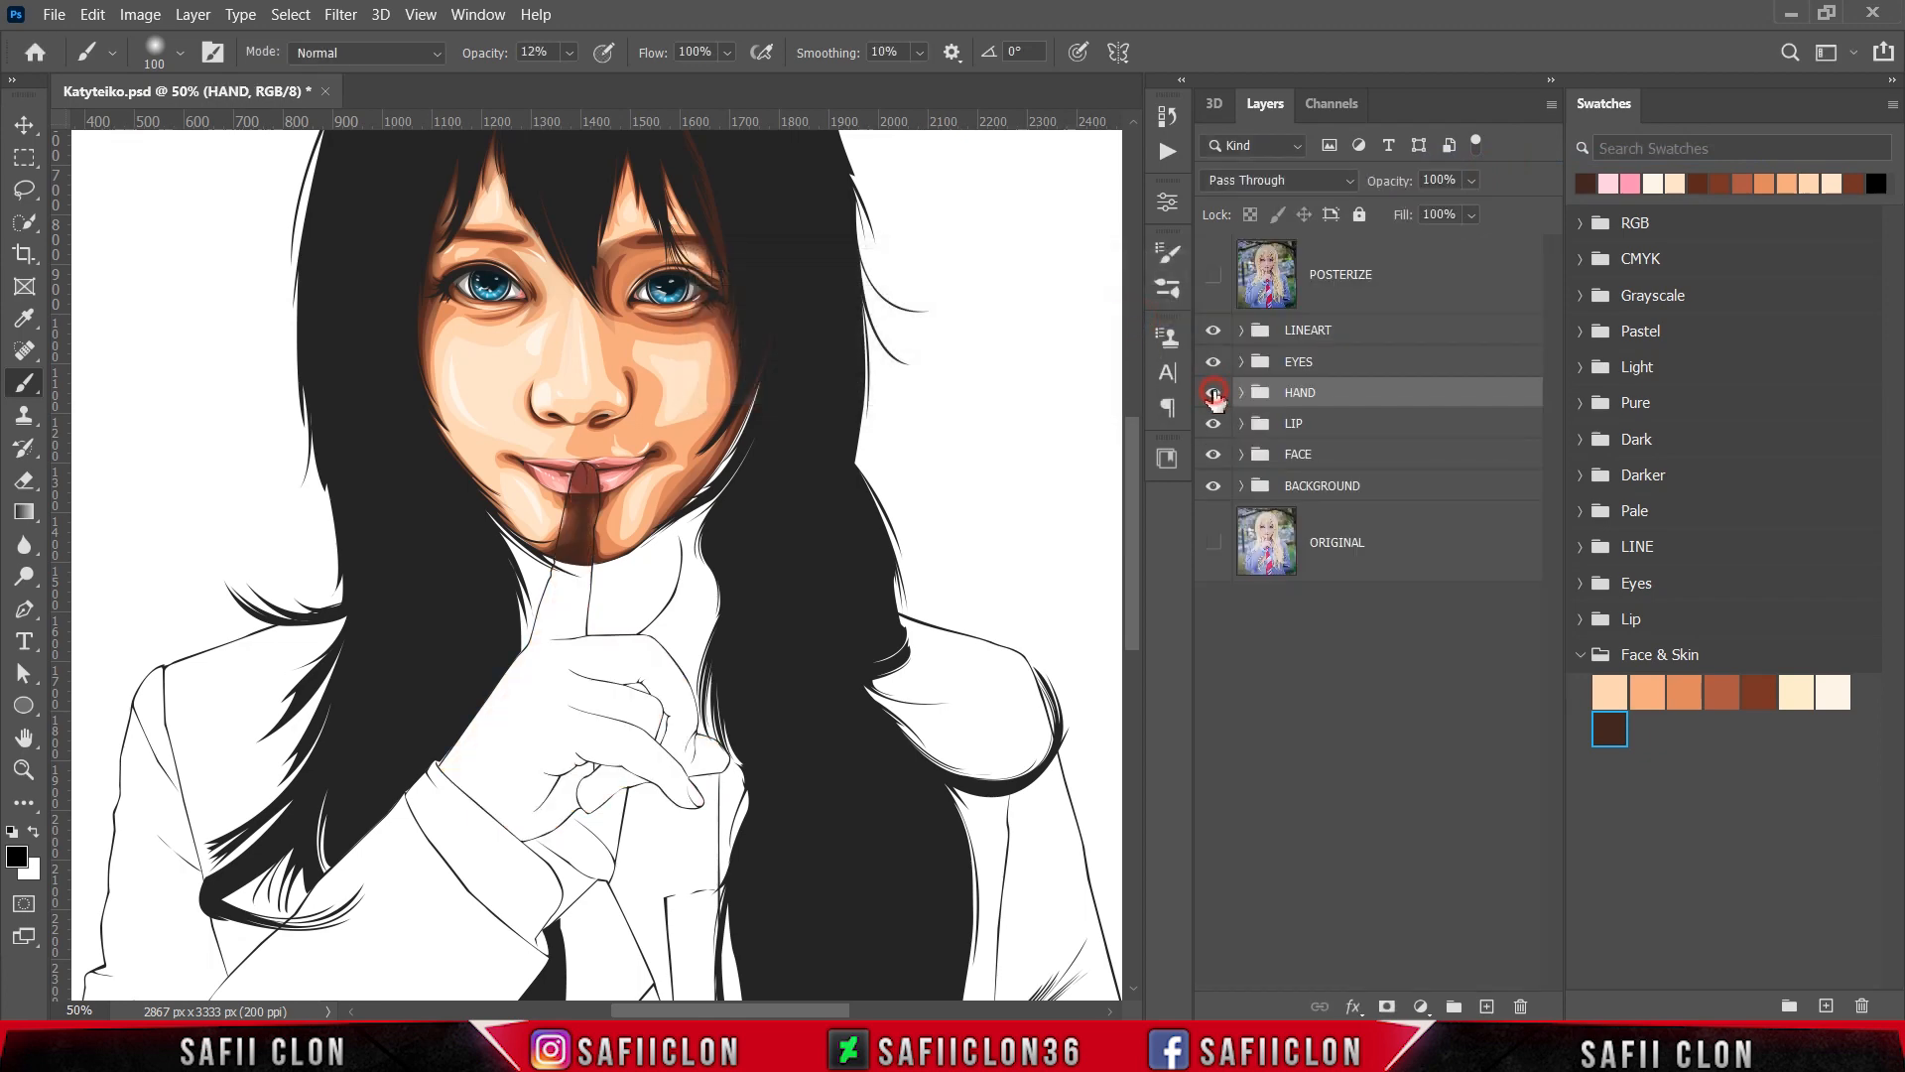
pyautogui.click(1214, 393)
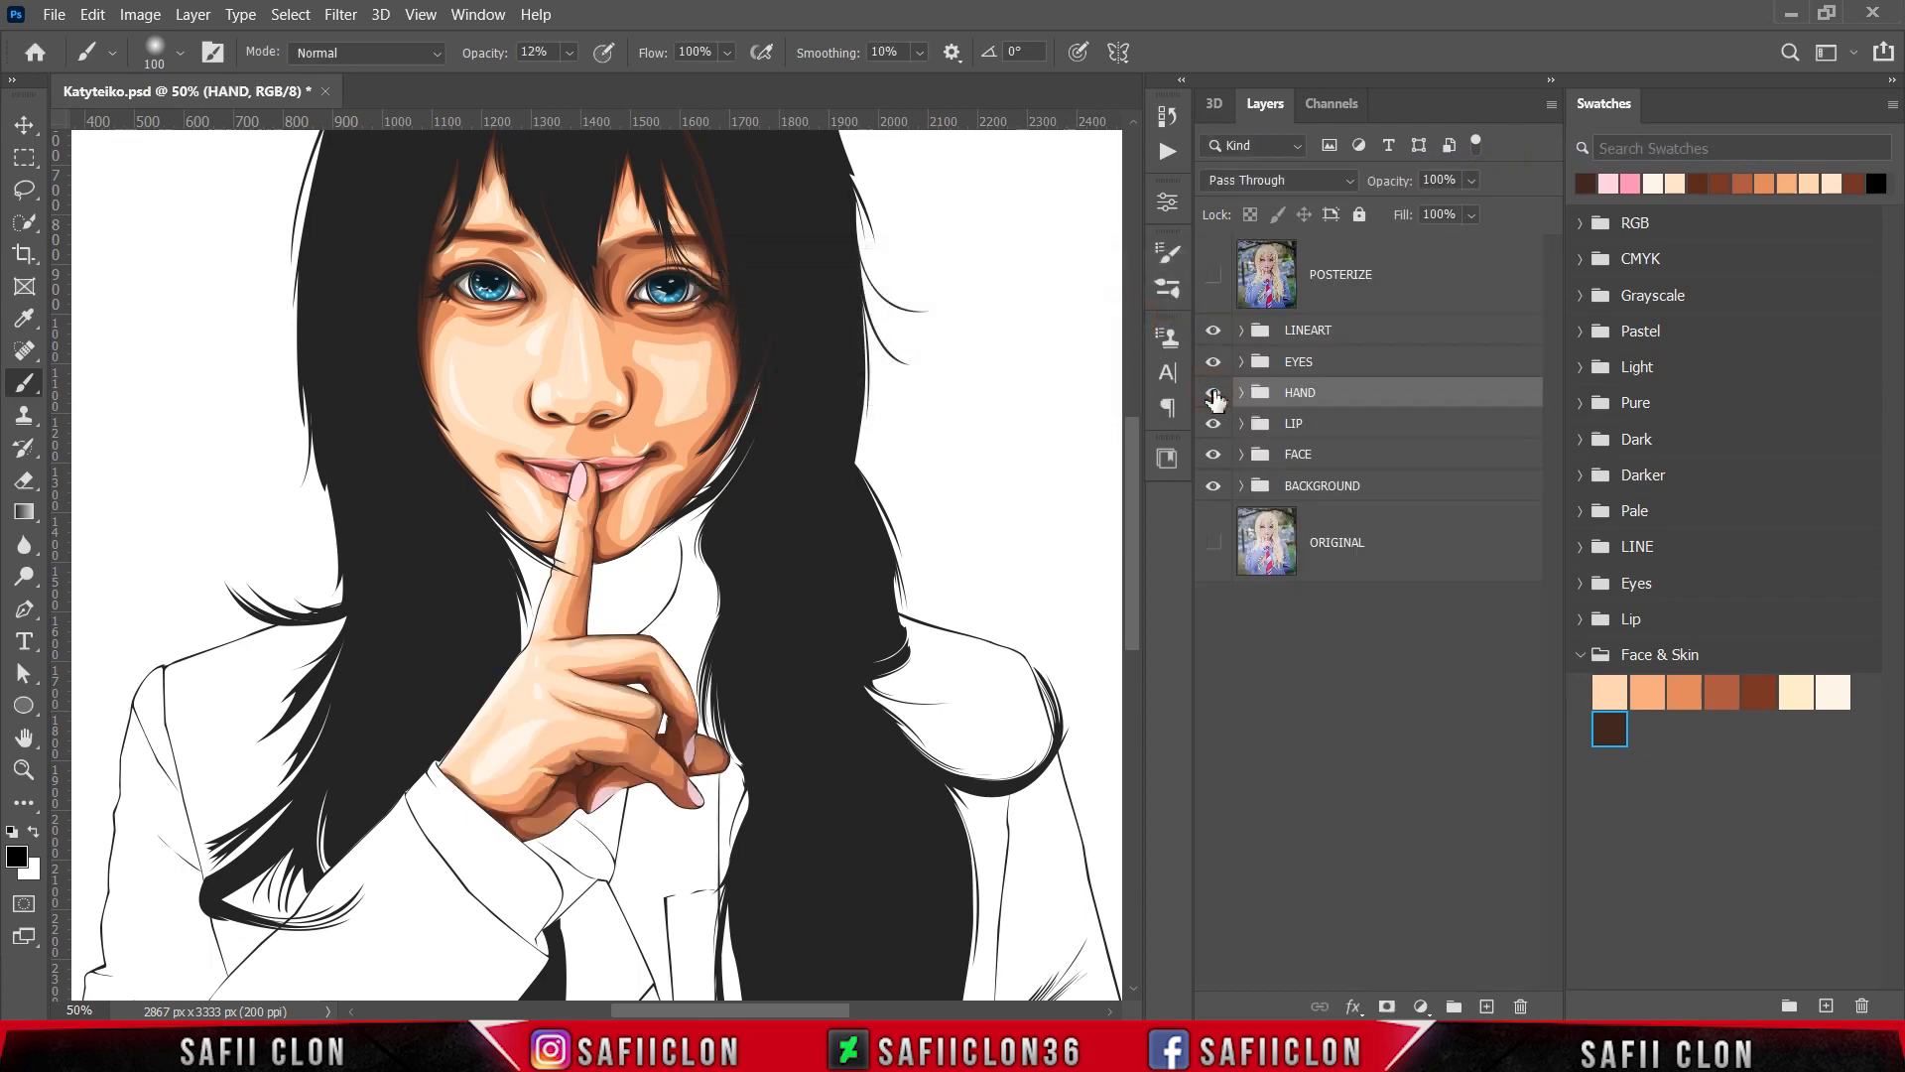
# Step: Select the BACKGROUND group as the insertion point and set the Pen tool to Shape mode with the New Layer option
pyautogui.click(1343, 494)
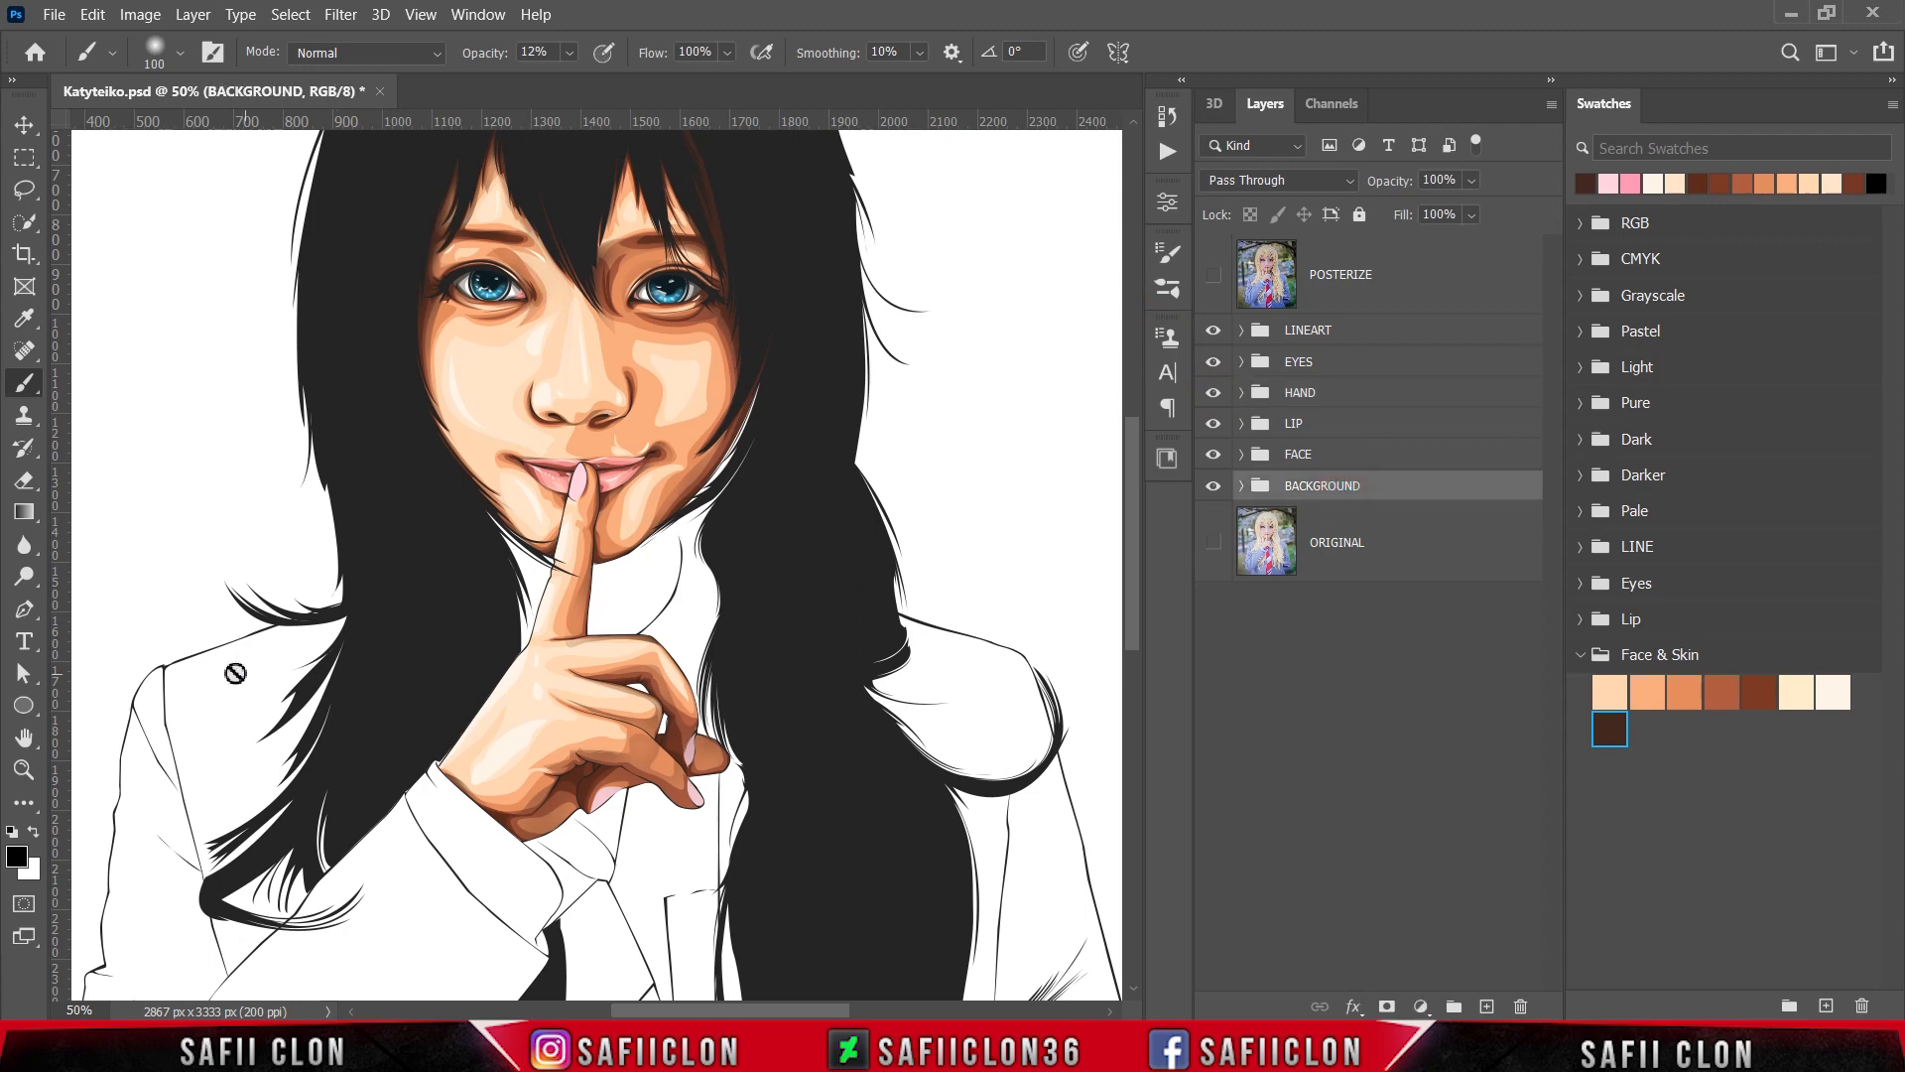
pyautogui.moveTo(20, 621); pyautogui.dragTo(100, 606)
pyautogui.click(210, 60)
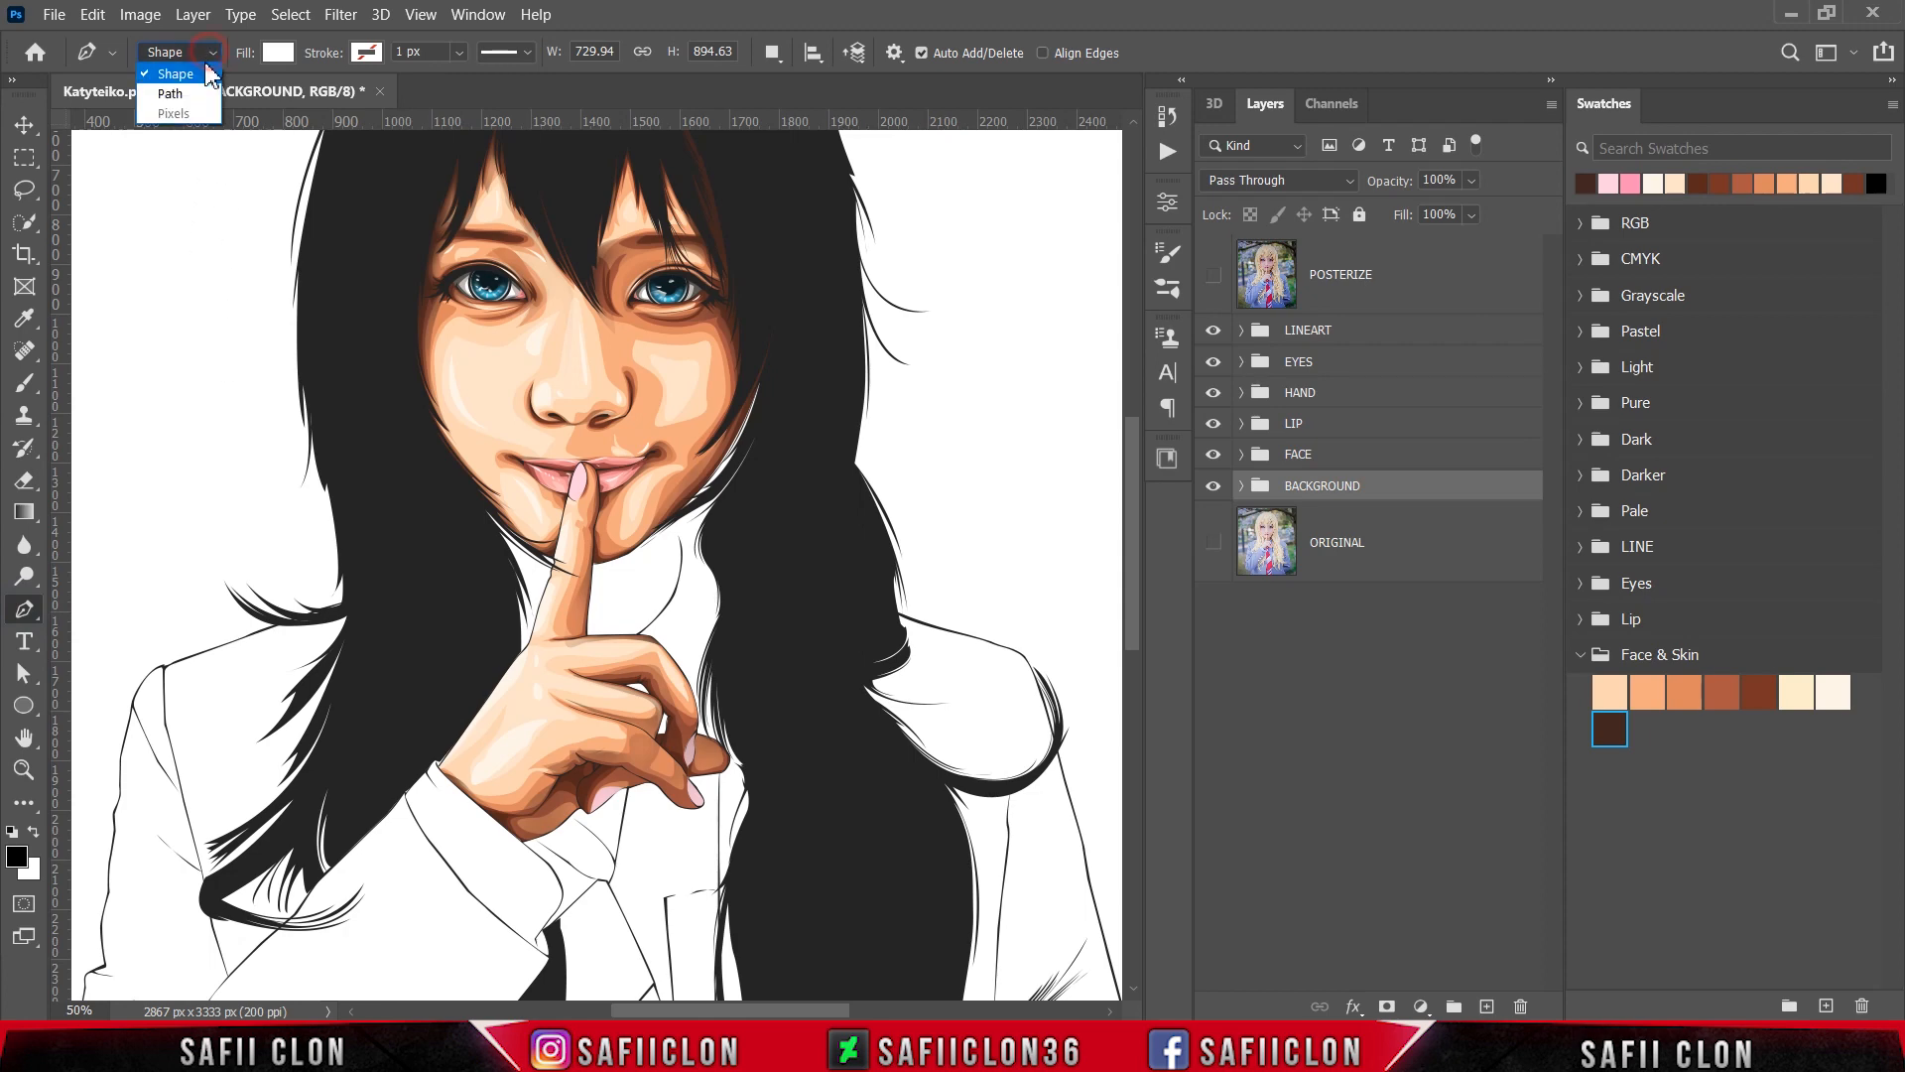
pyautogui.click(201, 78)
pyautogui.click(772, 53)
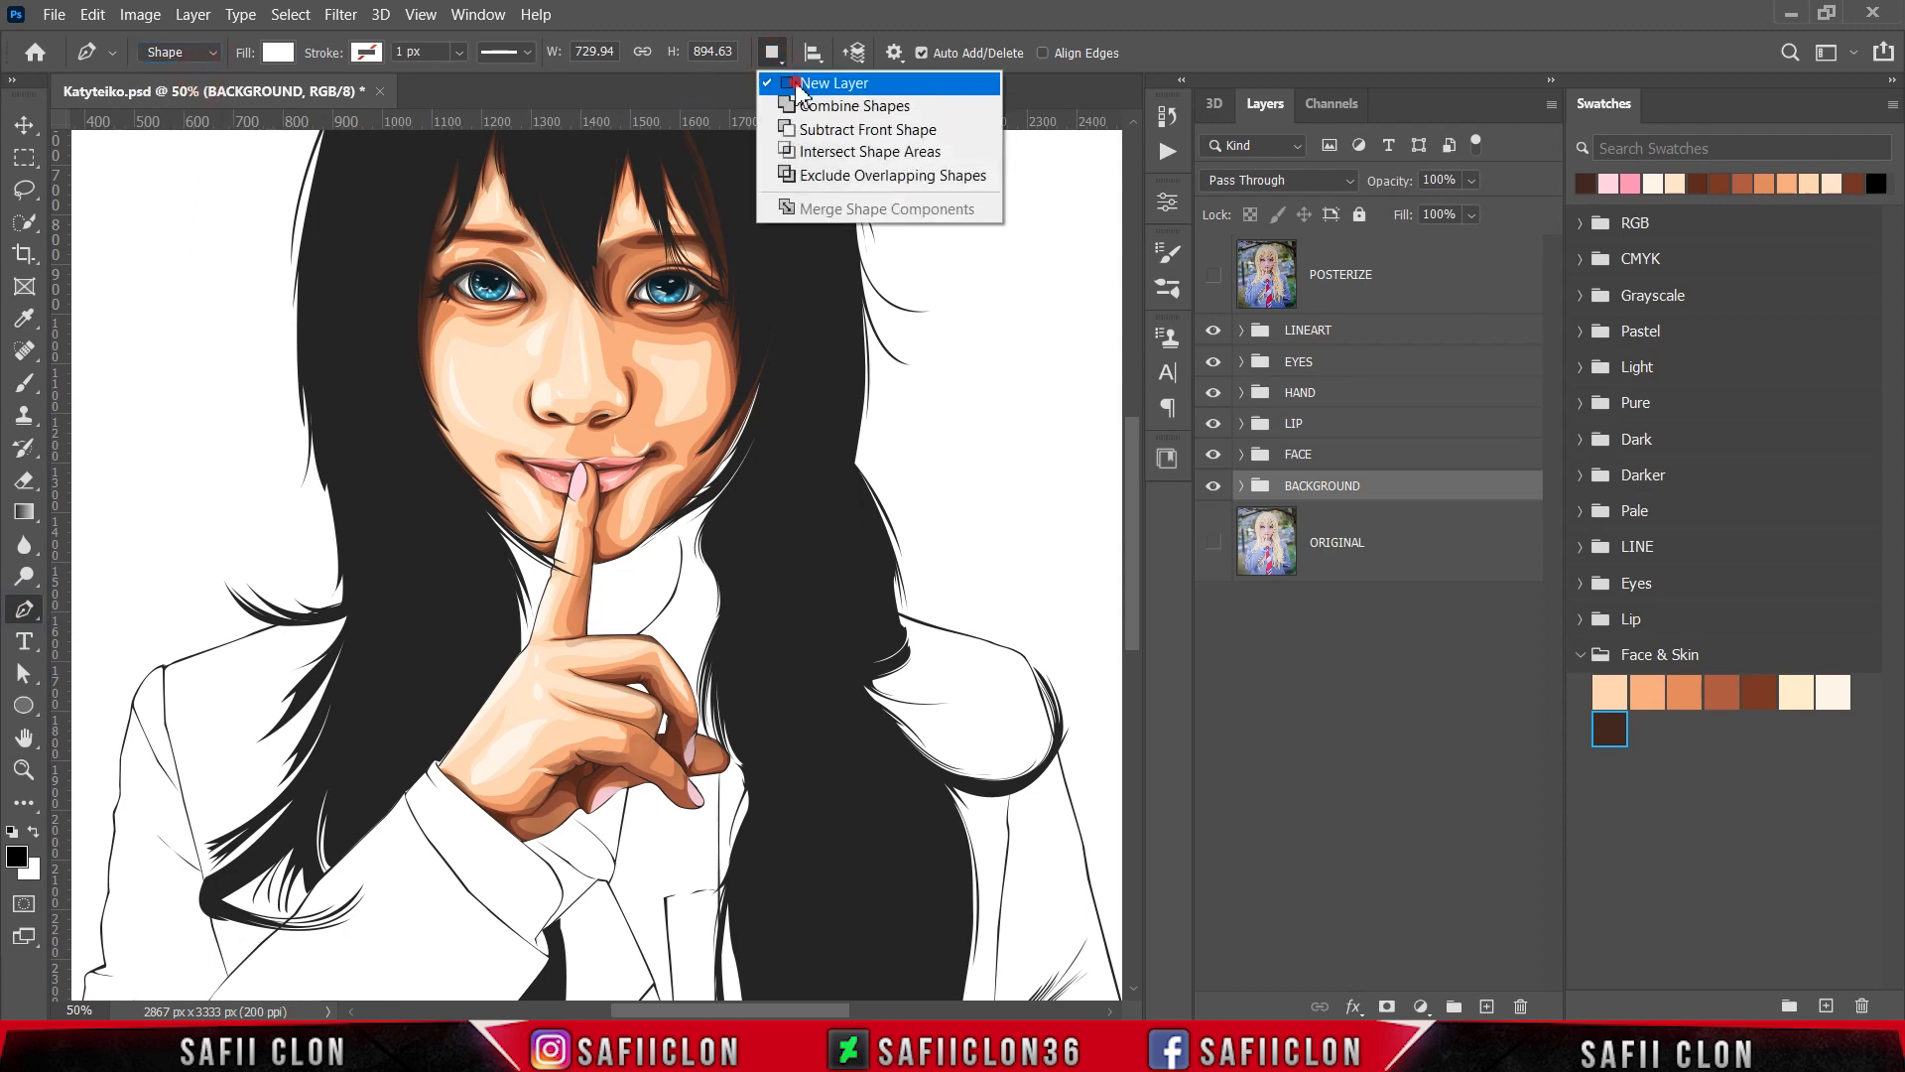
pyautogui.click(799, 80)
pyautogui.hotkey('ctrl', '+')
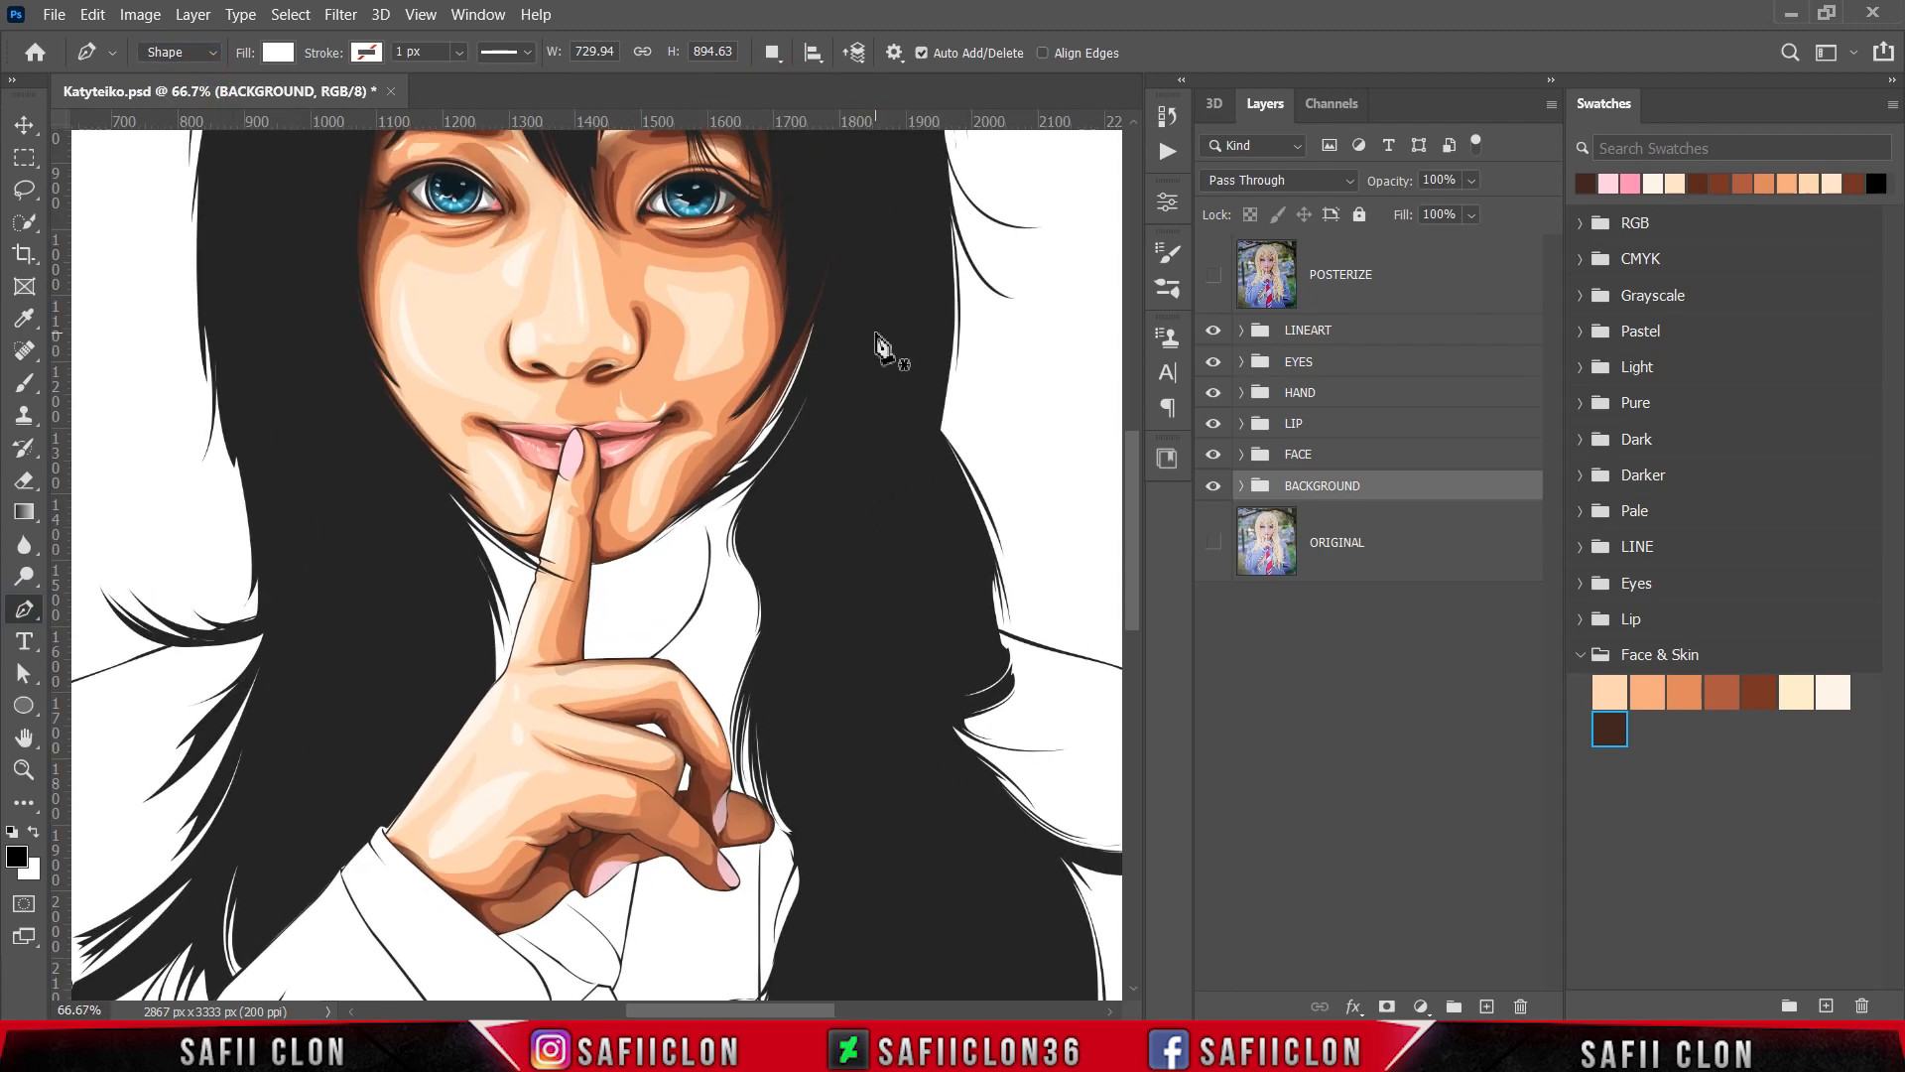
# Step: Start a neck shape at the bent index knuckle and trace the neck line up to the jaw, checking against the POSTERIZE photo
pyautogui.click(1214, 276)
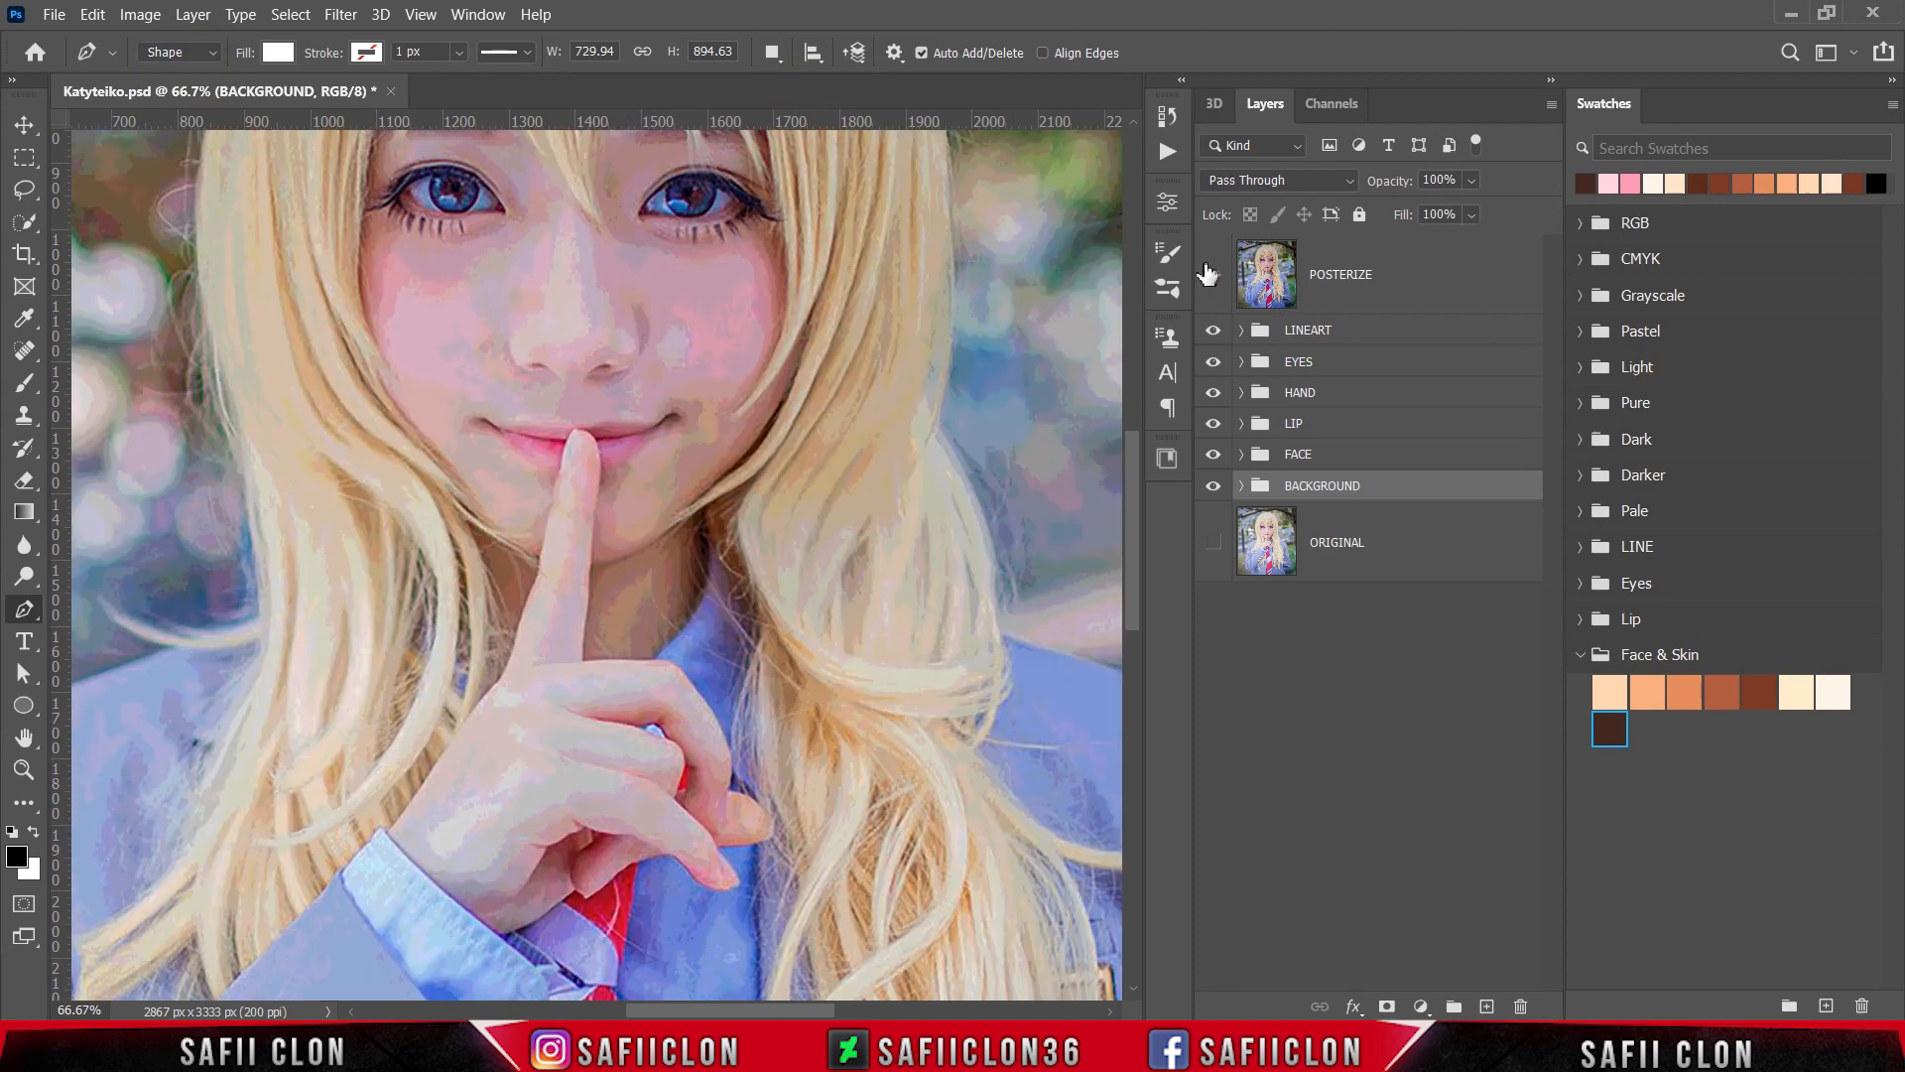
pyautogui.hotkey('ctrl', '+')
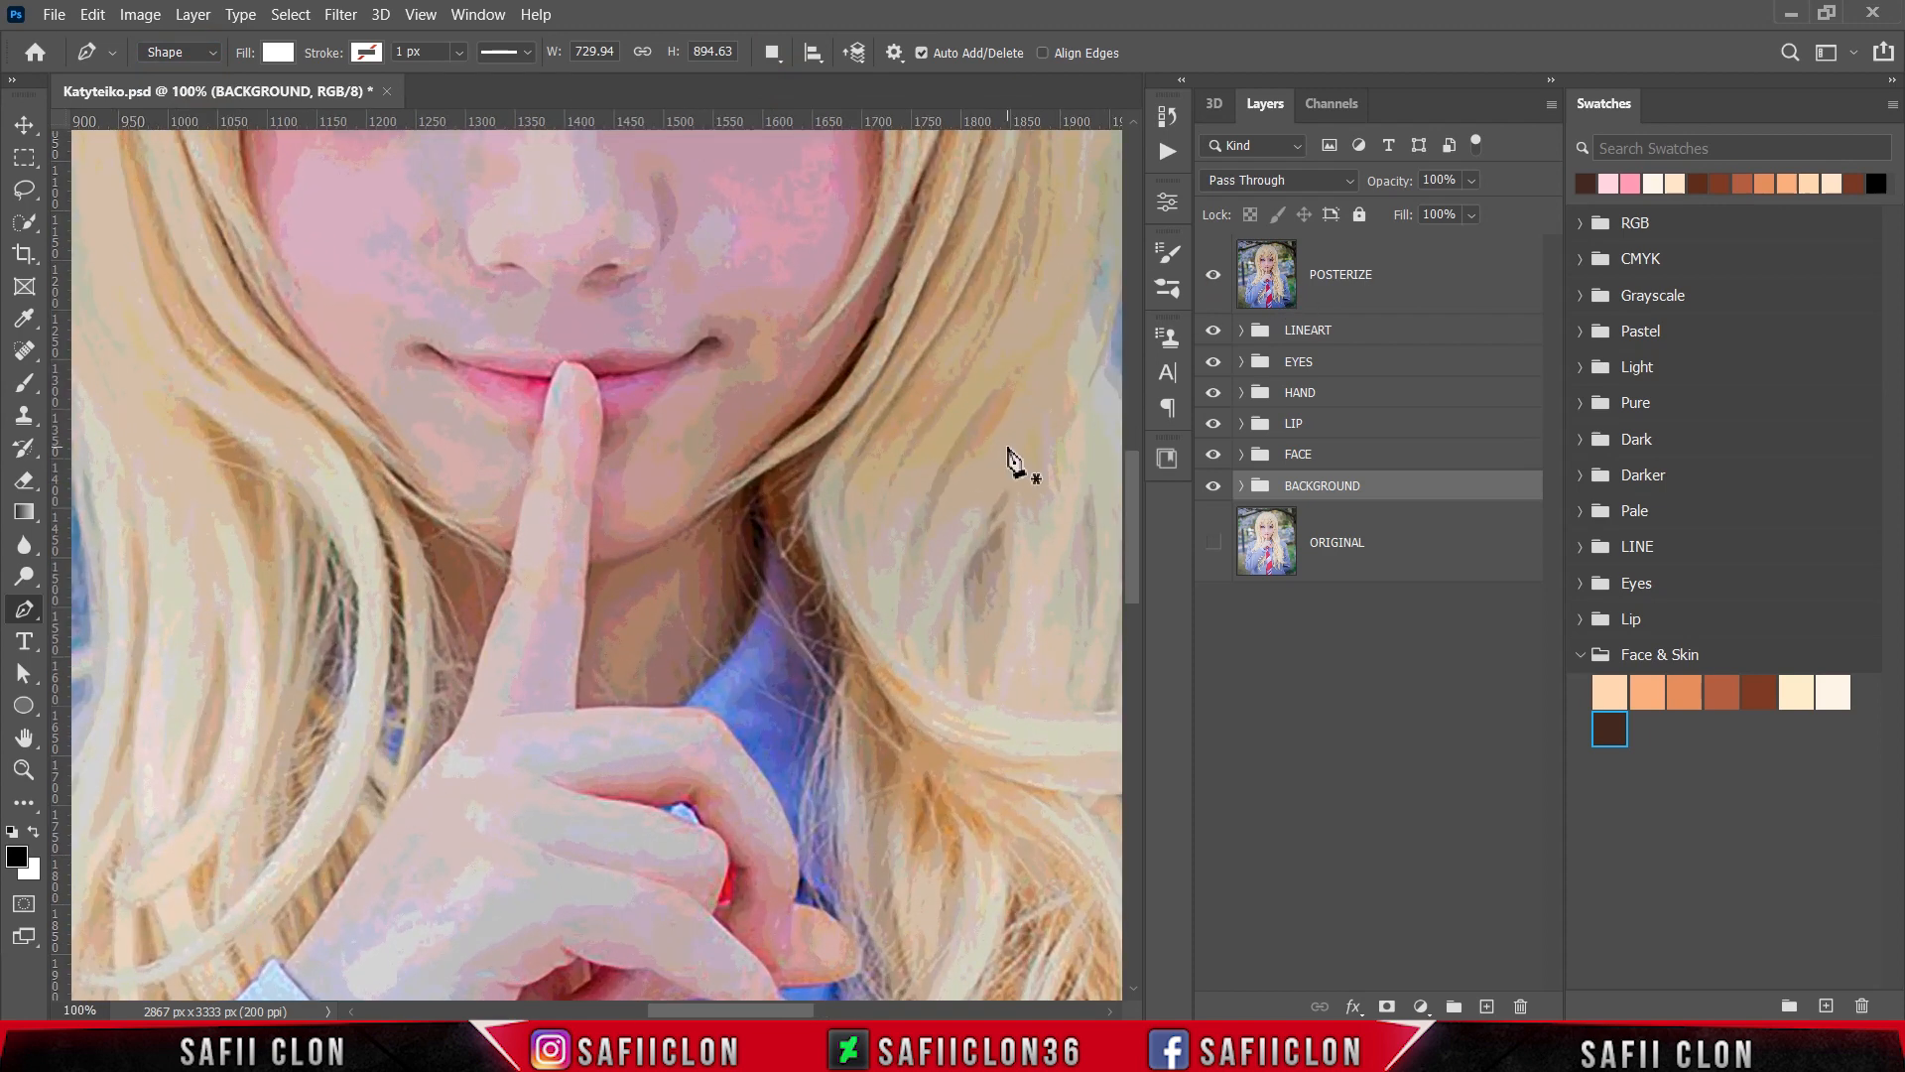
pyautogui.click(680, 707)
pyautogui.click(1211, 285)
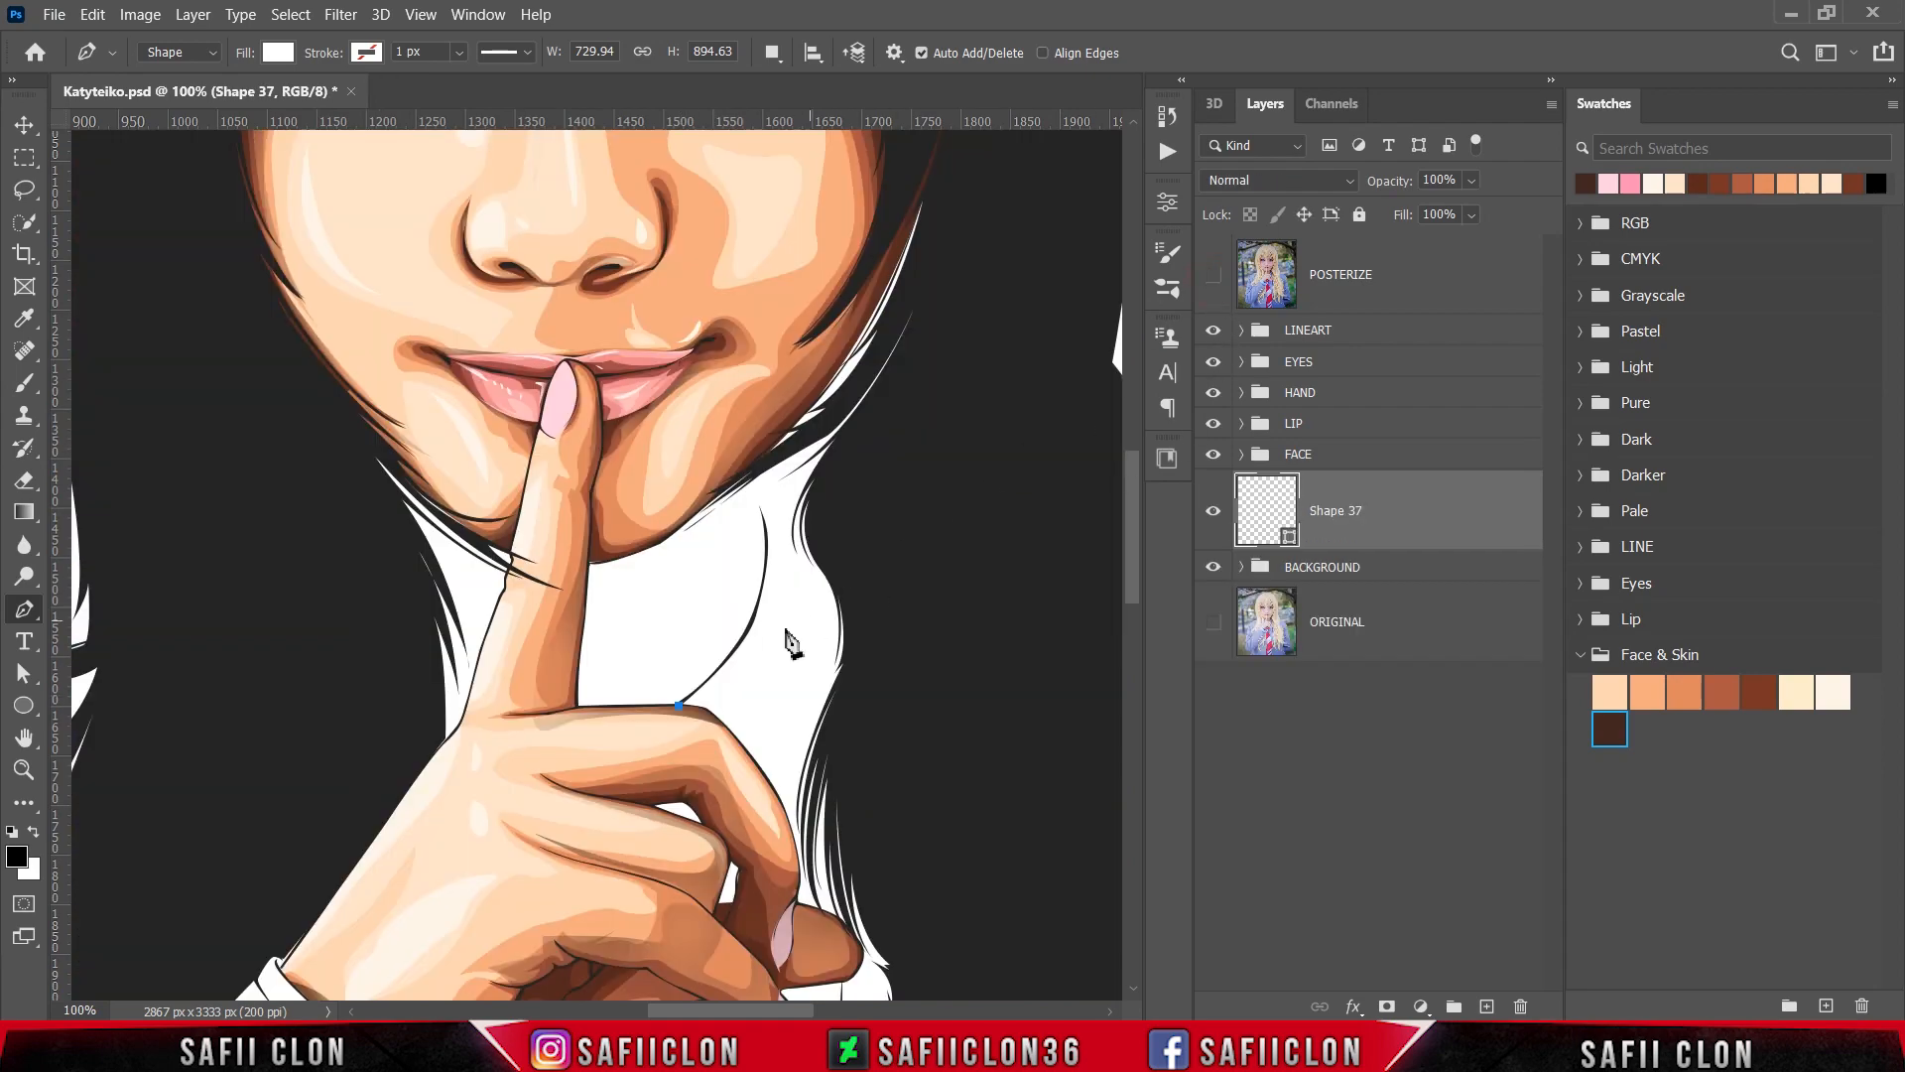
pyautogui.click(744, 633)
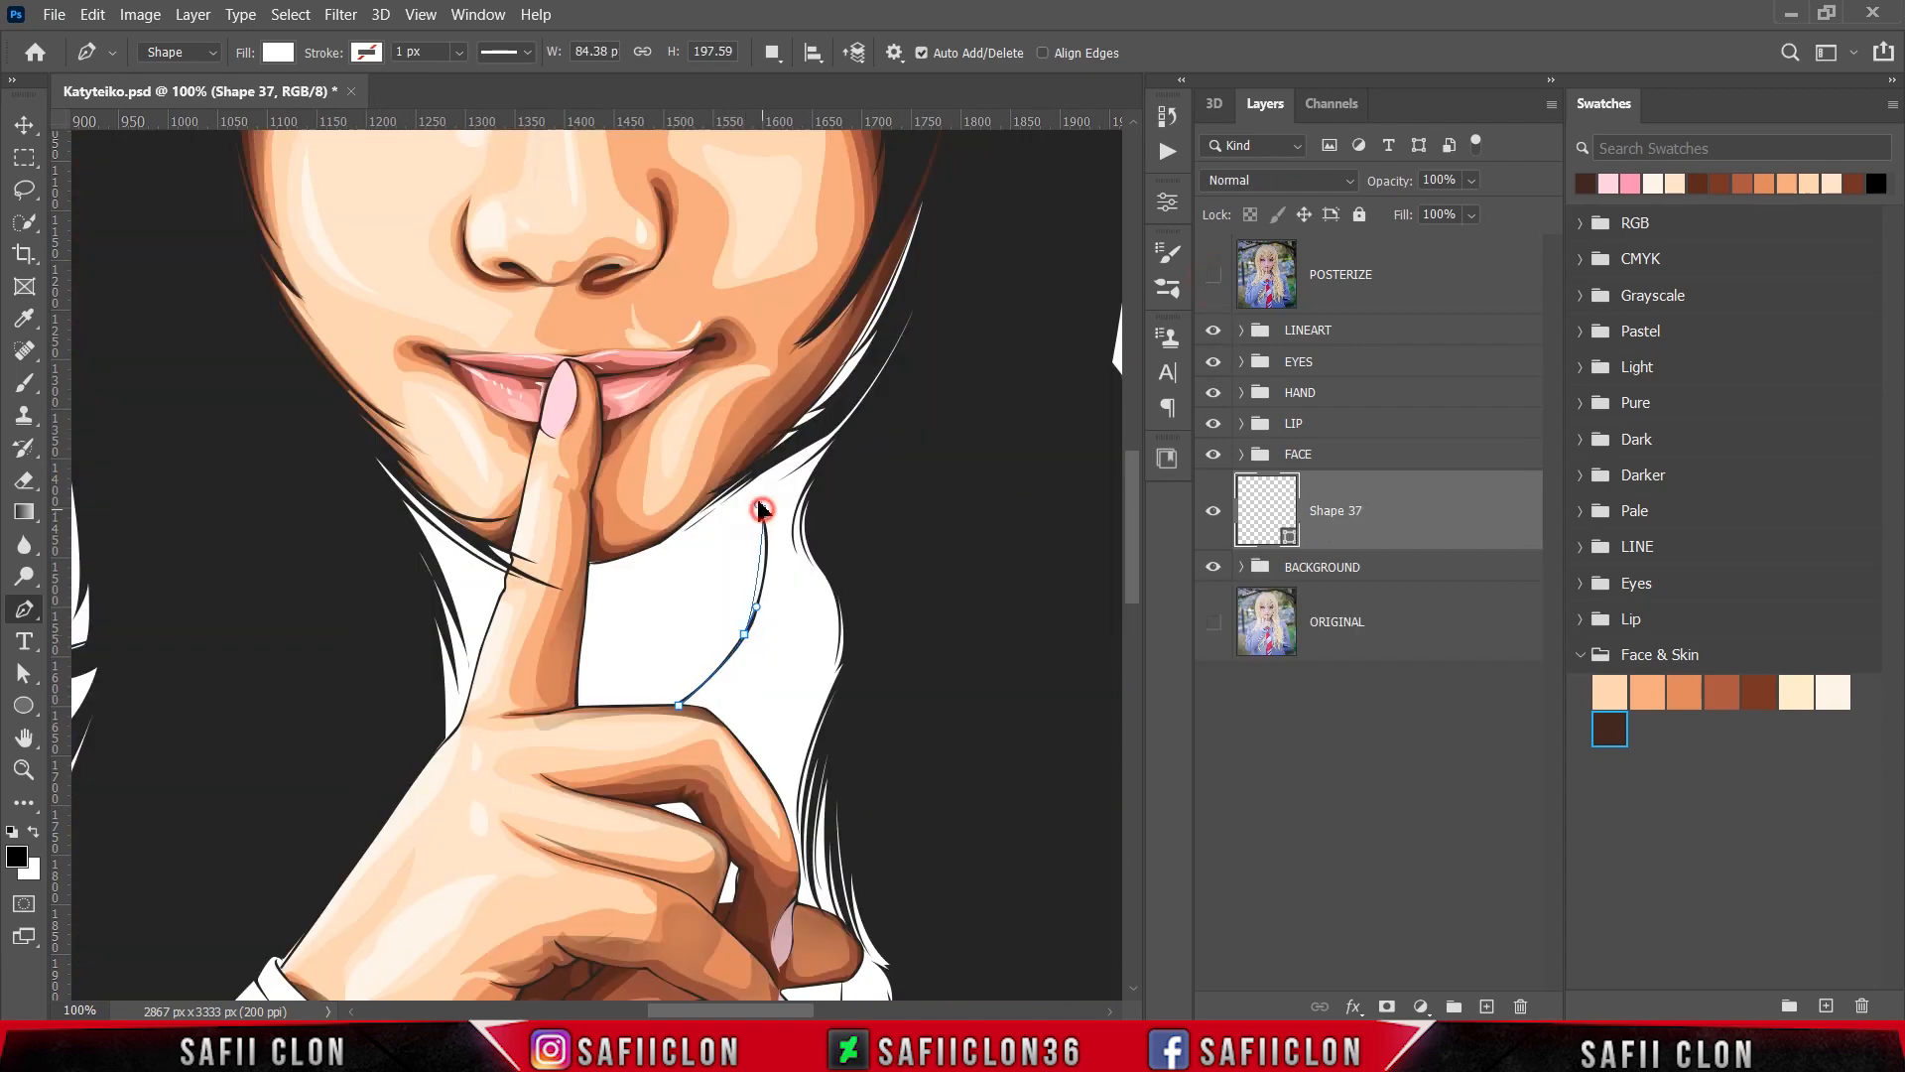
pyautogui.moveTo(763, 509); pyautogui.dragTo(750, 453)
# Step: Continue the neck outline across the chin and finger over the POSTERIZE photo, into the hair on the opposite side
pyautogui.click(1215, 281)
pyautogui.click(726, 461)
pyautogui.click(579, 482)
pyautogui.click(397, 493)
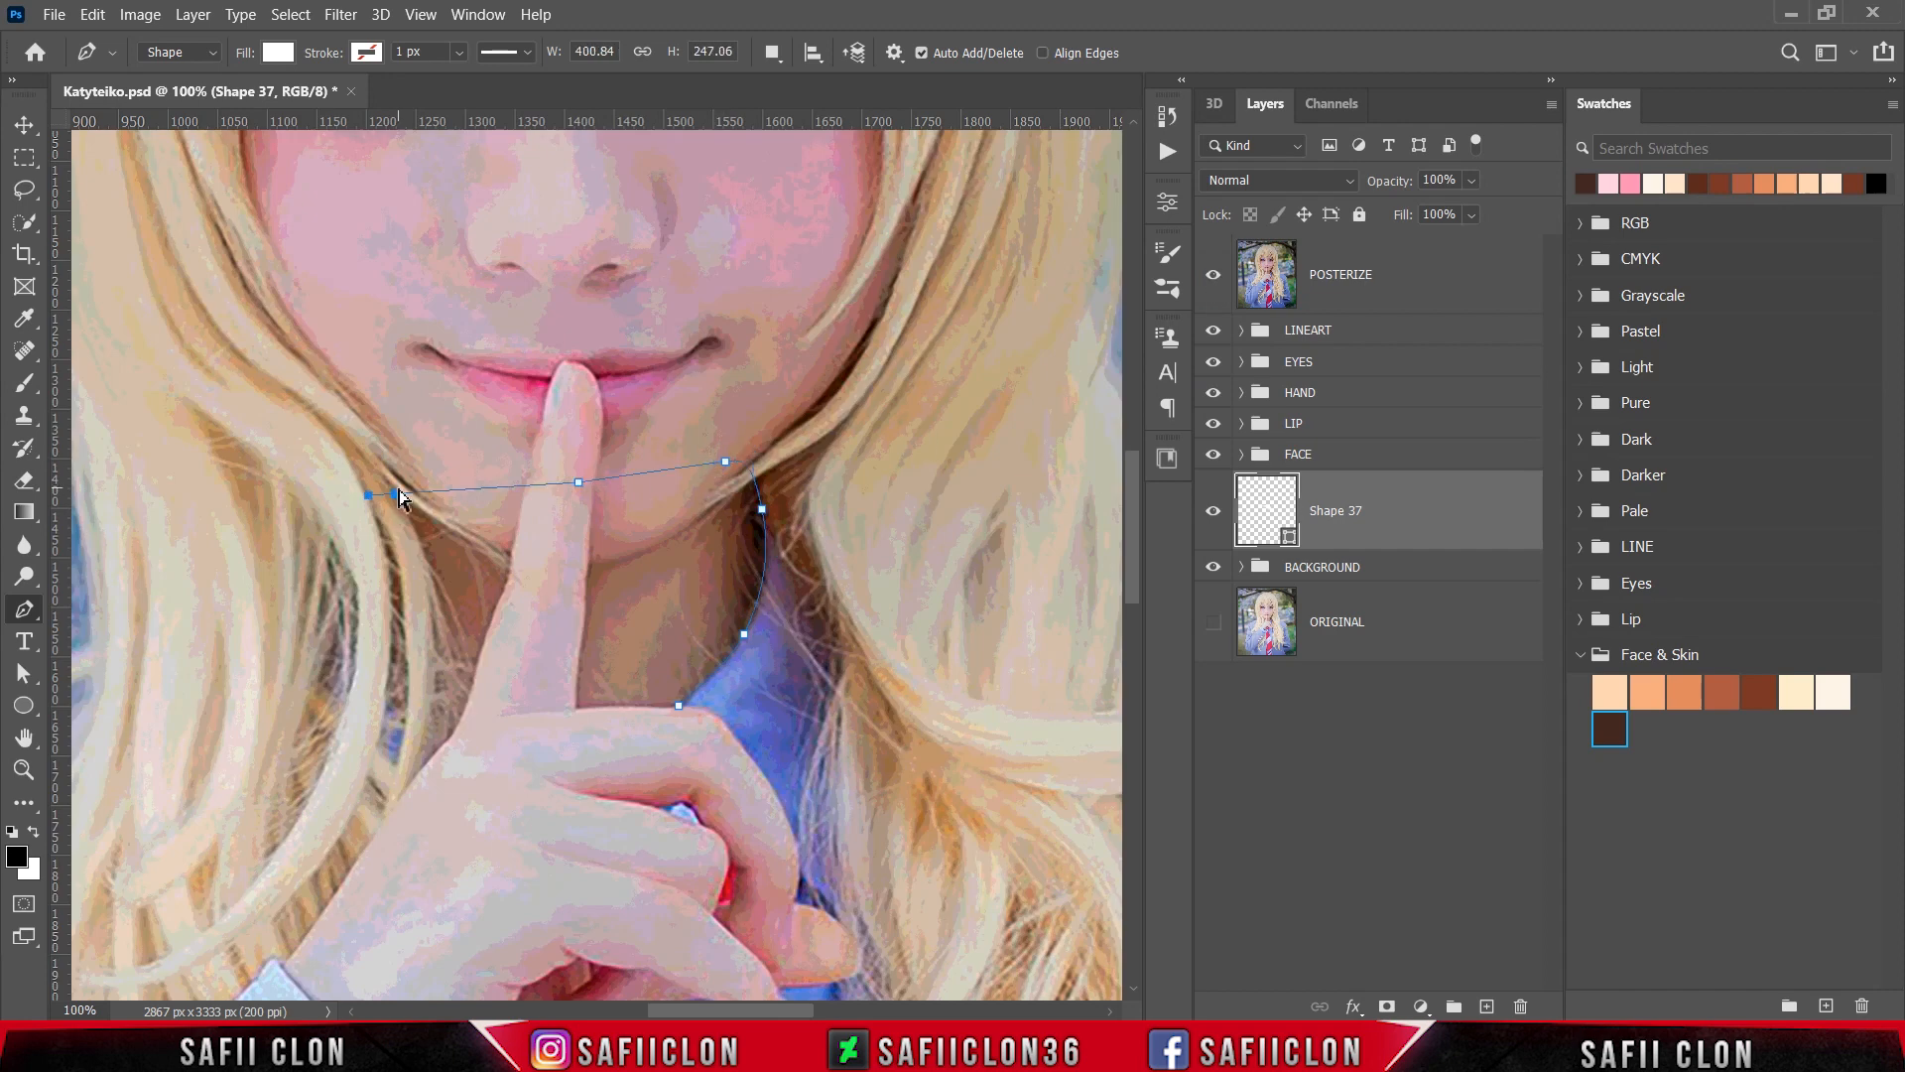
pyautogui.hotkey('ctrl', 'z')
pyautogui.click(388, 434)
pyautogui.click(335, 427)
pyautogui.click(339, 475)
pyautogui.click(326, 527)
# Step: Run the neck outline down through the hair and across the hand to close the shape at about 444 by 336 px
pyautogui.click(1213, 275)
pyautogui.moveTo(460, 724); pyautogui.dragTo(467, 761)
pyautogui.click(1212, 274)
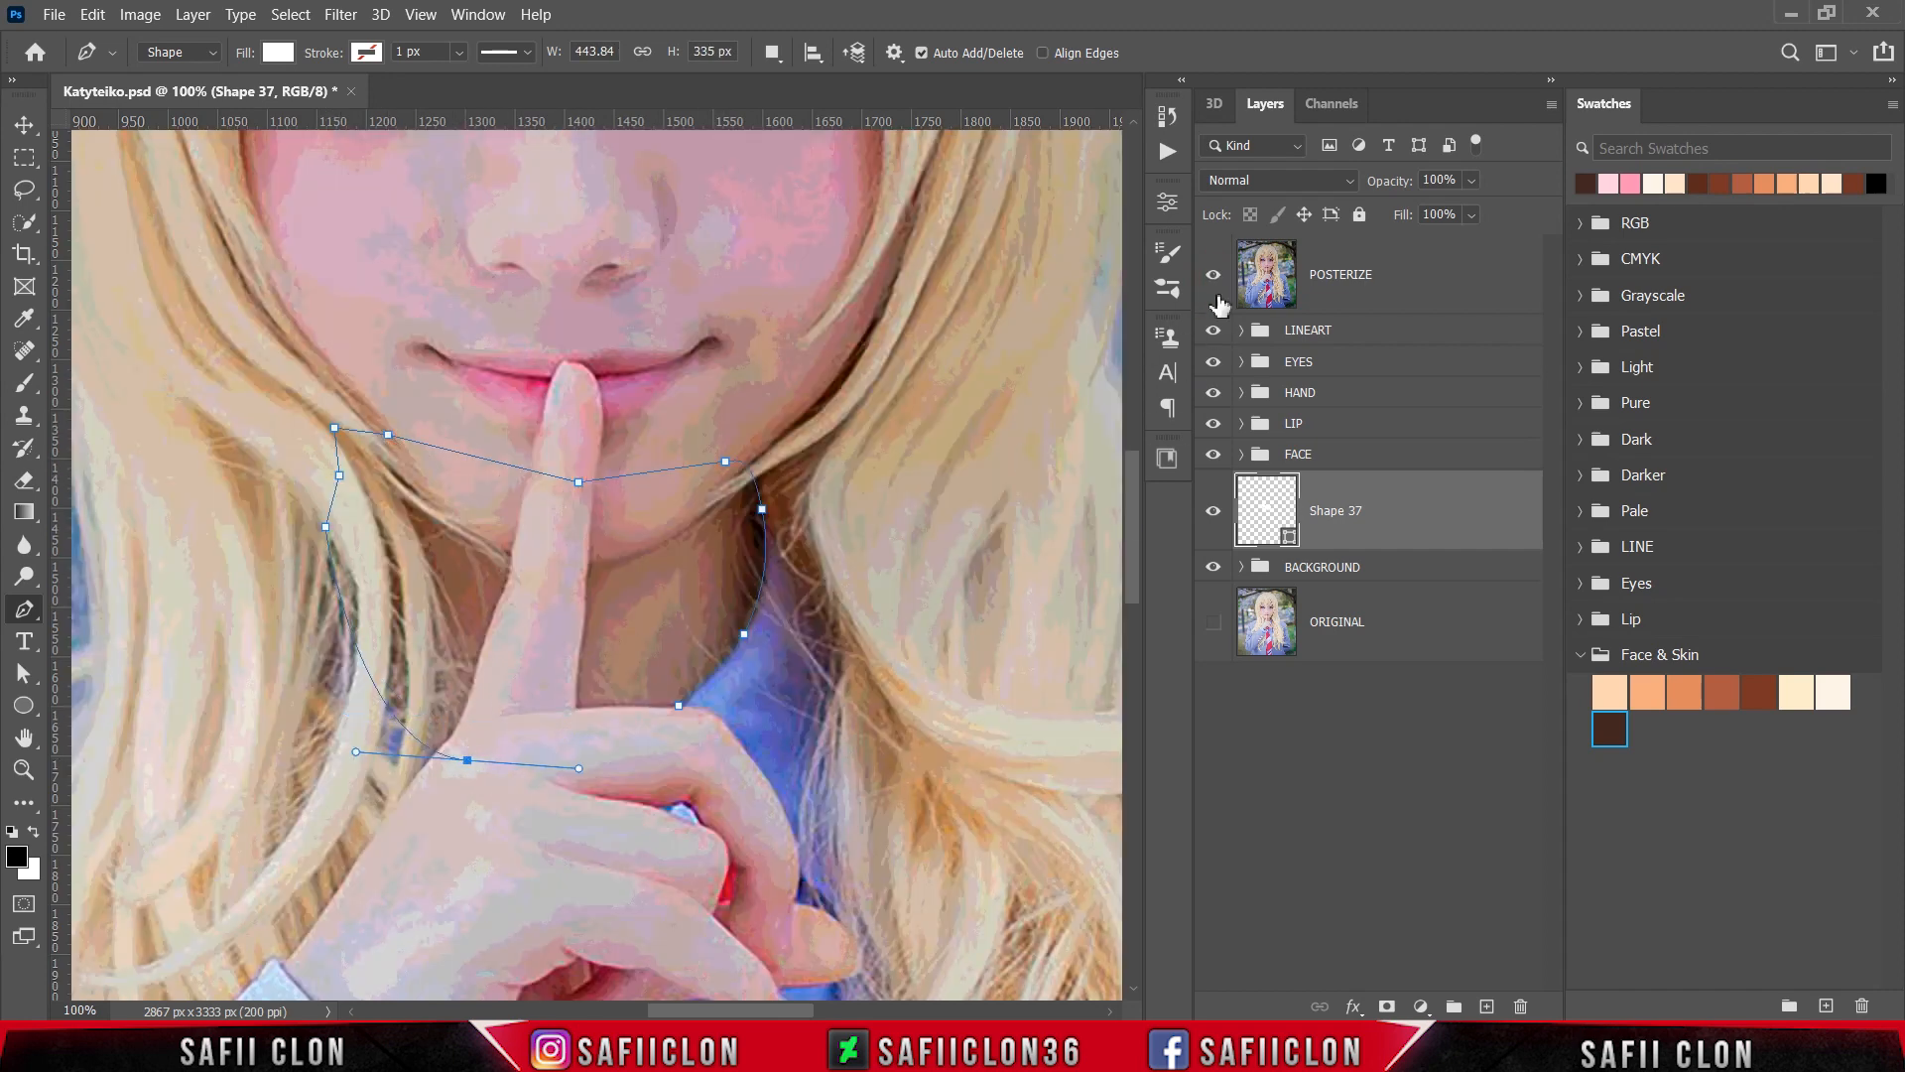
pyautogui.click(1213, 275)
pyautogui.click(679, 705)
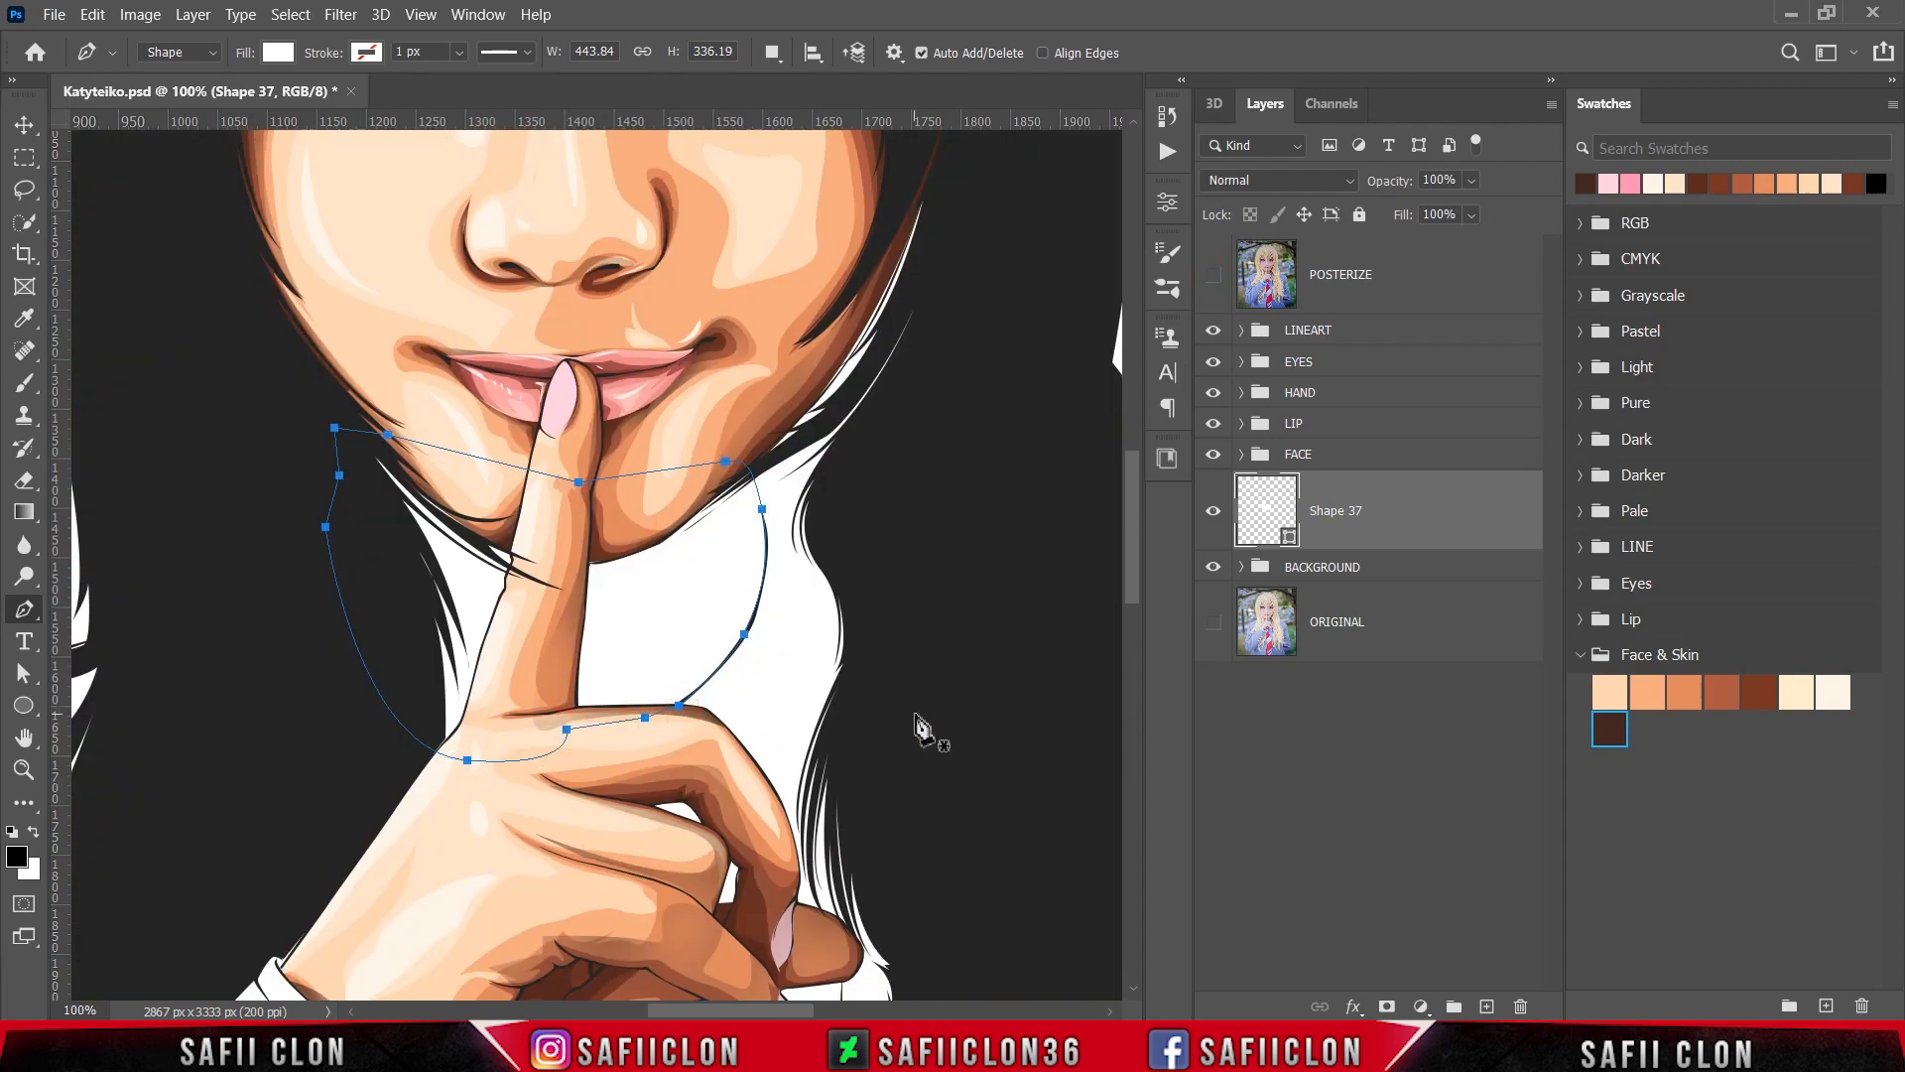
# Step: Fill the neck shape with the light skin swatch fcd6b2 from the Face & Skin group
pyautogui.doubleClick(1290, 540)
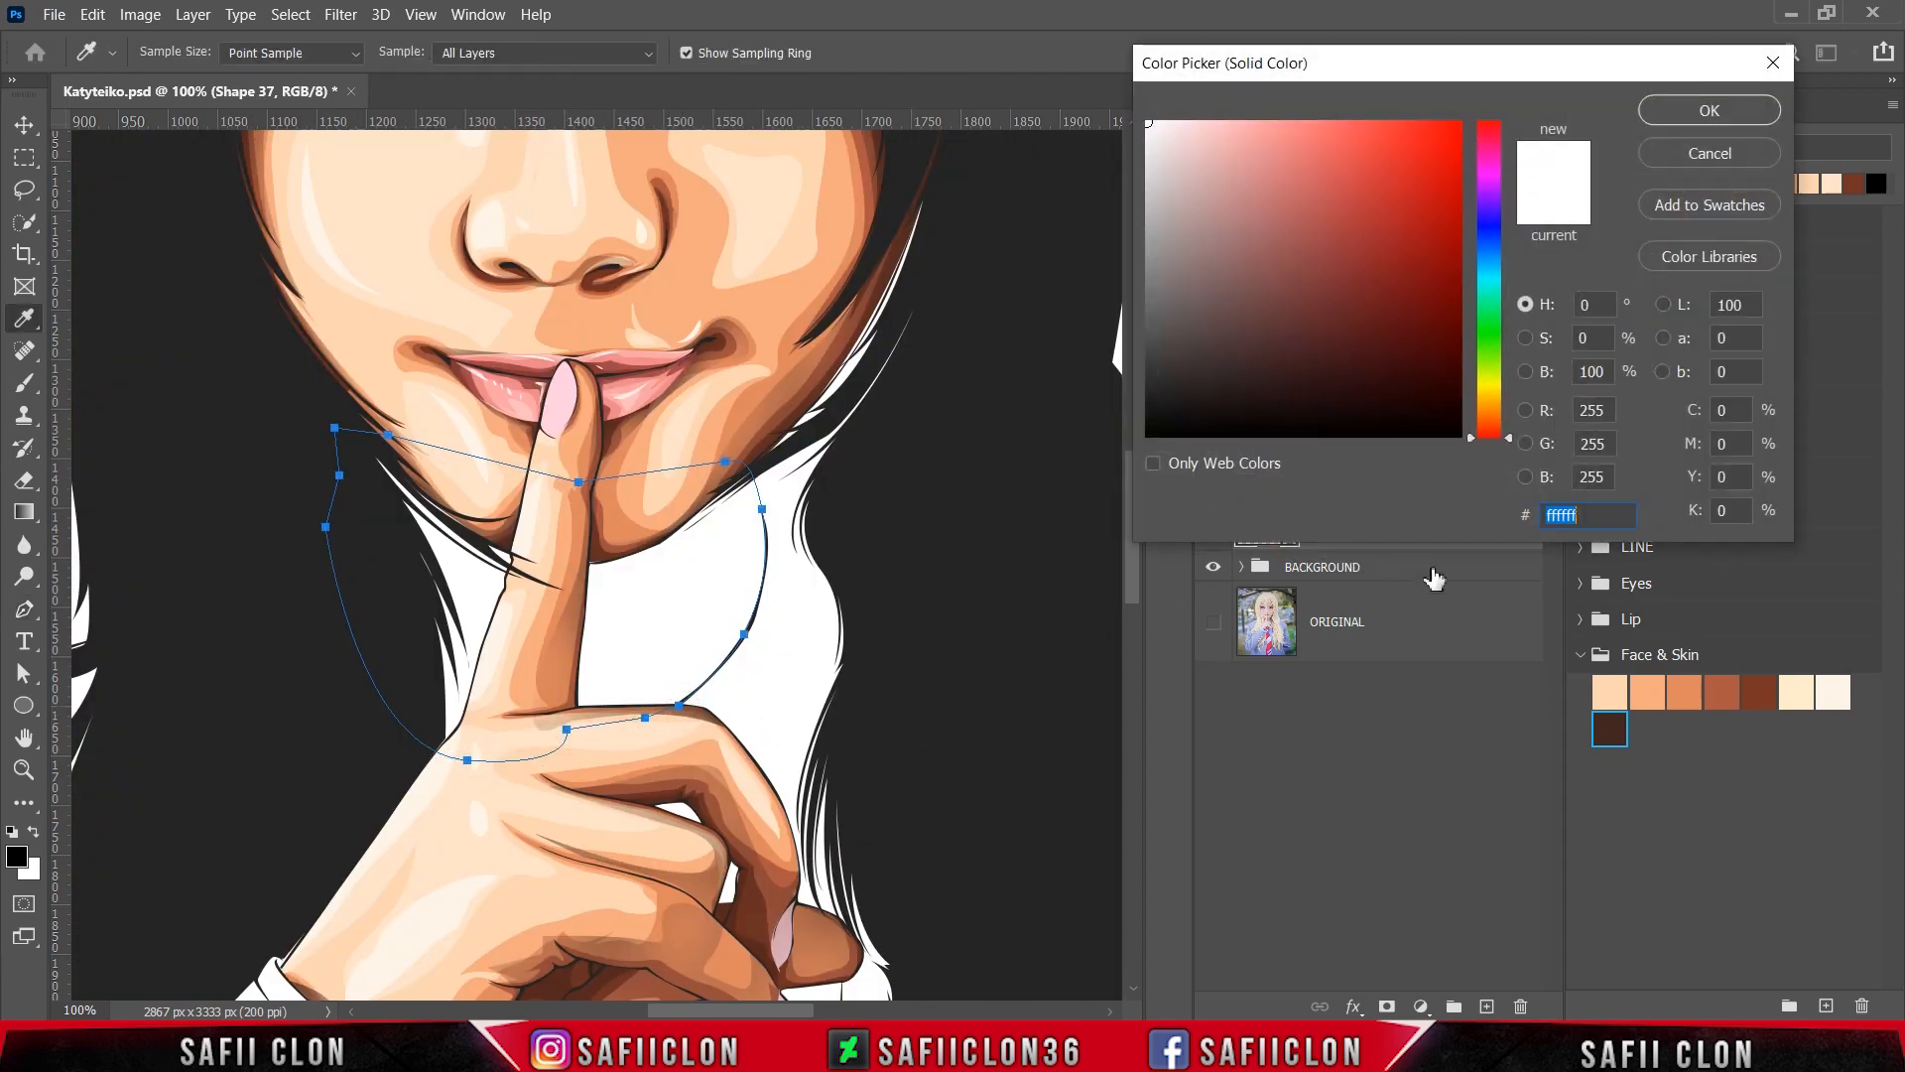
pyautogui.click(1618, 687)
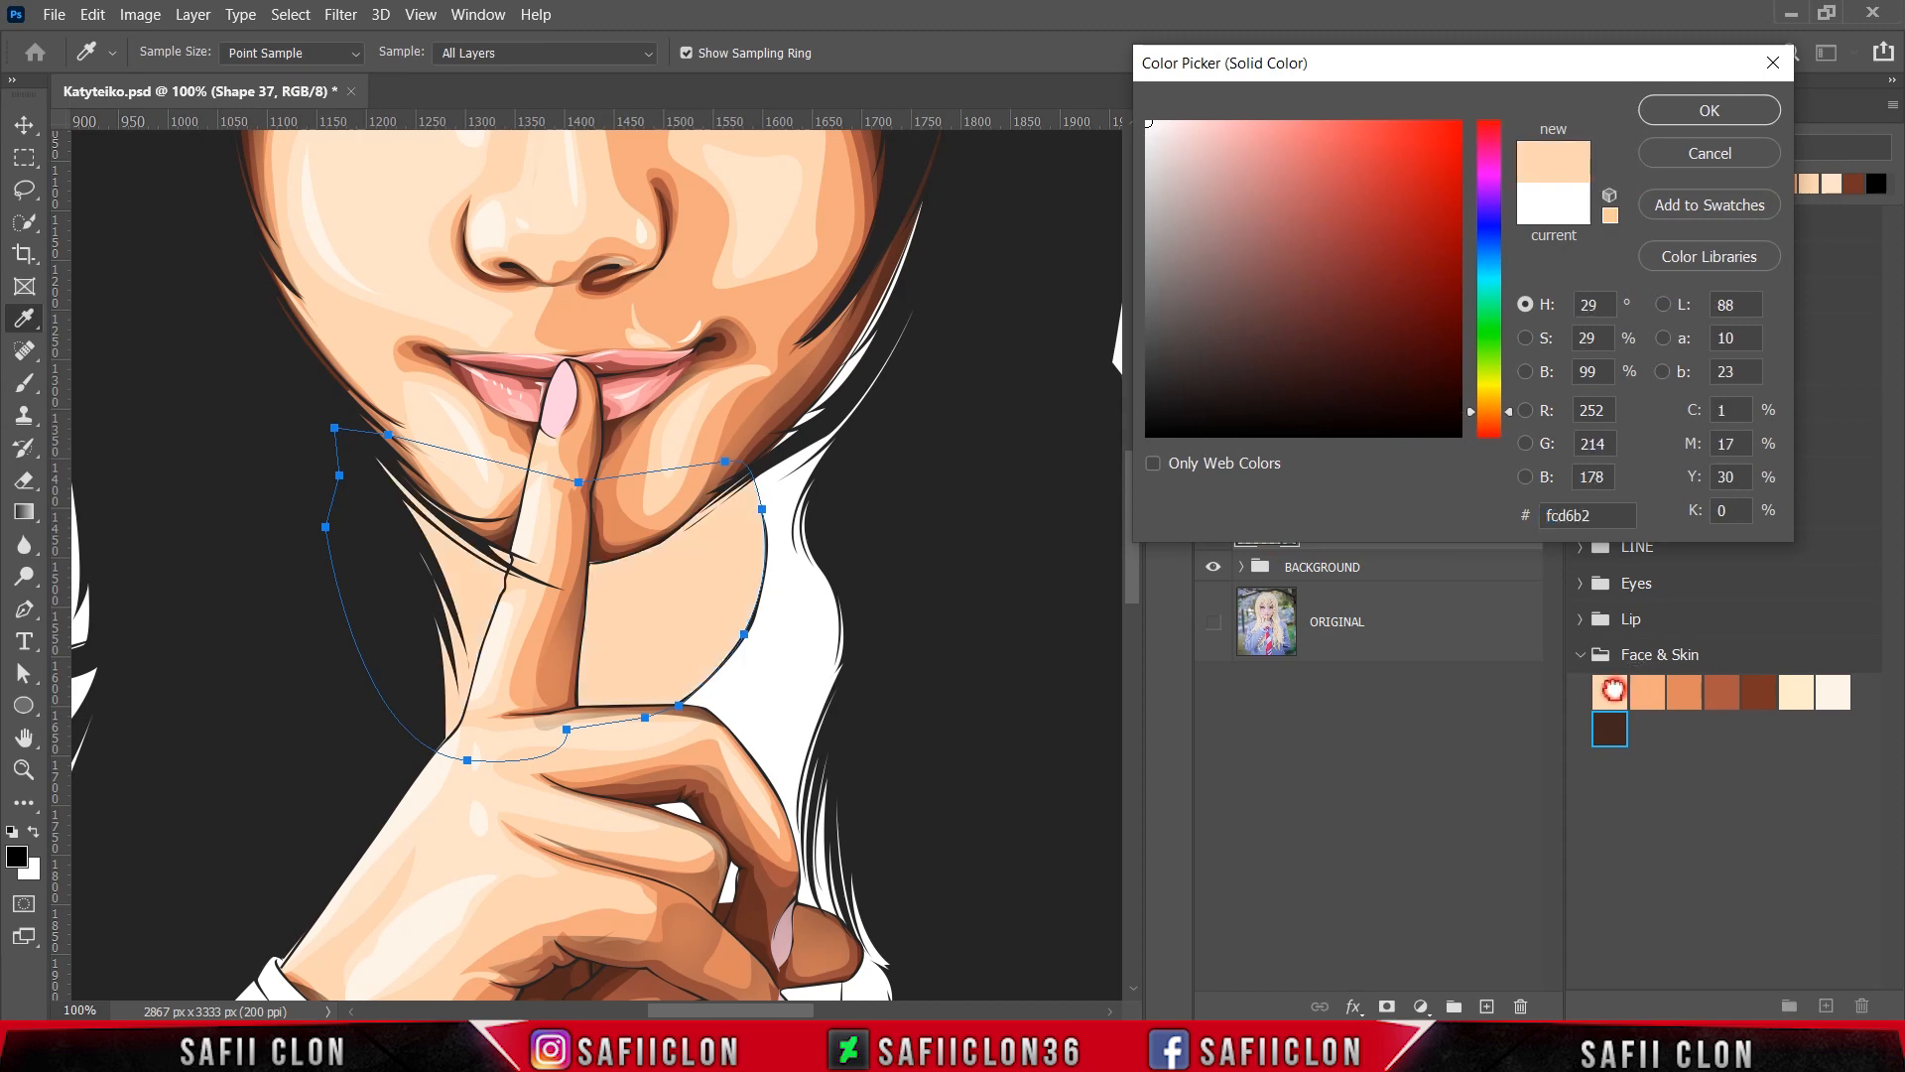
pyautogui.click(1684, 117)
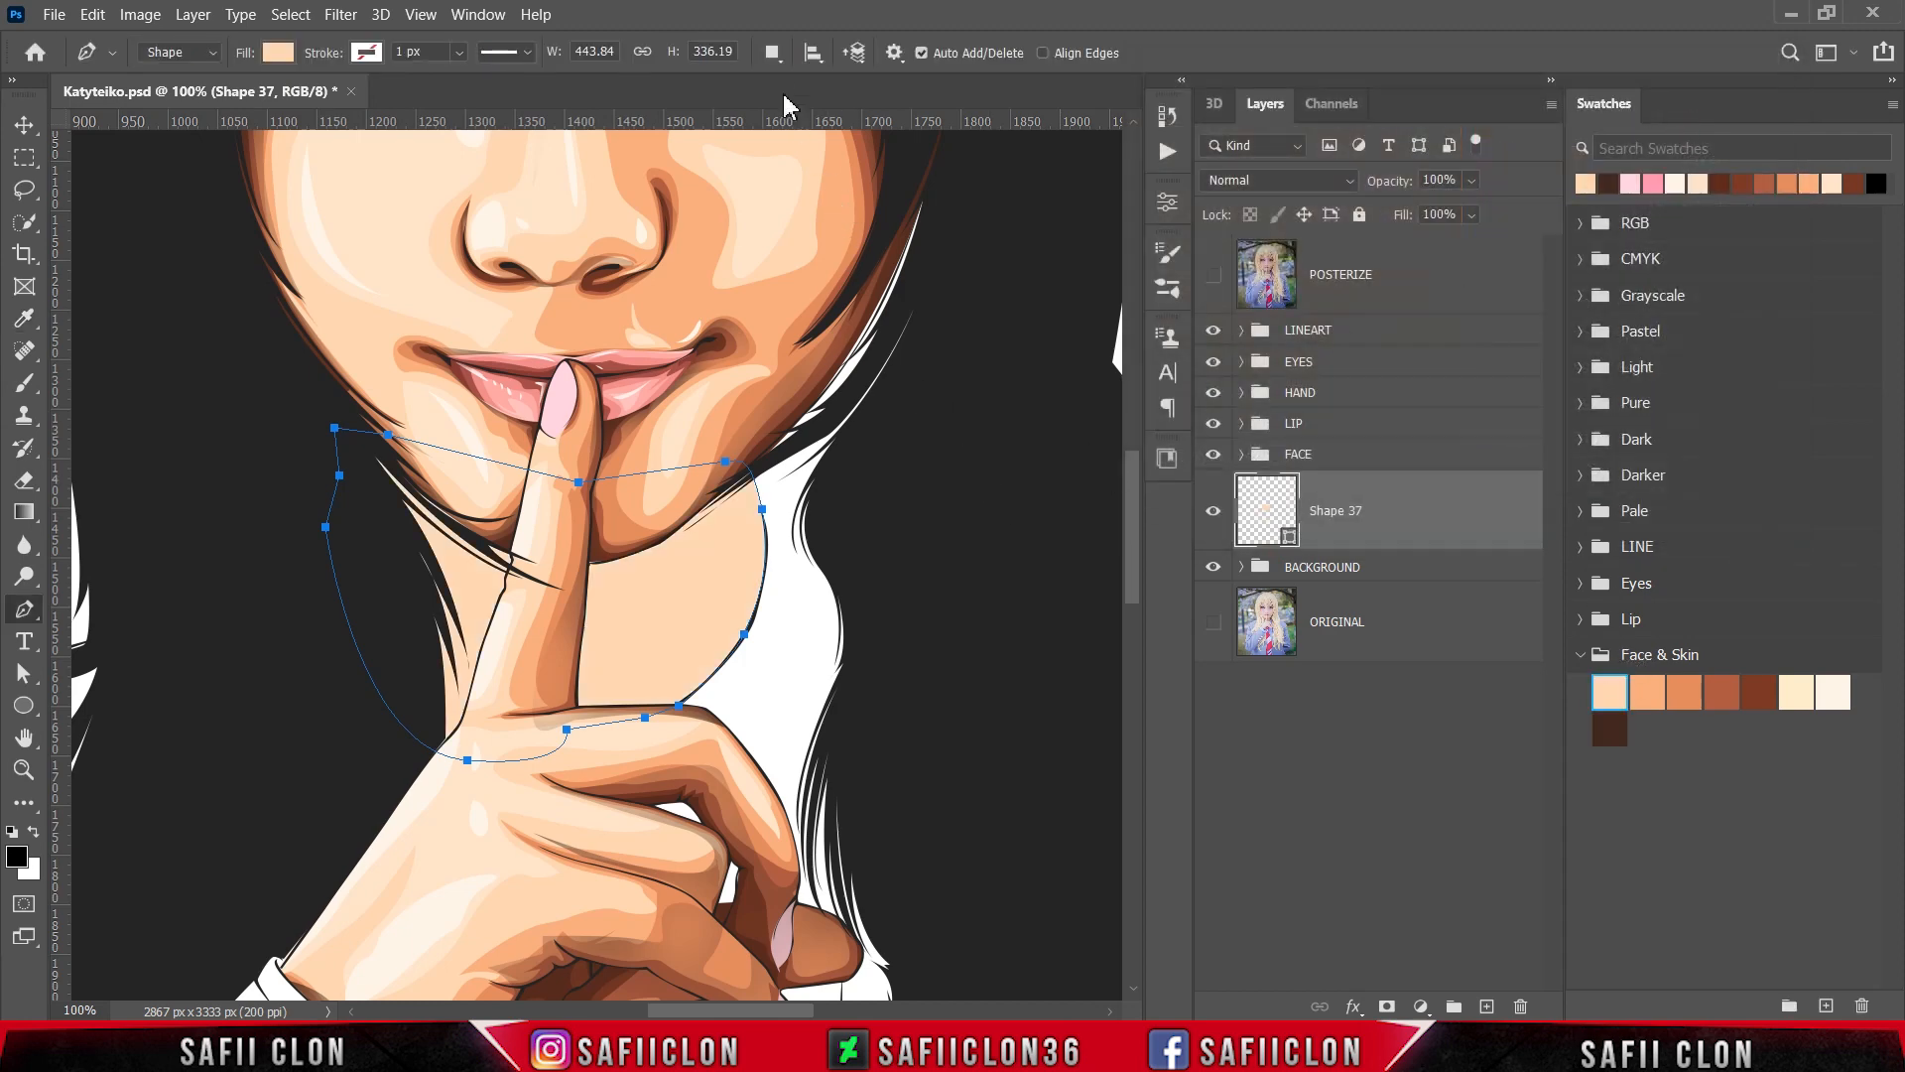
# Step: Start a neck shadow shape on a new layer over the POSTERIZE photo, tracing around the lit patch beside the index finger
pyautogui.click(773, 53)
pyautogui.click(801, 84)
pyautogui.click(1212, 279)
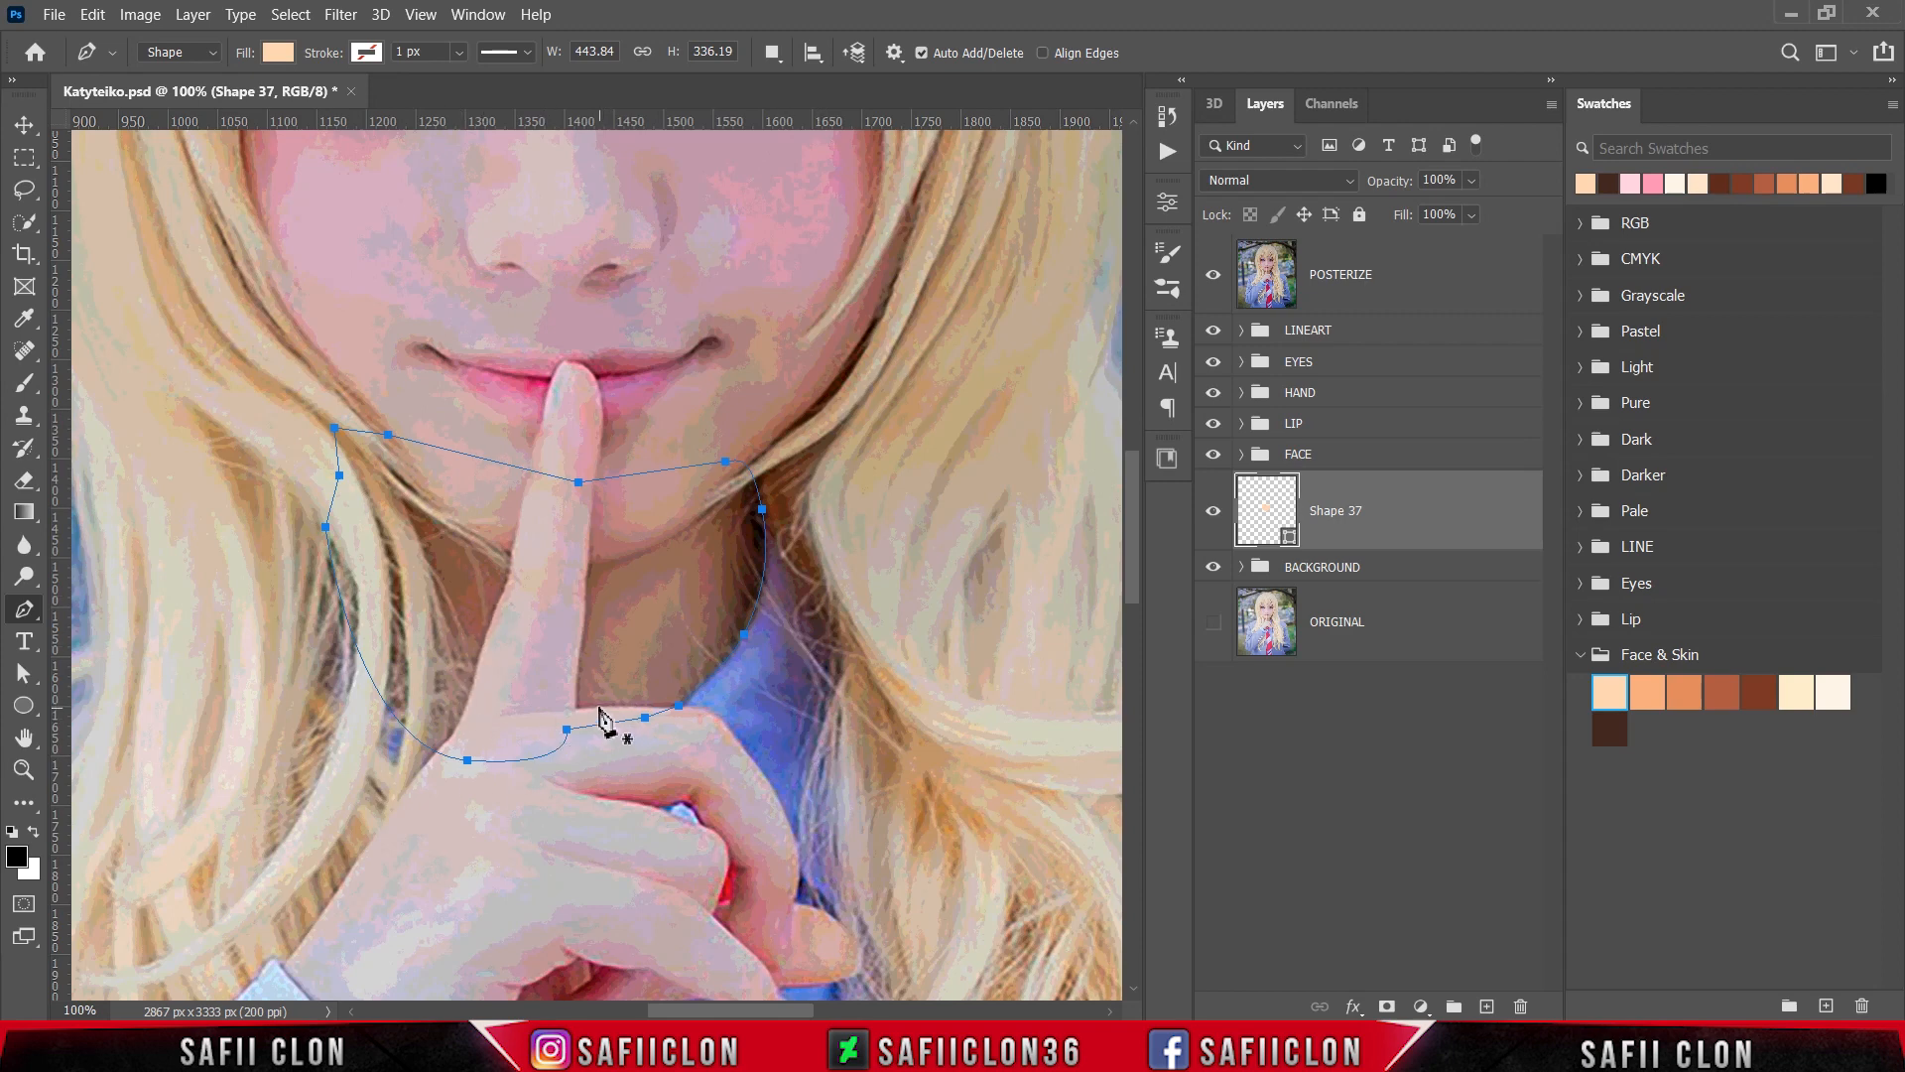
pyautogui.click(590, 707)
pyautogui.click(589, 705)
pyautogui.click(583, 667)
pyautogui.click(590, 643)
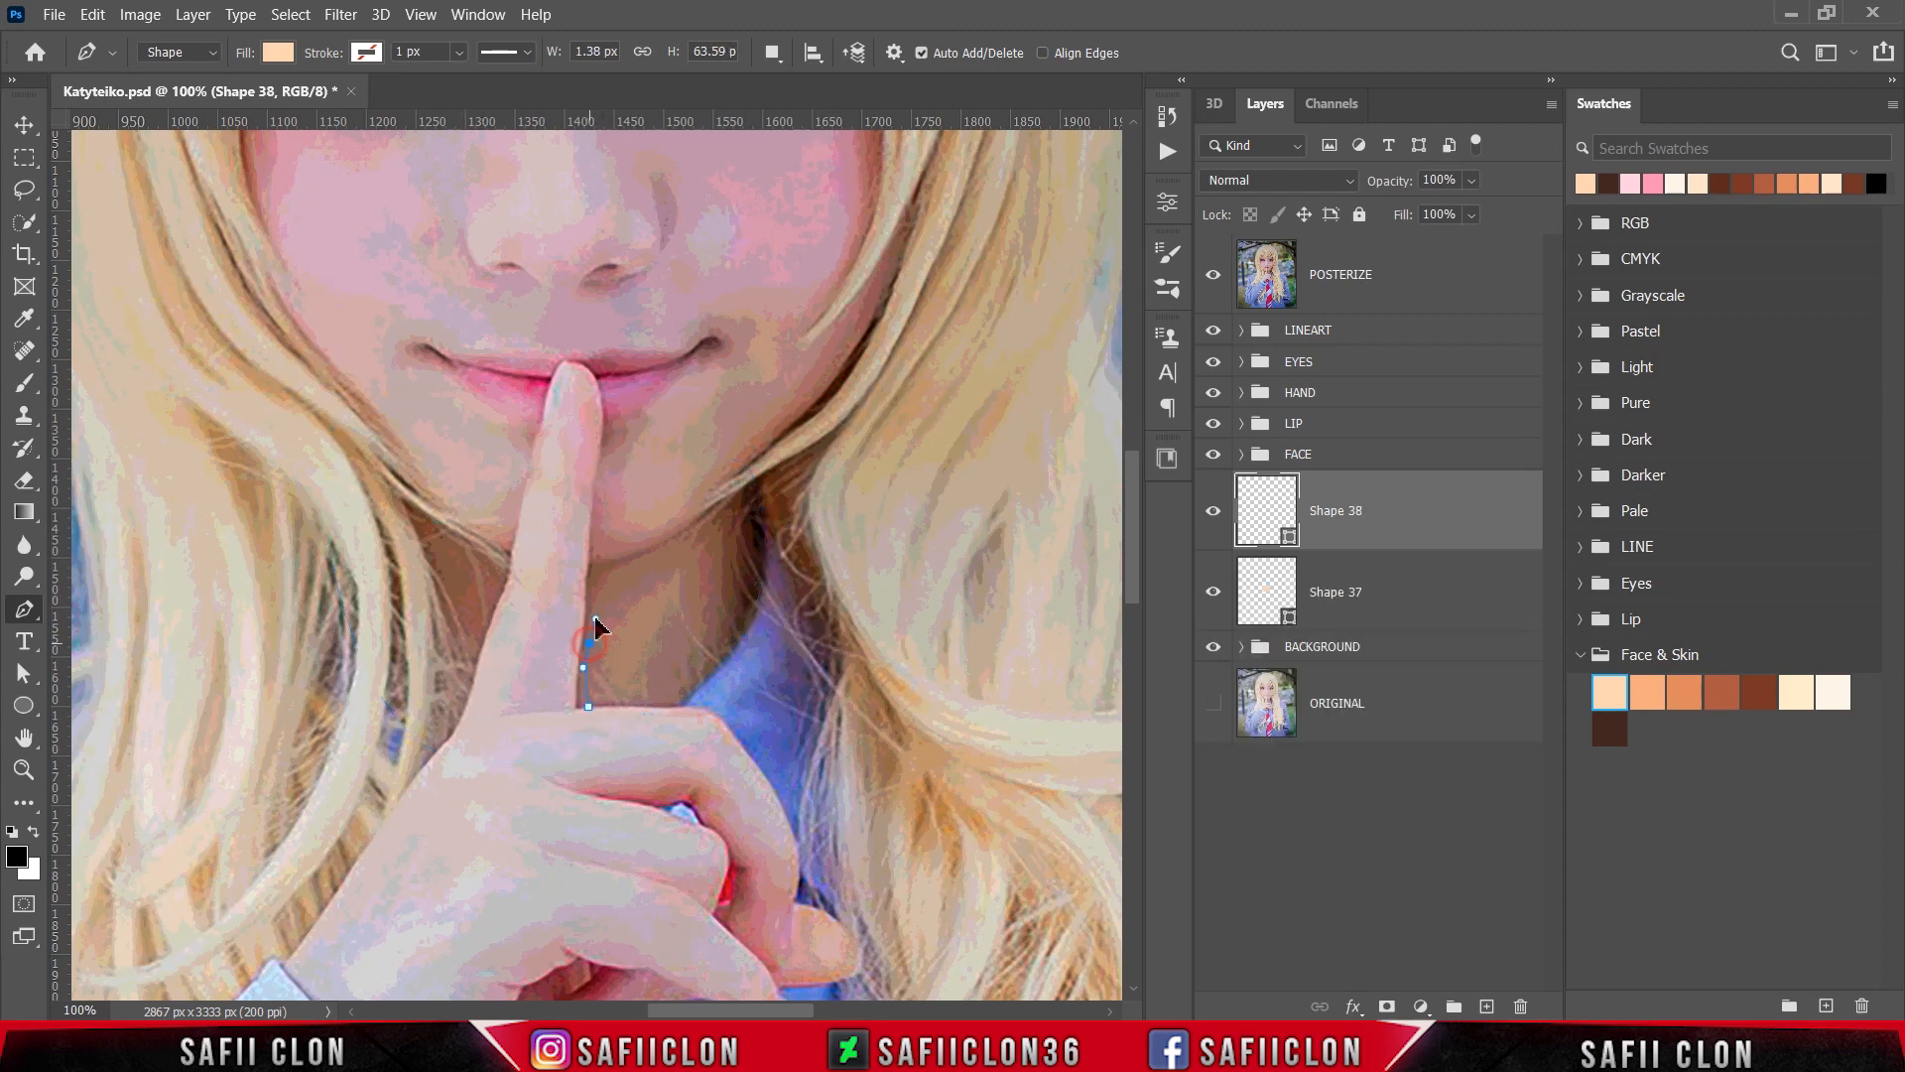
pyautogui.moveTo(591, 644); pyautogui.dragTo(598, 640)
pyautogui.moveTo(660, 572); pyautogui.dragTo(694, 551)
pyautogui.click(689, 590)
pyautogui.click(635, 698)
pyautogui.moveTo(683, 717); pyautogui.dragTo(729, 717)
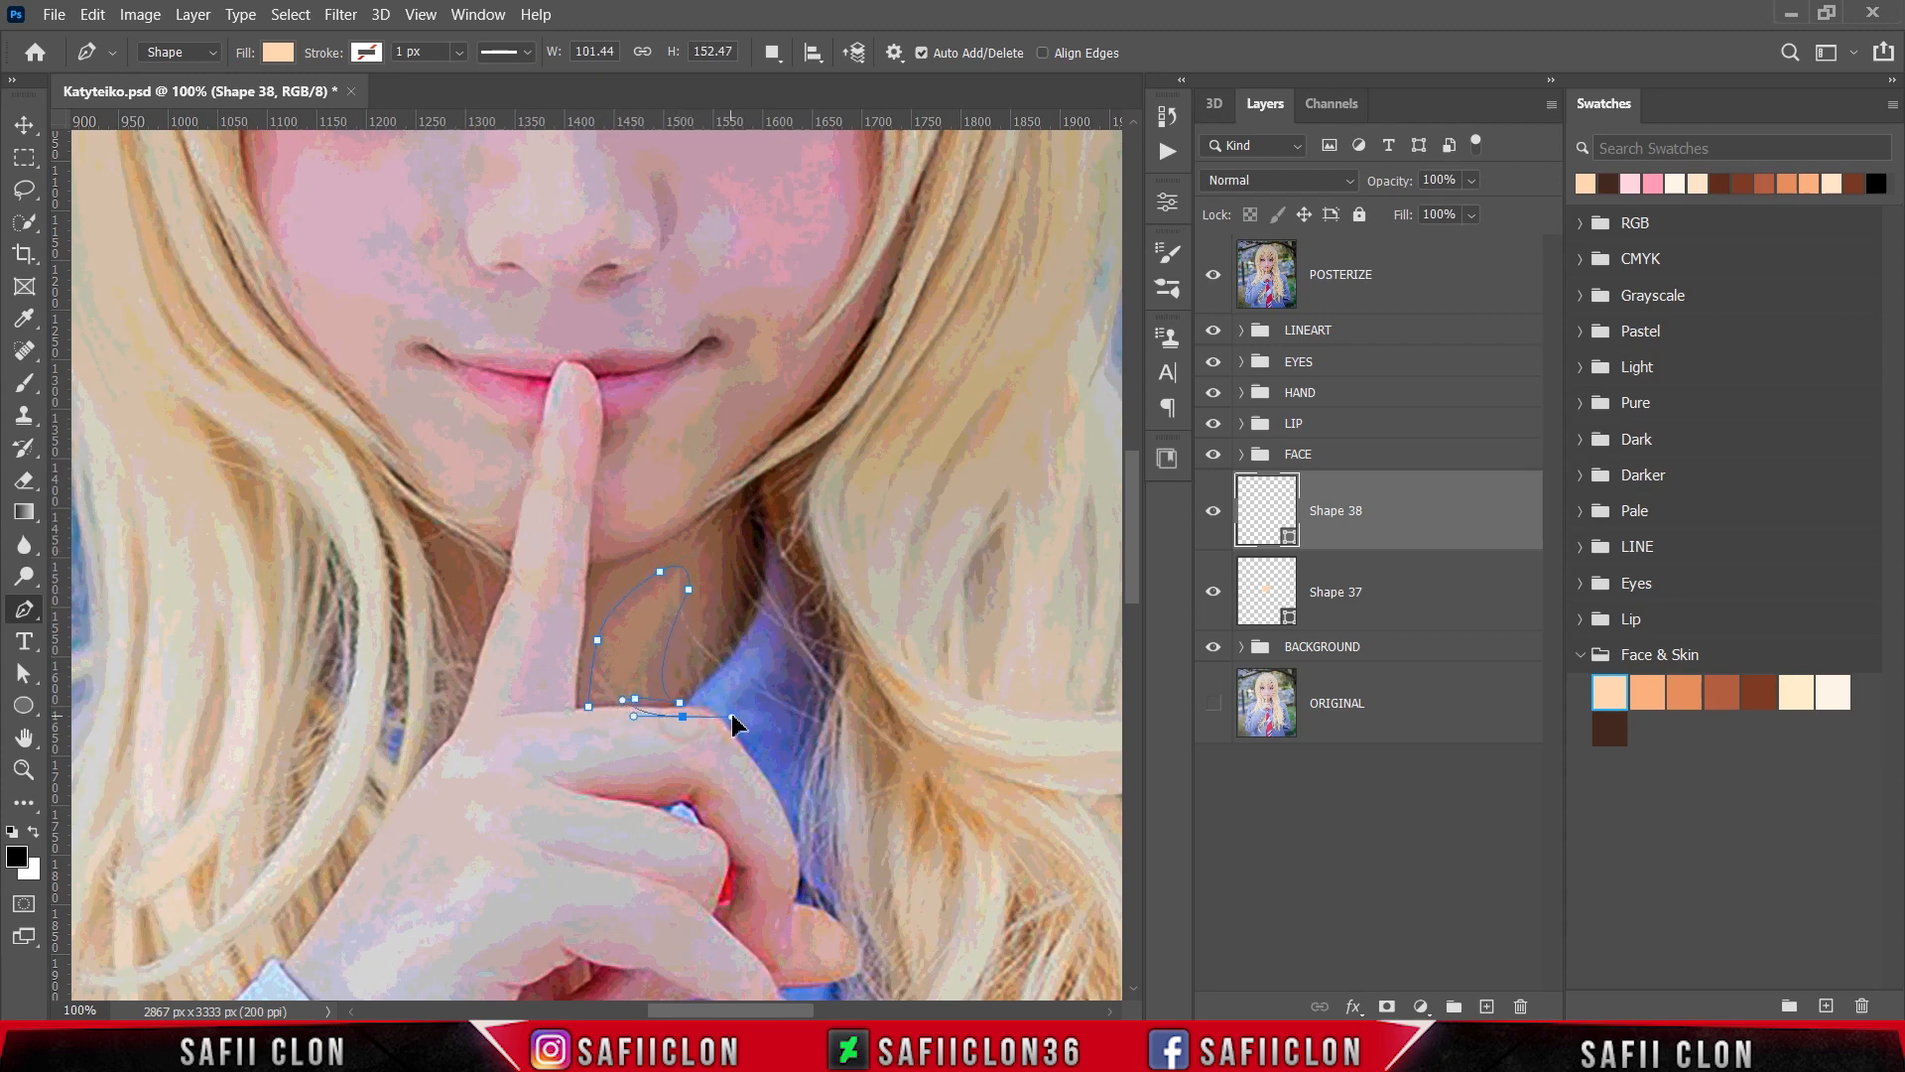
# Step: Extend the shadow outline up outside the neck's edge and across the chin and finger toward the opposite jaw
pyautogui.click(771, 651)
pyautogui.moveTo(809, 567); pyautogui.dragTo(810, 542)
pyautogui.click(797, 508)
pyautogui.click(755, 463)
pyautogui.click(706, 437)
pyautogui.click(604, 465)
pyautogui.click(425, 456)
# Step: Loop the shadow outline around through the hair beside the jaw and down toward the back of the hand
pyautogui.moveTo(366, 421); pyautogui.dragTo(338, 421)
pyautogui.moveTo(289, 439); pyautogui.dragTo(245, 575)
pyautogui.click(240, 580)
pyautogui.moveTo(255, 655); pyautogui.dragTo(375, 771)
pyautogui.click(322, 723)
pyautogui.click(393, 779)
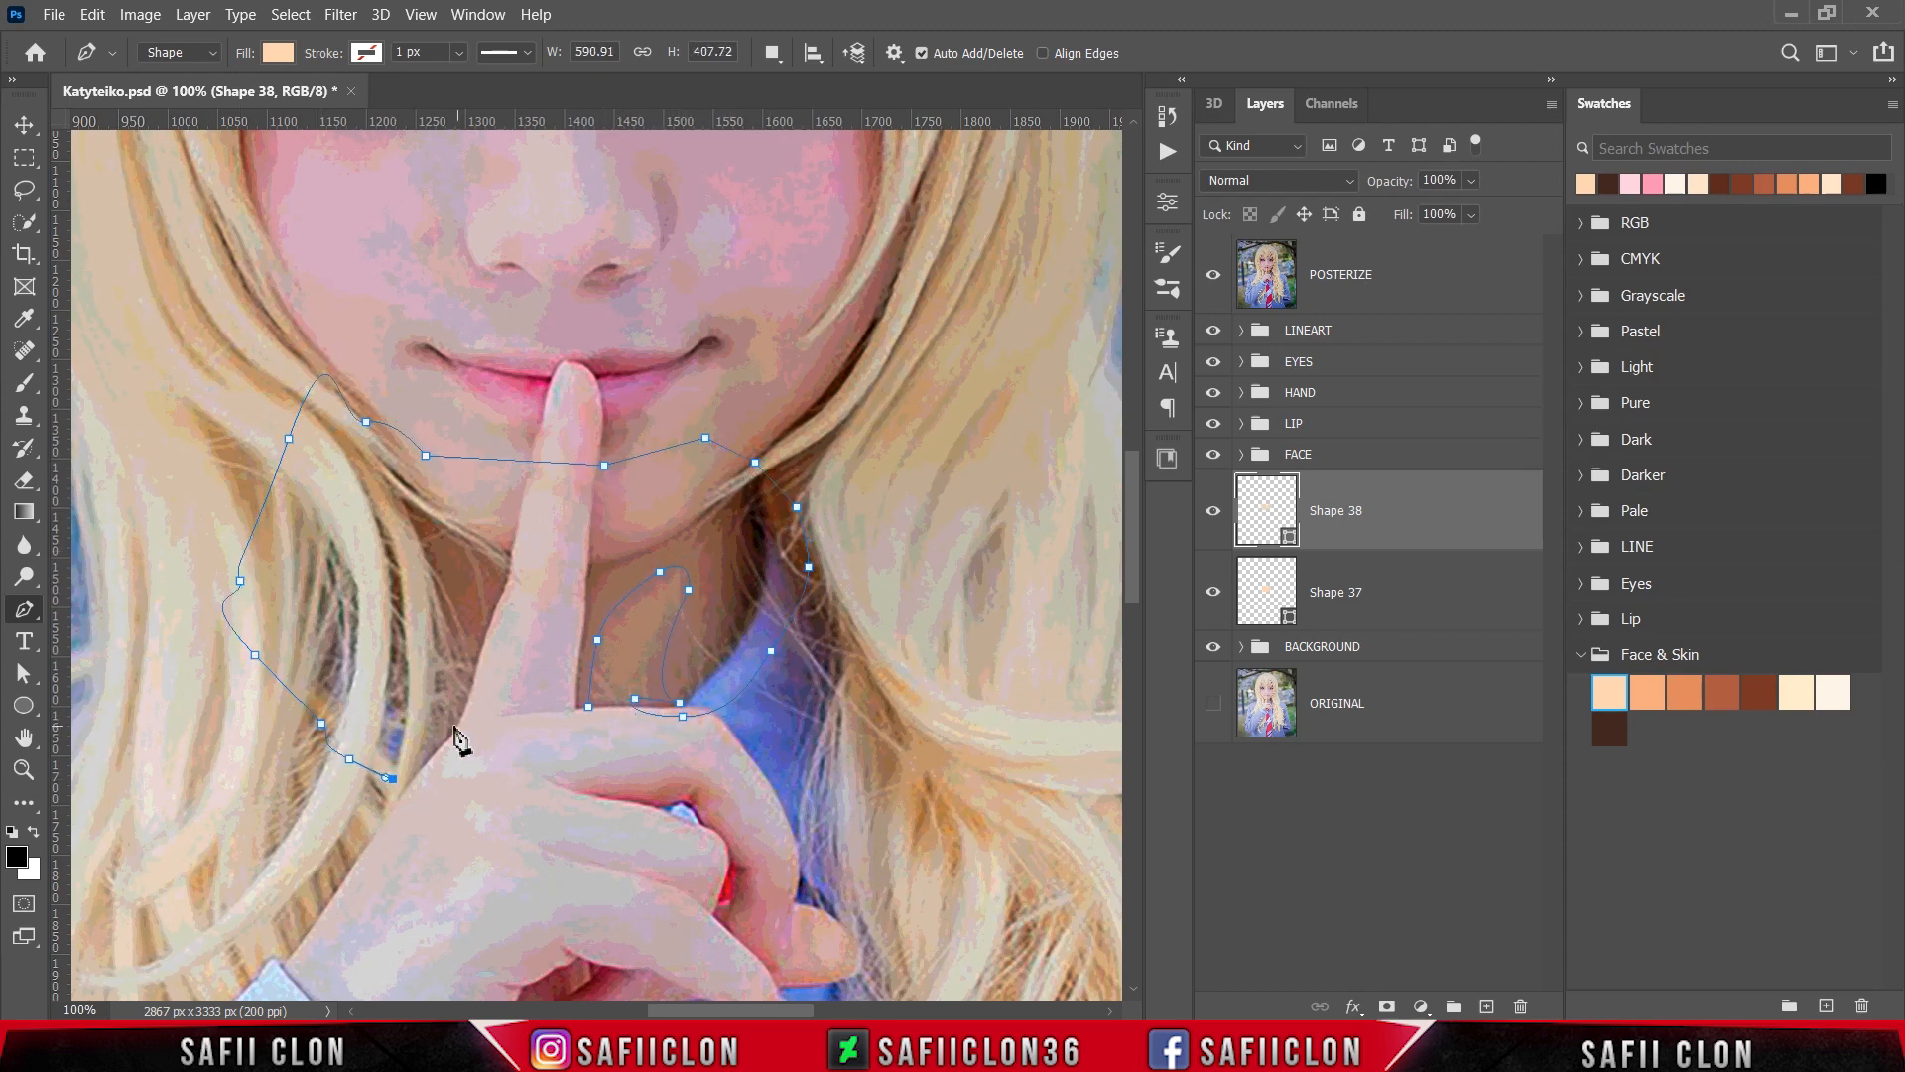
# Step: Trace the shadow edge between hair and finger, then close the outline across the hand at about 591 by 527 px
pyautogui.moveTo(474, 641); pyautogui.dragTo(510, 616)
pyautogui.moveTo(498, 763); pyautogui.dragTo(503, 771)
pyautogui.moveTo(471, 810); pyautogui.dragTo(452, 822)
pyautogui.moveTo(397, 850); pyautogui.dragTo(342, 850)
pyautogui.click(280, 850)
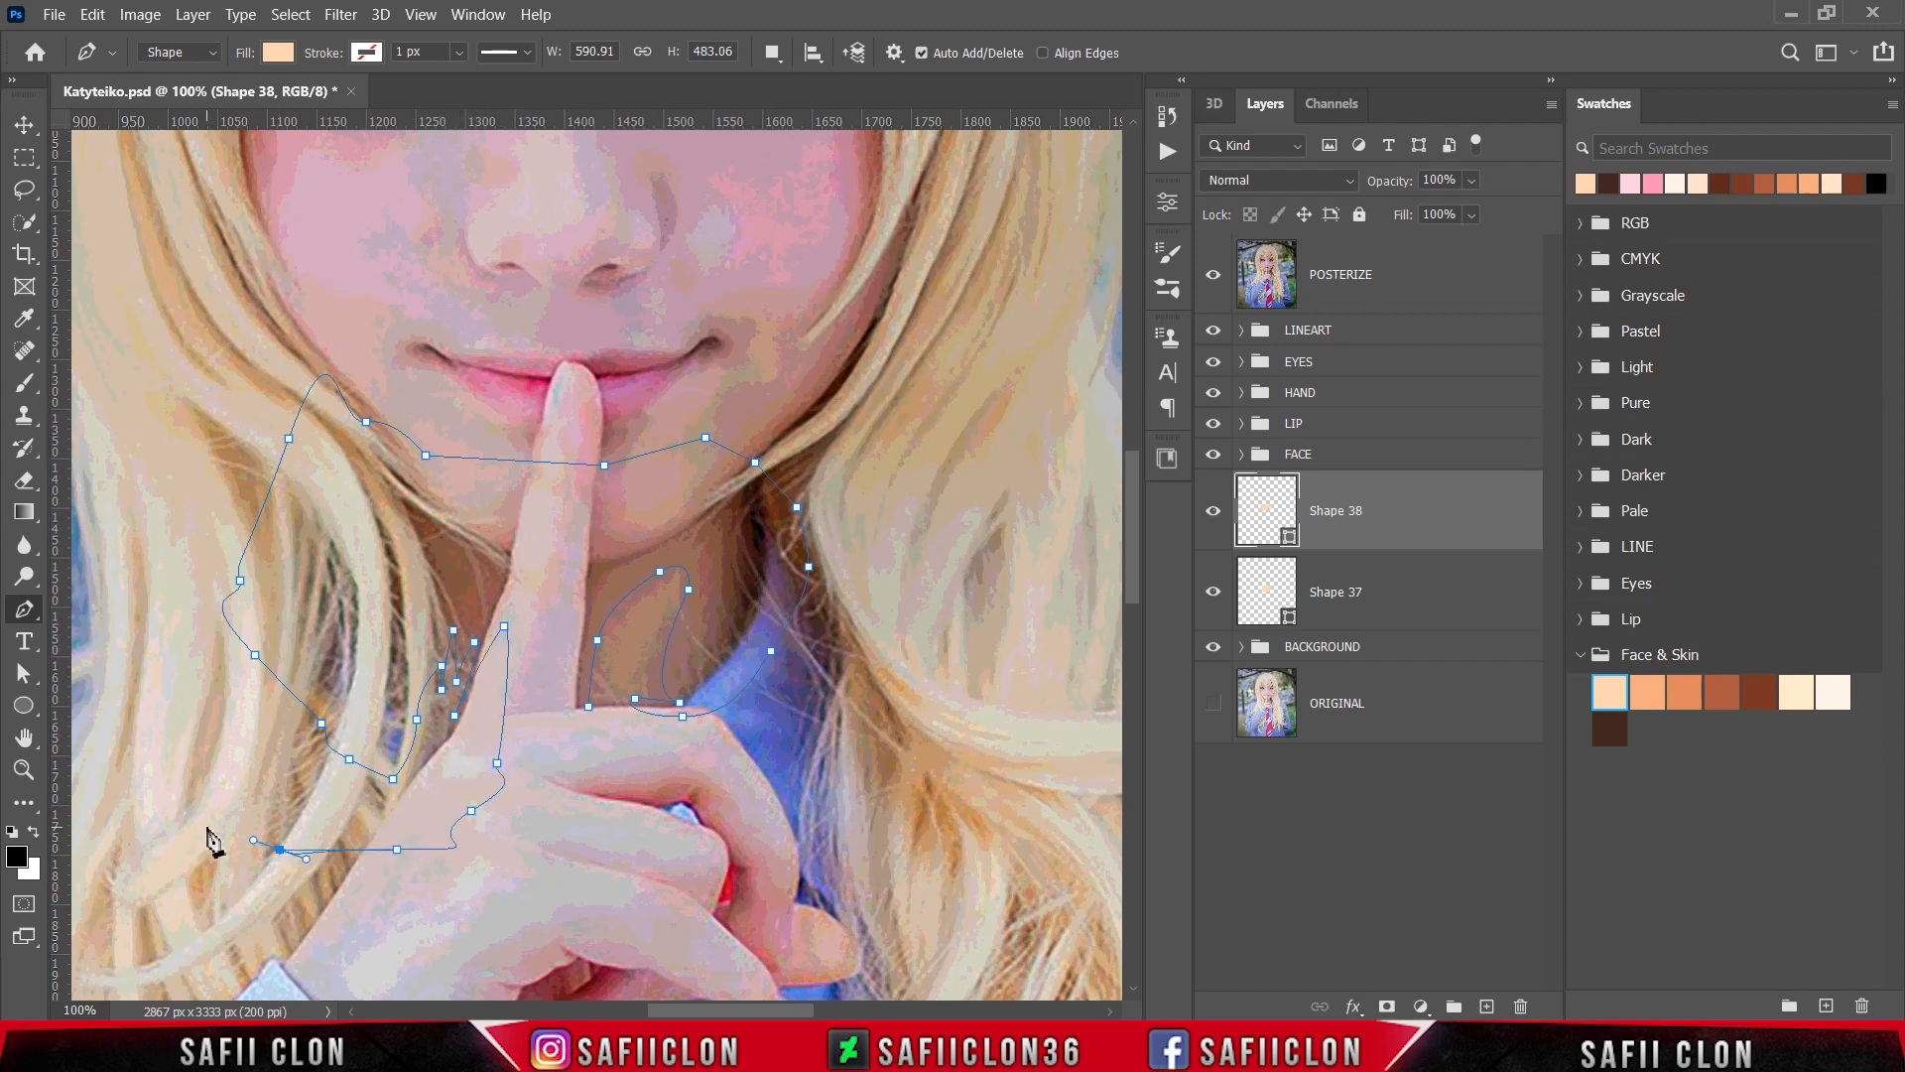
pyautogui.moveTo(540, 897); pyautogui.dragTo(561, 896)
pyautogui.moveTo(576, 828); pyautogui.dragTo(570, 760)
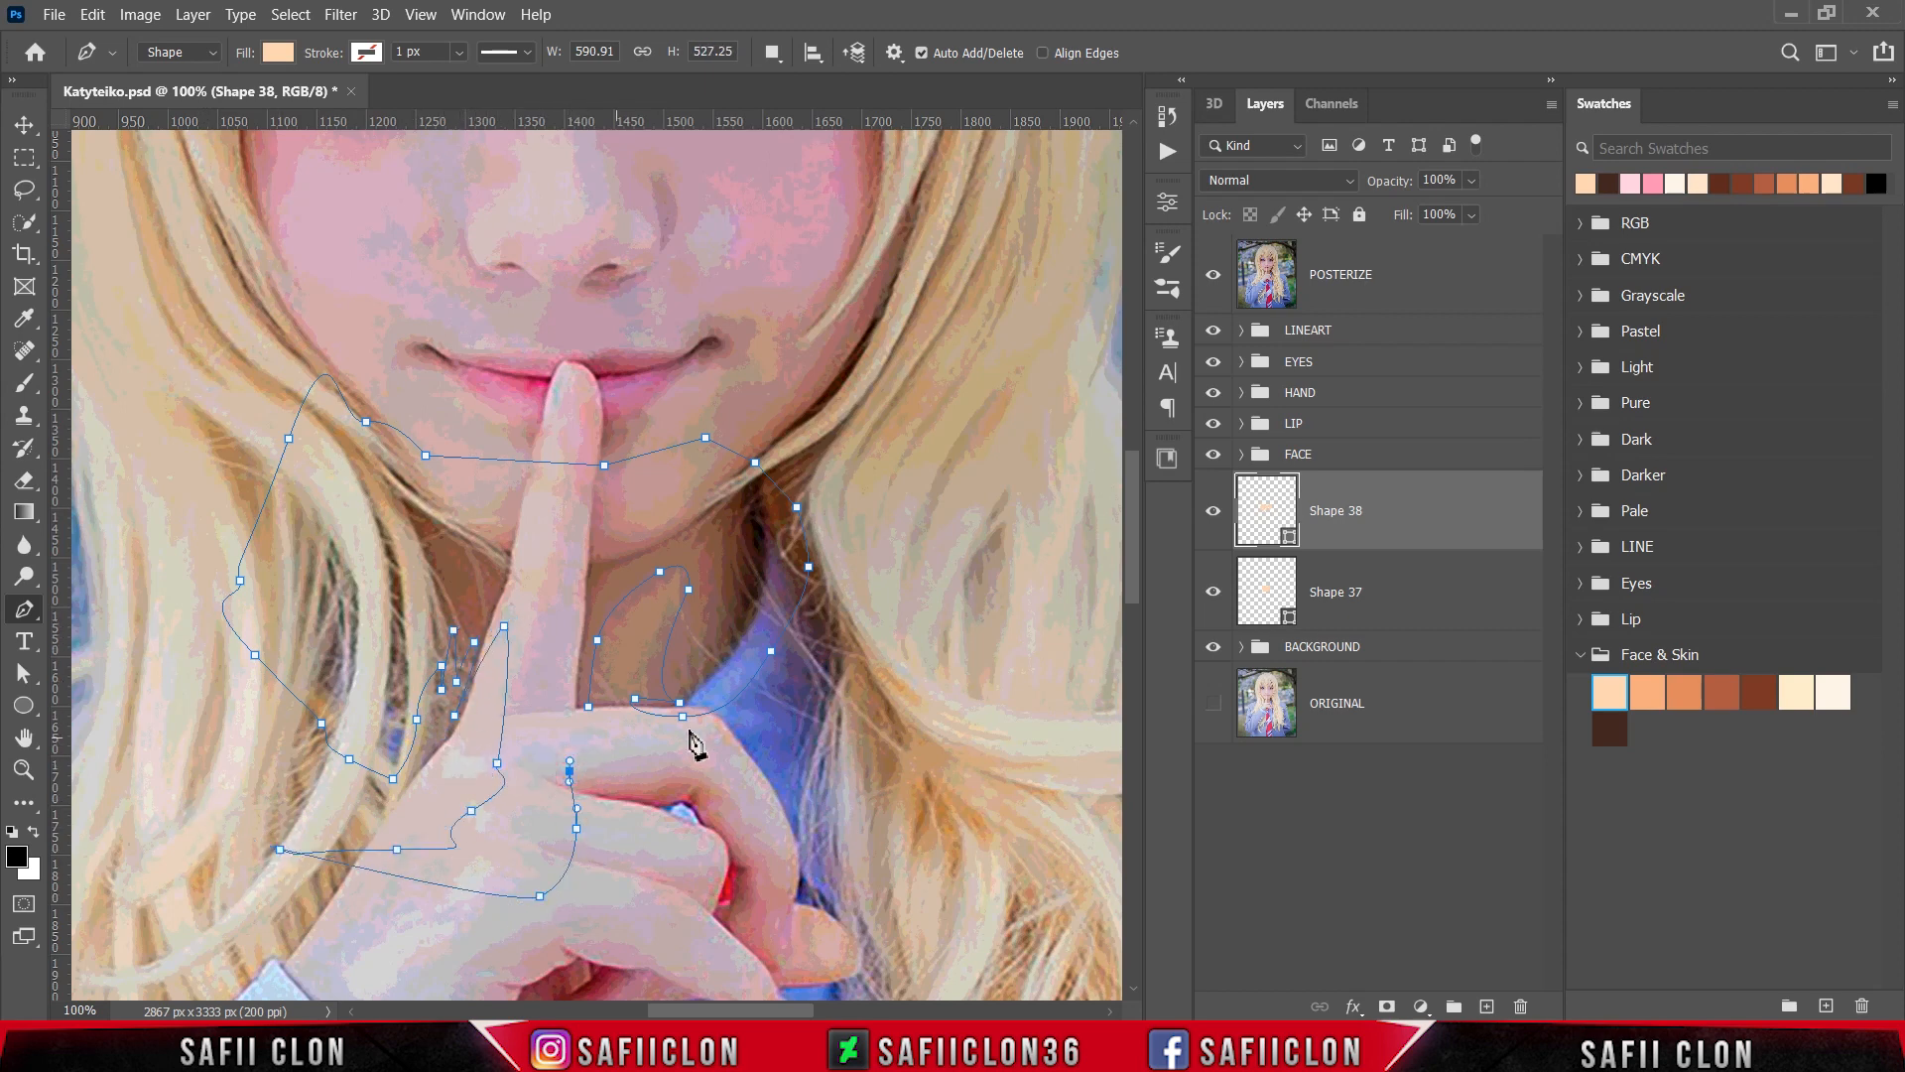
pyautogui.click(1213, 277)
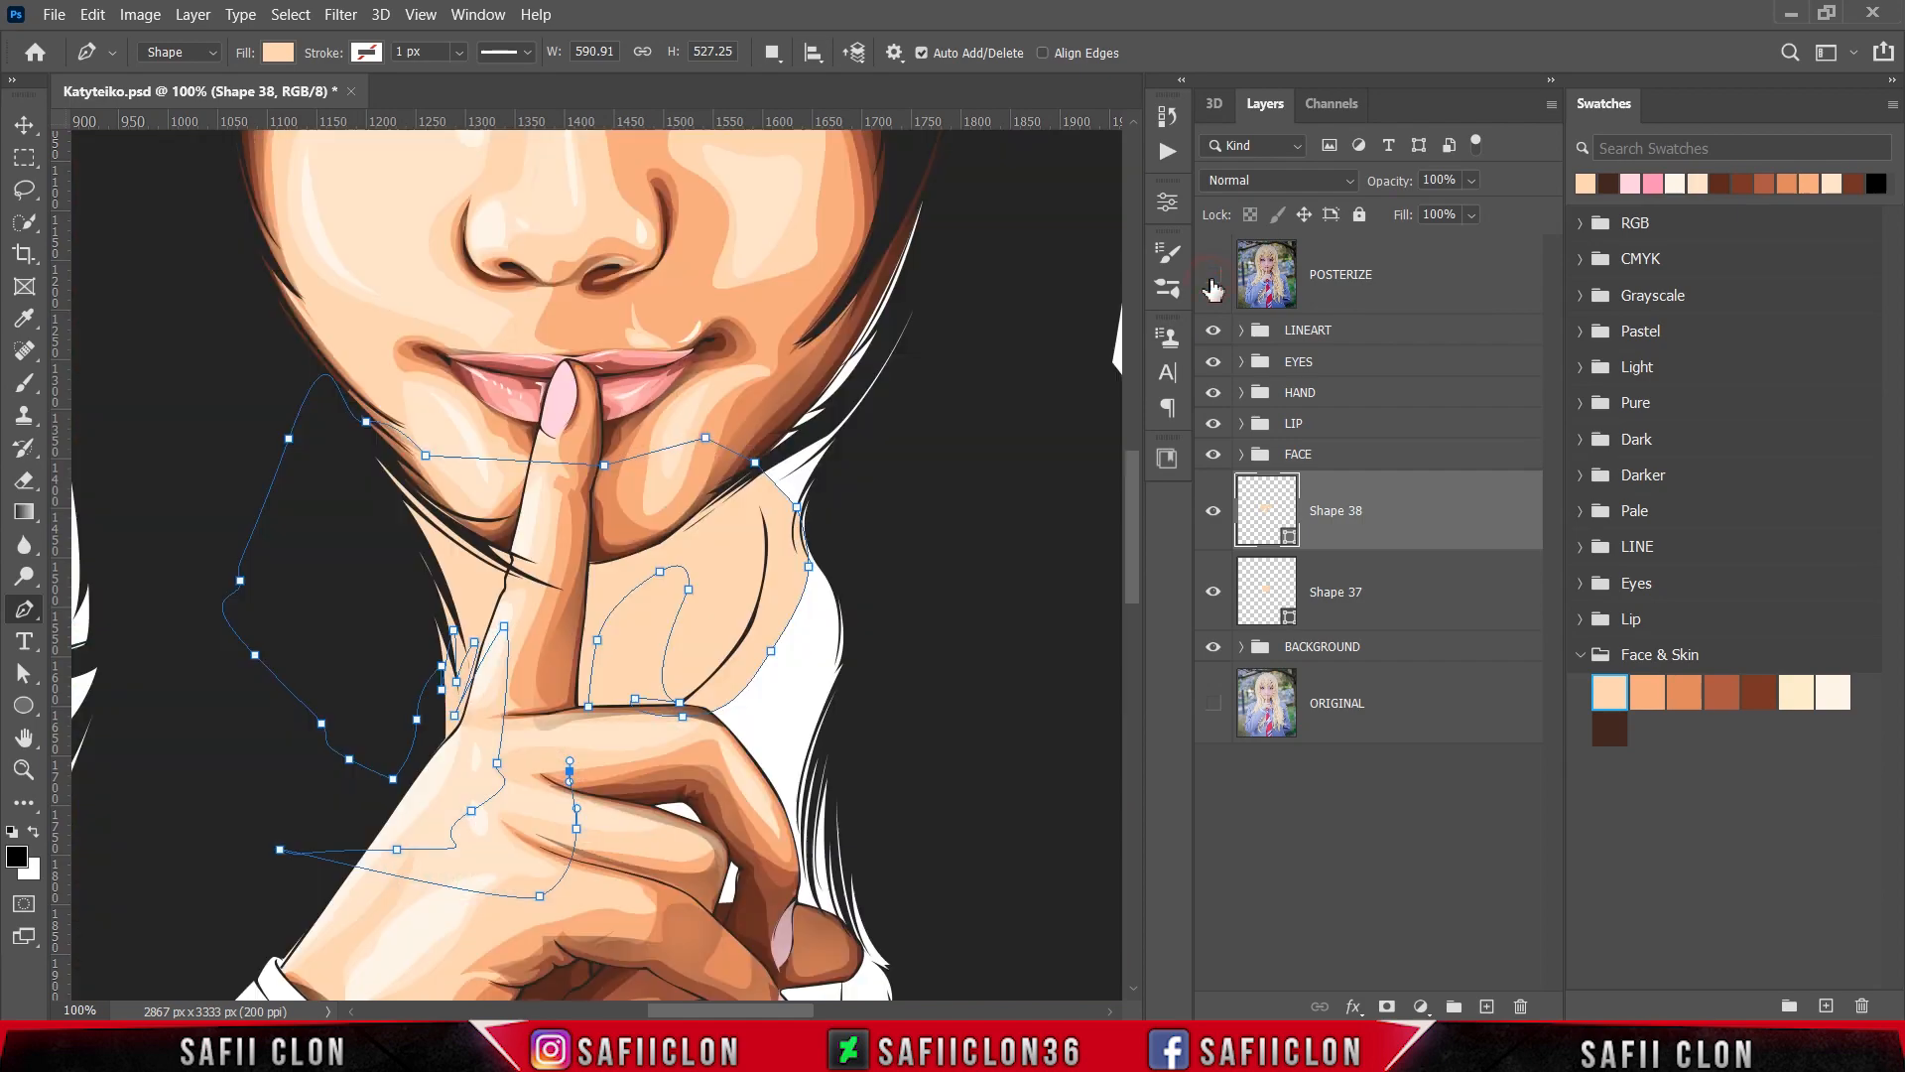
pyautogui.click(594, 721)
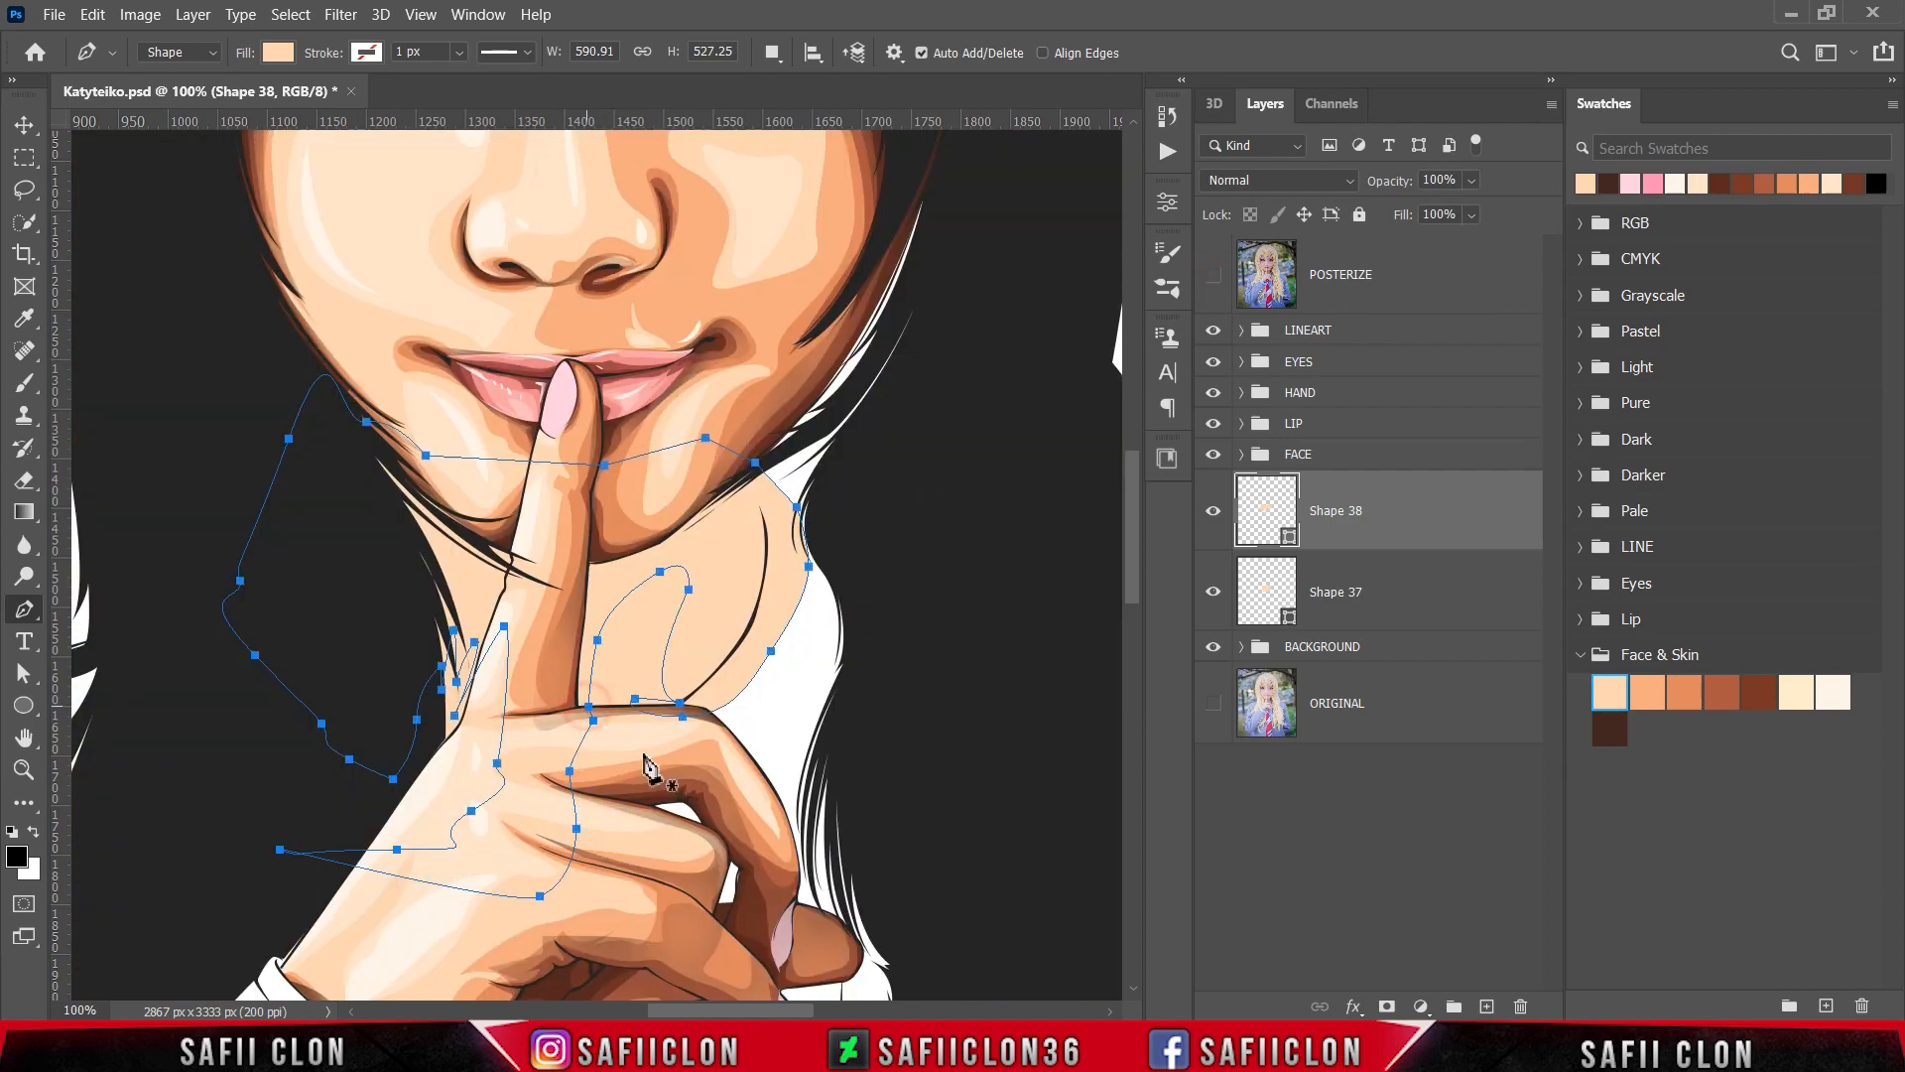
# Step: Fill the neck shadow shape with the skin swatch f5ac81 and clip it to the base neck shape
pyautogui.doubleClick(1290, 537)
pyautogui.click(1656, 686)
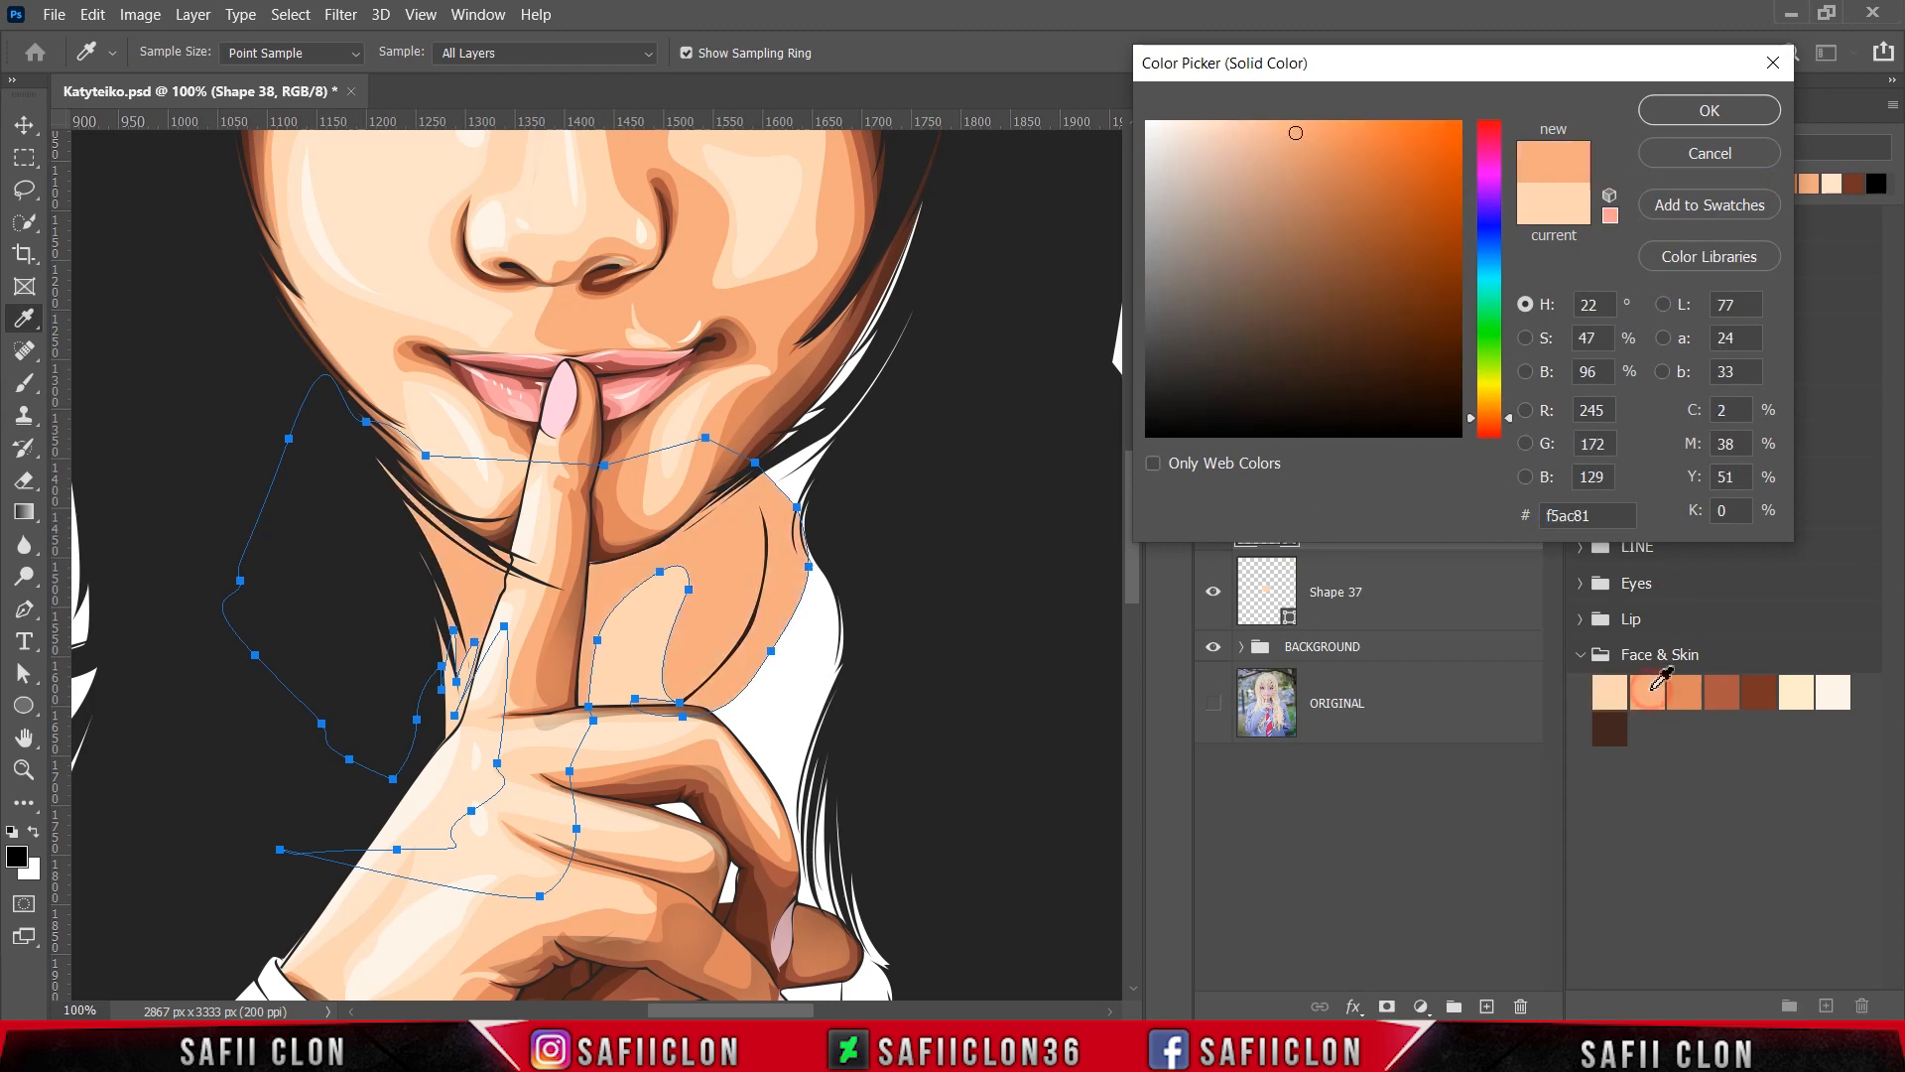
pyautogui.click(1685, 116)
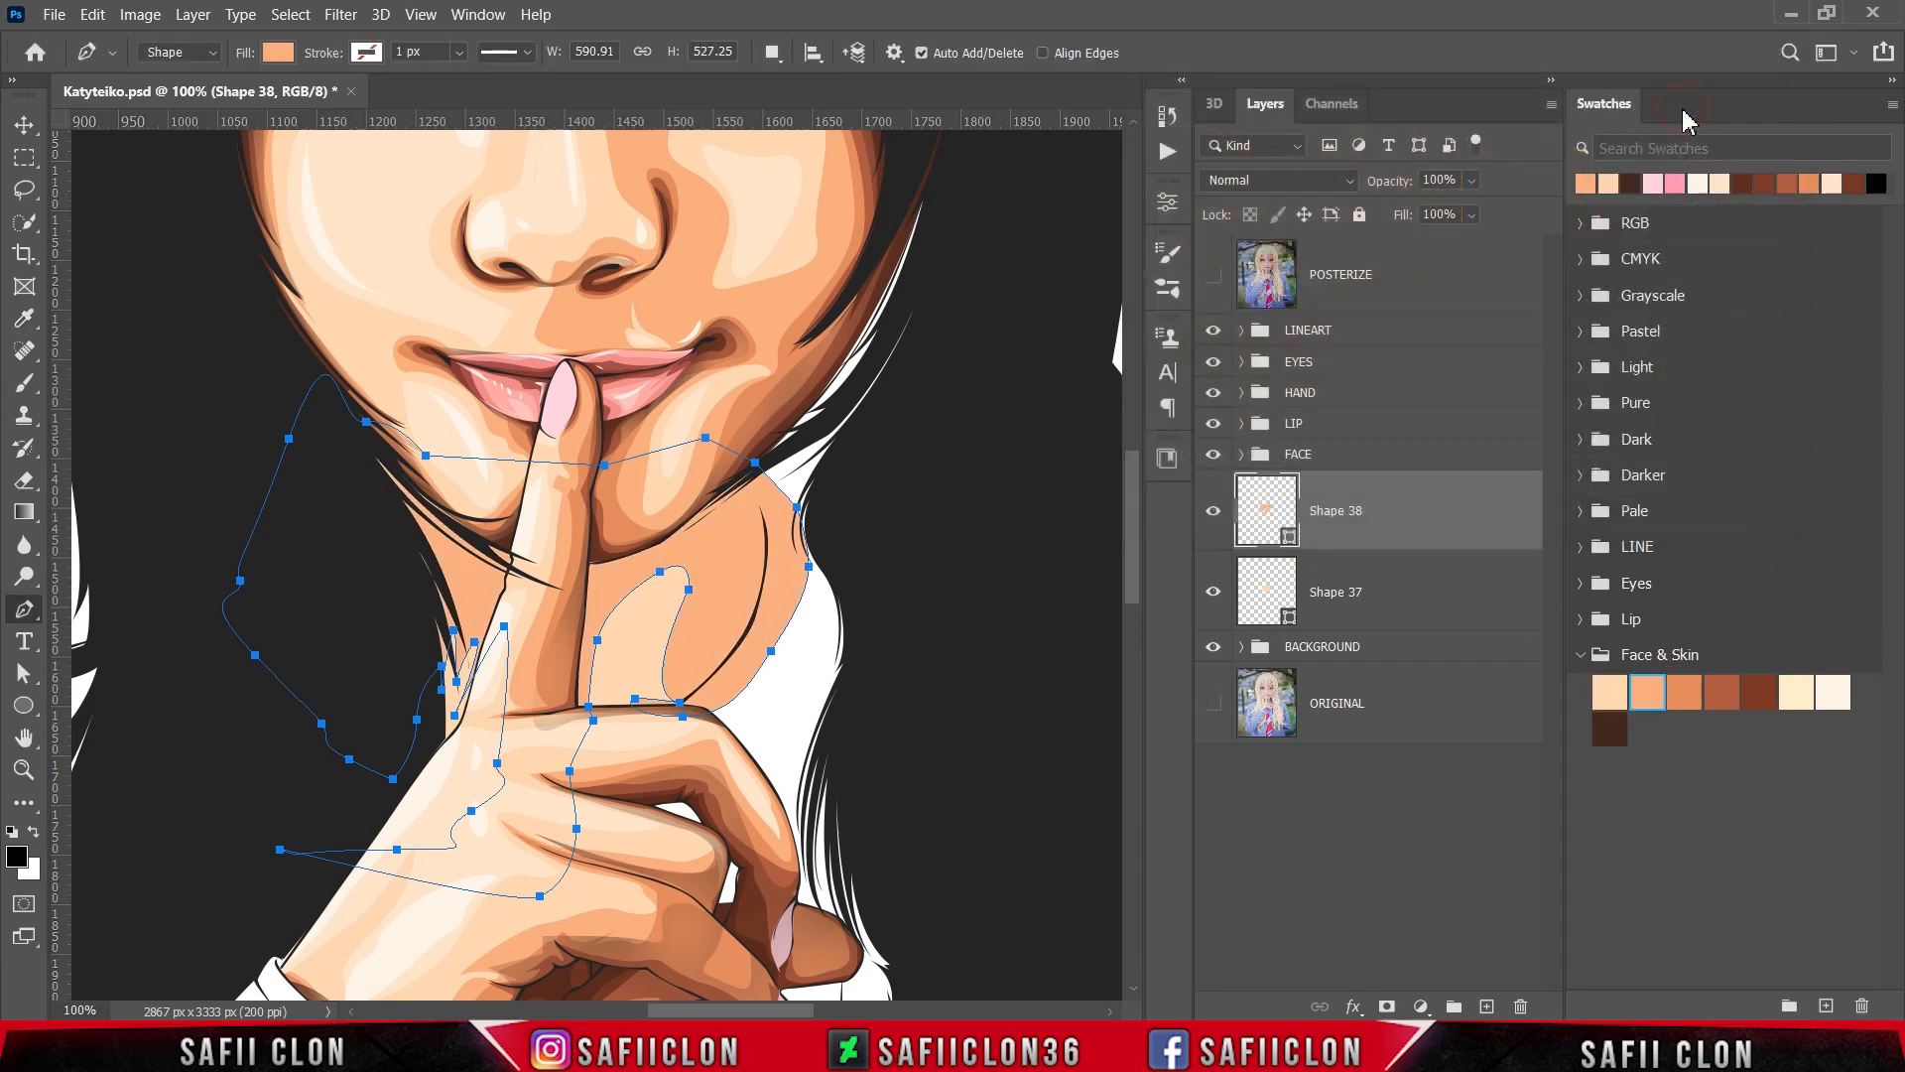
pyautogui.rightClick(1388, 508)
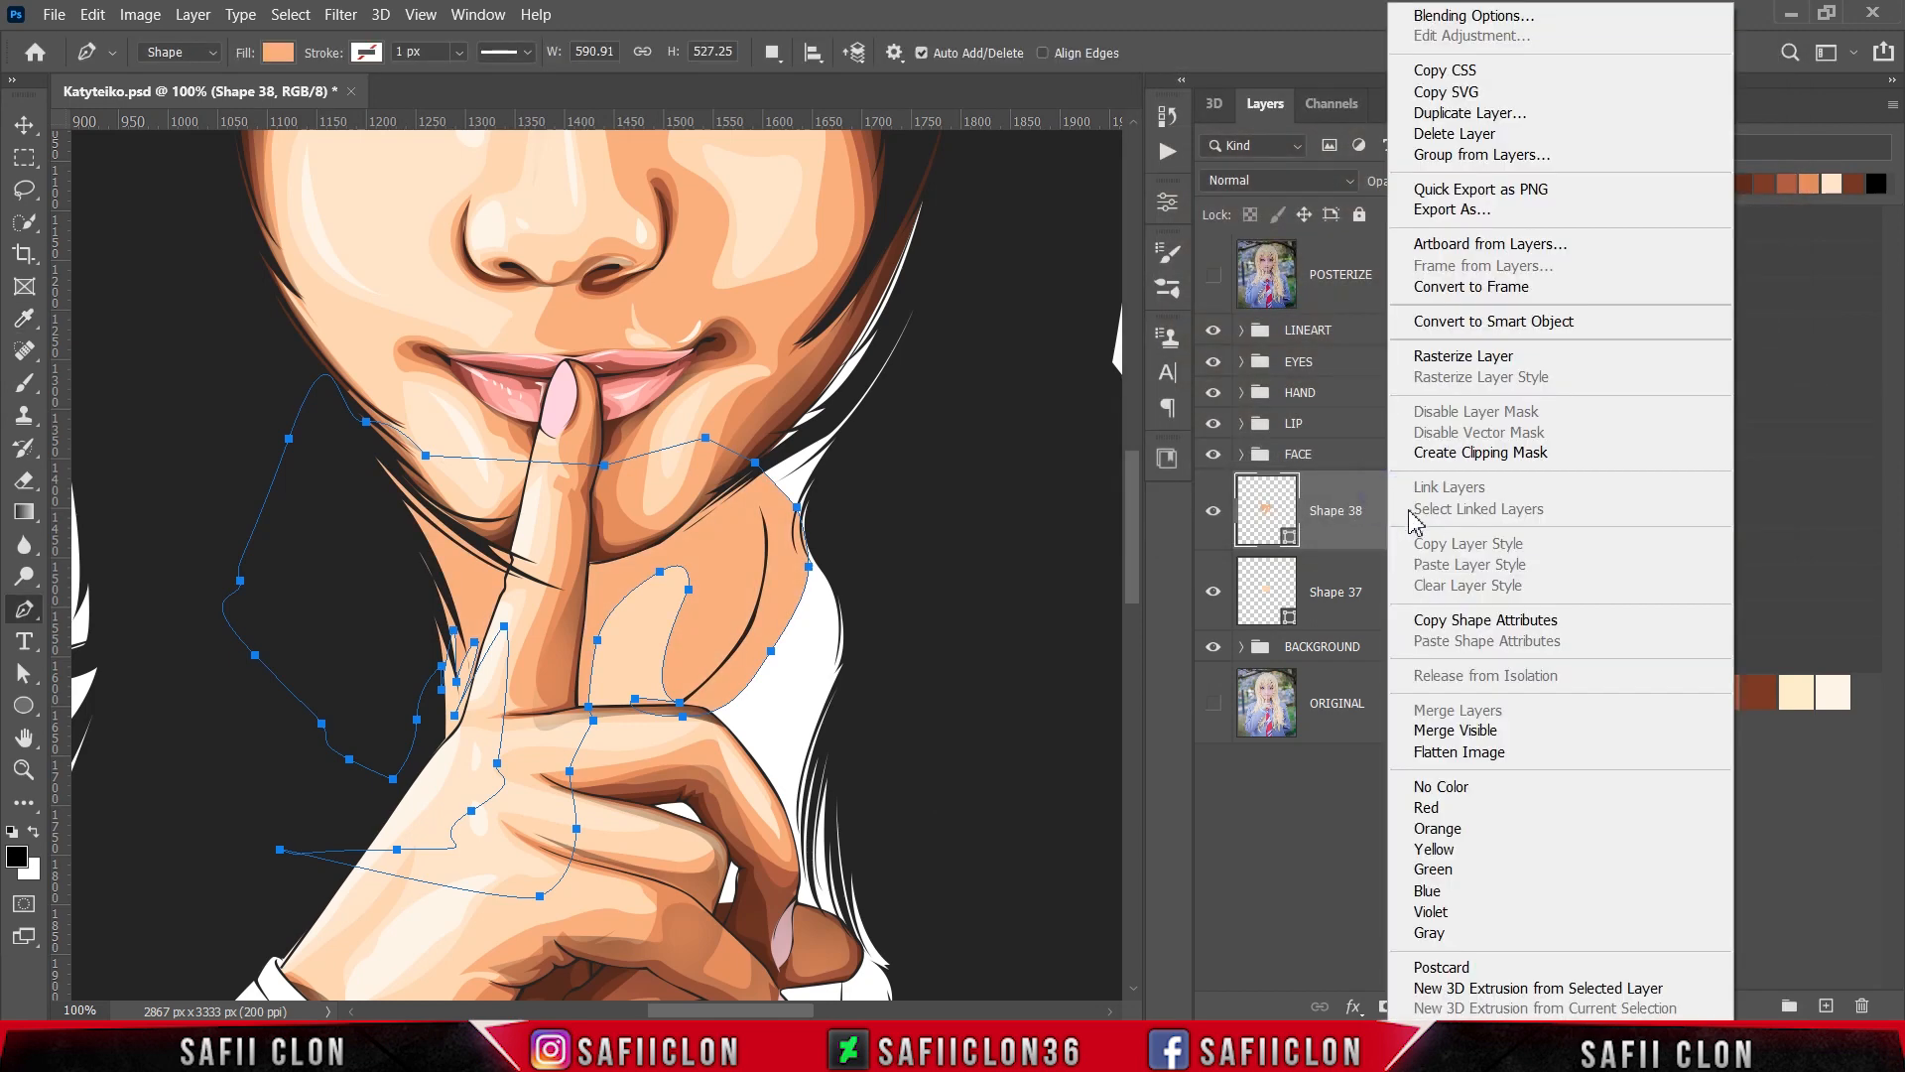
pyautogui.click(1453, 458)
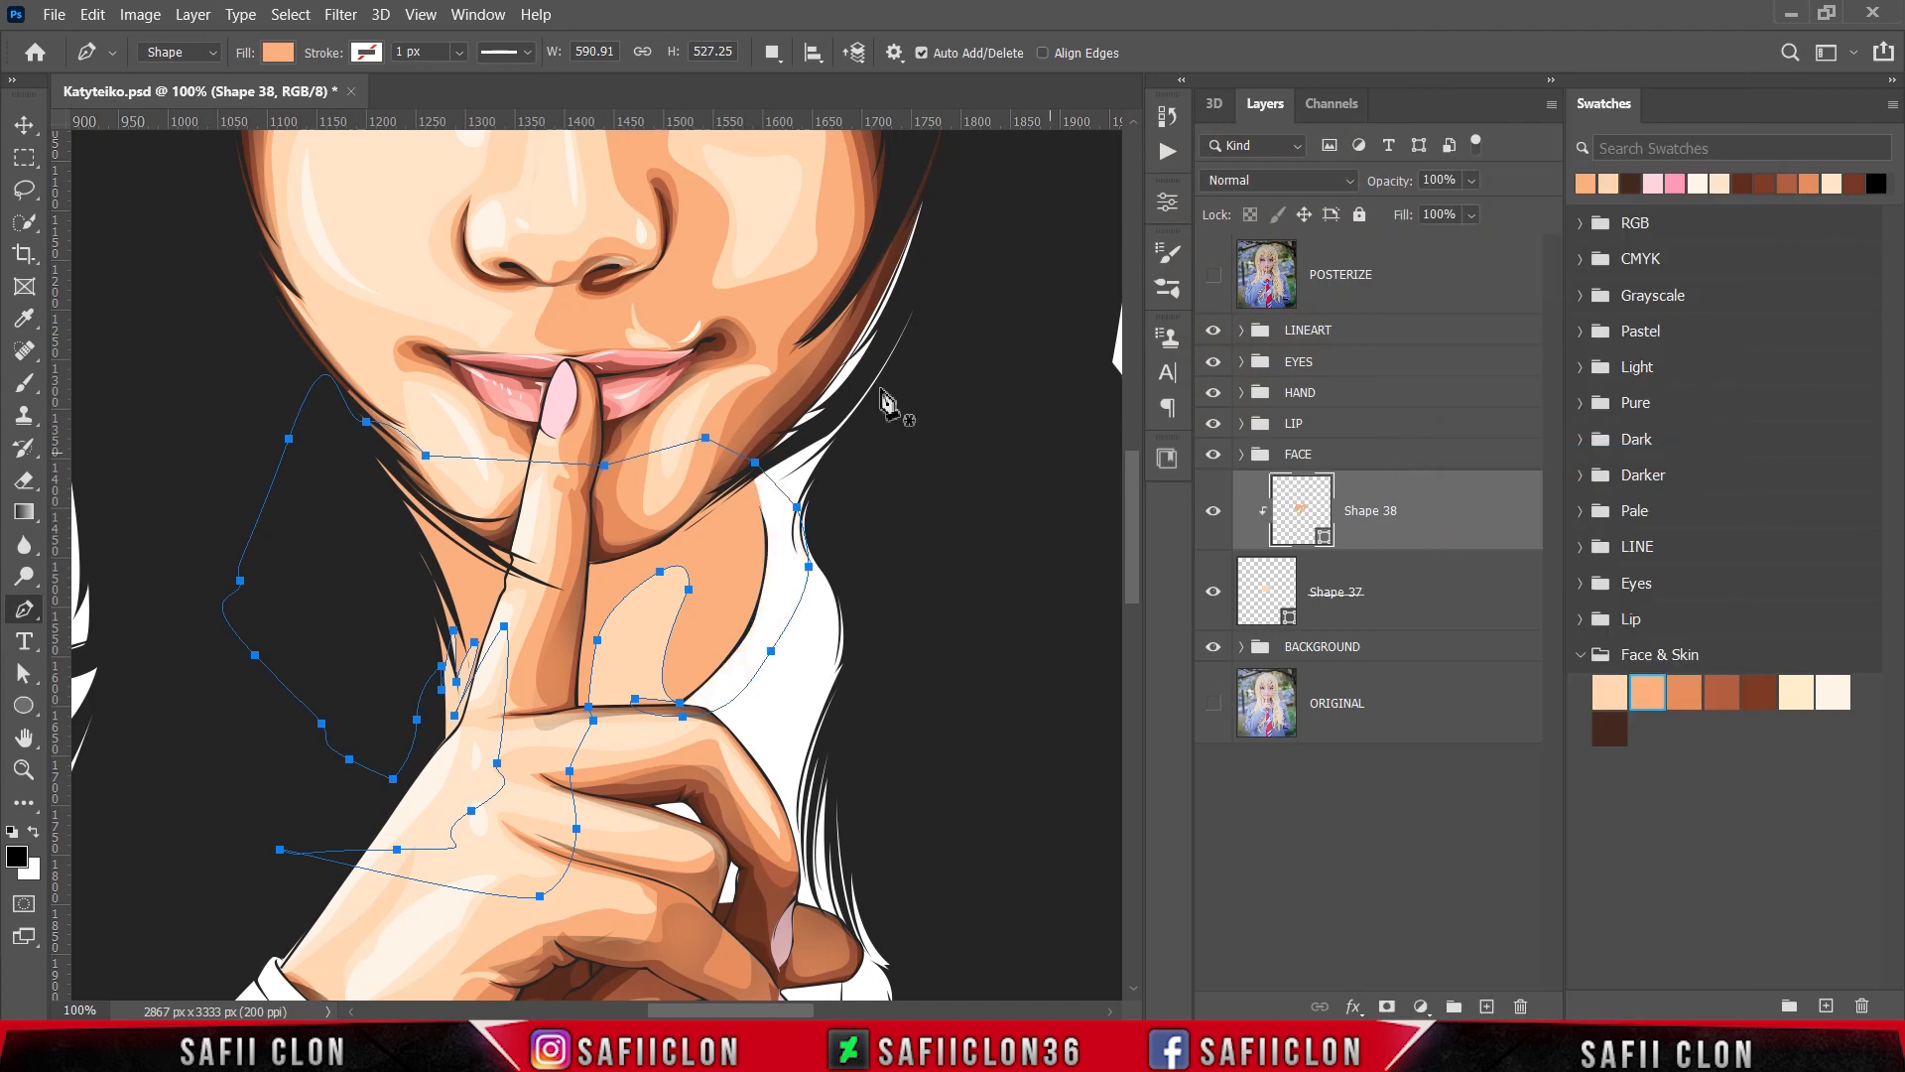
# Step: Start a second neck shadow on a new shape layer, tracing around the lit patch between the finger and neck edge using the POSTERIZE reference
pyautogui.click(774, 54)
pyautogui.click(793, 84)
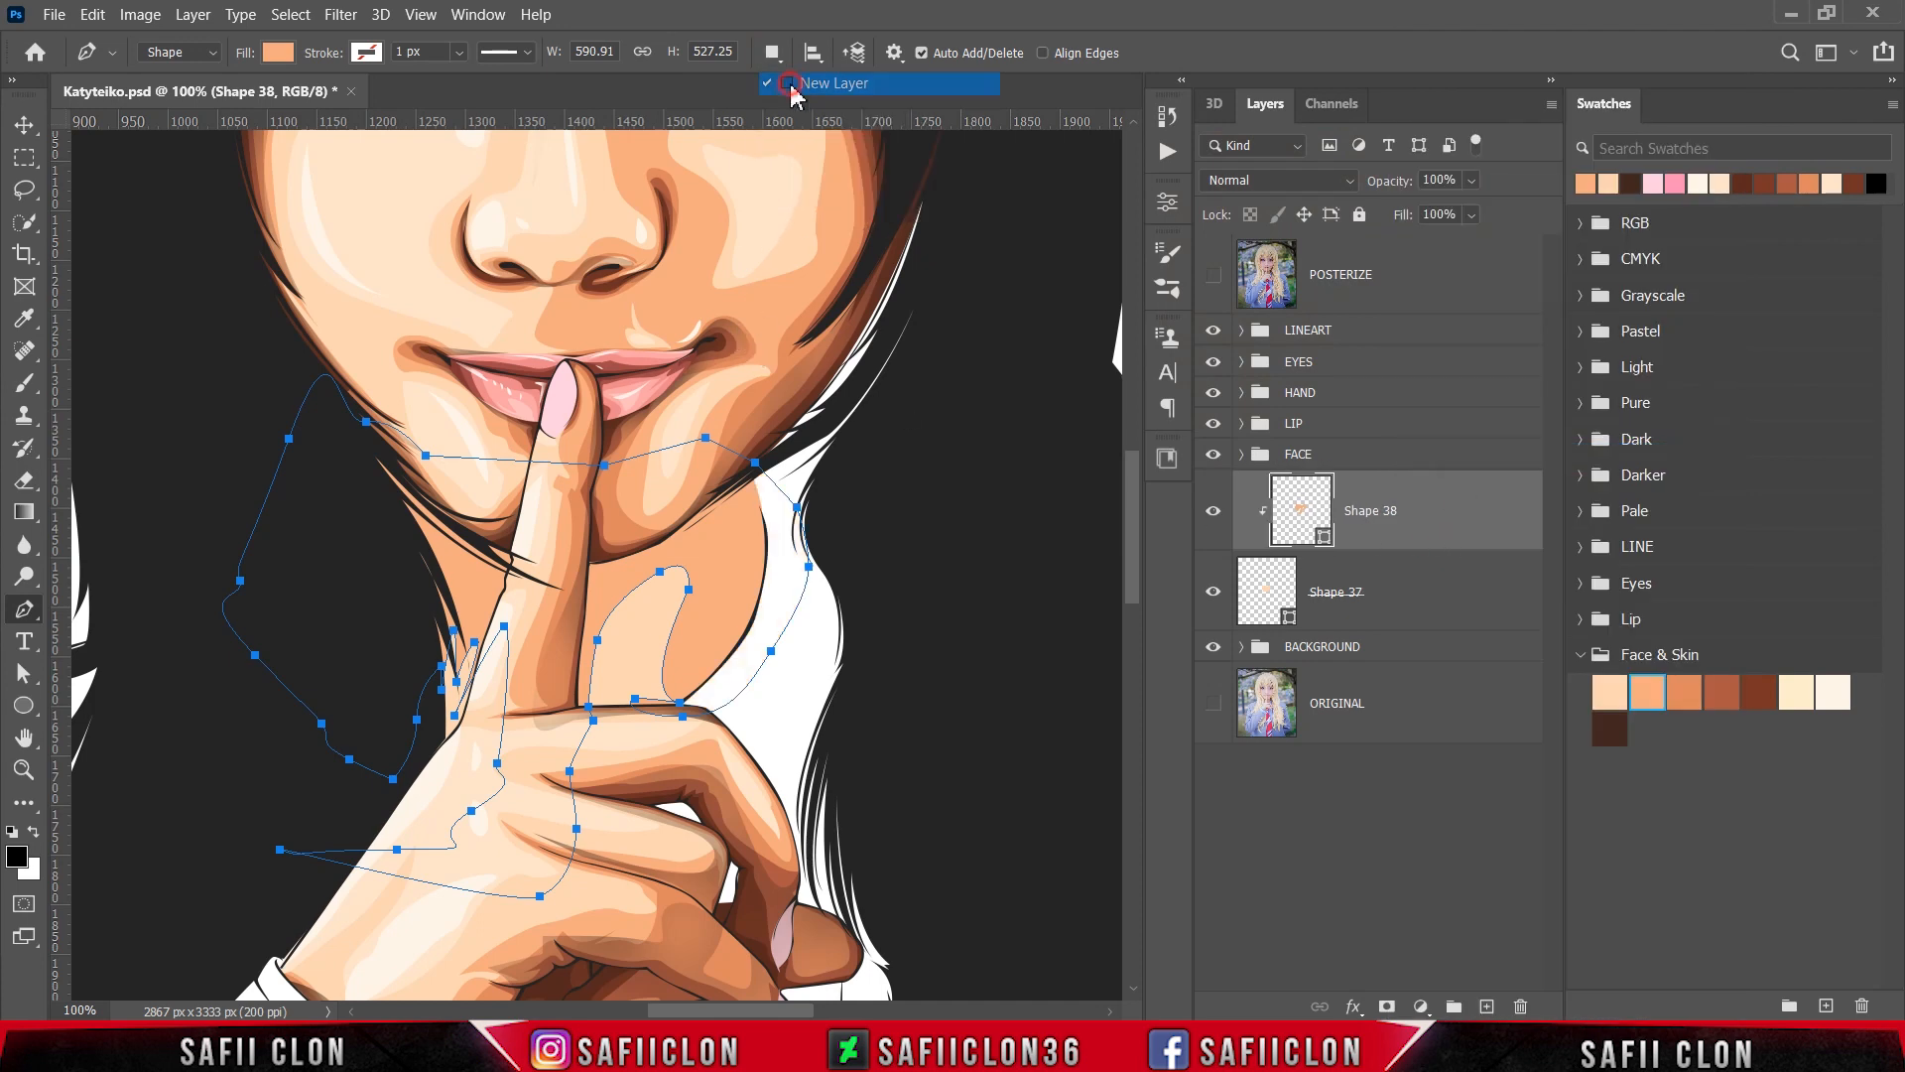
pyautogui.click(1213, 277)
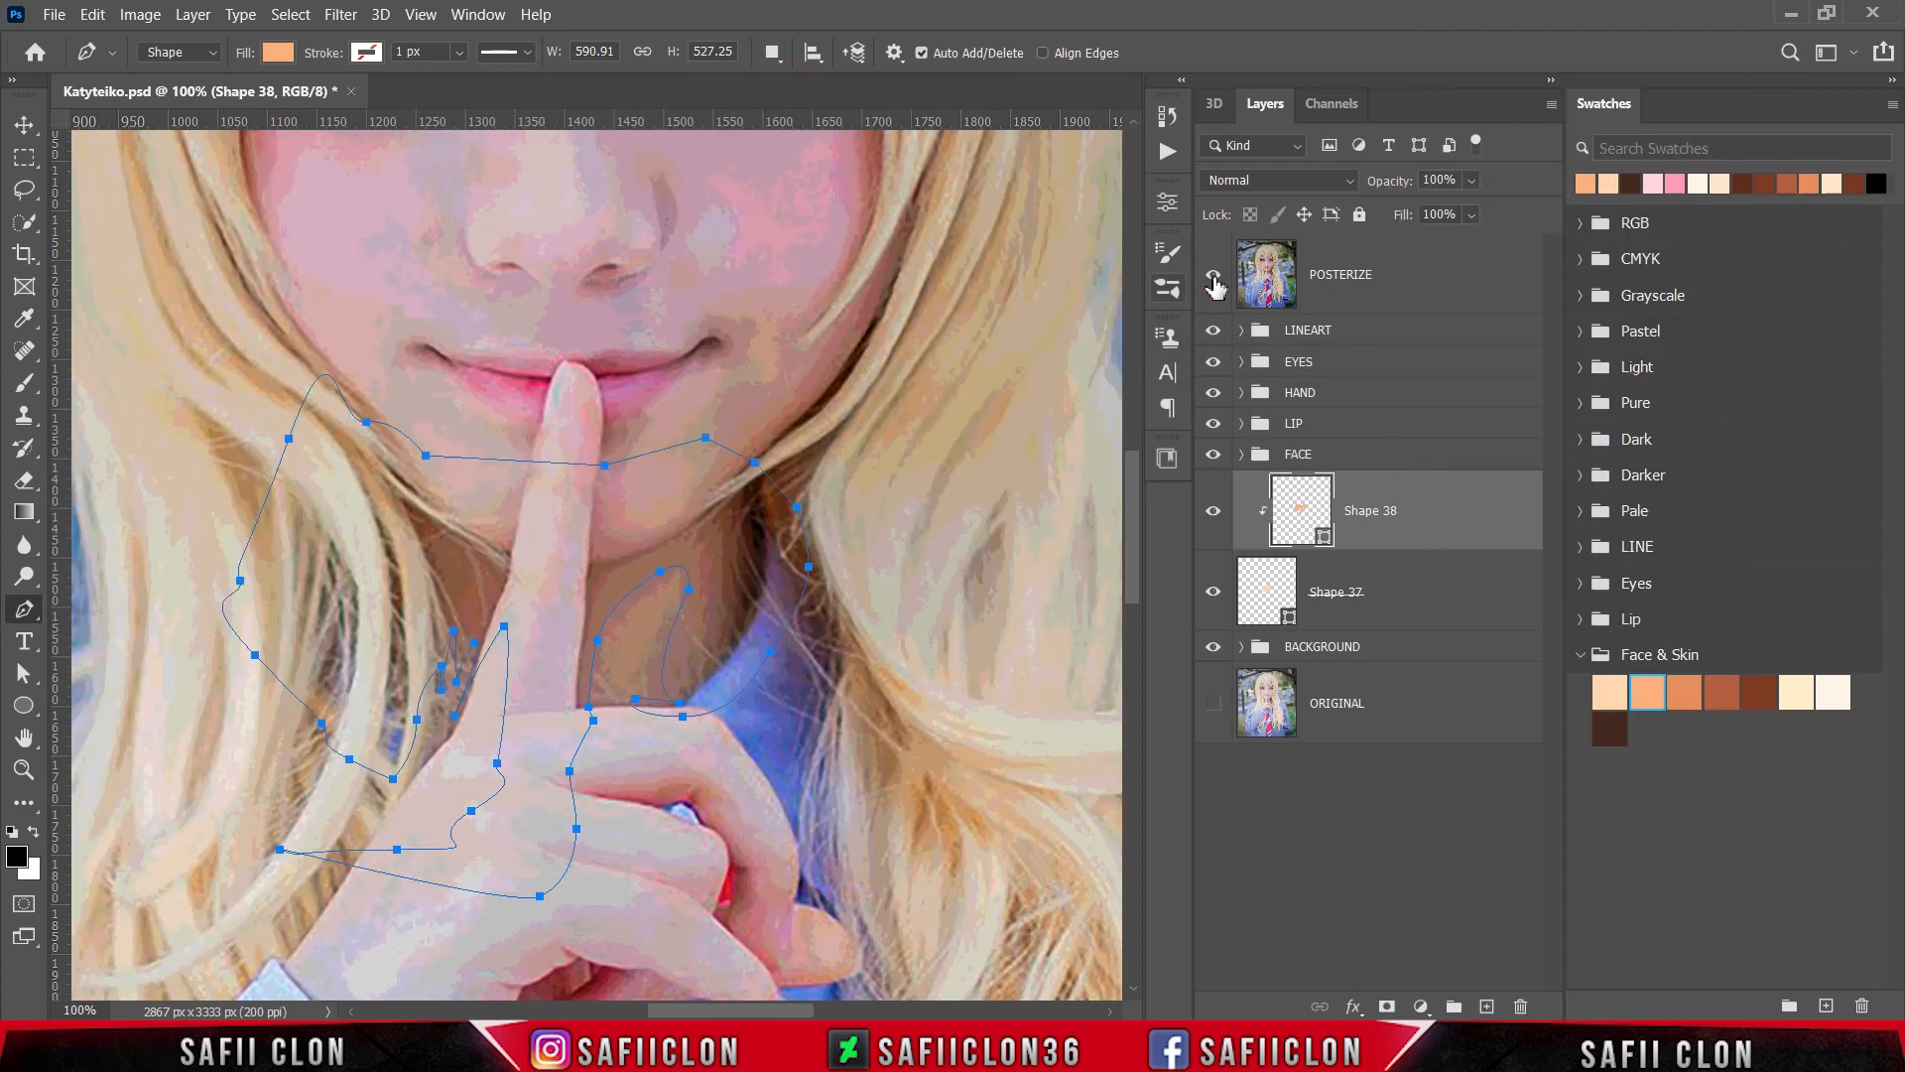
pyautogui.click(579, 717)
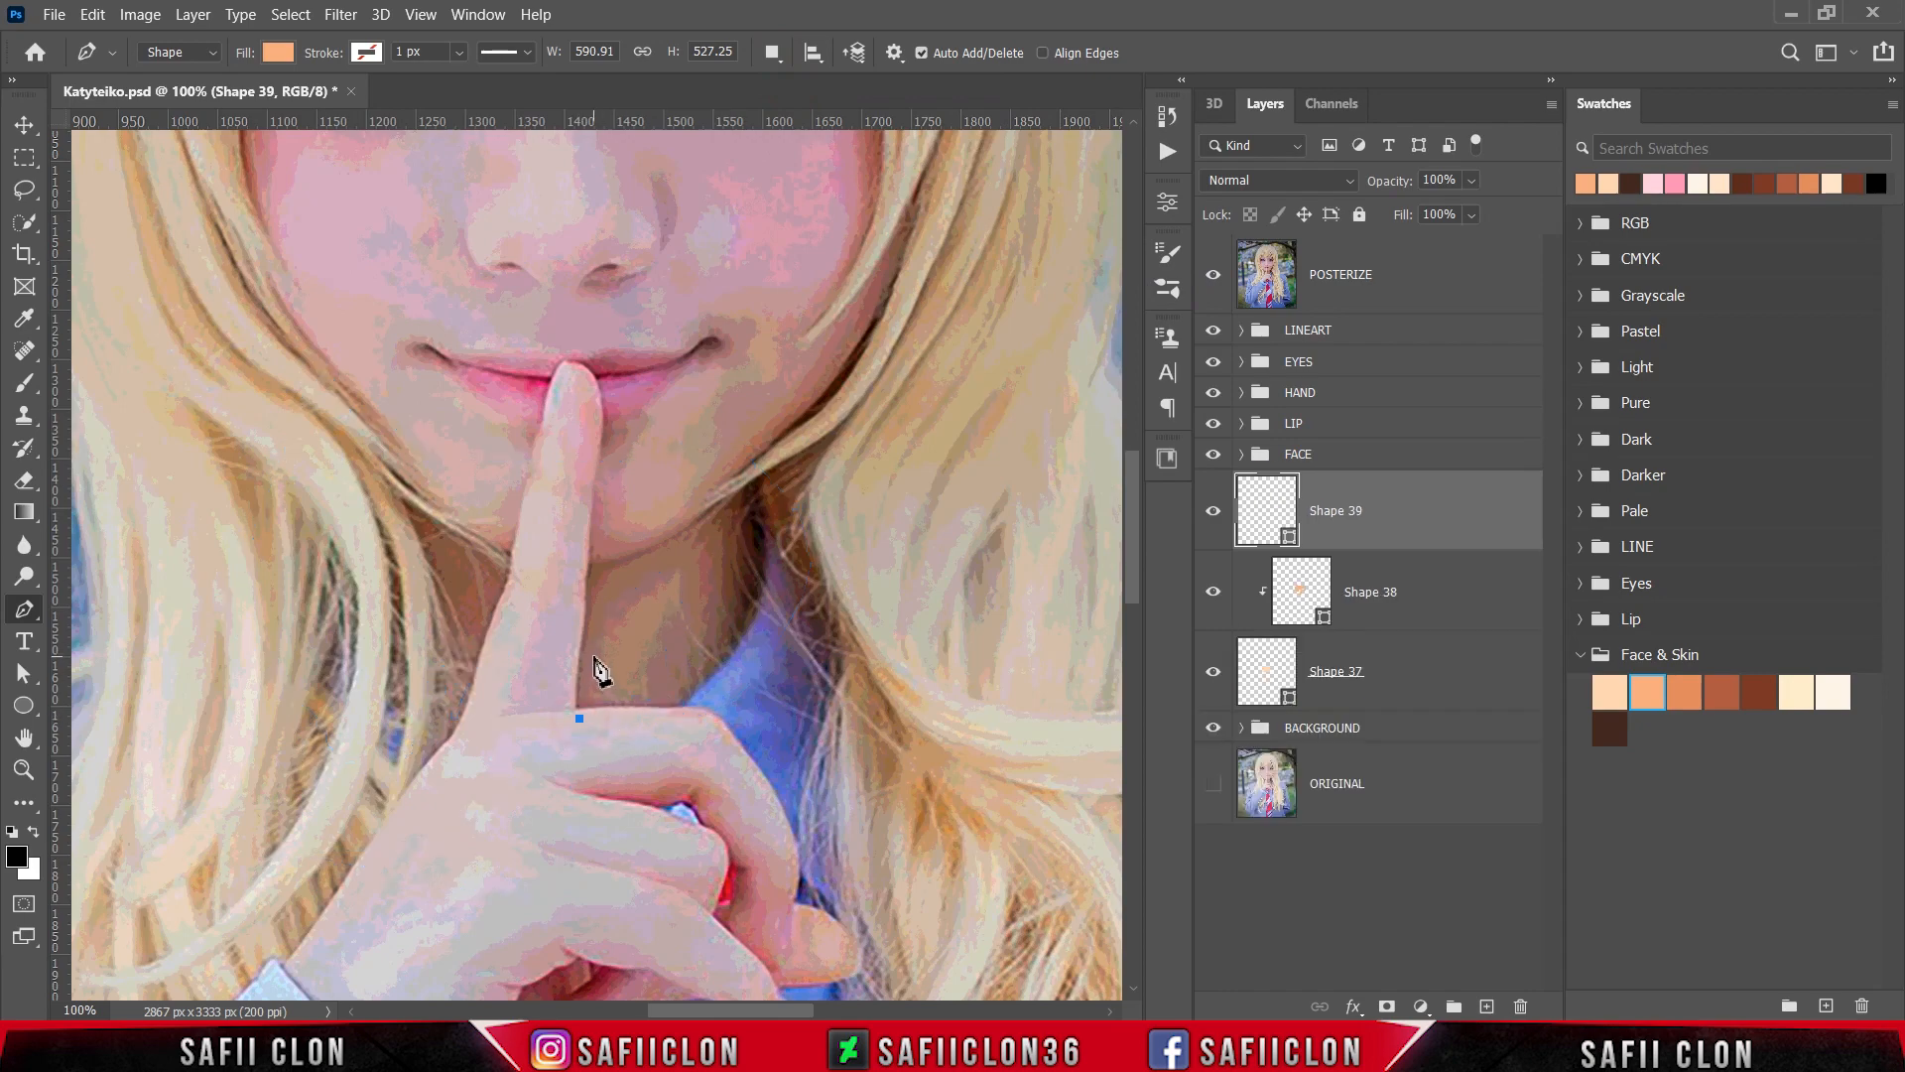
pyautogui.moveTo(595, 626); pyautogui.dragTo(686, 673)
pyautogui.click(637, 569)
pyautogui.click(688, 548)
pyautogui.click(1213, 274)
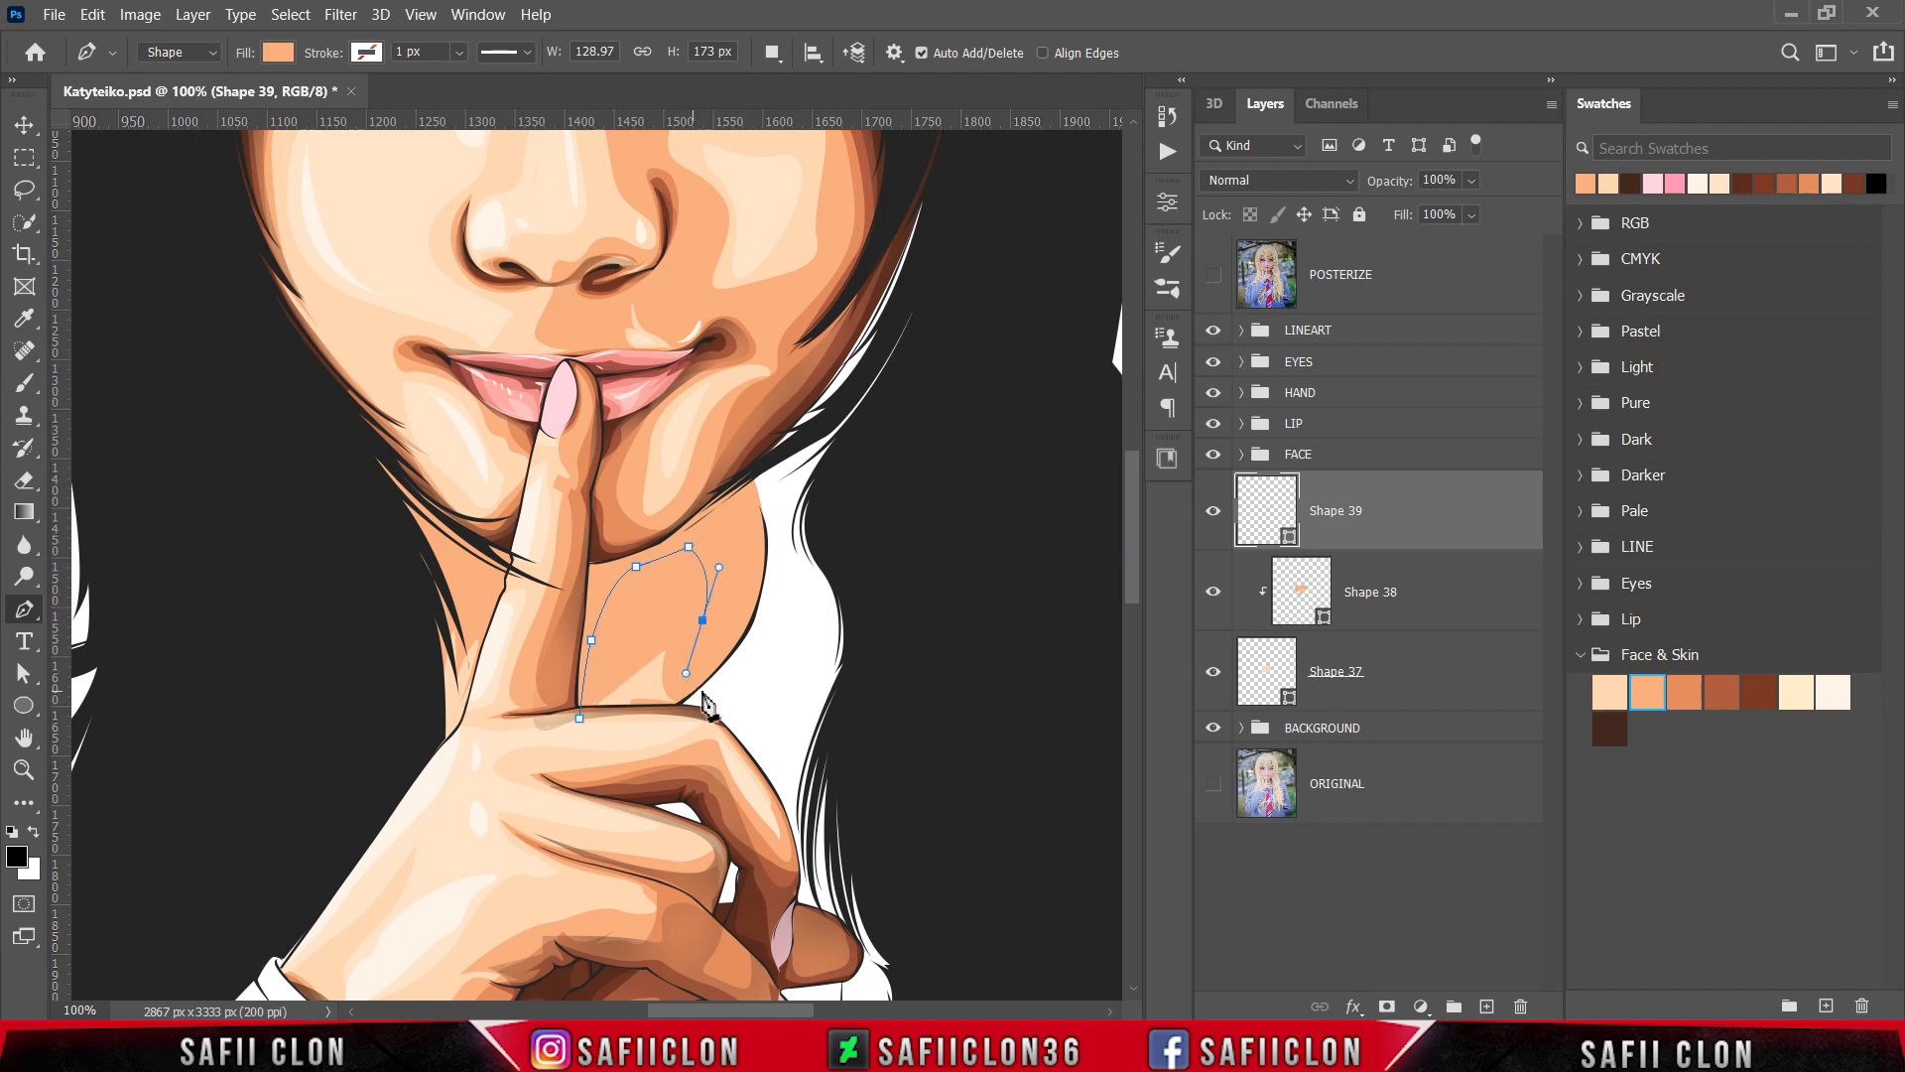
pyautogui.click(1219, 271)
pyautogui.click(632, 705)
# Step: Extend the second shadow's outline up outside the neck's edge and across the chin and finger to the opposite jaw
pyautogui.click(730, 707)
pyautogui.click(807, 596)
pyautogui.click(807, 513)
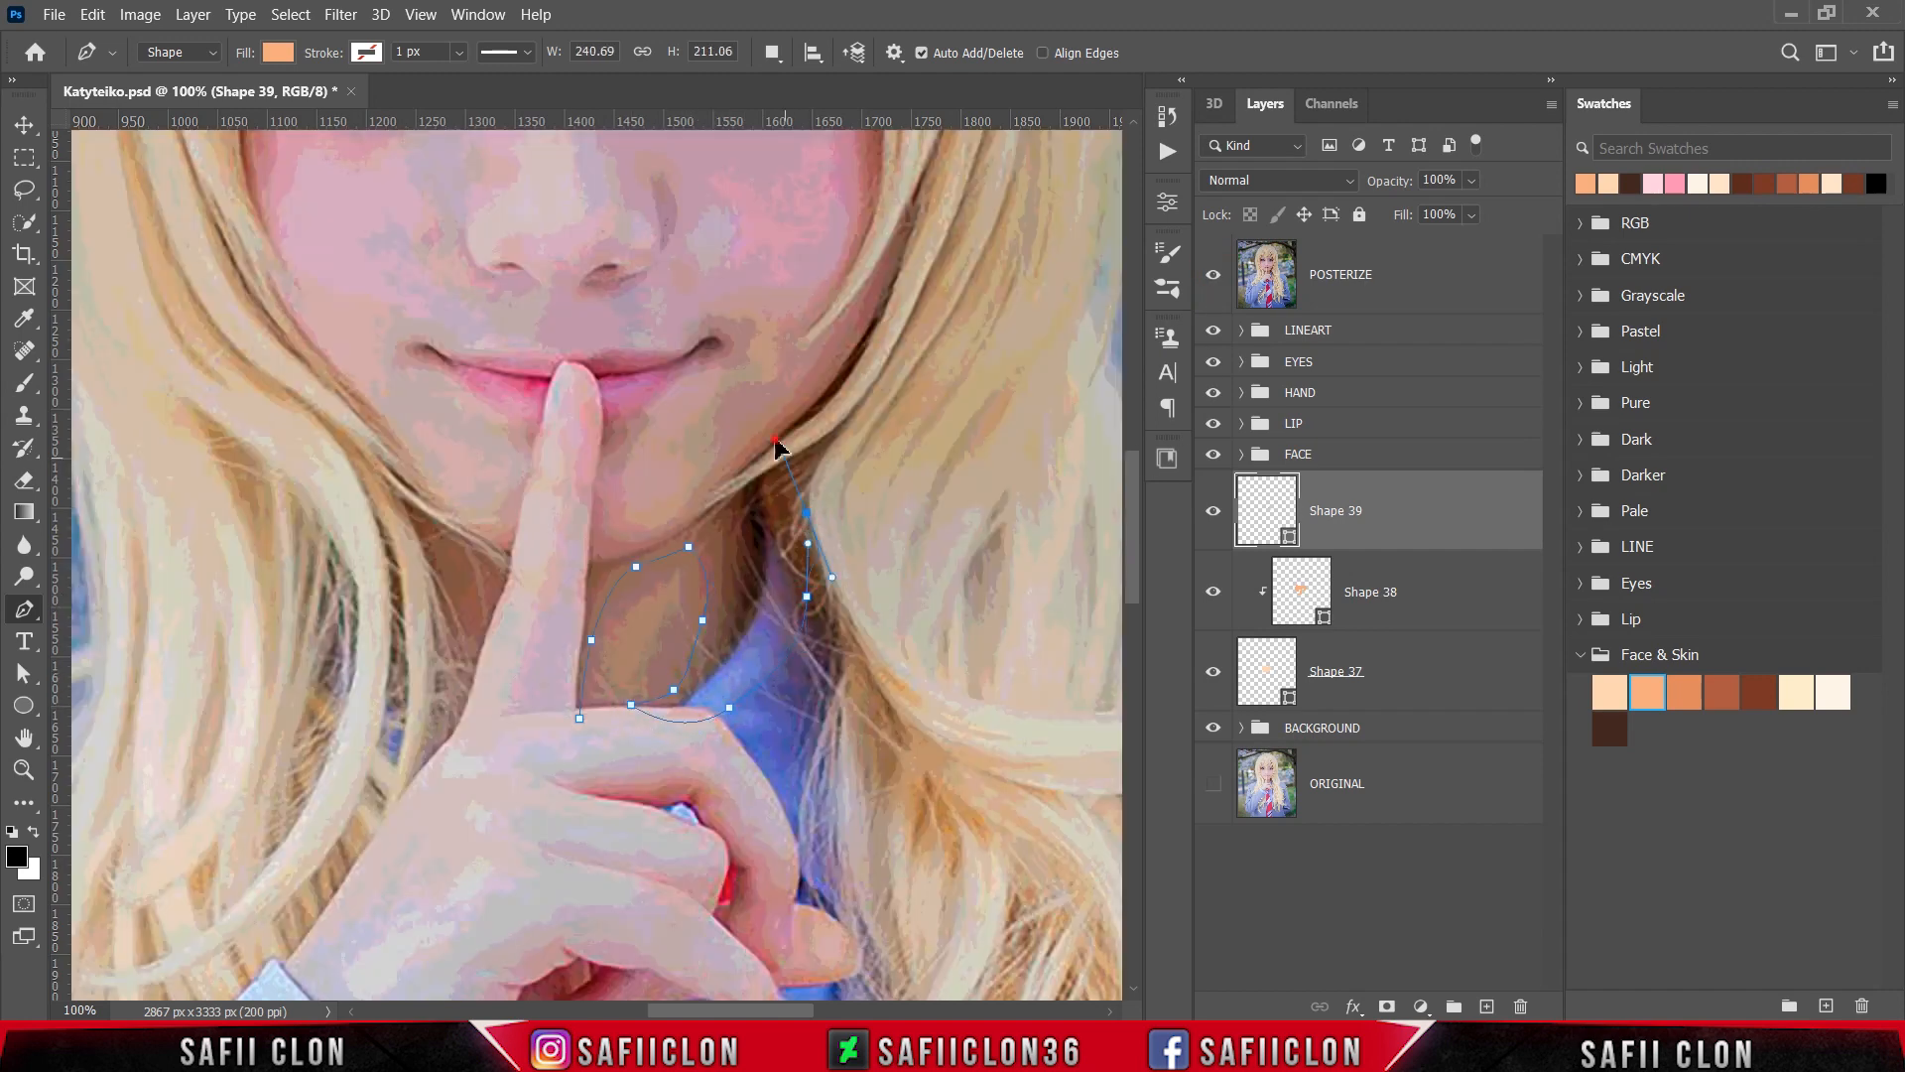
pyautogui.click(775, 439)
pyautogui.click(610, 480)
pyautogui.click(322, 429)
# Step: Loop the second shadow's outline down through the hair and across to the back of the hand
pyautogui.moveTo(311, 677); pyautogui.dragTo(329, 746)
pyautogui.click(391, 789)
pyautogui.click(451, 782)
pyautogui.click(1213, 274)
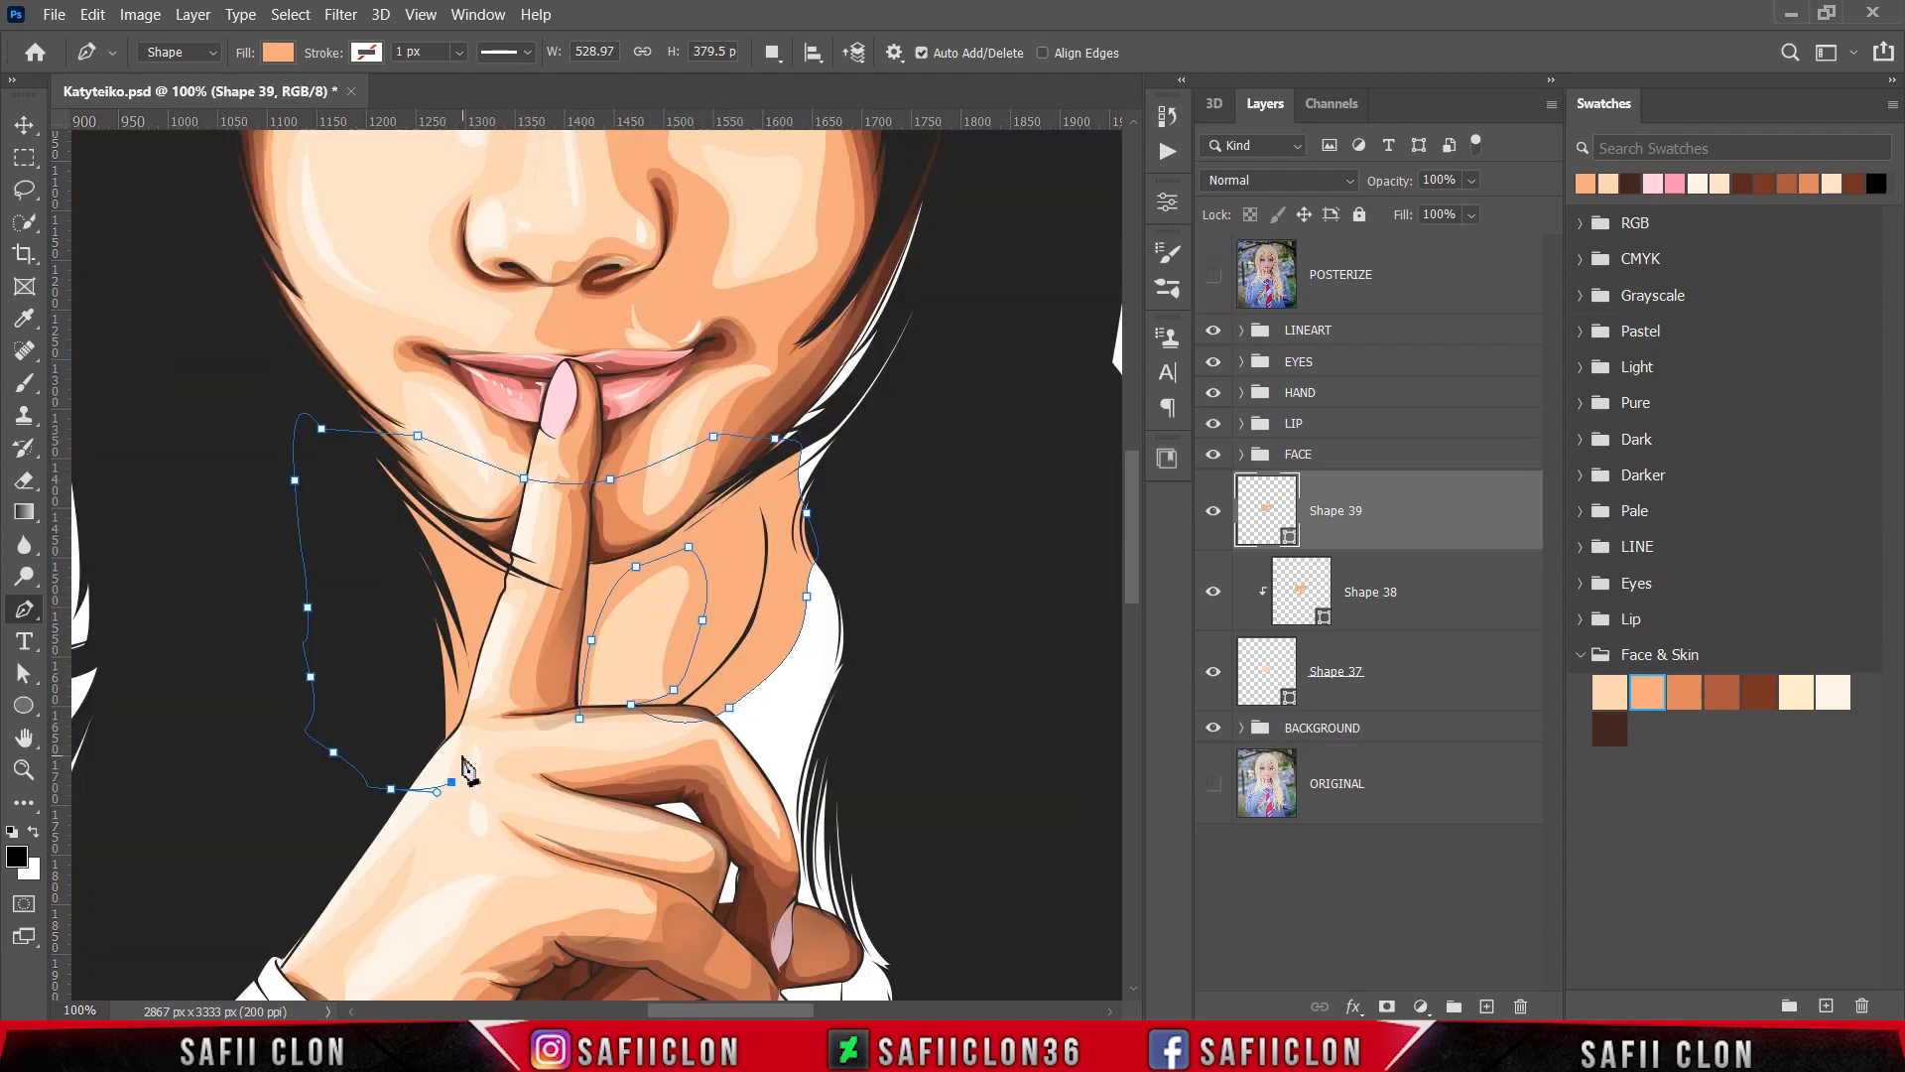
# Step: Trace the jagged shadow edge between hair and finger, then close the outline at the finger's base at about 529 by 380 px
pyautogui.click(455, 744)
pyautogui.click(432, 667)
pyautogui.click(432, 603)
pyautogui.click(452, 685)
pyautogui.click(449, 616)
pyautogui.click(467, 671)
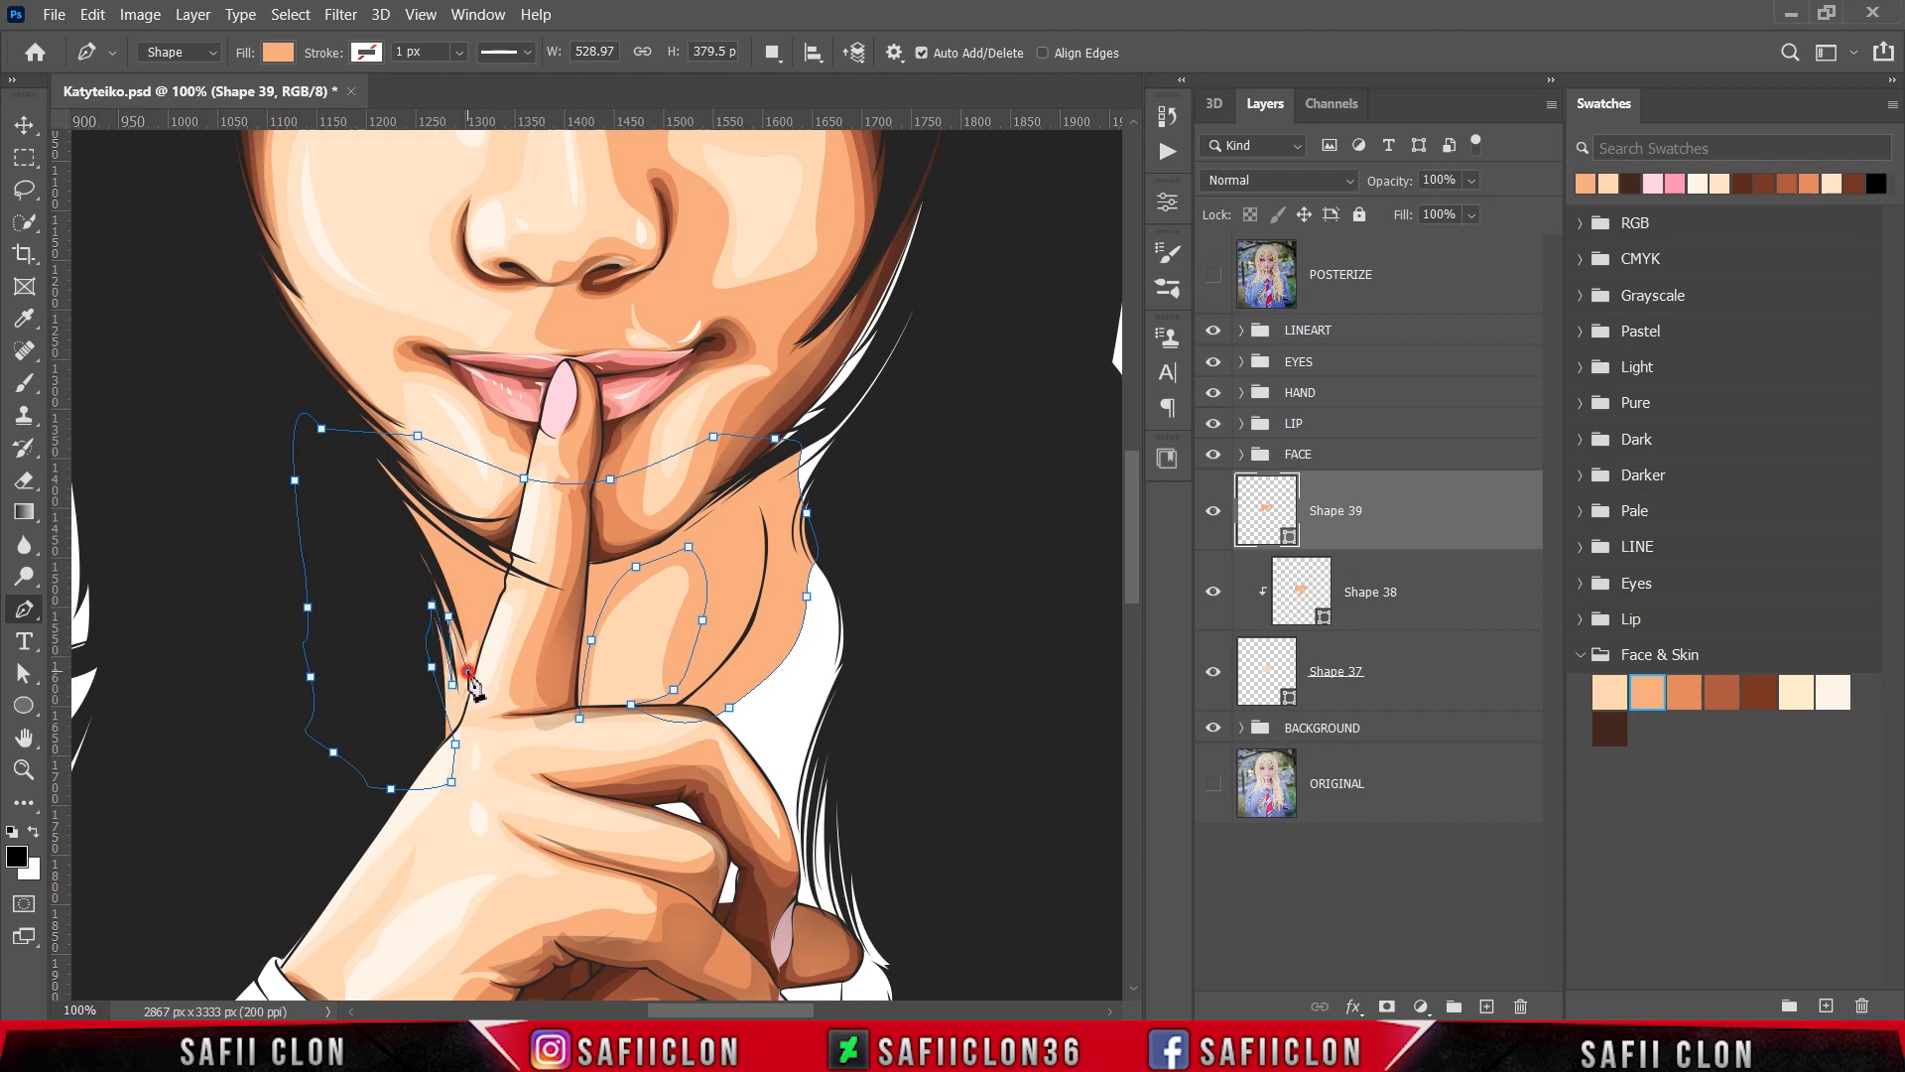
pyautogui.click(1212, 279)
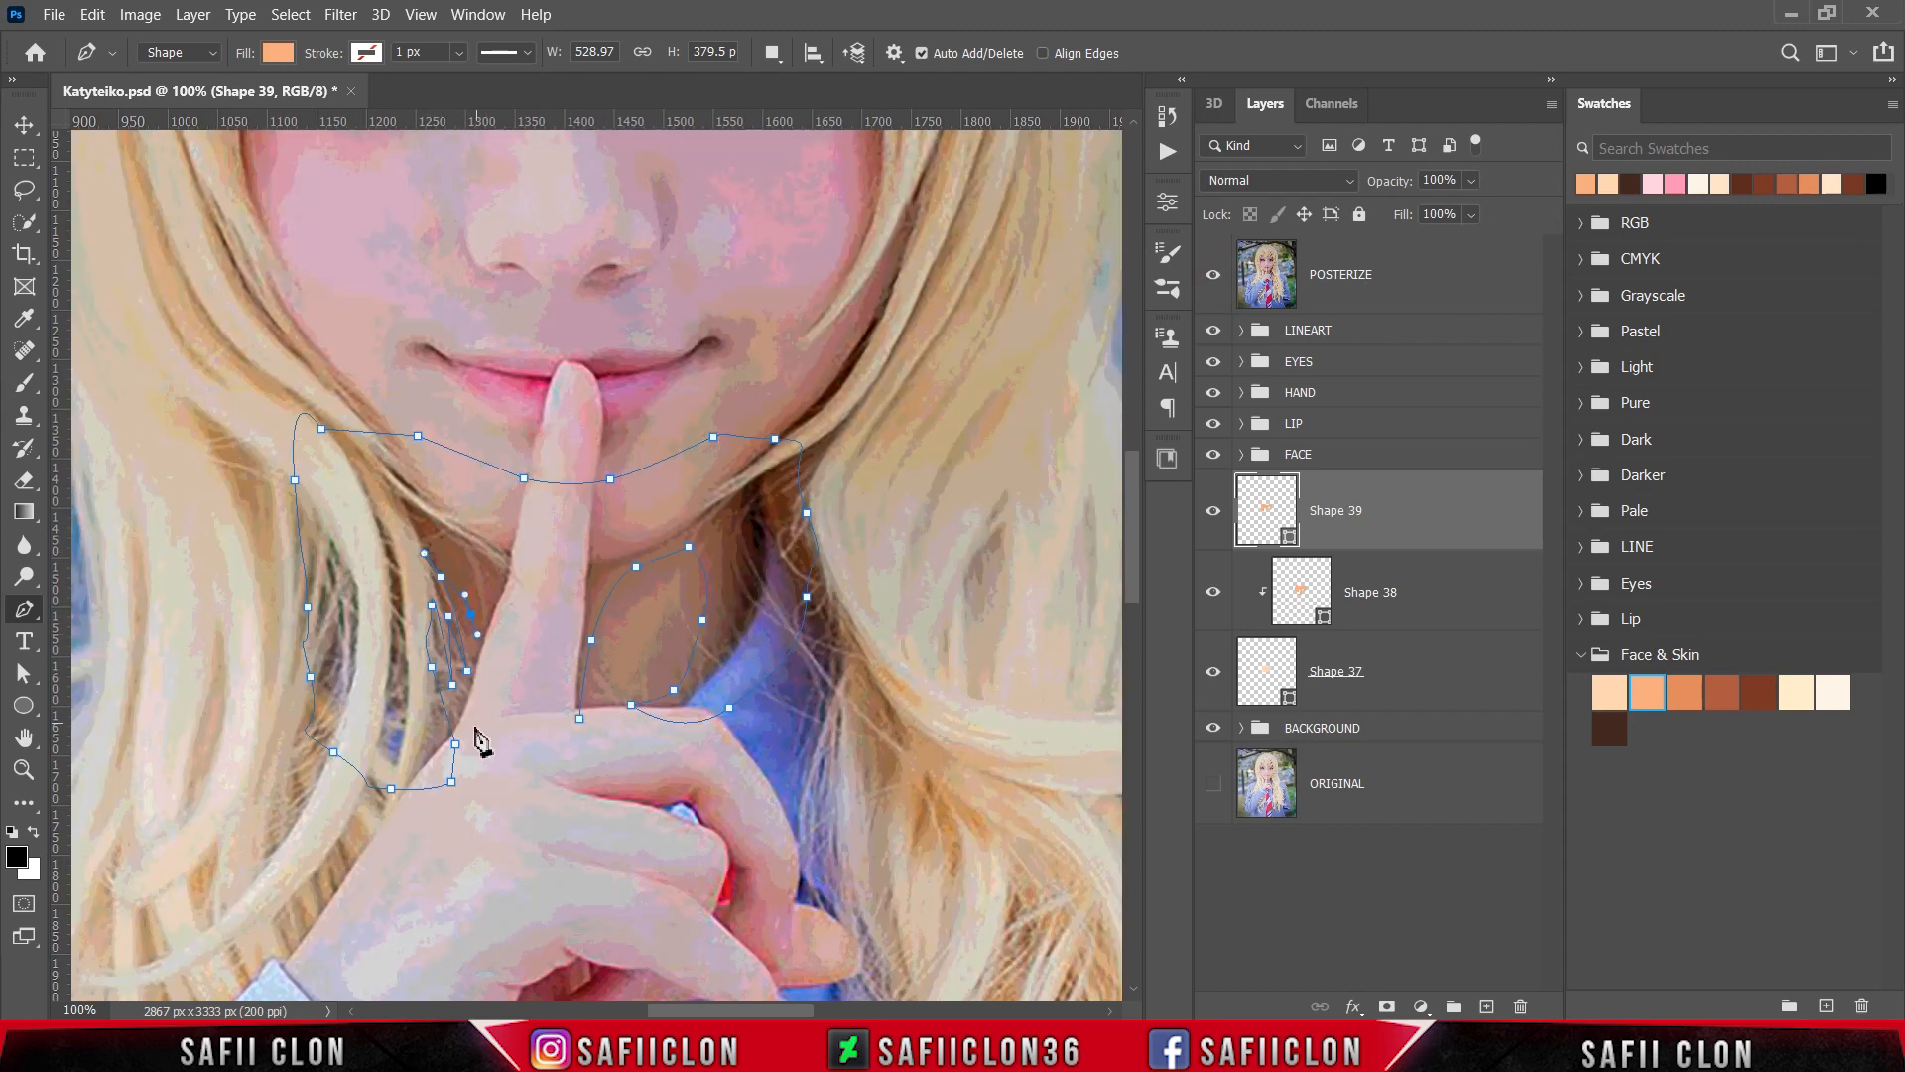
pyautogui.moveTo(474, 726); pyautogui.dragTo(471, 770)
pyautogui.click(514, 711)
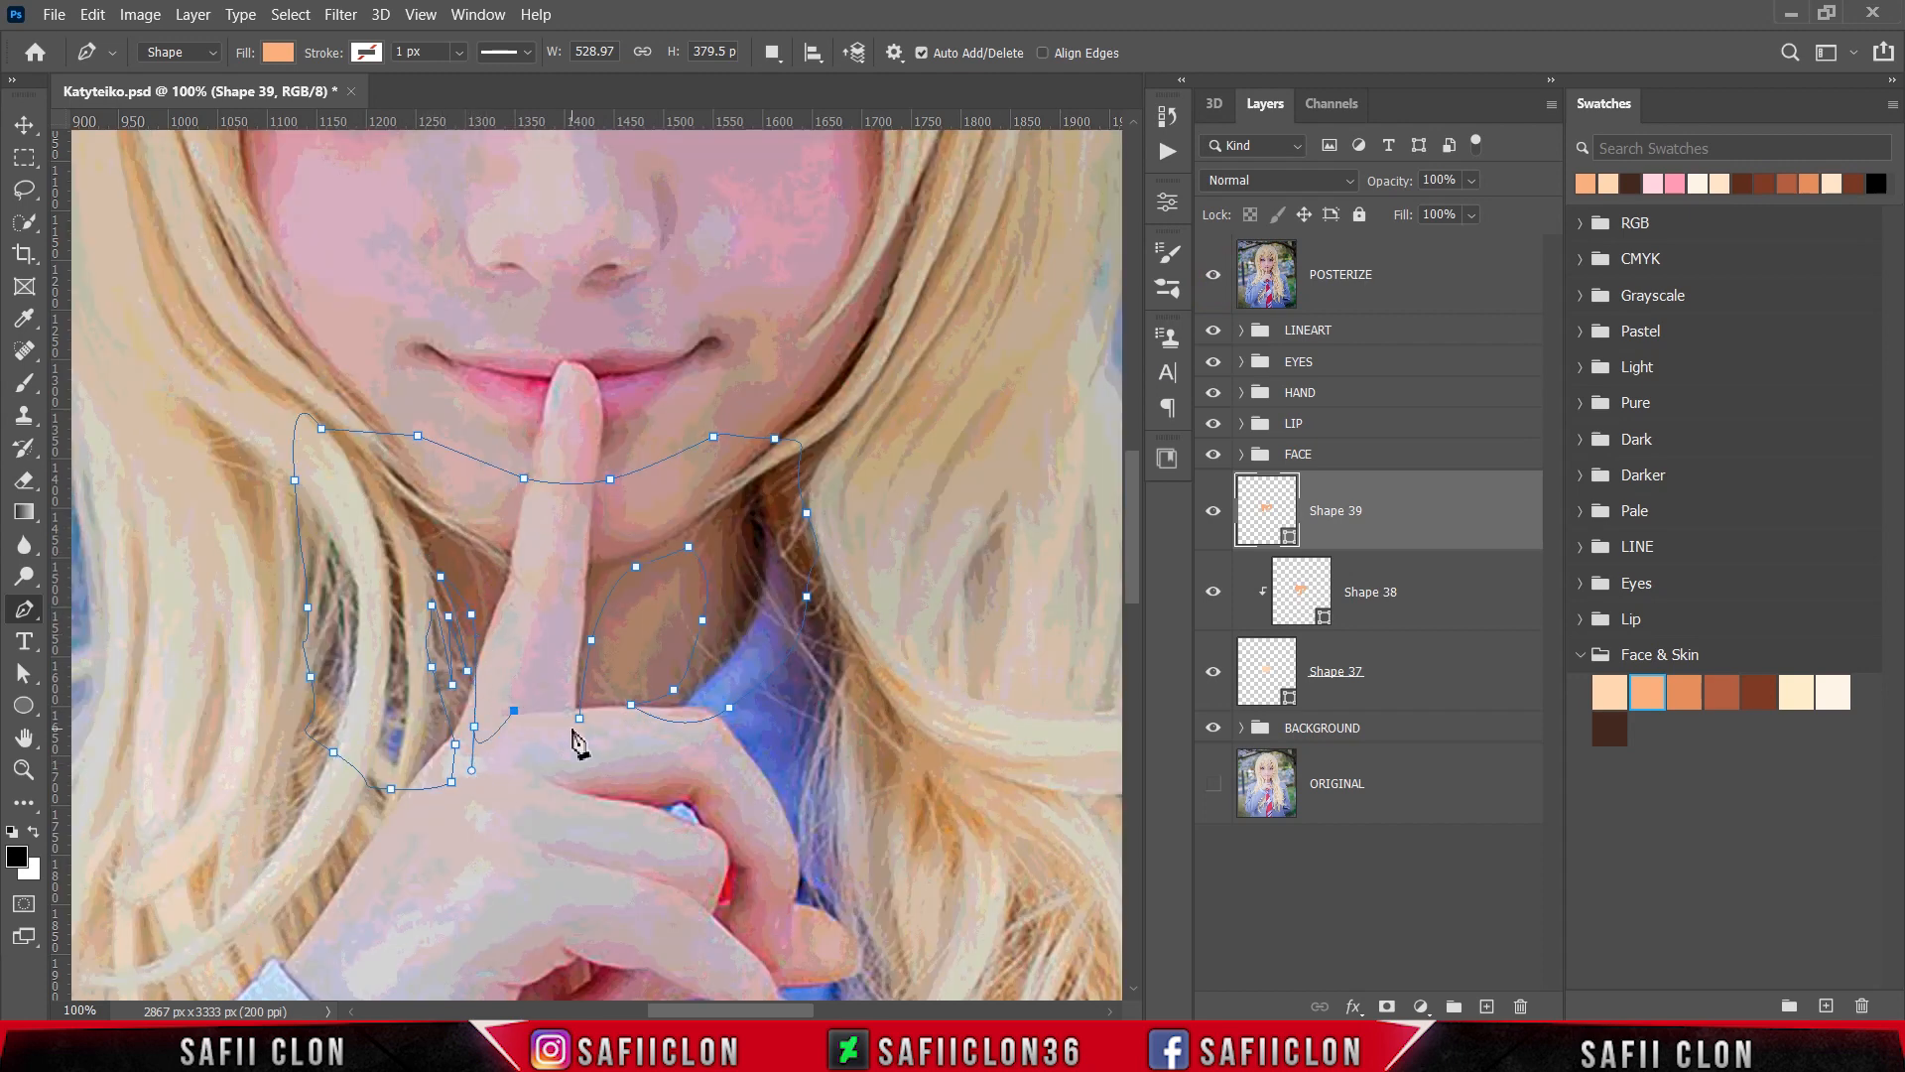
pyautogui.click(1213, 282)
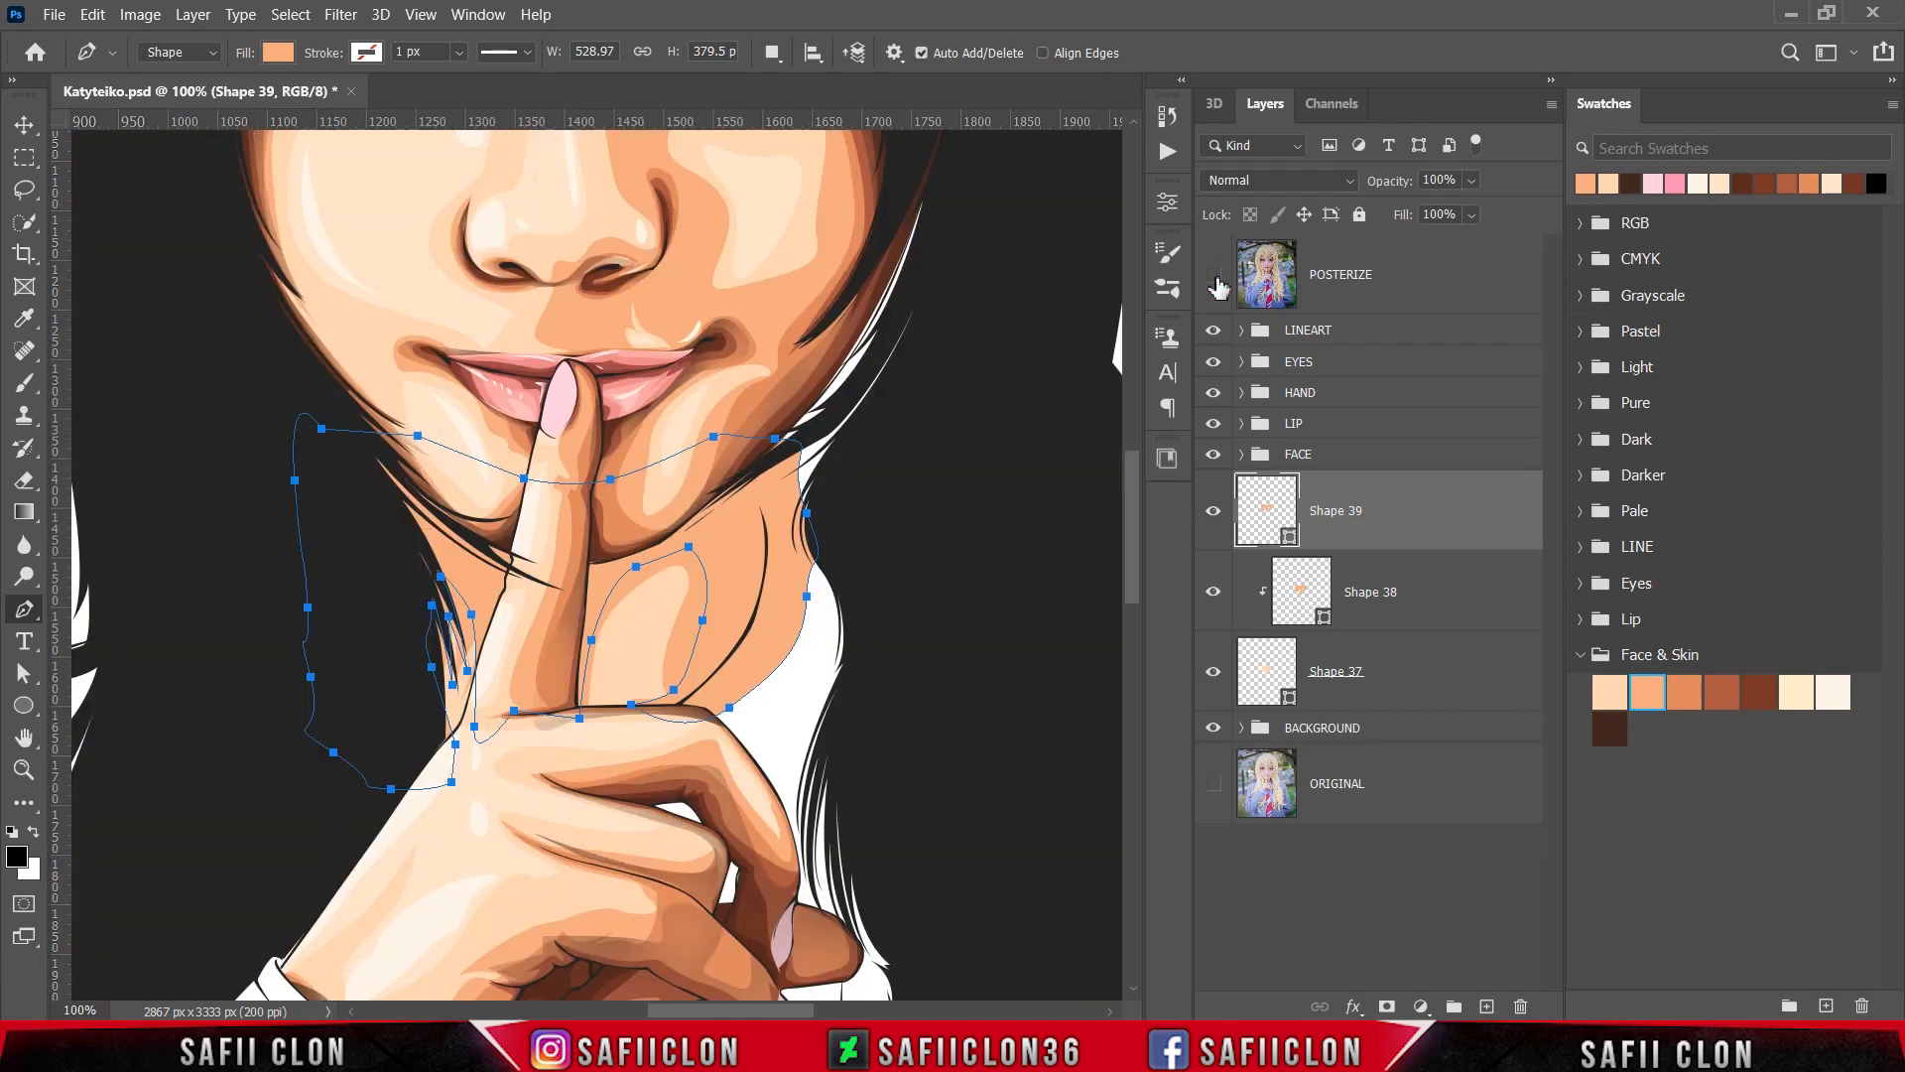
# Step: Fill the second neck shadow with the skin swatch df875f and clip it to the base neck shape
pyautogui.doubleClick(1290, 539)
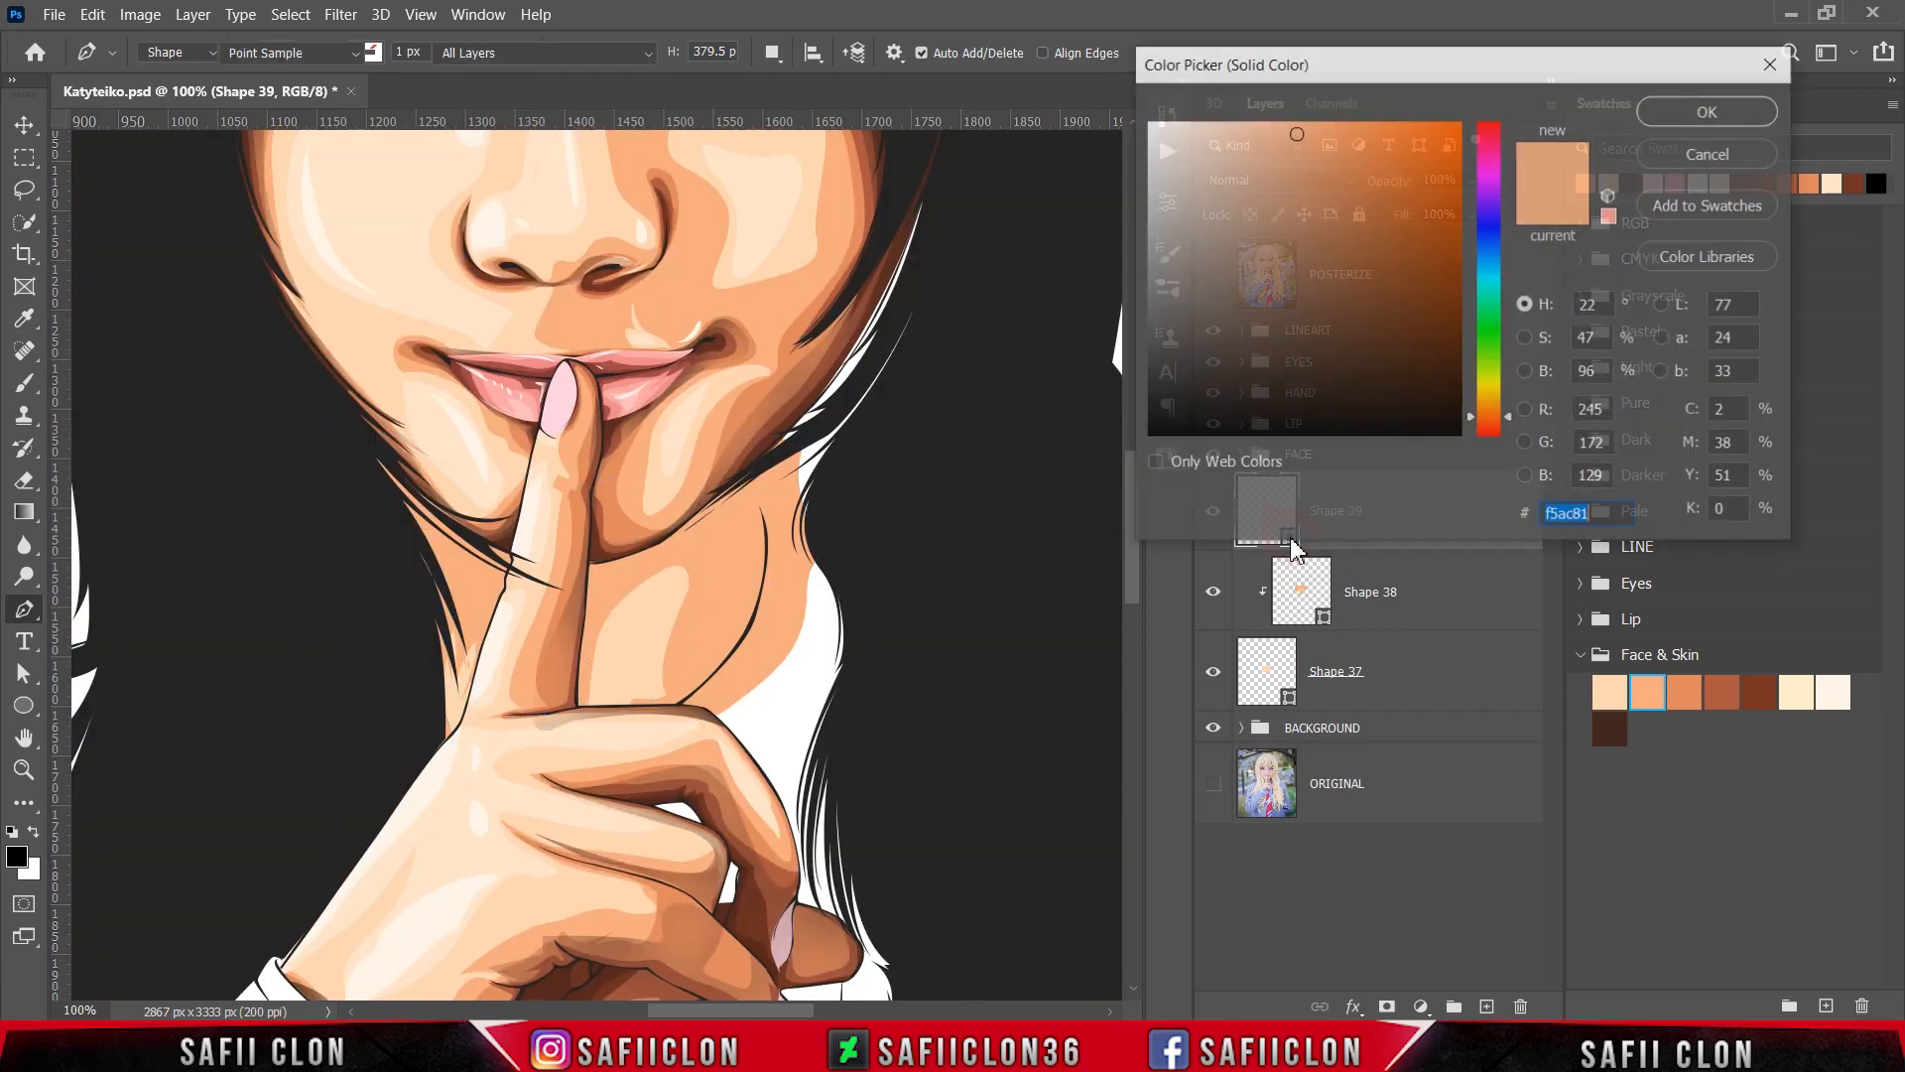
pyautogui.click(1687, 693)
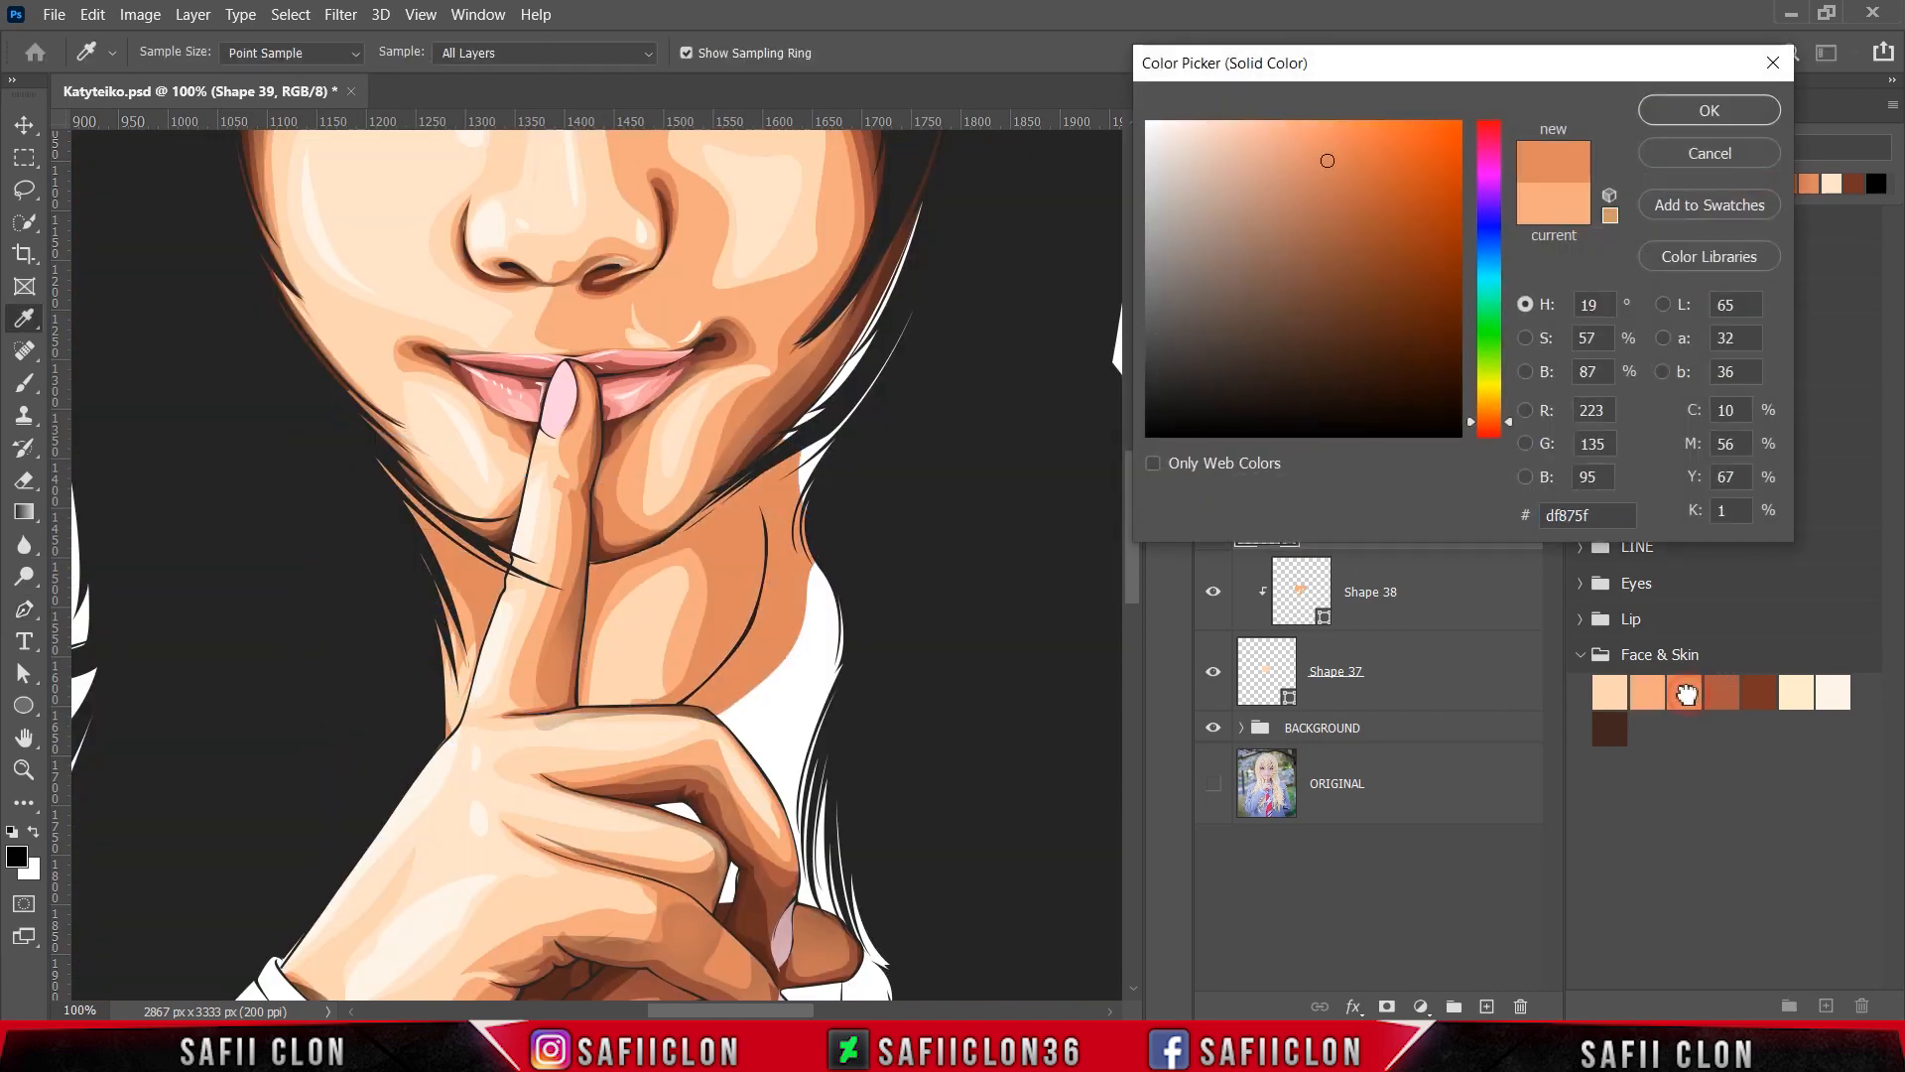
pyautogui.click(1665, 117)
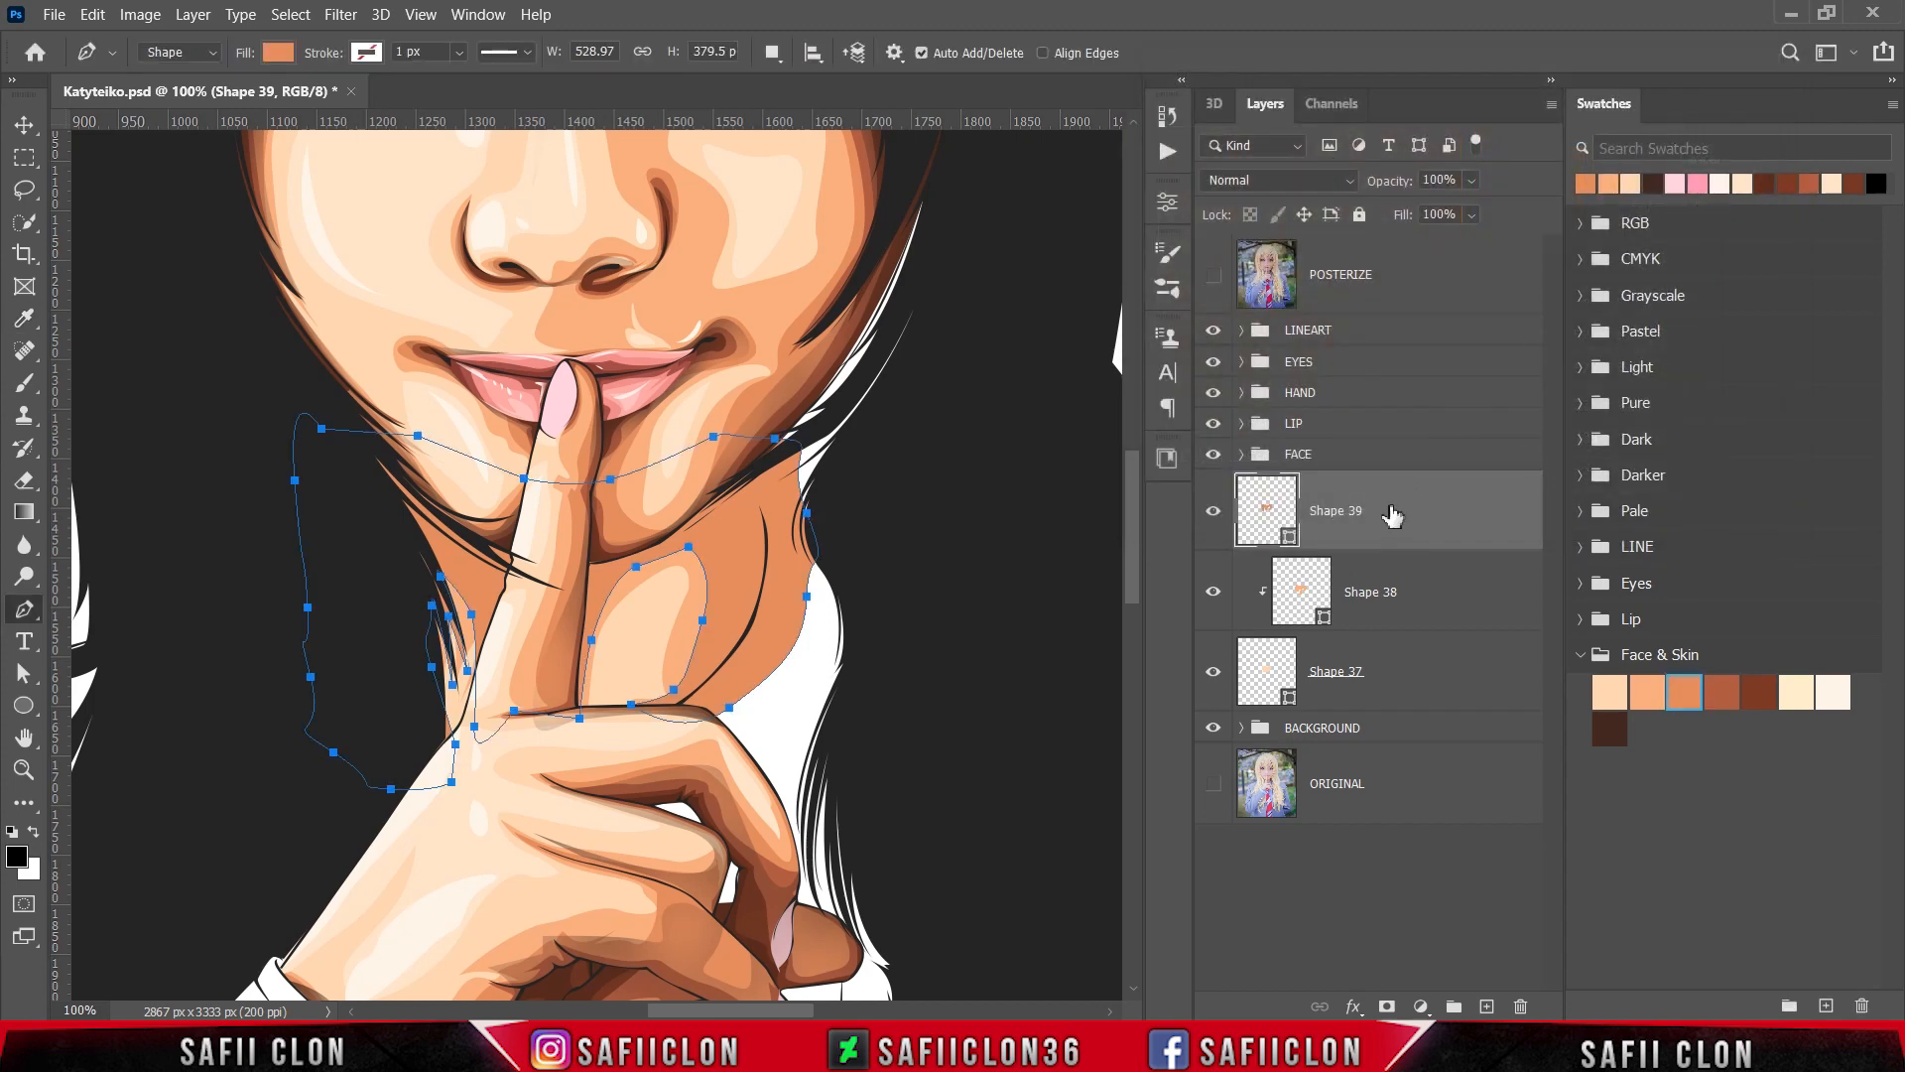
pyautogui.rightClick(1393, 514)
pyautogui.click(1498, 332)
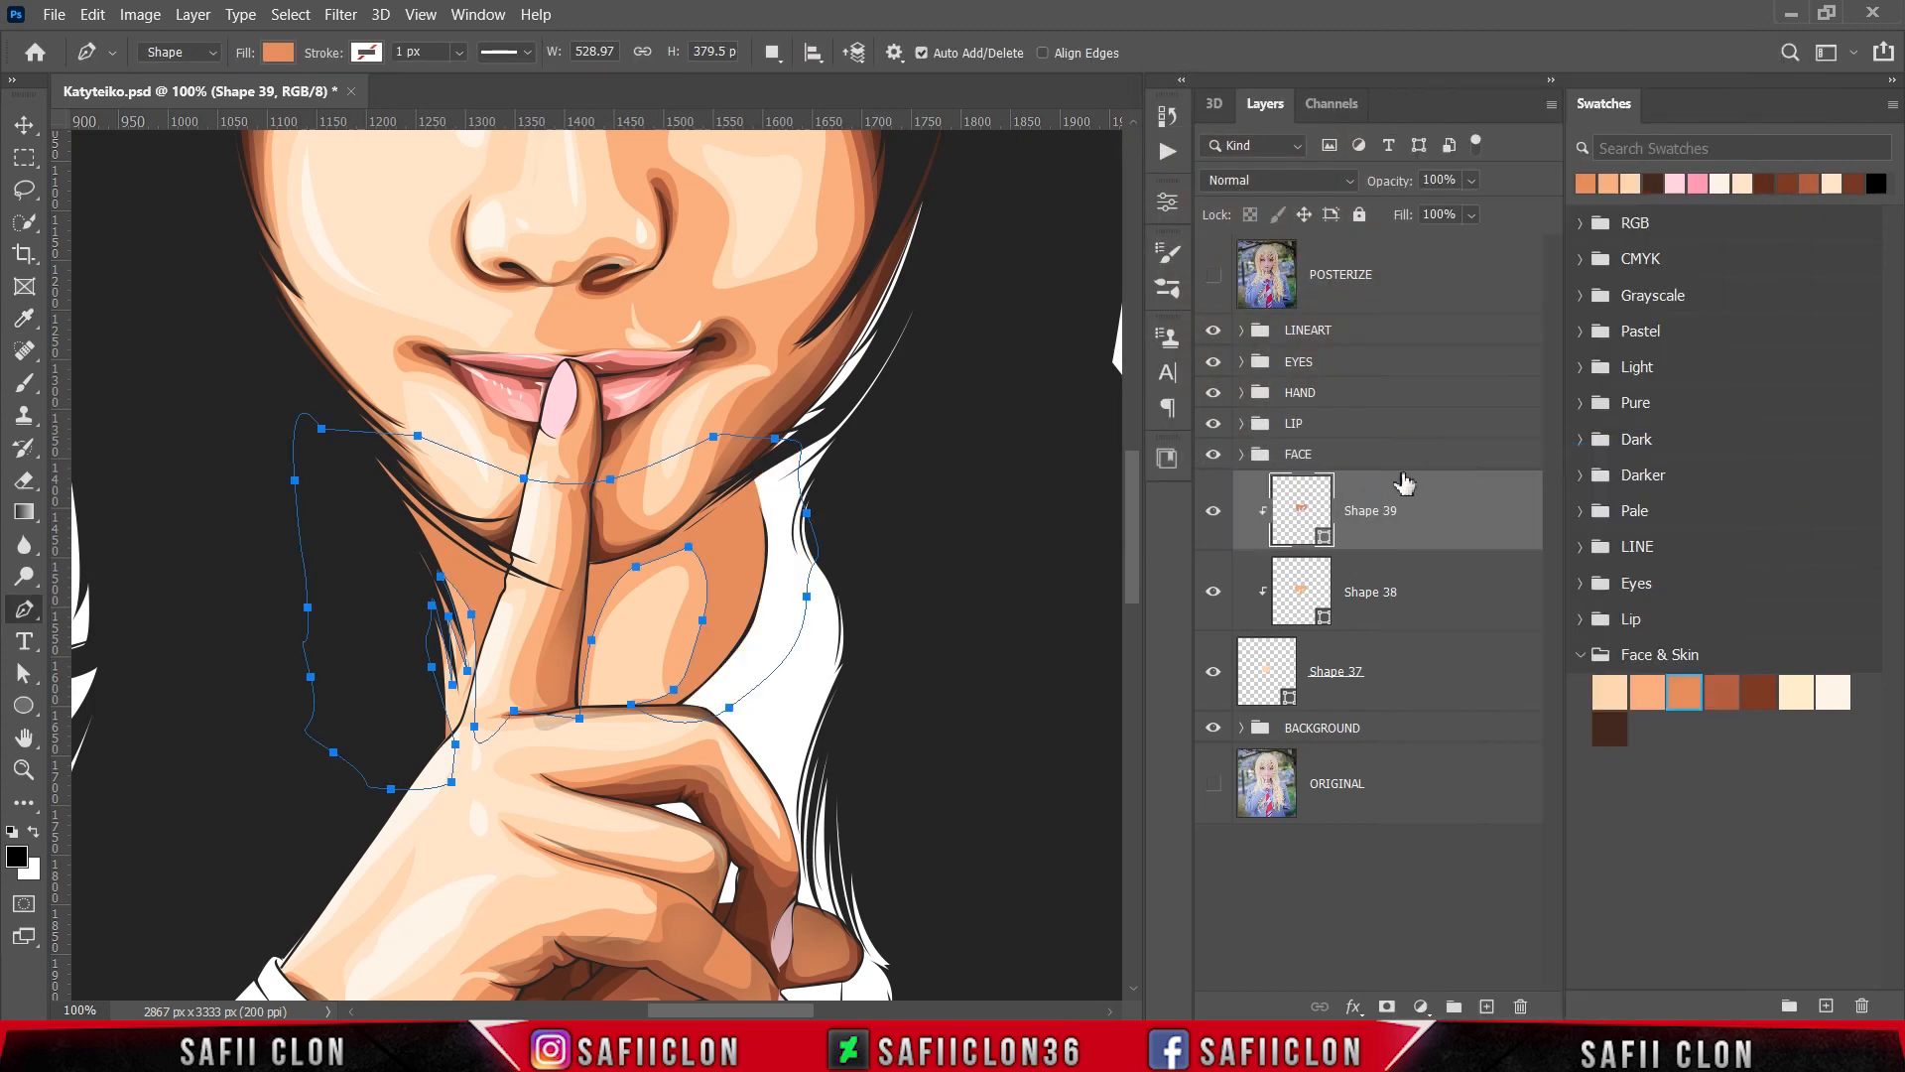
# Step: Start a third, narrower neck shadow on a new shape layer, tracing from the hand up the neck, under the chin and down beside the finger
pyautogui.click(772, 53)
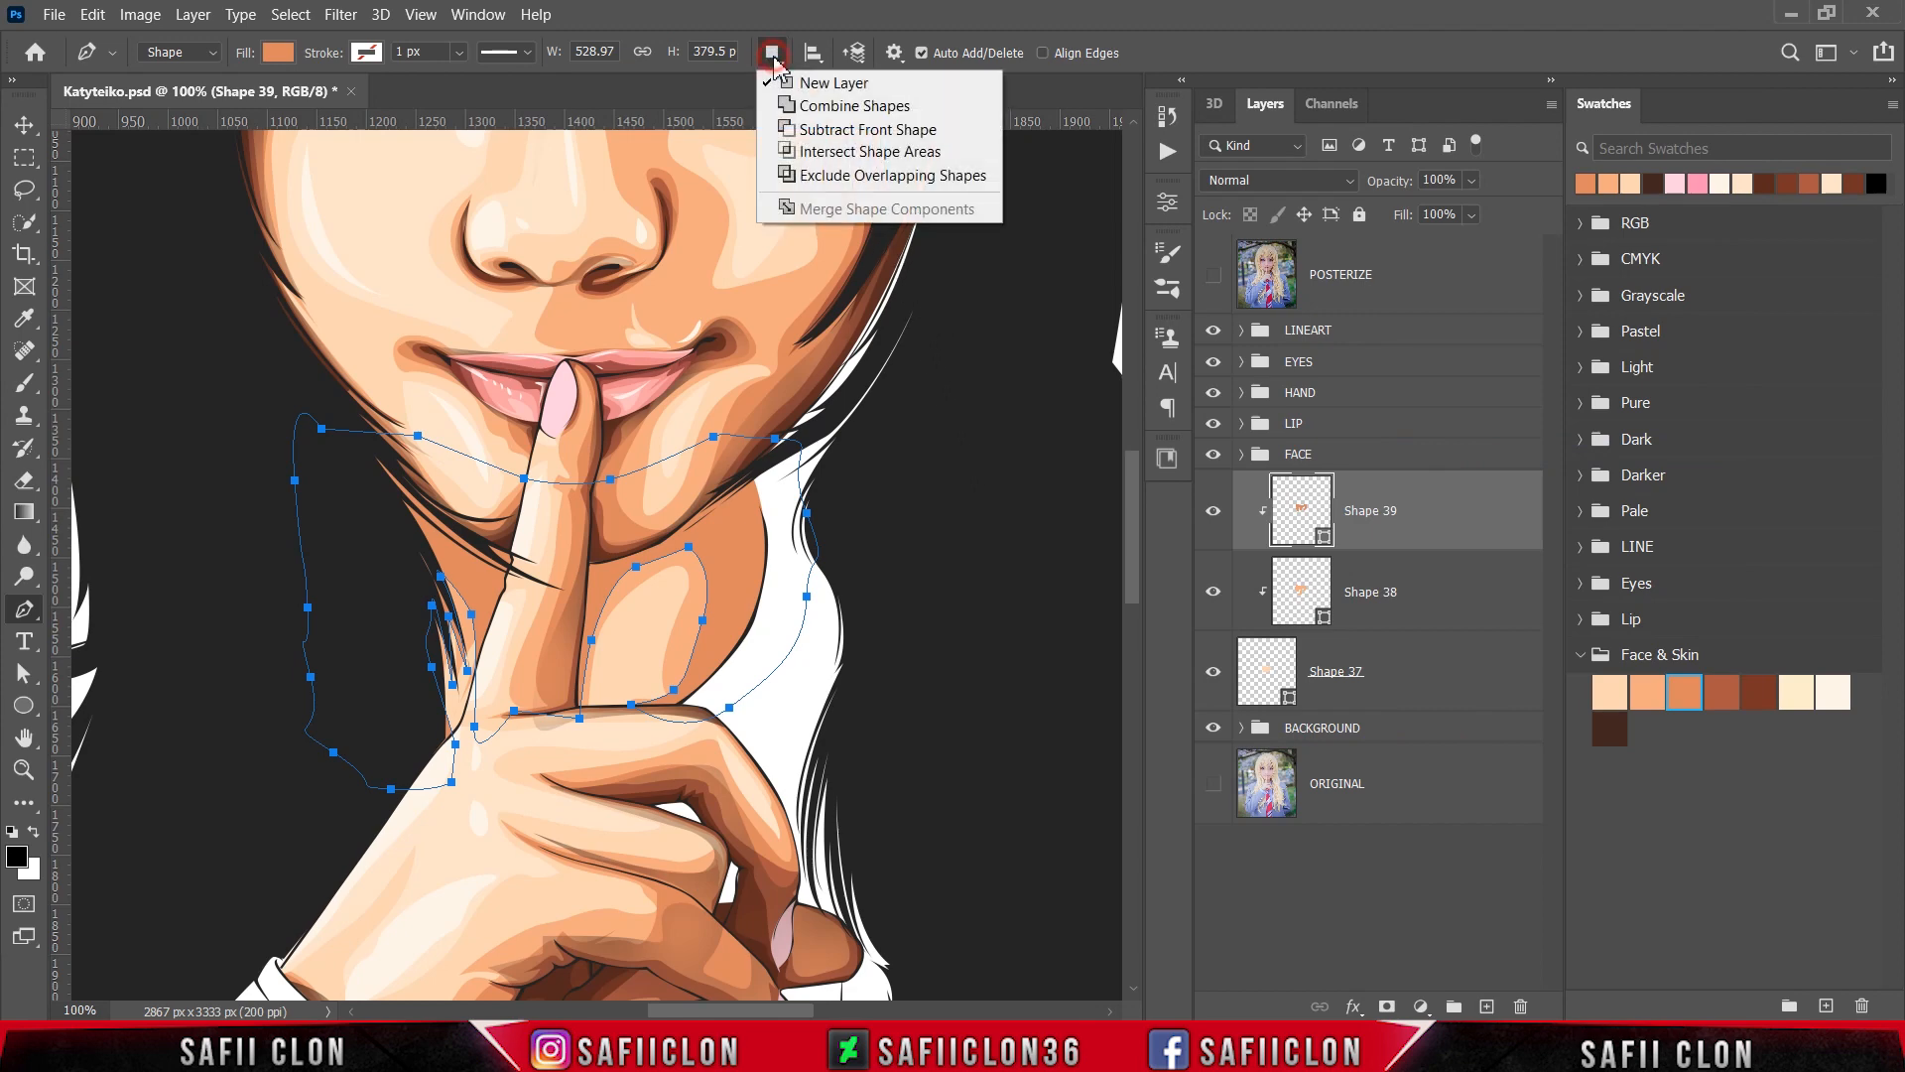
pyautogui.click(800, 86)
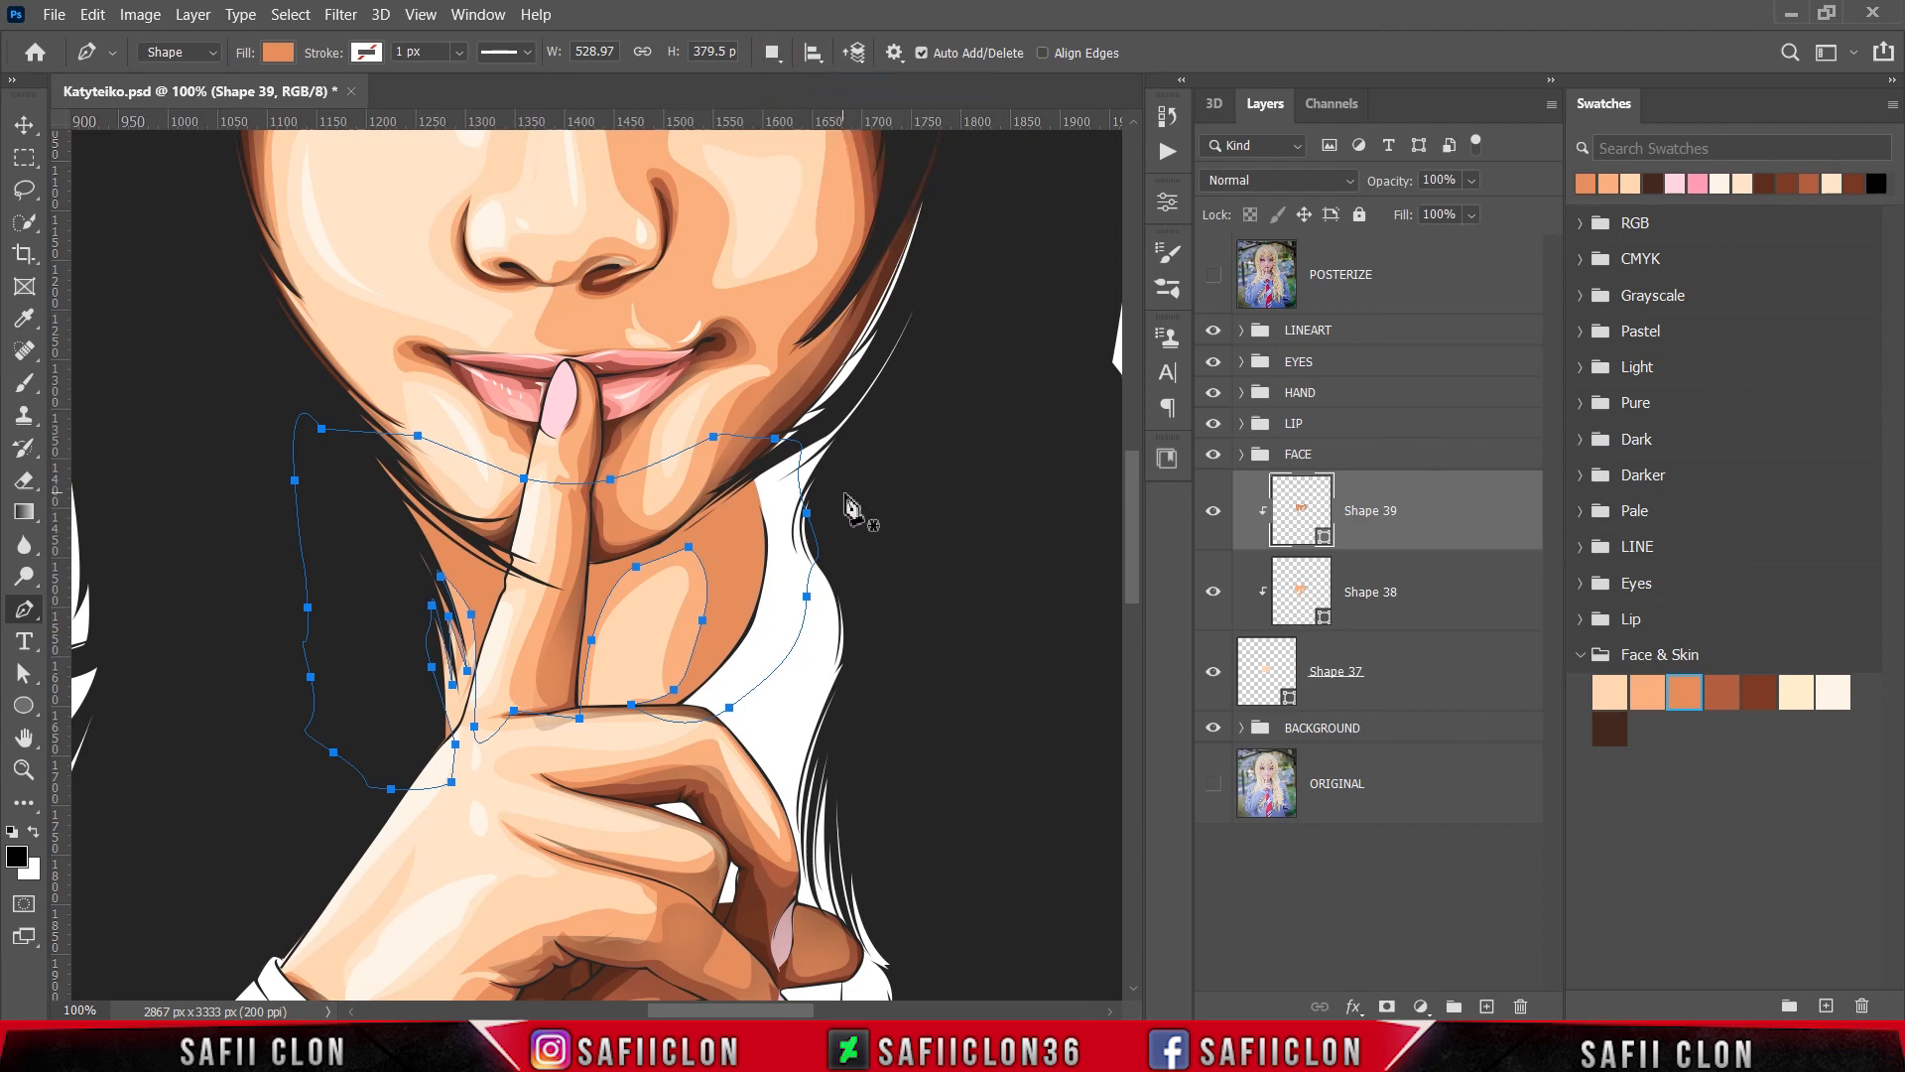
pyautogui.click(1213, 282)
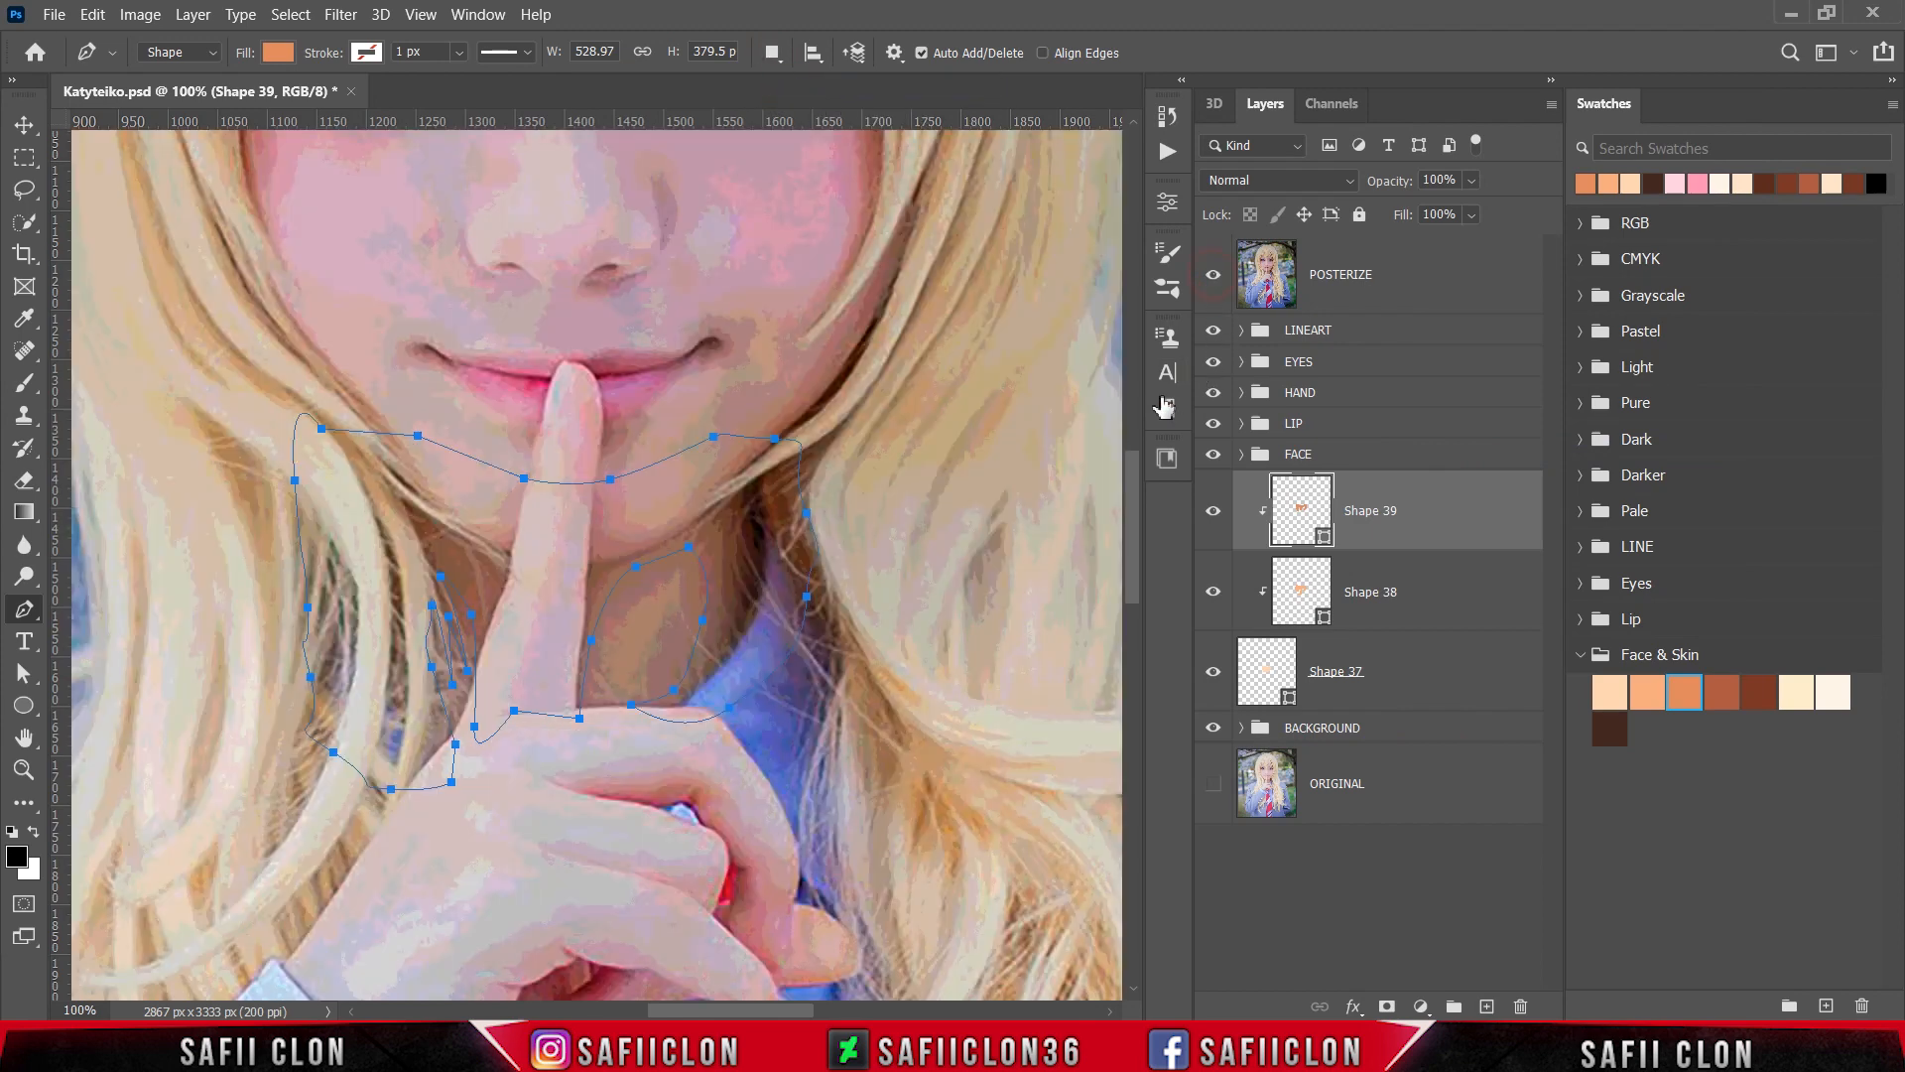
pyautogui.click(671, 709)
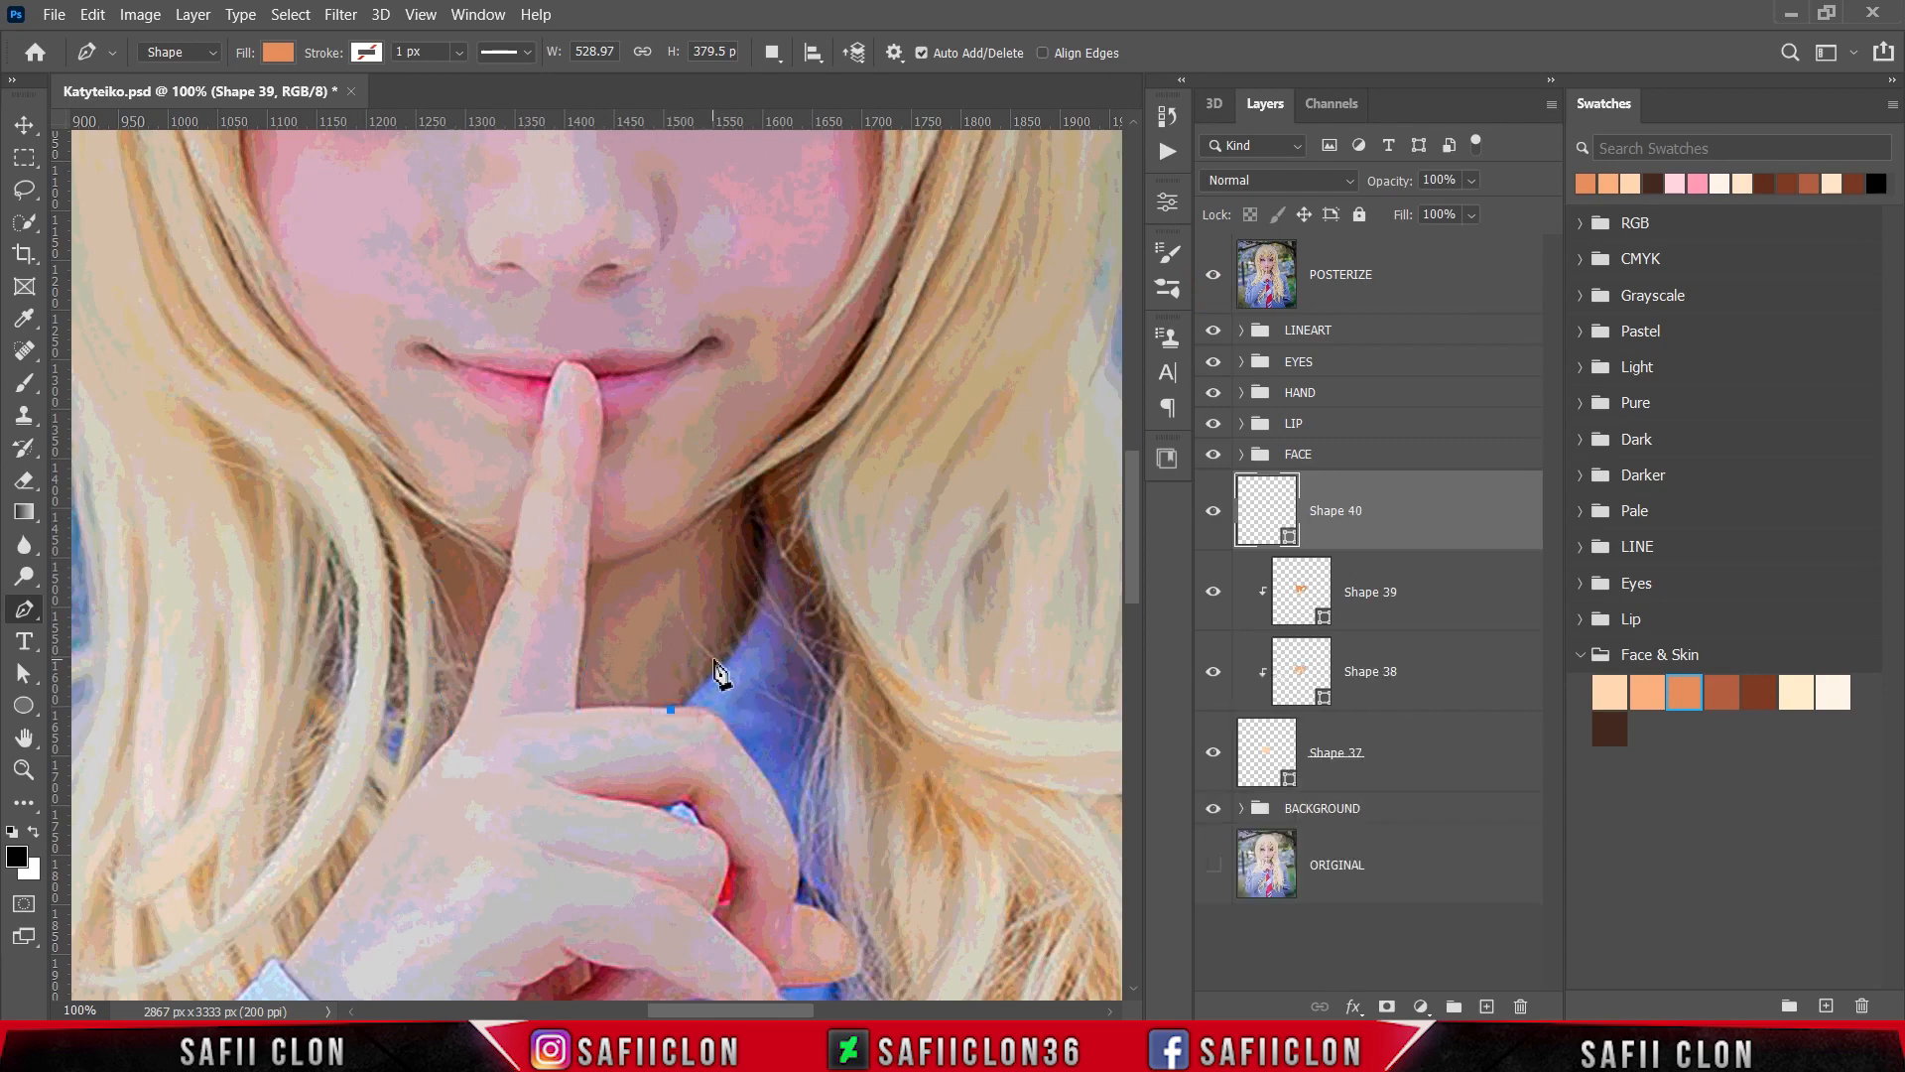
pyautogui.moveTo(725, 647); pyautogui.dragTo(733, 621)
pyautogui.moveTo(728, 546); pyautogui.dragTo(586, 632)
pyautogui.click(1216, 278)
pyautogui.click(691, 539)
pyautogui.click(708, 512)
pyautogui.click(585, 714)
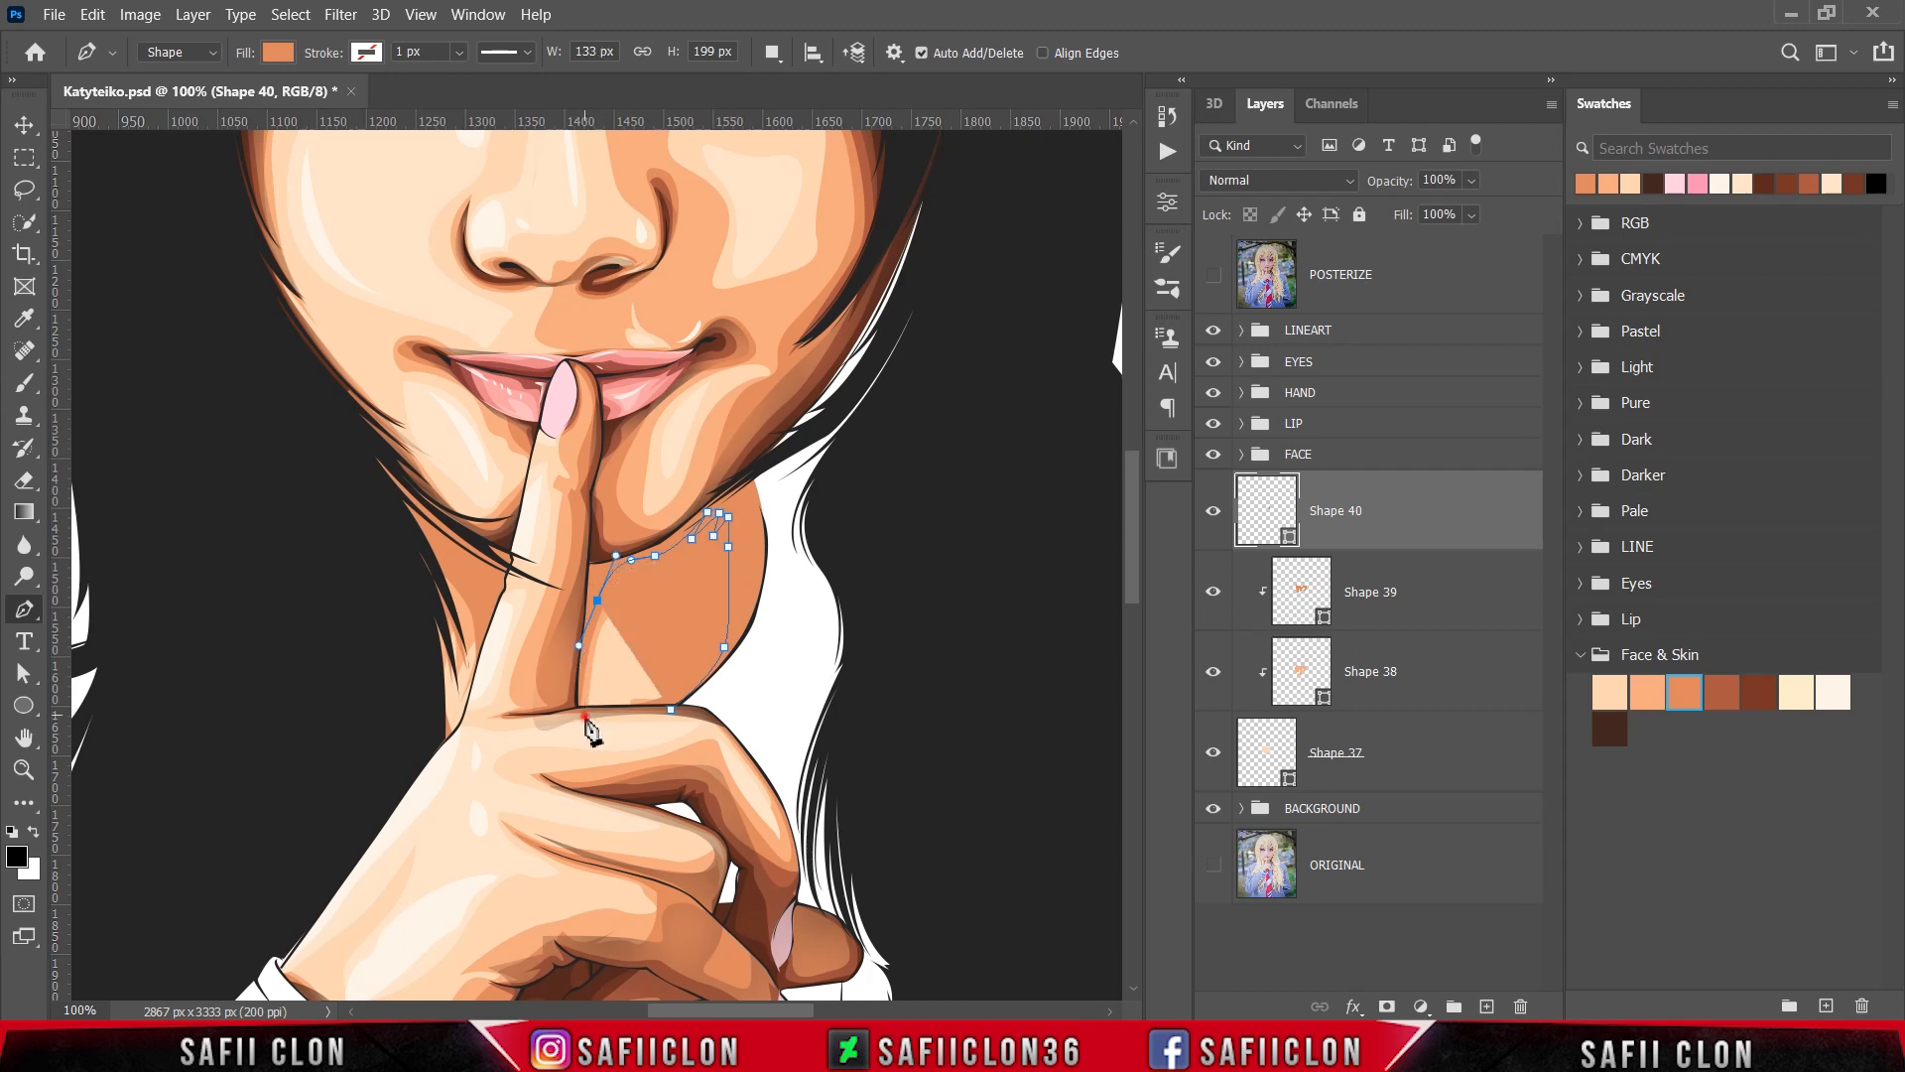
# Step: Close the third shadow's outline over the finger, along the jaw and outside the neck's edge at about 264 by 331 px
pyautogui.moveTo(552, 698); pyautogui.dragTo(549, 663)
pyautogui.moveTo(571, 571); pyautogui.dragTo(580, 545)
pyautogui.click(785, 424)
pyautogui.click(808, 486)
pyautogui.click(800, 612)
pyautogui.click(772, 692)
pyautogui.click(699, 743)
pyautogui.click(671, 709)
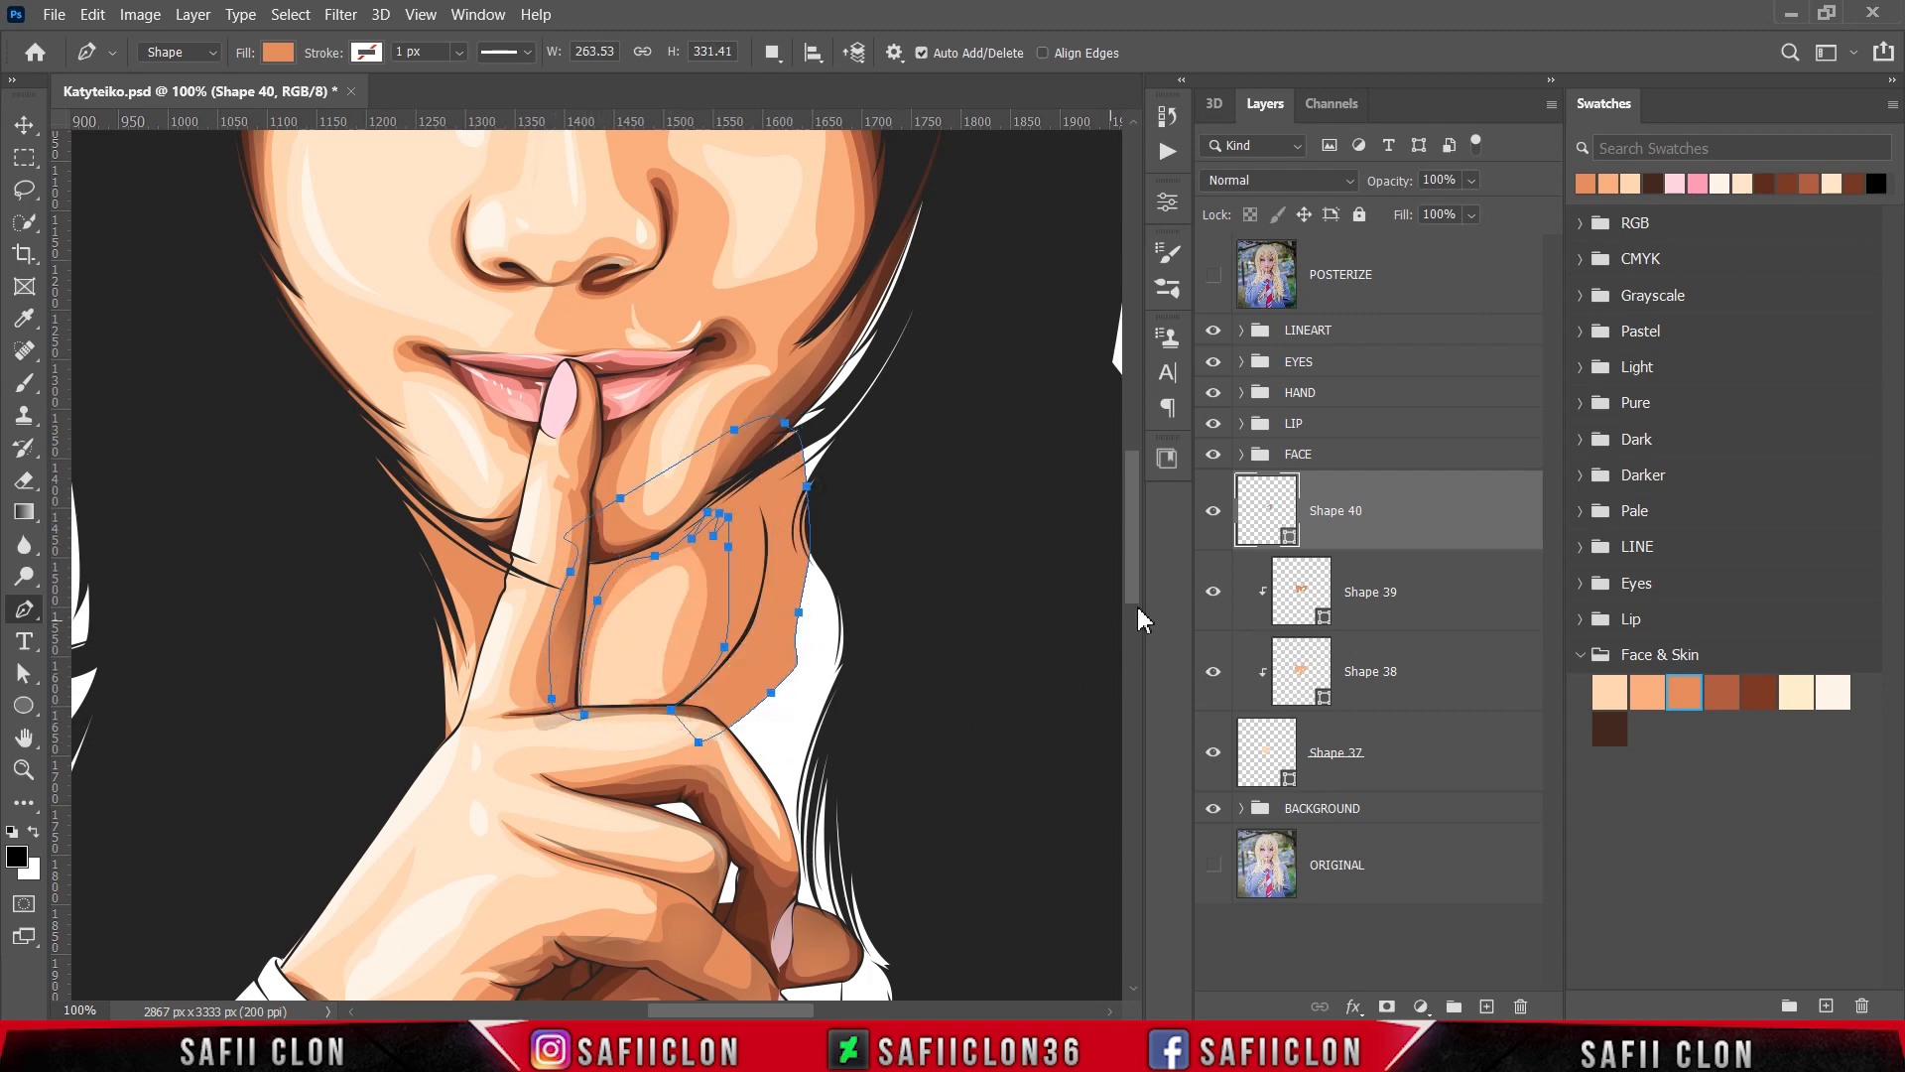
# Step: Fill the third neck shadow with the skin swatch ad5843
pyautogui.doubleClick(1289, 541)
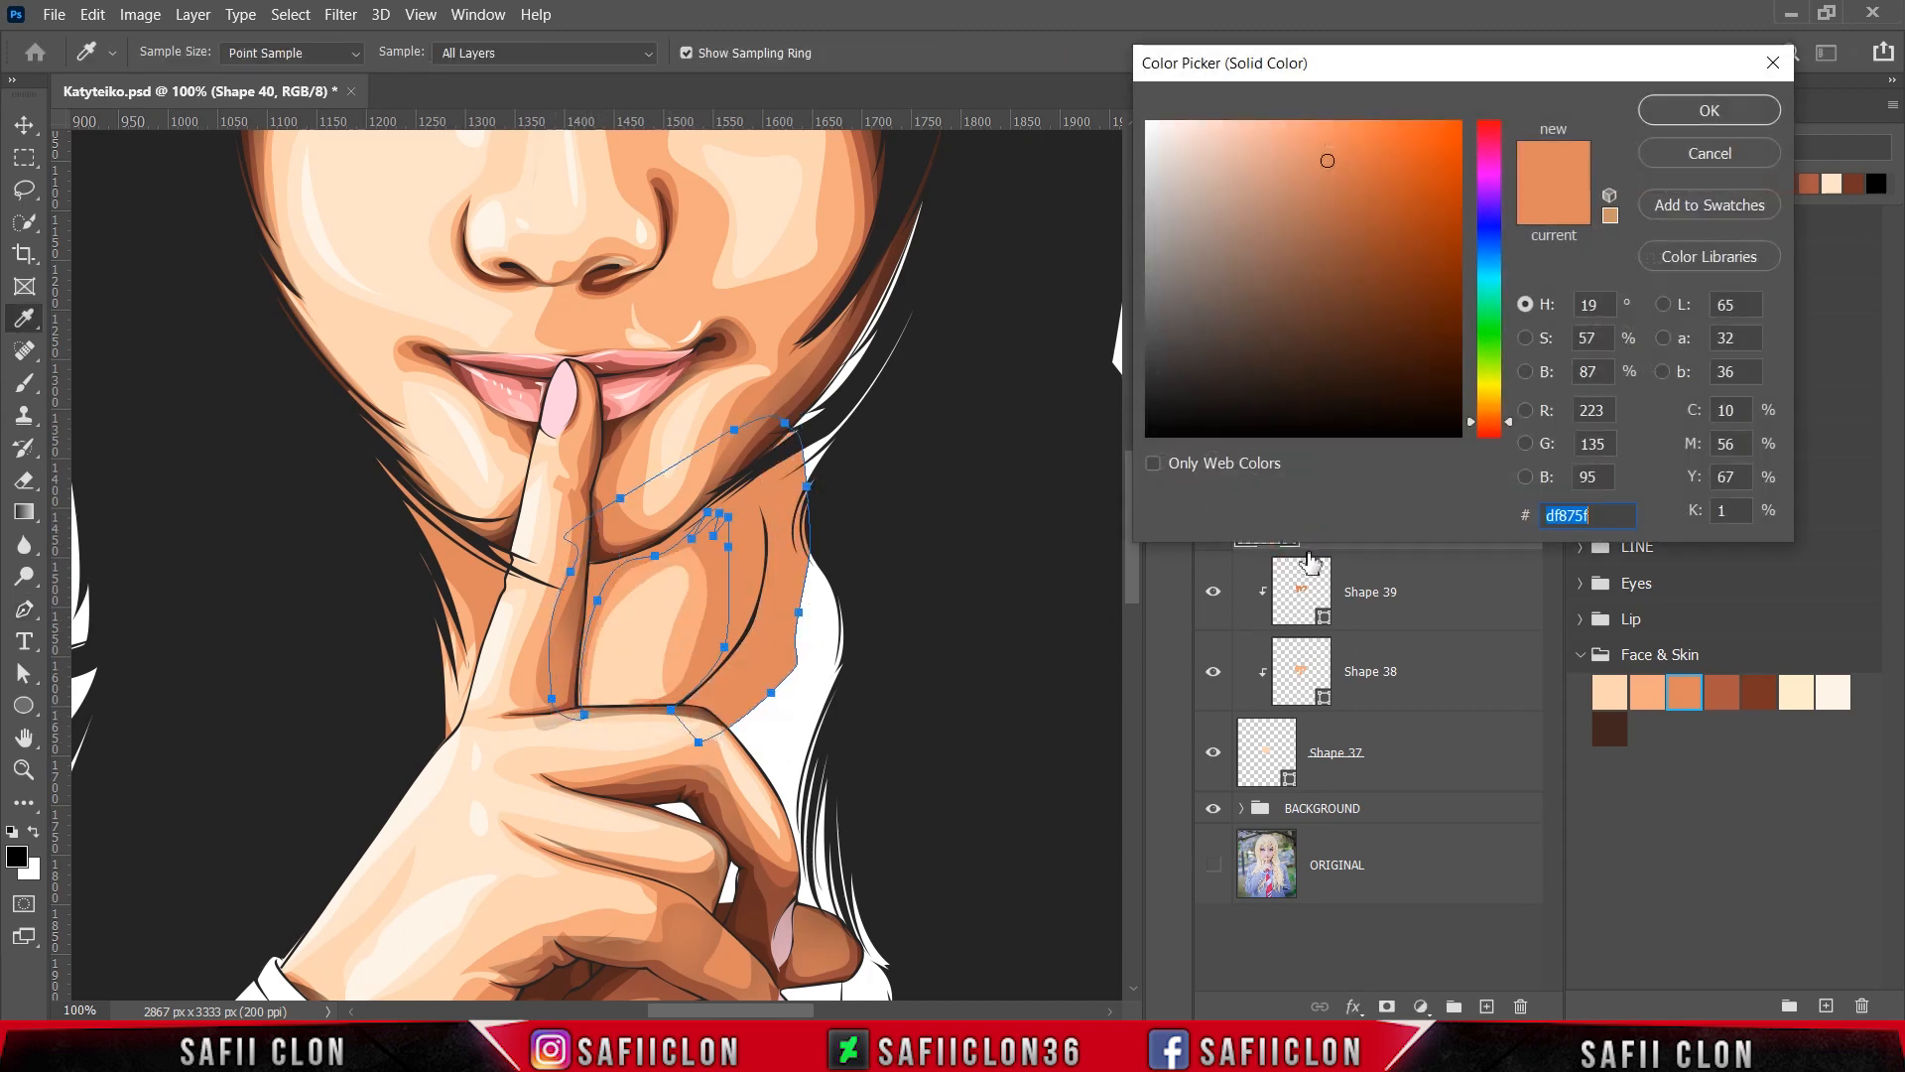
pyautogui.click(1727, 693)
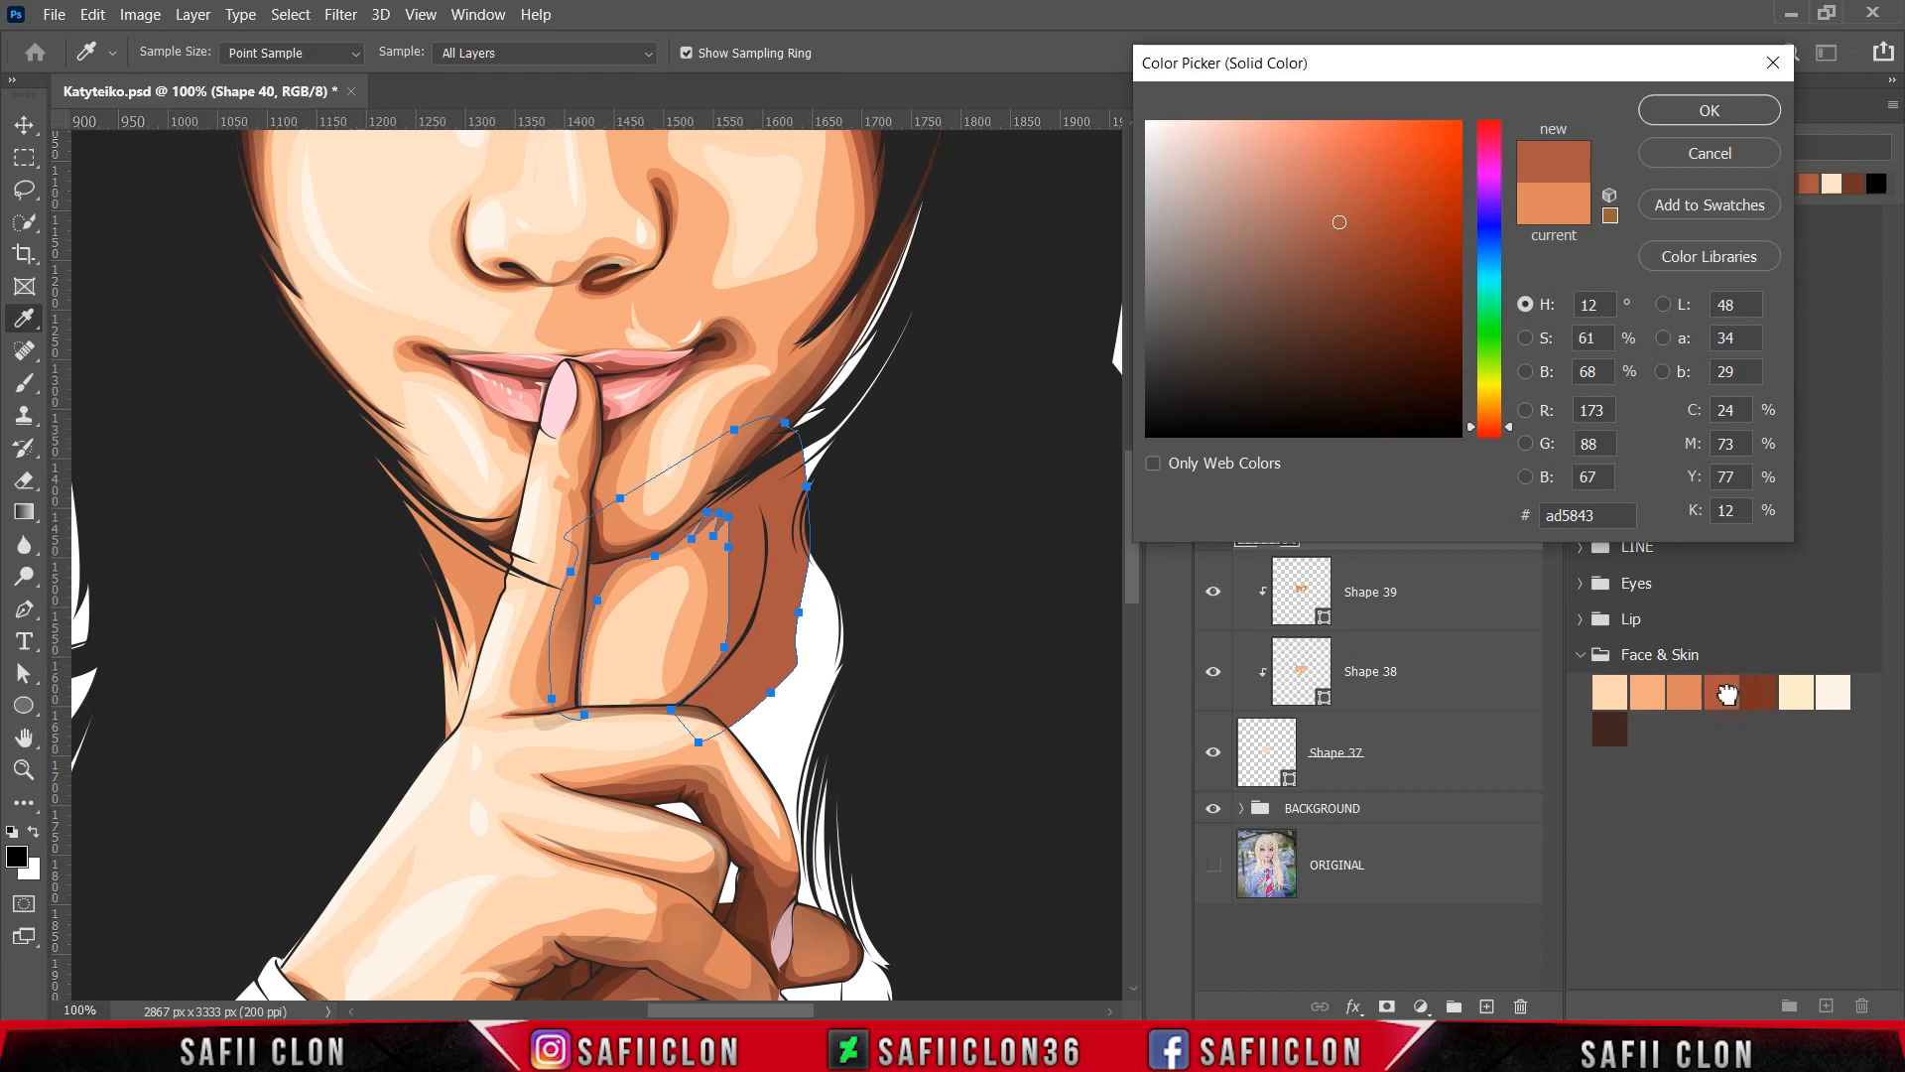
pyautogui.click(1696, 115)
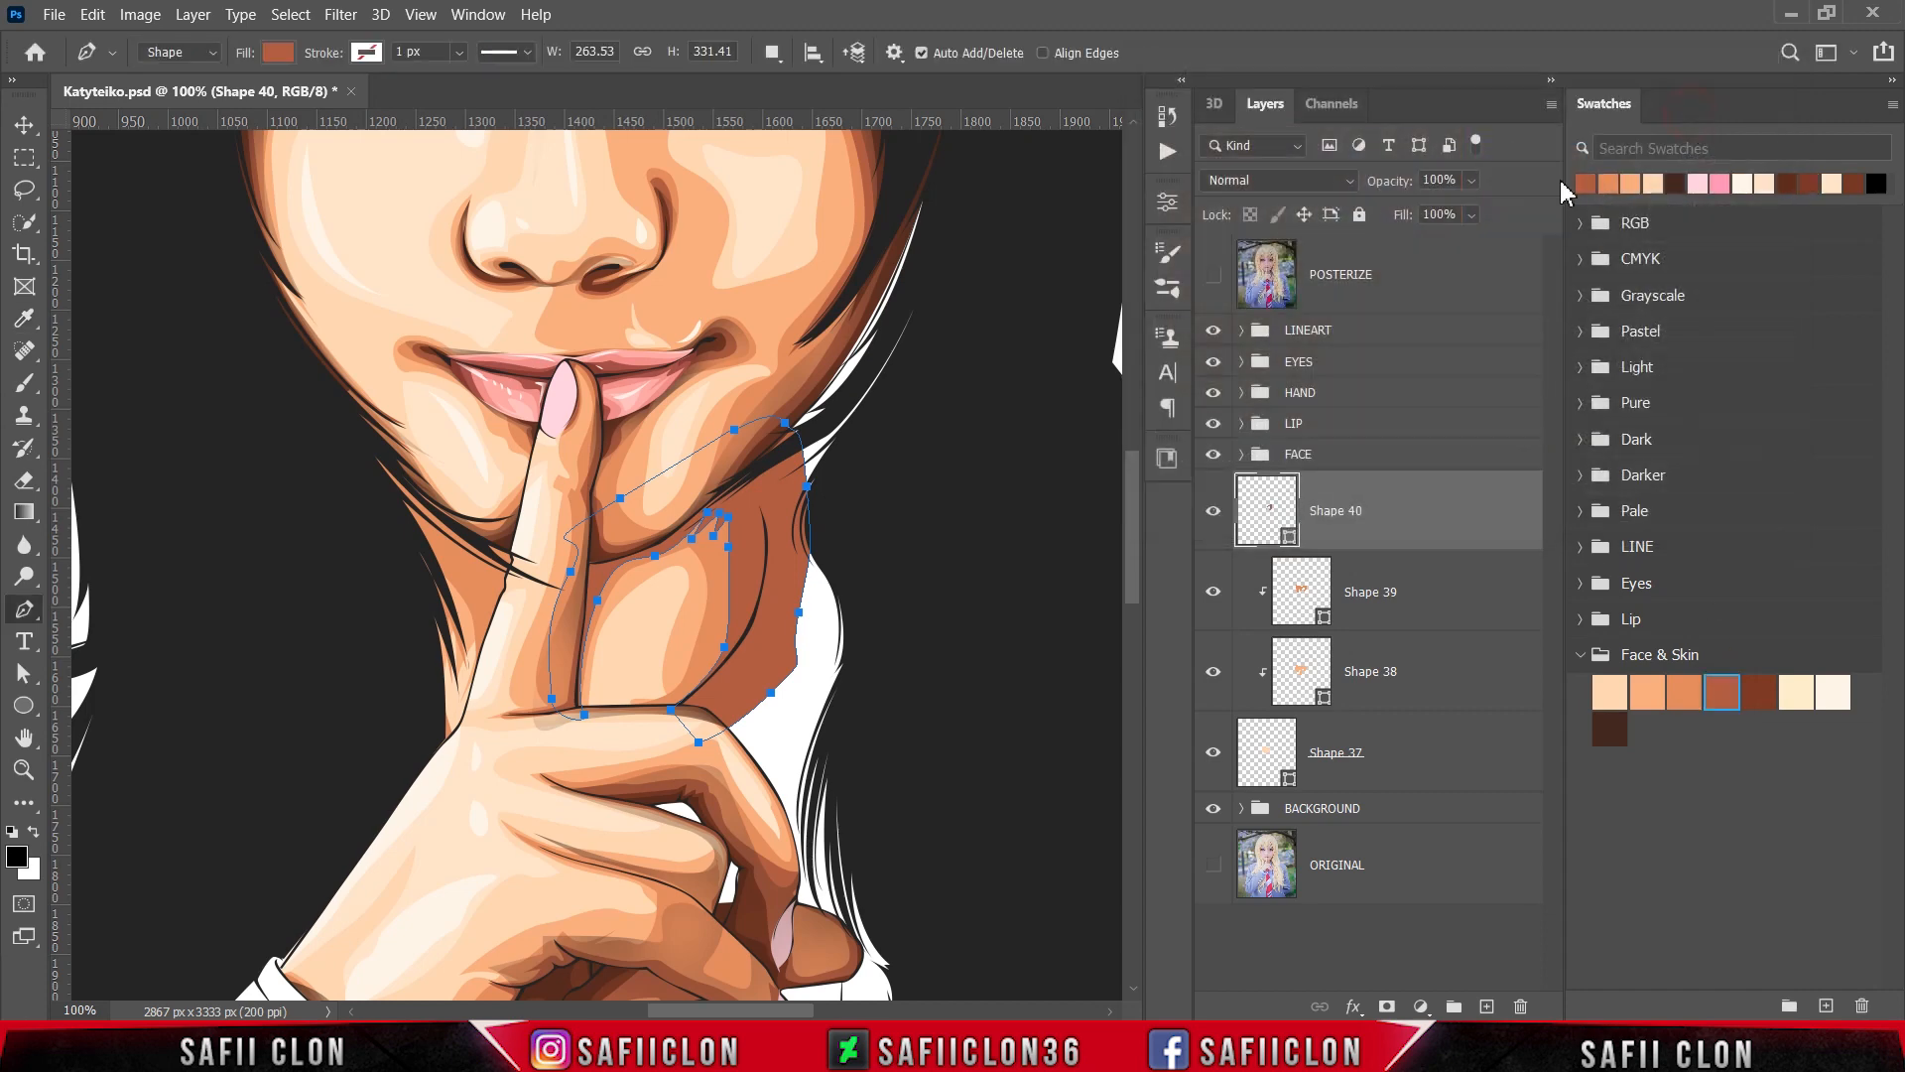
# Step: Add a second outline to the third shadow with Combine Shapes, tracing the jagged edge between the hair and the other side of the finger
pyautogui.click(773, 52)
pyautogui.click(810, 106)
pyautogui.click(461, 743)
pyautogui.moveTo(443, 676); pyautogui.dragTo(484, 624)
pyautogui.click(428, 579)
pyautogui.click(455, 622)
pyautogui.click(430, 543)
pyautogui.click(452, 576)
pyautogui.click(445, 548)
pyautogui.click(480, 671)
pyautogui.click(529, 579)
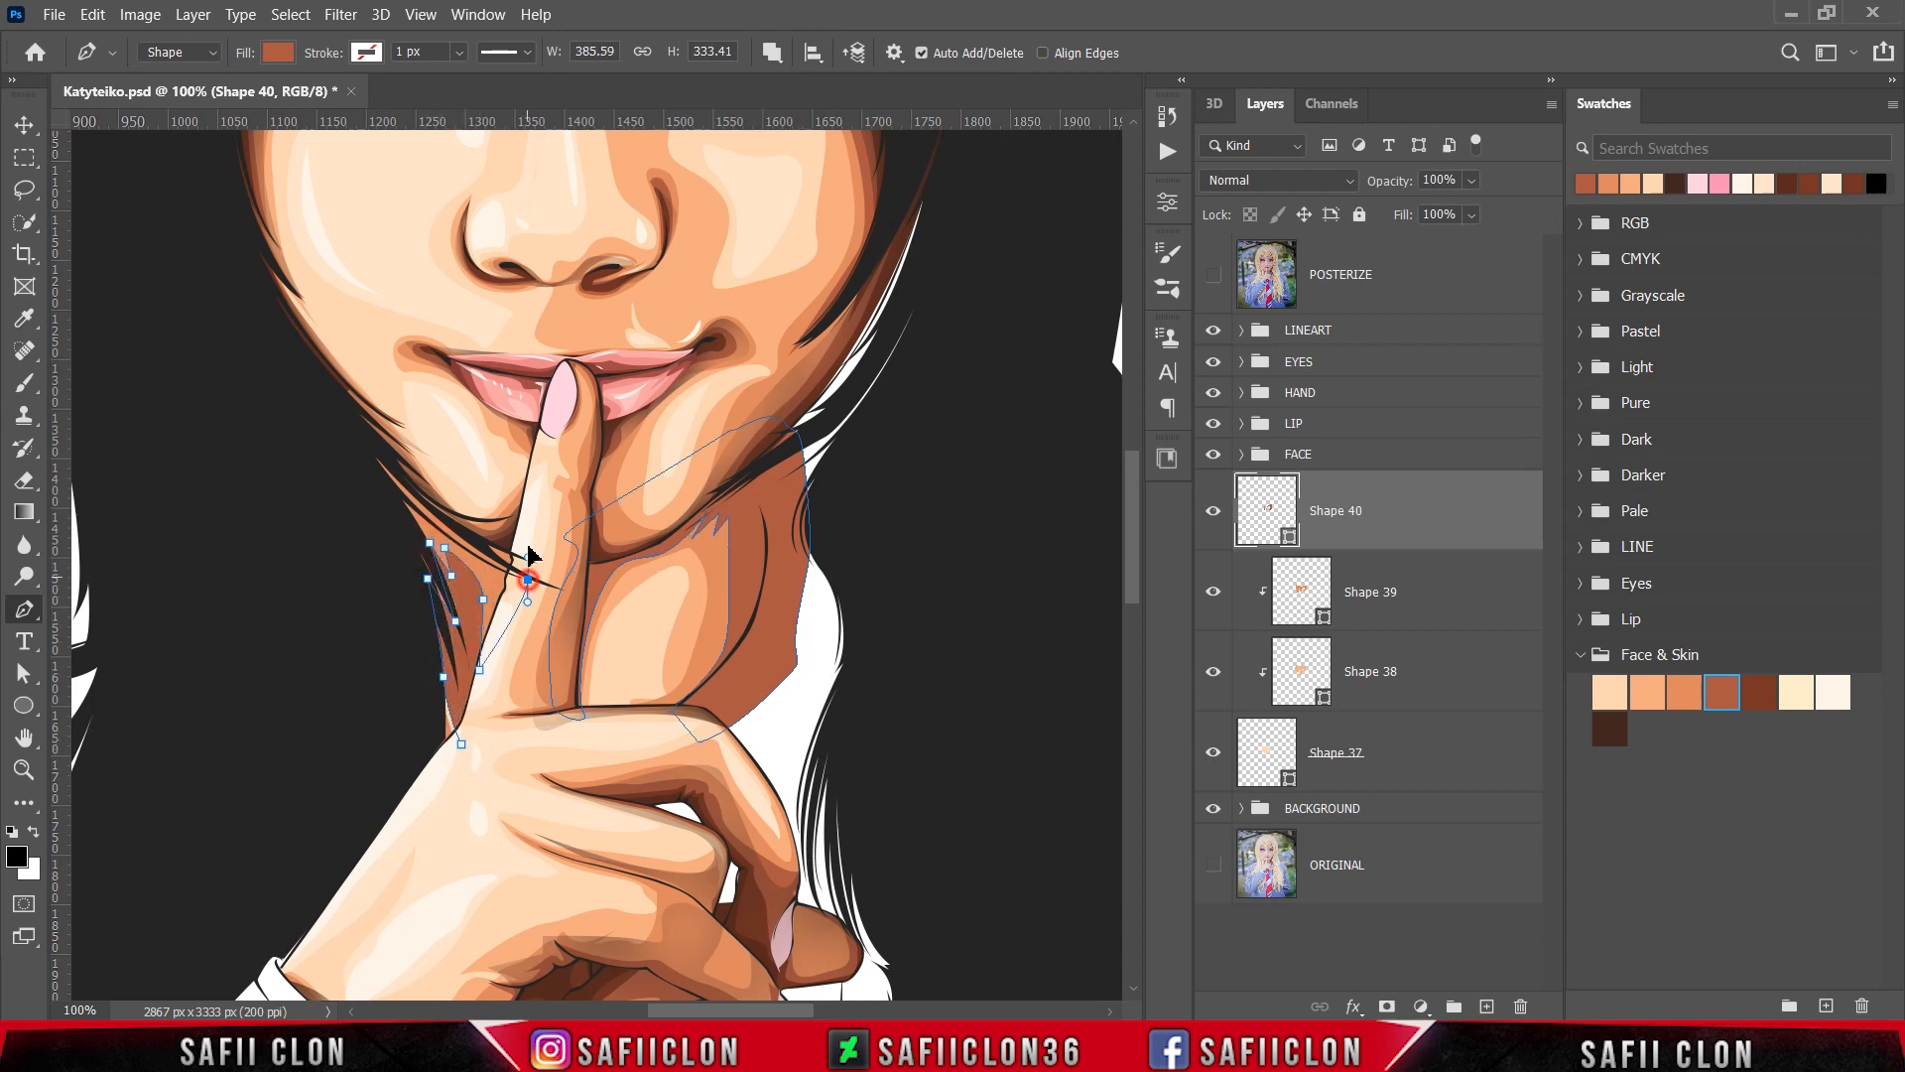
# Step: Close the added outline around the jaw, hair and hand, then clip the third shadow to the base neck shape
pyautogui.click(482, 475)
pyautogui.click(378, 424)
pyautogui.click(326, 414)
pyautogui.click(276, 529)
pyautogui.click(334, 696)
pyautogui.click(418, 785)
pyautogui.click(461, 745)
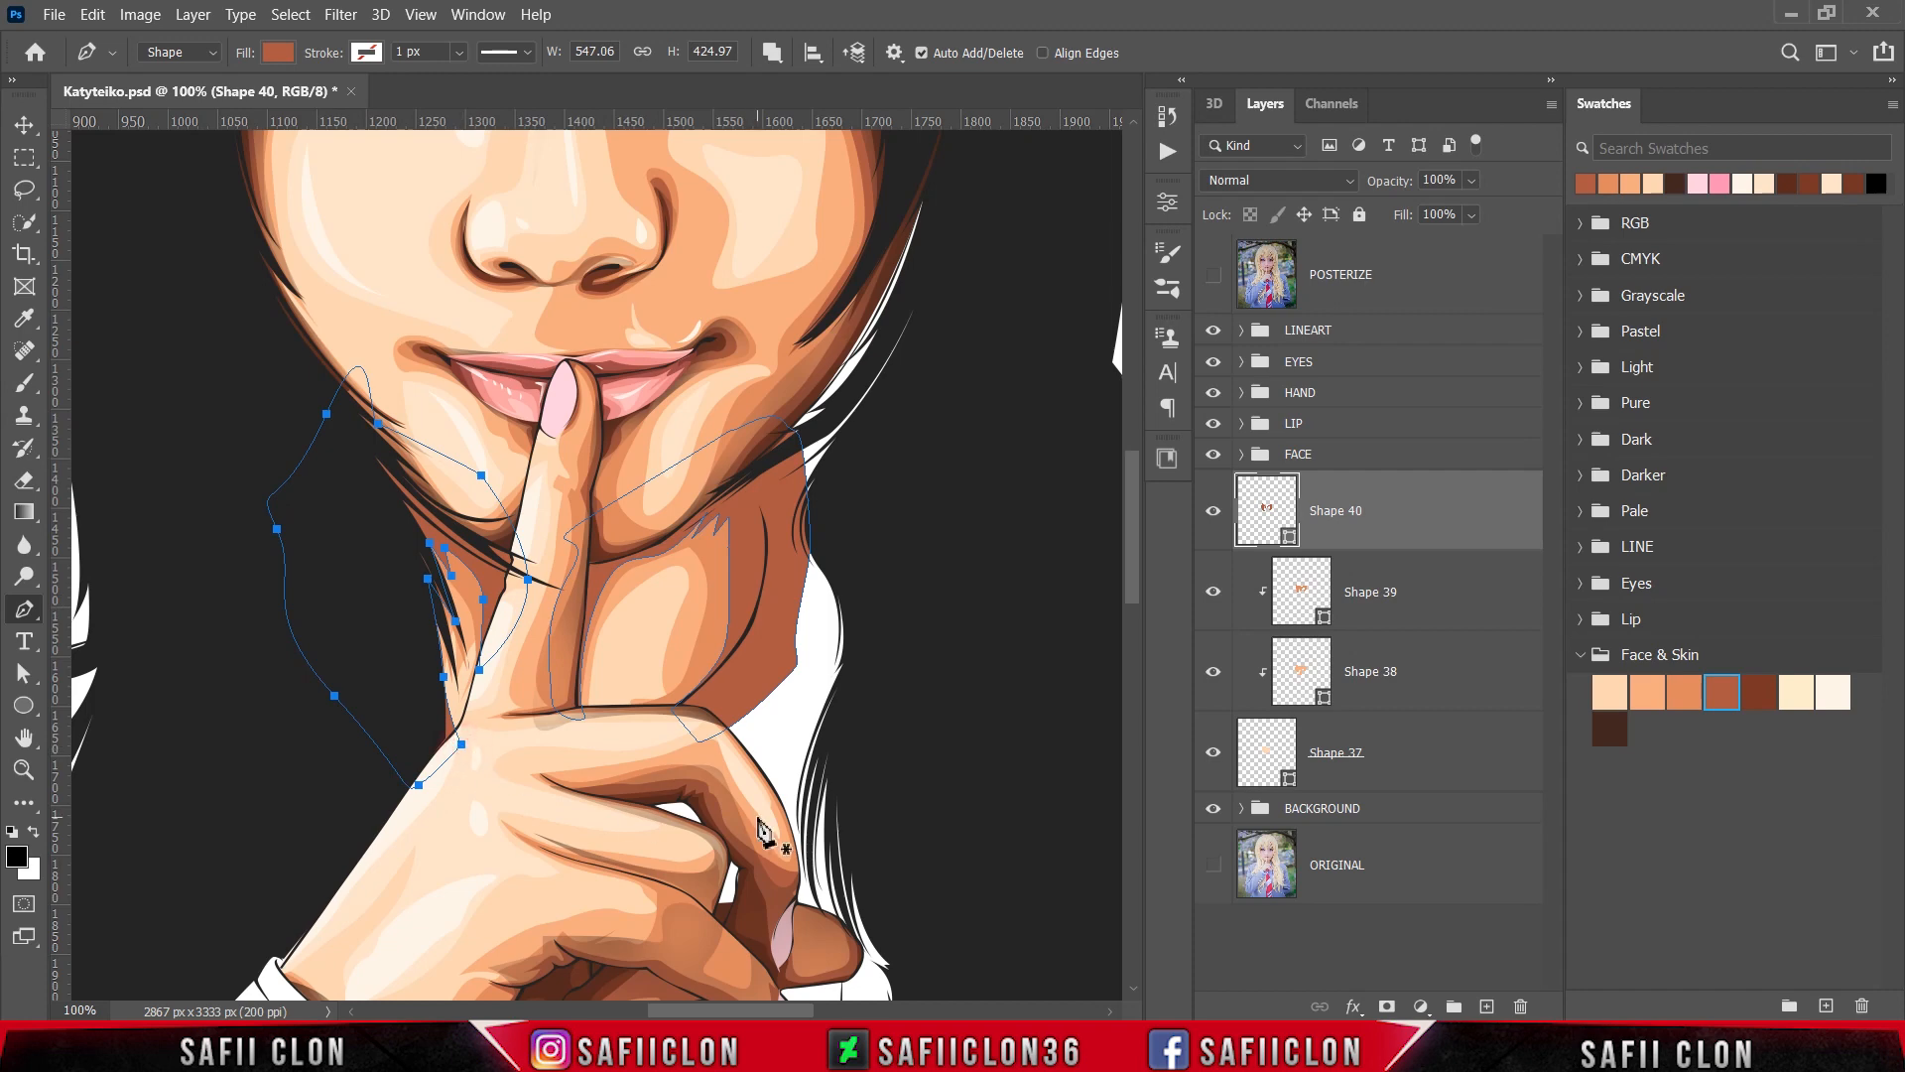
pyautogui.rightClick(1457, 501)
pyautogui.click(1529, 443)
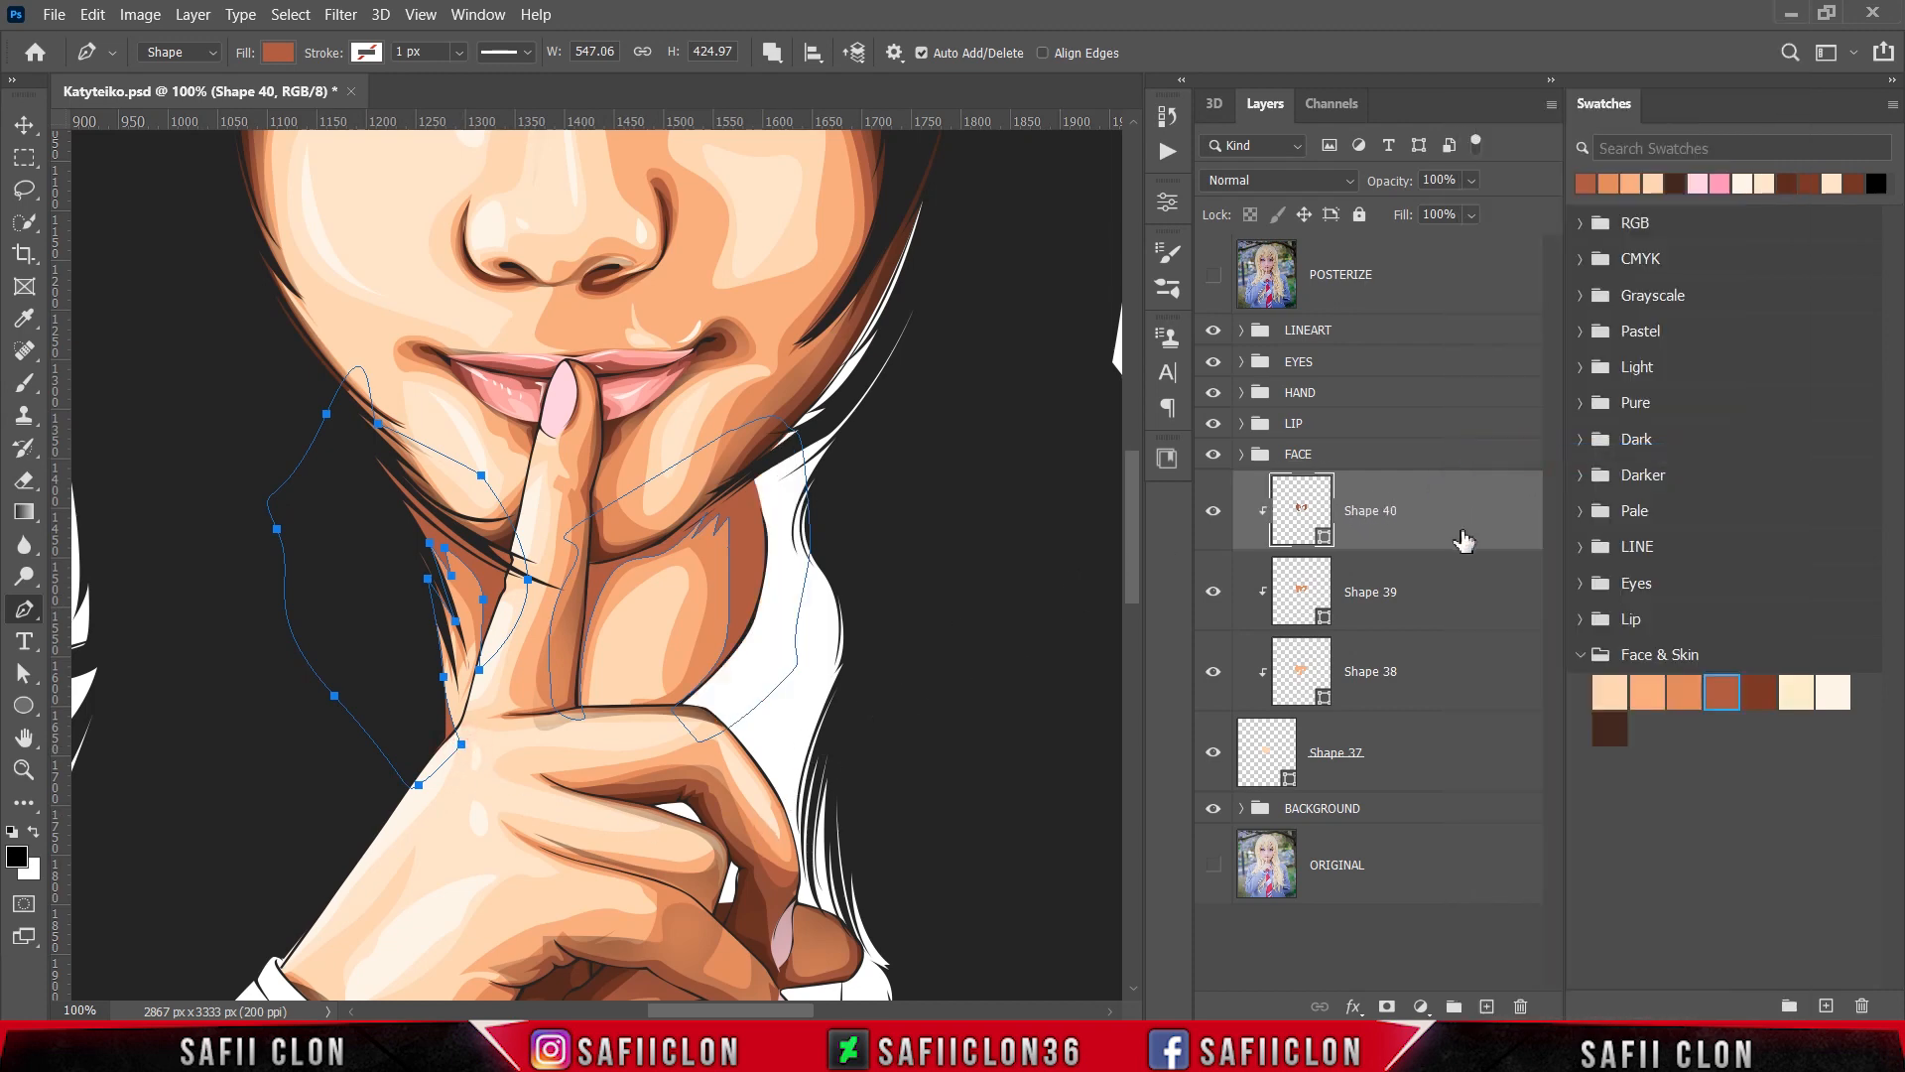
# Step: Start a fourth neck shadow on a new shape layer, tracing from the hand up just inside the neck's outer edge to the jaw
pyautogui.click(772, 53)
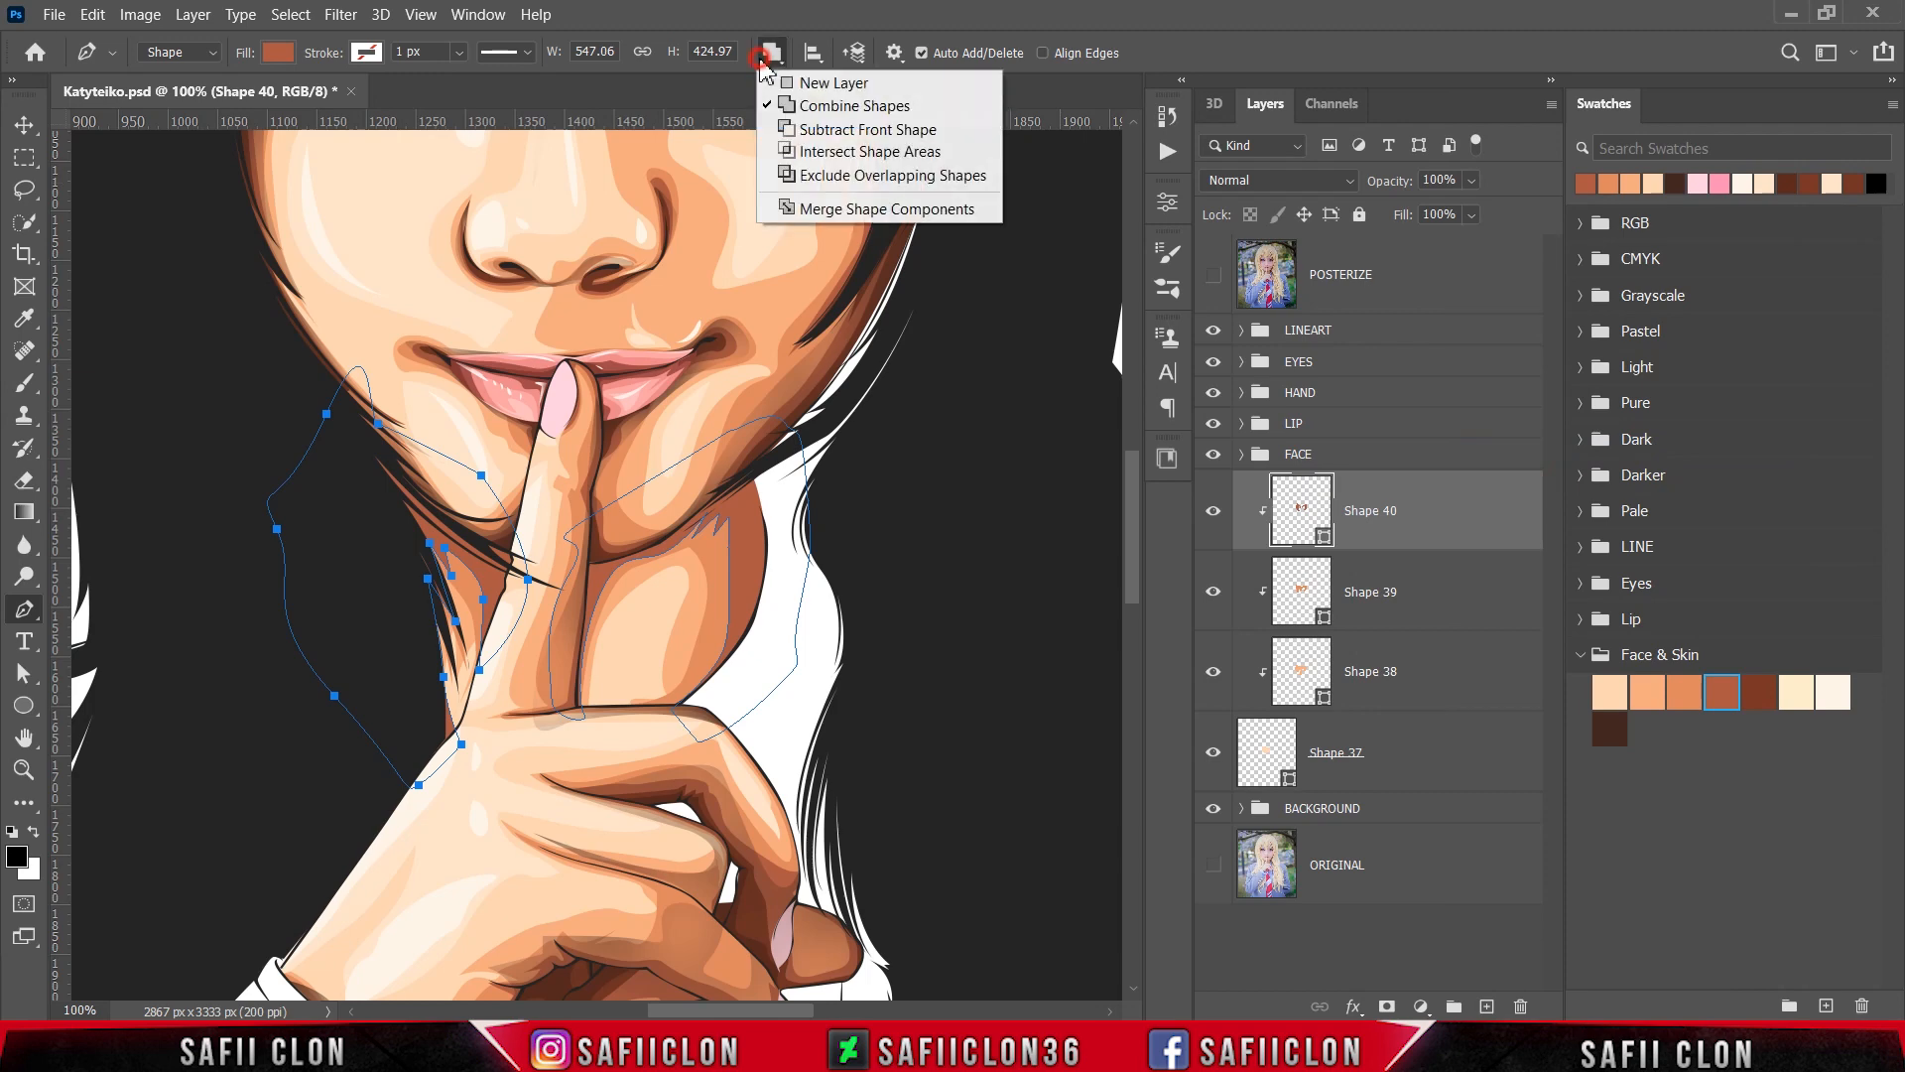
pyautogui.click(802, 85)
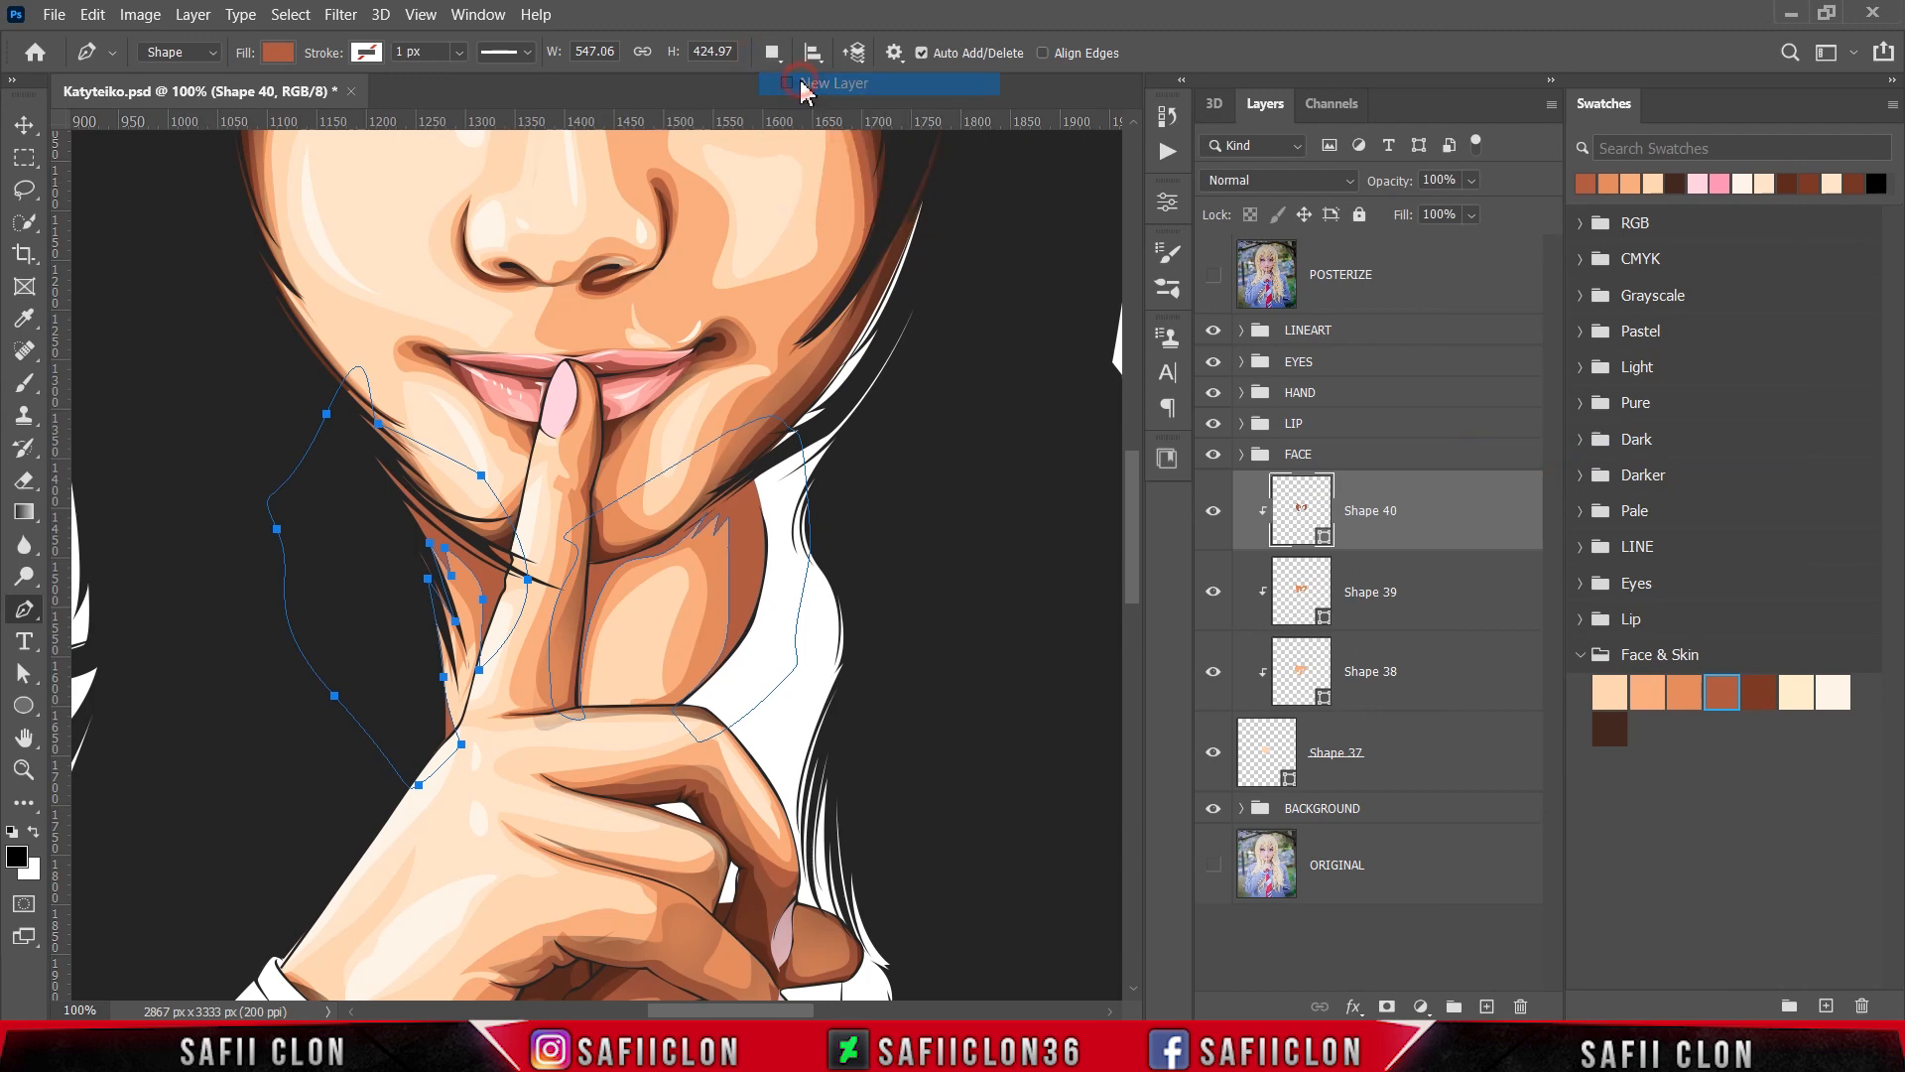
pyautogui.click(1214, 278)
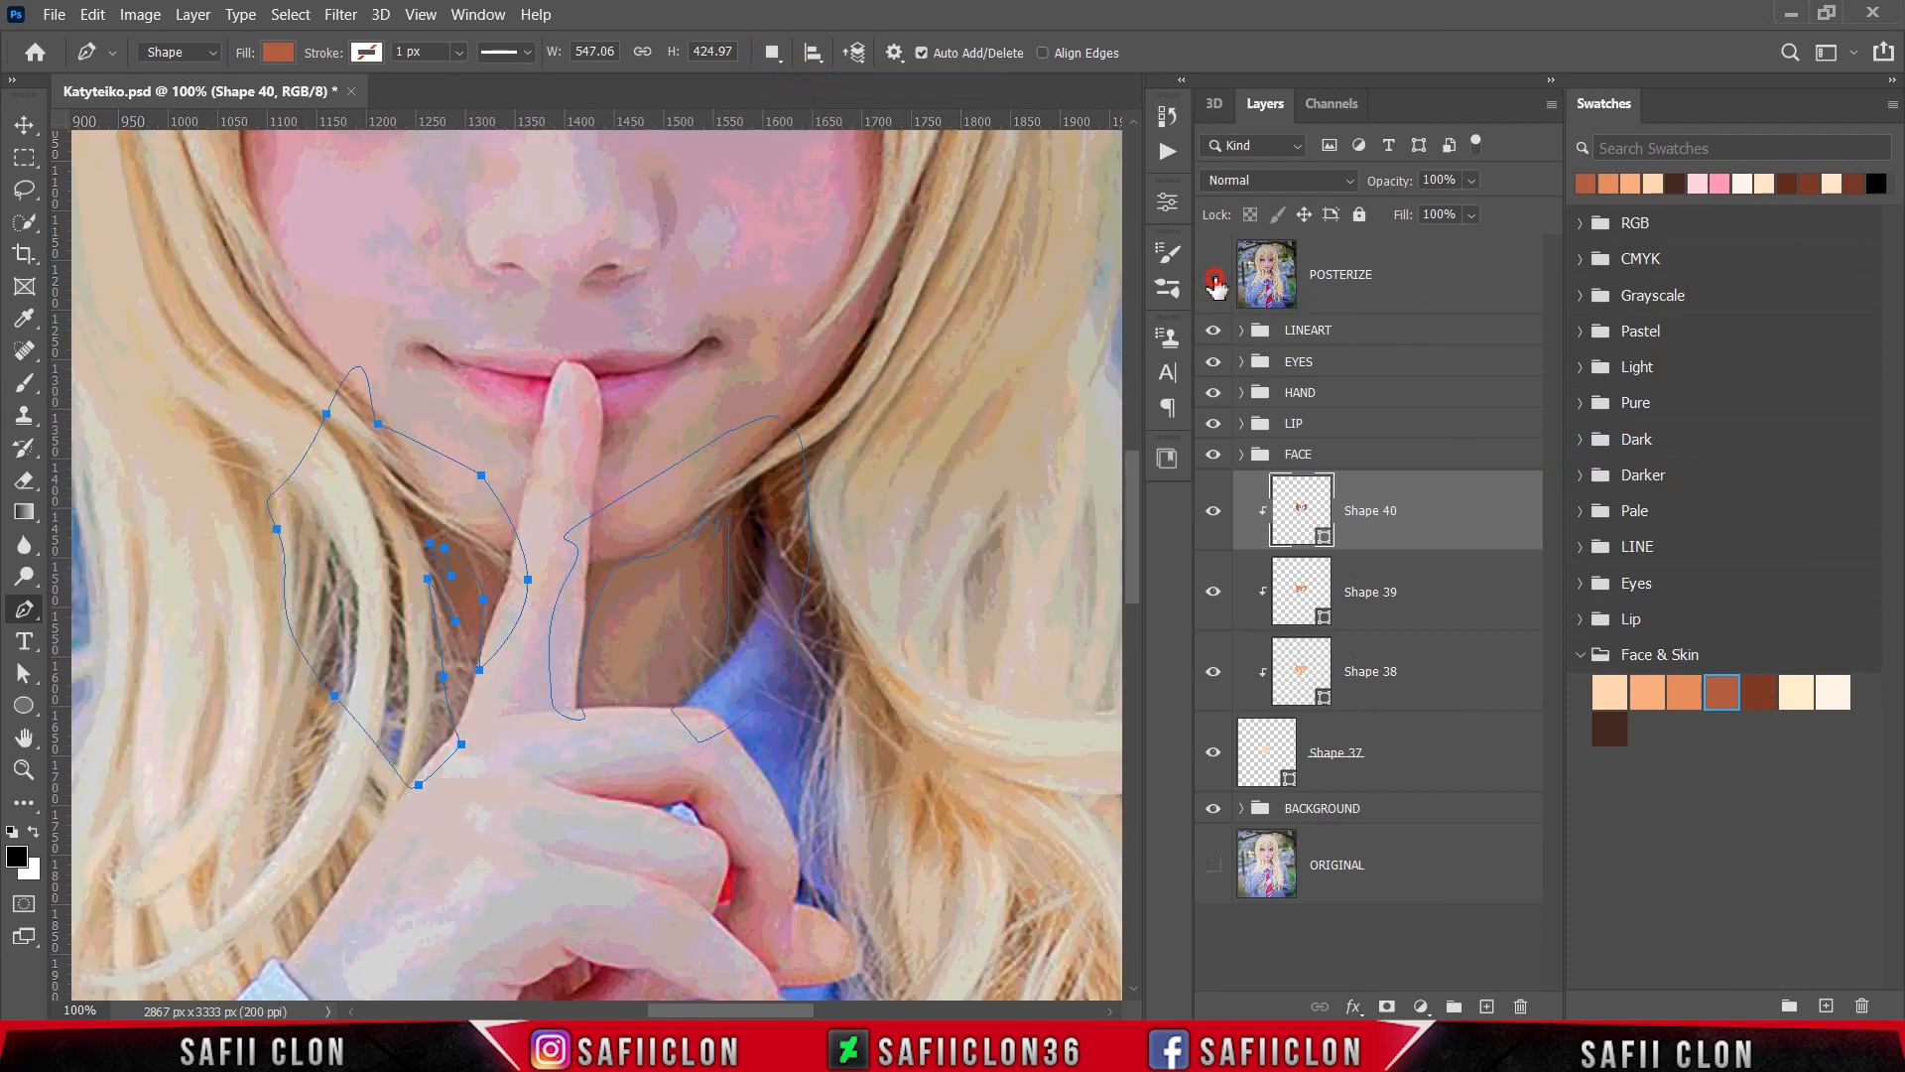
pyautogui.click(1214, 276)
pyautogui.click(657, 709)
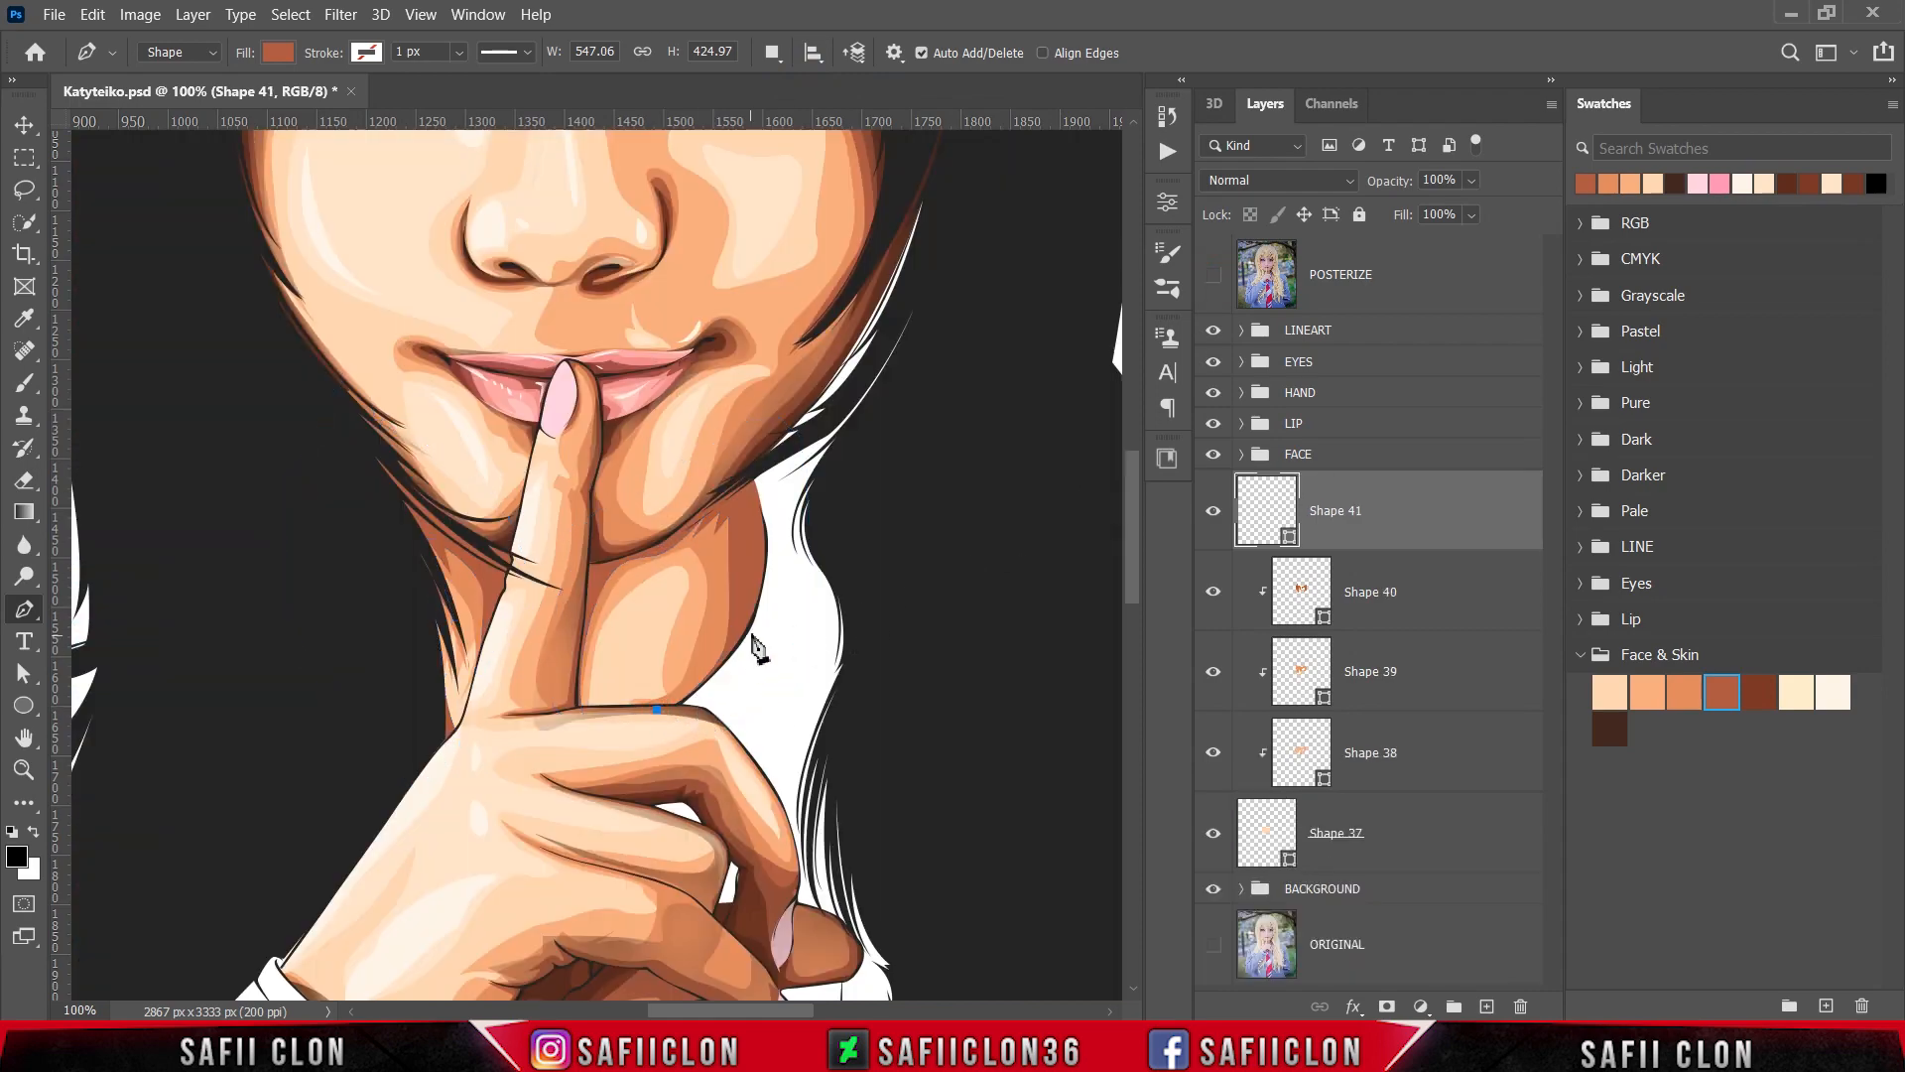
pyautogui.moveTo(743, 616); pyautogui.dragTo(749, 567)
pyautogui.click(736, 496)
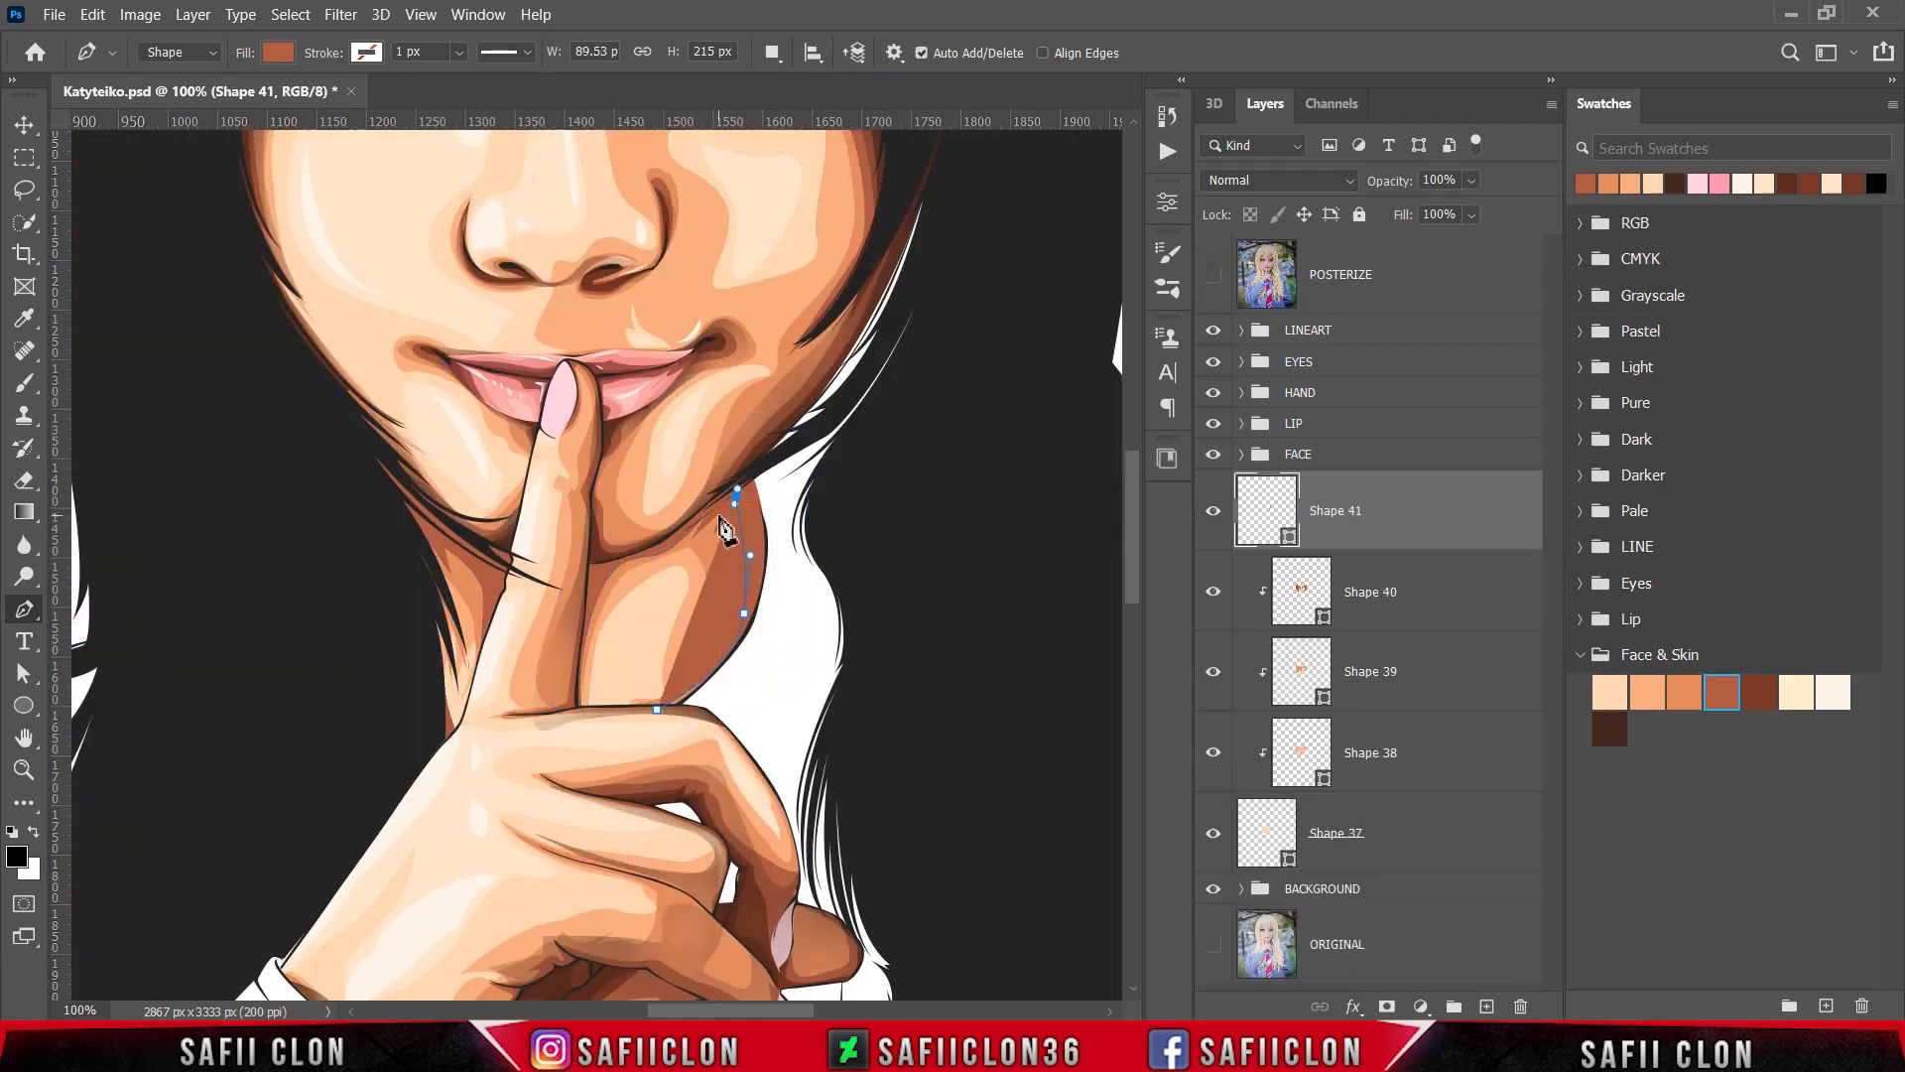
# Step: Continue the fourth shadow's outline with small spikes under the jaw, then along the chin and down the finger's edge to the hand
pyautogui.click(722, 526)
pyautogui.click(722, 505)
pyautogui.click(708, 531)
pyautogui.click(709, 507)
pyautogui.click(623, 564)
pyautogui.click(590, 605)
pyautogui.click(572, 707)
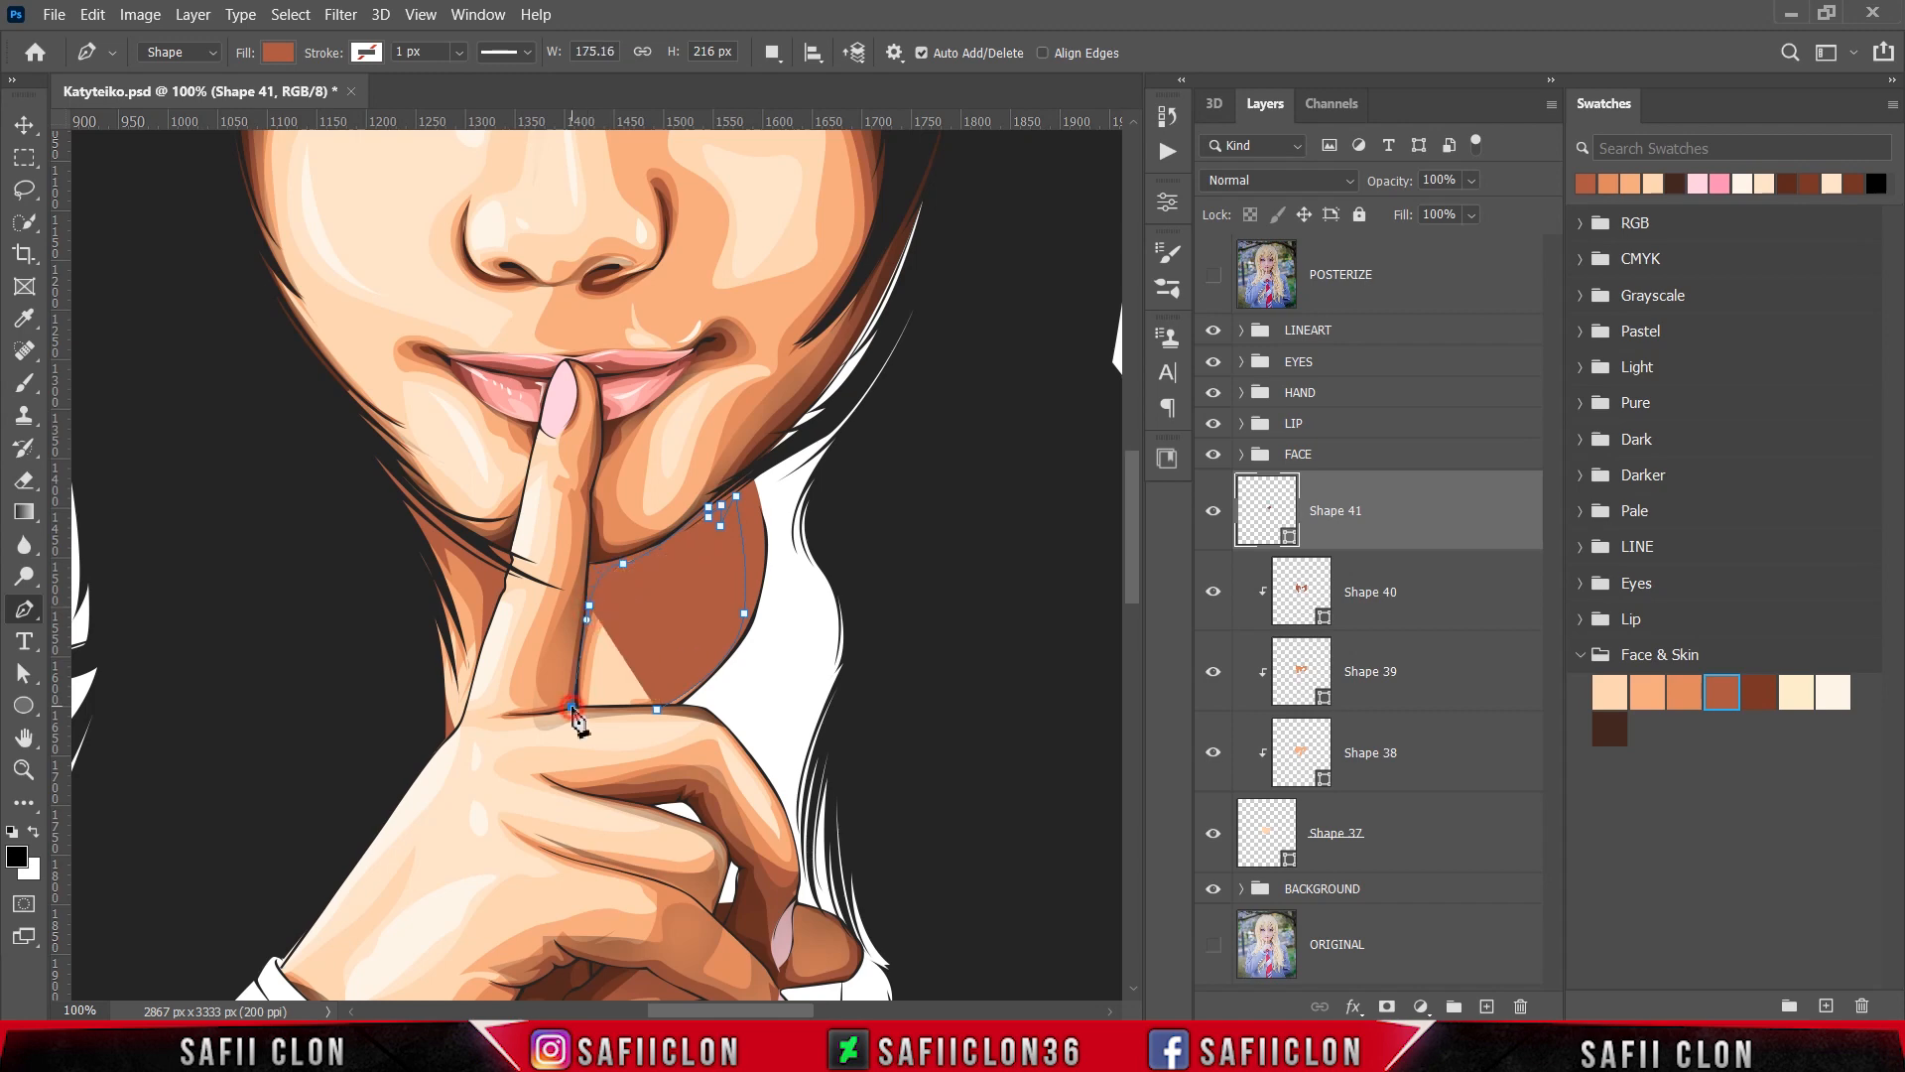
# Step: Carry the fourth shadow's outline across the finger and along the underside of the opposite jaw to the hair
pyautogui.click(556, 628)
pyautogui.click(493, 651)
pyautogui.moveTo(498, 587); pyautogui.dragTo(494, 569)
pyautogui.click(471, 552)
pyautogui.click(436, 533)
pyautogui.click(442, 555)
pyautogui.click(417, 529)
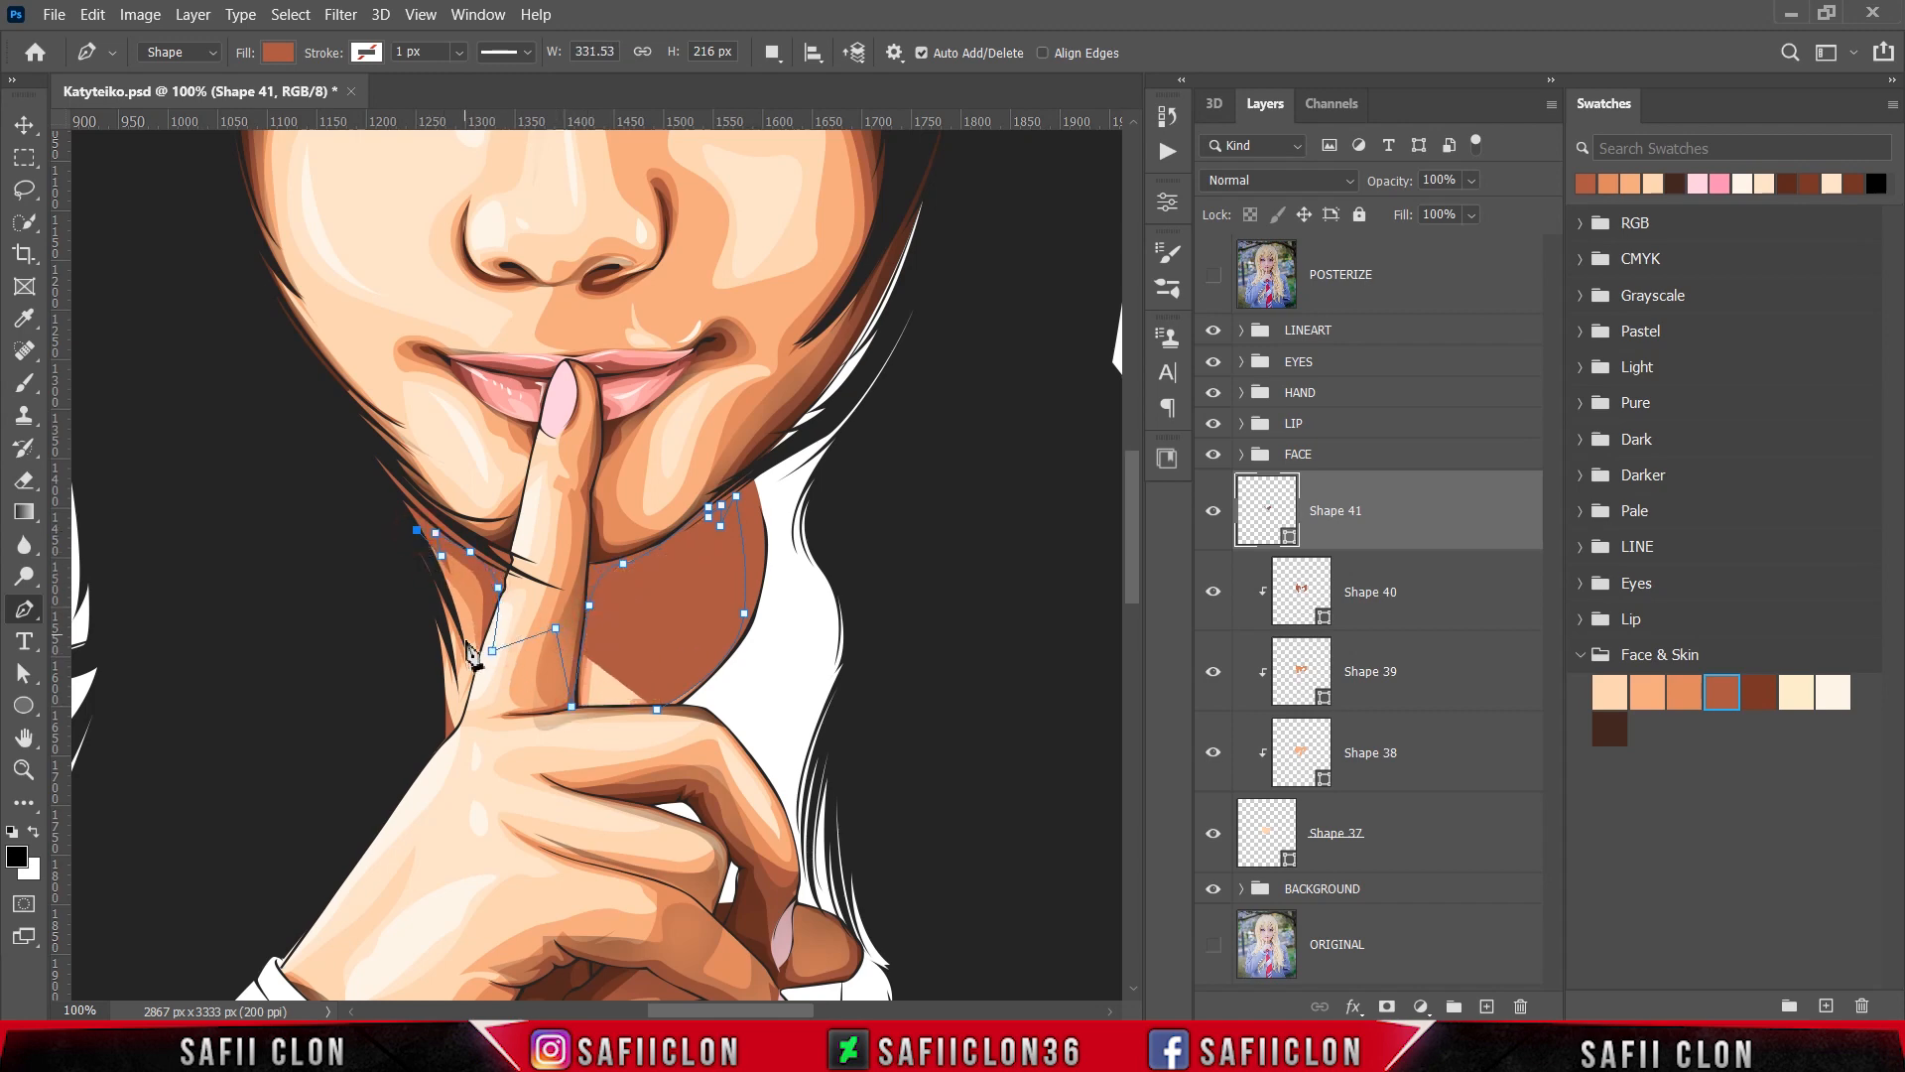
# Step: Trace the hair-side neck edge, then close the fourth shadow's outline through the hair, across the mouth and outside the neck at about 526 by 481 px
pyautogui.moveTo(468, 657); pyautogui.dragTo(463, 684)
pyautogui.moveTo(421, 566); pyautogui.dragTo(407, 585)
pyautogui.moveTo(438, 675); pyautogui.dragTo(443, 699)
pyautogui.moveTo(452, 738); pyautogui.dragTo(393, 756)
pyautogui.moveTo(339, 644); pyautogui.dragTo(338, 601)
pyautogui.moveTo(337, 501); pyautogui.dragTo(348, 472)
pyautogui.moveTo(382, 387); pyautogui.dragTo(412, 369)
pyautogui.moveTo(474, 337); pyautogui.dragTo(661, 342)
pyautogui.click(656, 711)
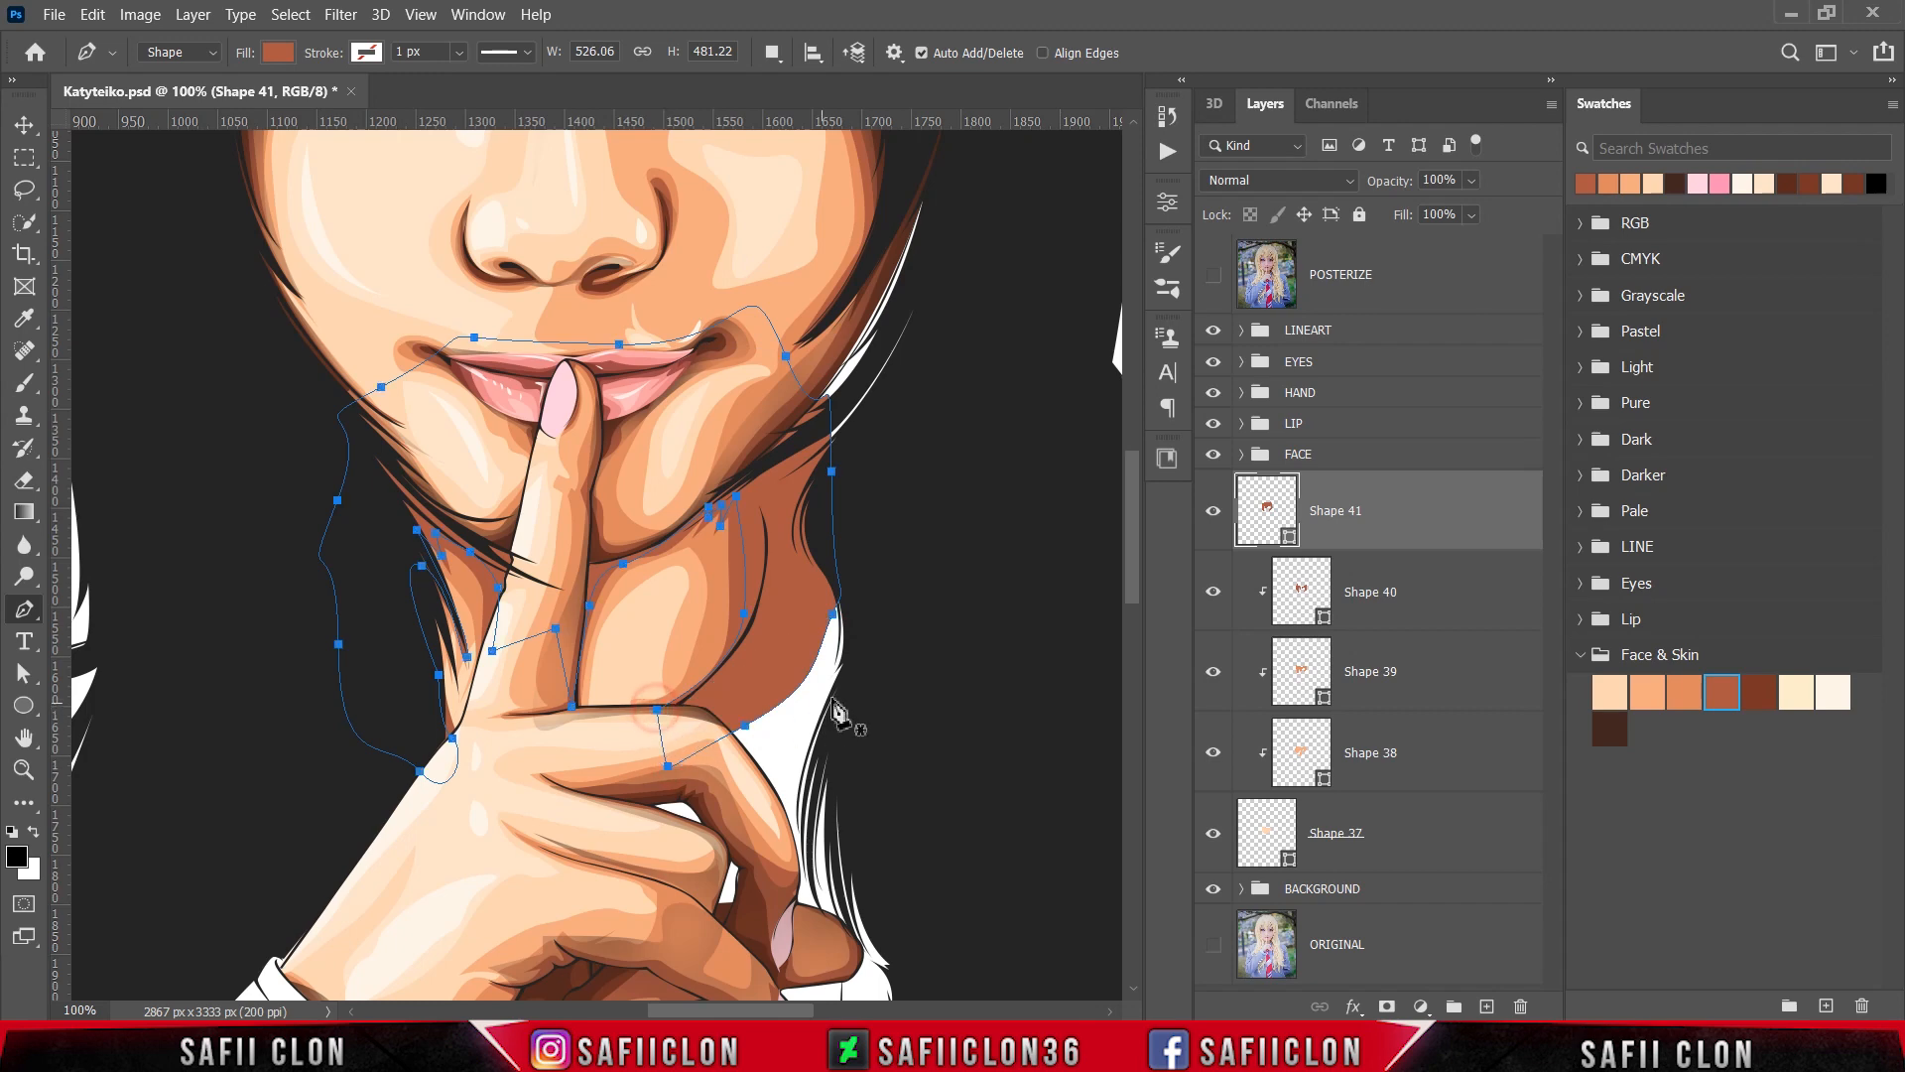
# Step: Clip the fourth neck shadow to the neck base and recolour it with the reddish-brown skin swatch 783424
pyautogui.rightClick(1399, 521)
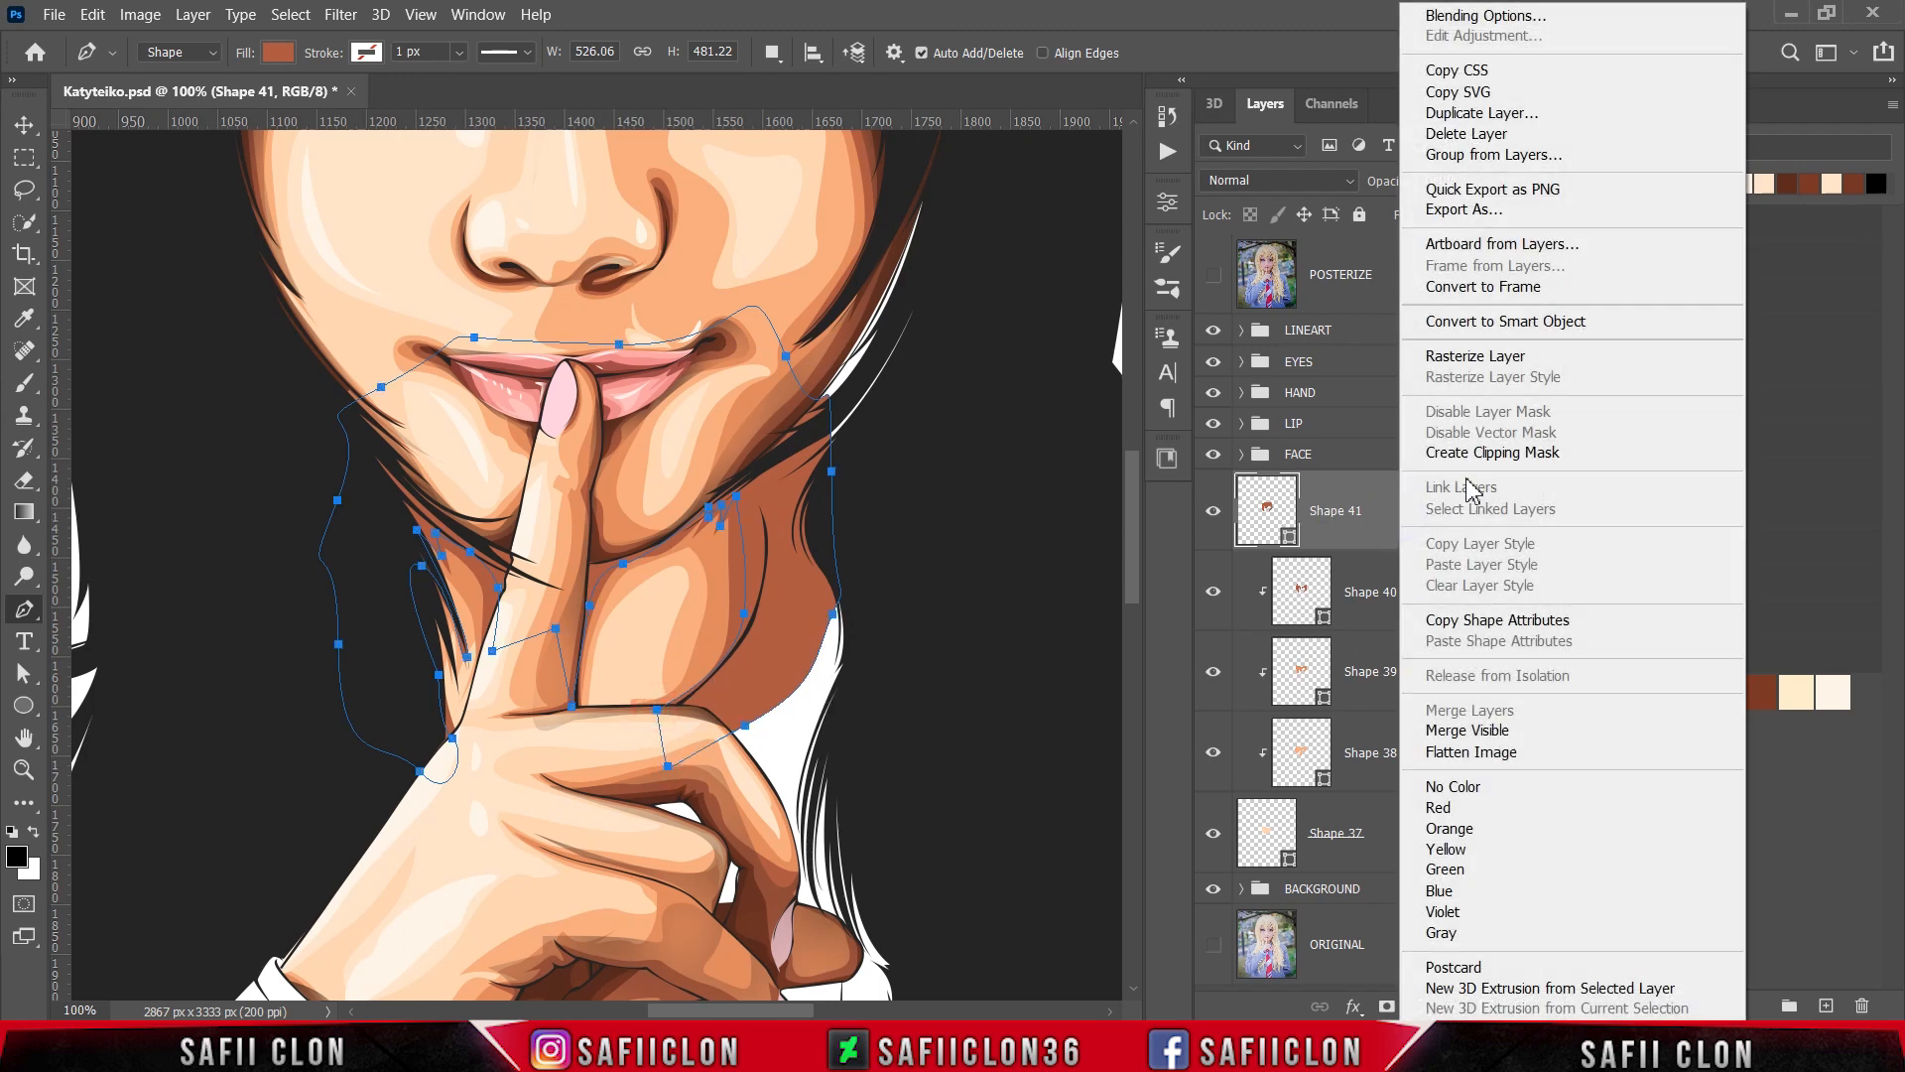
pyautogui.click(1469, 447)
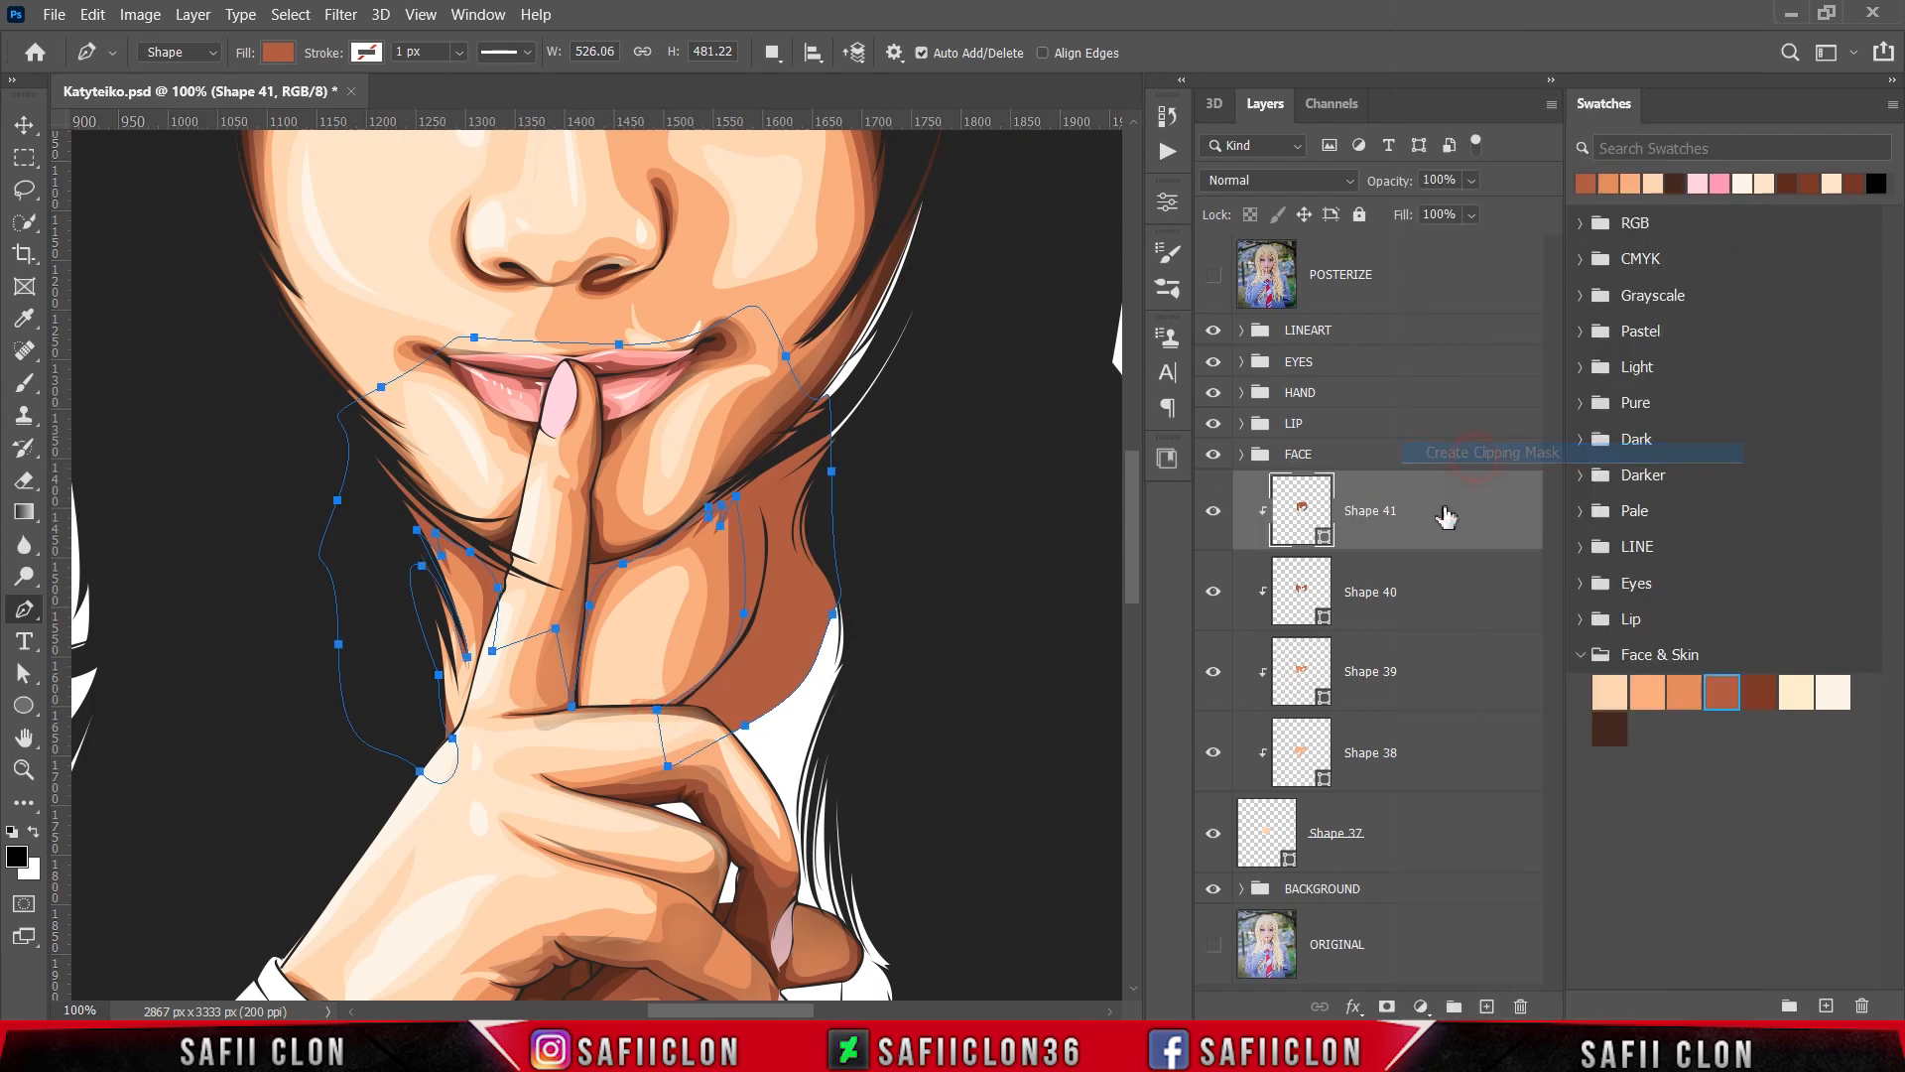
pyautogui.doubleClick(1325, 538)
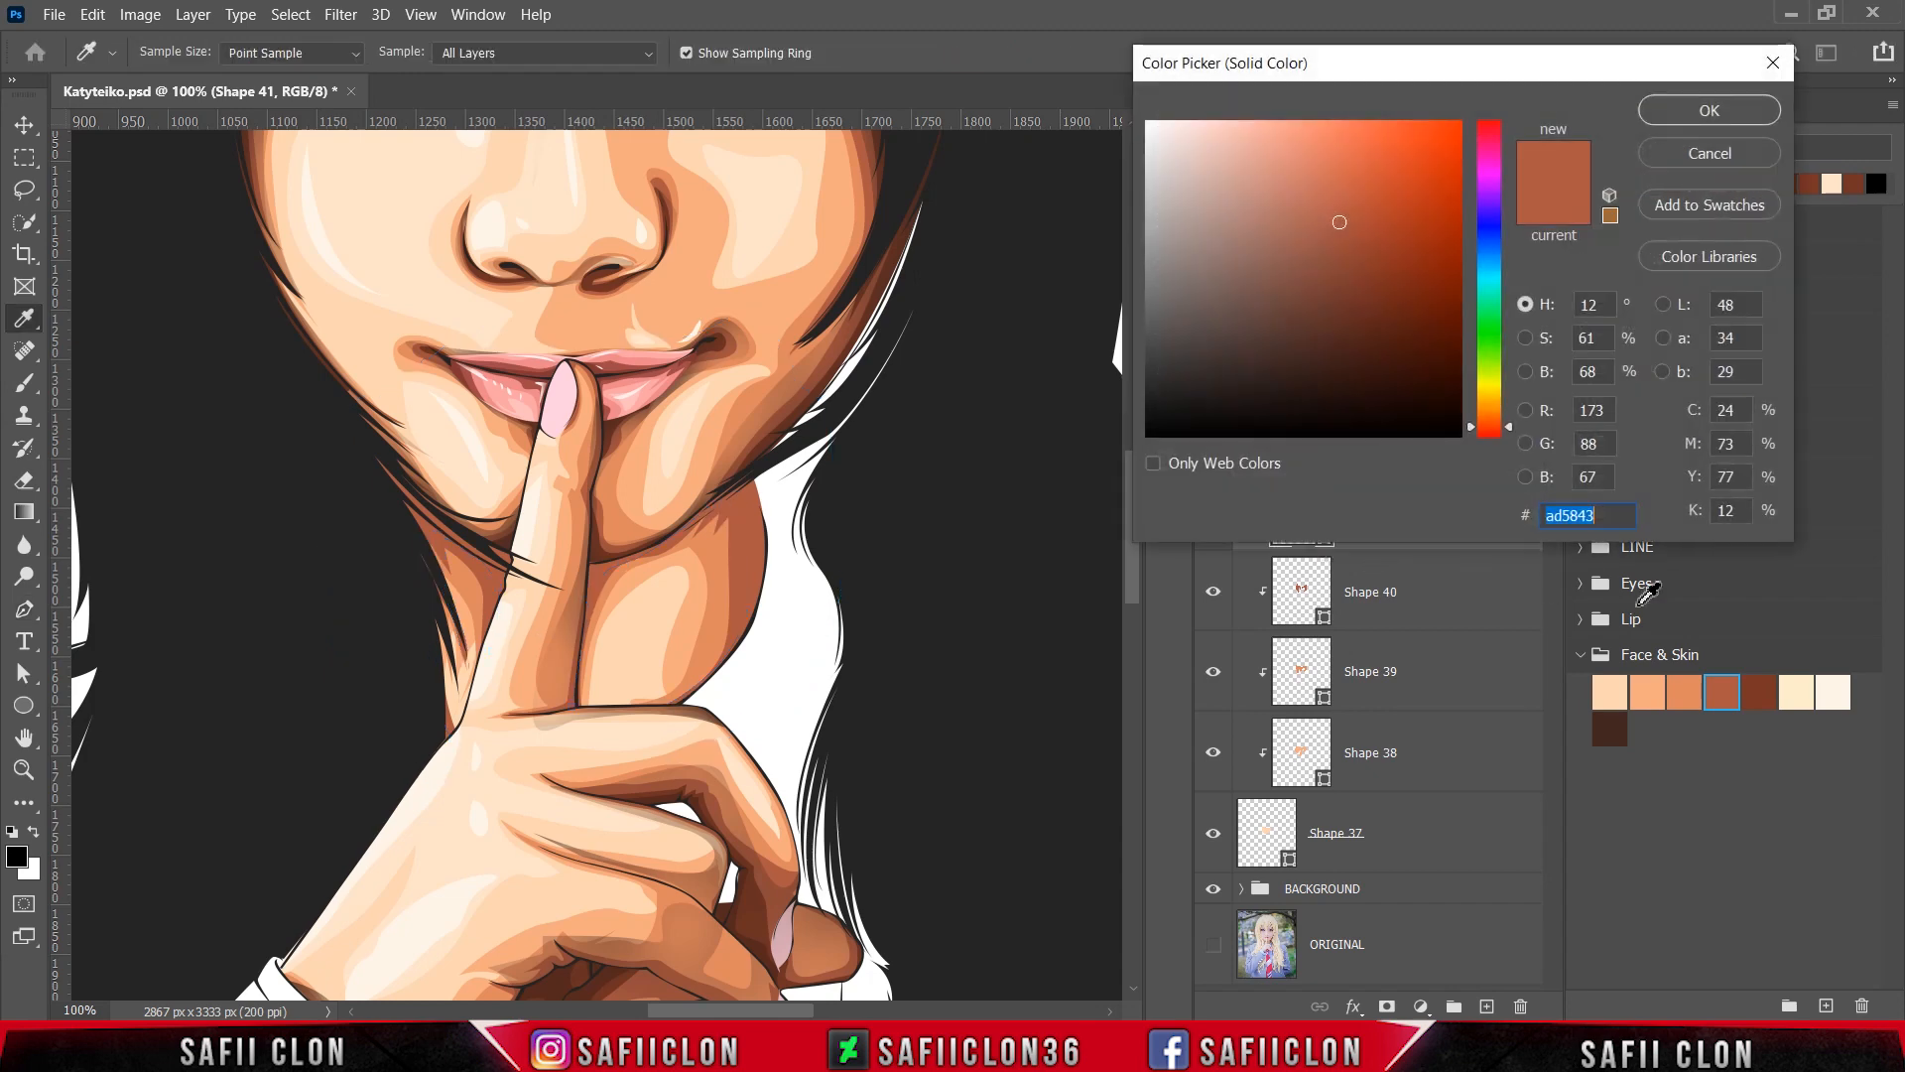
pyautogui.click(1756, 692)
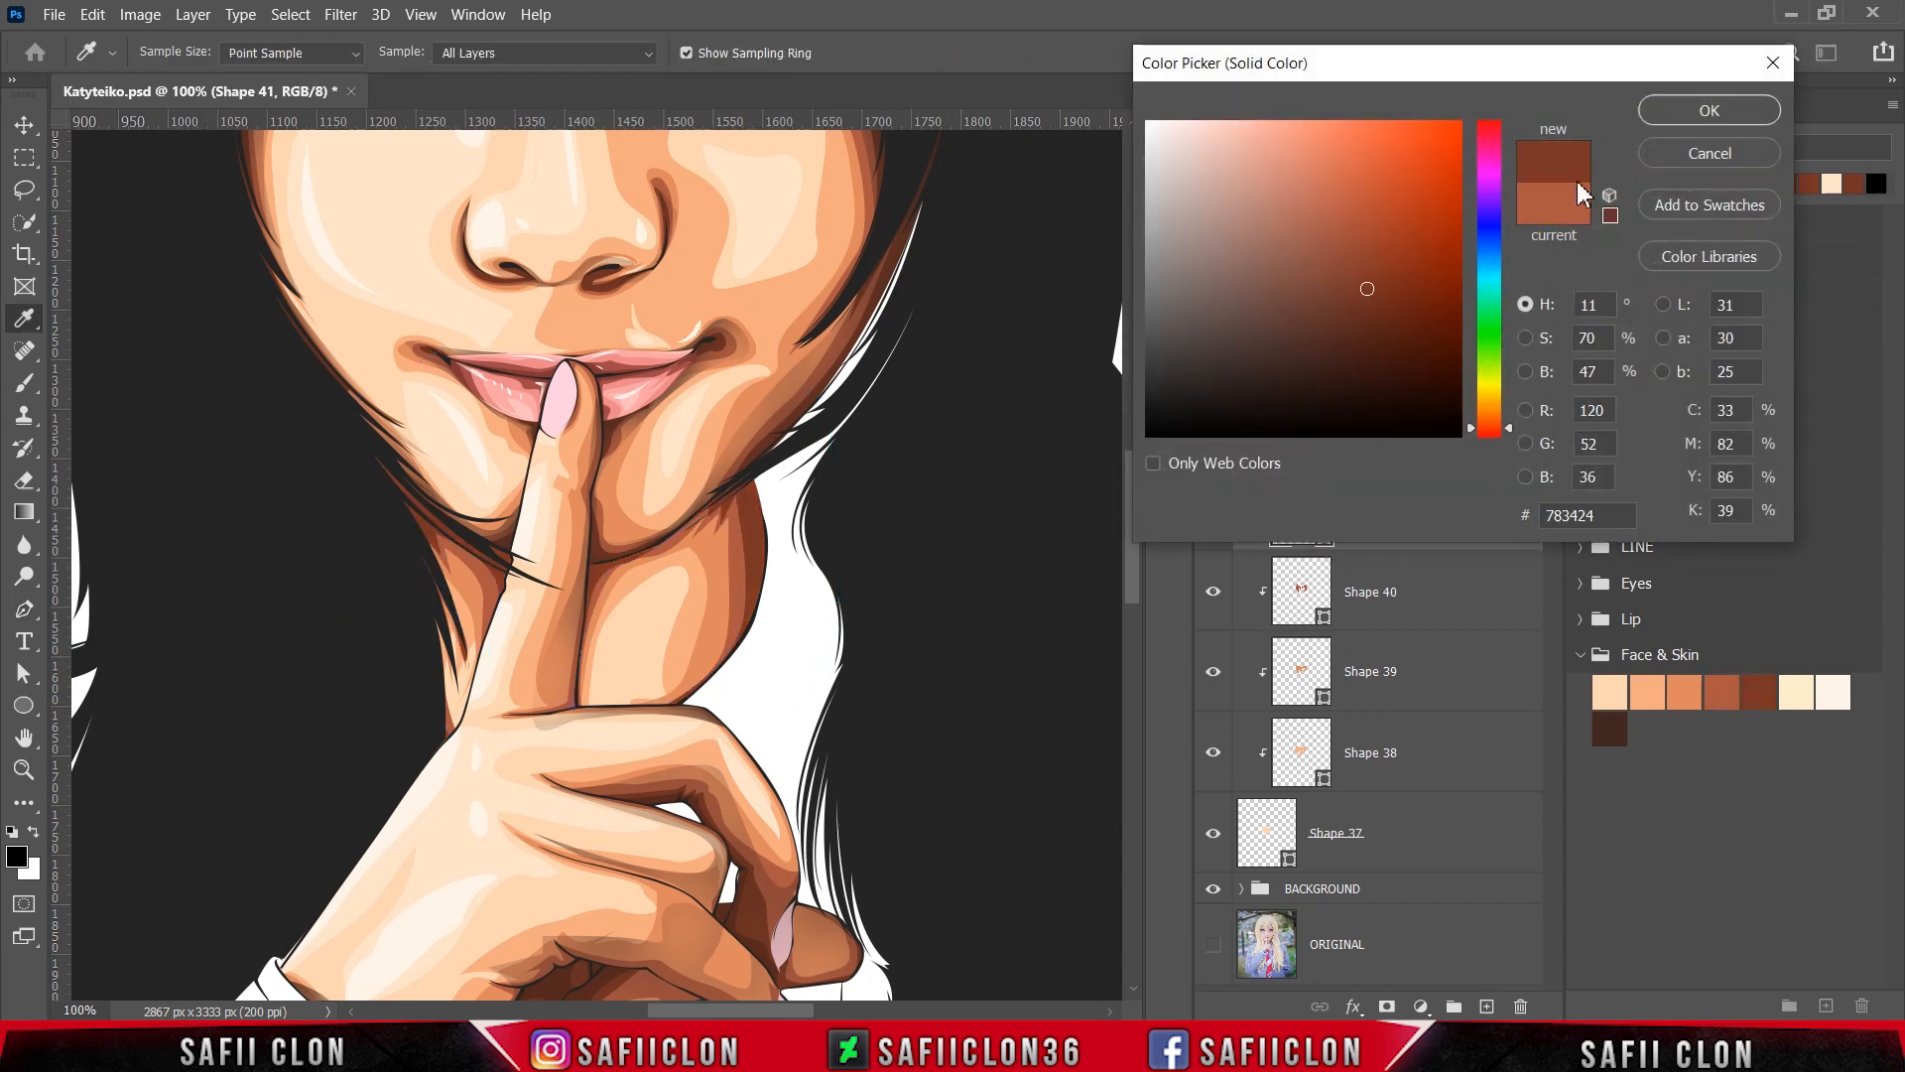
pyautogui.click(1699, 117)
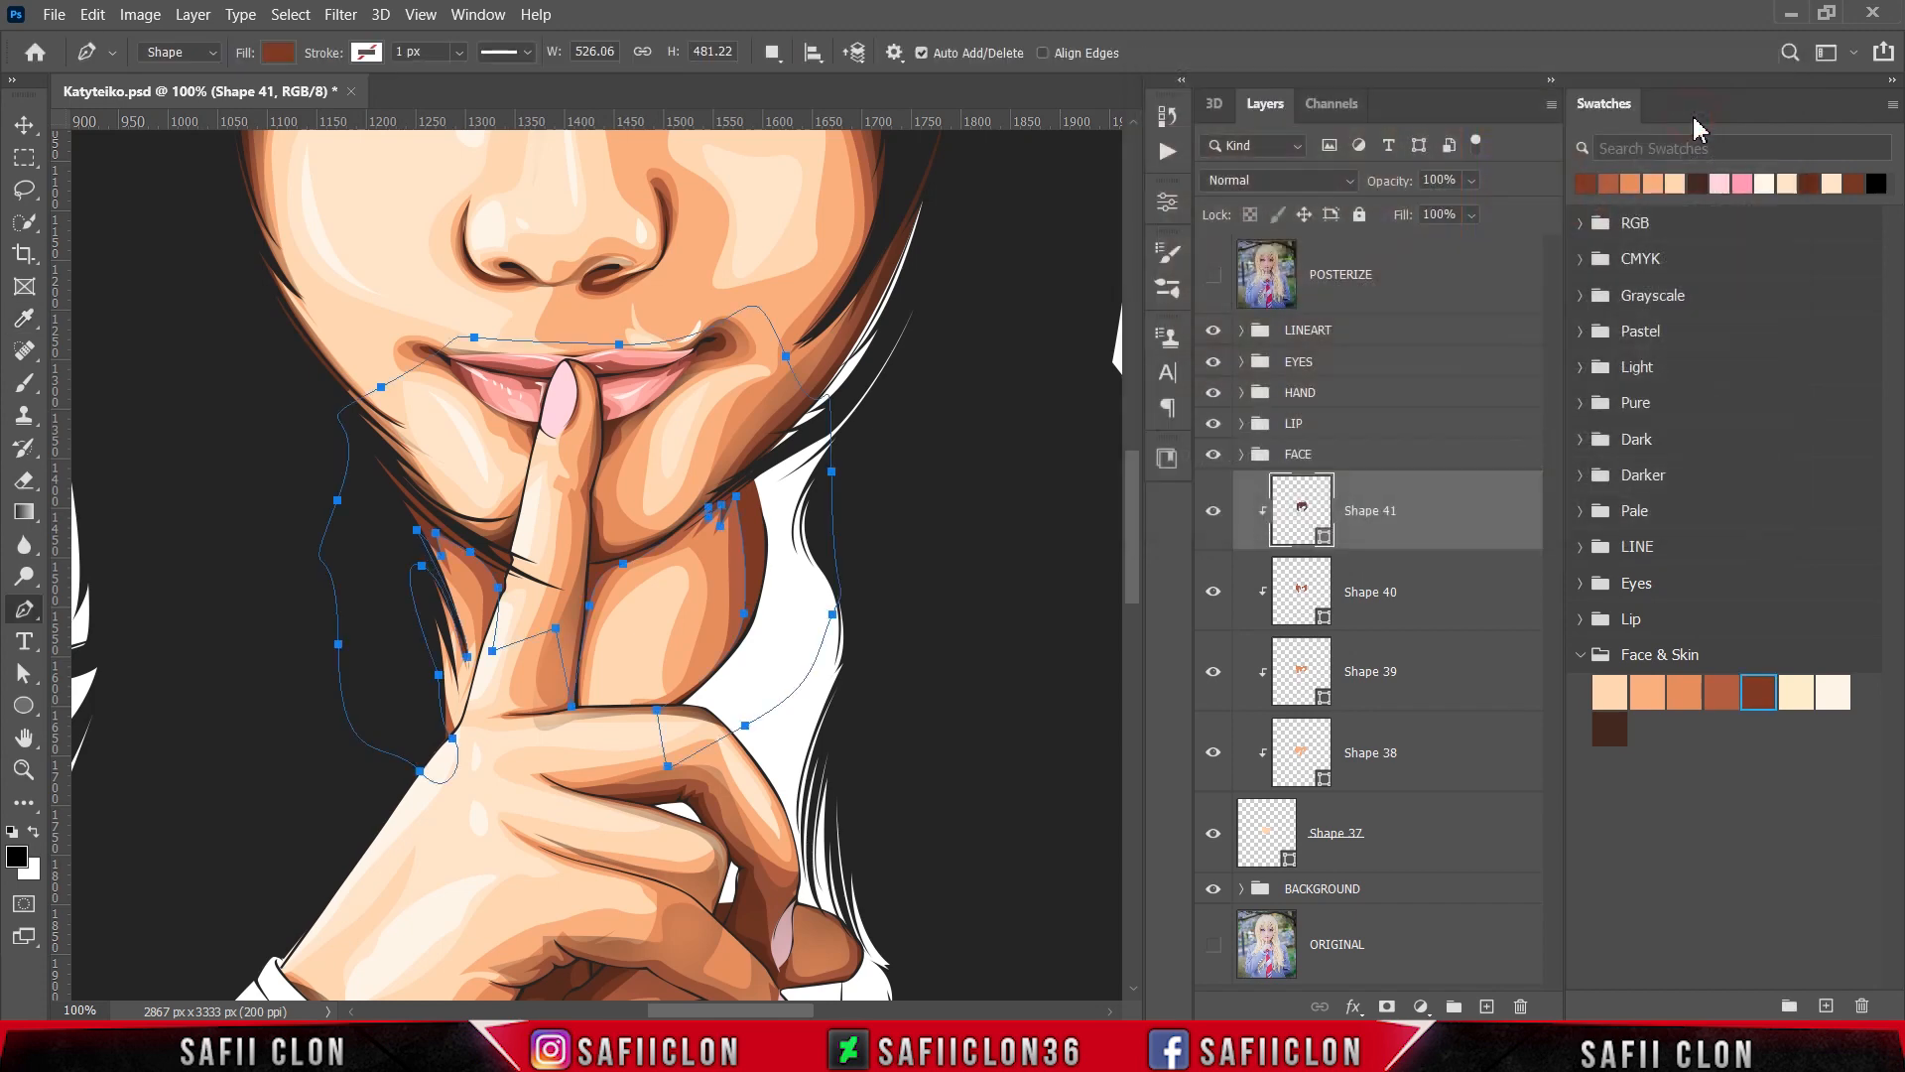
# Step: Check the posterized reference, then start a fifth neck shadow on a new shape layer, curving from the hand up inside the neck's outer edge
pyautogui.click(772, 52)
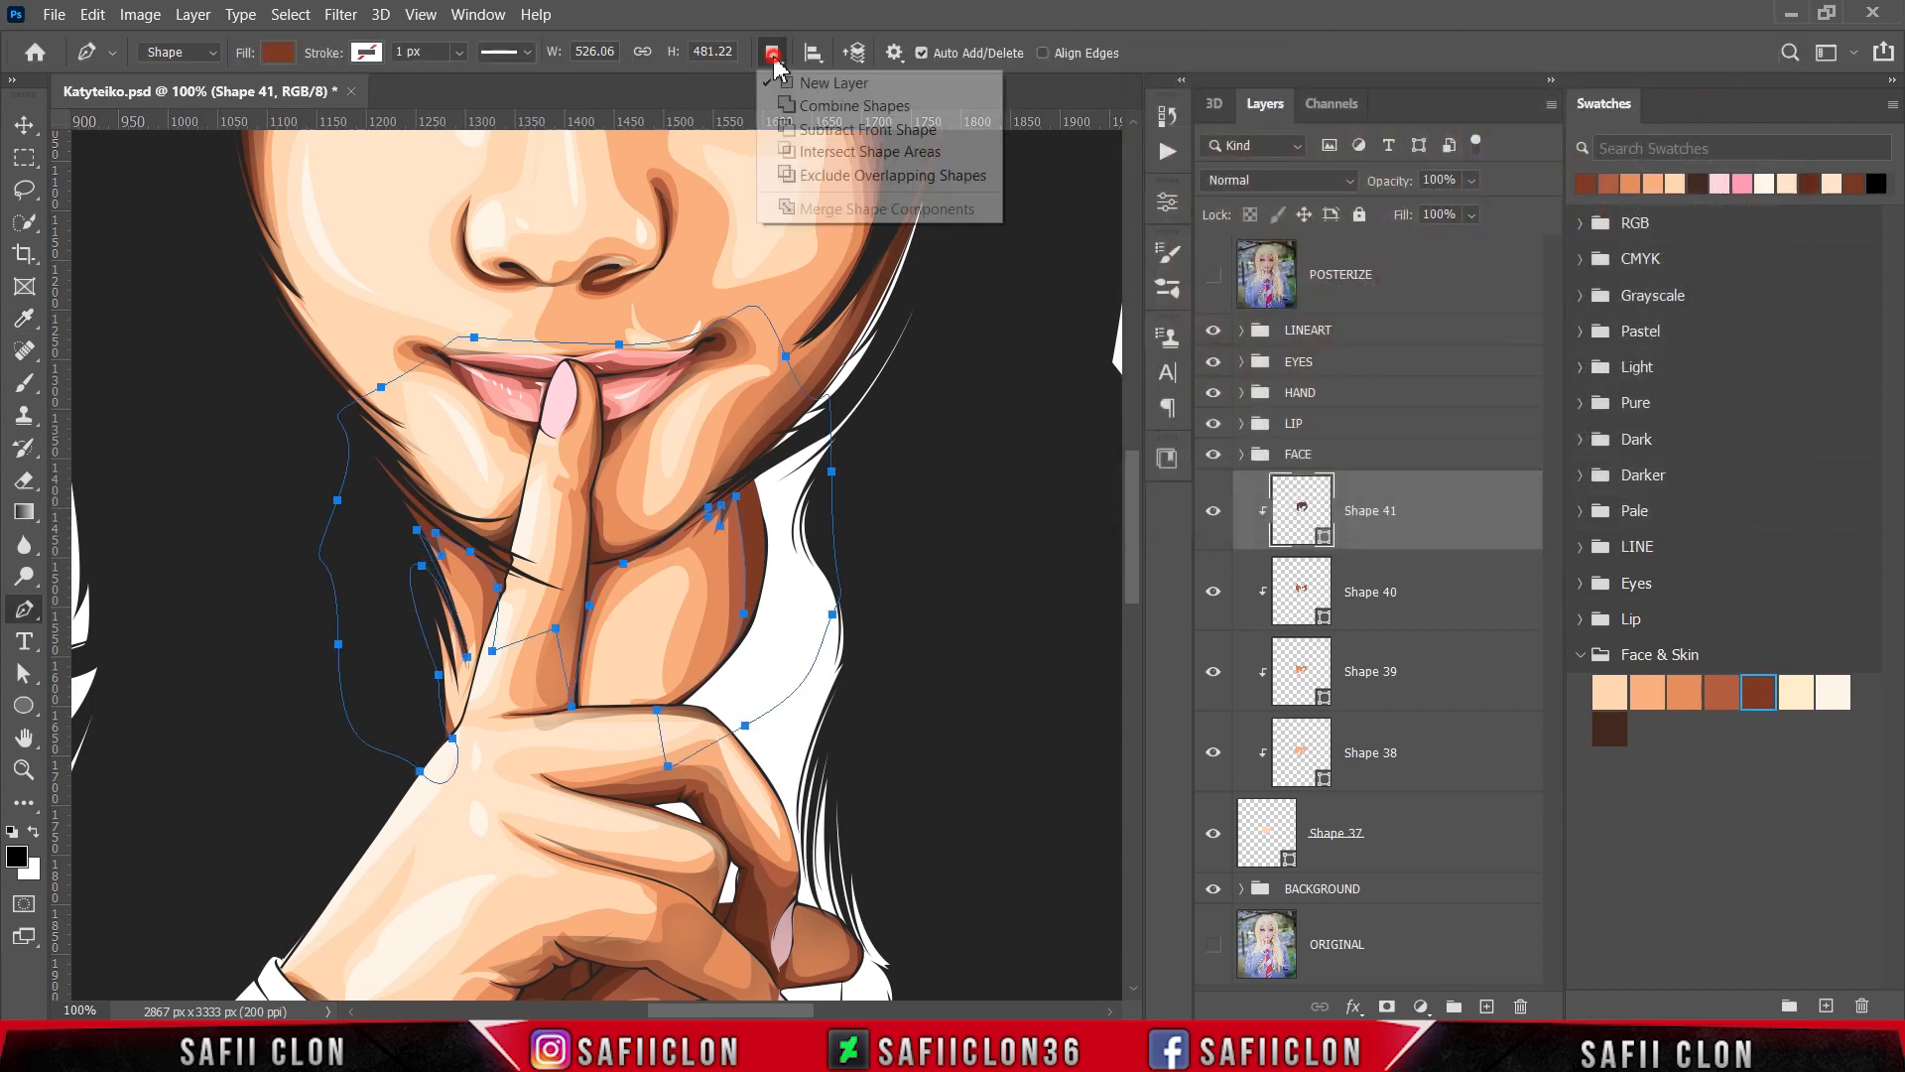
pyautogui.click(804, 83)
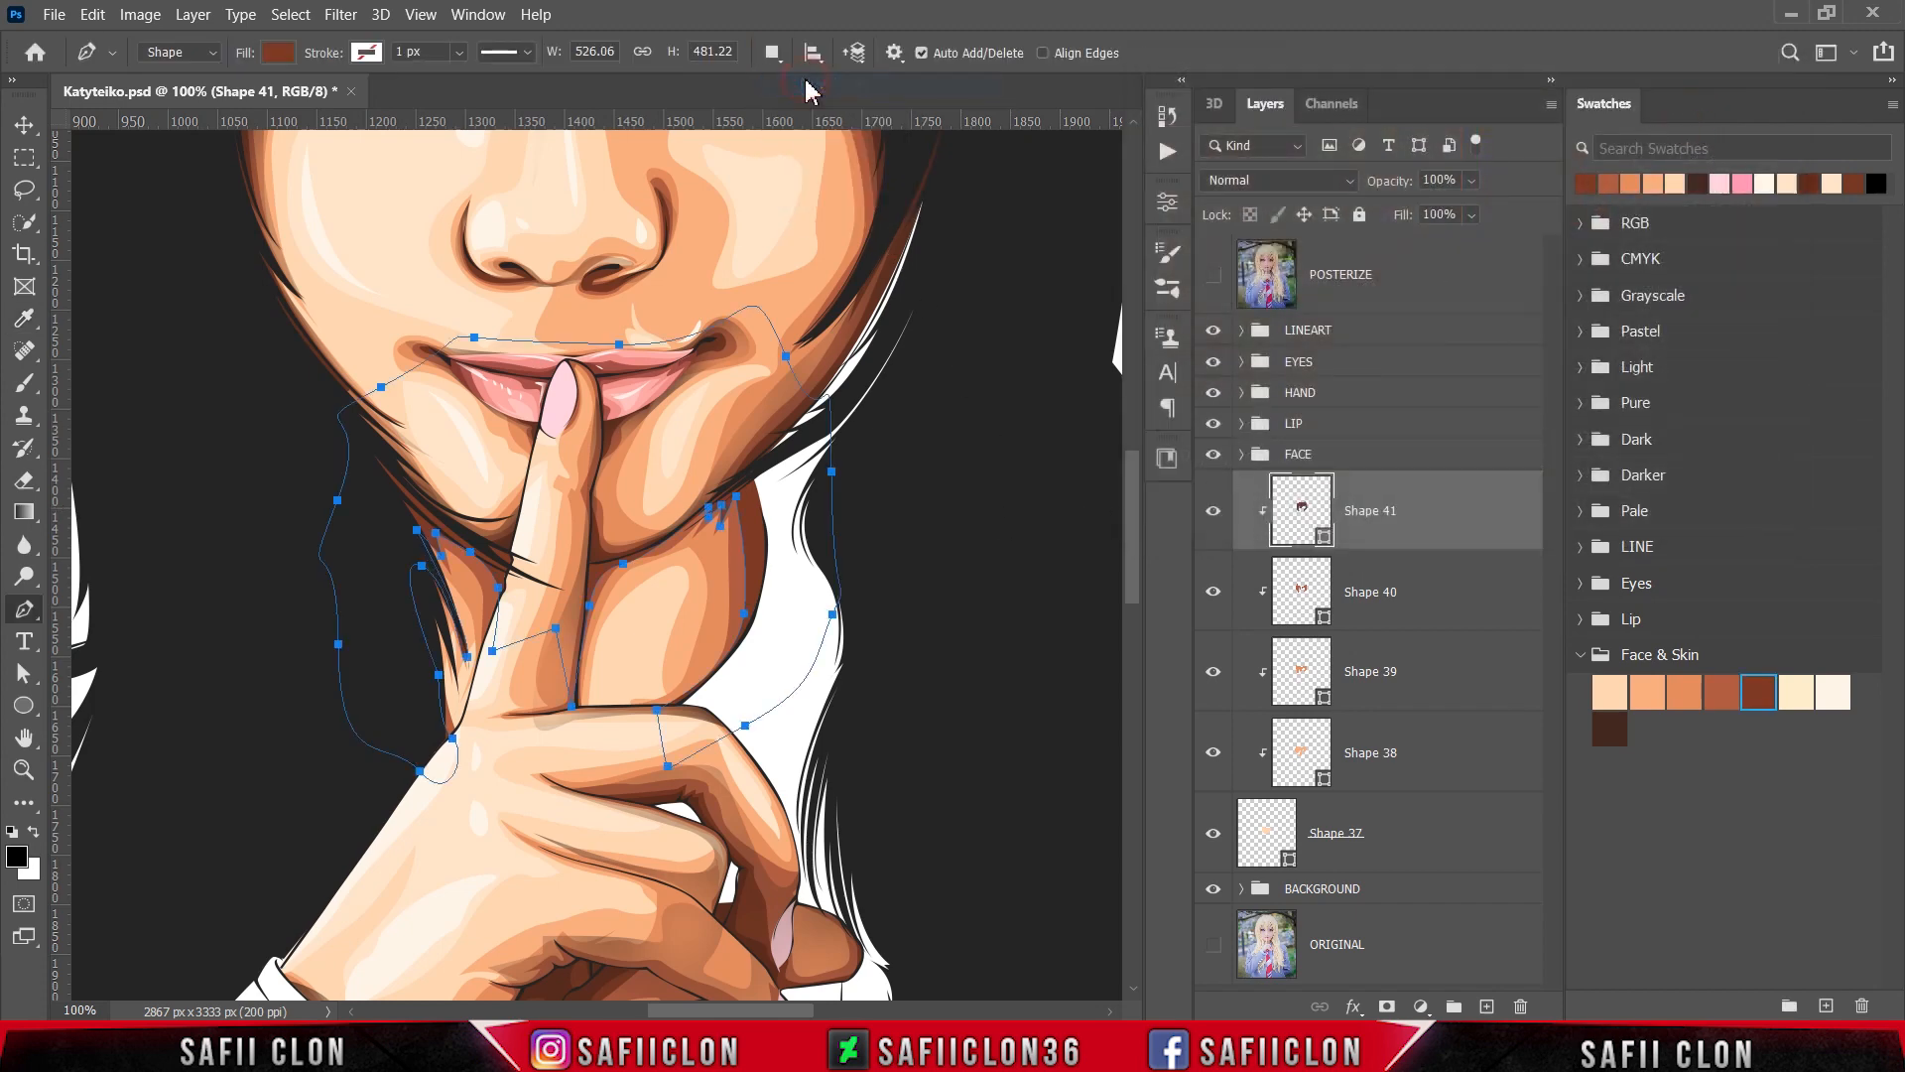
pyautogui.click(1213, 275)
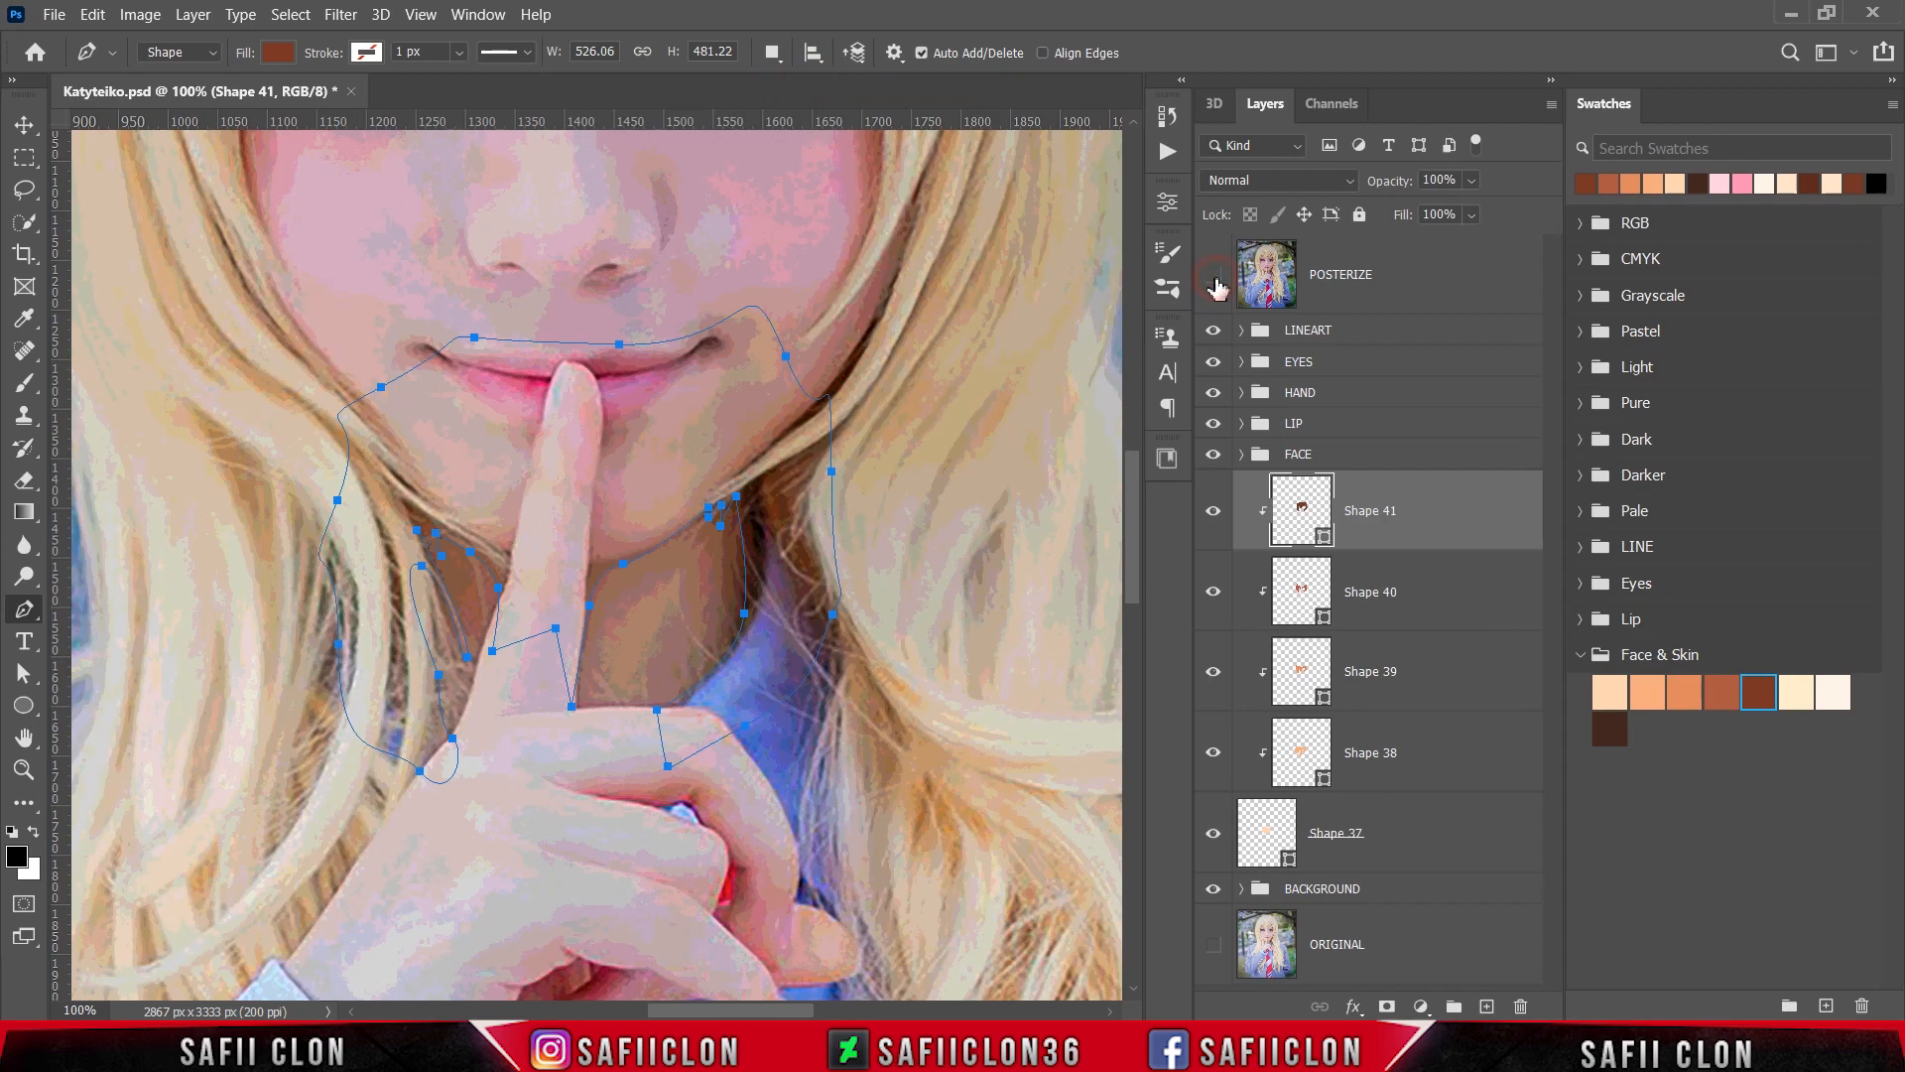
pyautogui.click(1214, 281)
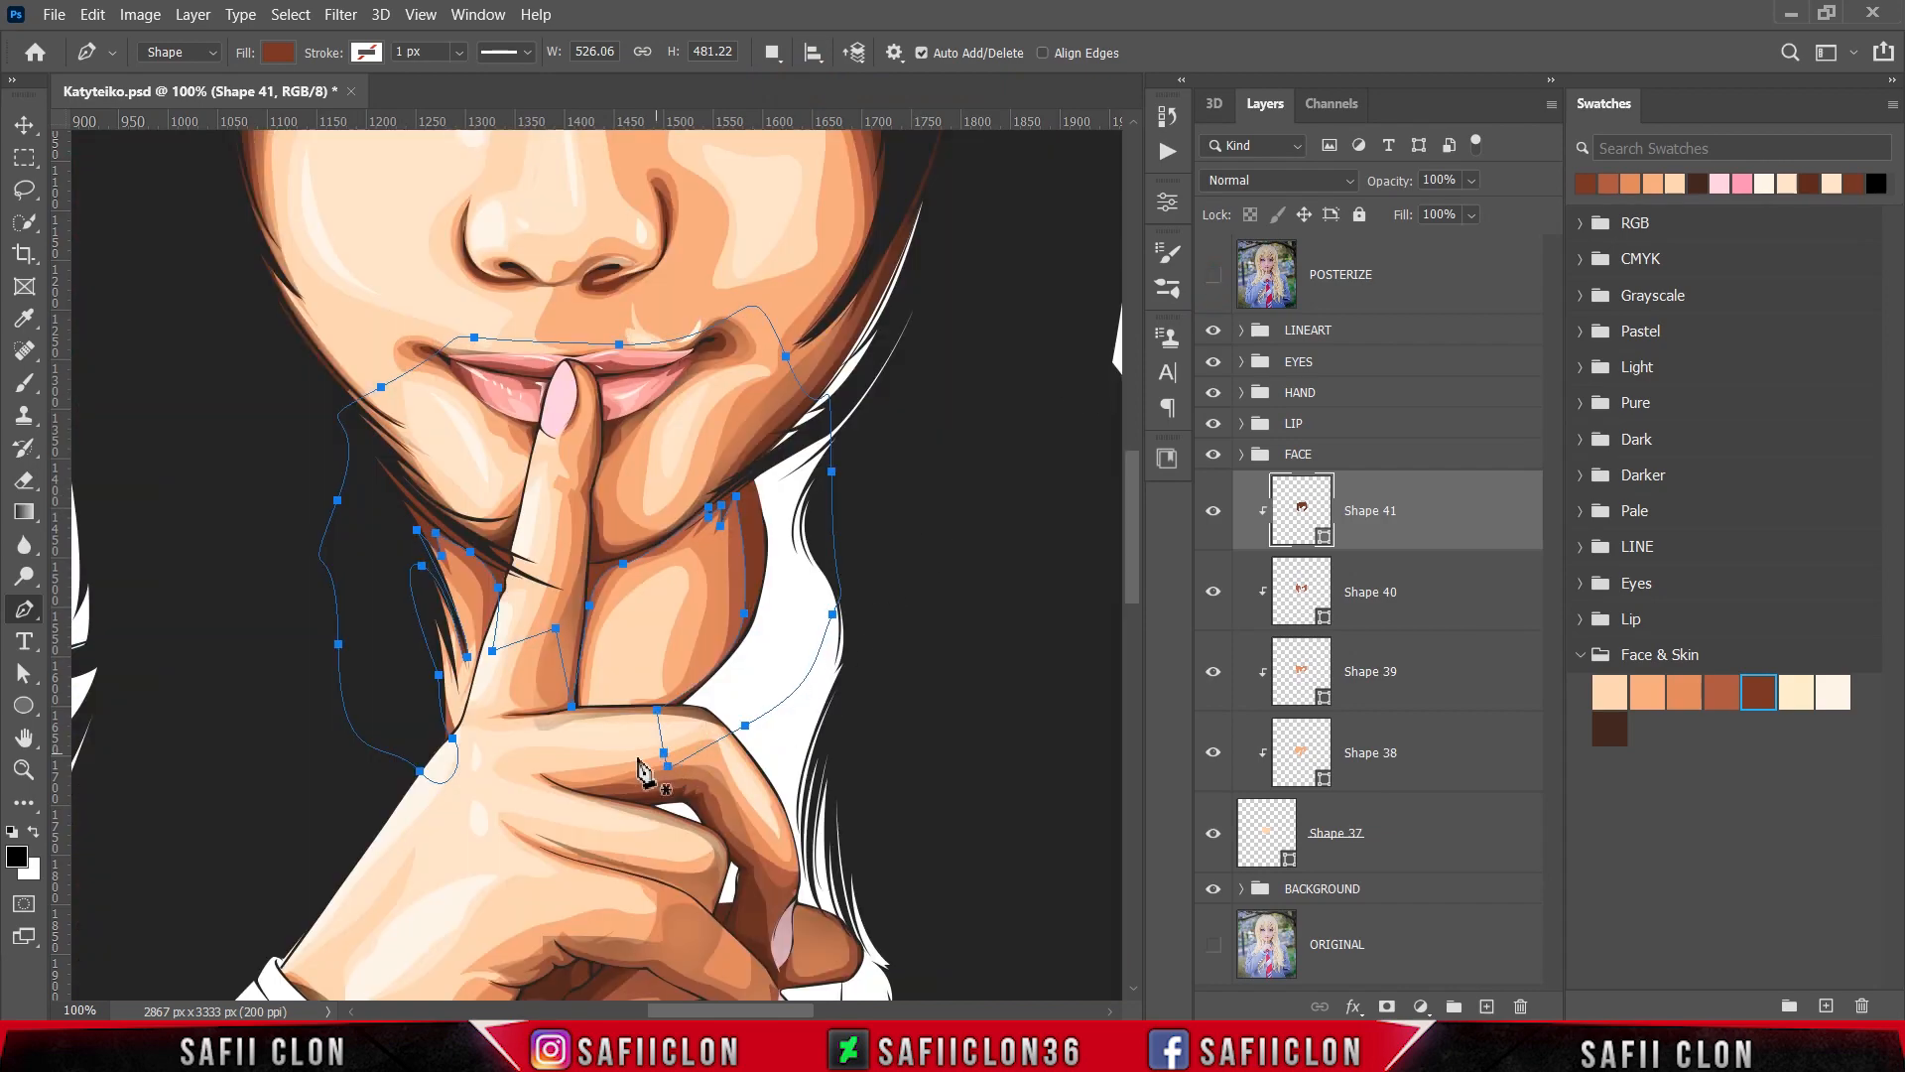
pyautogui.click(580, 725)
pyautogui.moveTo(687, 678); pyautogui.dragTo(719, 556)
# Step: Continue the fifth shadow's outline with a row of short, pointed spikes under the jaw
pyautogui.click(706, 543)
pyautogui.click(668, 615)
pyautogui.click(695, 537)
pyautogui.click(680, 559)
pyautogui.click(673, 550)
pyautogui.click(662, 586)
pyautogui.click(654, 569)
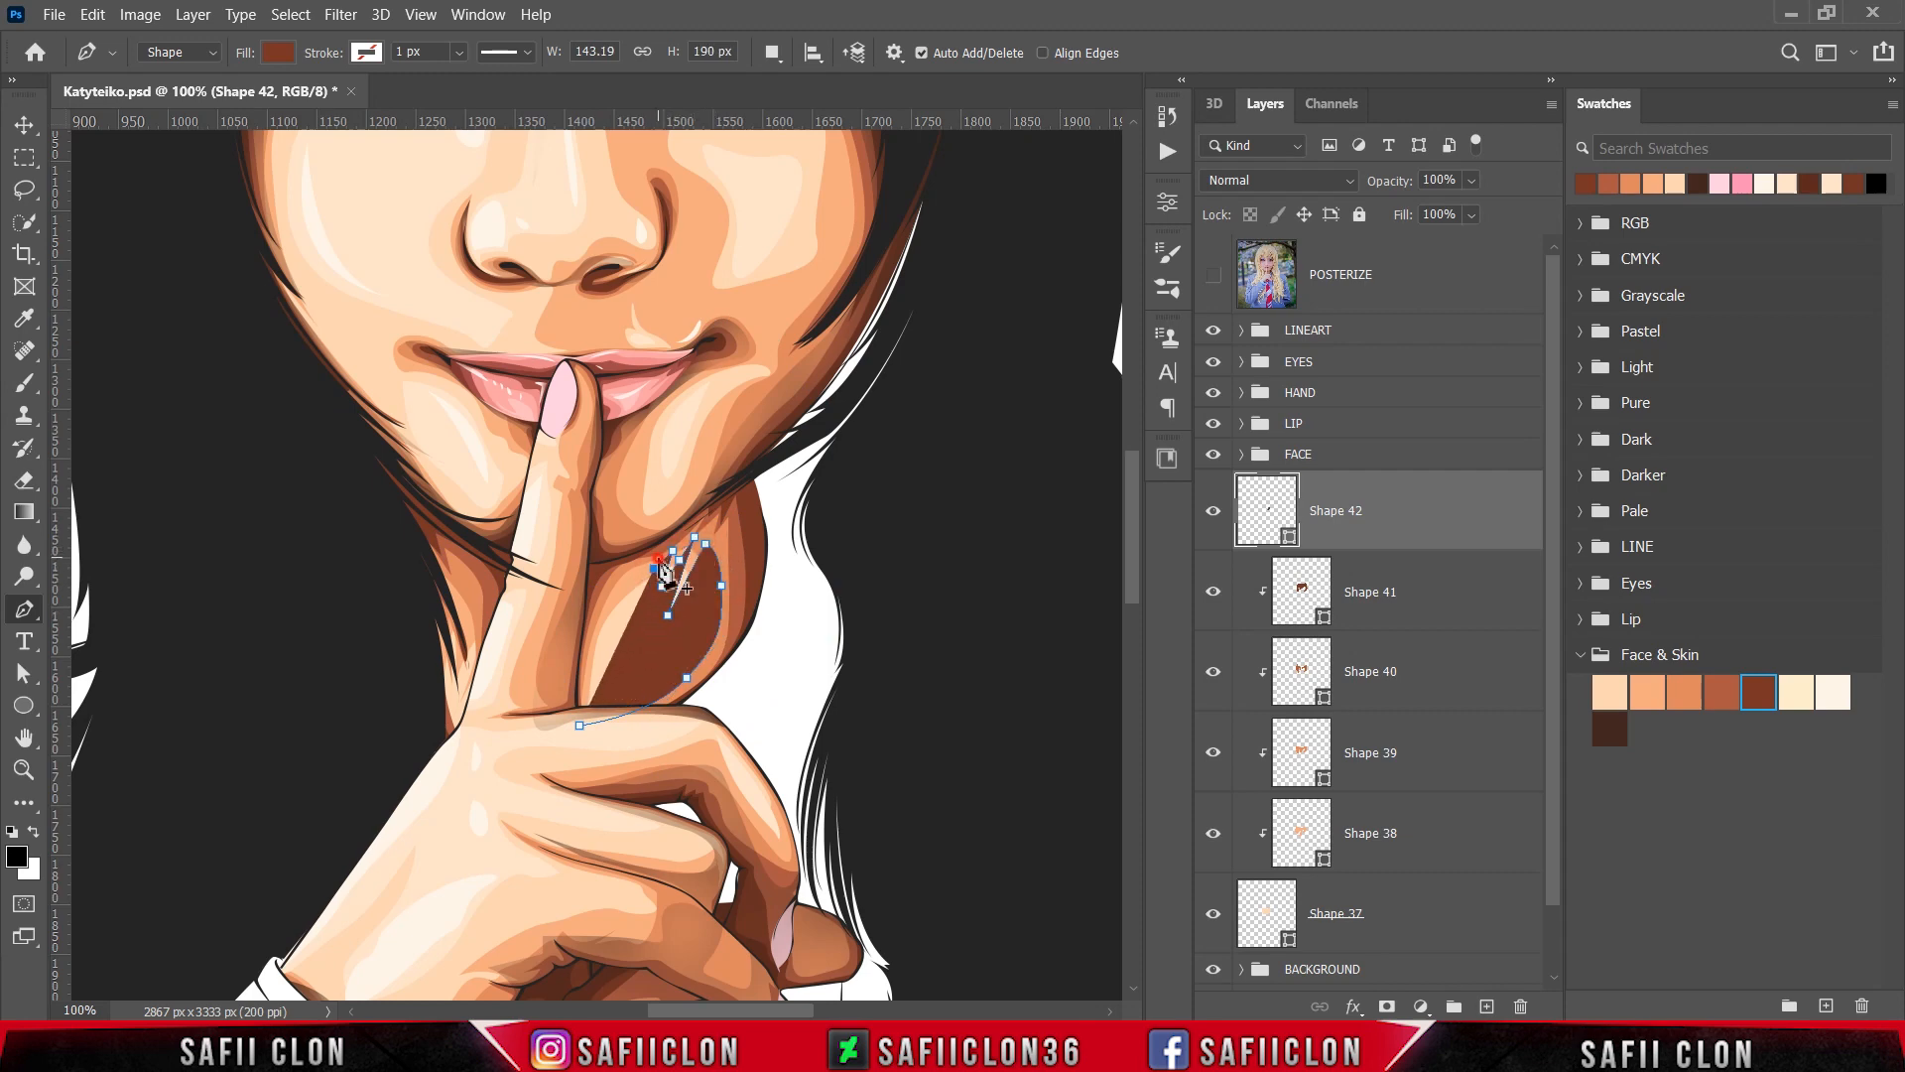
# Step: Bring the fifth shadow's outline down beside the finger to the hand, then curve it up and across the finger
pyautogui.click(590, 643)
pyautogui.click(611, 680)
pyautogui.click(593, 715)
pyautogui.moveTo(560, 627); pyautogui.dragTo(574, 572)
pyautogui.click(512, 622)
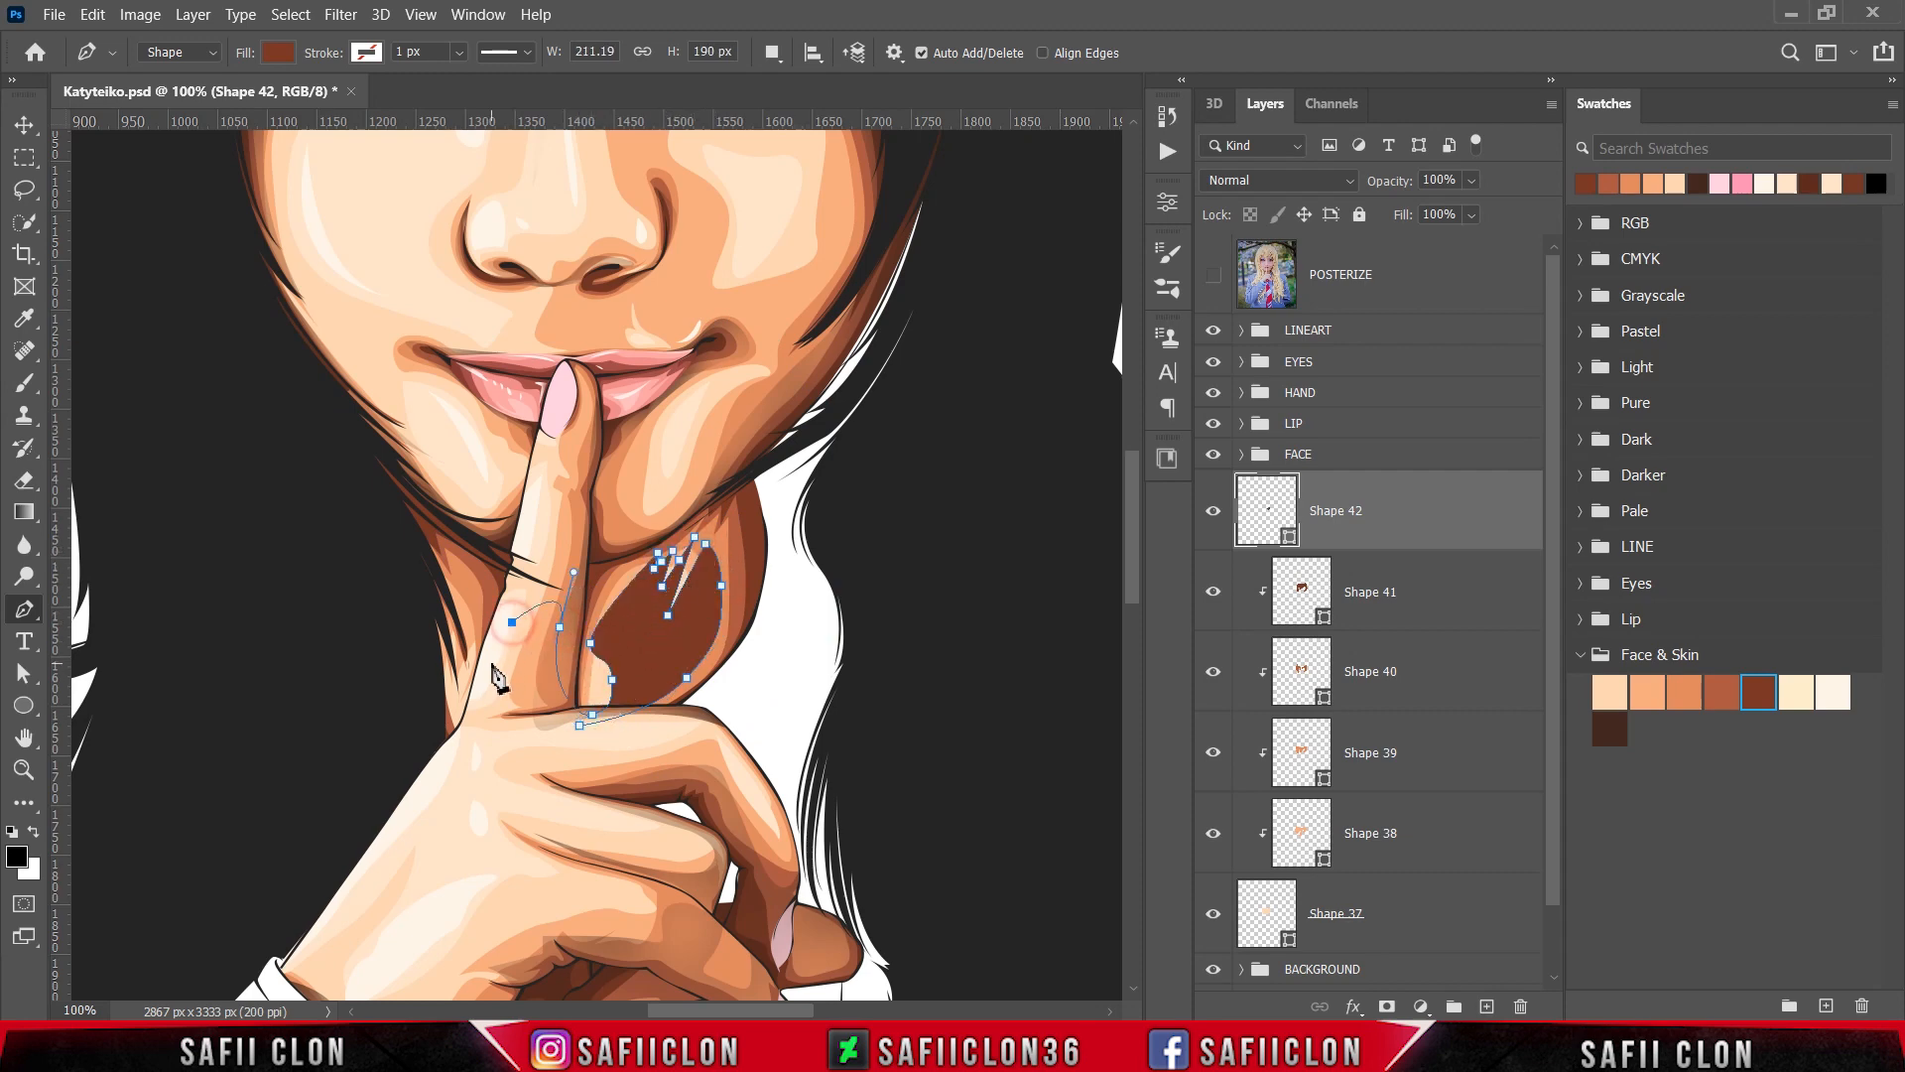
# Step: Trace the fifth shadow's outline around the narrow hair-side neck area, with pointed spikes along the hair edge
pyautogui.click(478, 677)
pyautogui.click(480, 599)
pyautogui.click(461, 569)
pyautogui.click(445, 592)
pyautogui.click(460, 649)
pyautogui.click(443, 667)
pyautogui.click(453, 719)
pyautogui.click(410, 649)
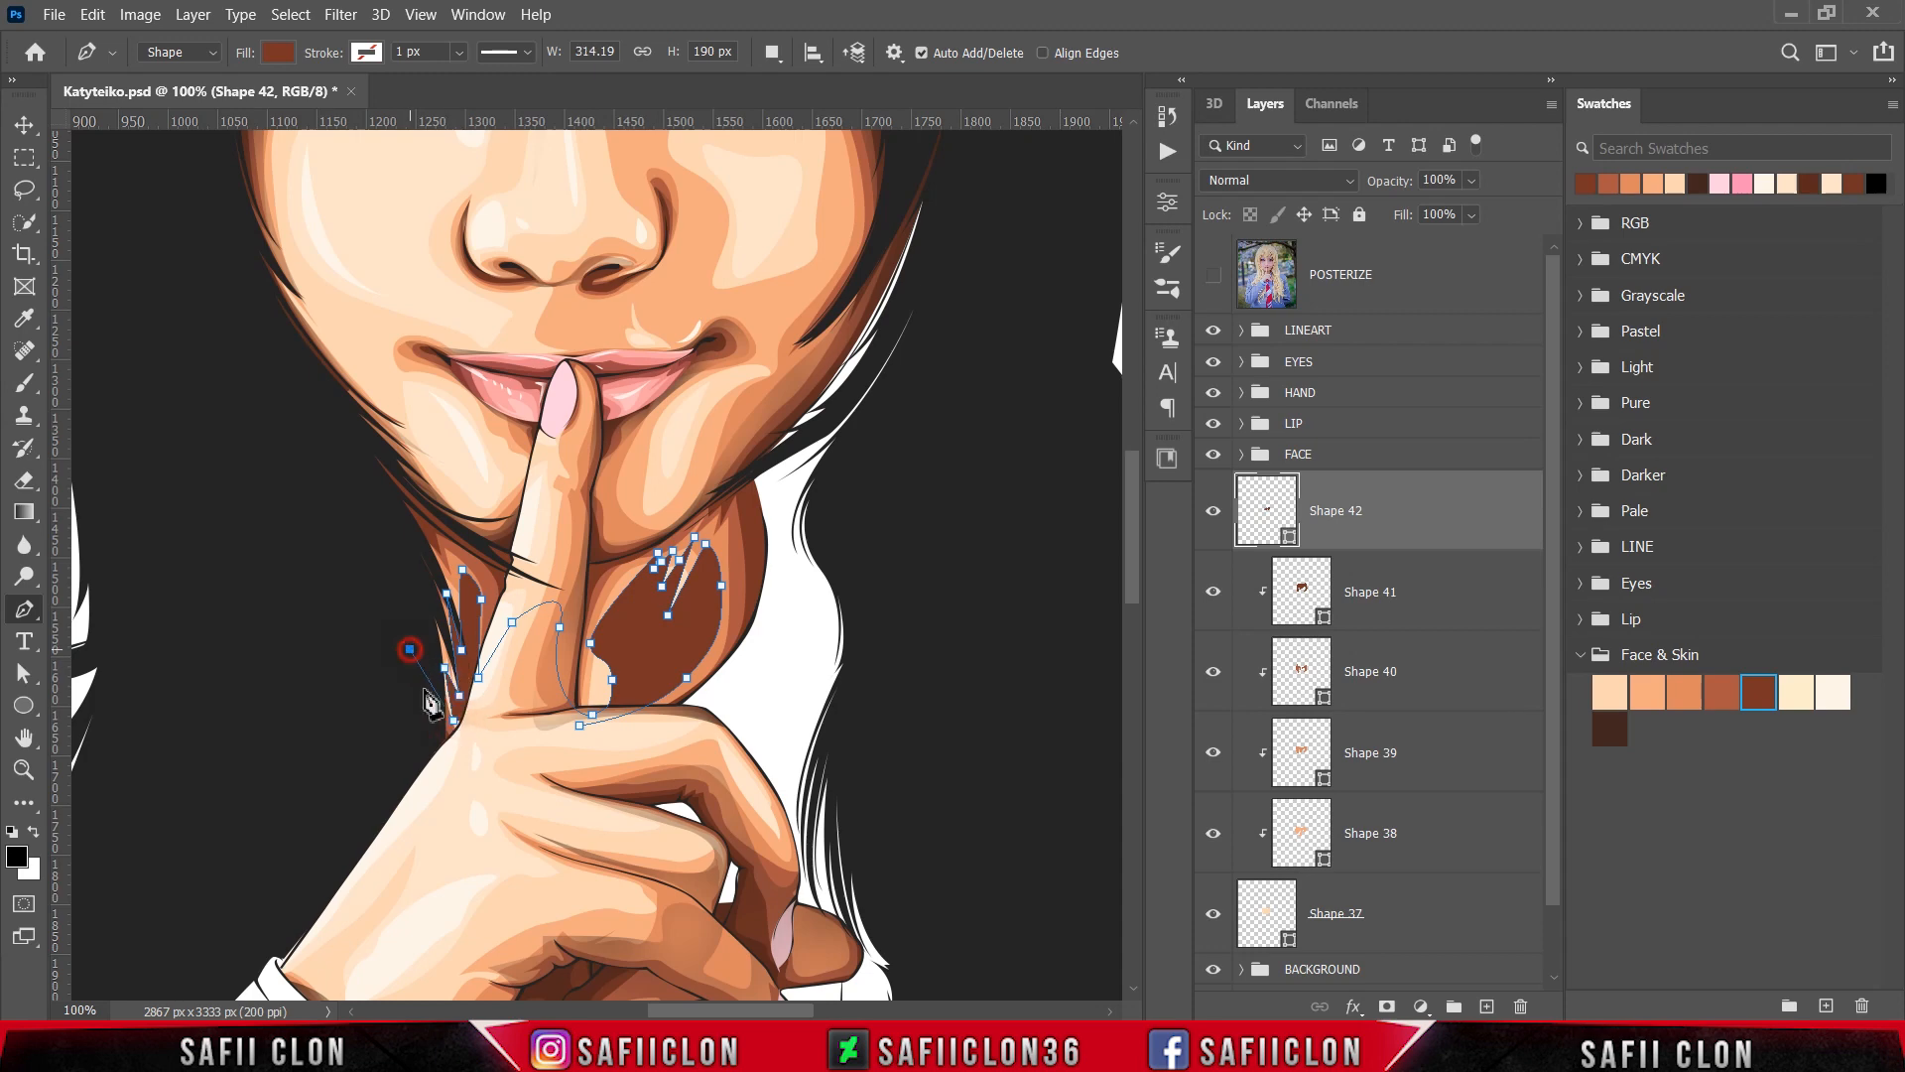
# Step: Close the fifth shadow's outline through the hair, across the face and outside the neck to the hand, at about 693 by 561 px
pyautogui.click(369, 770)
pyautogui.click(282, 454)
pyautogui.click(652, 296)
pyautogui.click(798, 391)
pyautogui.click(869, 636)
pyautogui.click(832, 722)
pyautogui.click(611, 829)
pyautogui.click(580, 725)
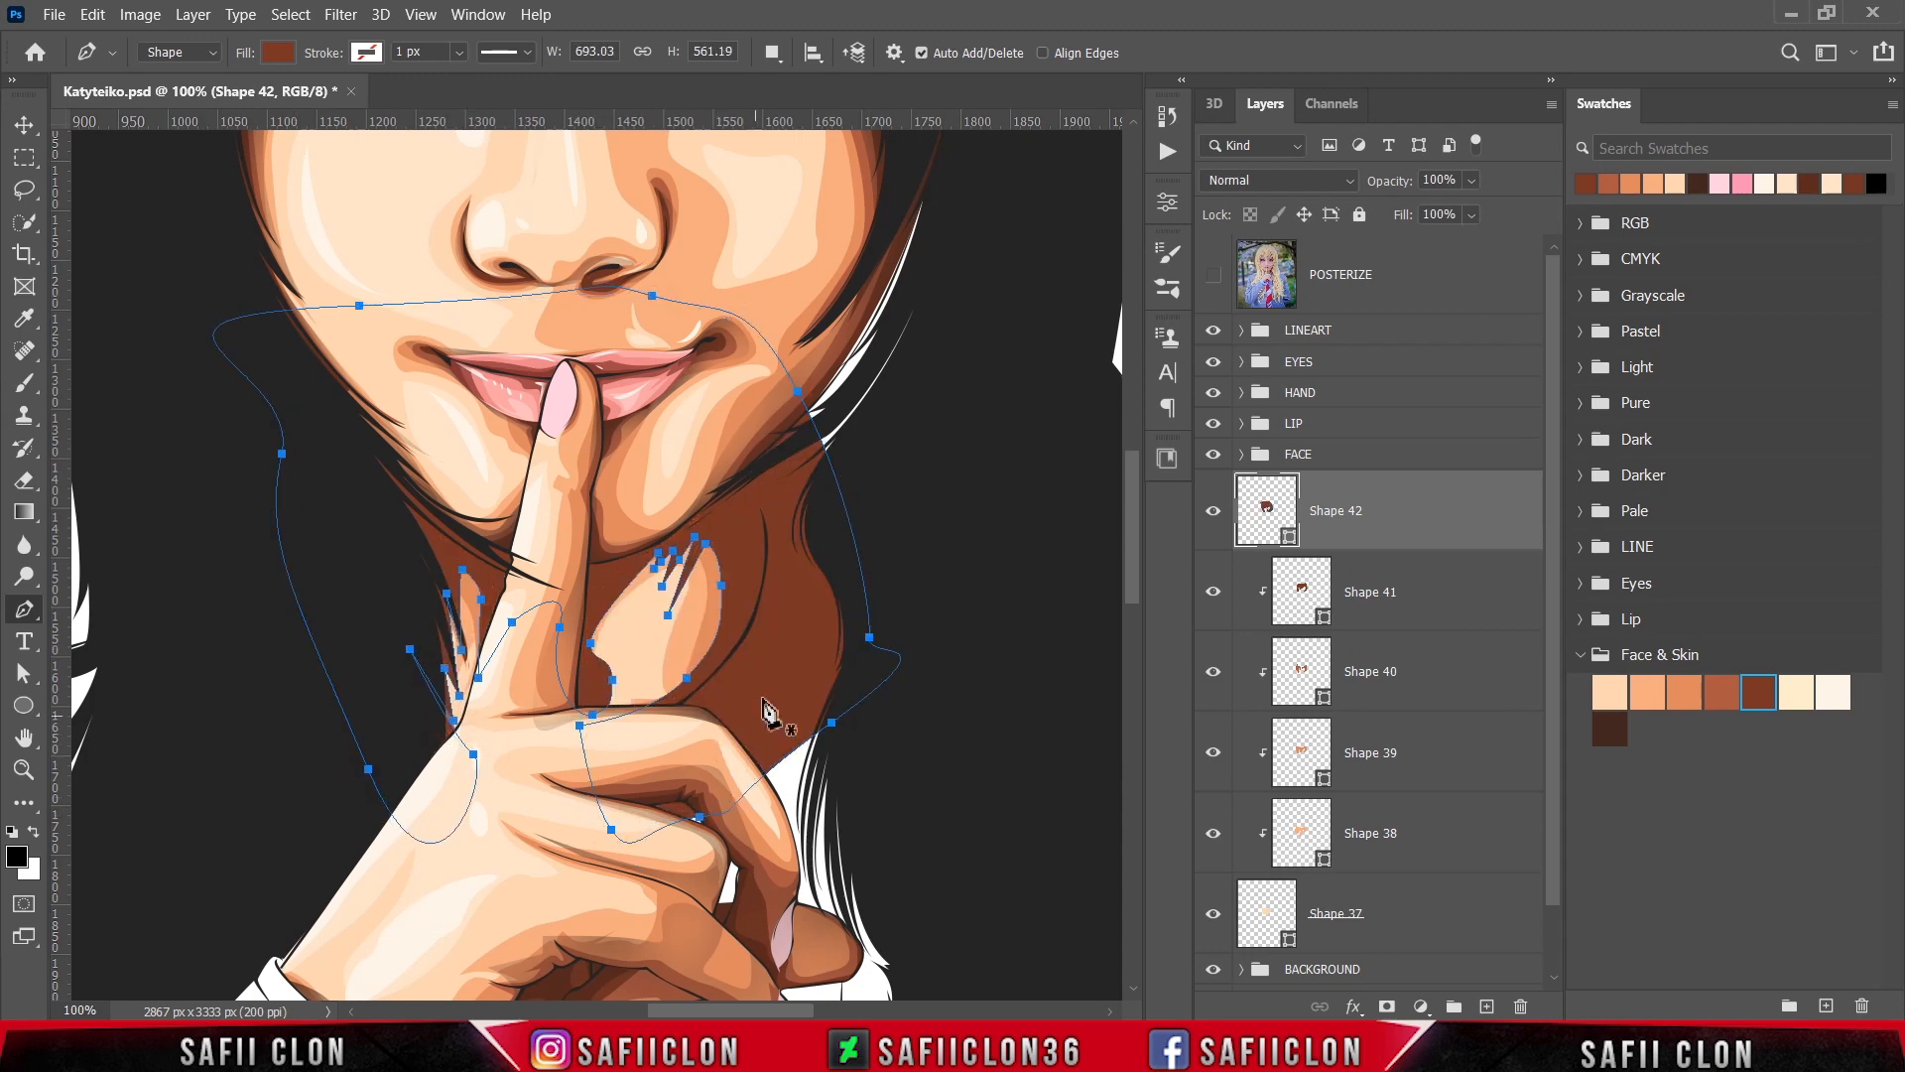
# Step: Recolour the fifth neck shadow with the darkest brown skin swatch 40261e and clip it to the neck base
pyautogui.doubleClick(1290, 539)
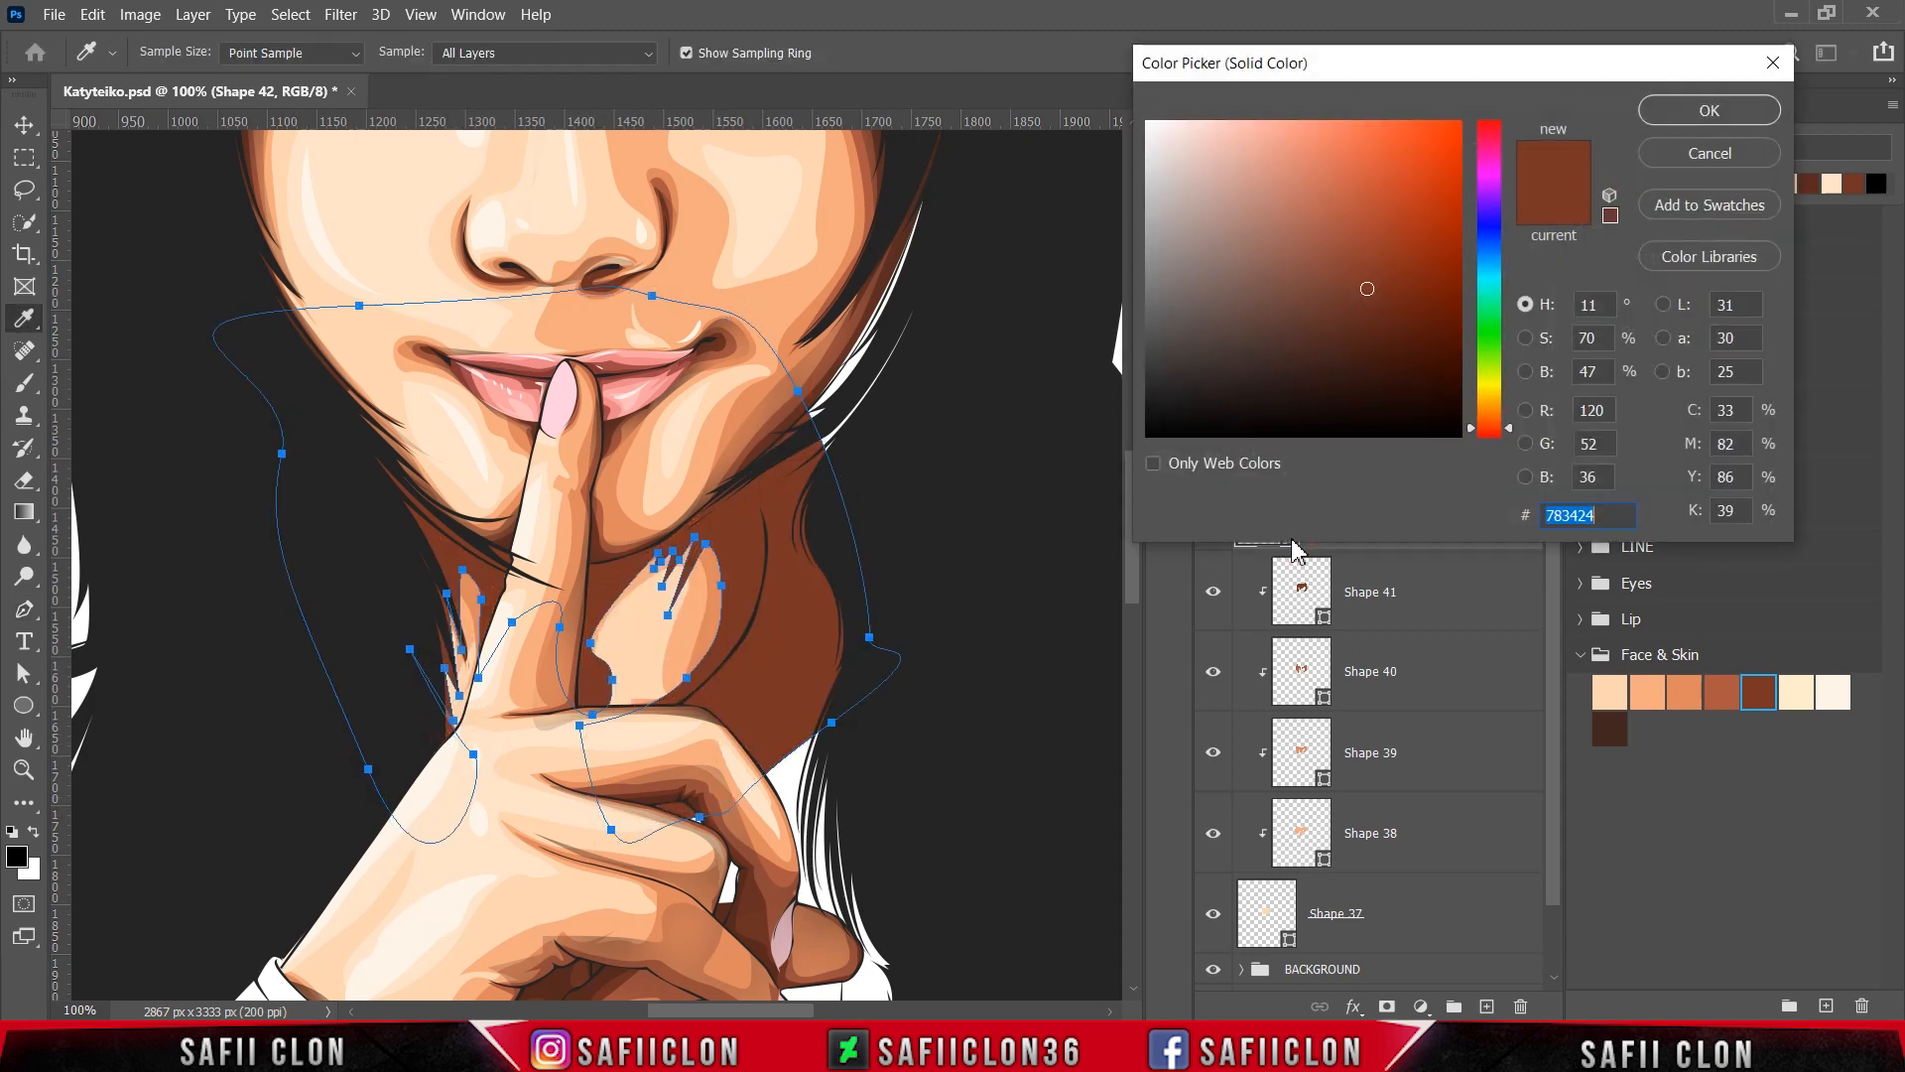
pyautogui.click(1621, 727)
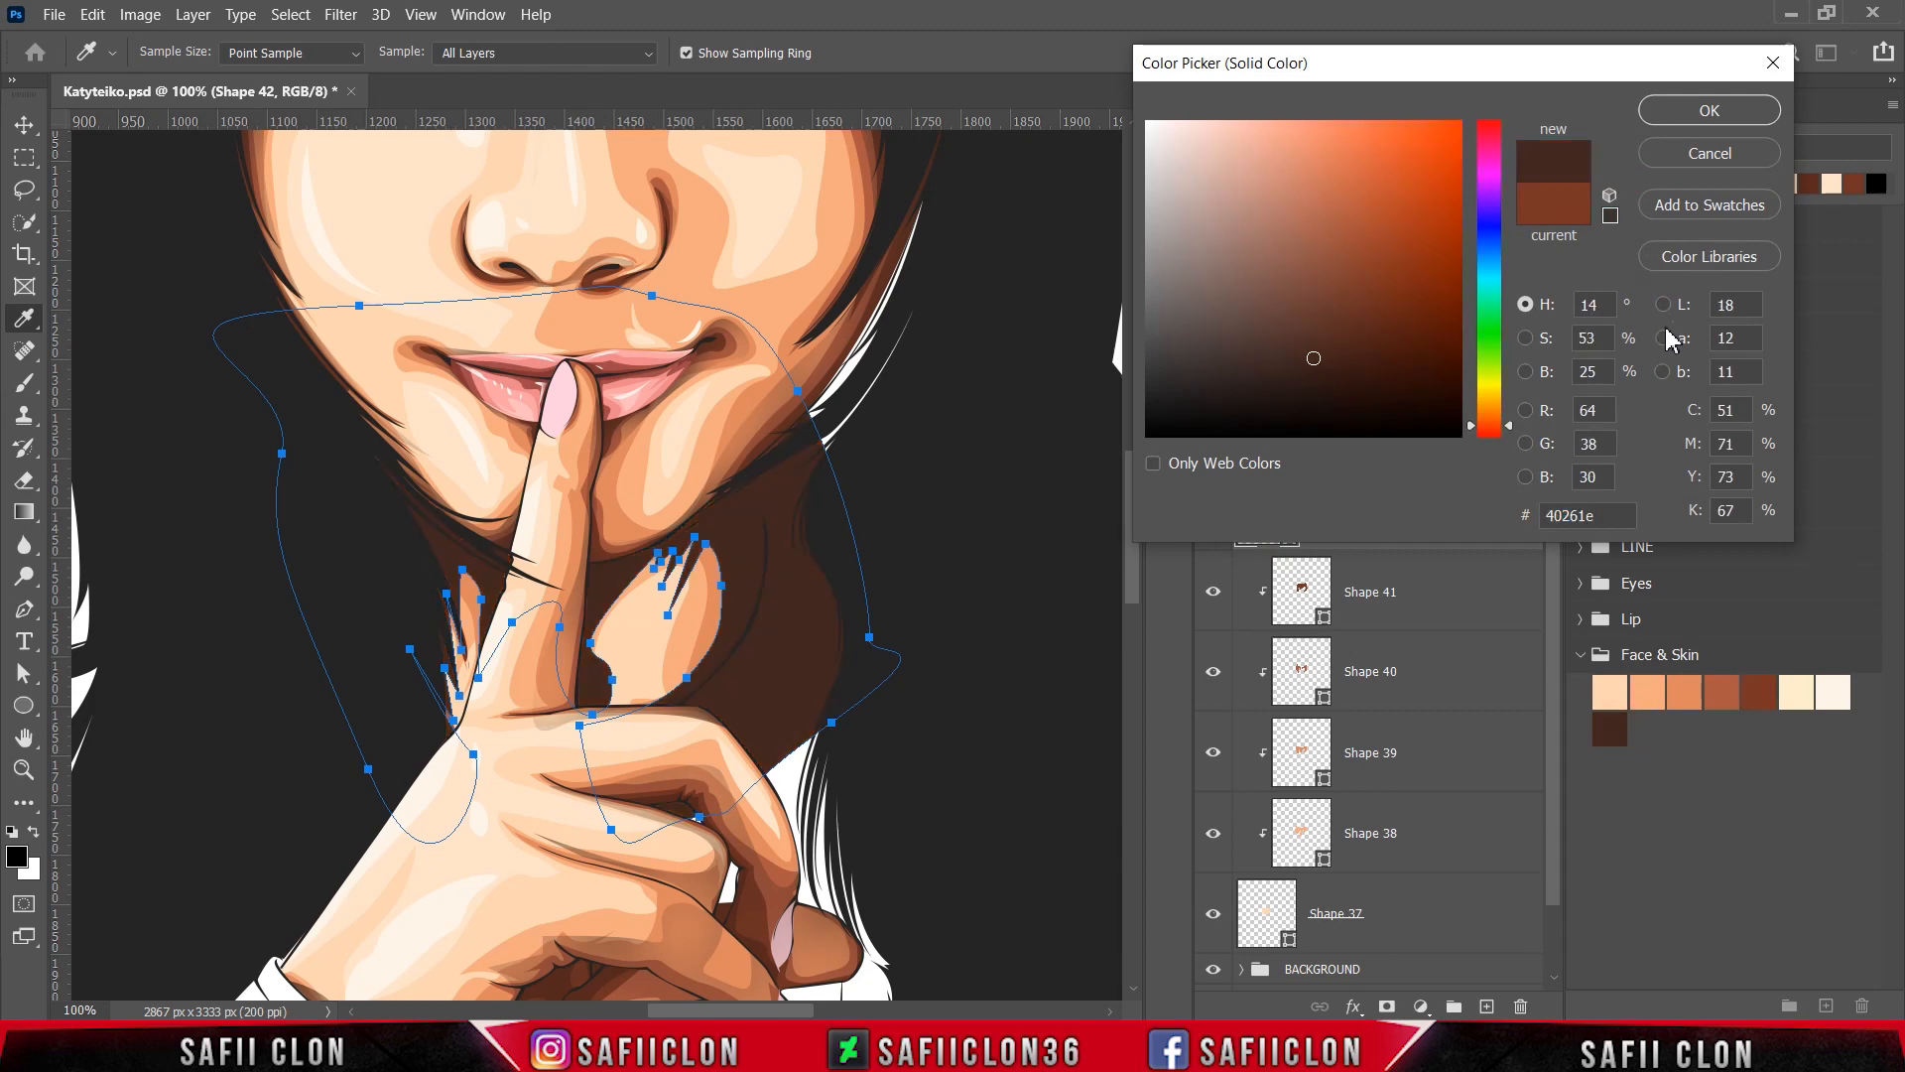
pyautogui.click(1710, 112)
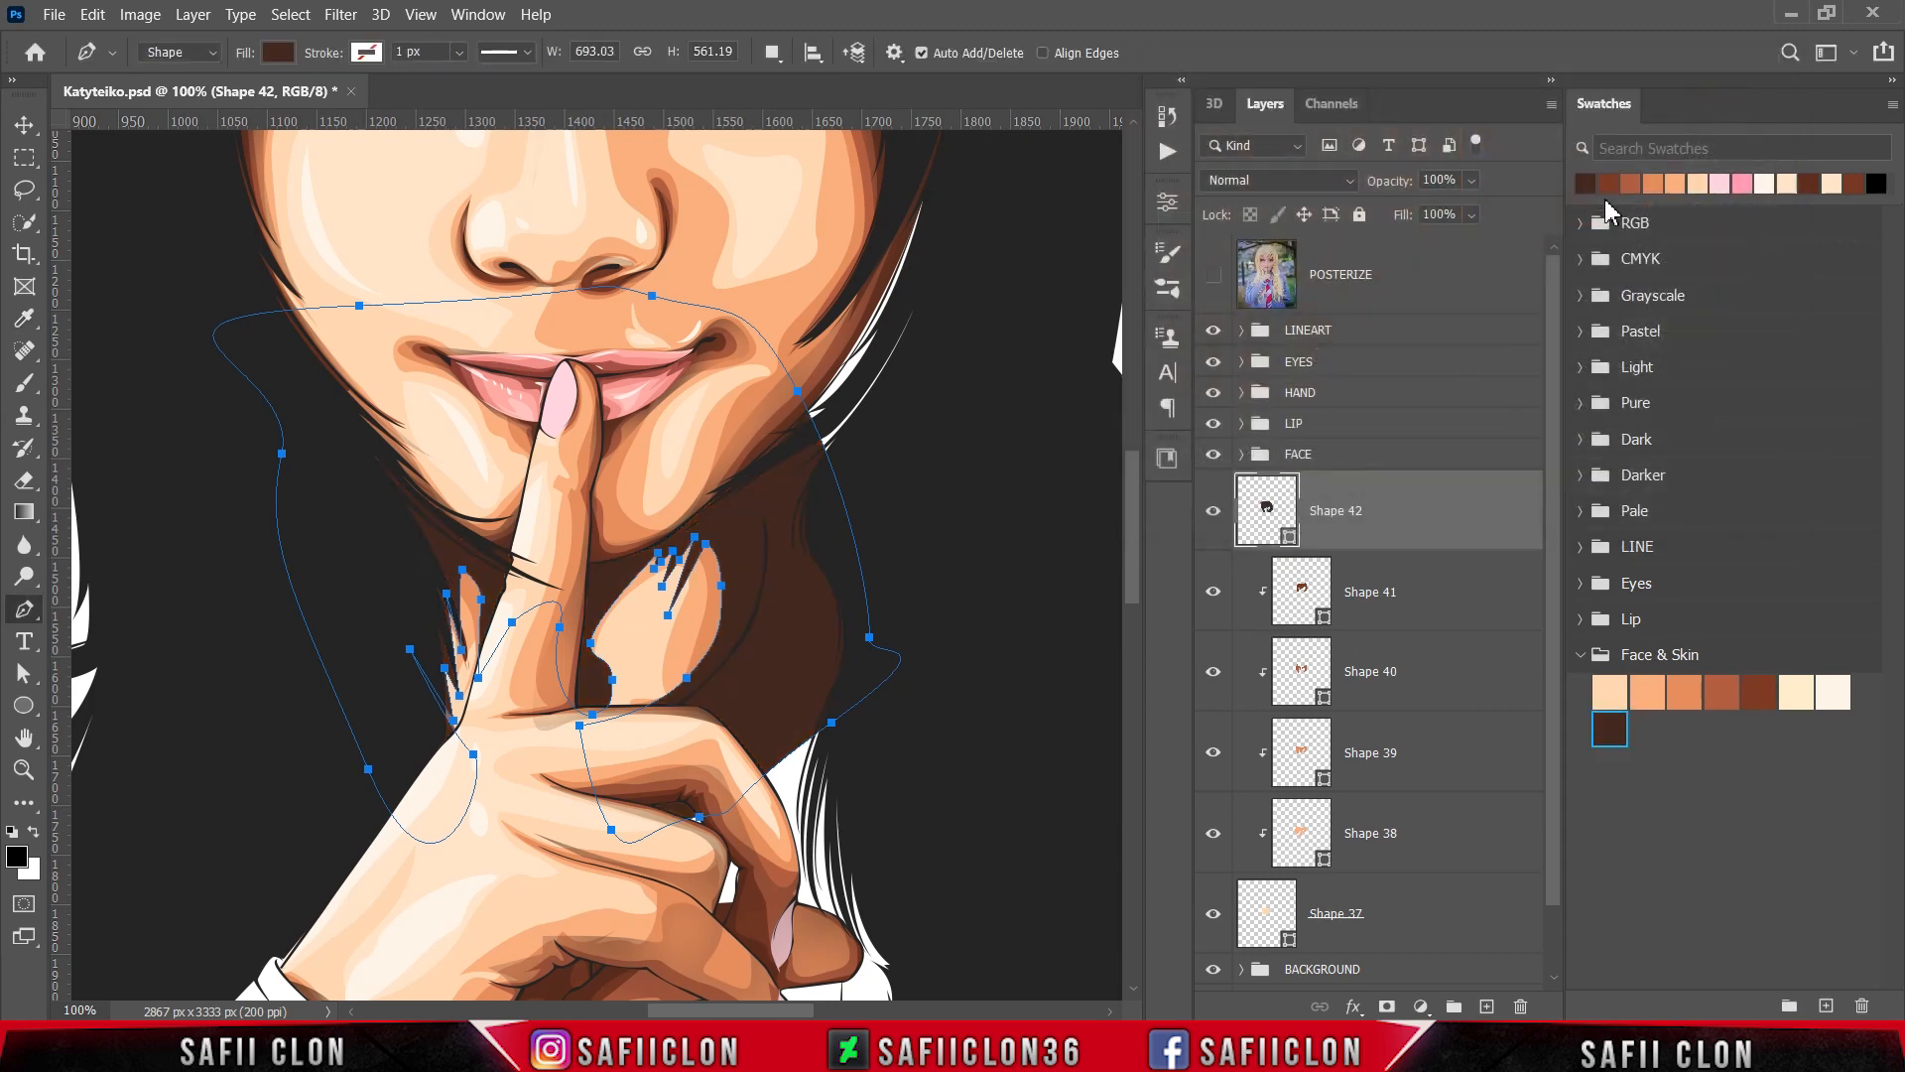
pyautogui.rightClick(1388, 509)
pyautogui.click(1452, 462)
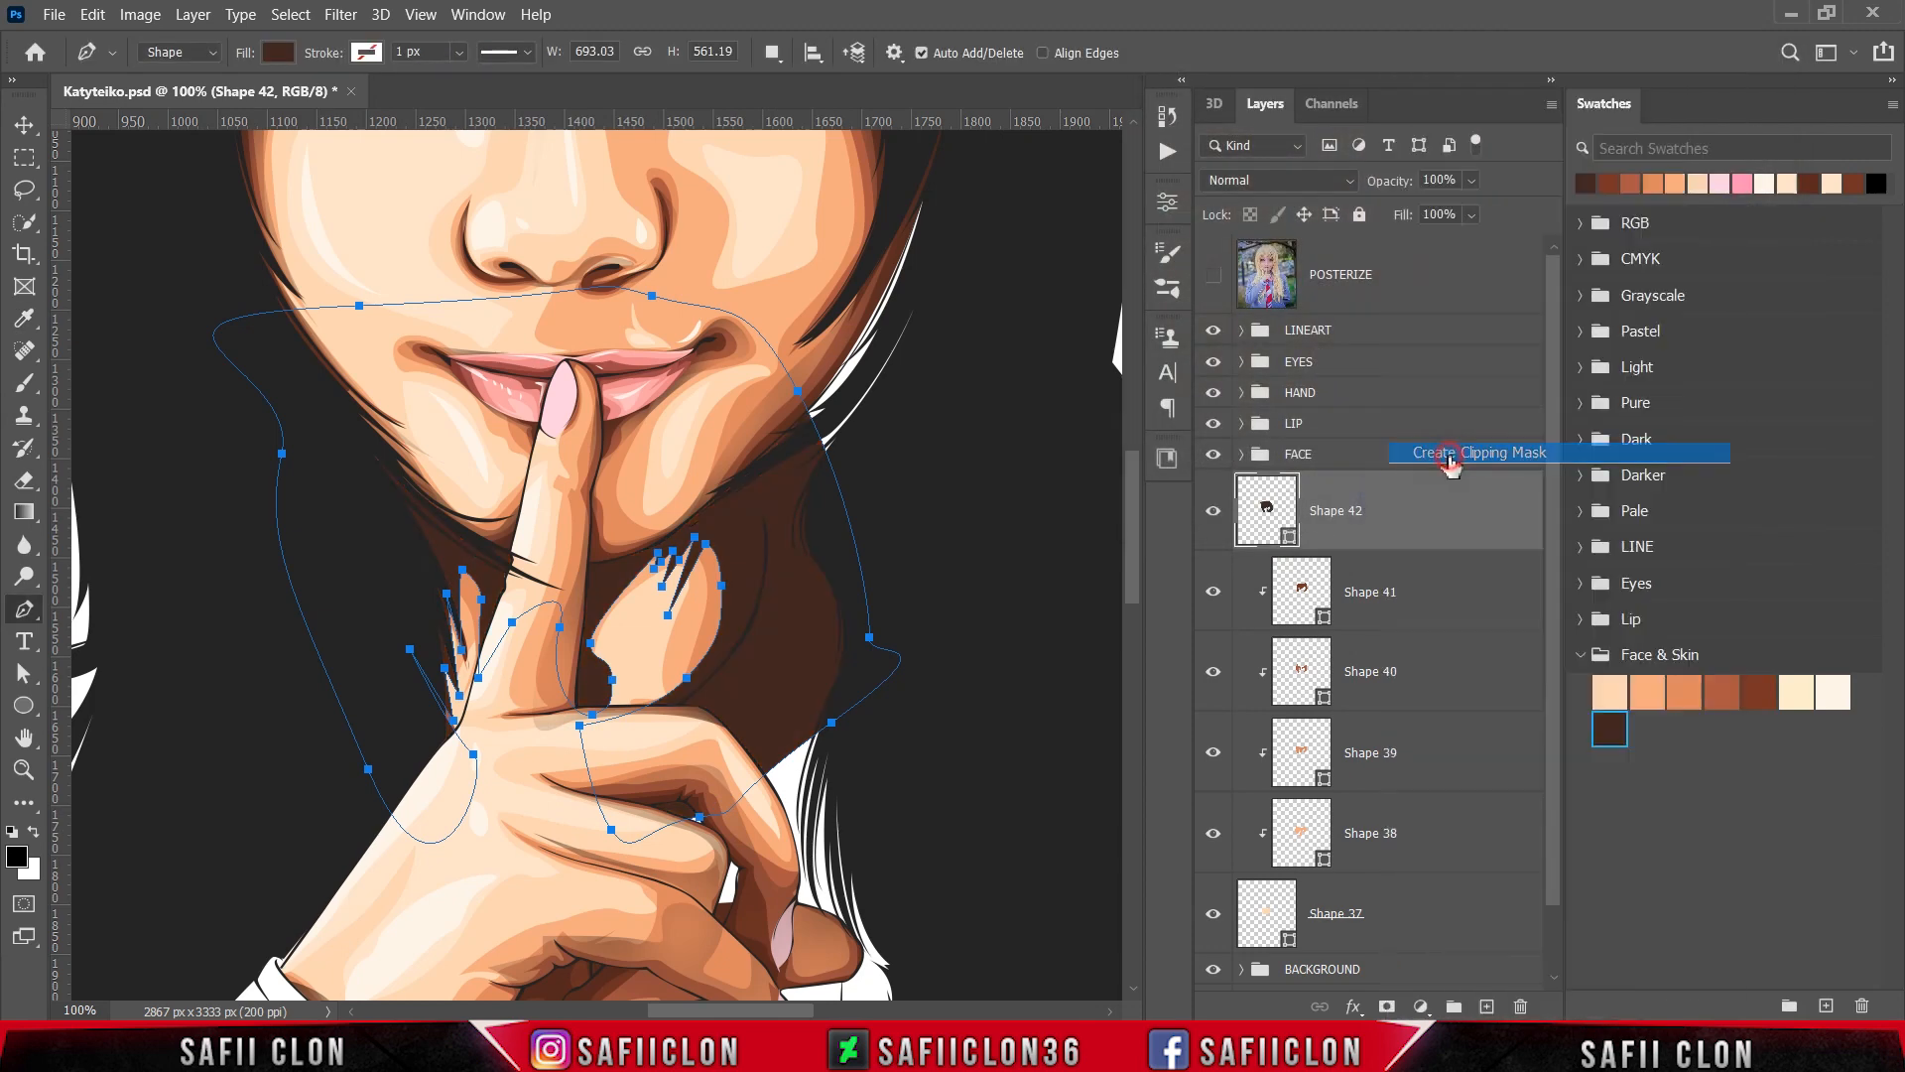
# Step: Add a layer mask to the fifth shadow and fade its inner areas with a soft black brush at 12% opacity, reducing its size to 60
pyautogui.click(1388, 1006)
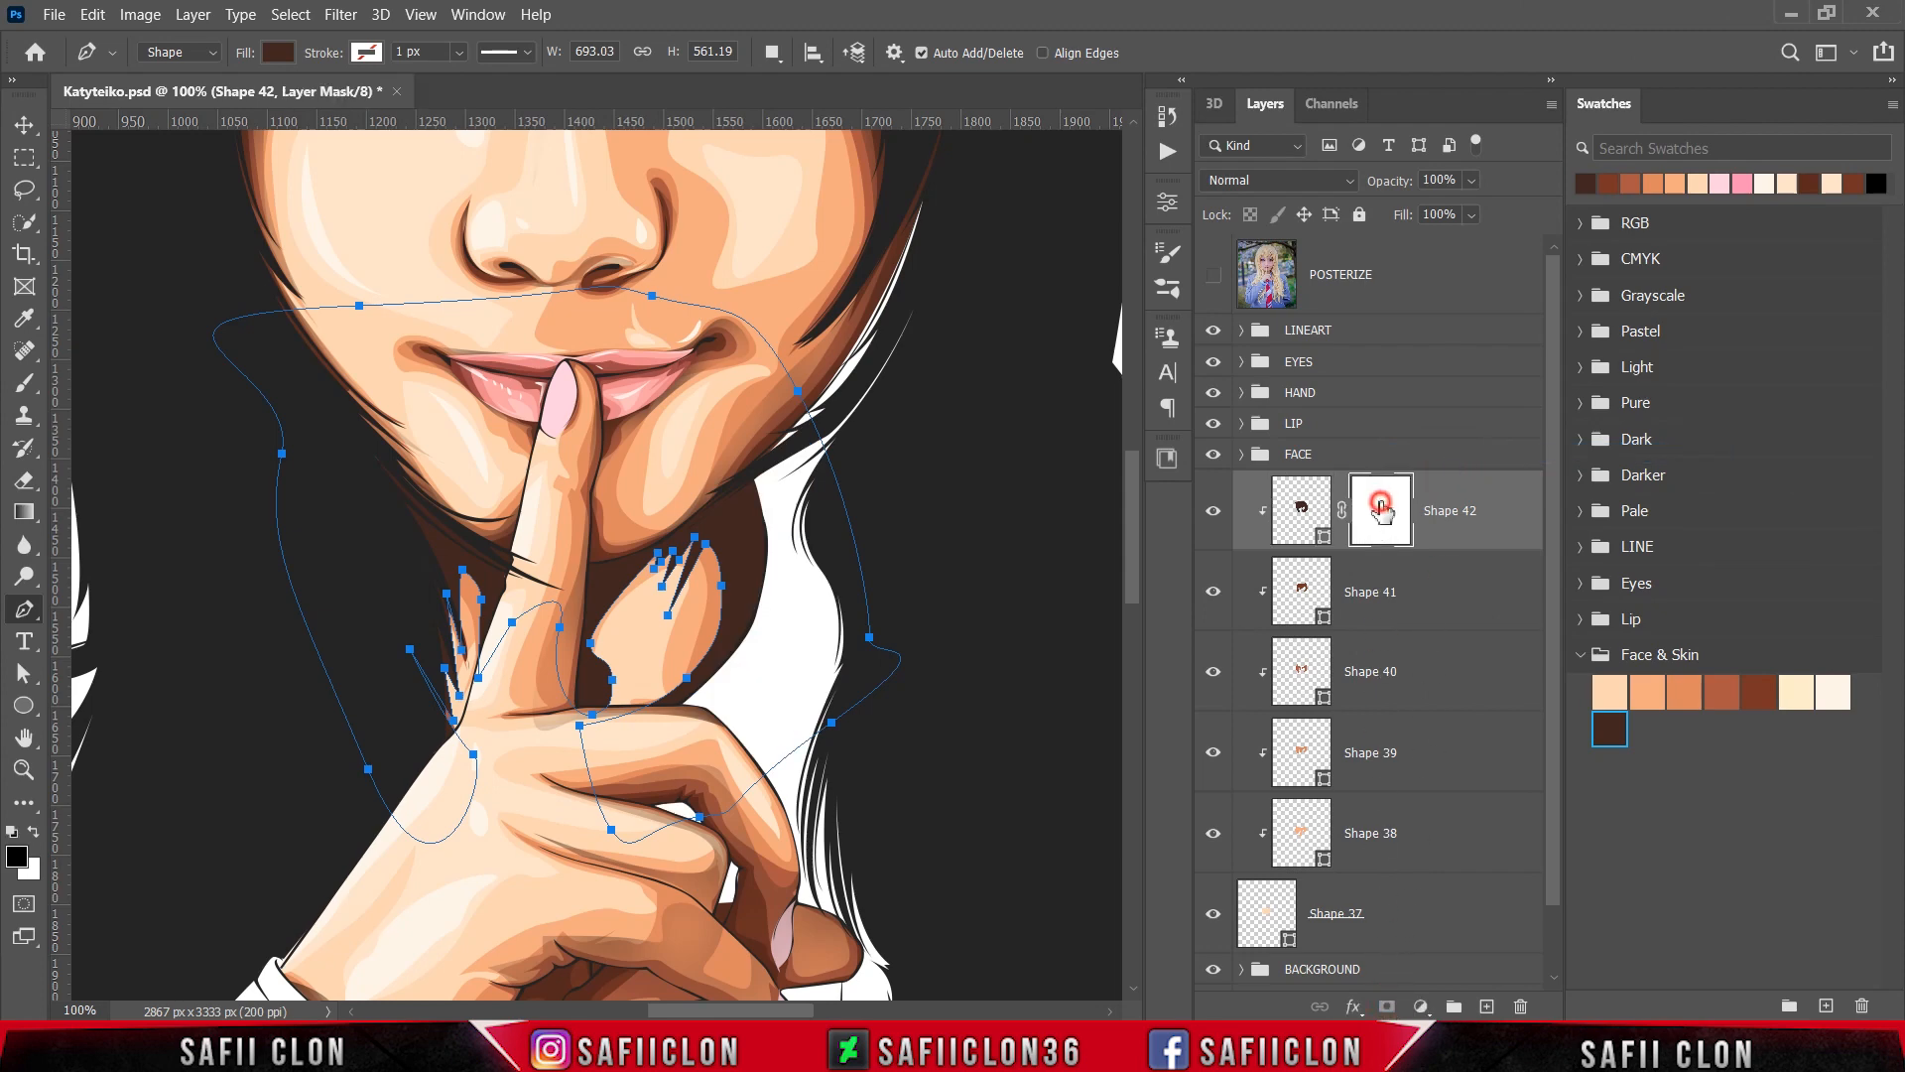
pyautogui.click(43, 386)
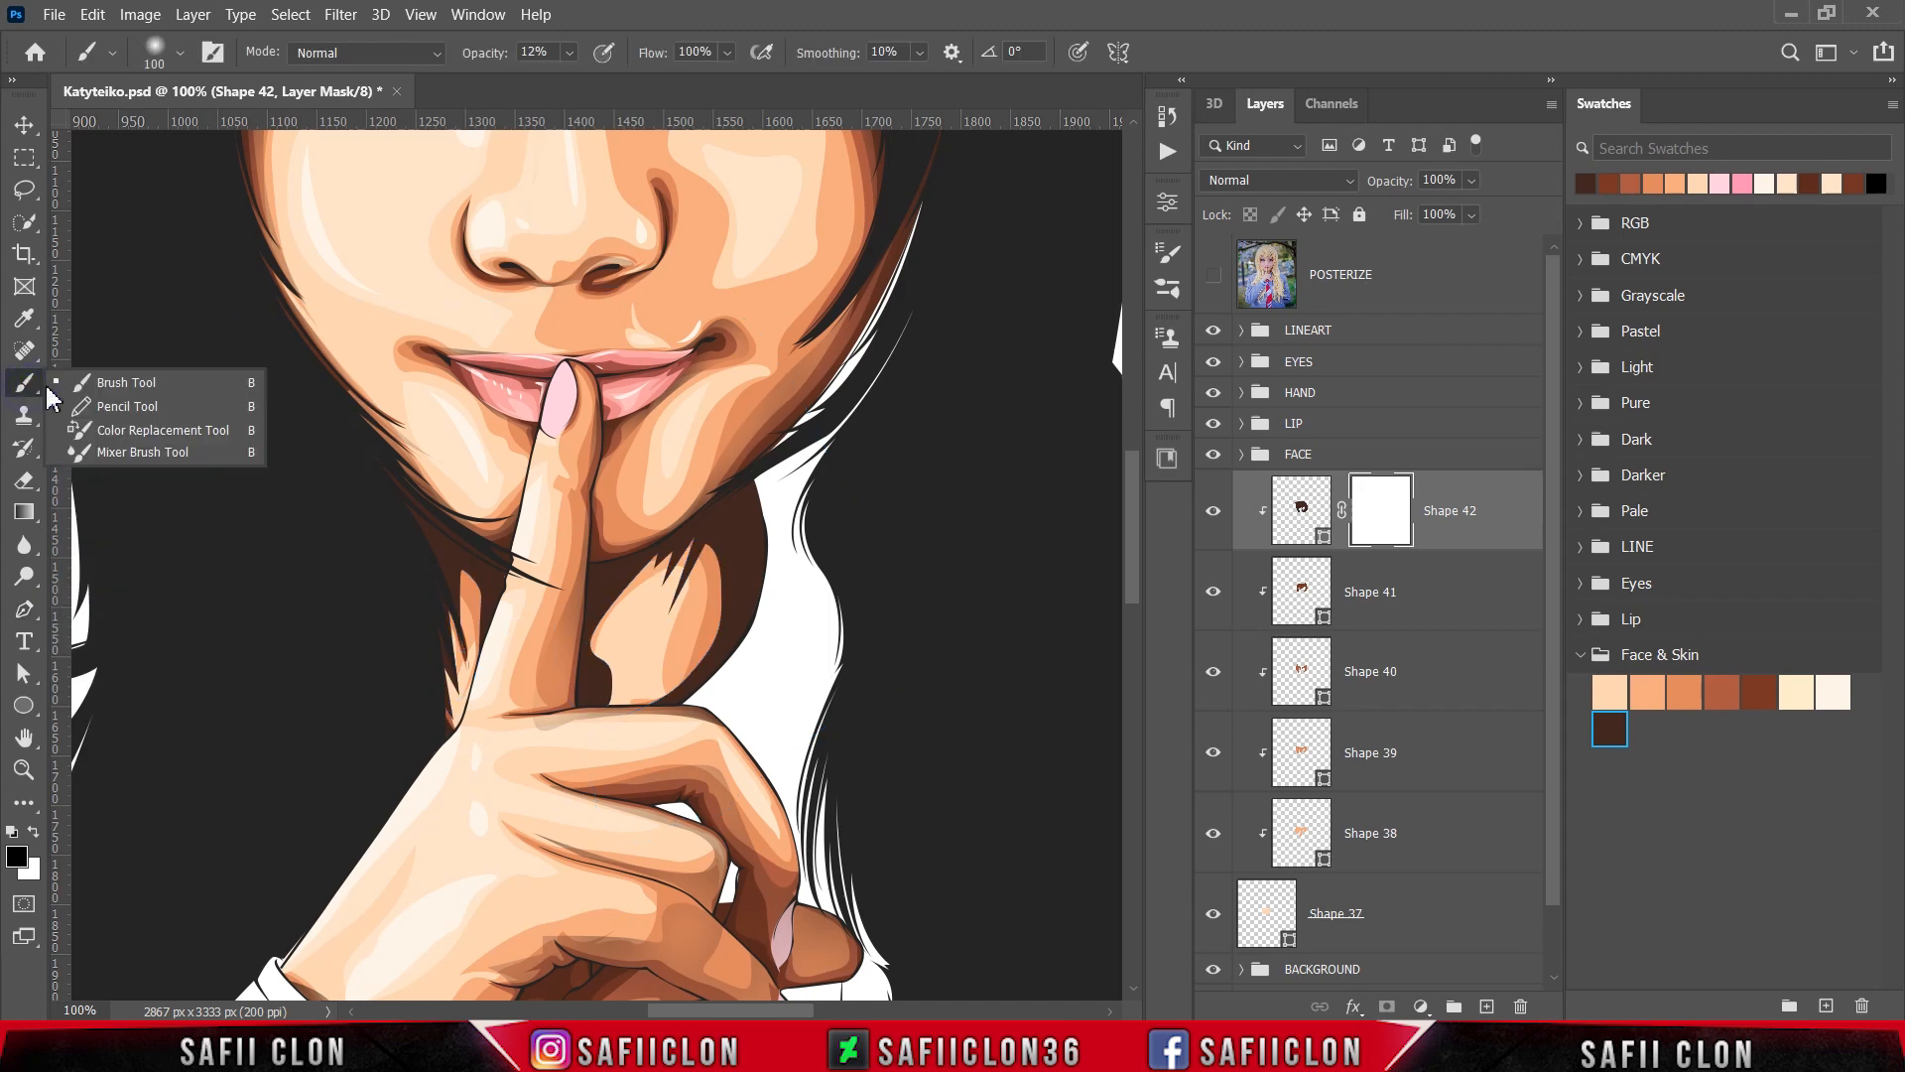
pyautogui.click(124, 382)
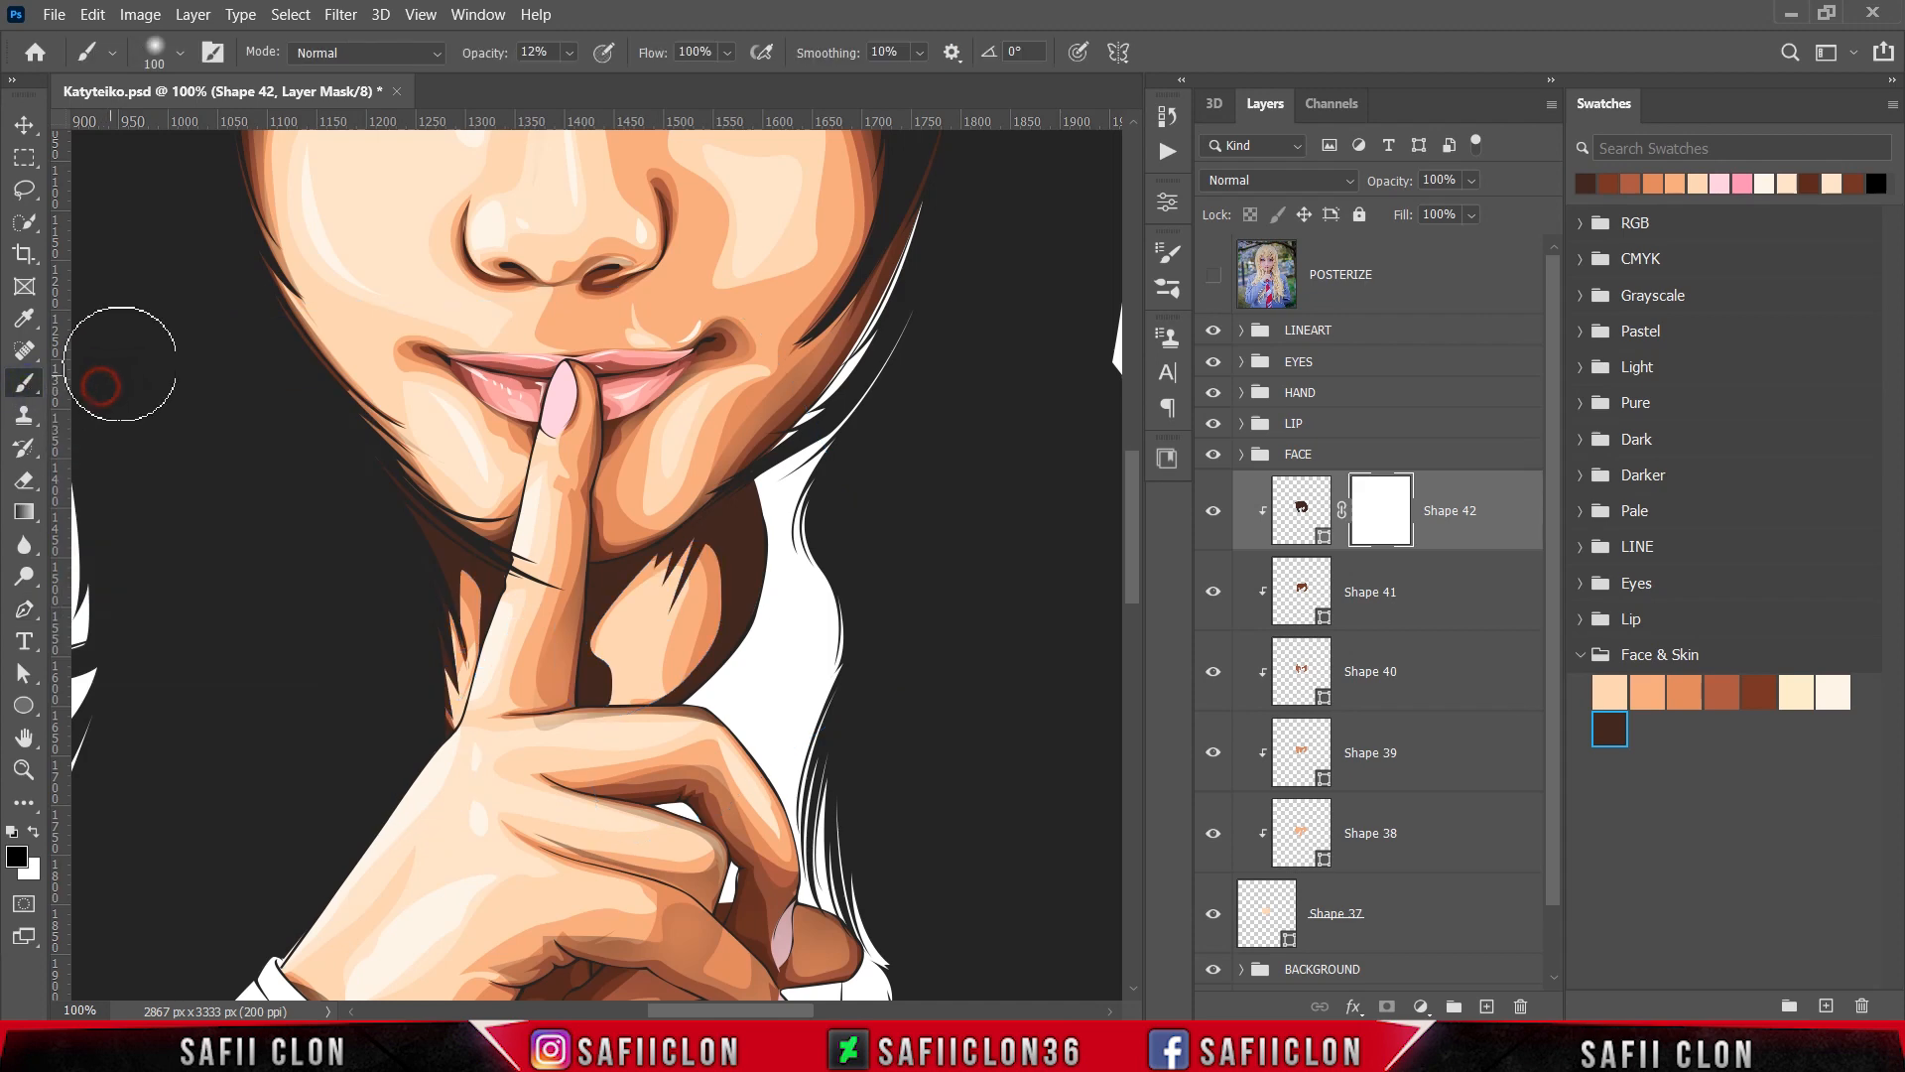
pyautogui.click(570, 54)
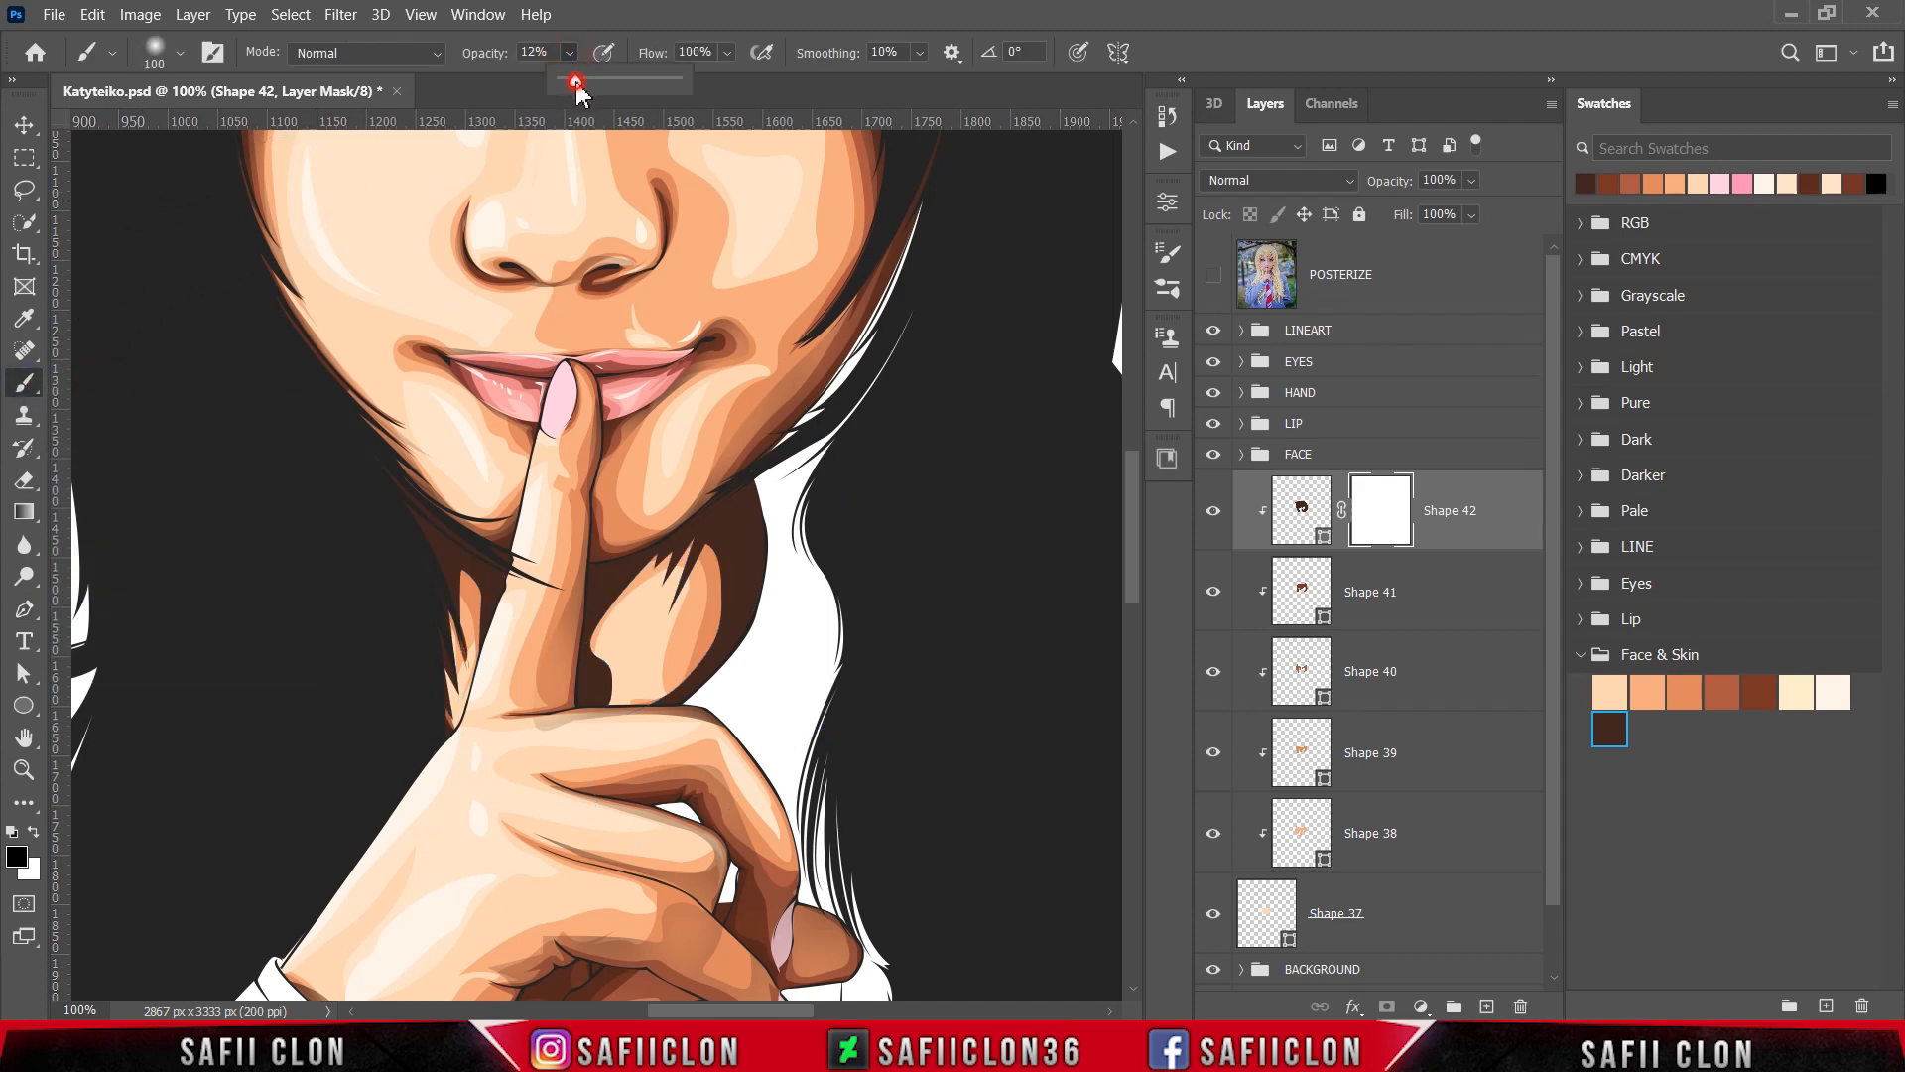
pyautogui.click(571, 54)
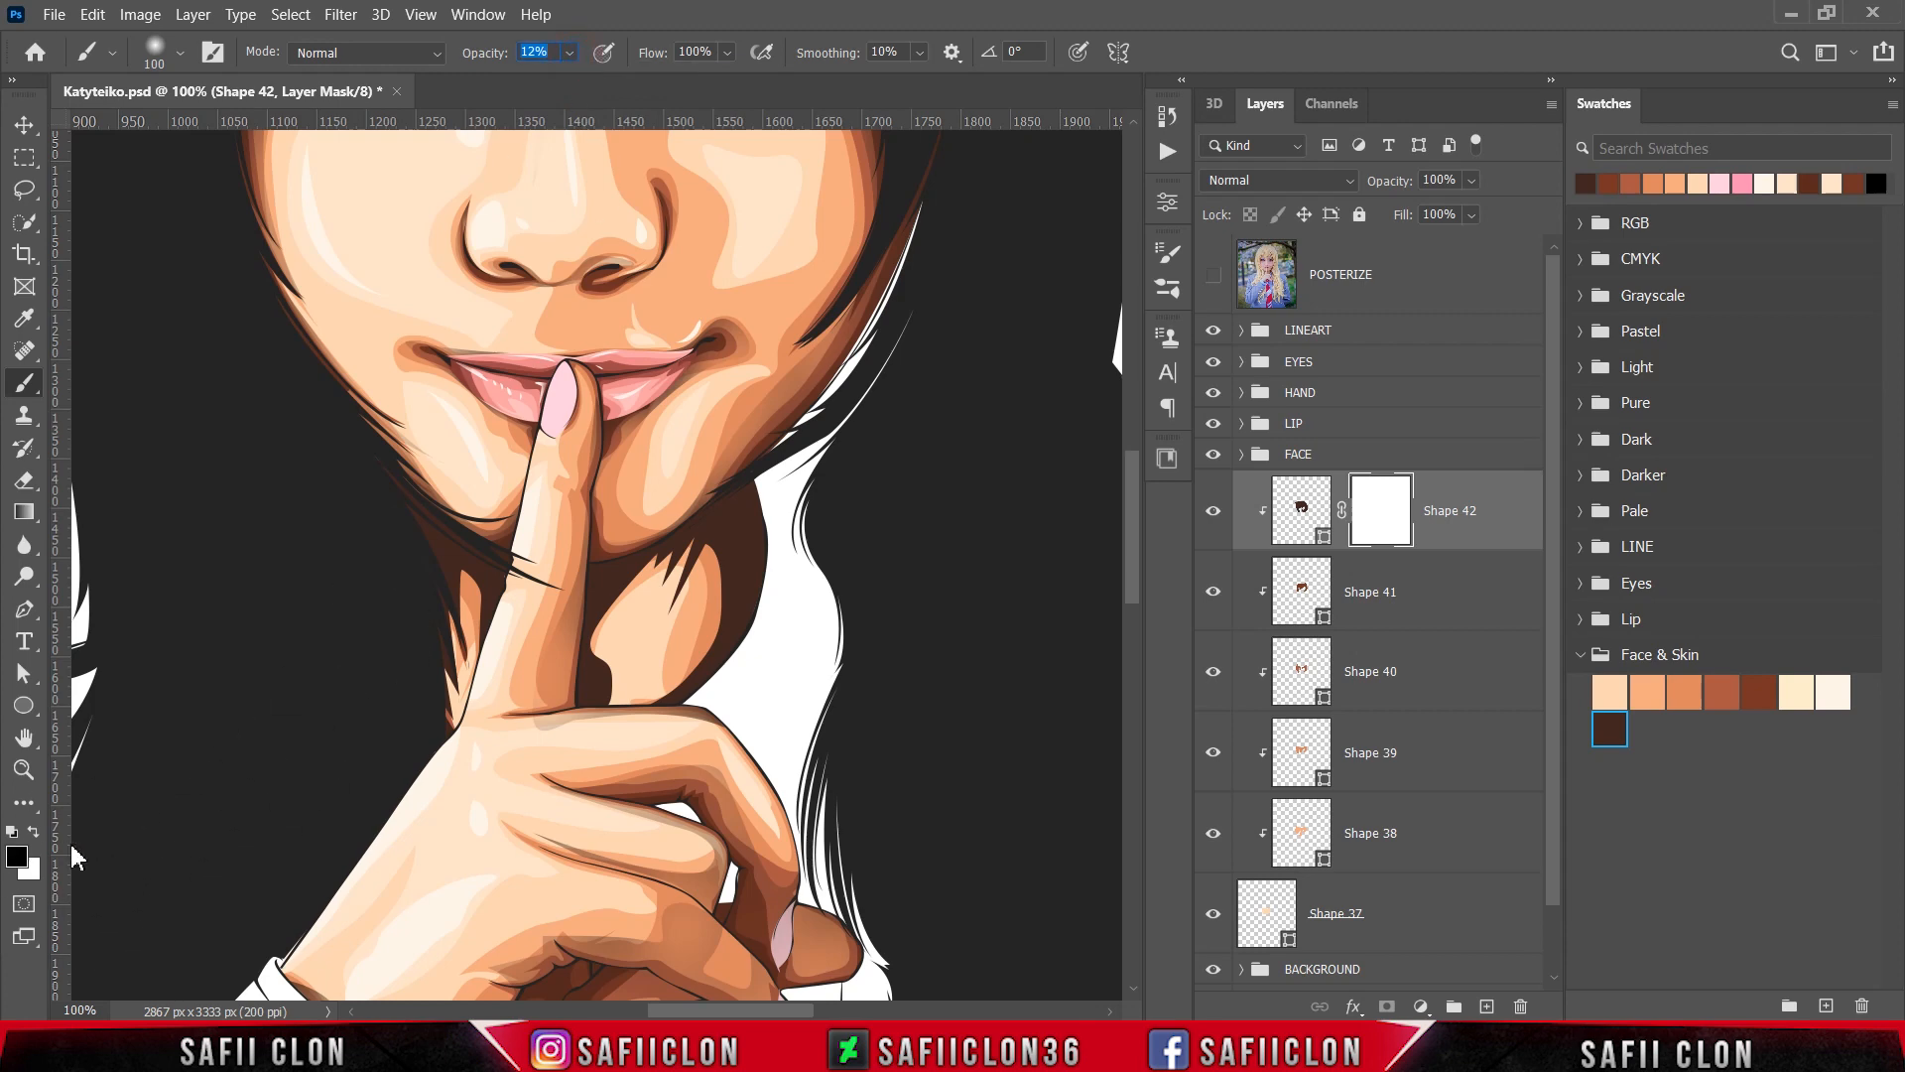
pyautogui.press('[')
pyautogui.moveTo(638, 701)
pyautogui.mouseDown()
pyautogui.moveTo(612, 687)
pyautogui.moveTo(616, 640)
pyautogui.moveTo(629, 681)
pyautogui.moveTo(676, 665)
pyautogui.moveTo(717, 595)
pyautogui.moveTo(690, 556)
pyautogui.moveTo(700, 650)
pyautogui.moveTo(592, 700)
pyautogui.moveTo(482, 694)
pyautogui.moveTo(470, 576)
pyautogui.moveTo(452, 645)
pyautogui.moveTo(440, 539)
pyautogui.moveTo(473, 739)
pyautogui.moveTo(695, 581)
pyautogui.moveTo(640, 684)
pyautogui.moveTo(619, 666)
pyautogui.mouseUp()
pyautogui.press('[')
pyautogui.press('[')
pyautogui.press('[')
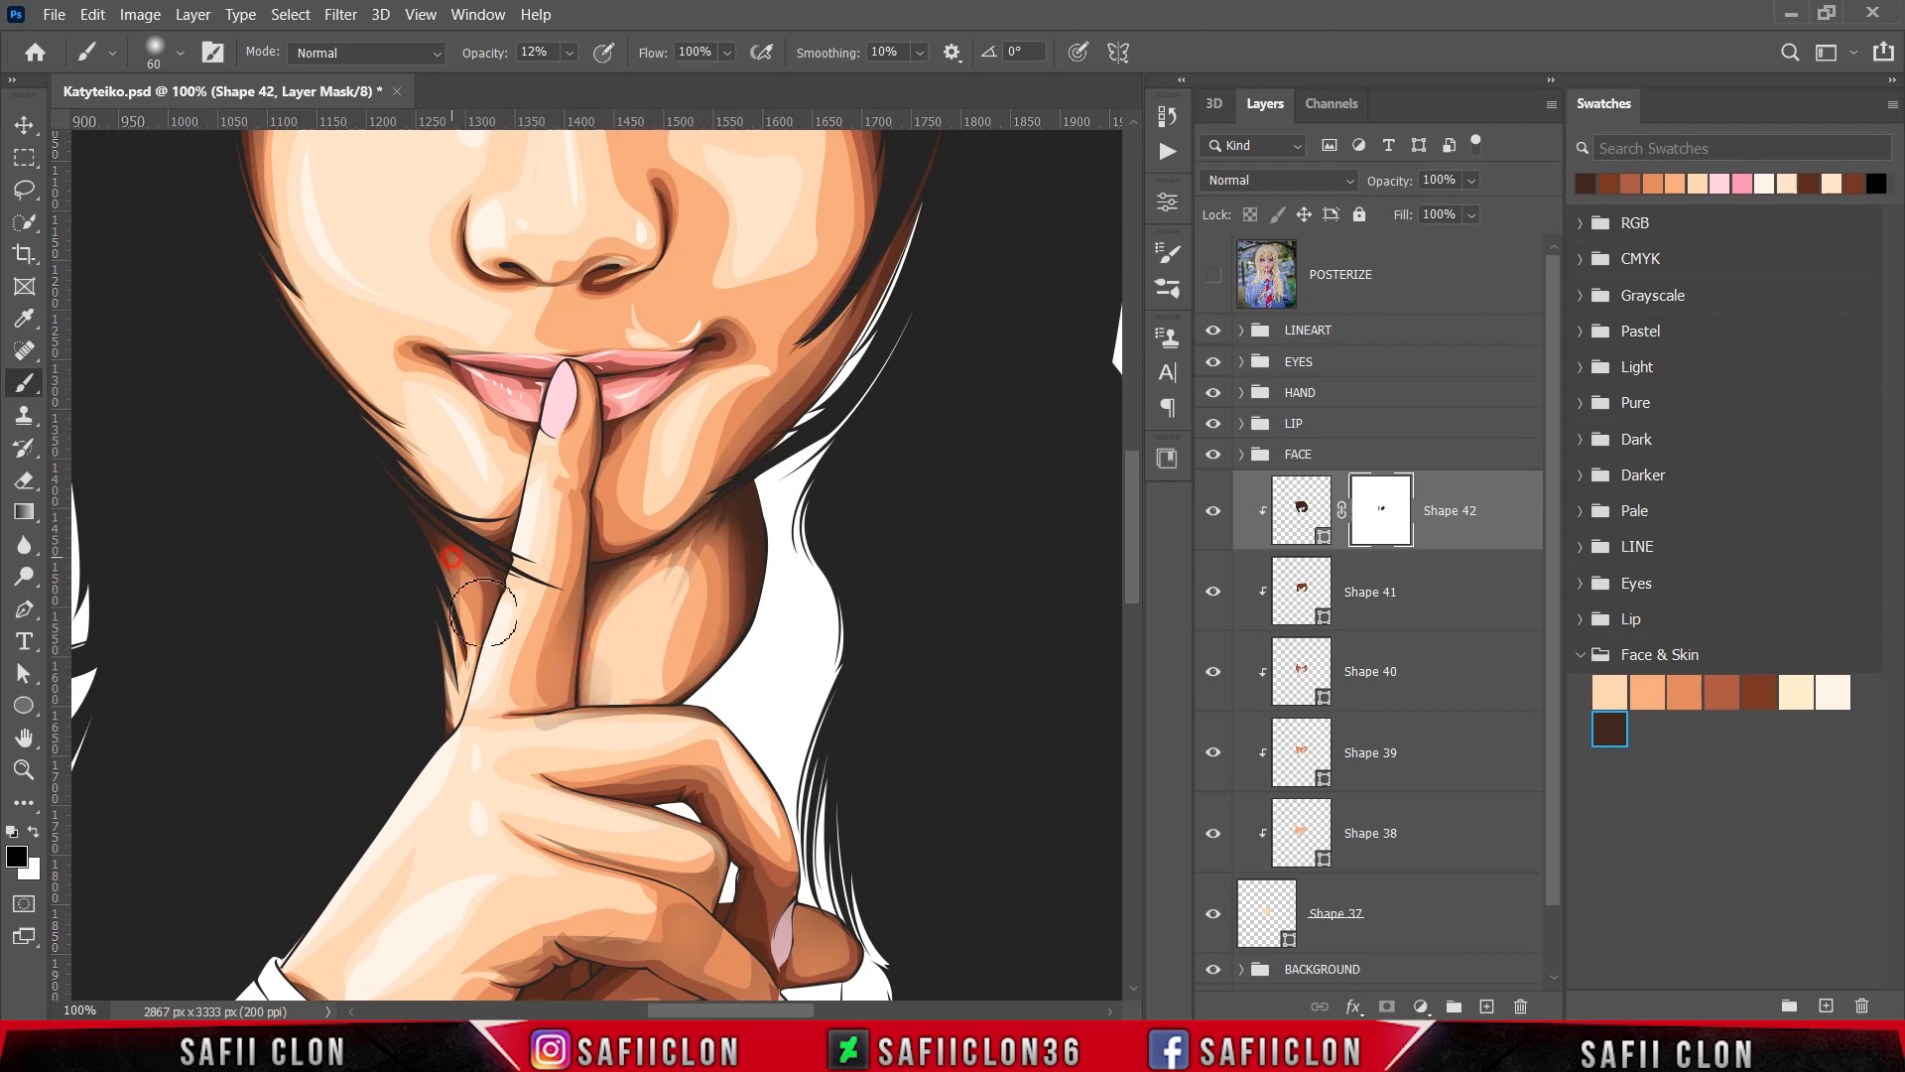
# Step: Group the neck base and its five clipped shadow layers into a group named NECK
pyautogui.hotkey('ctrl', '-')
pyautogui.hotkey('ctrl', '-')
pyautogui.hotkey('ctrl', '-')
pyautogui.scroll(-1, 792, 660)
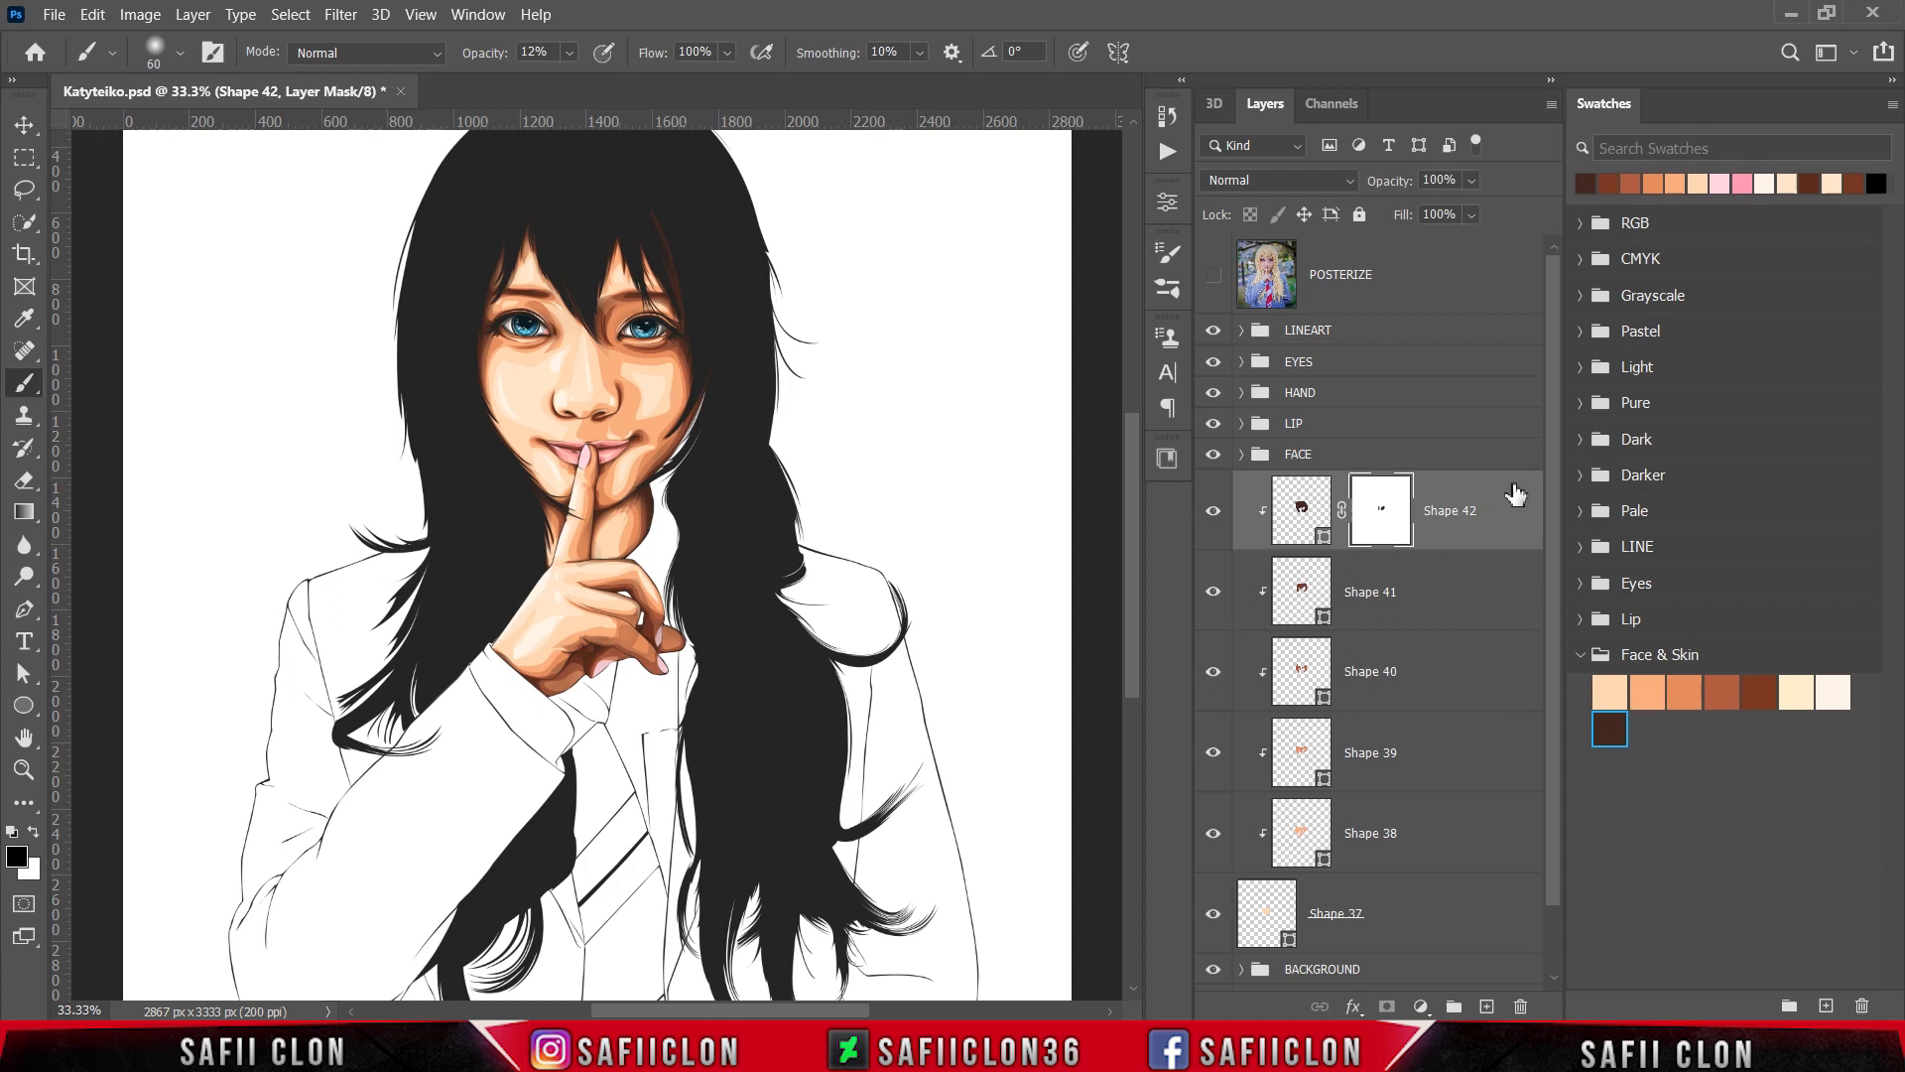
pyautogui.hotkey('ctrl', '2')
pyautogui.moveTo(1554, 556); pyautogui.dragTo(1554, 595)
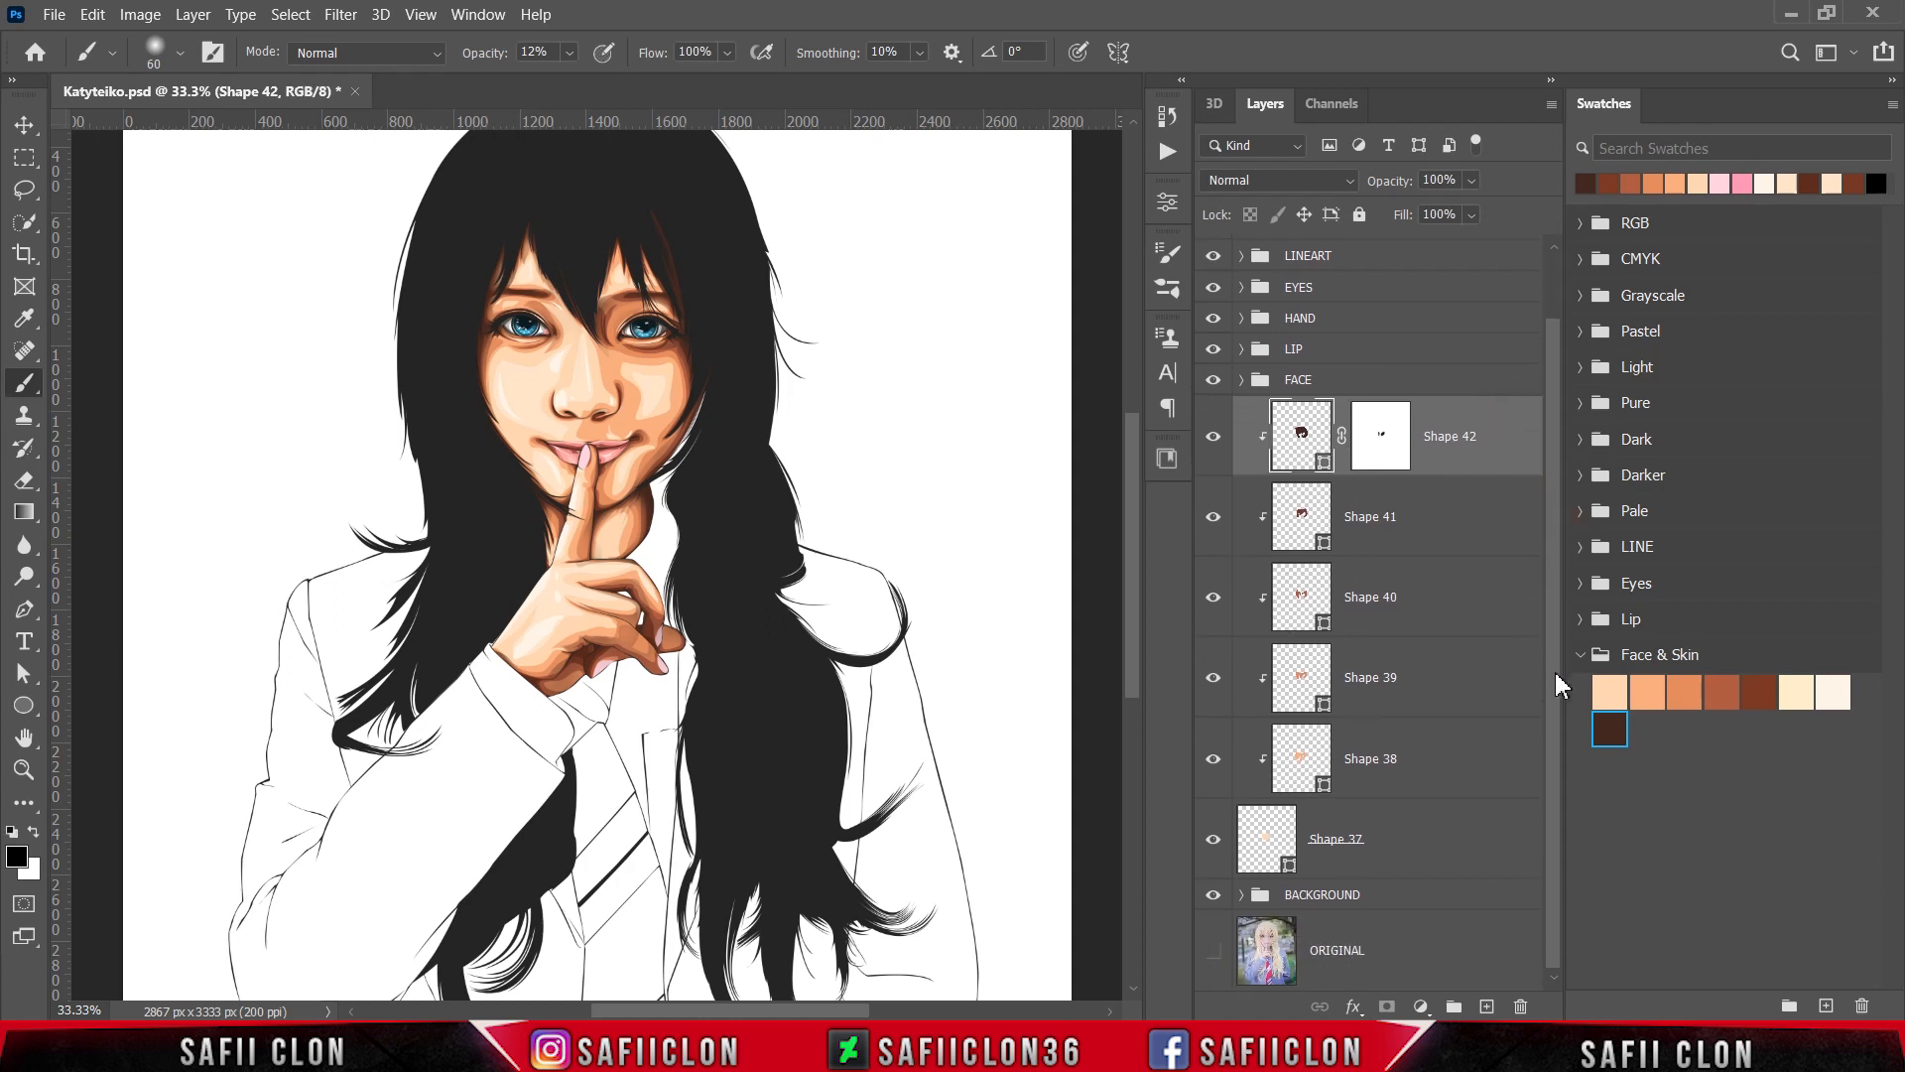
pyautogui.keyDown('shift'); pyautogui.click(1407, 853); pyautogui.keyUp('shift')
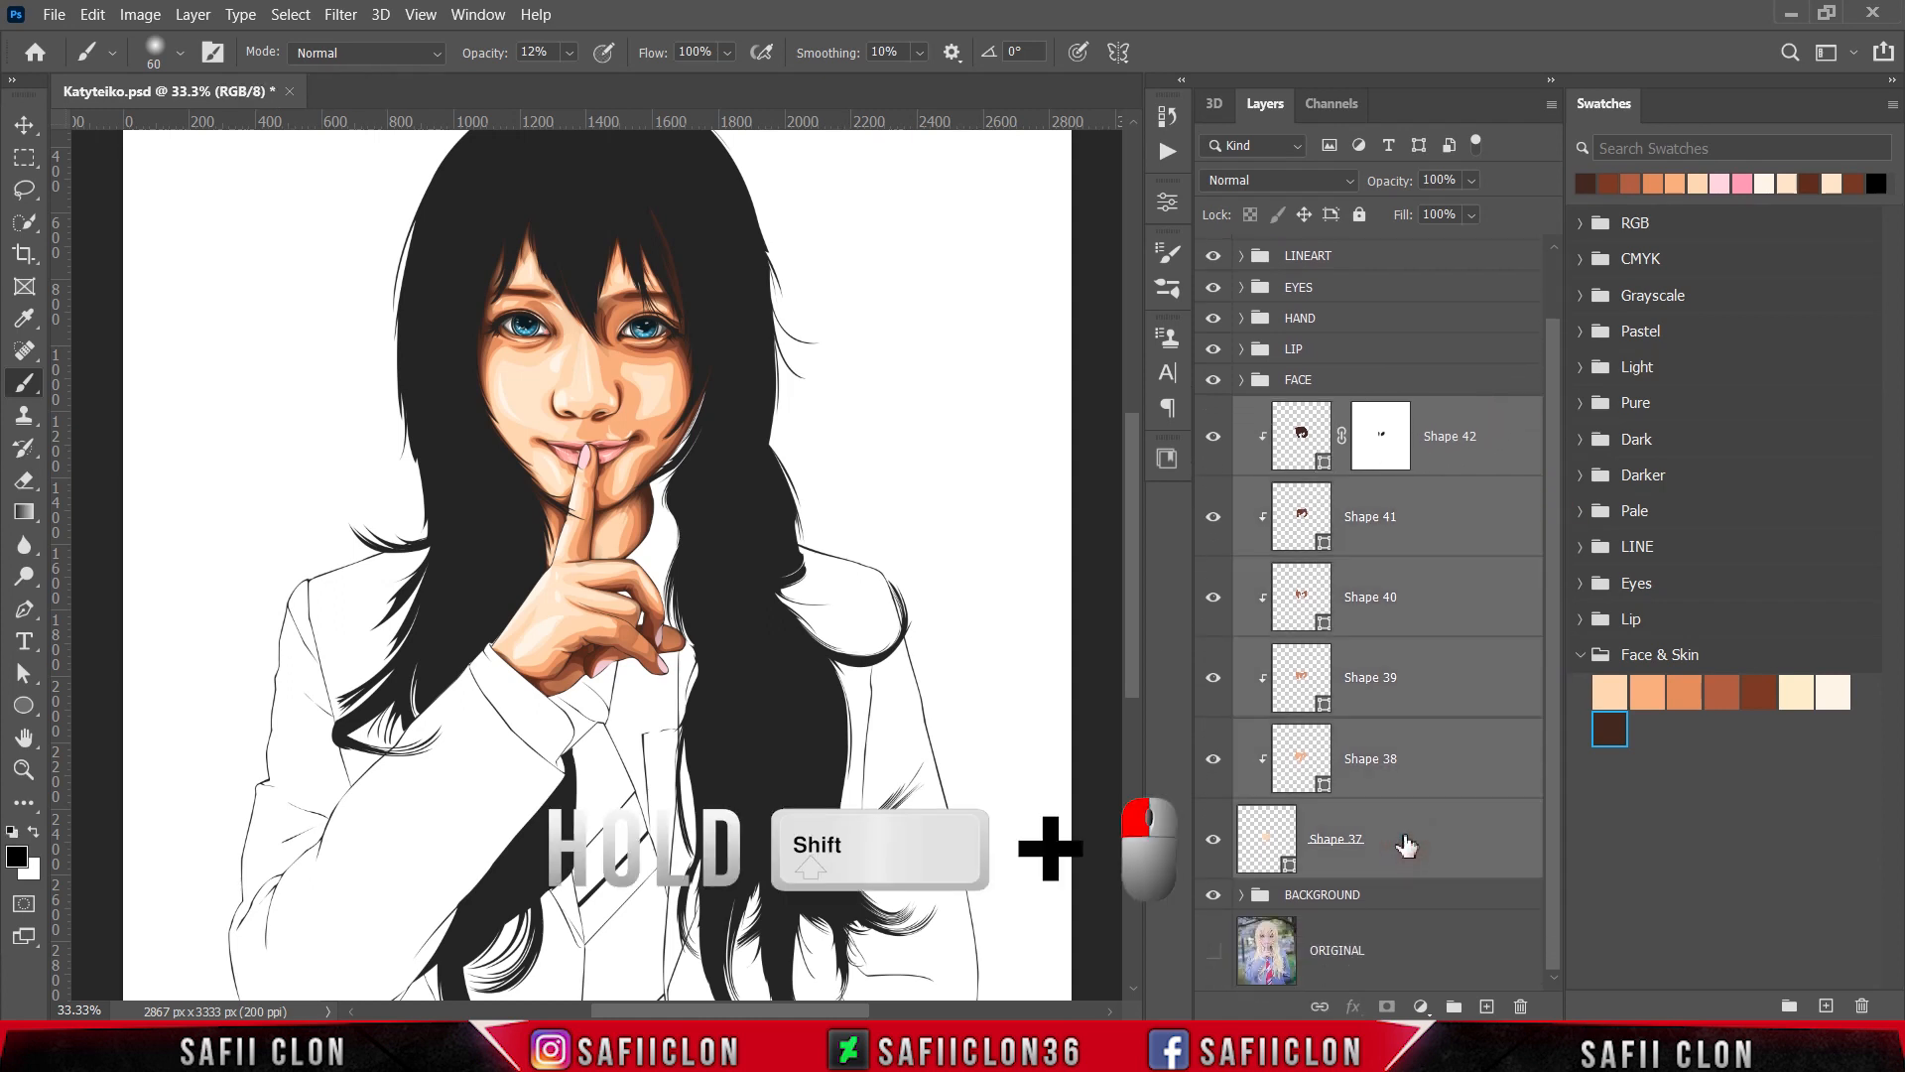
pyautogui.rightClick(1405, 833)
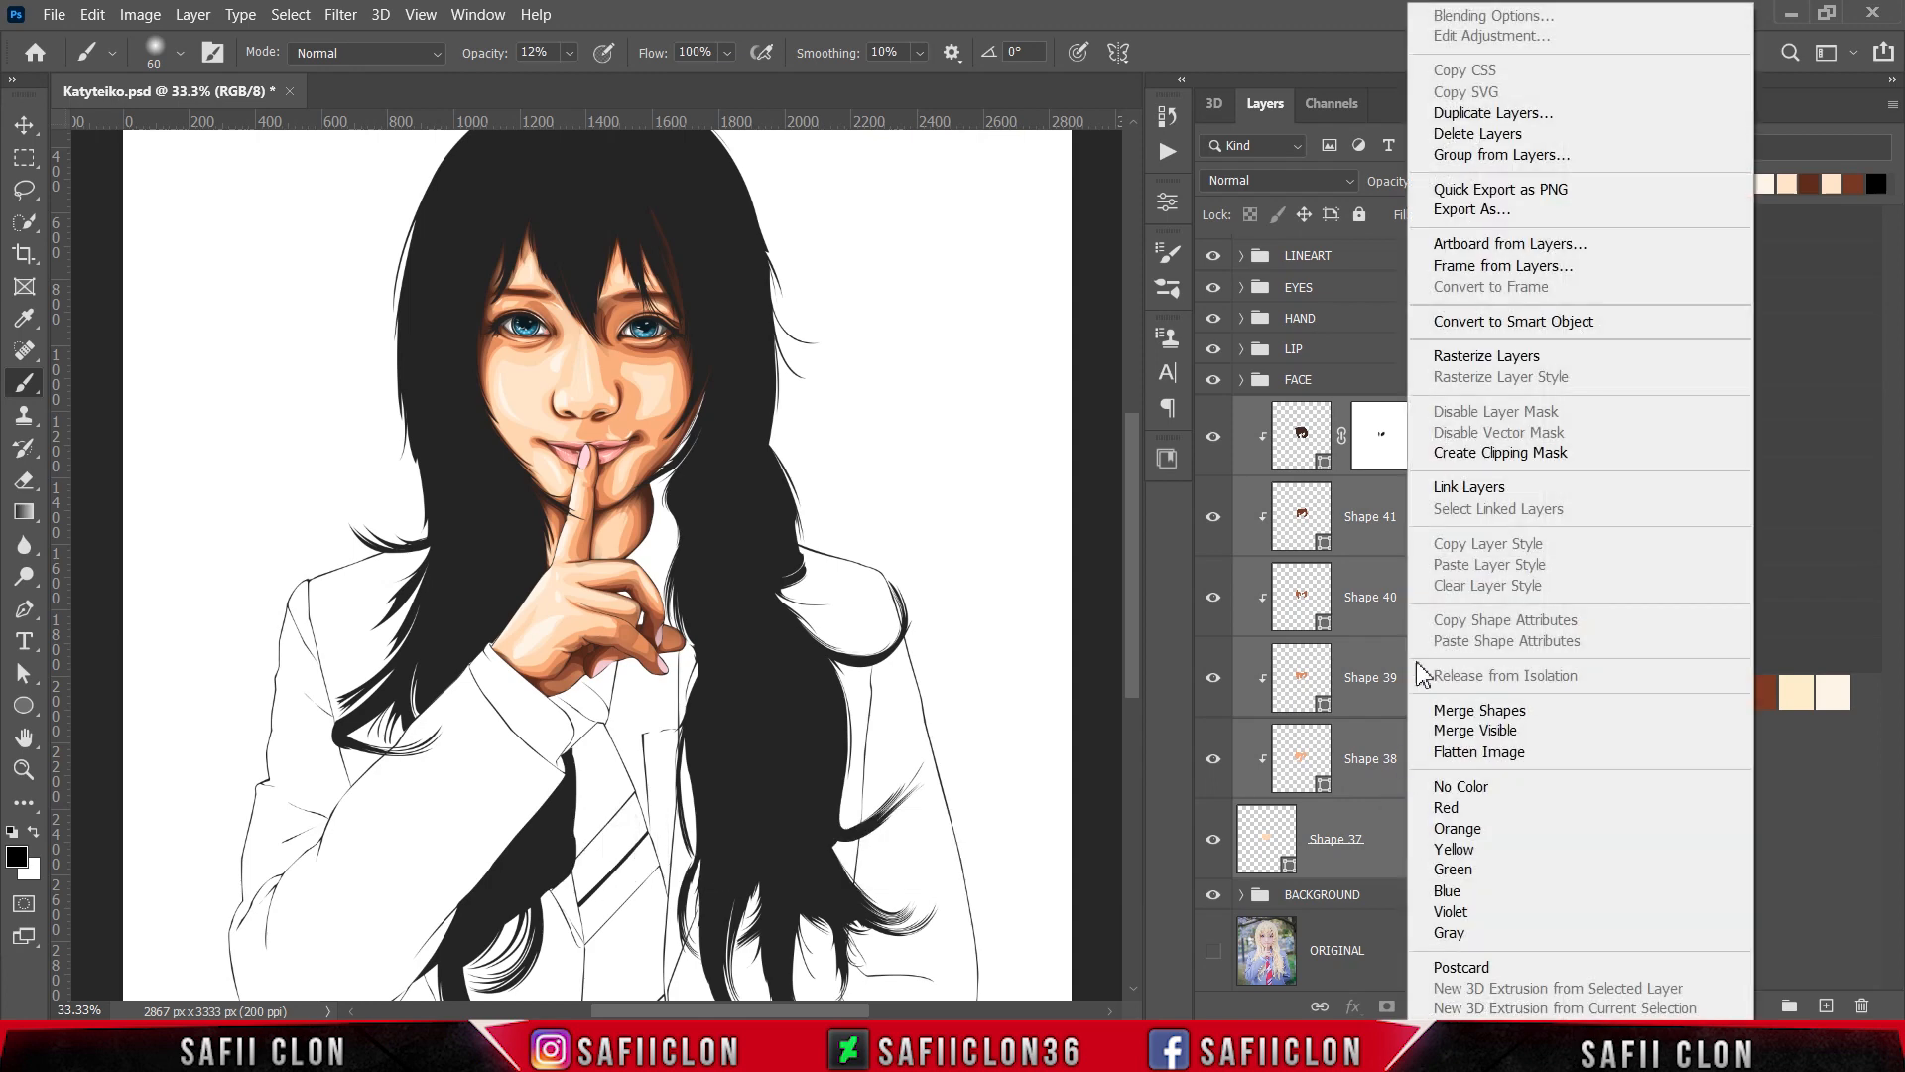
pyautogui.click(1501, 154)
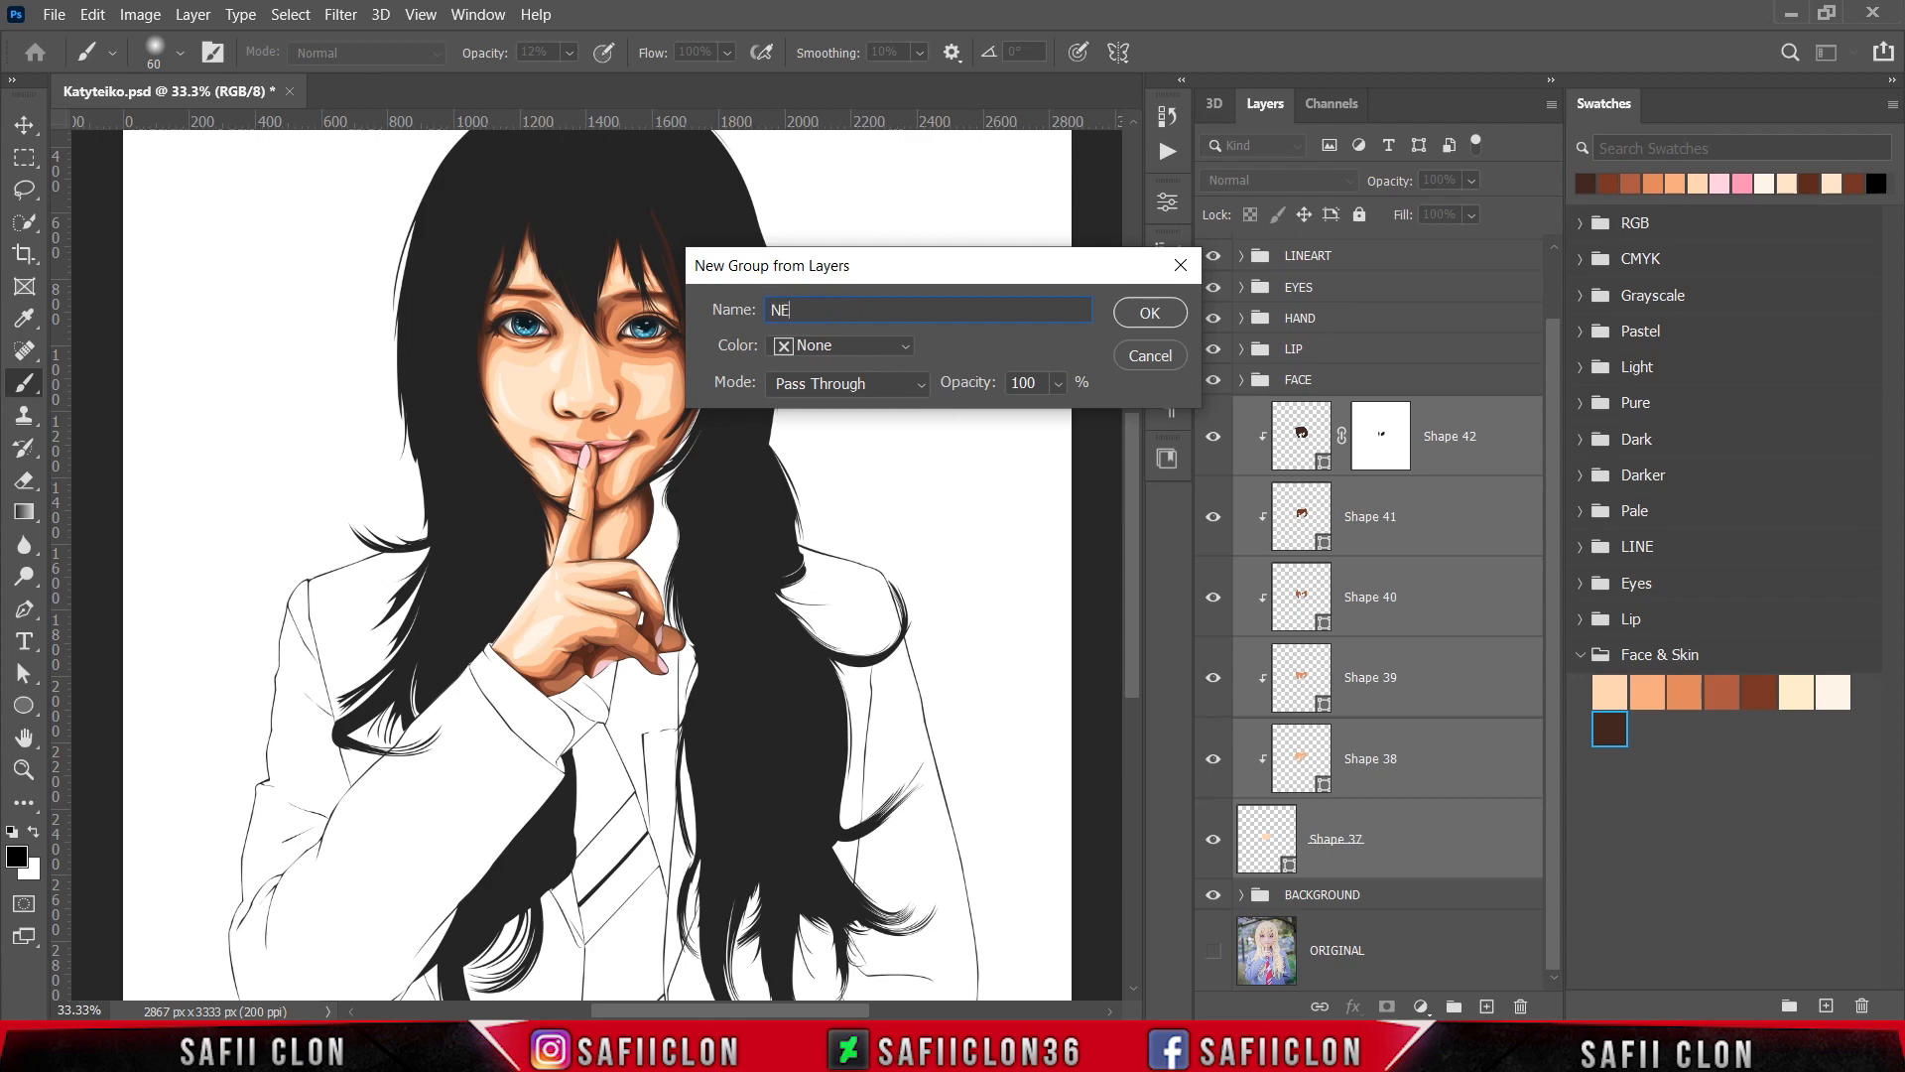
pyautogui.write('NECK')
pyautogui.click(1131, 319)
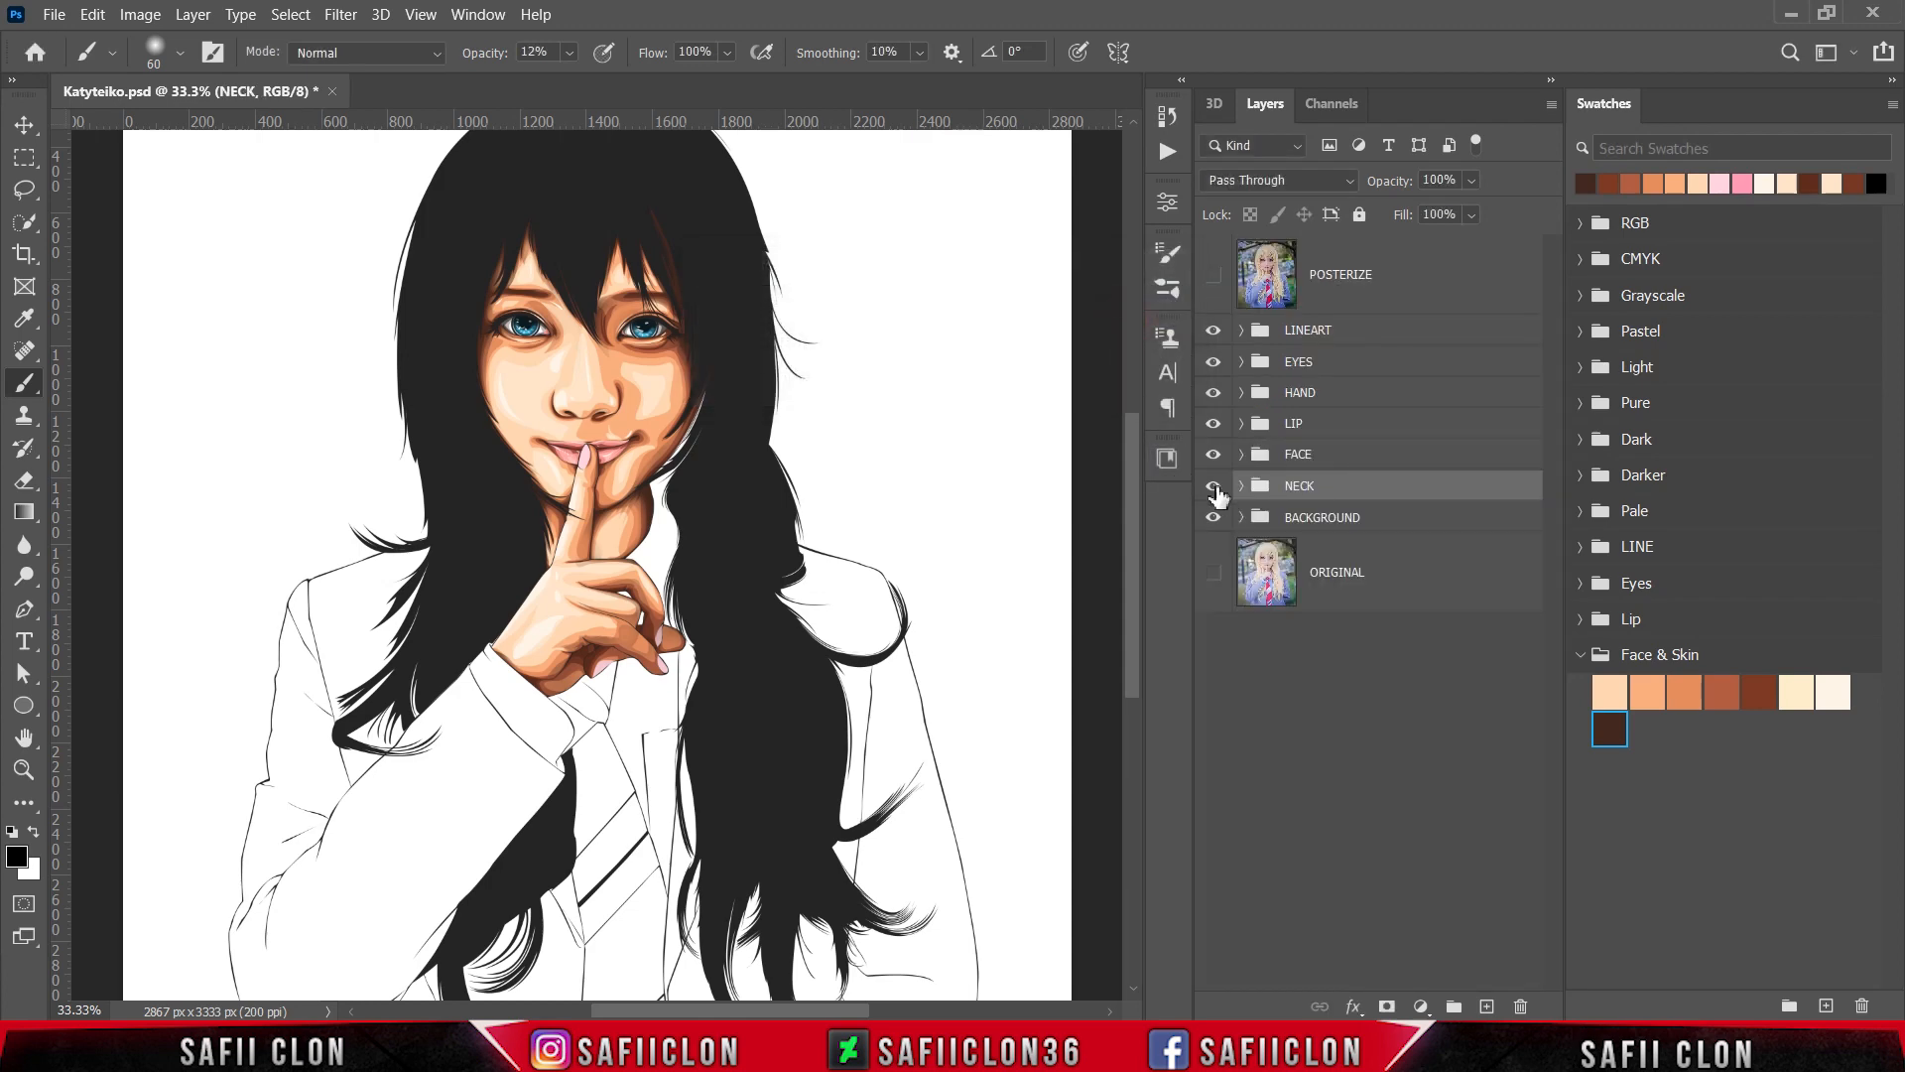
# Step: Compare the portrait with the NECK and HAND groups hidden and shown, and review the whole canvas
pyautogui.click(1214, 486)
pyautogui.click(1214, 485)
pyautogui.click(1212, 393)
pyautogui.click(1213, 395)
pyautogui.scroll(-2, 970, 493)
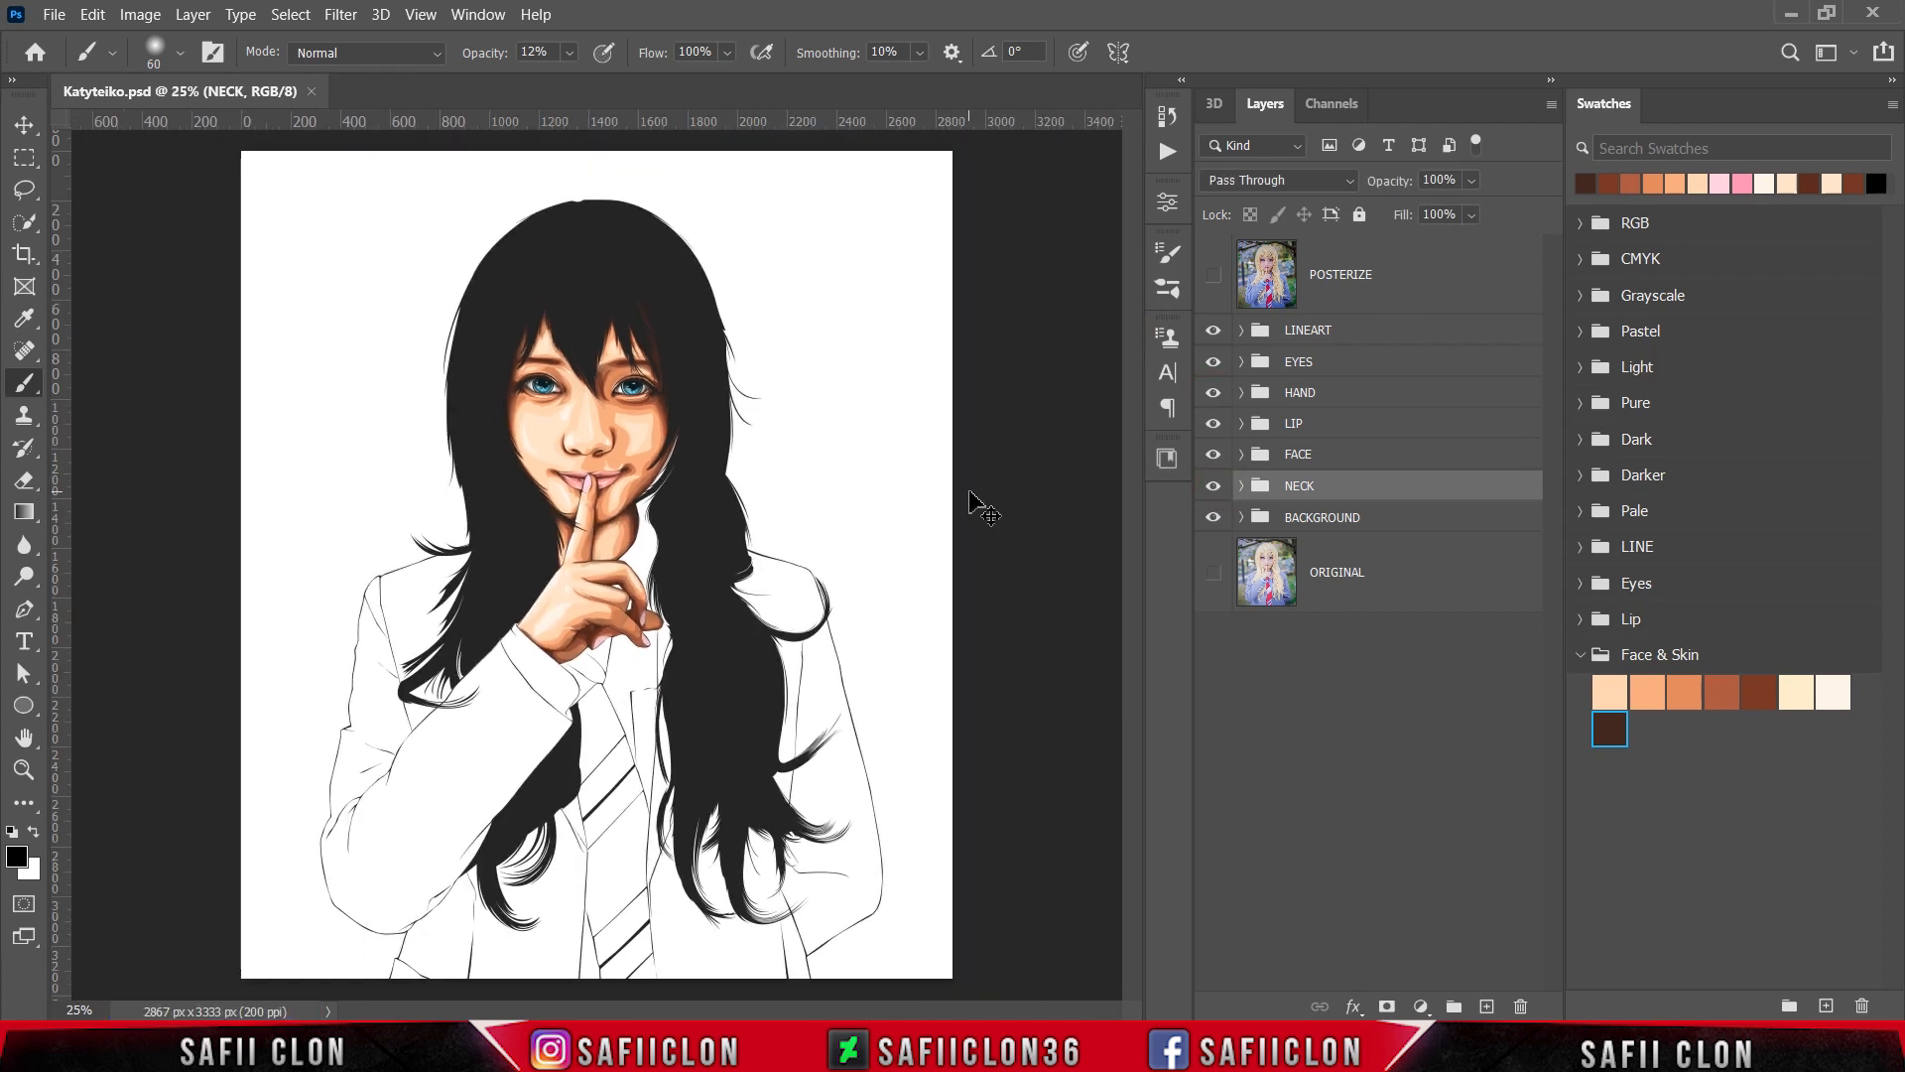
pyautogui.scroll(1, 971, 493)
pyautogui.scroll(-2, 970, 493)
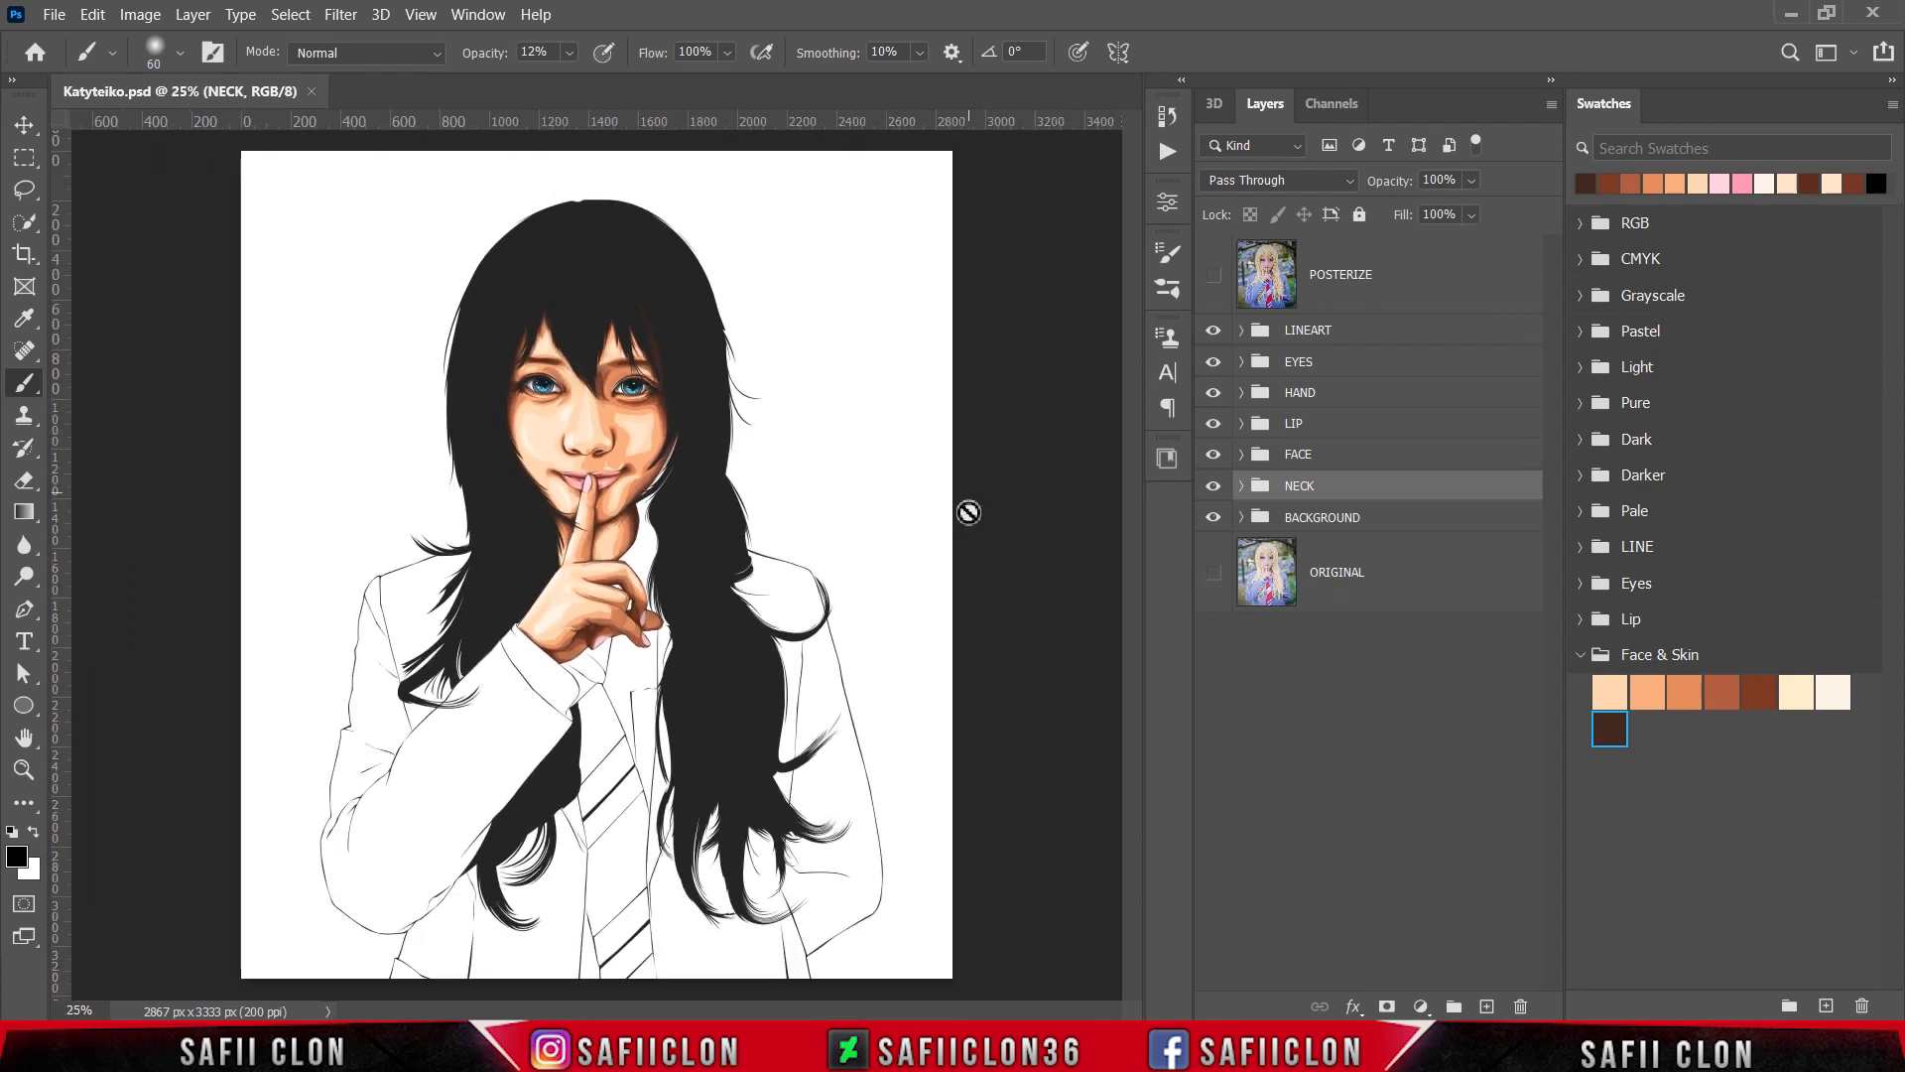